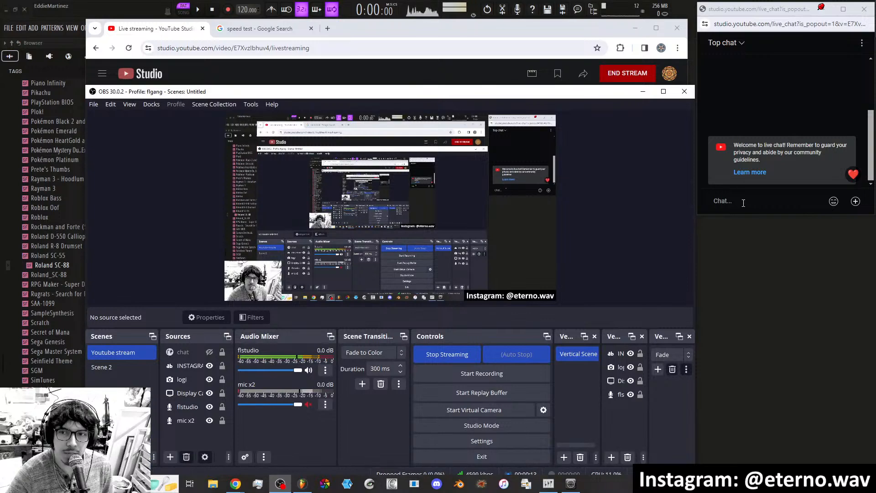
Reposition the OBS window and post the Gumroad donation link in the YouTube live chat.
drag(538, 97, 537, 47)
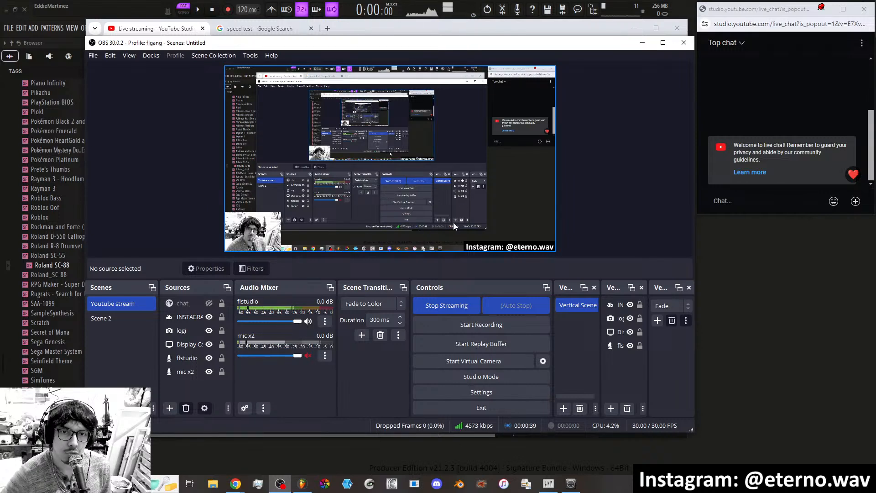
drag(619, 46, 612, 58)
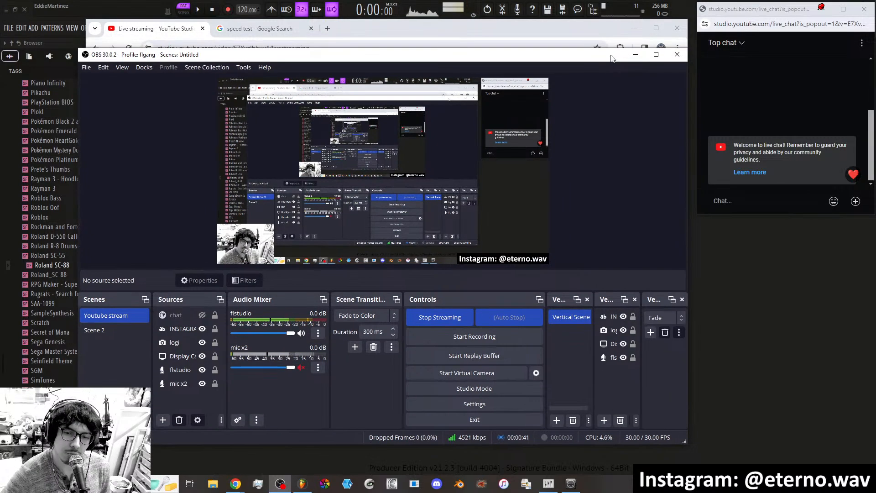
right_click(733, 204)
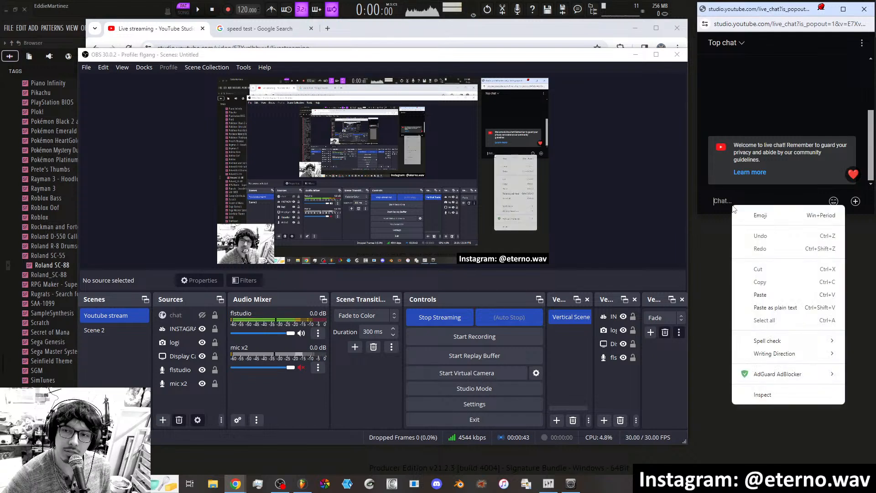
click(766, 298)
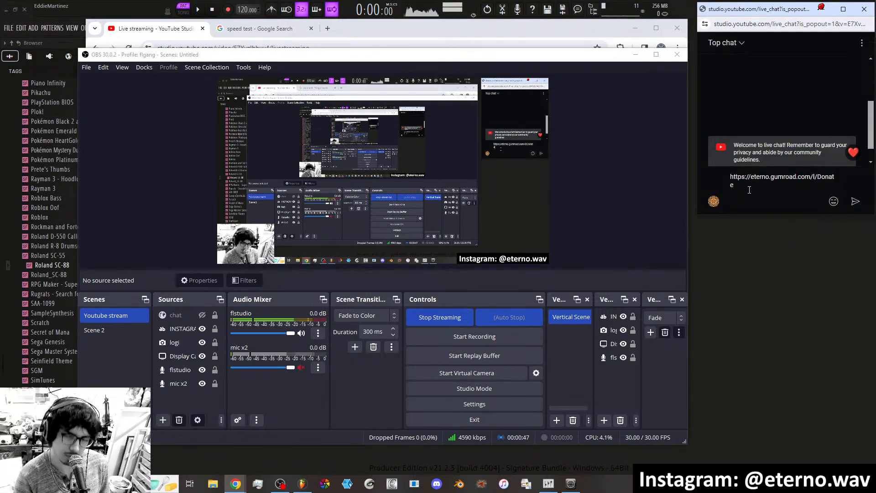
key(Return)
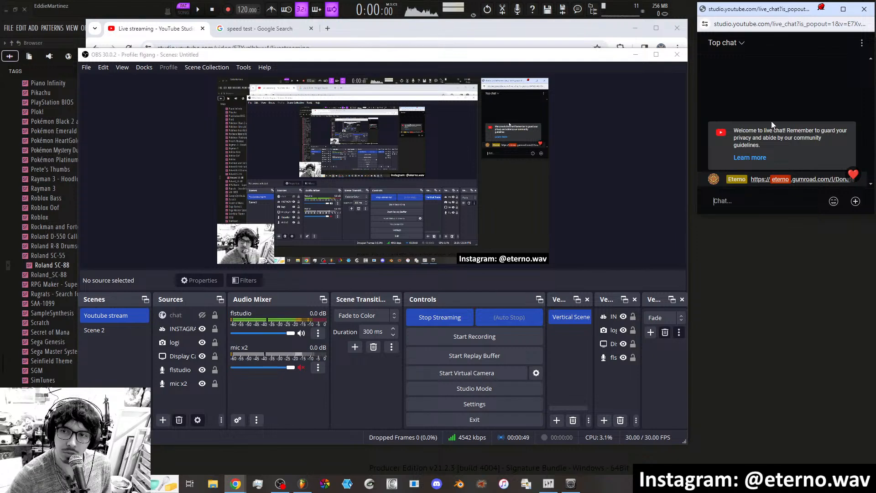
Enlarge the chat window, pin the donation link message, and shrink the chat window again.
mouse_move(856, 183)
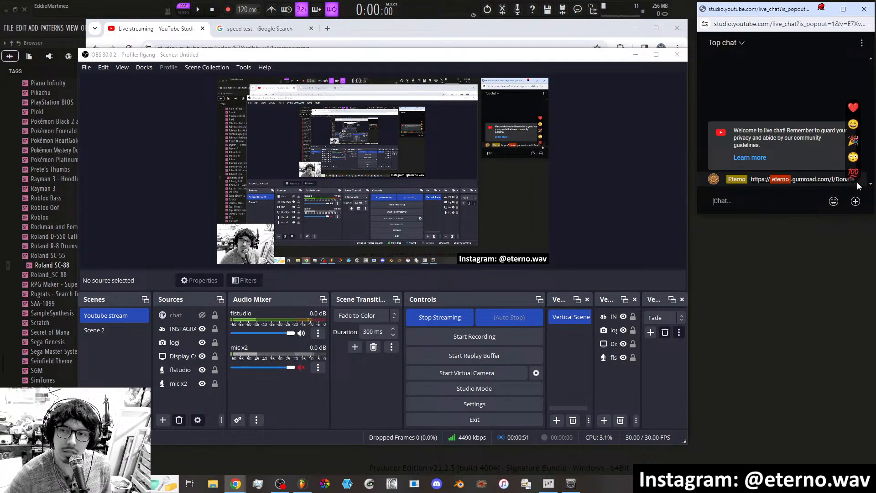
drag(696, 215, 617, 221)
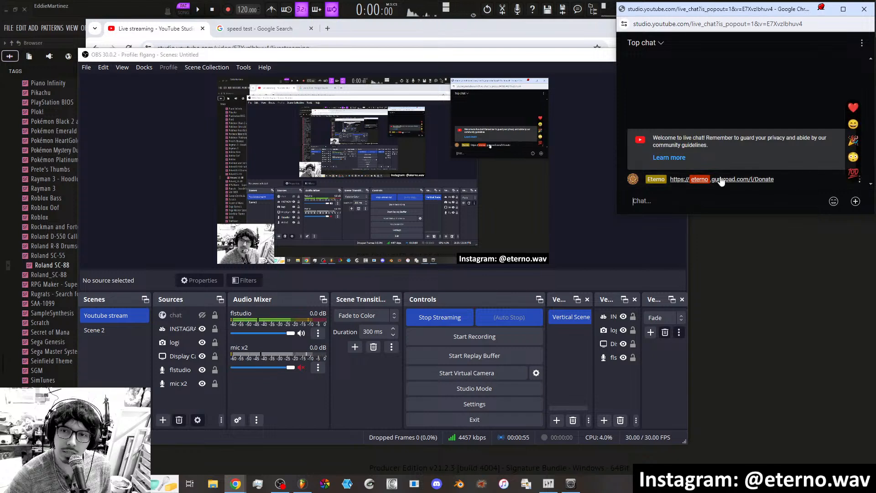
drag(751, 215, 763, 285)
click(861, 180)
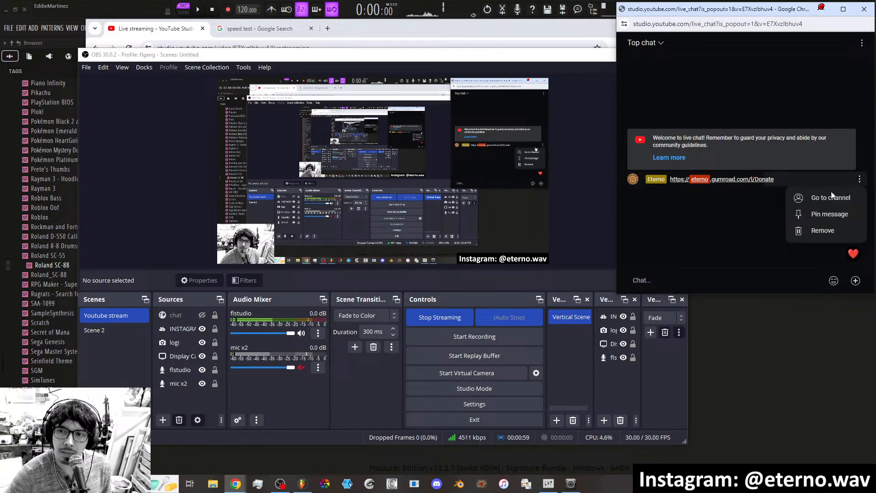
click(828, 211)
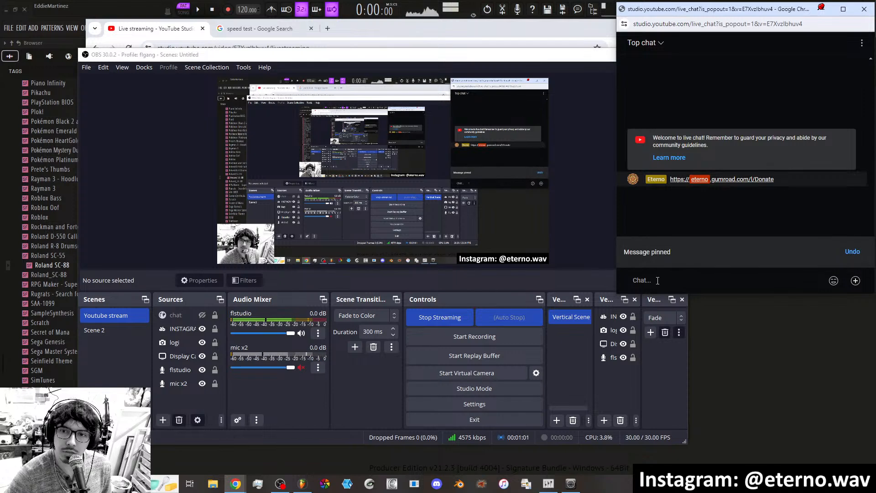
drag(615, 293, 710, 207)
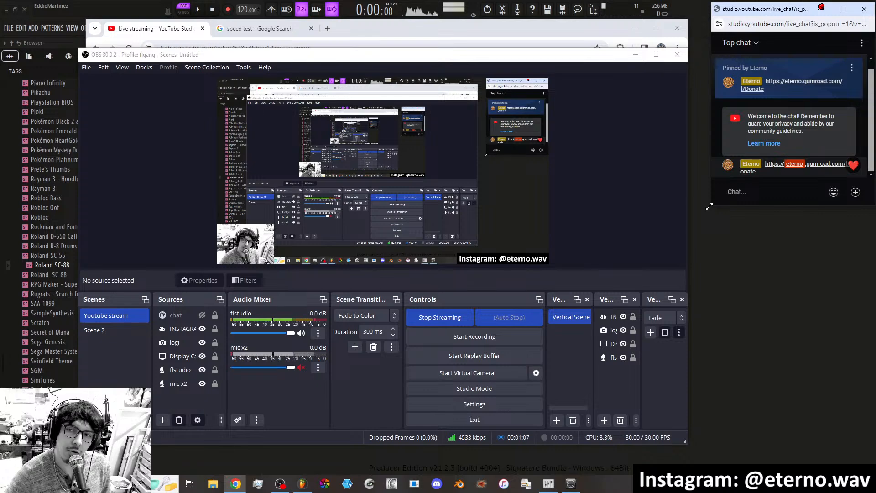
Check the live stream page in YouTube Studio, then return to OBS and start a recording.
drag(363, 54, 377, 67)
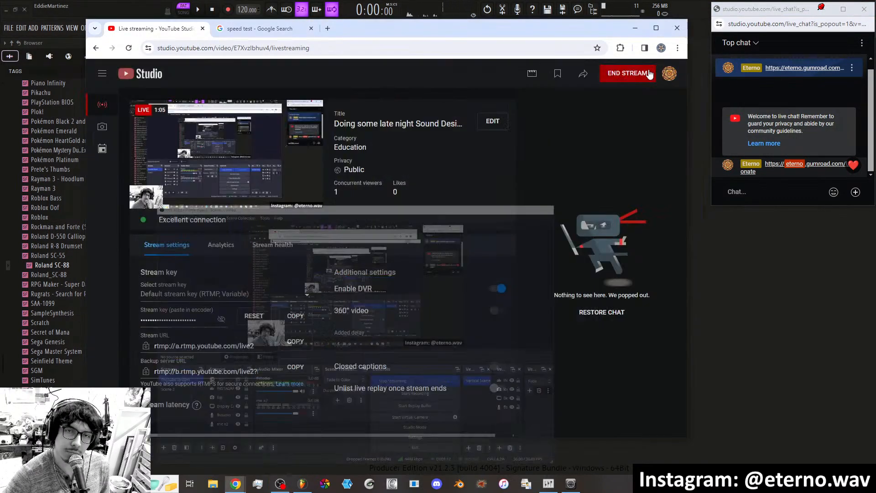
click(650, 68)
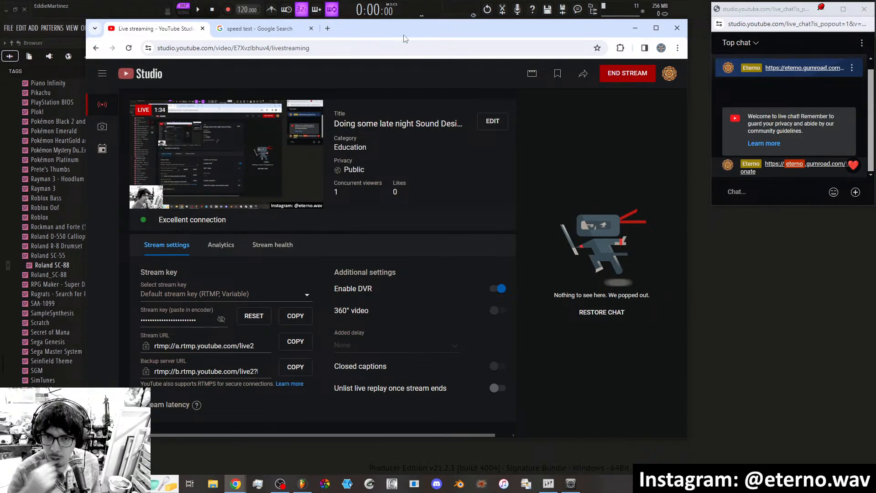
click(280, 483)
click(513, 346)
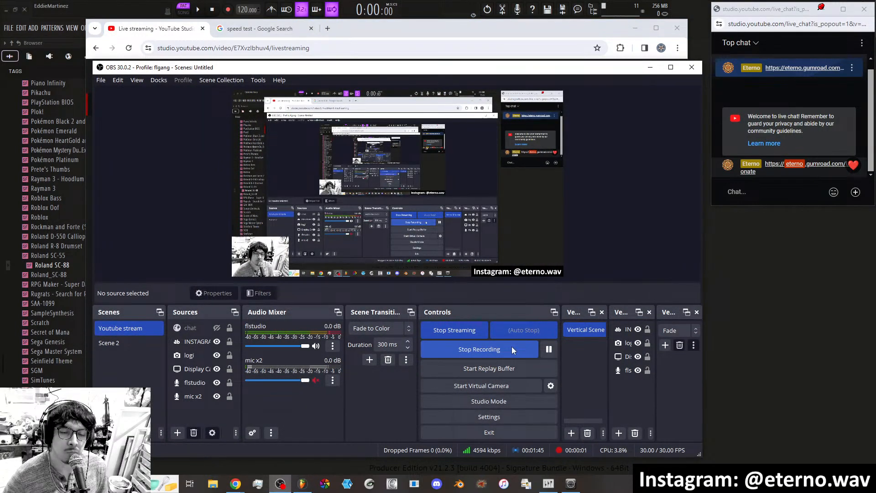
Close the speed test search tab and minimize OBS and the browser to reveal FL Studio.
click(650, 68)
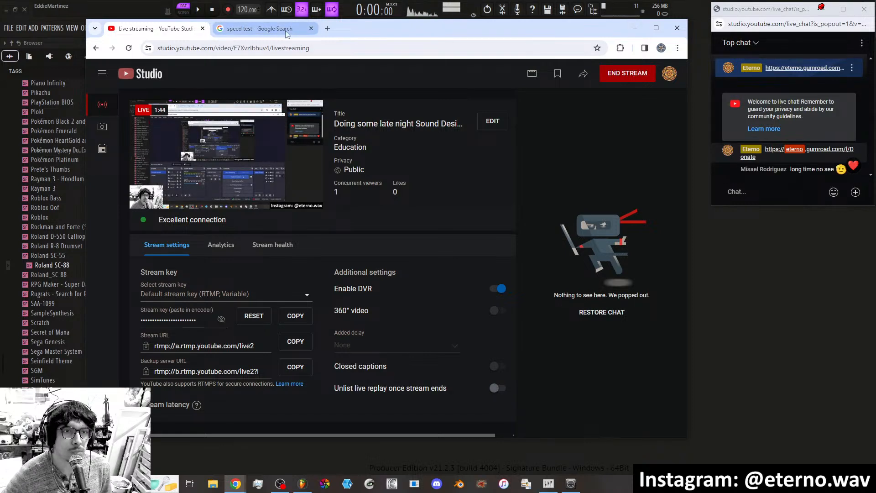
click(311, 28)
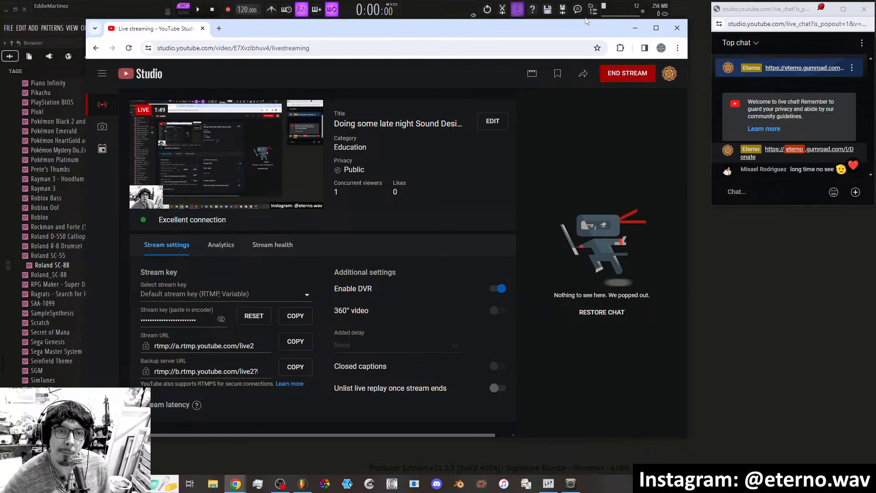
click(634, 28)
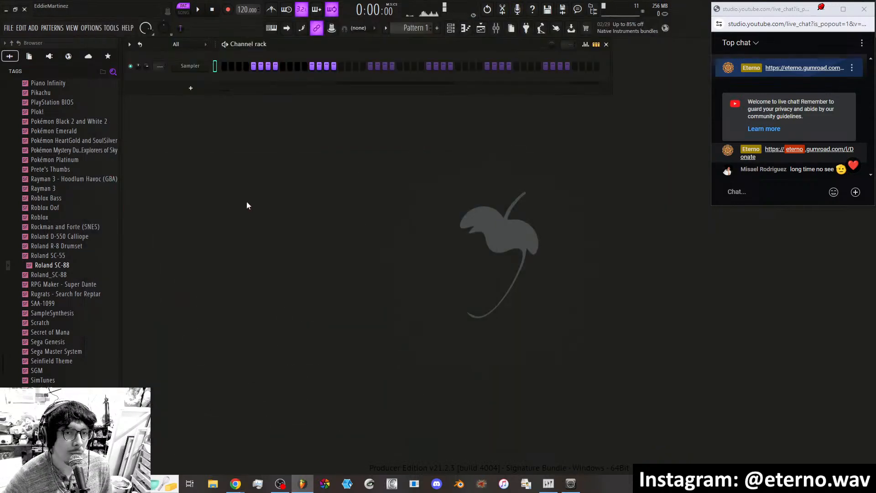
Show the mixer and collapse the SOUNDFONTS folder in the FL Studio browser.
click(496, 27)
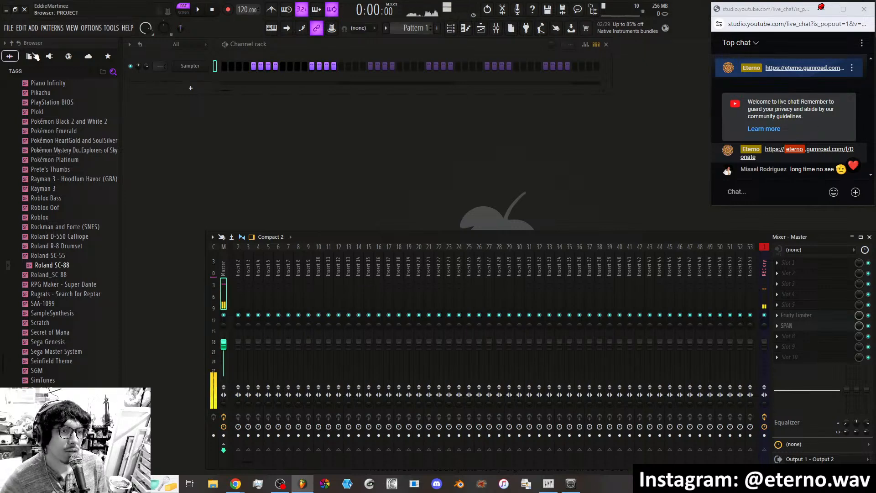
scroll(51, 196, up, 10)
scroll(51, 197, up, 20)
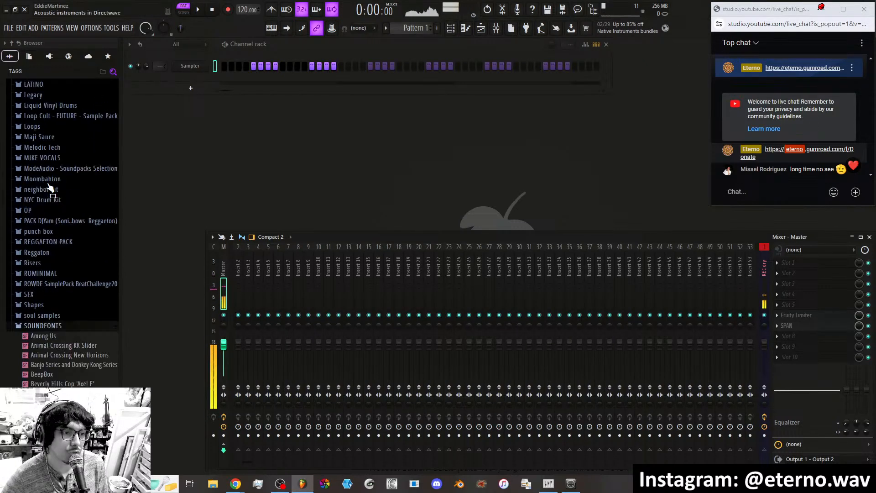
click(34, 237)
Insert a Sytrus channel above the Sampler and move its plugin window clear of the channel rack.
right_click(203, 65)
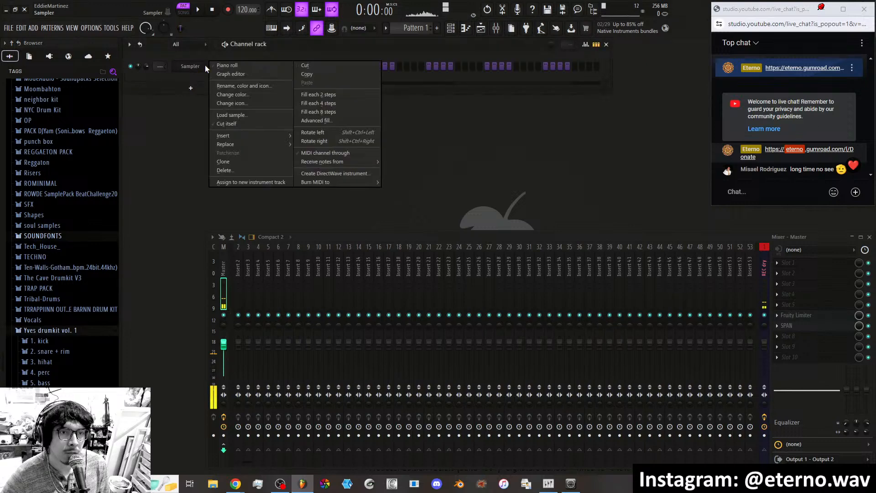
mouse_move(237, 135)
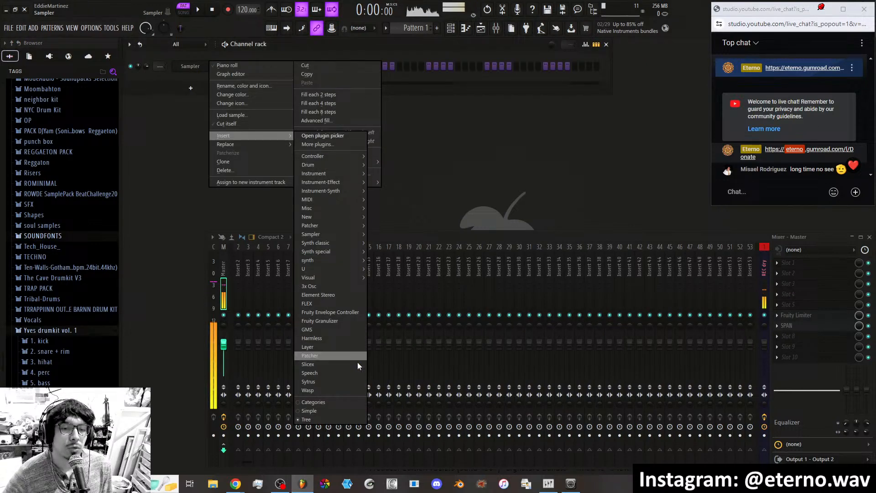
click(346, 380)
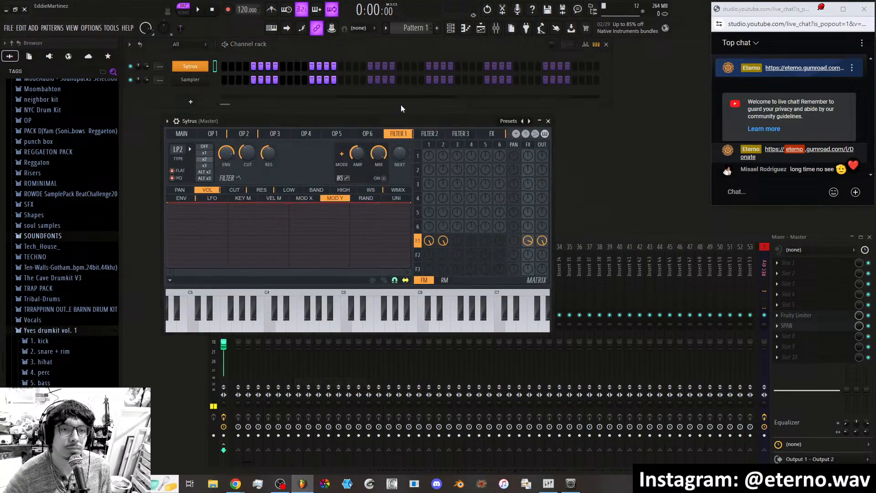
drag(385, 120, 450, 133)
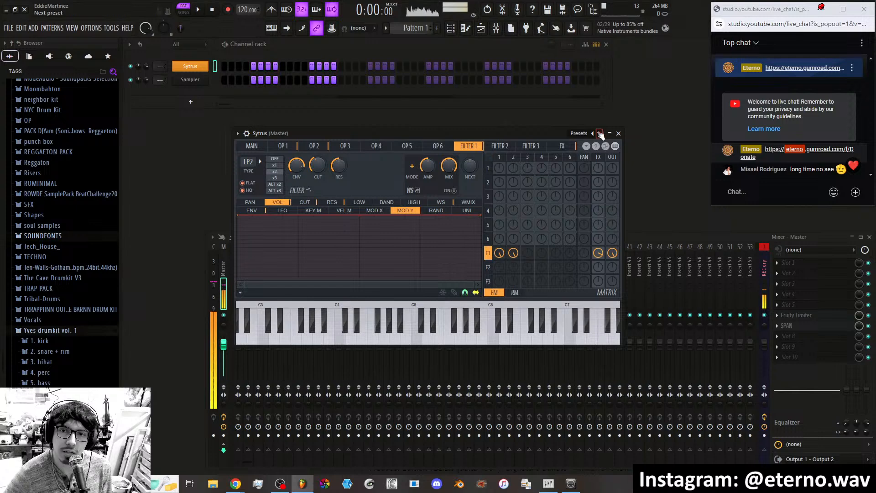
Switch the Sytrus preset list to tree display and load the Default preset.
click(595, 133)
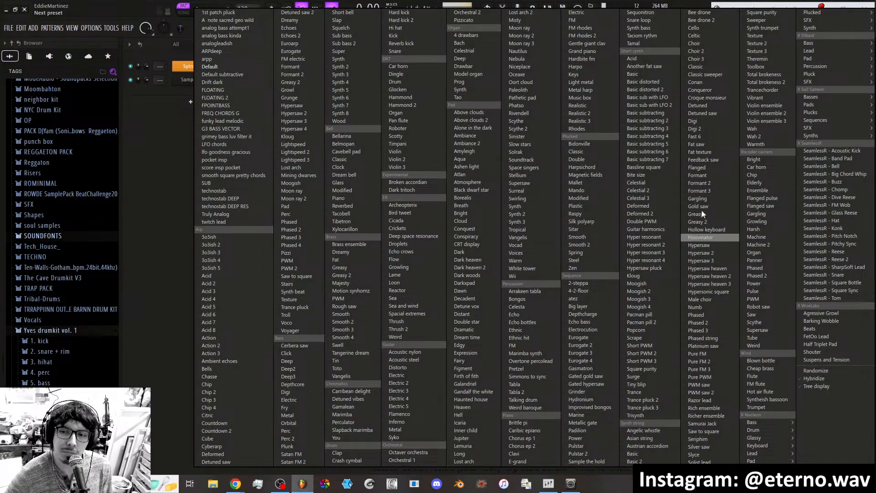
click(817, 386)
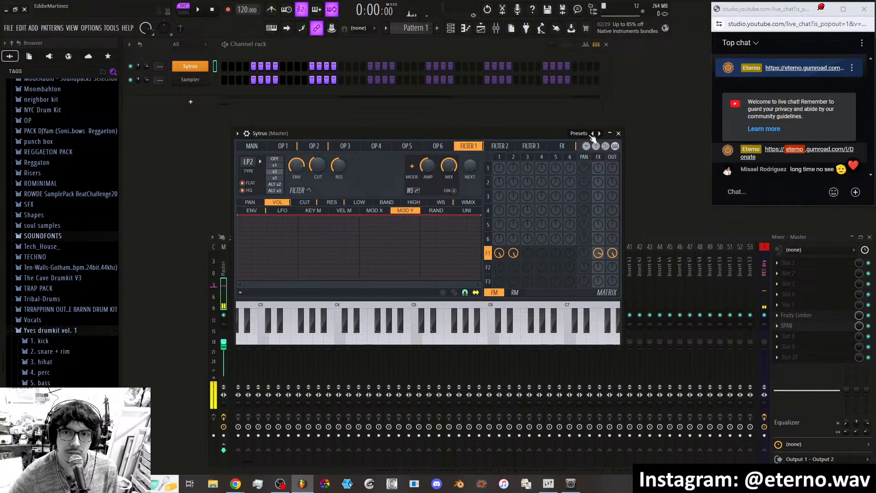
click(595, 133)
mouse_move(597, 136)
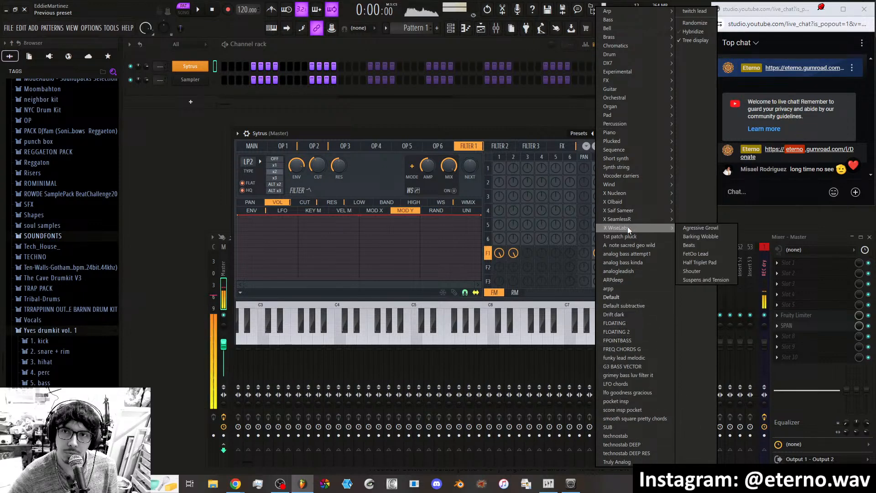
mouse_move(640, 151)
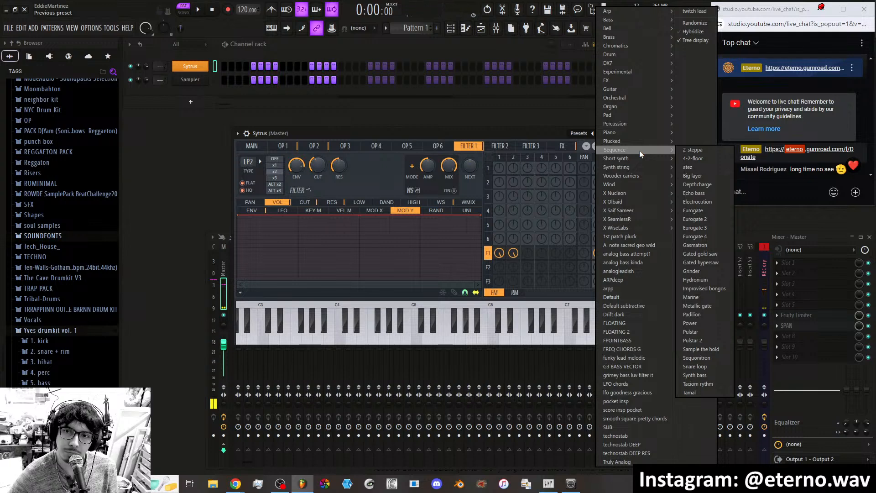
click(615, 304)
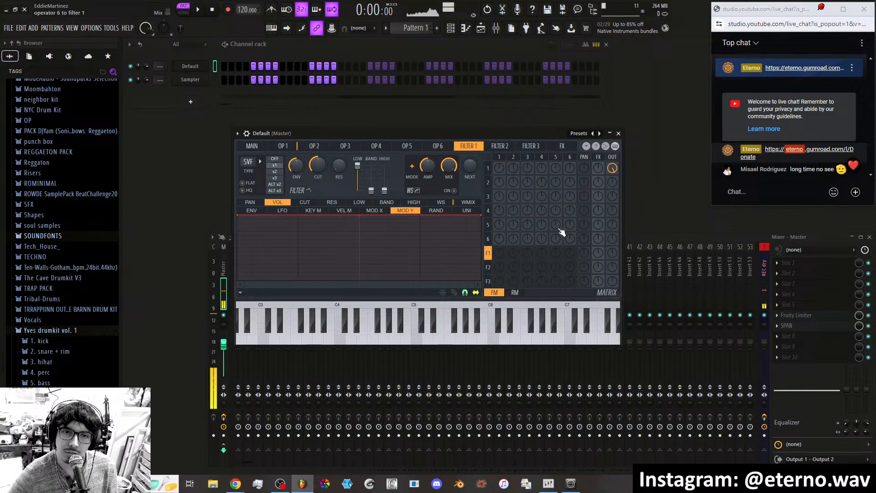
Load the Default subtractive preset in Sytrus and look through the Bass preset category.
click(600, 133)
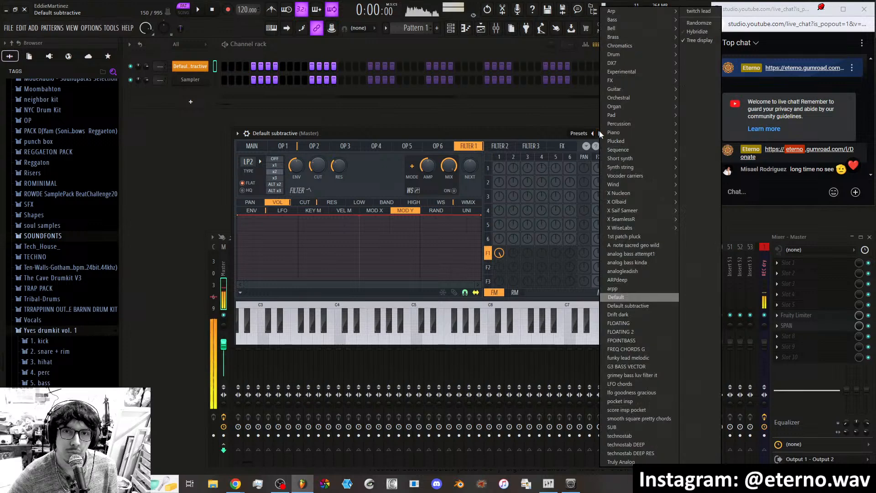
mouse_move(671, 28)
mouse_move(642, 20)
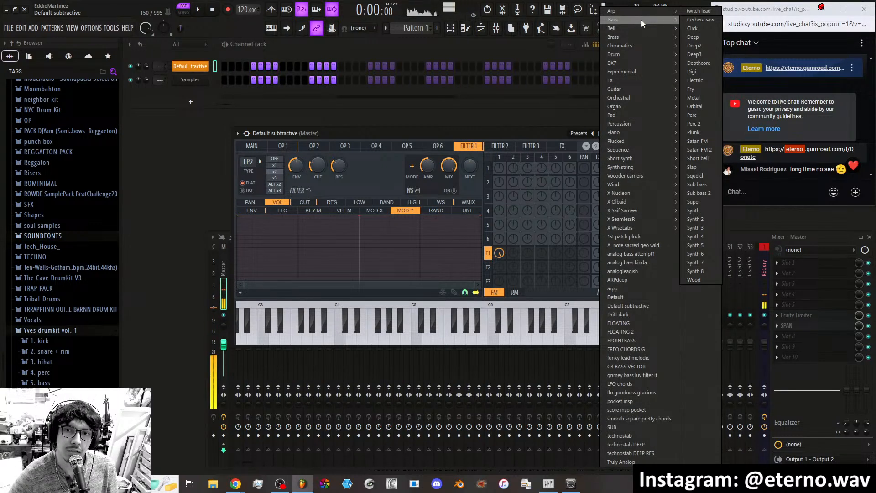
click(378, 132)
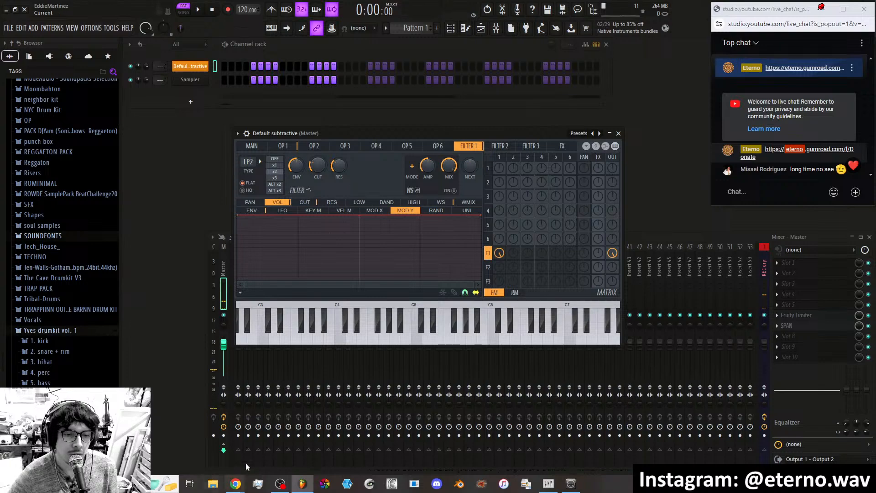
Open the Sytrus preset save dialog to examine the preset folder's location, and close it without saving.
click(237, 134)
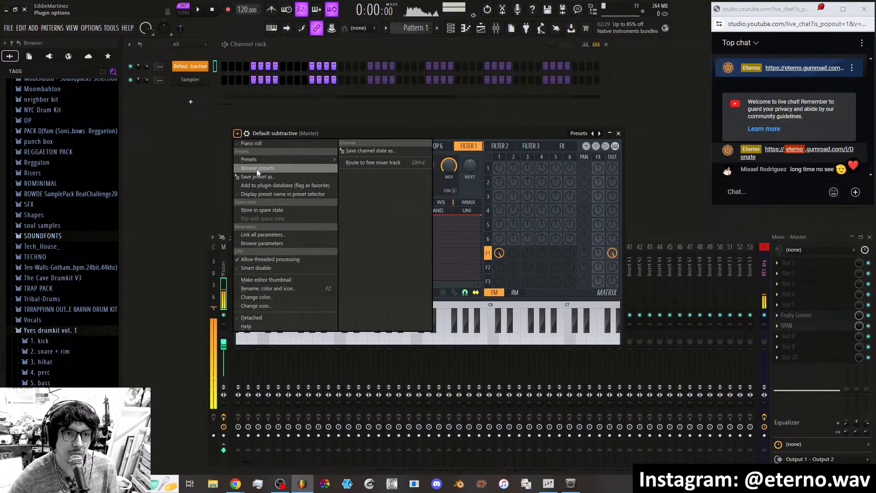
click(257, 175)
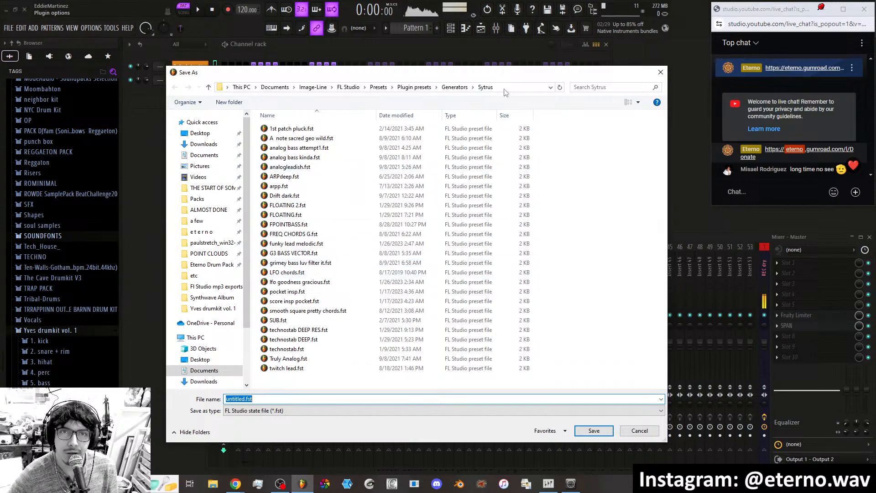
click(660, 73)
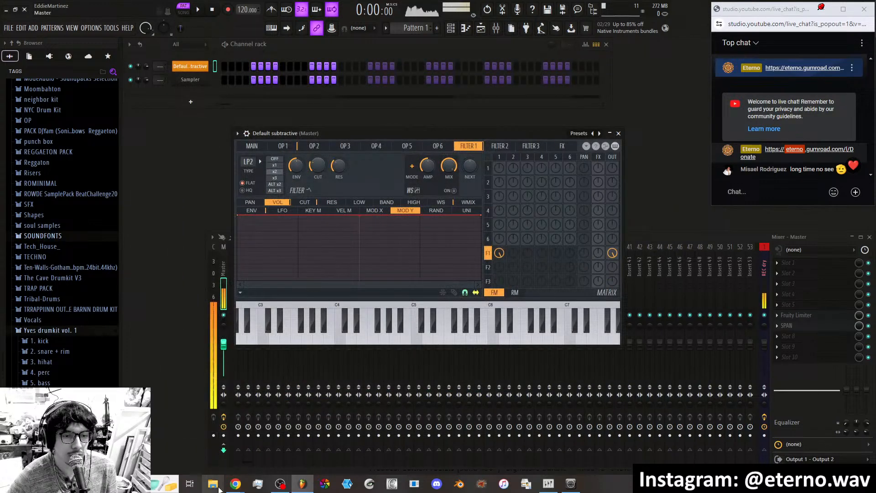
Switch to File Explorer, browse the Documents folder for the Image-Line folder, and move the window clear of the live chat.
key(super+e)
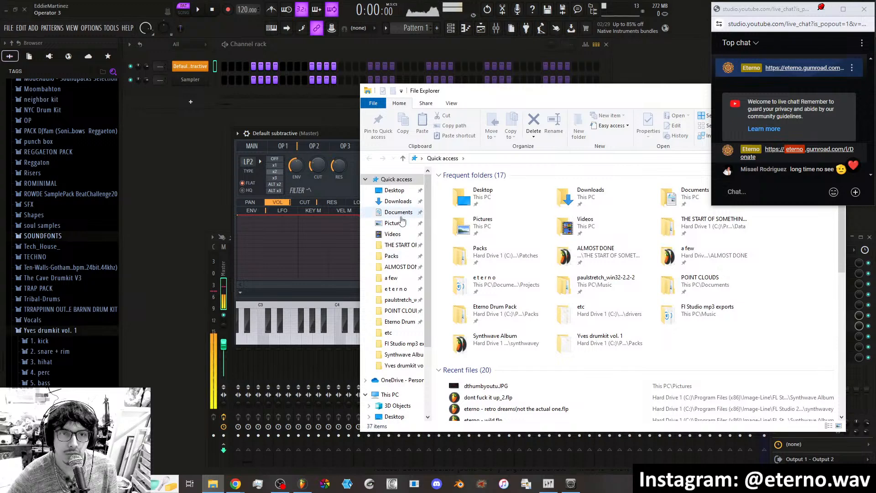
click(399, 214)
scroll(532, 296, down, 10)
scroll(532, 296, up, 10)
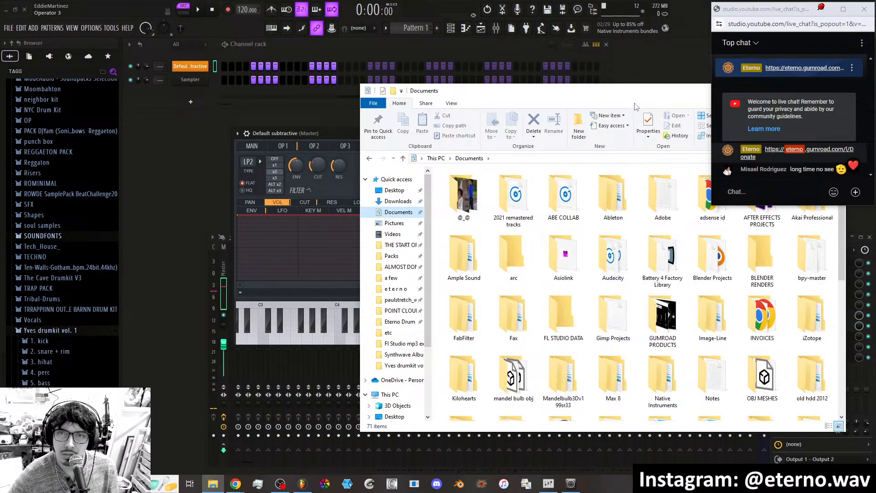
drag(634, 96, 471, 54)
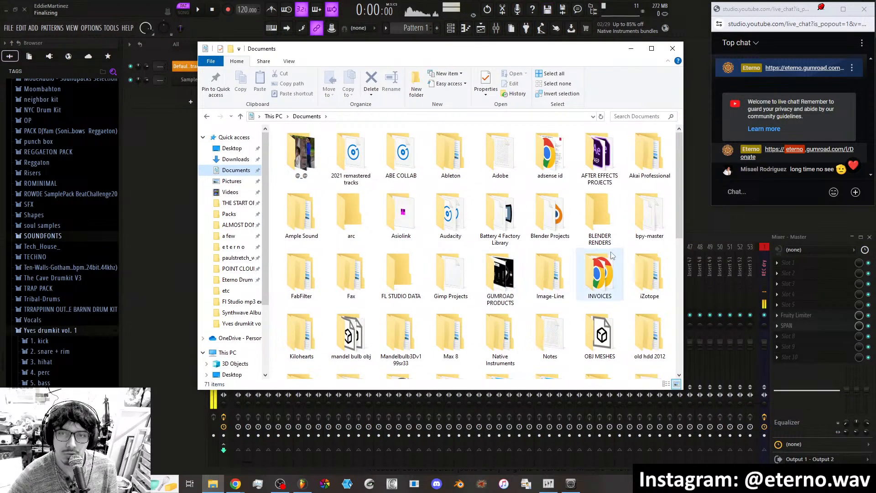
scroll(594, 288, down, 3)
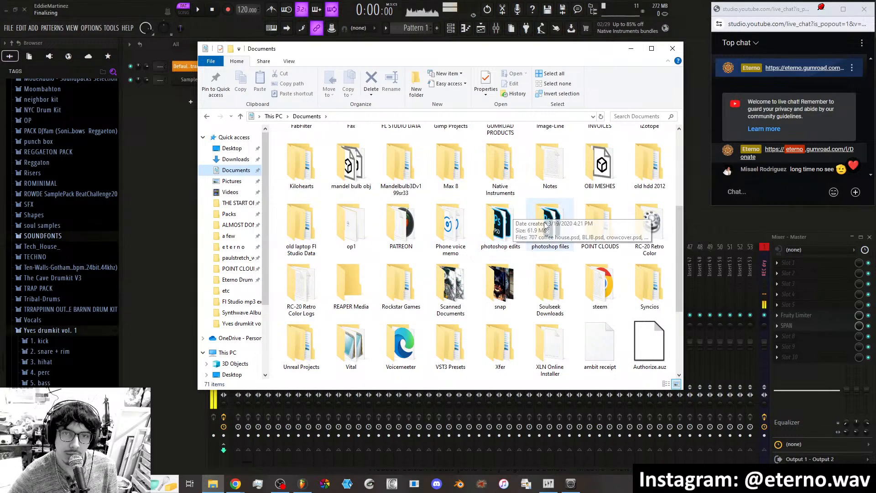
scroll(506, 274, up, 3)
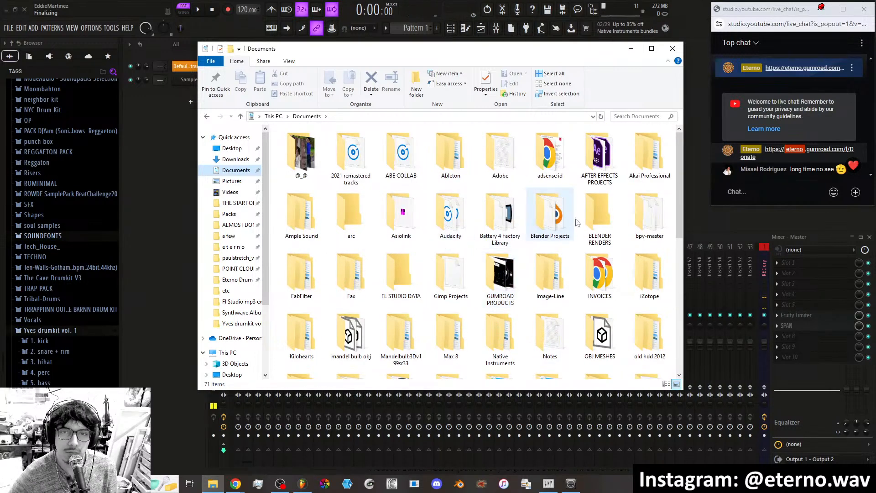
Open the Sytrus preset folder under Image-Line > FL Studio > Presets > Plugin presets > Generators.
double_click(551, 274)
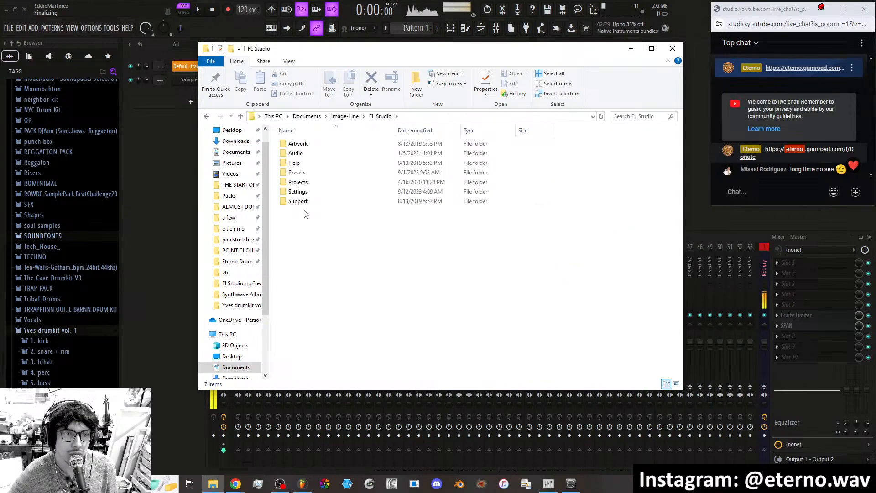
double_click(304, 172)
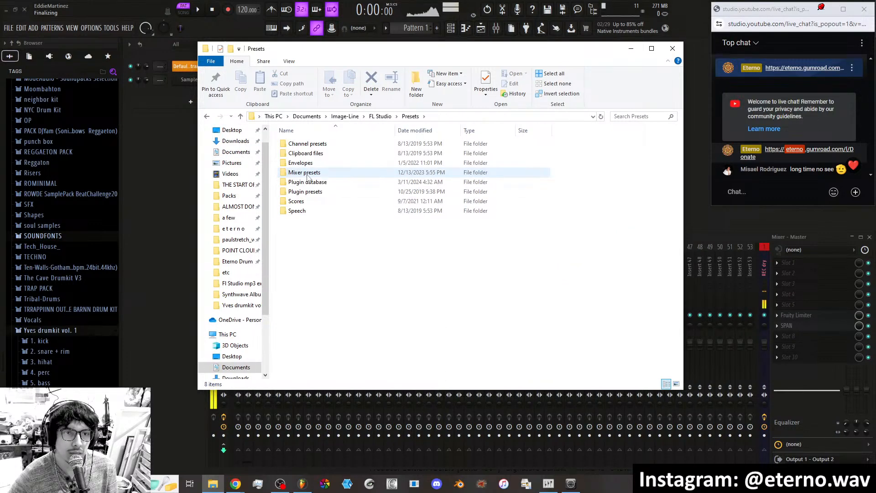
double_click(315, 191)
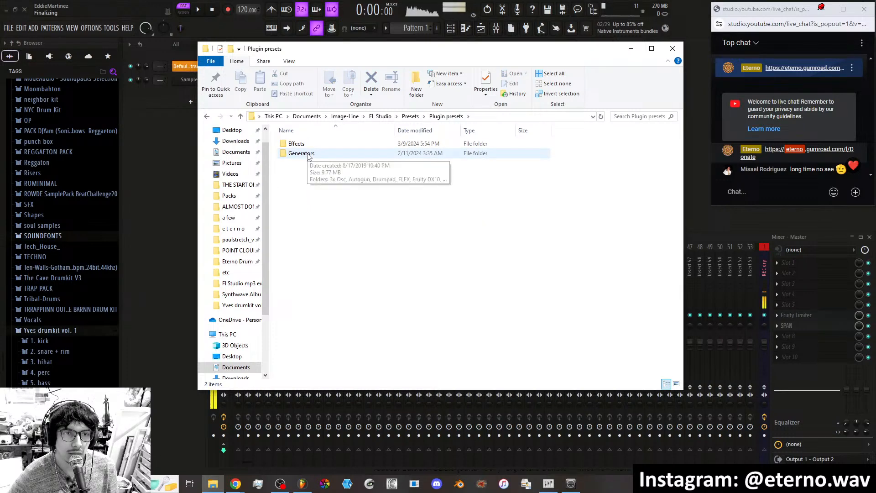
double_click(306, 154)
double_click(295, 240)
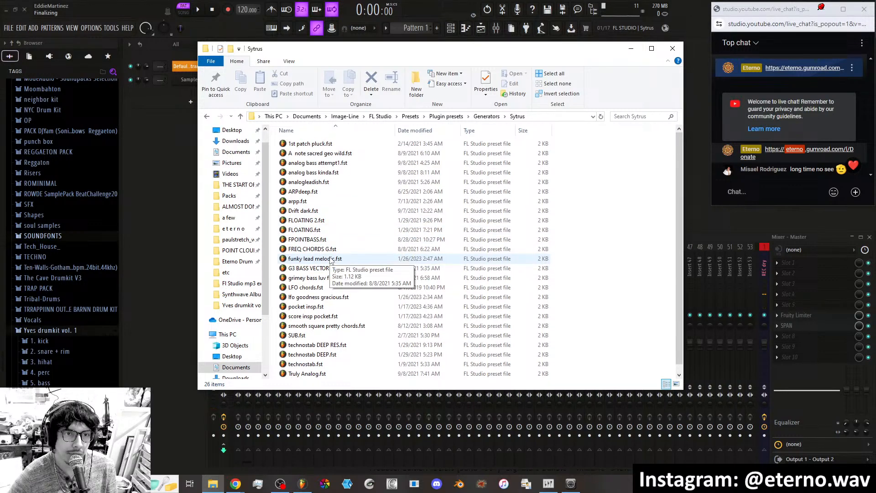
Examine the Sytrus preset files and the neighbouring Generators and Effects preset folders, ending back in the Sytrus folder.
scroll(331, 259, down, 1)
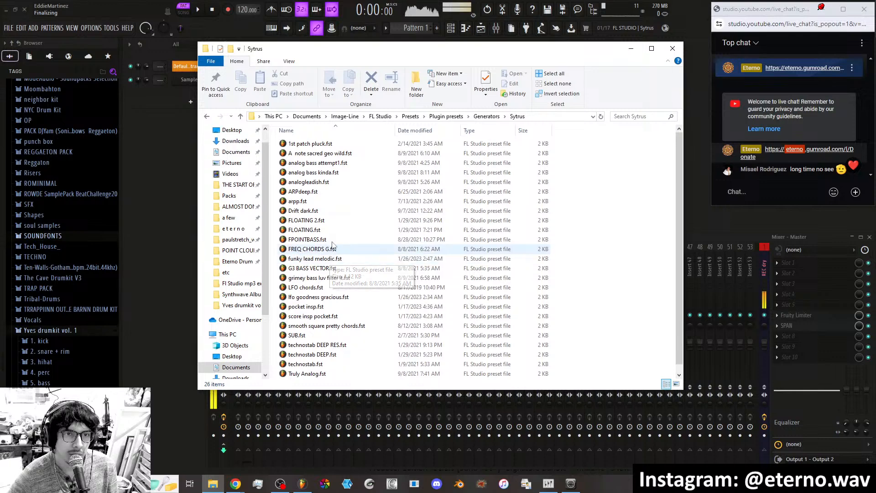
scroll(339, 211, up, 1)
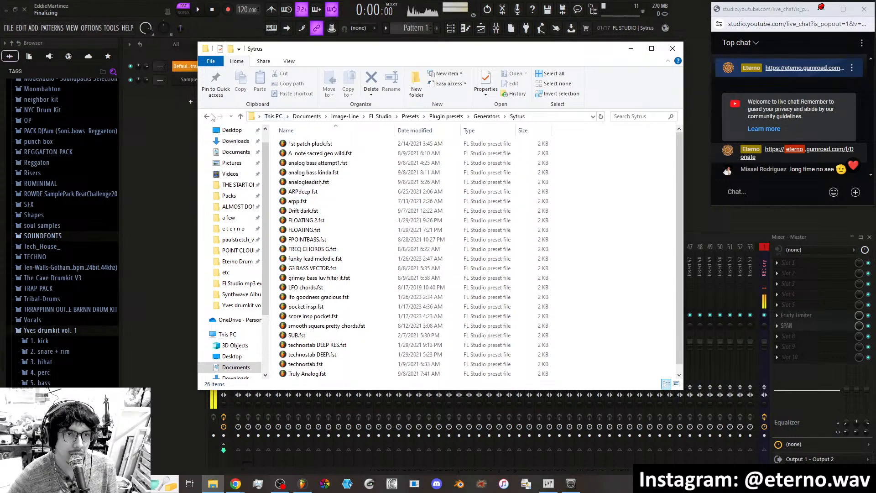
click(208, 118)
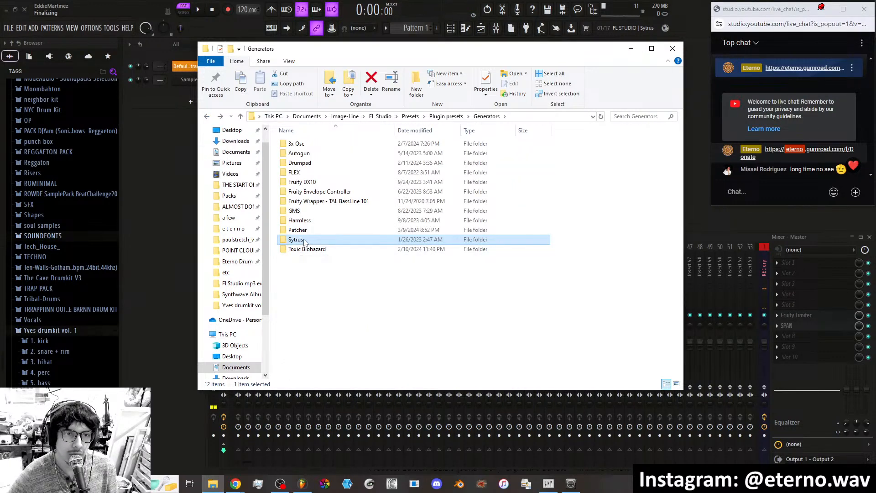
double_click(297, 240)
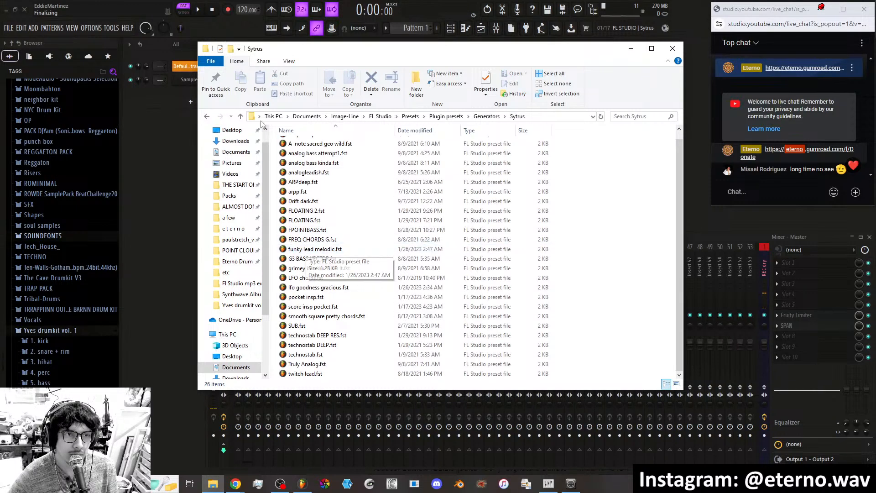
click(207, 117)
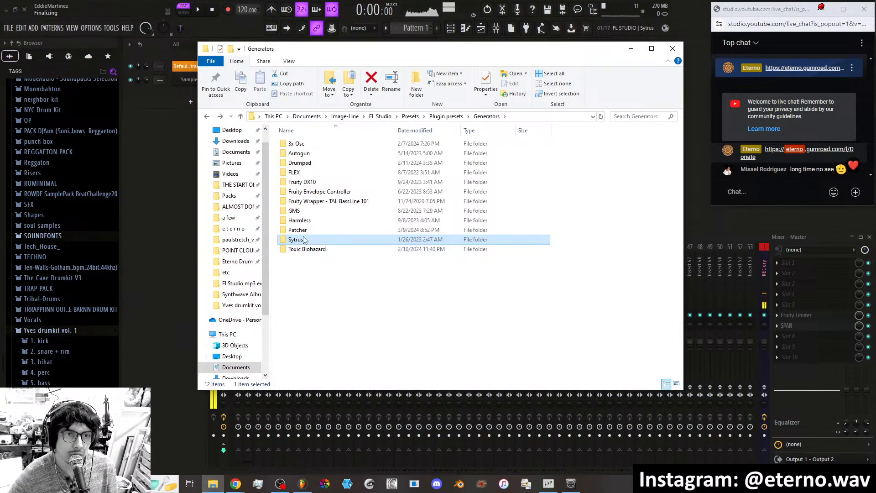
click(207, 117)
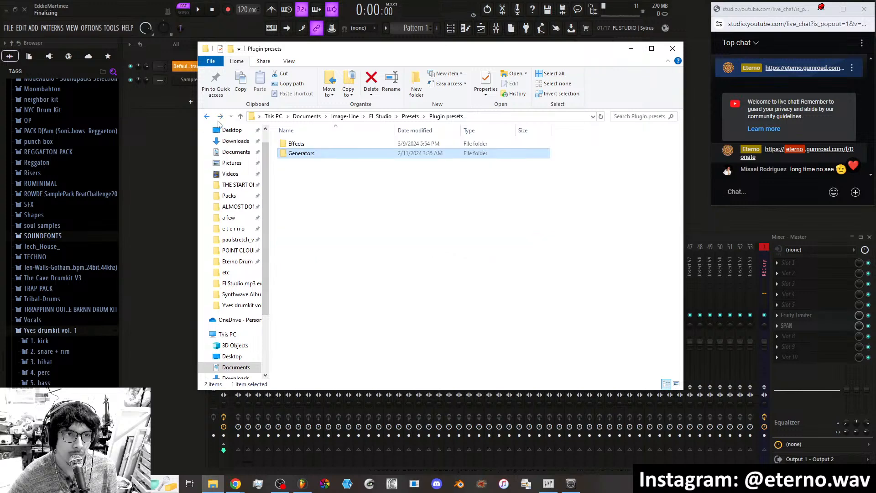
double_click(314, 143)
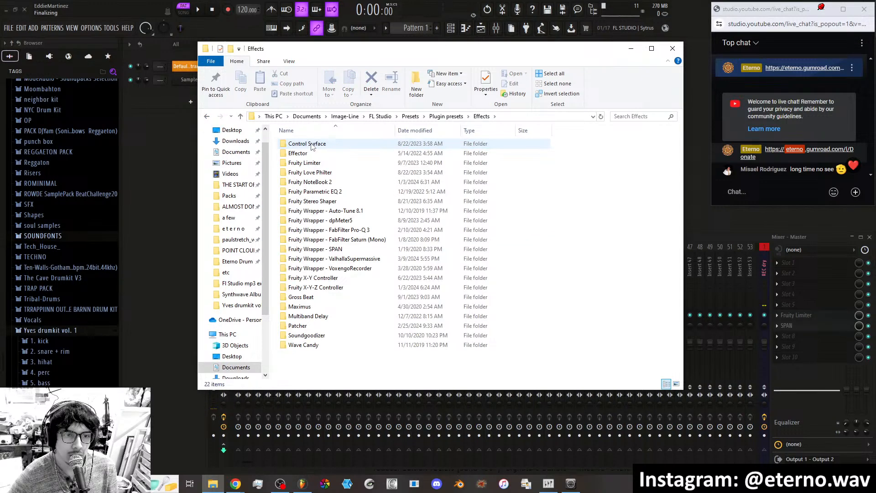
click(207, 117)
double_click(299, 153)
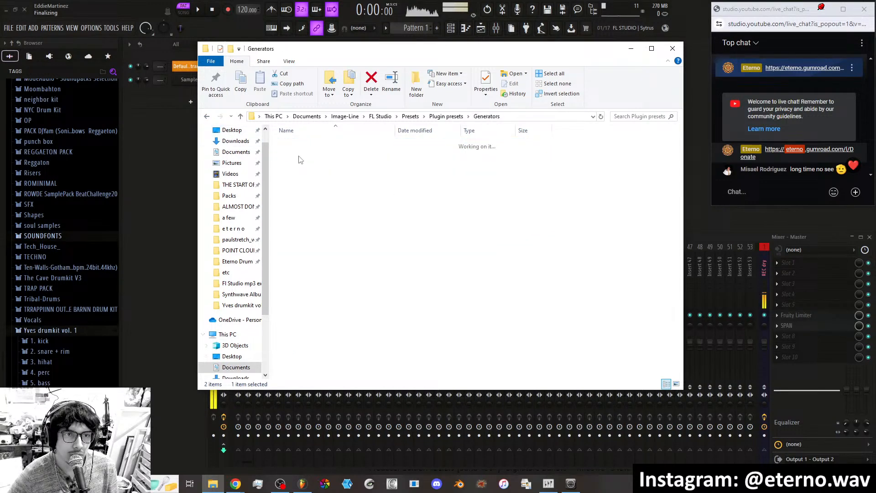
double_click(324, 241)
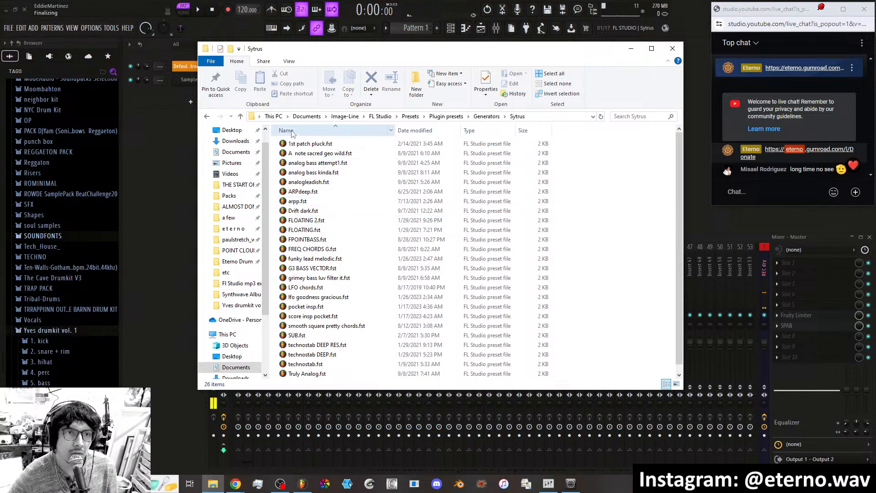
Create a folder named Old Patches in the Sytrus preset folder and move all existing preset files into it.
click(230, 49)
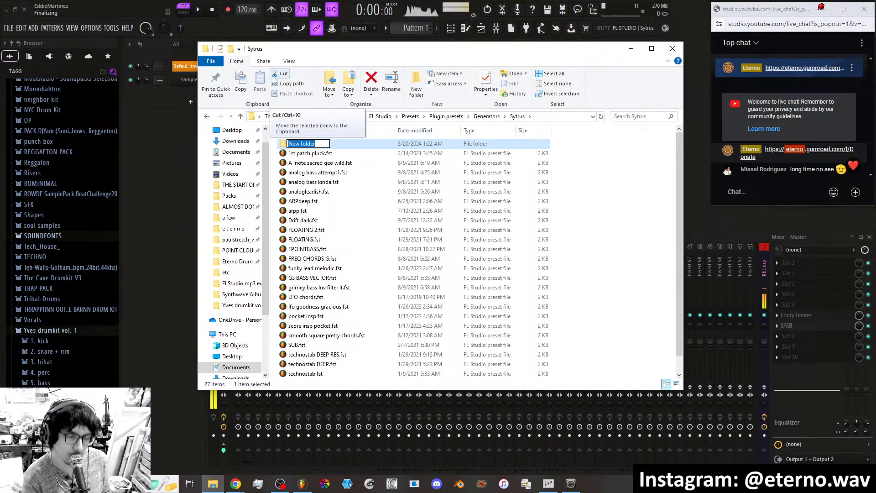
text(Old Patches)
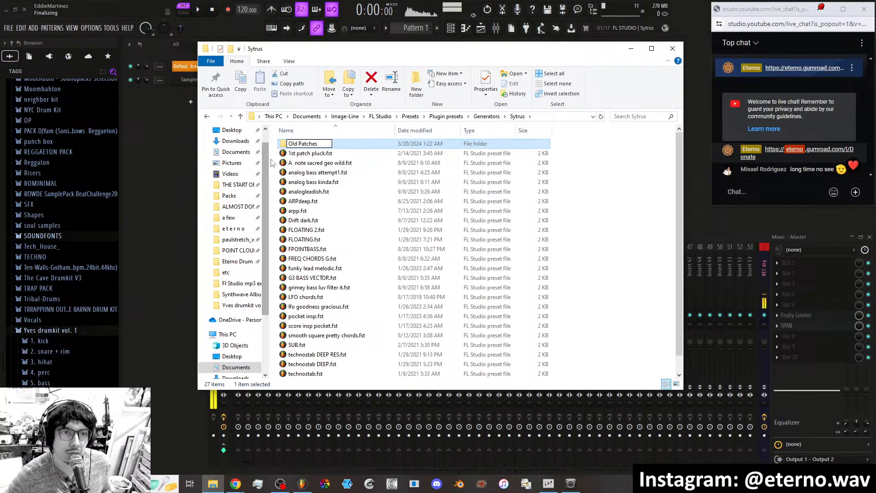
drag(277, 155, 355, 396)
drag(333, 263, 315, 146)
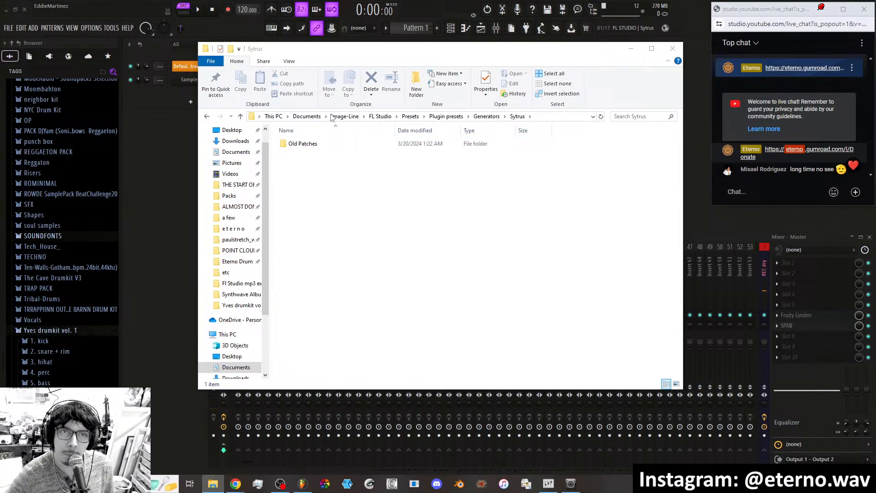
Create a second folder named Eterno beside Old Patches and close the File Explorer window.
click(230, 50)
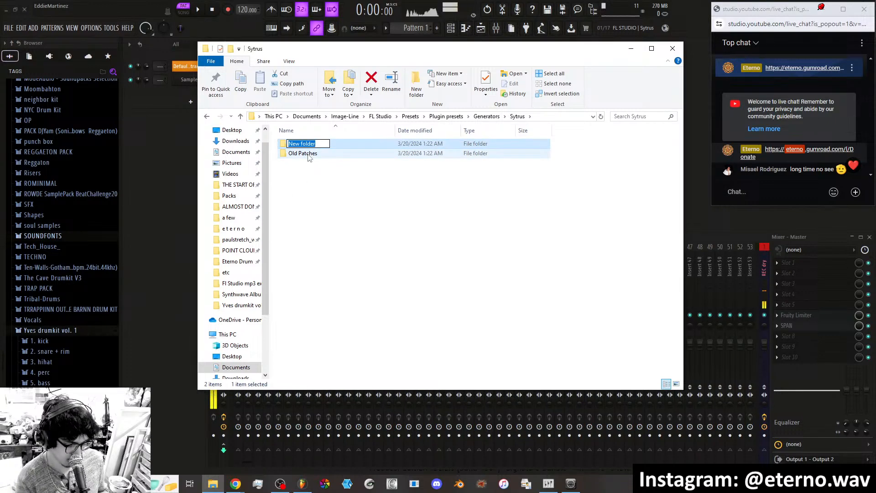
text(New)
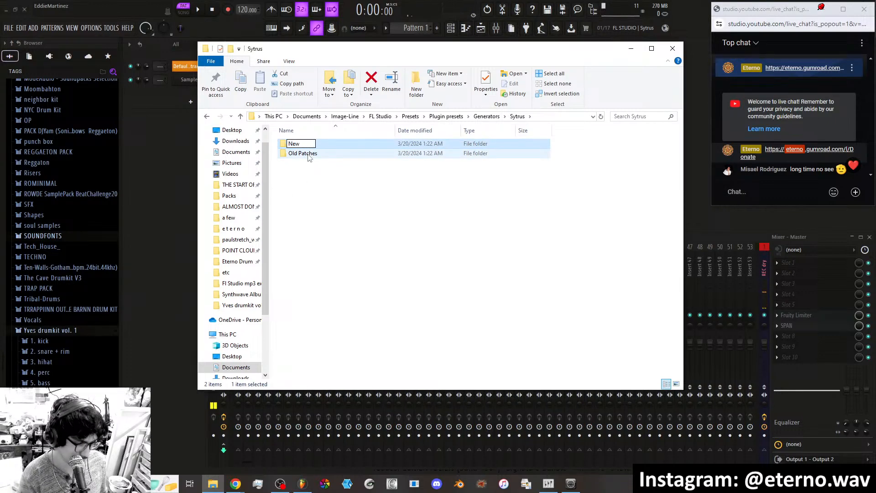
text(rno)
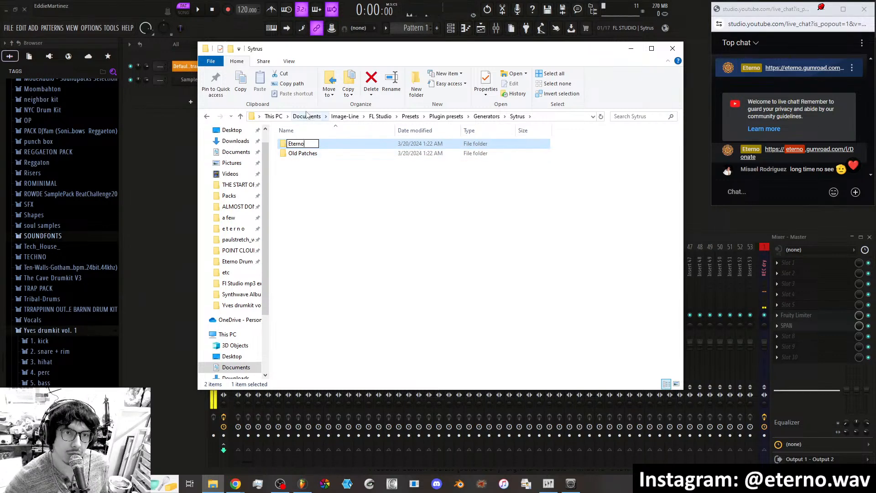
click(323, 188)
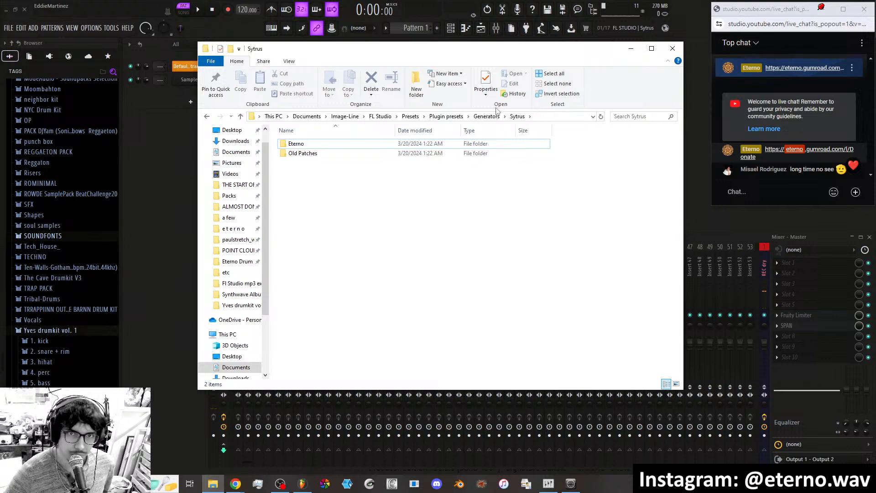
click(673, 48)
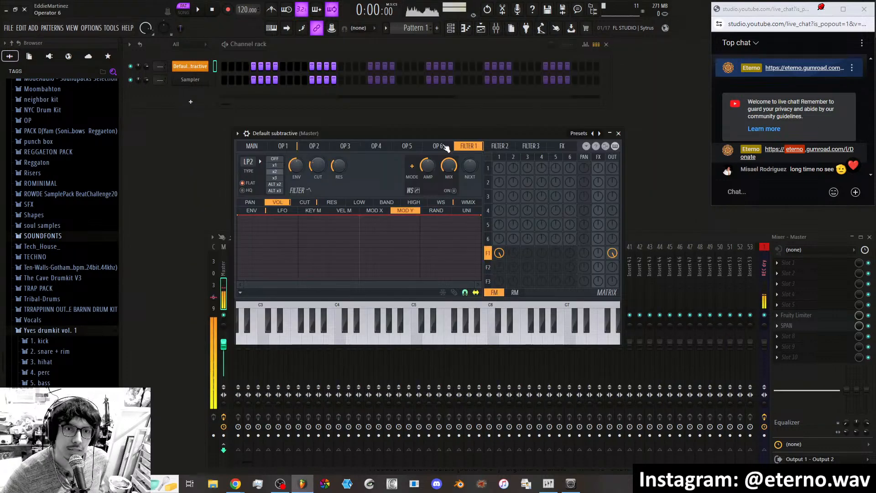
Delete the Default subtractive Sytrus channel and replace the remaining Sampler channel with a fresh Sytrus.
right_click(190, 66)
click(223, 170)
right_click(188, 68)
mouse_move(228, 135)
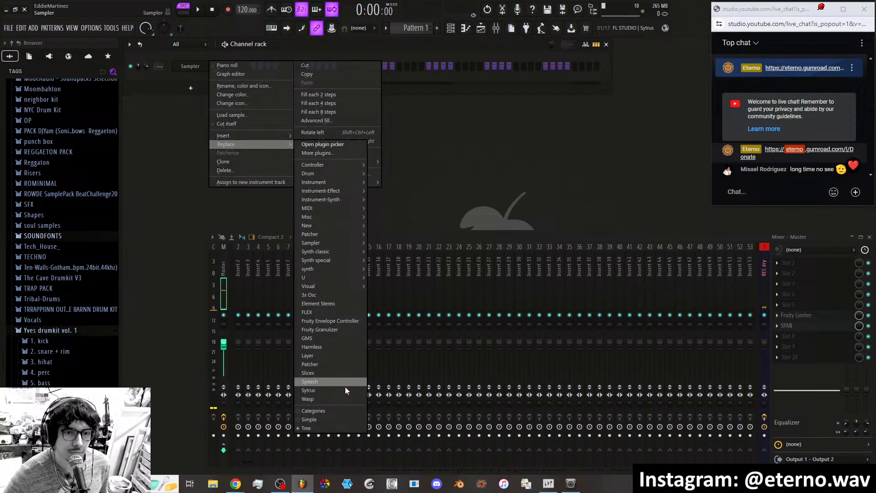
click(340, 391)
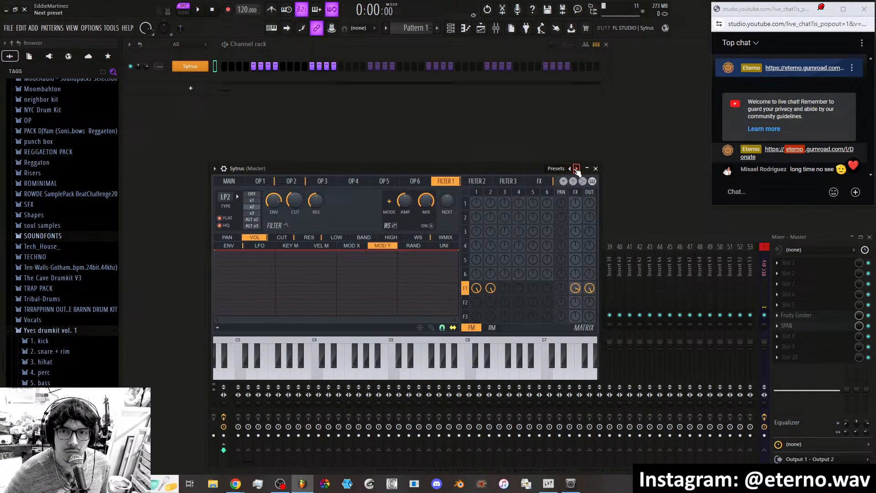
Look through the Sytrus preset categories, including Old Patches, without loading one, and place the plugin window just below the channel rack.
click(574, 168)
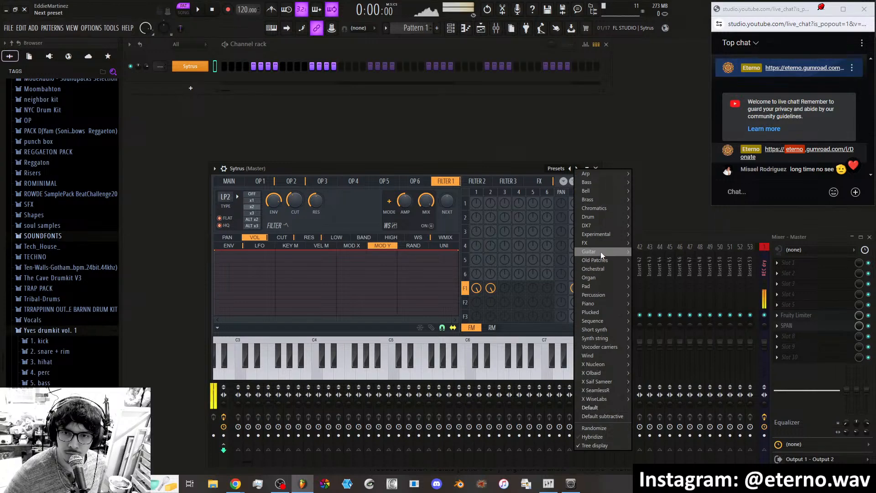
mouse_move(602, 256)
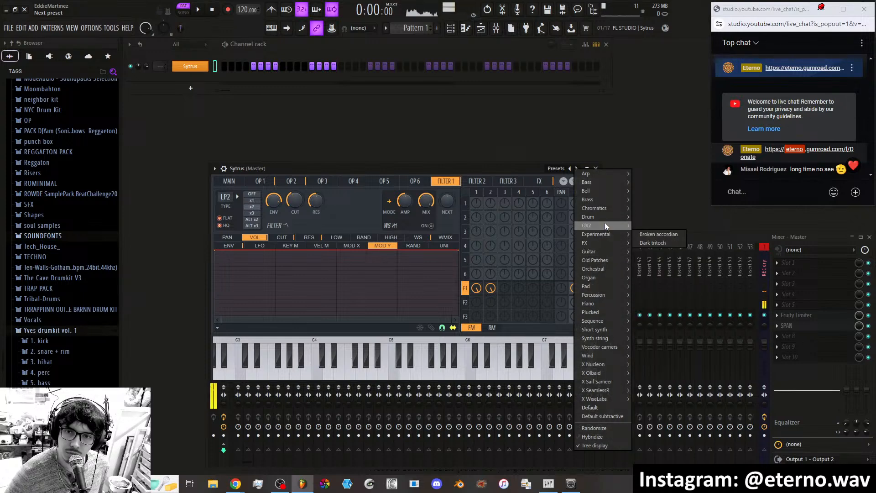
mouse_move(602, 235)
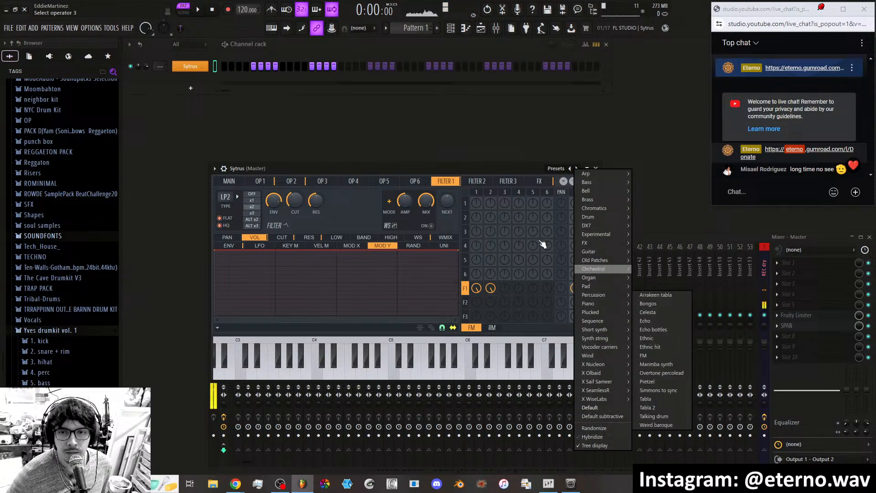
mouse_move(608, 279)
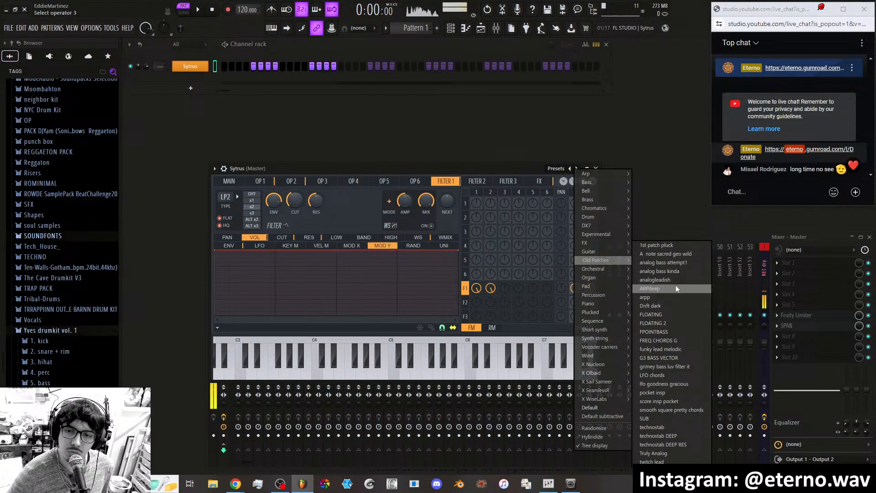
click(493, 169)
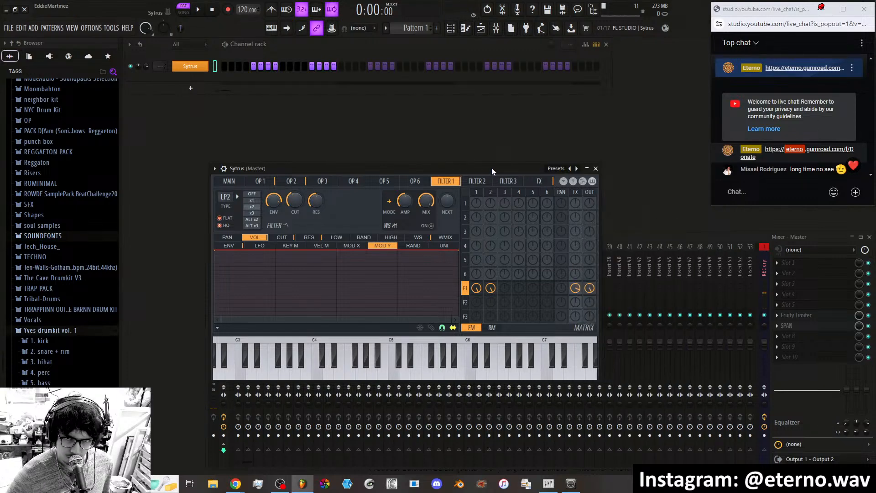
drag(492, 168, 569, 103)
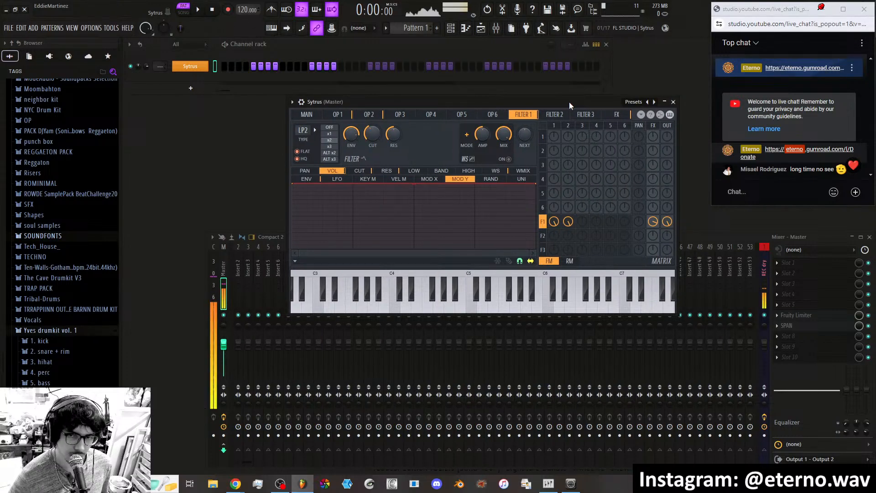
drag(521, 99, 470, 98)
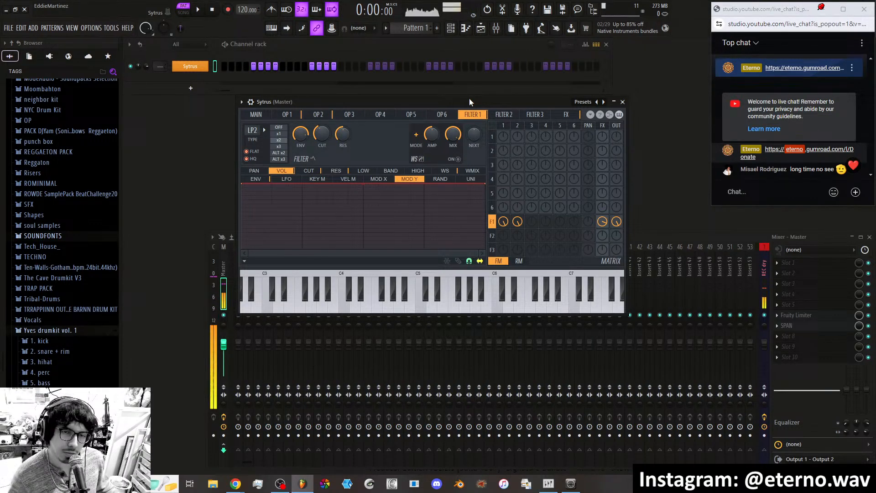
Load the Default preset into the Sytrus channel and reposition the plugin window beneath the channel rack.
mouse_move(556, 104)
mouse_down()
mouse_move(569, 115)
mouse_move(547, 109)
mouse_move(549, 122)
mouse_move(546, 107)
mouse_move(570, 113)
mouse_move(562, 108)
mouse_up()
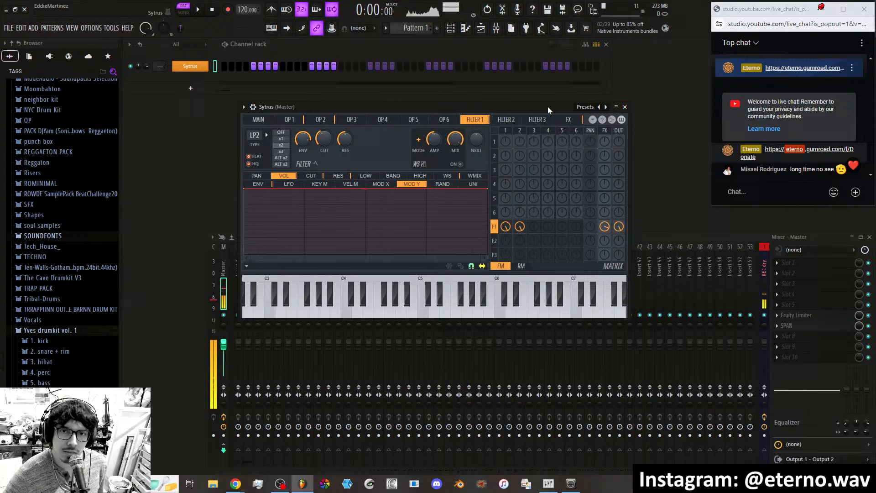
drag(548, 106, 525, 113)
click(578, 113)
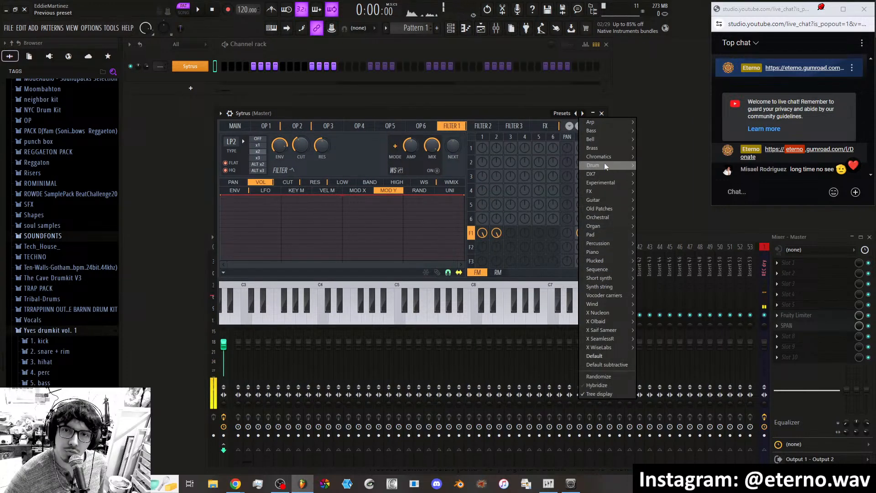
click(605, 355)
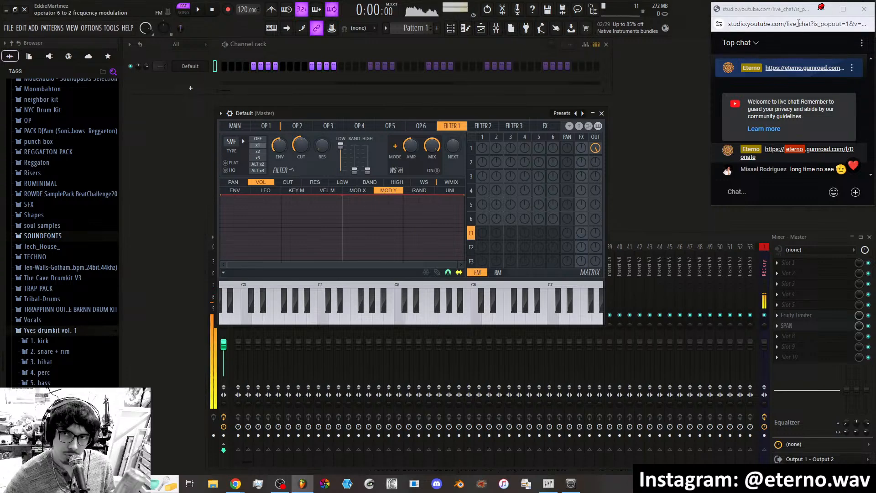
Shorten the live chat window and check the broadcast in OBS and its analytics in YouTube Studio, minimizing both windows when done.
drag(757, 206, 757, 186)
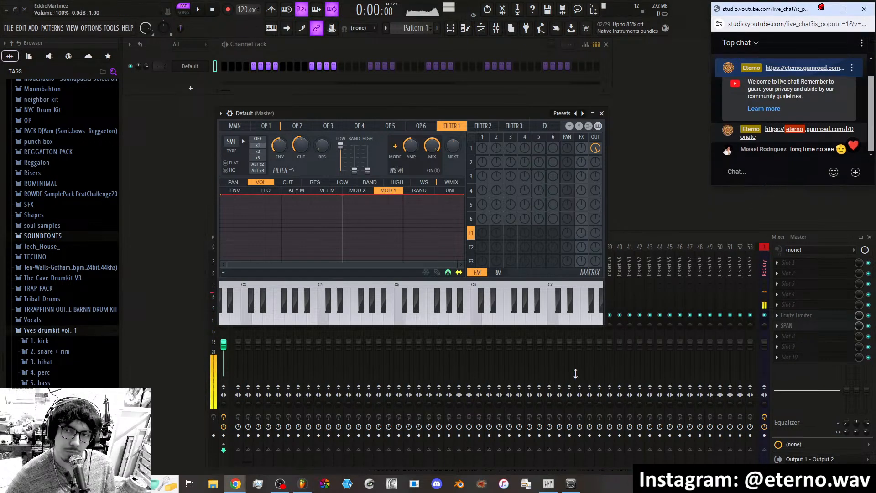
click(280, 484)
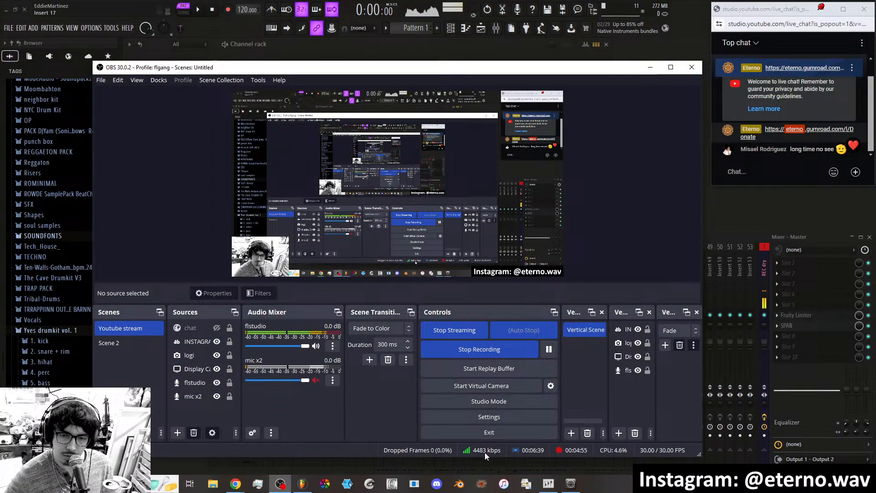
click(235, 484)
click(219, 459)
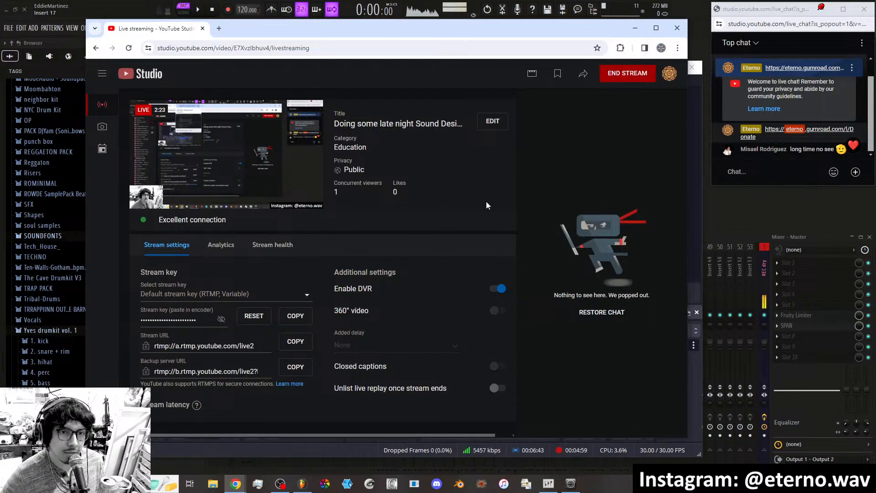
drag(330, 432, 306, 433)
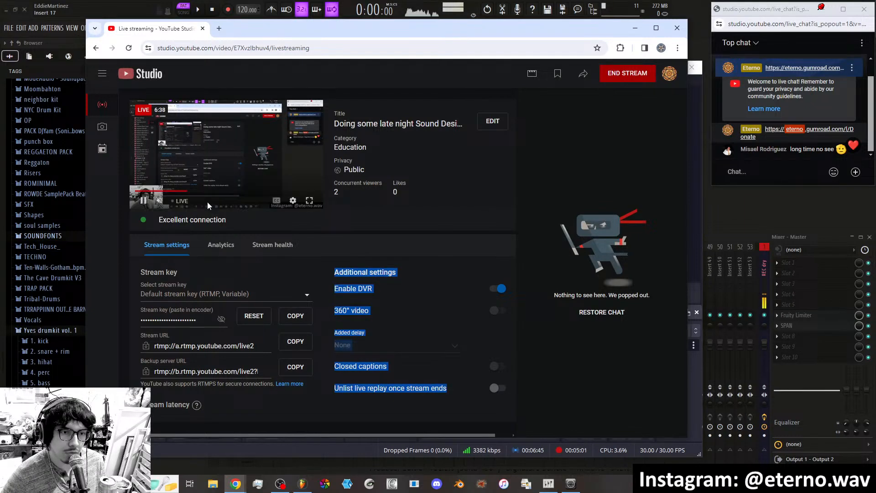
click(222, 246)
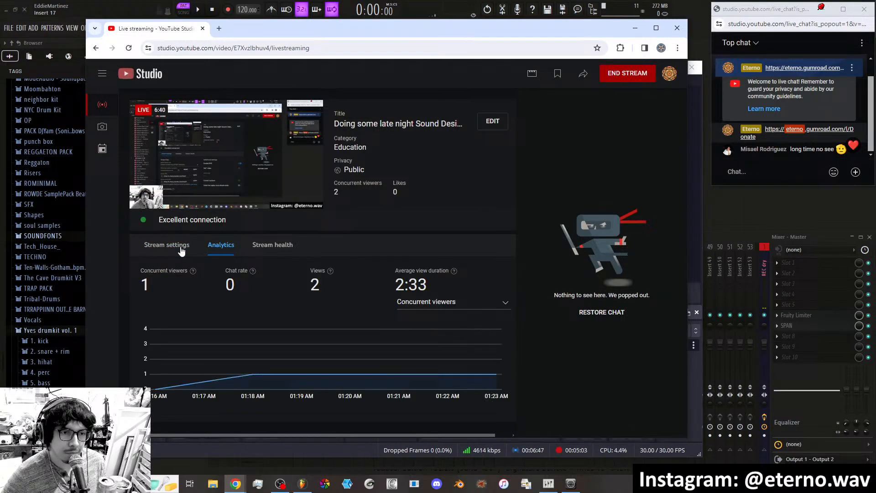
click(636, 29)
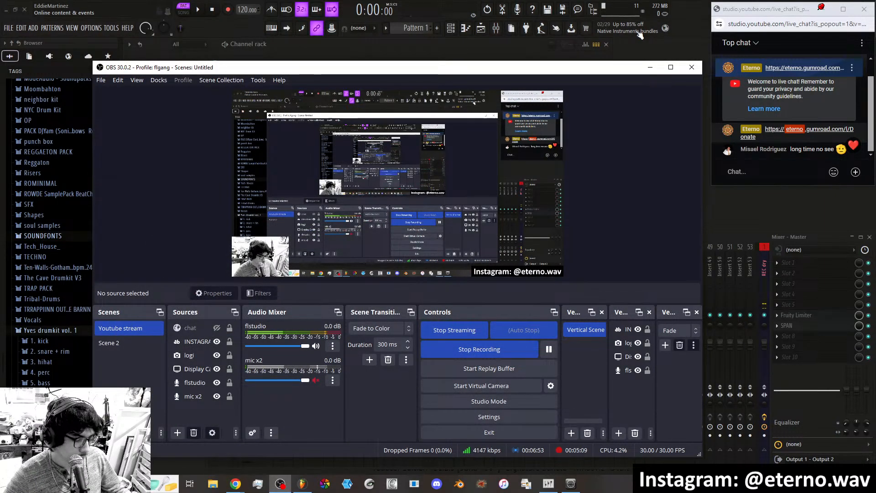
click(650, 67)
In Sytrus's main quality settings, enable draft HQ envelopes and set draft oversampling to 8x.
drag(334, 113, 385, 108)
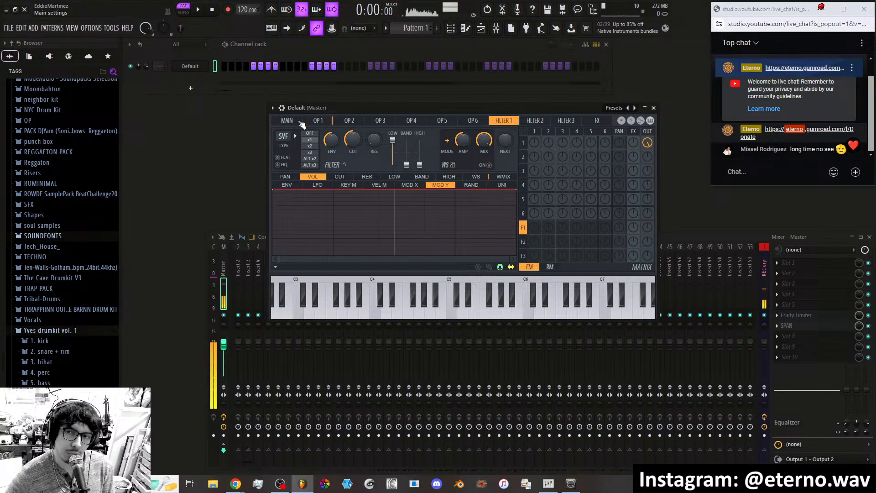
mouse_move(512, 111)
mouse_down()
mouse_move(487, 98)
mouse_move(500, 122)
mouse_up()
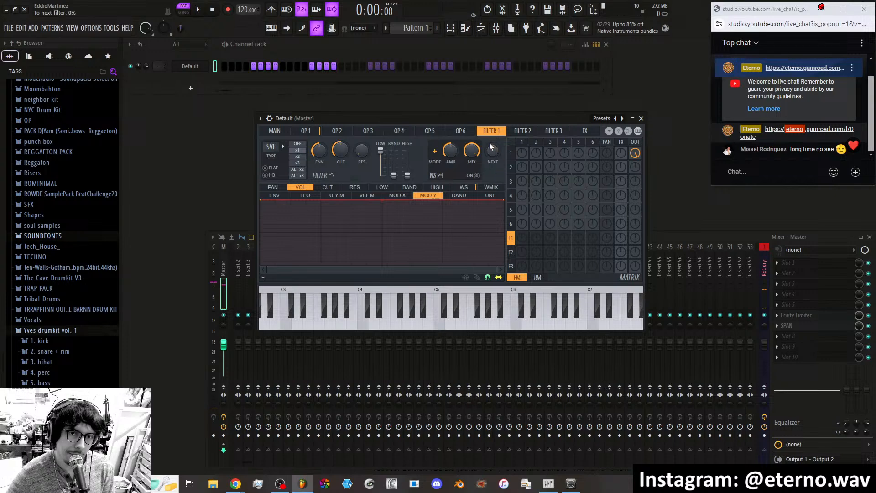
drag(469, 116, 483, 113)
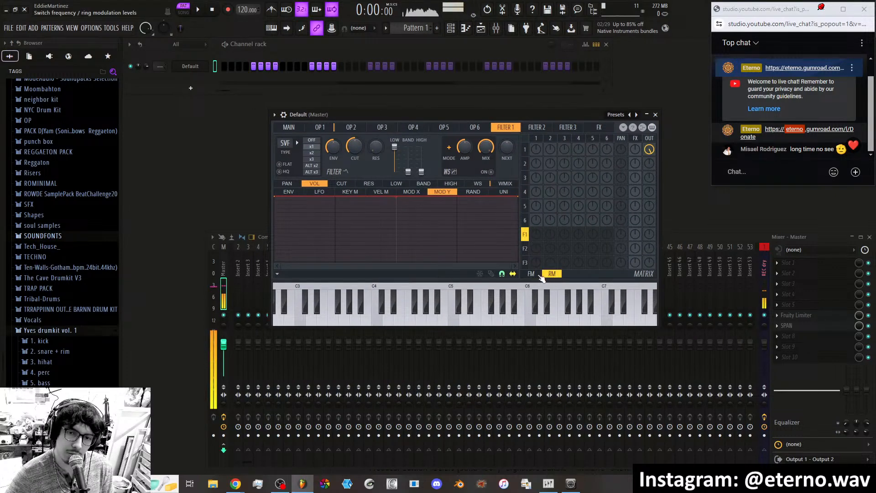
mouse_move(344, 116)
mouse_down()
mouse_move(368, 110)
mouse_move(356, 113)
mouse_up()
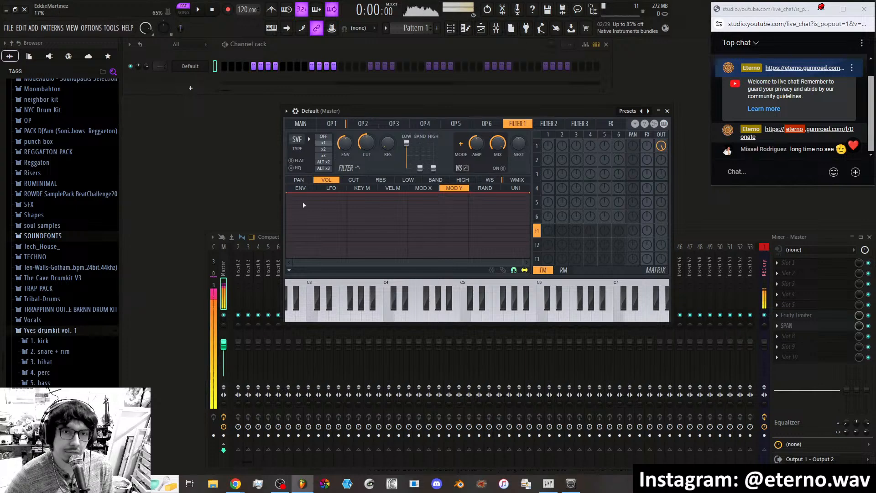
click(307, 127)
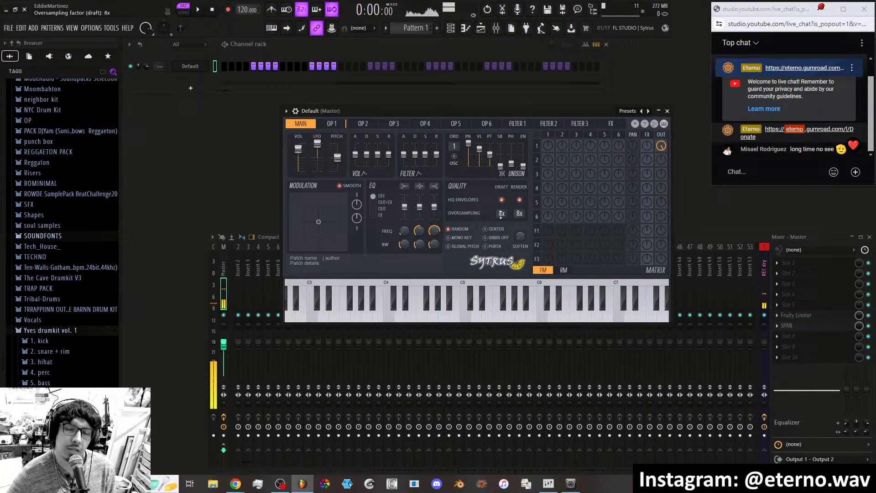
mouse_move(429, 112)
mouse_down()
mouse_move(411, 158)
mouse_move(419, 123)
mouse_up()
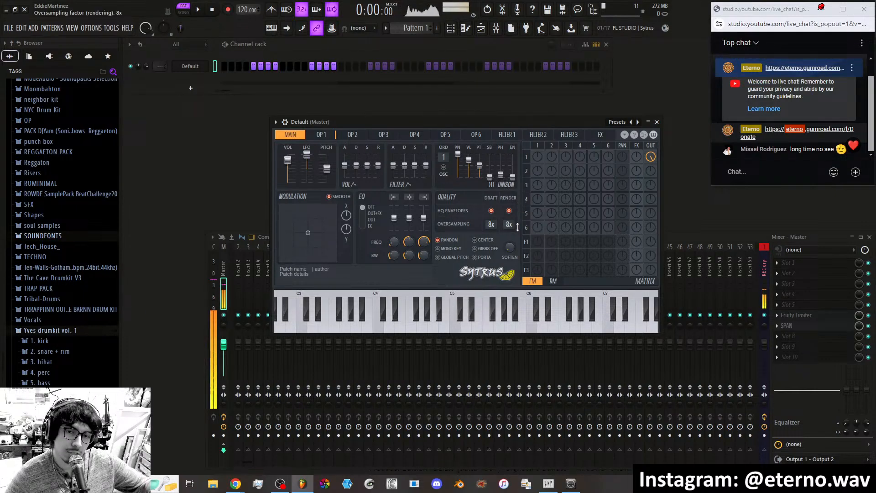
Look through the controls of Sytrus operators 1 to 6, filters 1 to 3 and the effects section in order.
click(321, 135)
click(353, 134)
click(383, 135)
click(415, 134)
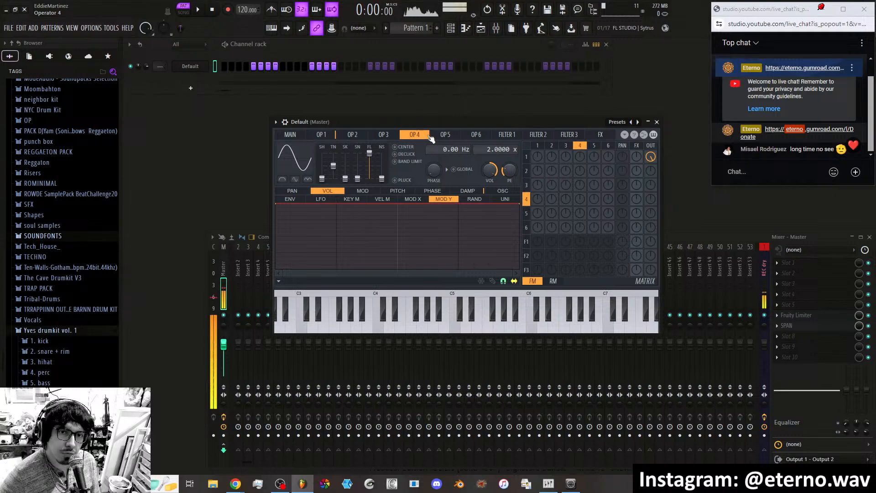
click(446, 134)
click(476, 135)
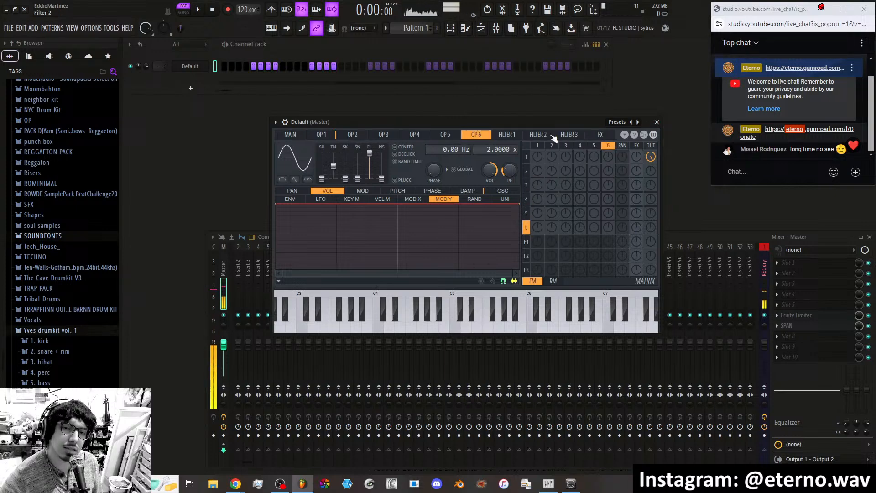
click(506, 135)
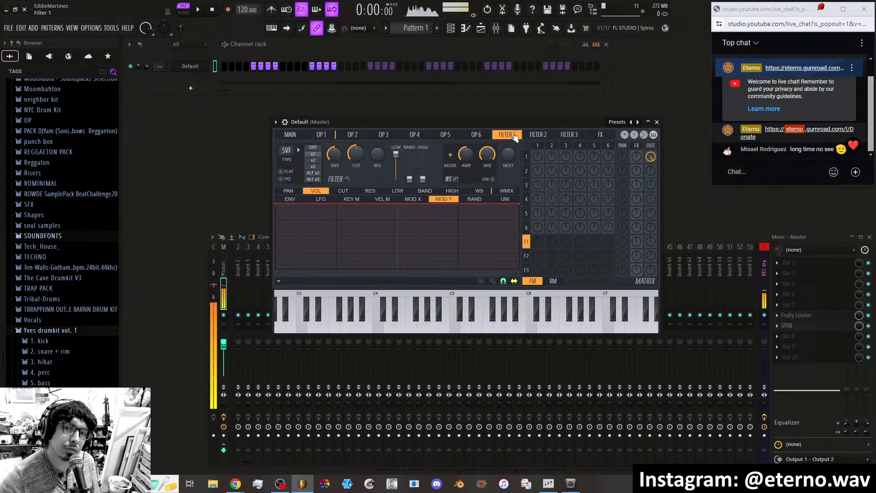
click(537, 136)
click(569, 136)
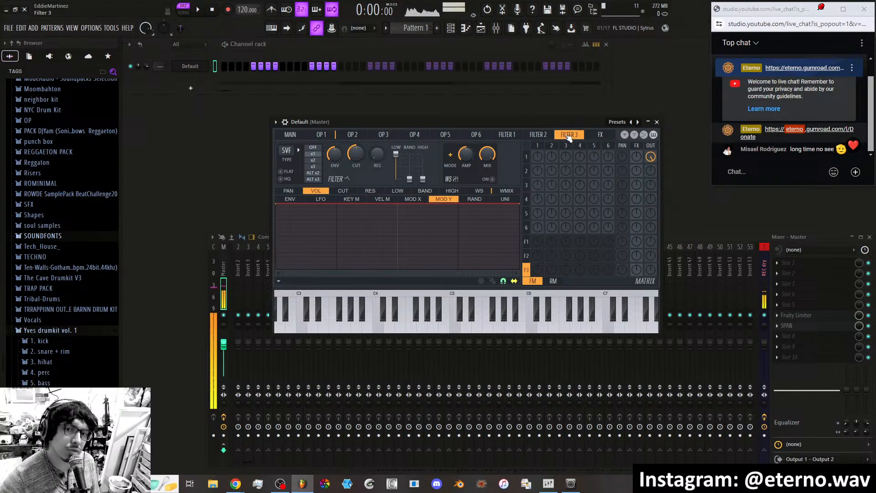
click(600, 135)
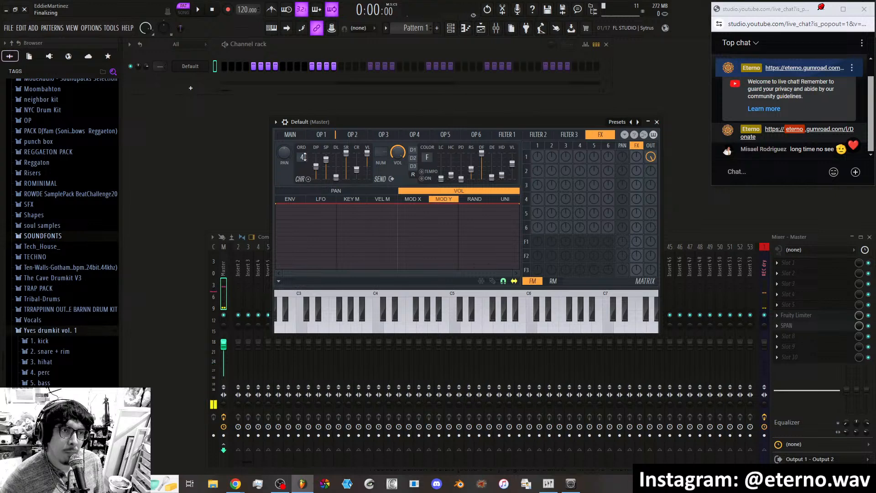
Examine the delay units and reverb in the effects section, and operator 1's modulation and damp articulators.
click(415, 151)
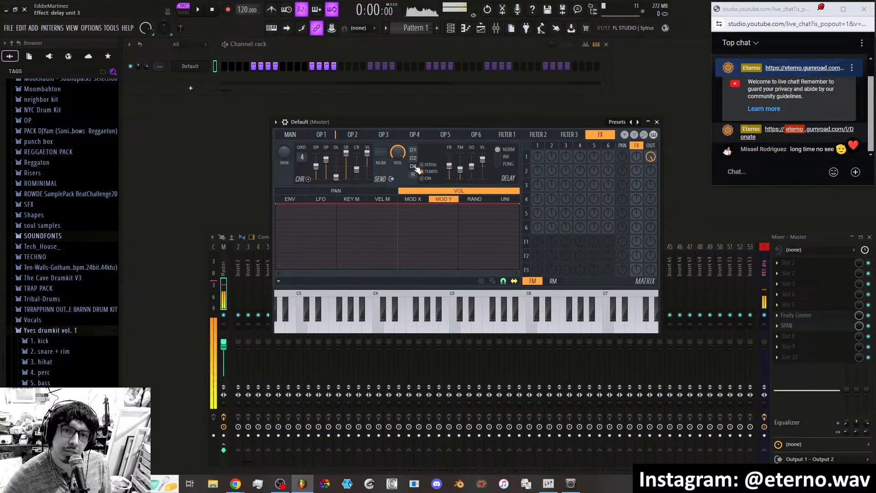
click(413, 174)
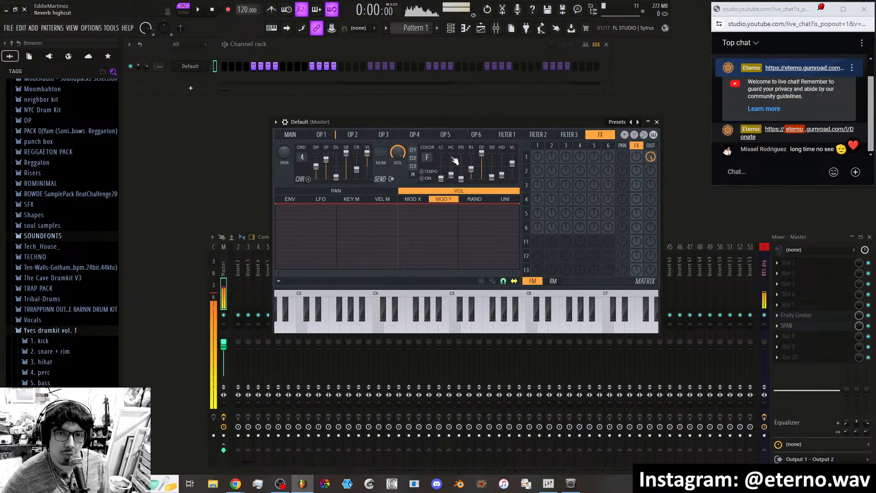
click(413, 158)
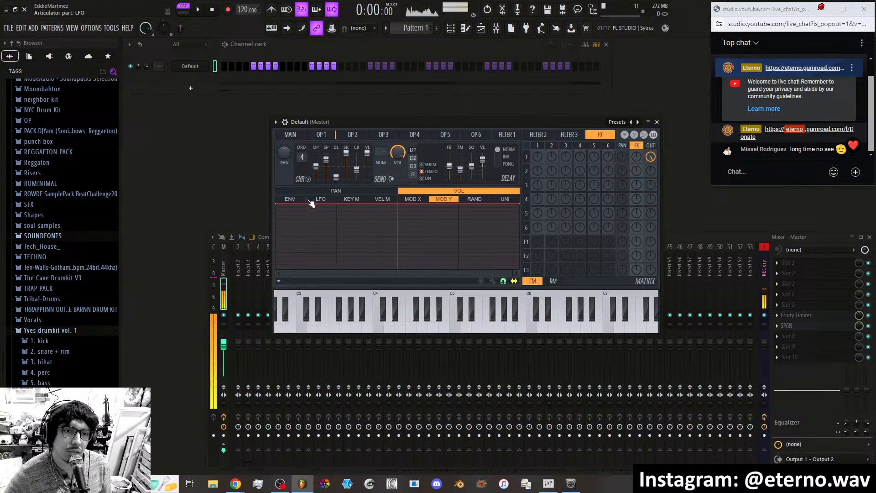
click(329, 136)
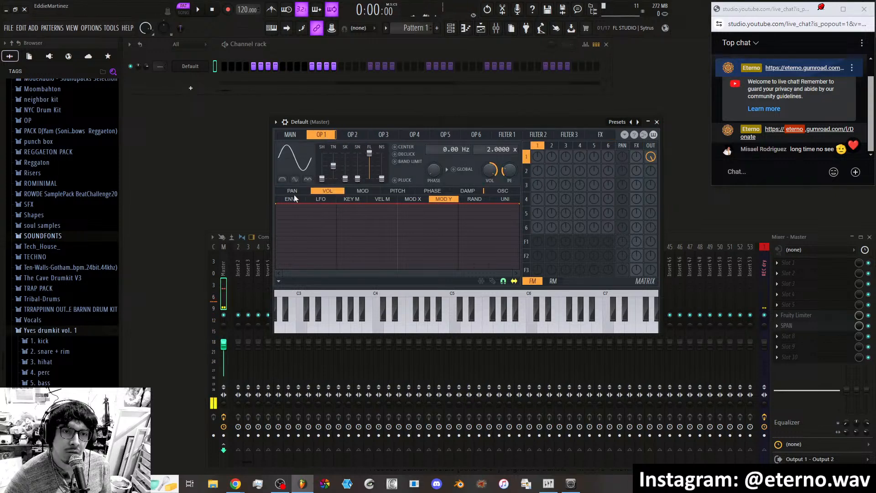
click(363, 190)
click(467, 191)
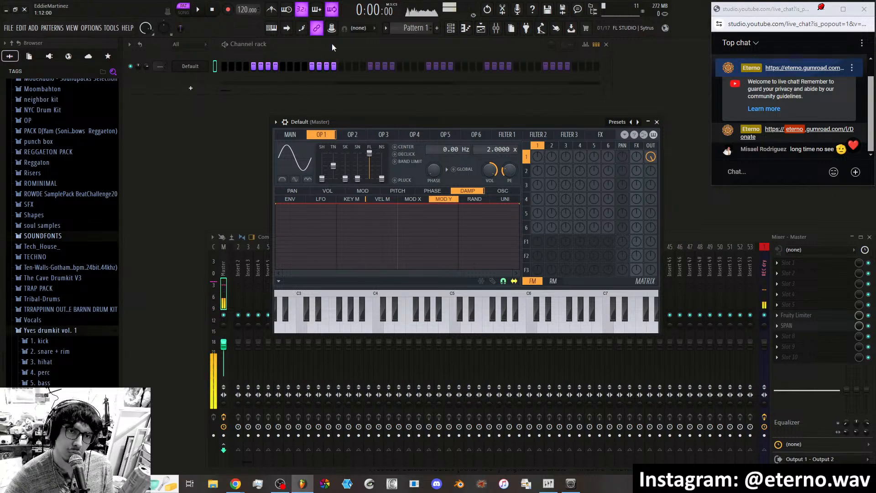
Reload the Default preset in Sytrus to return the patch to its initial state.
drag(397, 125, 416, 102)
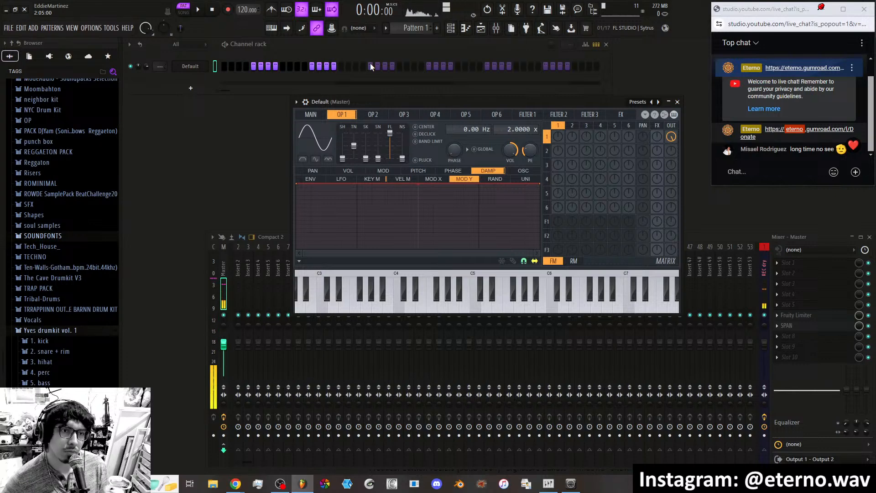
click(191, 67)
click(192, 66)
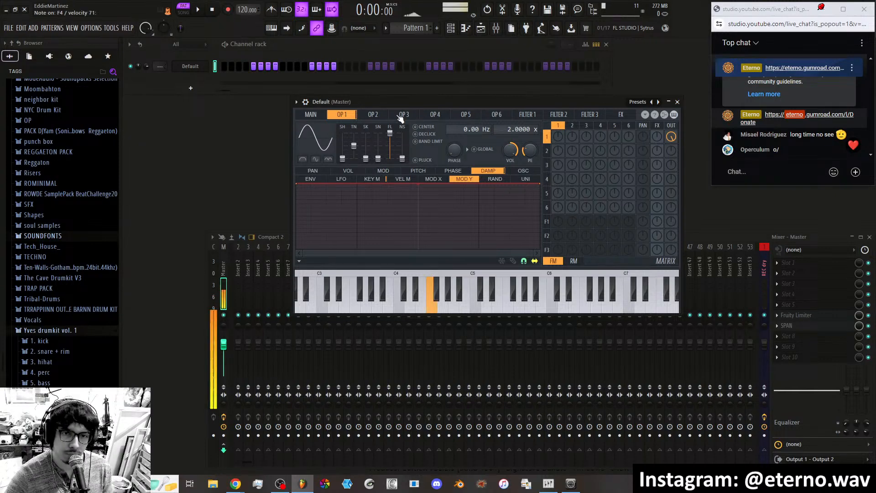
right_click(665, 97)
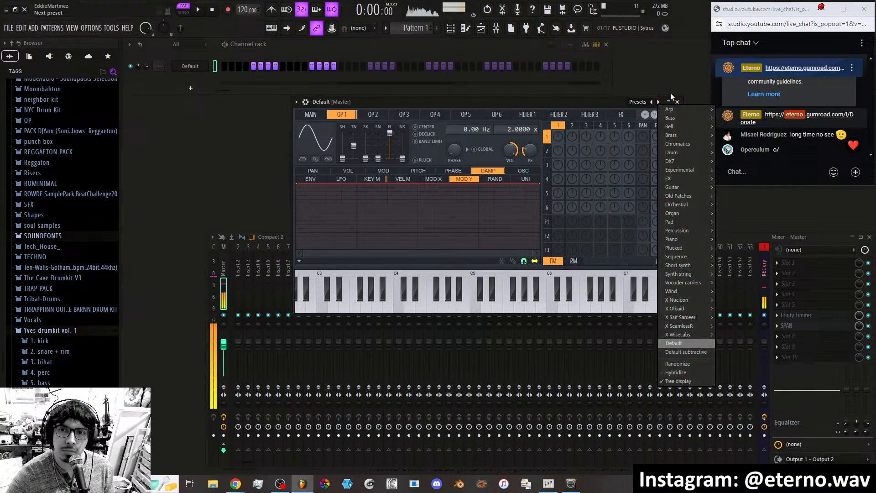
click(696, 344)
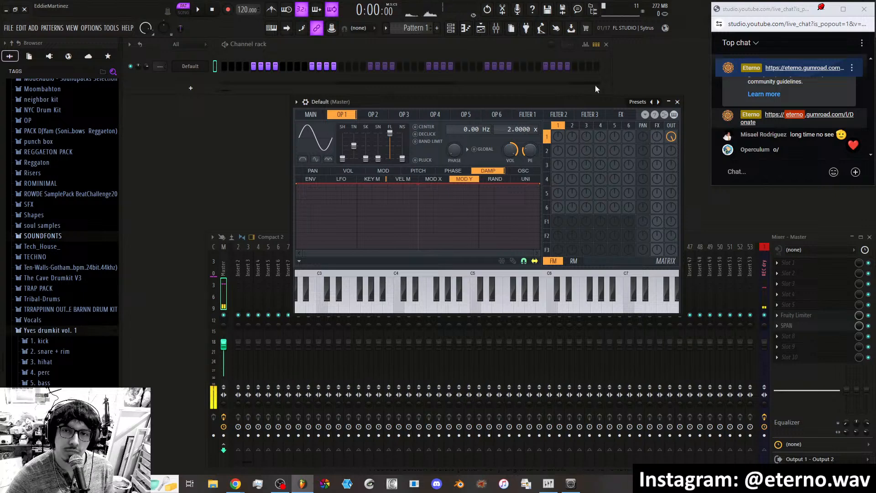
Compare Sytrus's main settings with operator 1's oscillator controls, starting from the centred plugin window.
drag(565, 99, 535, 121)
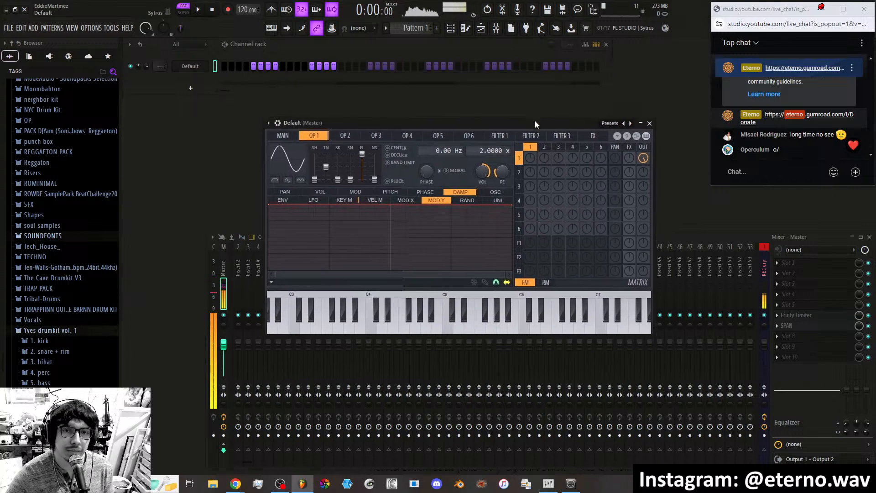
click(280, 136)
click(313, 137)
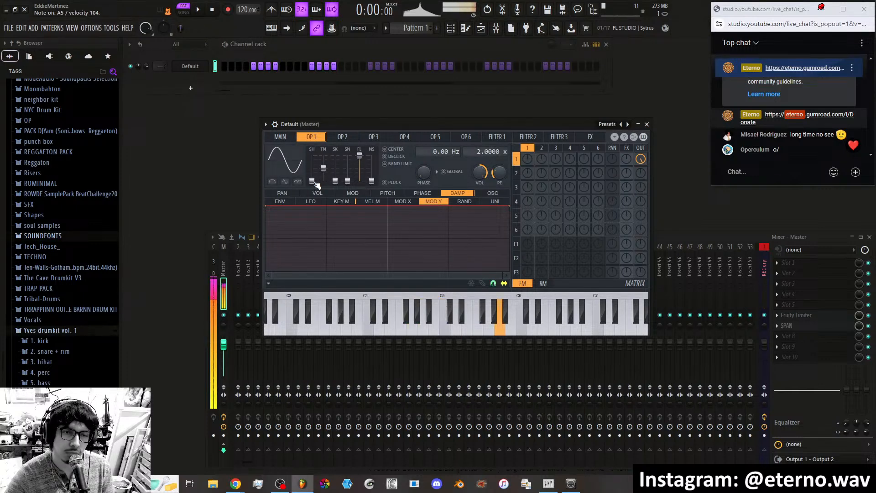
click(284, 139)
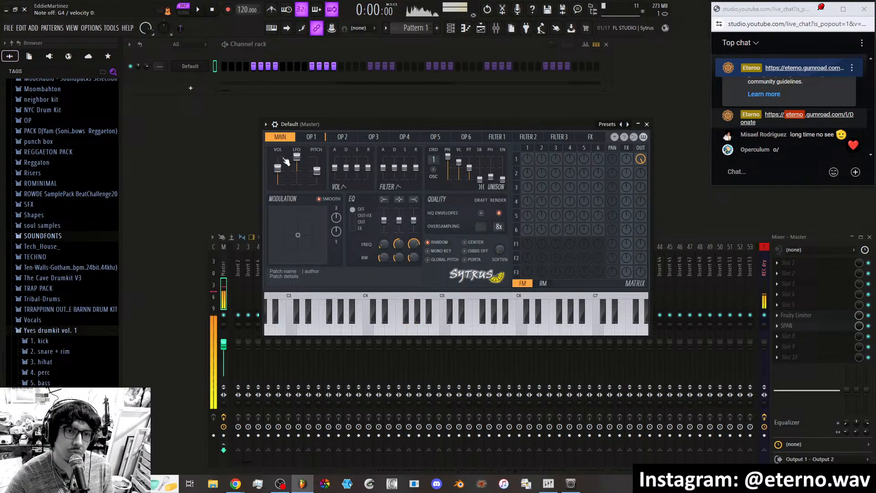
Review operator 1's shape control and waveform presets, and choose the Sine waveform.
click(311, 137)
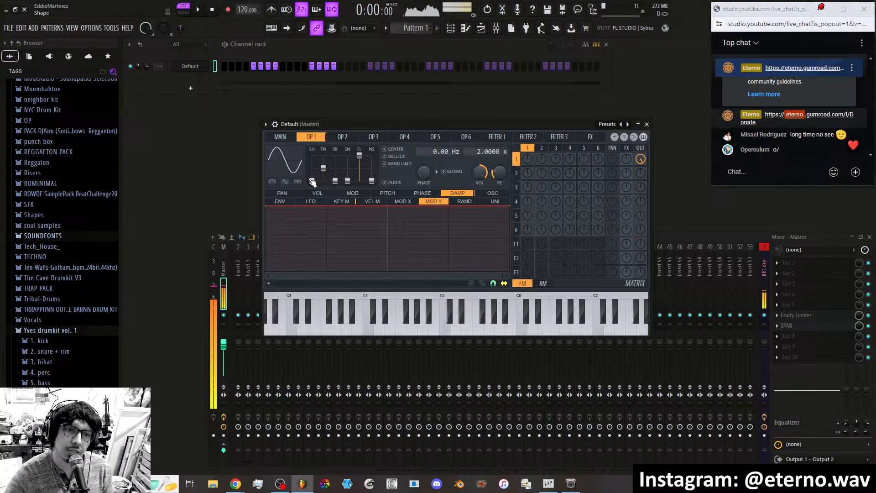
mouse_move(312, 181)
mouse_down()
mouse_move(312, 168)
mouse_move(312, 181)
mouse_up()
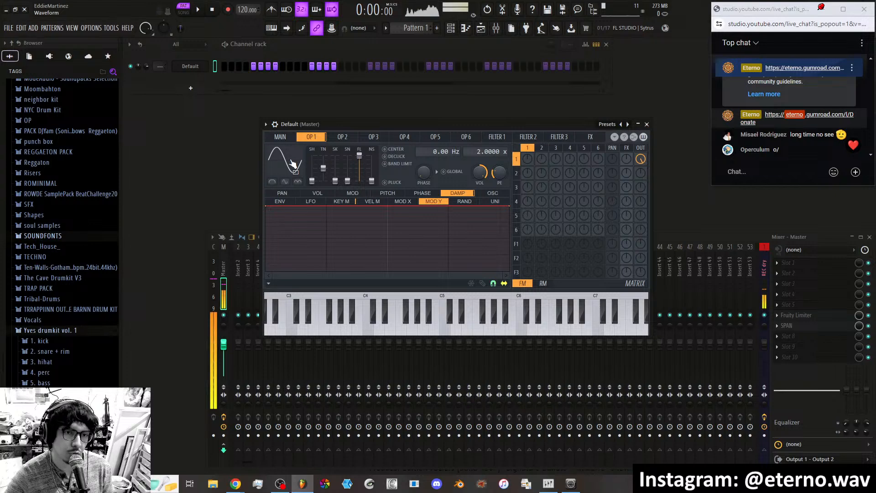
click(293, 163)
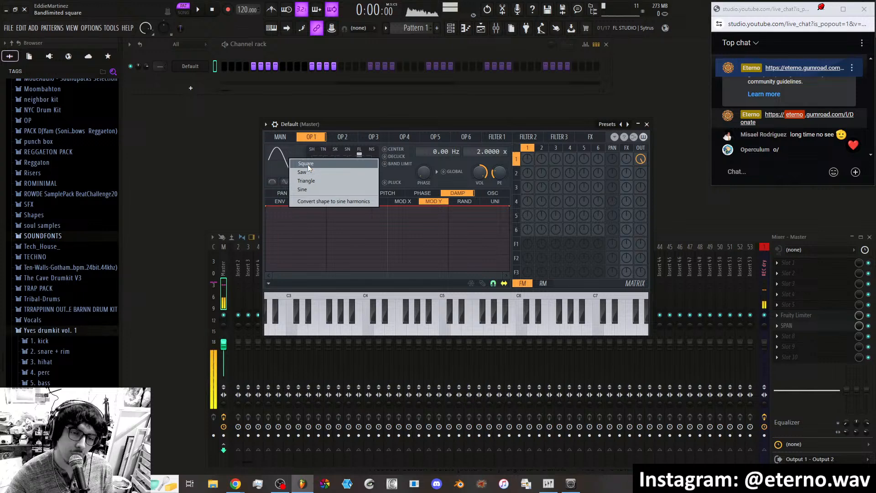
click(308, 188)
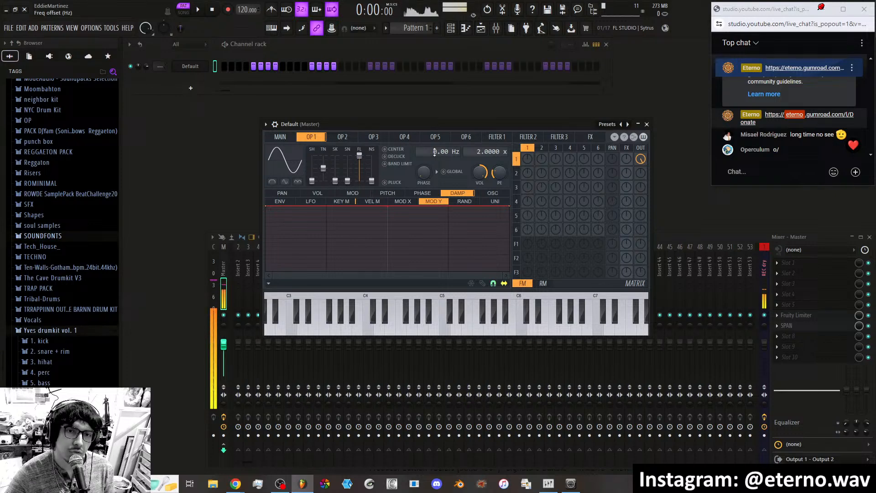
Test operator 1's frequency offset and several frequency ratios, leaving the offset at 0.00 Hz and the ratio at 1.0000x.
drag(435, 152, 435, 147)
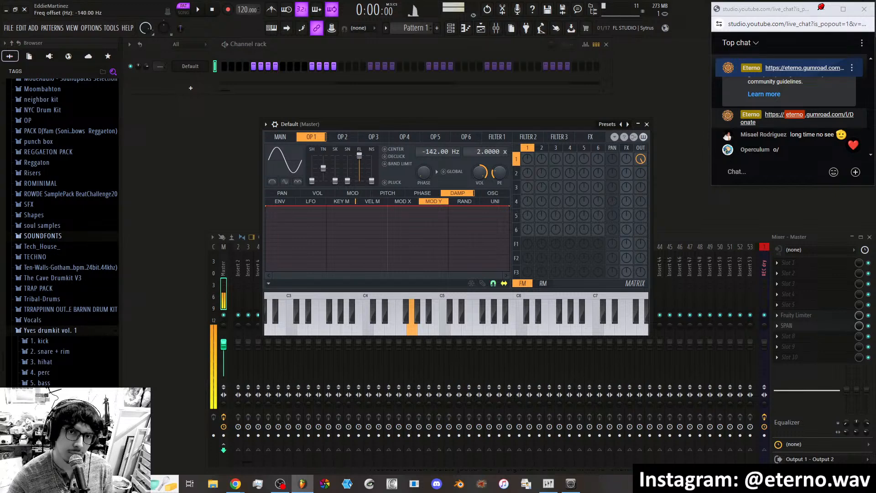
mouse_move(435, 151)
mouse_down()
mouse_move(435, 143)
mouse_move(430, 157)
mouse_up()
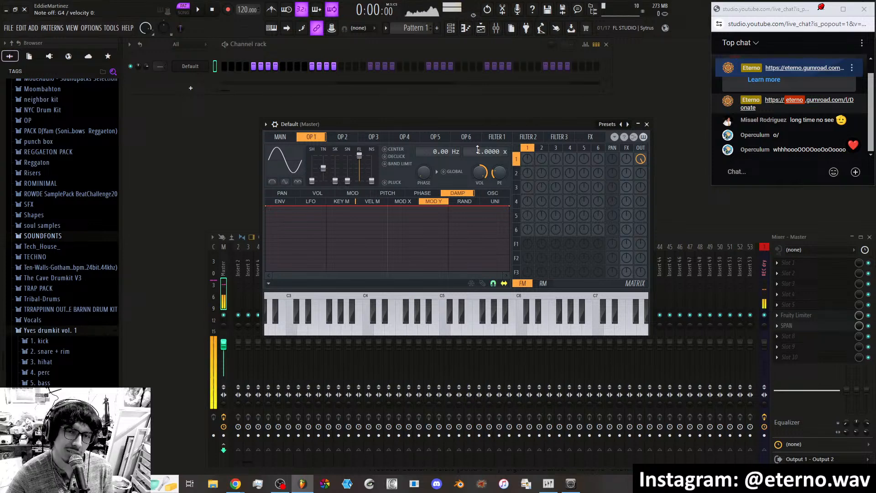
scroll(477, 150, up, 1)
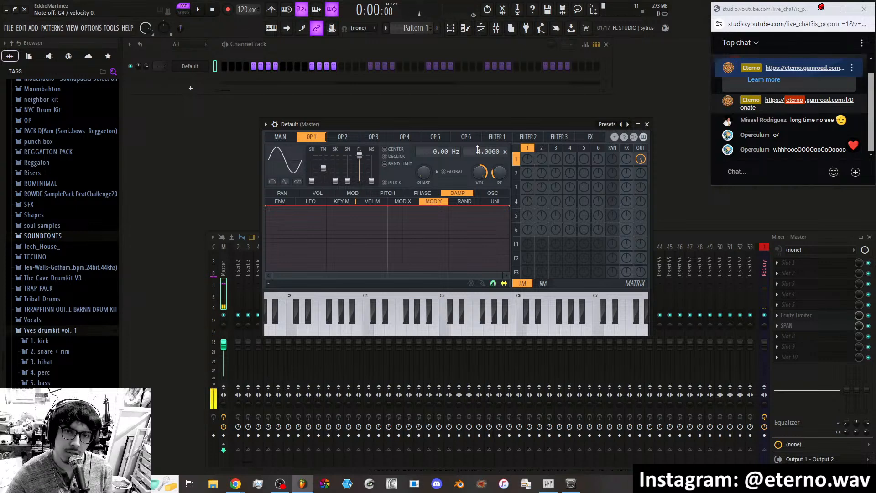
scroll(477, 150, up, 2)
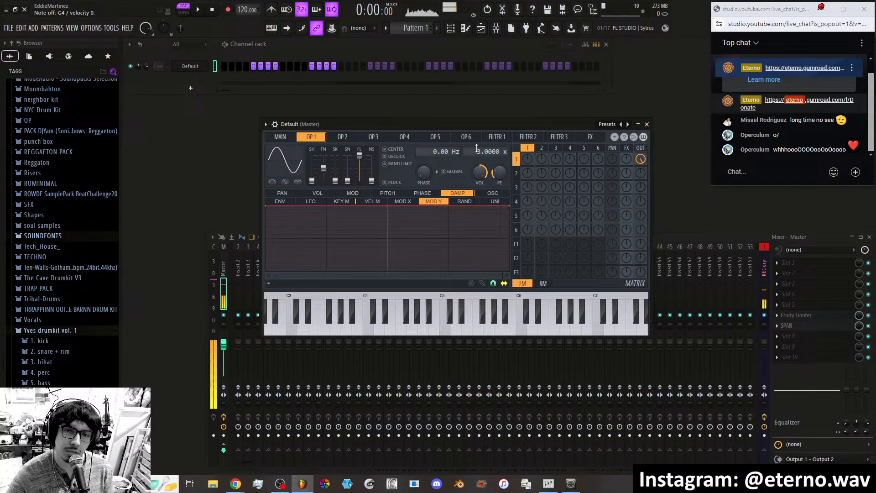
scroll(476, 150, down, 1)
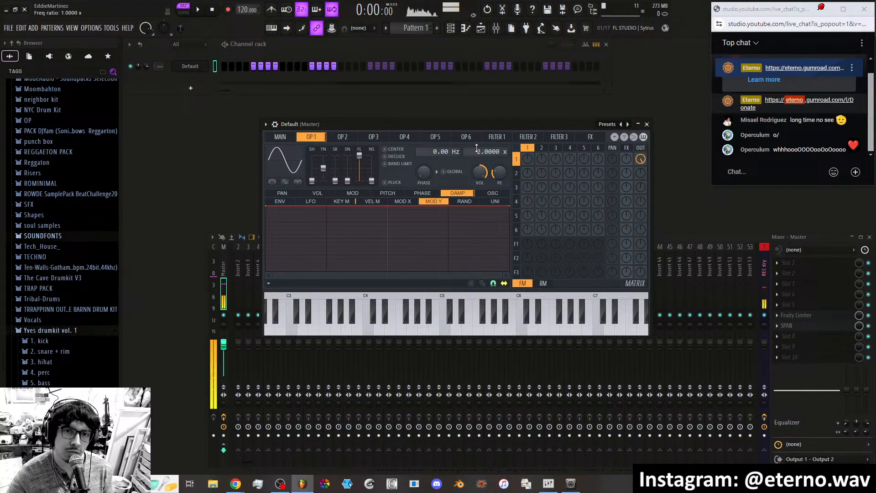
scroll(477, 150, up, 3)
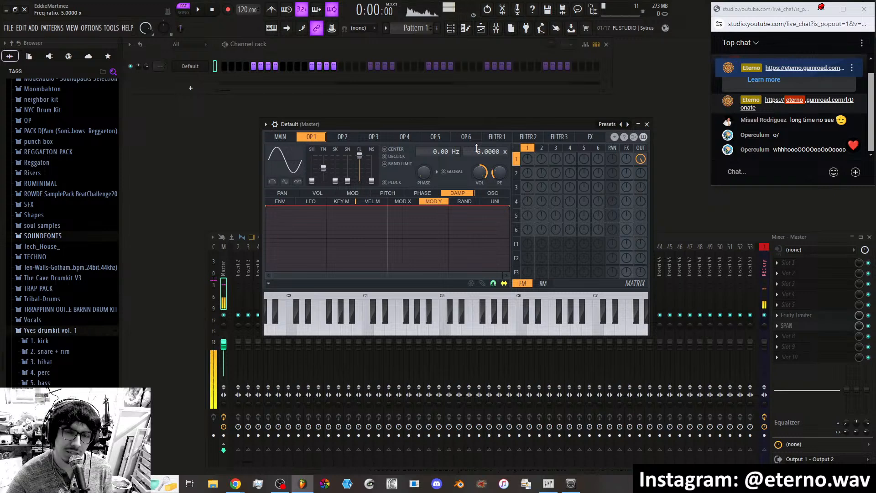
scroll(477, 148, up, 2)
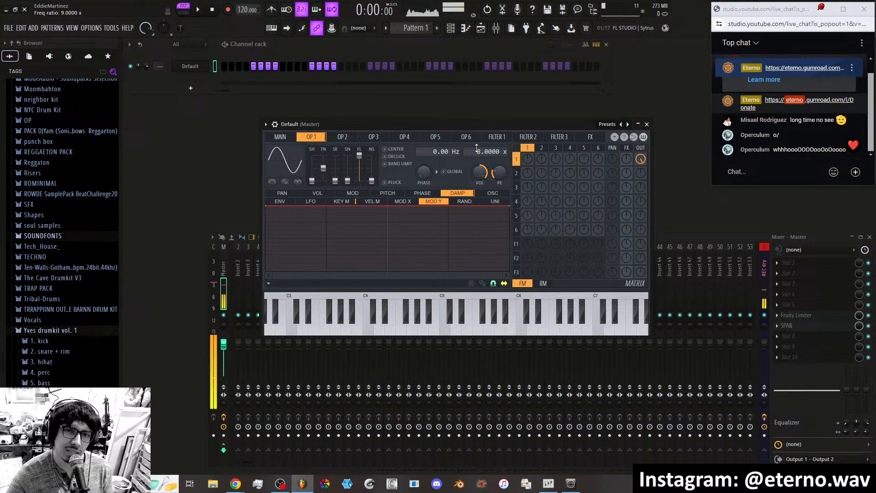
scroll(477, 149, down, 3)
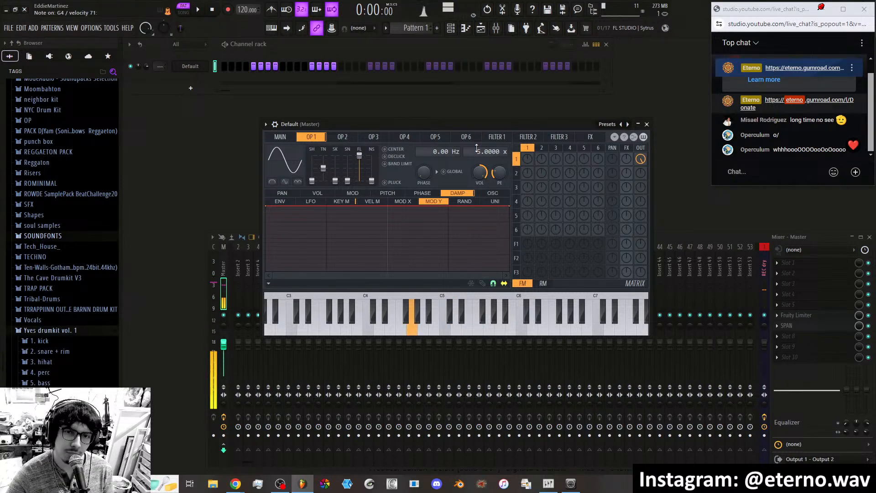
scroll(477, 149, down, 4)
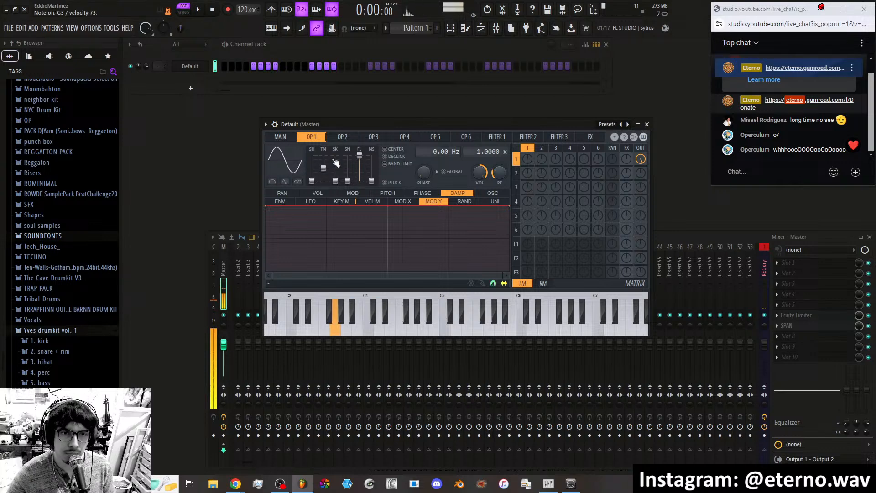
Enable the Band Limit, Declick and Center options for operator 1.
click(387, 164)
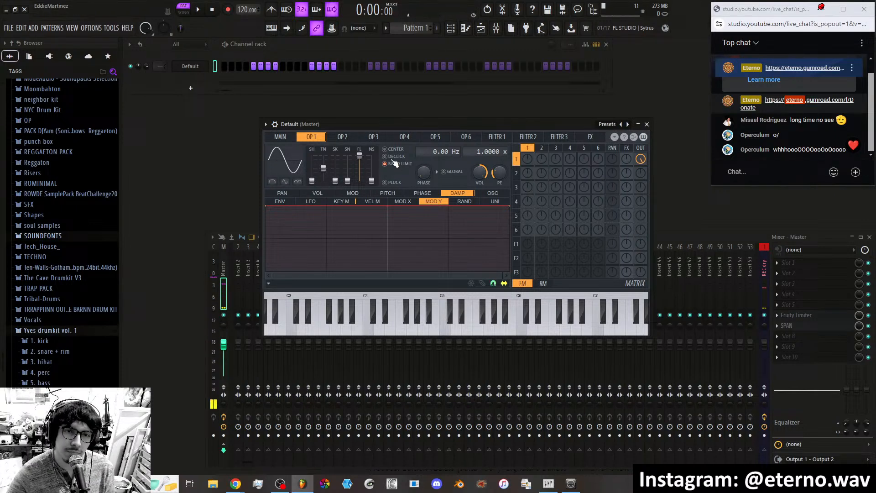
click(386, 157)
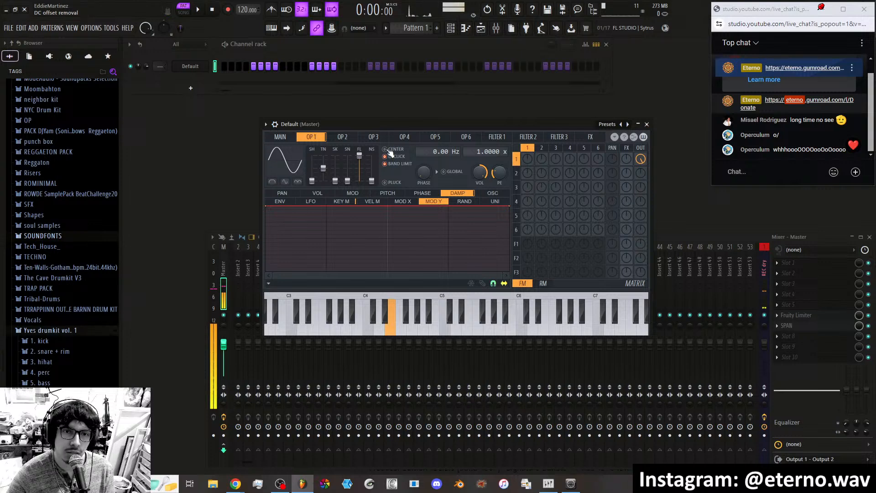
click(388, 149)
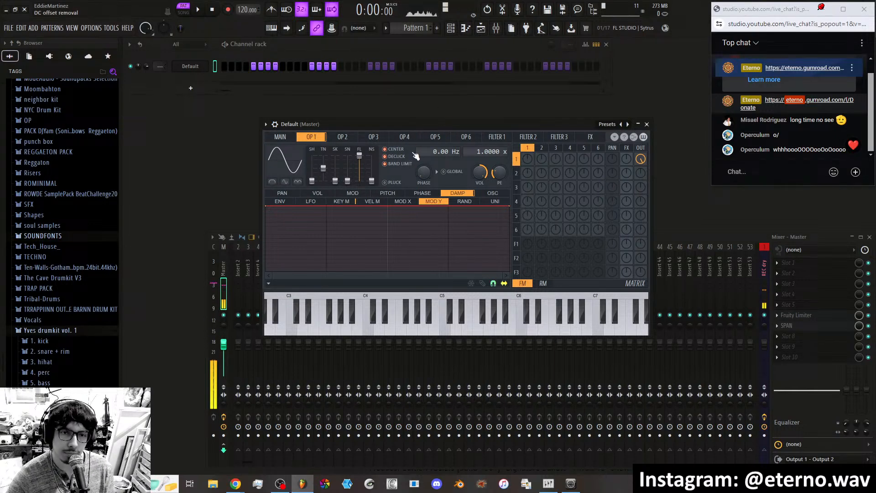
Test operator 1's phase offset, return it to zero and change the operator's waveform to Saw.
drag(425, 171, 426, 132)
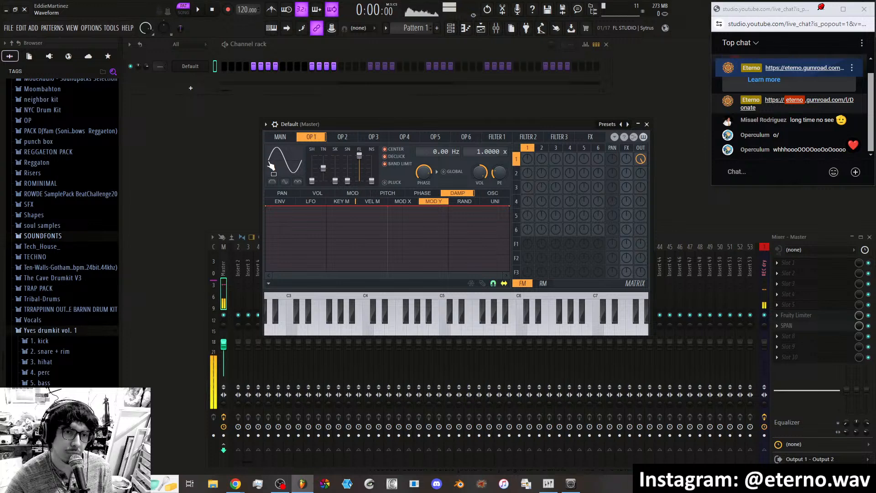
drag(422, 170, 422, 214)
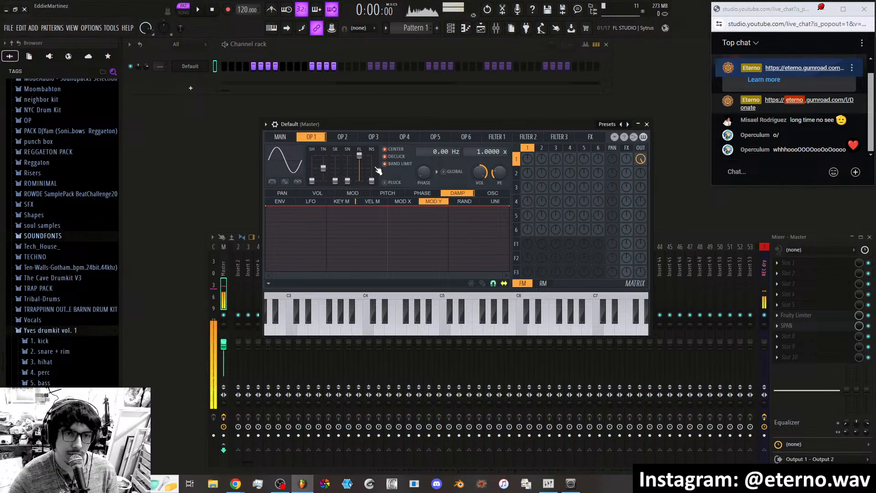
right_click(290, 161)
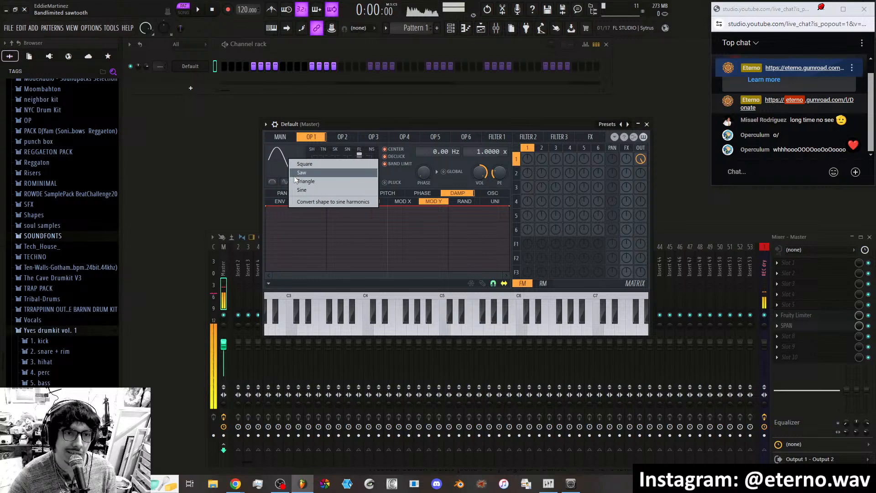
click(294, 173)
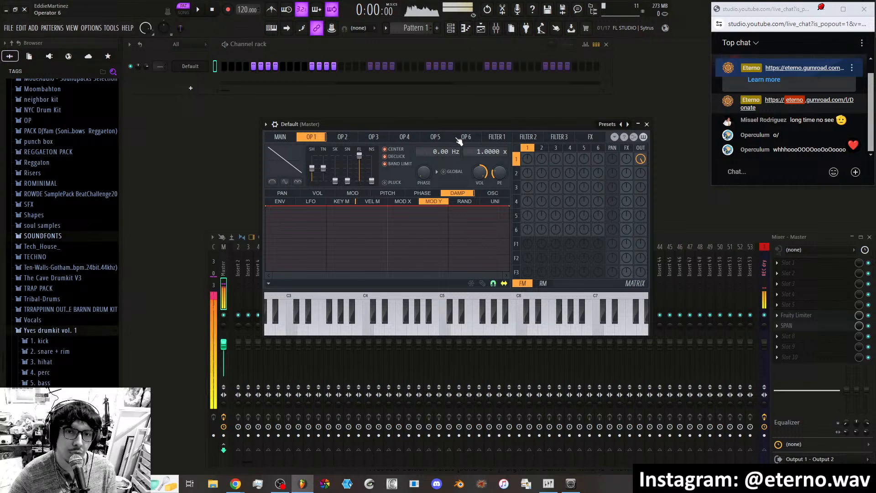
Glance at filter 1, test operator 1's output level in the matrix and send the operator to FX at full level.
click(497, 137)
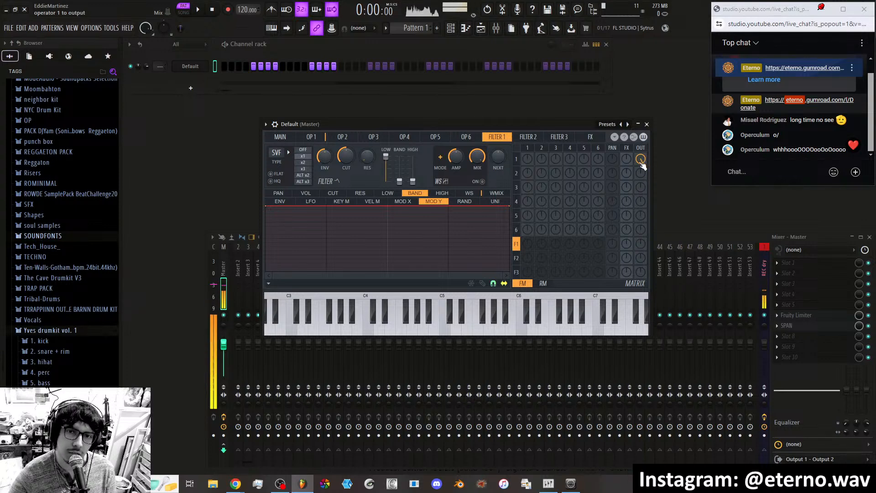
click(323, 138)
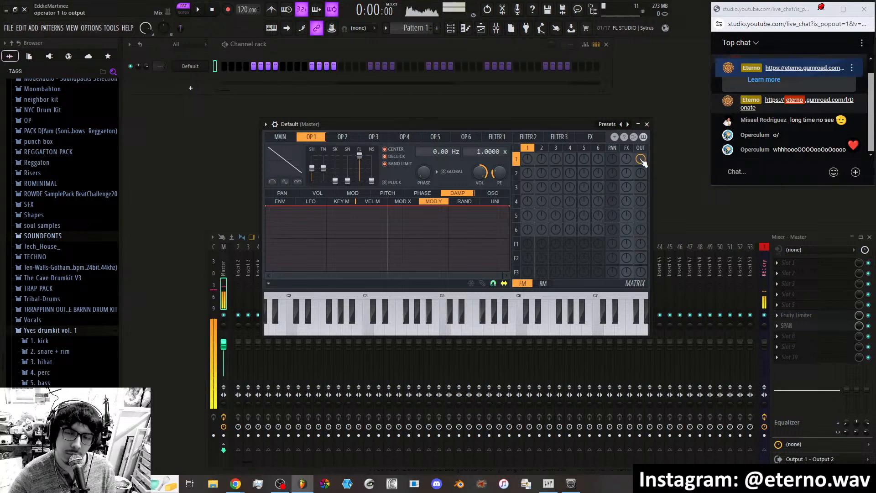
drag(643, 155, 643, 146)
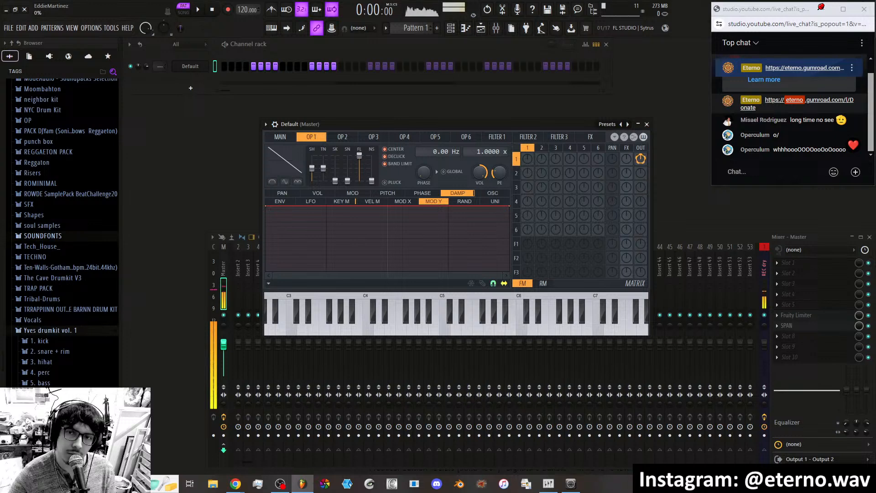
drag(644, 161, 628, 147)
Show the reverb settings in the effects section and lower the chorus depth slightly.
click(591, 137)
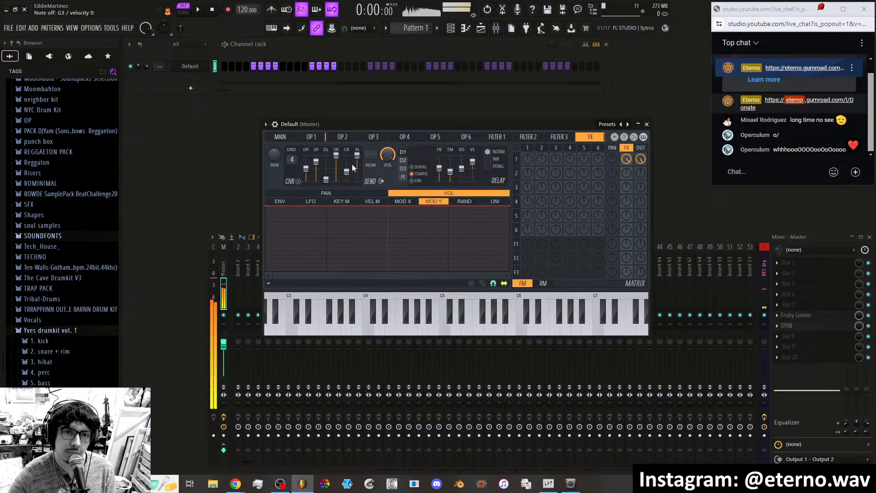
click(403, 177)
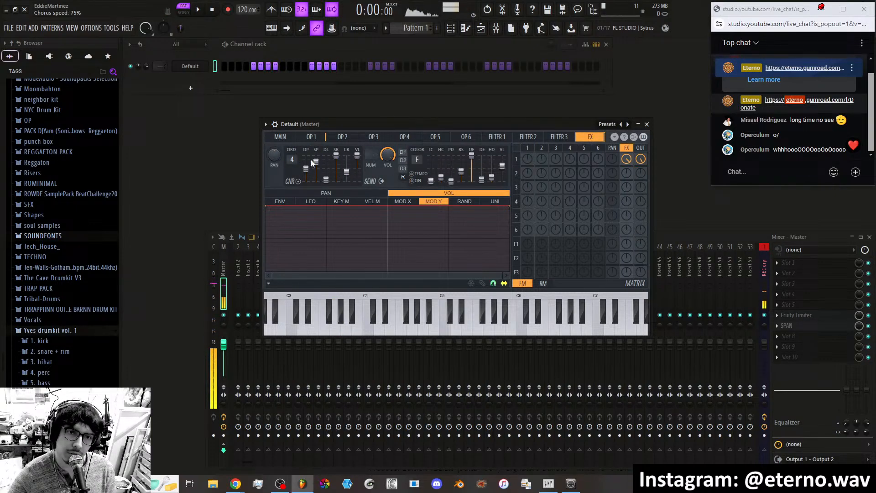
drag(305, 163, 310, 162)
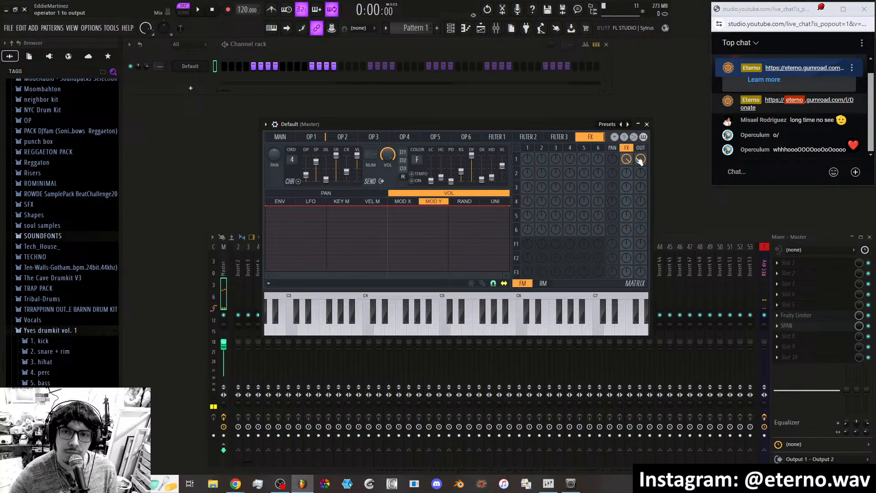
Test operator 1's FX send and pan in the matrix, then clear both together with its direct output.
drag(629, 160, 629, 145)
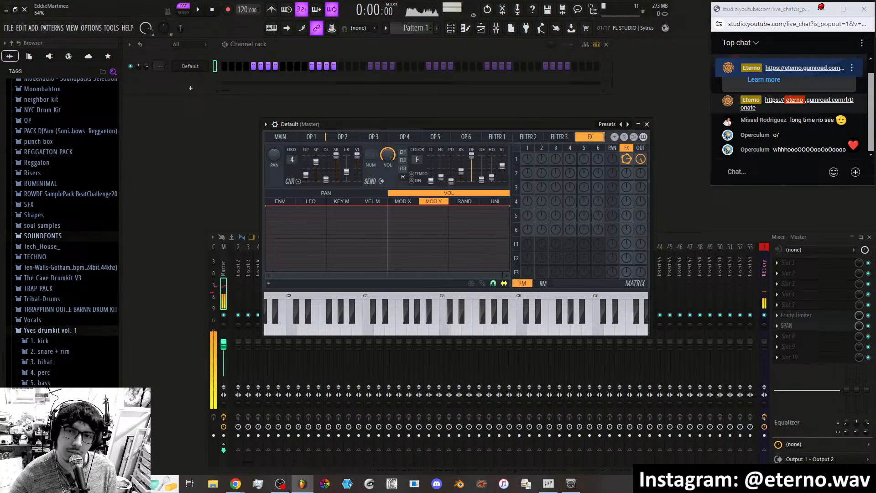
drag(612, 160, 613, 154)
right_click(613, 160)
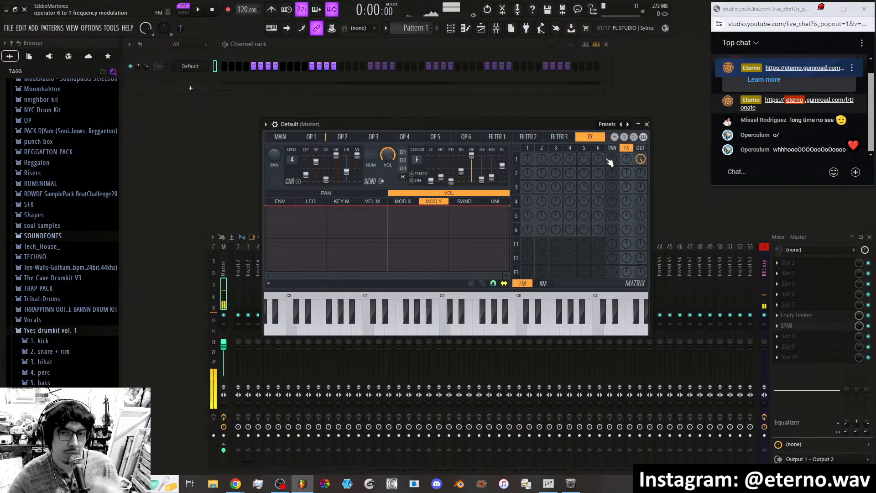
right_click(641, 159)
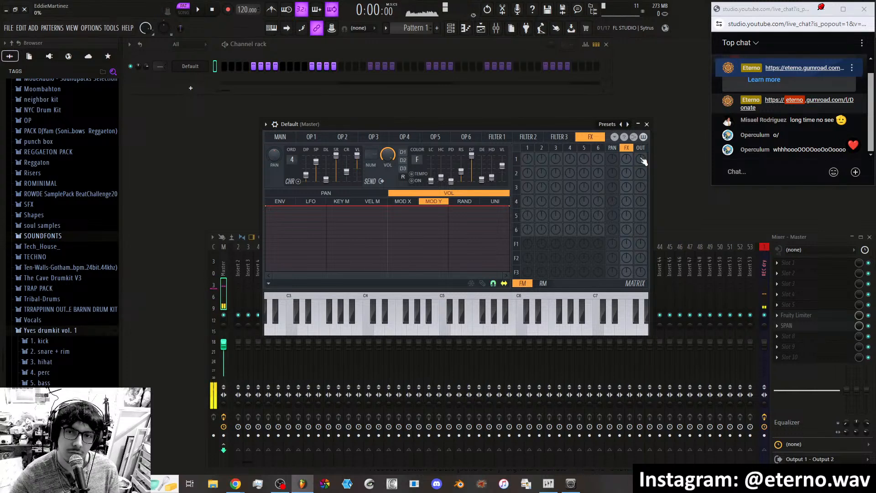
Review filter 1 and the main settings, and route operator 1 into filter 1 at 100% in the matrix.
click(518, 245)
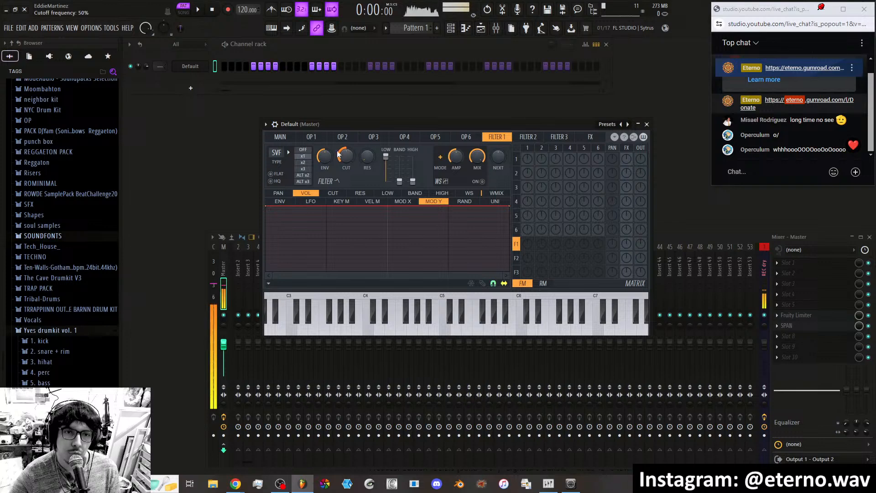
click(319, 137)
click(280, 137)
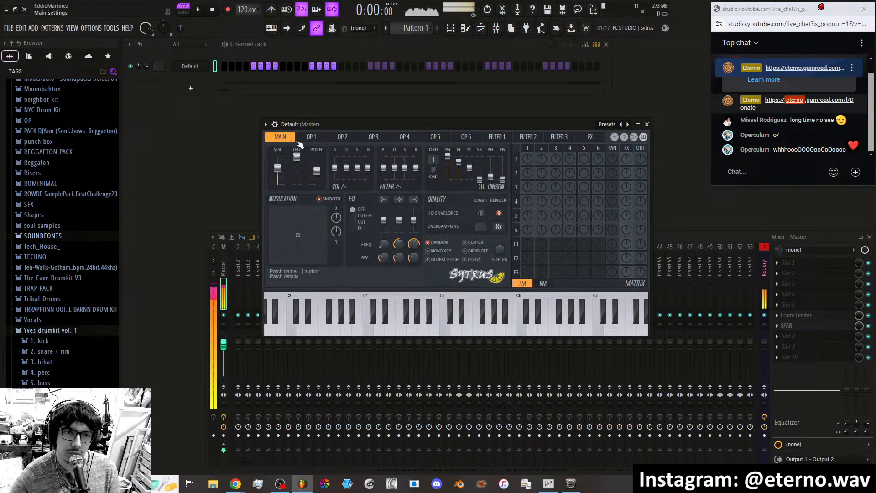
click(528, 148)
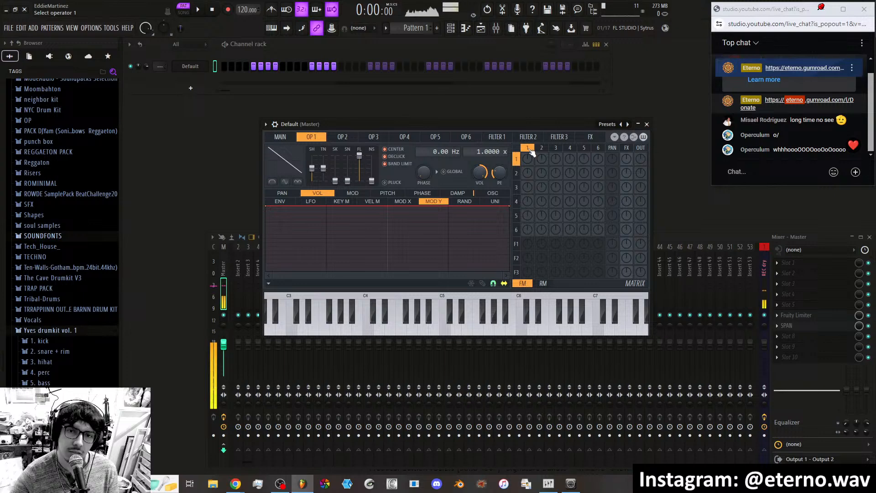
drag(532, 246, 530, 244)
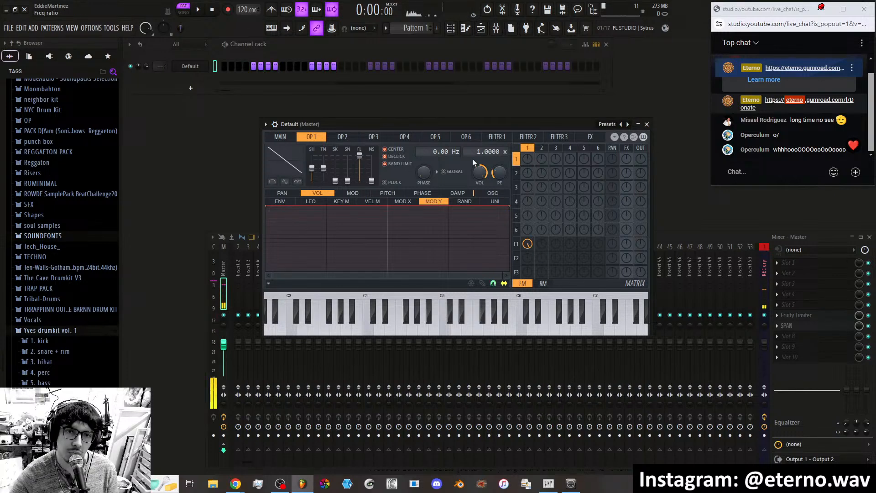
drag(528, 245, 528, 217)
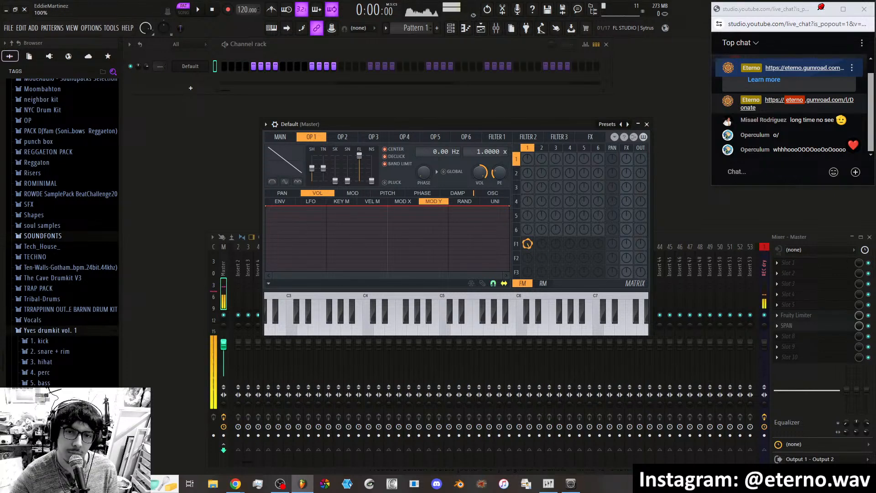
Try routing operators 2 and 3 into filter 1 in the matrix, then clear both sends and return to operator 1.
click(342, 136)
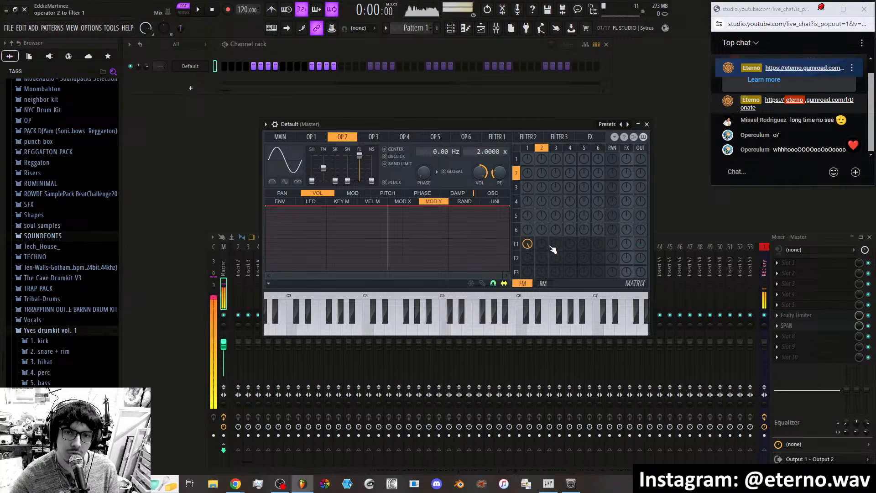
drag(542, 244, 542, 249)
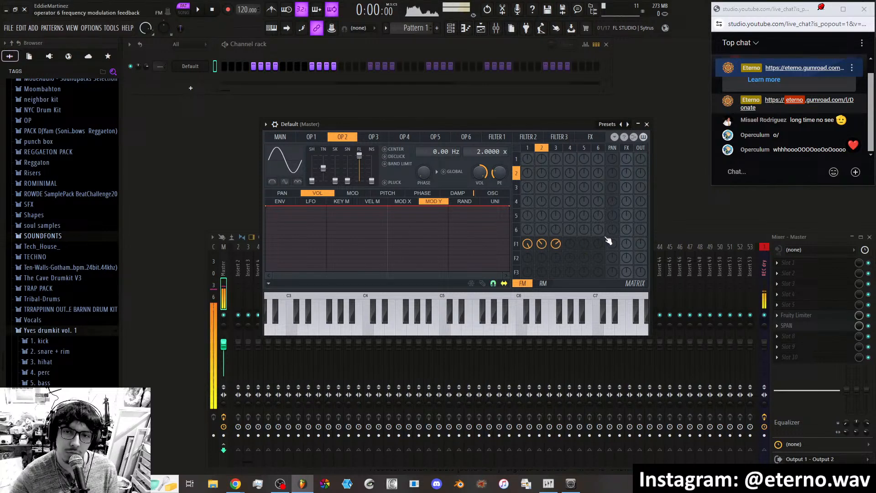
right_click(560, 246)
drag(542, 244, 542, 241)
click(312, 138)
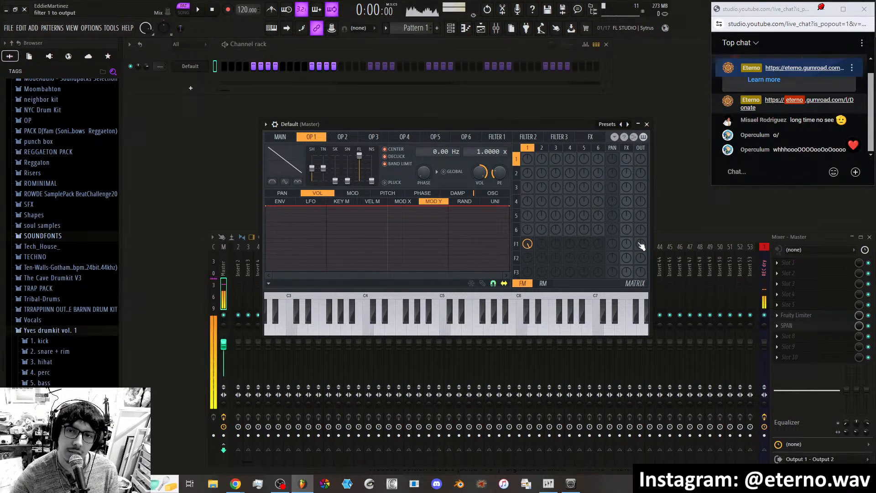
Route filter 1 to the output in the matrix, try its FX and pan sends, and test the filter's cutoff.
mouse_move(643, 245)
mouse_down()
mouse_move(643, 218)
mouse_move(641, 258)
mouse_move(641, 218)
mouse_move(626, 235)
mouse_move(626, 228)
mouse_move(613, 241)
mouse_move(613, 232)
mouse_move(627, 242)
mouse_up()
alt+click(613, 245)
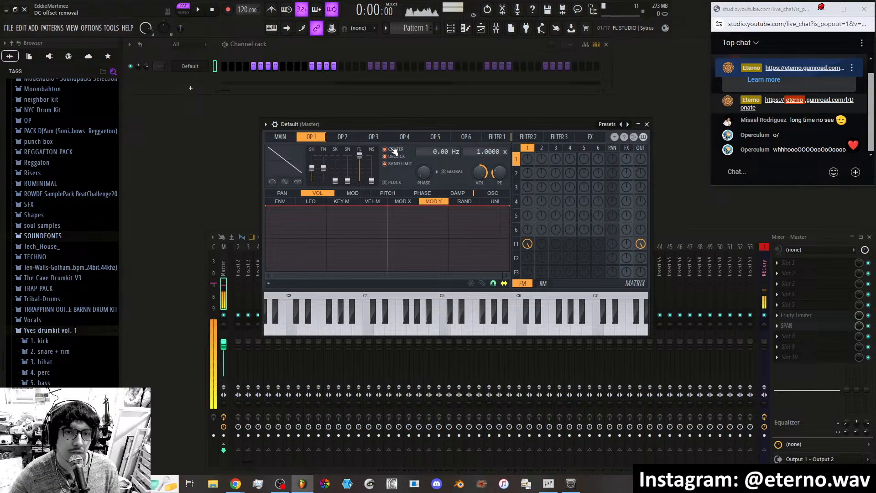
click(499, 139)
drag(346, 157, 343, 158)
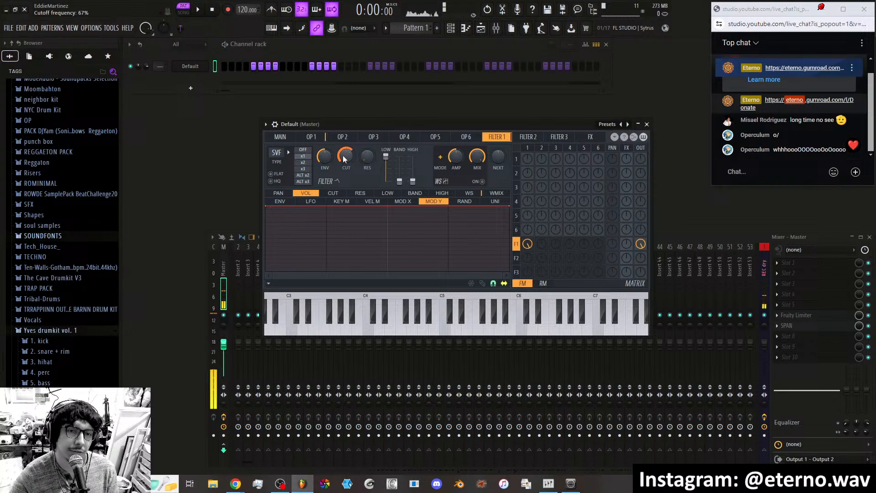
Browse filter 1's types, then try its low, band and high mix, ending on band, with cutoff and envelope amount changes.
click(277, 153)
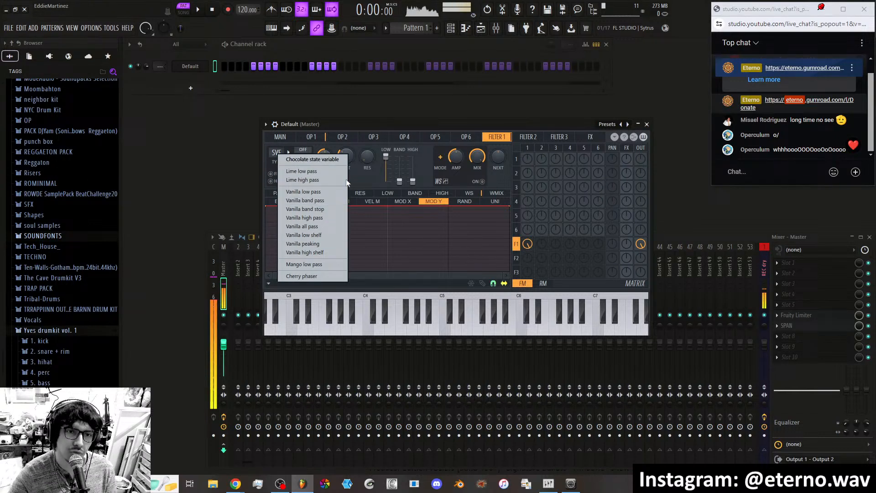
click(323, 173)
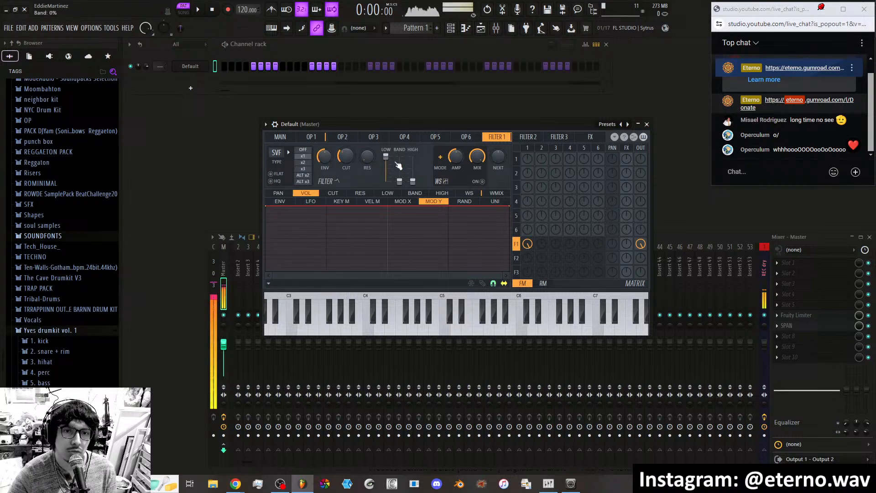
mouse_move(401, 182)
mouse_down()
mouse_move(412, 179)
mouse_move(412, 163)
mouse_move(386, 167)
mouse_move(399, 167)
mouse_up()
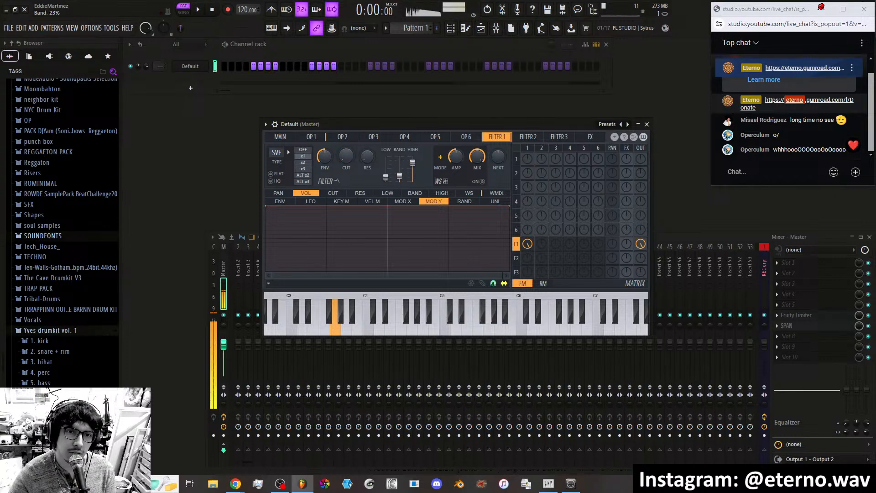
mouse_move(413, 164)
mouse_down()
mouse_move(413, 181)
mouse_move(399, 156)
mouse_up()
mouse_move(347, 157)
mouse_down()
mouse_move(346, 147)
mouse_move(346, 169)
mouse_move(367, 146)
mouse_move(347, 160)
mouse_up()
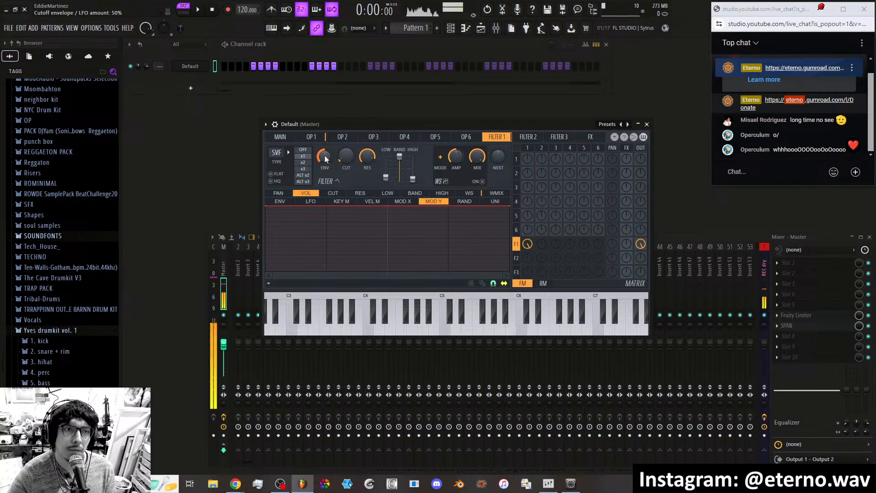
mouse_move(325, 158)
mouse_down()
mouse_move(325, 148)
mouse_move(326, 156)
mouse_up()
Show filter 1's cutoff modulation editor, sweep the cutoff frequency and return to the volume editor.
click(334, 193)
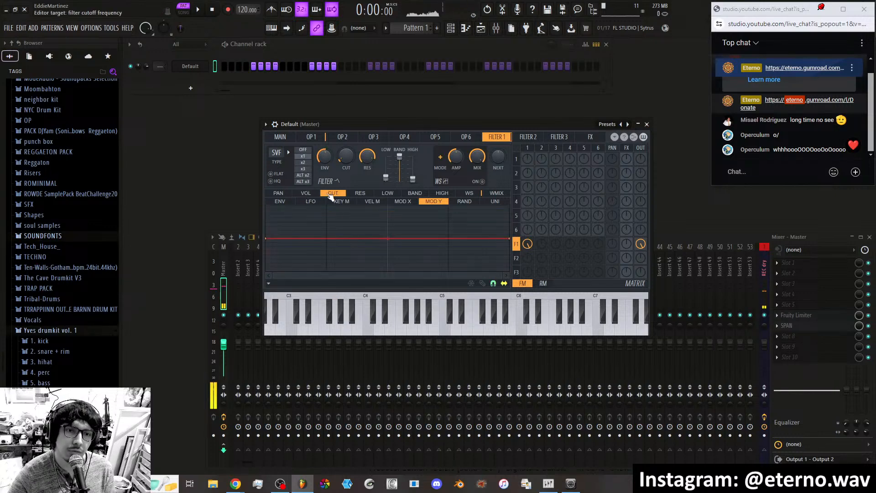
drag(346, 157, 346, 150)
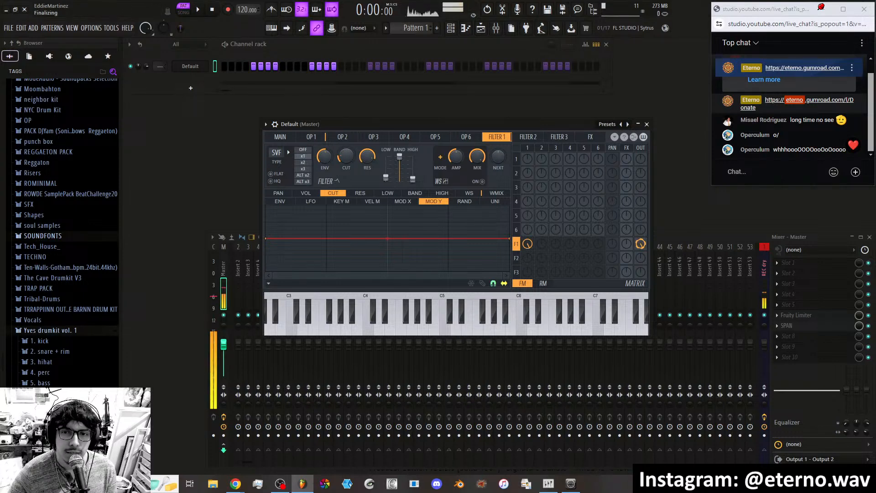
click(304, 193)
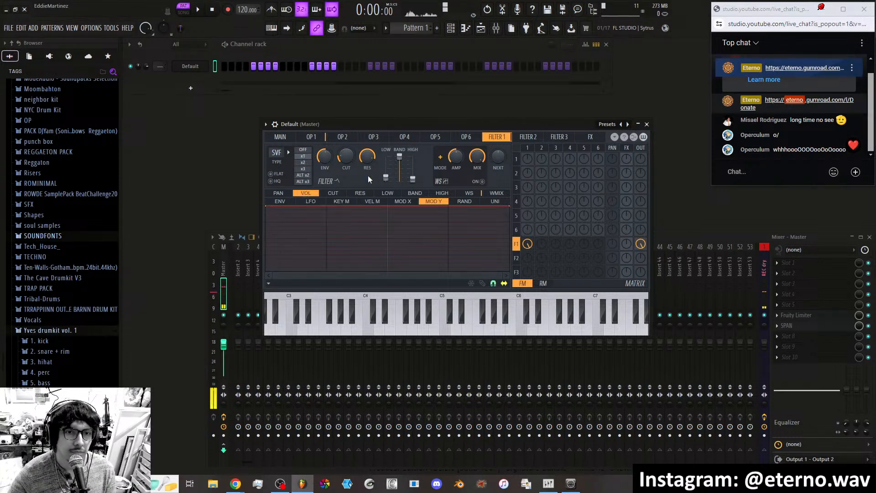
Shape operator 1's random pitch modulation as a descending line from above centre to below centre.
click(316, 138)
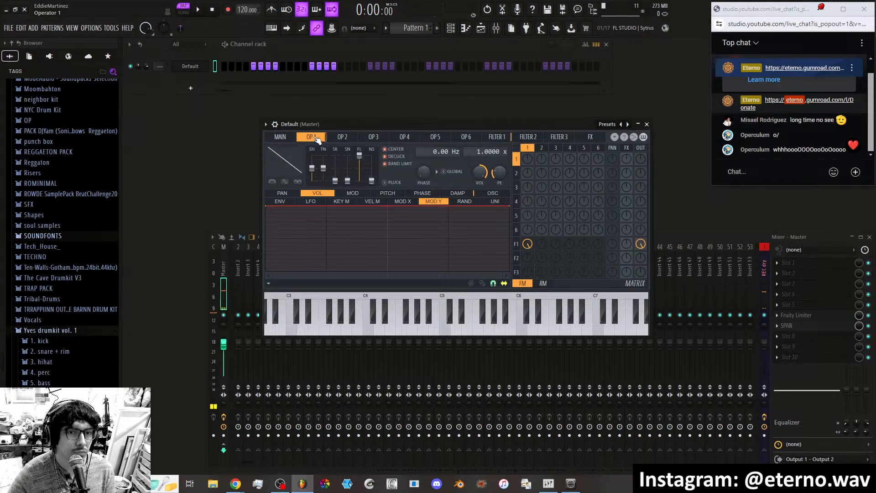
drag(355, 122, 359, 109)
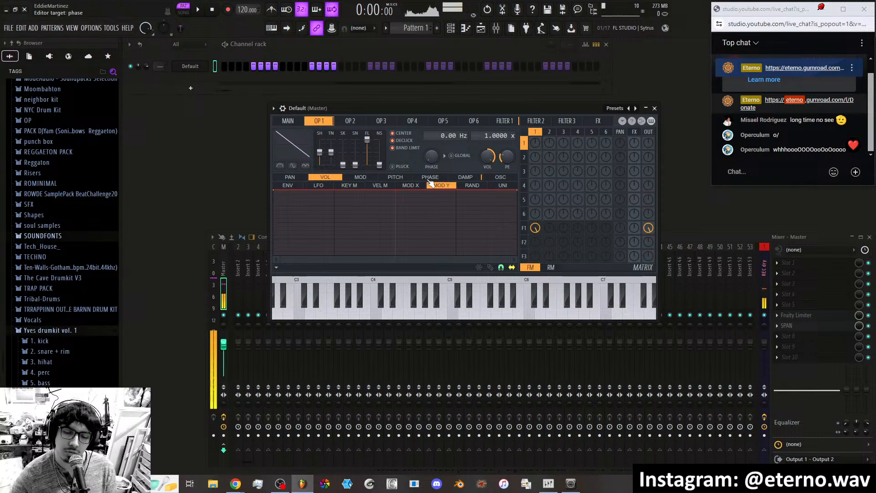
key(ctrl+s)
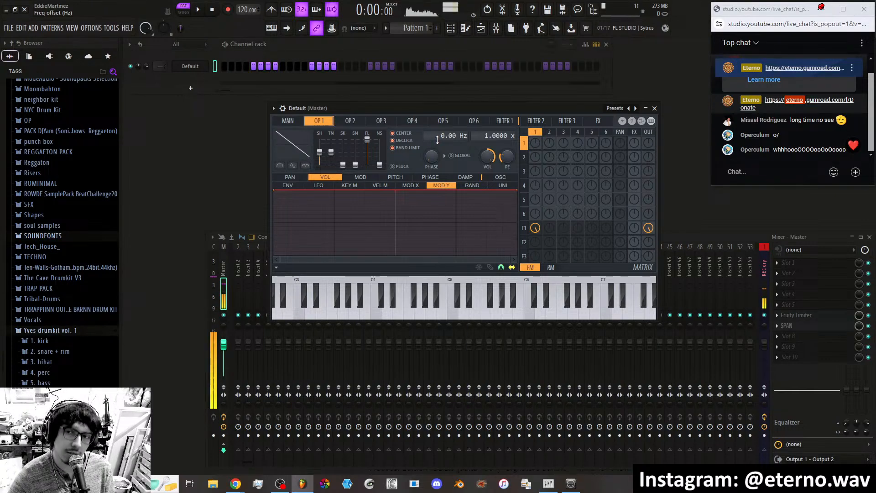
click(400, 179)
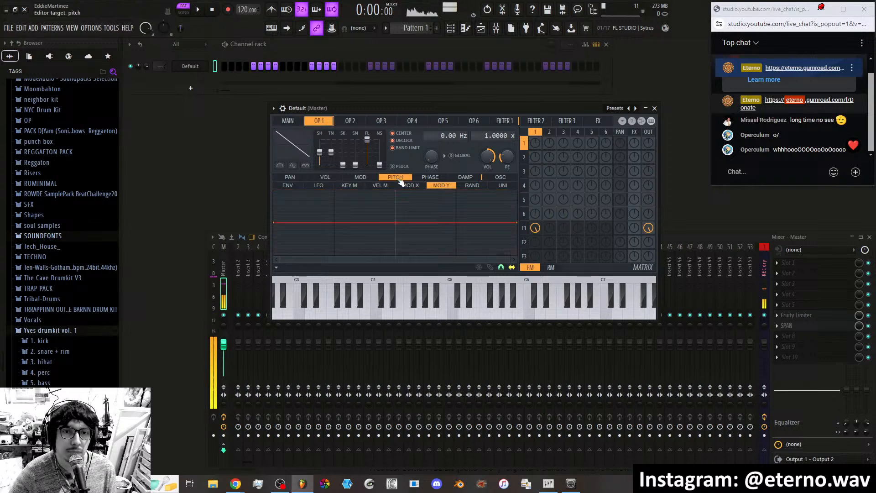
click(480, 186)
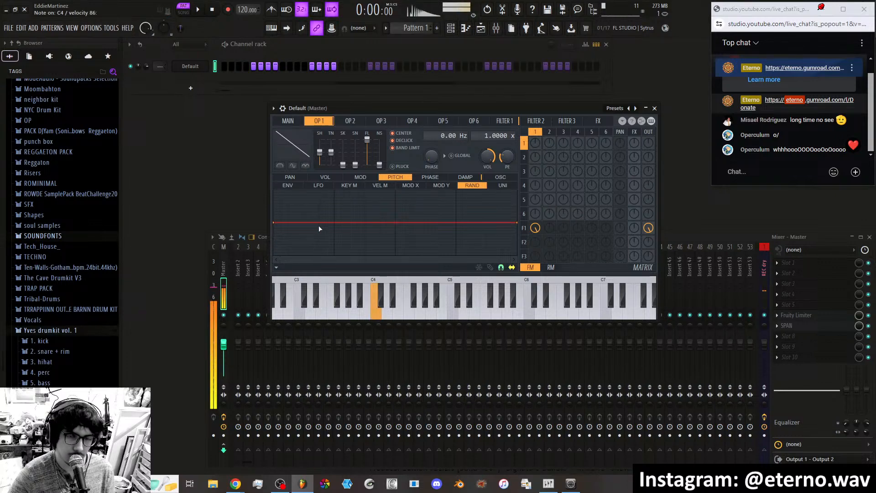
drag(273, 224, 274, 200)
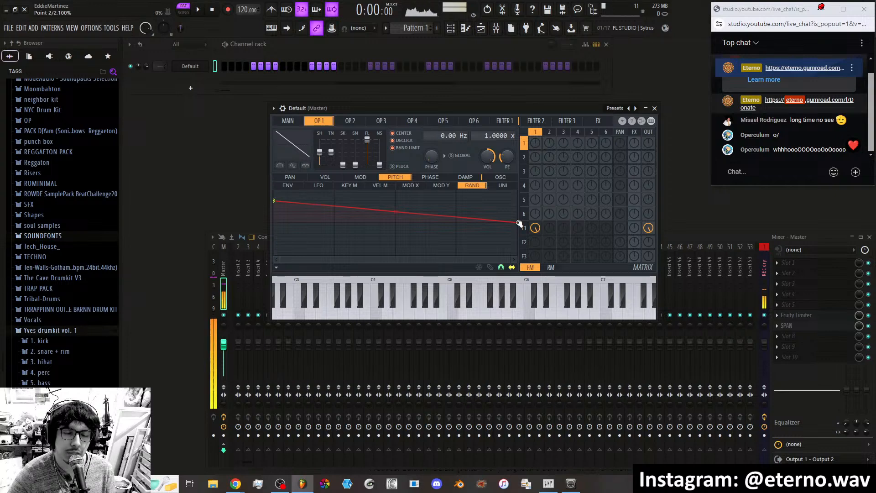
drag(517, 223, 518, 242)
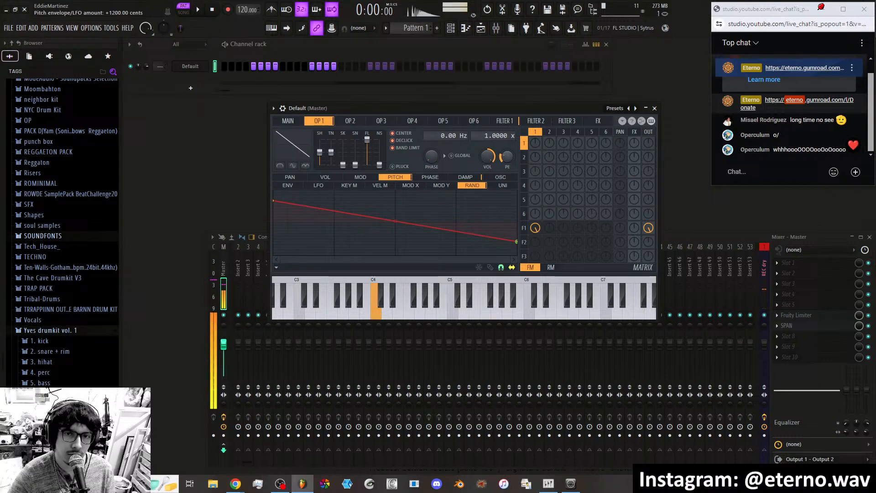
Test operator 1's pitch envelope amount at high settings such as +3660 cents, then turn it fully down.
scroll(512, 154, up, 5)
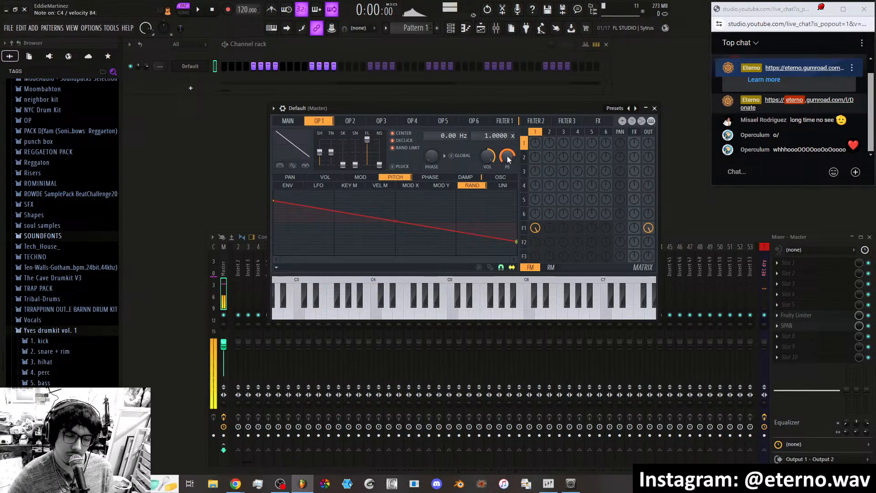
drag(508, 159, 508, 161)
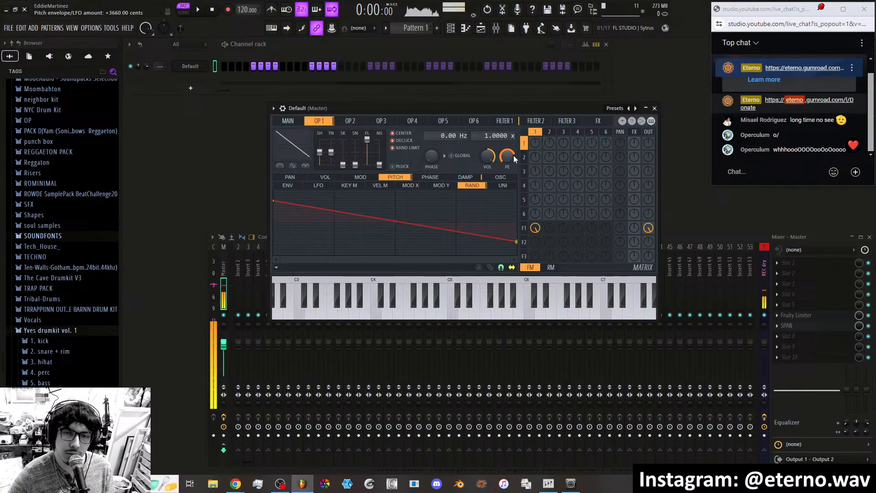
drag(511, 155, 510, 155)
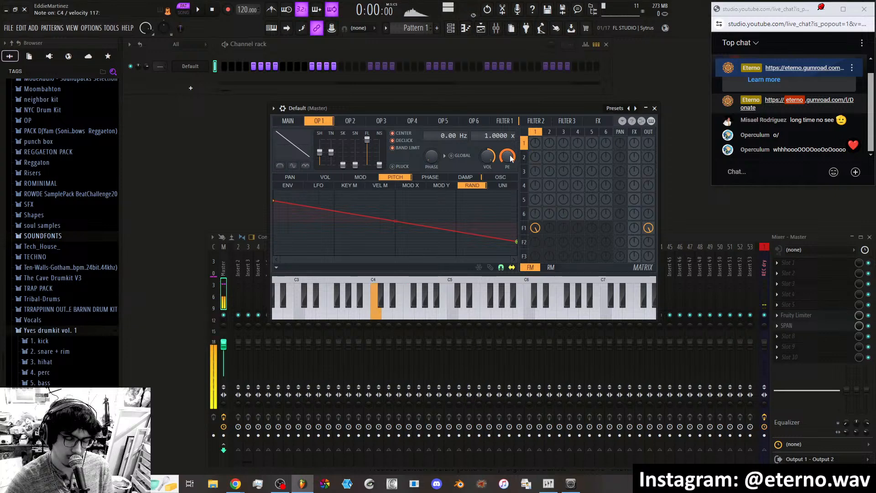
drag(510, 155, 510, 213)
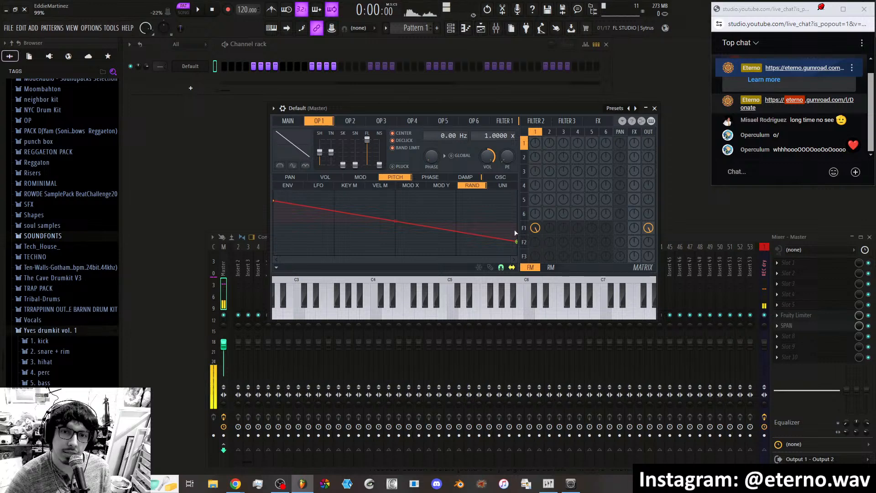
Stretch operator 1's random pitch line to the full range at both ends and fine-tune the pitch envelope amount.
drag(516, 241, 518, 256)
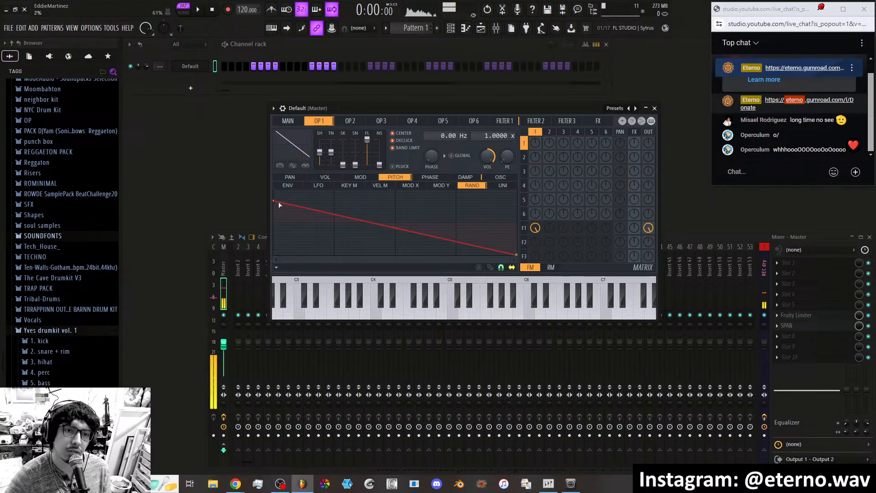
drag(274, 201, 274, 189)
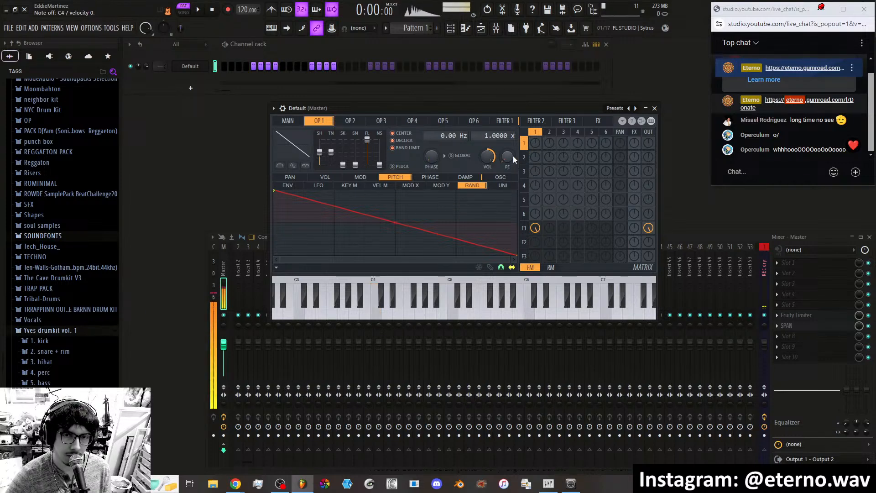
drag(508, 158, 507, 158)
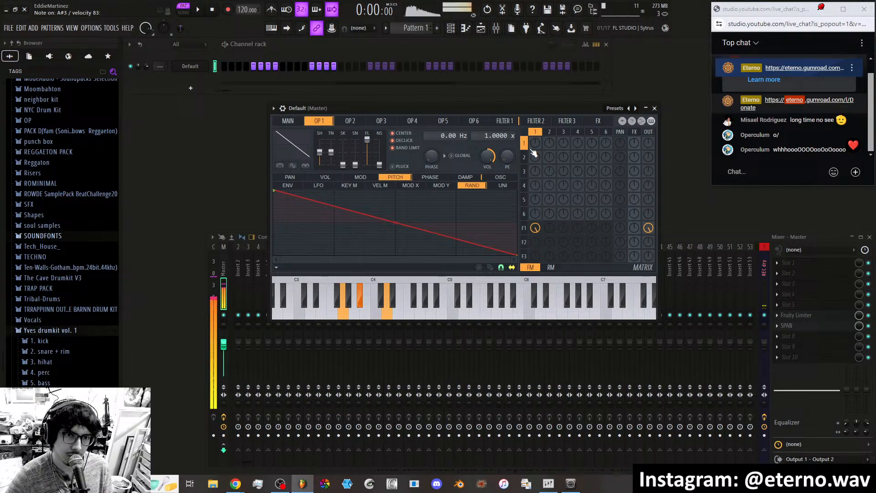
Turn filter 1's resonance down to 0% and shift its mix from band to low.
click(505, 120)
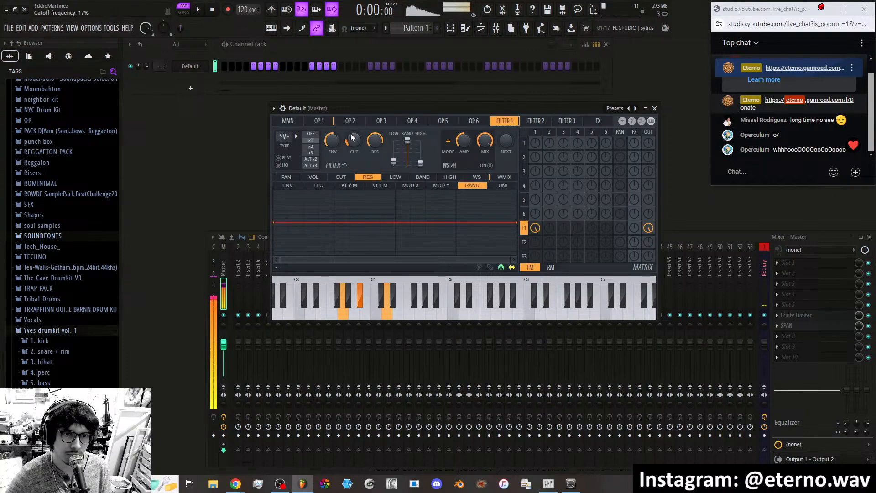
drag(374, 141, 375, 152)
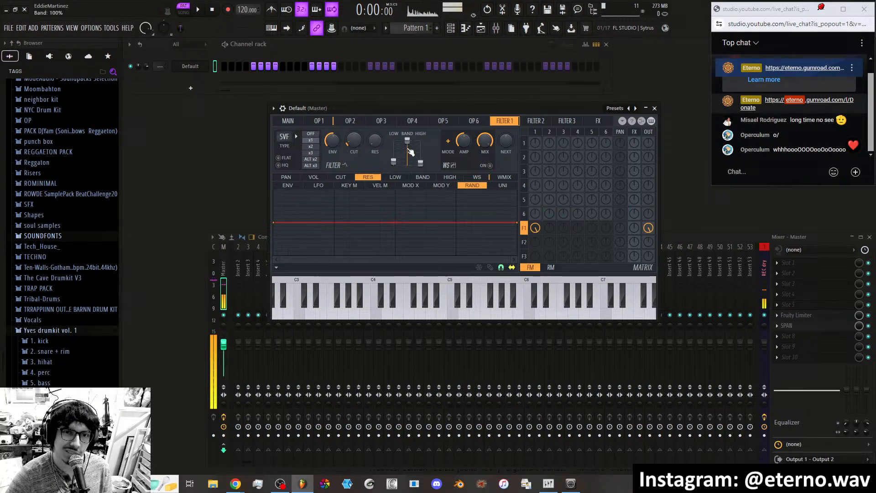
mouse_move(409, 146)
mouse_down()
mouse_move(407, 165)
mouse_move(395, 140)
mouse_up()
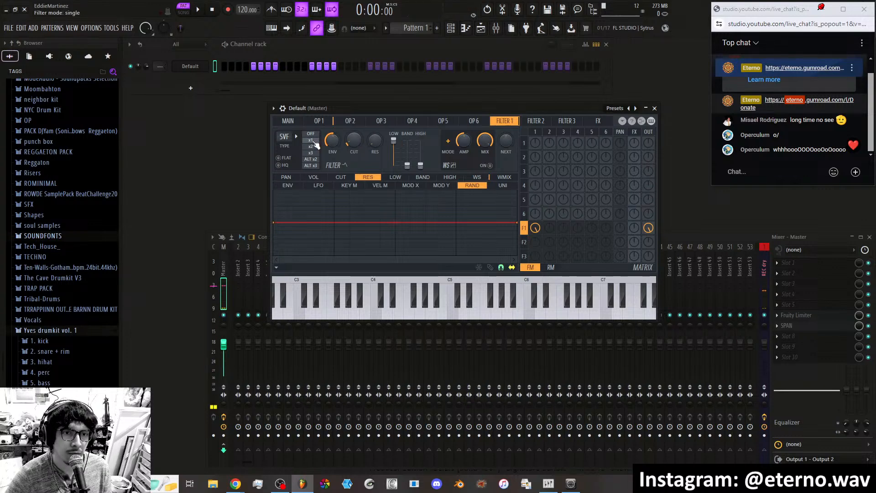
Switch filter 1 to the Vanilla low pass type and raise its cutoff to about 53%.
click(286, 136)
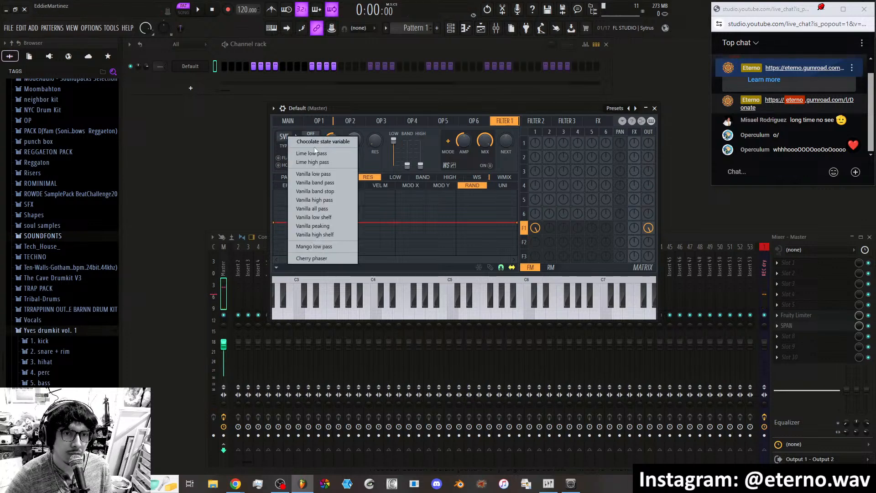
click(332, 175)
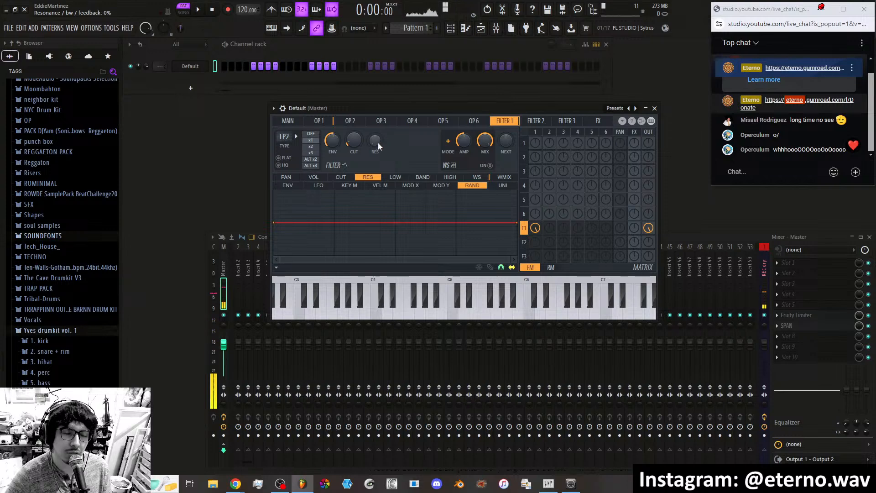
drag(352, 145, 351, 141)
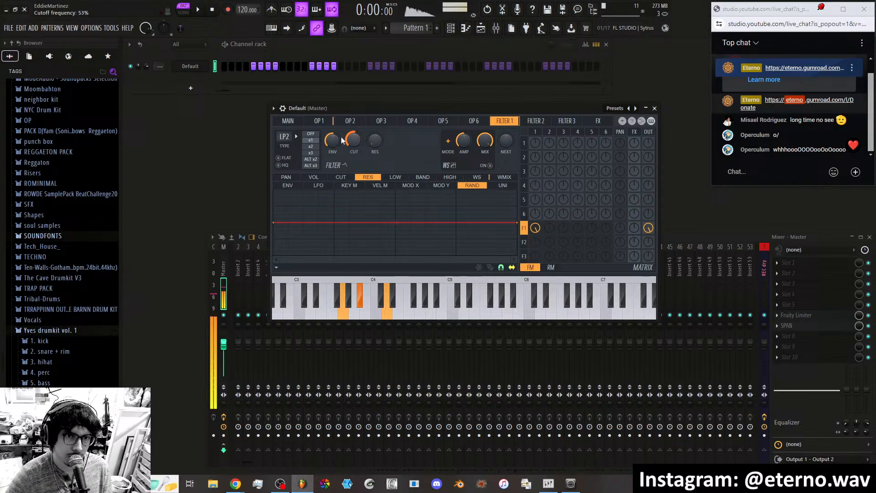
Glance at operators 1 and 2, return to filter 1 and adjust its cutoff to about 67%.
click(325, 121)
click(350, 121)
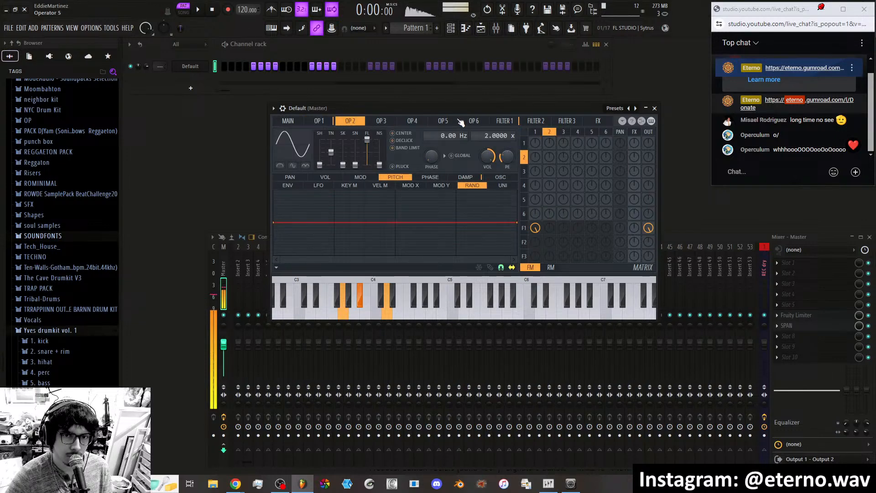
click(504, 121)
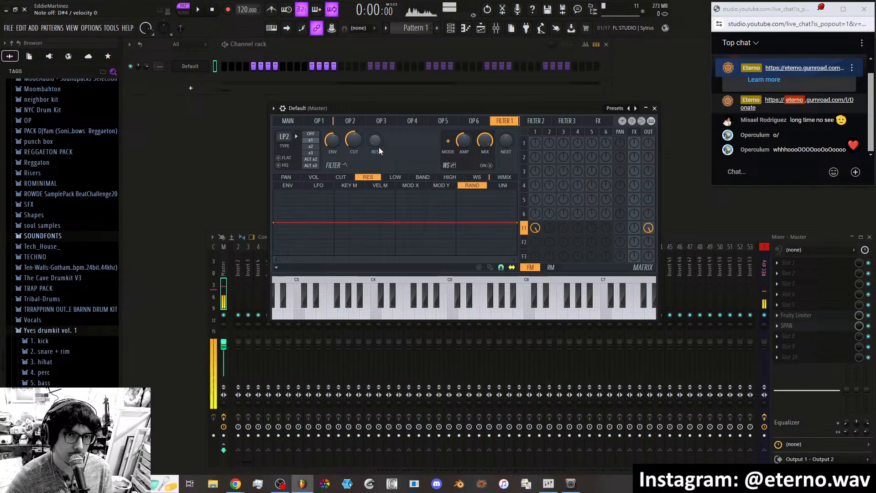
drag(357, 141, 358, 153)
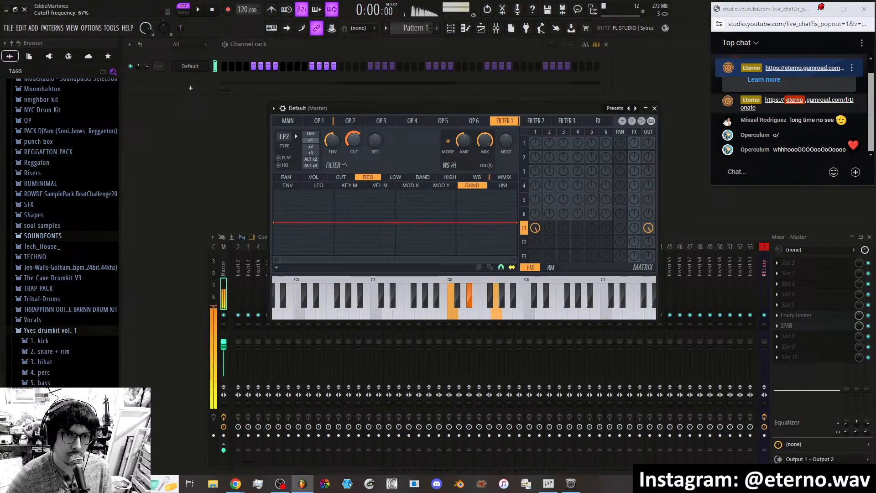
Set the master level to about 89% and lower filter 1's cutoff.
click(288, 120)
drag(285, 151, 285, 147)
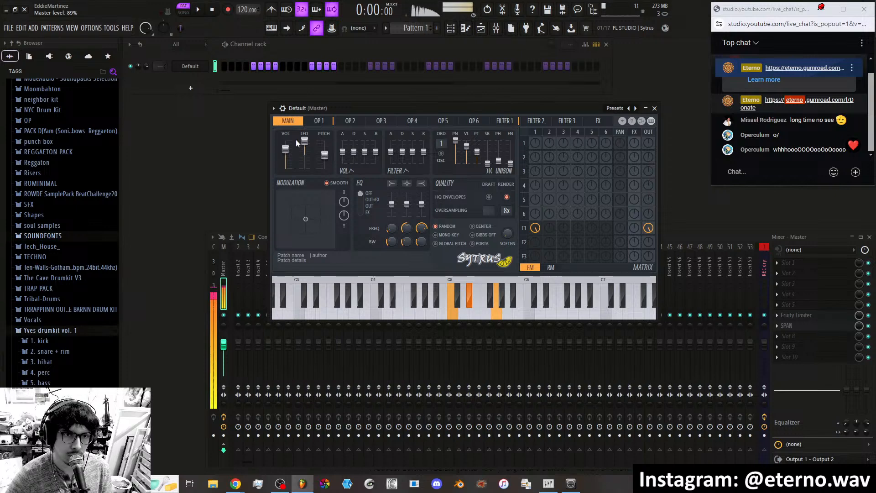
click(504, 122)
drag(357, 143, 356, 168)
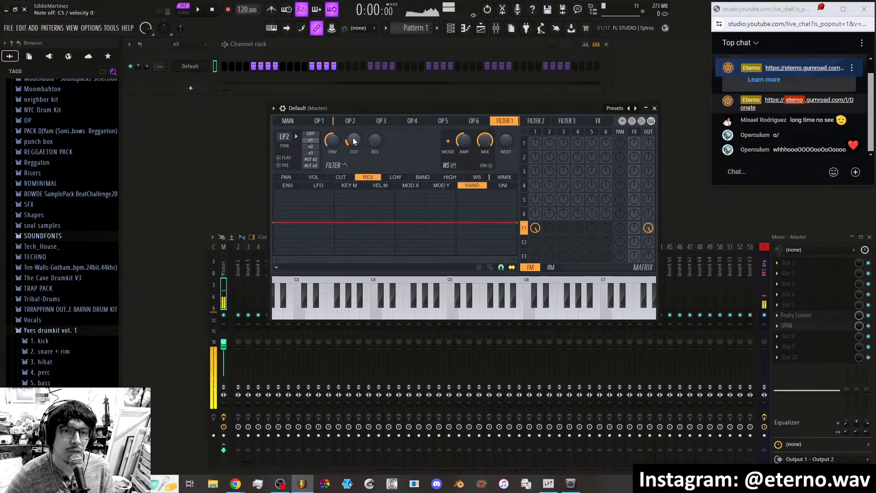
Enable filter 1's cutoff envelope, shorten its attack, raise its sustain and lengthen its release.
click(342, 178)
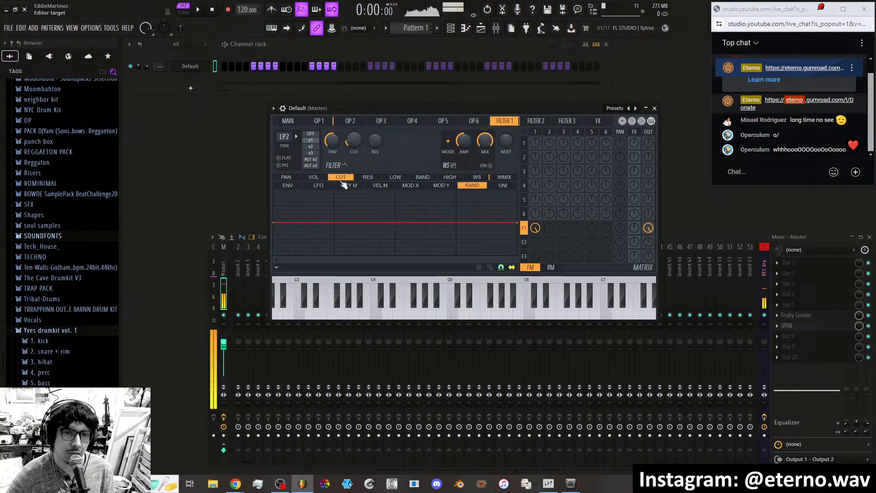
click(289, 185)
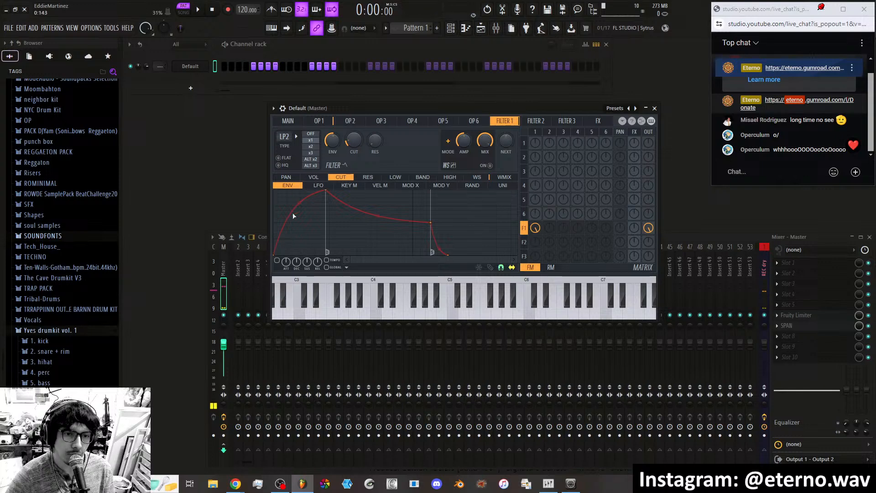
click(278, 261)
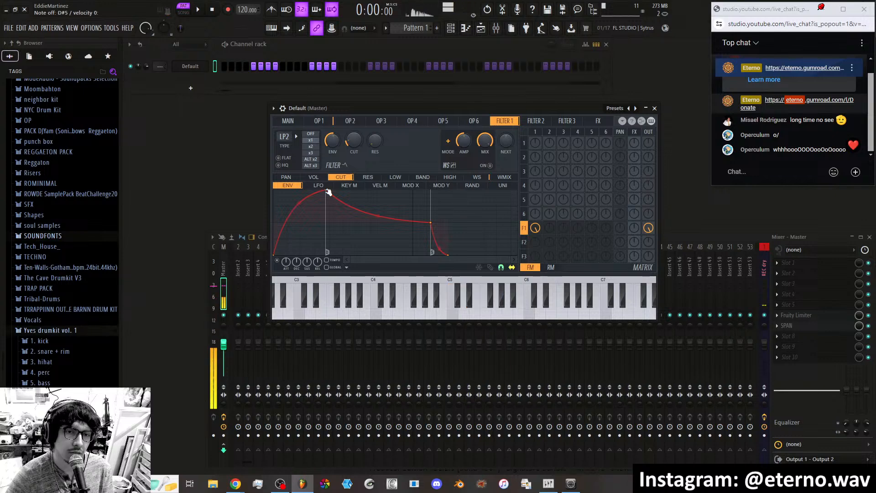
drag(327, 190, 287, 189)
drag(391, 222, 400, 205)
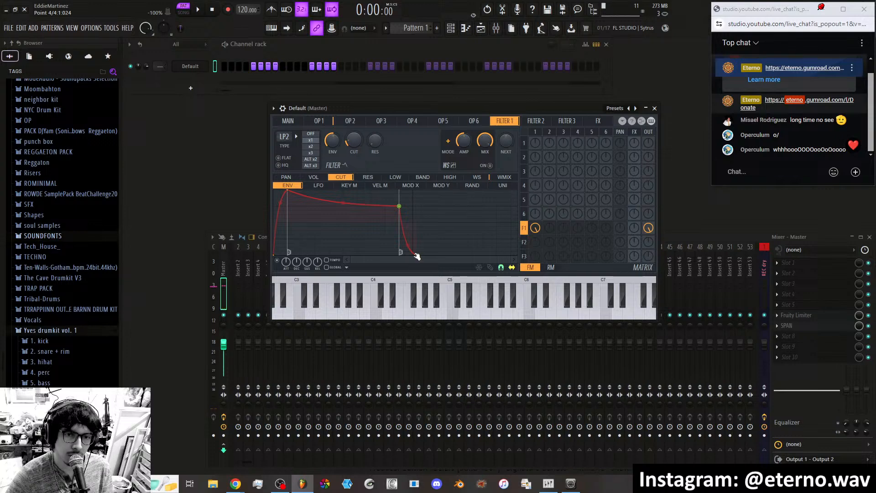
drag(431, 255, 441, 254)
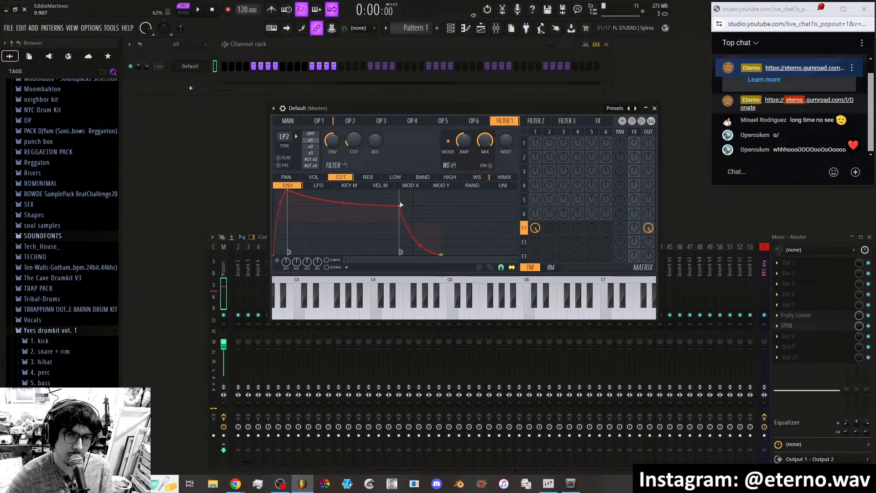
Reshape filter 1's cutoff envelope with an instant attack and a shorter decay to a fairly high sustain.
drag(400, 205, 299, 252)
drag(289, 190, 275, 191)
drag(289, 254, 329, 205)
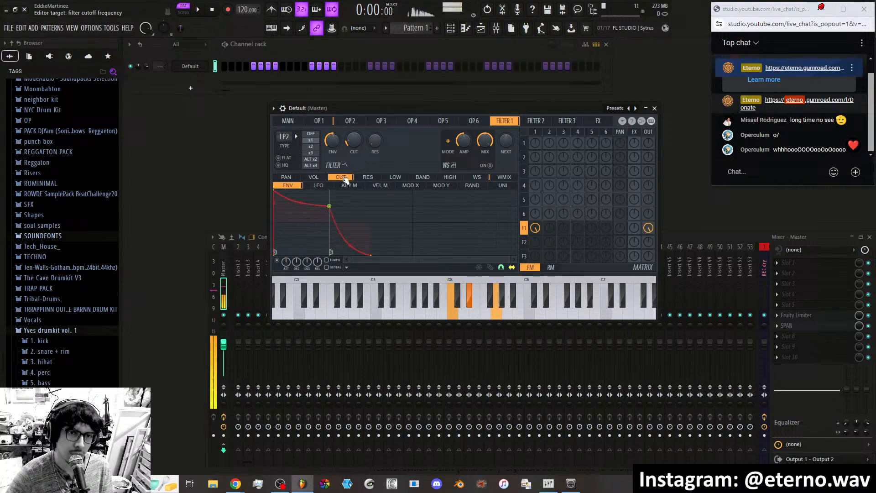
Shape operator 1's volume envelope with a short attack and a gentle decay to a raised sustain.
click(327, 124)
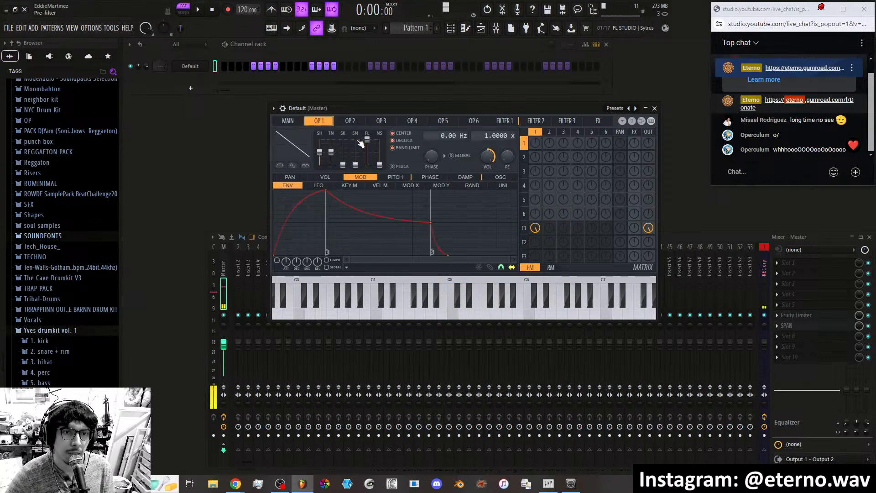
click(325, 176)
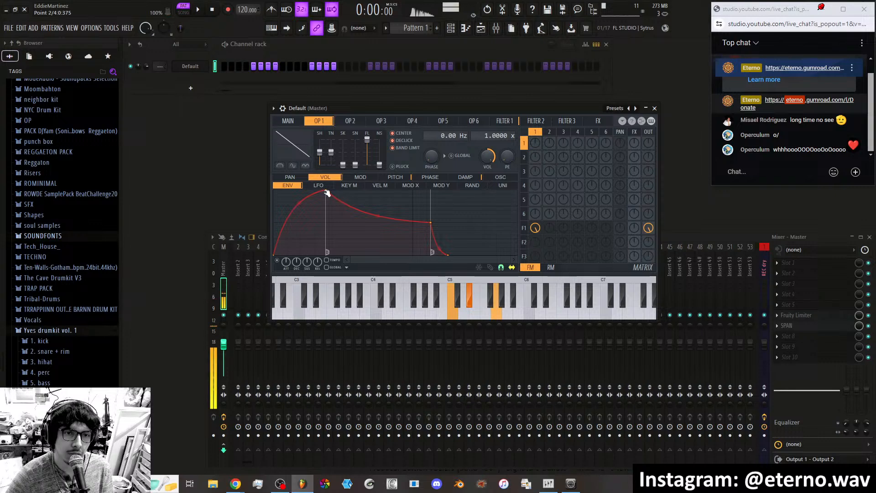
drag(327, 191, 288, 192)
drag(392, 222, 394, 199)
drag(288, 192, 283, 192)
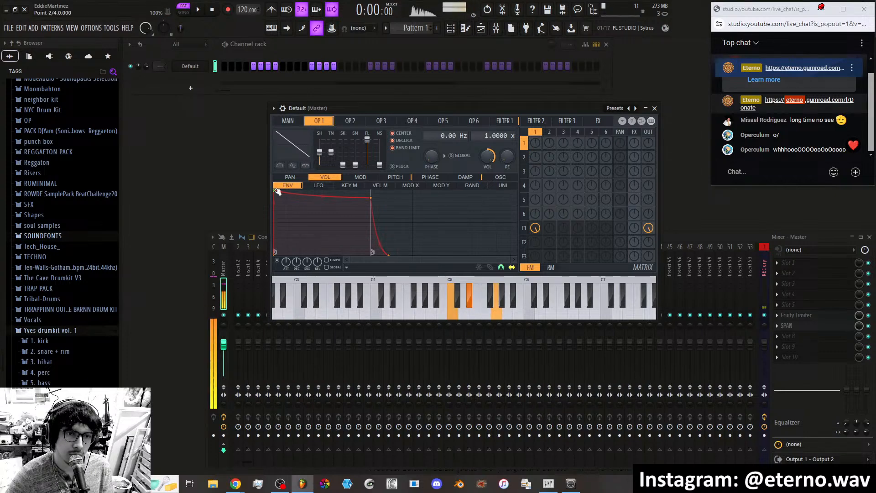
drag(277, 191, 284, 190)
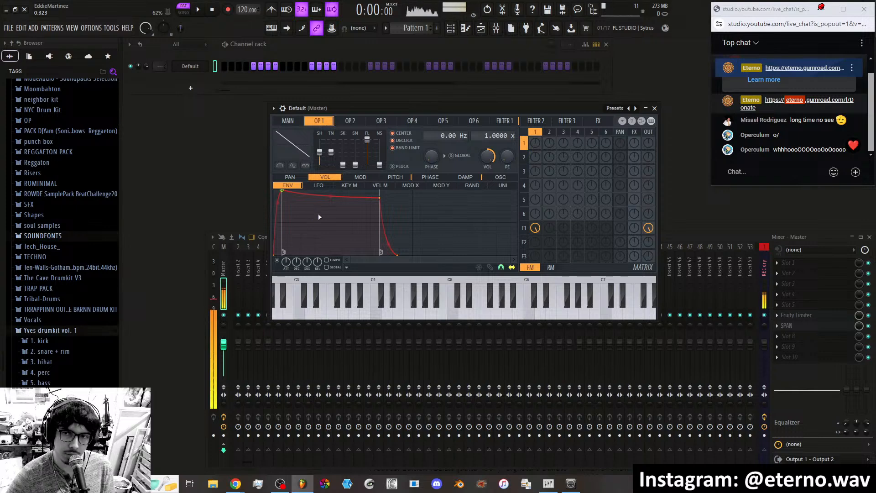
drag(385, 200, 382, 210)
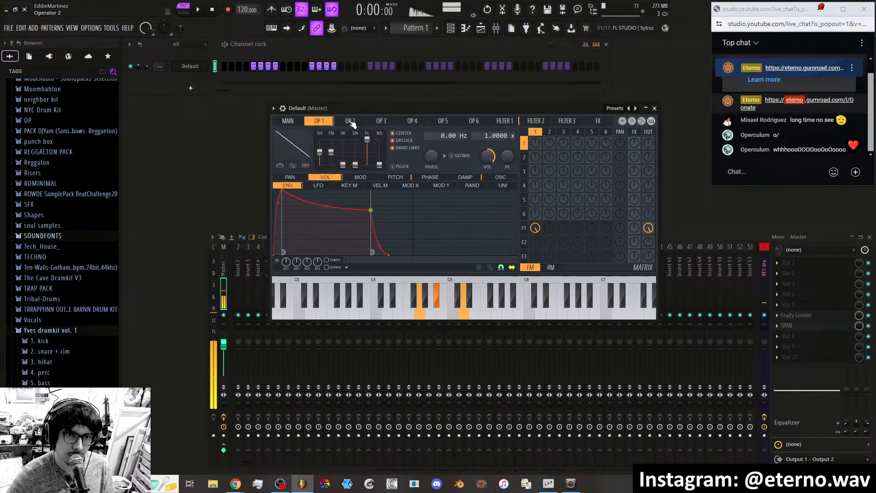
Return to filter 1's cutoff envelope, lengthen its decay and give it a short attack.
click(288, 122)
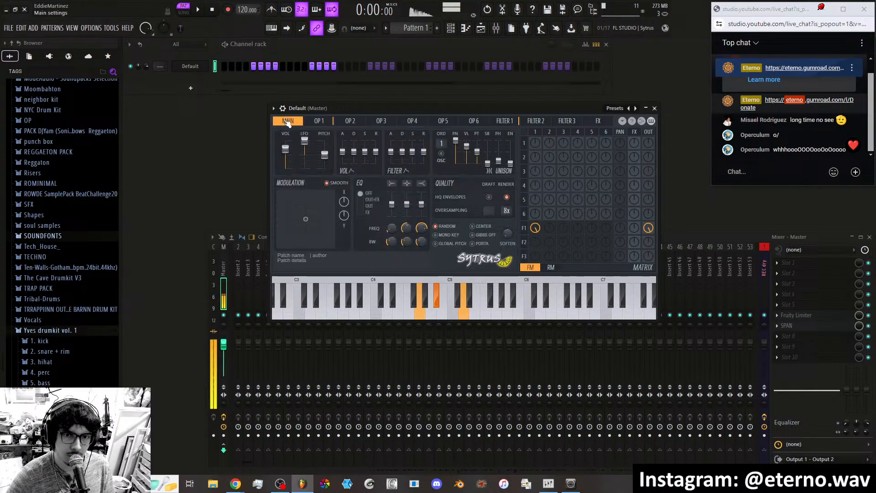
click(325, 121)
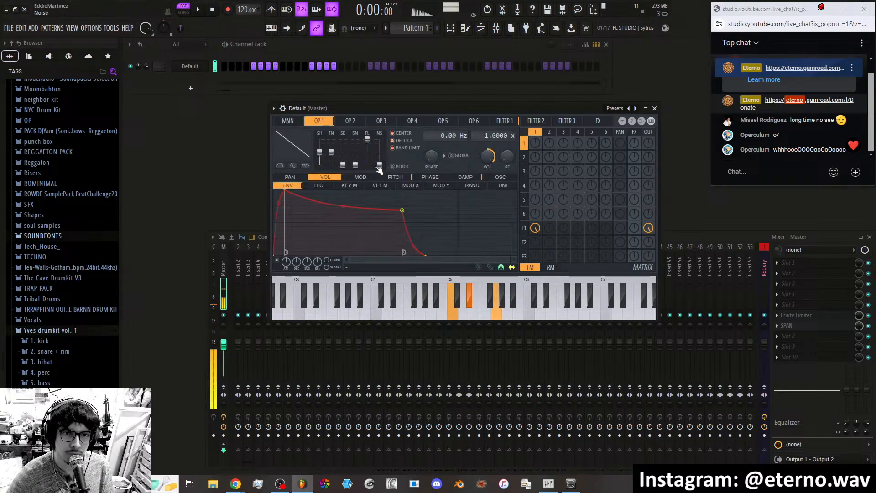
click(503, 121)
click(340, 177)
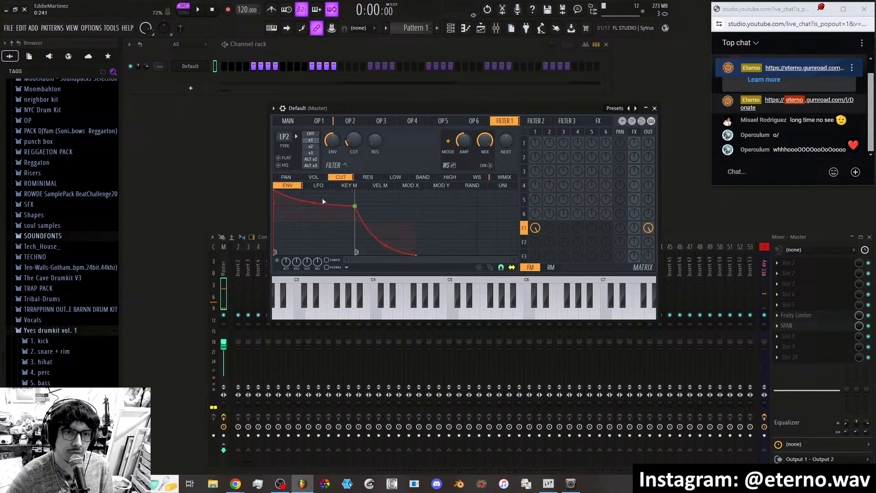
drag(356, 207, 375, 207)
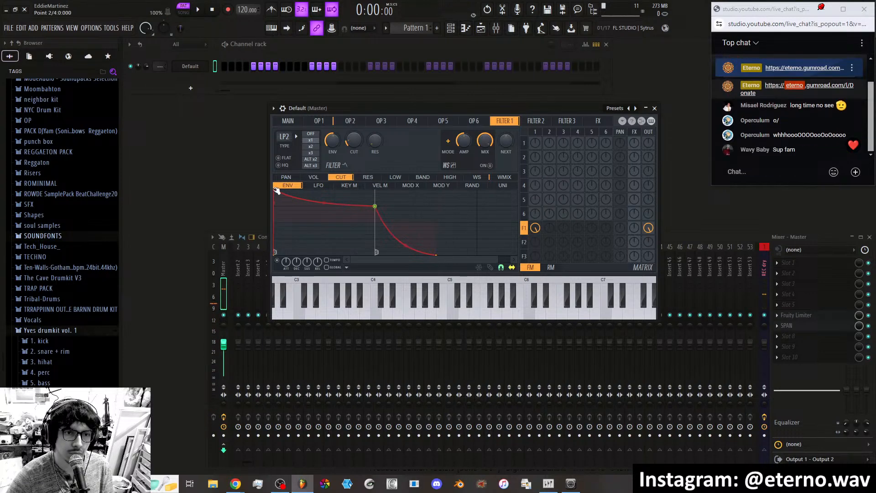
drag(275, 191, 284, 191)
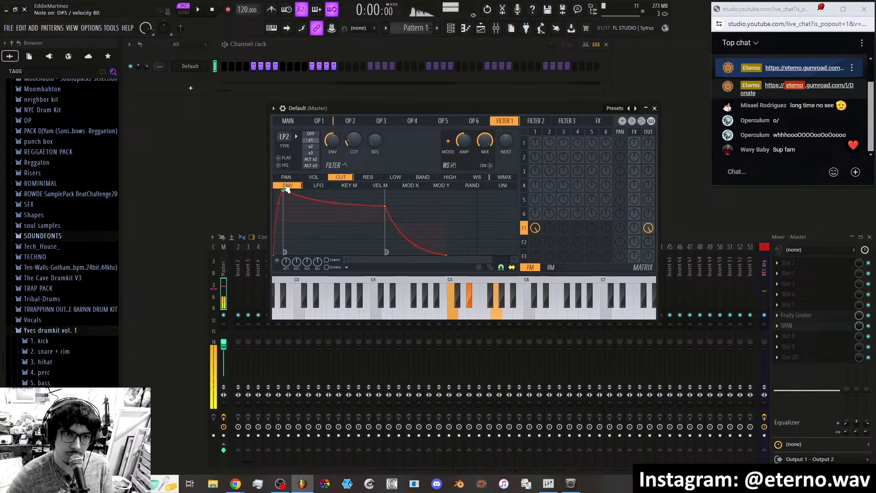
Rework filter 1's cutoff envelope with a lower sustain and about 56% envelope amount, and fine-tune the cutoff.
drag(284, 191, 313, 190)
drag(417, 208, 396, 217)
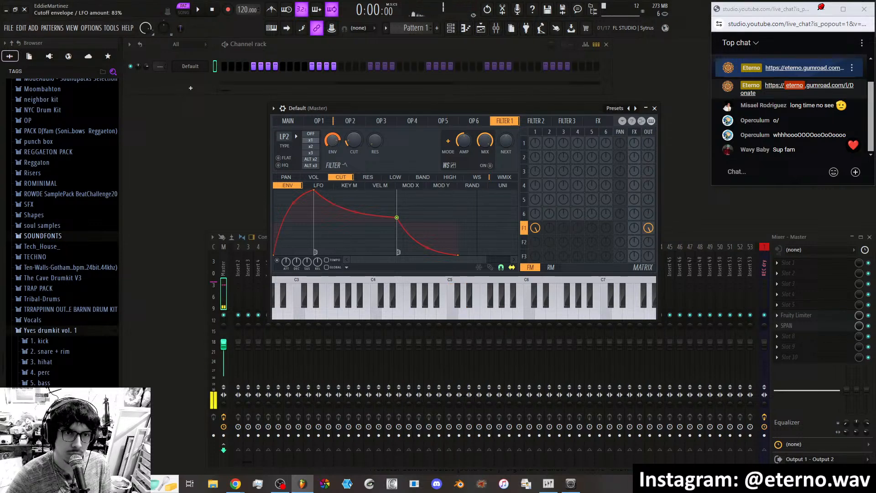
drag(314, 191, 293, 191)
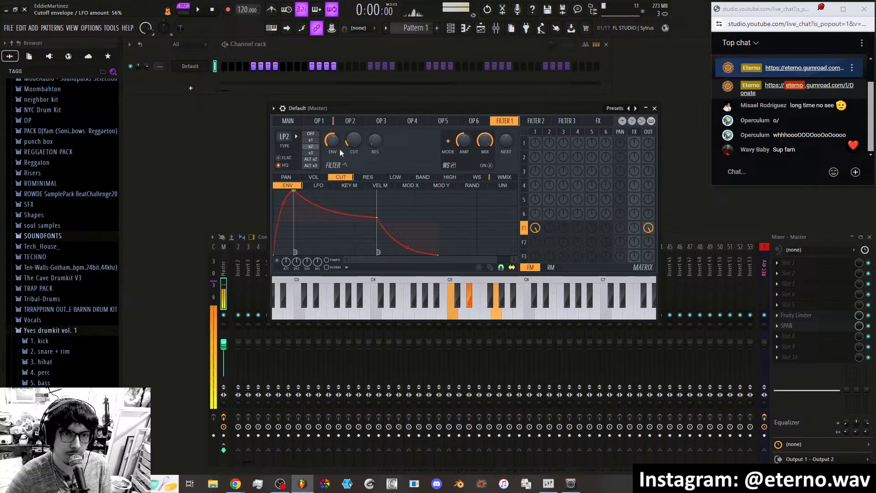
mouse_move(353, 142)
mouse_down()
mouse_move(354, 128)
mouse_move(356, 141)
mouse_up()
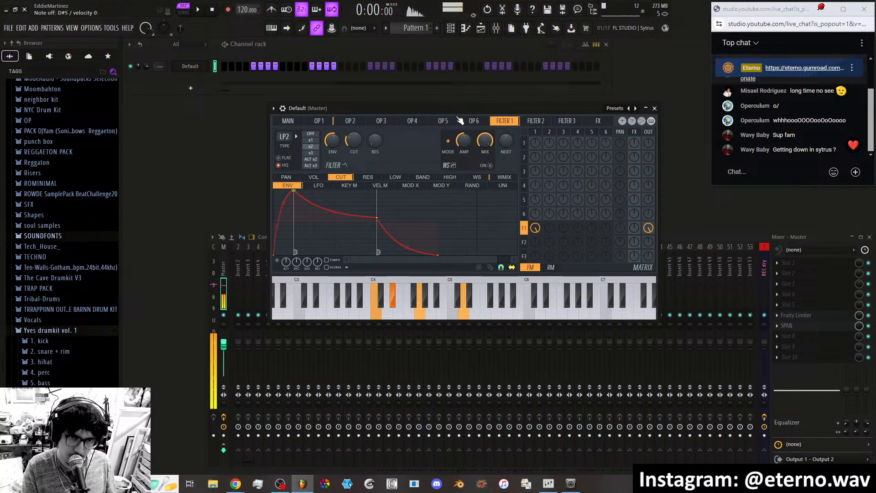
Glance at operator 1's pitch envelope and shorten the attack of filter 1's resonance envelope.
click(332, 122)
click(408, 178)
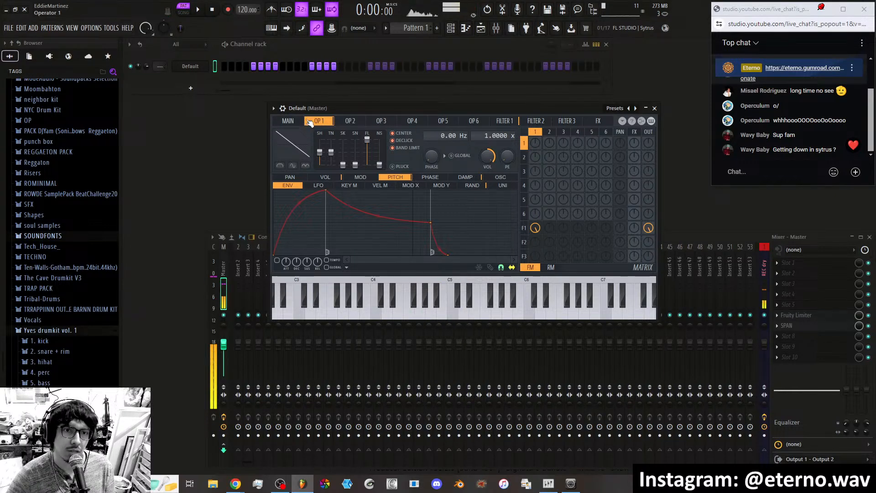
click(506, 121)
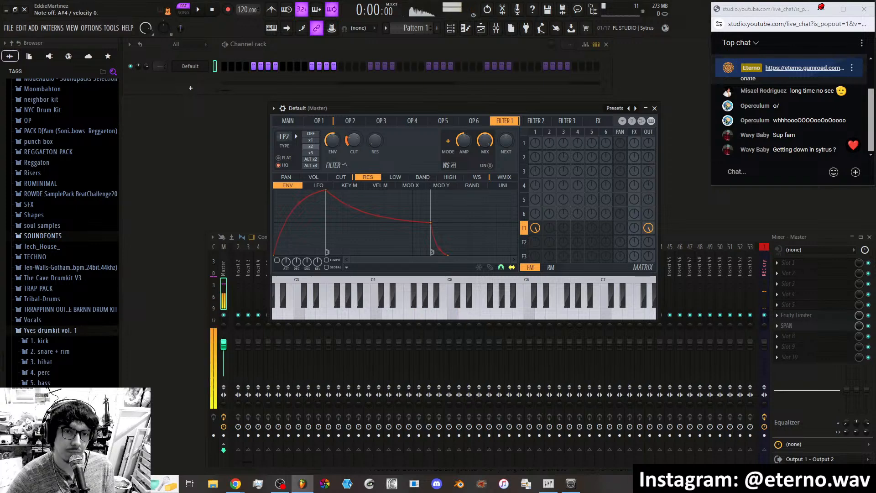
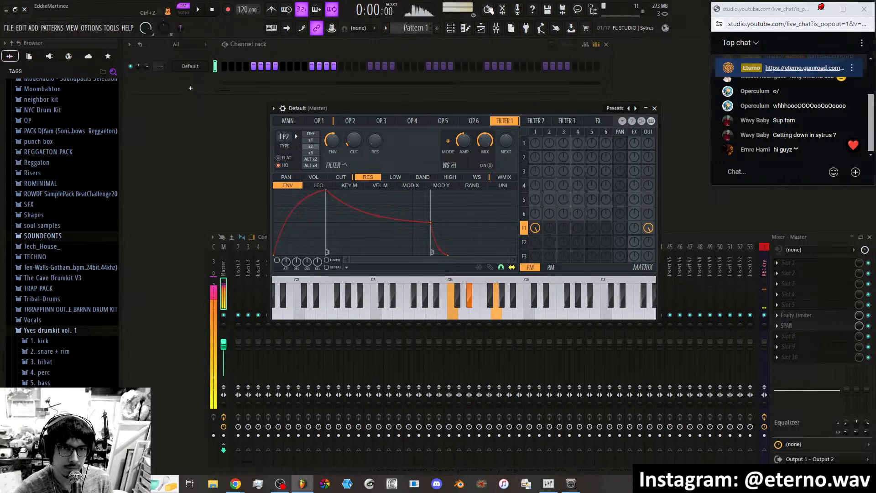
drag(327, 196, 301, 192)
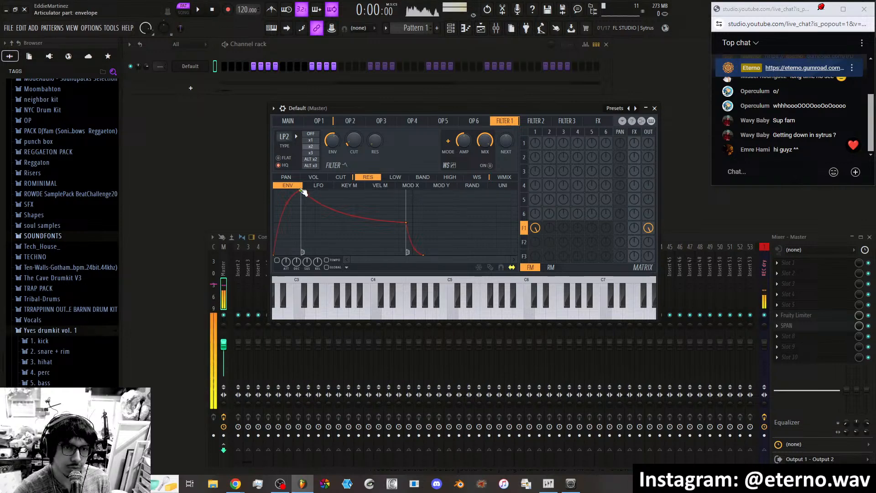
mouse_move(302, 192)
mouse_down()
mouse_move(320, 189)
mouse_move(293, 191)
mouse_move(326, 190)
mouse_move(293, 190)
mouse_up()
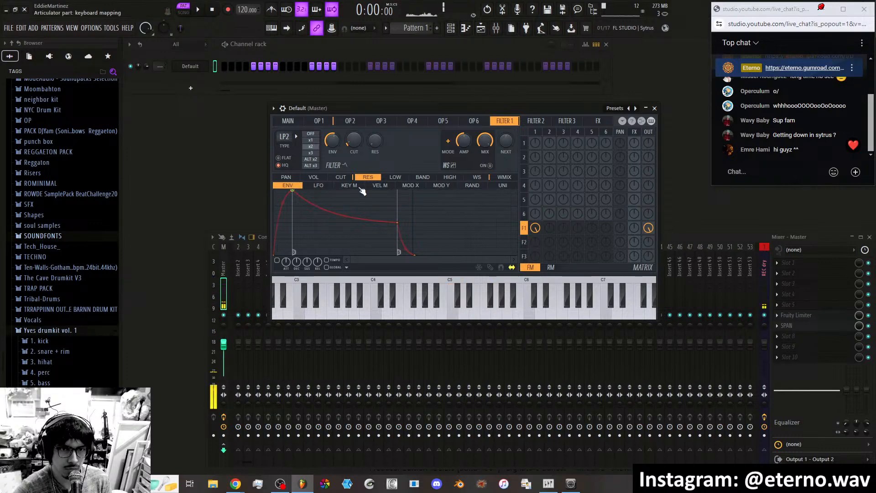
Readjust filter 1's cutoff envelope to a longer attack and a higher sustain point.
click(341, 177)
click(366, 177)
click(341, 177)
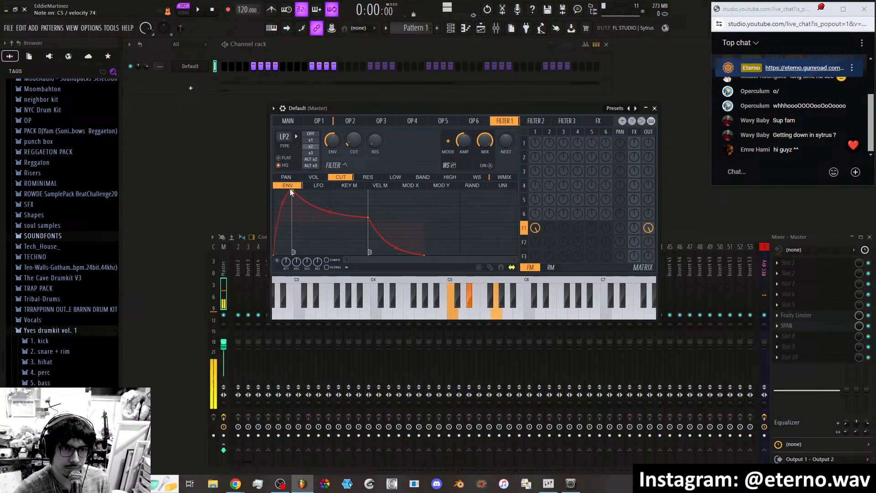
mouse_move(293, 190)
mouse_down()
mouse_move(317, 190)
mouse_move(287, 194)
mouse_up()
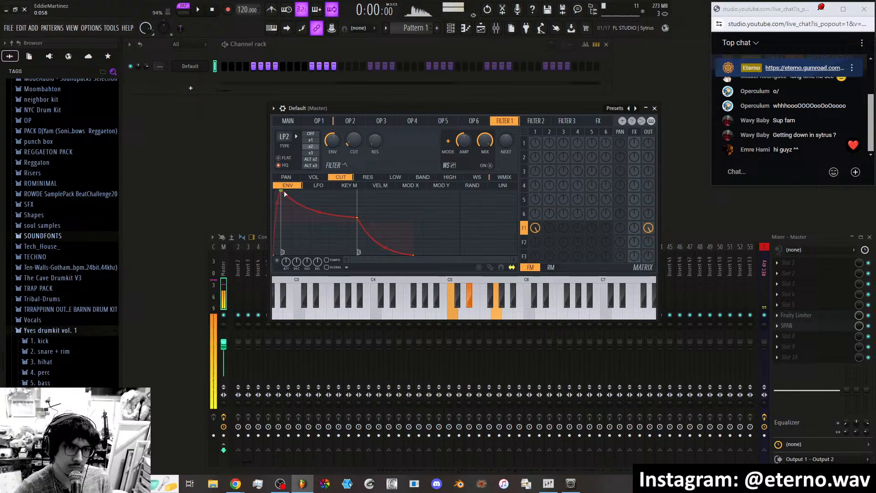
drag(358, 218, 345, 200)
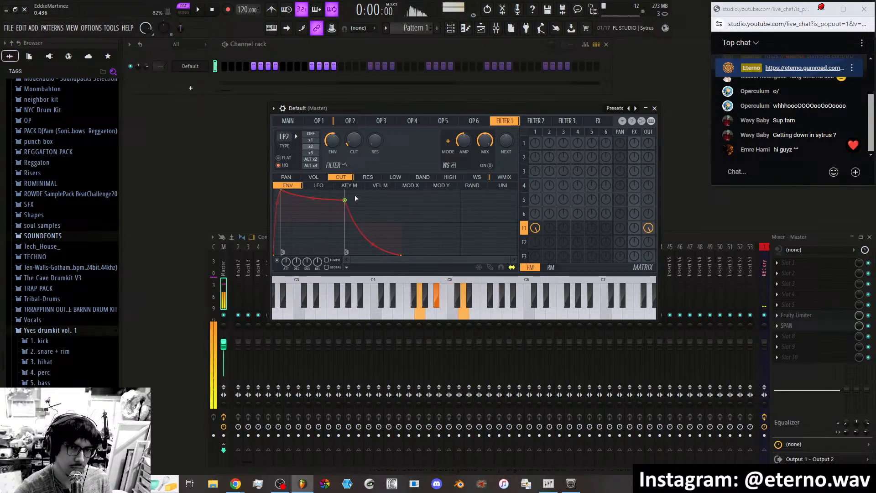
drag(345, 199, 358, 207)
drag(281, 191, 304, 189)
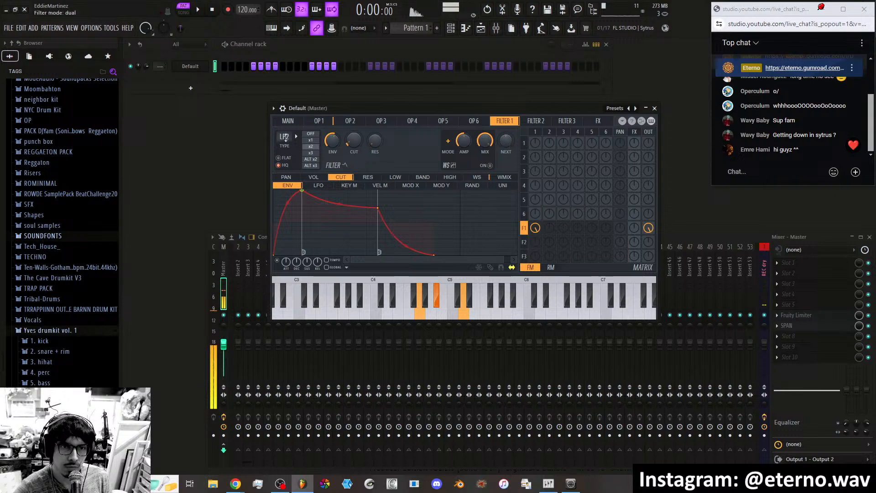
Send filter 1 to the effects section in the matrix and raise the reverb level.
click(288, 121)
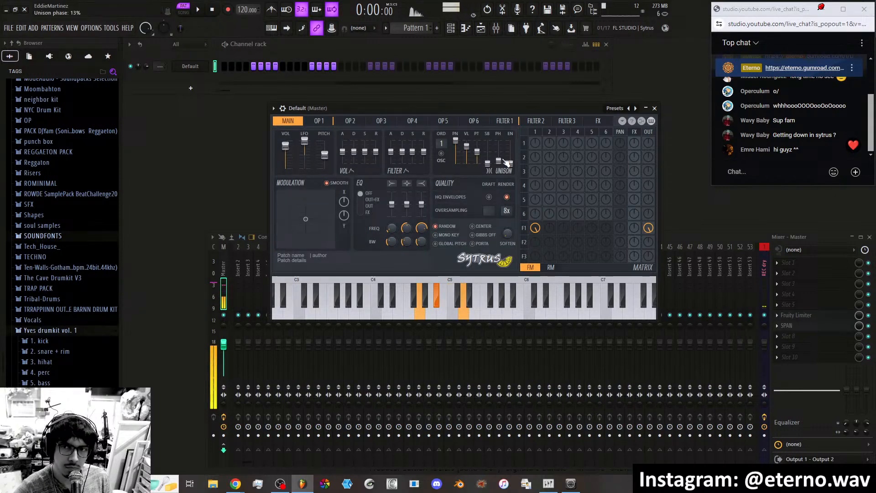
click(598, 121)
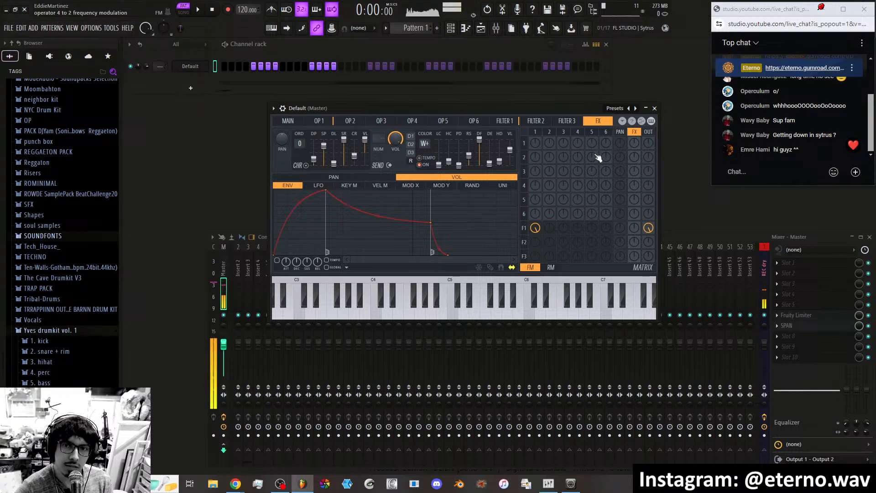
drag(636, 228, 636, 227)
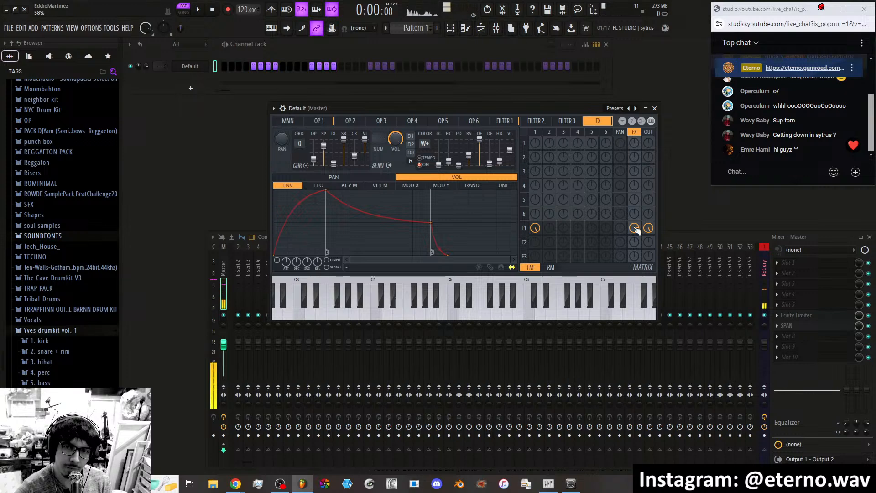
drag(636, 228, 636, 225)
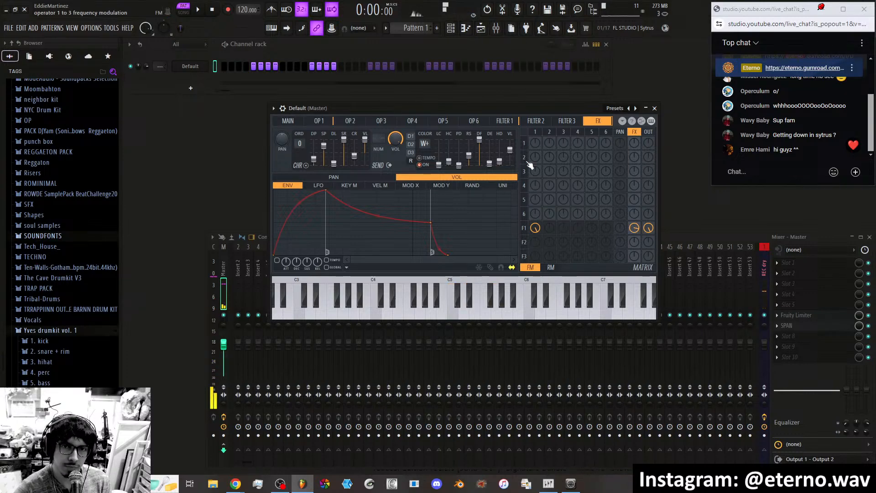
drag(513, 155, 511, 144)
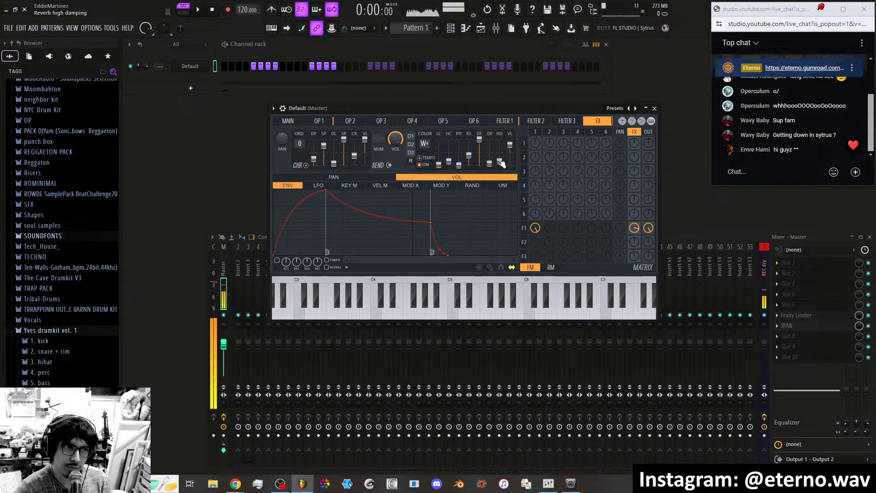
Raise the reverb's high damping and decay slightly, and reduce filter 1's send to the effects section.
mouse_move(500, 151)
mouse_down()
mouse_move(501, 143)
mouse_move(501, 169)
mouse_move(501, 144)
mouse_move(500, 158)
mouse_up()
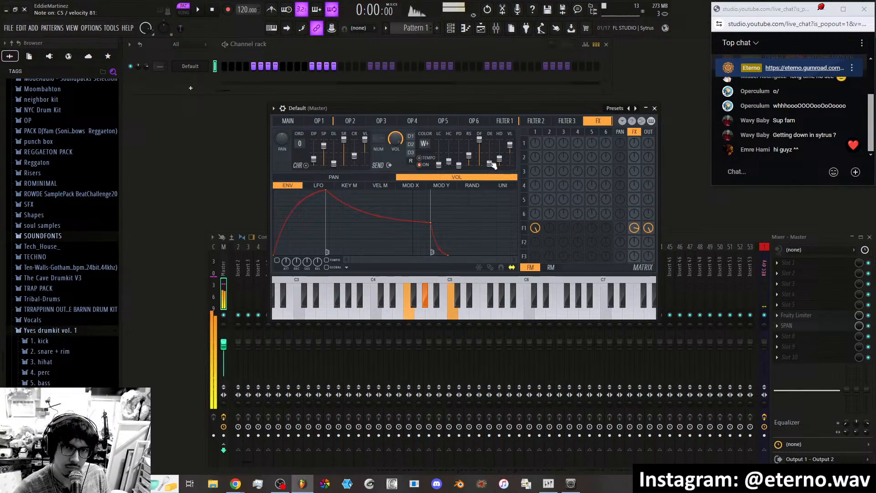
drag(493, 165, 494, 160)
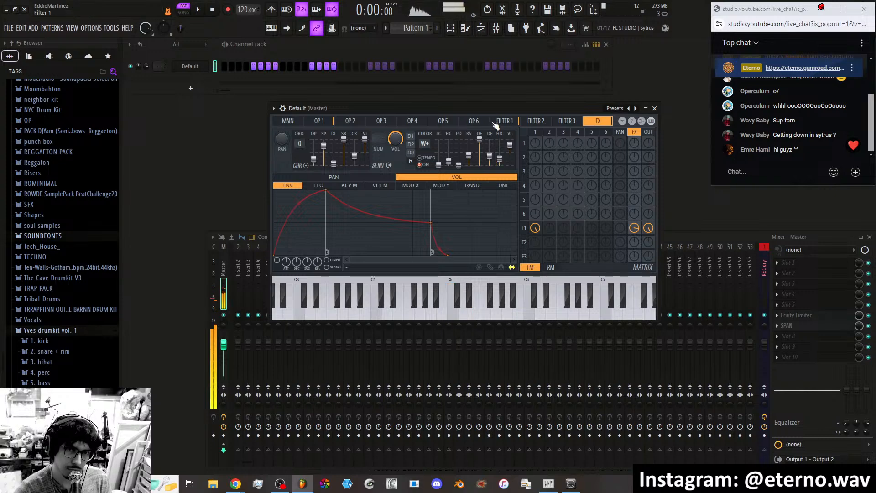
click(507, 121)
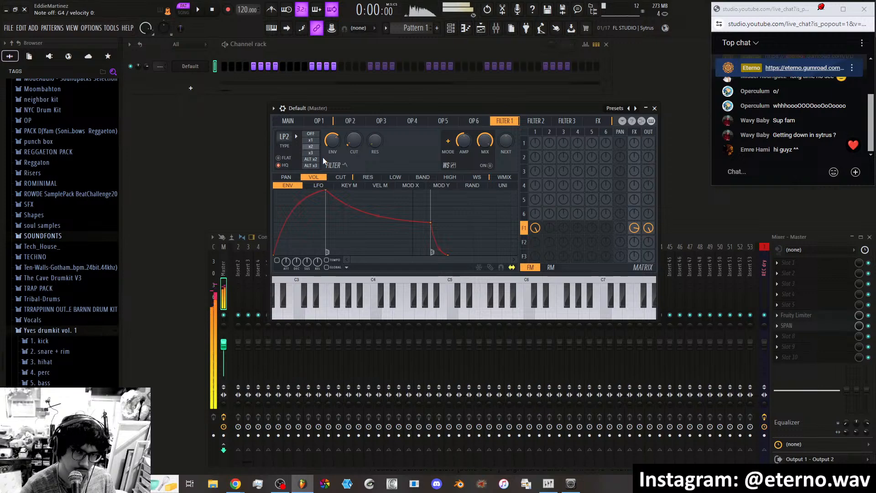
drag(636, 228, 636, 234)
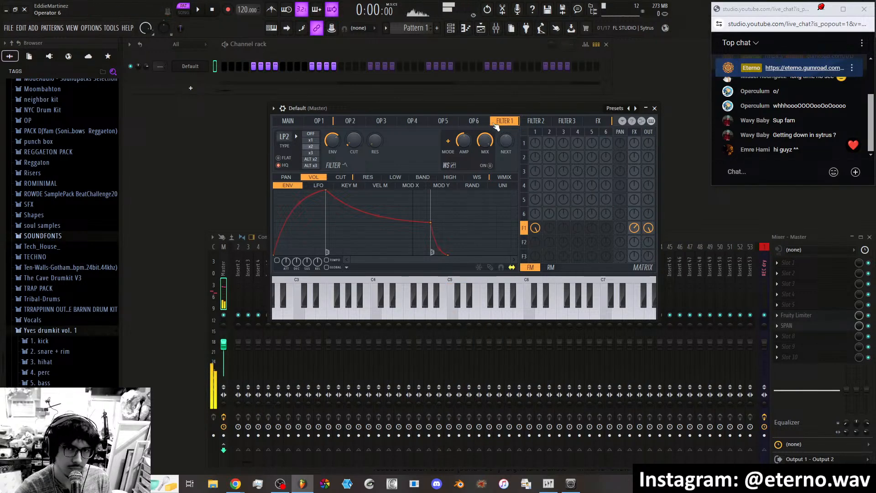
Try a longer reverb decay, compare small and large room sizes, and leave the room size at a larger setting.
click(597, 120)
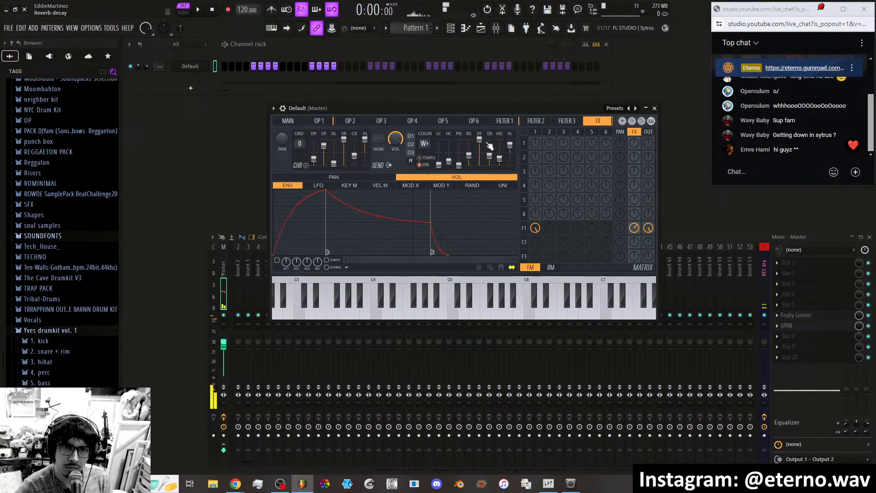
drag(490, 156, 492, 148)
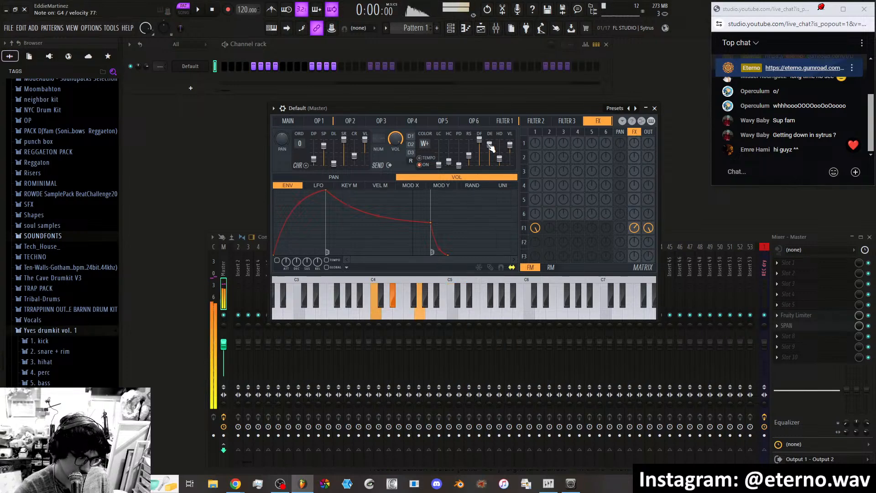
drag(491, 145, 491, 155)
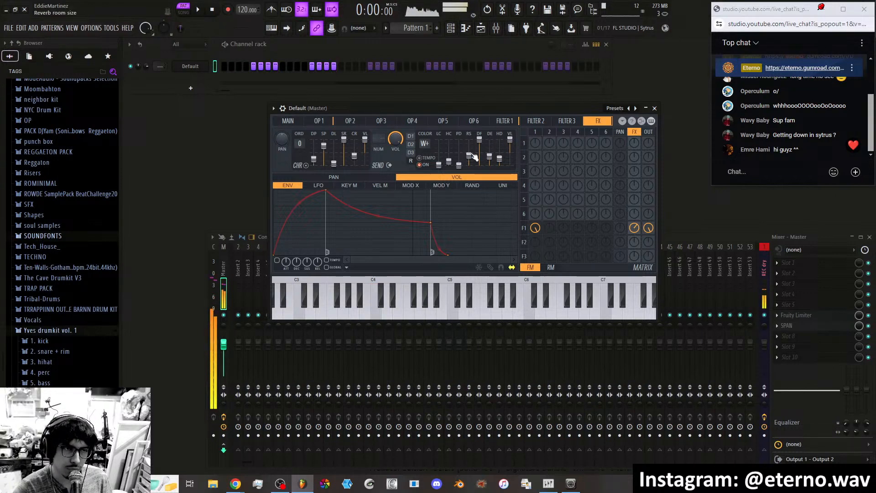
drag(473, 157, 469, 145)
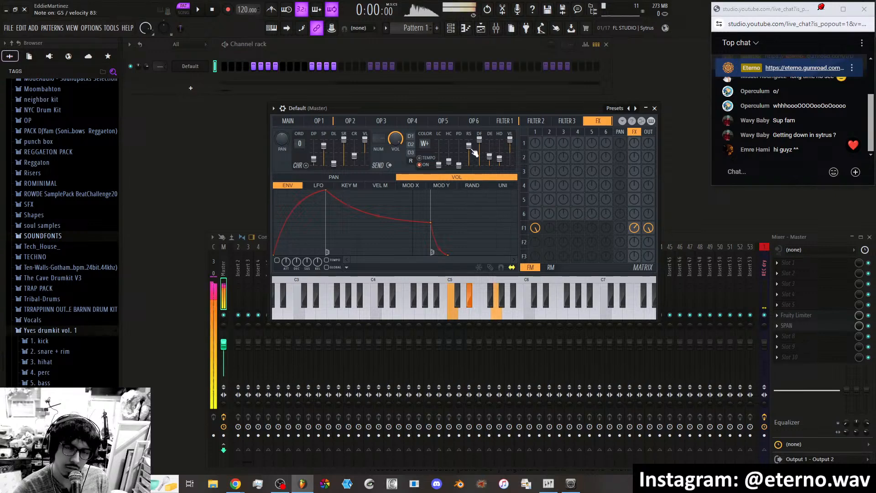
drag(473, 150, 473, 166)
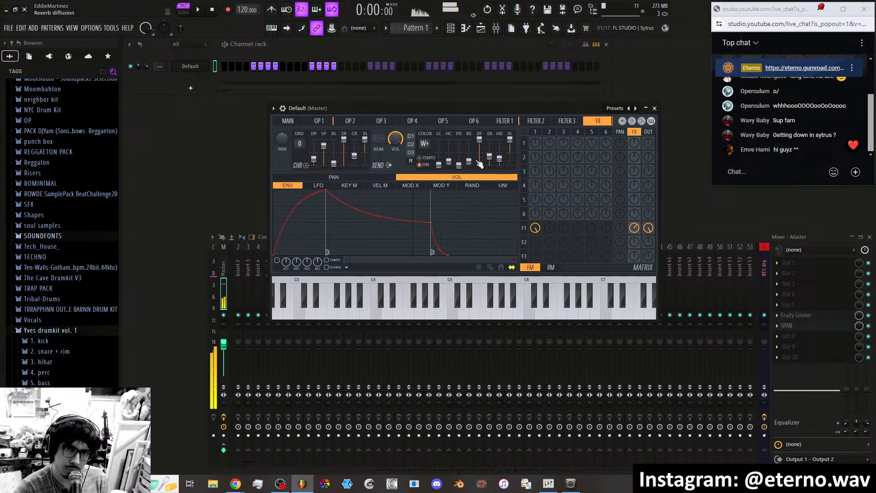
drag(469, 163, 468, 147)
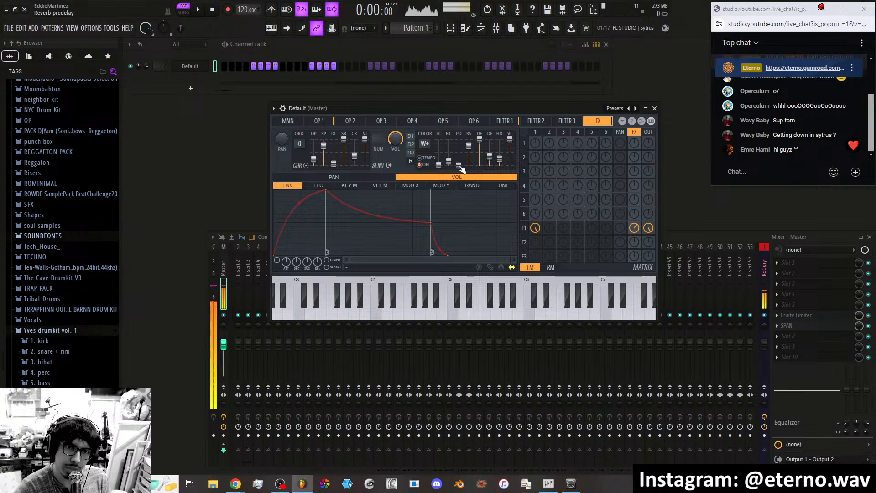
Test progressively longer reverb predelays and settle on a very short one.
drag(459, 163, 459, 154)
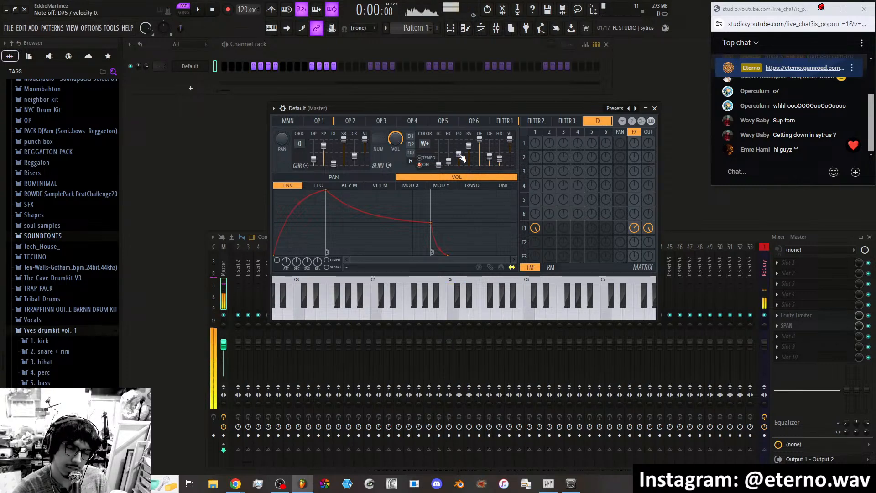
drag(459, 155, 459, 141)
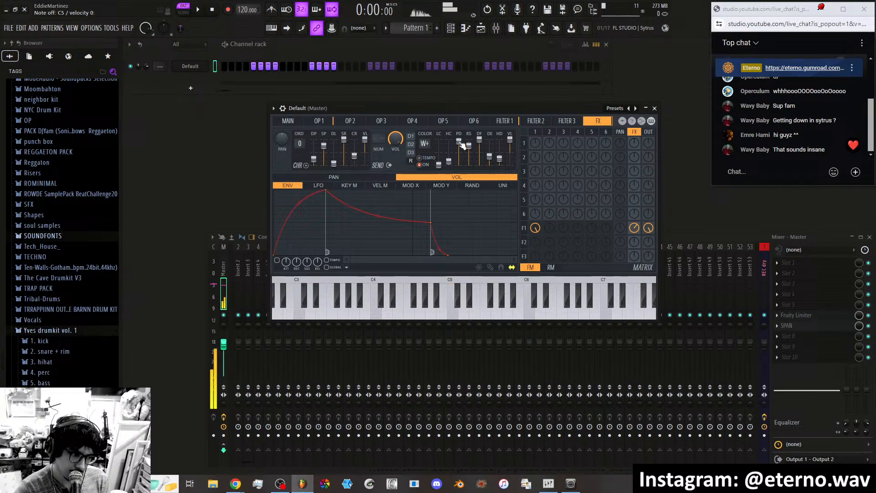
drag(462, 145, 462, 165)
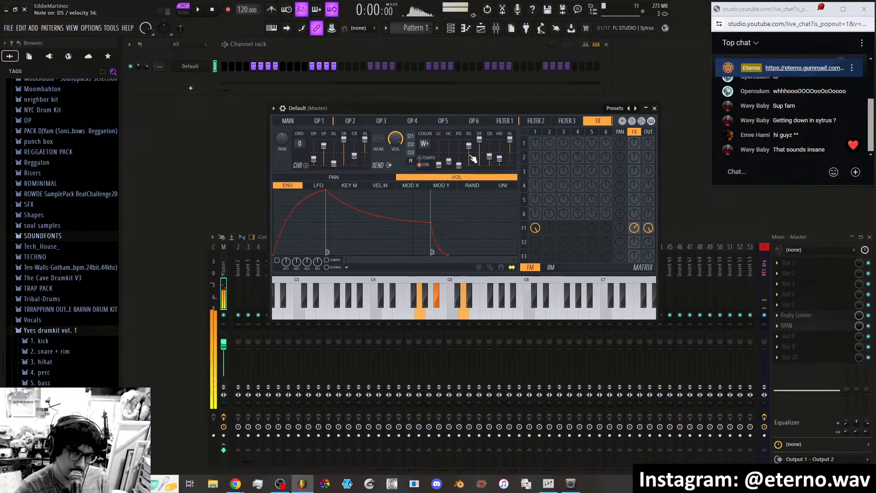
drag(459, 165, 459, 162)
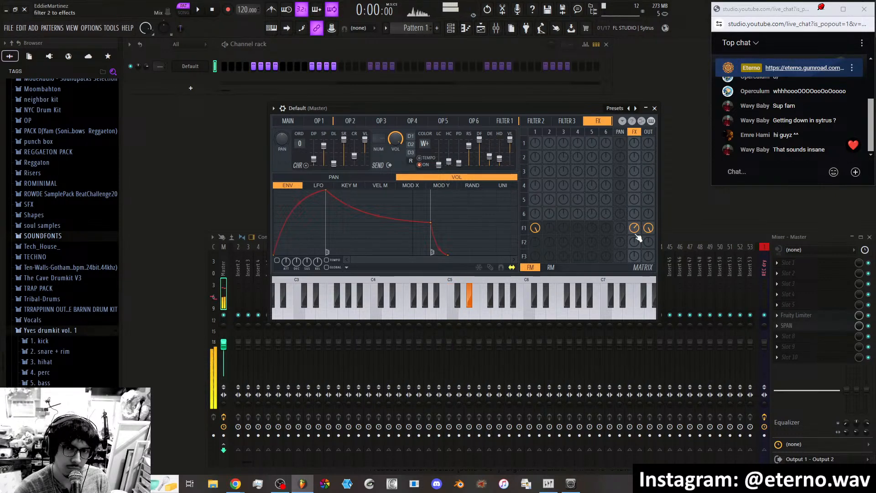
Raise filter 1's effects send slightly and adjust the reverb's highcut and lowcut.
drag(641, 231, 641, 228)
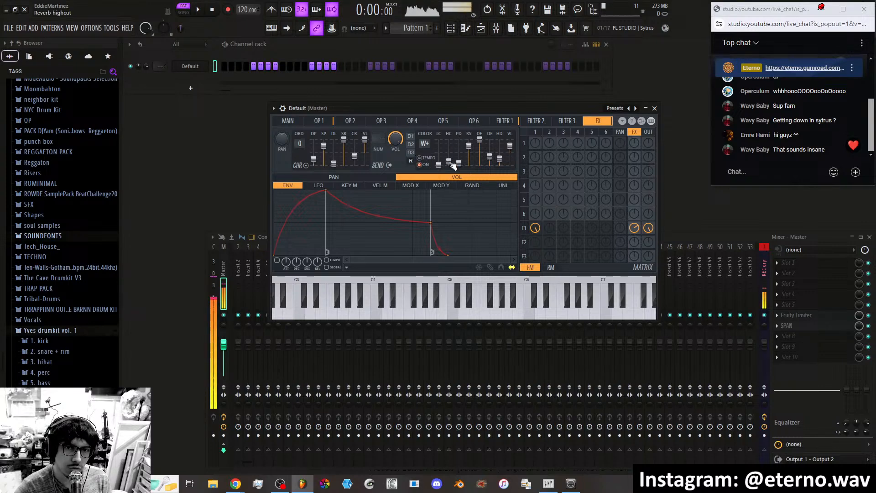
mouse_move(453, 163)
mouse_down()
mouse_move(453, 144)
mouse_move(454, 167)
mouse_move(449, 158)
mouse_up()
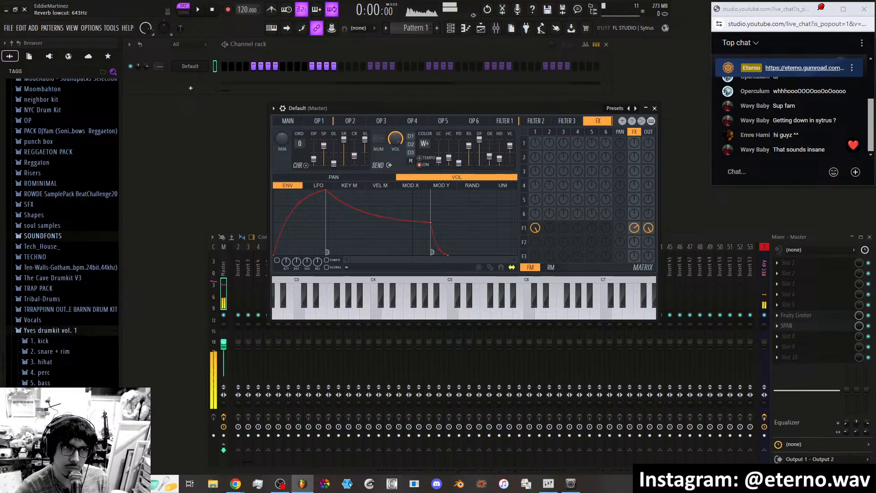
drag(439, 159, 439, 163)
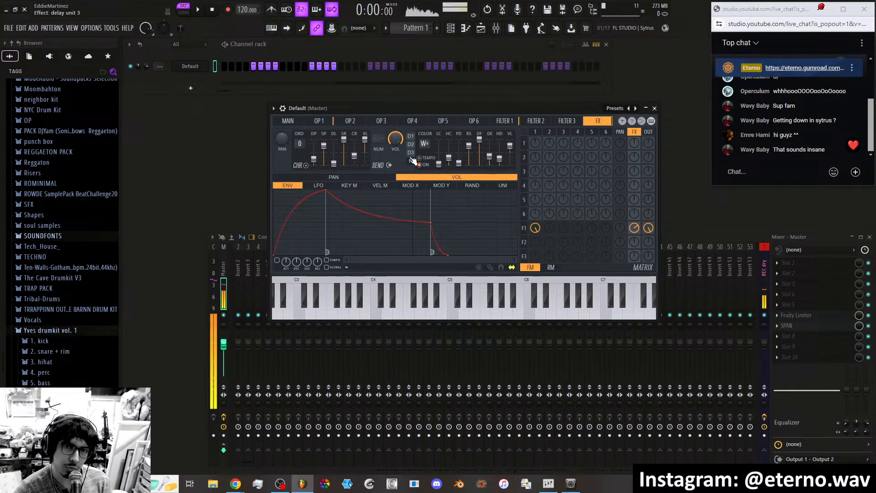
Enable the first delay unit with a higher volume and set it to ping-pong mode.
click(411, 136)
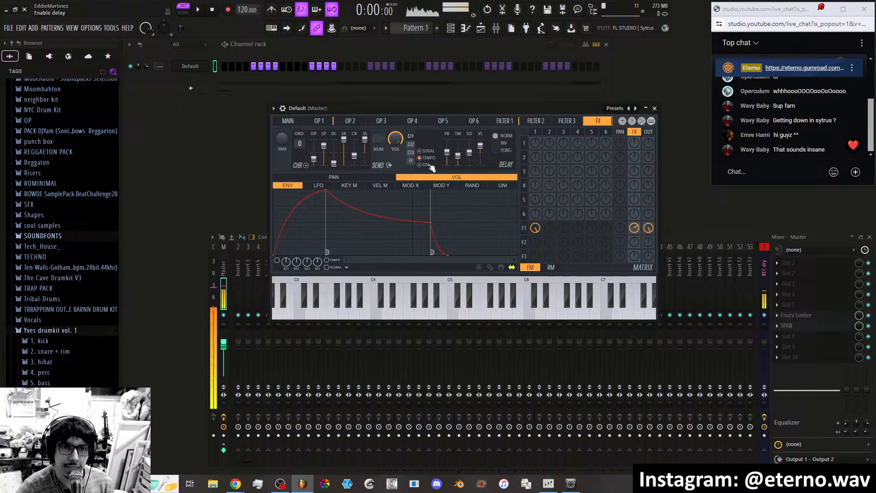
click(424, 165)
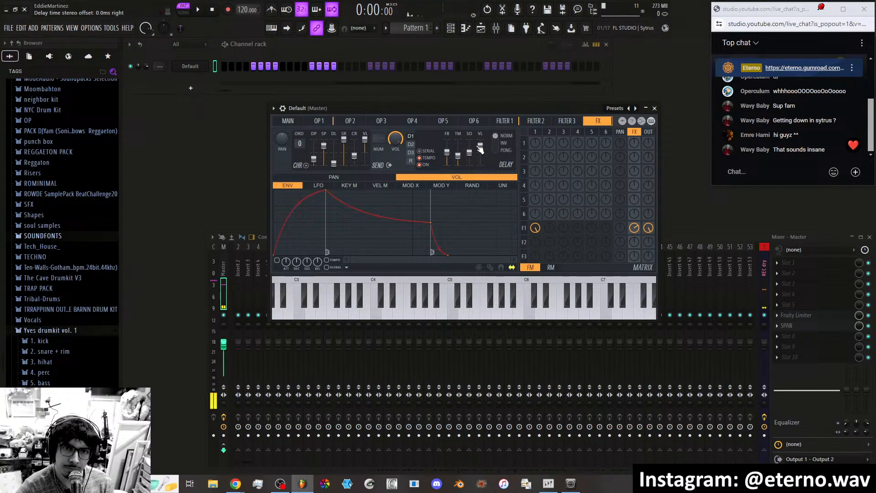
drag(480, 146, 480, 140)
click(496, 150)
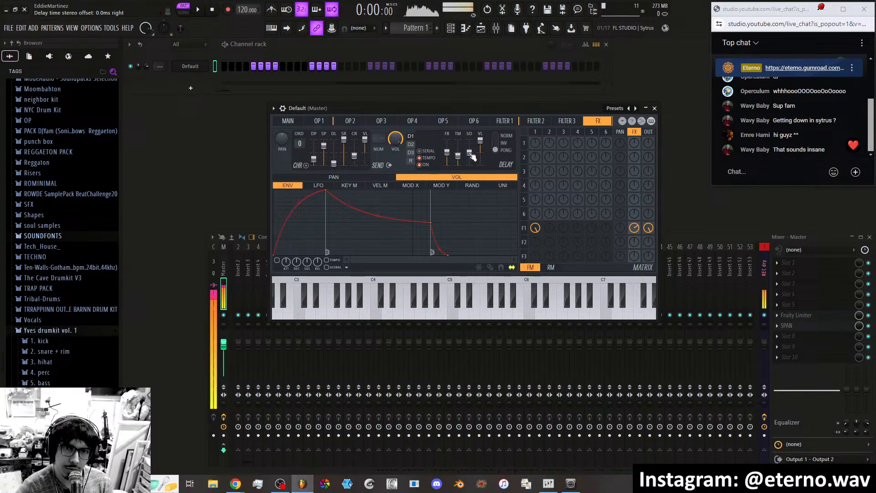
Push delay unit 1's time stereo offset close to its maximum and shorten the delay time slightly.
drag(472, 158, 473, 145)
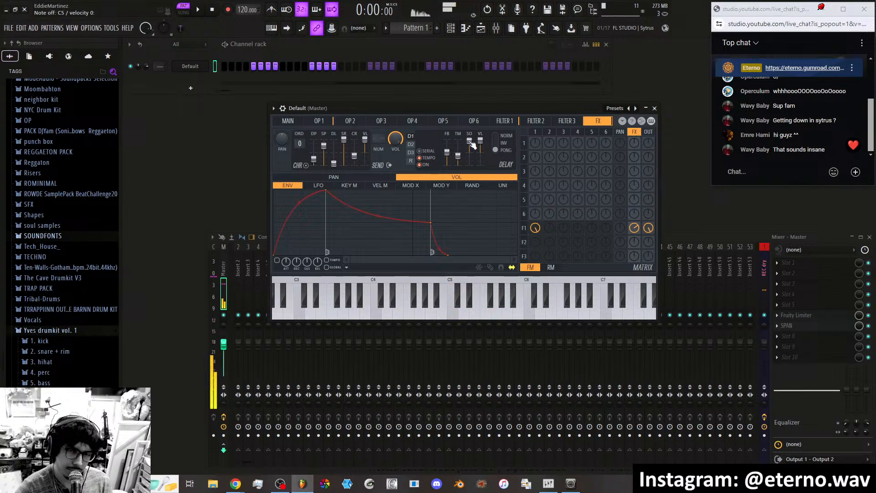
drag(471, 144, 473, 143)
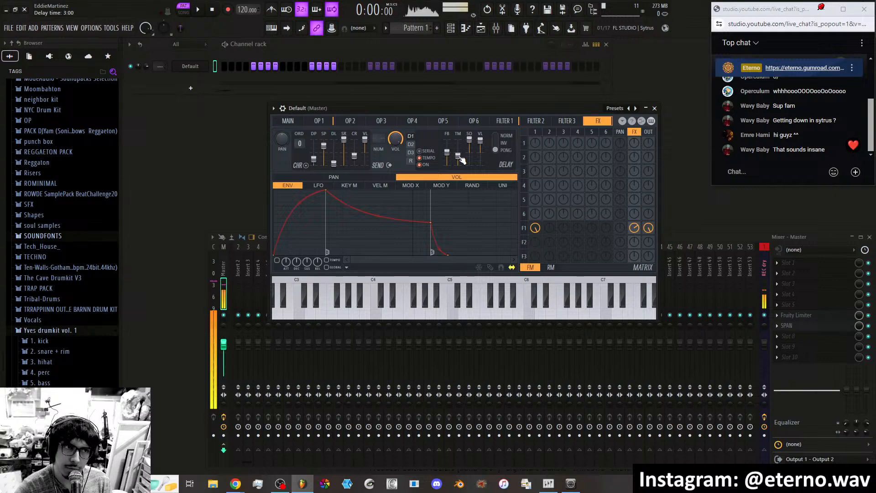
drag(462, 159, 463, 158)
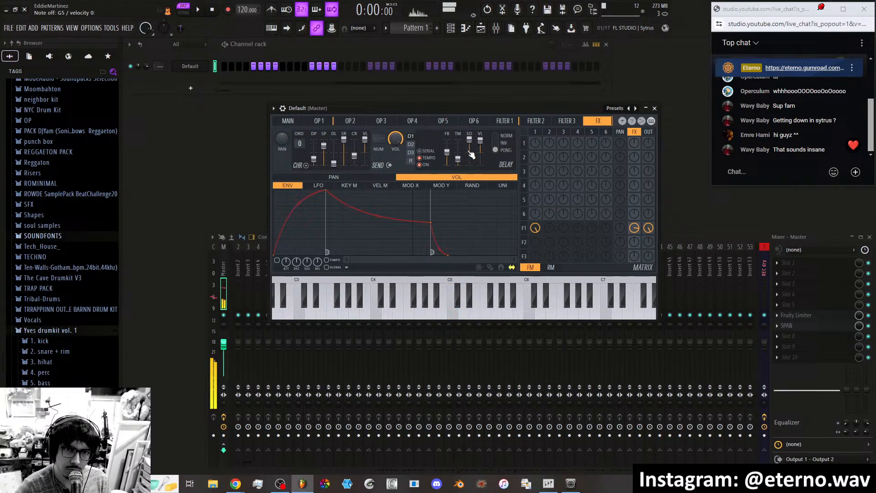
Test high and low feedback on delay unit 1, settle on a moderate amount, and lower the reverb volume slightly.
drag(452, 155, 451, 144)
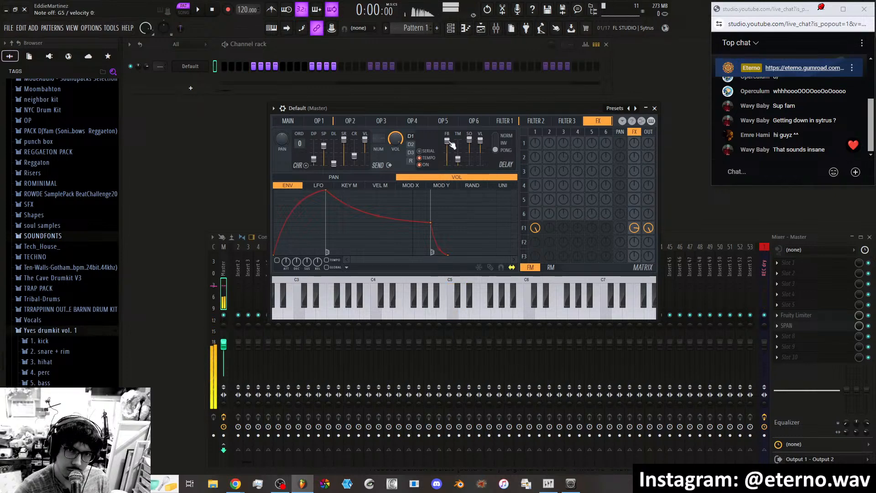
drag(452, 145, 447, 154)
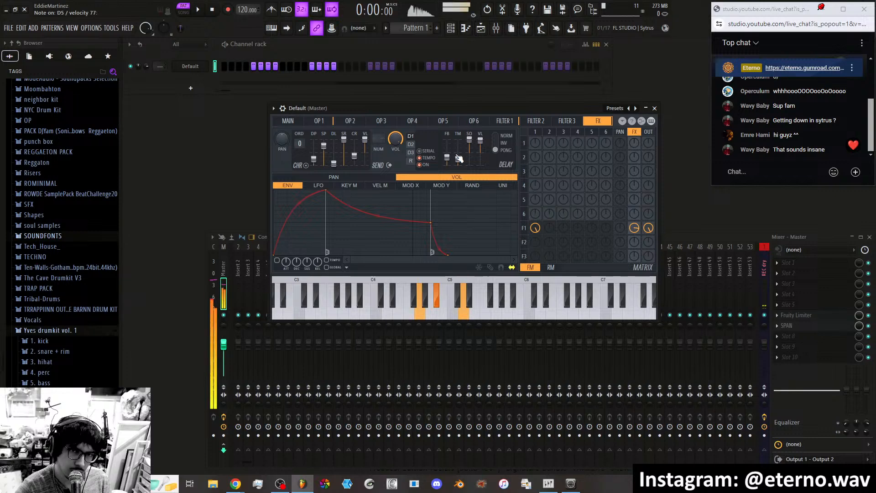
drag(452, 156, 453, 151)
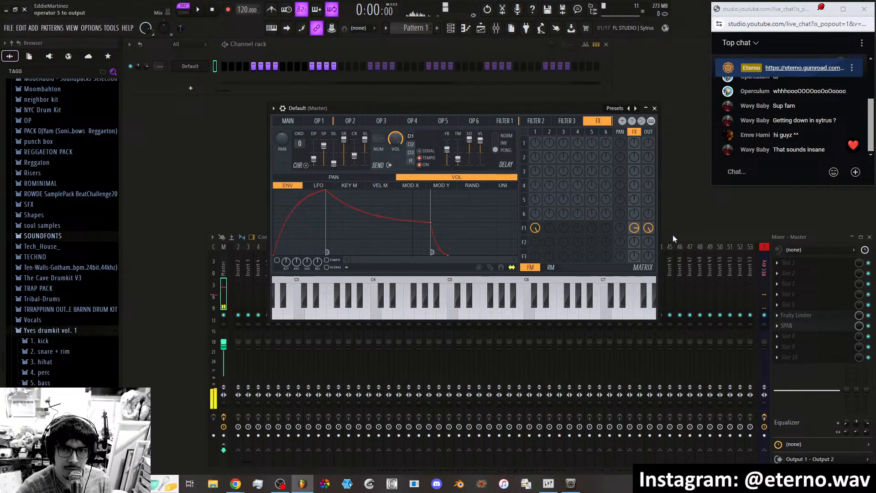
click(411, 161)
drag(510, 146, 510, 149)
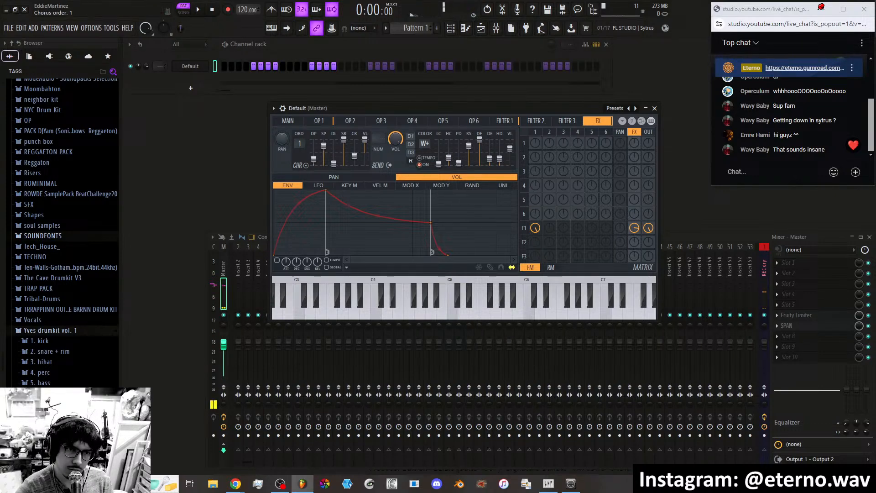
Experiment with the chorus at orders up to 9 and depth up to 96%, vary its speed, lower its volume, and return the order to 0.
scroll(299, 143, up, 2)
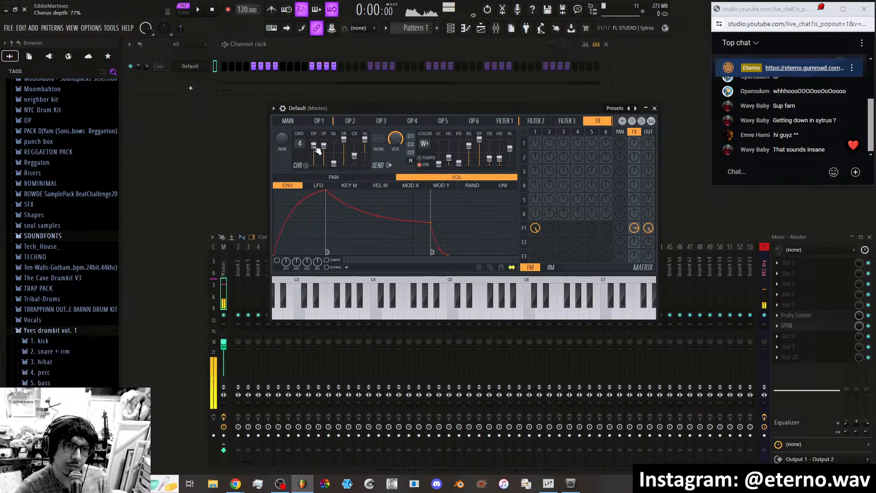
drag(315, 146, 314, 147)
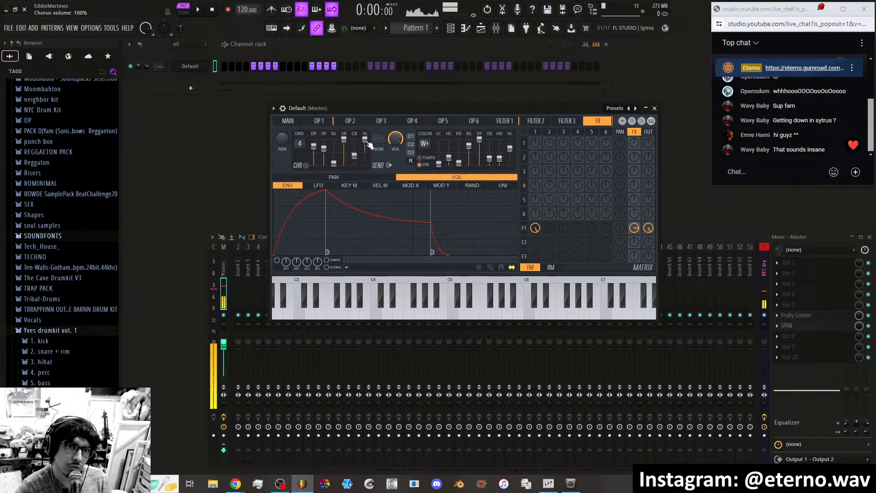
drag(368, 143, 326, 162)
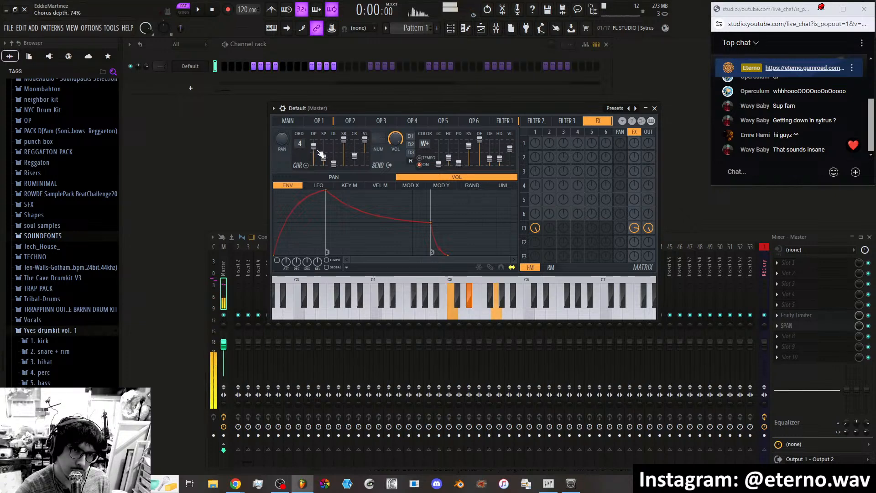
drag(304, 144, 304, 125)
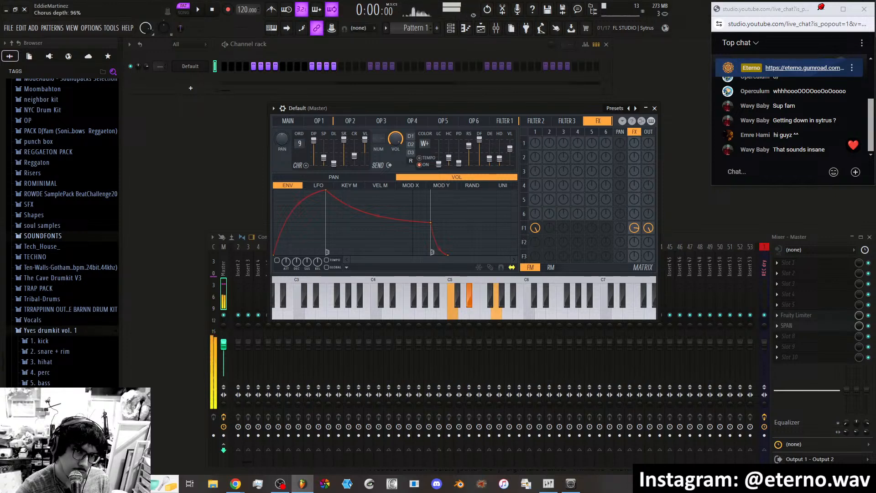
drag(324, 157, 327, 146)
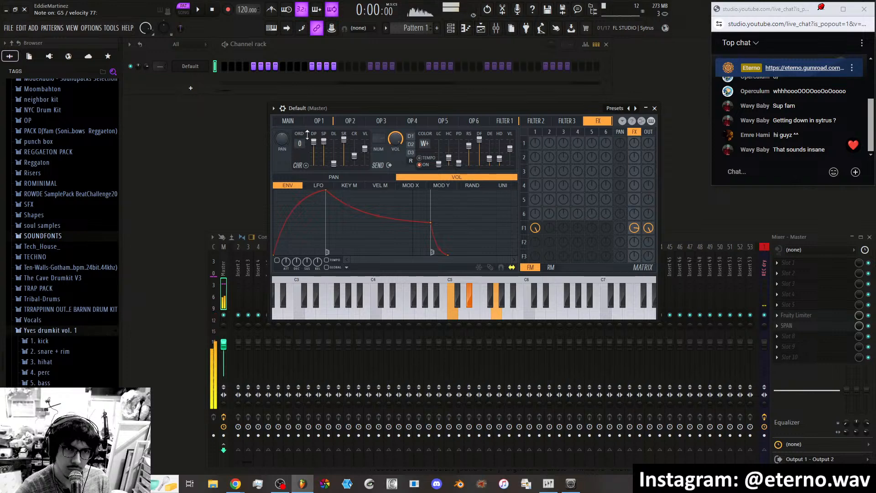
Set the draft oversampling quality to 8x in the main settings and return to filter 1 by way of operator 1.
click(298, 122)
drag(495, 207, 496, 196)
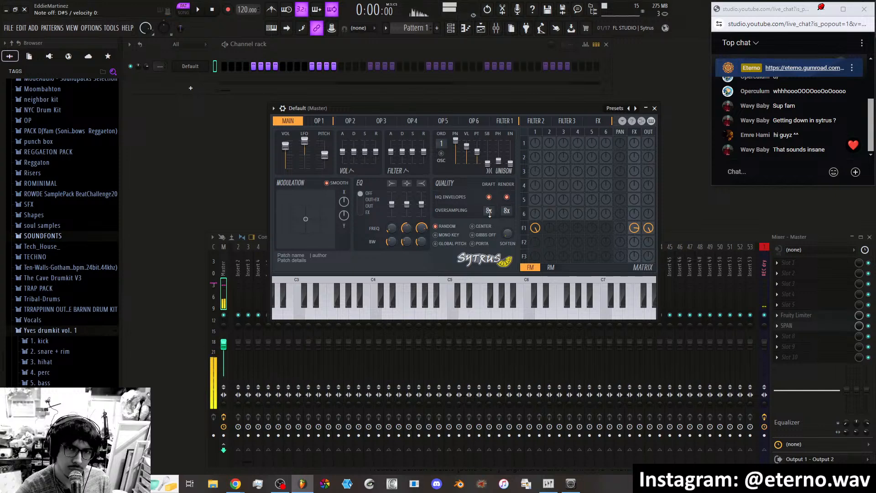
click(328, 121)
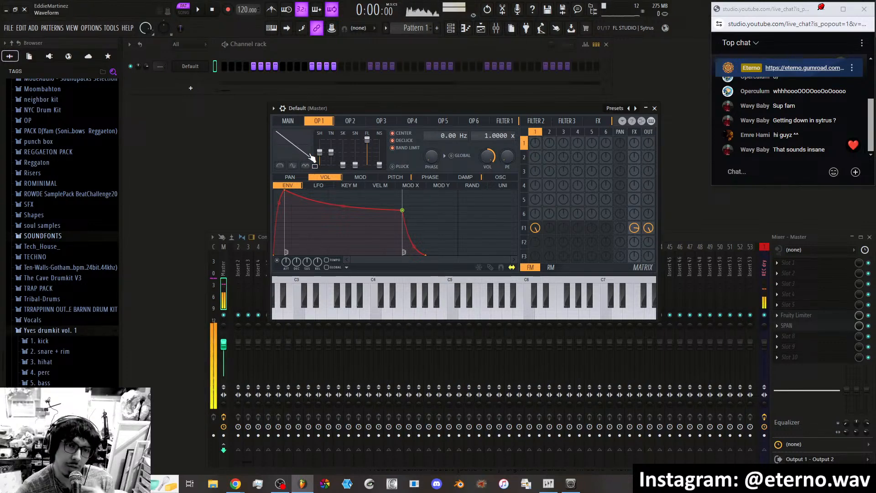
click(505, 121)
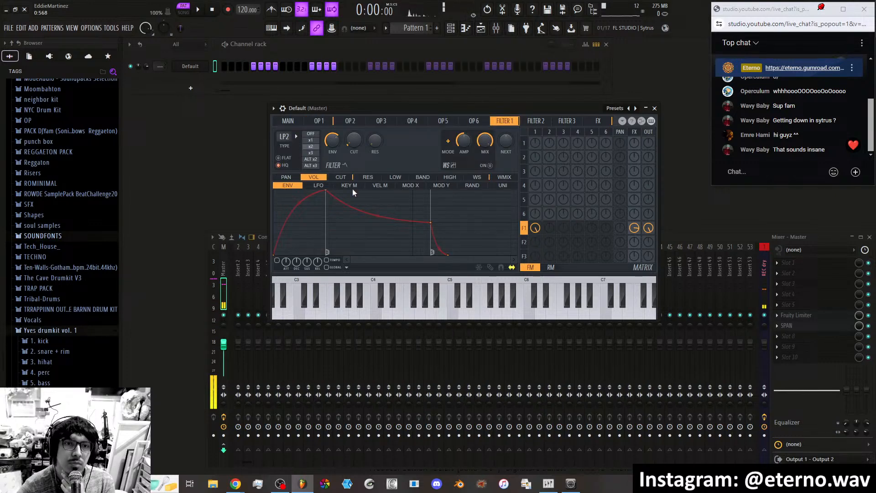
Turn on operator 1's volume LFO, set its envelope to full depth from the start, and raise the LFO speed.
click(326, 121)
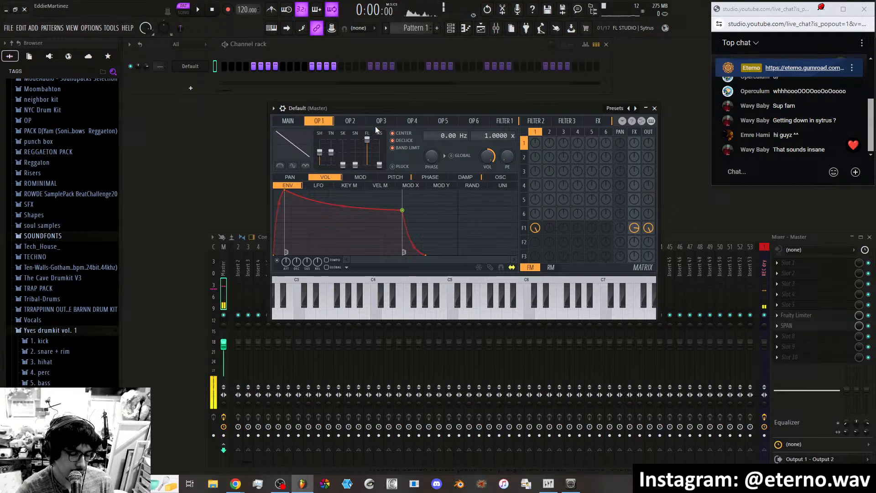
click(324, 188)
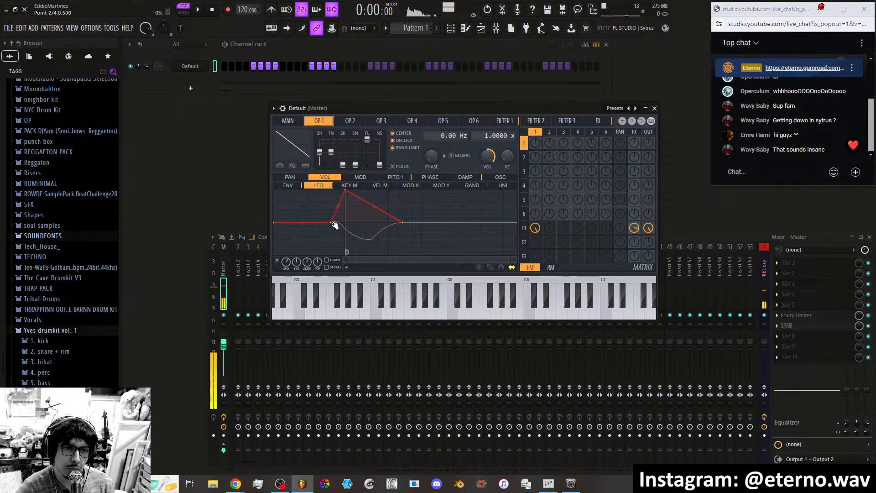
drag(331, 222, 268, 178)
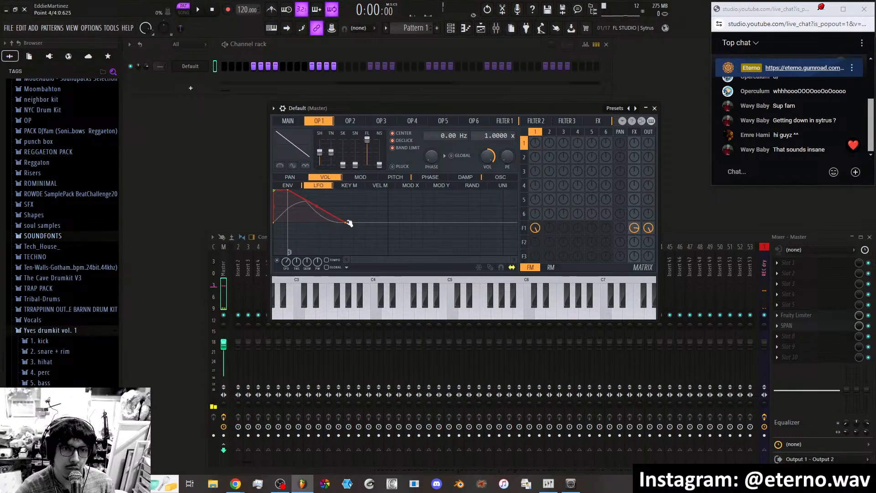
drag(349, 223, 407, 190)
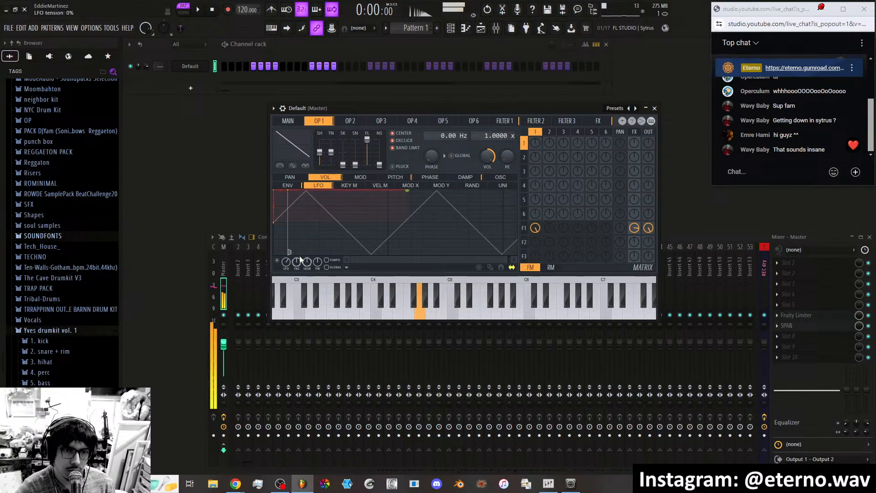
drag(287, 261, 287, 227)
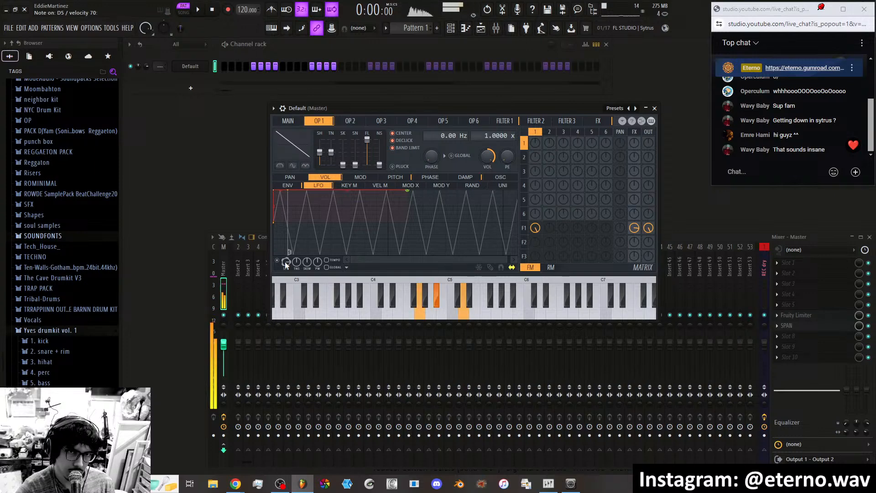
drag(285, 262, 285, 244)
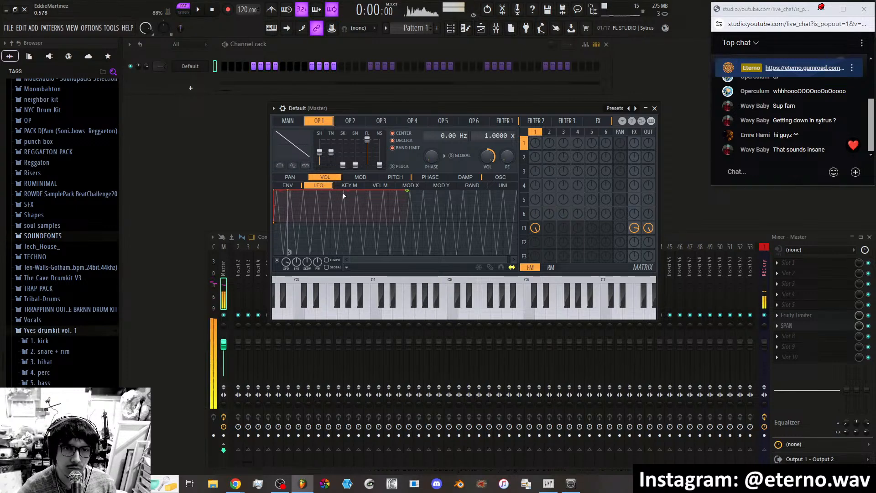
Delete the LFO envelope's extra point, shape a shallower depth with a short fade-in, and rework the oscillation into slower, narrow pulses.
drag(280, 190, 271, 209)
right_click(286, 191)
click(298, 202)
drag(407, 189, 410, 215)
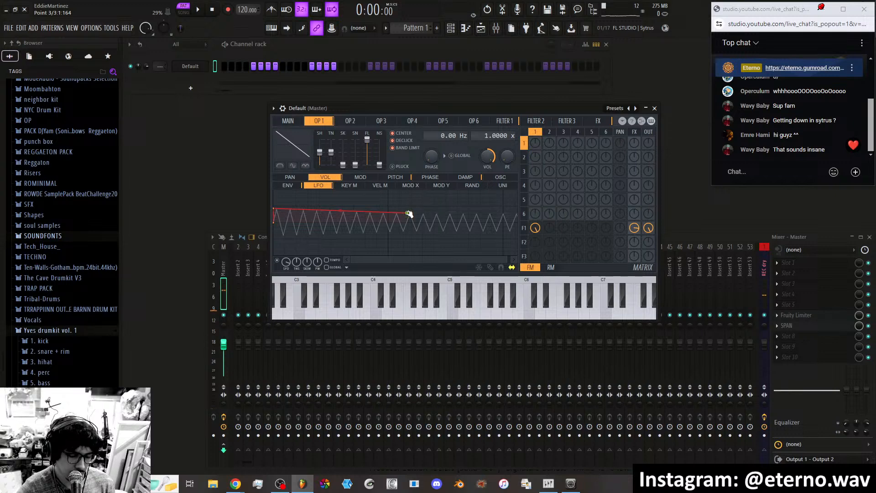
drag(273, 209, 301, 208)
drag(434, 214, 440, 213)
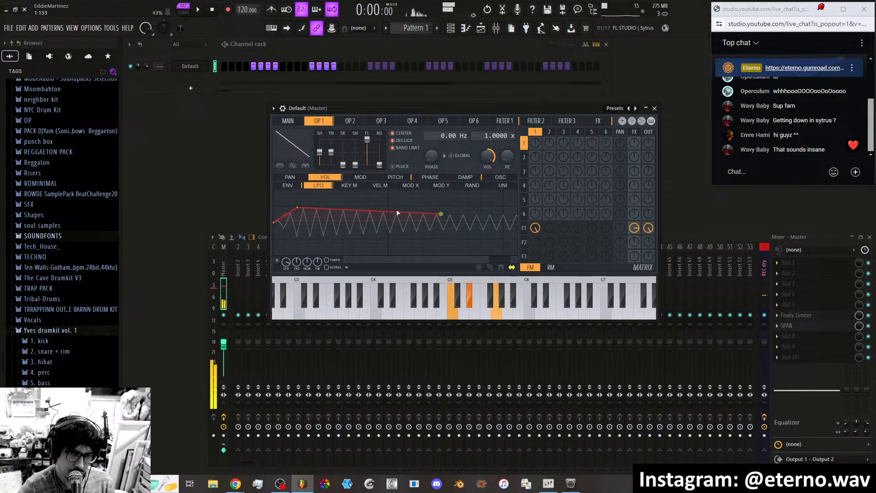
drag(286, 261, 317, 259)
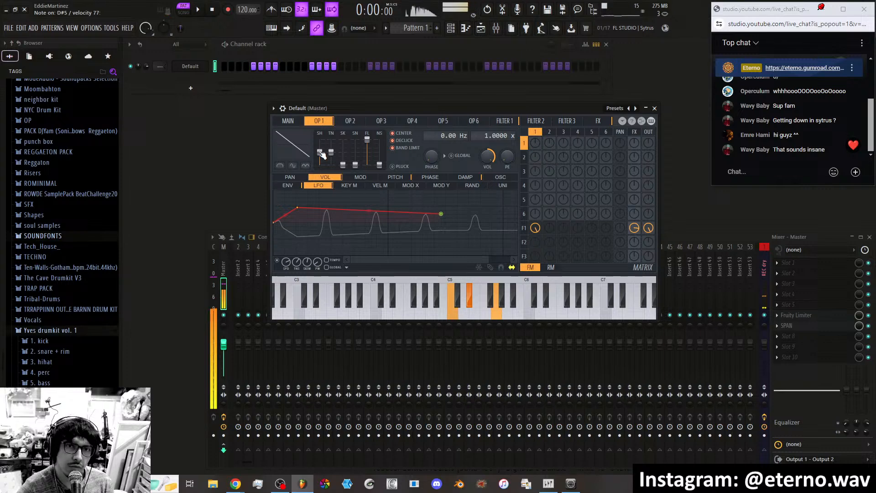
Audition operator 1 with a sine waveform, and reset the shape to the saw.
mouse_move(320, 153)
mouse_down()
mouse_move(320, 139)
mouse_move(319, 165)
mouse_up()
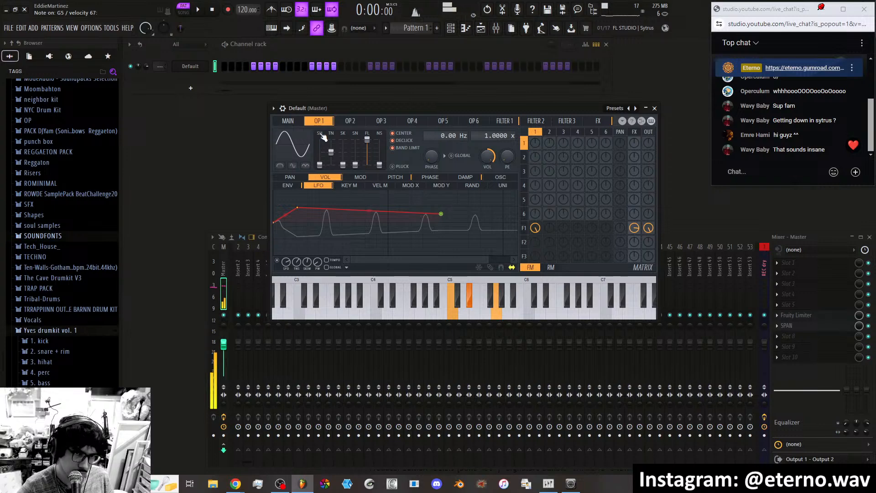
right_click(321, 163)
click(326, 163)
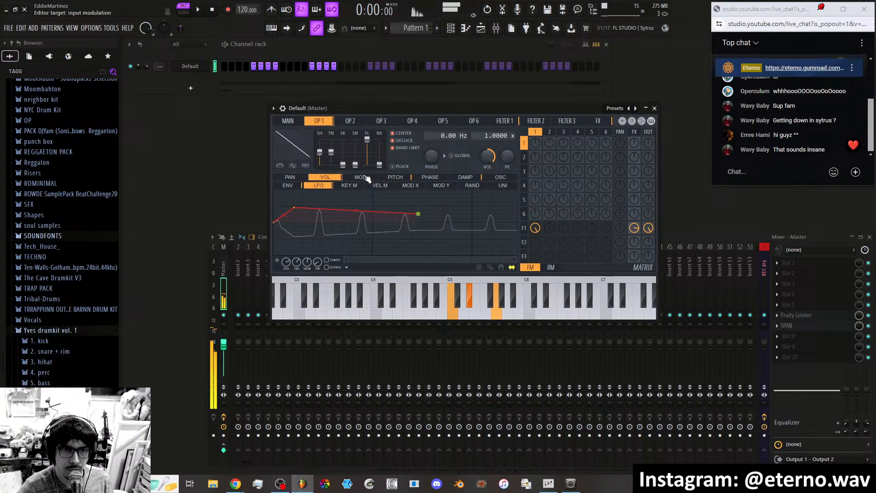
Lengthen the fade-in and decay of operator 1's volume LFO envelope, sync it to tempo, and raise the LFO speed slightly.
drag(419, 214, 470, 218)
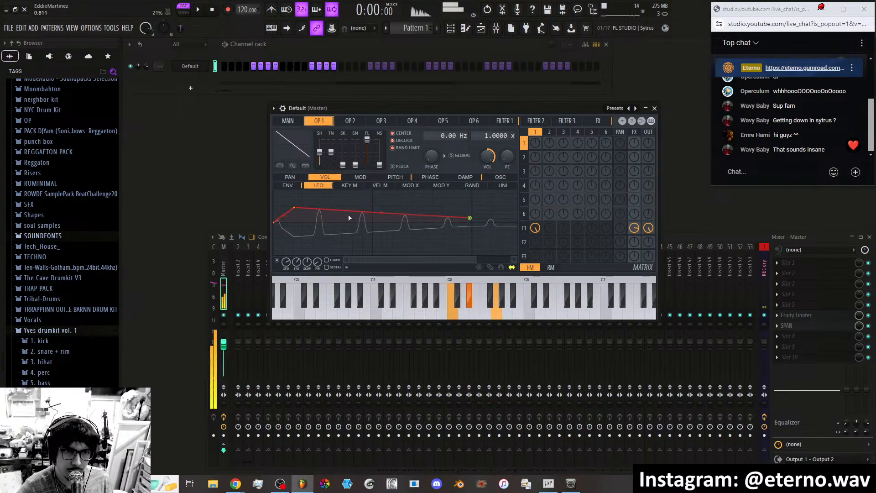
drag(298, 209, 393, 208)
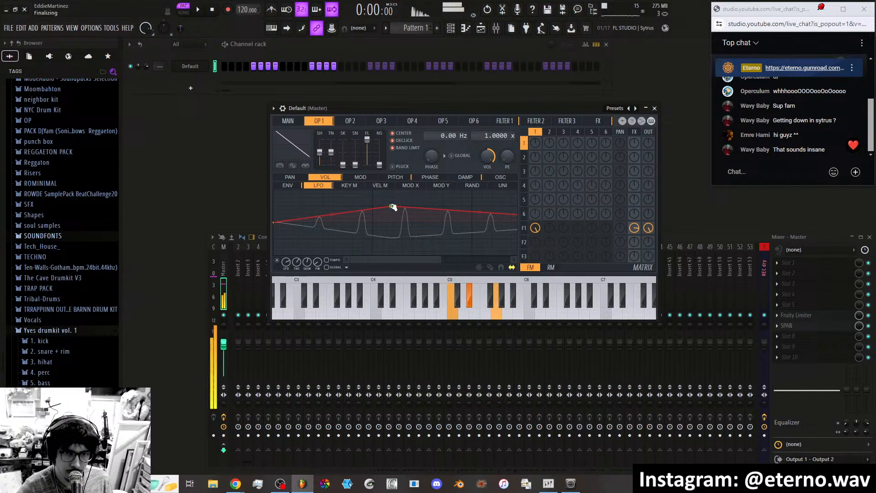
click(327, 260)
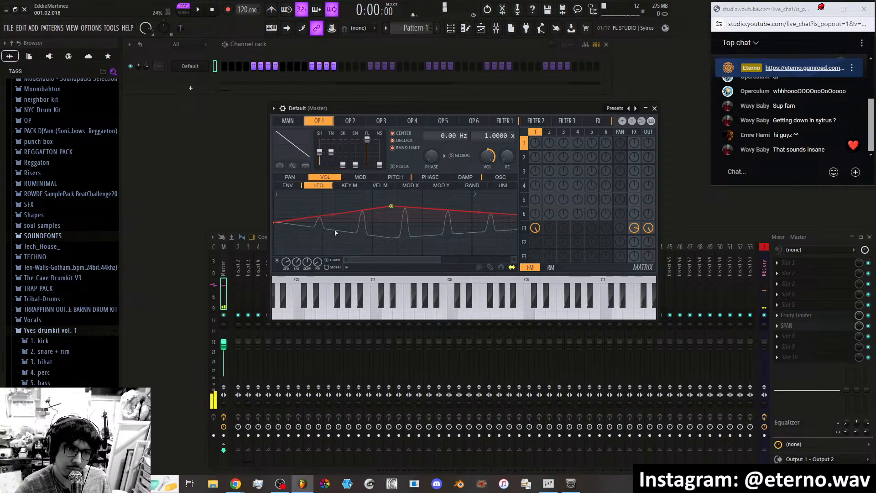
drag(391, 207, 392, 207)
drag(287, 262, 286, 261)
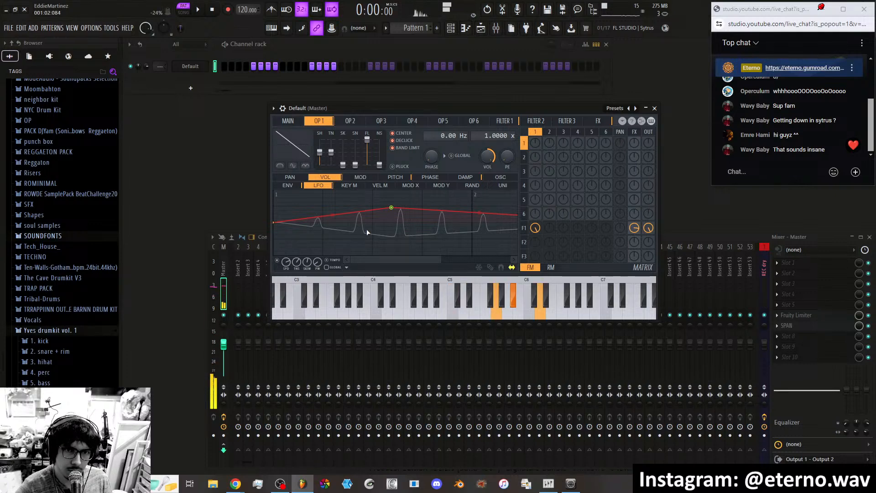
Move the peak of operator 1's volume LFO envelope much earlier, raise its depth slightly, and keep a gentle decay at the end.
drag(388, 210, 381, 256)
right_click(379, 254)
click(396, 269)
drag(456, 259, 507, 259)
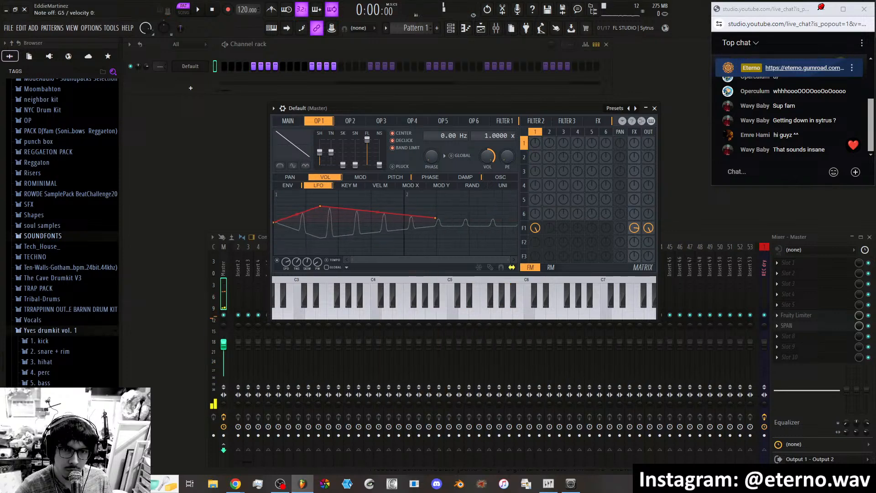
drag(441, 217, 456, 213)
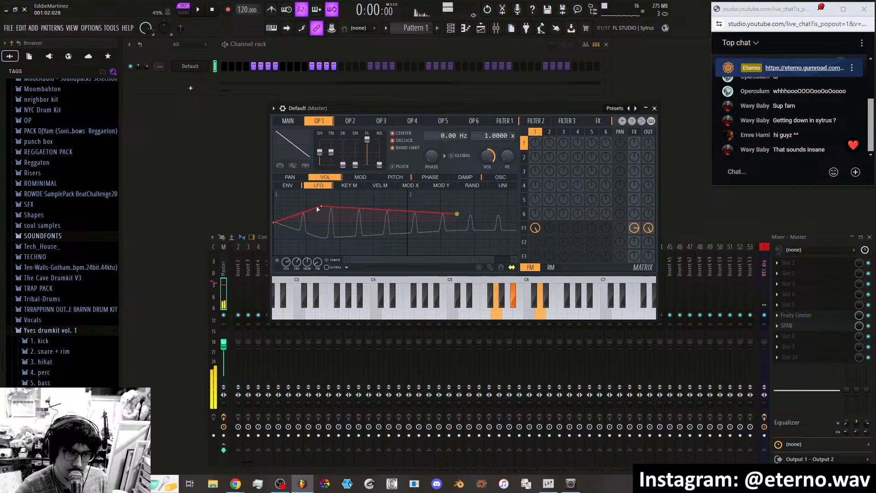
drag(322, 207, 297, 210)
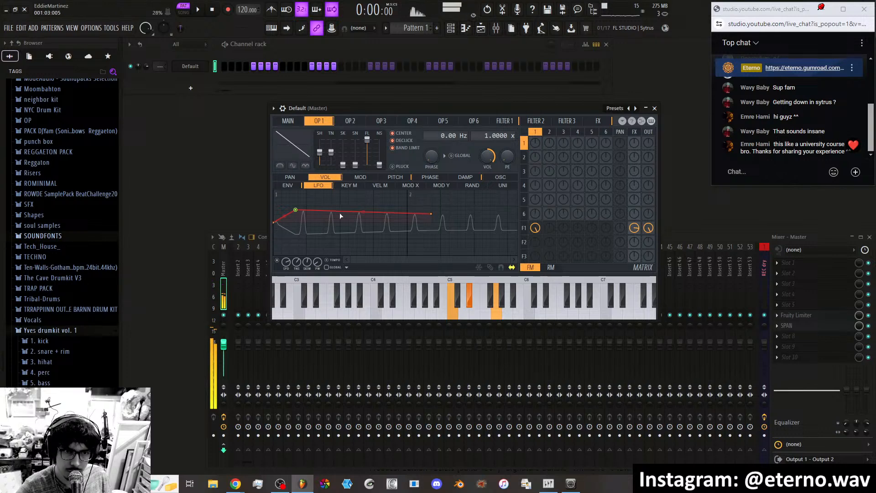
drag(297, 209, 294, 203)
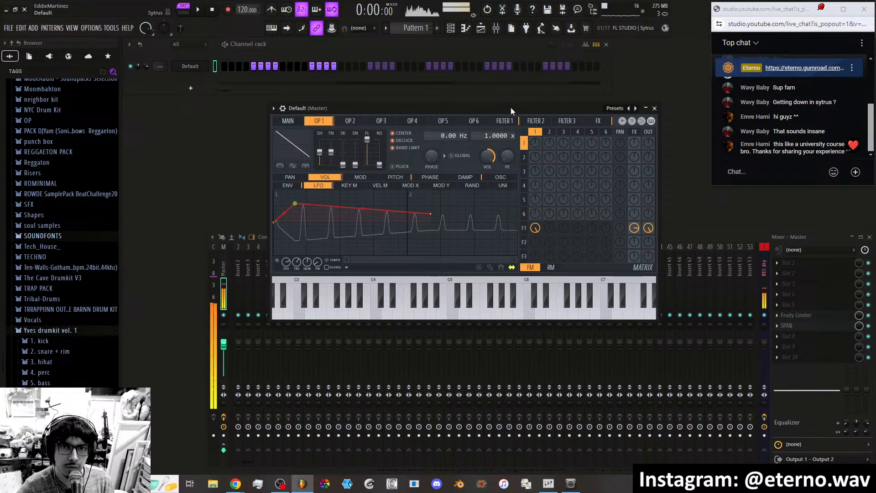
Turn on filter 1's volume LFO, set it to full depth from the start, and settle on a fairly fast speed.
click(508, 123)
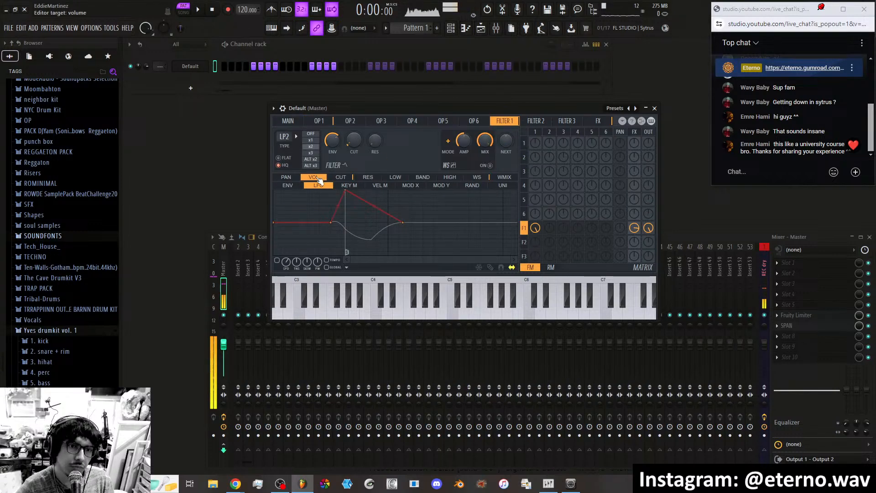
click(287, 185)
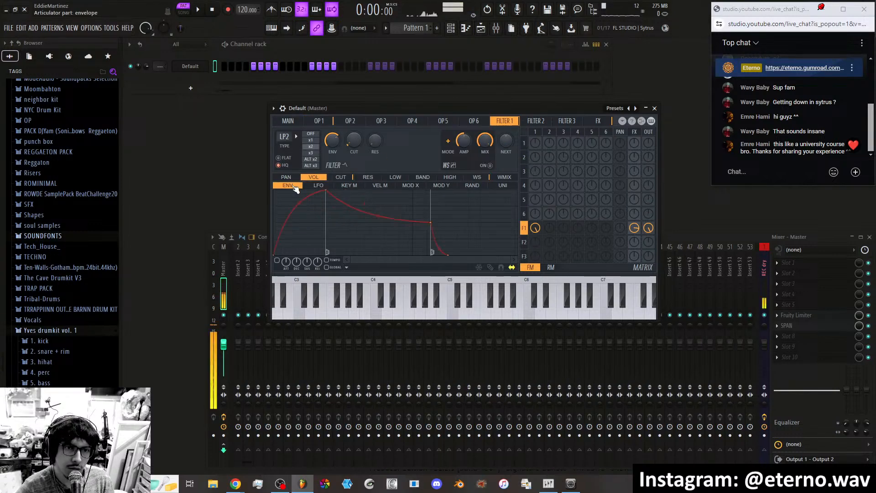
click(317, 185)
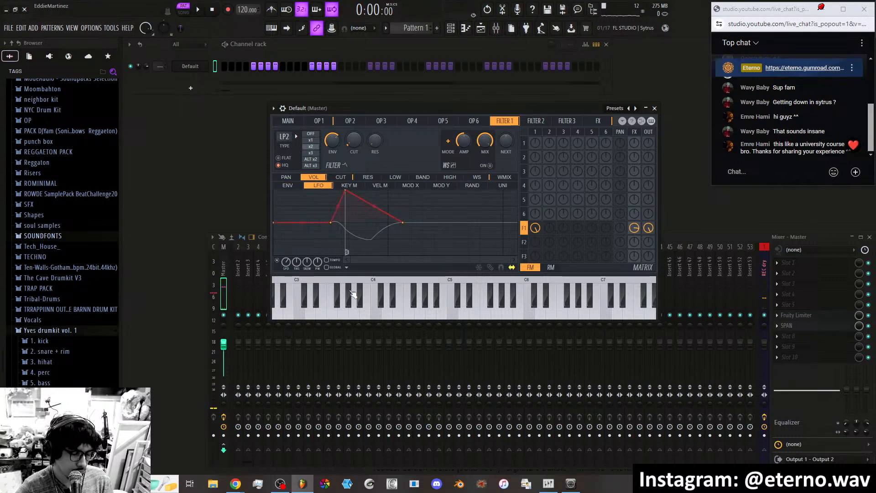
drag(332, 223, 291, 196)
drag(346, 223, 364, 190)
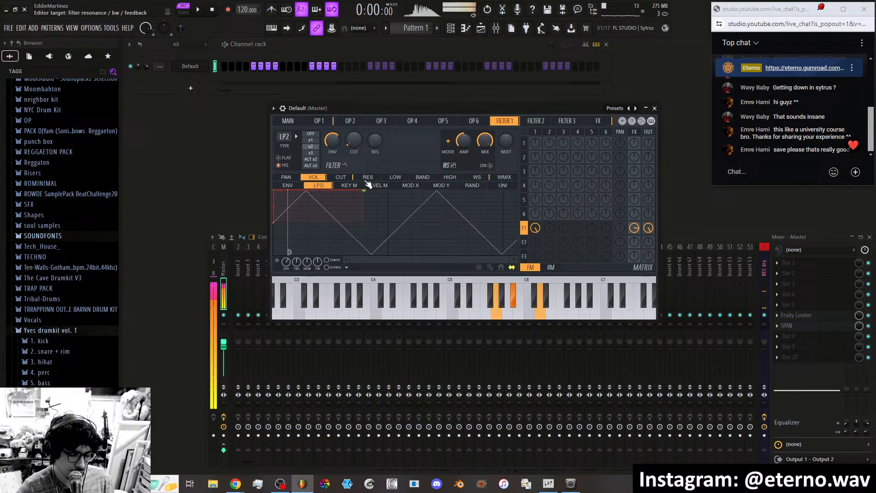
drag(286, 261, 286, 217)
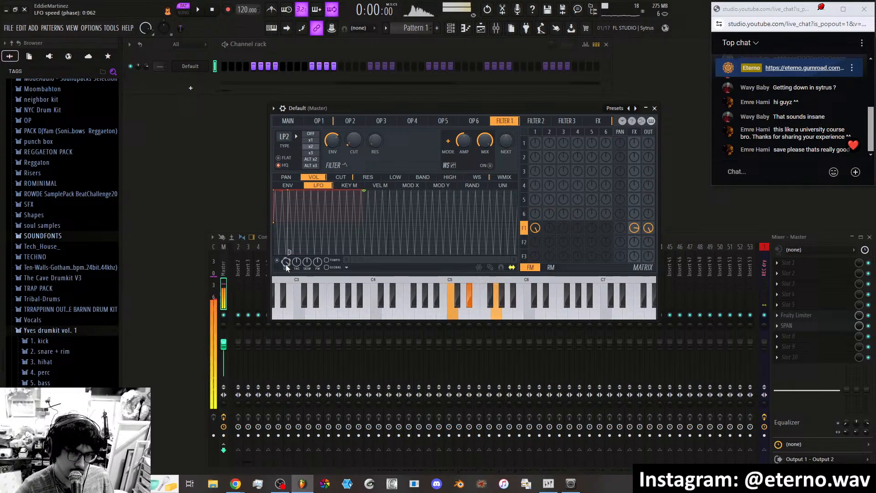
drag(287, 262, 288, 251)
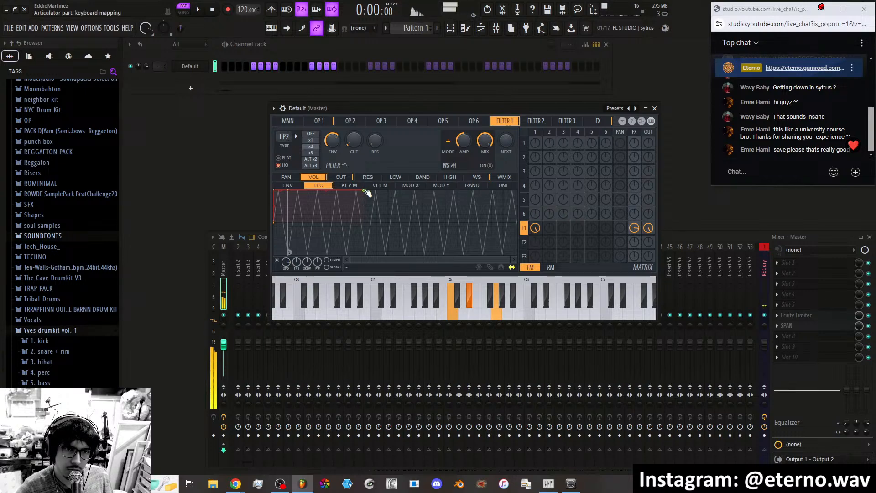
Reshape filter 1's volume LFO envelope with a gradual fade-in and decay, deleting its extra point, and adjust filter 1's FX send slightly.
drag(366, 192, 415, 219)
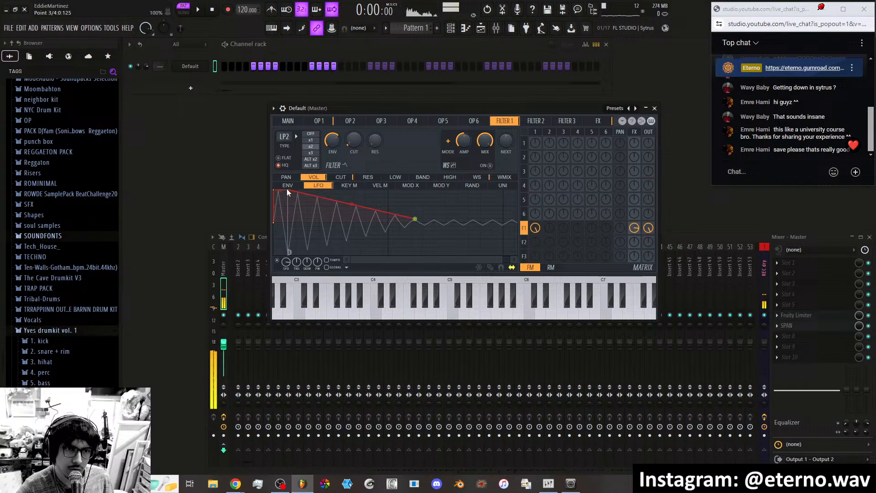
right_click(288, 191)
click(304, 202)
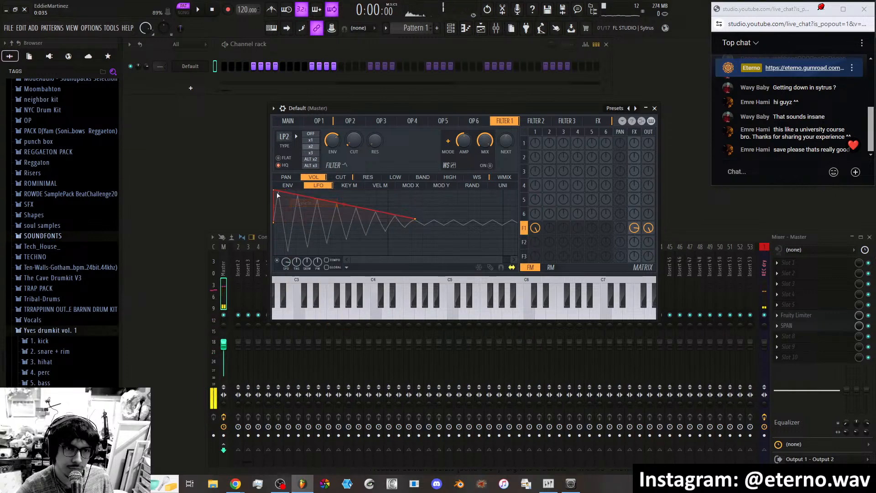
drag(279, 190, 342, 208)
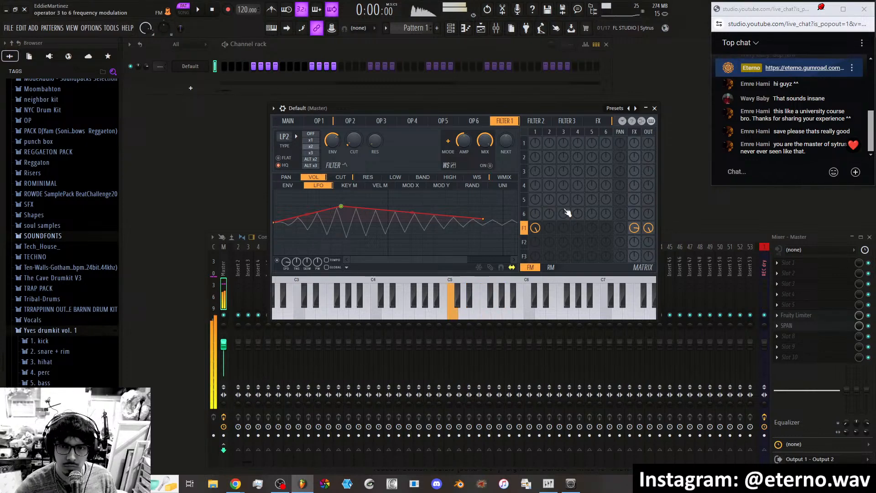
drag(634, 228, 636, 232)
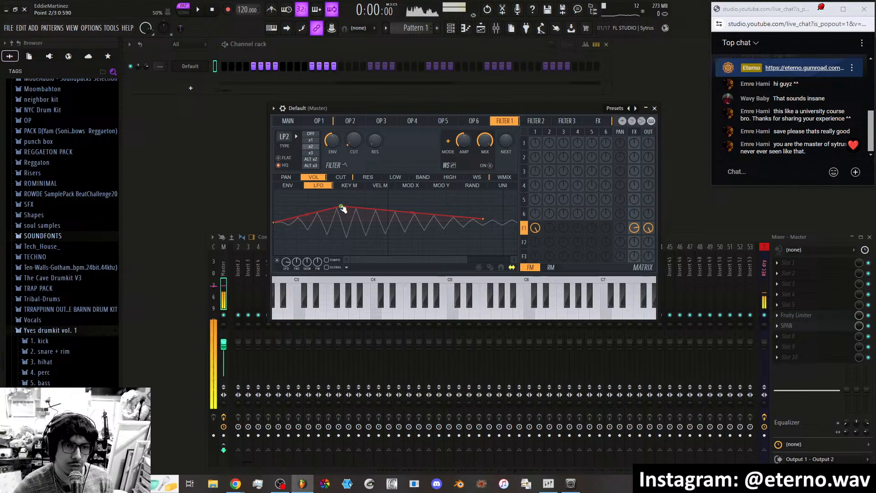
Return filter 1's volume LFO to full depth, compare slow and very fast speeds, and raise the filter's envelope amount slightly.
drag(343, 208, 270, 184)
mouse_move(286, 264)
mouse_down()
mouse_move(287, 279)
mouse_move(287, 267)
mouse_up()
drag(415, 220, 419, 166)
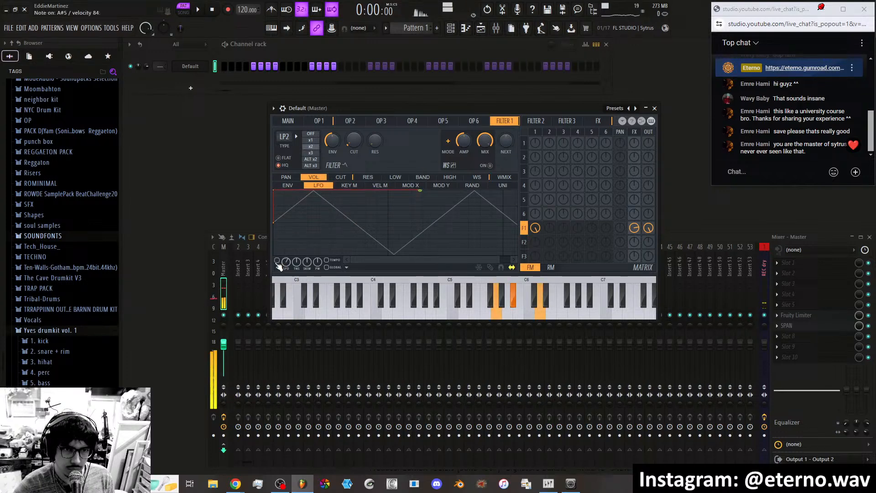
mouse_move(334, 141)
mouse_down()
mouse_move(334, 131)
mouse_move(338, 138)
mouse_up()
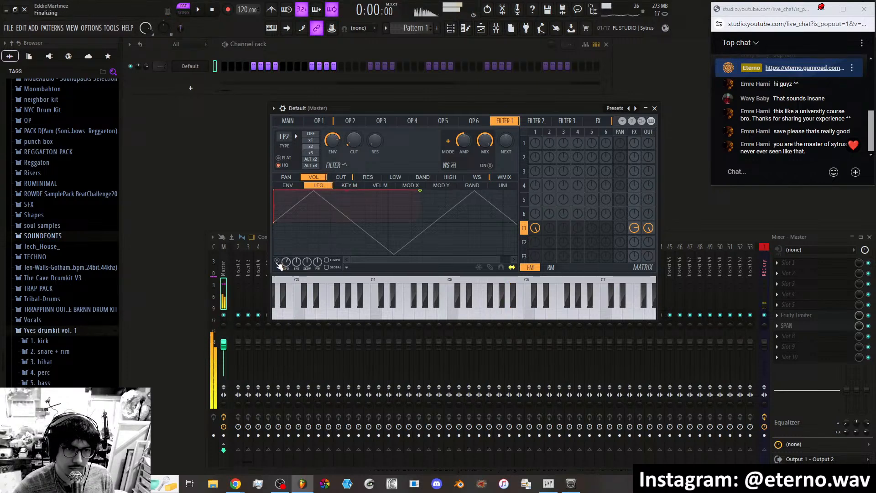
drag(290, 264, 288, 264)
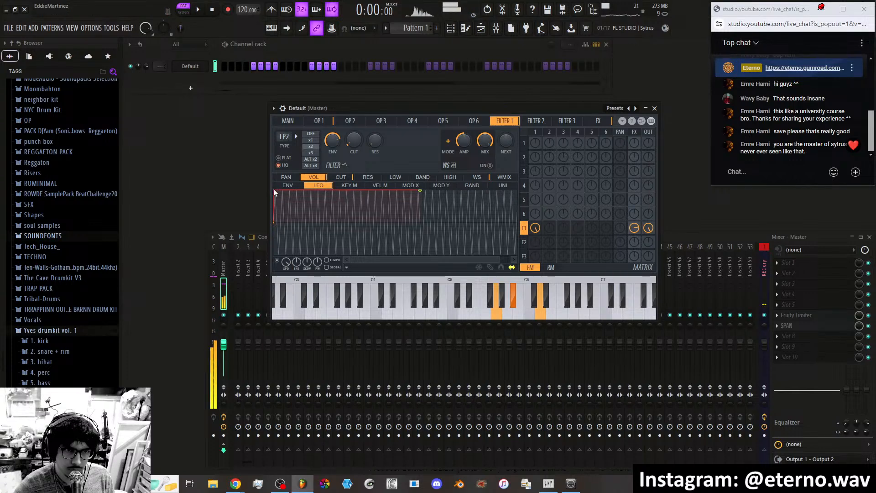
Reduce the depth of filter 1's volume LFO with a decaying tail, slow its speed, and move the peak later and higher.
drag(274, 190, 285, 208)
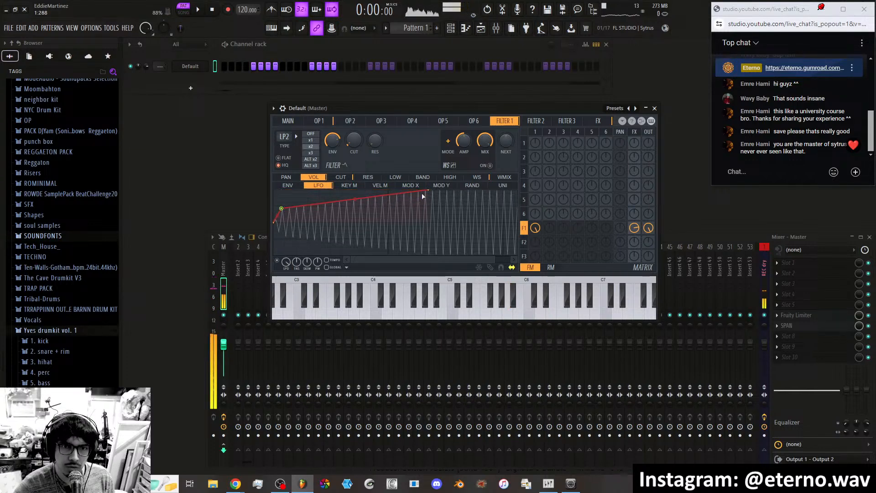
drag(429, 191, 428, 215)
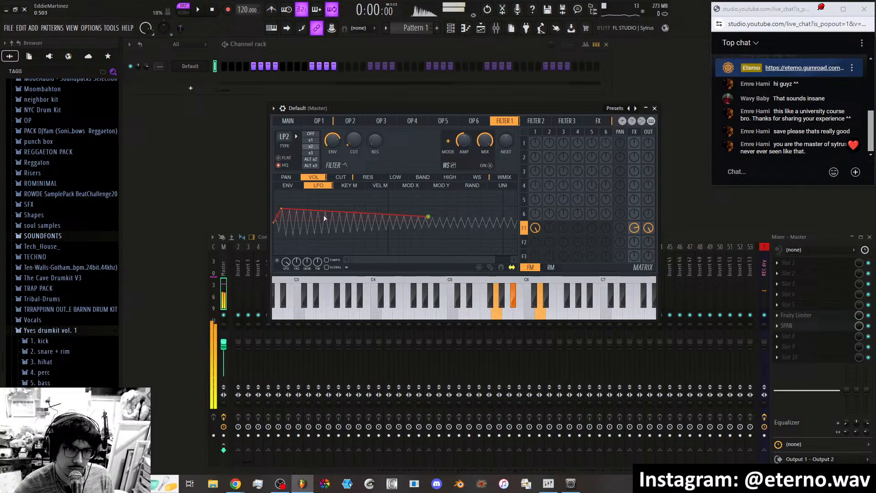
drag(288, 262, 312, 198)
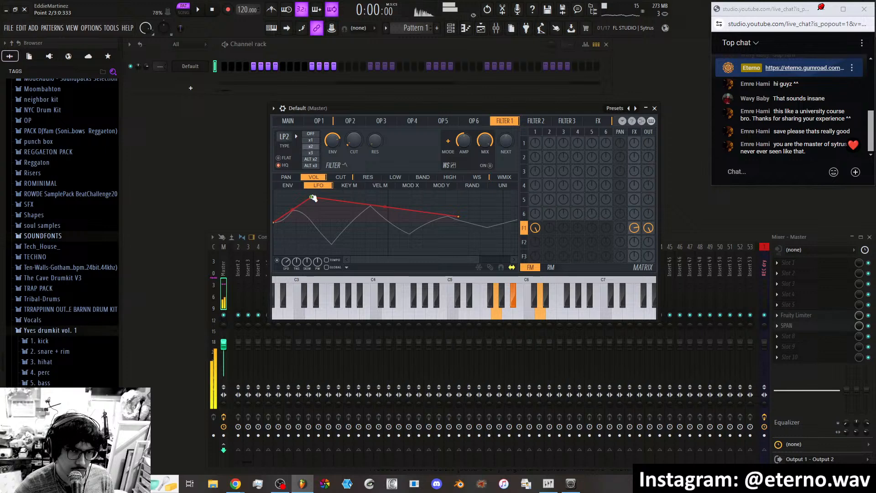
Move the peak of filter 1's volume LFO envelope near the start, lengthen its decay and slow the LFO speed.
drag(313, 198, 277, 203)
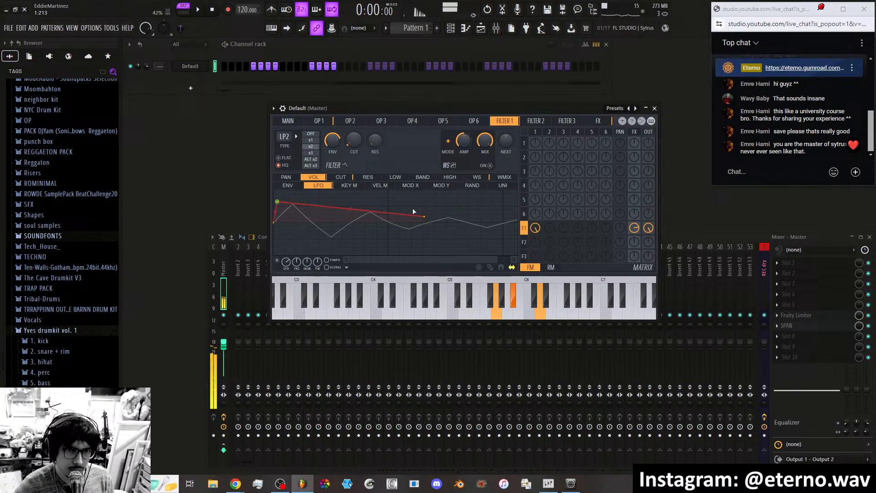
drag(425, 218, 505, 210)
drag(285, 262, 285, 251)
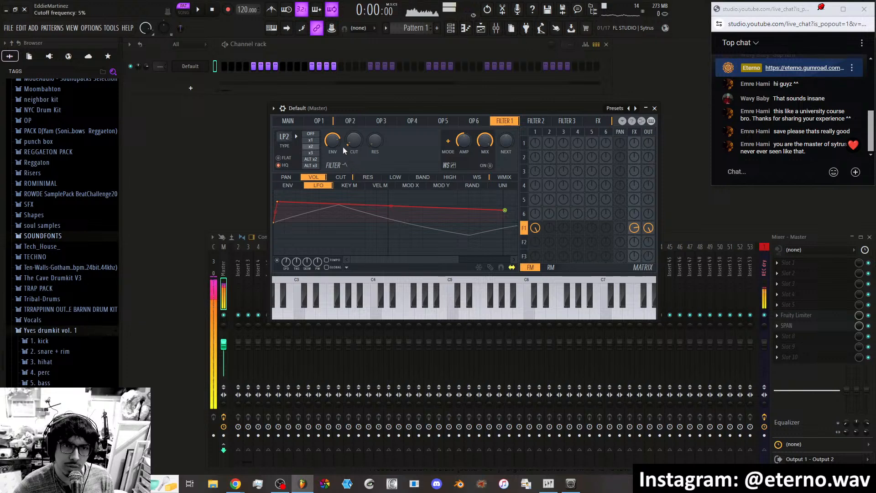
Turn on filter 1's cutoff LFO with a gentle fade-in and sustained moderate depth, using a faster speed and rounder wave tension.
click(340, 176)
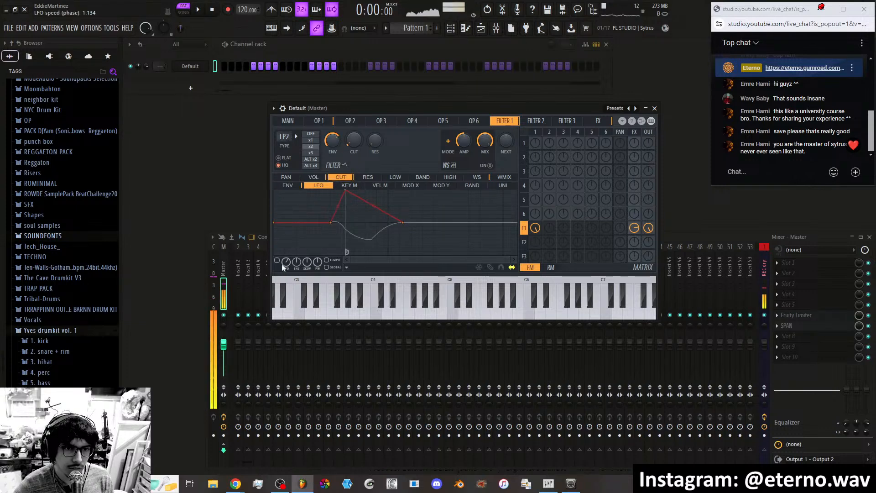
drag(330, 222, 386, 203)
drag(285, 208, 279, 195)
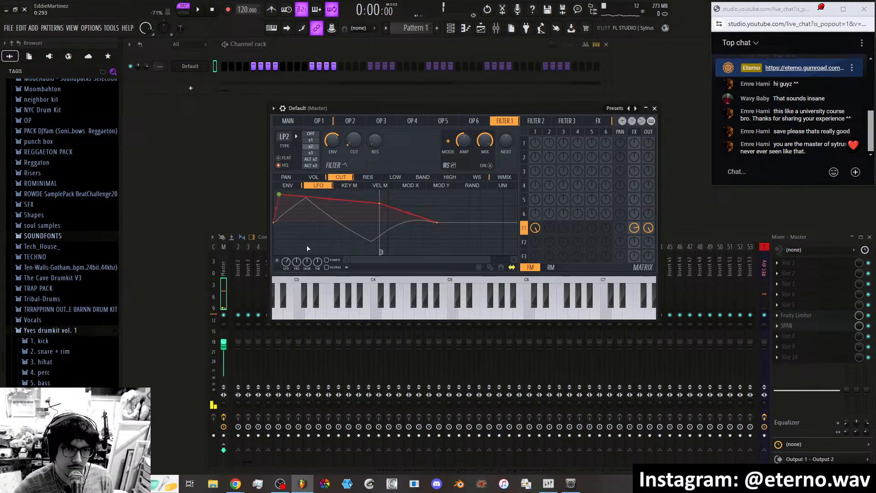
drag(286, 262, 297, 252)
drag(279, 195, 355, 211)
drag(455, 204, 482, 209)
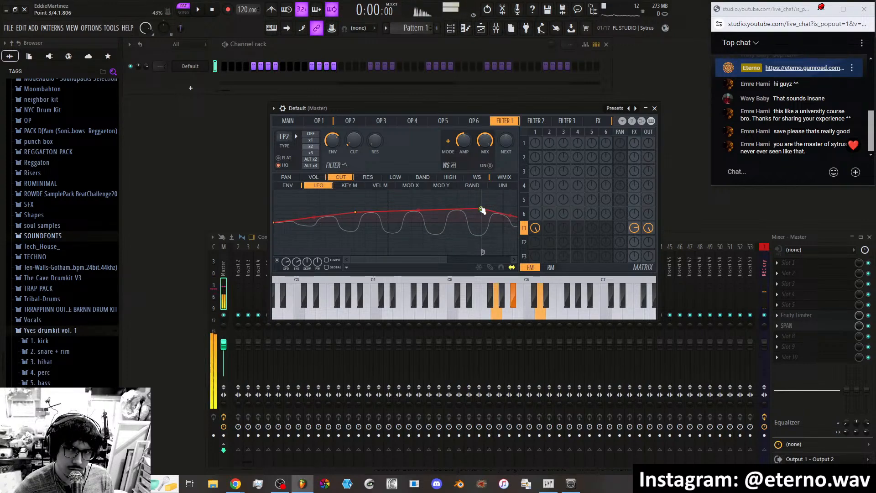
drag(356, 212, 318, 213)
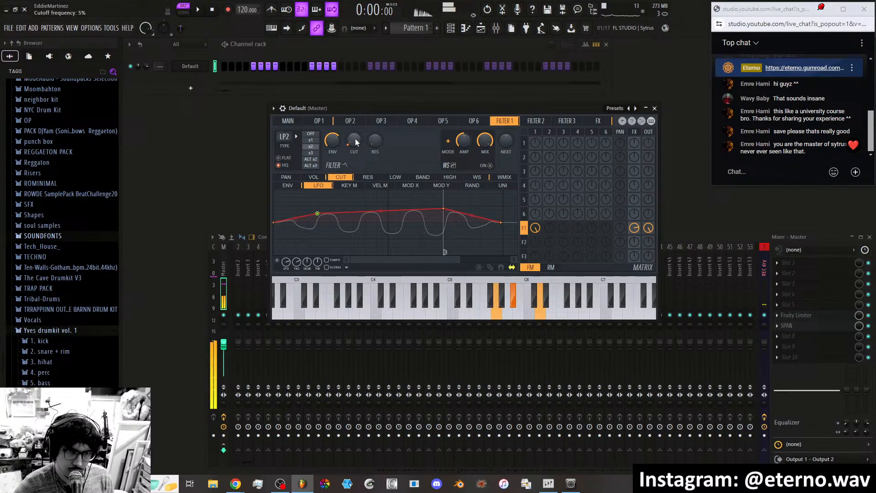
Pull the third point of the cutoff LFO envelope below centre, shorten it, and loop the envelope from first to last point.
drag(444, 209, 453, 234)
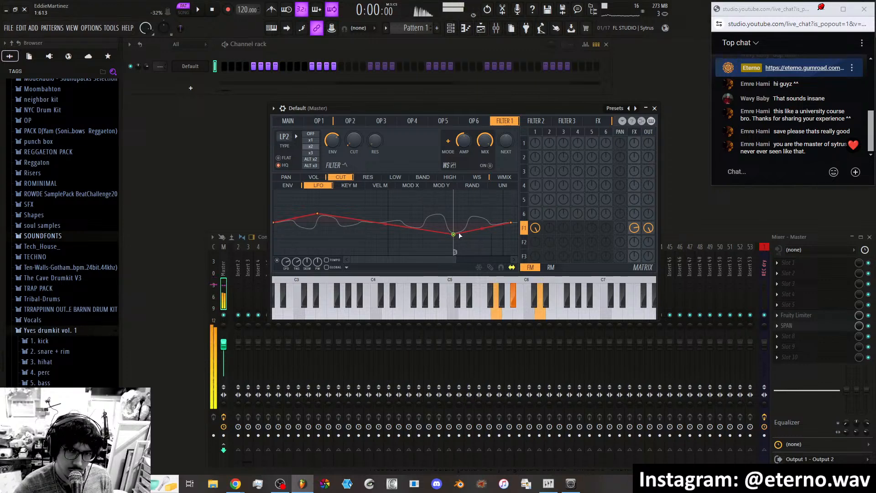
drag(455, 235, 376, 229)
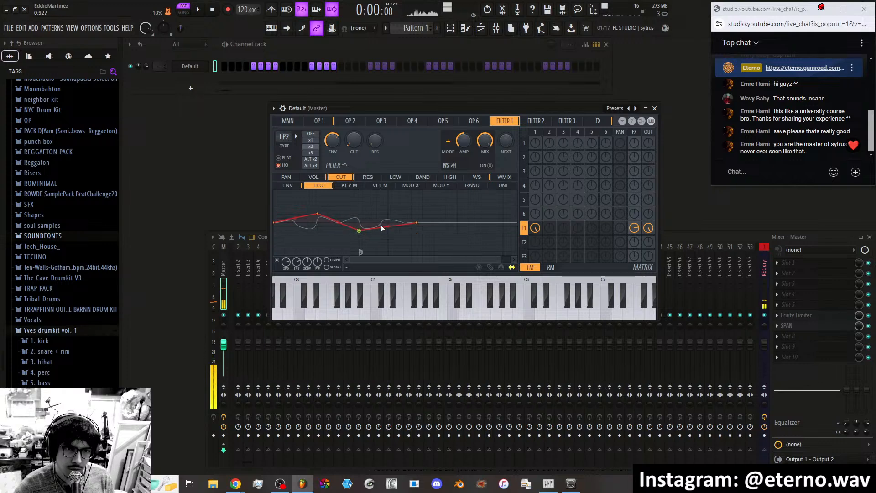
right_click(416, 222)
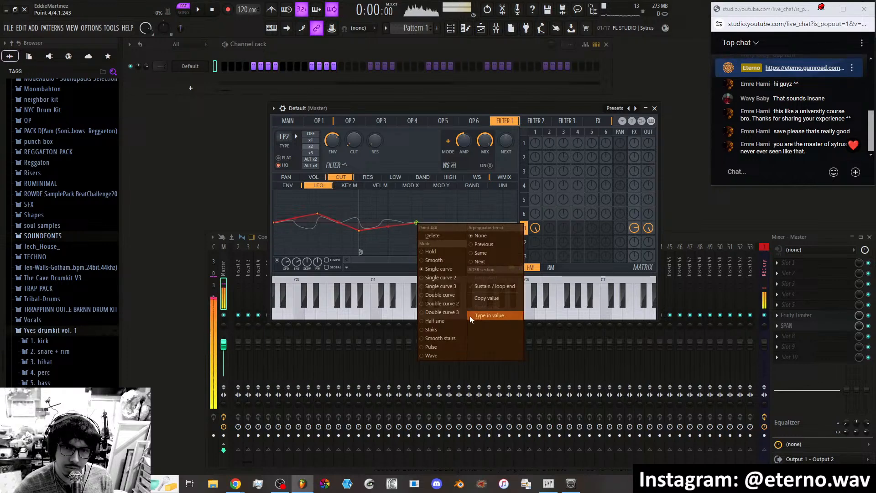
click(486, 286)
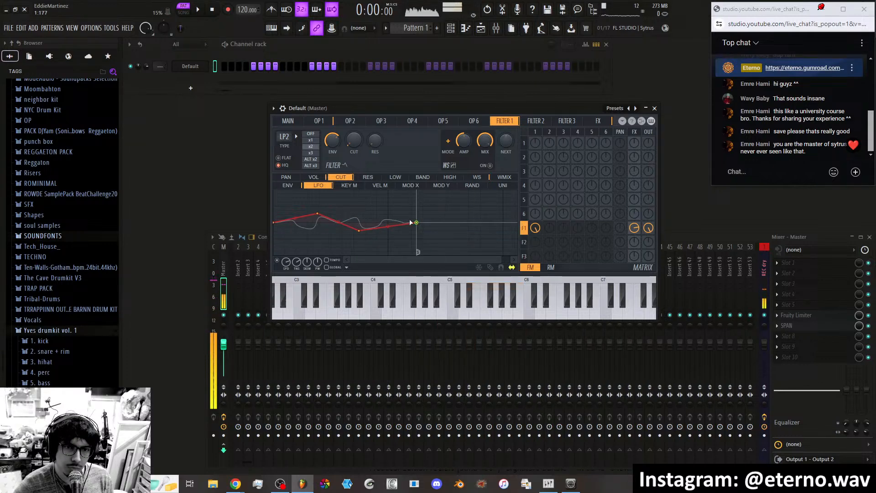
right_click(274, 222)
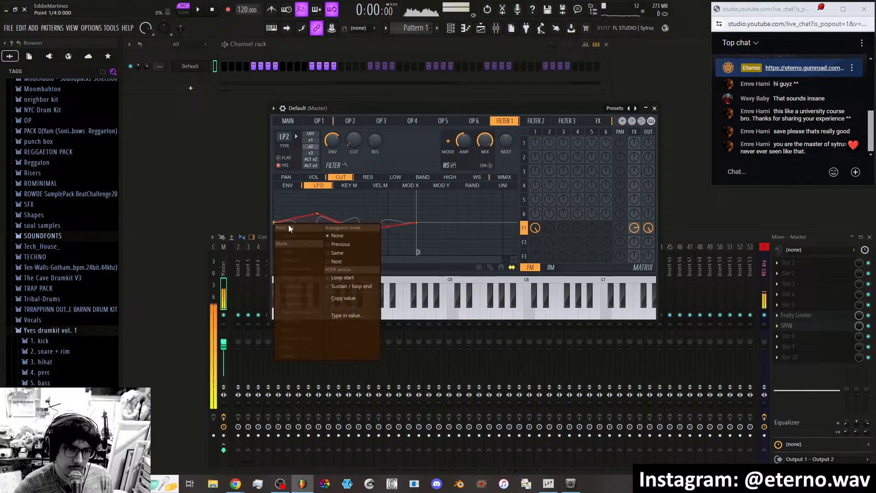
click(358, 277)
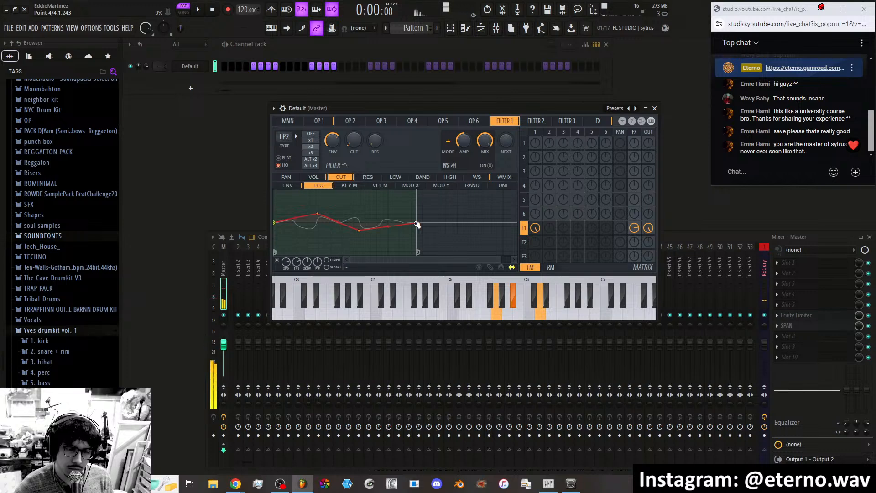
Raise the peak and deepen the dip of the looped cutoff LFO envelope, and speed up the LFO.
drag(317, 213, 317, 201)
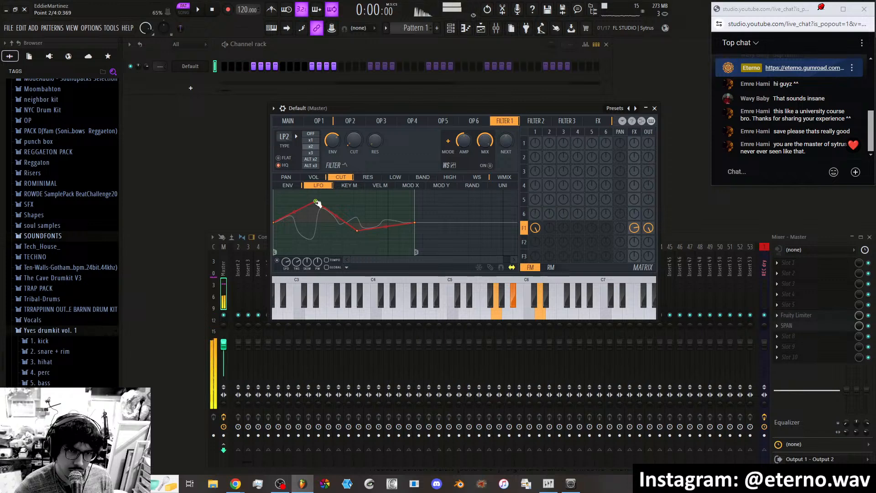
drag(286, 261, 285, 264)
drag(359, 229, 373, 241)
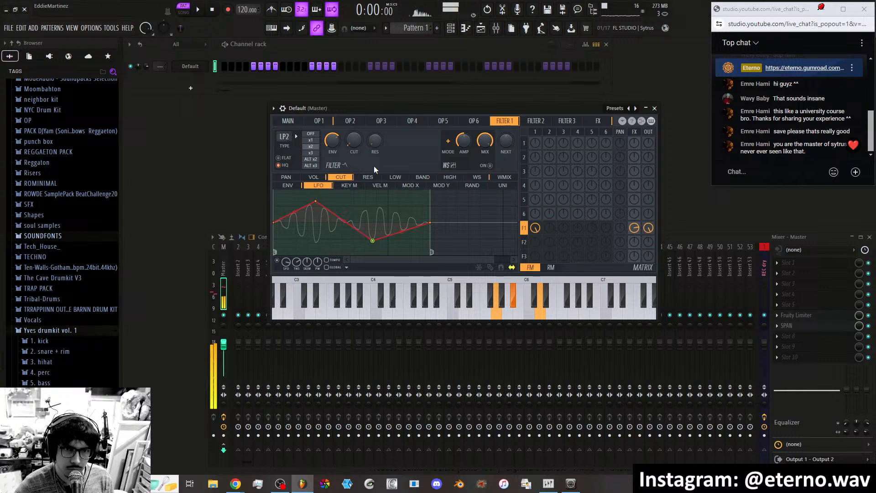
Audition filter 1's cutoff modulation amount at 46% and 57%, and lower the cutoff LFO's tension and speed.
drag(360, 144, 332, 132)
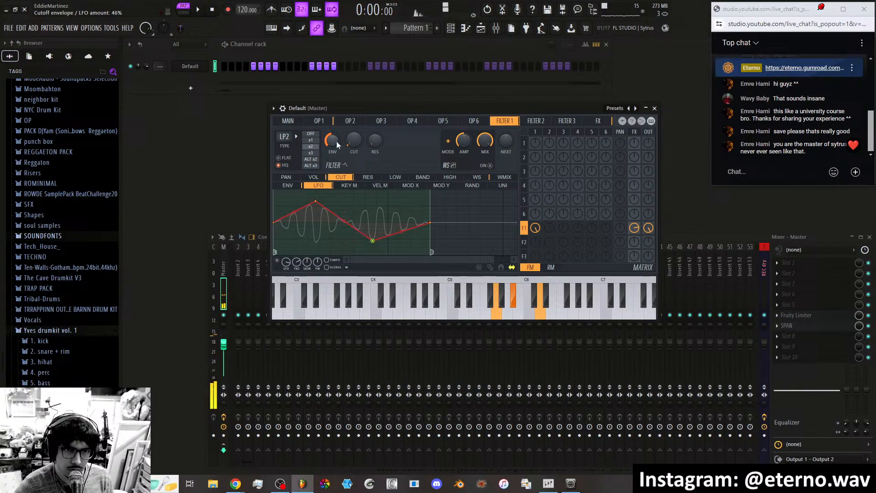
mouse_move(332, 142)
mouse_down()
mouse_move(332, 127)
mouse_move(332, 149)
mouse_up()
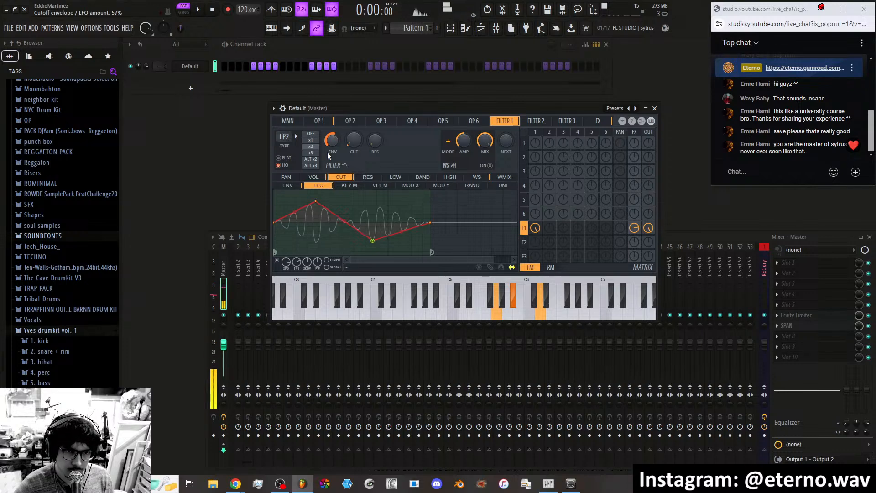
drag(296, 261, 296, 270)
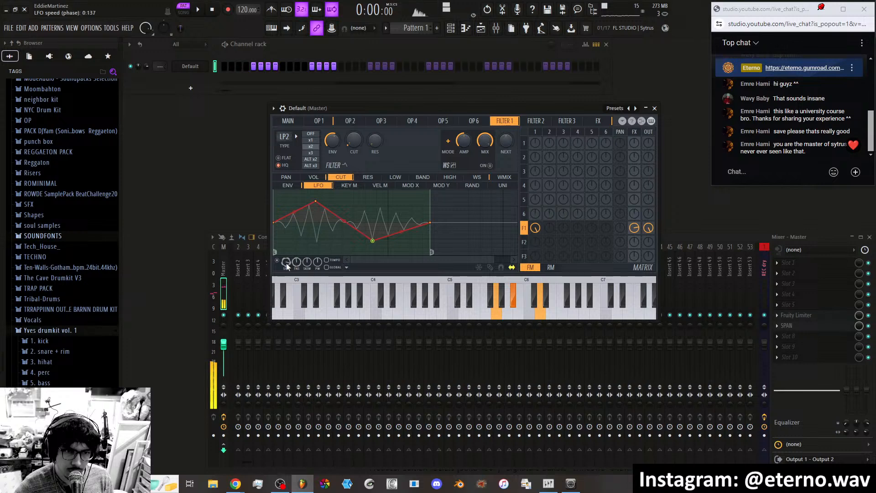
drag(286, 262, 286, 265)
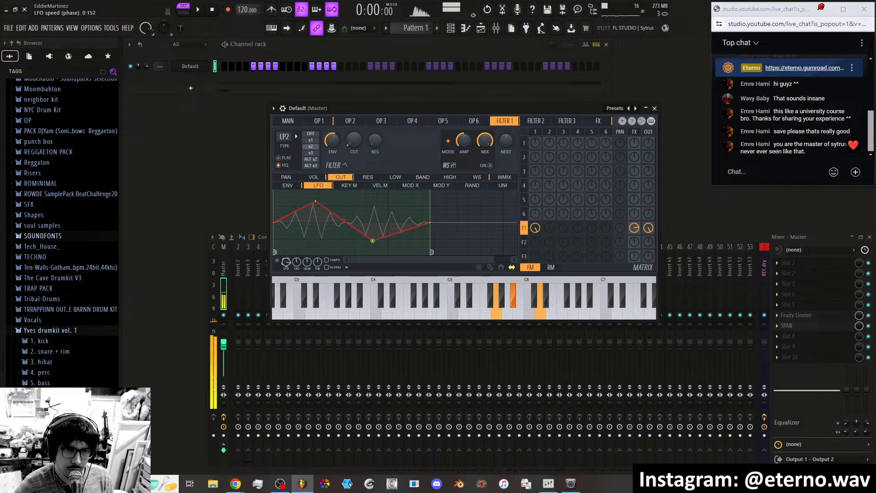
Slow the cutoff LFO and reshape its looped envelope with an earlier, lower peak and a later dip.
drag(315, 201, 285, 203)
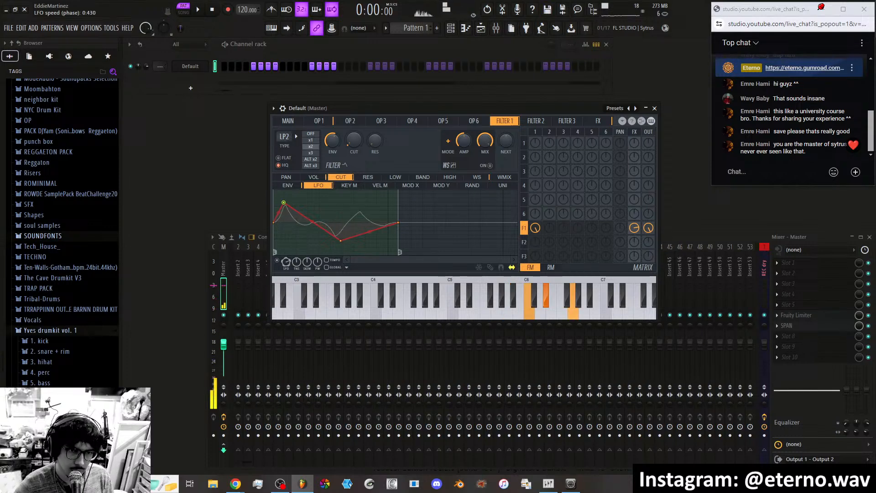
drag(343, 242, 370, 240)
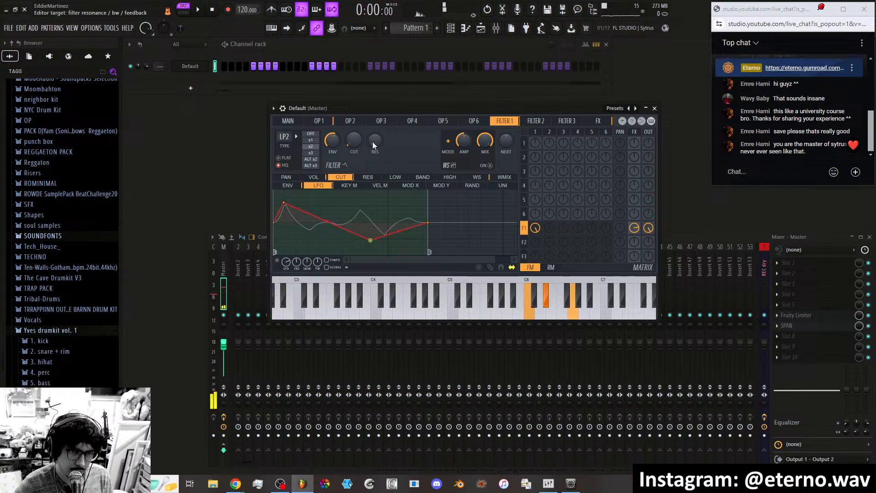
drag(284, 203, 297, 217)
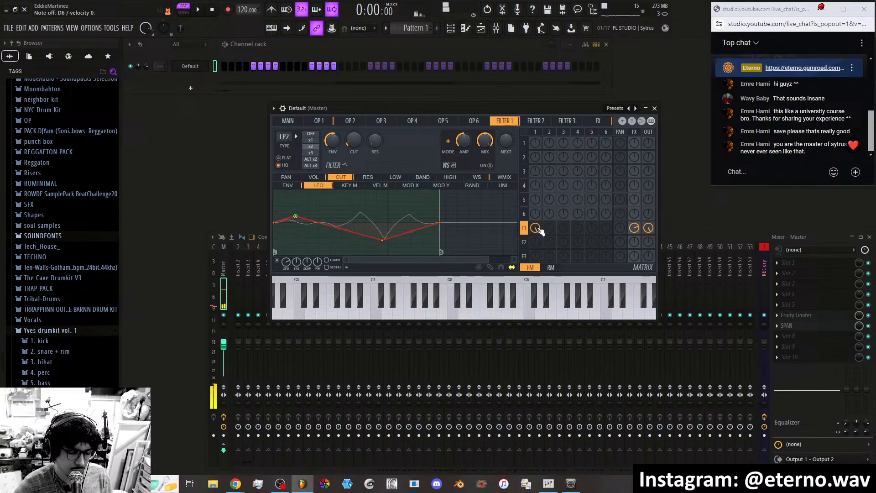
Compare operator 1's saw with its pre-filter lowered fully and restored to maximum, glancing at operators 2 and 3.
click(321, 121)
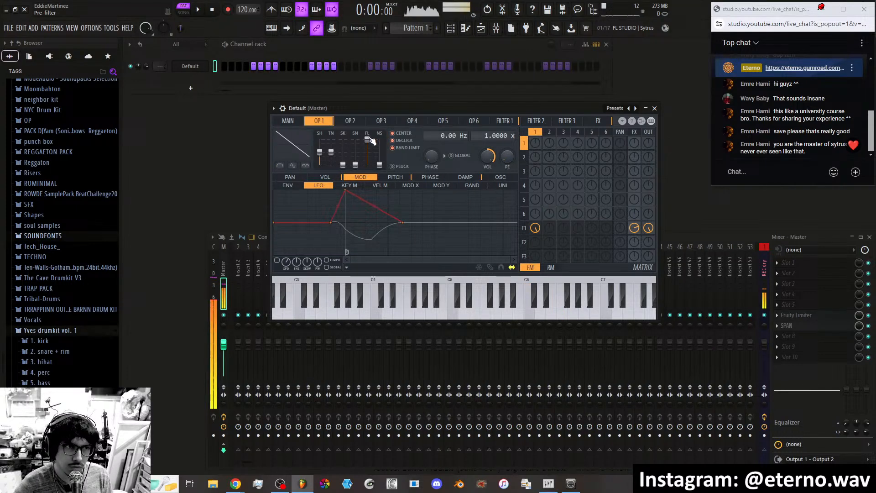
mouse_move(367, 139)
mouse_down()
mouse_move(368, 165)
mouse_move(368, 139)
mouse_up()
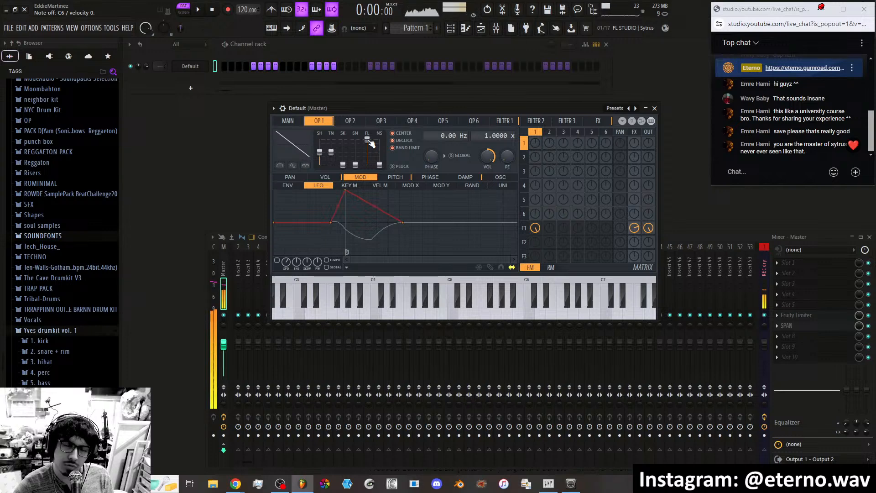
drag(369, 139, 368, 166)
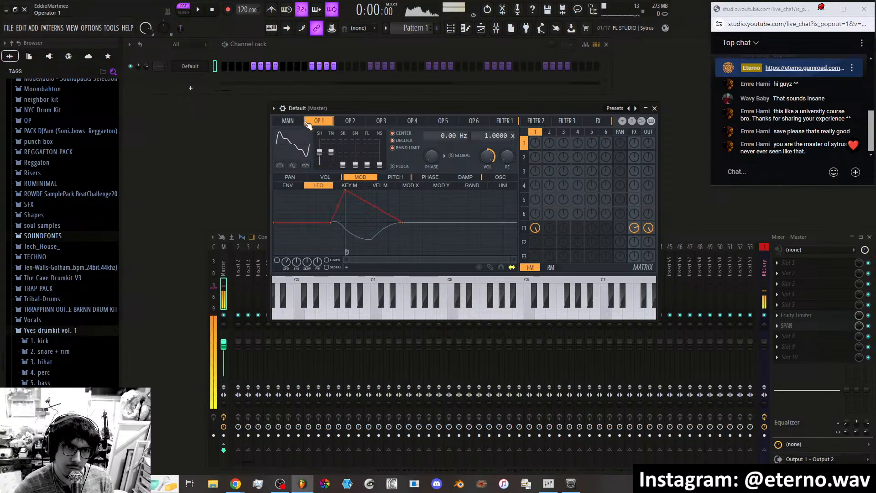
click(360, 122)
click(380, 122)
click(319, 121)
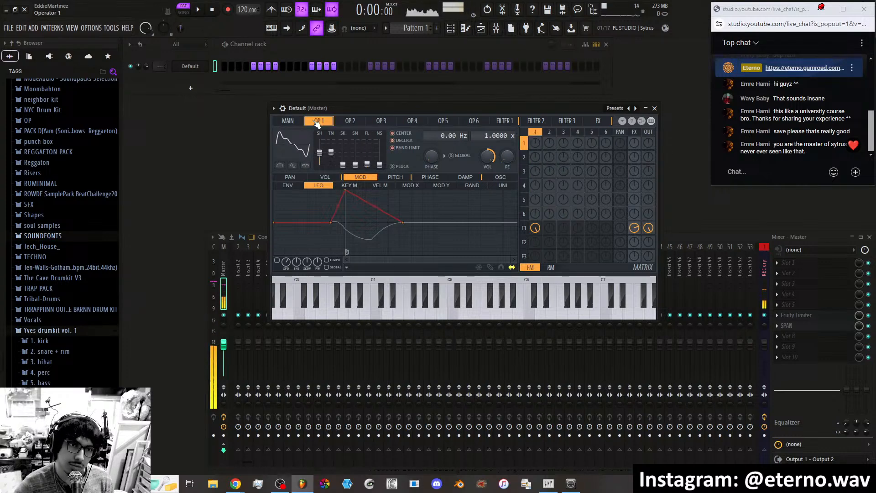
drag(367, 165, 367, 139)
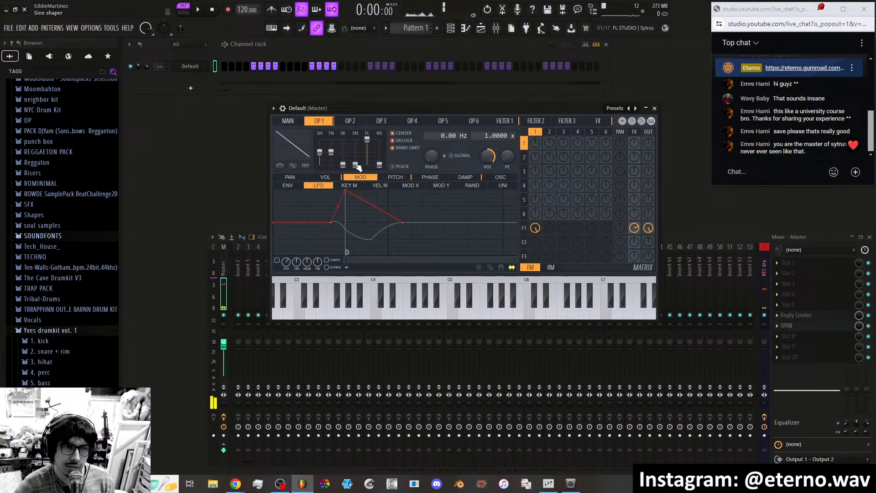
Try operator 1's sine shaper, tension and noise sliders, and return them to their starting positions.
mouse_move(356, 164)
mouse_down()
mouse_move(356, 144)
mouse_move(355, 165)
mouse_up()
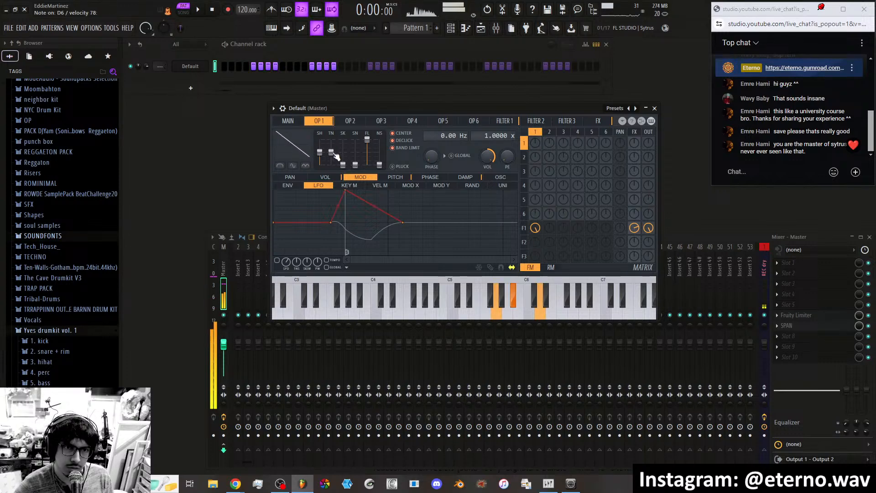
mouse_move(332, 157)
mouse_down()
mouse_move(332, 165)
mouse_move(334, 156)
mouse_up()
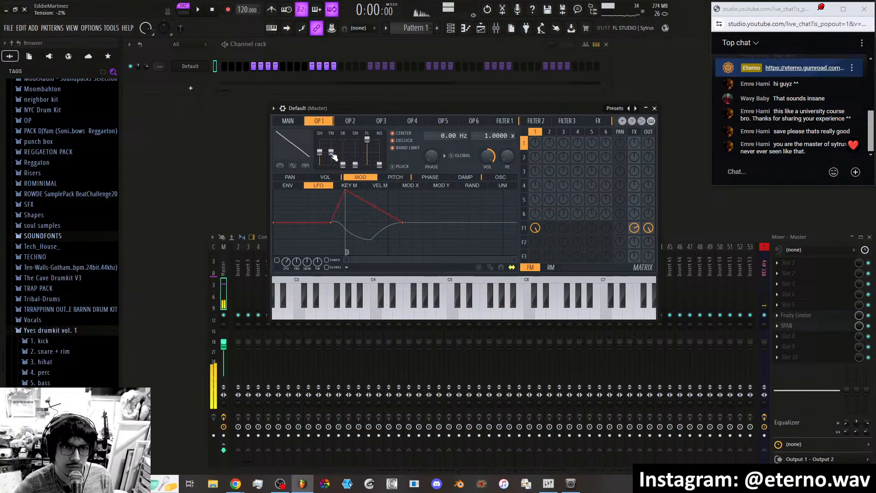
drag(380, 165, 379, 140)
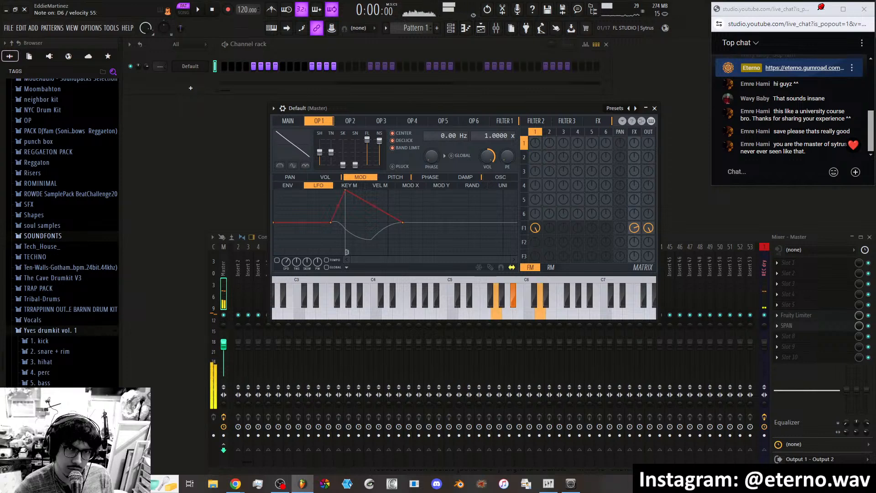
drag(367, 140, 379, 165)
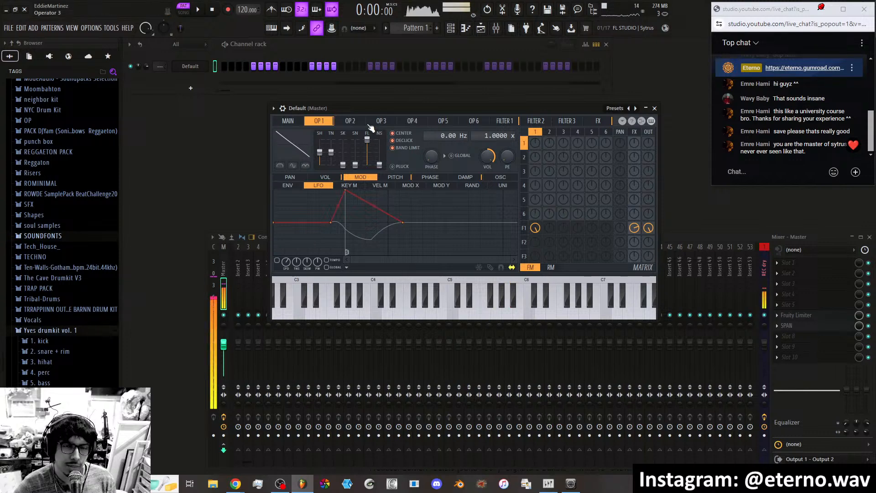
Send operator 2 fully to the output in the matrix and enable its band limit, declick and center options.
click(348, 122)
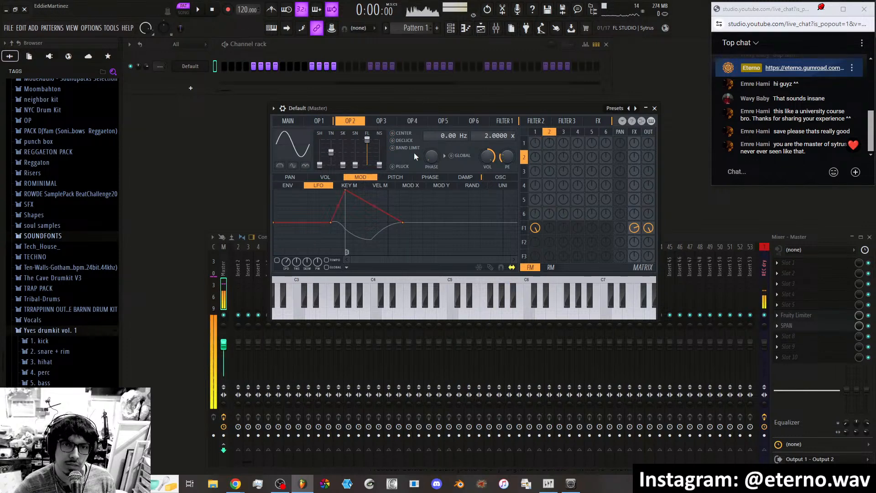
drag(648, 157, 648, 132)
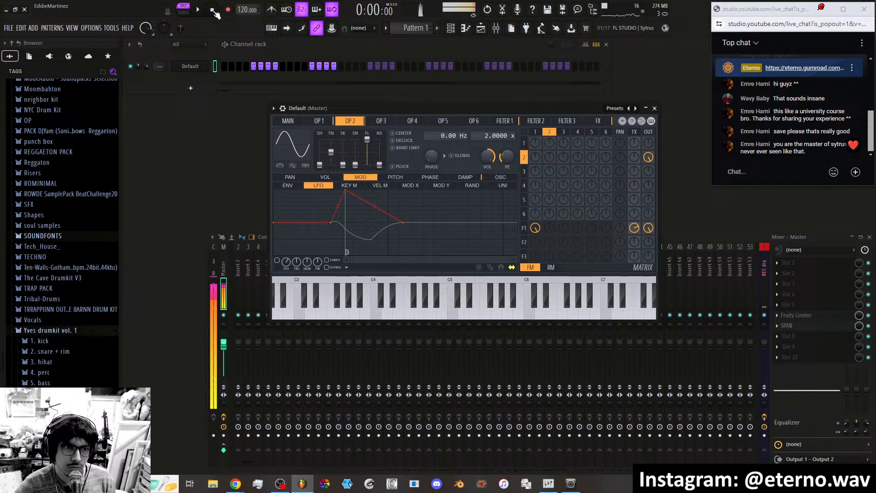
click(393, 148)
click(393, 140)
click(393, 133)
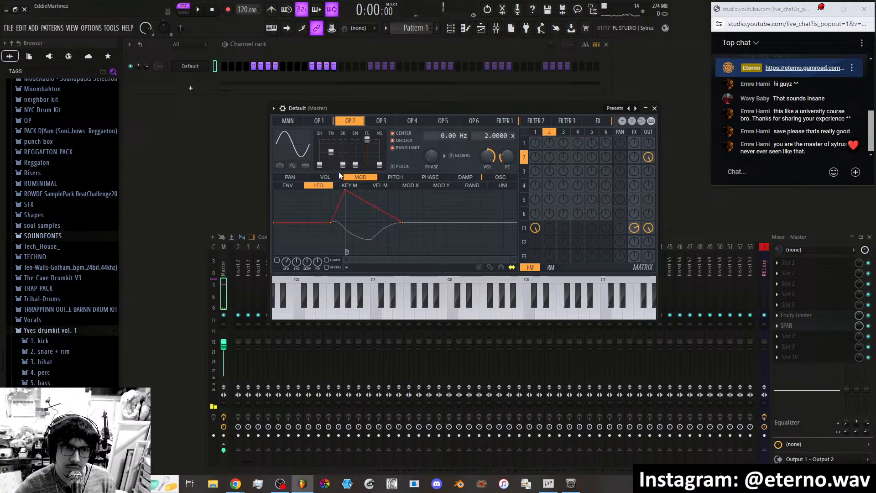
Look over operator 2's volume envelope and LFO, and disable its center, declick and band limit options.
click(325, 177)
click(288, 186)
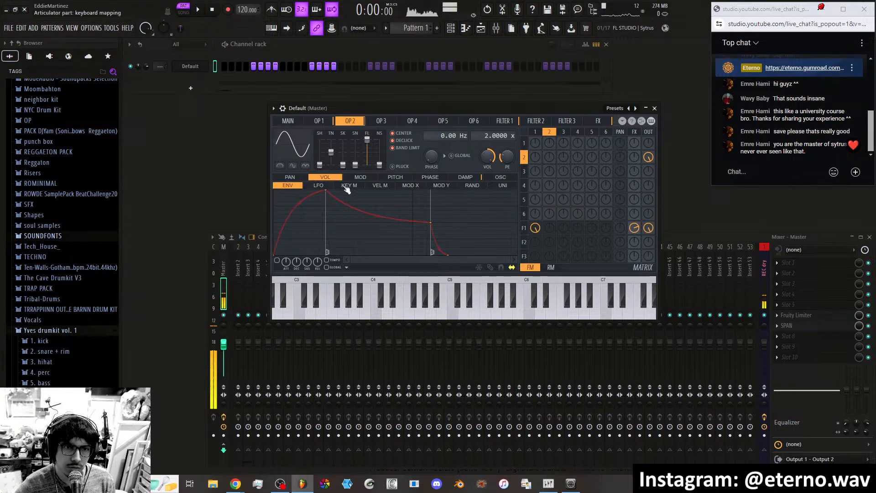
click(318, 185)
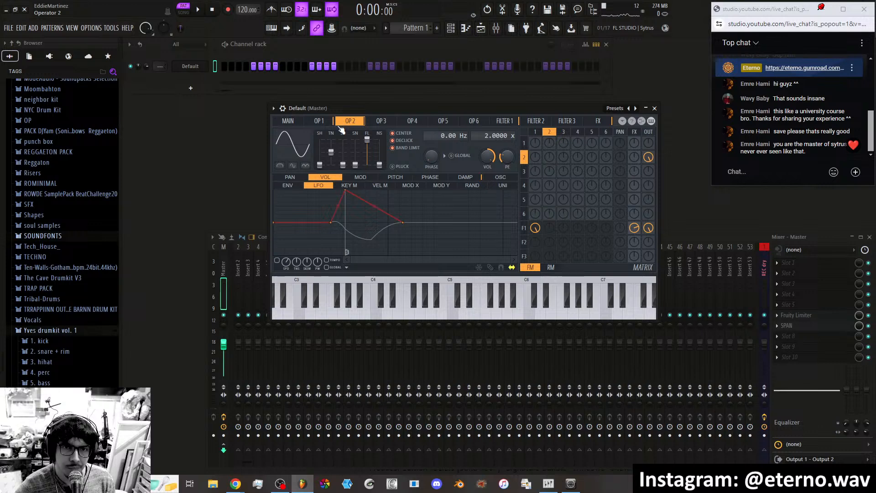
click(396, 140)
click(397, 149)
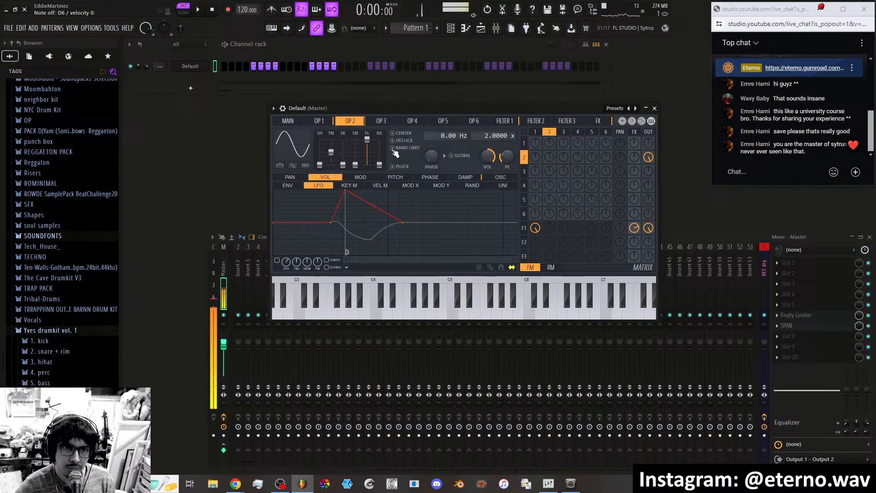
Switch the draft HQ envelopes option off and back on in the main quality settings.
click(291, 121)
click(489, 197)
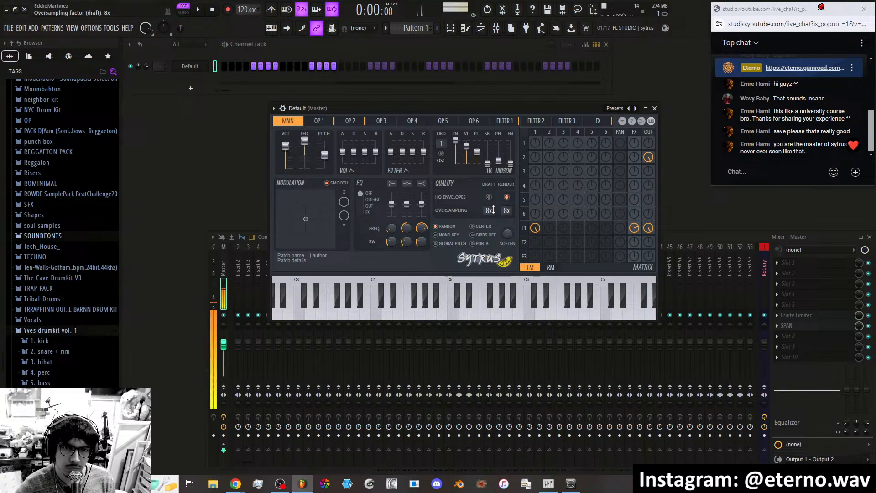
click(489, 197)
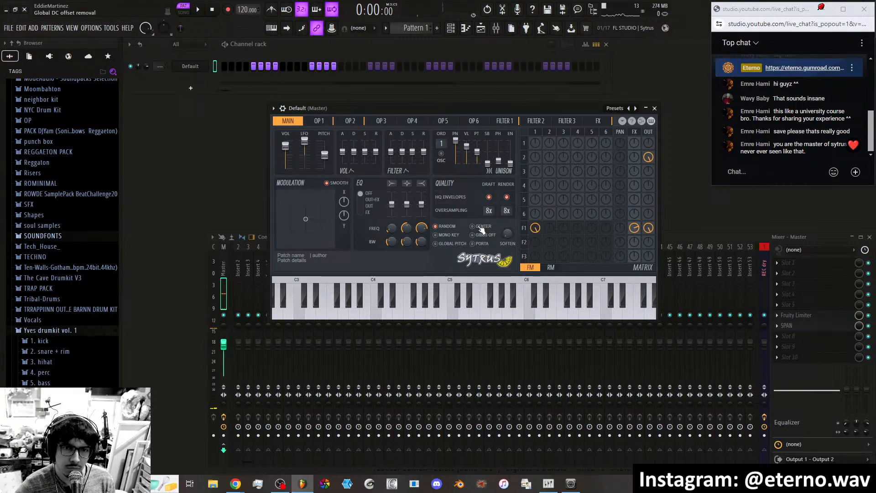
Reduce operator 2's output send to a partial level in the matrix and raise its noise slider to maximum.
click(350, 120)
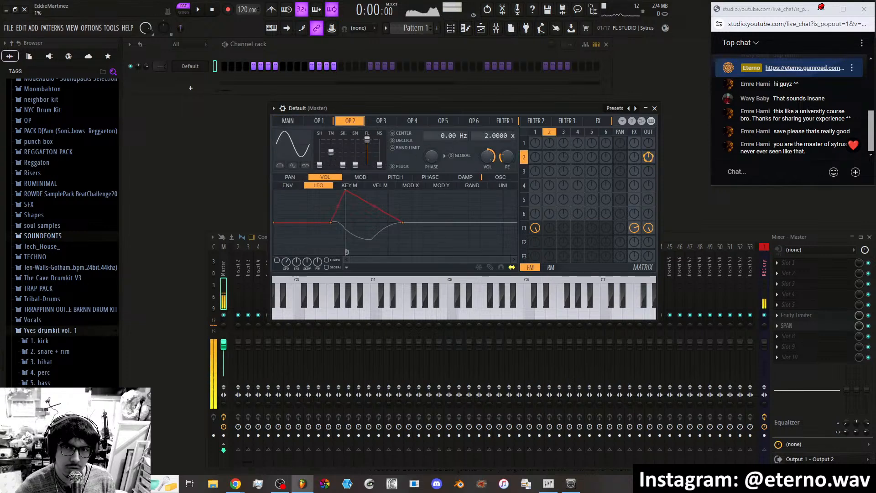
drag(649, 156, 650, 147)
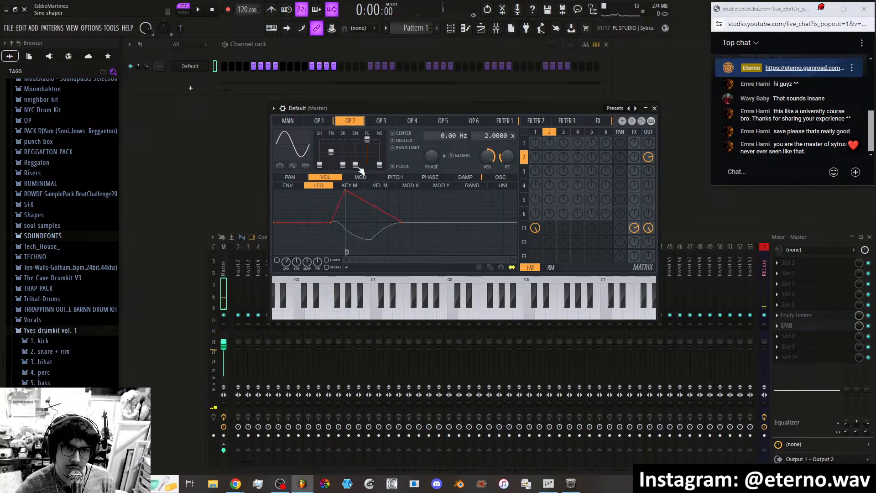
click(288, 185)
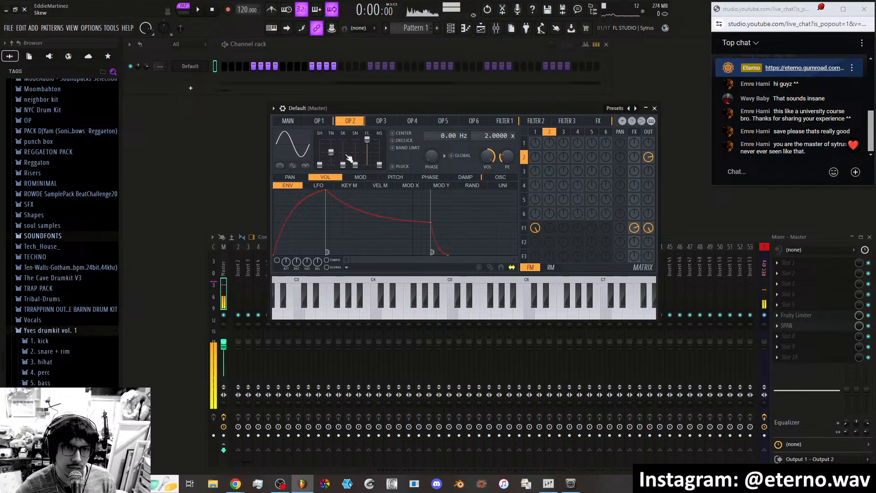
drag(385, 166, 385, 143)
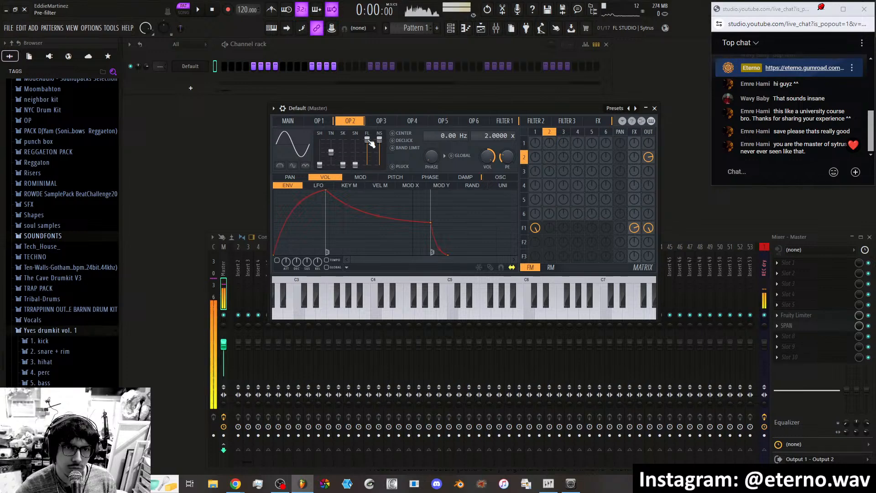
Check operator 2's preset wave shapes without picking one, and lower its pre-filter slider to minimum.
right_click(306, 145)
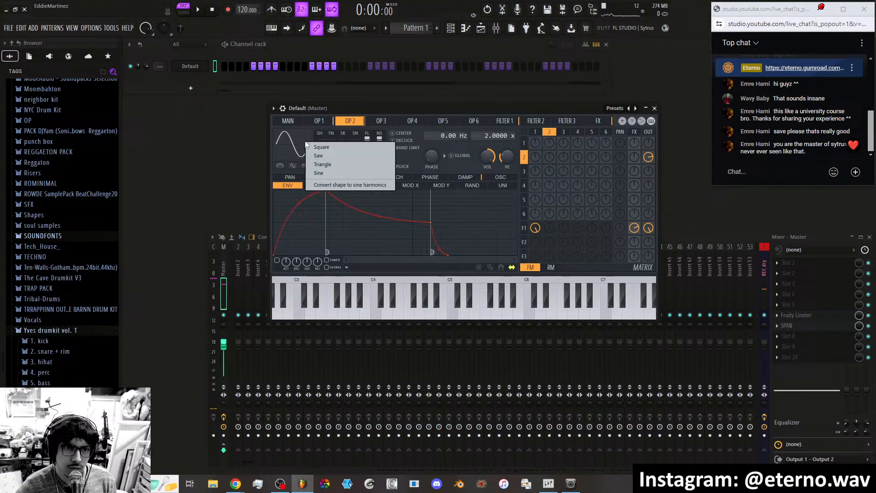
click(300, 129)
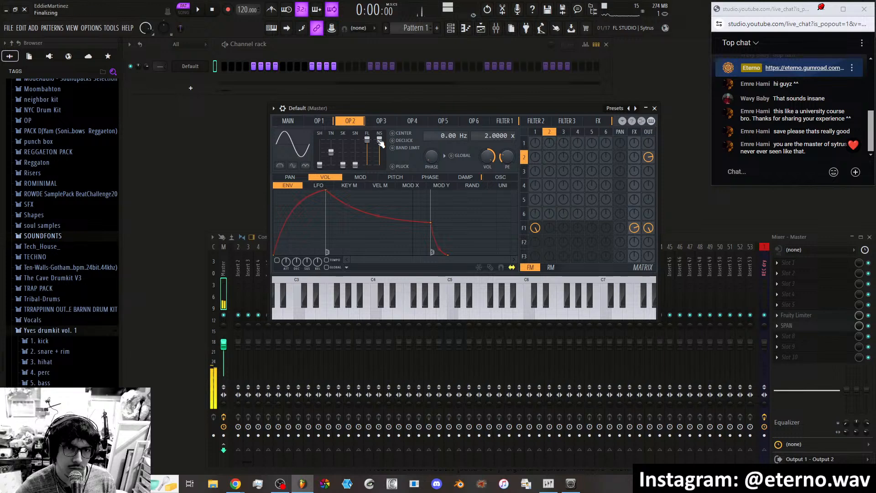
drag(368, 141, 369, 166)
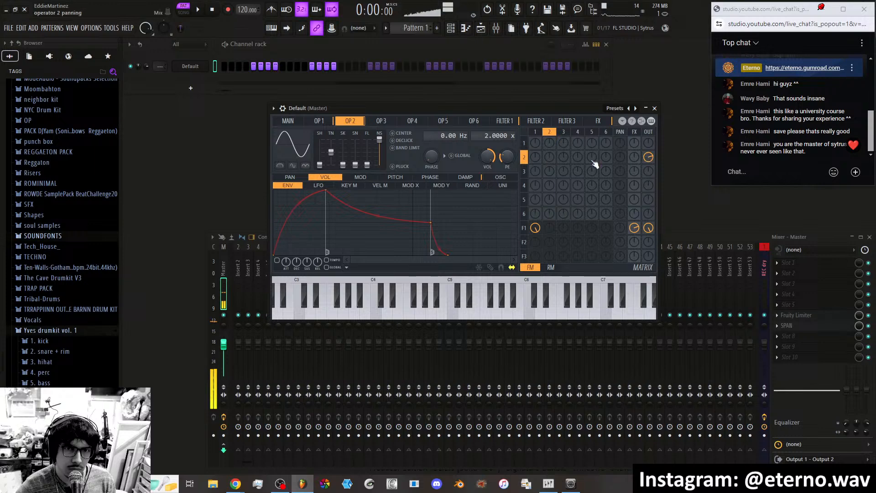
Shape operator 2's random pitch mapping as a line falling from high to low, and raise the pitch envelope amount to about +3534 cents.
click(393, 178)
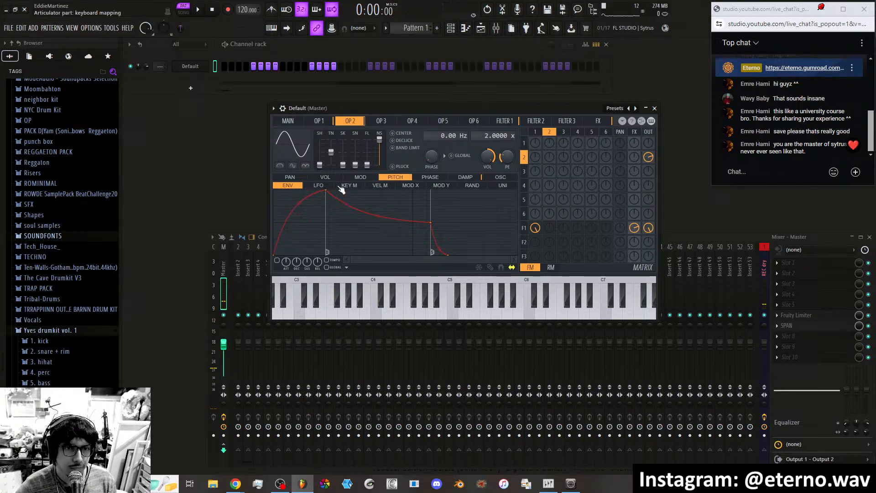
click(471, 185)
drag(276, 222, 274, 194)
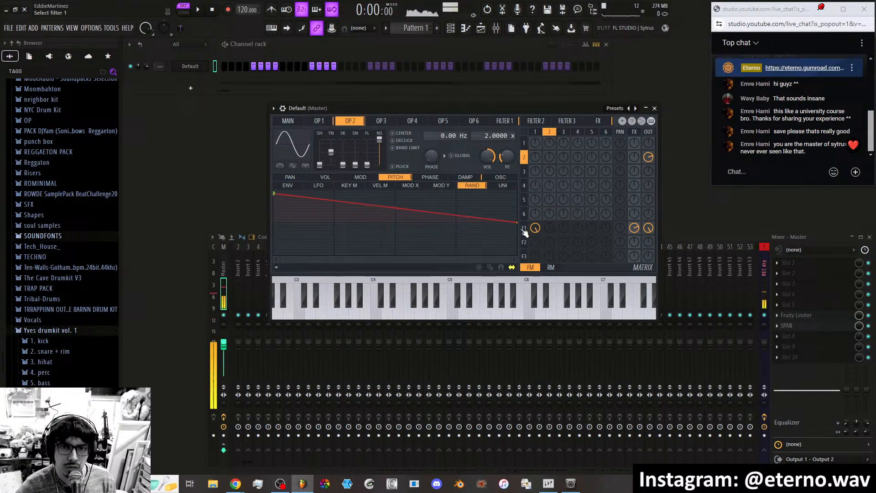
drag(516, 223, 517, 252)
drag(506, 157, 506, 148)
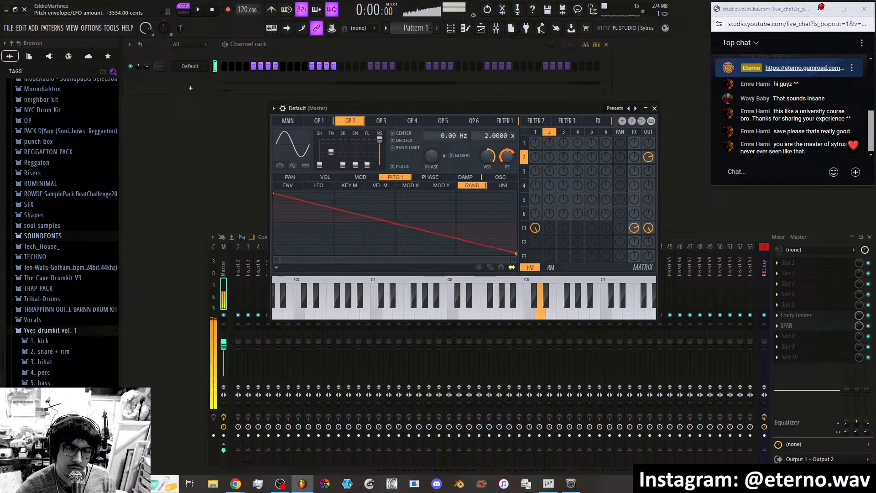
Remove filter 1's effects and output sends, and reduce operator 2's pitch envelope amount and volume.
drag(506, 157, 507, 168)
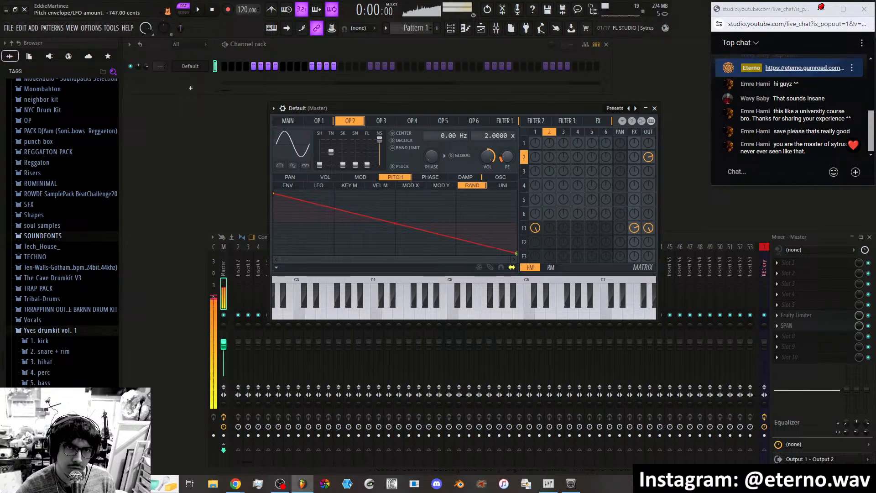
drag(648, 228, 651, 230)
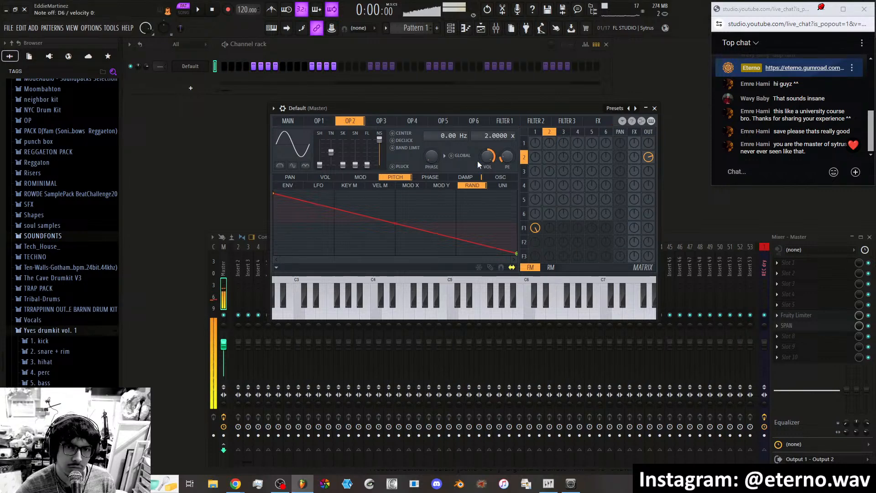
drag(489, 158, 508, 167)
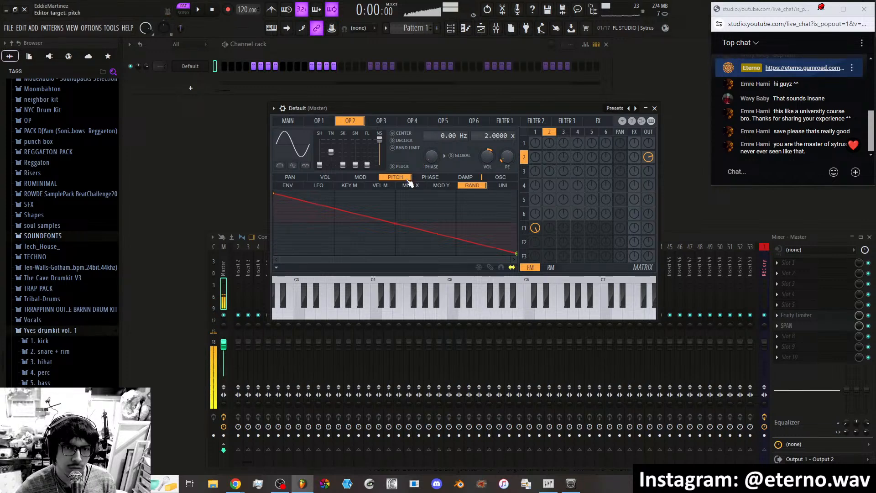
Enable operator 2's volume LFO, speed it up strongly, and reshape its envelope with a quick initial rise and a late, moderate peak.
click(326, 186)
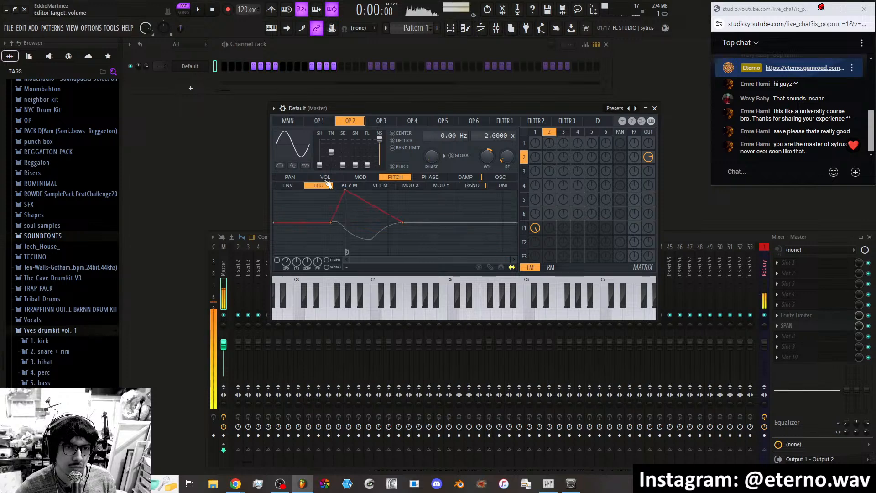
click(325, 178)
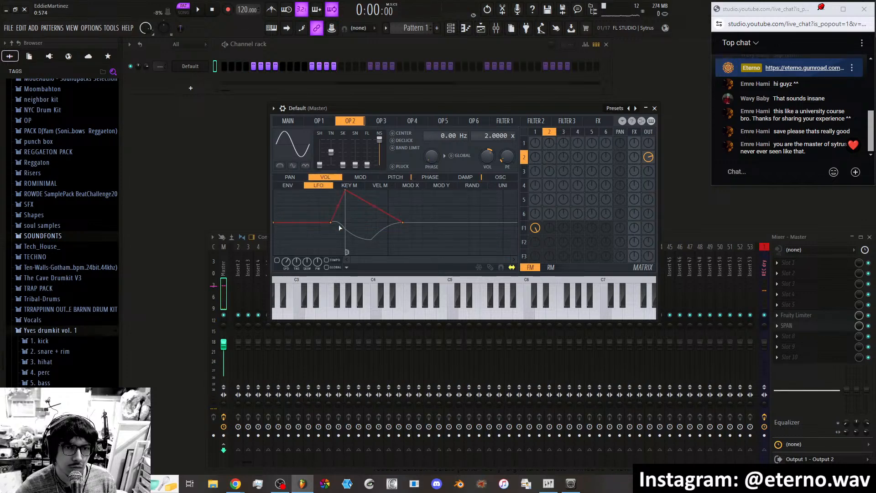
drag(331, 223, 354, 200)
drag(285, 261, 285, 242)
drag(356, 202, 408, 196)
drag(274, 204, 295, 211)
drag(429, 196, 429, 201)
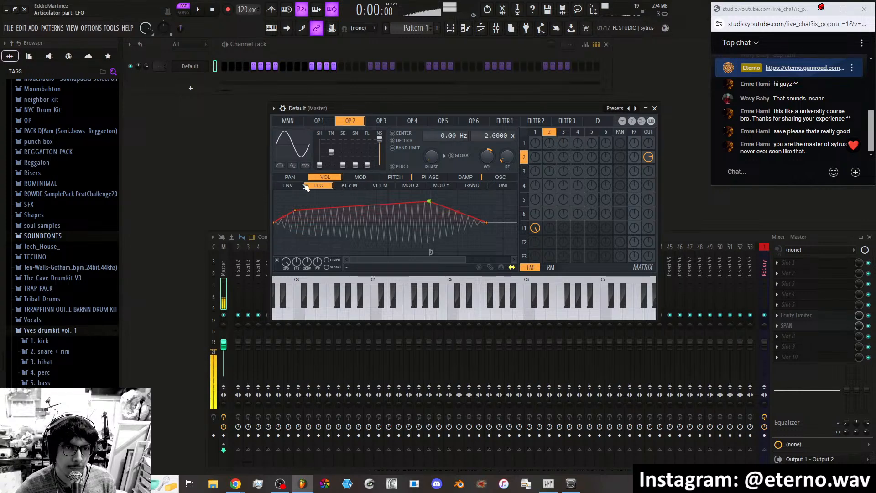
Enable operator 2's panning LFO and reshape its envelope with an immediate start, a moderate peak and a longer tail.
click(290, 178)
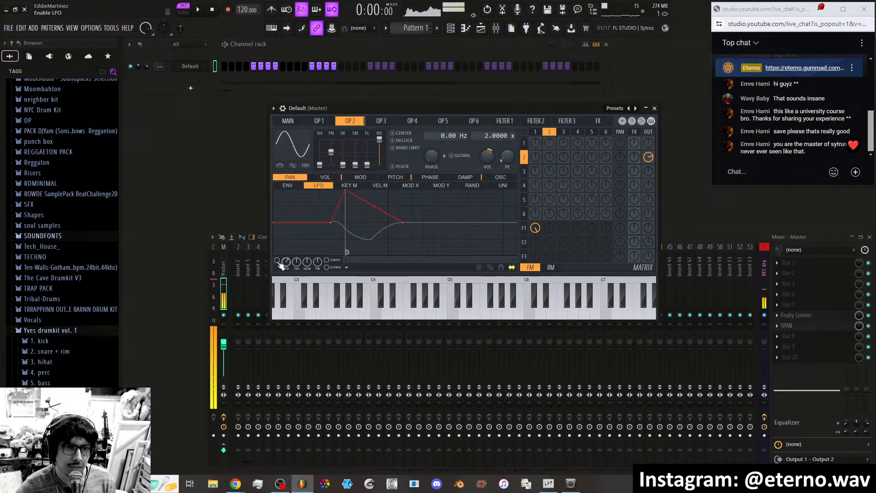
drag(332, 223, 275, 222)
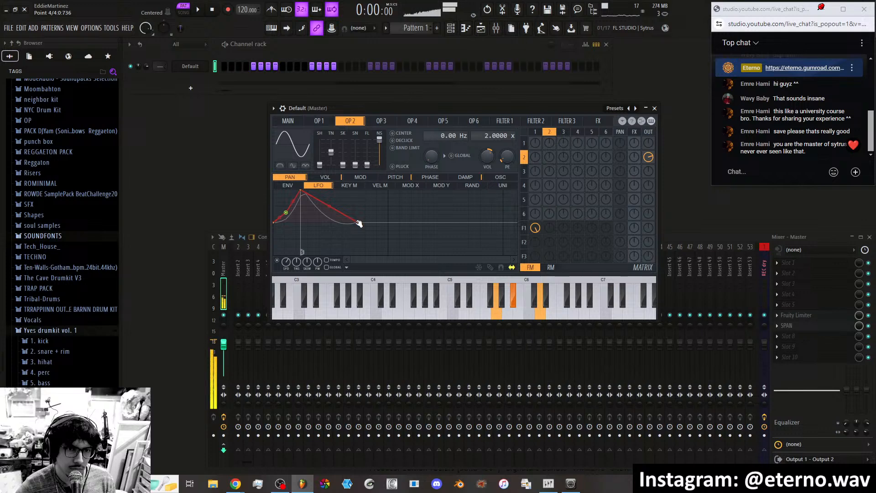
drag(359, 222, 382, 217)
drag(301, 190, 325, 208)
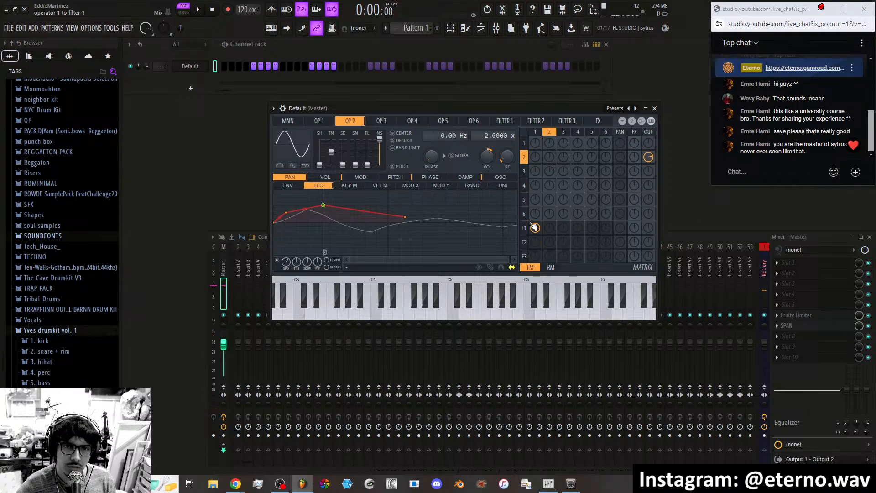
Route operator 2 fully through filter 2 to the output in the matrix, removing the operator's direct output send.
click(525, 243)
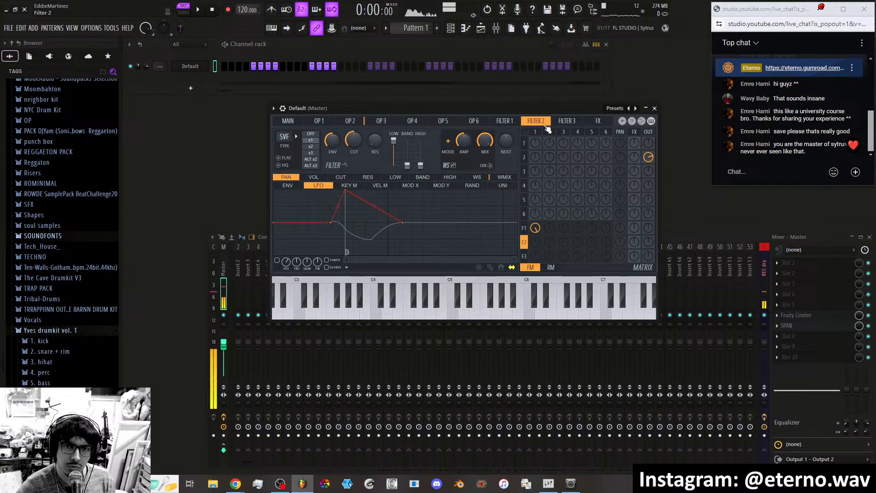
drag(550, 243, 550, 226)
drag(649, 158, 649, 167)
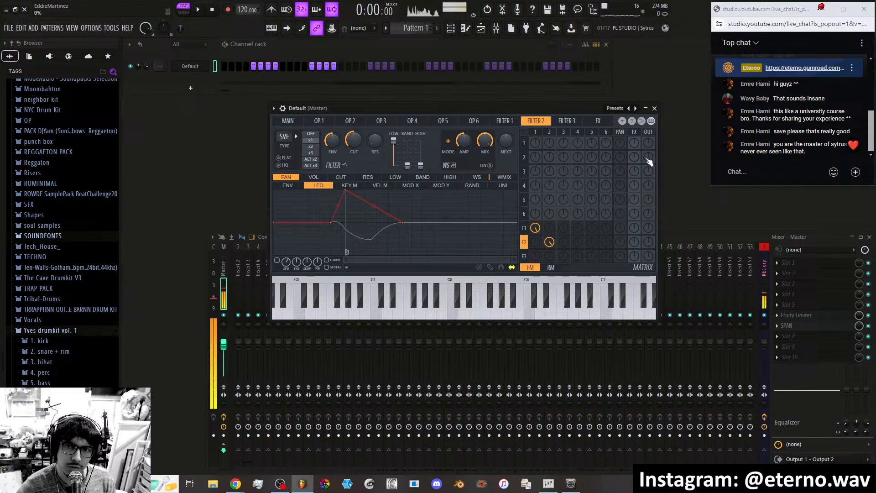
drag(649, 243, 649, 230)
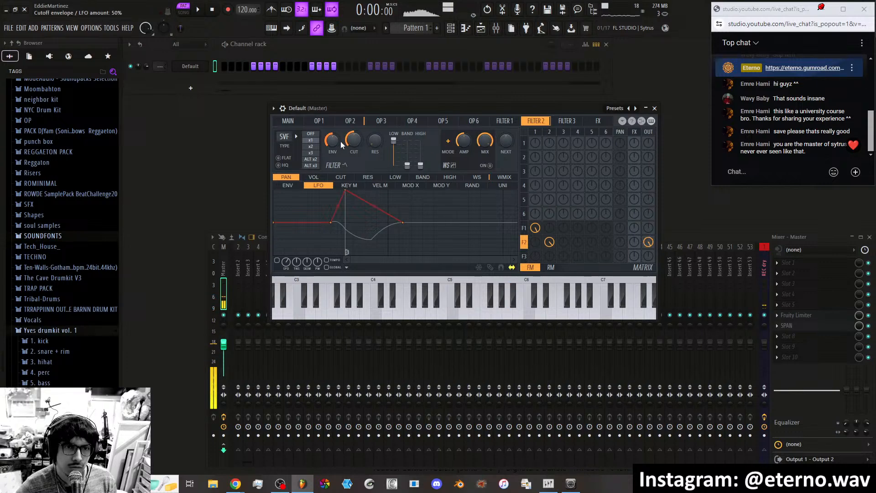
Change filter 2's type to Vanilla high pass and set its cutoff frequency to about 54%.
click(282, 144)
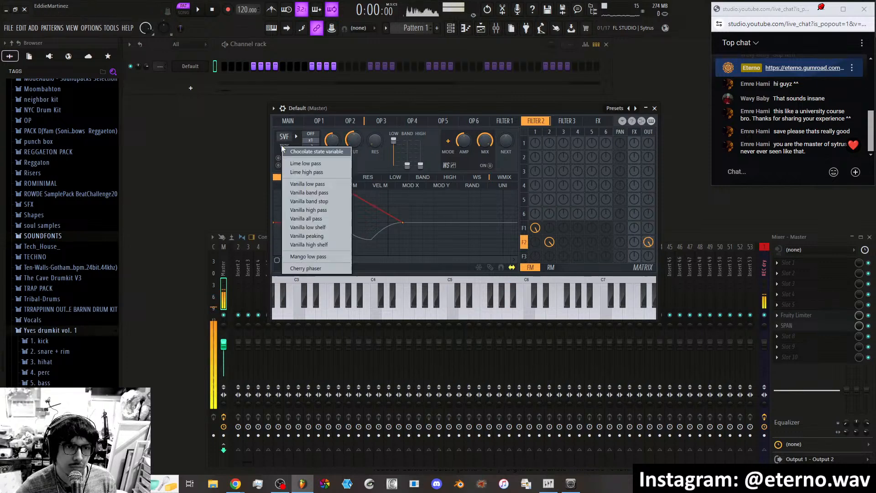
click(324, 211)
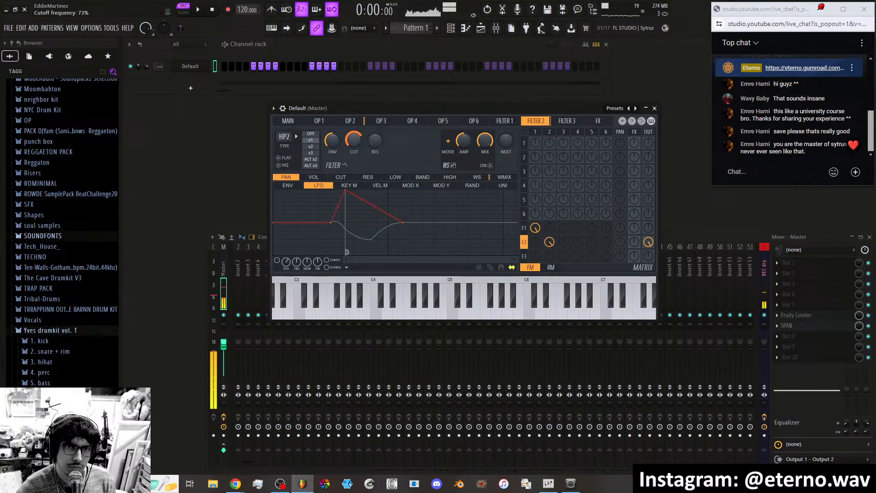
drag(358, 138, 357, 145)
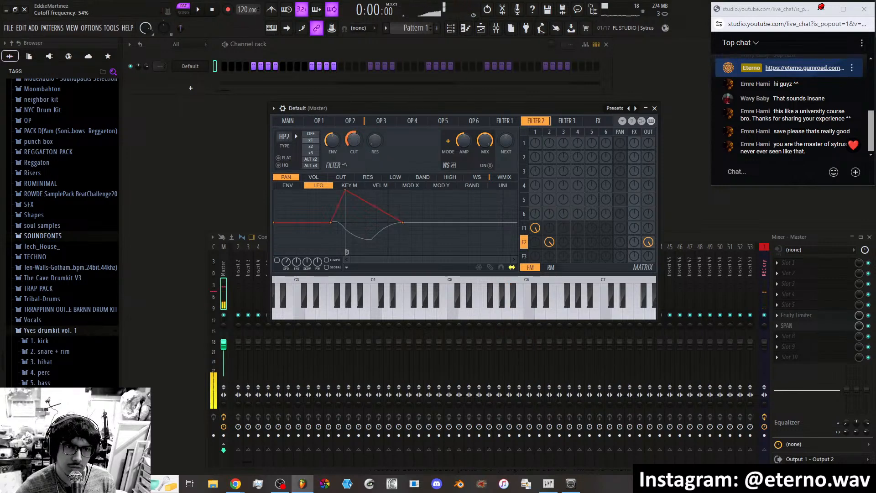
Re-enable operator 2's band limit, declick and center options.
click(359, 121)
click(398, 148)
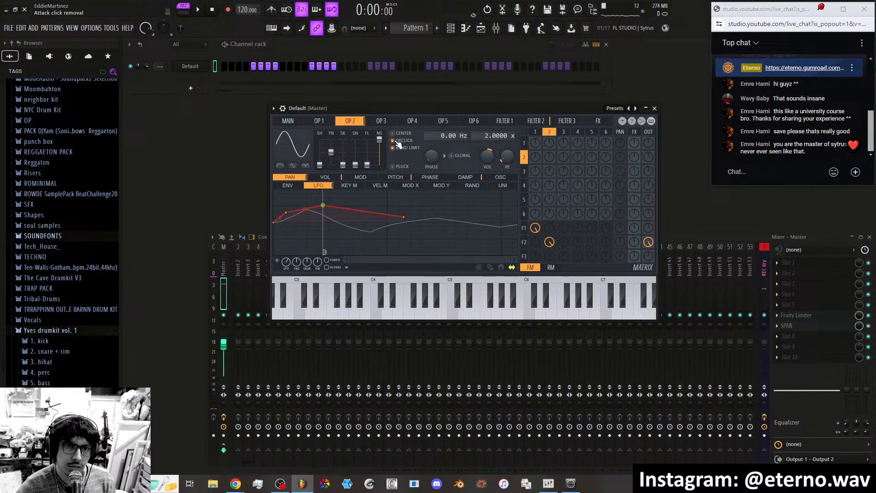
click(394, 136)
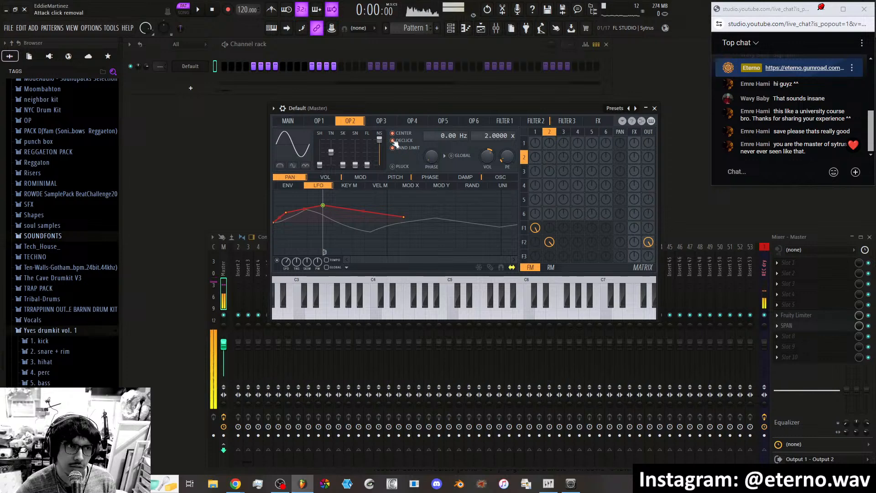
Raise filter 2's cutoff, try sending it to the effects, and bring its effects and output sends down to zero.
click(546, 122)
mouse_move(356, 141)
mouse_down()
mouse_move(356, 127)
mouse_move(356, 136)
mouse_up()
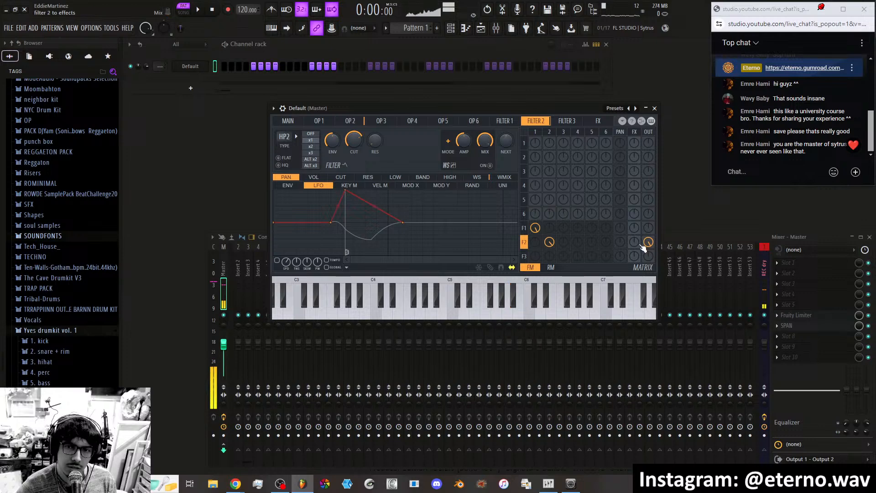
drag(634, 241, 634, 223)
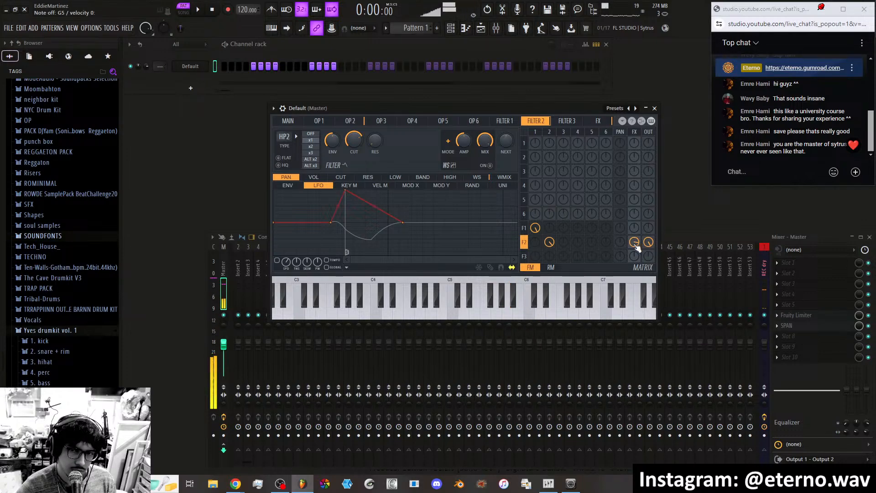
mouse_move(635, 244)
mouse_down()
mouse_move(635, 264)
mouse_move(649, 247)
mouse_move(650, 264)
mouse_move(650, 242)
mouse_up()
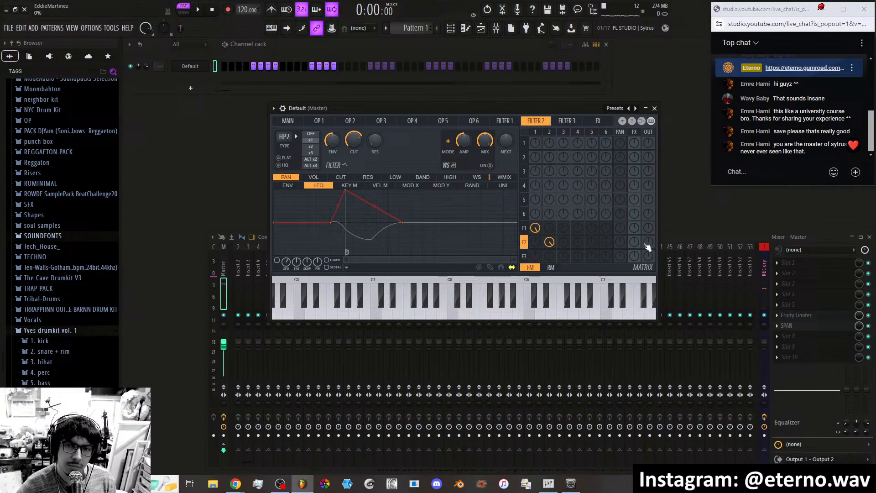
Try routing operator 2 through filter 1 to the output, and restore its routing through filter 2.
drag(550, 242, 550, 263)
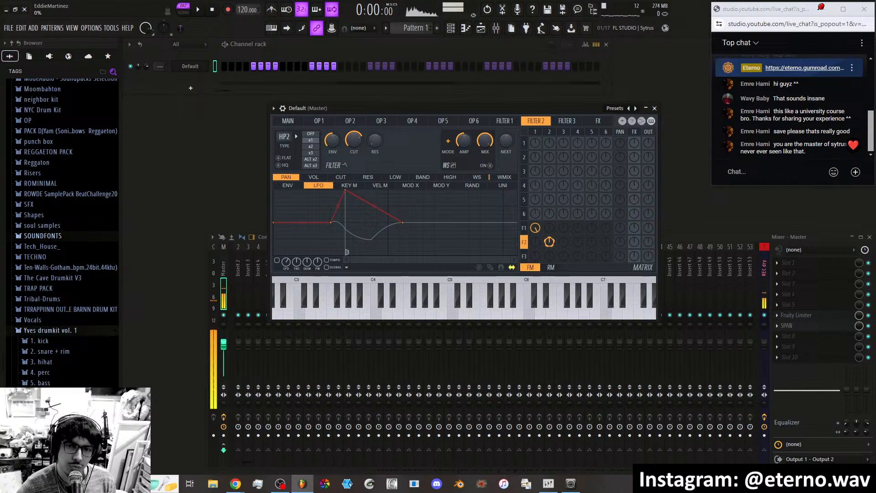
drag(549, 228, 550, 222)
drag(648, 228, 648, 220)
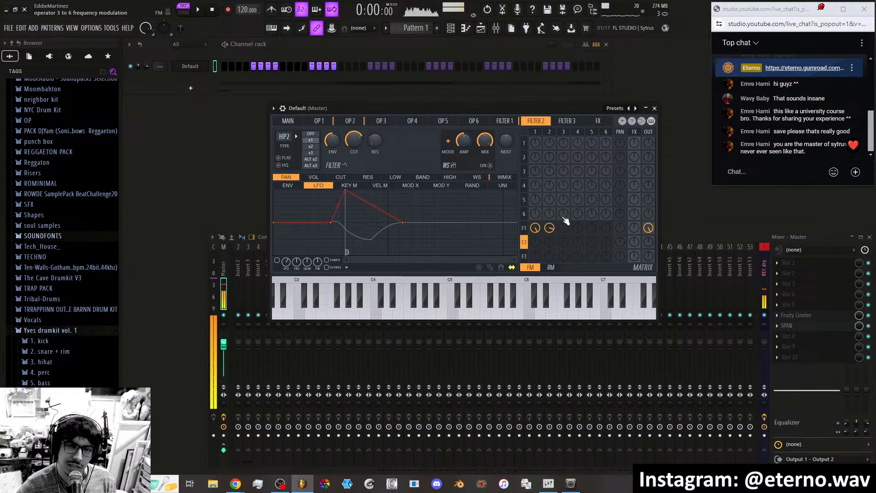
drag(548, 229, 555, 232)
drag(649, 227, 649, 224)
right_click(648, 228)
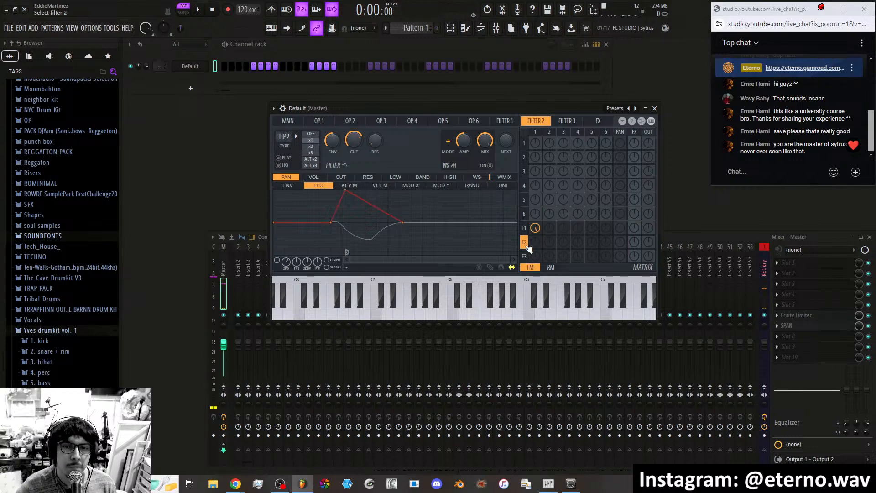
drag(547, 248, 547, 244)
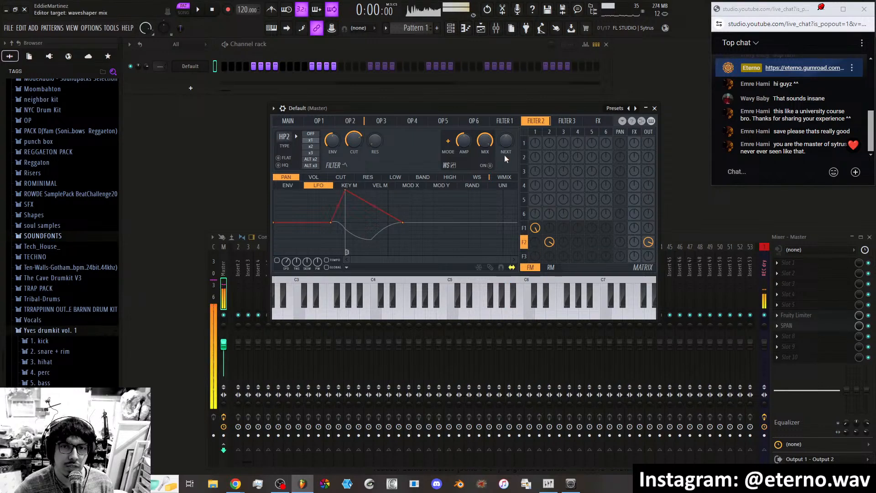
Try positive and negative amounts for filter 2's send to the next filter.
drag(510, 140, 510, 114)
drag(511, 144, 511, 195)
right_click(510, 140)
click(514, 145)
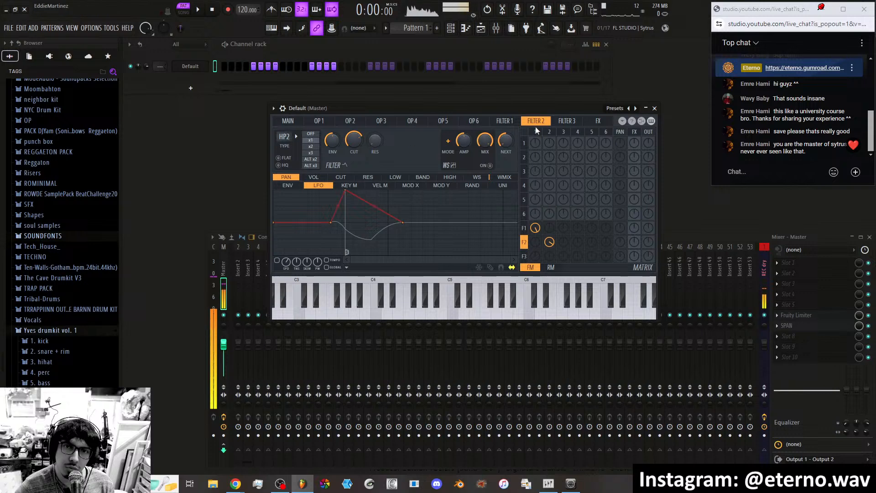
Raise filter 1's output send in the matrix and return to filter 2's settings.
click(515, 121)
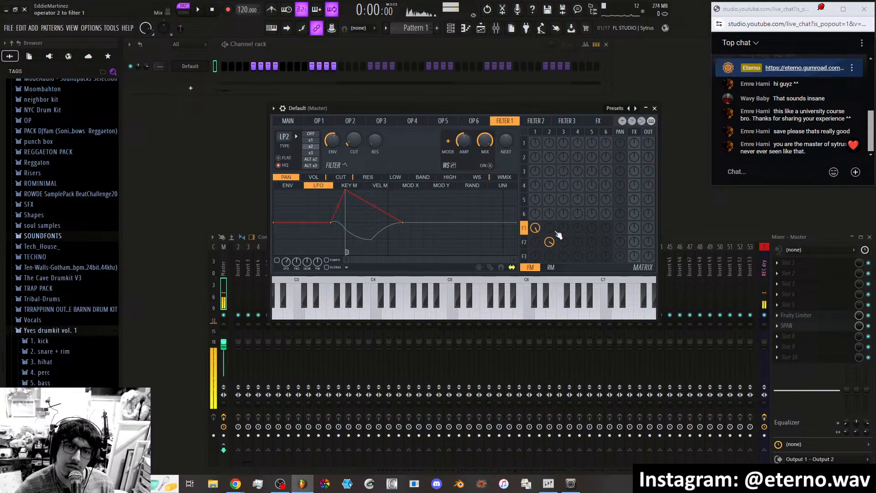
drag(648, 230, 649, 200)
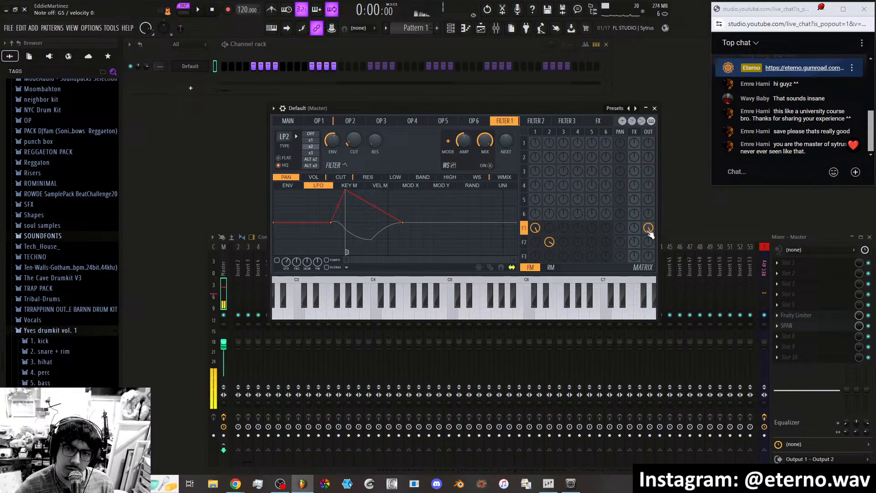
click(526, 123)
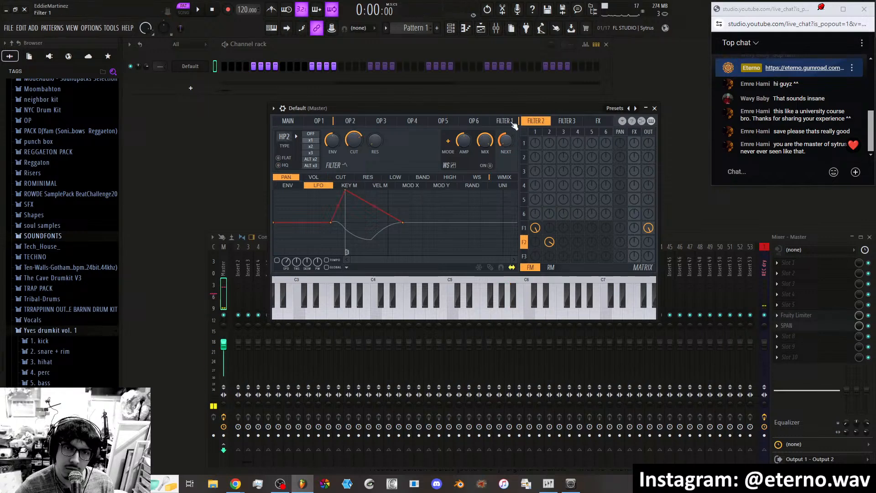
Try raising filter 1's send to the next filter, and raise filter 1's cutoff.
click(512, 123)
drag(504, 145, 503, 123)
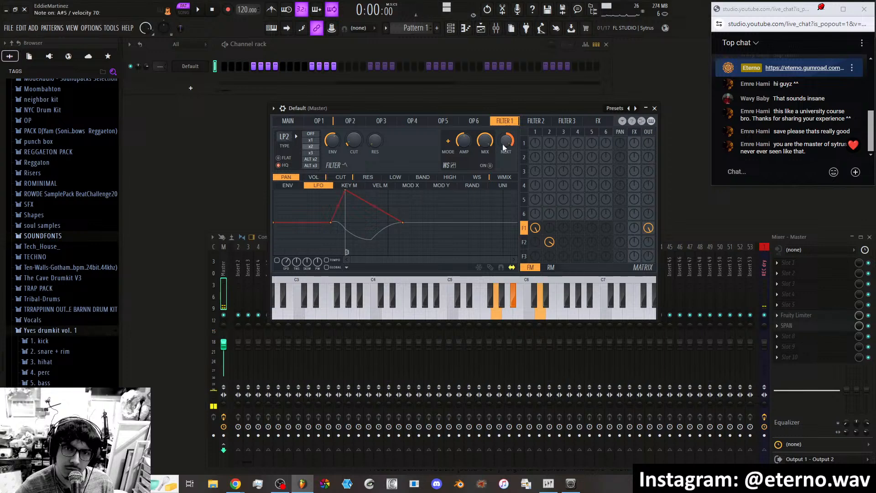
key(ctrl+s)
drag(354, 142, 353, 125)
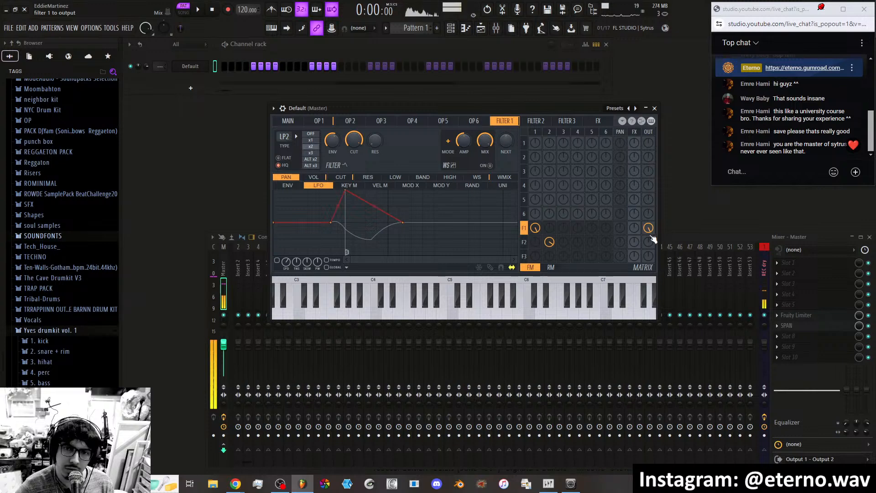
Try different amounts for filter 2's send to the next filter and reset the send to 0%.
click(532, 121)
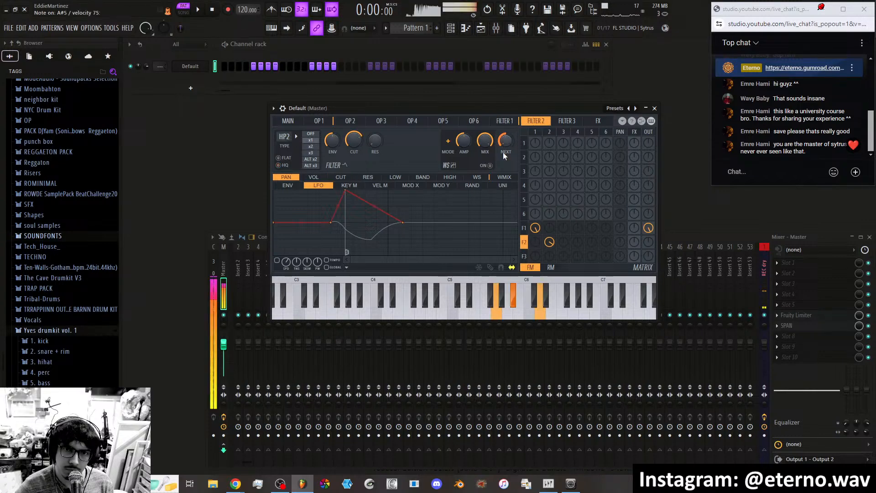
mouse_move(508, 141)
mouse_down()
mouse_move(508, 113)
mouse_move(508, 164)
mouse_move(509, 140)
mouse_up()
right_click(509, 138)
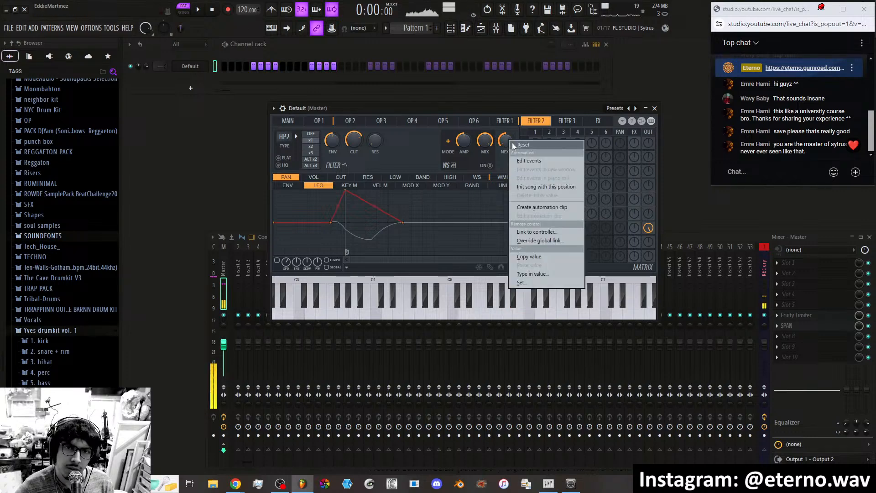
click(516, 143)
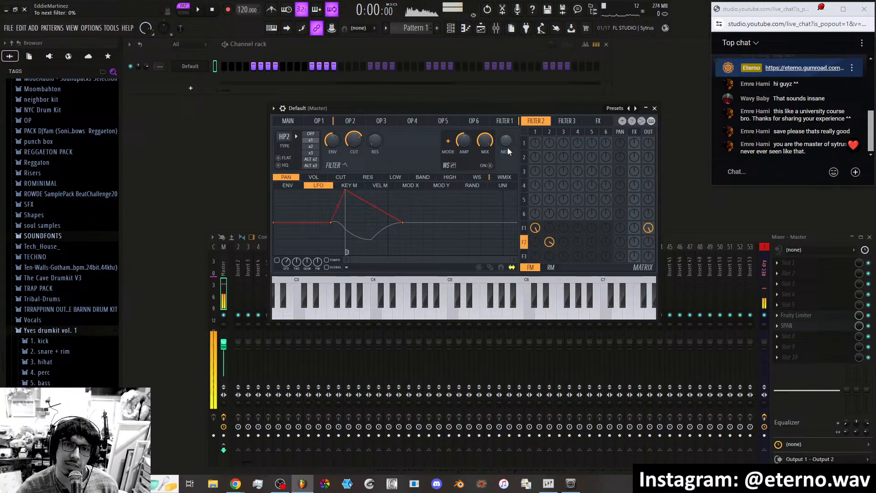
drag(505, 140, 505, 163)
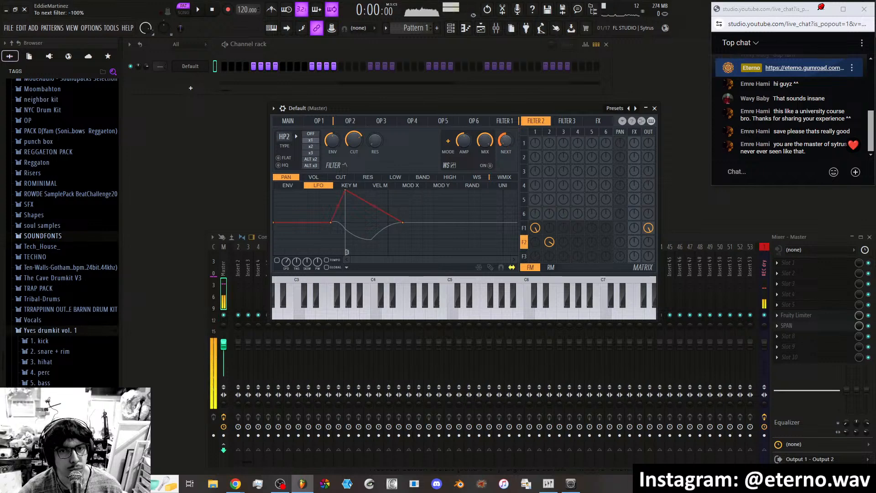
right_click(505, 143)
click(511, 146)
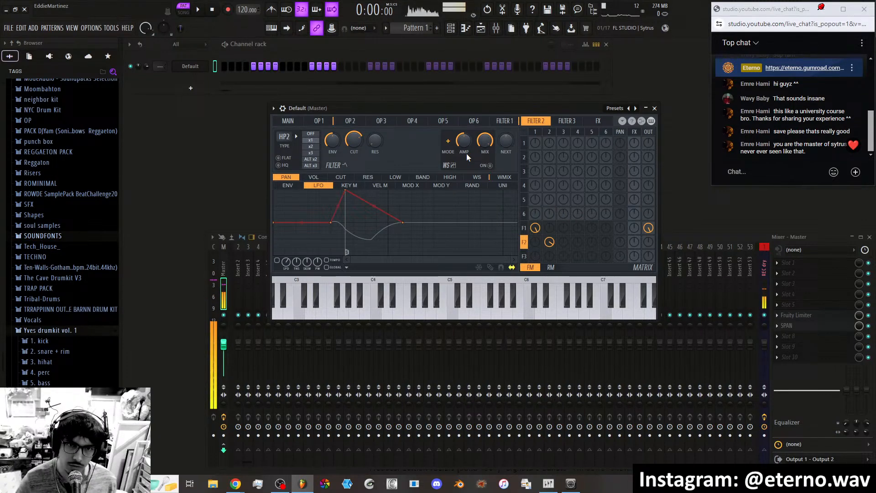
Show filter 2's waveshaper curve and load Fruity WaveShaper into slot 1 of the master mixer track.
click(489, 165)
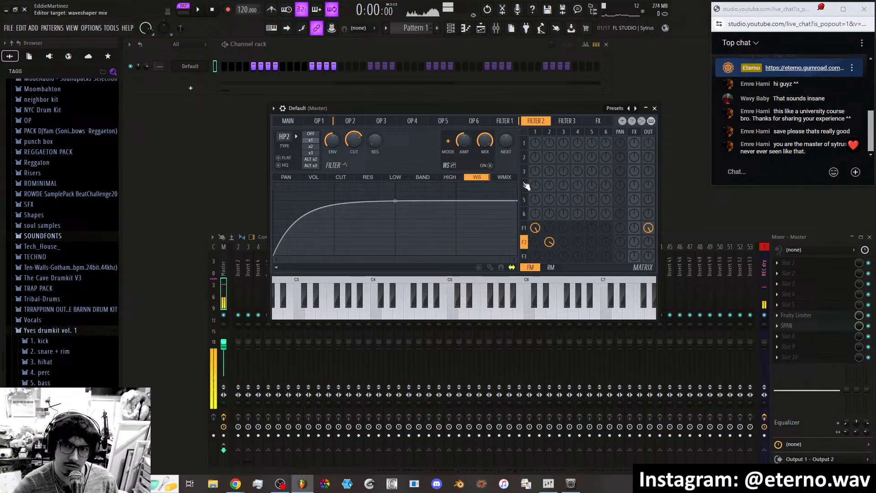
click(817, 265)
mouse_move(730, 242)
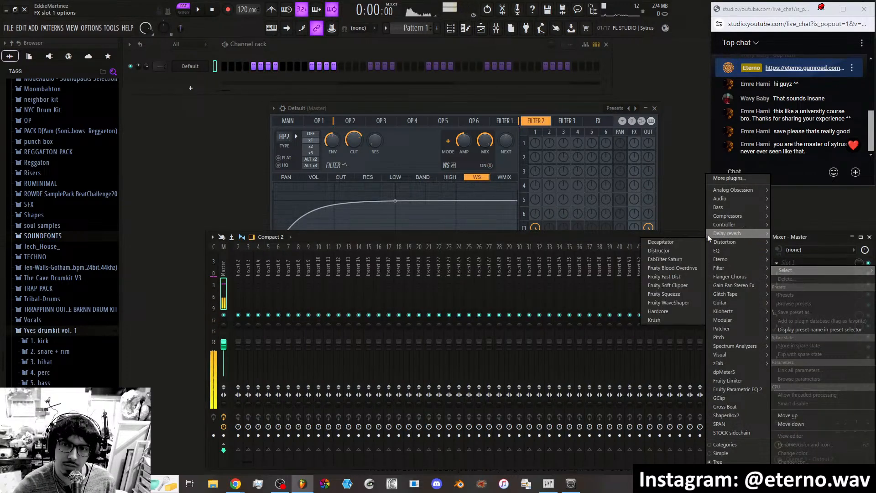
click(678, 302)
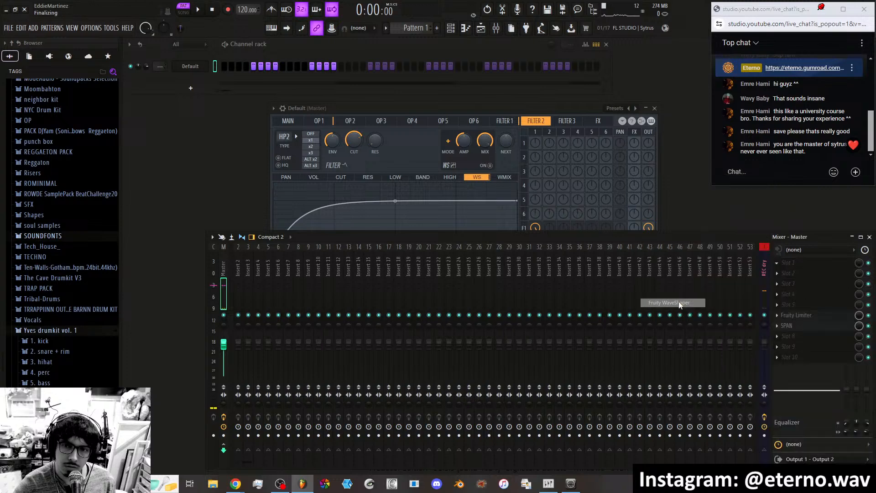
Adjust a control point on the Fruity WaveShaper curve for comparison and close the effect's window.
drag(230, 108, 349, 129)
mouse_move(338, 212)
mouse_down()
mouse_move(324, 210)
mouse_move(317, 179)
mouse_move(319, 134)
mouse_move(293, 162)
mouse_move(333, 221)
mouse_up()
right_click(333, 220)
click(354, 232)
click(396, 128)
click(417, 153)
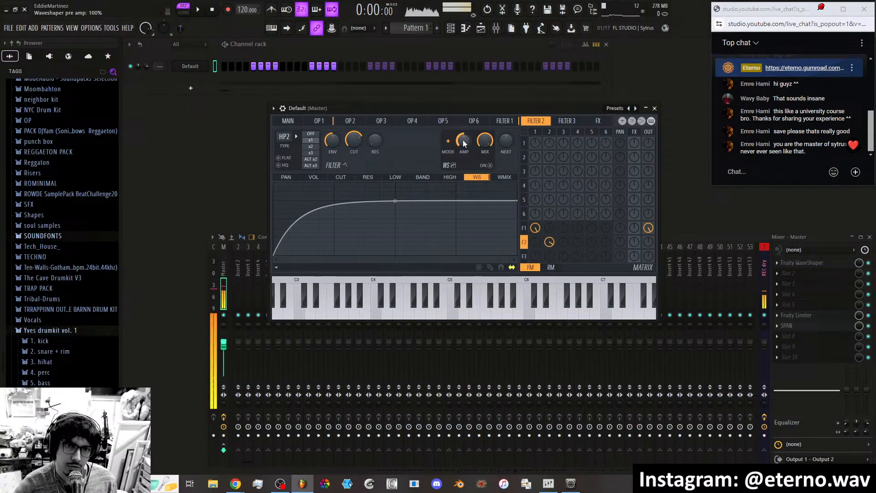
Switch filter 2's waveshaper to bipolar mode and back to unipolar, and adjust its pre-amp.
click(449, 142)
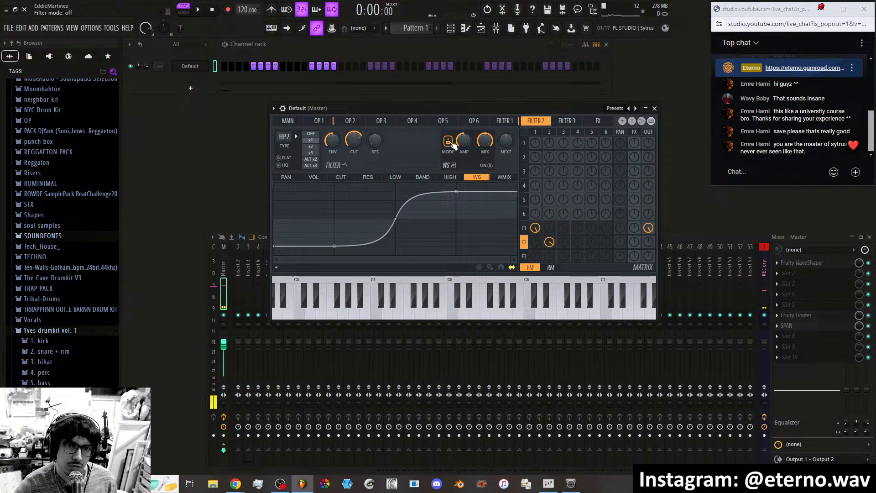
click(451, 142)
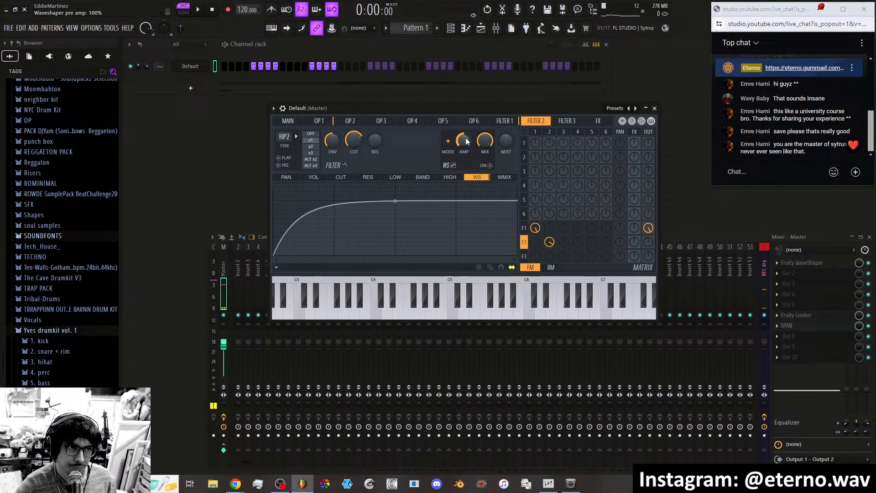
drag(463, 141, 464, 133)
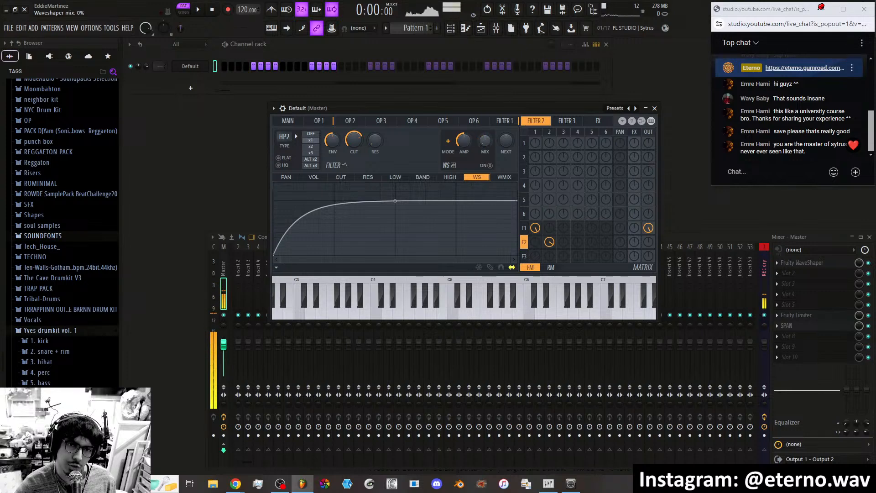
Raise Filter 2's waveshaper mix to maximum and copy Filter 1's waveshaper curve to Filter 3.
drag(485, 144, 485, 140)
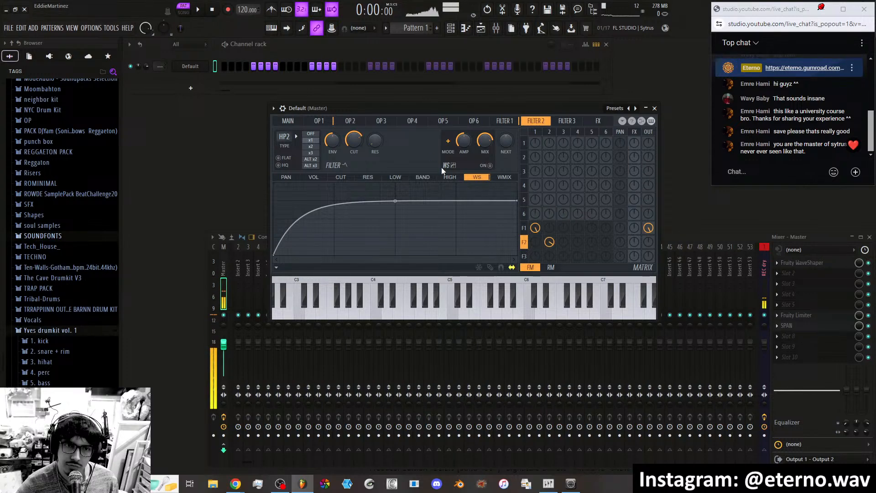
click(514, 121)
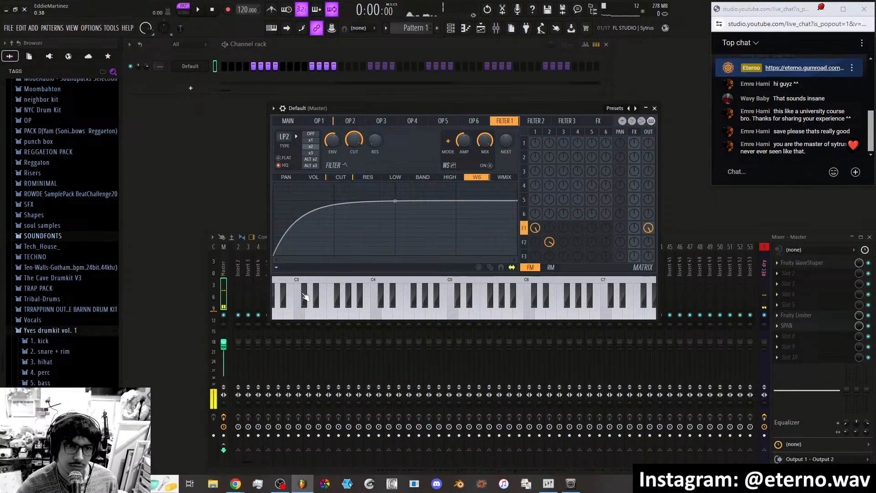
click(276, 268)
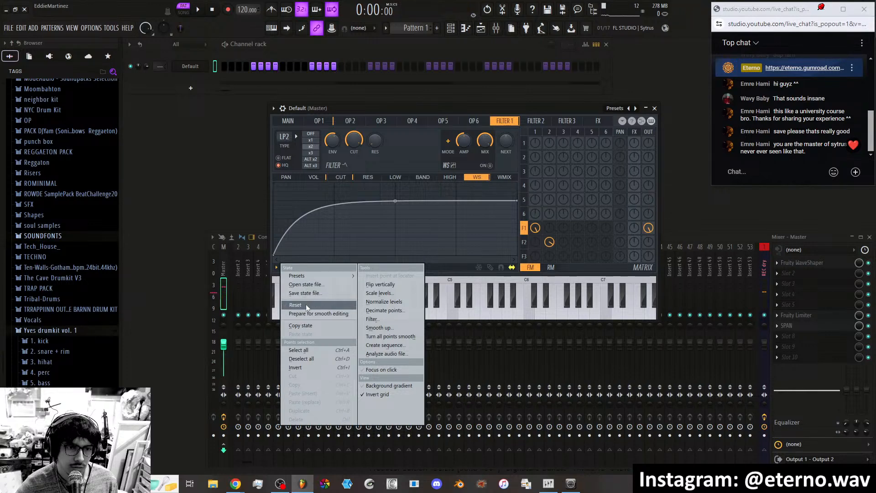
click(303, 328)
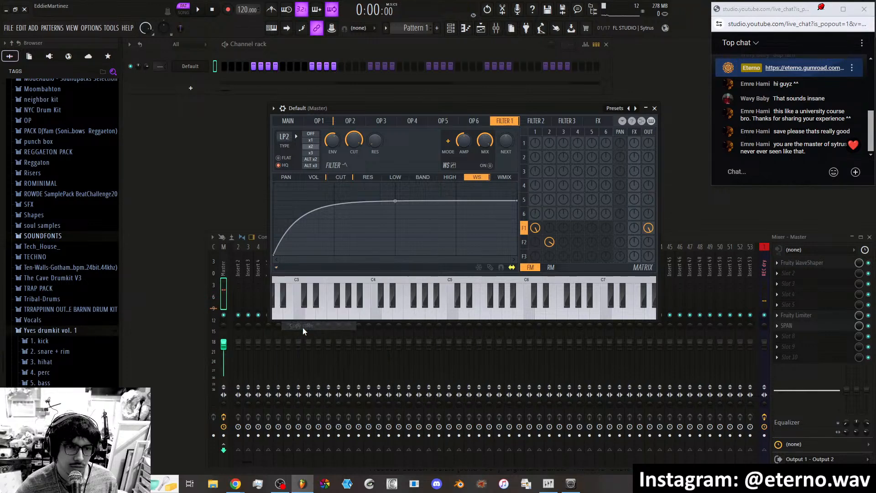
click(566, 121)
click(276, 267)
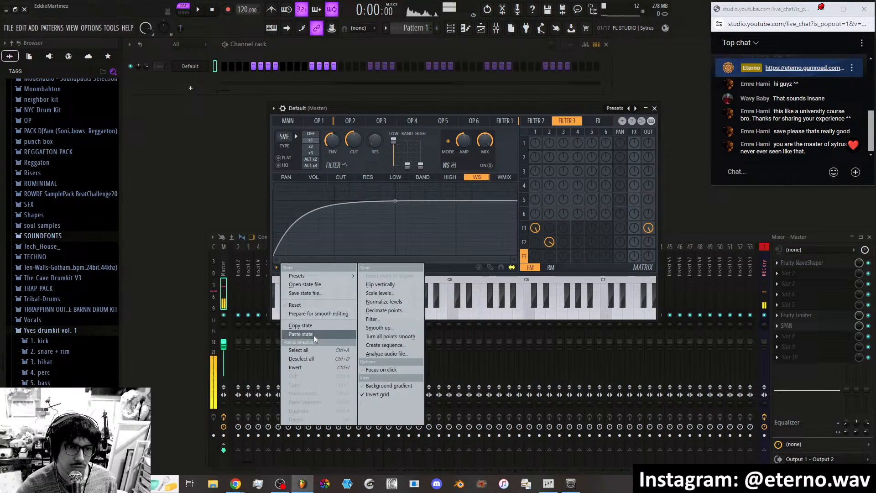
click(314, 335)
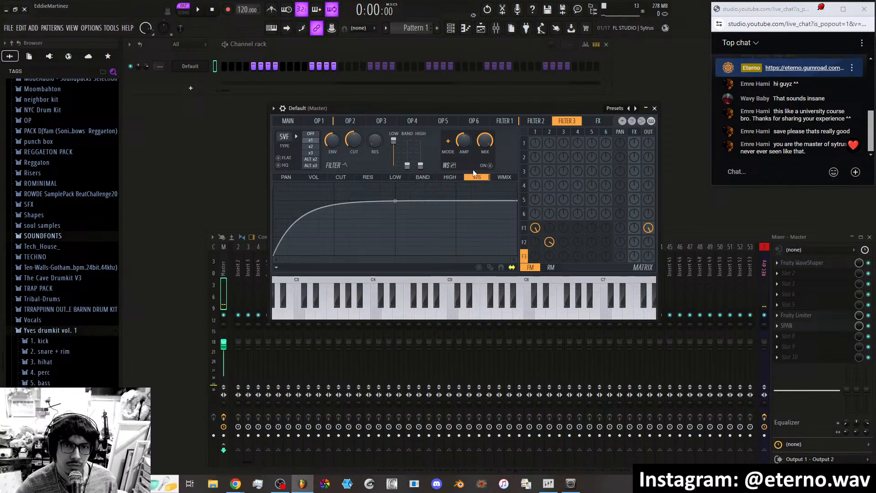
Copy the cutoff LFO envelope state from Filter 1 and paste it into Filter 3's cutoff LFO.
click(421, 177)
click(314, 176)
click(340, 177)
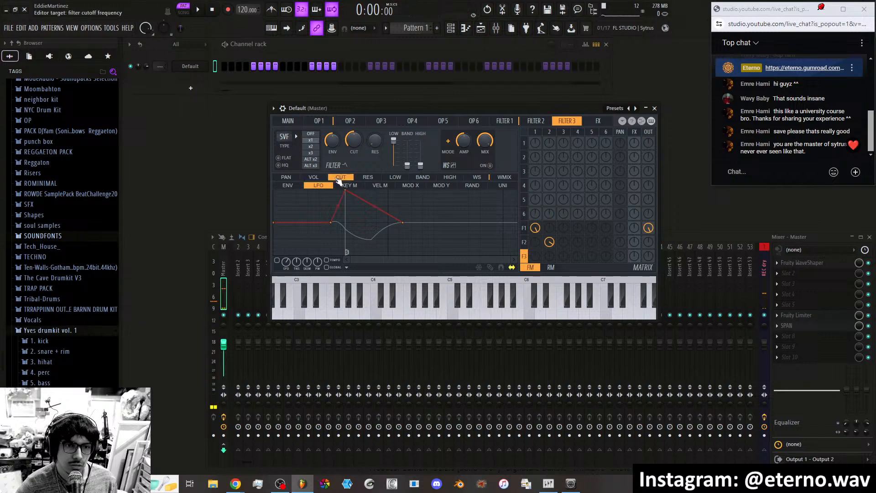
click(504, 121)
click(566, 122)
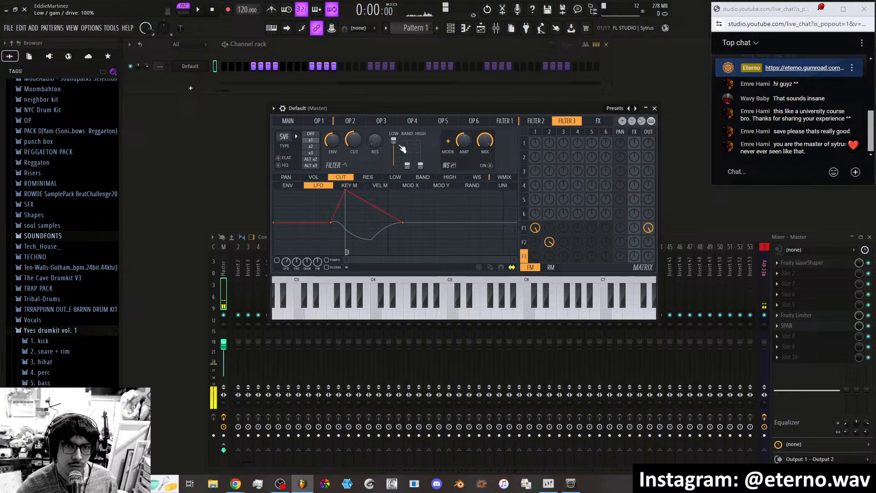
click(505, 121)
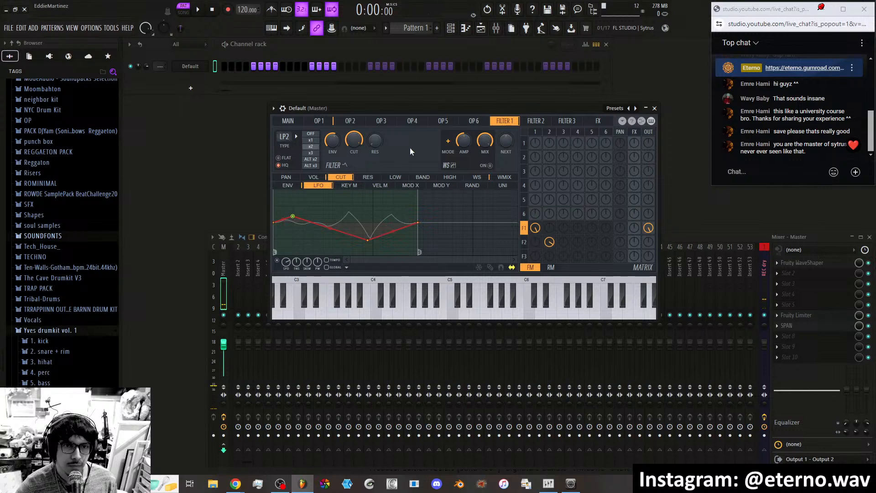
click(347, 268)
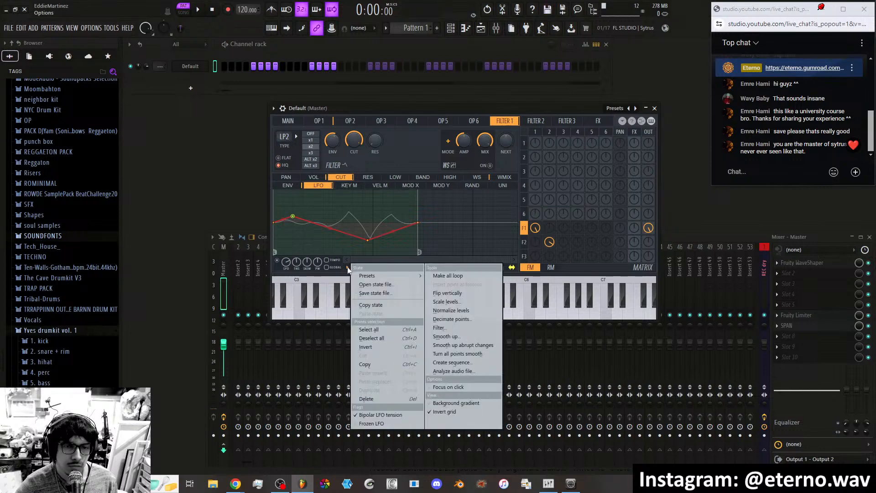
click(372, 303)
click(567, 121)
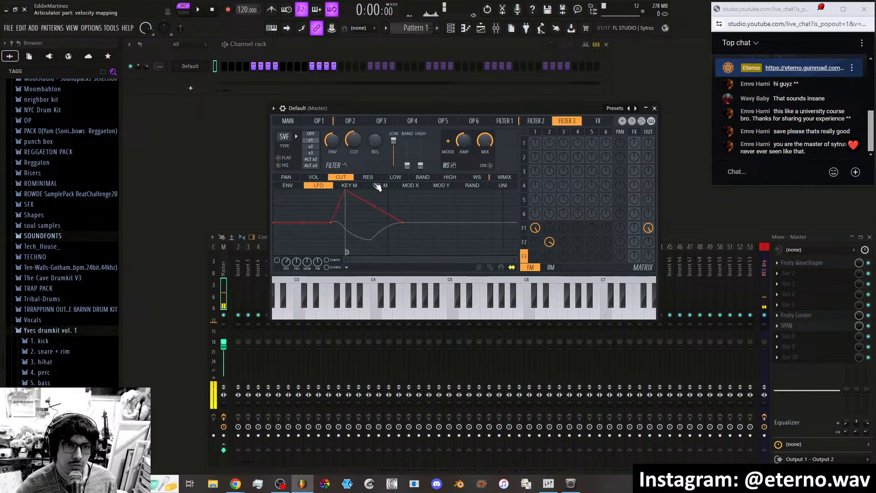
click(347, 268)
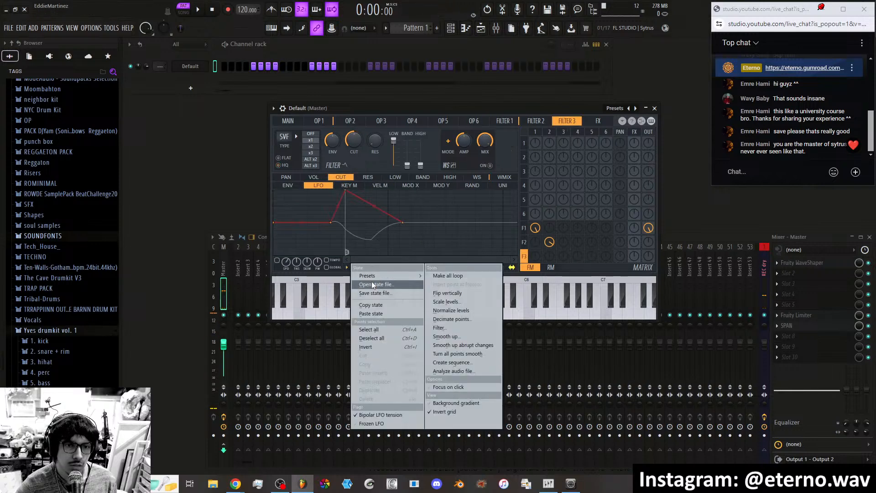
click(381, 314)
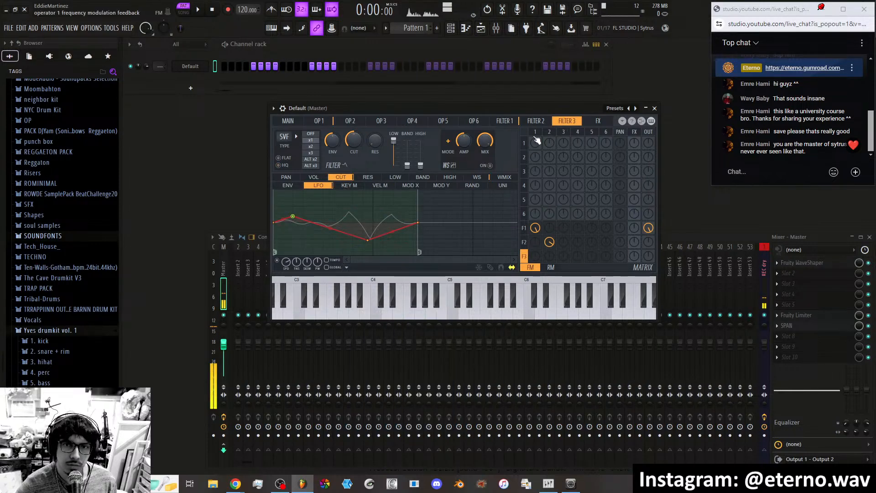
Copy the volume LFO envelope state from Filter 1 and paste it into Filter 3's volume LFO.
click(504, 121)
click(313, 177)
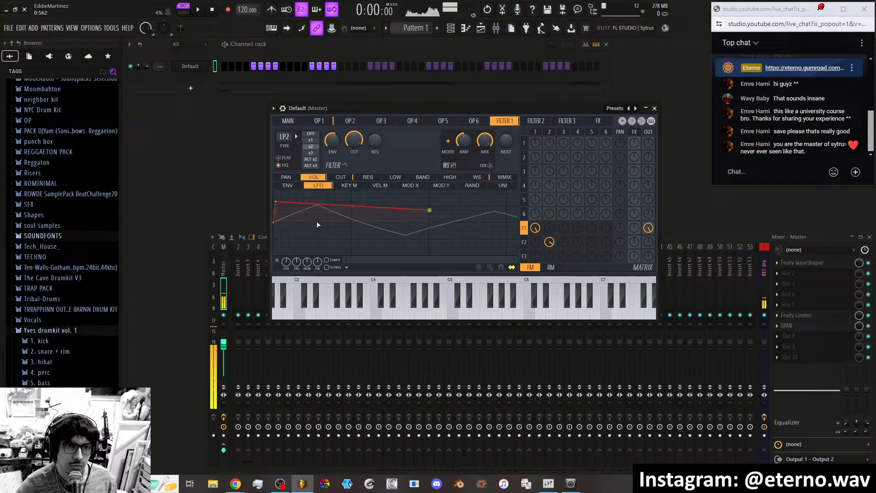
click(346, 268)
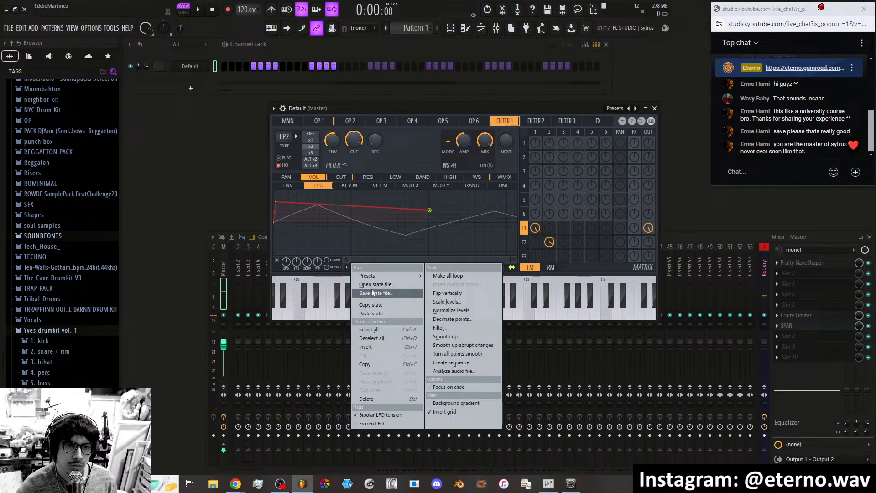
click(374, 307)
click(567, 121)
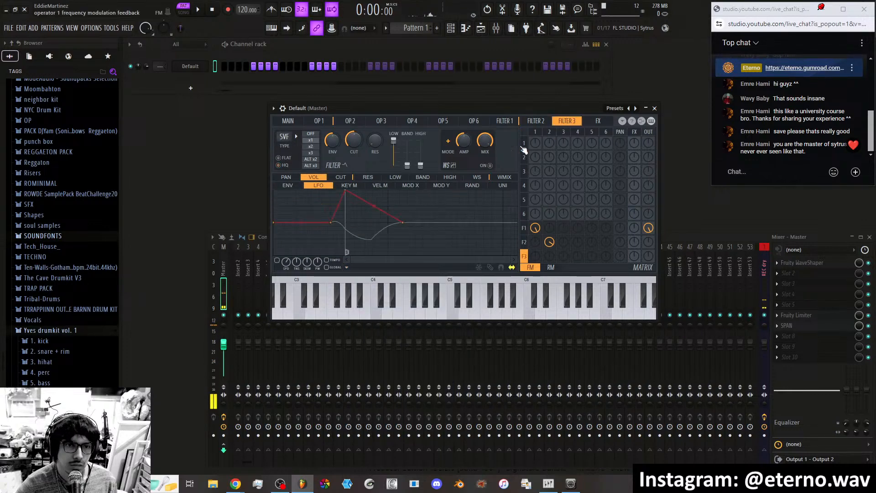
click(347, 267)
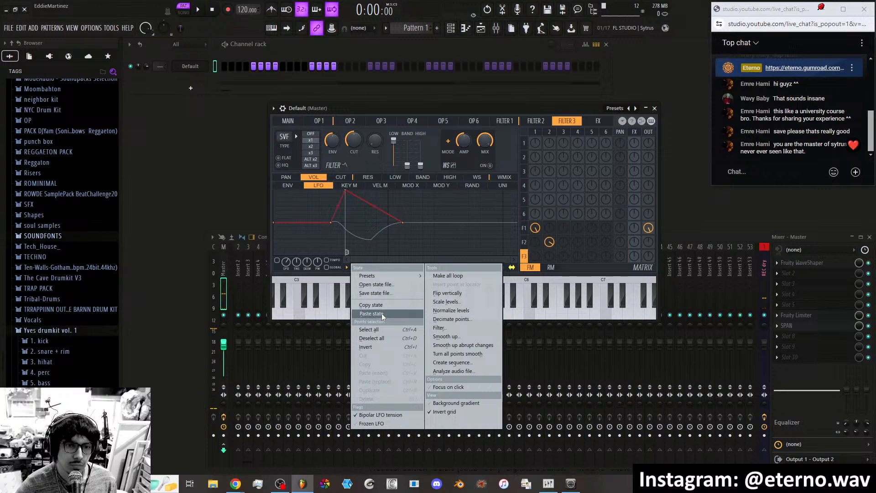
click(381, 313)
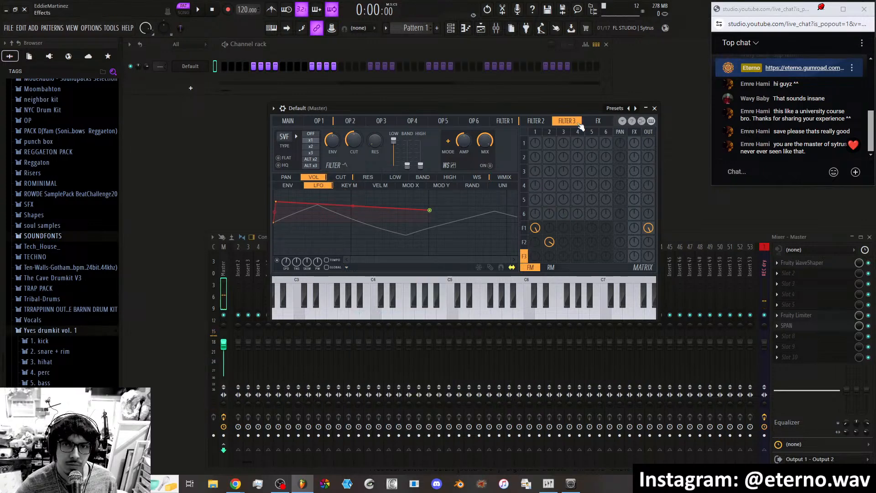
Change Filter 3's type to Vanilla low pass to match Filter 1.
click(517, 121)
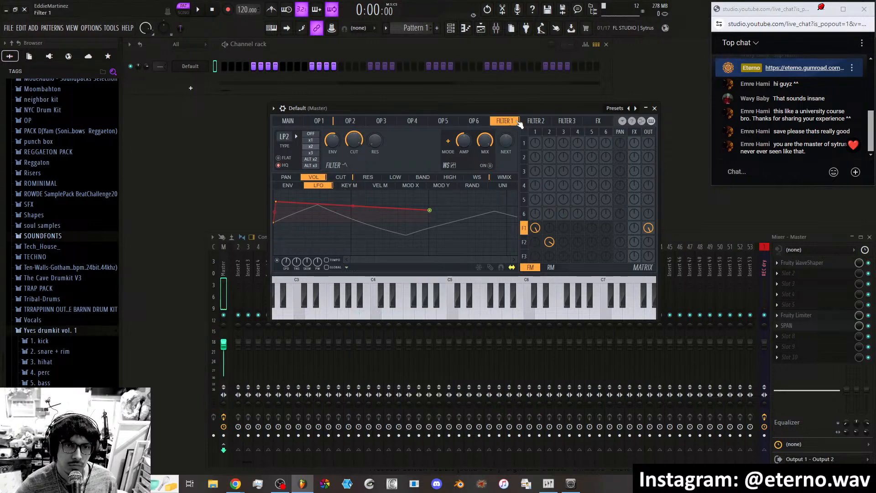
click(565, 122)
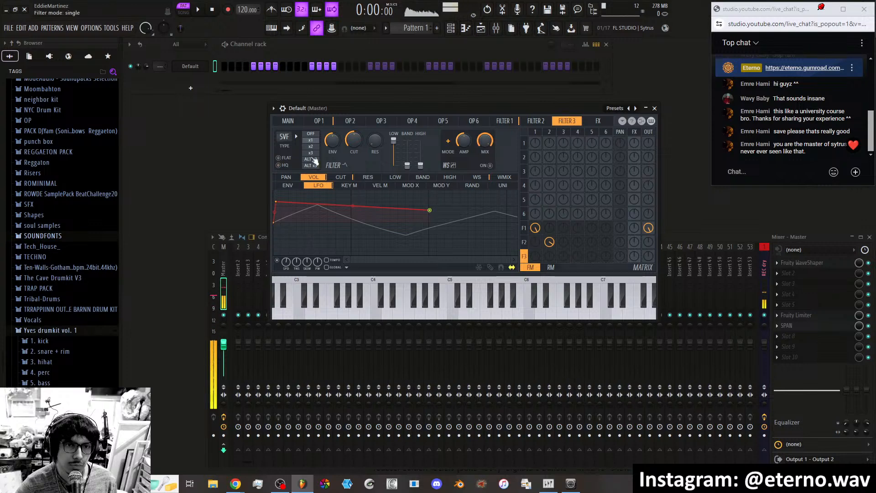
click(285, 137)
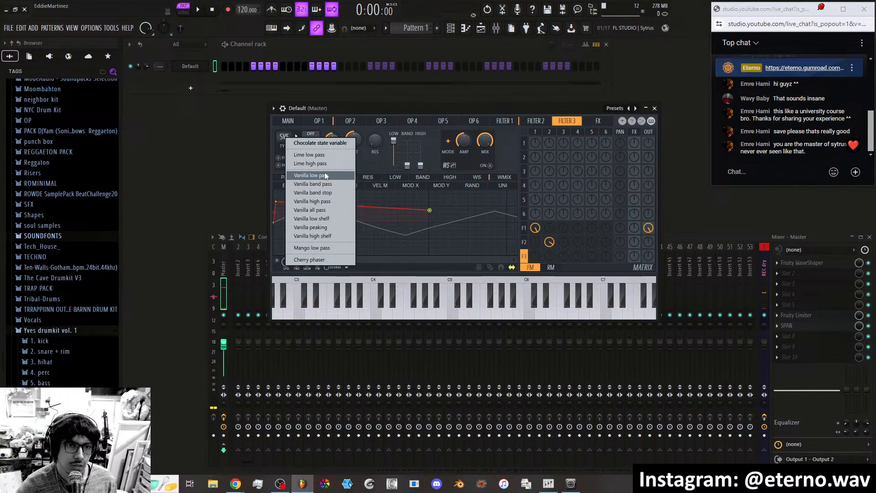
click(311, 175)
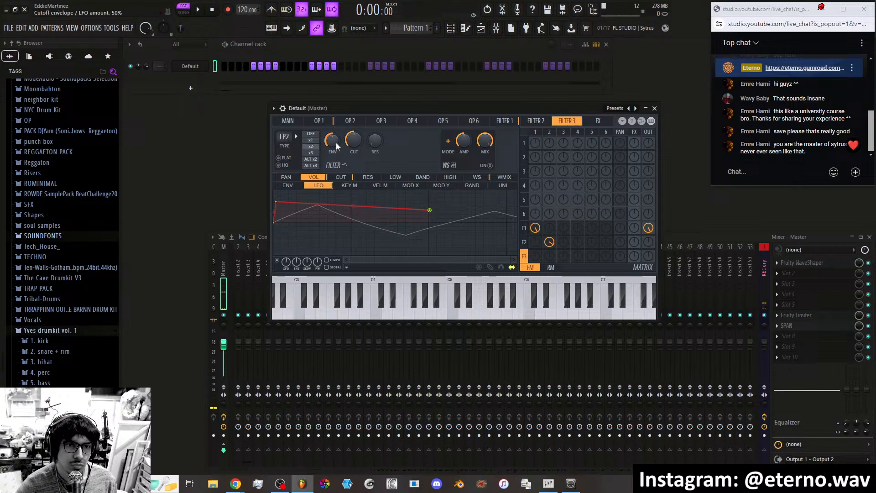
Set Filter 1's cutoff frequency to 6% and match Filter 3's cutoff and envelope amount to it.
click(505, 121)
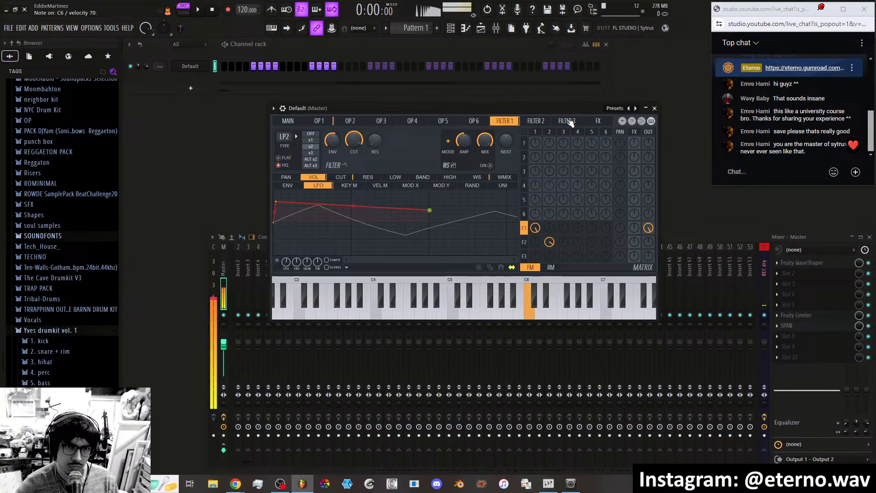
drag(354, 139, 355, 173)
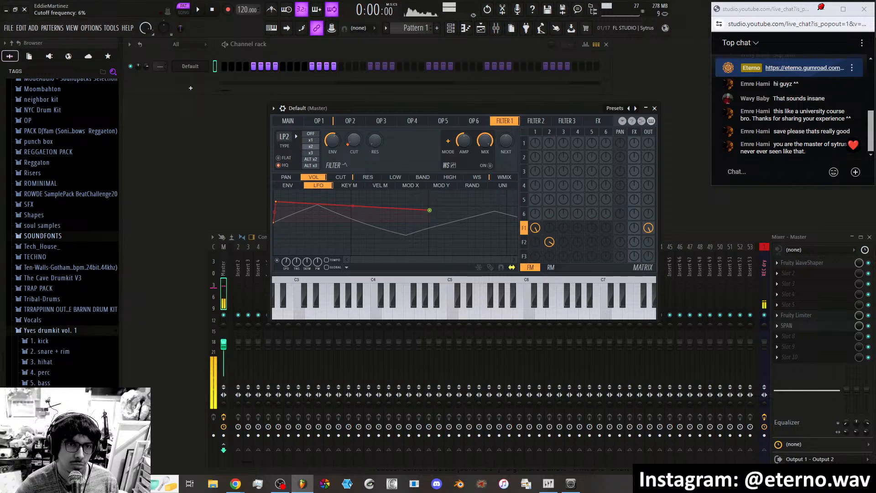
click(566, 121)
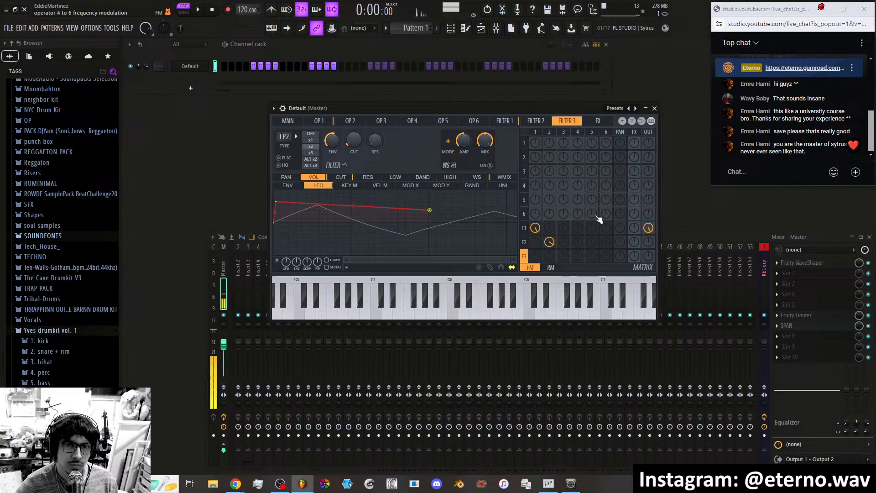
In the matrix, turn off Filter 1's operator 1 input and its output, and route operator 1 through Filter 3 to the output.
mouse_move(649, 228)
mouse_down()
mouse_move(649, 242)
mouse_move(649, 224)
mouse_up()
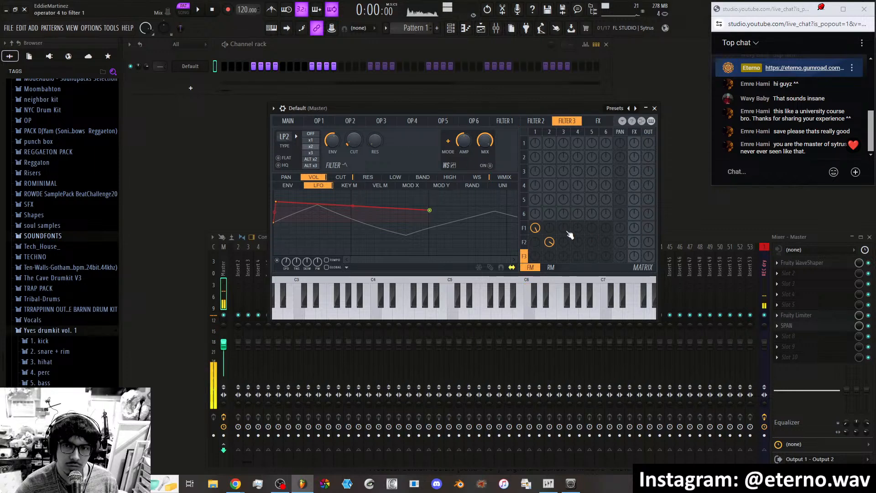
mouse_move(535, 227)
mouse_down()
mouse_move(535, 237)
mouse_move(535, 219)
mouse_up()
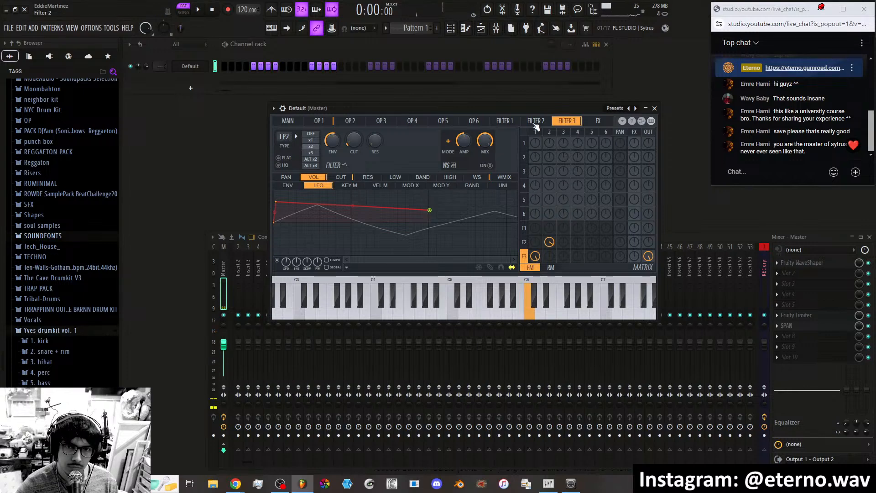
Compare the volume and cutoff LFO envelopes and the knob settings of Filter 1 and Filter 3.
click(507, 122)
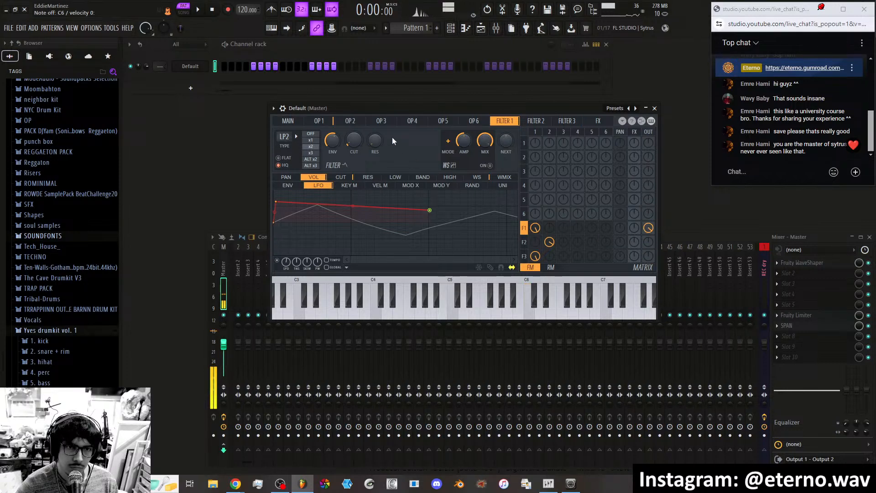
click(339, 177)
click(316, 178)
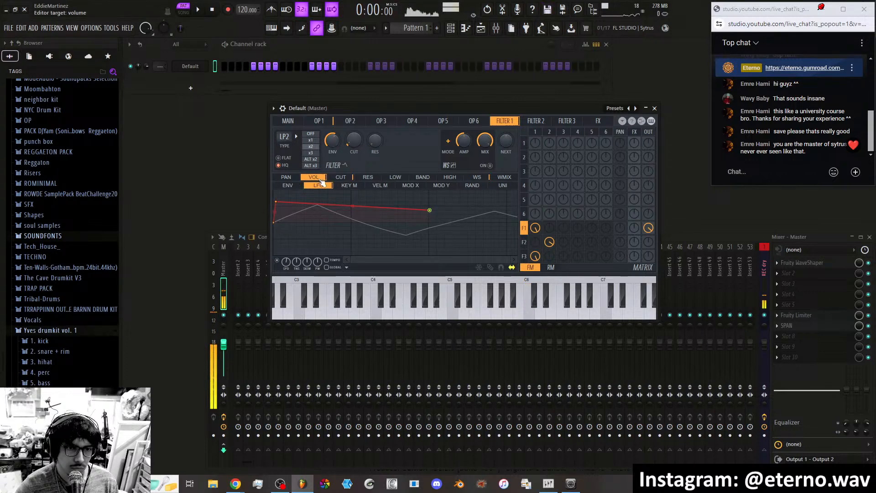
click(566, 121)
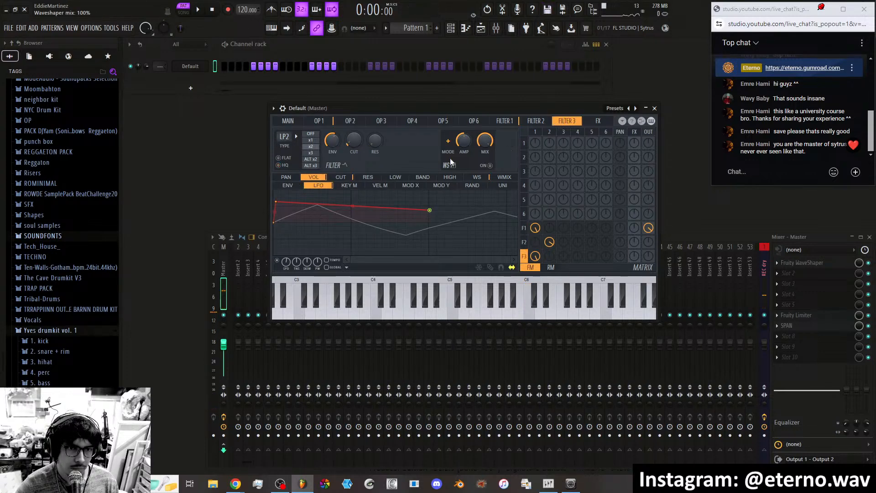
click(340, 178)
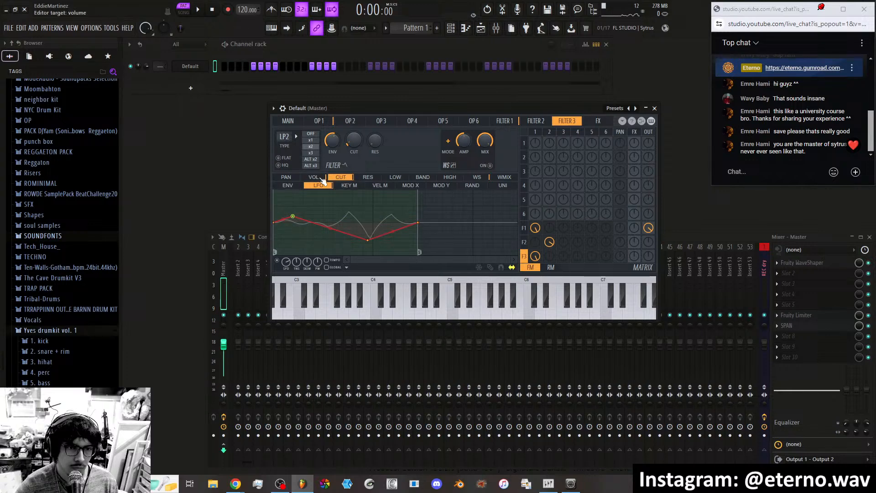
click(322, 179)
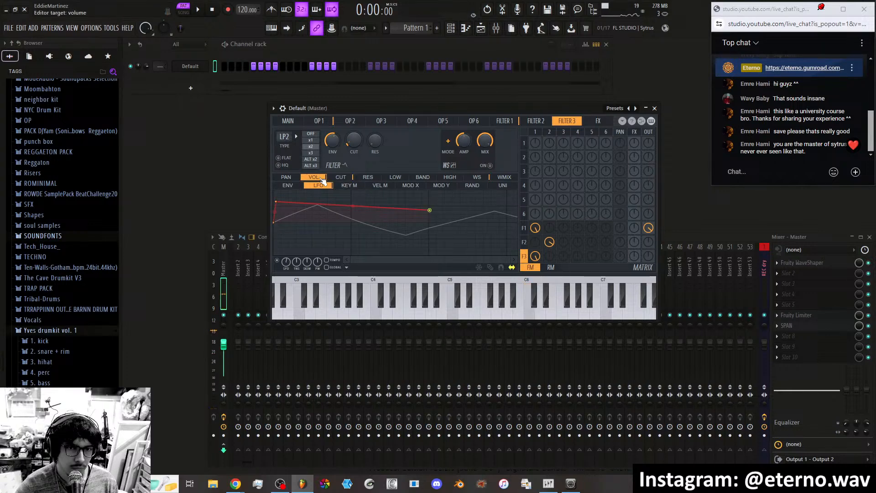
click(509, 122)
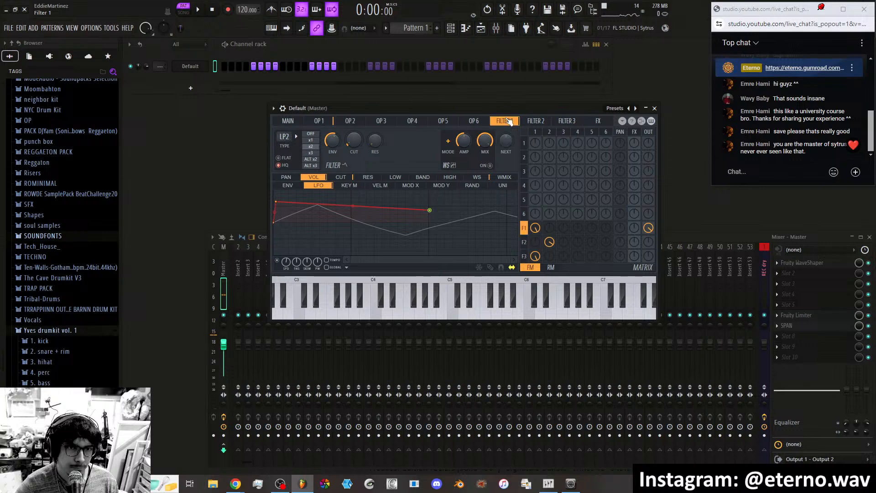
click(573, 123)
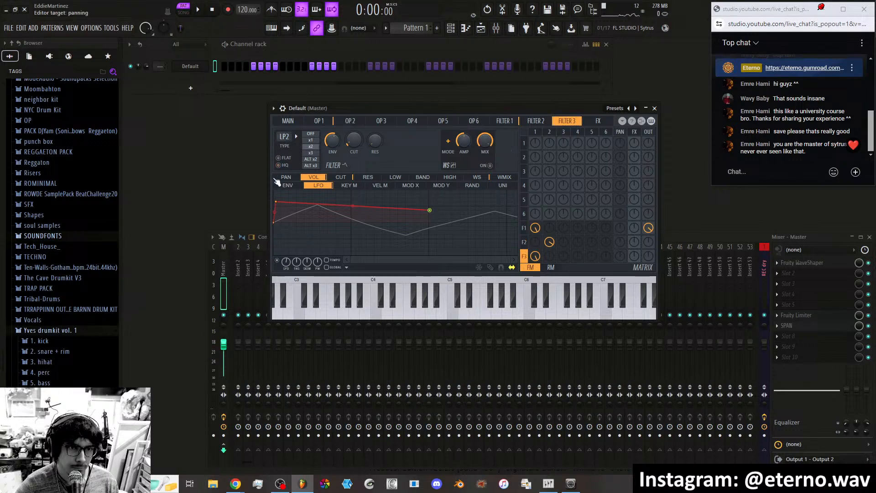
click(511, 124)
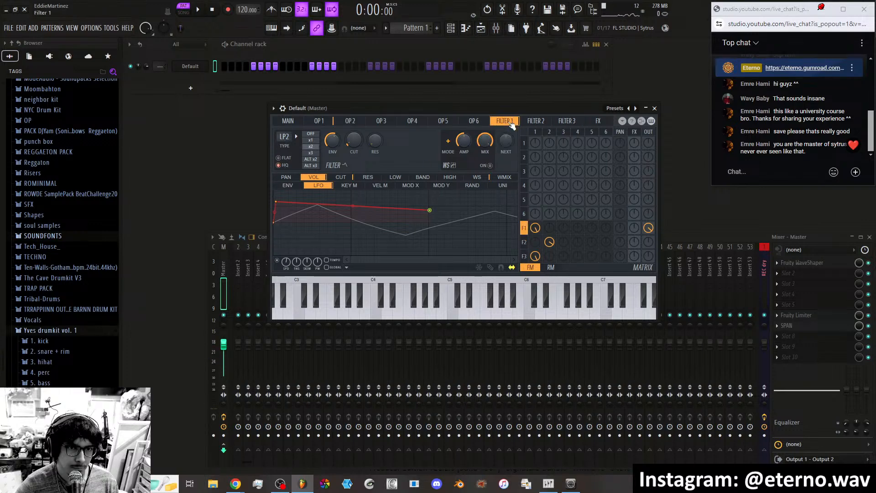
Compare the volume LFO and knob settings of Filter 1, Filter 2 and Filter 3.
click(578, 123)
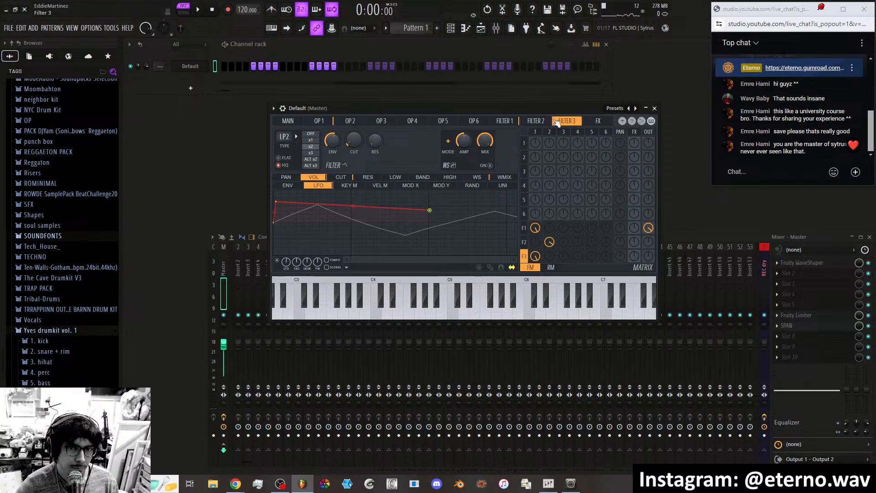
click(512, 122)
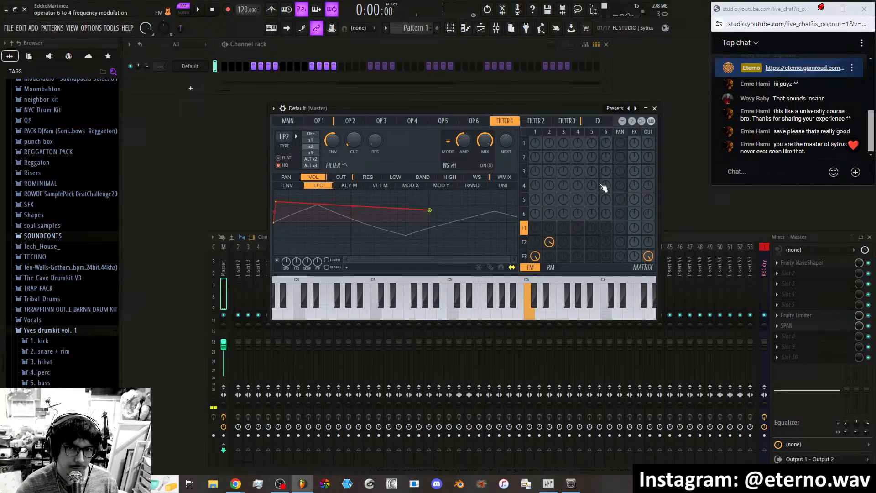
click(541, 123)
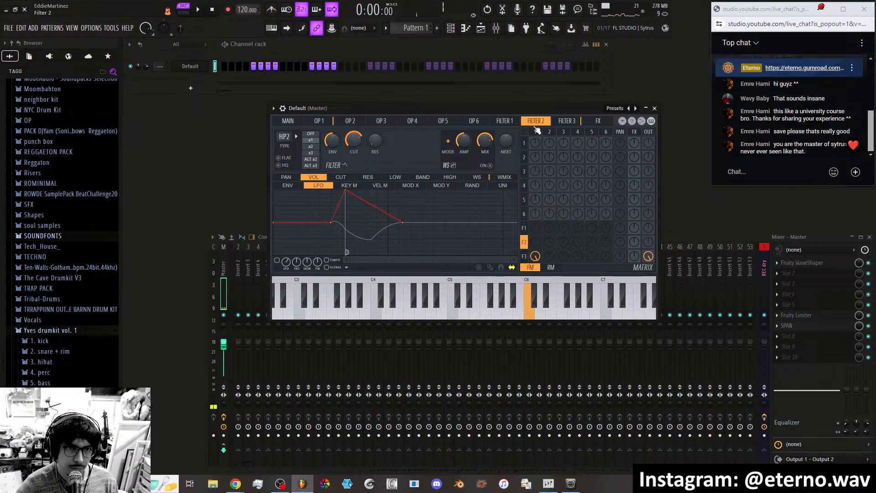
click(567, 120)
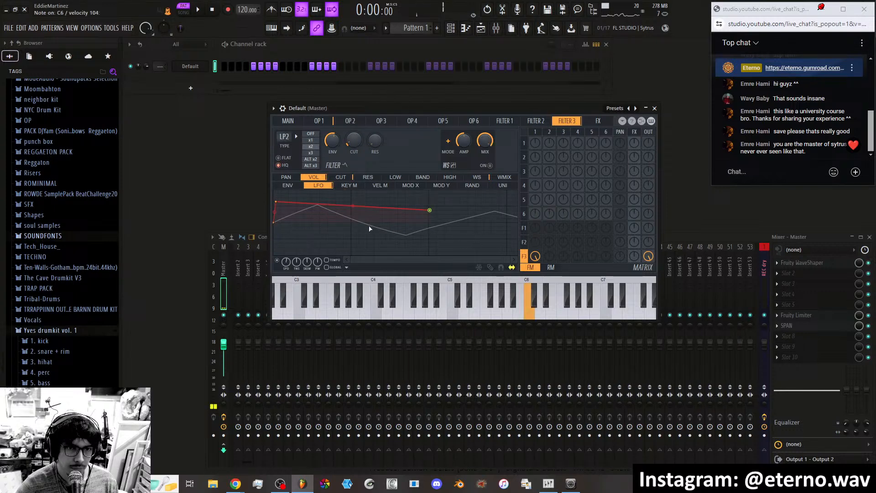
Raise Filter 3's cutoff frequency and move the peak point of its volume LFO envelope slightly along the time axis.
click(342, 177)
drag(353, 141, 353, 131)
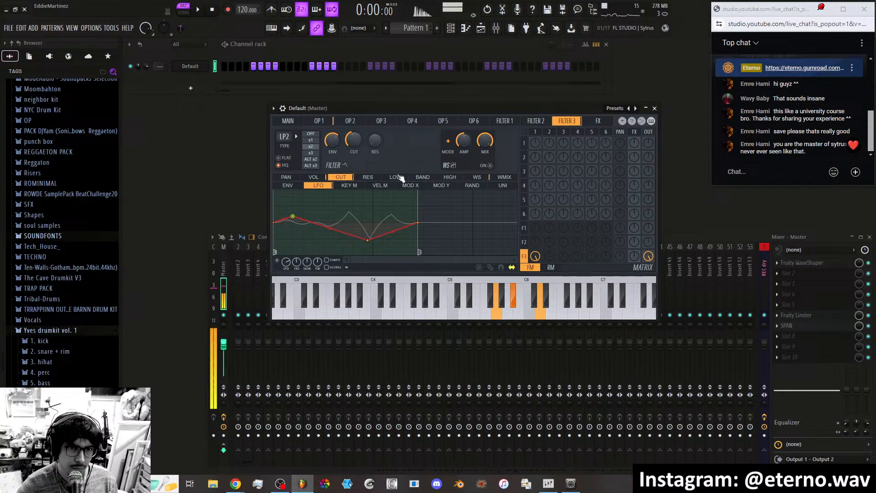
click(313, 178)
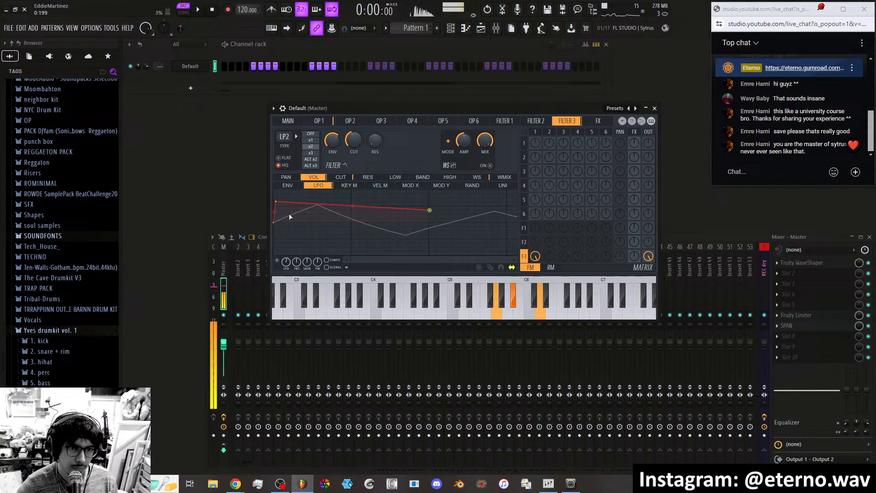
drag(278, 204, 277, 194)
drag(277, 195, 282, 204)
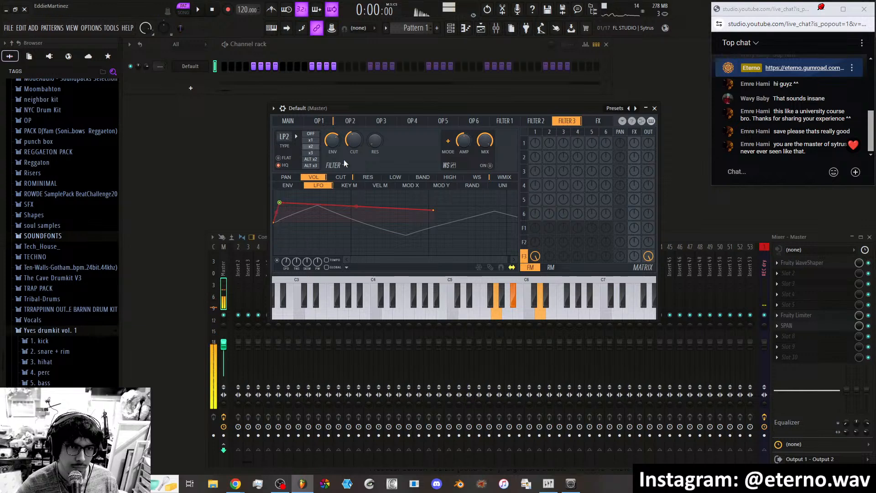
In the matrix, turn off Filter 3's routing, restore Filter 1's output, and route operator 2 through Filter 2 to the output.
drag(648, 255, 648, 274)
drag(648, 227, 649, 213)
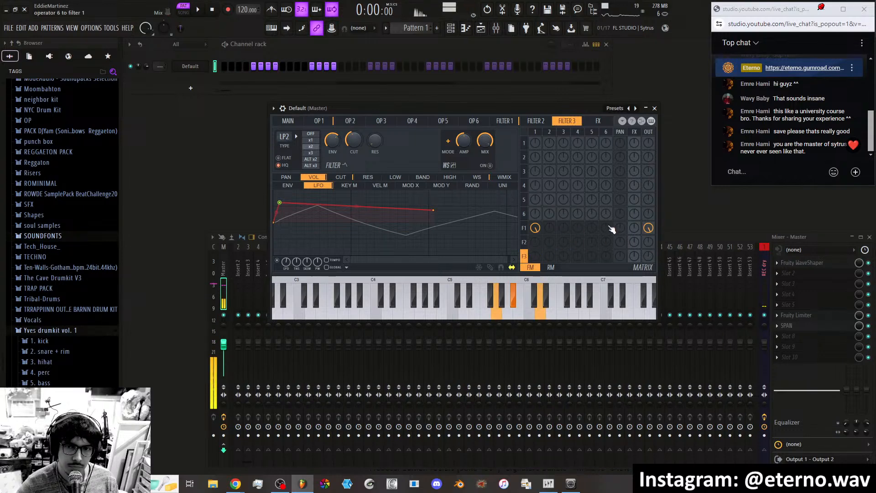
drag(648, 242, 648, 233)
drag(550, 243, 550, 224)
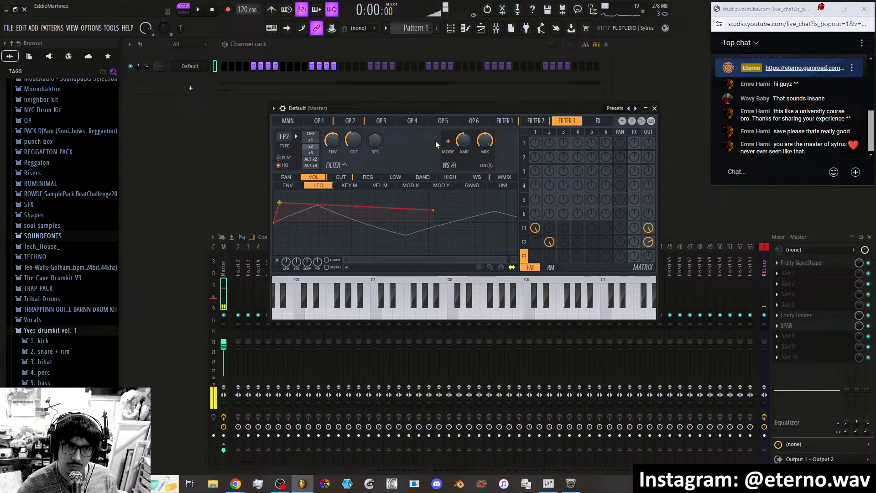
Copy operator 1's volume envelope and paste it onto operator 2's volume envelope.
click(327, 122)
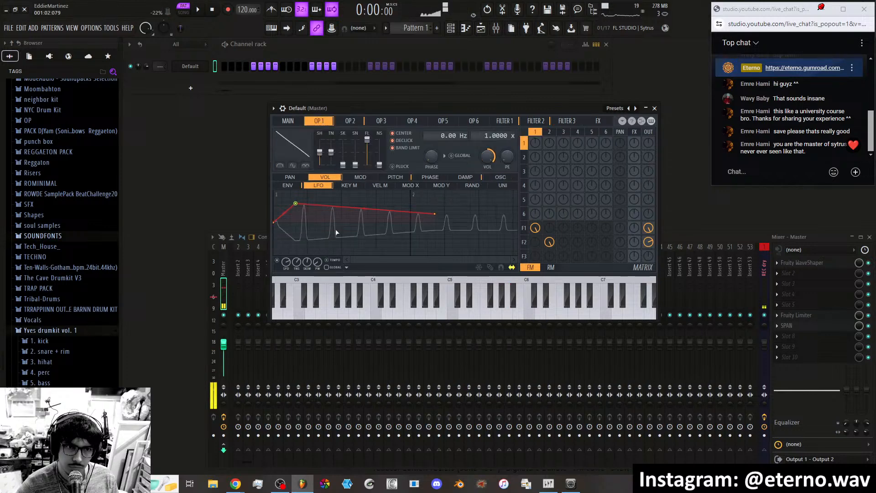
click(287, 185)
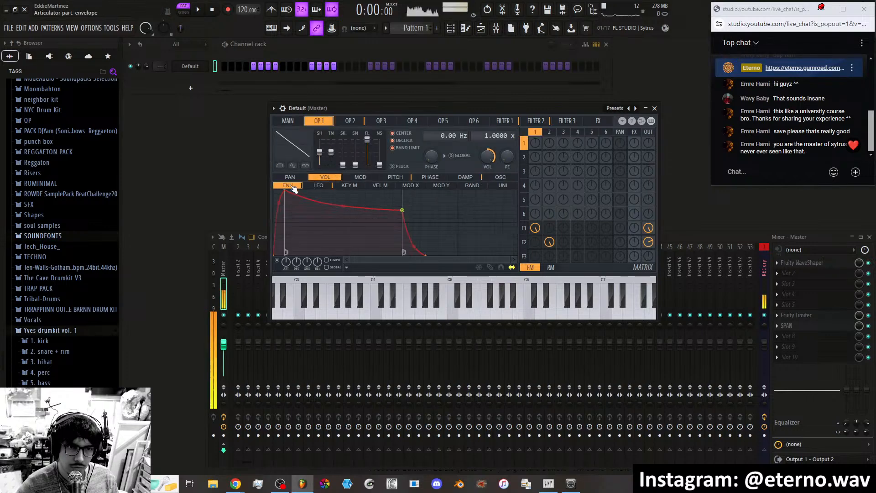
click(347, 267)
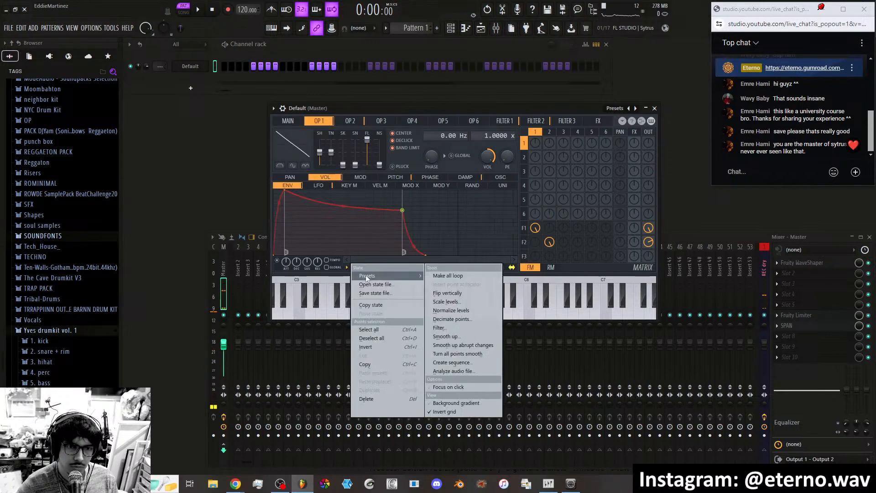
click(371, 304)
click(363, 123)
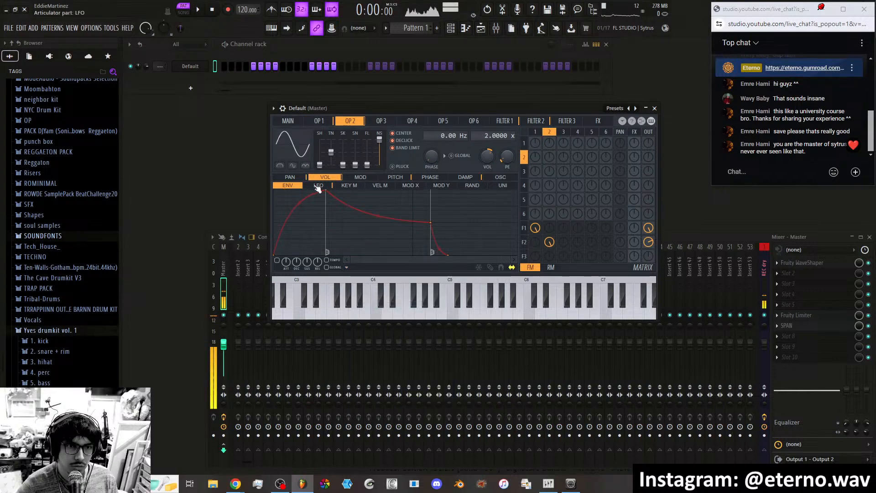
click(347, 268)
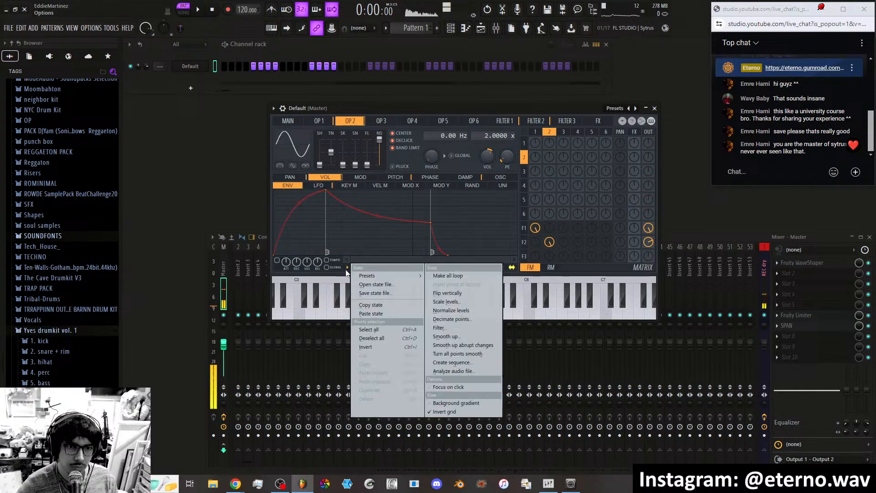
click(370, 313)
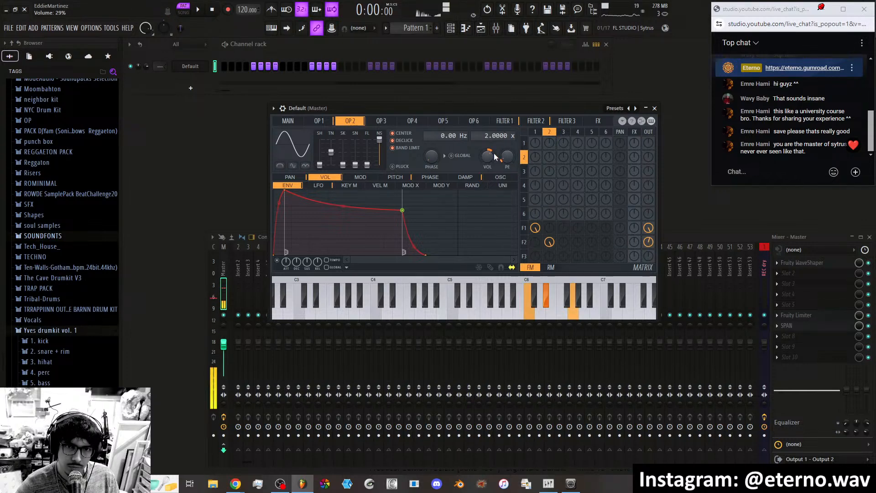
Slow down the volume LFO speed of Filter 1 and of operator 1.
click(536, 121)
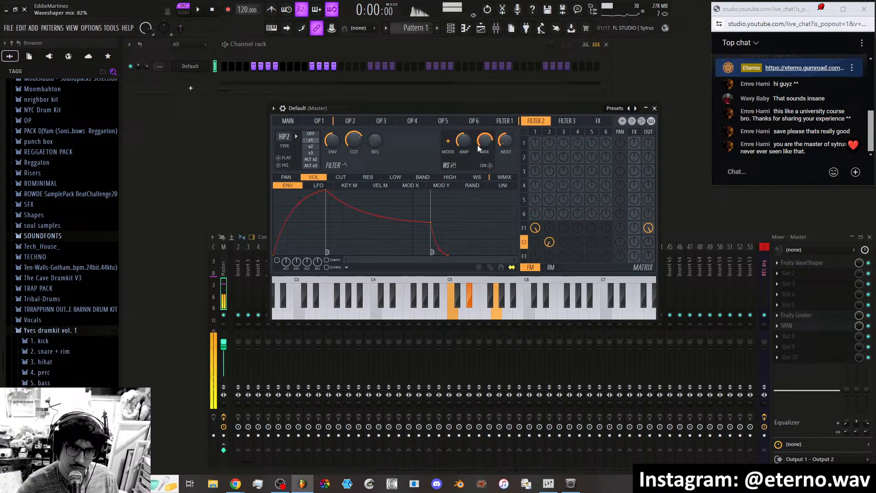
click(505, 121)
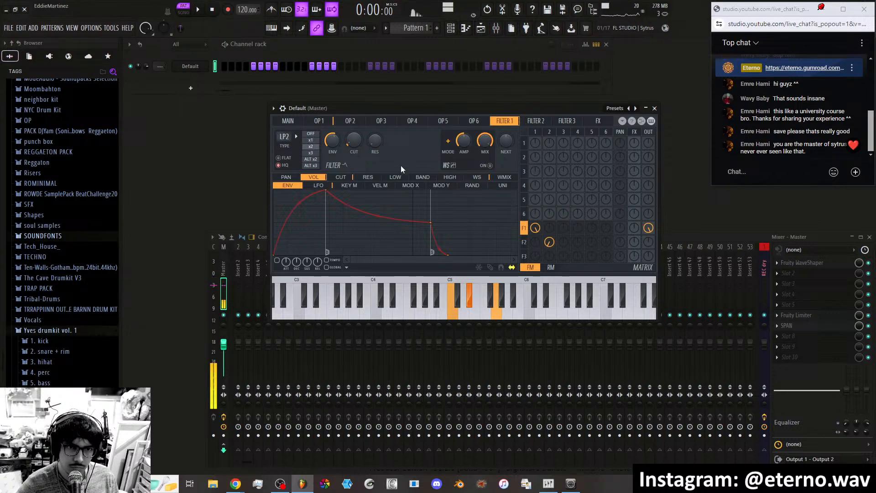
click(330, 185)
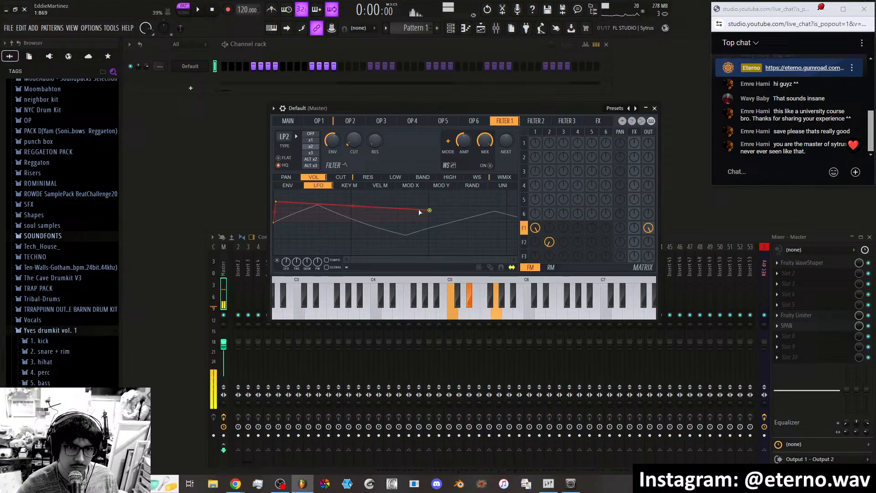
drag(287, 262, 291, 256)
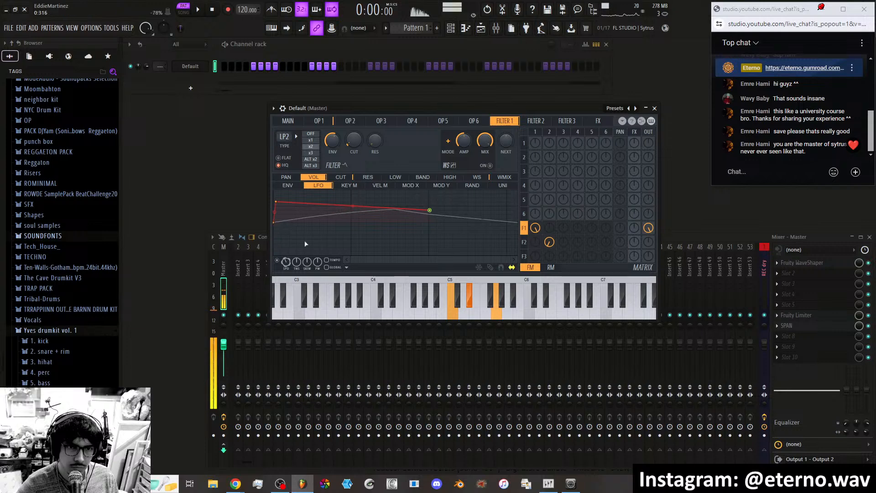
click(331, 123)
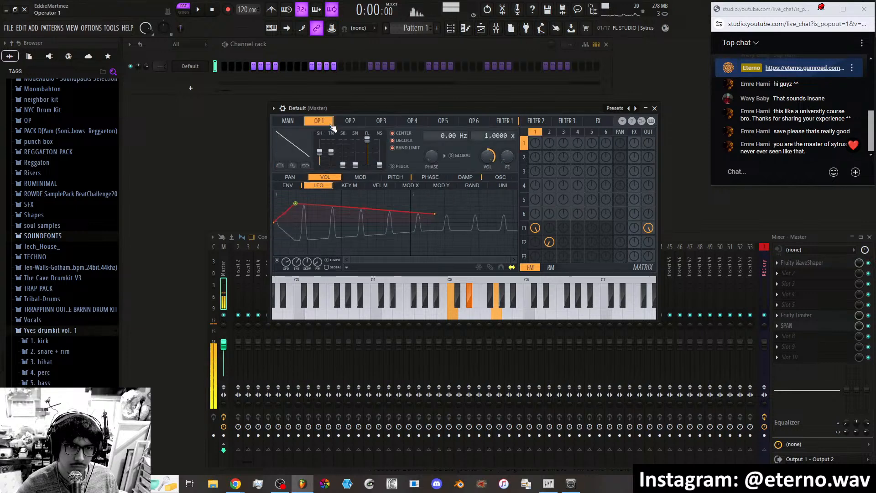
drag(286, 262, 286, 277)
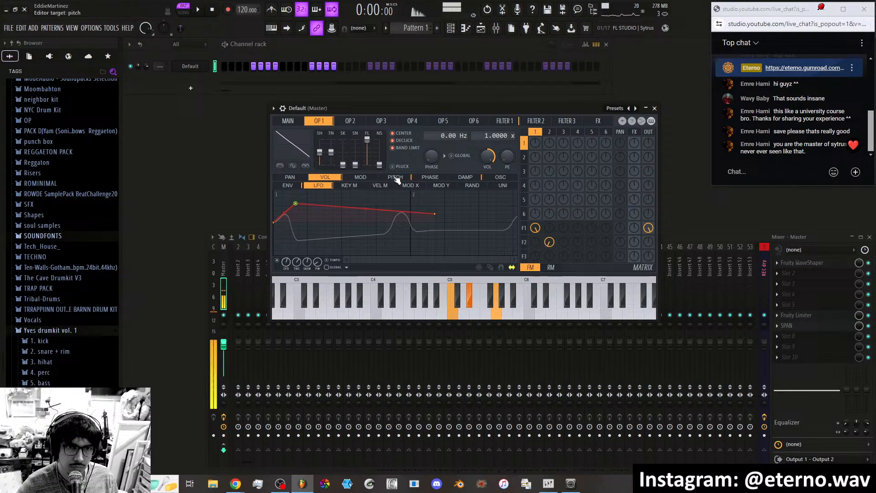
Slow down Filter 1's cutoff LFO and extend the final point of its envelope further along the time axis.
click(505, 121)
click(342, 177)
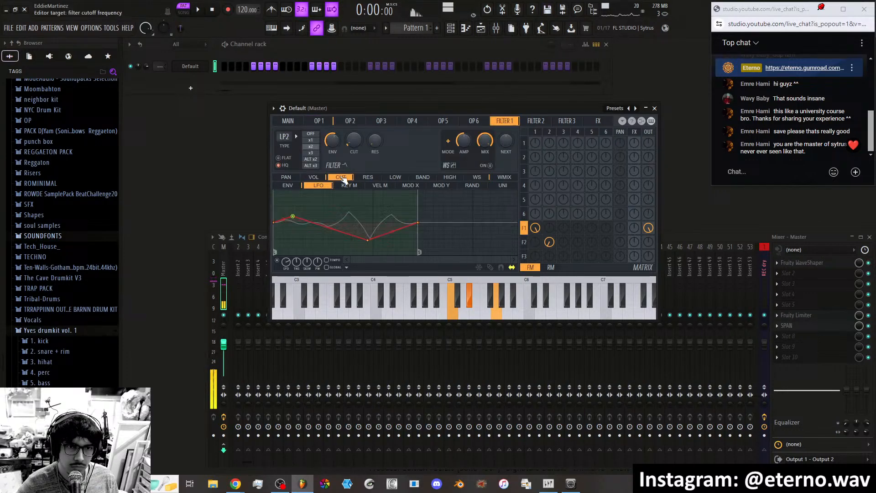
drag(286, 265, 286, 275)
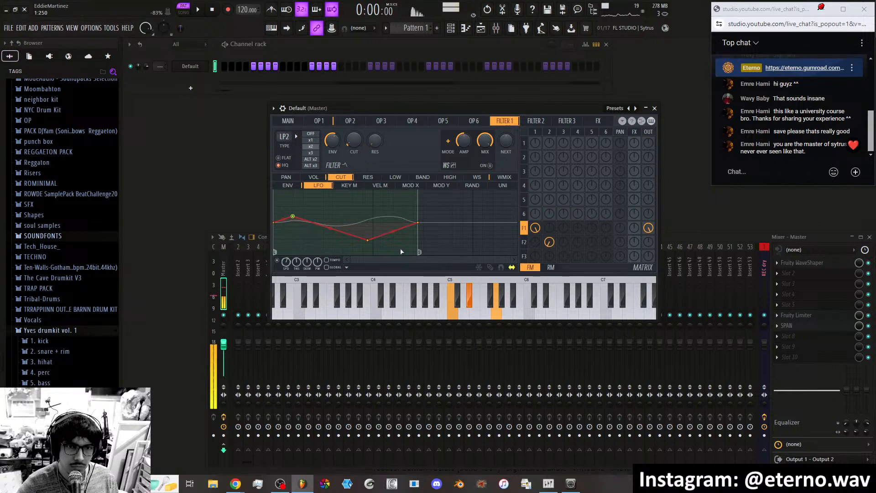
drag(420, 222, 478, 220)
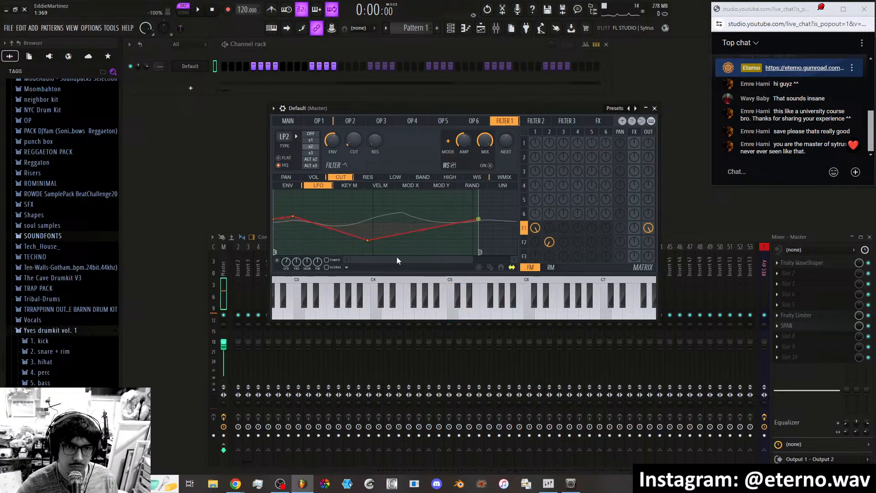
Remove the loop end and loop start from the points of Filter 1's cutoff LFO envelope.
right_click(478, 220)
click(547, 283)
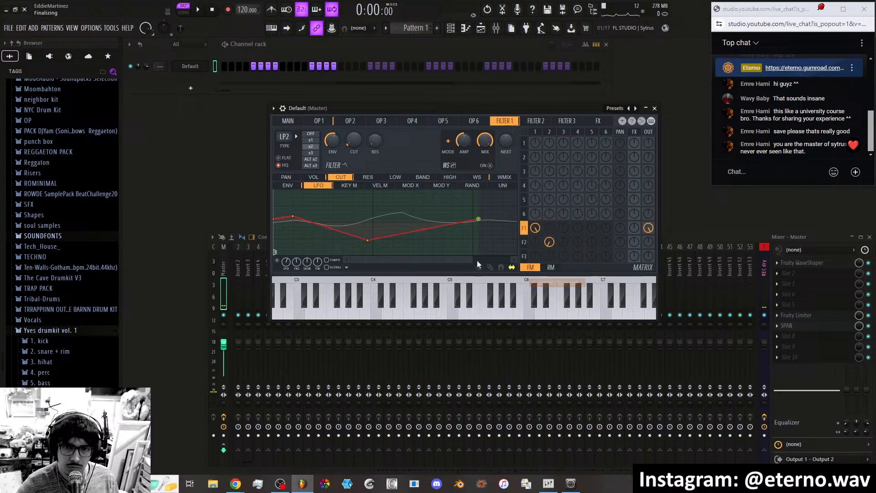
right_click(273, 220)
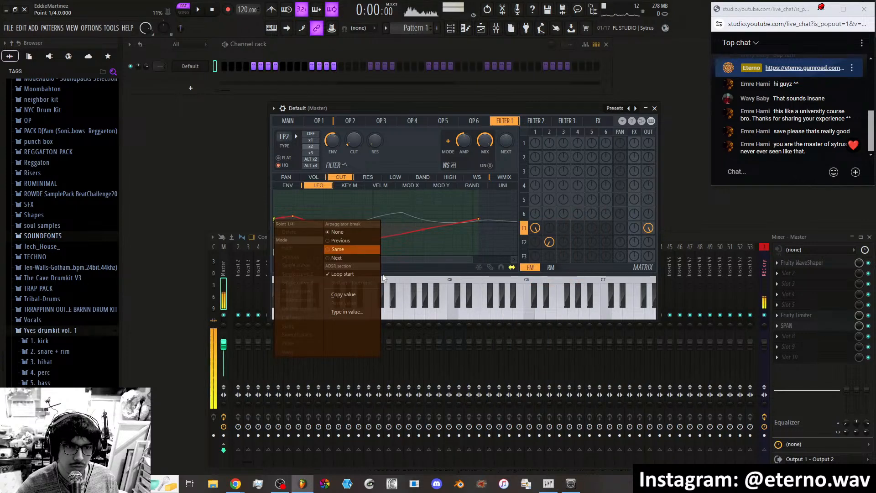
click(342, 274)
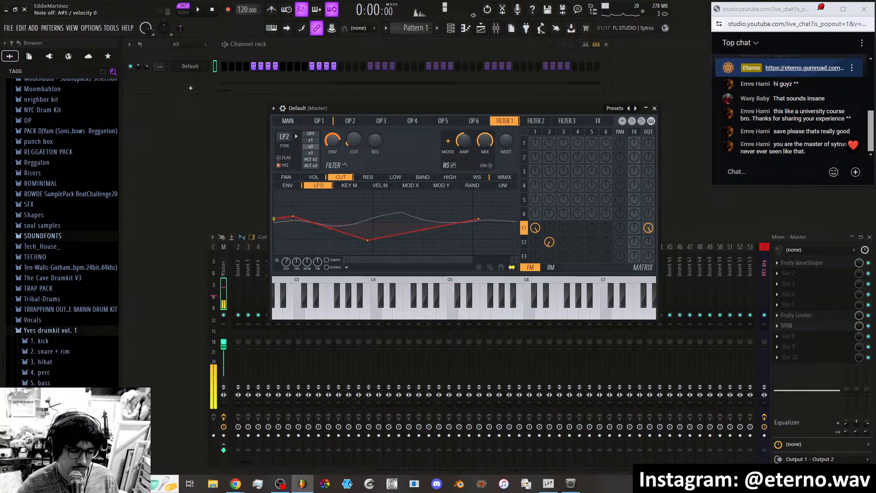
In the matrix, send Filter 1 to the FX output and frequency-modulate operator 1 with operator 2 instead of feeding Filter 2.
drag(633, 229, 634, 206)
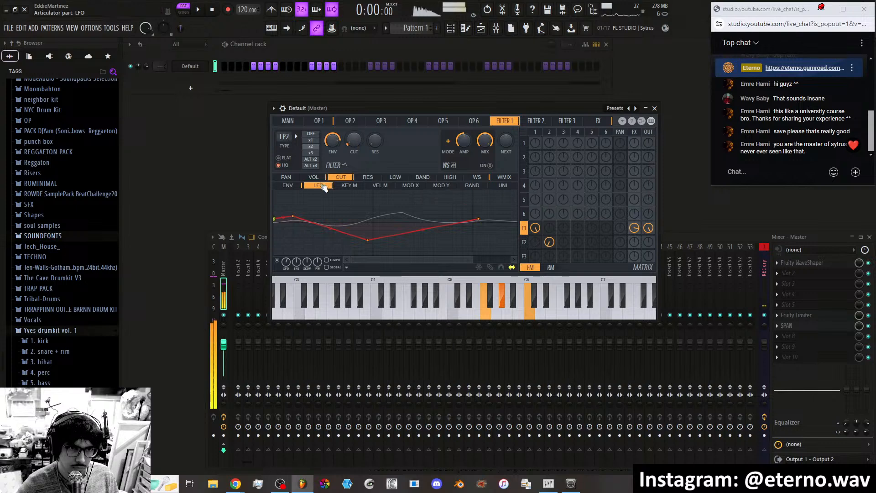
click(327, 126)
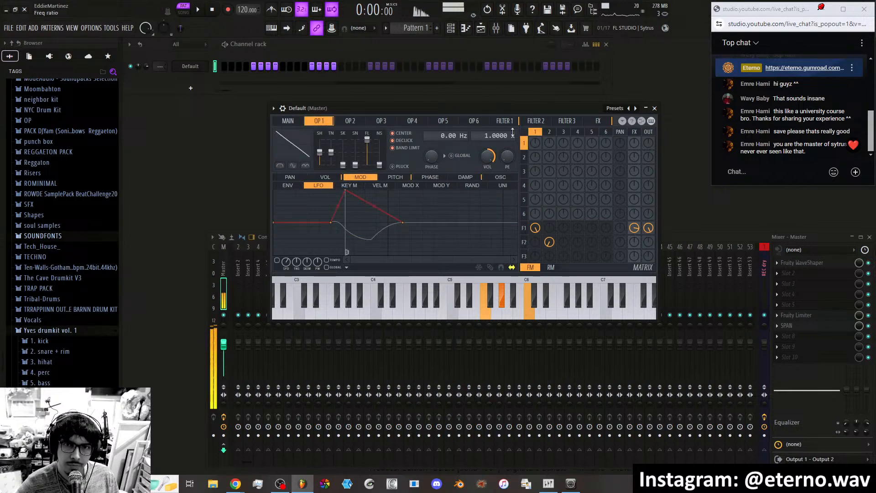
click(365, 125)
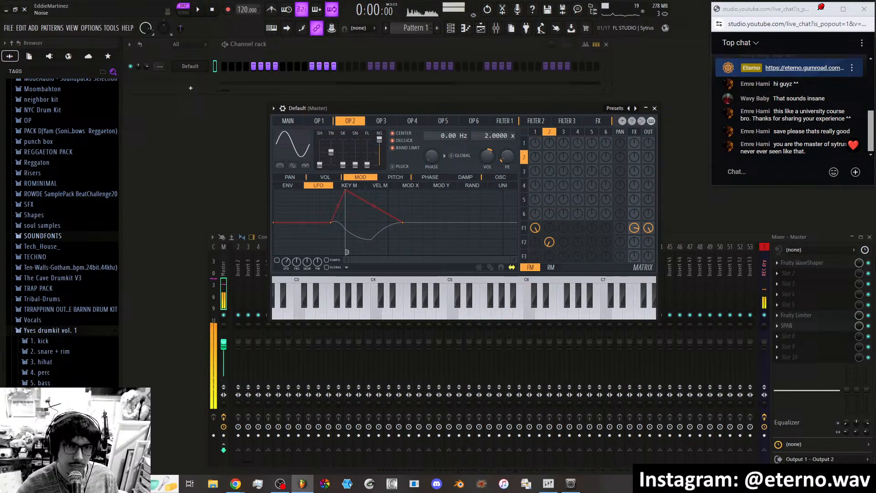
click(325, 177)
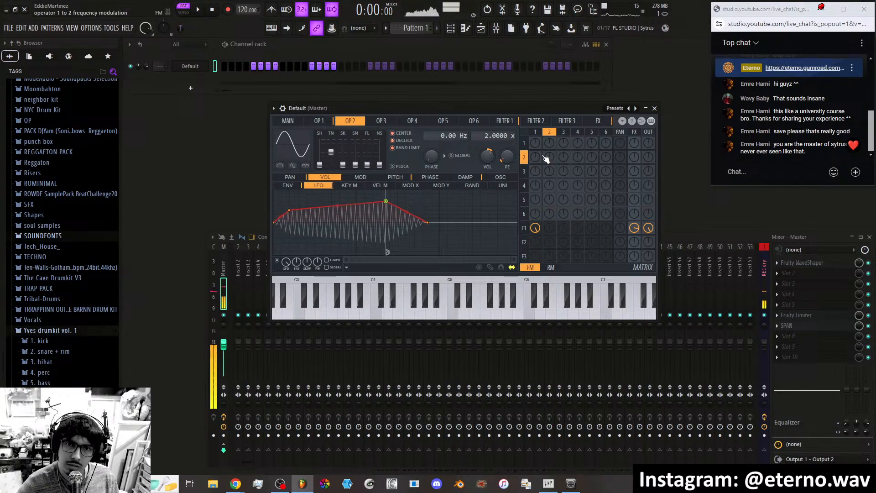
drag(539, 160, 550, 140)
Adjust operator 2's shape and FM amount onto operator 1, with its frequency ratio at 4.0000 and frequency offset at -410 Hz.
drag(319, 165, 320, 139)
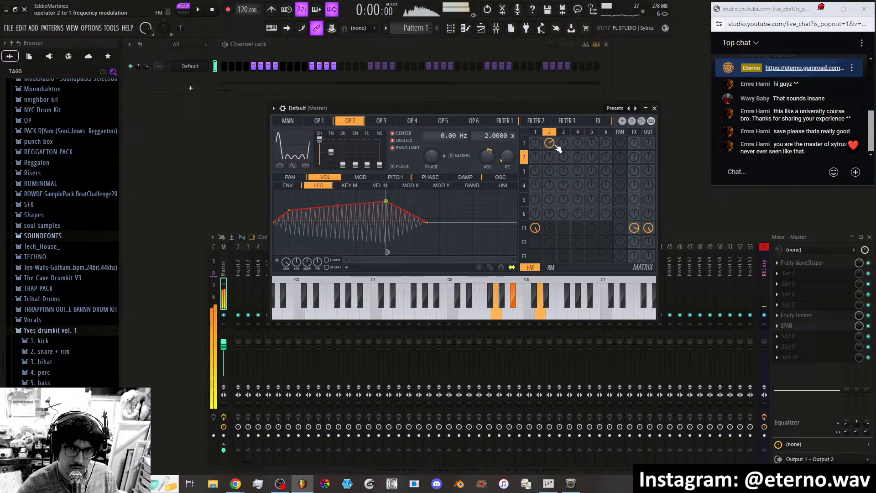
drag(549, 143, 549, 139)
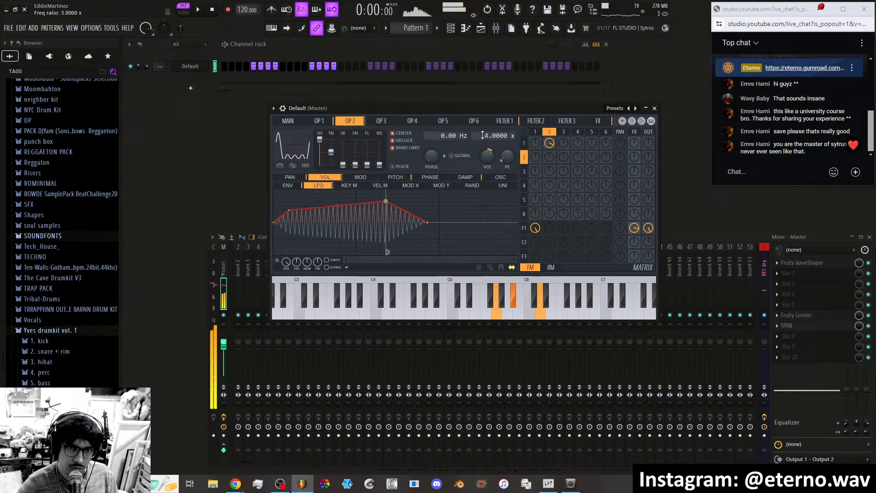
drag(320, 138, 320, 152)
drag(549, 144, 549, 145)
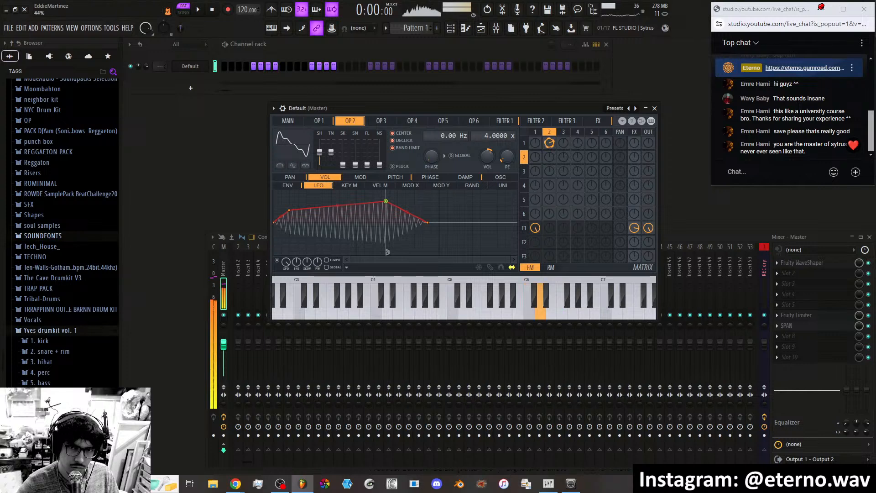
mouse_move(438, 136)
mouse_down()
mouse_move(439, 105)
mouse_move(442, 146)
mouse_up()
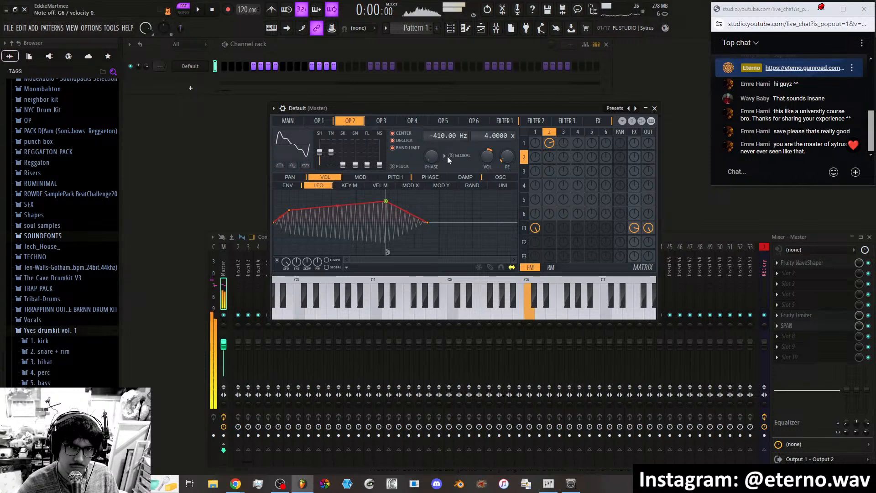
Set operator 2's frequency offset to -432 Hz and raise Filter 1's send to the FX output to full.
drag(428, 136, 428, 139)
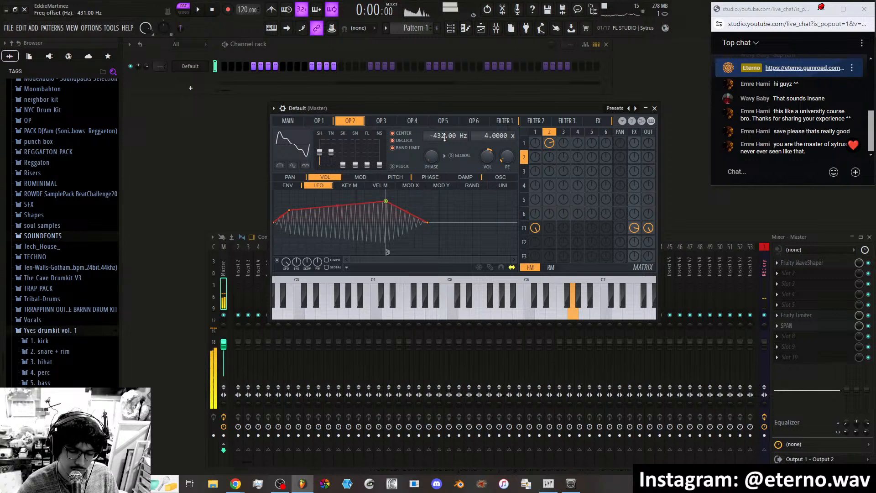
drag(640, 230, 641, 215)
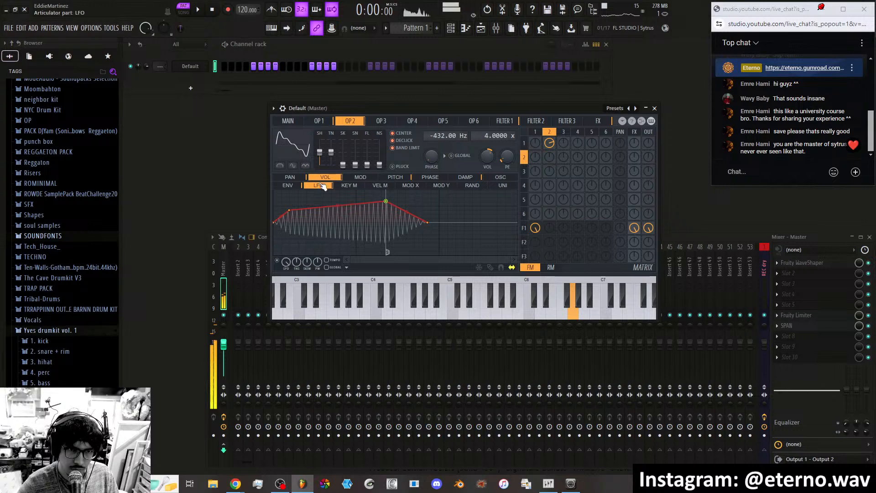
Check operator 2's panning, volume and pitch articulators, and bring its pitch envelope amount back to neutral.
click(296, 185)
click(301, 178)
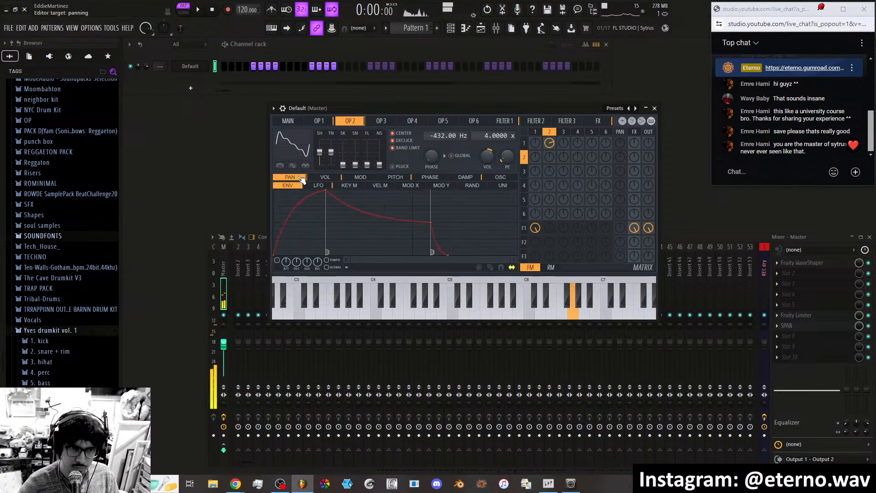
click(338, 179)
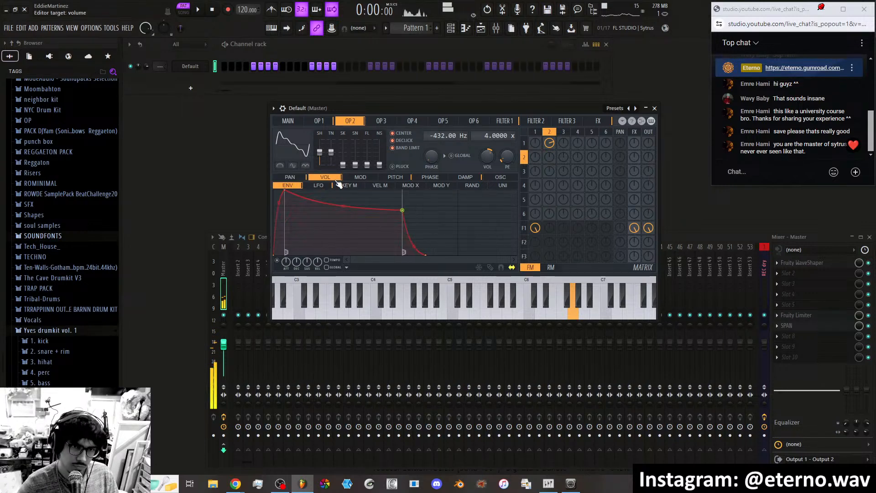
click(396, 178)
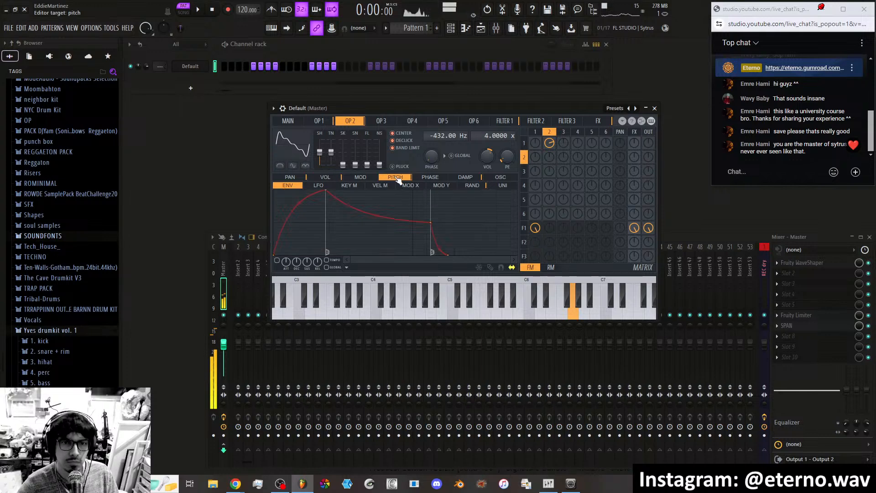
click(472, 185)
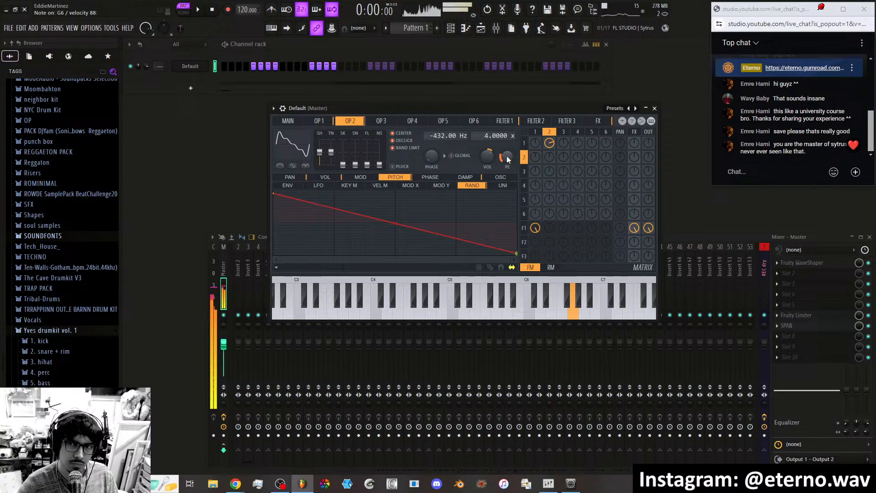
drag(507, 158, 507, 146)
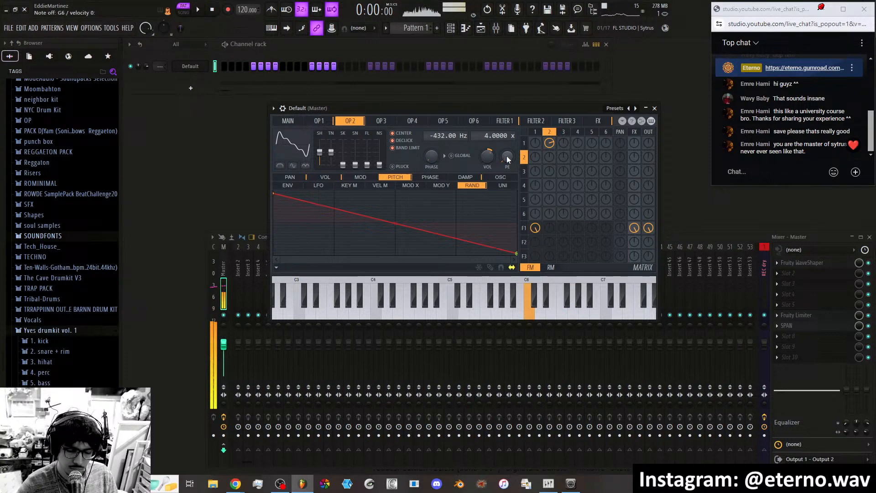
Set operator 2's frequency offset to -22 Hz, lower its volume and adjust its FM amount onto operator 1.
drag(549, 143, 550, 151)
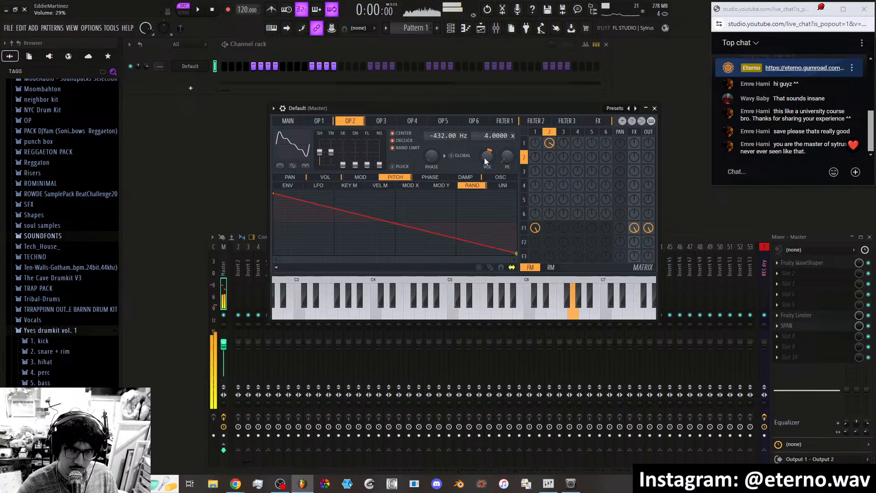
drag(486, 160, 486, 180)
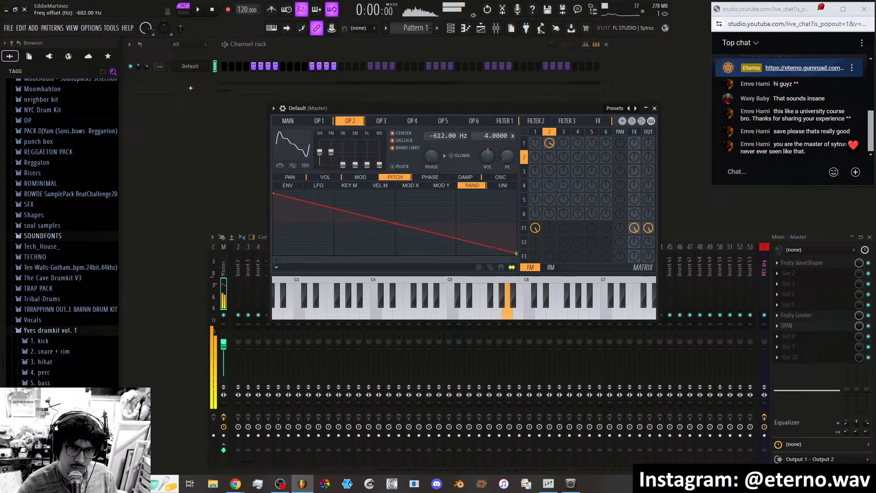
drag(440, 136, 440, 130)
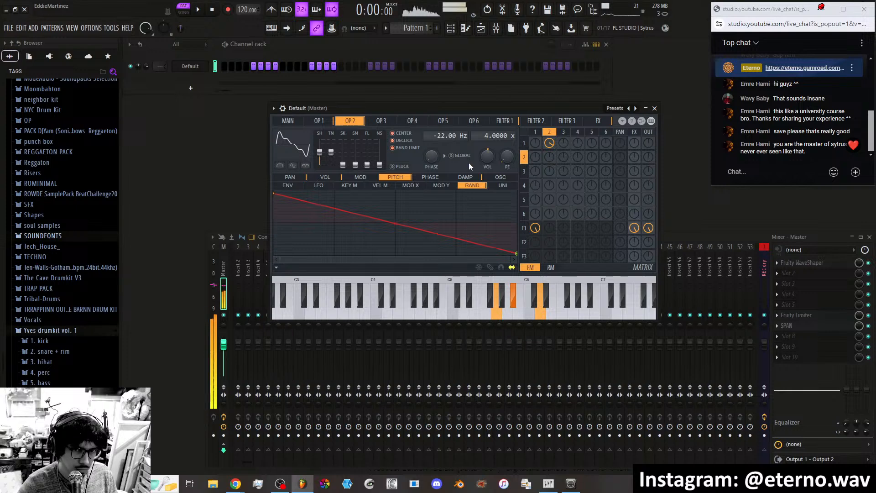
drag(488, 156, 487, 169)
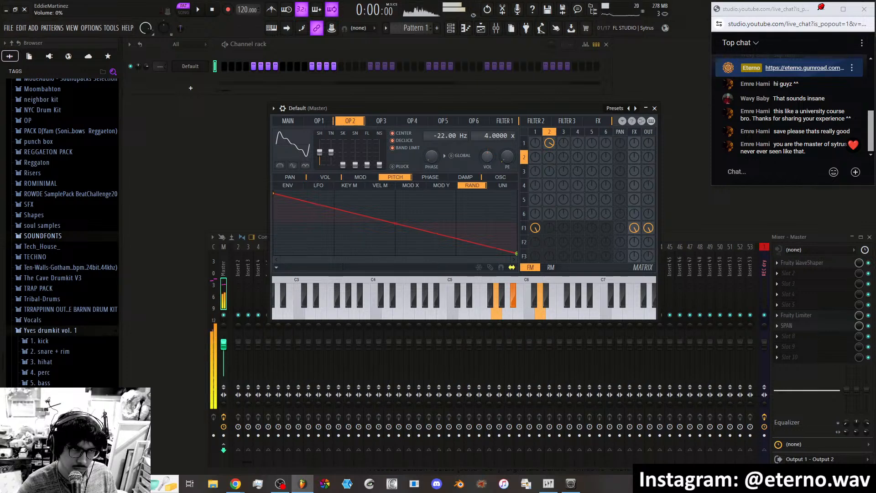
drag(488, 156, 487, 155)
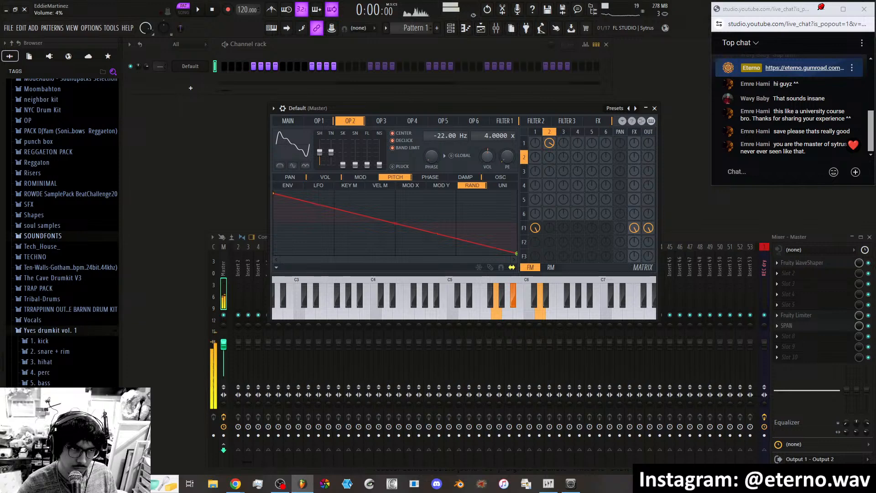
drag(549, 142, 550, 132)
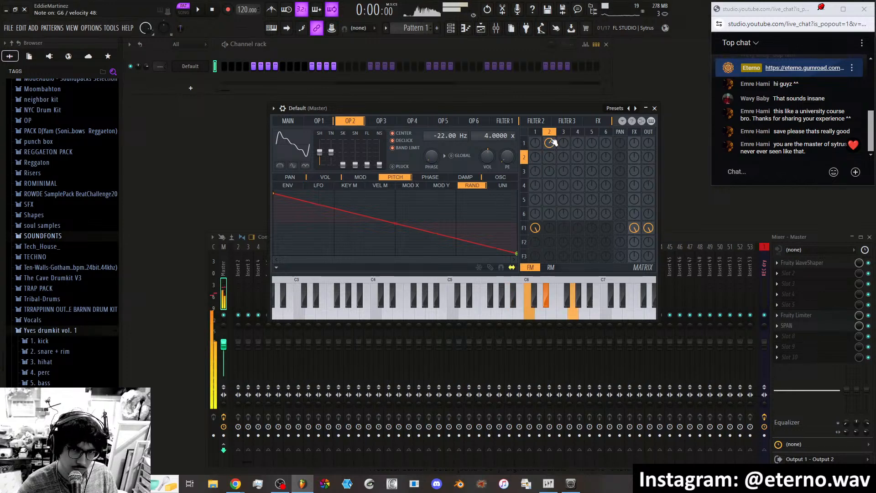
Reduce Filter 1's cutoff envelope amount and FX send, and raise its cutoff frequency.
click(504, 121)
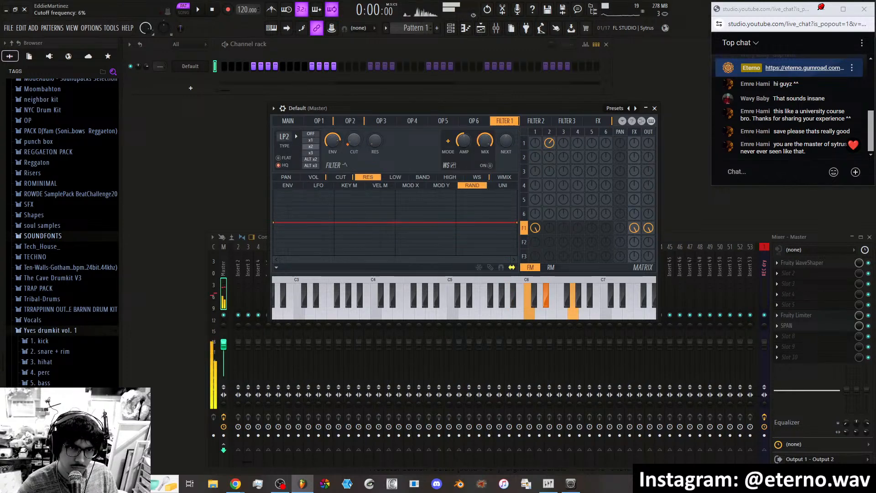
mouse_move(332, 140)
mouse_down()
mouse_move(333, 130)
mouse_move(332, 144)
mouse_up()
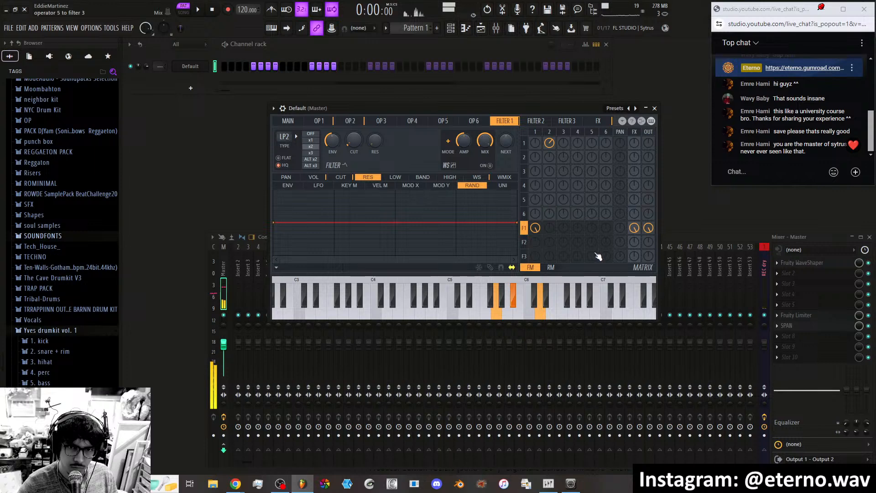
drag(635, 229, 634, 238)
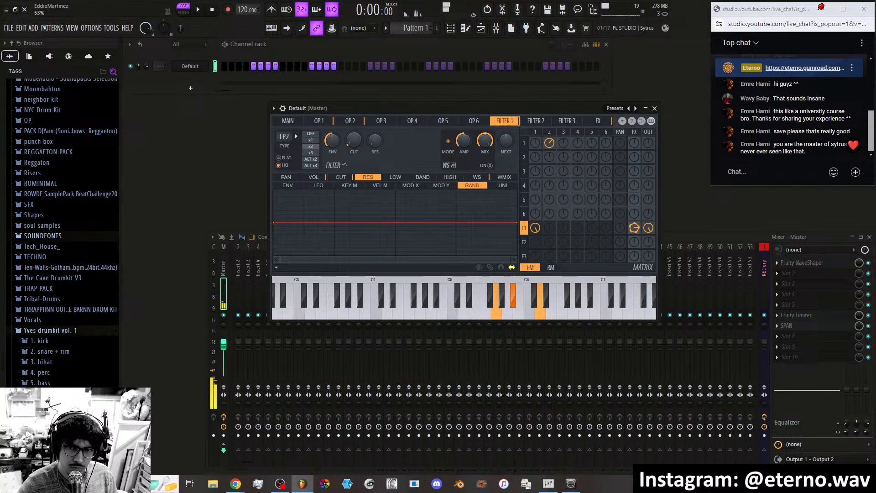
drag(356, 144, 357, 114)
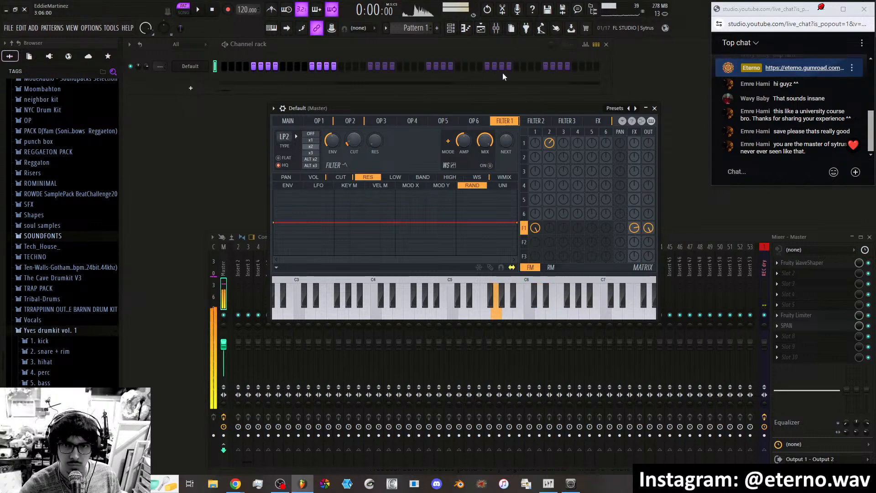
Remove operator 2's frequency modulation of operator 1 from the matrix and check operator 1's settings.
drag(552, 144, 551, 155)
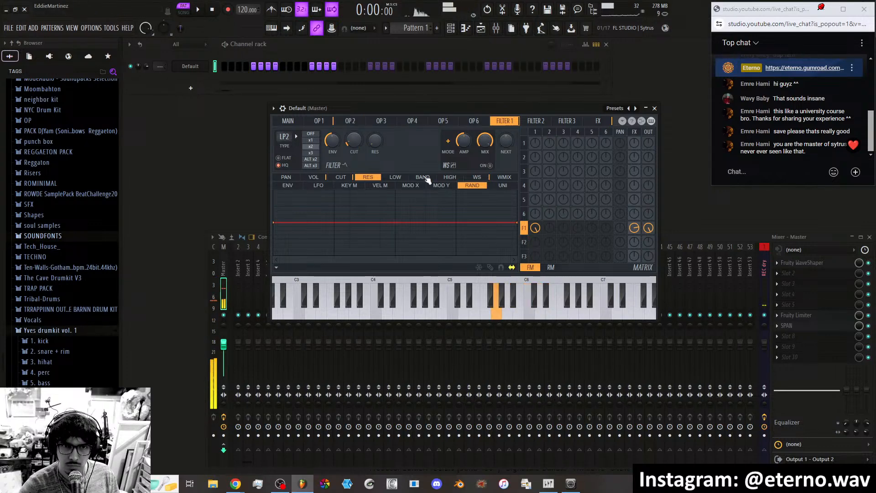
click(329, 122)
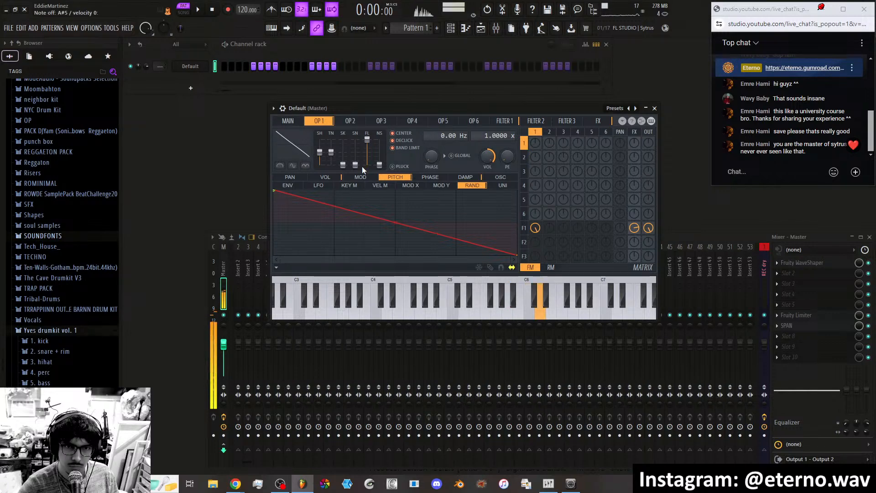
Raise Filter 1's cutoff envelope amount to about 78% and reshape its cutoff envelope with an instant attack and a longer, deeper decay.
click(501, 122)
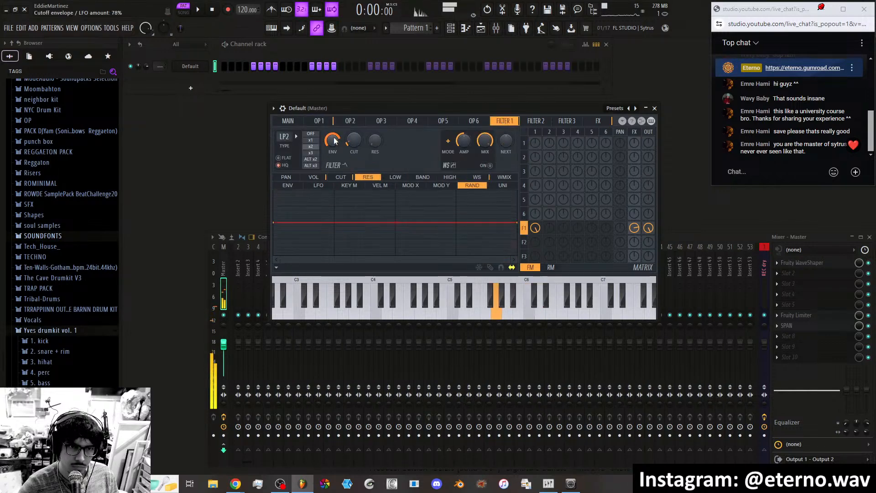
click(339, 177)
click(322, 177)
click(340, 177)
click(322, 185)
click(296, 185)
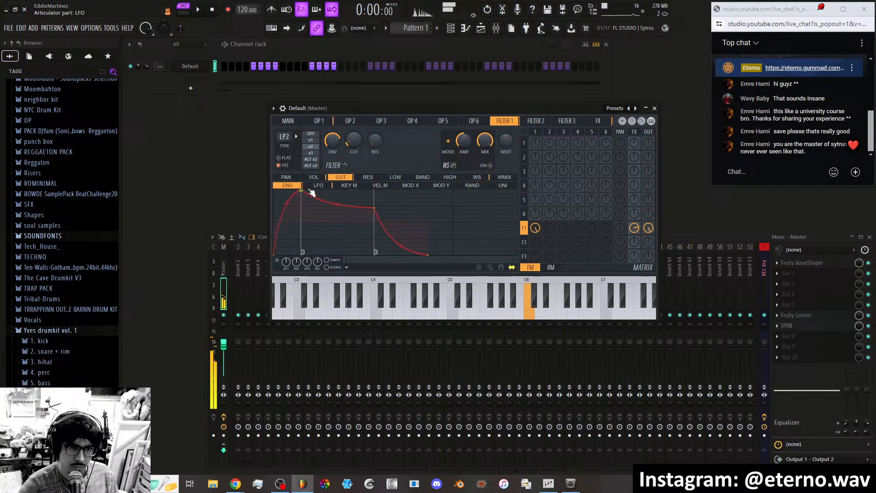
drag(300, 191, 273, 188)
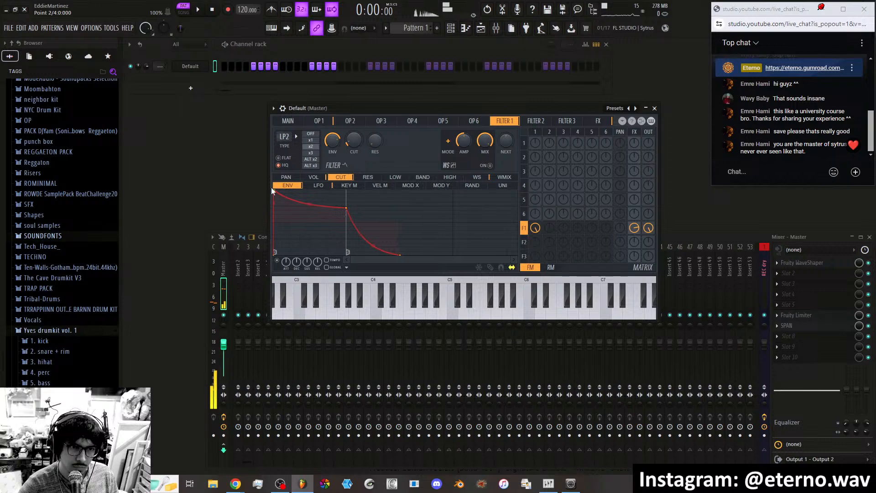
drag(348, 209, 406, 236)
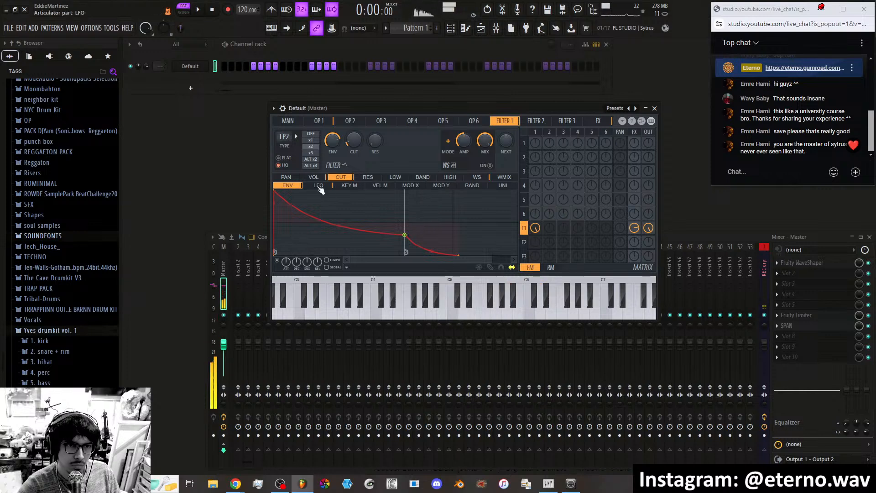
Set the unison order to 5, raise its phase and envelope variation, and lower its pitch and volume variation.
click(288, 121)
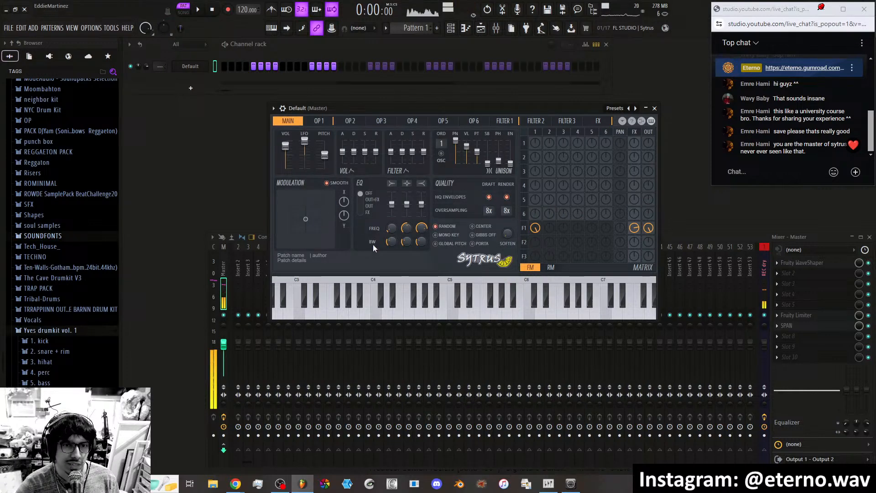
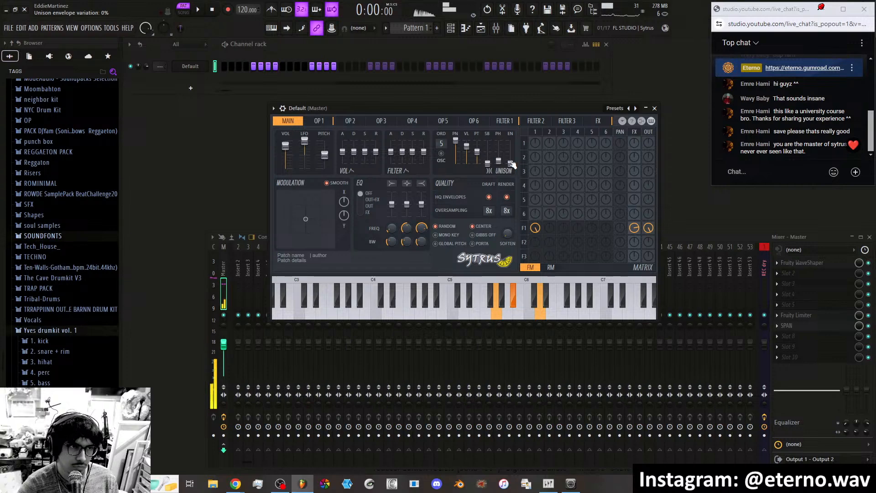
drag(511, 150, 498, 154)
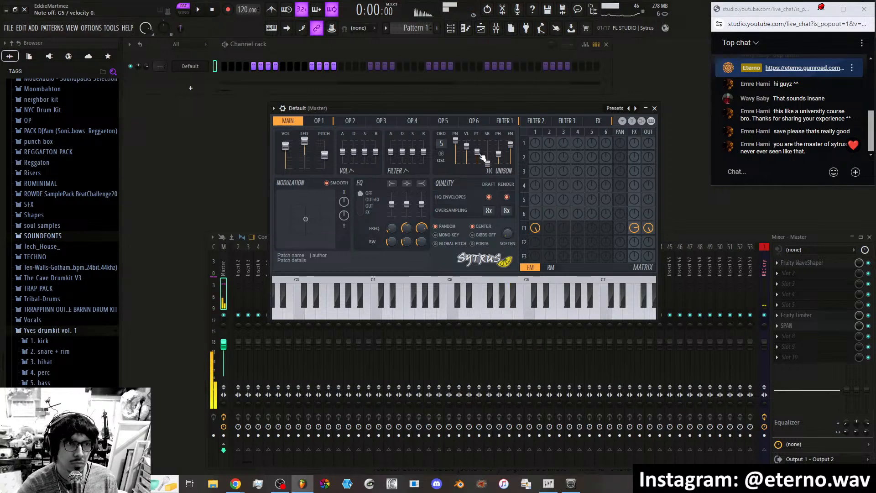
mouse_move(478, 152)
mouse_down()
mouse_move(467, 142)
mouse_move(467, 154)
mouse_up()
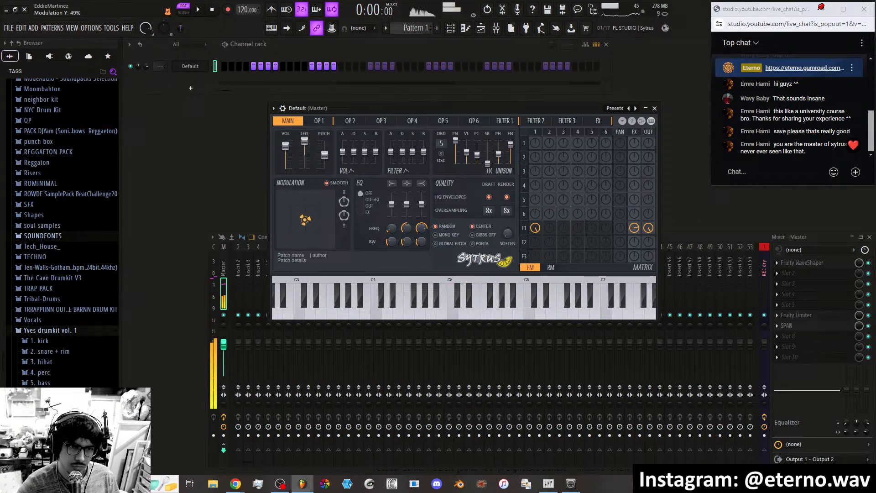
Make Filter 1's cutoff follow modulation X by lowering the curve's first point to minimum, and try it with the XY modulation pad.
drag(299, 220, 307, 207)
click(504, 120)
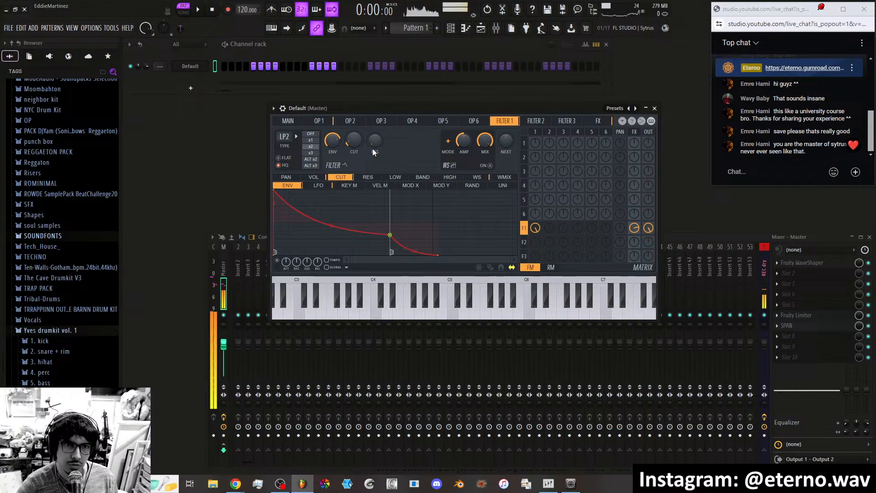
click(410, 185)
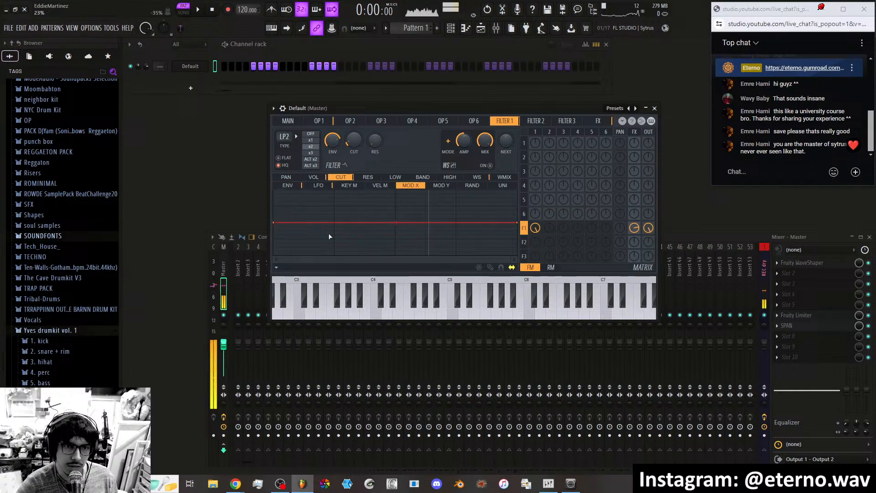
drag(271, 223, 274, 254)
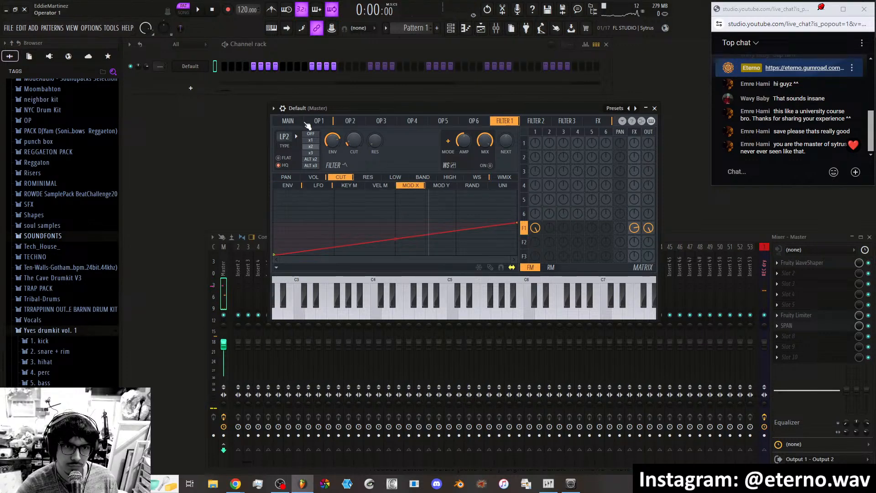
click(290, 122)
drag(346, 202, 346, 247)
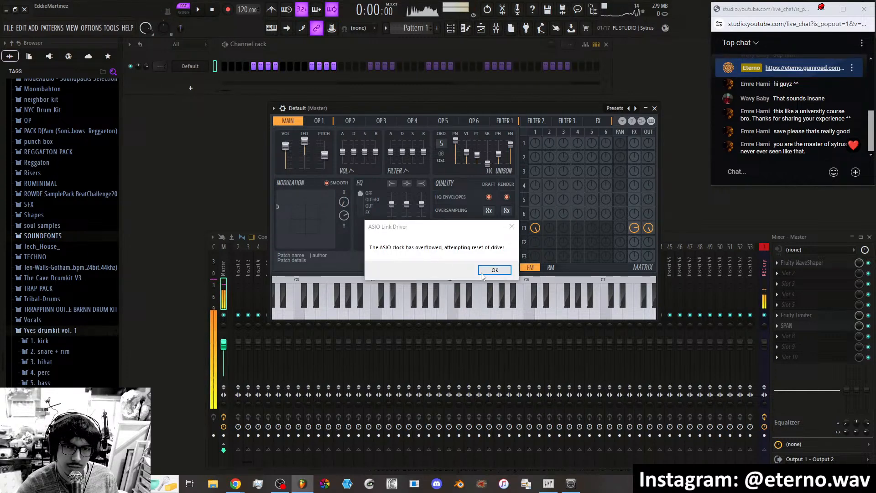
Dismiss the ASIO driver message, and turn off HQ envelopes and oversampling for both draft and render while testing the XY modulation pad.
click(494, 270)
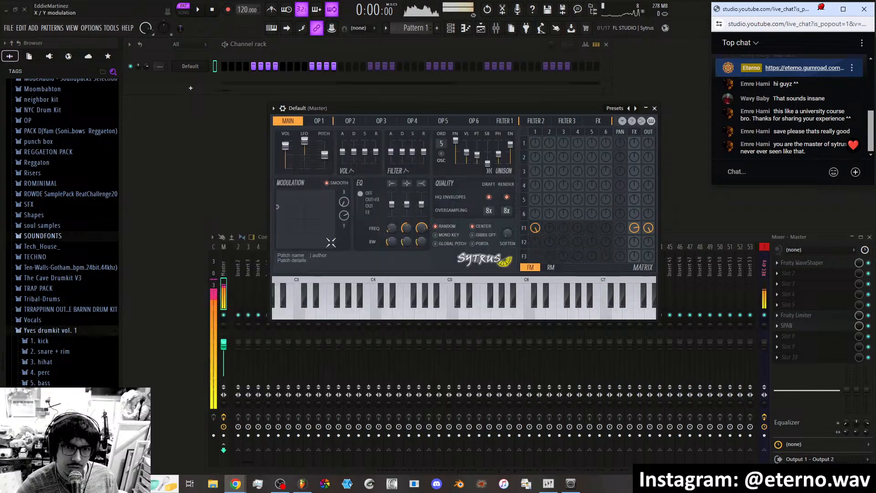
click(489, 197)
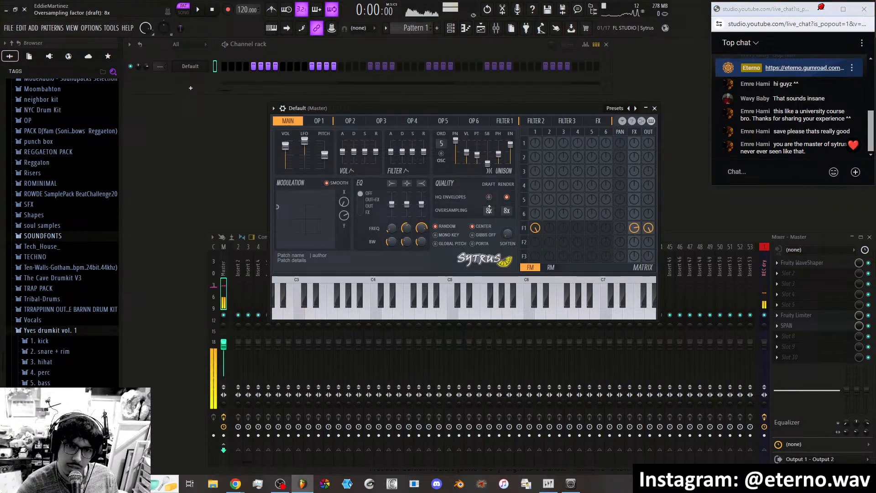
drag(489, 210, 490, 217)
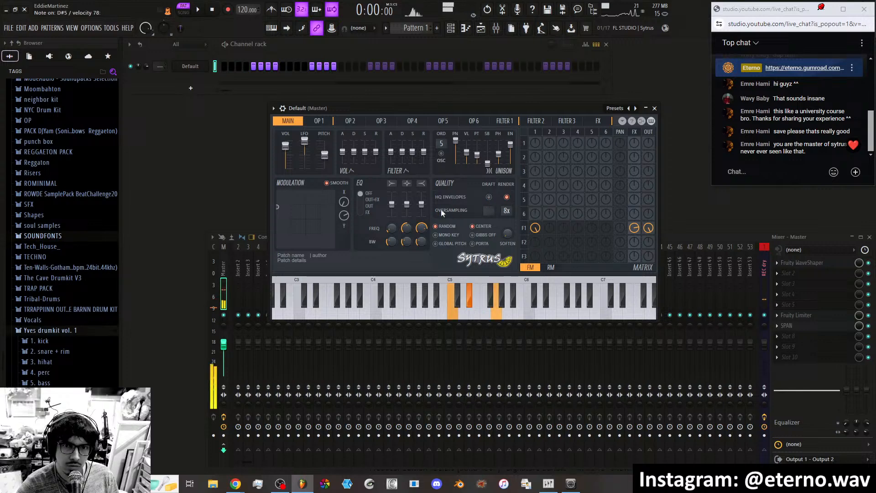
drag(277, 207, 332, 217)
click(506, 197)
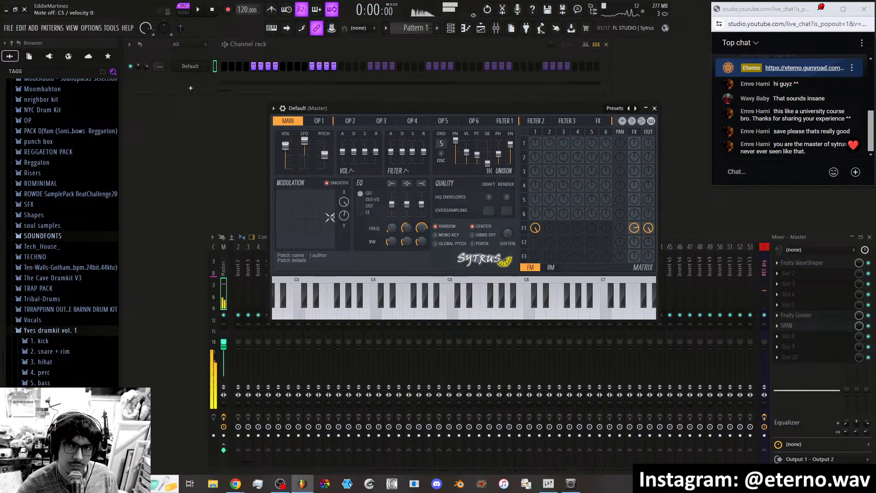
Review how the modulation X knob and XY pad positions relate to the modulation X curve for Filter 1's cutoff.
mouse_move(344, 202)
mouse_down()
mouse_move(343, 244)
mouse_move(344, 201)
mouse_up()
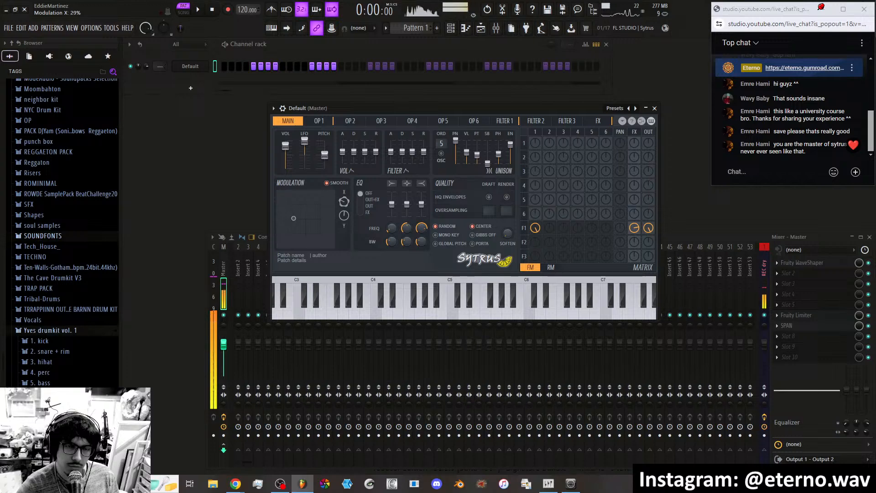
click(321, 121)
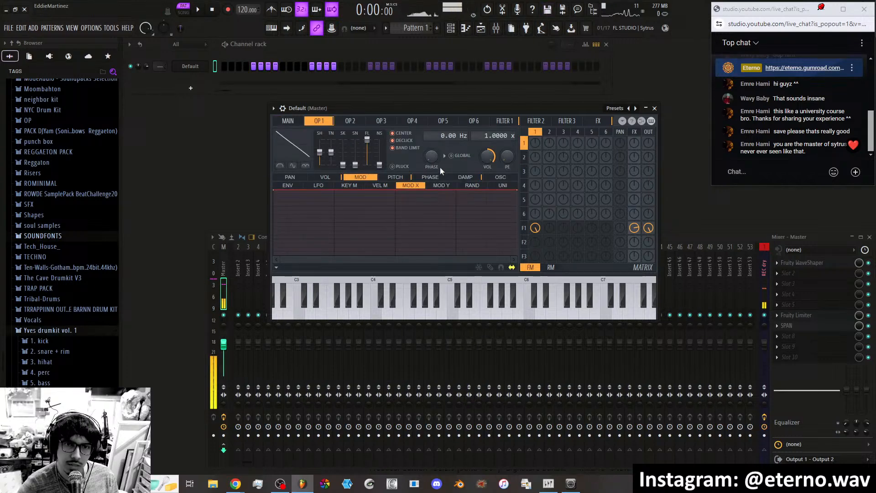
click(518, 122)
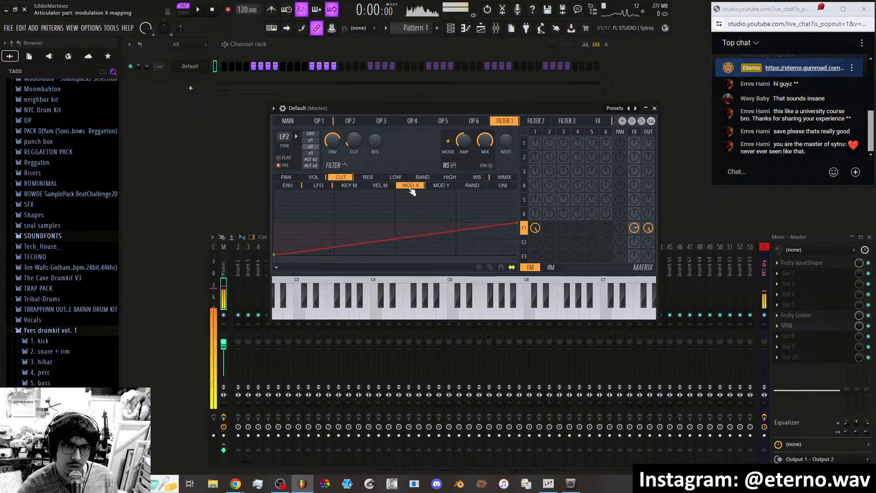
click(300, 121)
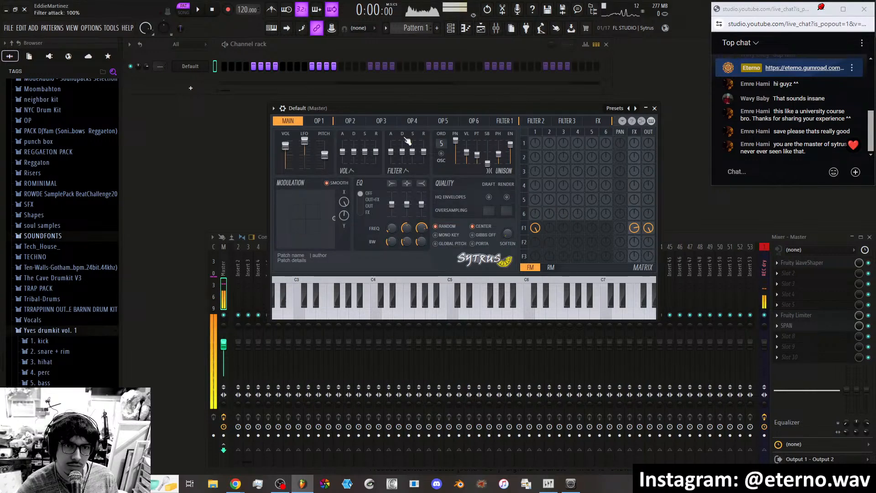
click(505, 122)
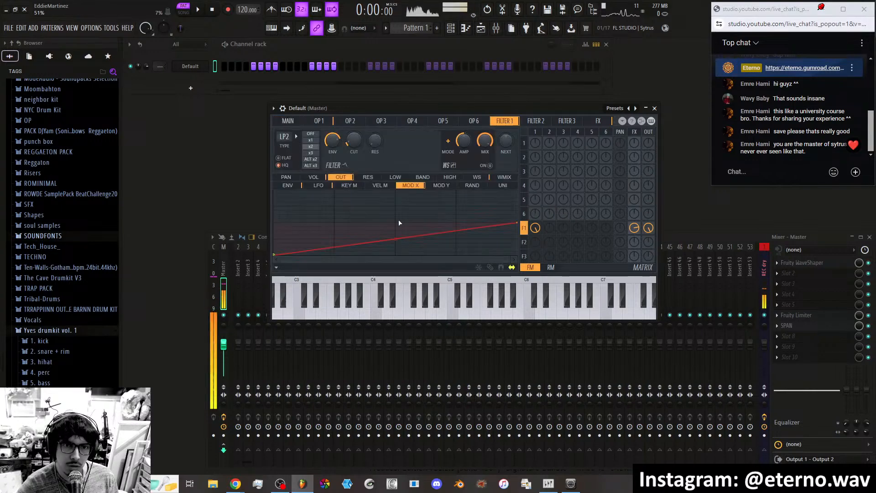
click(296, 122)
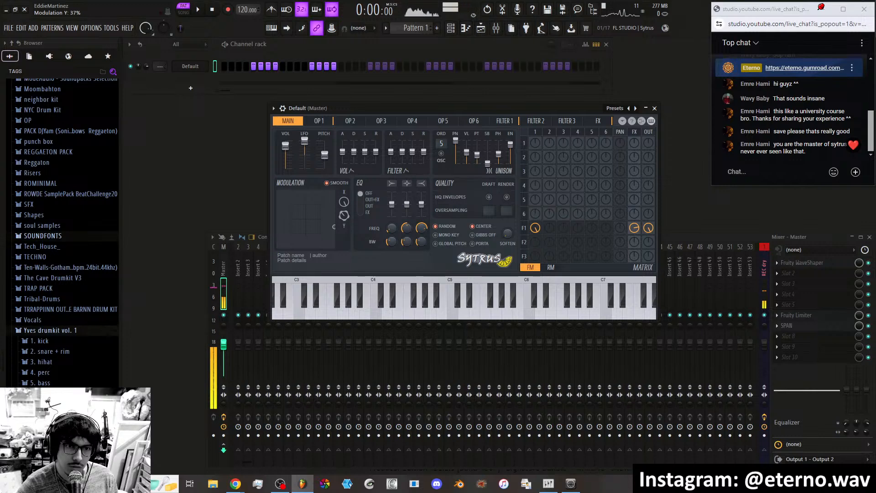
drag(315, 210, 290, 215)
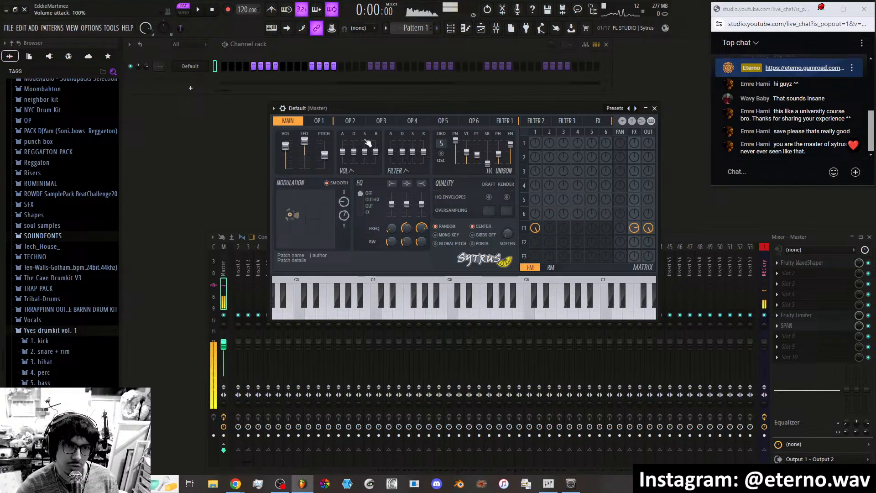
click(512, 122)
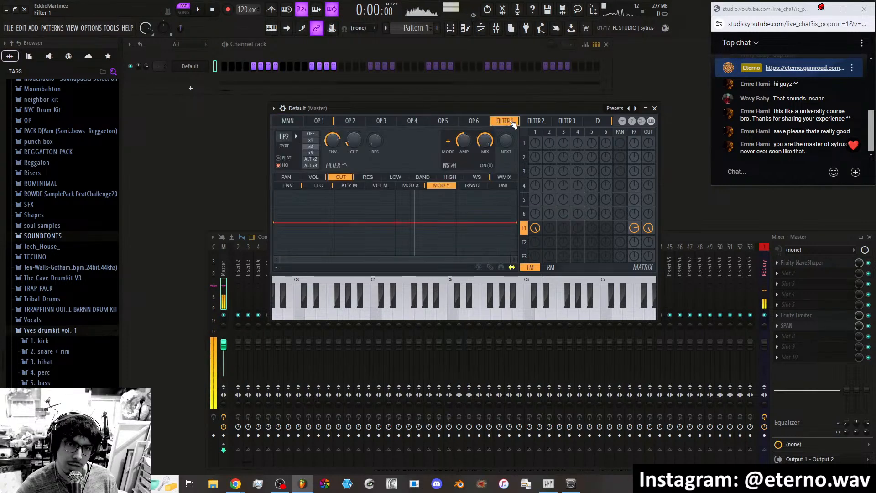
click(410, 187)
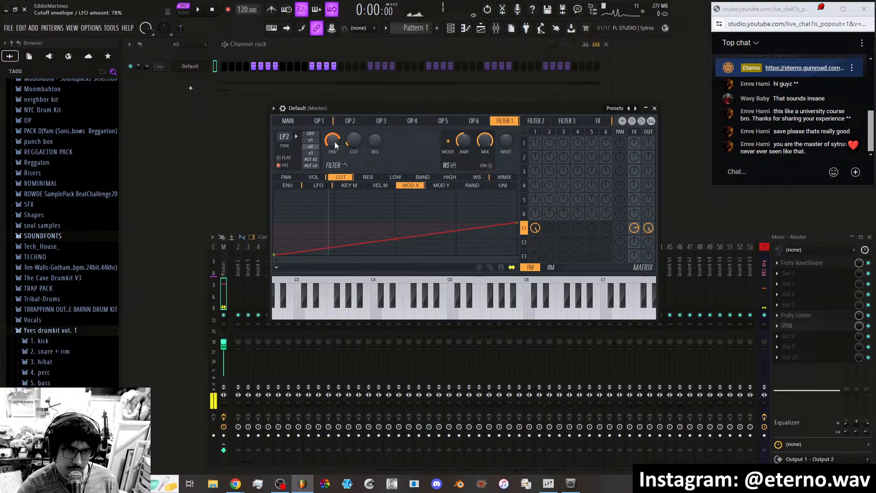
Make Filter 1's resonance rise with modulation Y by raising the curve's last point, and try it with the XY modulation pad.
click(370, 176)
click(441, 185)
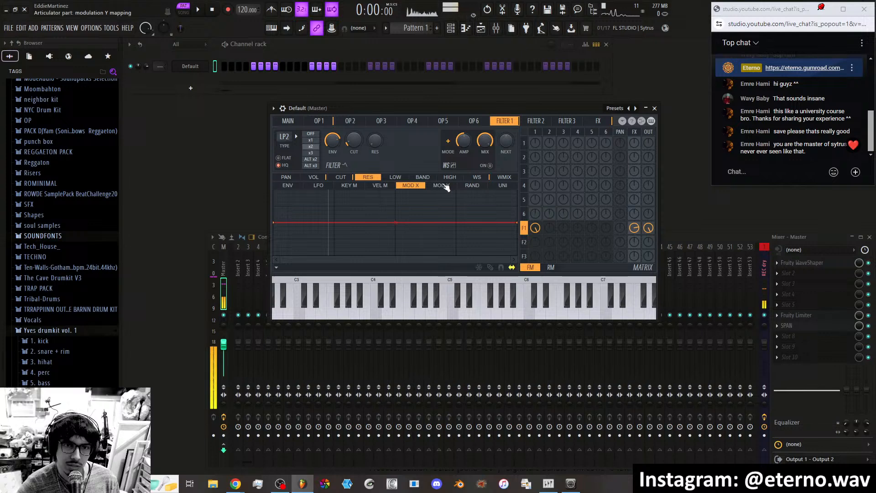
drag(515, 223, 516, 199)
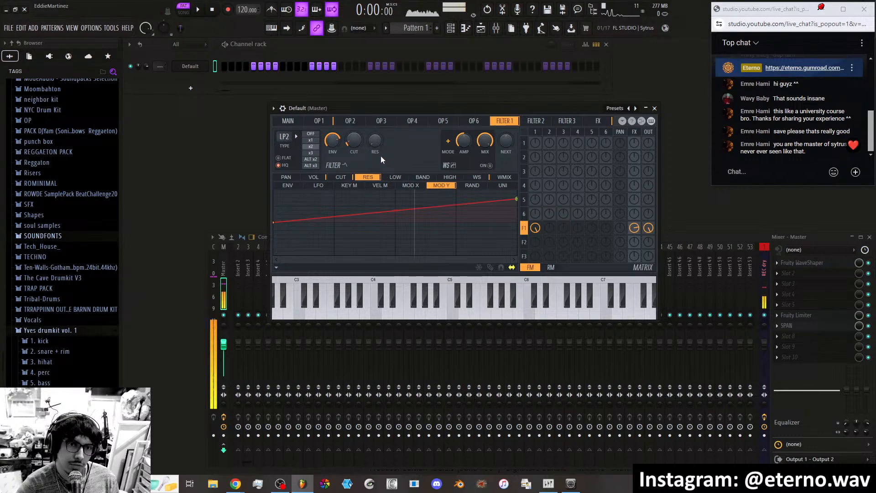
click(409, 186)
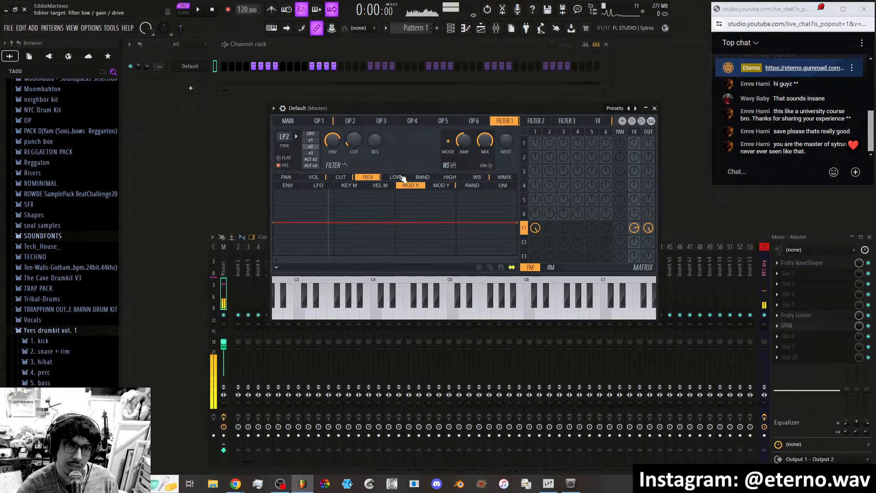
click(445, 185)
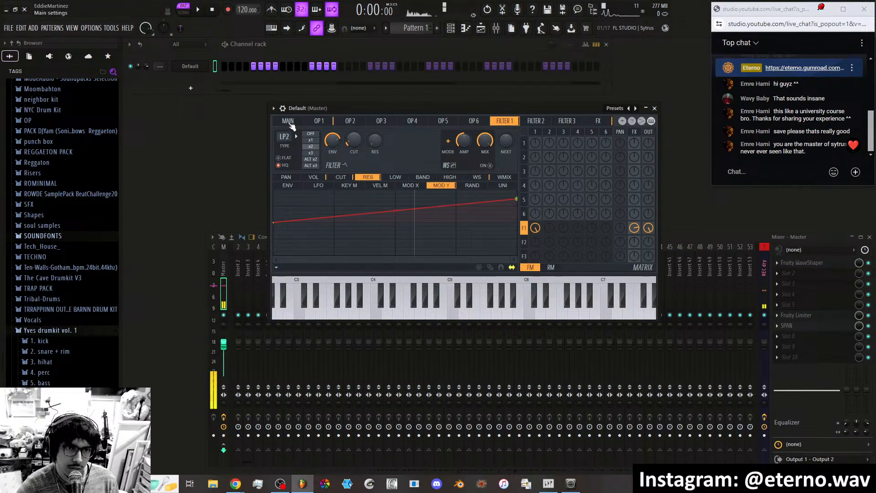
click(289, 121)
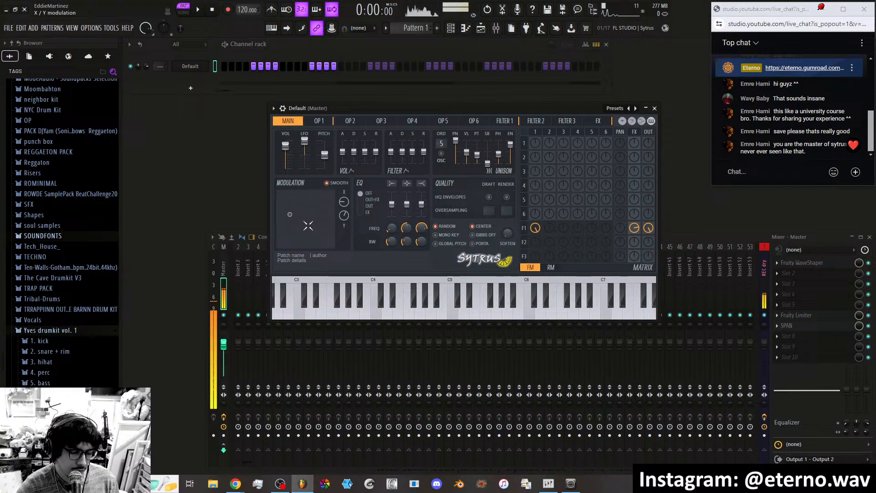
drag(297, 222, 327, 194)
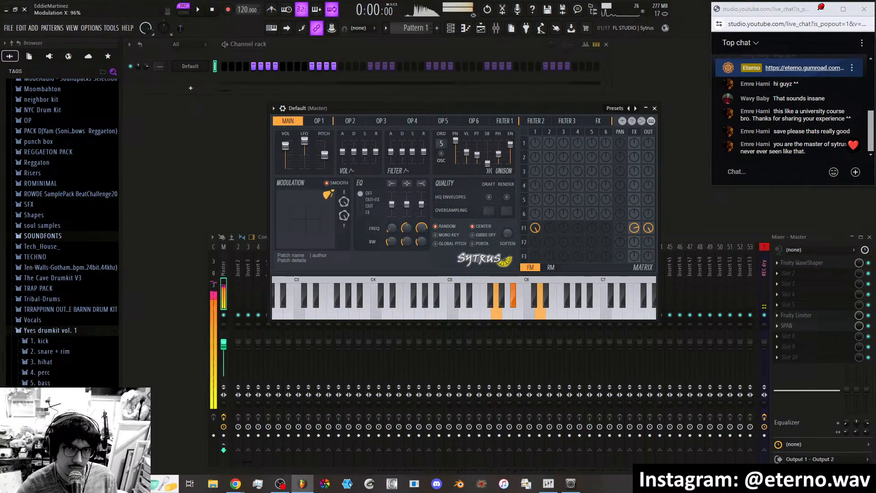
Try Filter 1's resonance modulation Y curve with its last point at maximum, sweeping the XY modulation pad.
click(506, 121)
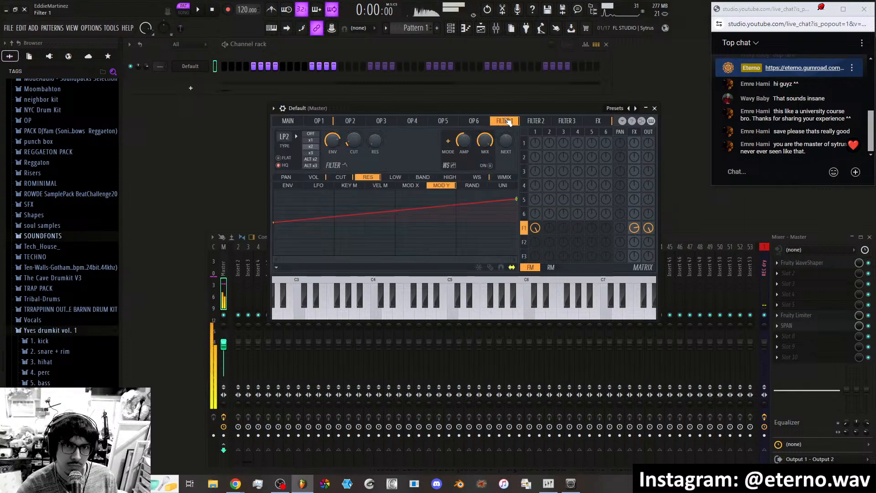
drag(519, 200, 517, 191)
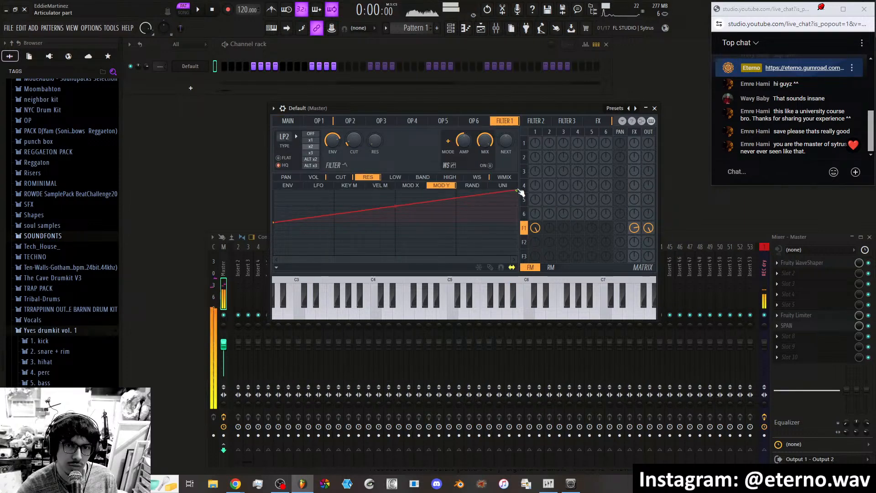
click(295, 124)
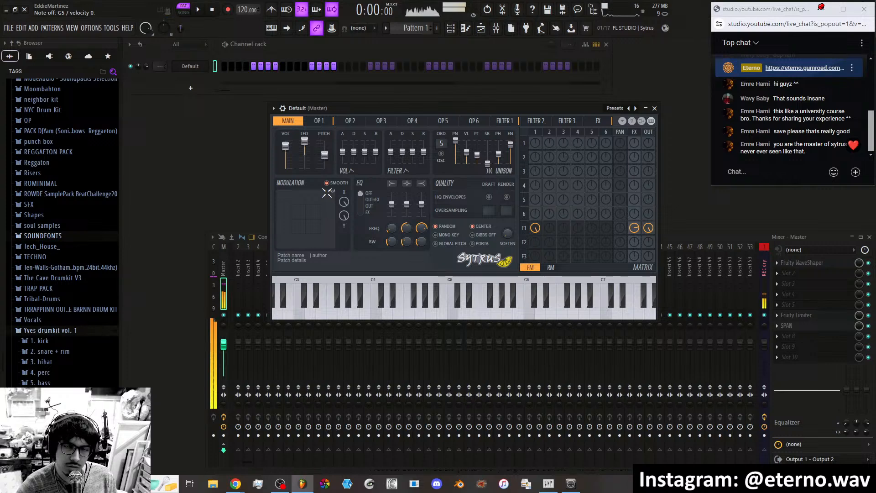
drag(327, 194, 299, 231)
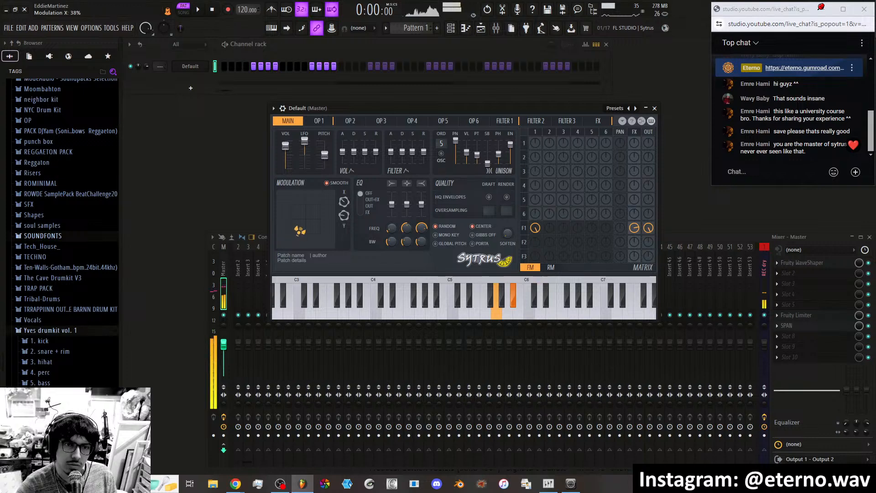
Lower the last point of Filter 1's resonance modulation Y curve to slightly above the centre line.
click(319, 121)
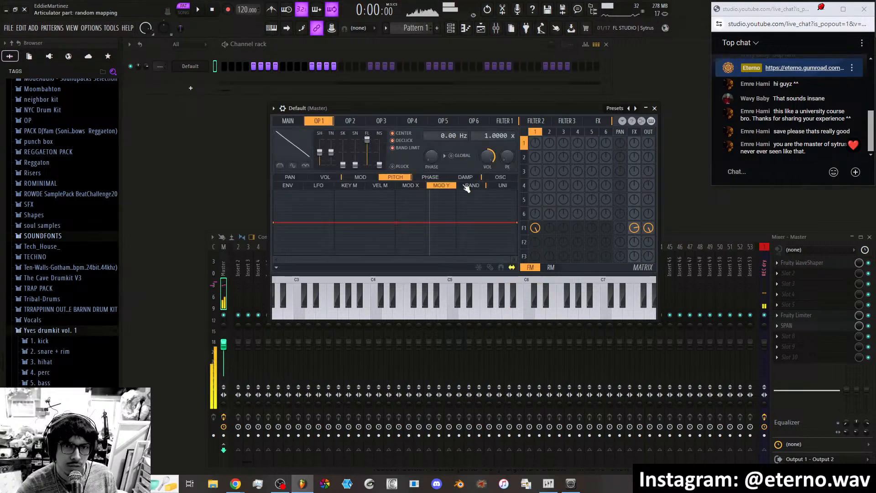
click(505, 120)
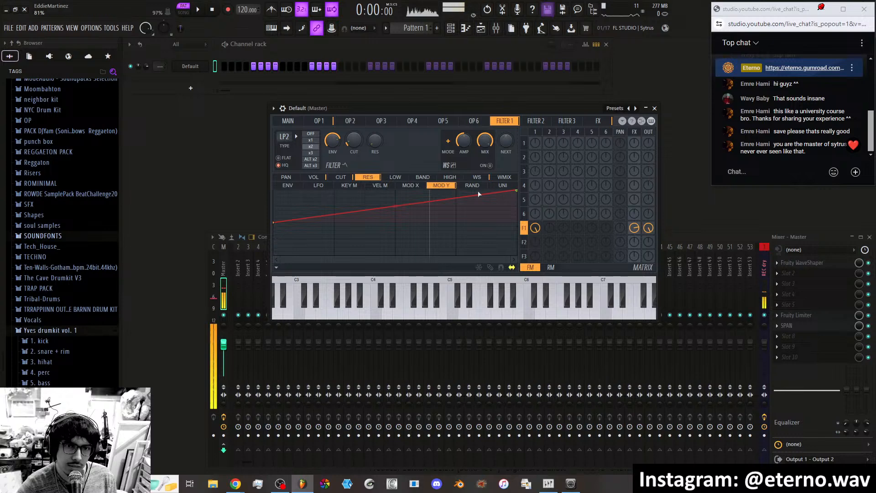
drag(517, 191, 519, 217)
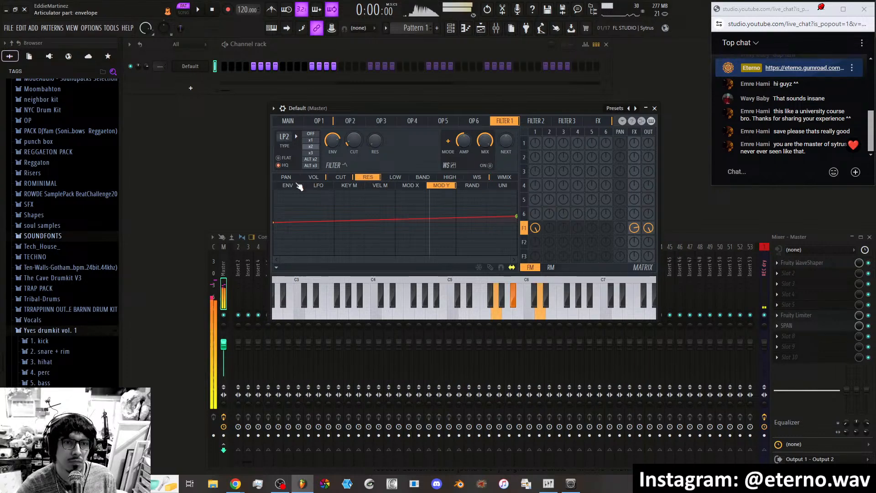
Look through Filter 1's low, band, high, waveshaper and waveshaper mix curves, and turn on its waveshaper.
click(395, 178)
click(423, 177)
click(449, 178)
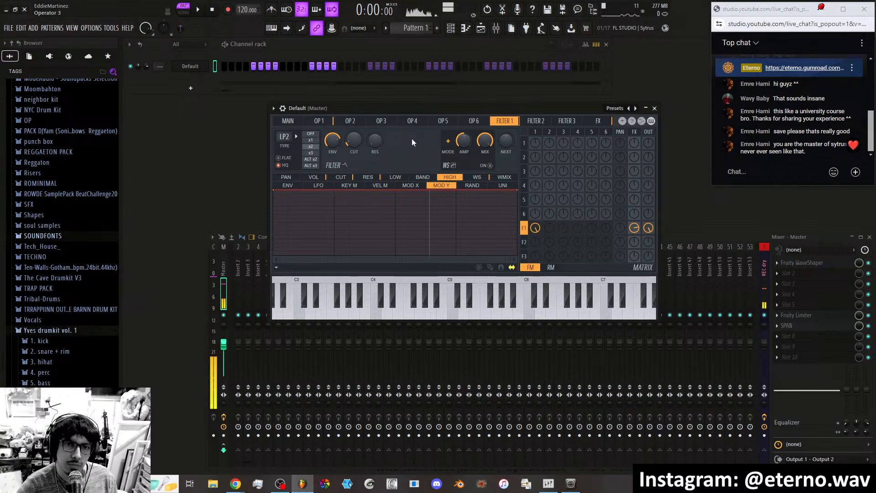
click(479, 178)
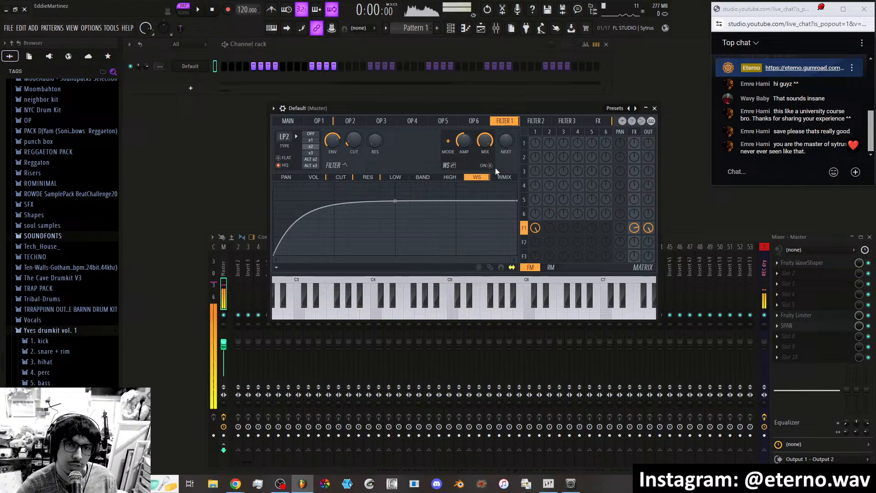
click(506, 177)
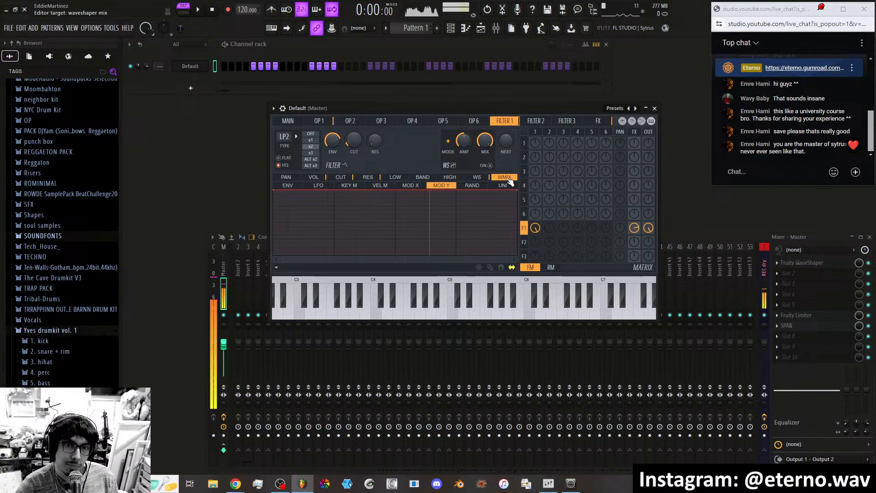
click(489, 166)
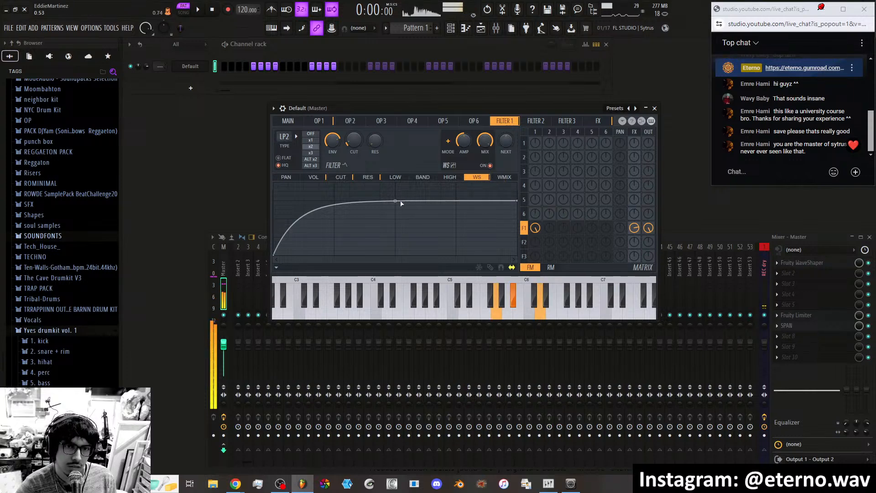
Try a spiky multi-point shape in Filter 1's waveshaper curve and lower the waveshaper amp.
drag(395, 201, 395, 233)
right_click(276, 190)
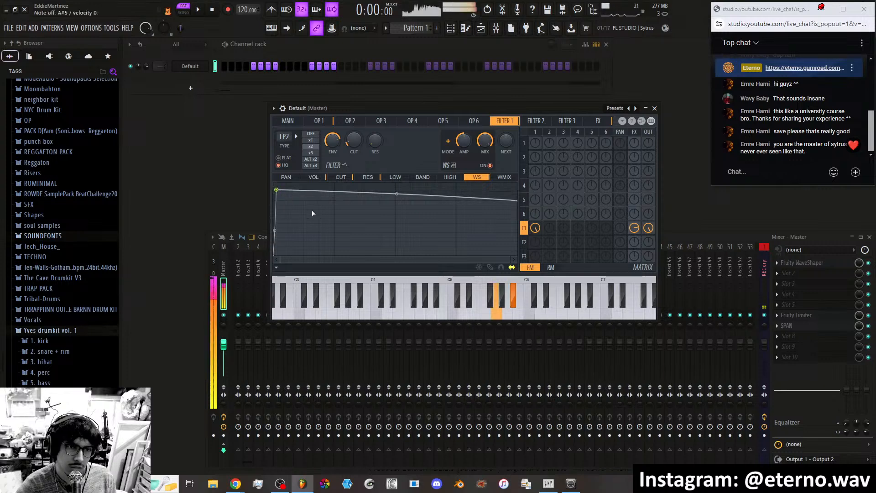
right_click(316, 253)
drag(277, 189, 315, 253)
right_click(341, 183)
right_click(367, 246)
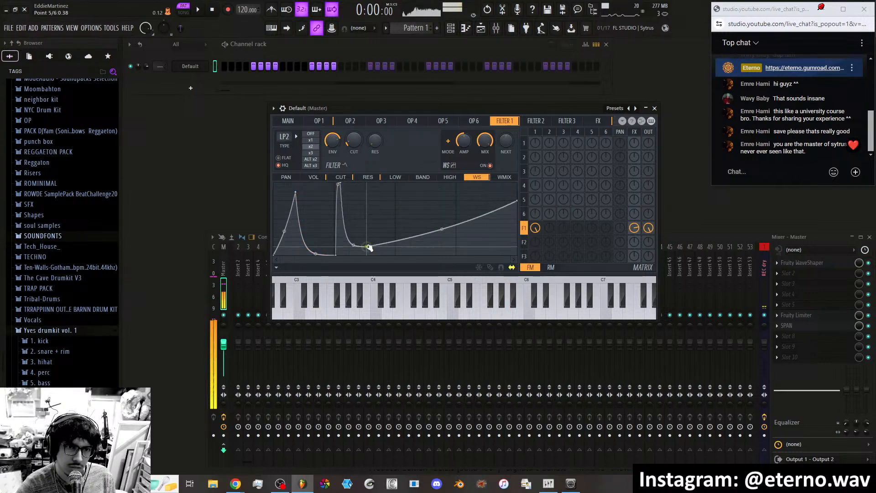
drag(338, 256, 310, 249)
drag(466, 143, 466, 151)
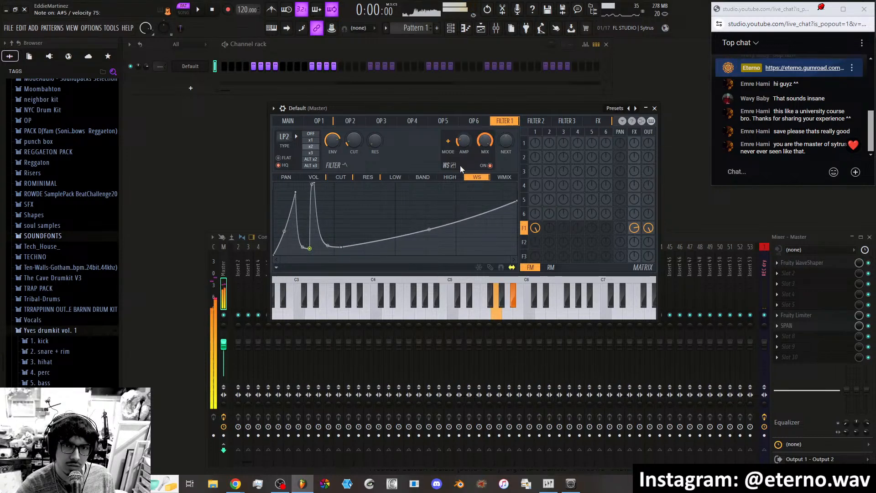
Delete the added points from Filter 1's waveshaper curve to restore its smooth, flattening shape.
right_click(309, 250)
click(325, 258)
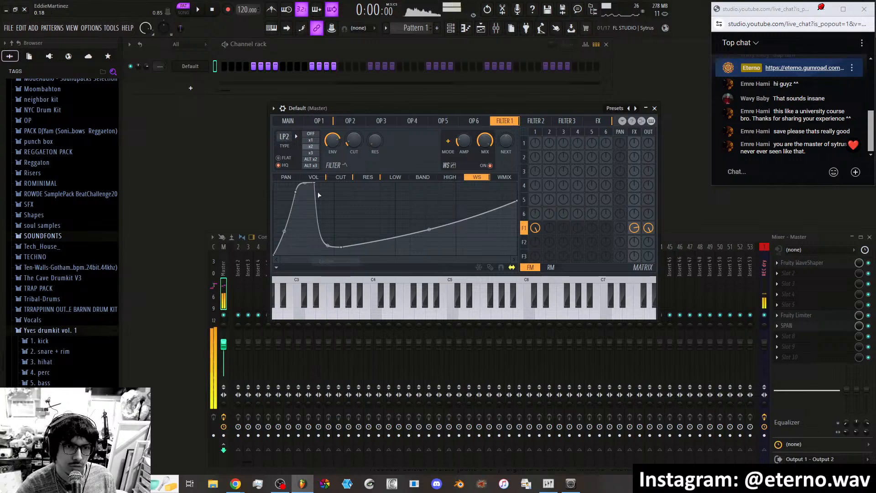
right_click(342, 247)
click(352, 252)
right_click(315, 184)
click(318, 195)
drag(295, 191, 396, 201)
right_click(397, 201)
click(412, 214)
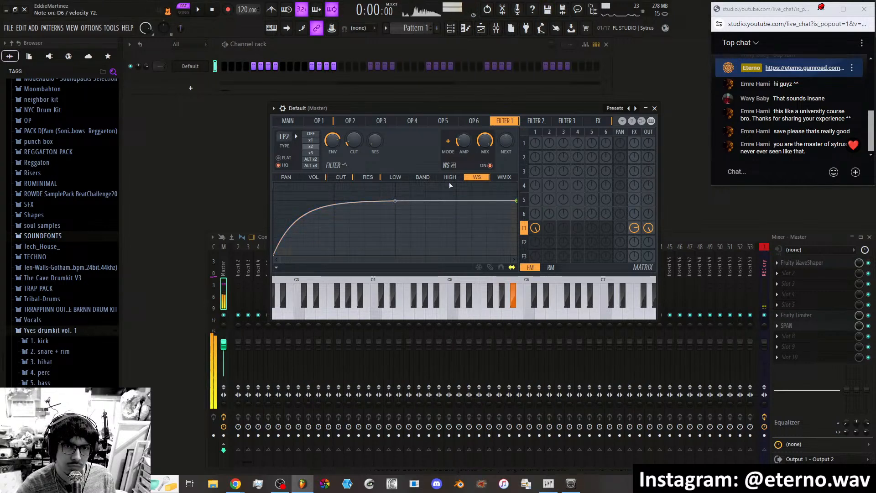
Map Filter 1's waveshaper mix to modulation Y, with the curve rising from minimum to about 44%, ready for an XY pad test.
click(499, 178)
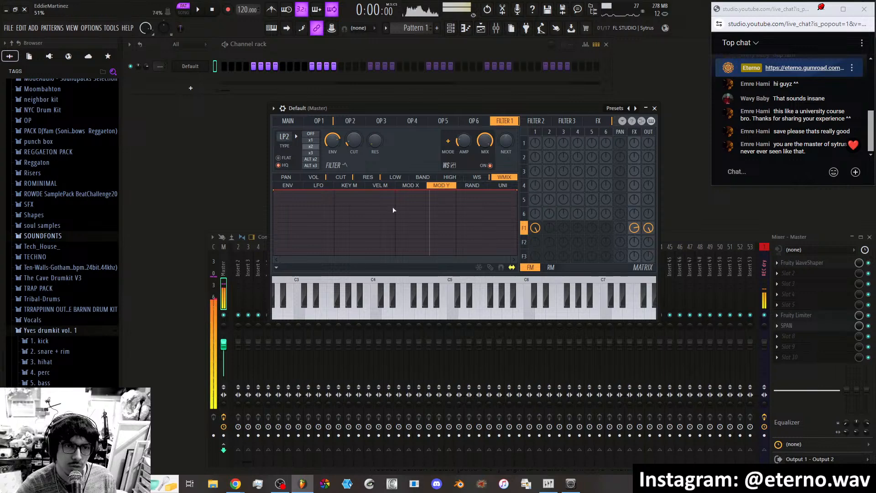
drag(276, 191, 278, 283)
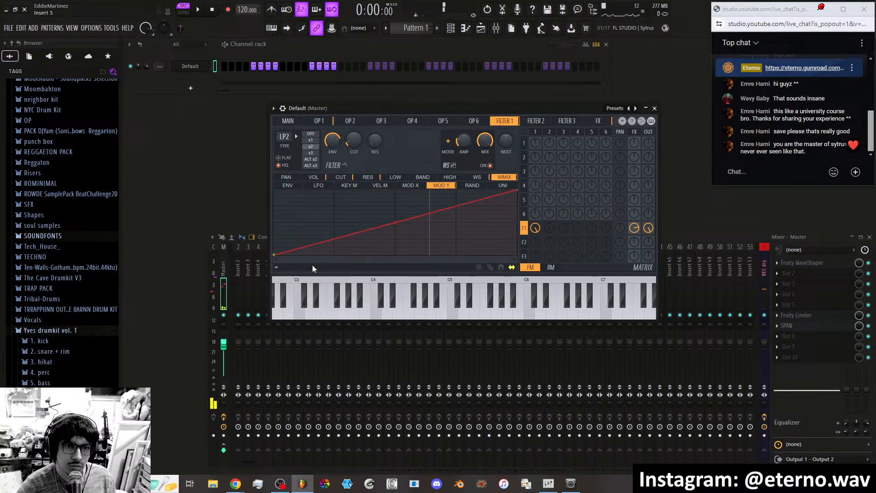
drag(524, 198, 521, 226)
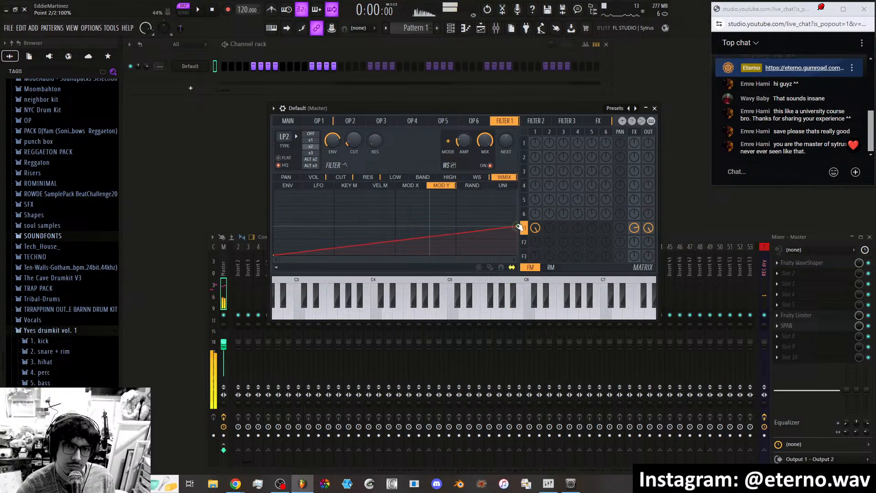
click(288, 121)
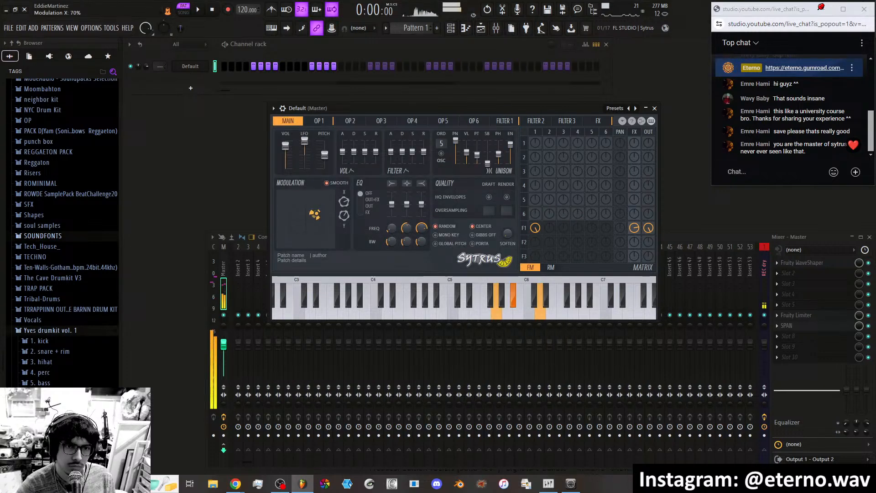
Invert Filter 1's waveshaper mix curve for modulation Y so it falls to the minimum, and test it on the XY pad.
mouse_move(300, 217)
mouse_down()
mouse_move(297, 226)
mouse_move(289, 210)
mouse_move(295, 199)
mouse_move(313, 198)
mouse_move(310, 233)
mouse_move(292, 232)
mouse_up()
click(505, 121)
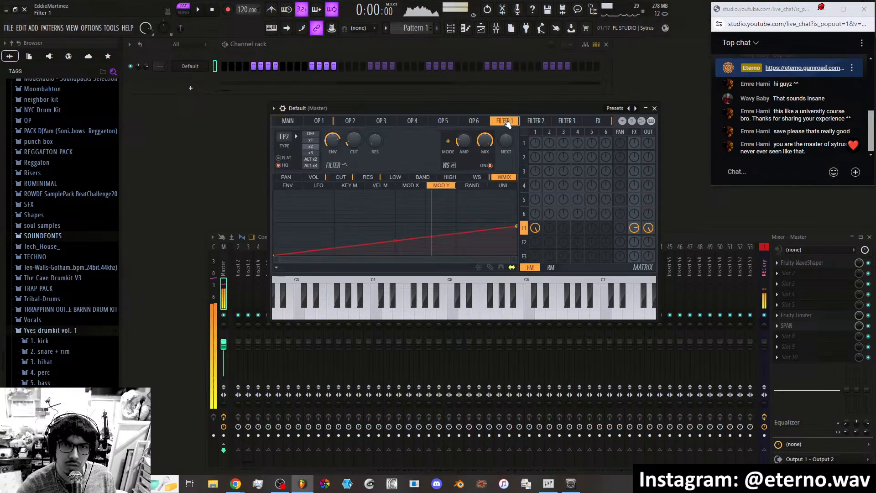
drag(275, 254, 274, 221)
drag(517, 226, 518, 260)
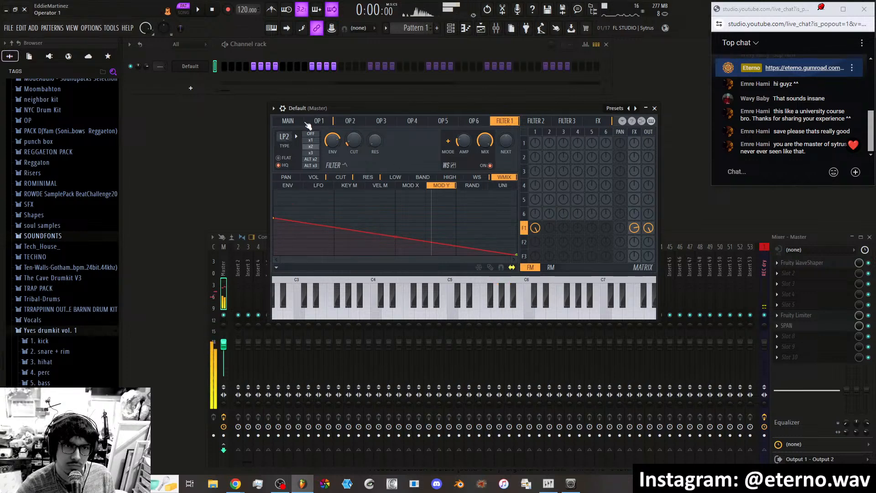
click(289, 122)
mouse_move(318, 210)
mouse_down()
mouse_move(293, 219)
mouse_move(289, 208)
mouse_move(288, 233)
mouse_move(310, 237)
mouse_move(321, 218)
mouse_move(313, 213)
mouse_up()
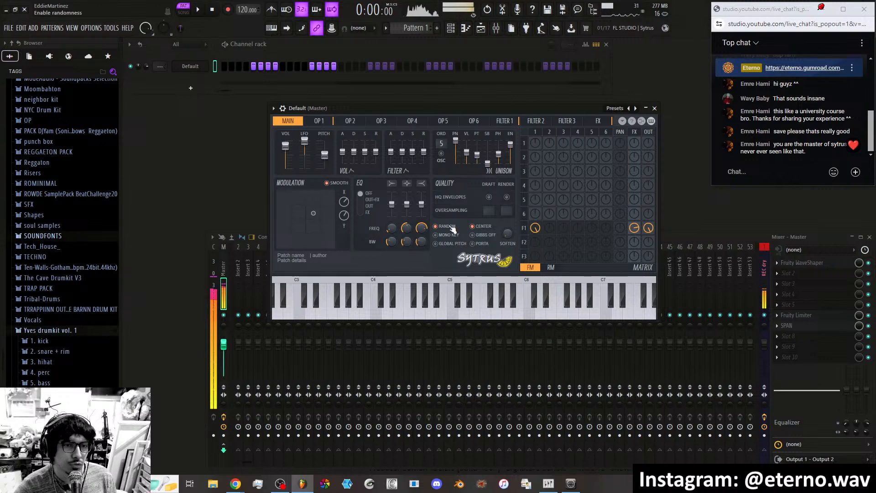
Try portamento and mono playback with a maximum polyphony of 6 in the channel settings, and turn these options off again.
drag(359, 108, 358, 133)
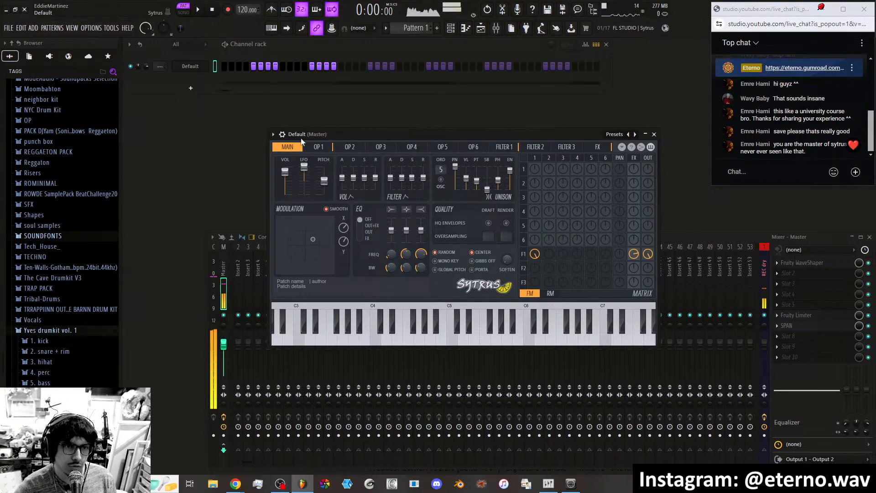
click(281, 135)
click(302, 151)
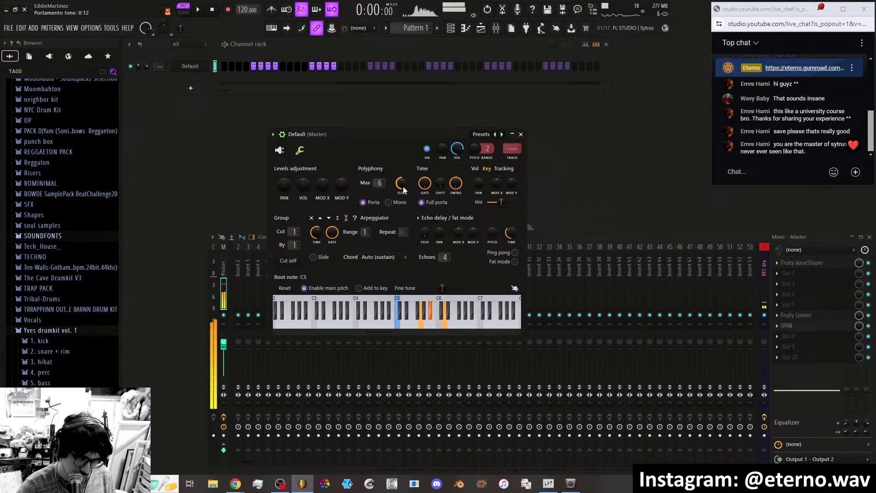
click(397, 203)
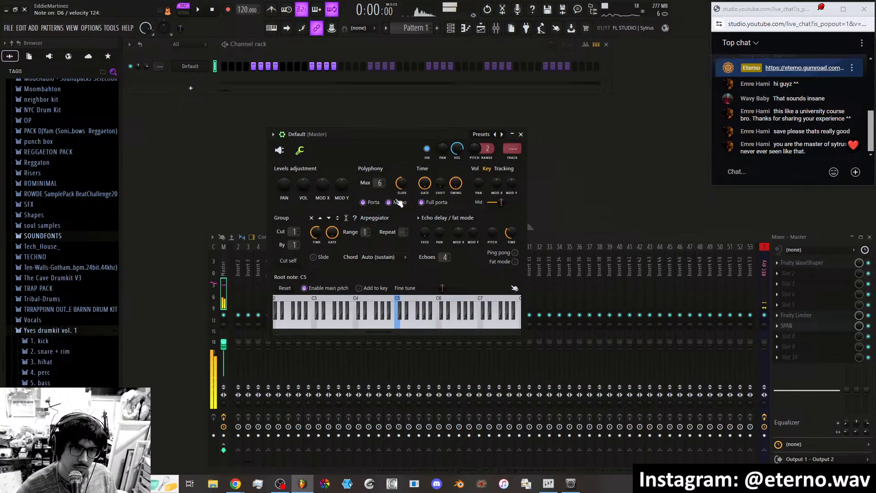
drag(382, 185, 382, 201)
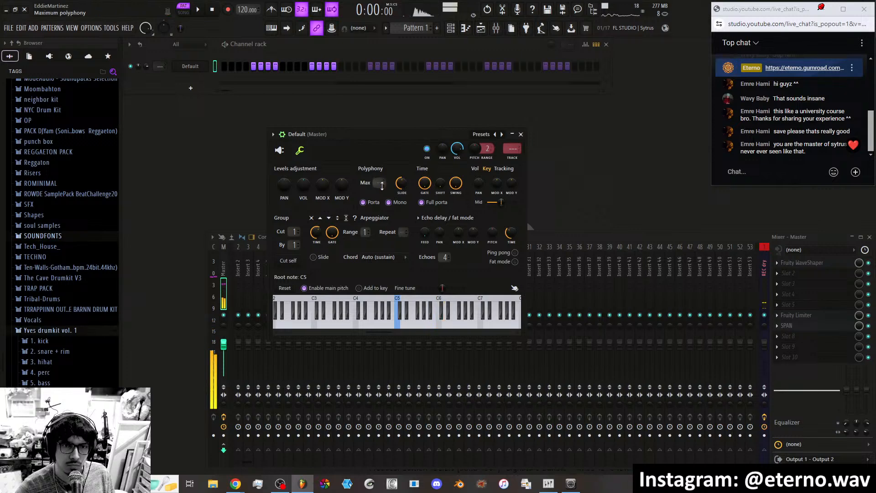
click(388, 203)
click(363, 204)
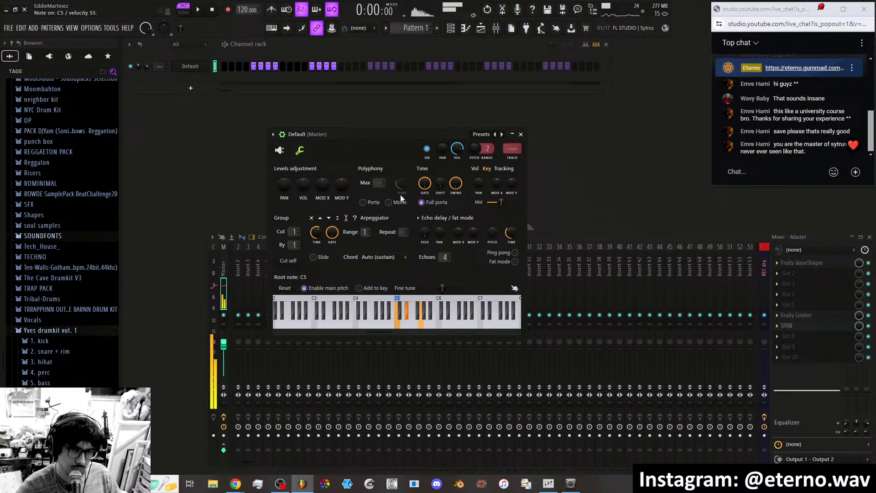
click(279, 150)
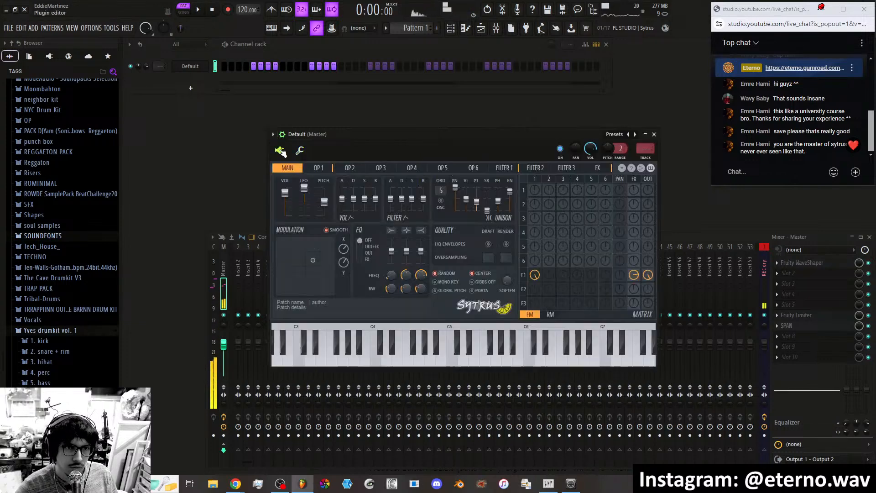
Check Filter 1's volume envelope and raise the sustain point of Operator 1's volume envelope.
click(504, 169)
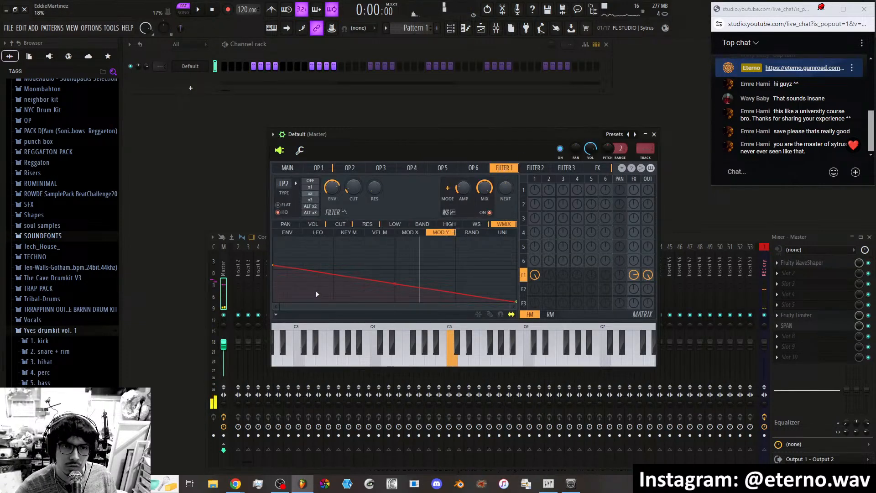
click(316, 225)
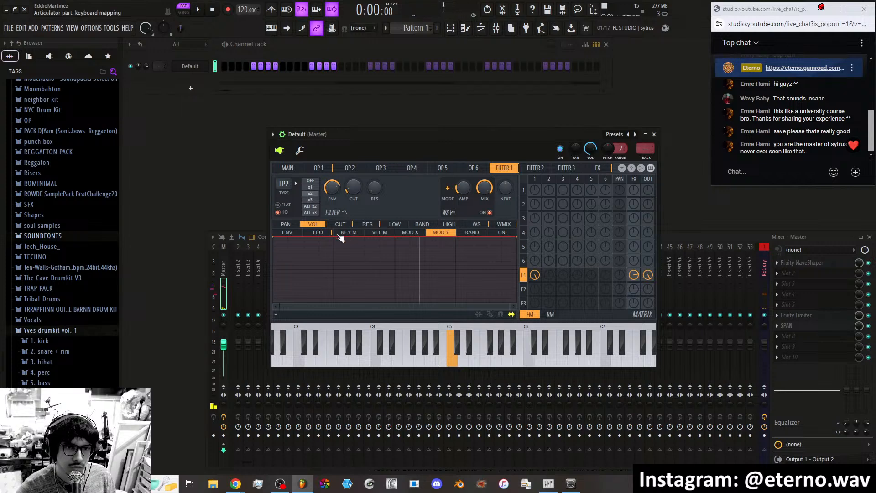
click(293, 232)
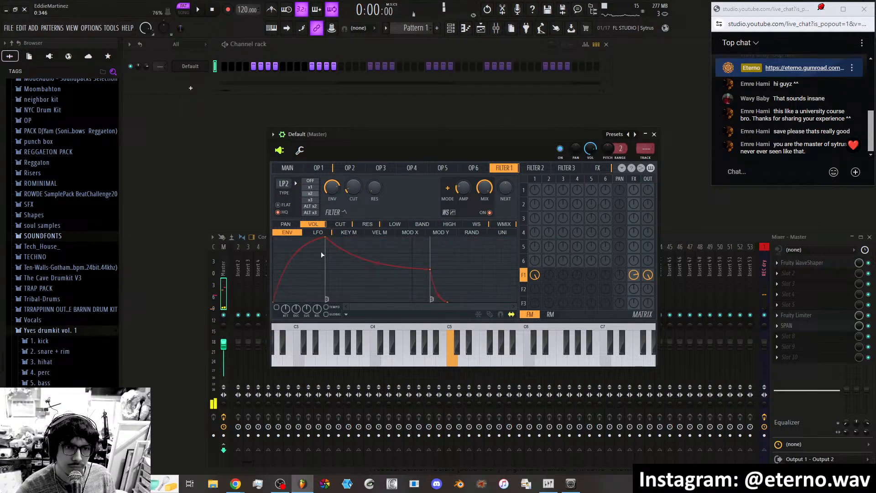
click(322, 168)
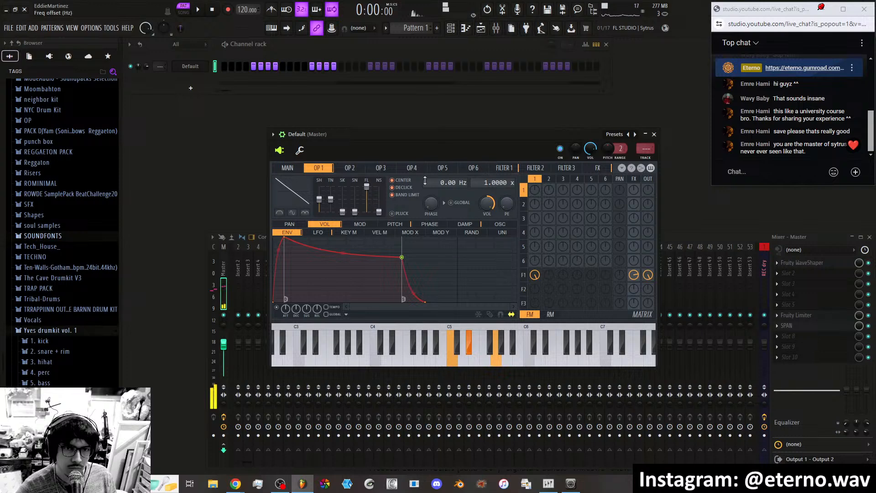
drag(400, 255, 407, 249)
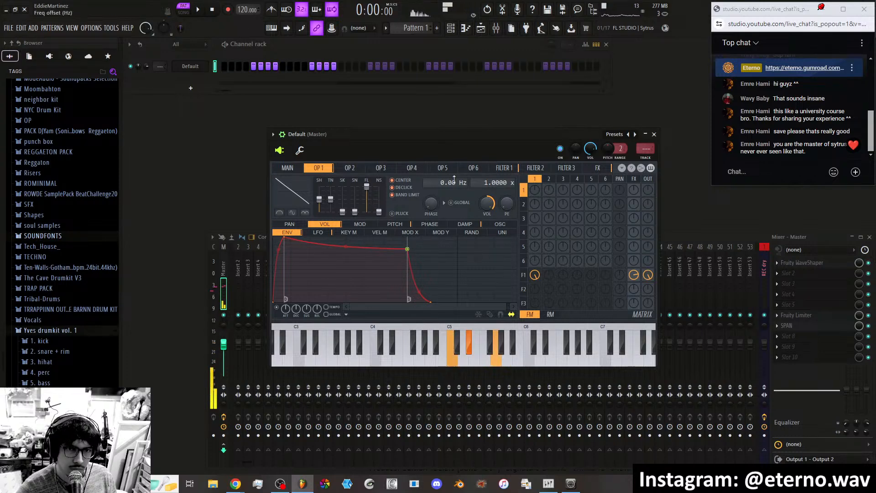
Enable Filter 1's volume envelope with a shorter attack and higher sustain, and raise the sustain point of its cutoff envelope.
click(504, 169)
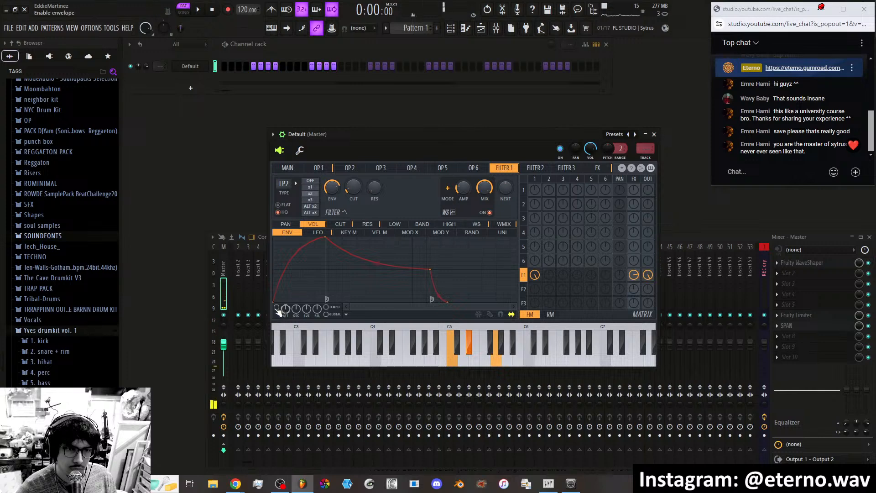
drag(325, 238, 285, 239)
drag(391, 270, 383, 256)
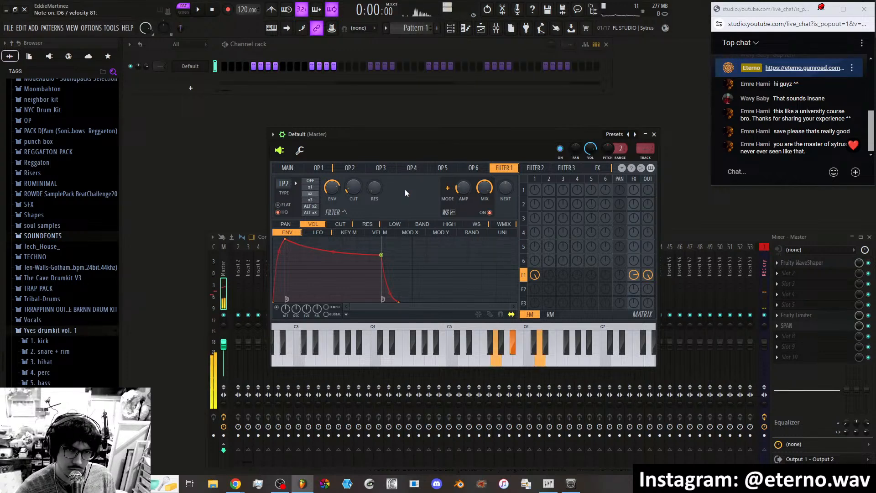
click(341, 224)
drag(389, 282, 355, 244)
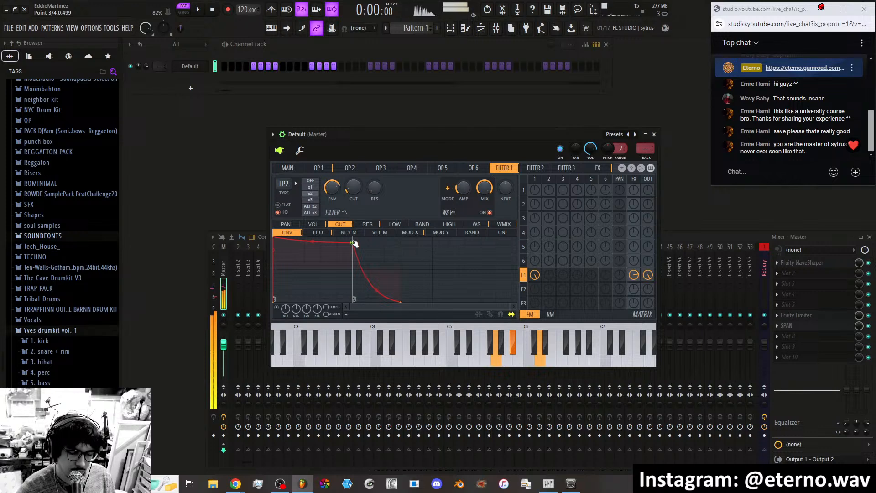
Reshape Filter 1's cutoff LFO curve with a shallower dip in the middle and a higher end point.
click(318, 232)
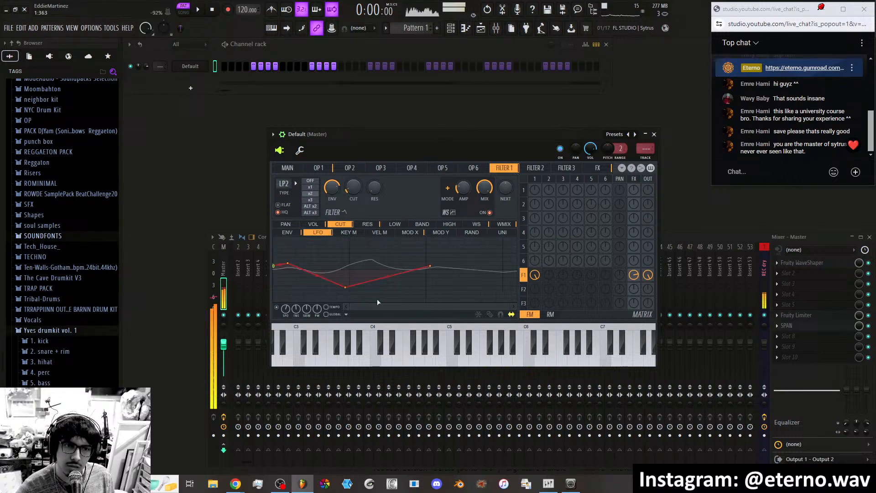
drag(342, 289, 343, 274)
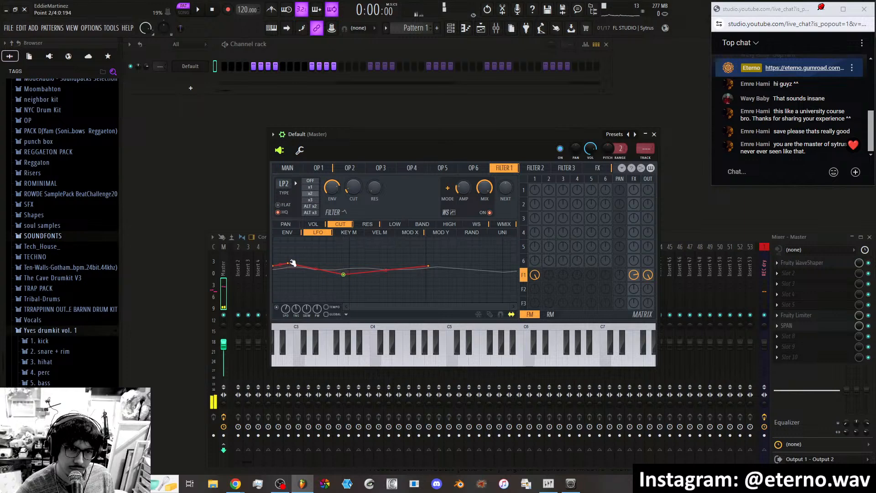
drag(289, 261, 296, 264)
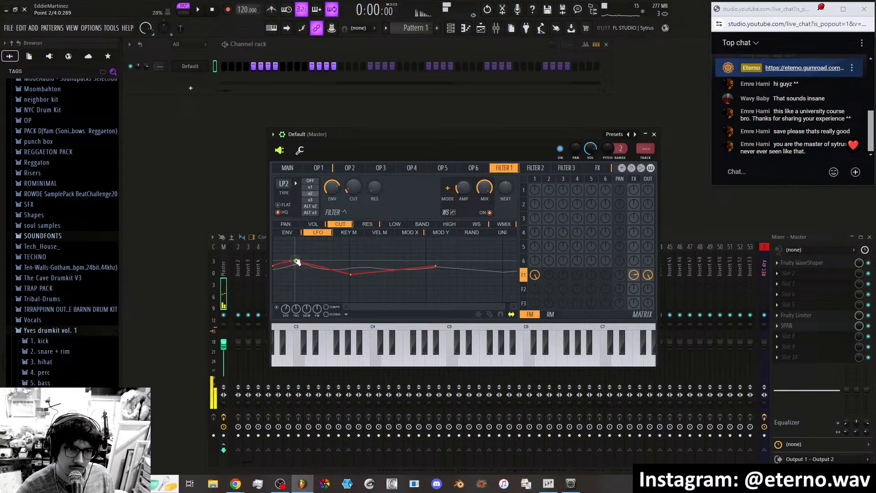
drag(437, 266, 437, 259)
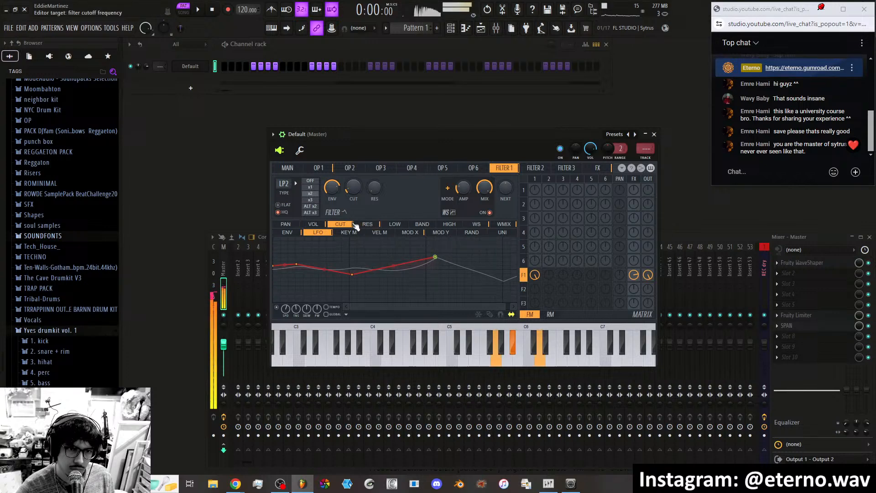
Shape Filter 1's volume LFO curve with a quick rise to a high early peak and a slow decline.
click(314, 224)
drag(276, 248, 301, 239)
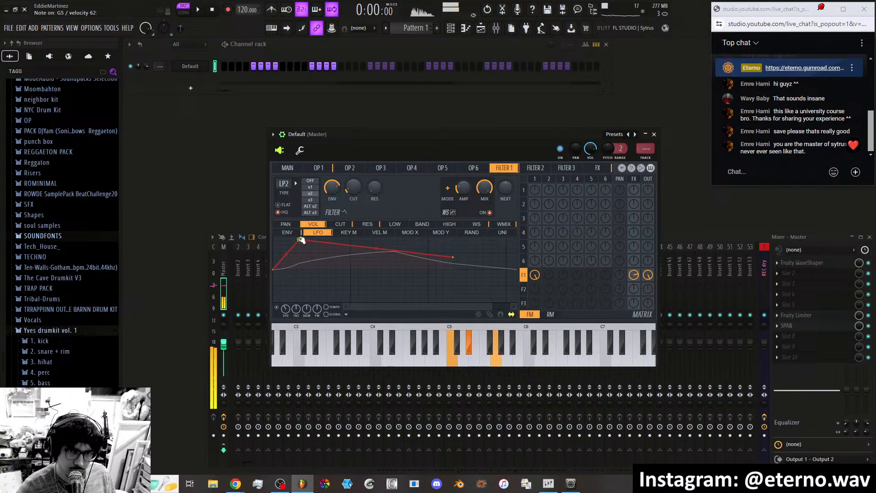
drag(301, 239, 285, 241)
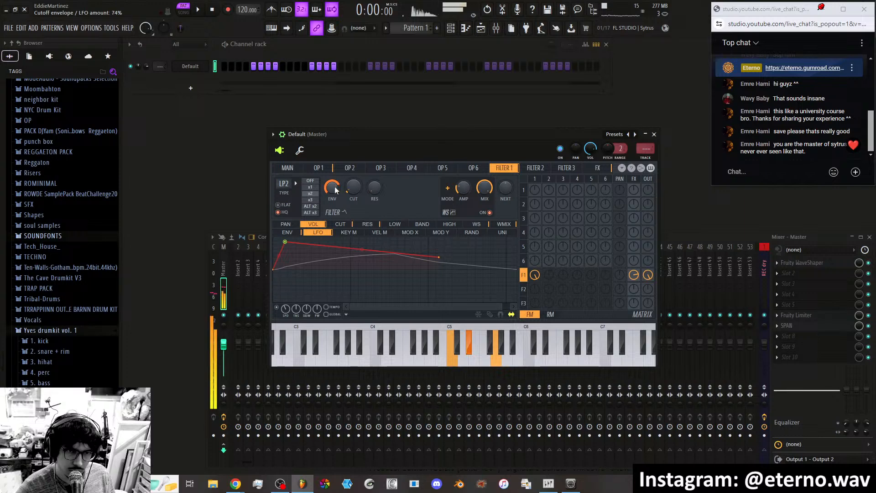
Audition the patch with the XY modulation point moved to lower X and Y values, with Y at about 31%.
click(287, 168)
drag(312, 263, 296, 279)
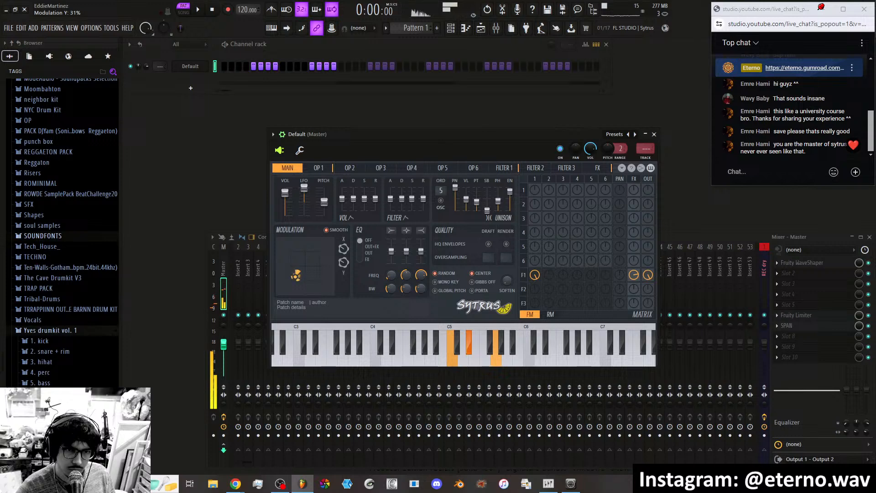
drag(296, 276, 295, 277)
Adjust Filter 1's effects send and route Operator 2 to the effects only, trying its direct output and removing it.
drag(634, 275, 634, 277)
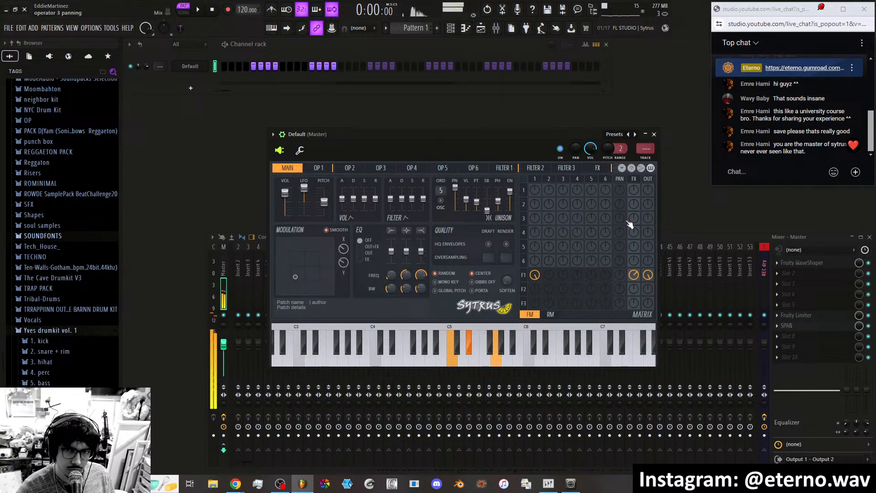
drag(648, 205, 648, 197)
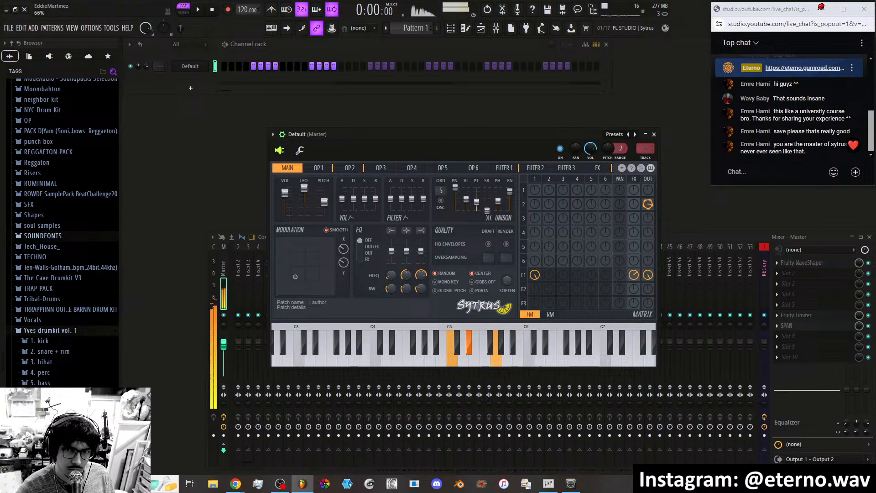
drag(634, 204, 634, 198)
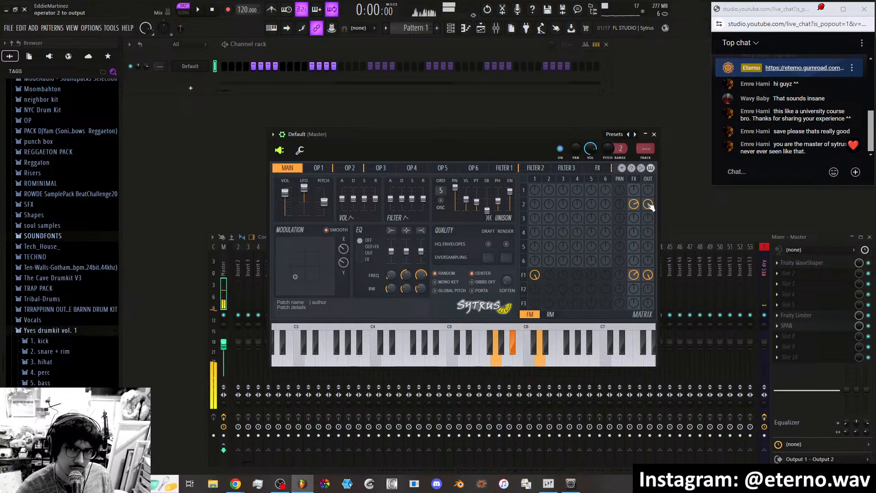
click(351, 170)
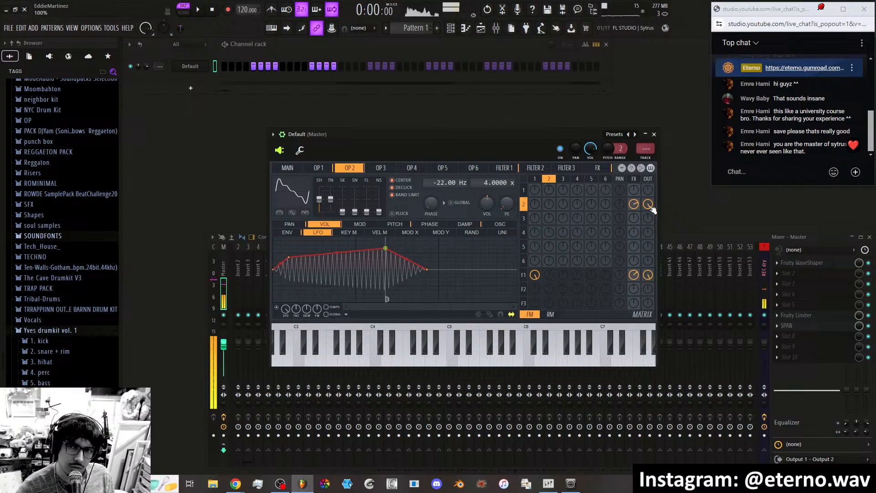
drag(650, 207, 650, 237)
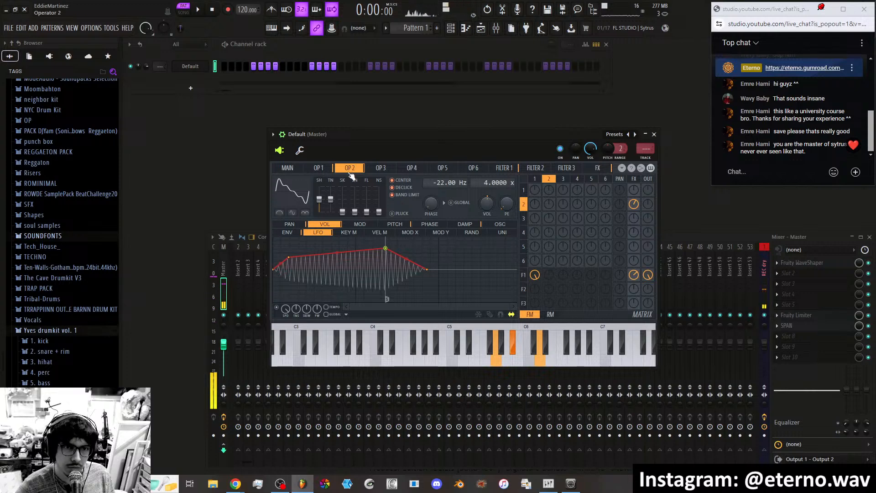
Audition the XY modulation pad, place its point at a higher X near middle Y, and lower the main volume.
click(504, 168)
click(288, 167)
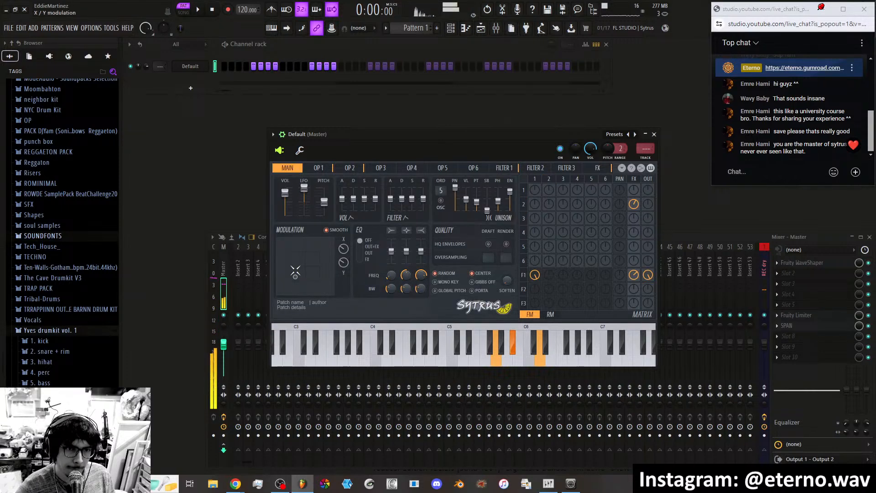
drag(302, 272, 321, 245)
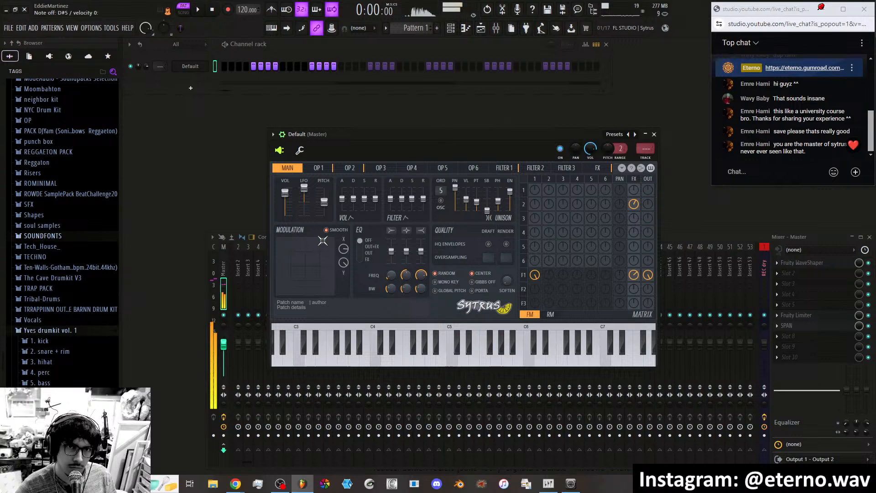
drag(322, 240, 322, 258)
drag(288, 199, 324, 200)
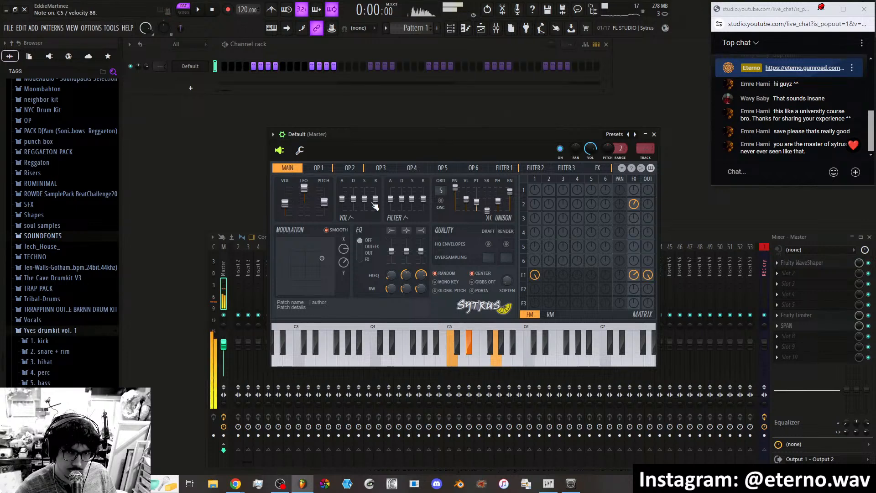
Try different attack, decay and release amounts for the main volume envelope, and reset its sliders to their defaults.
drag(346, 203, 365, 204)
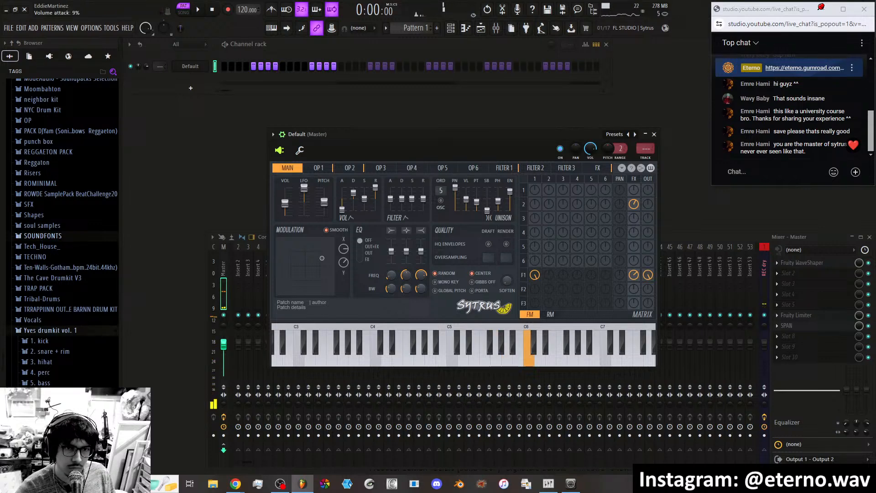
right_click(342, 210)
click(352, 215)
right_click(354, 190)
click(361, 196)
right_click(368, 199)
click(377, 204)
right_click(375, 189)
click(383, 194)
Try low filter attack, sustain and release with high decay, and slightly raise the main volume and modulation X.
mouse_move(390, 200)
mouse_down()
mouse_move(390, 211)
mouse_move(402, 206)
mouse_move(402, 190)
mouse_up()
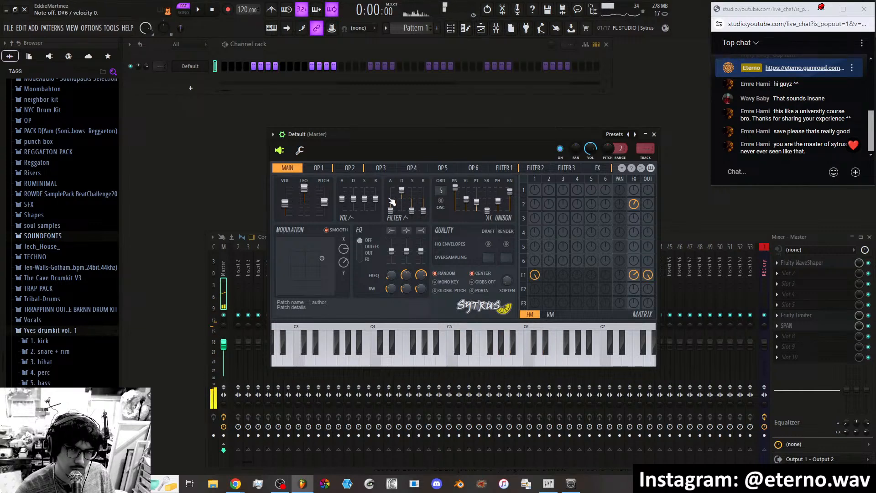
drag(285, 203, 285, 199)
mouse_move(317, 261)
mouse_down()
mouse_move(314, 245)
mouse_move(279, 260)
mouse_move(308, 281)
mouse_move(329, 257)
mouse_up()
Reset the main filter envelope's attack, decay, sustain and release sliders to their default values.
right_click(390, 205)
click(416, 196)
right_click(389, 210)
click(424, 215)
right_click(409, 208)
click(426, 212)
right_click(424, 211)
click(429, 217)
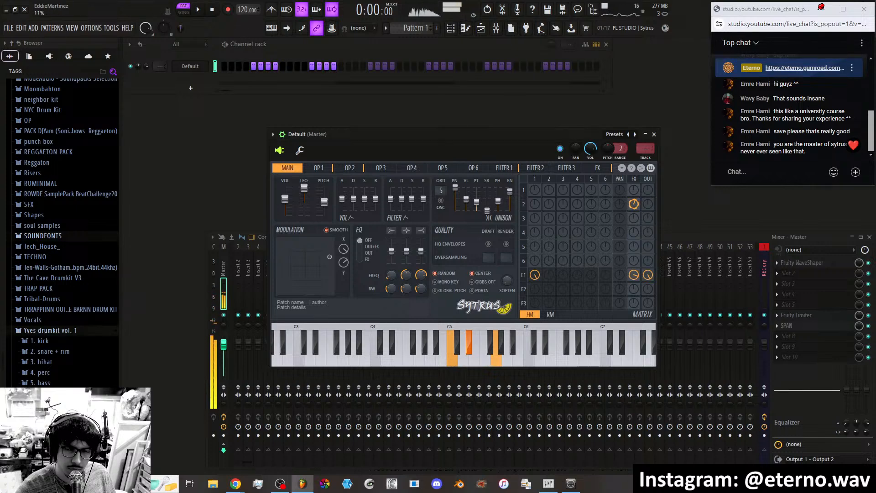
In the matrix, route operator 2 through Filter 2 to effects, and turn off operator 2's direct effects send and Filter 1's effects and output sends.
drag(636, 206, 635, 210)
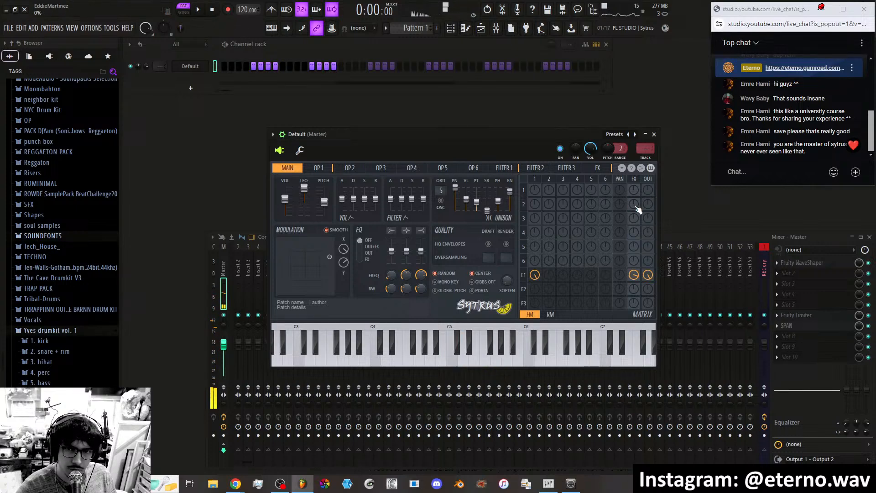
drag(634, 290, 634, 263)
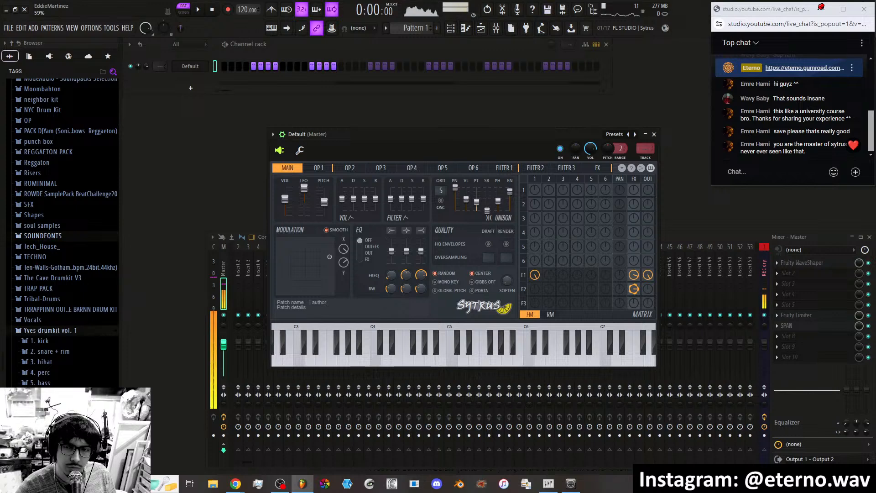
mouse_move(650, 277)
mouse_down()
mouse_move(650, 313)
mouse_move(635, 286)
mouse_move(650, 279)
mouse_move(636, 283)
mouse_up()
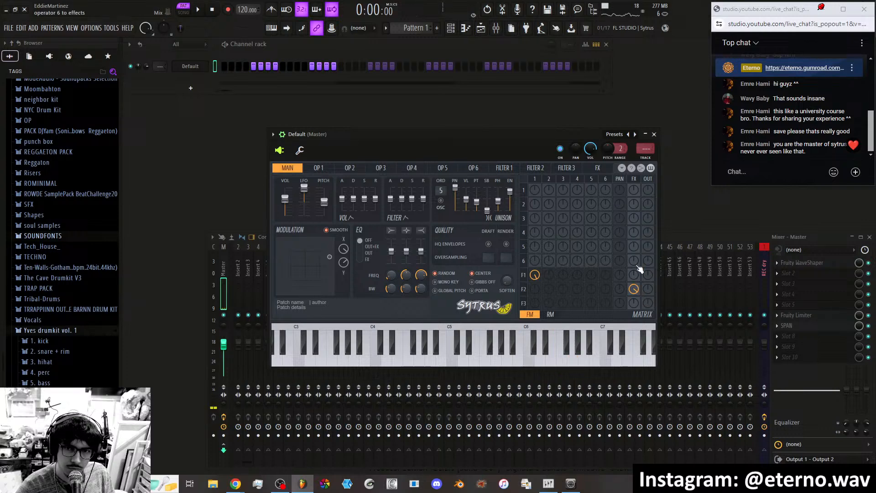
drag(549, 289, 549, 281)
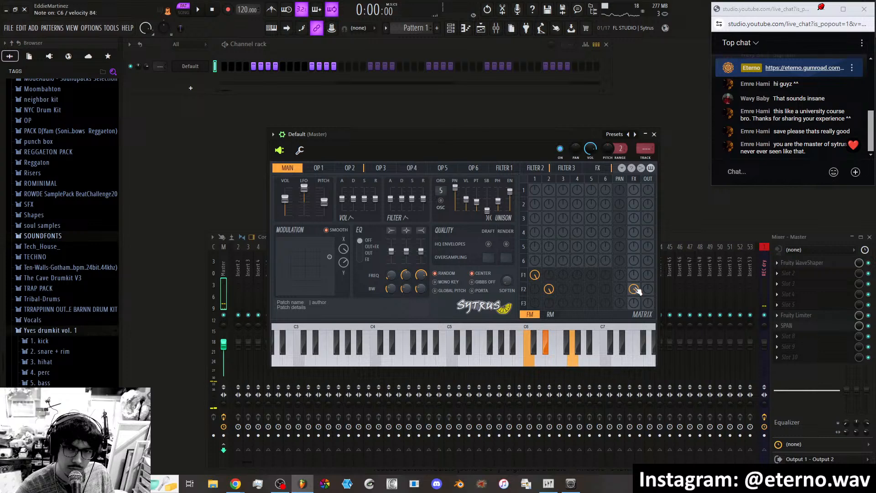
Enable Filter 2's cutoff LFO and reshape its envelope to rise immediately and hold at full level.
click(535, 168)
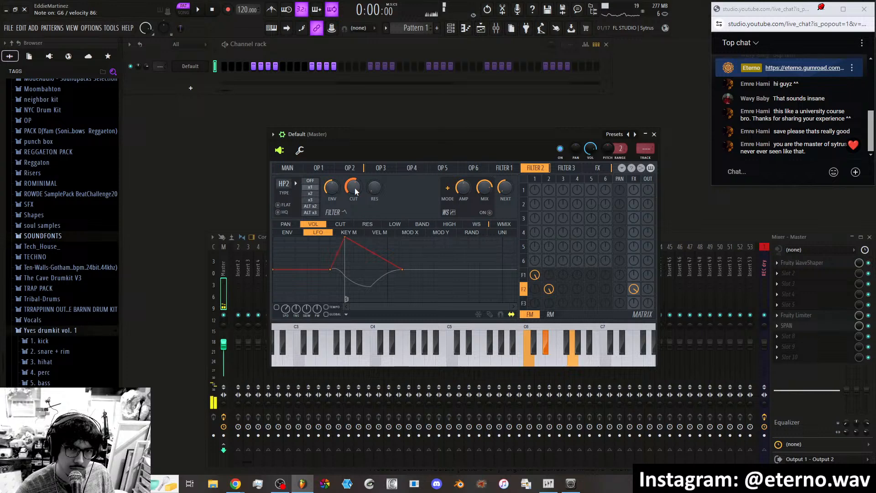
click(341, 224)
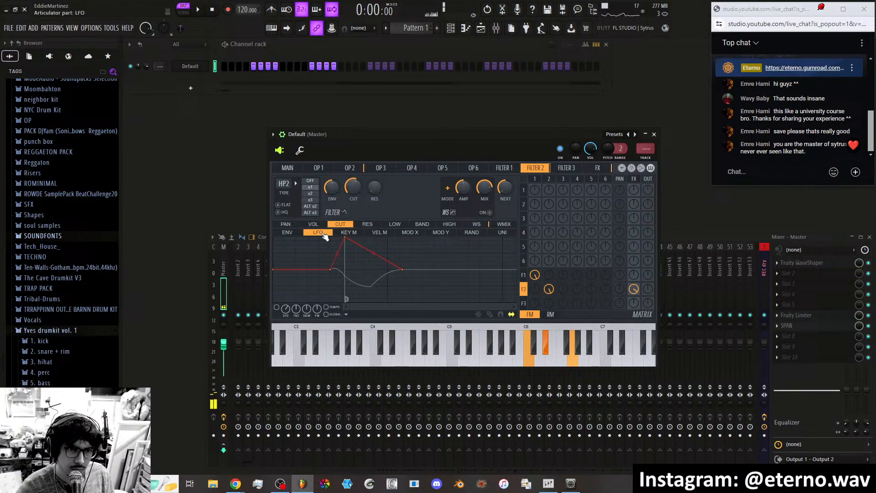
click(277, 307)
drag(330, 269, 288, 236)
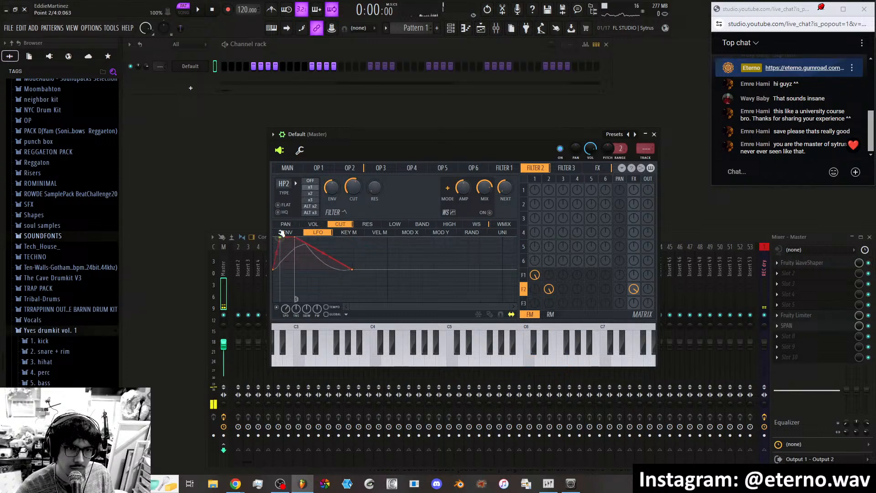
click(318, 232)
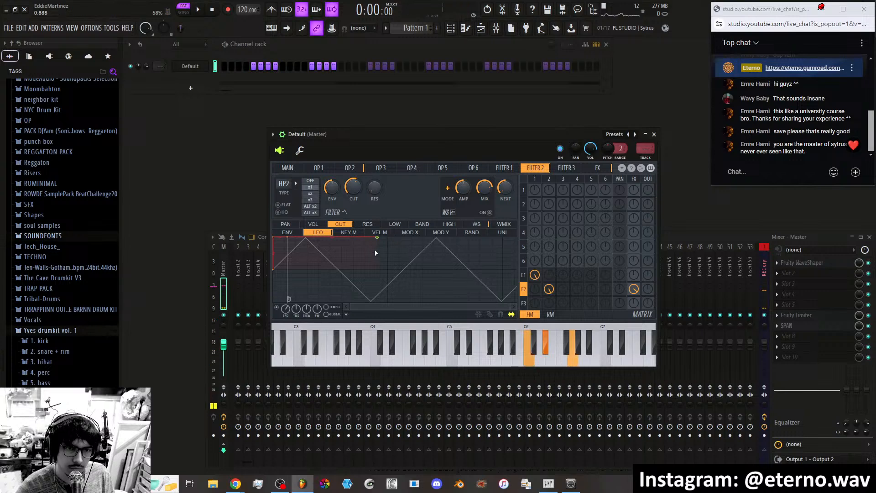
Speed up Filter 2's cutoff LFO, skew it into a falling sawtooth with near-zero tension, and raise the cutoff slightly.
drag(285, 309, 308, 334)
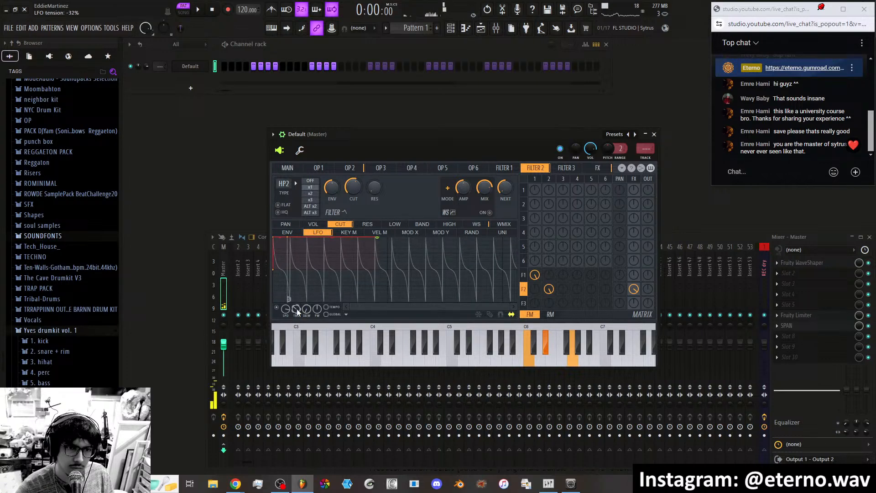
drag(285, 311, 285, 303)
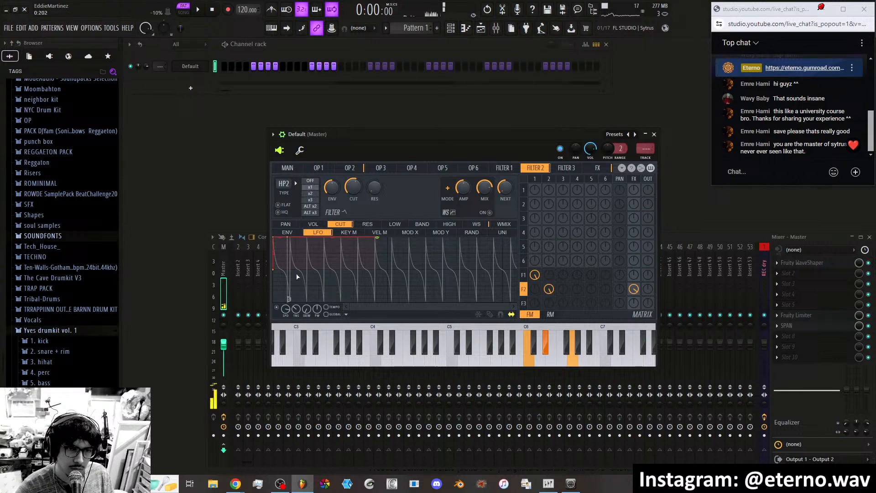
mouse_move(349, 188)
mouse_down()
mouse_move(349, 214)
mouse_move(352, 186)
mouse_up()
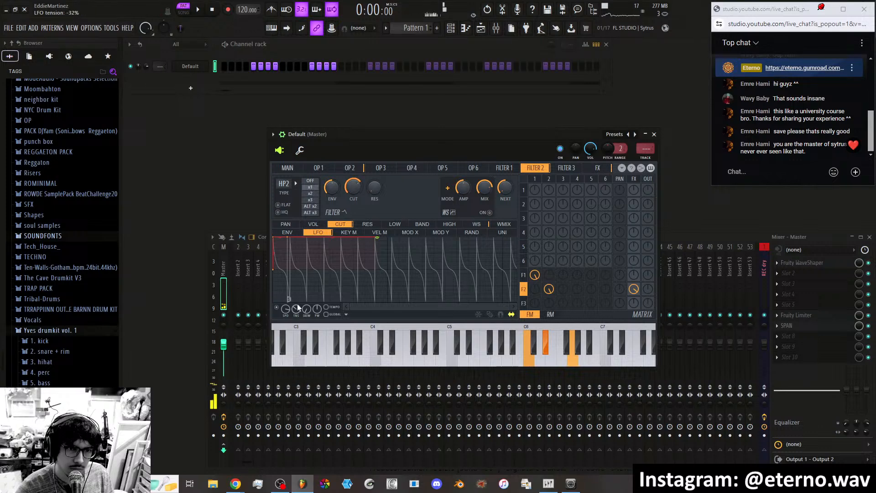
drag(307, 309, 306, 343)
drag(296, 309, 296, 331)
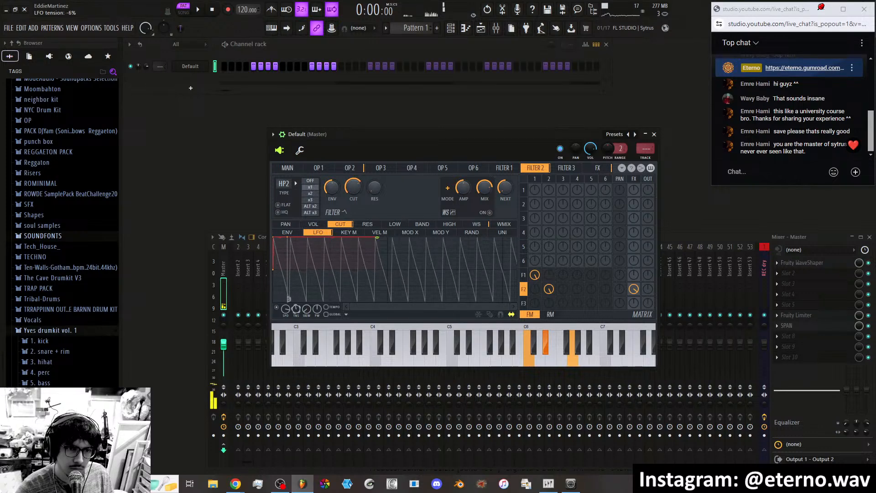
Turn on Filter 2's HQ mode and waveshaper, and raise its cutoff envelope amount to about 83%.
click(350, 169)
click(540, 170)
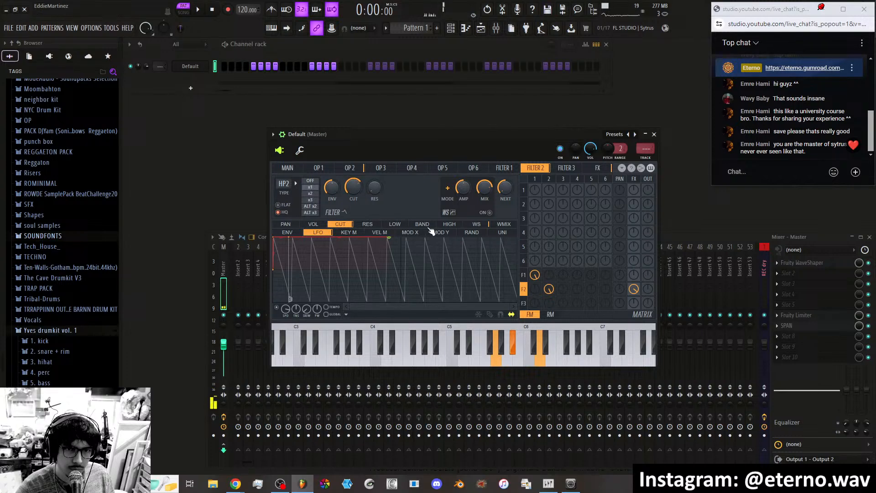
click(488, 214)
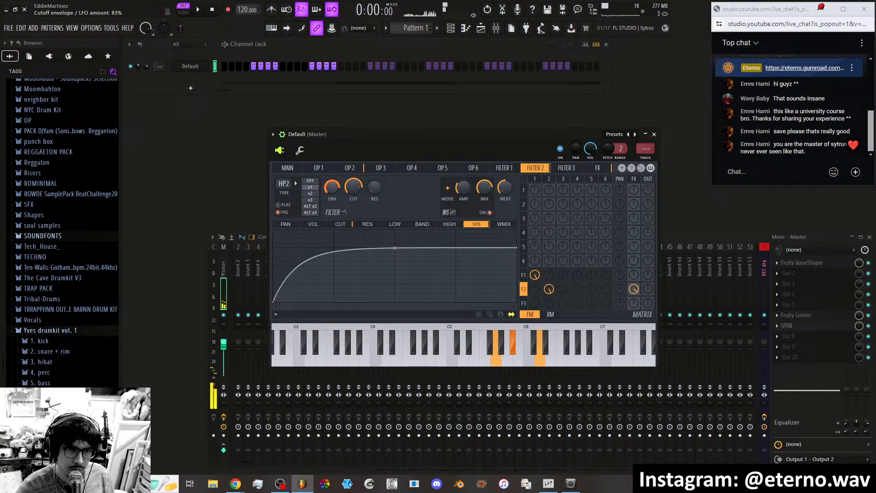
click(340, 224)
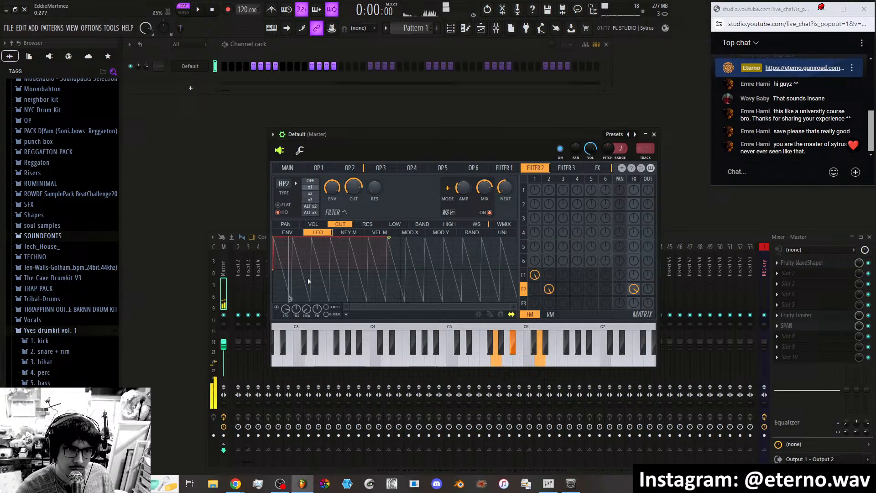
Give the cutoff LFO envelope a slower rise, set Filter 2 to x2 with the waveshaper off, and slightly lower its effects send.
drag(273, 235, 289, 238)
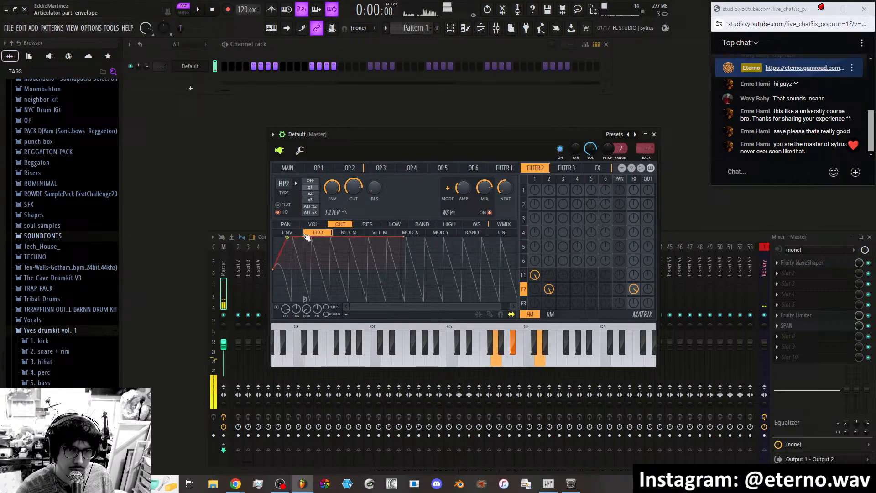
drag(354, 187, 359, 187)
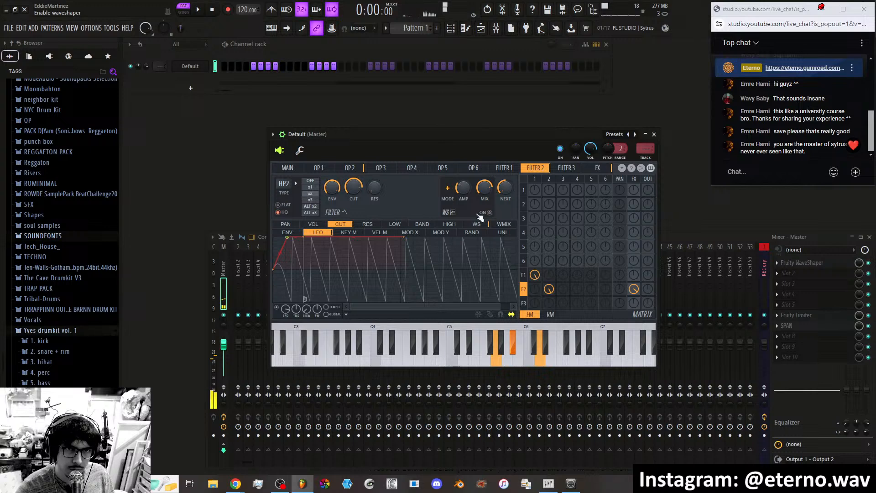
drag(639, 292, 639, 274)
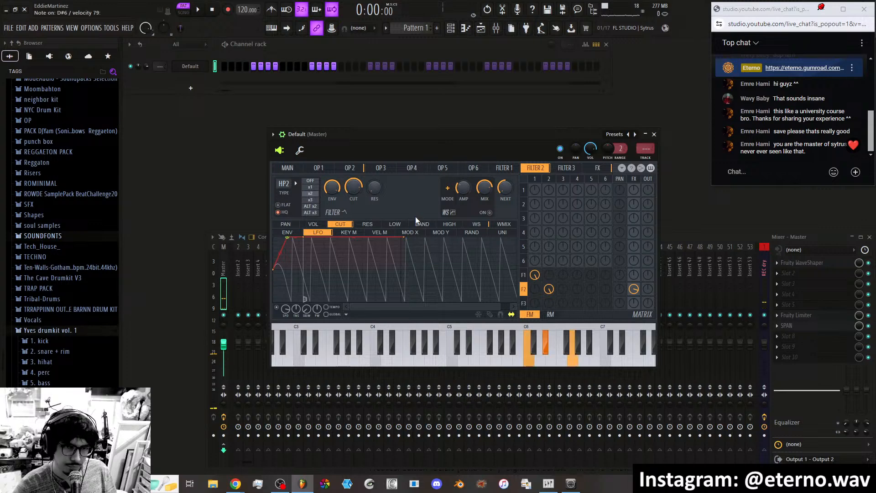
Enable Filter 2's panning LFO and reshape its envelope to rise early and hold at full level.
click(295, 226)
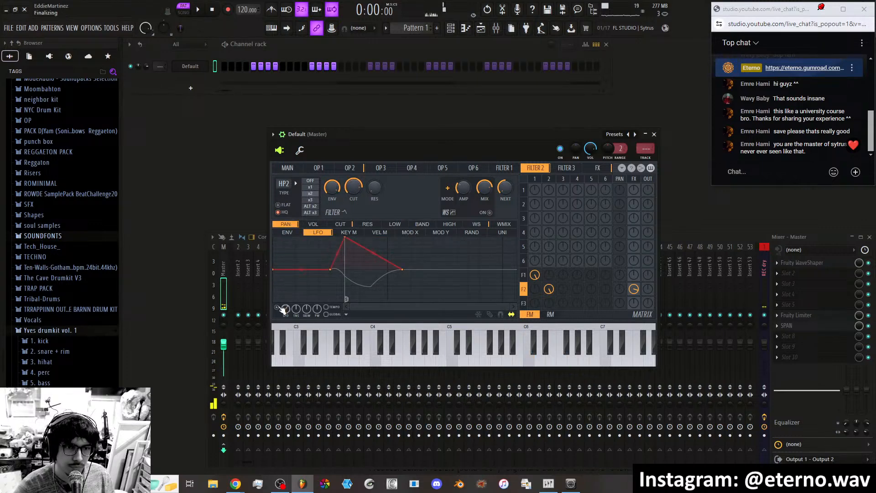
drag(330, 270, 279, 269)
drag(353, 271, 453, 238)
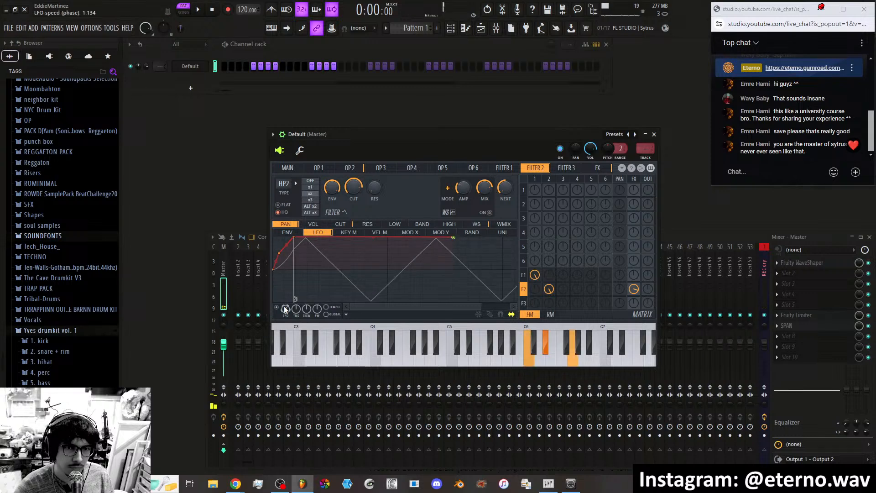
Restore Filter 1's effects and output sends, and move the XY modulation point to a low X value.
drag(634, 274, 648, 270)
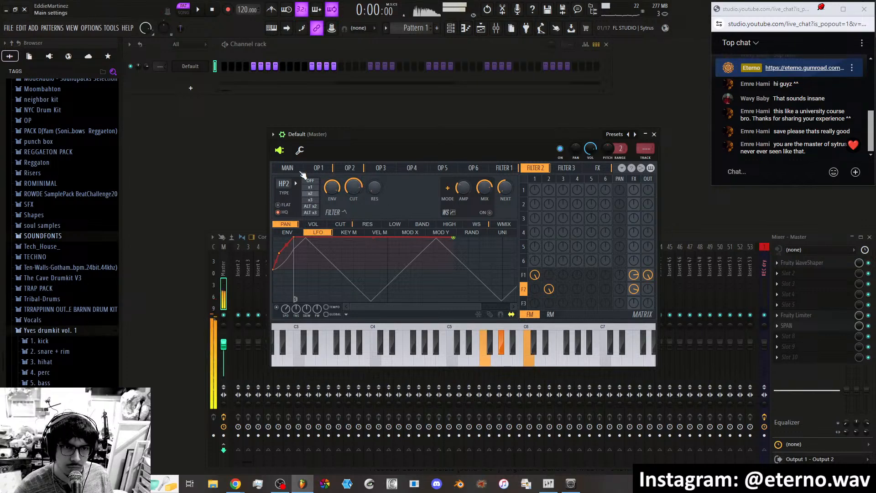
click(287, 168)
drag(328, 250, 283, 258)
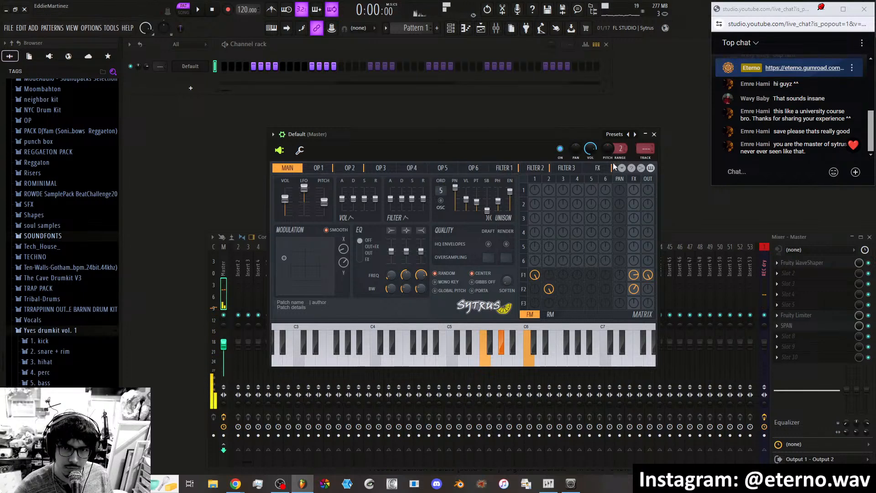
Assign the effects section's send to mixer track Insert 2.
click(598, 168)
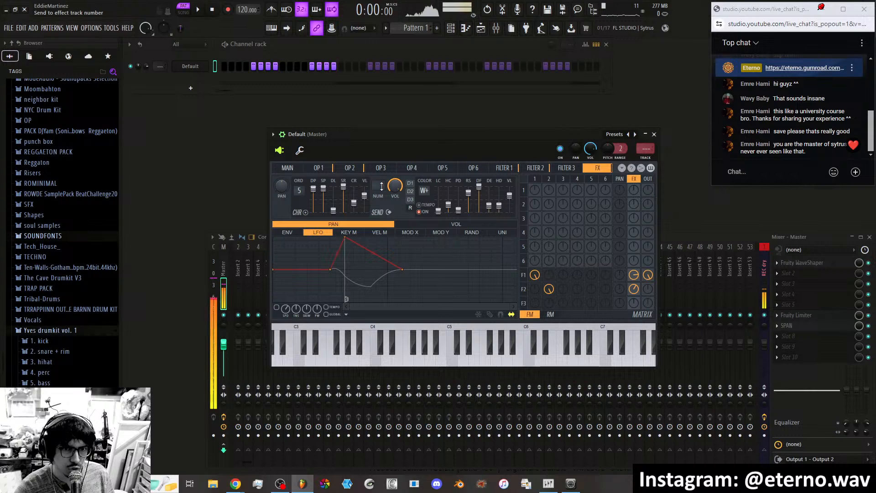
click(382, 187)
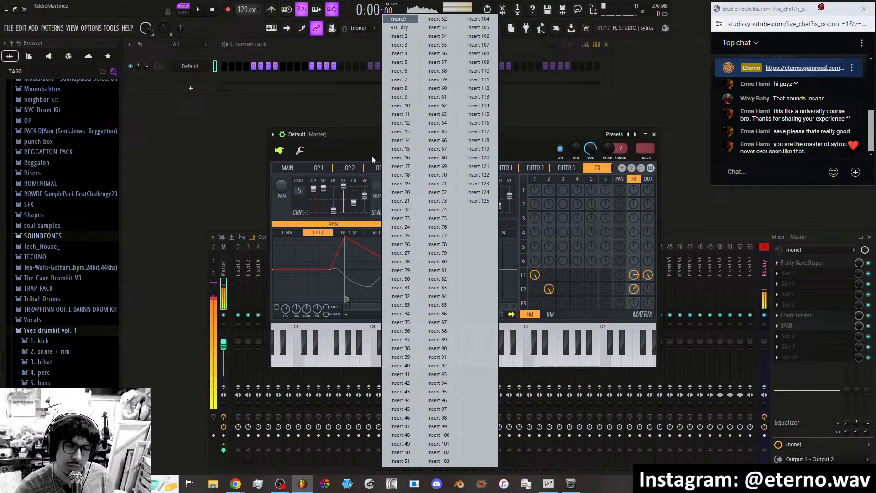
click(371, 156)
click(380, 188)
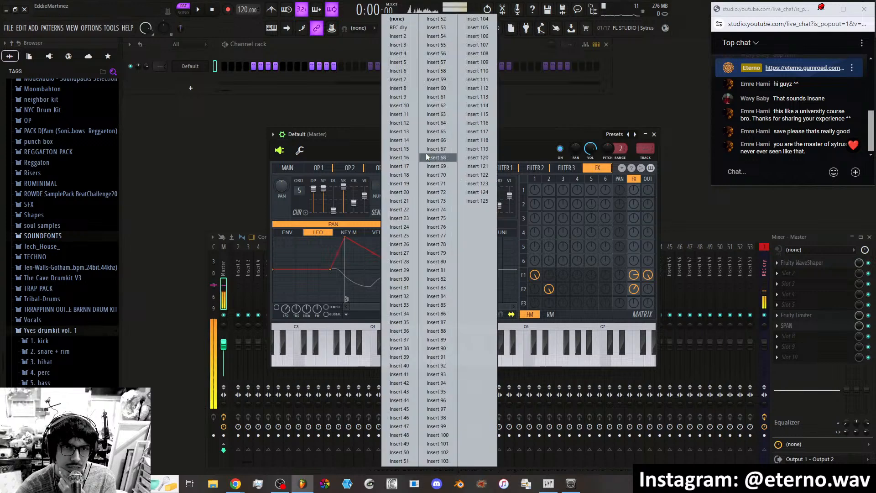
click(408, 37)
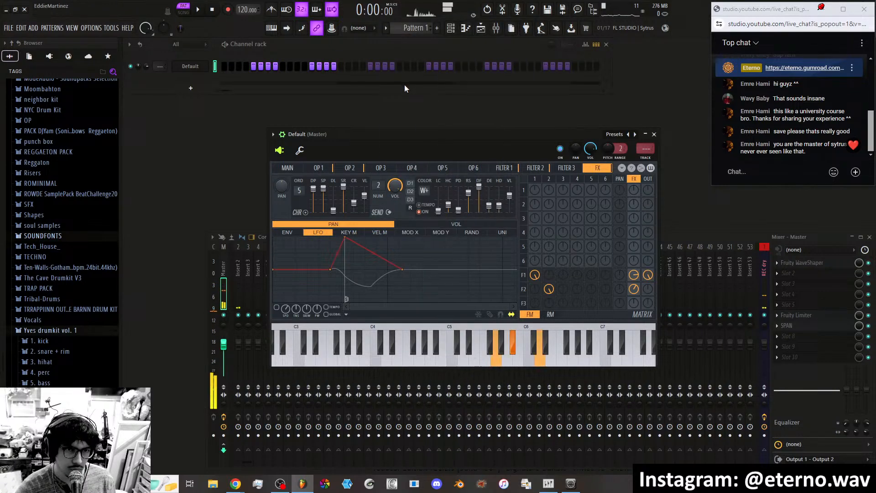
Mute the mixer inserts, turn off both filters' effects sends, and re-enable Insert 2.
click(242, 316)
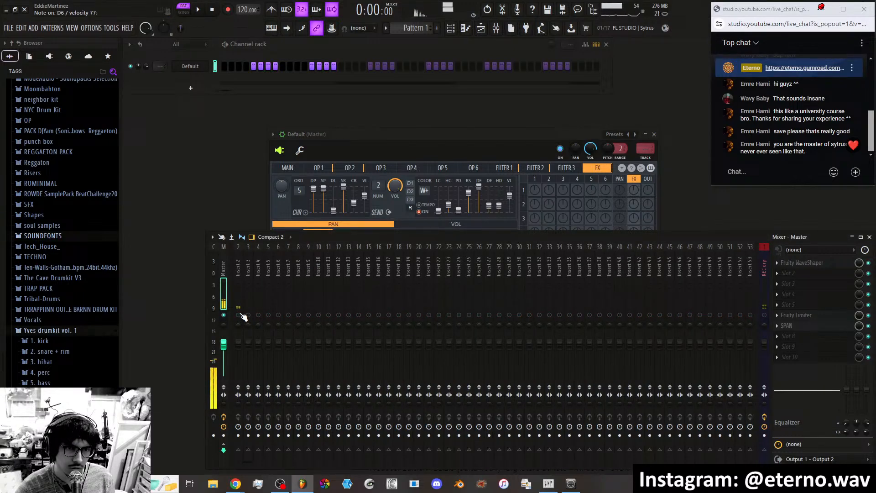
click(458, 156)
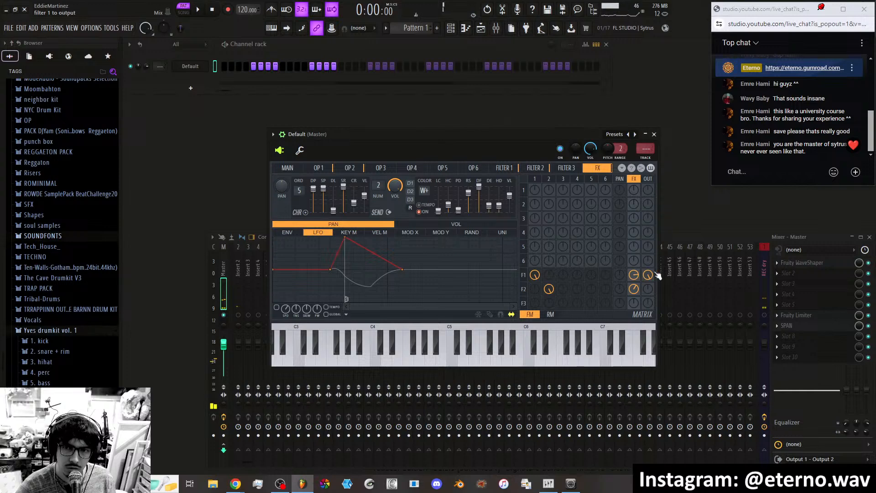
click(682, 302)
click(612, 179)
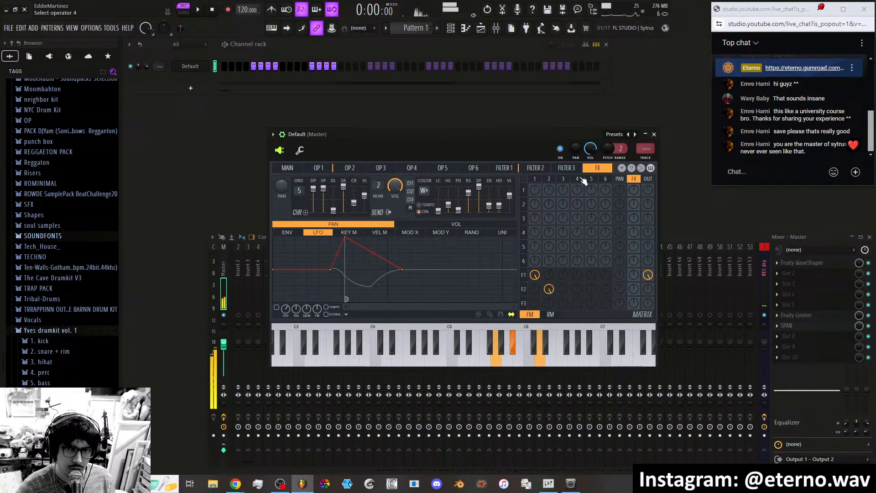
click(237, 315)
click(488, 139)
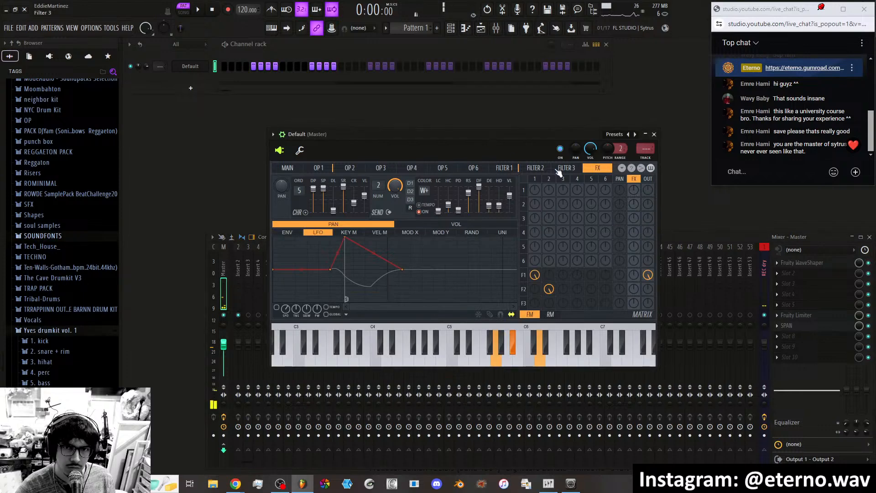
Raise Filter 1's and Filter 2's effects sends again, and turn the effects section's send volume up.
click(504, 168)
click(594, 168)
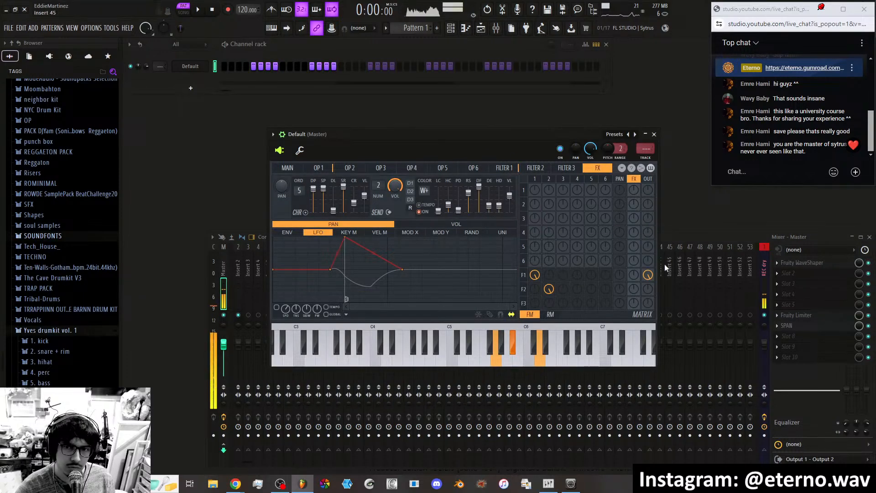
drag(634, 275, 634, 271)
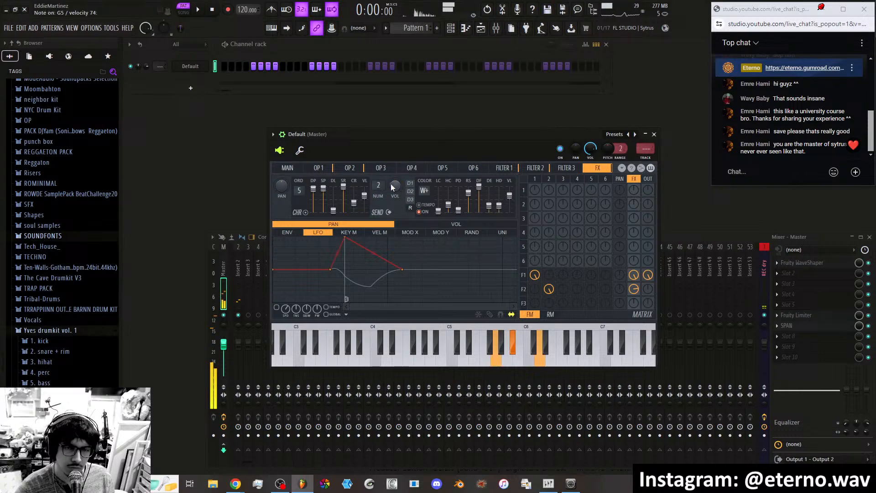
drag(393, 187, 392, 142)
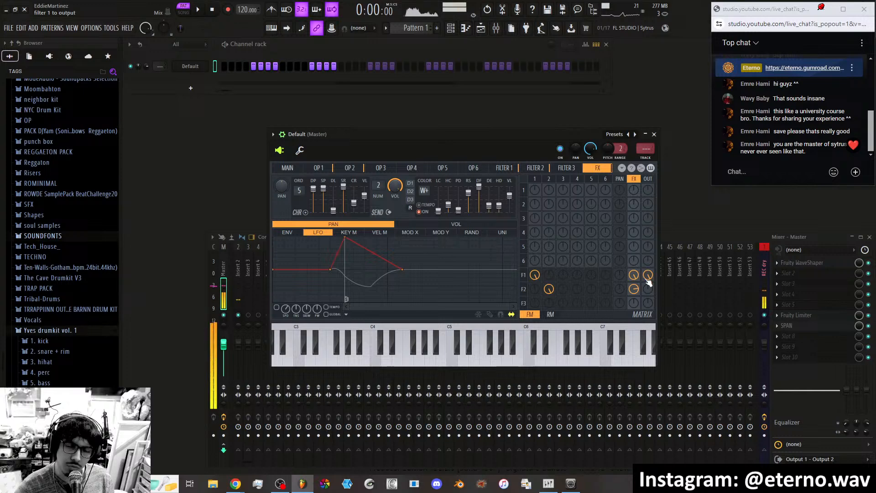
Lower Filter 2's effects send to a moderate amount, and set the effects section's send track to none.
drag(637, 293, 637, 274)
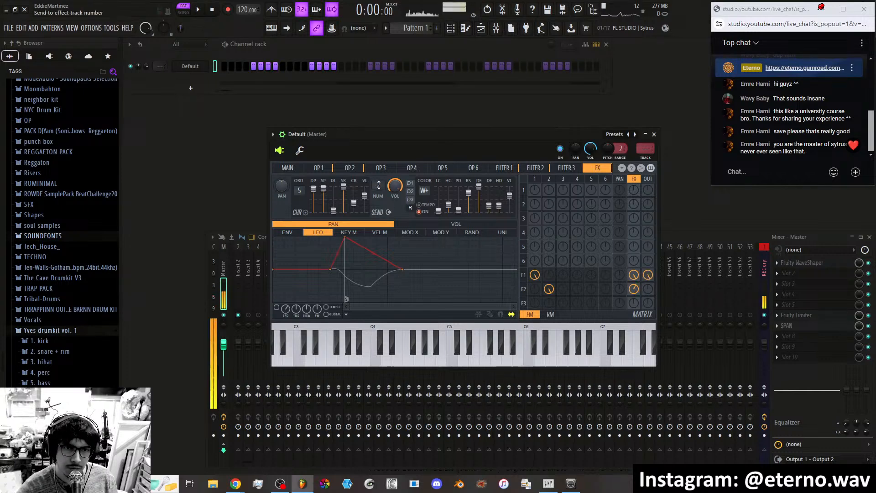
click(378, 185)
click(403, 114)
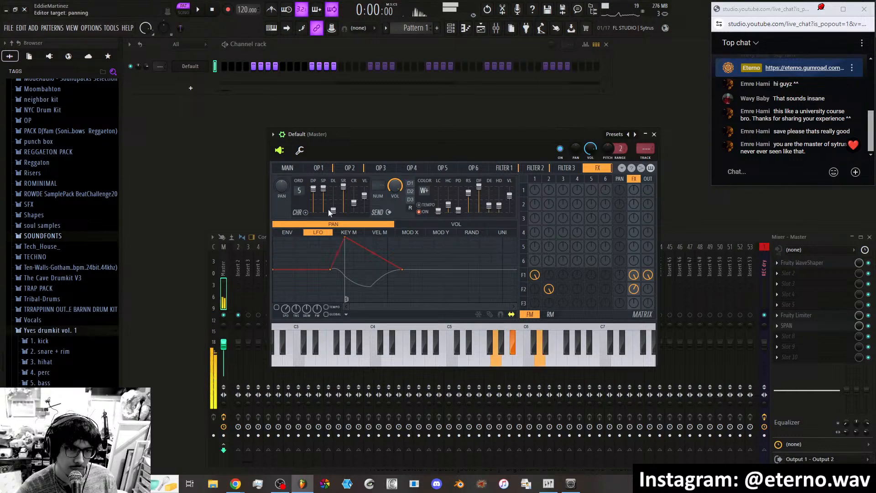
Reposition the synth window and move the main page's modulation point to the upper-right part of the XY pad.
drag(575, 136, 610, 135)
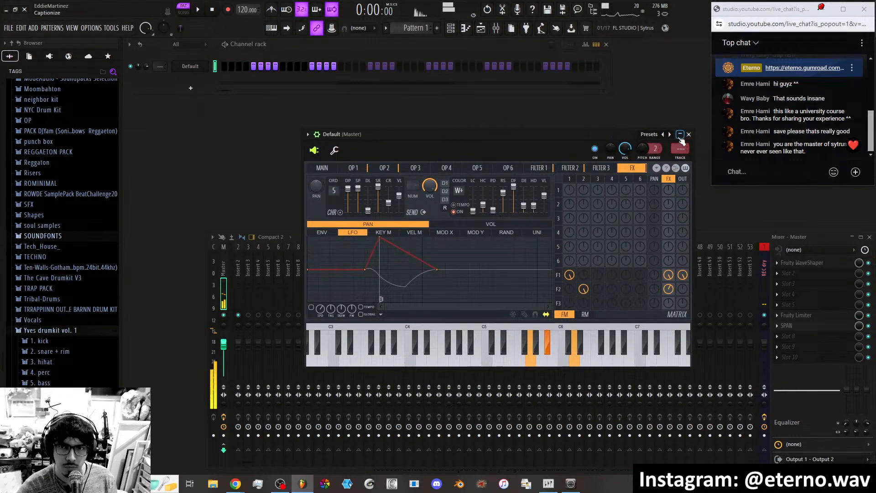
click(322, 169)
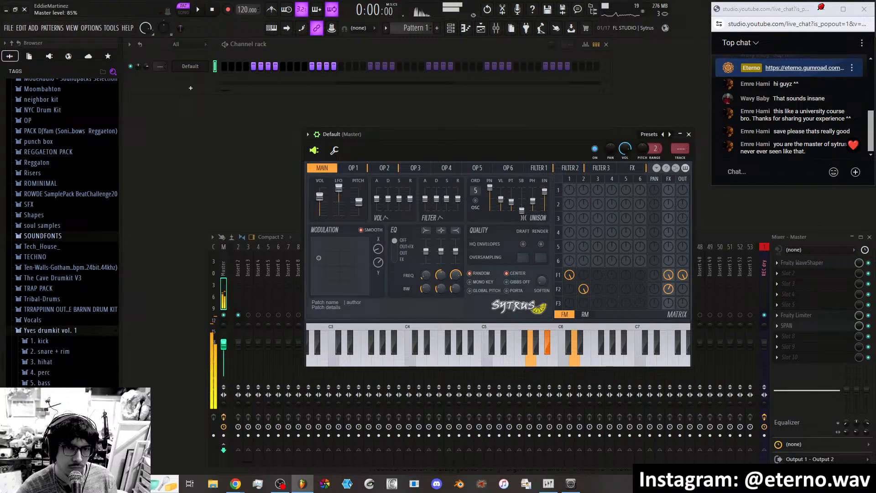
drag(319, 258, 355, 245)
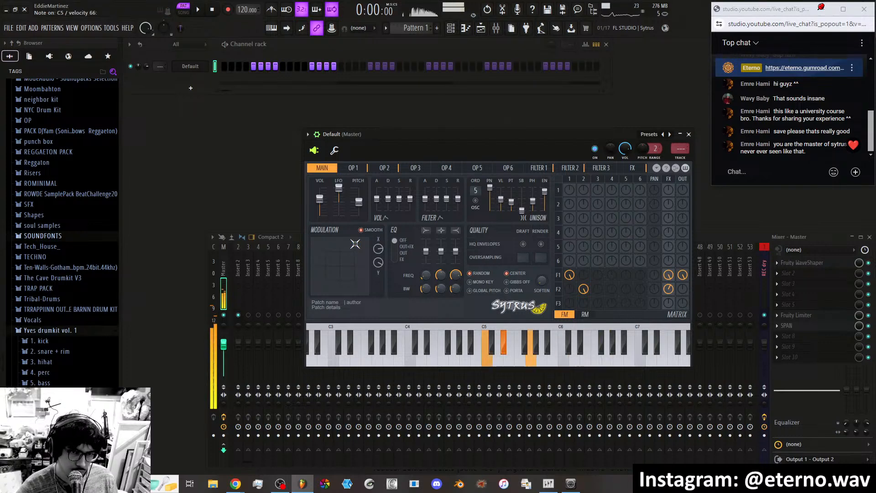
click(353, 169)
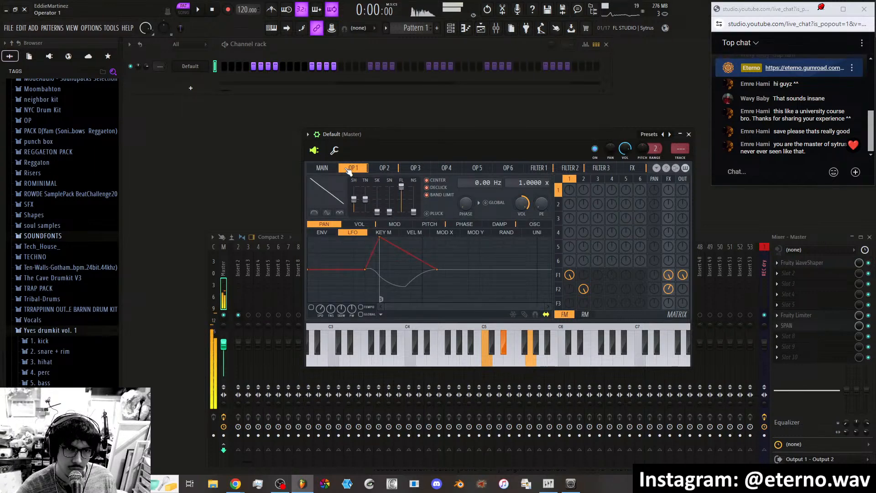
click(322, 168)
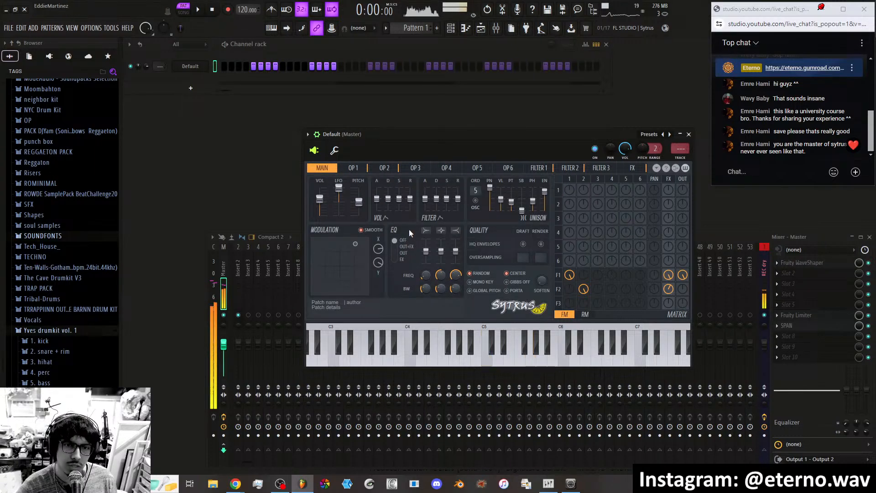
Set the equalizer target to OUT+FX and cut EQ band 1 to -18 dB.
click(409, 254)
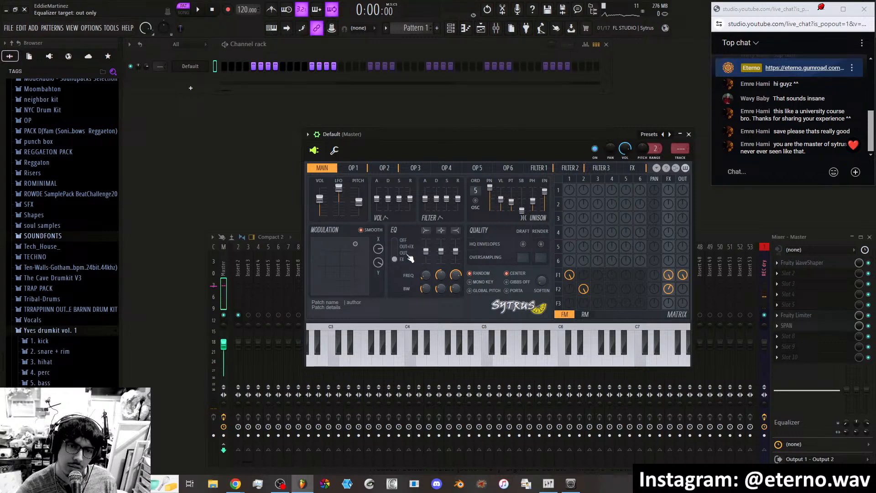
click(406, 248)
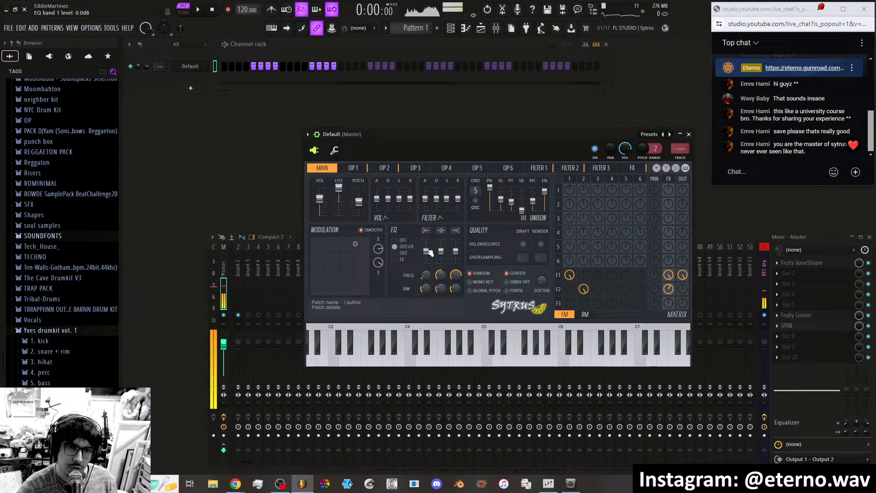
drag(427, 250, 428, 247)
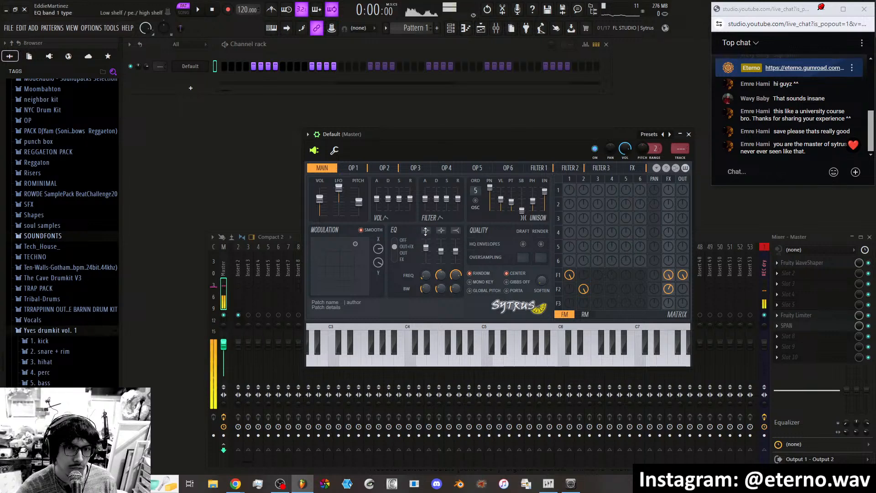
drag(426, 247, 426, 264)
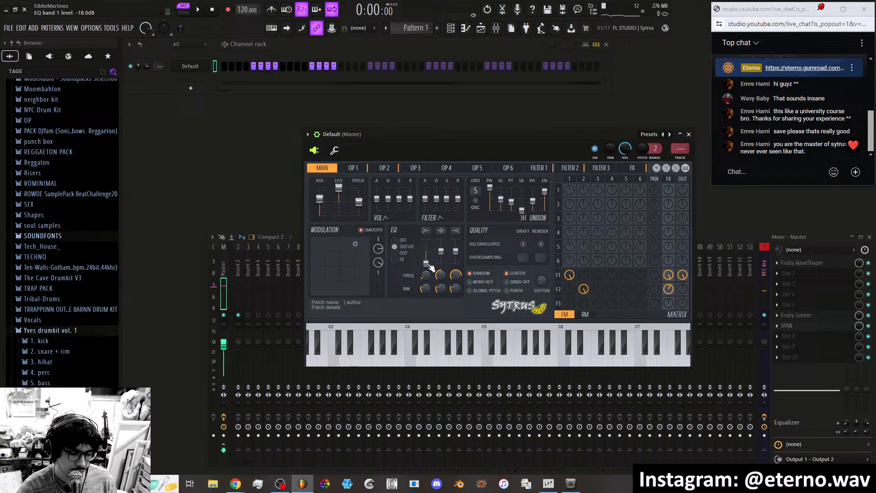
Adjust EQ band 1's frequency and bandwidth, and compare the equalizer off against OUT+FX.
drag(424, 274, 425, 260)
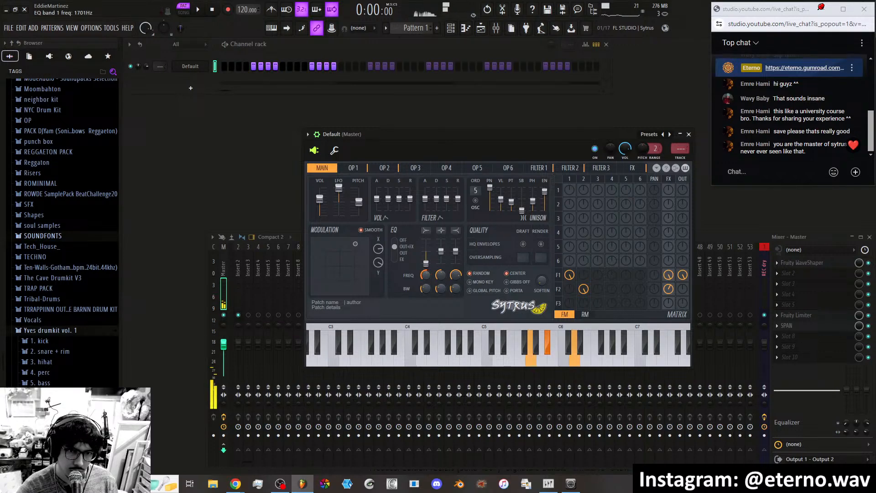
drag(428, 289, 426, 264)
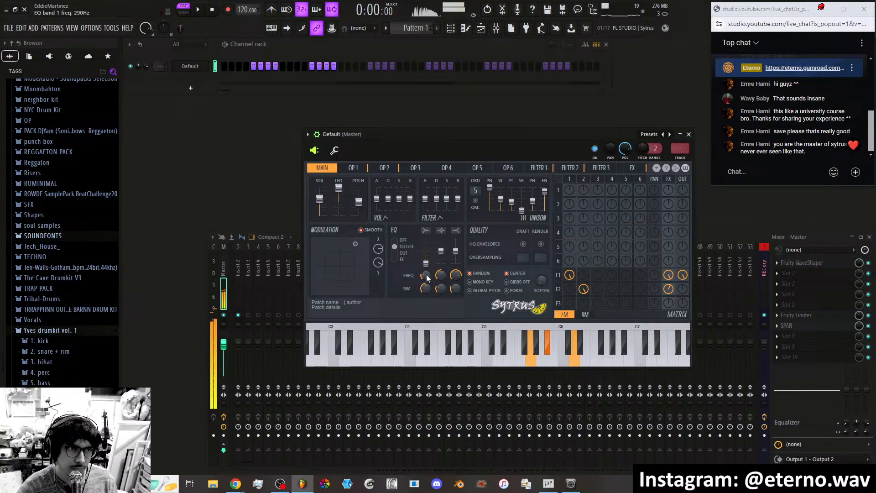
drag(426, 292, 426, 270)
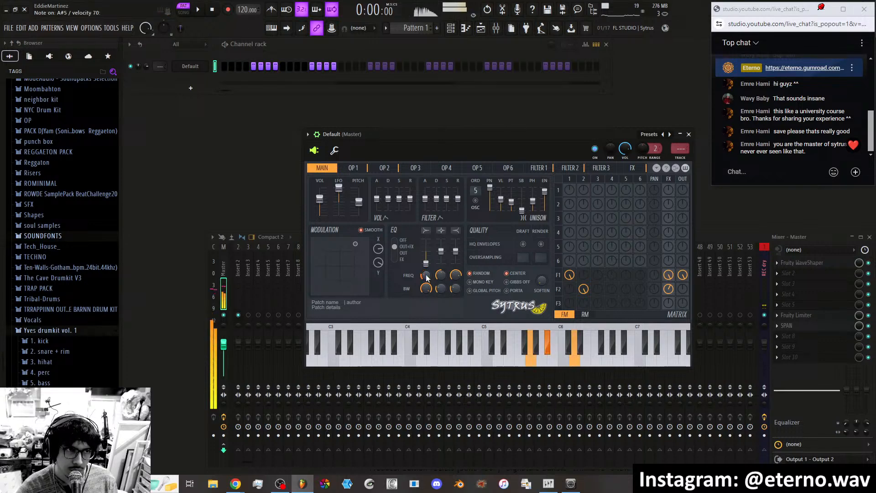
click(398, 241)
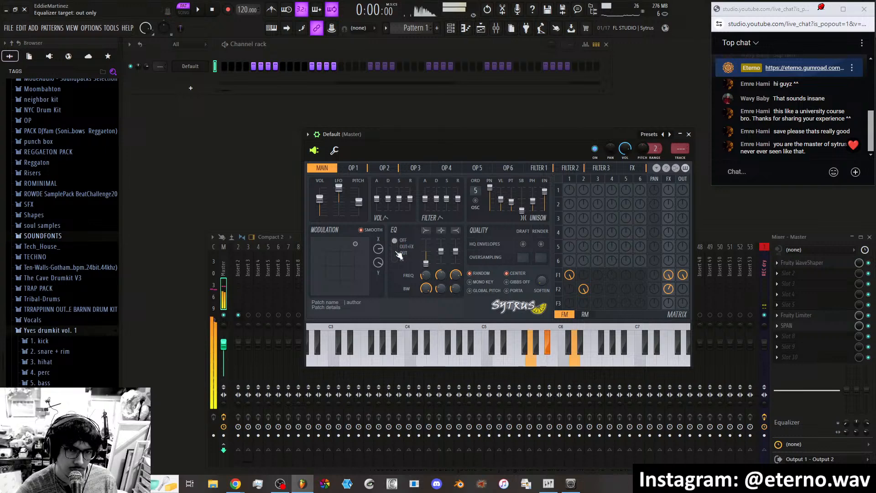
click(396, 248)
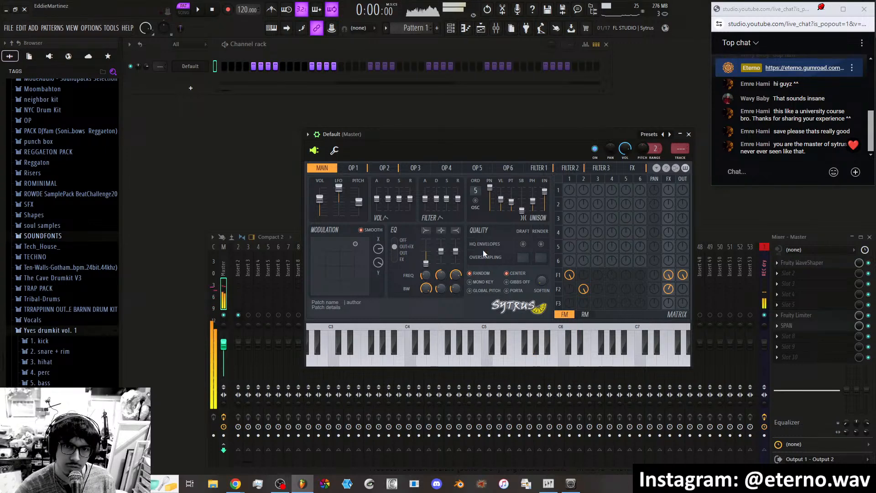
Move the modulation point back to the left of the XY pad's centre and close the synth window.
drag(356, 243, 329, 257)
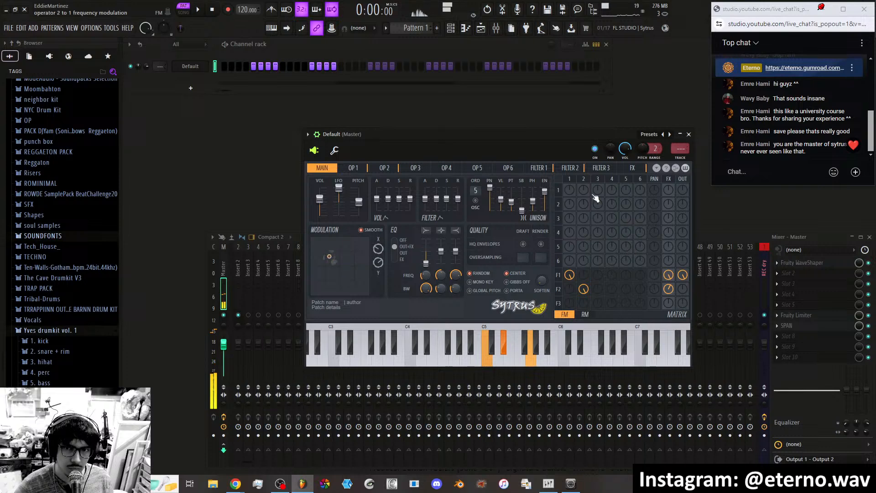
click(690, 134)
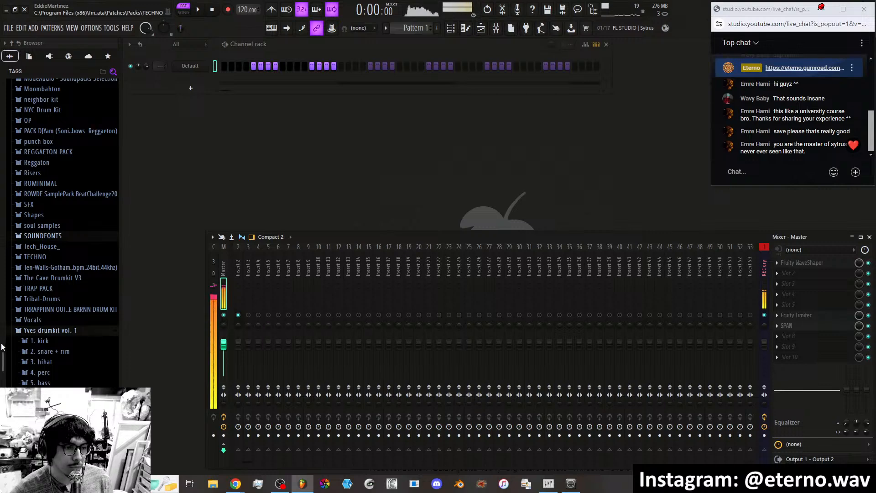
Set the tempo to 123 BPM and open the Melodic Tech sample pack in place of Yves drumkit vol. 1.
click(46, 330)
scroll(64, 332, up, 7)
scroll(64, 333, up, 7)
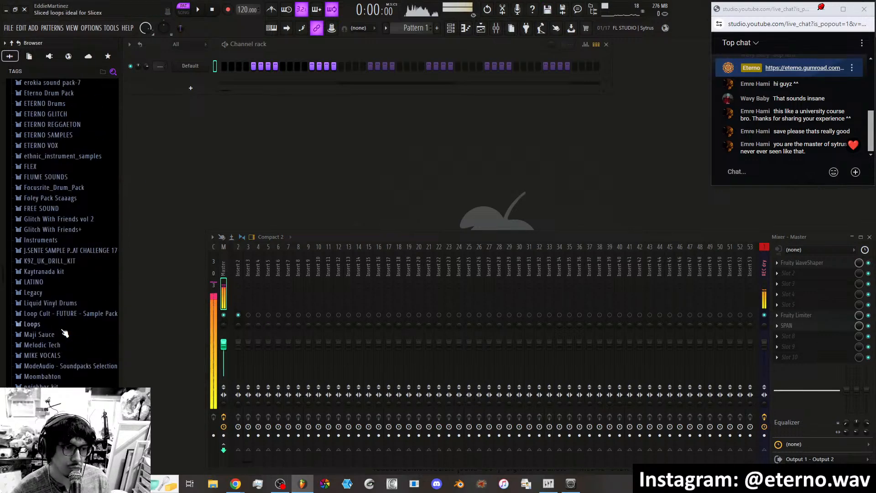
scroll(65, 329, up, 7)
scroll(64, 329, up, 1)
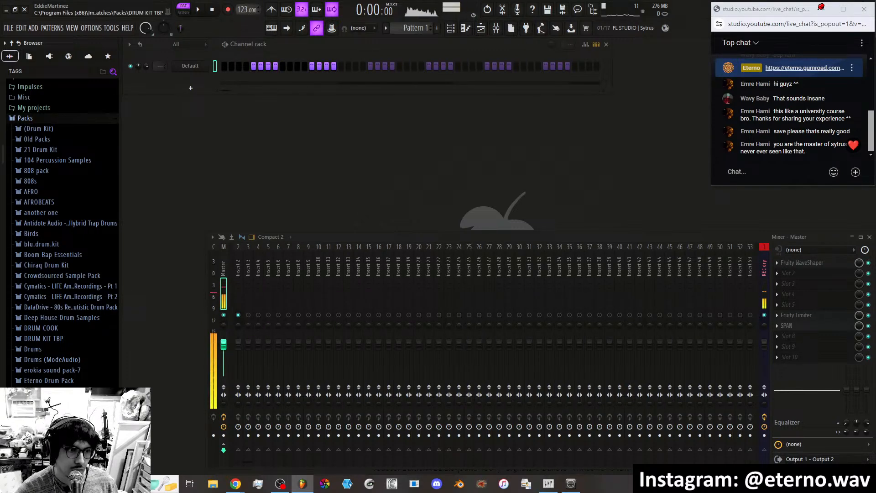
scroll(39, 360, down, 2)
scroll(39, 361, down, 10)
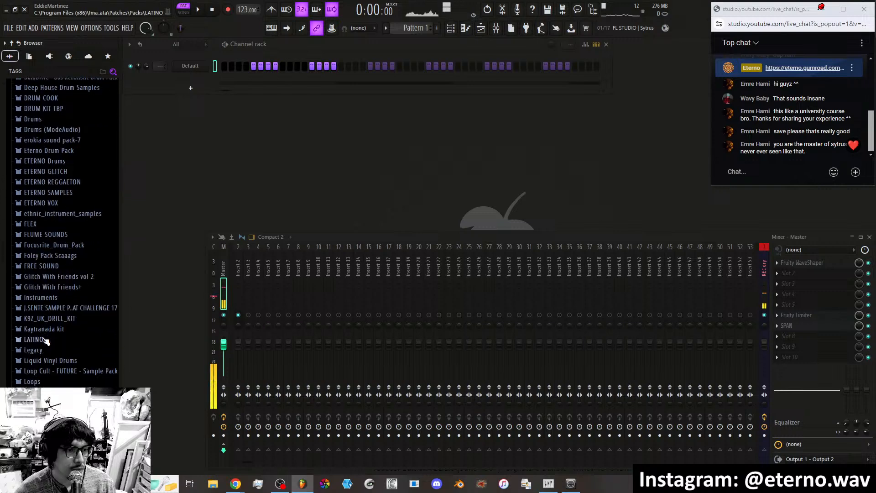
click(53, 233)
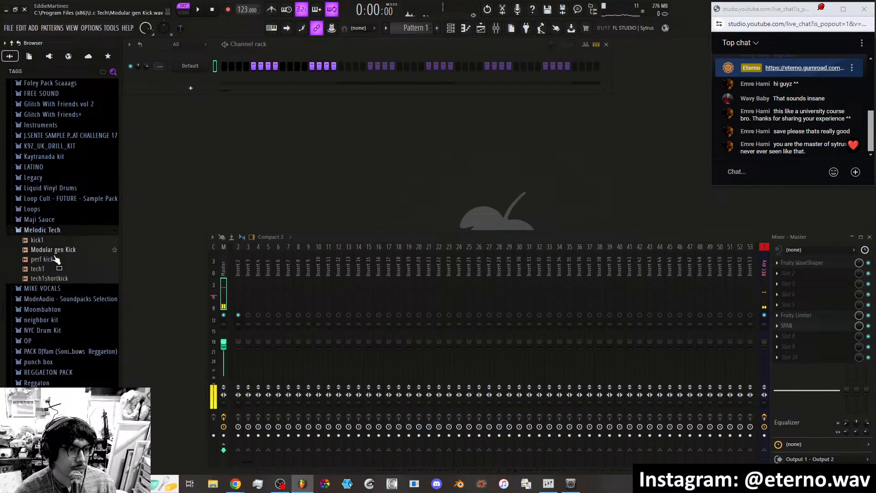
click(60, 250)
drag(62, 254, 190, 66)
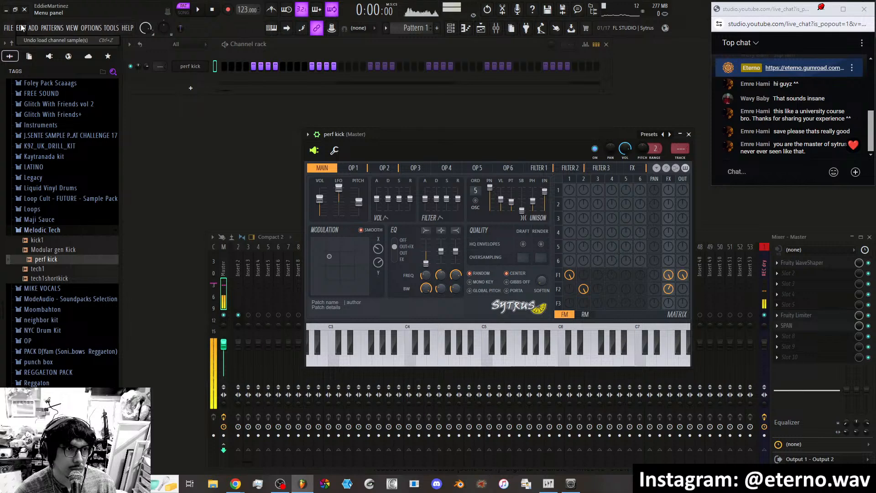
key(ctrl+z)
Add the perf kick sample as a new channel, fill it on each 4 steps, and start playback.
drag(48, 254, 197, 80)
right_click(226, 79)
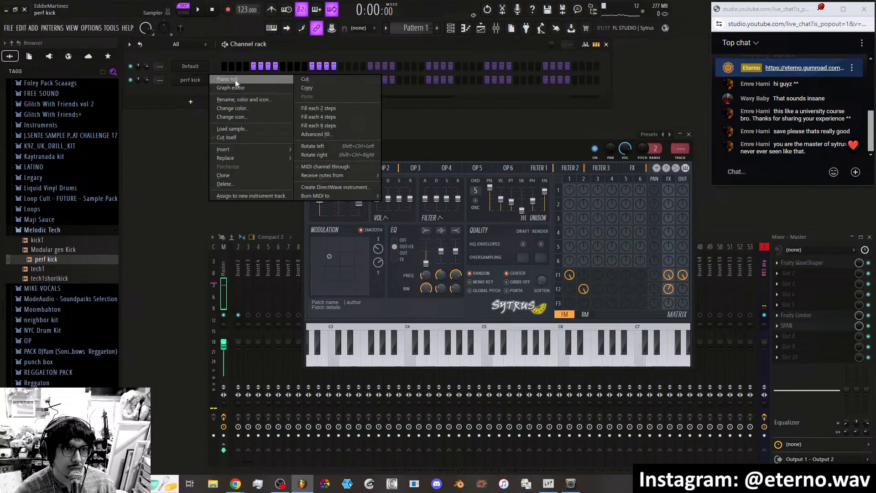
click(319, 116)
click(197, 9)
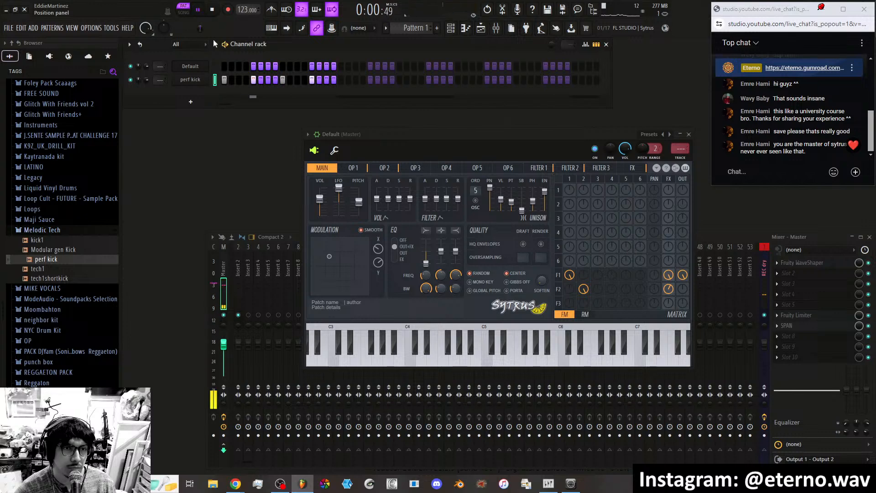
Collapse the Melodic Tech pack and open the VETH1 Closed Hihats folder under Tech_House_ and VETH1 Cymbals.
click(53, 231)
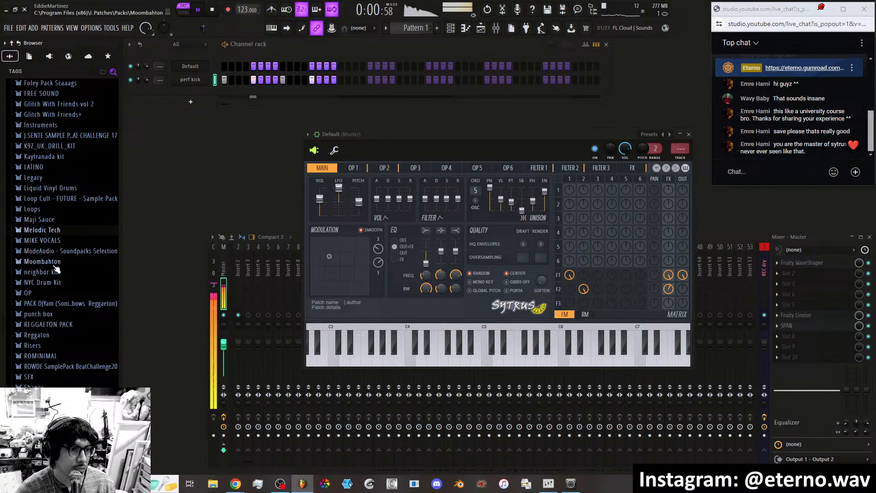
scroll(56, 265, down, 5)
click(68, 248)
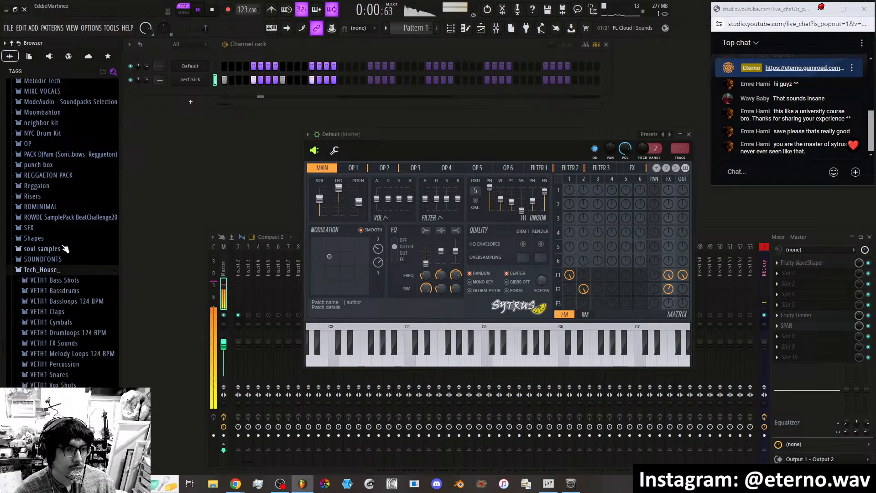
click(75, 327)
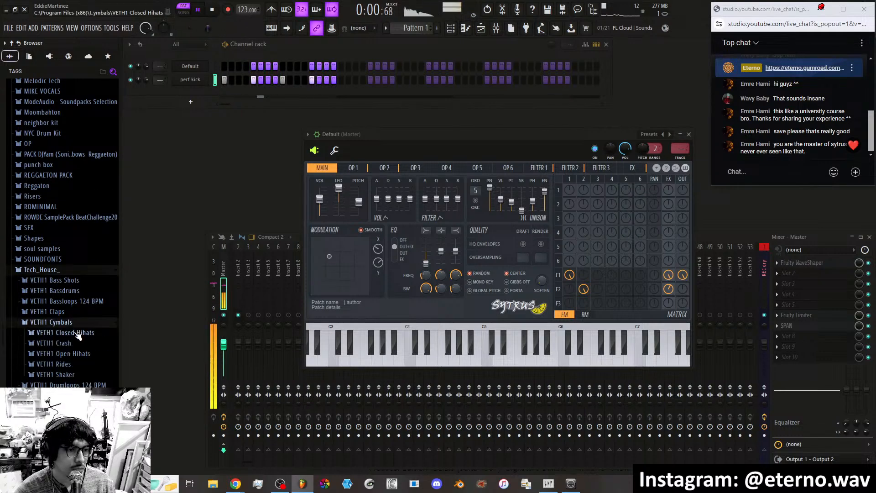
click(75, 337)
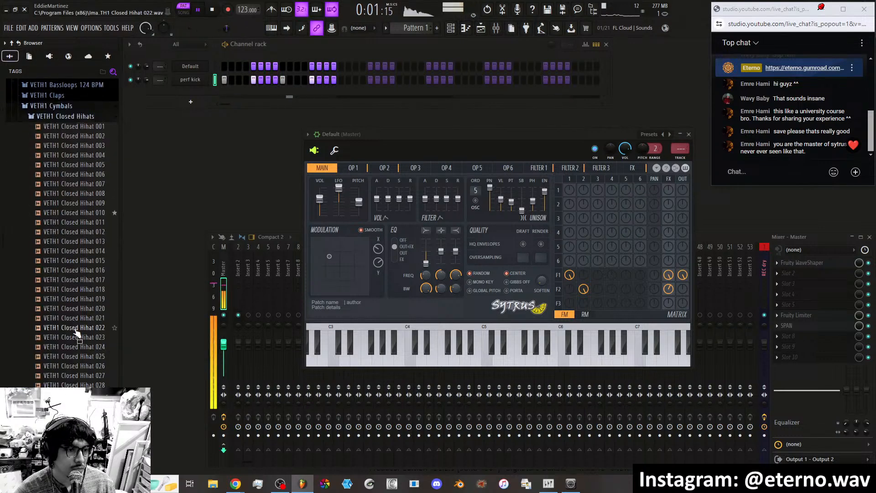
Audition the VETH1 closed hihat samples over the playing pattern, working down the folder from sample 010.
click(83, 223)
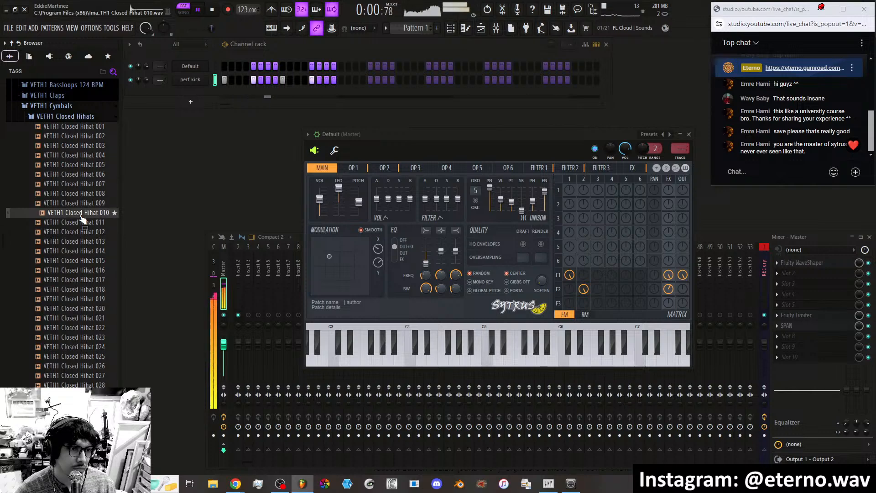
scroll(78, 307, down, 4)
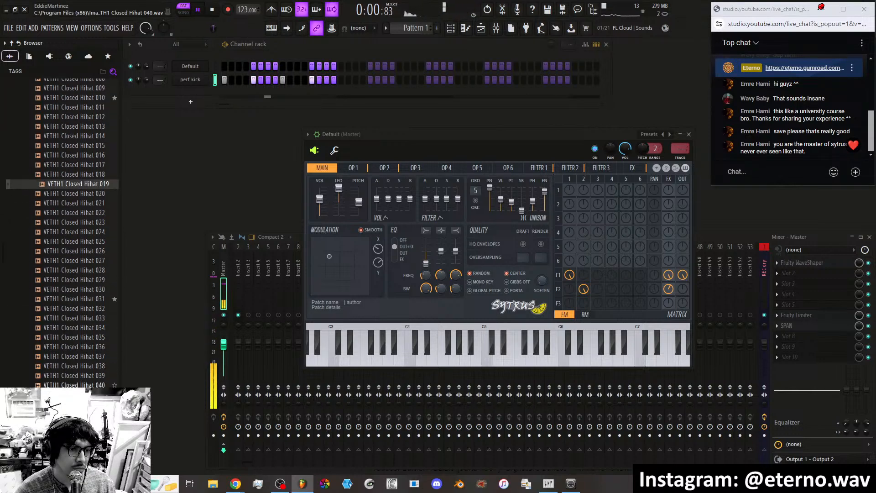
click(96, 309)
click(89, 347)
click(91, 366)
click(86, 193)
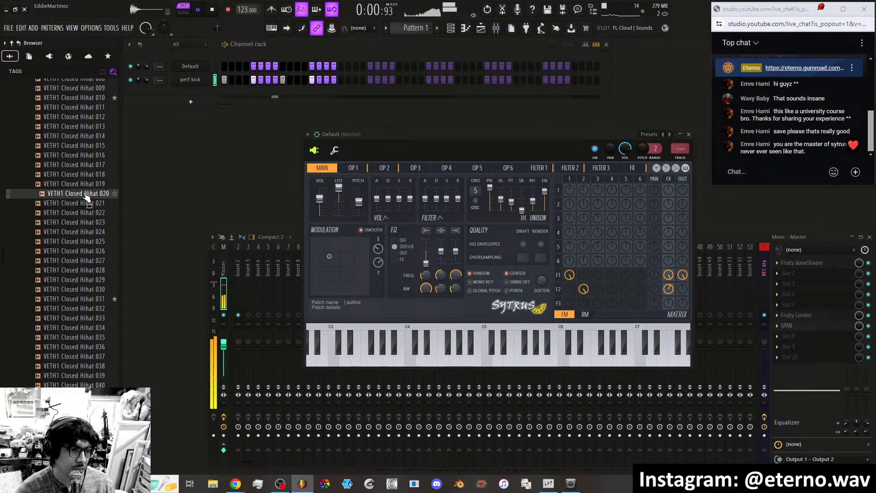
click(85, 203)
click(84, 231)
click(85, 223)
click(80, 251)
scroll(78, 239, down, 6)
click(76, 213)
click(80, 252)
click(81, 278)
scroll(81, 265, down, 3)
click(82, 205)
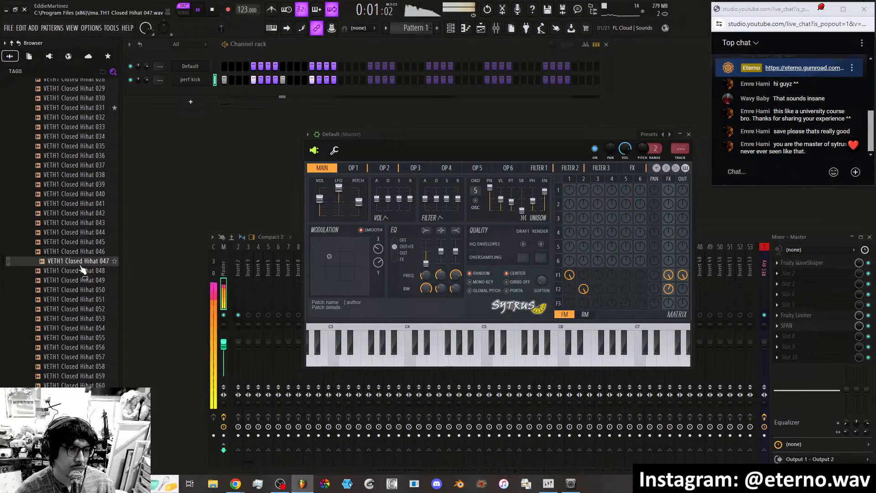
click(84, 252)
click(84, 291)
scroll(82, 283, down, 1)
scroll(80, 273, down, 3)
click(81, 242)
click(80, 234)
click(80, 243)
click(80, 261)
click(81, 298)
scroll(81, 274, down, 3)
click(81, 243)
click(80, 271)
click(79, 292)
click(80, 299)
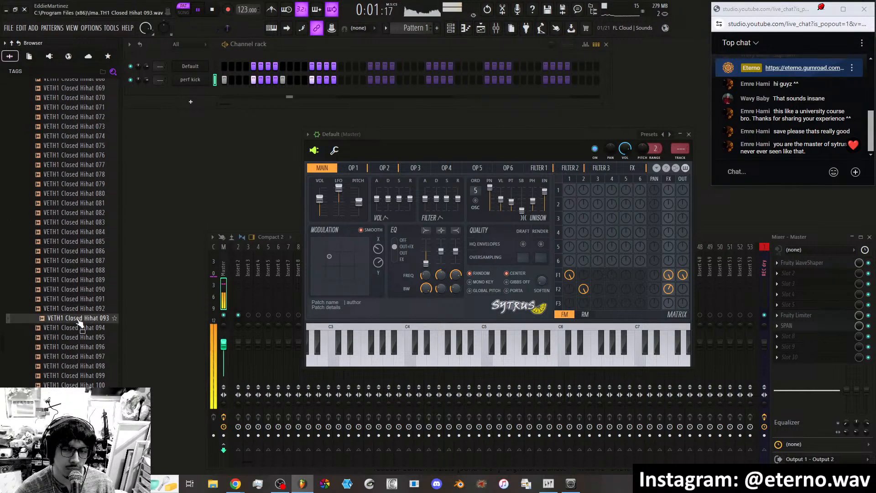
Add VETH1 Closed Hihat 092 as a new channel with steps on the offbeats and its volume at 50%.
click(79, 319)
click(83, 309)
drag(82, 309, 196, 91)
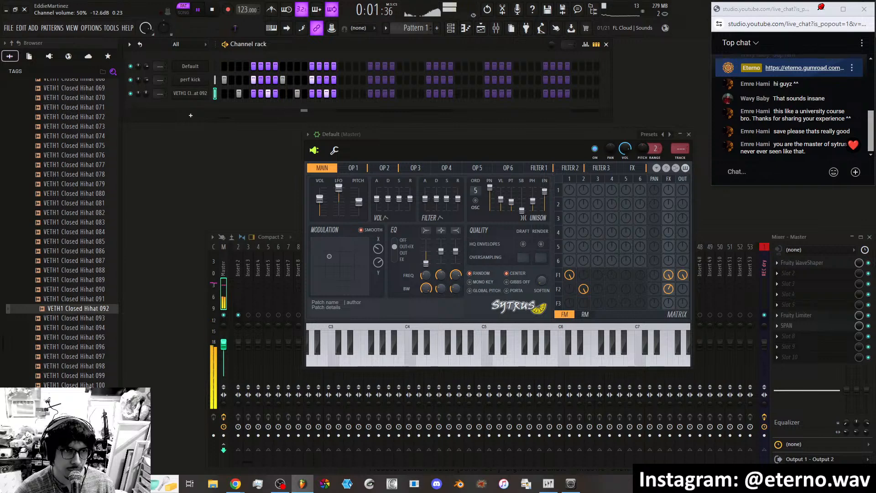
Audition VETH1 Closed Hihat 093, collapse the Closed Hihats folder, and open the VETH1 Shaker folder under VETH1 Cymbals.
click(78, 321)
scroll(87, 273, down, 4)
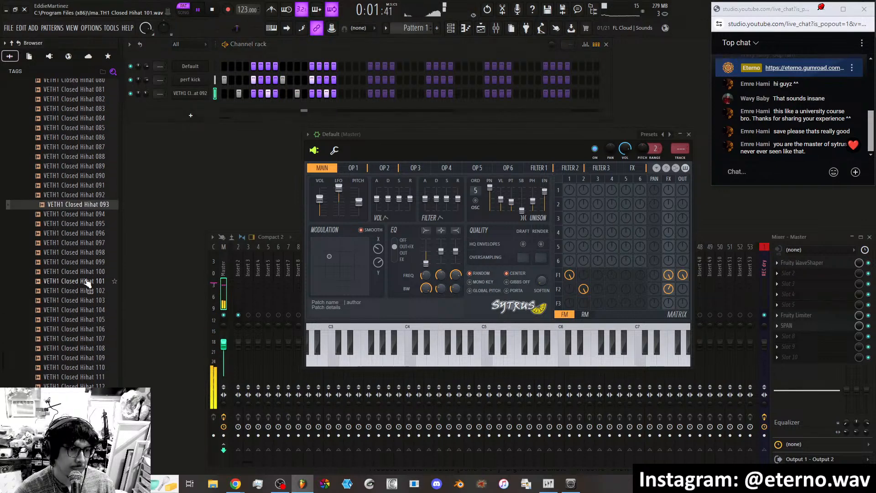
scroll(98, 208, up, 20)
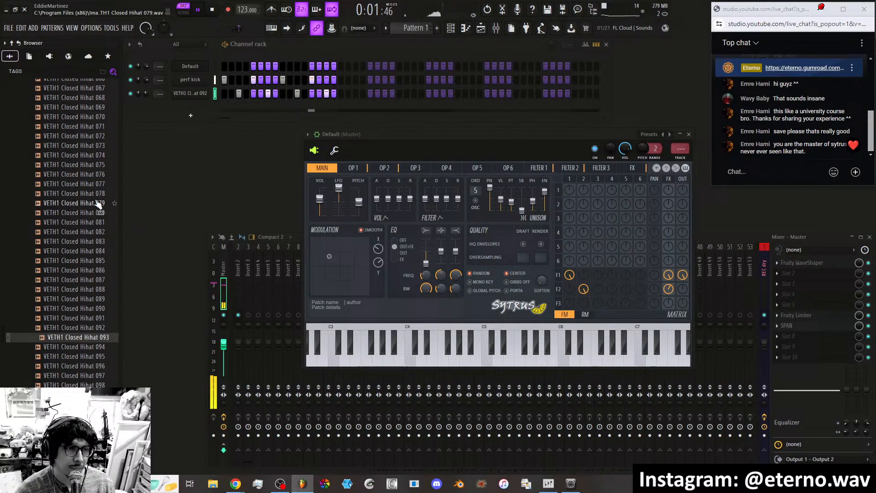
scroll(91, 194, up, 2)
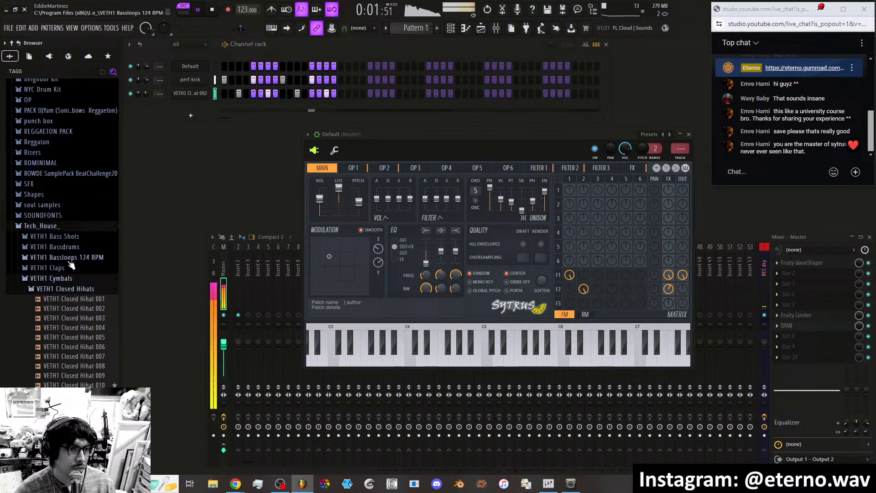
click(71, 290)
click(79, 328)
Audition a few VETH1 Shaker samples, add VETH1 Shaker 002 as a new channel, and fill all 16 of its steps.
scroll(80, 325, down, 2)
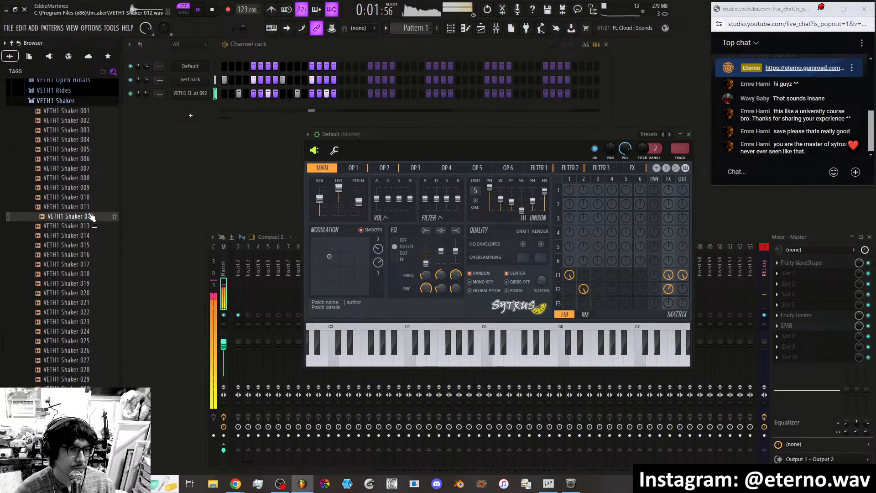
click(88, 151)
click(86, 134)
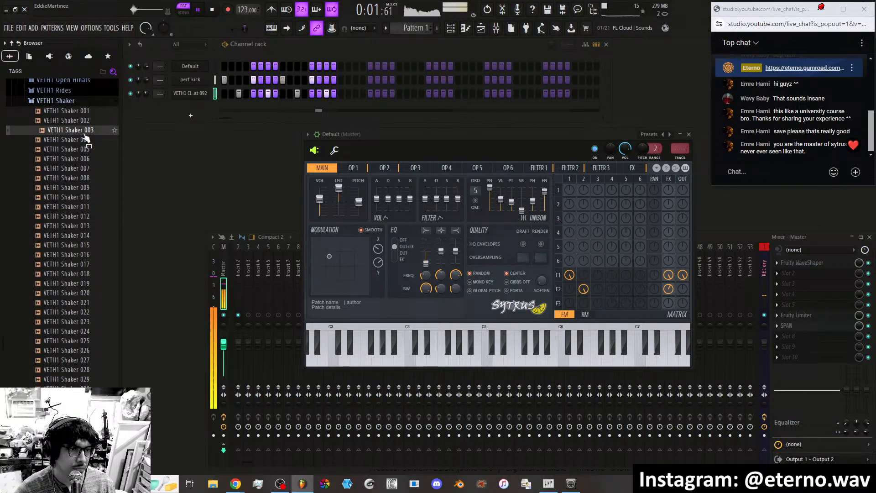
click(84, 126)
drag(85, 129, 225, 105)
drag(307, 109, 335, 110)
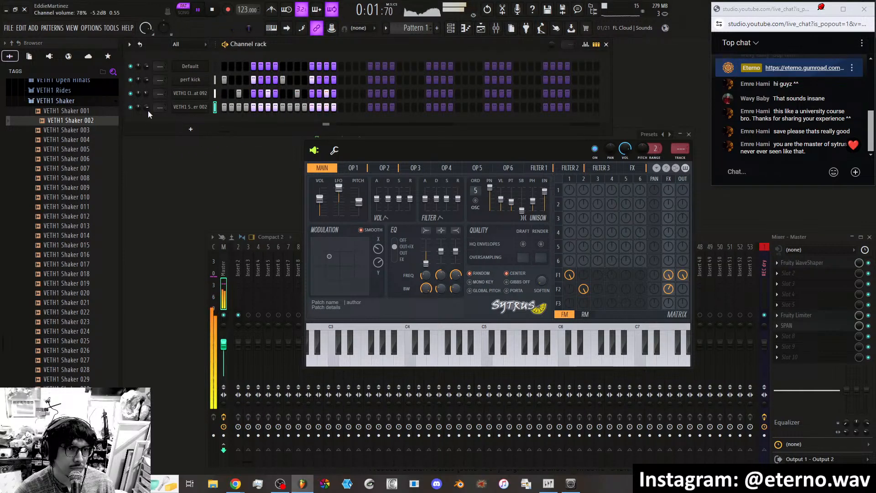
Open the graph editor for the shaker channel and lower the velocities of steps 1, 5 and 9 to 16, keeping the downbeats softest.
click(586, 45)
mouse_move(241, 183)
mouse_down()
mouse_move(256, 201)
mouse_move(235, 197)
mouse_move(285, 197)
mouse_move(289, 162)
mouse_up()
click(314, 202)
click(326, 176)
click(320, 162)
click(334, 166)
click(304, 178)
click(297, 176)
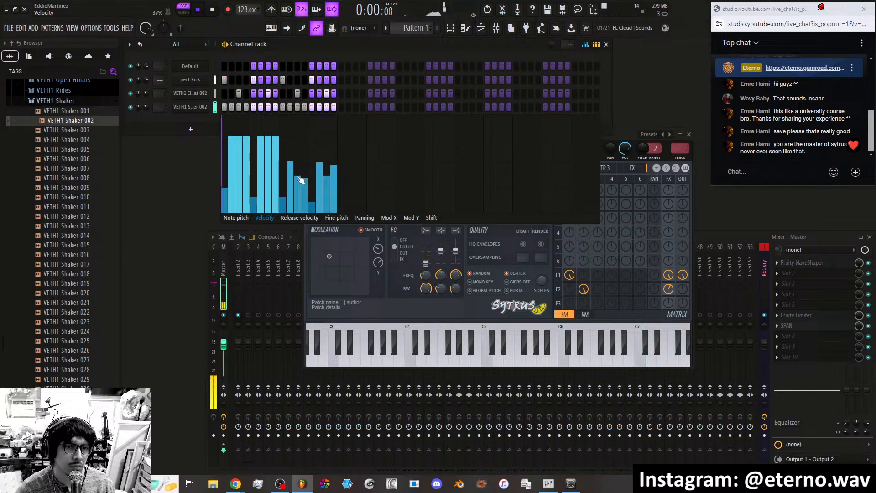
Lower the shaker velocities of steps 1 to 4 and 6 to 8 to uneven levels, with the first step quietest.
click(275, 167)
click(268, 176)
click(261, 185)
click(239, 163)
click(247, 178)
click(232, 175)
click(225, 193)
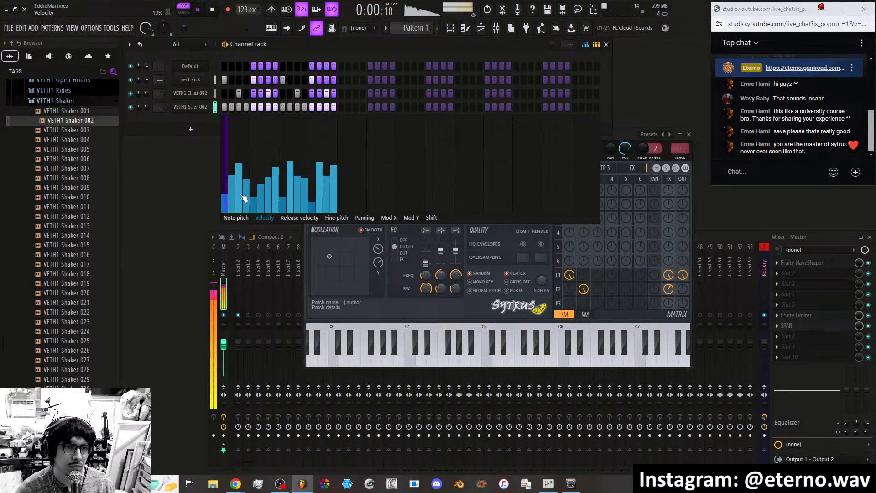
Refine the shaker groove by raising the velocities of steps 7 and 15 and lowering those of steps 8, 14 and 16.
click(268, 160)
click(275, 183)
click(326, 158)
click(334, 181)
click(321, 183)
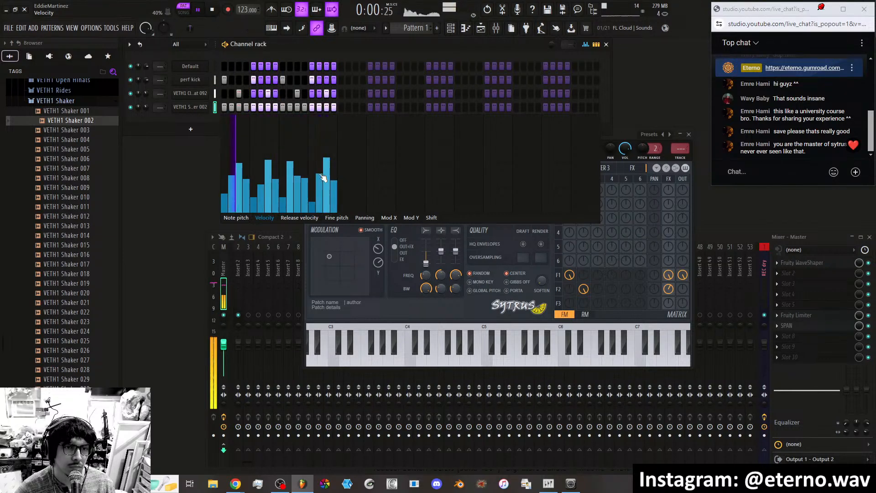
Try VETH1 Shaker 003 in the shaker channel, settle on VETH1 Shaker 005, and set the channel volume to 35%.
click(192, 108)
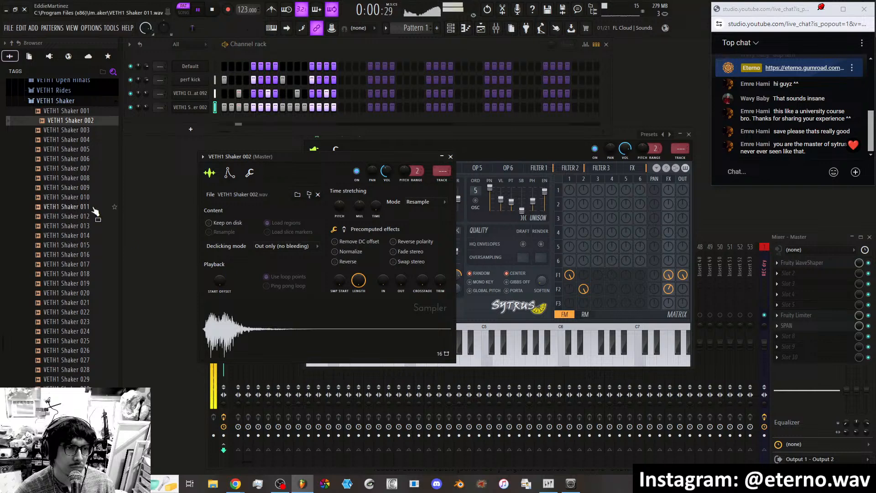
key(shift+Down)
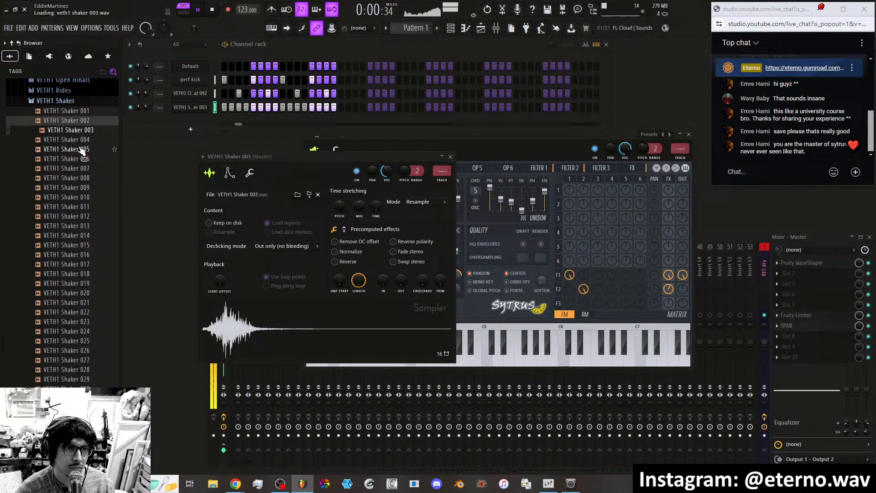
click(81, 150)
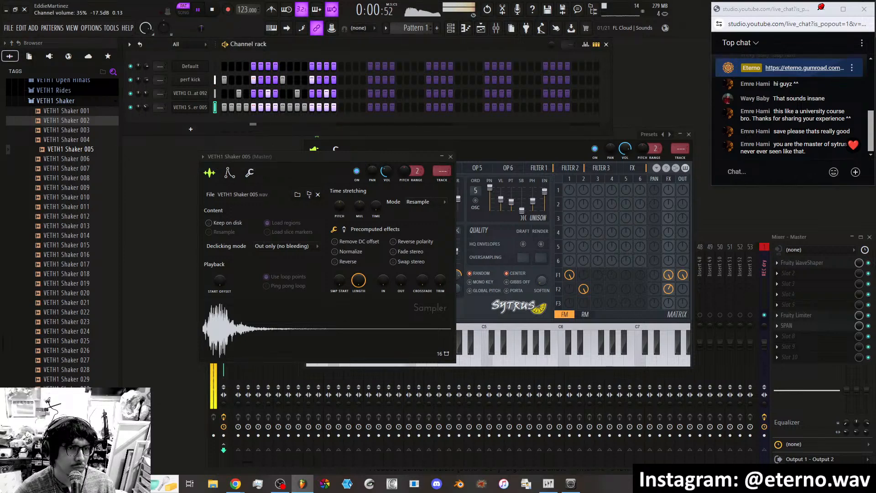
Collapse the Shaker folder, open VETH1 Claps, and add VETH1 Clap 004 as a new channel.
click(55, 101)
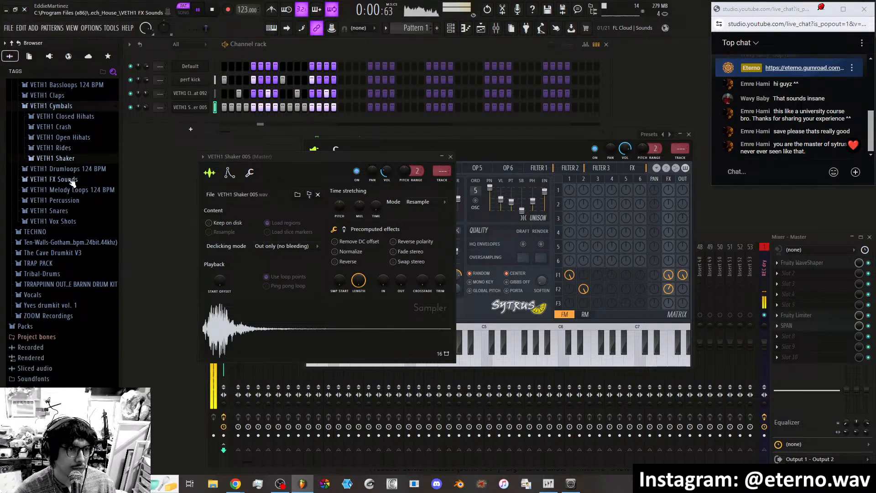
scroll(69, 178, up, 3)
click(57, 153)
drag(68, 144, 70, 137)
click(71, 135)
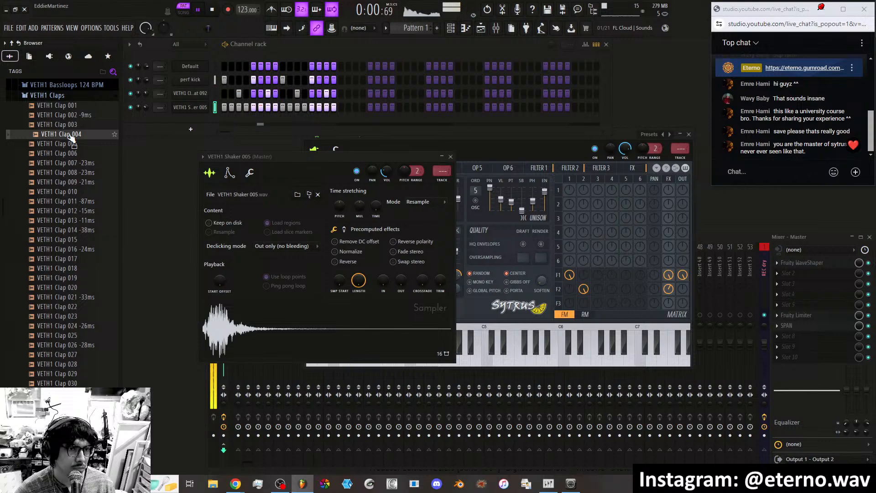
drag(202, 120, 202, 118)
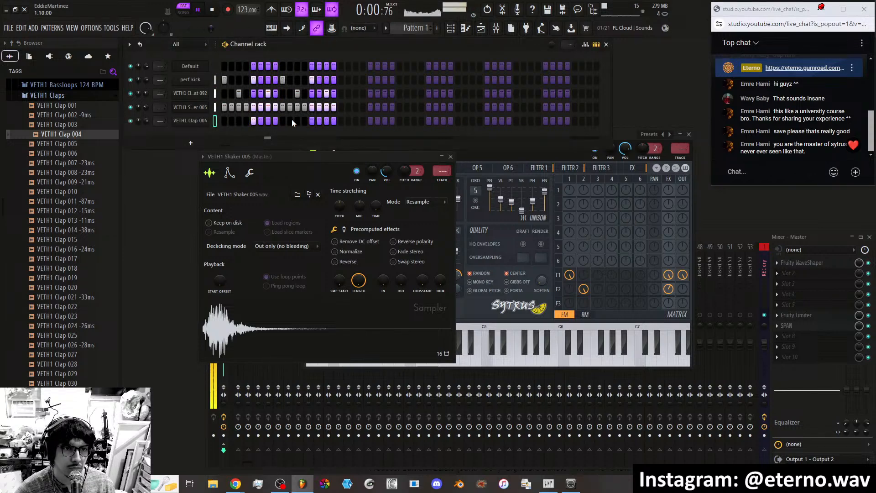
Raise the quick fade out of the VETH1 Clap 004 sample in its channel settings to shorten its tail.
click(189, 122)
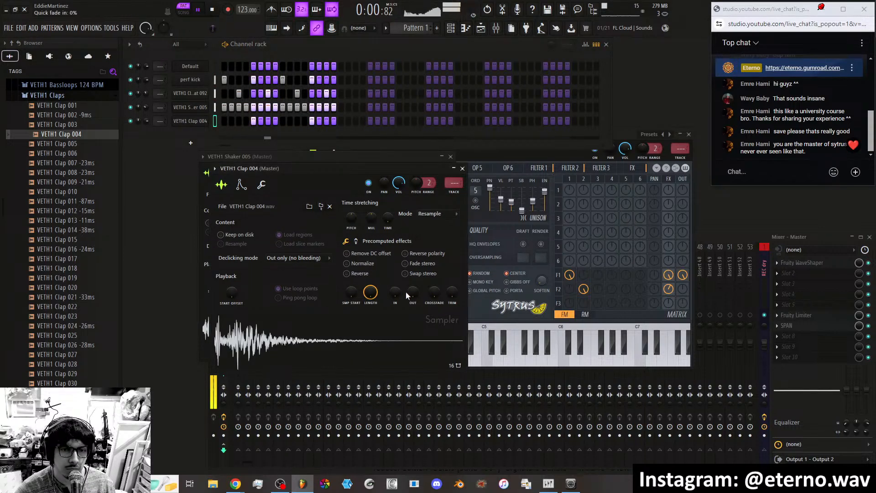
drag(413, 293, 412, 278)
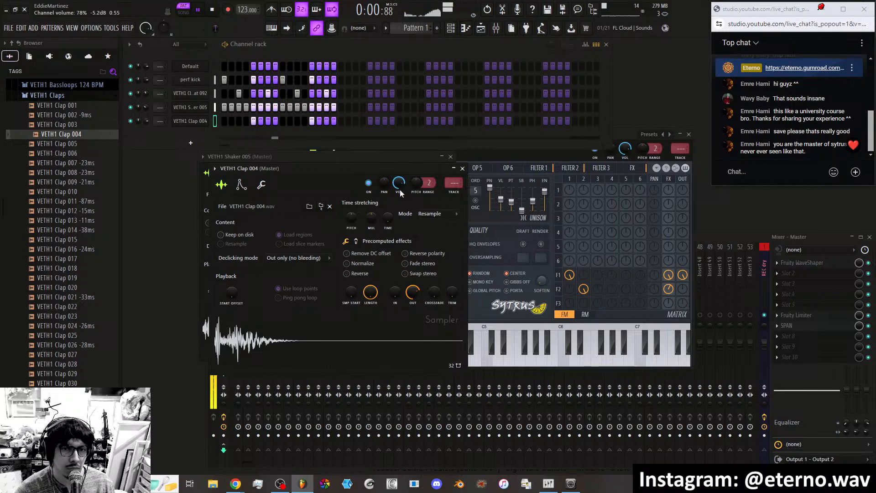
click(463, 168)
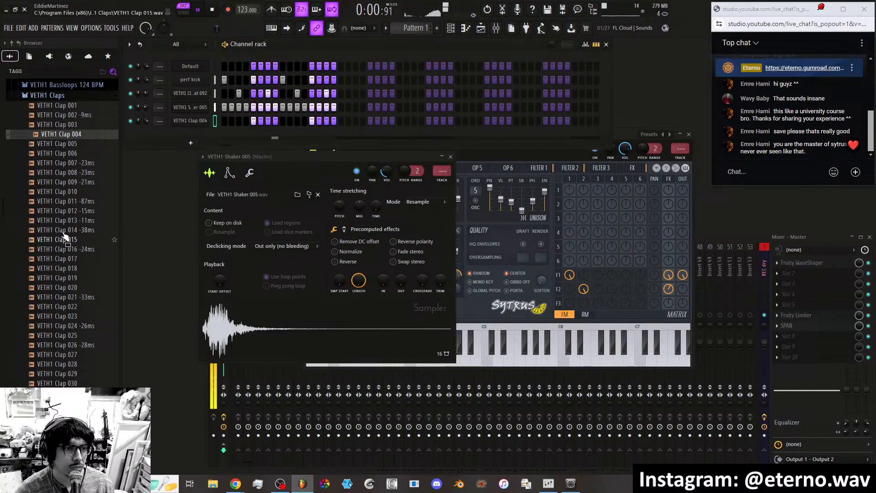
Return to the VETH1 Shaker folder, add VETH1 Shaker 018 as a new channel, and fill it on each 2 steps.
scroll(64, 247, up, 5)
click(66, 269)
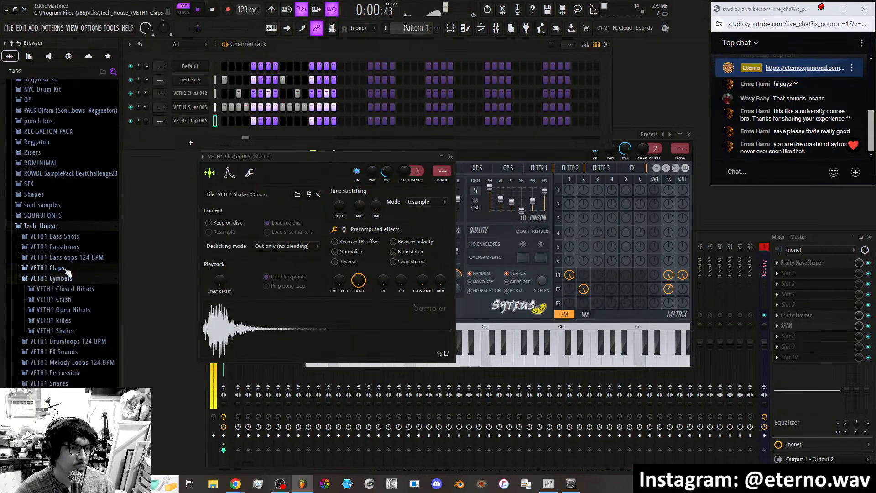
click(73, 331)
drag(83, 329, 200, 135)
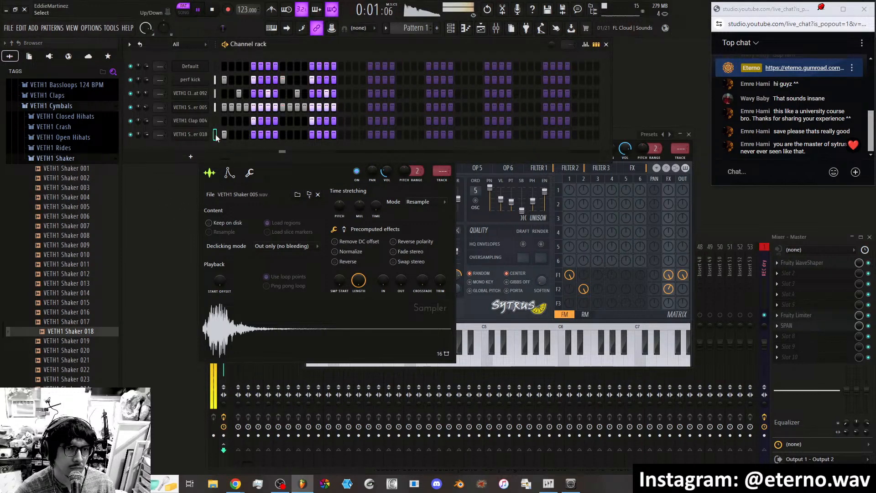
right_click(224, 136)
click(305, 171)
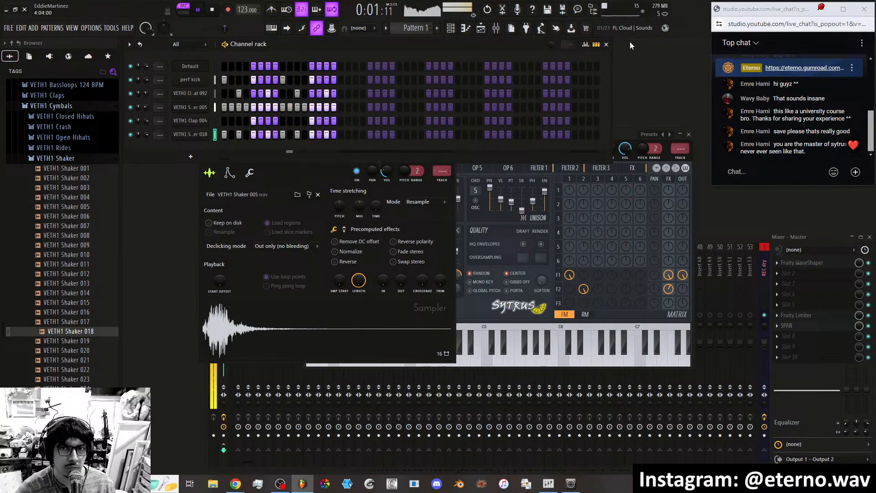
Lower the velocities of the VETH1 Shaker 018 steps in the graph editor into an alternating soft and louder pattern.
click(585, 44)
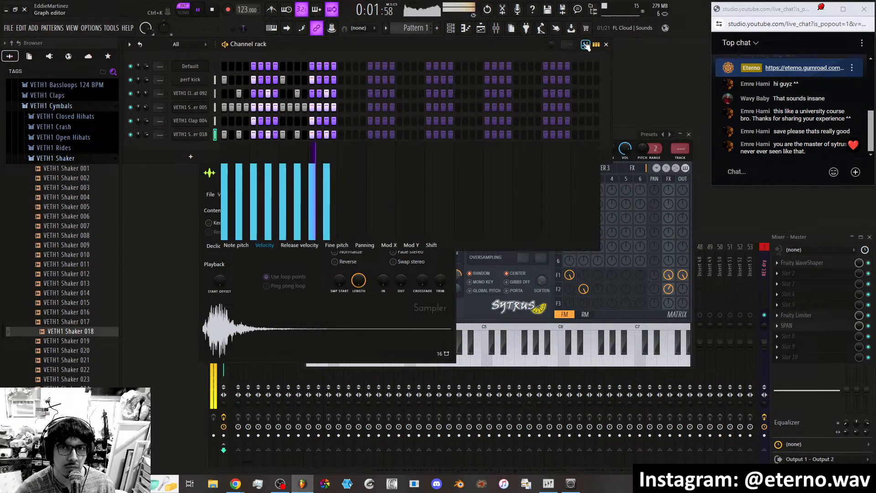
click(254, 222)
click(283, 225)
mouse_move(316, 219)
mouse_down()
mouse_move(295, 200)
mouse_move(238, 204)
mouse_move(227, 228)
mouse_up()
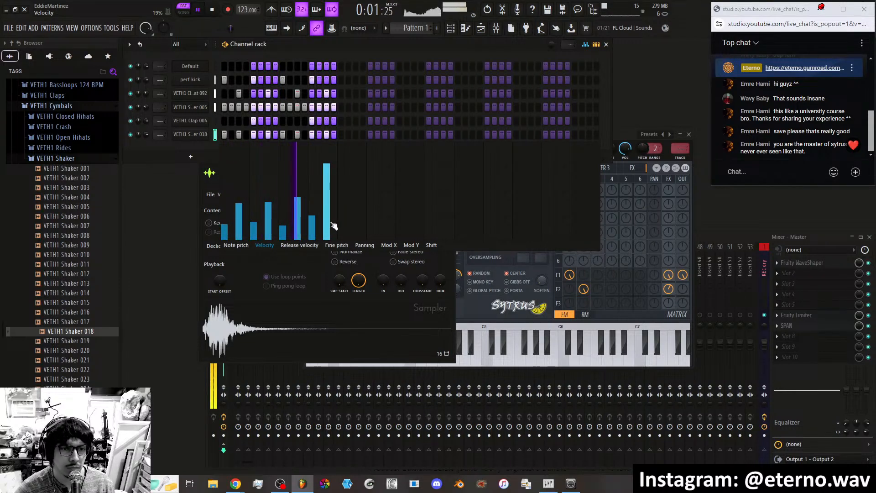
Move the sample start of VETH1 Shaker 018 slightly past its attack and reduce the channel volume.
click(191, 135)
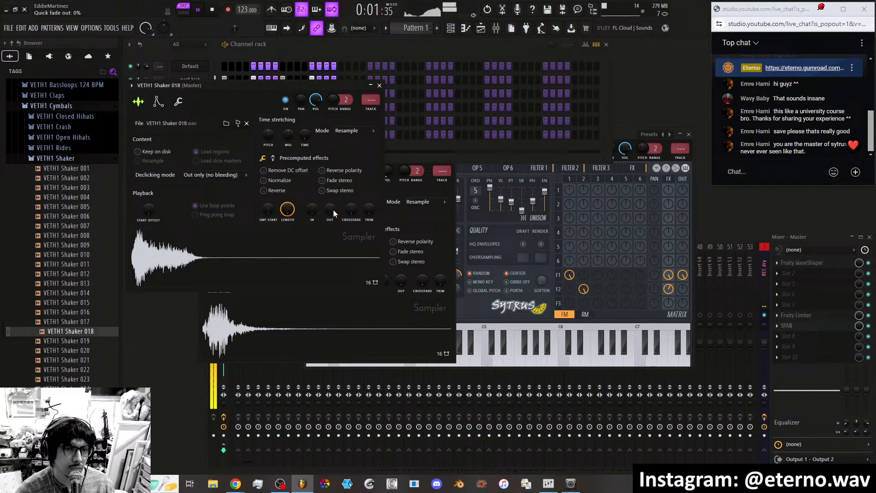
drag(270, 208, 269, 203)
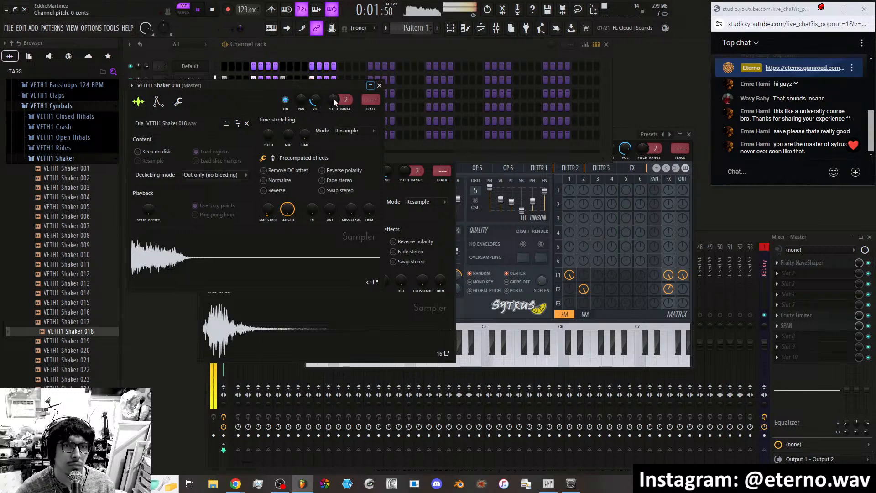
click(380, 86)
Try the VETH1 Shaker samples 019 to 024 in place of Shaker 018 in its channel and put Shaker 018 back.
key(Down)
key(Return)
key(Down)
key(Return)
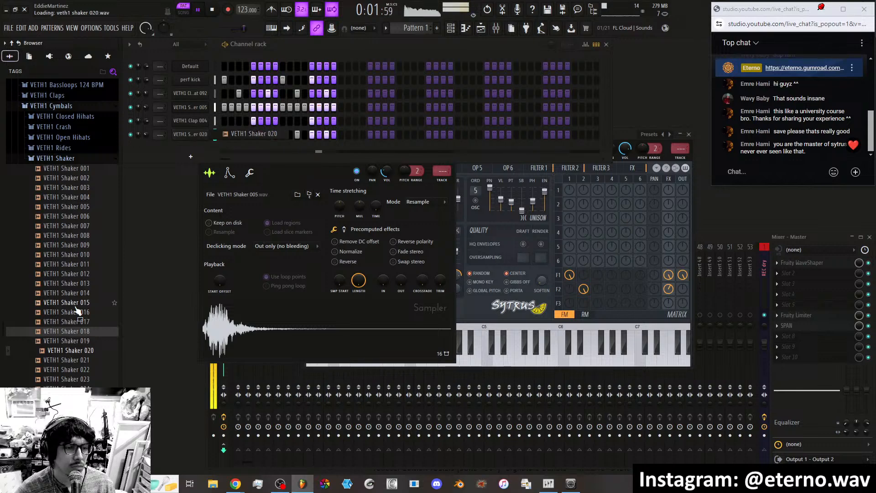
key(Down)
key(Return)
key(Down)
key(Return)
key(Down)
key(Return)
key(Down)
key(Return)
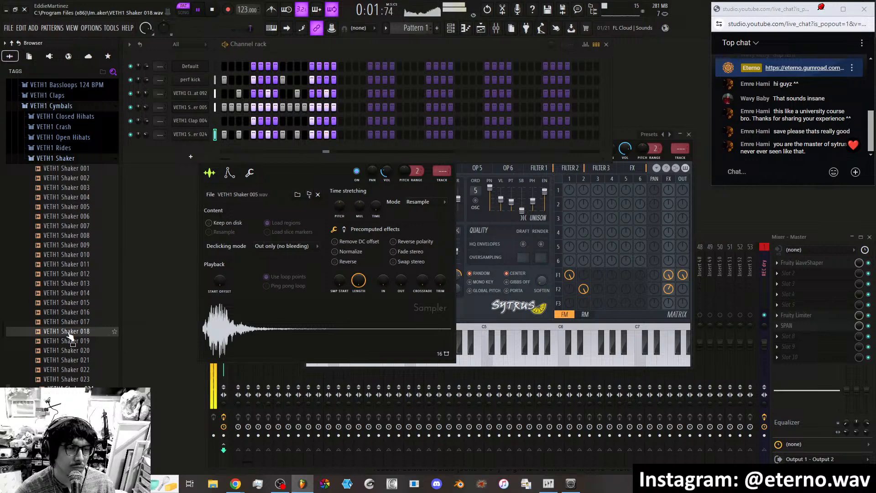
click(71, 331)
key(Return)
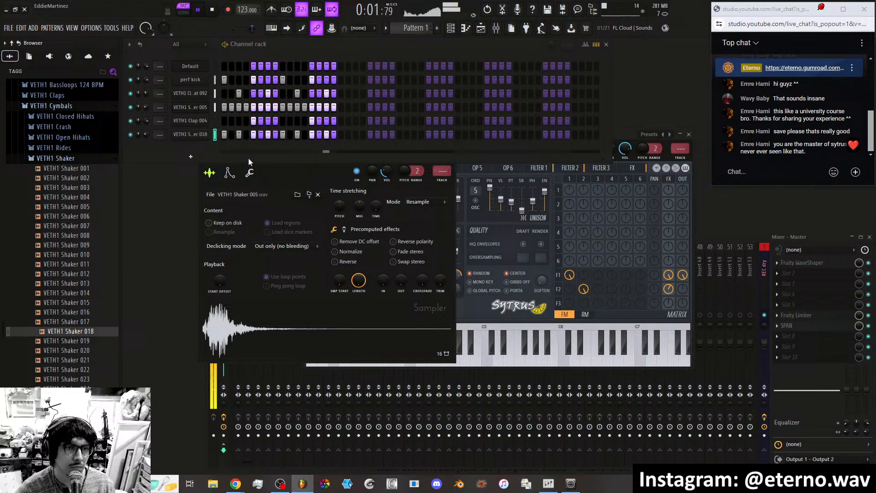
Set the VETH1 Shaker 005 channel volume to 31% and close its channel settings.
click(383, 179)
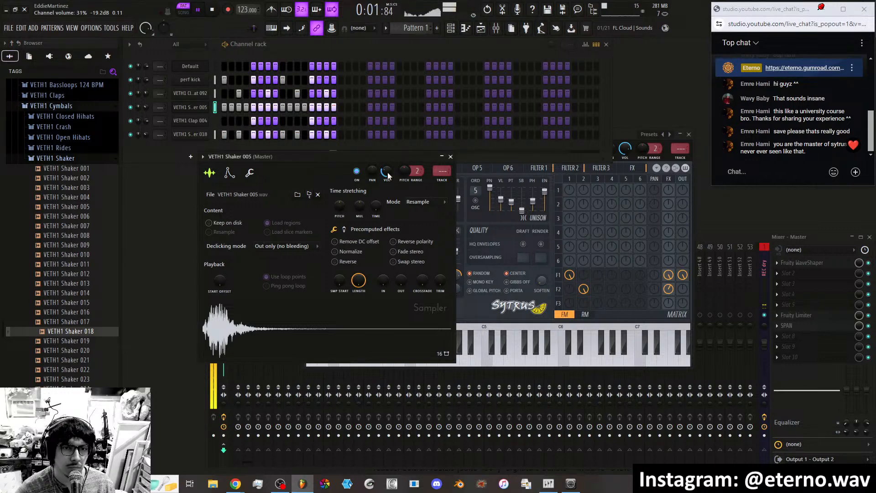
click(451, 157)
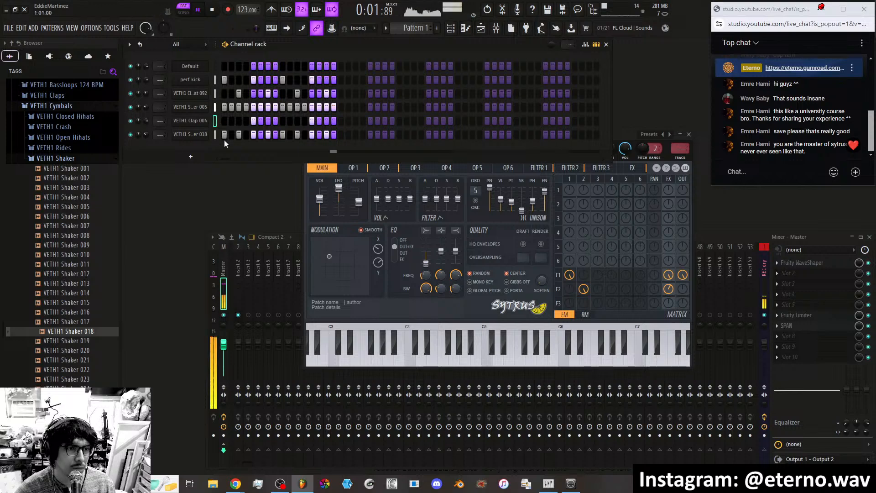
Audition the VETH1 Claps samples from VETH1 Clap 012 up to VETH1 Clap 034.
click(68, 159)
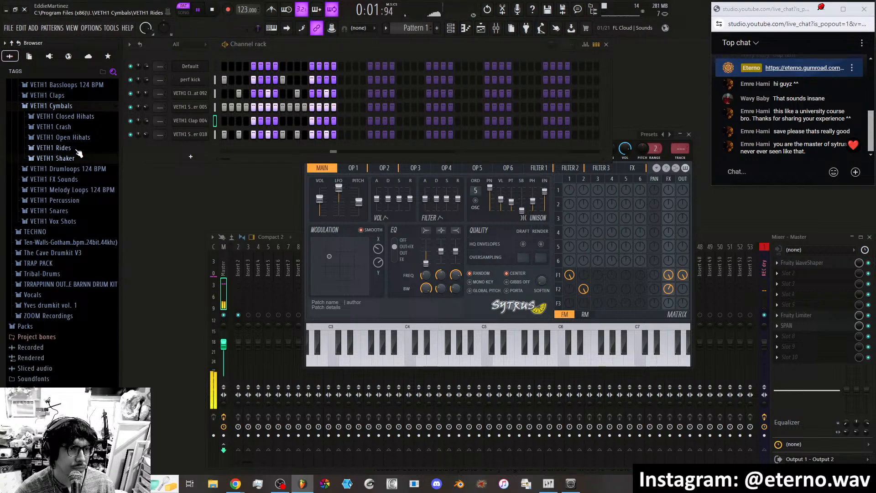
click(71, 96)
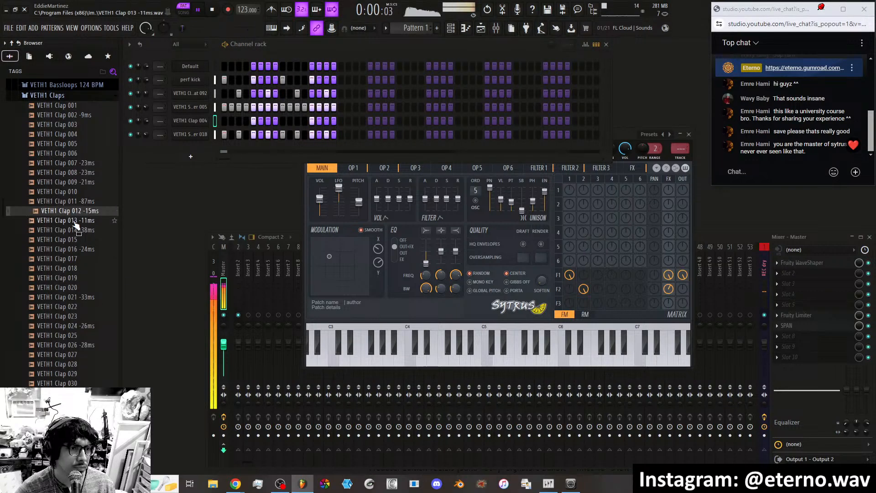
click(74, 317)
click(75, 336)
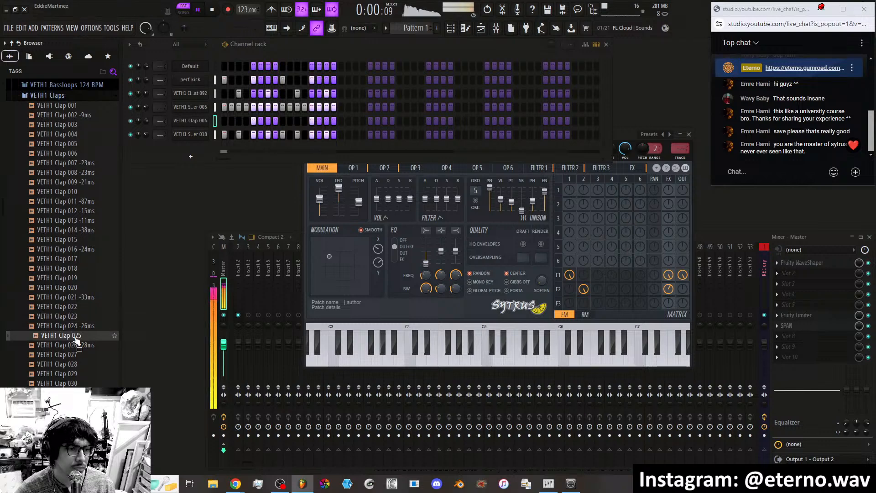
scroll(68, 297, down, 4)
click(63, 250)
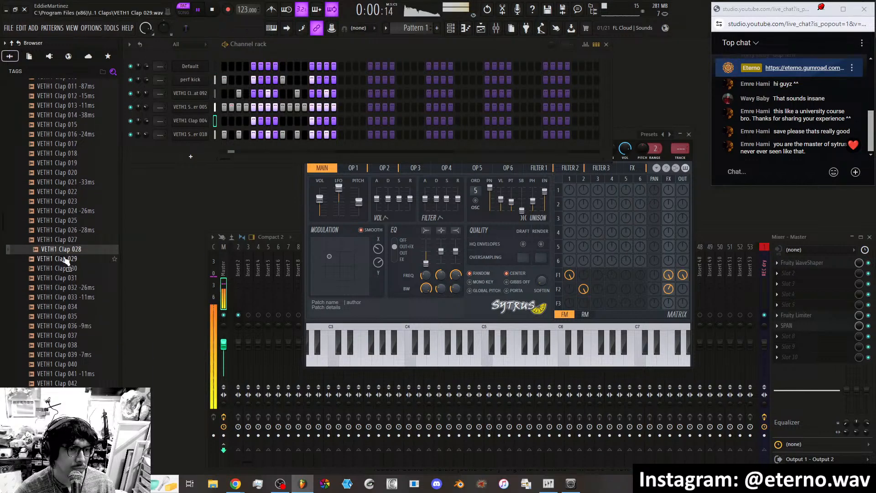
click(66, 278)
click(66, 307)
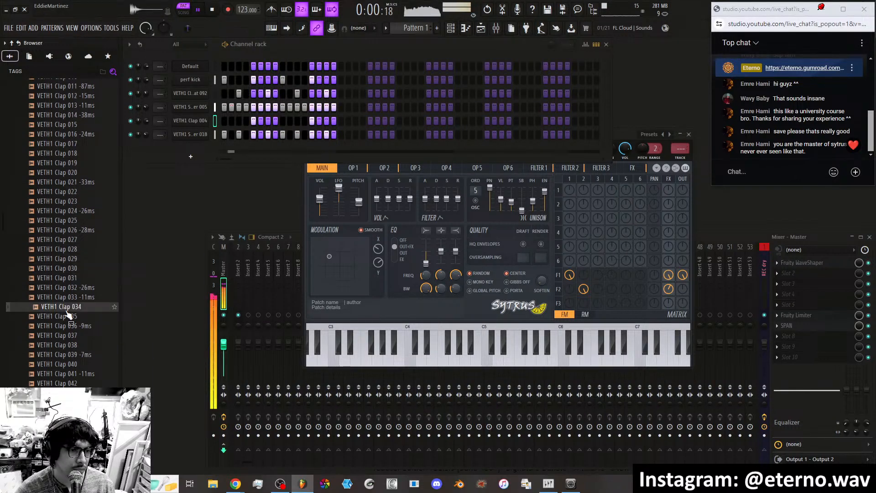
Compare the claps following VETH1 Clap 034 and add VETH1 Clap 035 as a new channel with hits on steps 5 and 13.
click(68, 337)
click(67, 347)
click(67, 318)
scroll(69, 322, down, 4)
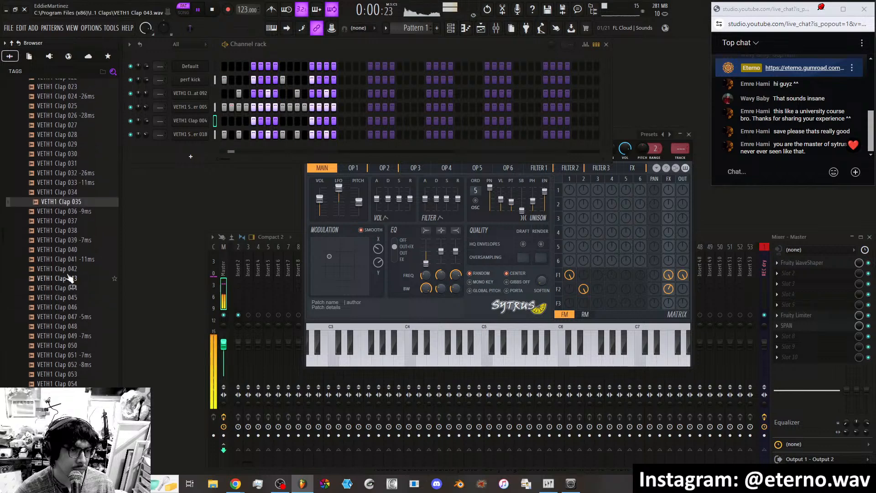
drag(70, 202, 224, 151)
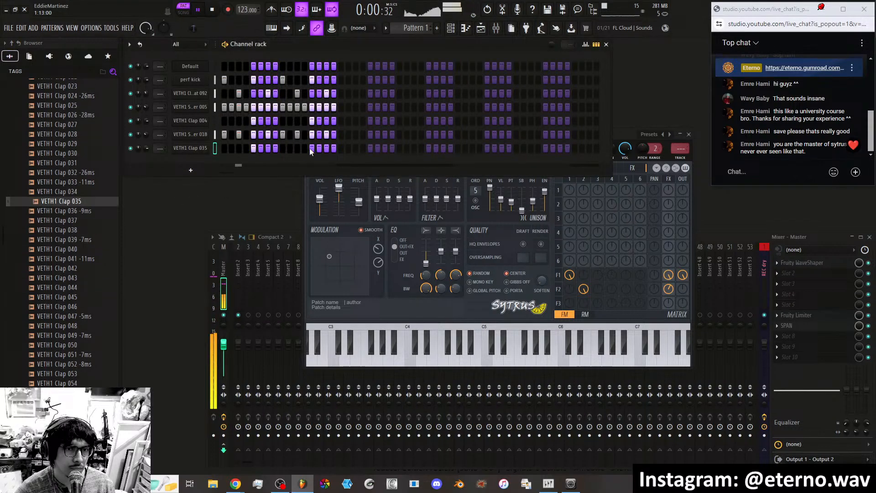
Move the sample start of VETH1 Clap 035 past its initial attack and close its channel settings.
click(195, 149)
drag(278, 225, 278, 224)
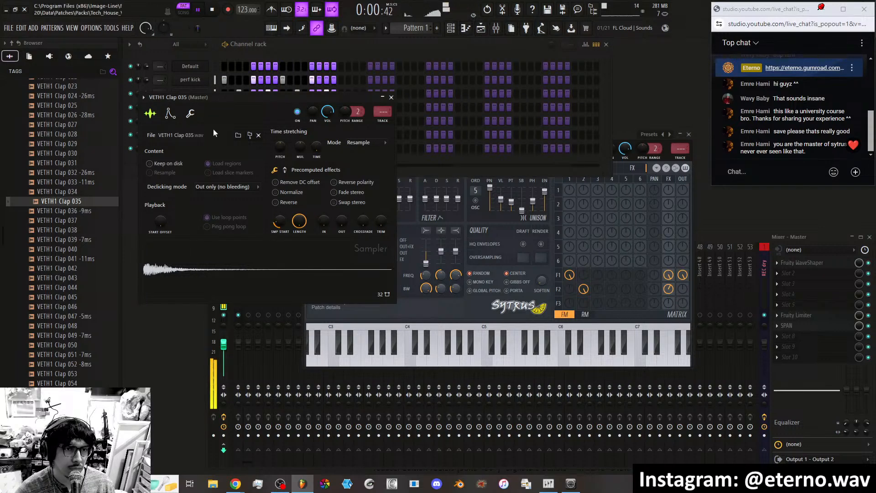
click(190, 113)
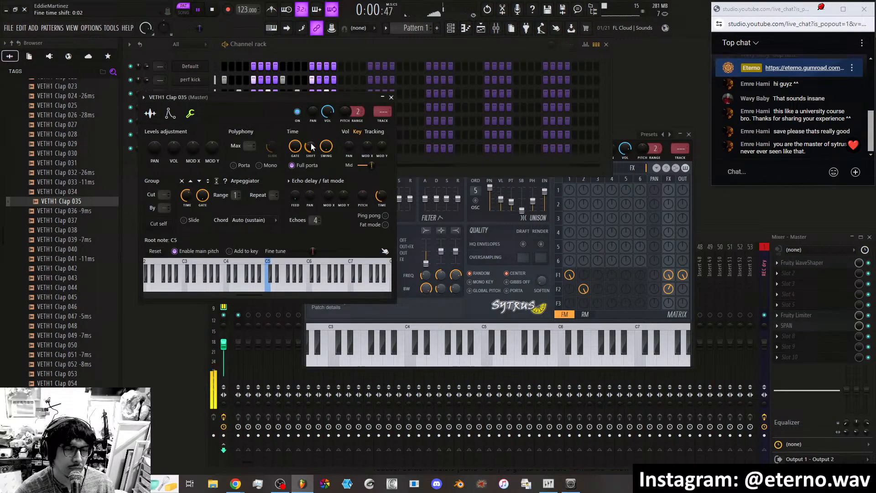
click(150, 114)
drag(287, 220, 287, 214)
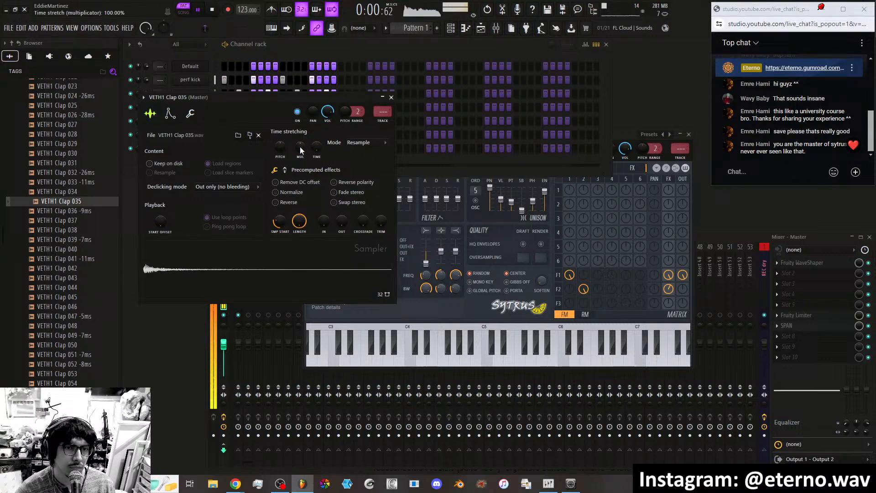
click(392, 98)
Add VETH1 Bassdrum 011 as a new channel with a hit on step 15 and set its channel volume to 59%.
scroll(68, 297, up, 15)
click(48, 262)
click(69, 278)
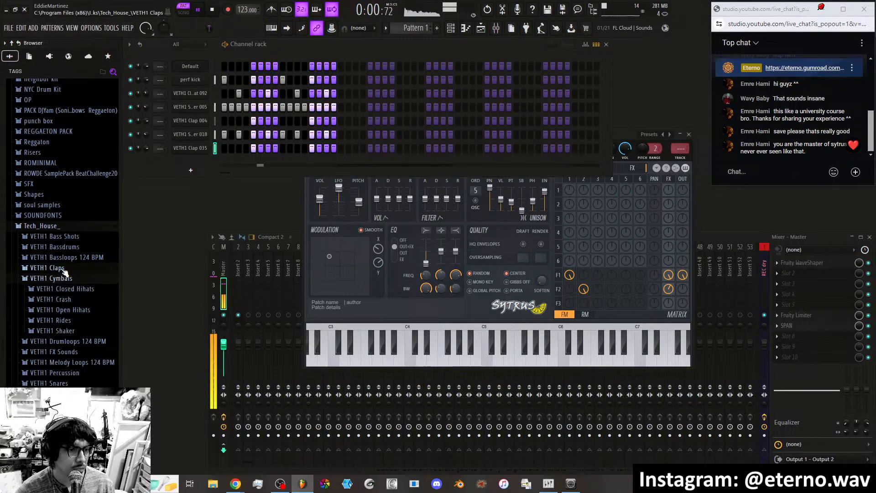
click(64, 247)
scroll(69, 248, up, 5)
click(67, 305)
scroll(67, 310, up, 3)
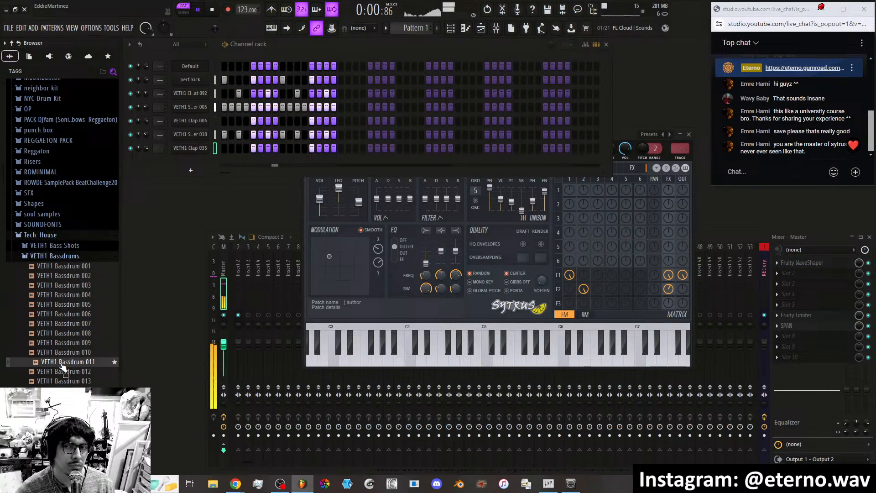
drag(64, 367, 273, 163)
click(332, 163)
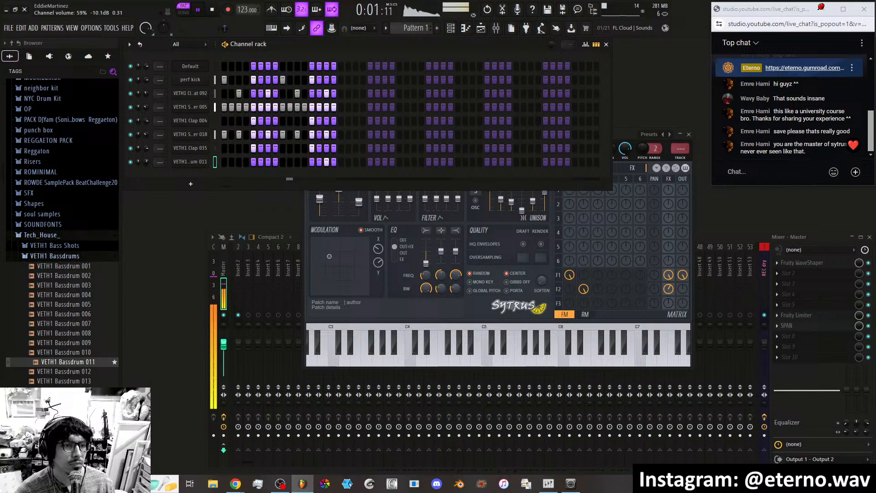
Audition the VETH1 Percussion samples and add VETH1 Percussion 036 as a new channel with a hit on step 7.
click(64, 256)
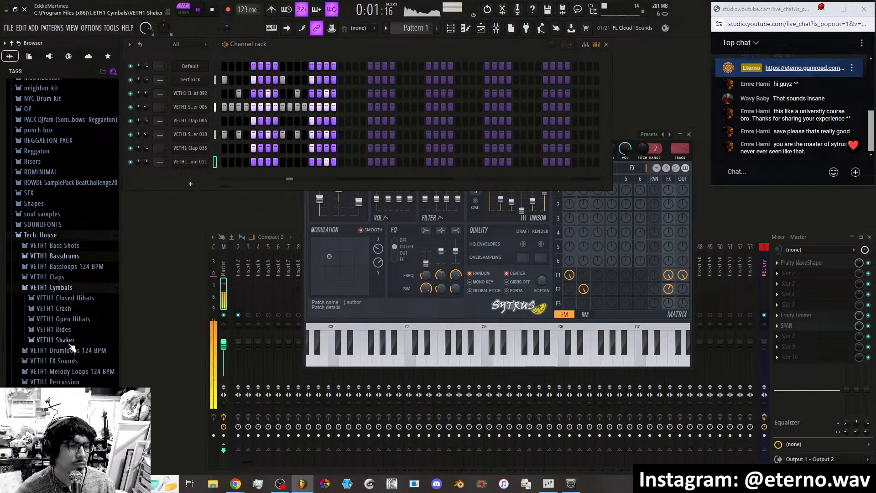
click(73, 289)
scroll(73, 291, down, 2)
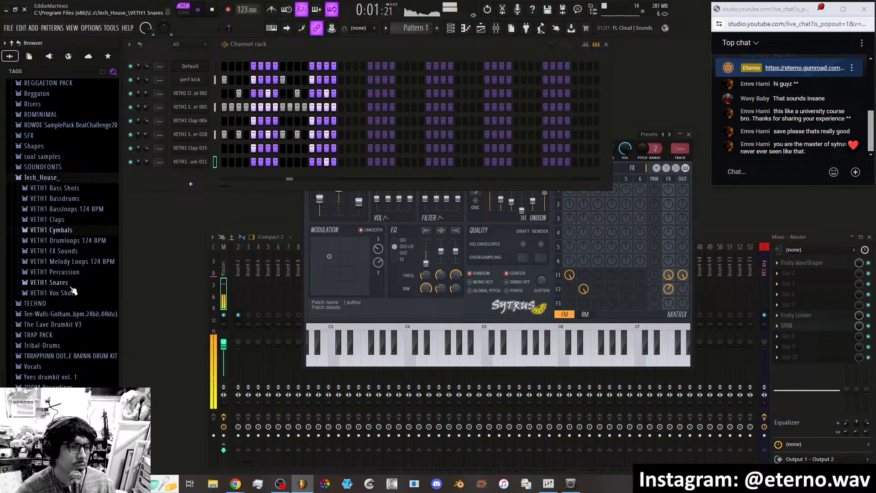
click(74, 272)
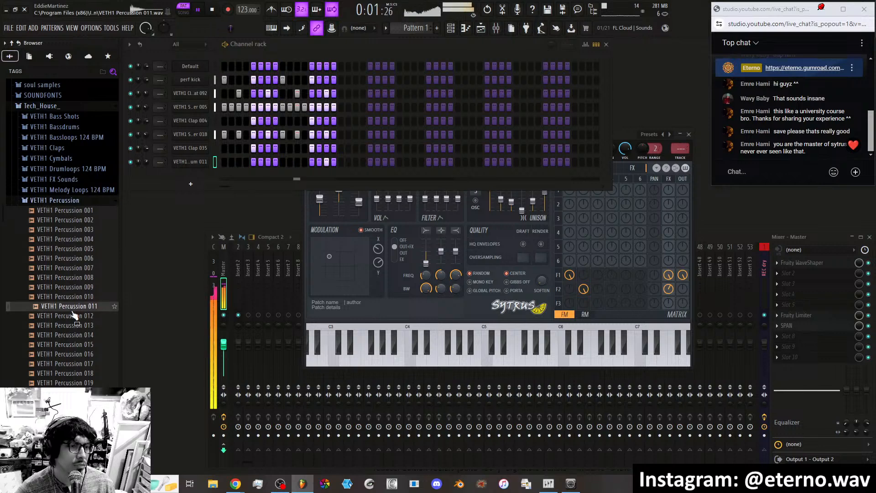
scroll(76, 292, down, 6)
click(73, 297)
click(73, 315)
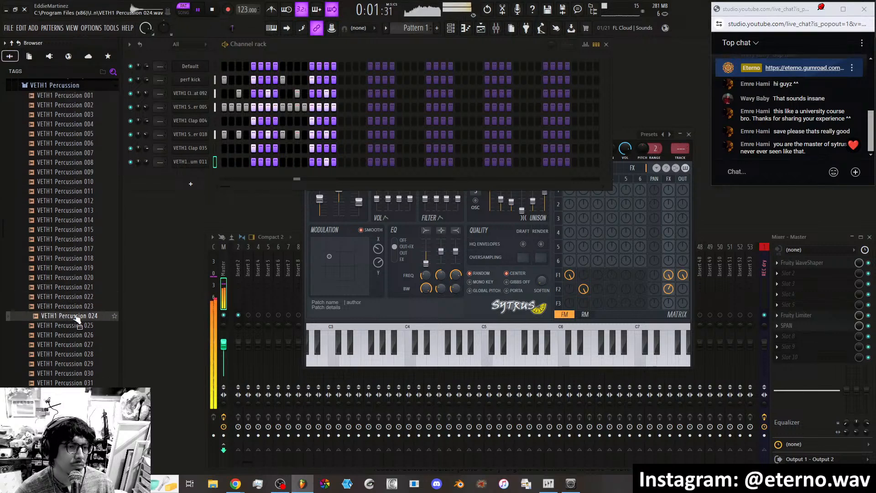
scroll(73, 274, down, 6)
click(72, 258)
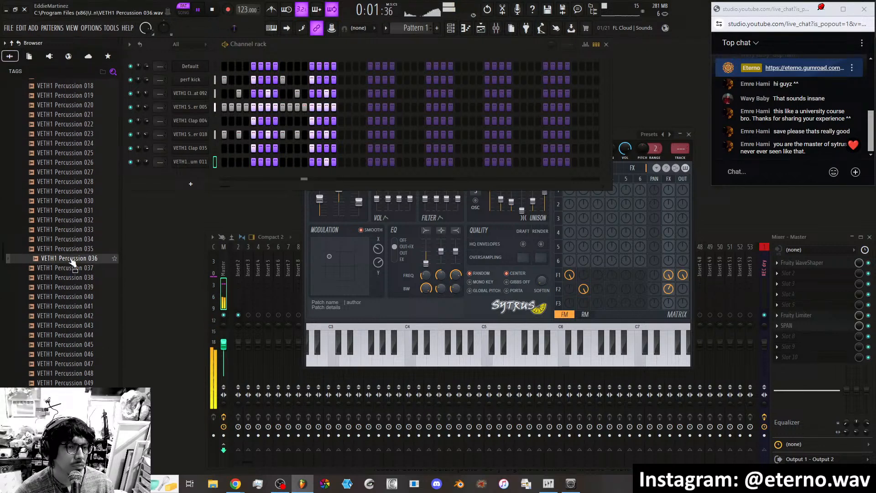
drag(70, 261, 316, 181)
Lower the pitch shift and the channel volume of VETH1 Percussion 036 in its channel settings.
click(206, 178)
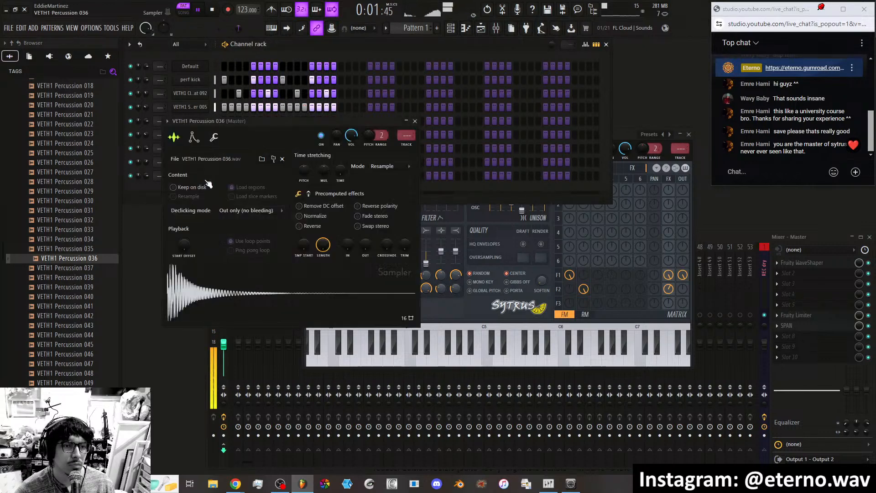
drag(304, 170, 303, 187)
drag(351, 136, 341, 165)
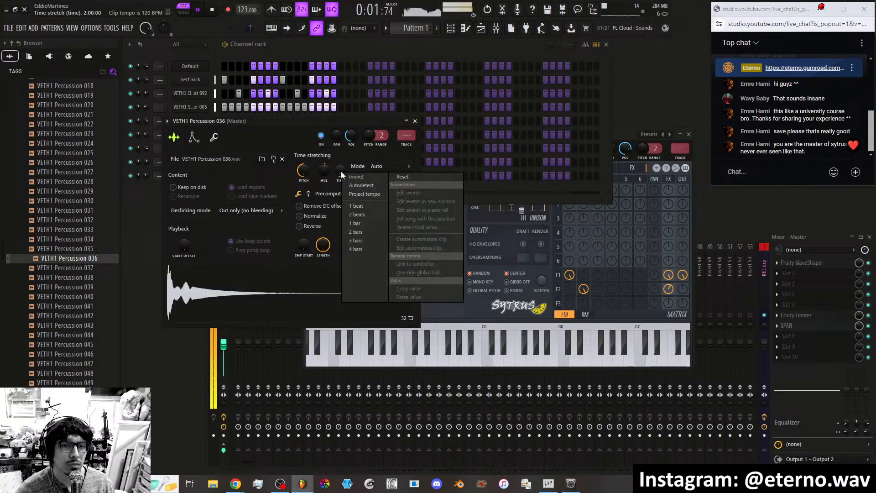
Stretch VETH1 Percussion 036 to 134.91% with its stretch time set to none, and set its root note to C6.
right_click(341, 171)
click(349, 177)
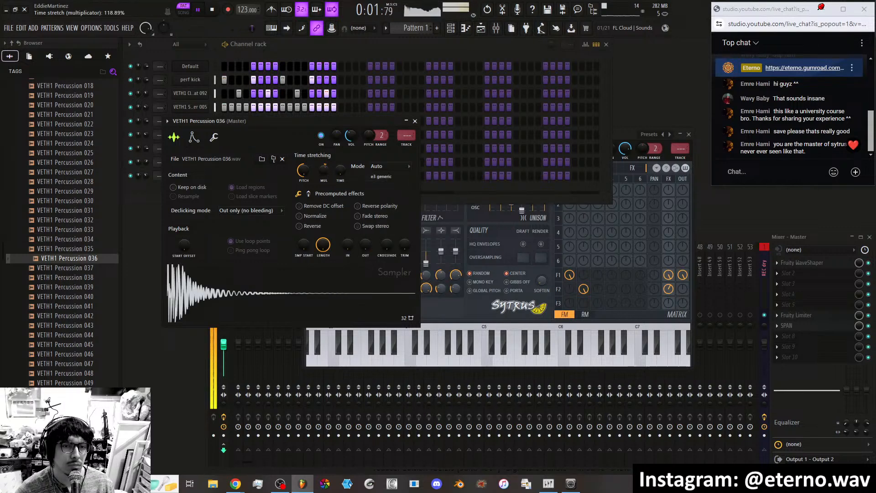
drag(327, 172, 327, 168)
right_click(333, 285)
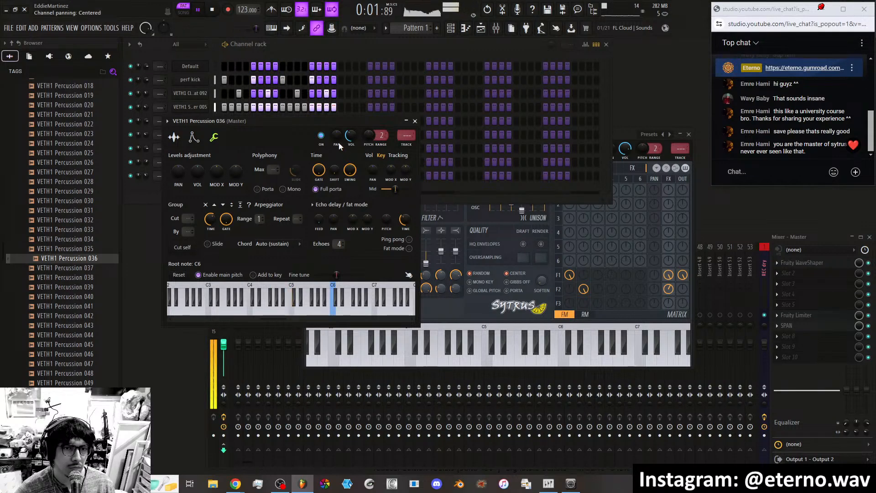
click(174, 137)
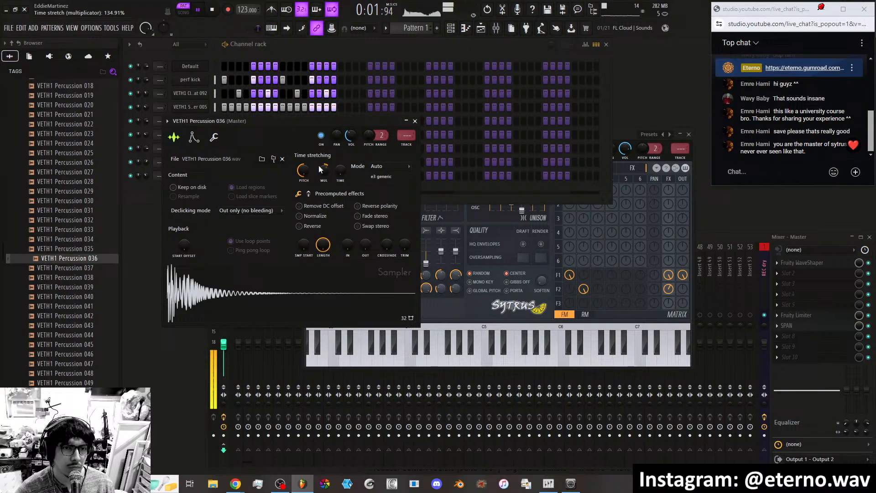
Try VETH1 Percussion 036 in Resample stretch mode with the time multiplier at 100% and the lowered pitch shift removed.
scroll(319, 169, down, 5)
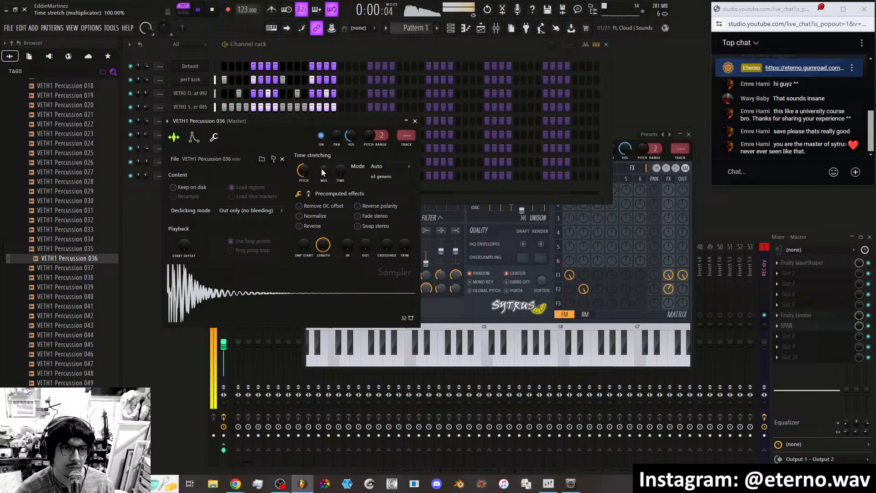
scroll(304, 169, down, 4)
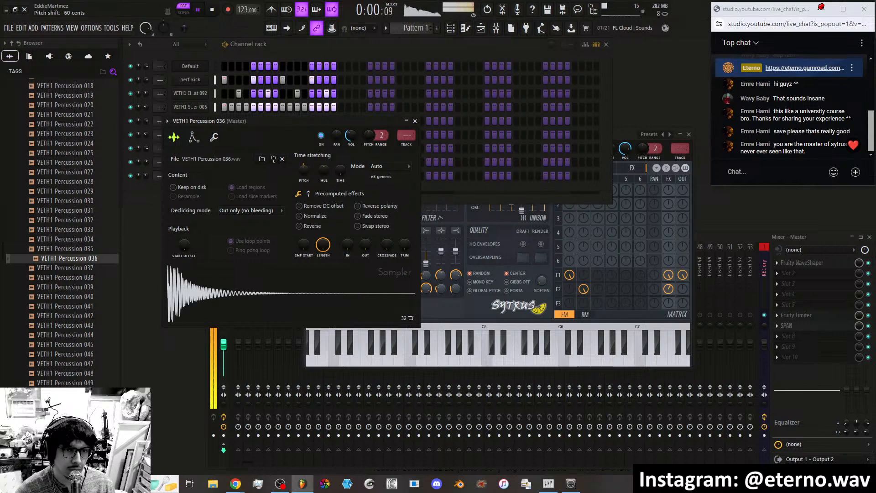
scroll(305, 166, up, 4)
scroll(321, 173, down, 3)
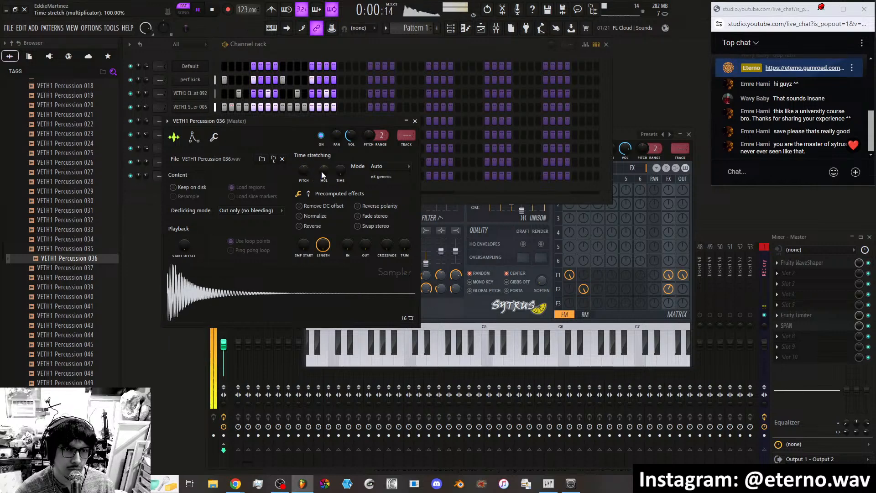
click(383, 167)
click(385, 186)
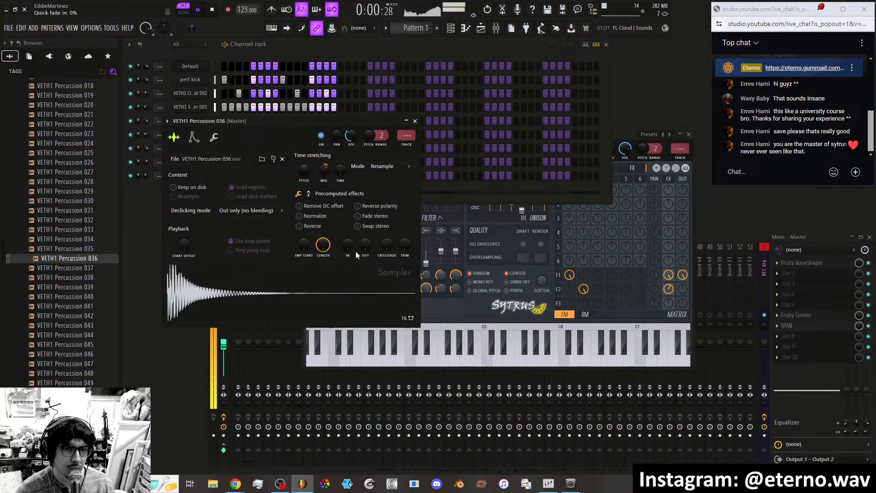
Give VETH1 Percussion 036 a lowered pitch shift, a 131.51% time stretch and a 37% quick fade out, and close its channel settings.
scroll(366, 245, up, 5)
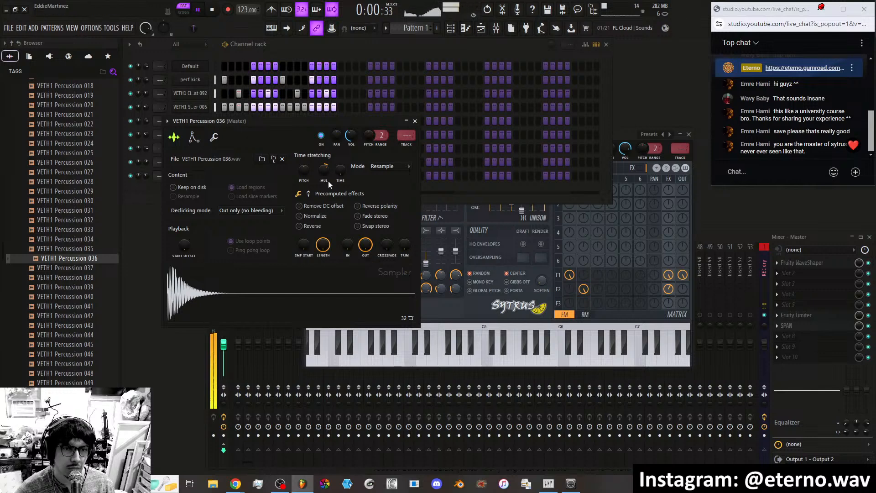
scroll(306, 171, down, 1)
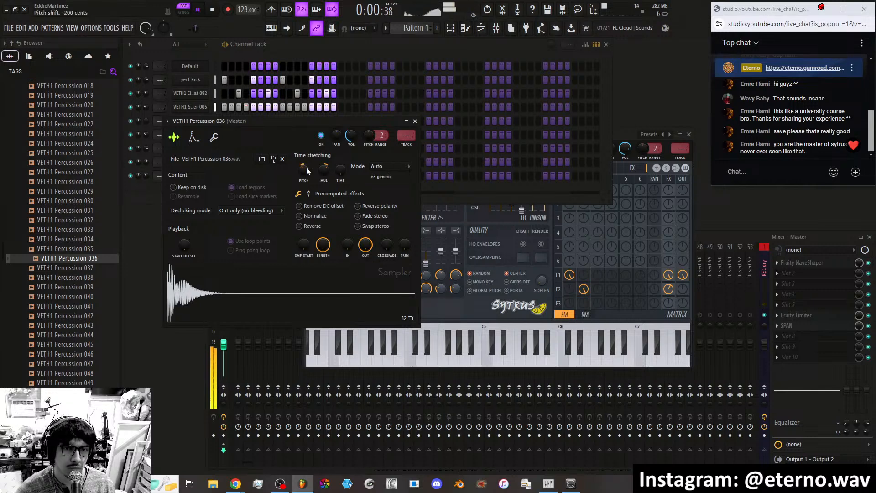
scroll(305, 173, down, 3)
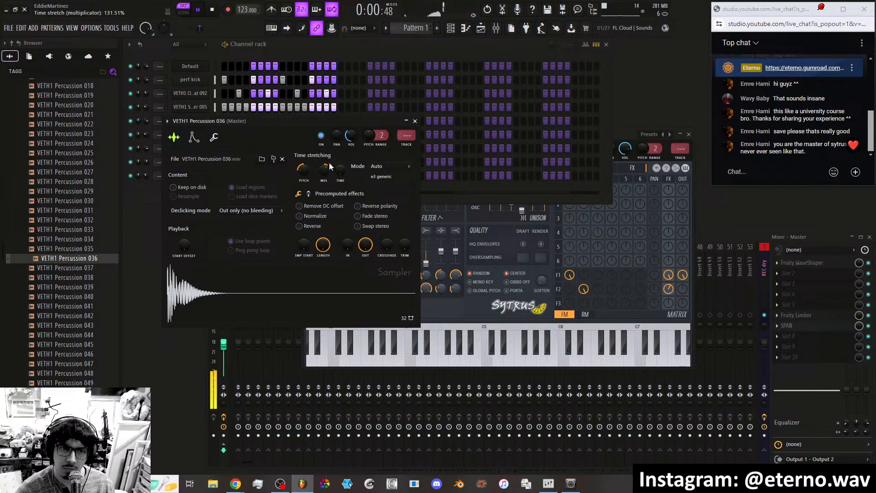
scroll(361, 249, down, 5)
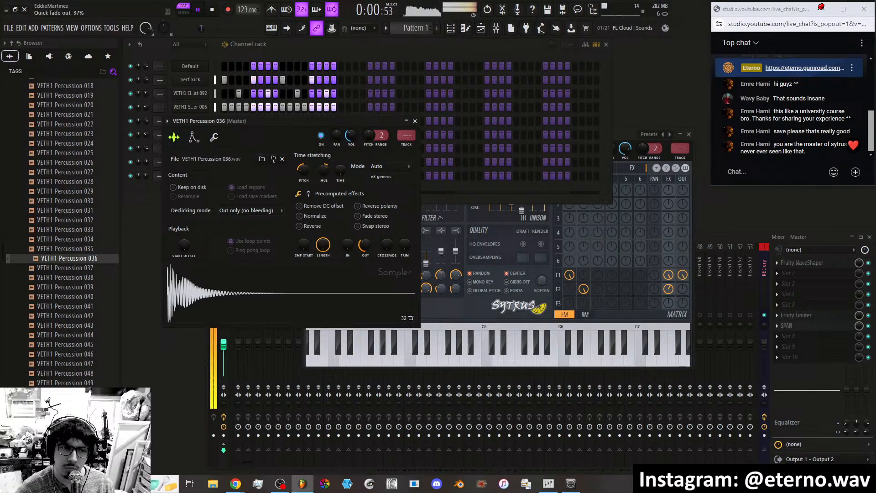
click(415, 121)
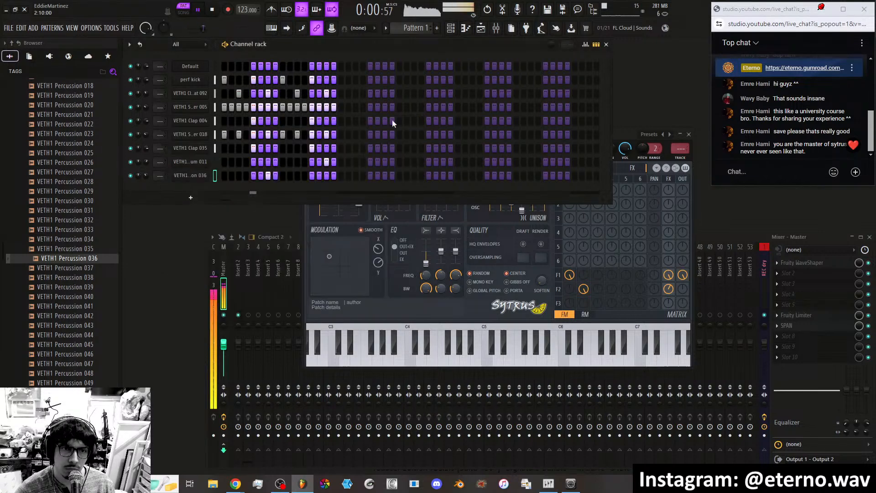
Reopen the channel settings of VETH1 Percussion 036 and retune its root note to C#6.
click(204, 176)
click(214, 136)
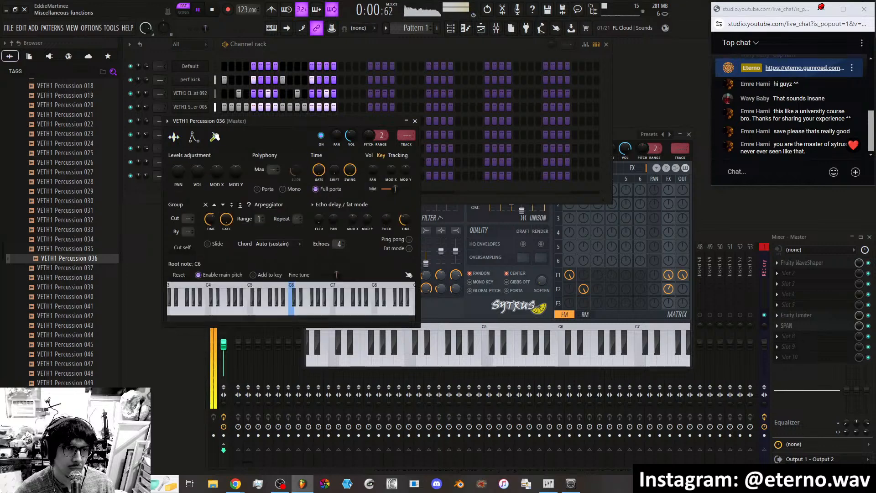
right_click(288, 287)
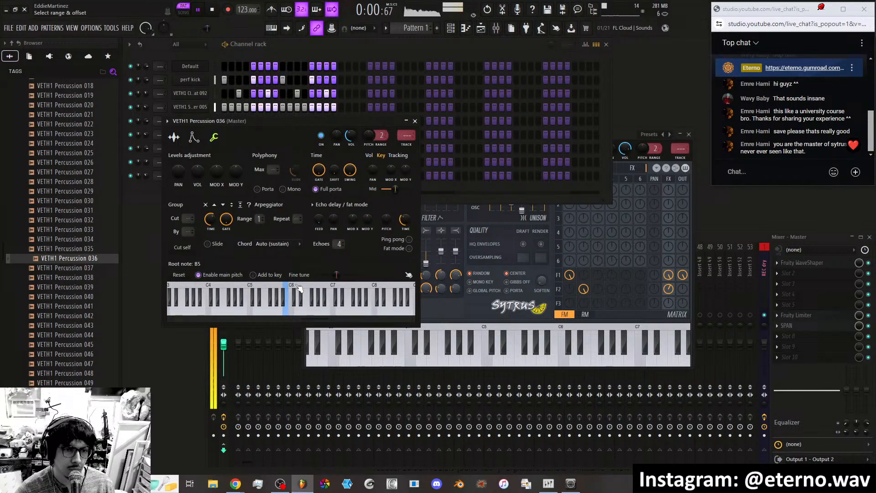
right_click(297, 286)
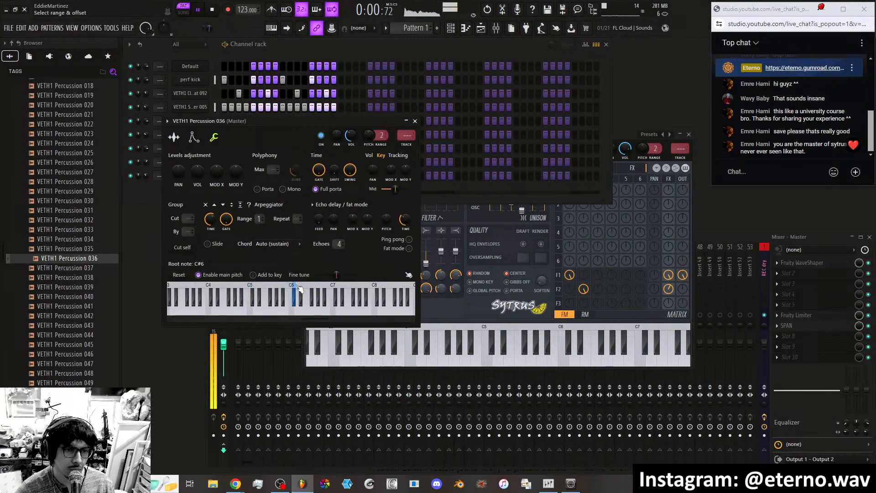
Switch VETH1 Percussion 036 to the Stretch time-stretching mode, adjust its time multiplier, and close its channel settings.
click(173, 137)
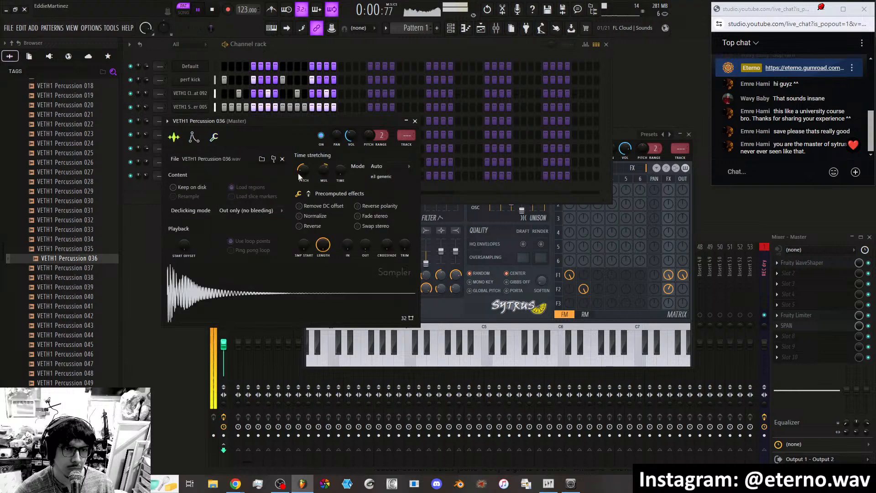
click(383, 168)
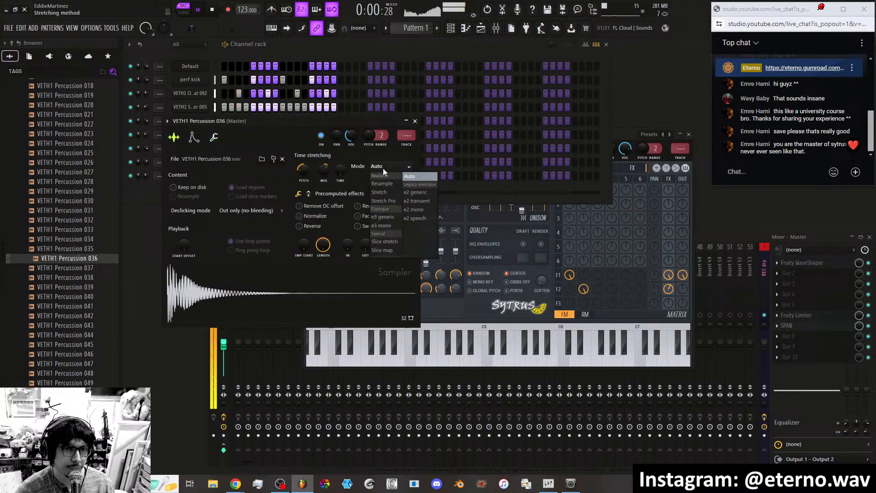
click(384, 192)
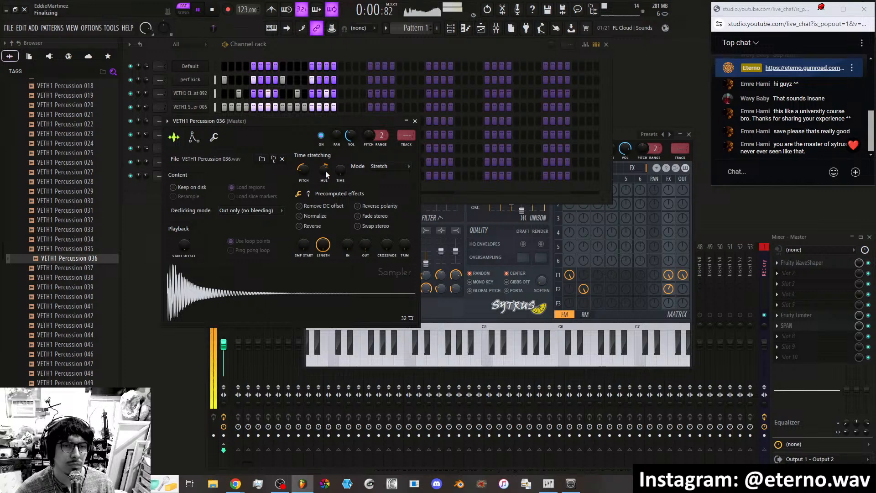
scroll(326, 174, up, 3)
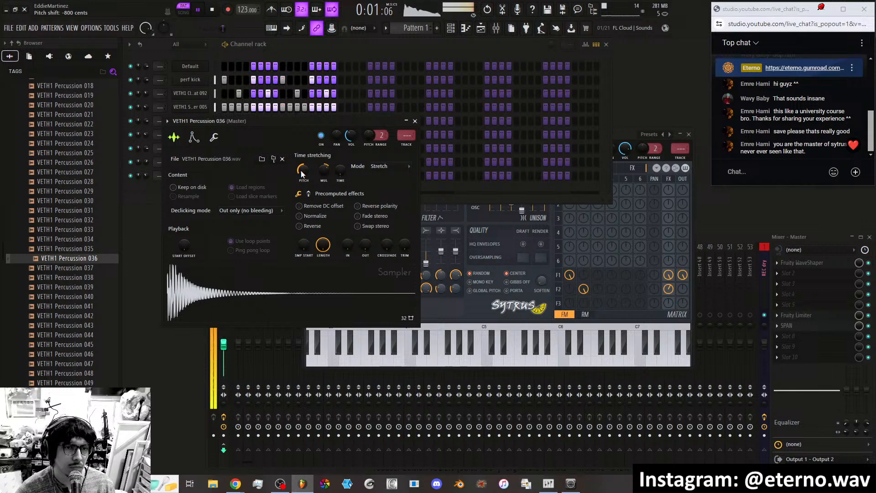
click(415, 121)
Move the VETH1 Percussion 036 hit from step 3 to step 4 and add a hit on step 11.
click(237, 176)
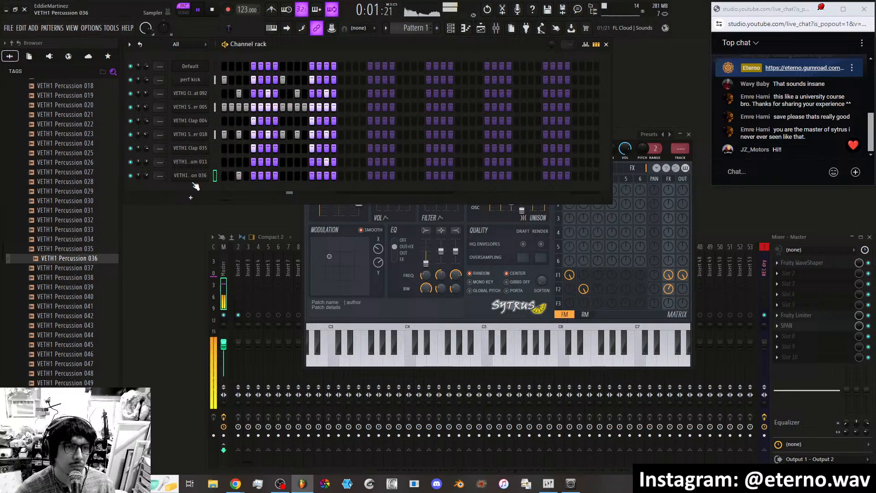
right_click(238, 174)
click(245, 176)
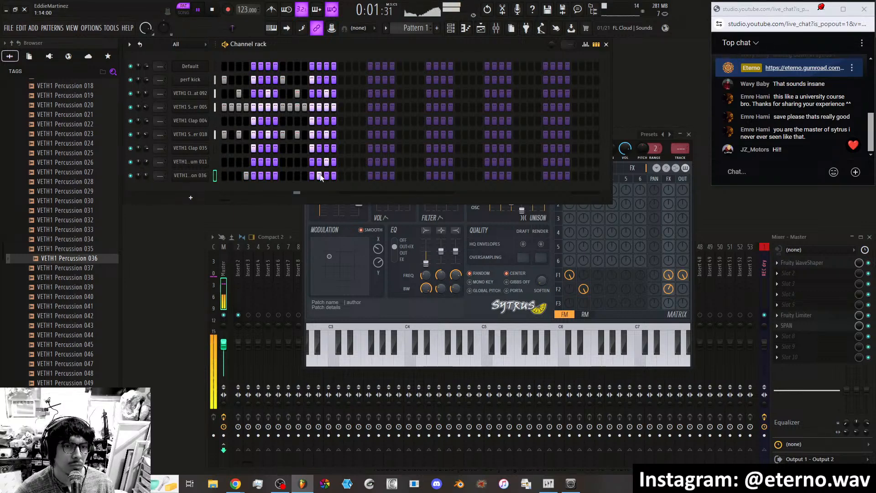
click(298, 176)
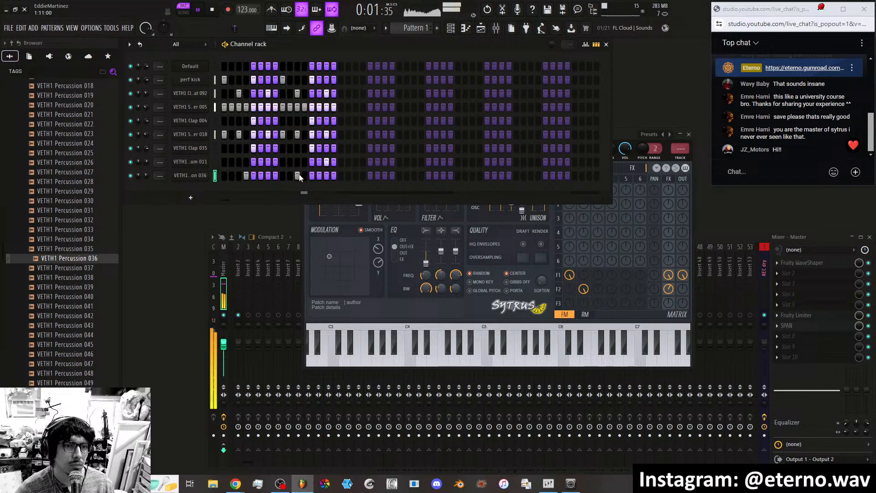
Try a lower time stretch multiplier on VETH1 Percussion 036 and close its channel settings.
click(192, 176)
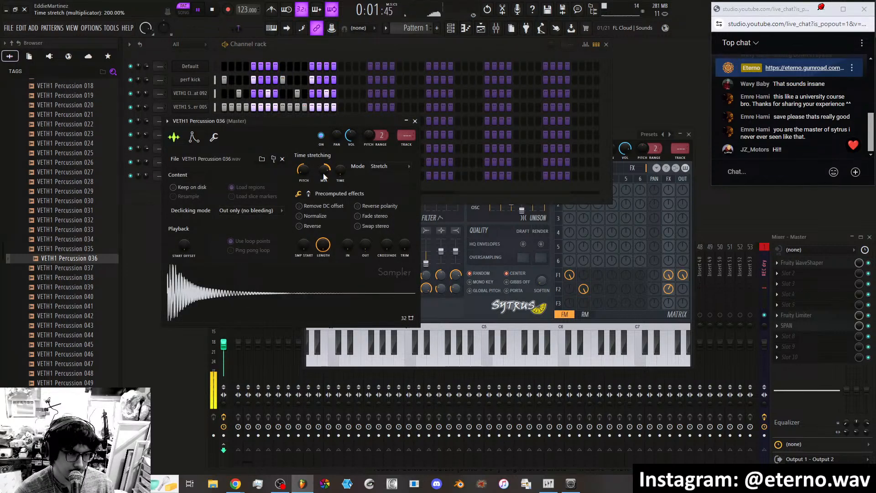
drag(324, 174, 324, 207)
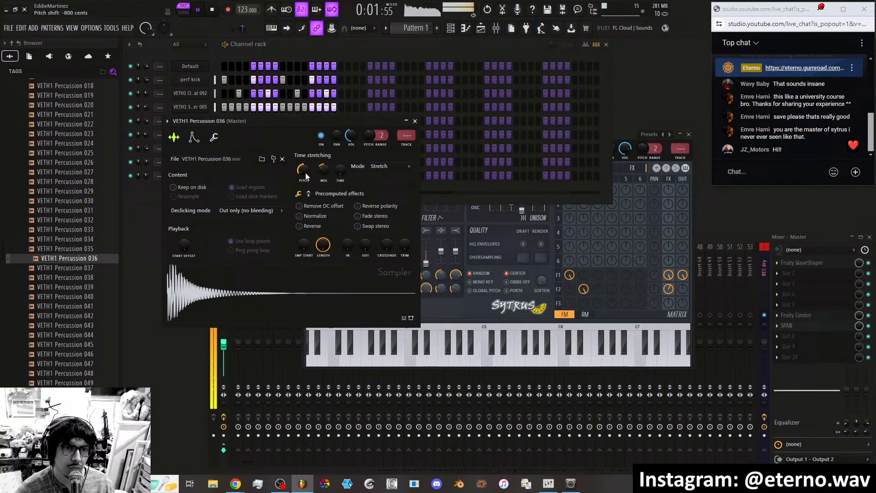
click(415, 121)
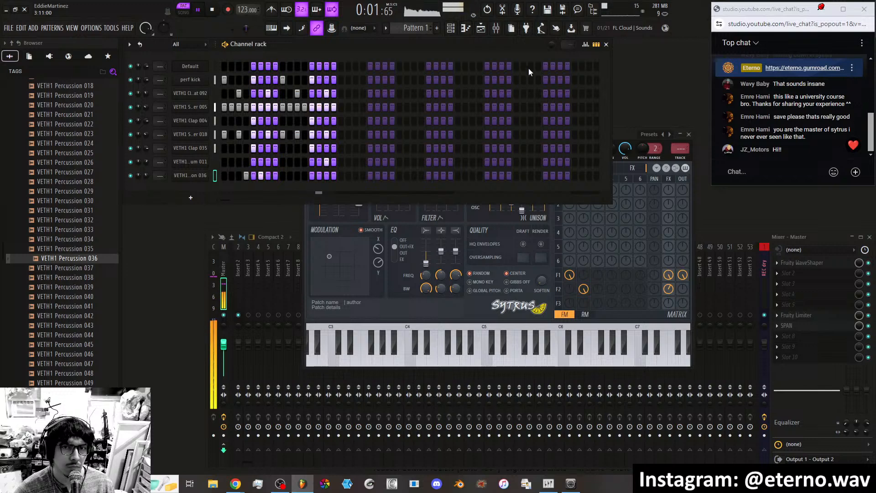
In the velocity graph, replace the VETH1 Percussion 036 hit on step 6 with a 32% velocity hit on step 8 and adjust step 4's velocity.
click(586, 44)
drag(261, 207, 263, 236)
click(262, 175)
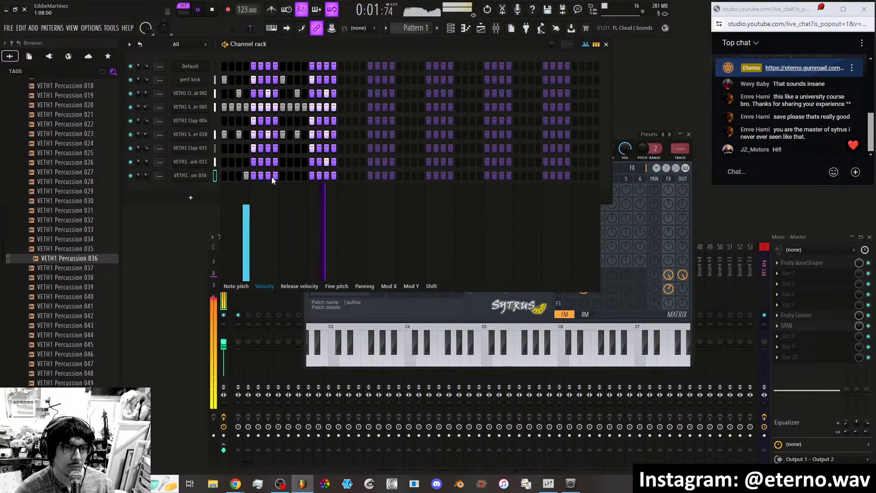
click(274, 177)
drag(277, 226, 275, 251)
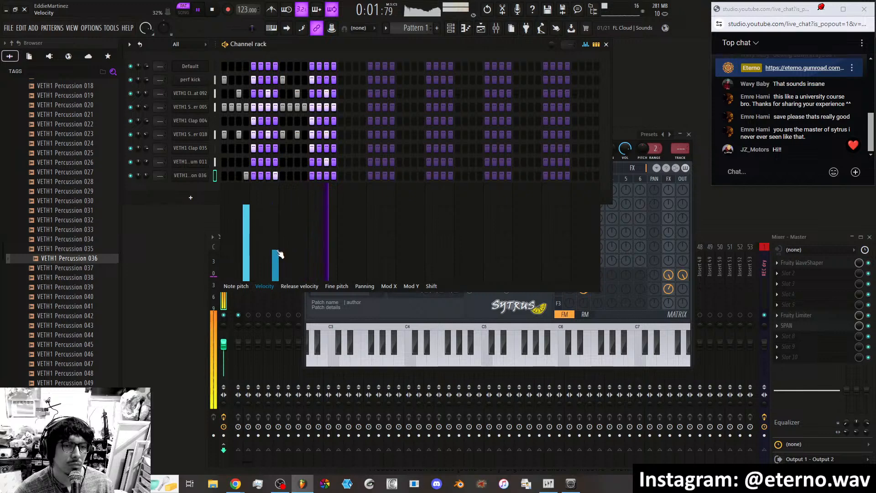
click(246, 230)
Give VETH1 Percussion 036 a 207% time stretch, adjust its quick fade out, and close its channel settings.
click(200, 174)
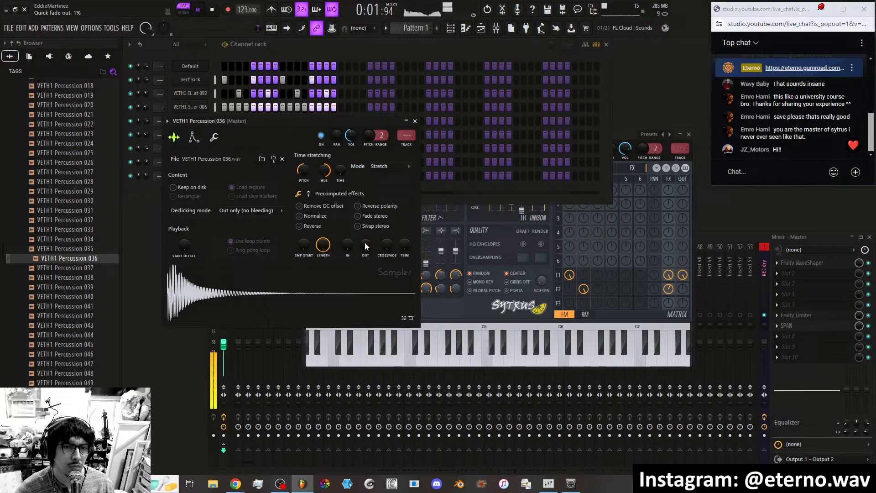
drag(323, 173, 322, 175)
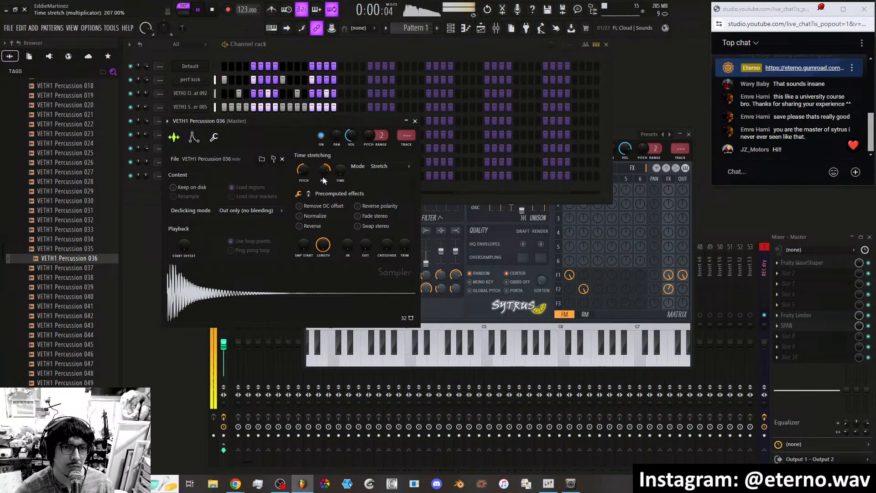
drag(366, 246, 366, 251)
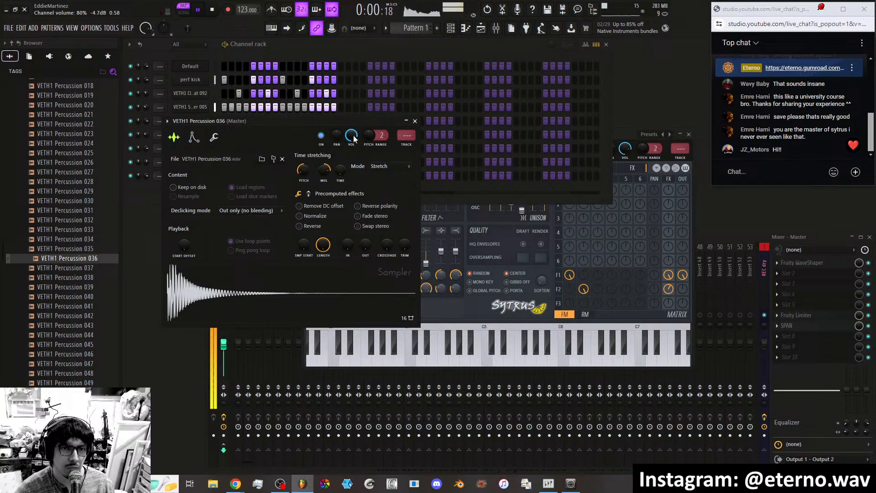
click(415, 121)
Audition VETH1 Percussion 040 and 041, and add VETH1 Percussion 040 as a new channel below VETH1 Percussion 036.
click(86, 296)
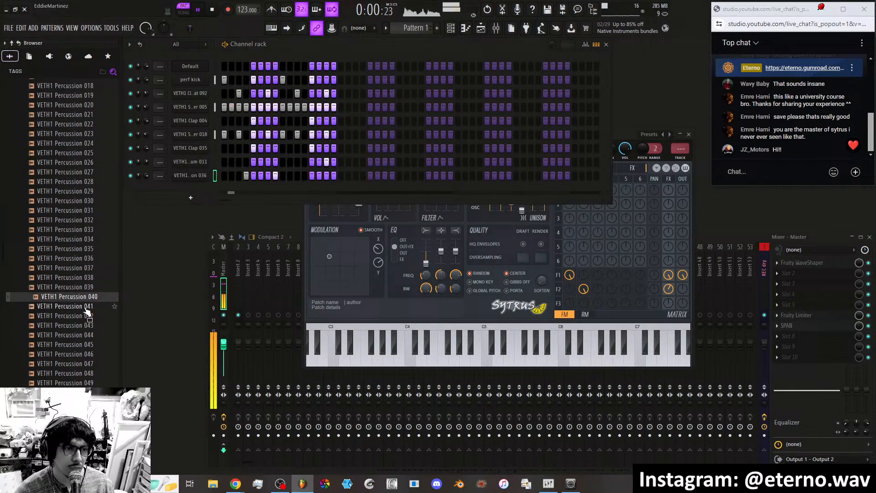
click(86, 306)
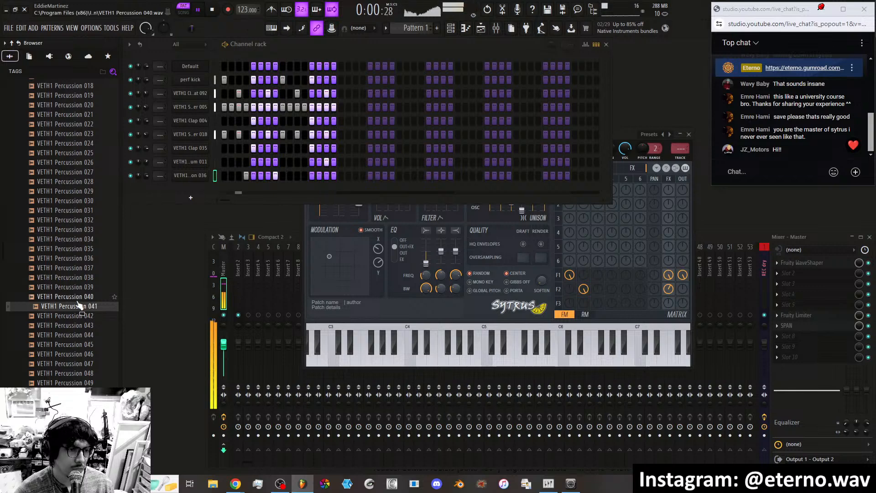
key(Up)
drag(79, 305, 199, 186)
Place VETH1 Percussion 040 hits on steps 3 and 11 and adjust the channel's volume.
click(239, 189)
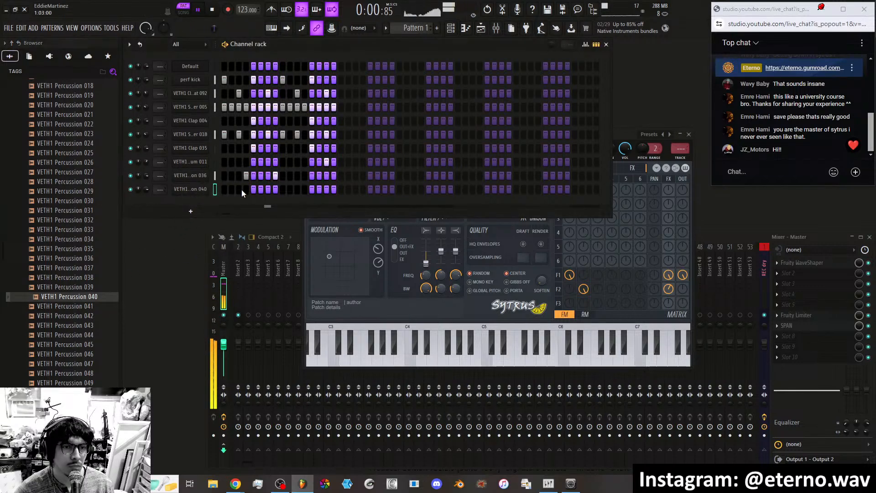
click(297, 189)
drag(146, 189, 158, 177)
Review the envelope and sample settings of VETH1 Percussion 036, and close its channel settings.
click(182, 176)
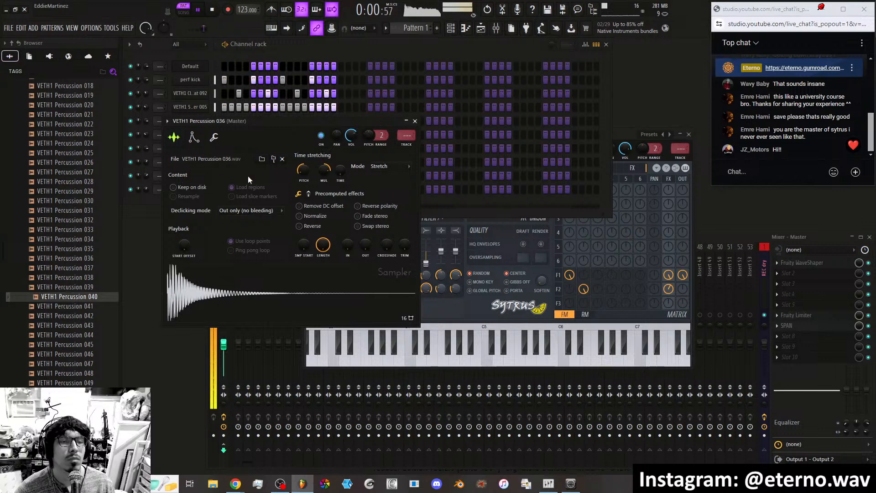
click(195, 138)
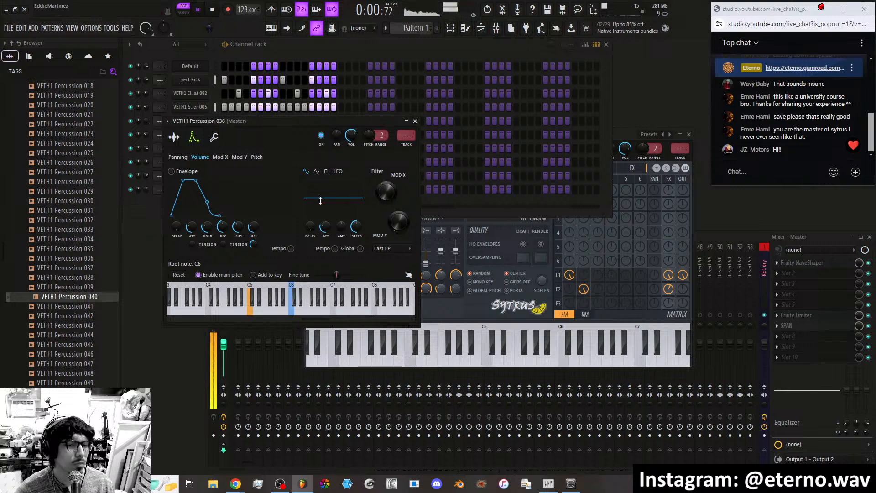
click(175, 138)
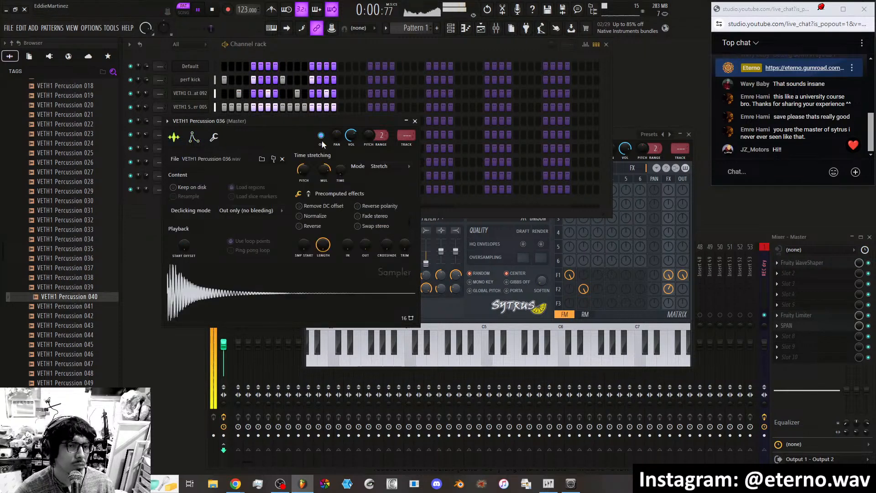
click(415, 121)
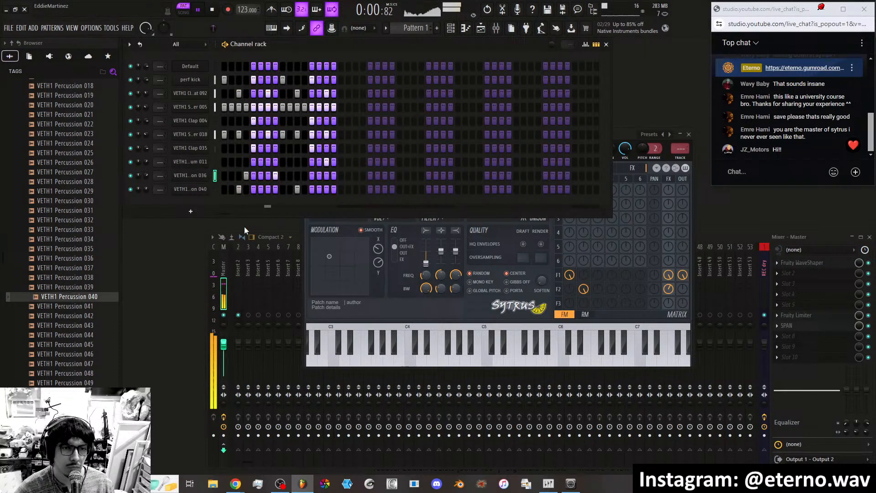
Select and open the Default Sytrus channel, and move its X/Y modulation point further along the X axis.
click(215, 66)
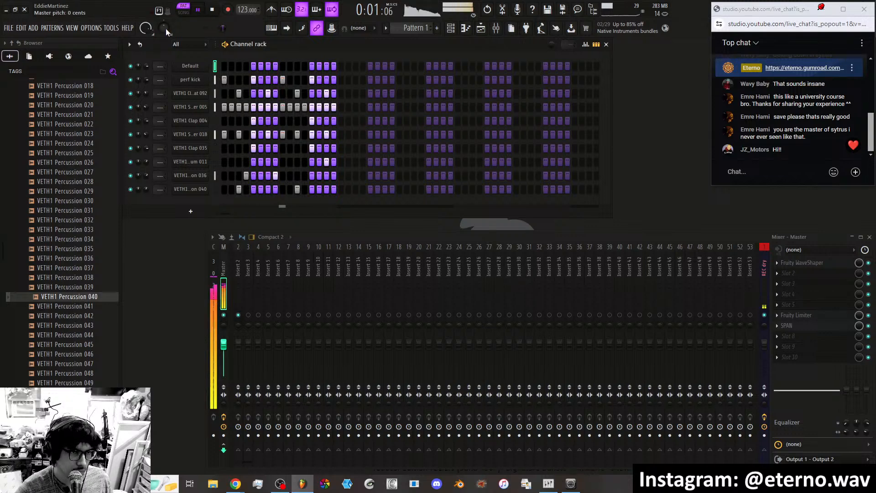
click(191, 68)
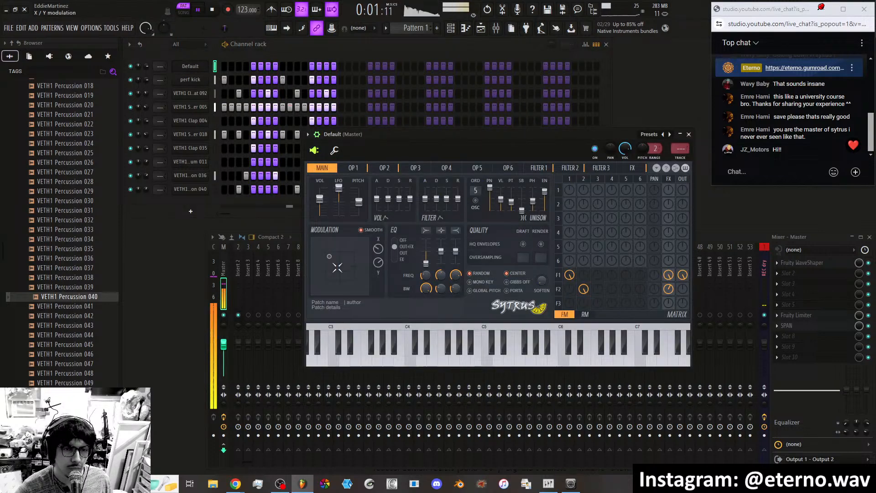
drag(329, 256, 359, 250)
Route the Default Sytrus channel to mixer insert 15.
click(391, 286)
right_click(391, 286)
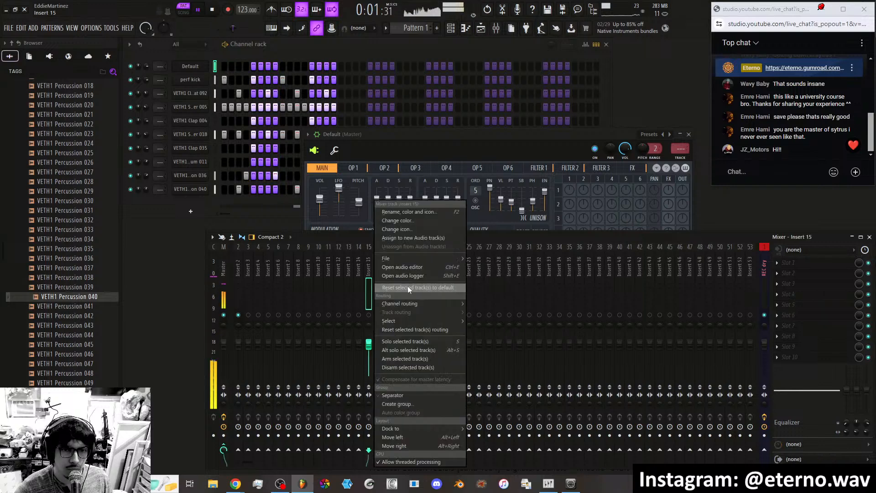
click(477, 303)
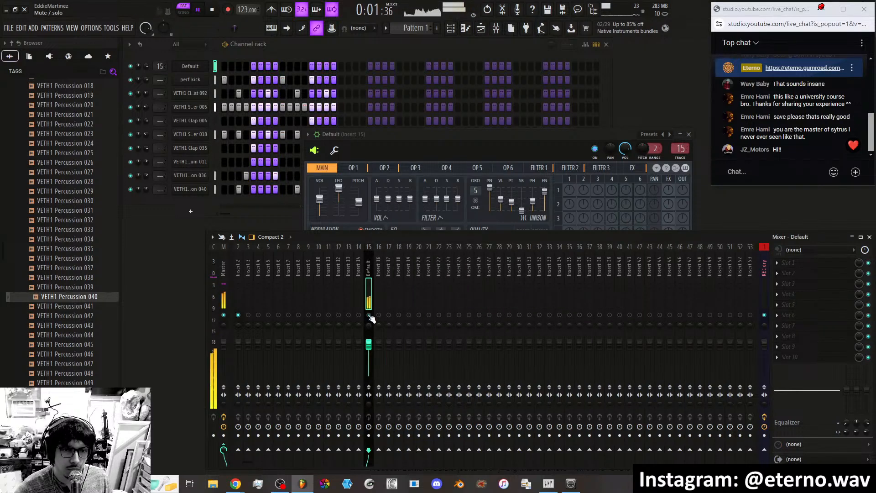
Load ShaperBox2 in effect slot 7 of insert 15, add its Volume shaper with the Sidechain preset, and close the plugin.
click(788, 325)
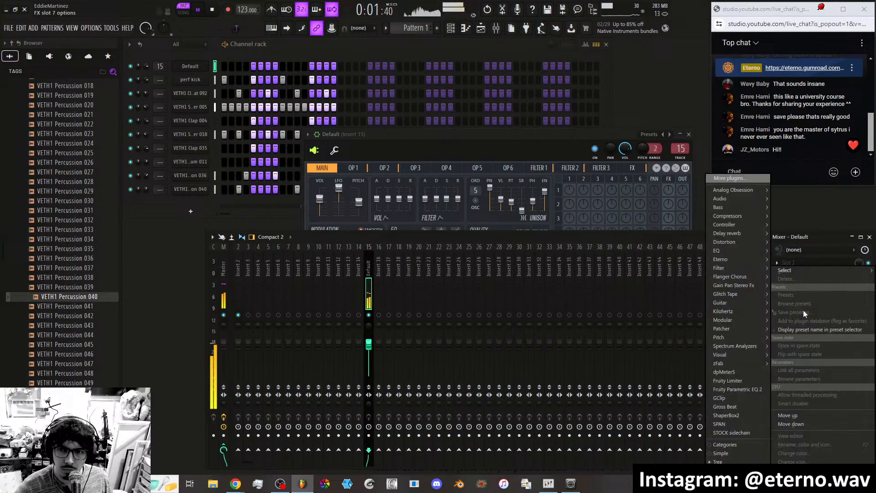
click(731, 415)
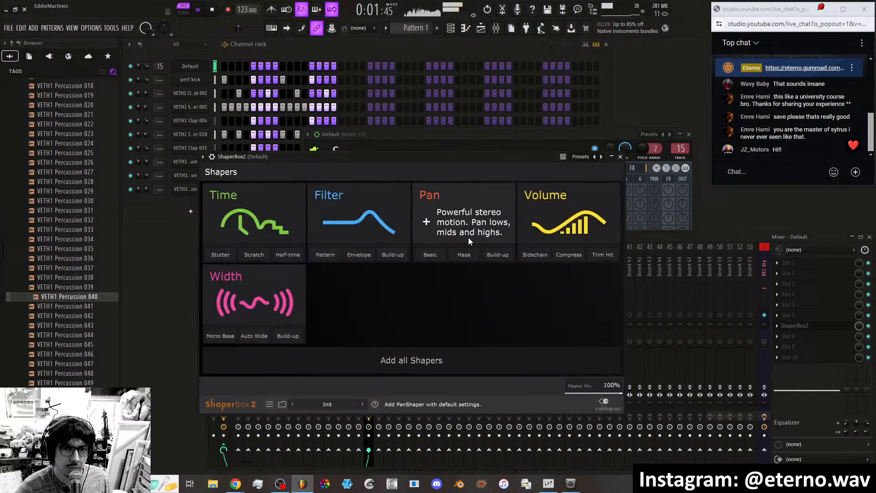
click(539, 250)
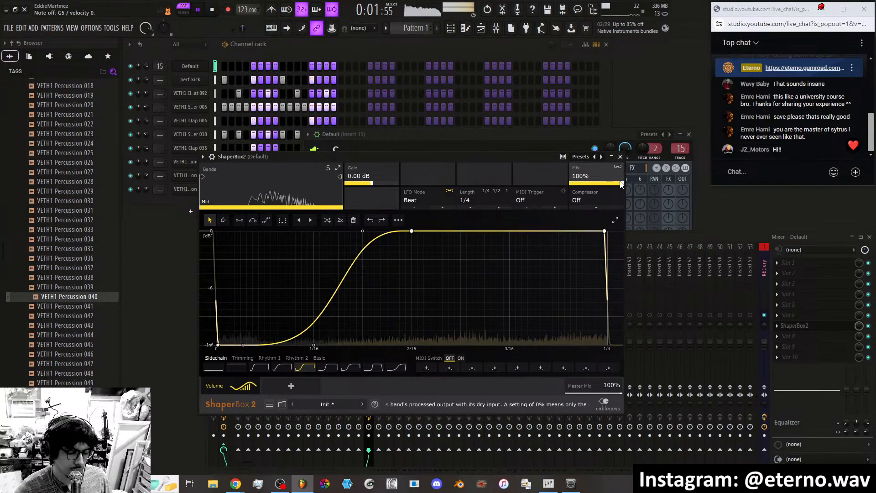
click(621, 156)
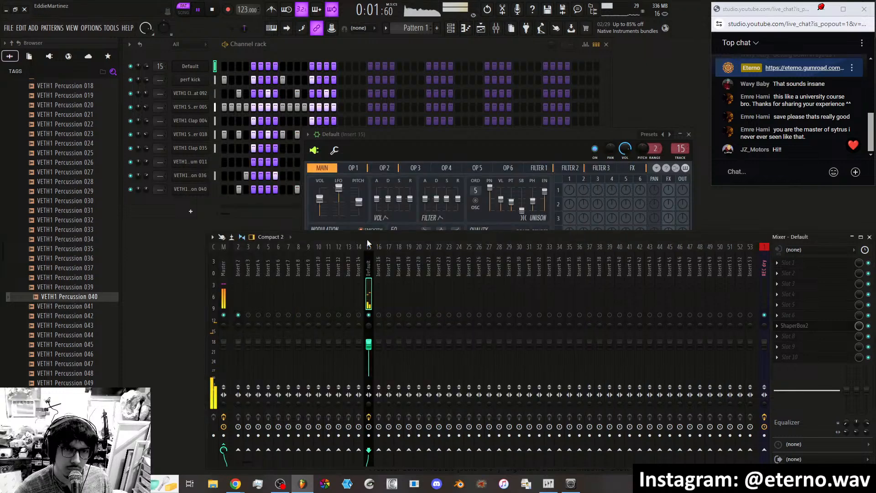
Bring Sytrus back to the front and reposition its X/Y modulation point near the pad's upper centre.
click(372, 135)
drag(341, 267, 332, 249)
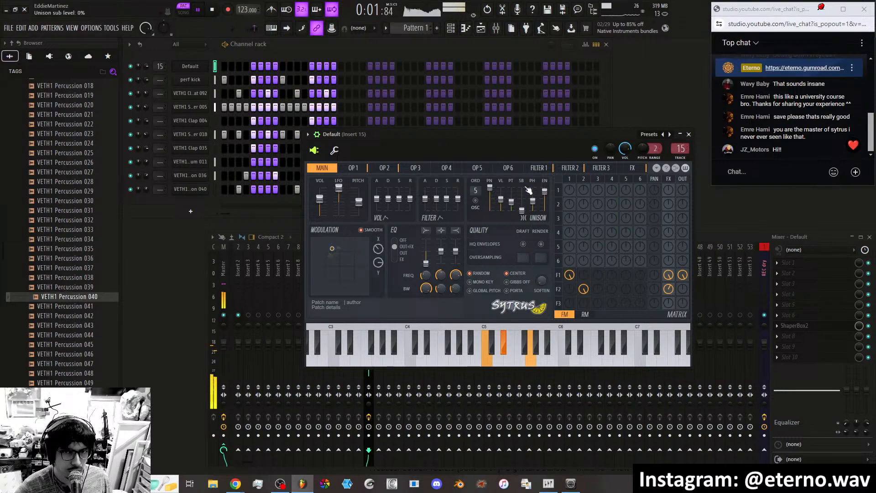
Set Filter 1's cutoff envelope/LFO amount to about 89% and raise the first peak of its cutoff LFO curve.
click(539, 168)
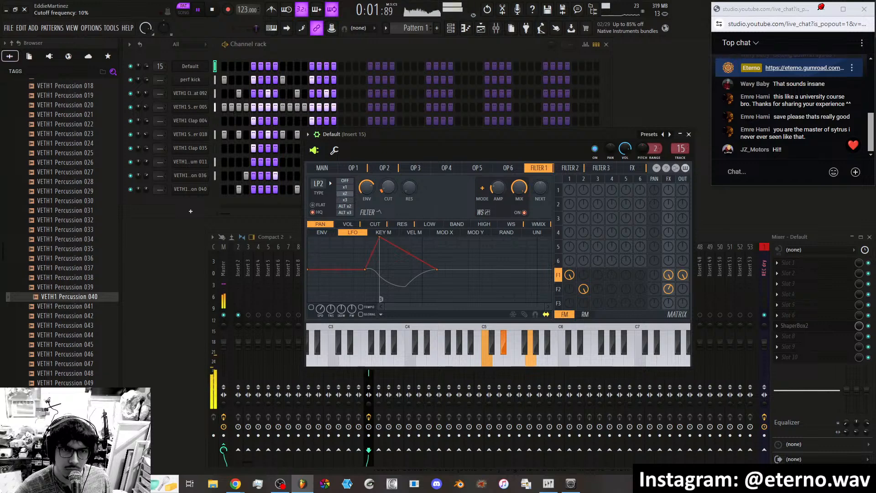
drag(383, 190, 367, 182)
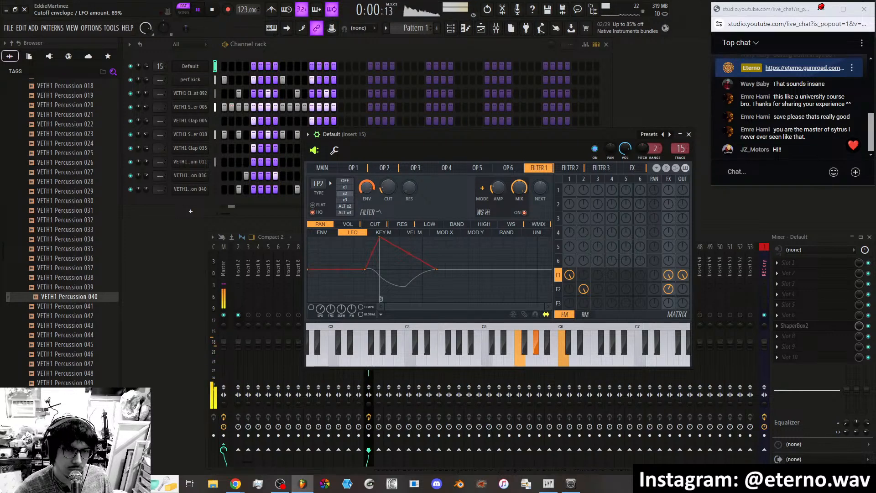
click(375, 224)
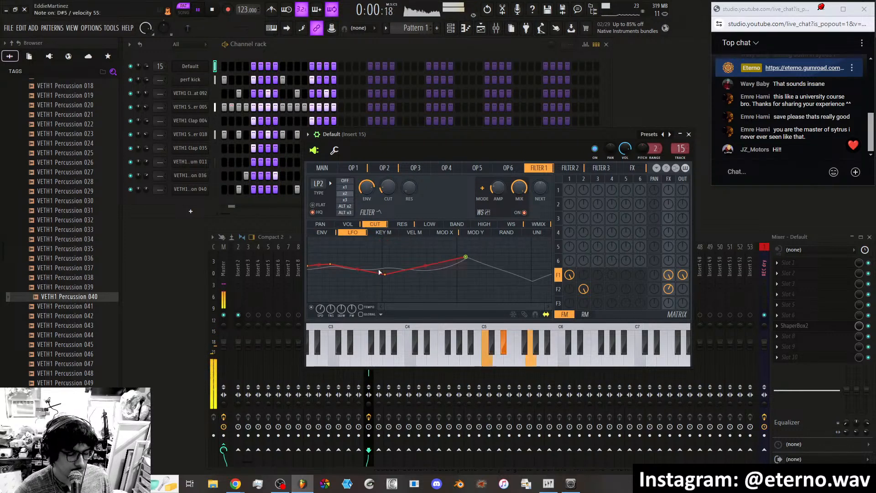
drag(384, 274, 328, 247)
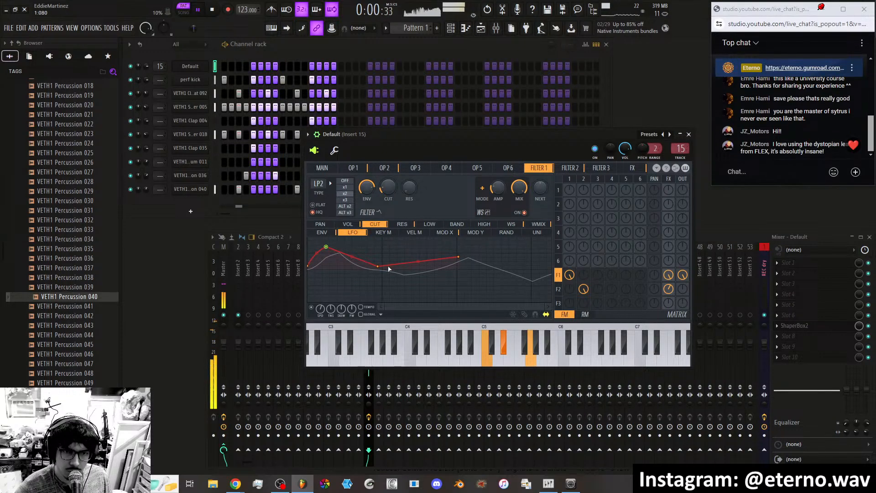
Lower the end point of Filter 1's cutoff LFO curve below the centre line and speed up the LFO.
drag(458, 257, 440, 241)
drag(321, 311, 322, 287)
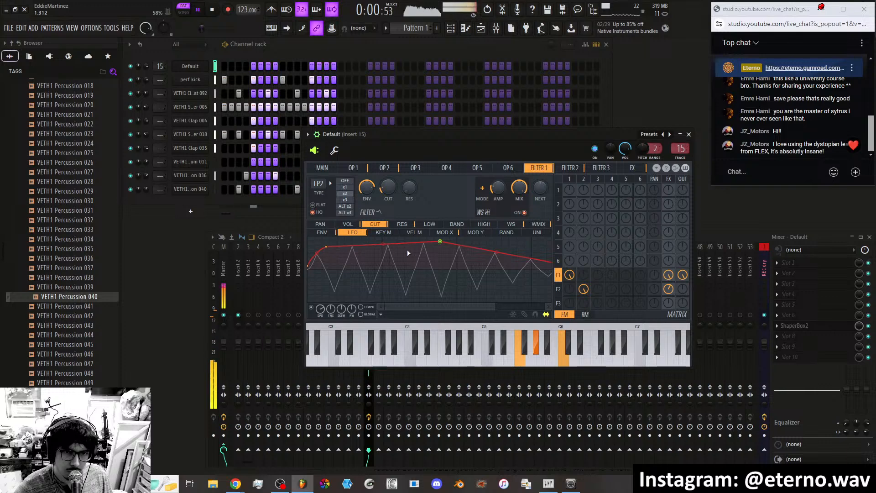
drag(440, 241, 442, 277)
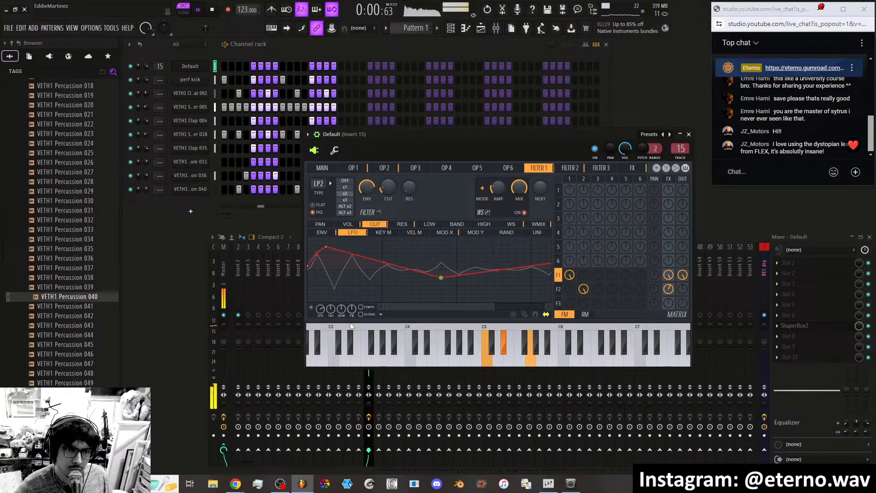
mouse_move(321, 311)
mouse_down()
mouse_move(320, 296)
mouse_move(323, 309)
mouse_up()
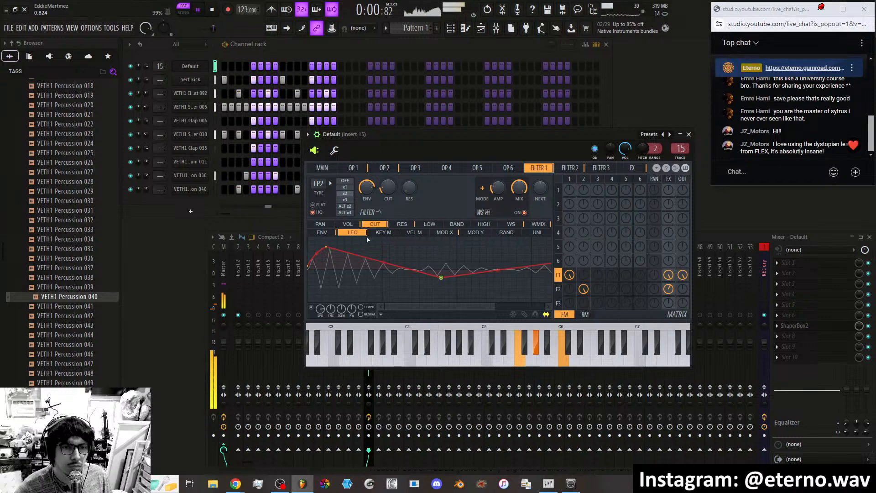
Extend Filter 1's volume envelope before its release, then speed up its volume LFO and raise the LFO curve's end point near maximum.
click(332, 233)
drag(401, 242, 461, 243)
click(354, 225)
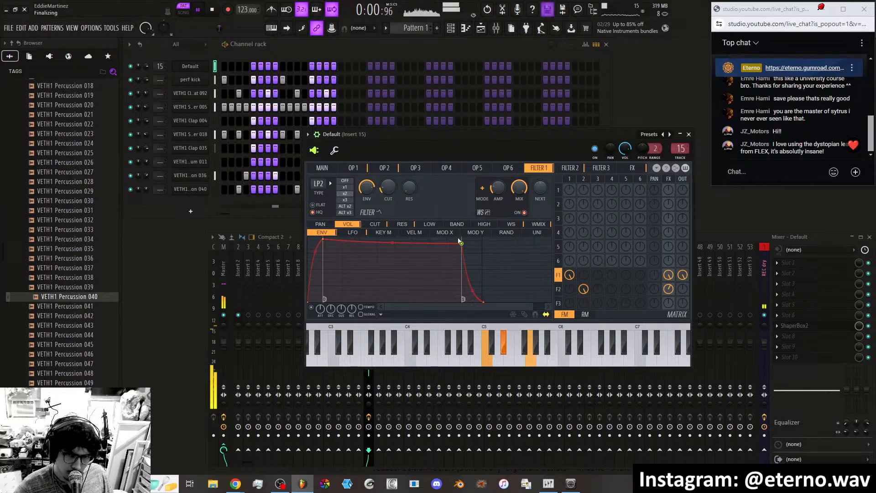
click(353, 232)
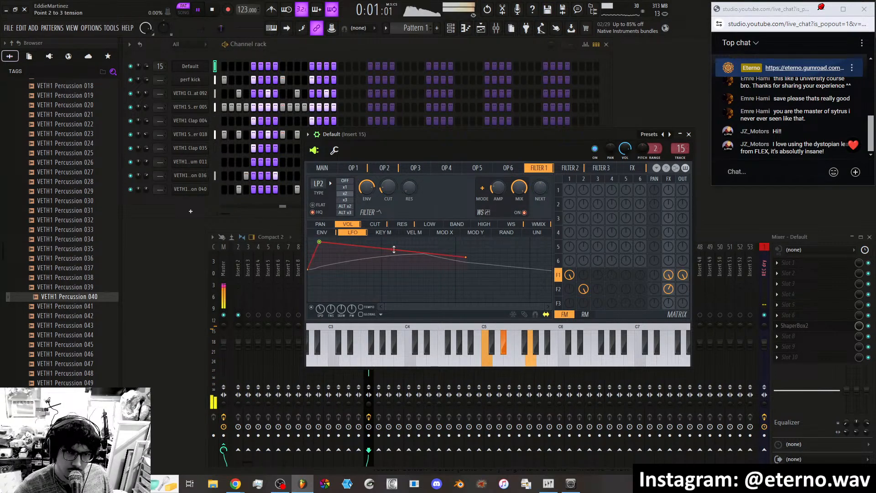
drag(321, 310, 324, 304)
drag(465, 257, 477, 238)
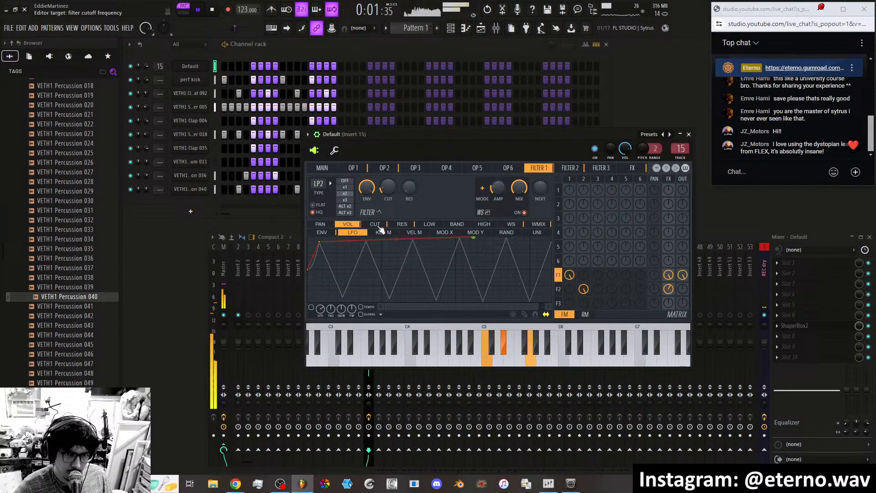
Shift the first peak of Filter 1's cutoff LFO curve to a later time, slightly higher, and slow the LFO down.
click(376, 224)
drag(321, 247, 388, 241)
drag(321, 313, 321, 332)
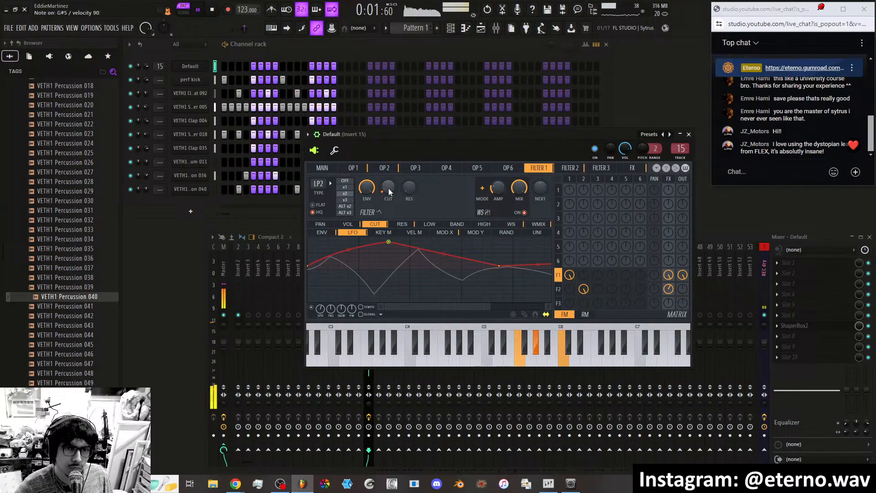
Move the X/Y modulation point near the pad's bottom edge and reduce Filter 1's FX send in the matrix.
click(321, 168)
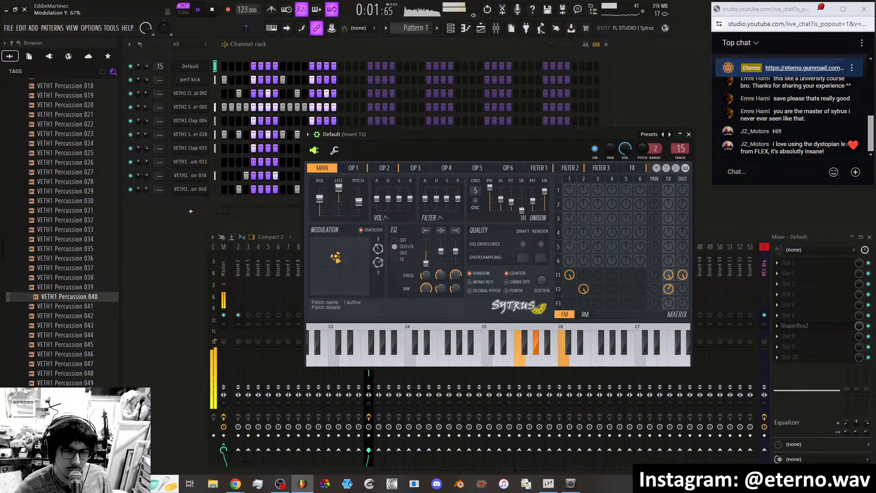
mouse_move(343, 259)
mouse_down()
mouse_move(352, 241)
mouse_move(327, 274)
mouse_move(328, 289)
mouse_up()
click(353, 168)
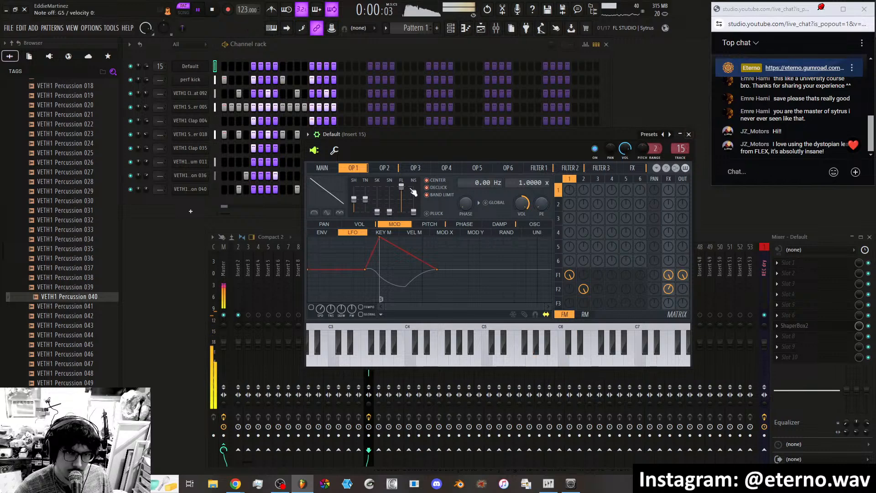
drag(668, 276, 668, 279)
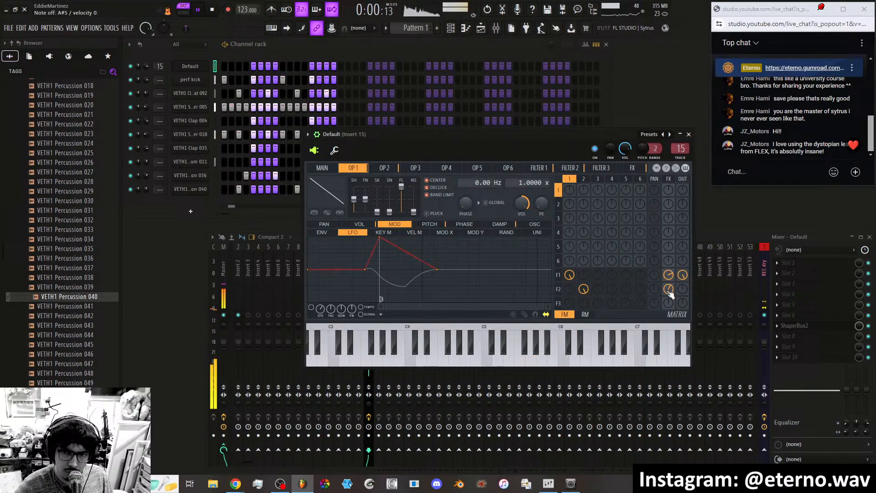
Reposition the X/Y modulation point in the pad's upper-right area.
click(382, 169)
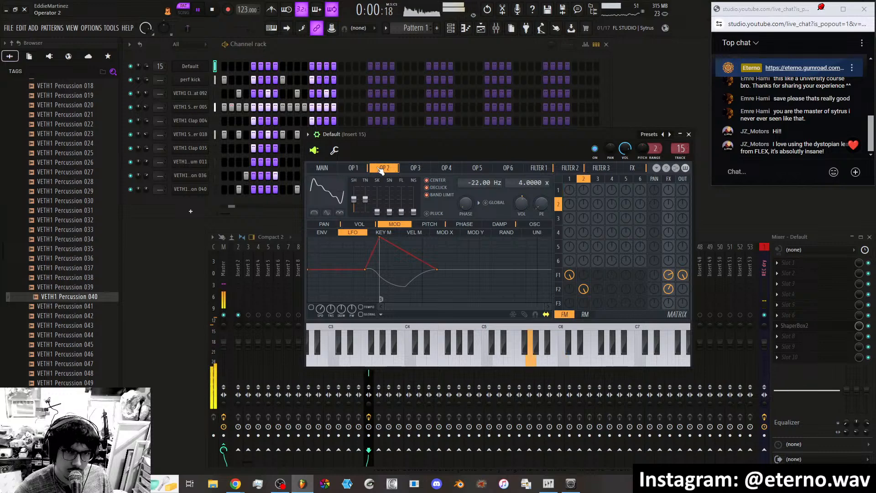
click(324, 168)
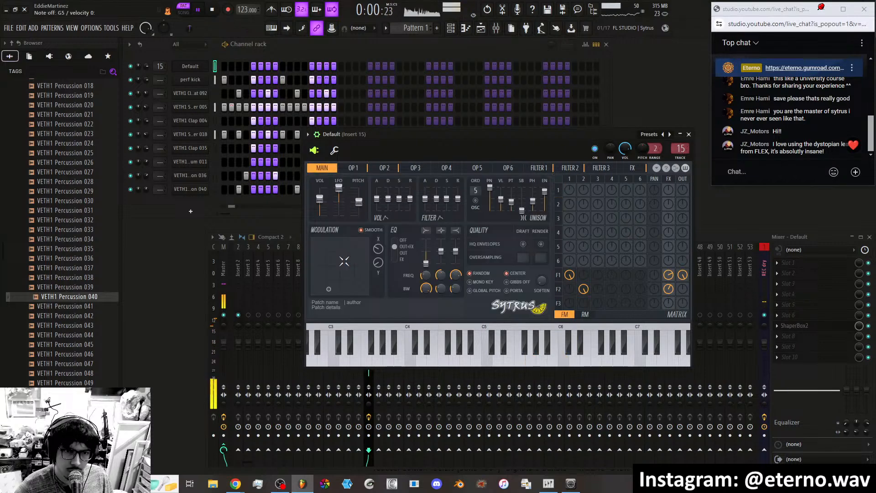
drag(332, 256, 325, 250)
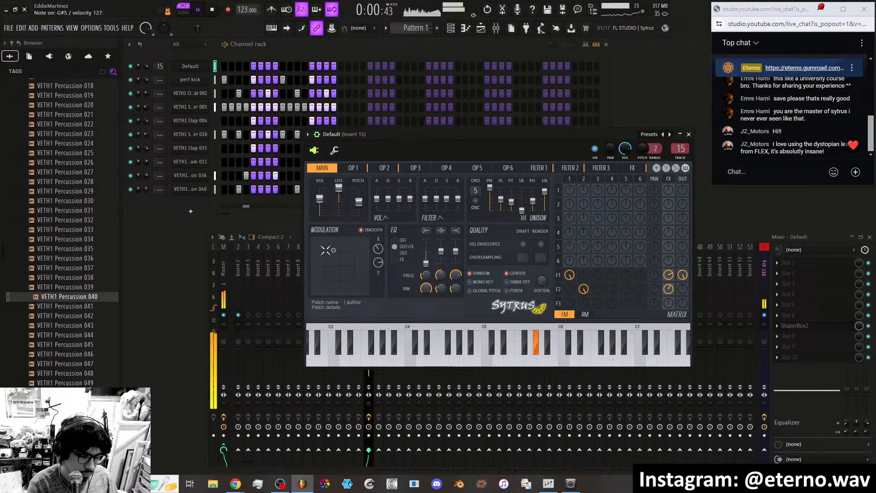
drag(325, 248, 354, 246)
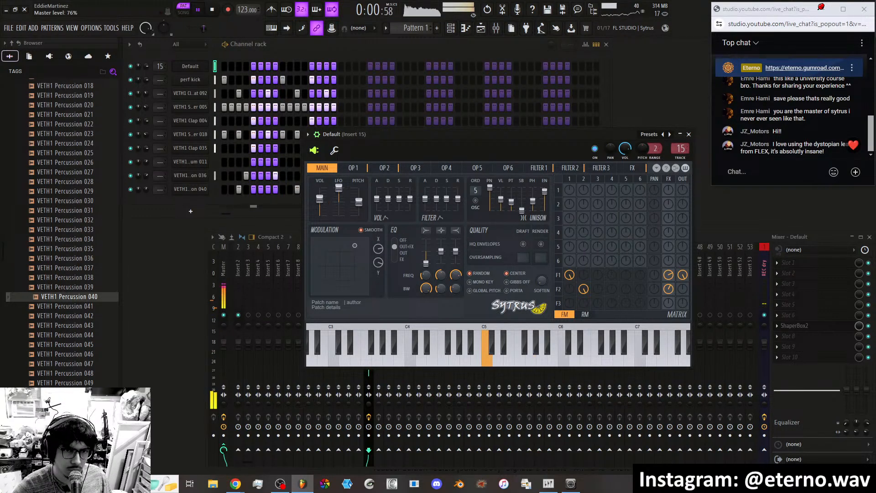
Move the first peak of Operator 1's volume LFO curve to the very start and speed up the LFO.
click(354, 168)
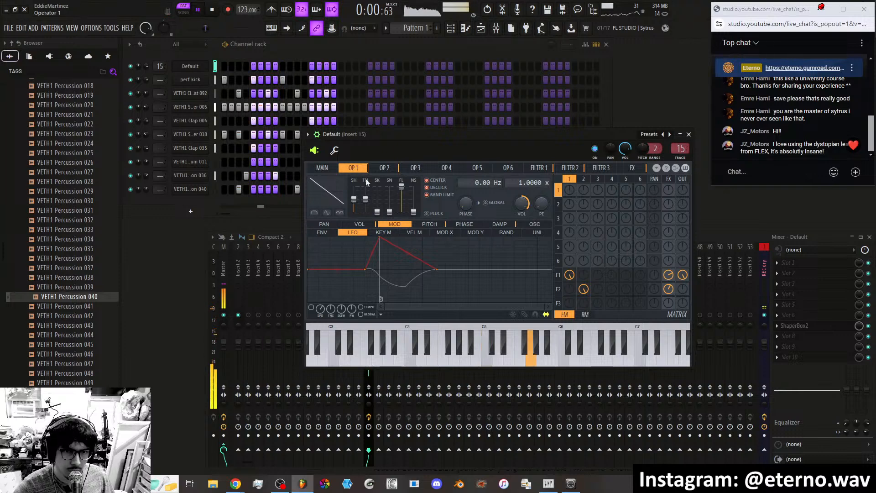
click(362, 225)
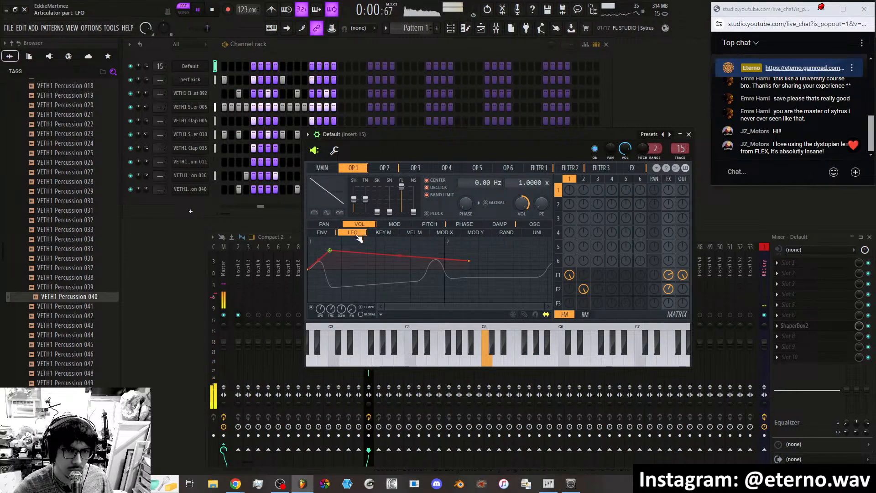
drag(331, 251, 312, 242)
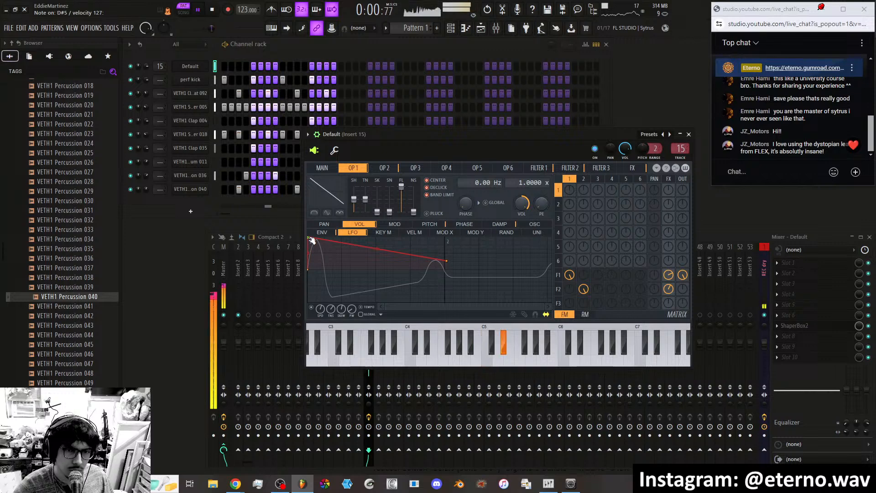
drag(320, 309, 321, 302)
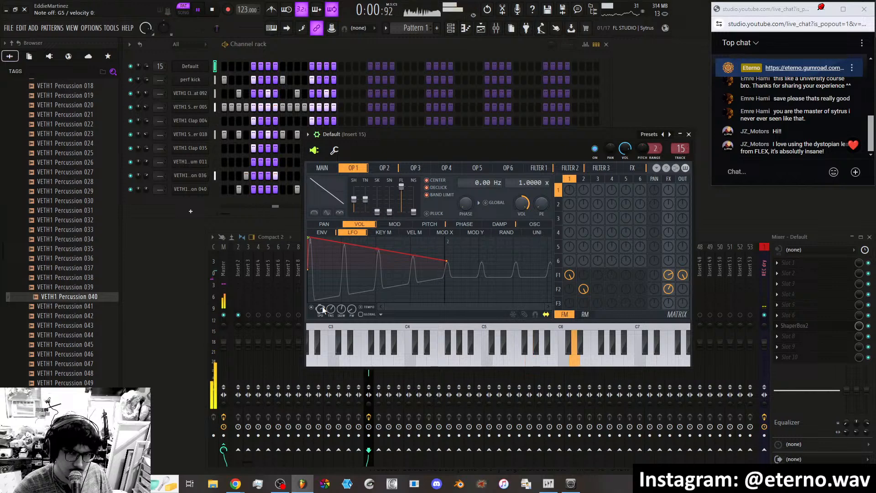
drag(320, 306, 321, 296)
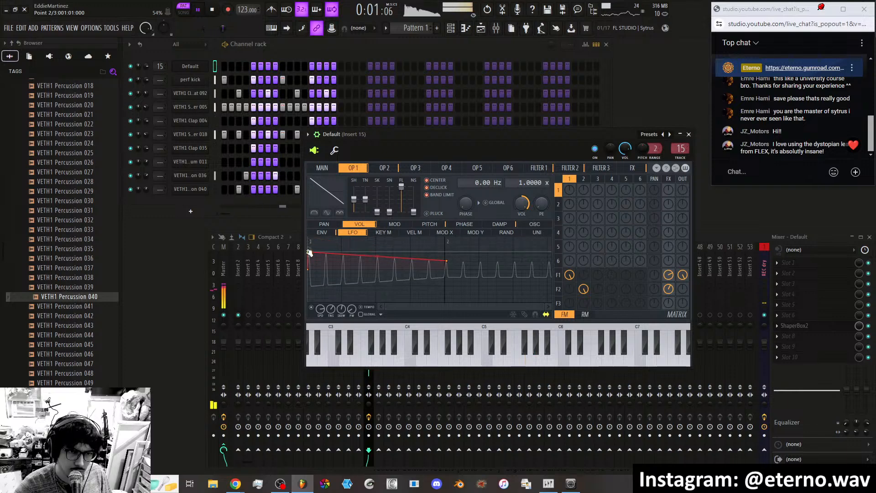
Shorten the attack of Operator 1's volume envelope and place its sustain point earlier and lower, then return to the main page.
click(334, 233)
drag(319, 238, 302, 235)
drag(427, 249, 389, 258)
drag(308, 237, 311, 237)
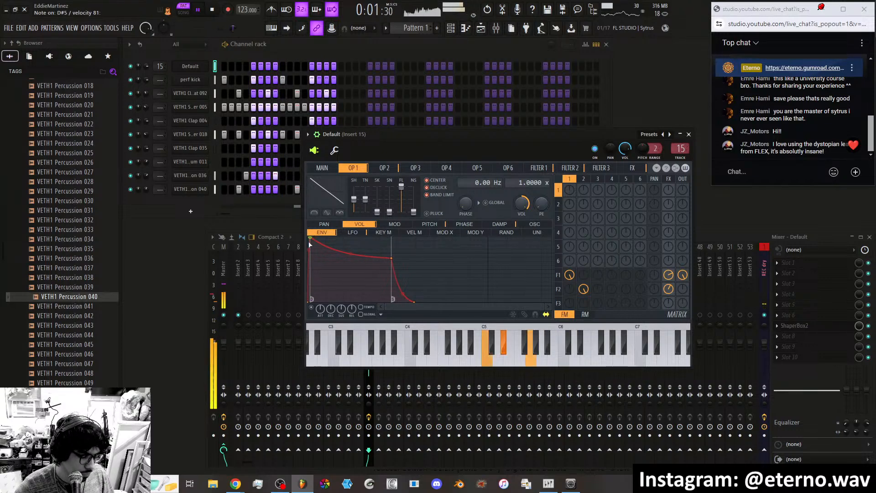
click(322, 168)
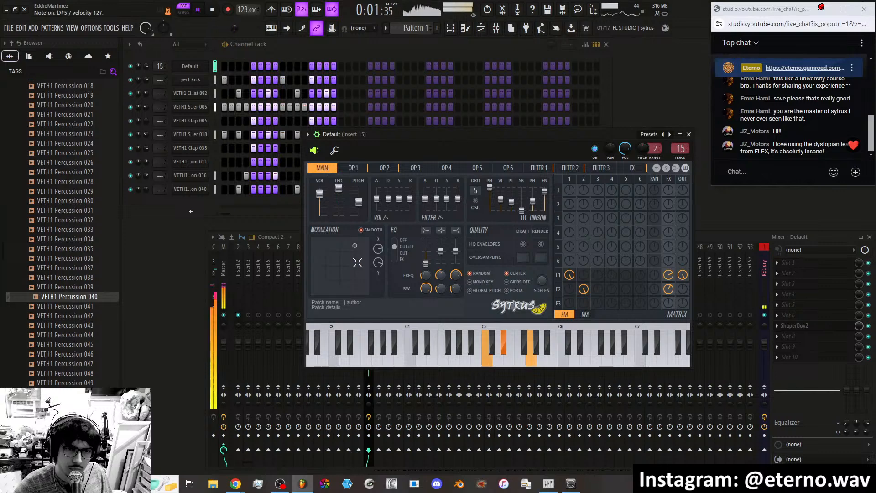
Check Sytrus's load in the plugin performance monitor, reduce its unison order to 1, and check the load again.
mouse_move(334, 261)
mouse_down()
mouse_move(329, 274)
mouse_move(356, 244)
mouse_move(333, 270)
mouse_up()
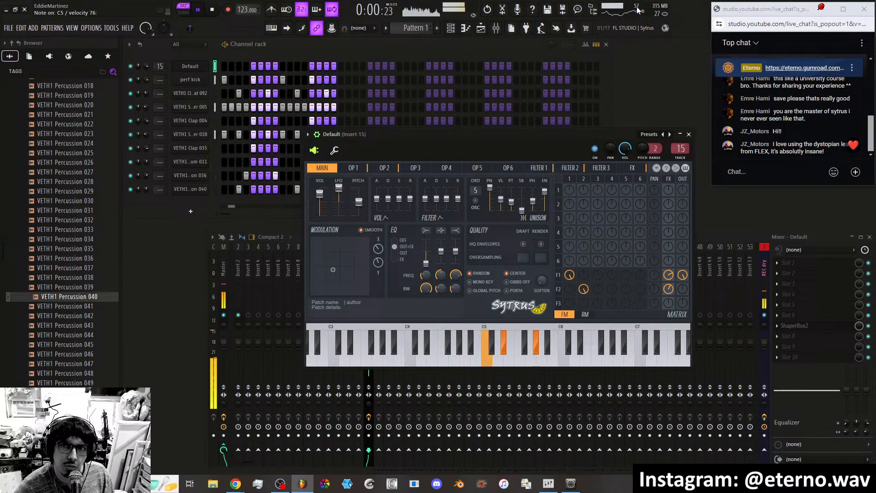
click(622, 8)
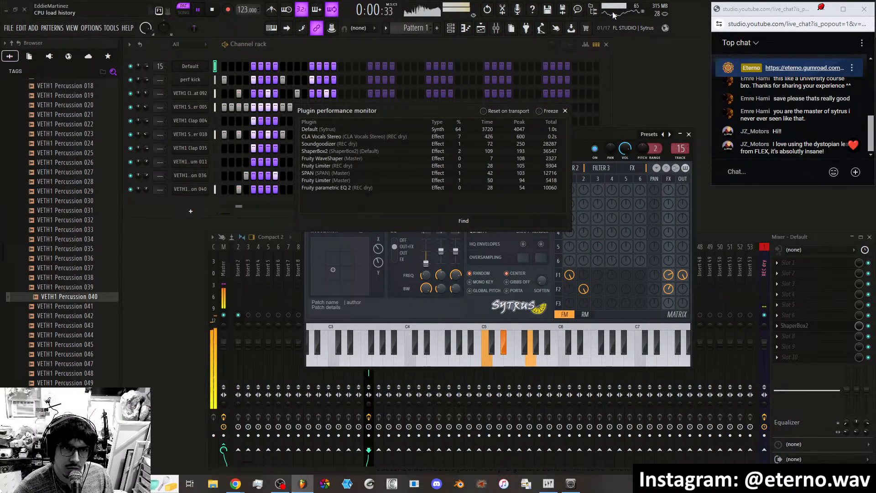
click(566, 111)
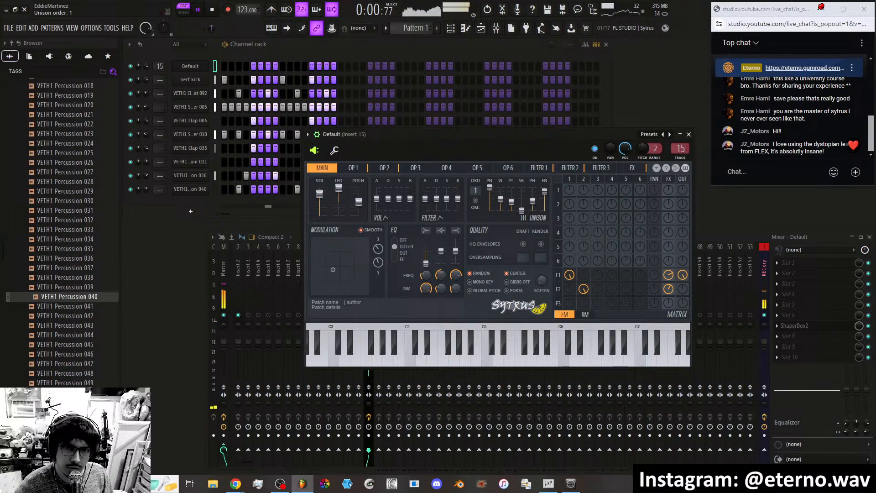
click(632, 168)
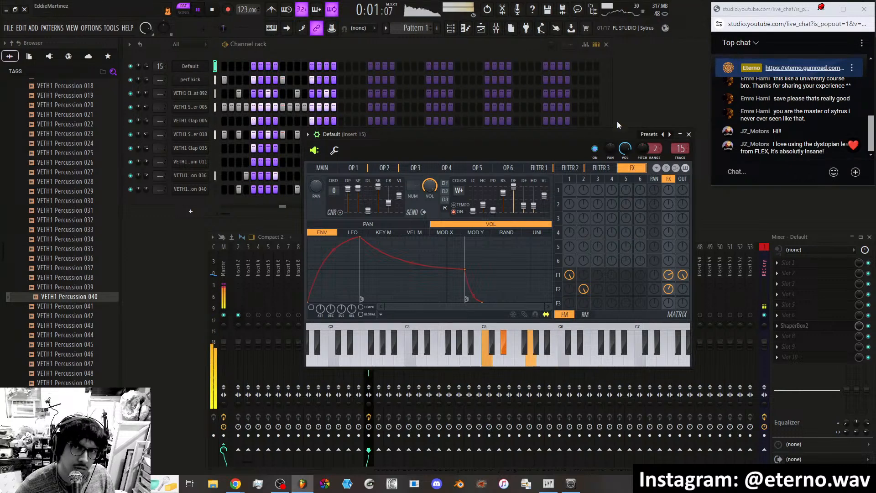
click(613, 8)
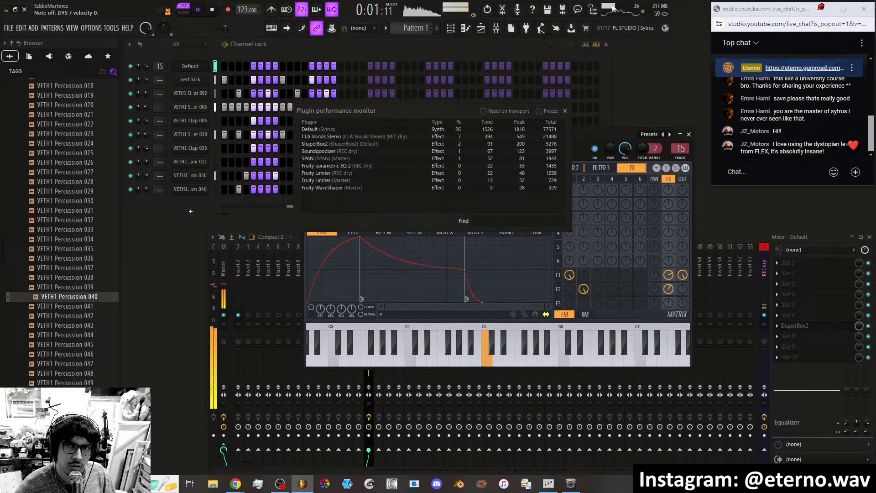
click(565, 111)
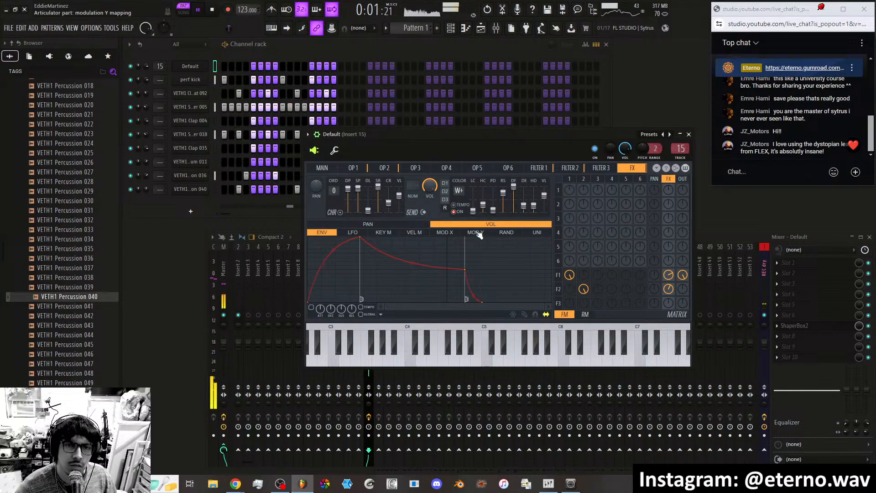
Set Sytrus's main unison order to 3 and shift the X/Y modulation point further towards the pad's lower-left corner.
click(331, 169)
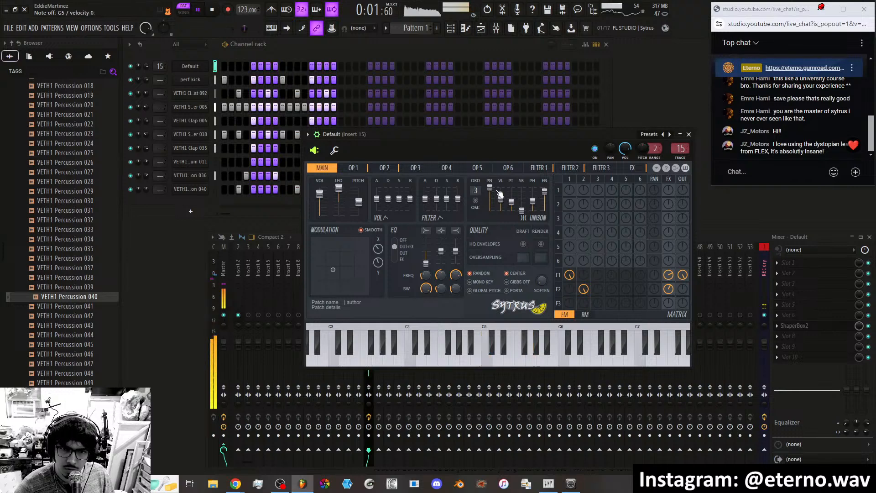
mouse_move(333, 269)
mouse_down()
mouse_move(361, 241)
mouse_move(337, 254)
mouse_move(336, 286)
mouse_move(323, 286)
mouse_move(327, 279)
mouse_up()
click(335, 150)
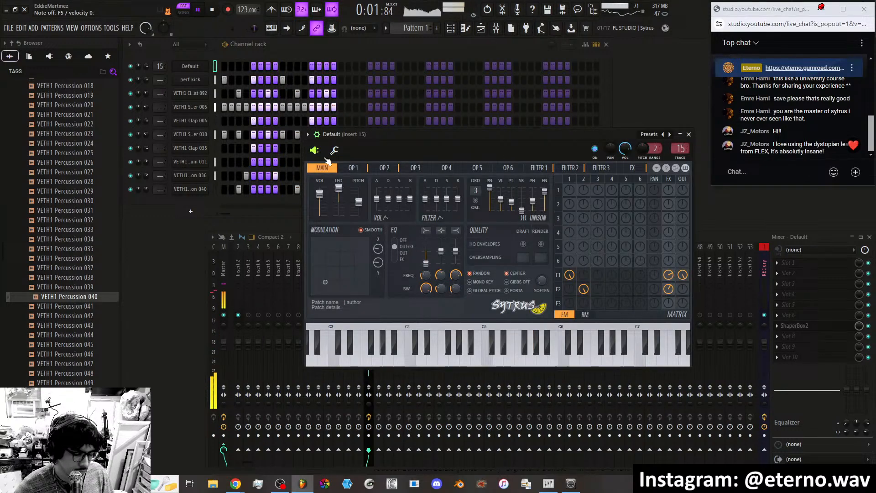
click(689, 134)
key(space)
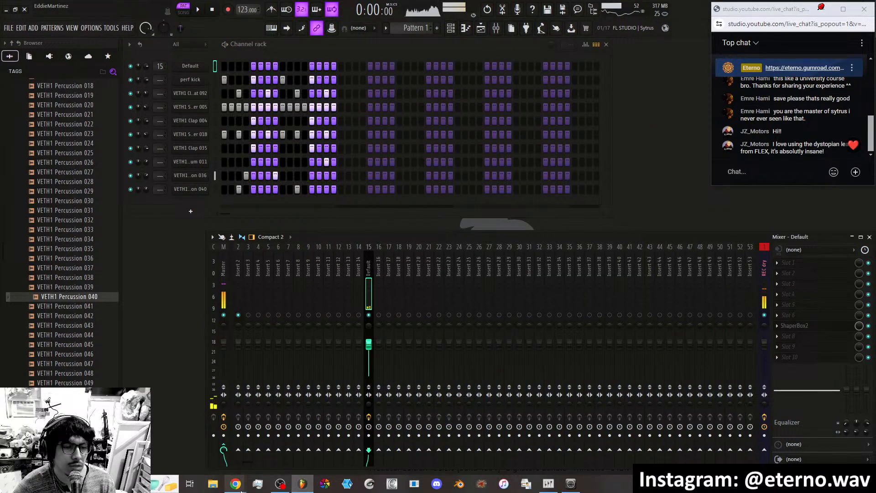
Switch to Chrome and search Google for "sytrus cpu" in a new tab.
click(210, 436)
click(219, 28)
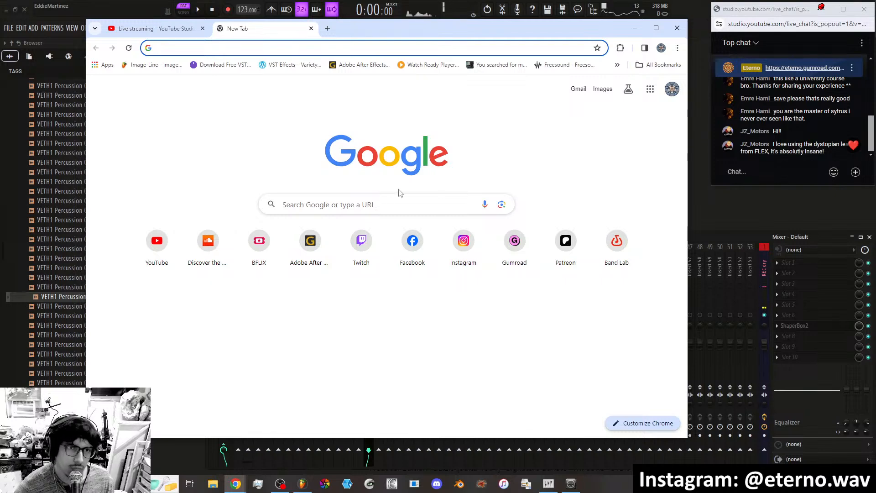
click(382, 204)
text(sy)
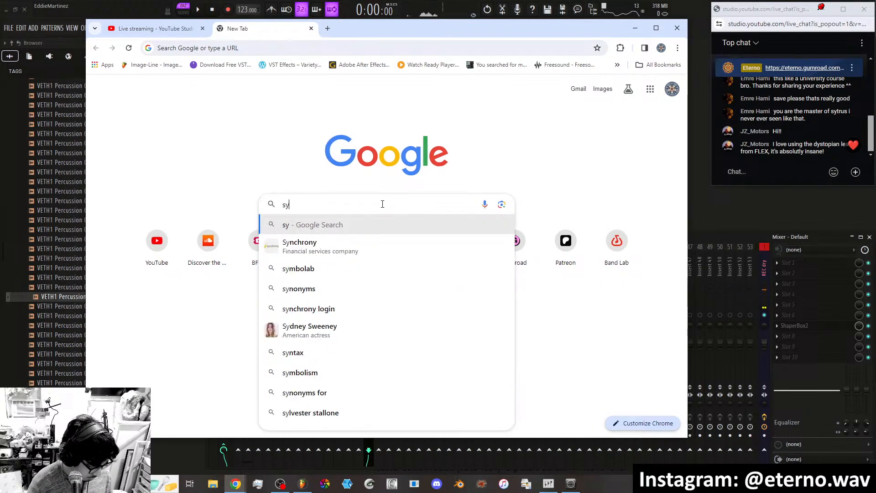
text(trus cpu)
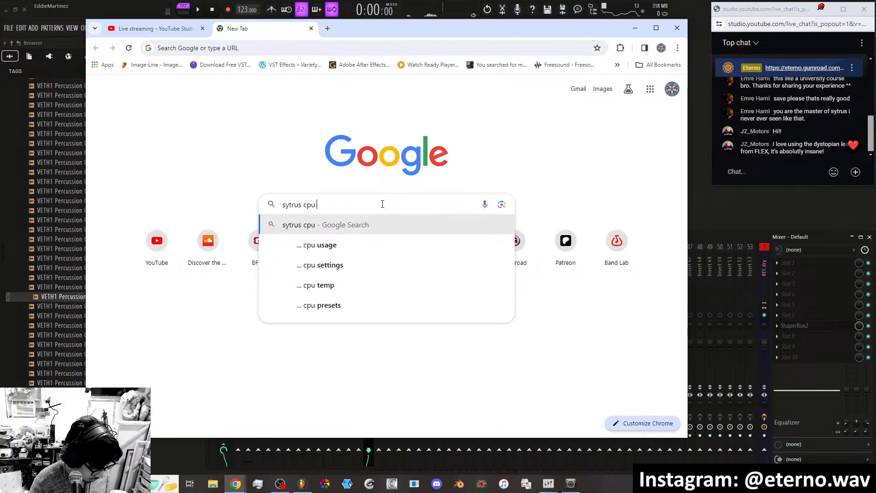
key(Return)
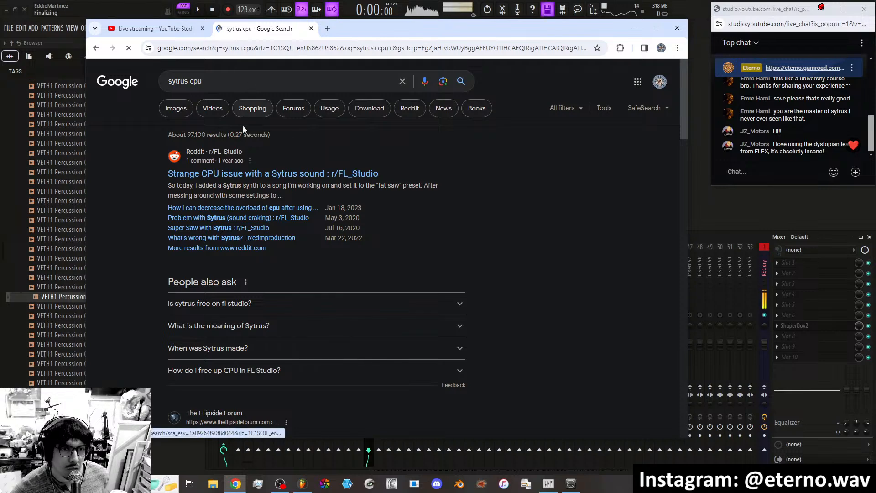
Read the Reddit thread "Strange CPU issue with a Sytrus sound" and its comments, and return to the search results.
click(295, 176)
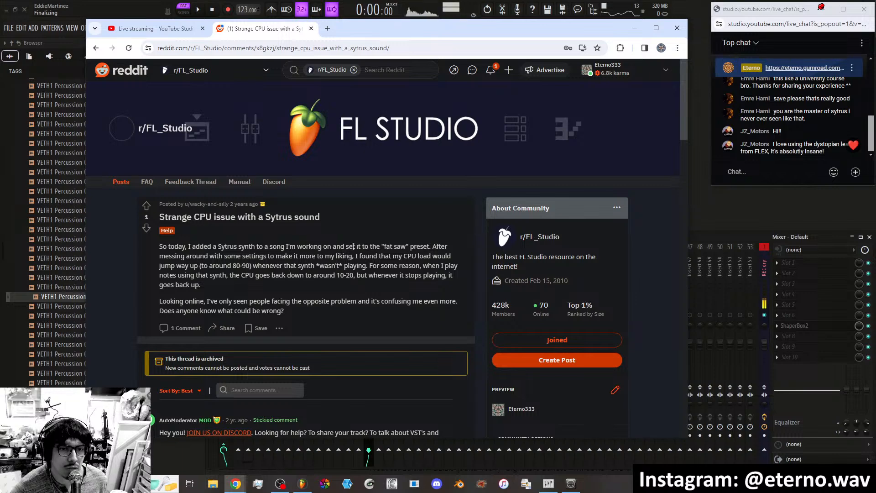
scroll(294, 272, down, 4)
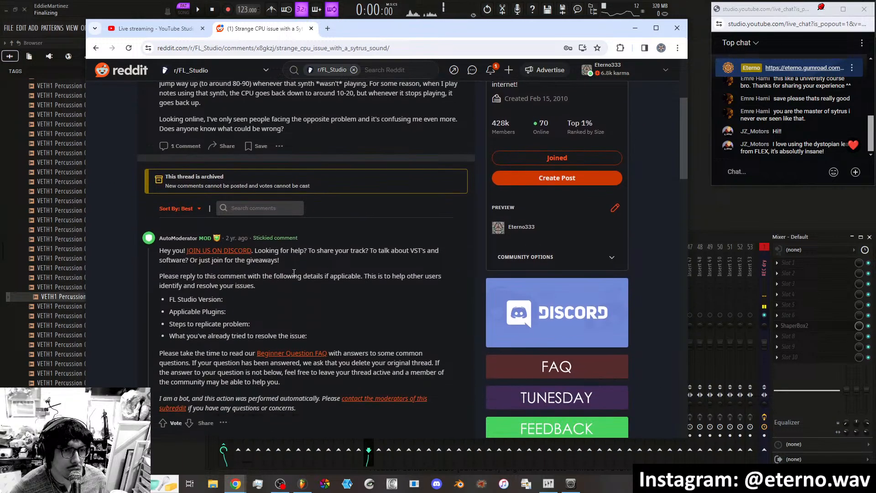
scroll(279, 279, down, 6)
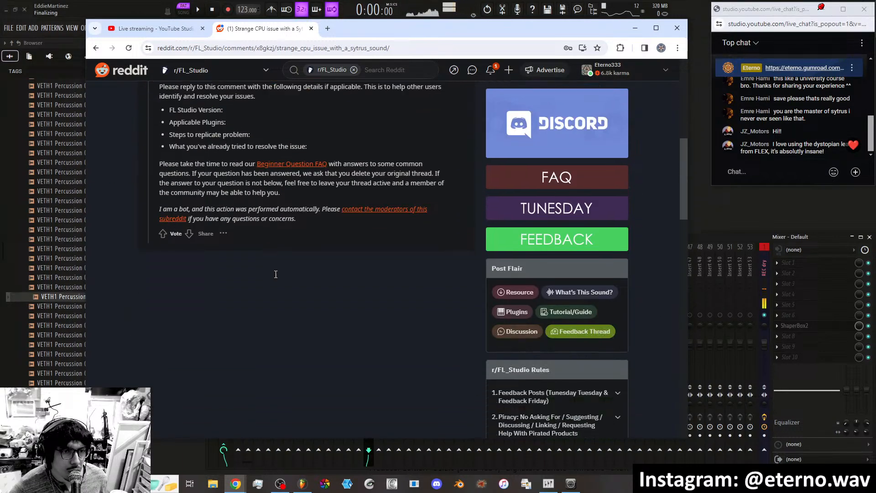
scroll(276, 274, up, 4)
key(alt+Left)
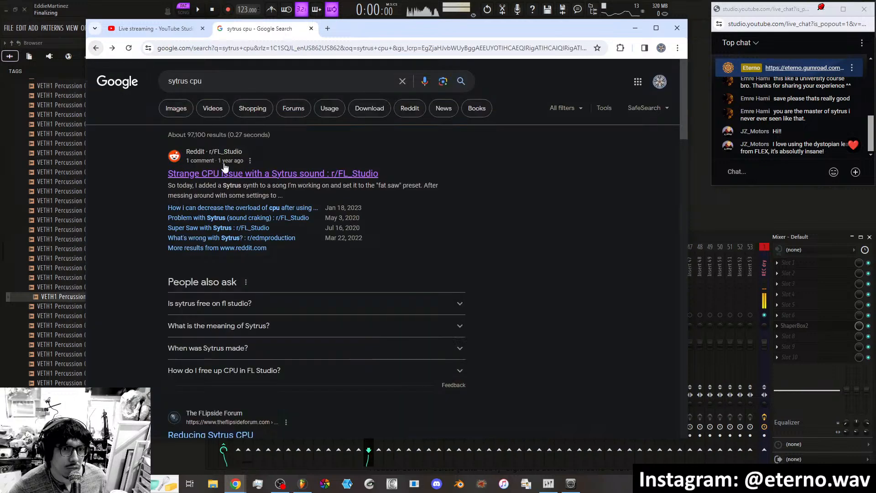
Read the "Reducing Sytrus CPU" topic on The FLipside Forum and return to FL Studio.
scroll(273, 234, down, 4)
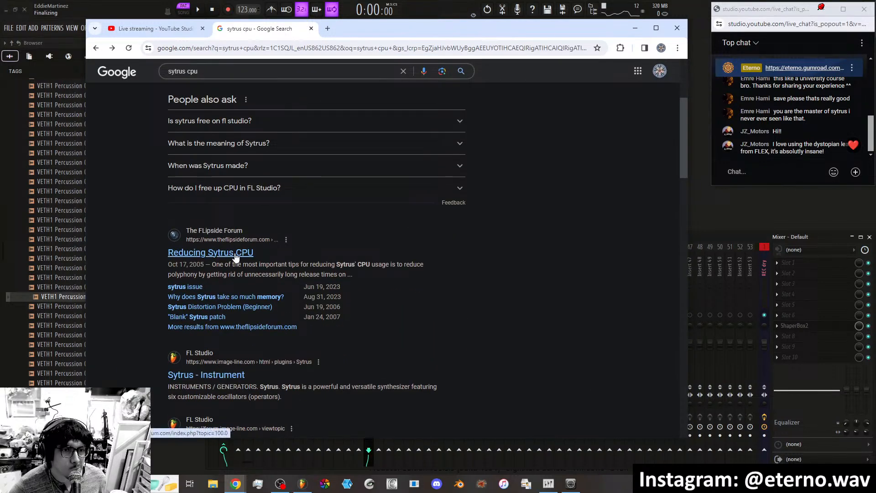
click(236, 254)
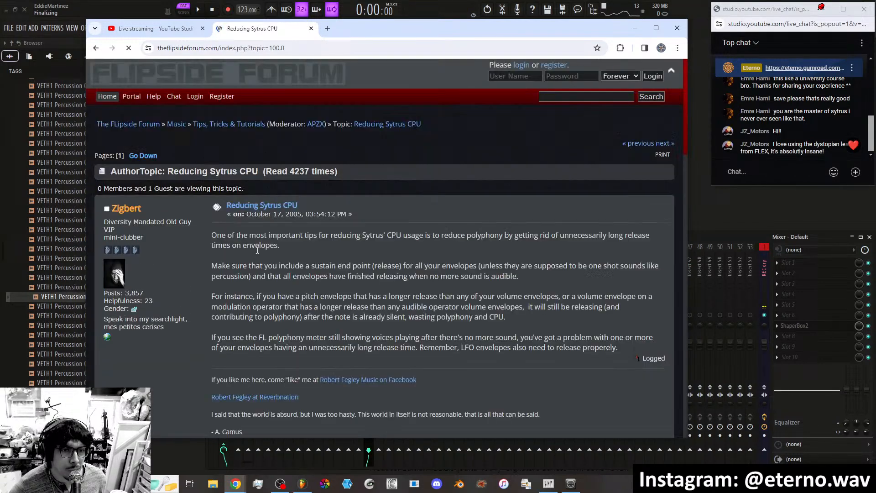
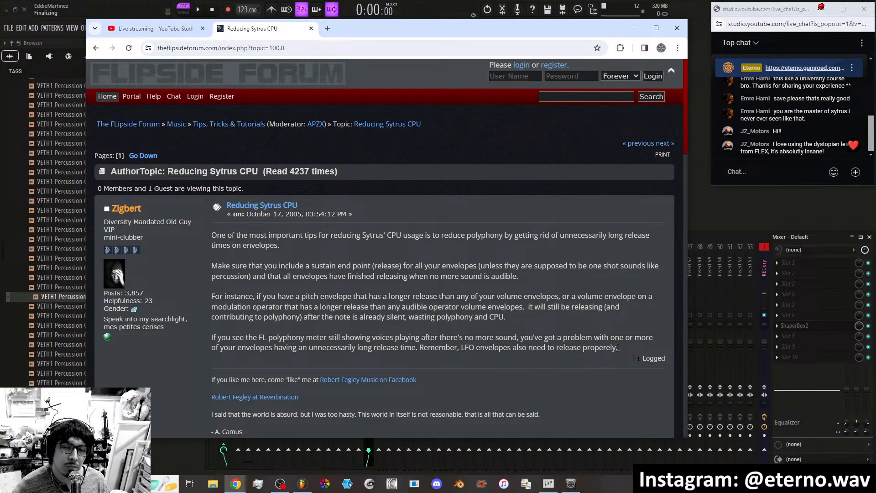
click(632, 32)
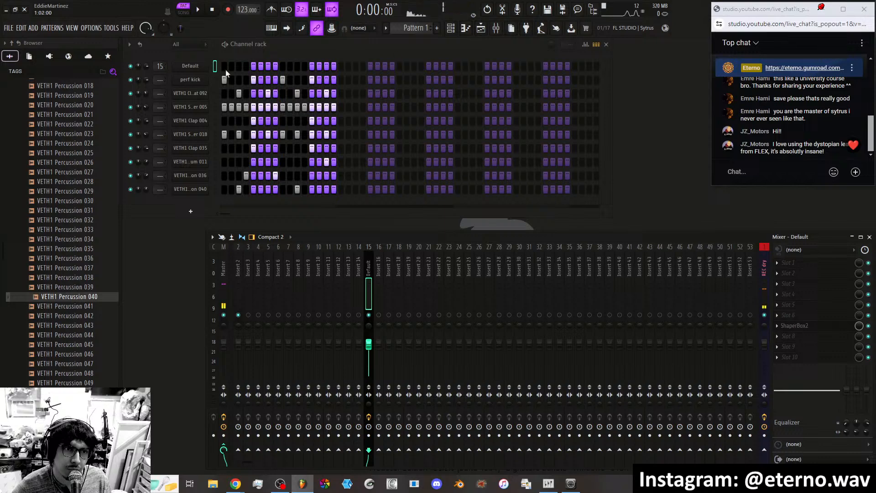
Reopen the Default channel's Sytrus and examine the volume envelope release points of operators 1 and 2.
click(202, 67)
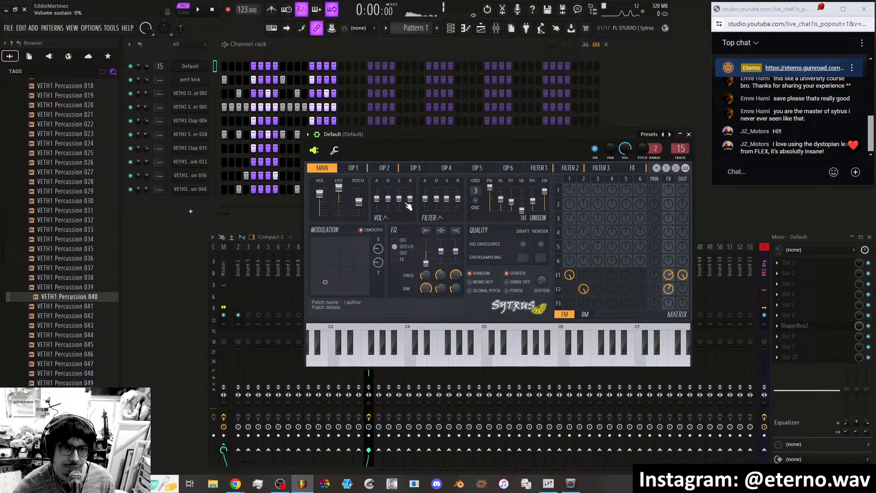
click(354, 168)
click(408, 335)
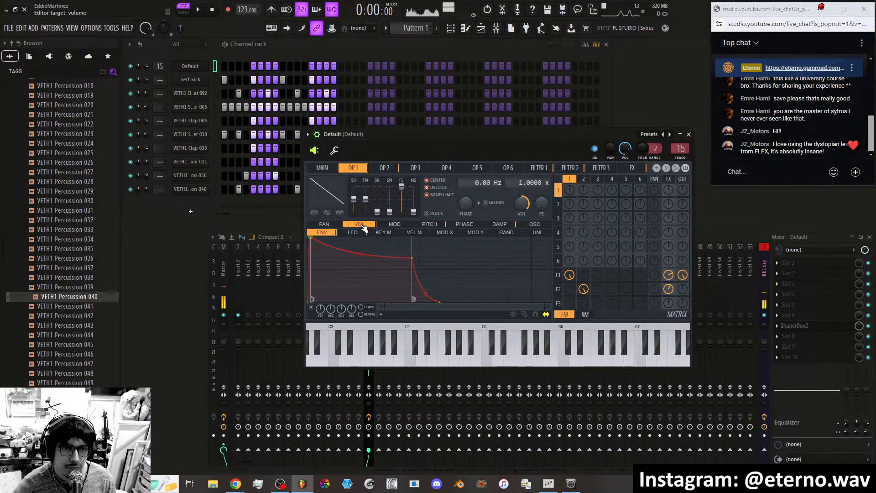
right_click(439, 302)
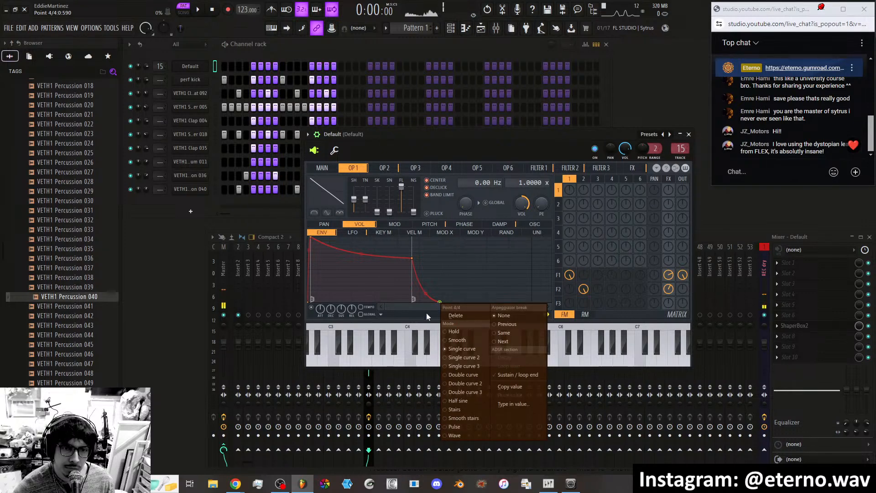
click(424, 314)
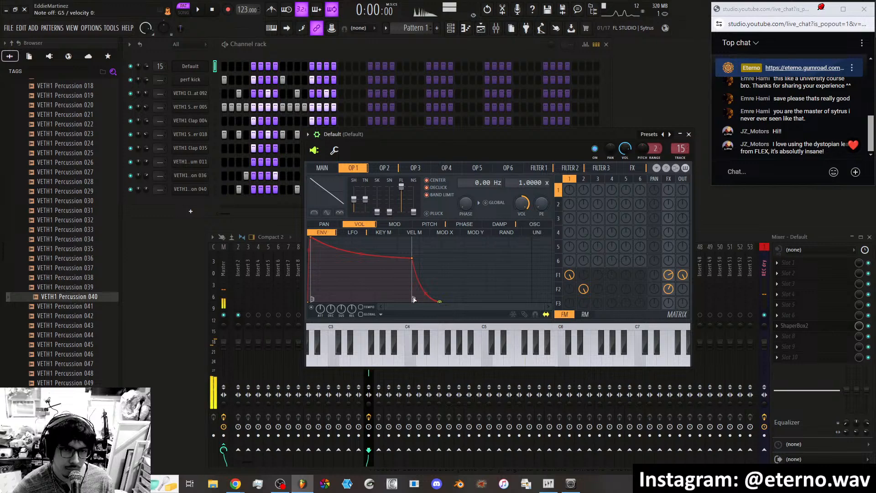
click(385, 170)
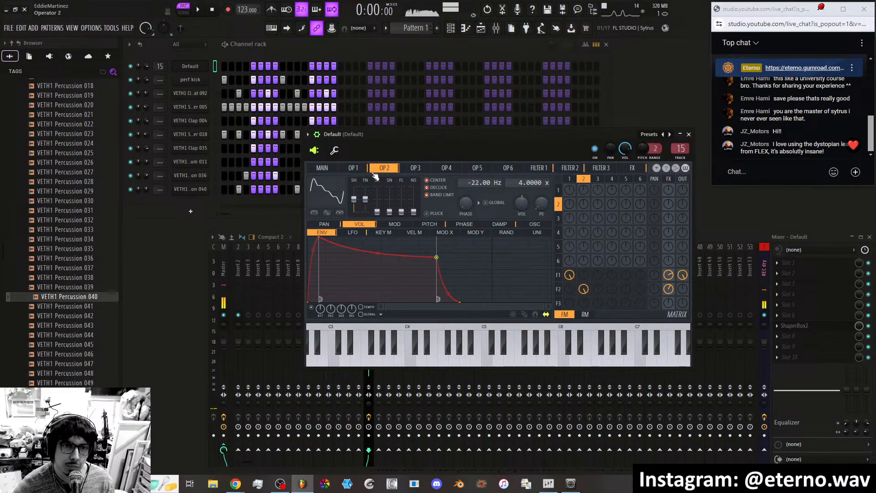
Add an end point at about zero level to operator 1's volume LFO envelope and extend it for a slightly longer release.
click(356, 174)
click(353, 233)
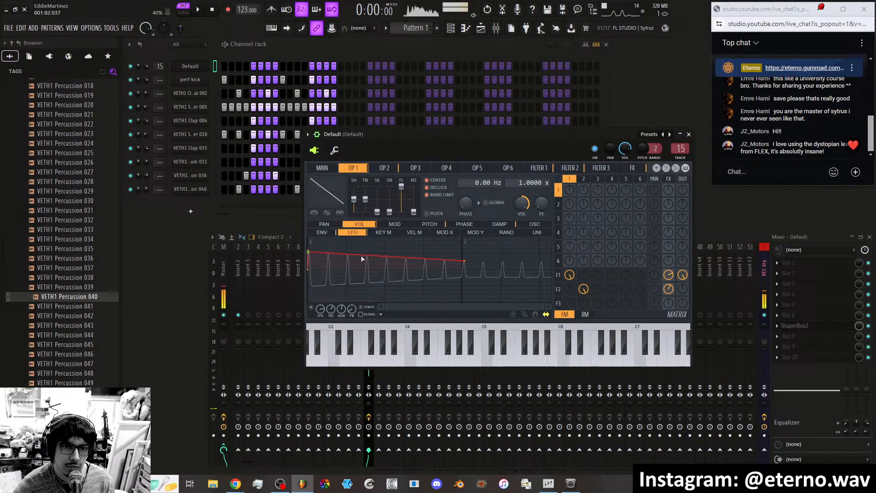
right_click(472, 268)
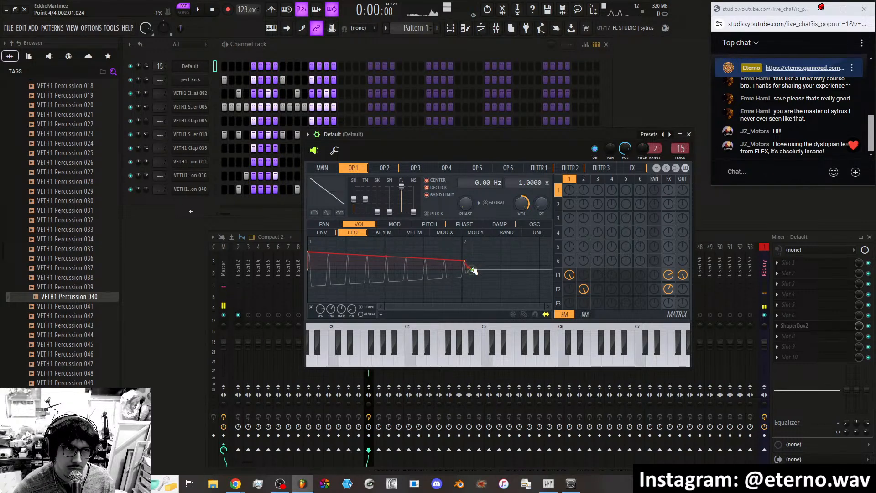
drag(474, 271, 485, 271)
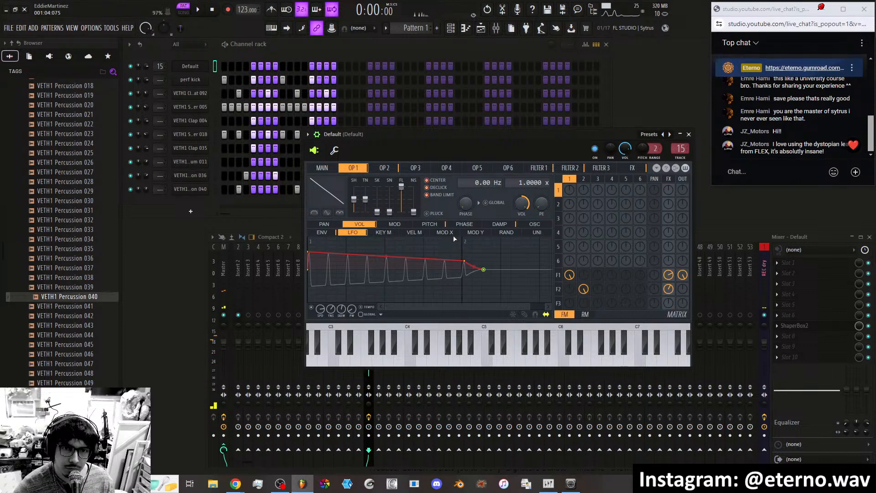
Check operator 1's pitch envelope and pitch LFO for release points that end properly.
click(429, 224)
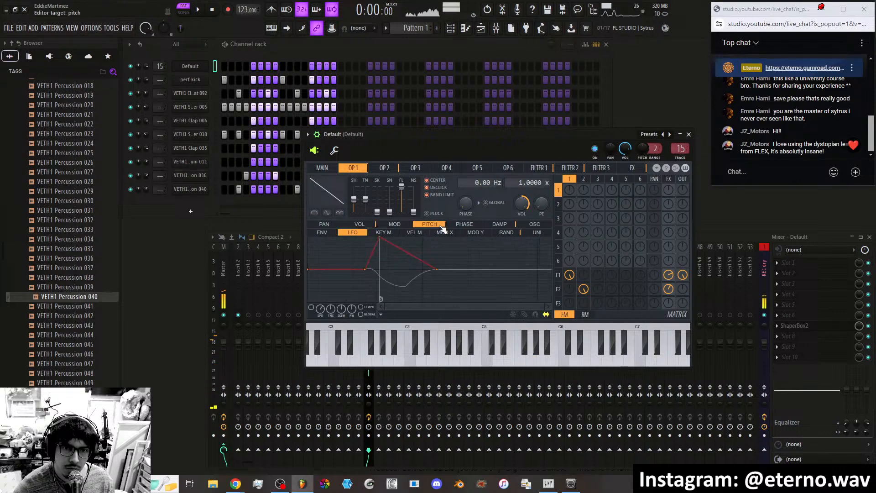
click(325, 233)
click(358, 234)
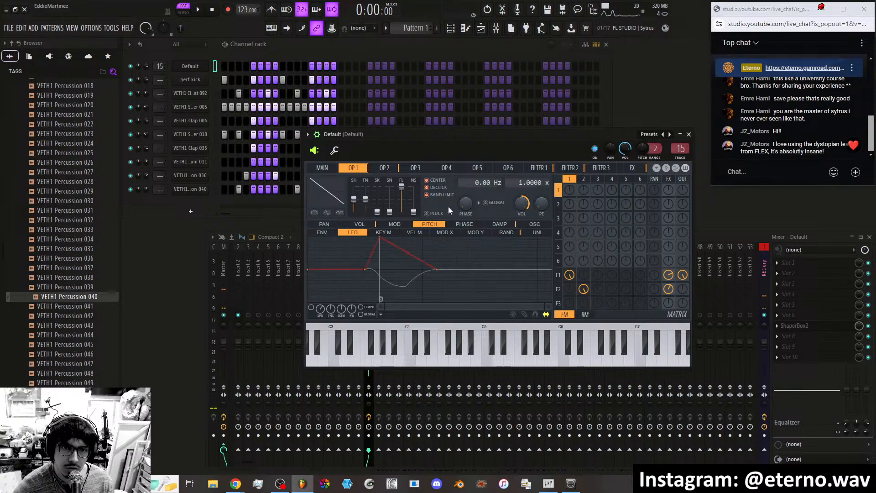
Check operator 2's volume LFO and lower the last point of its panning LFO envelope to about centre.
click(392, 172)
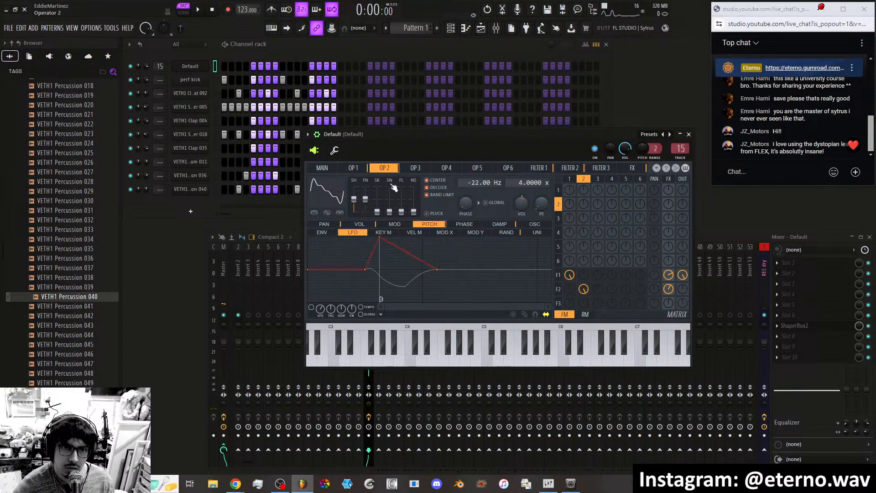
click(365, 225)
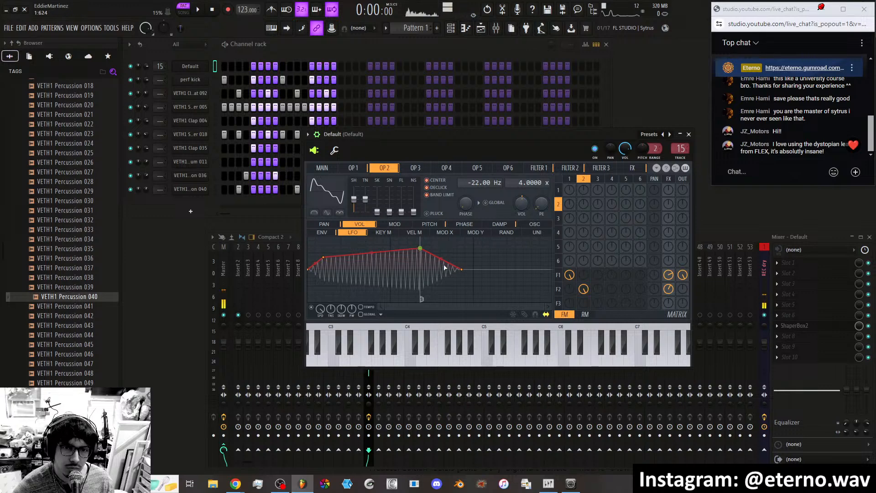
click(324, 224)
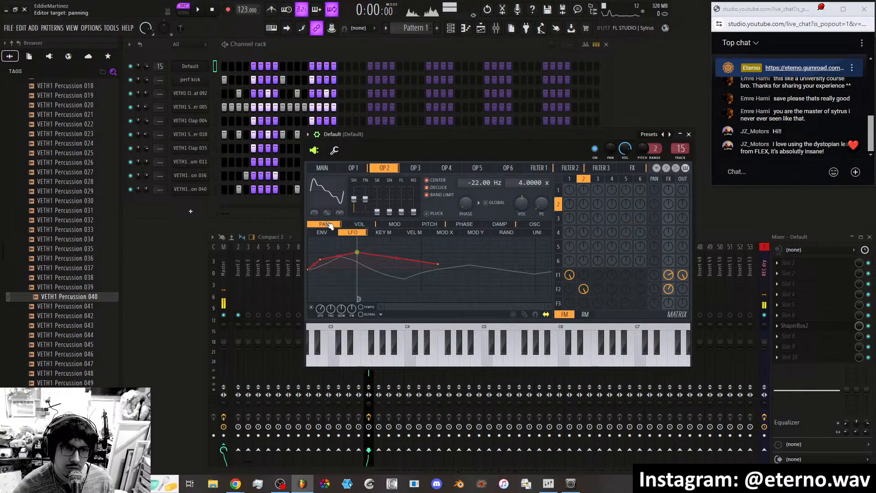
drag(441, 266, 441, 270)
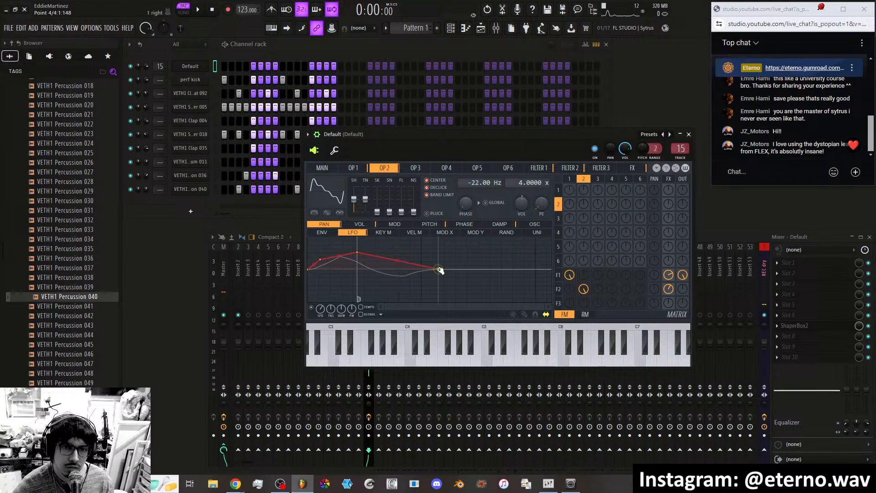
Add an end point at about centre level to Filter 1's volume LFO envelope so that it releases.
click(337, 170)
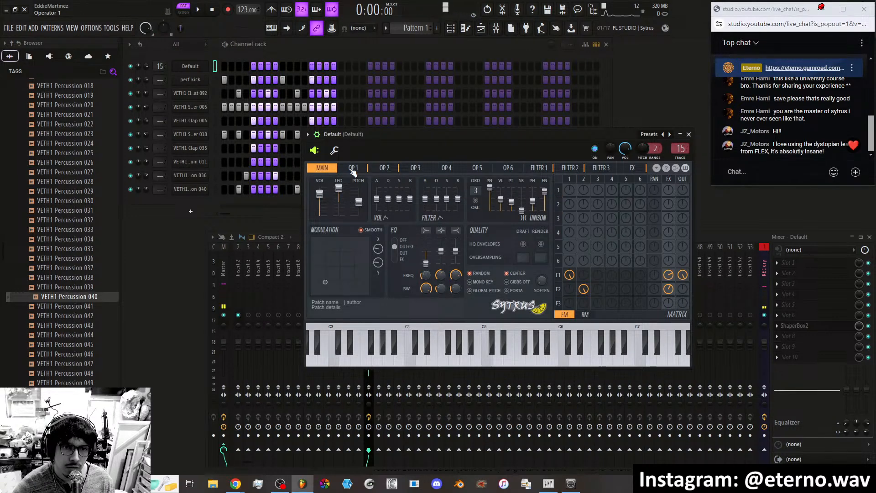
click(353, 169)
click(550, 170)
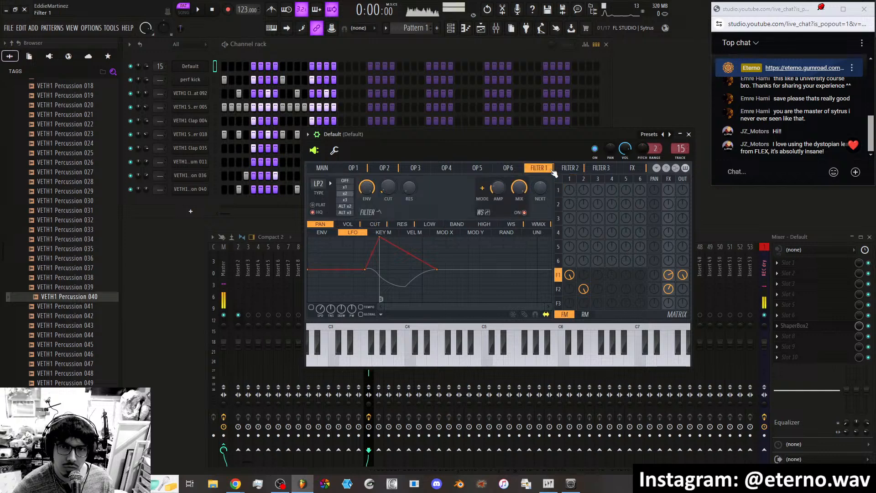
click(358, 224)
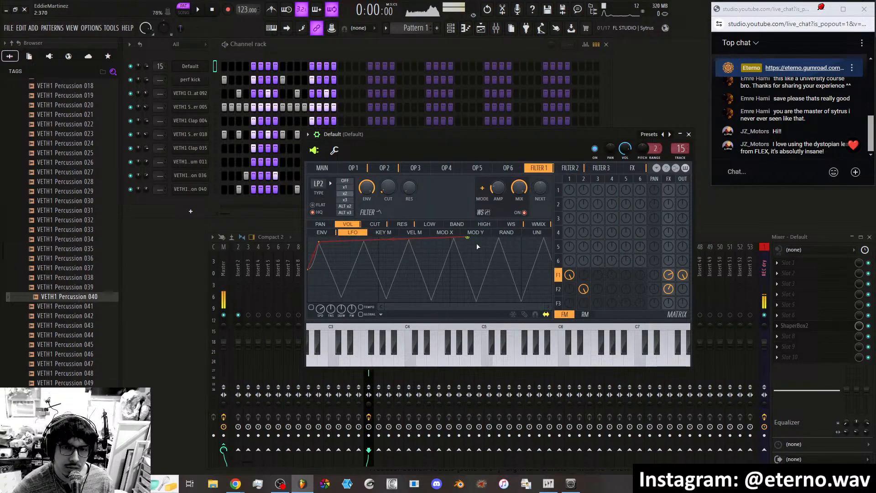
right_click(494, 252)
drag(495, 254, 502, 270)
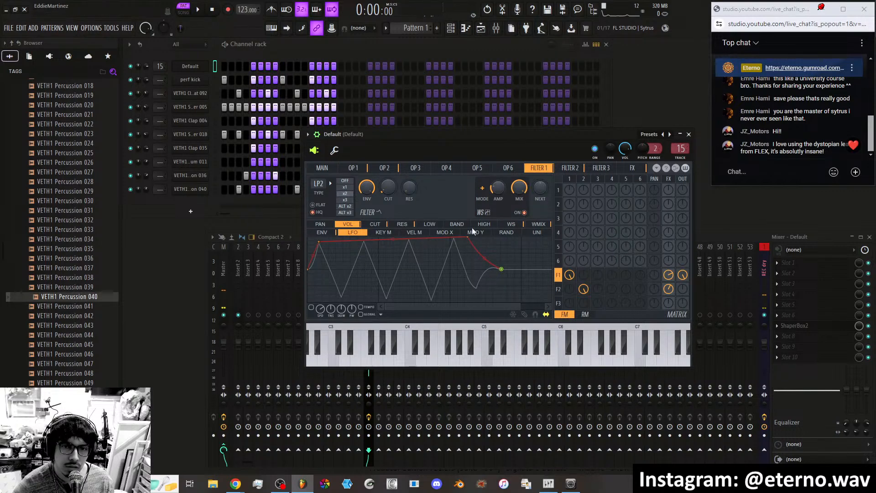
Lower the last point of Filter 1's cutoff LFO envelope to about centre and shorten the cutoff envelope's release.
click(377, 224)
drag(488, 264, 487, 272)
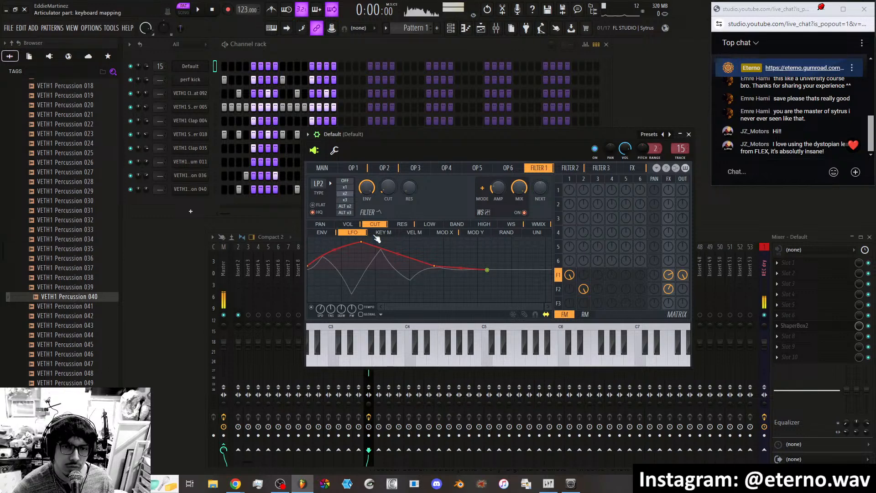
click(323, 232)
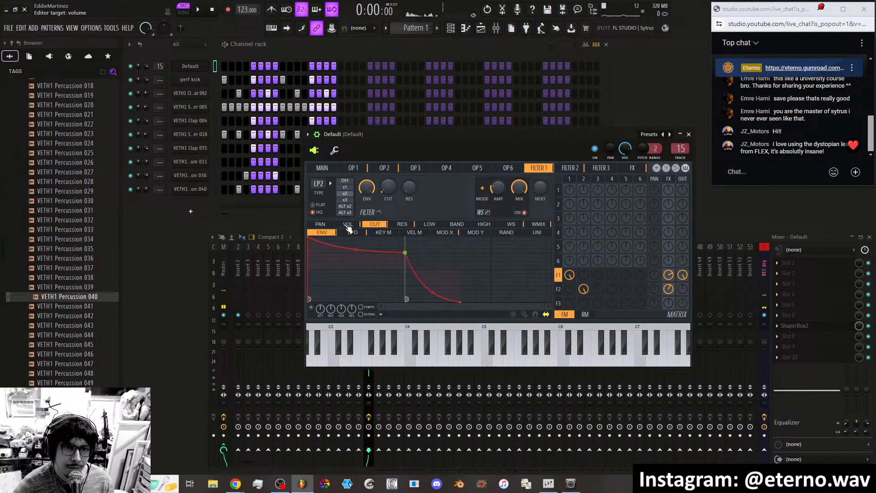
click(348, 225)
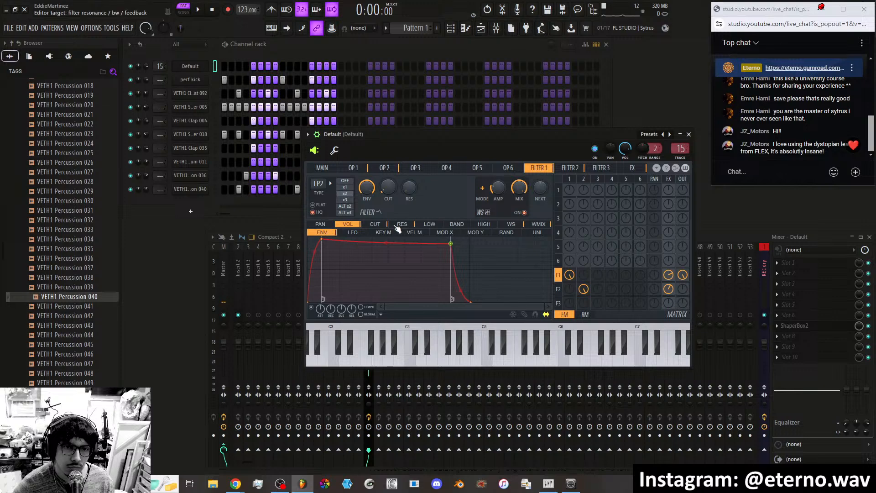
click(384, 225)
drag(460, 301, 426, 307)
Check the release points of Filter 1's resonance, cutoff, volume, waveshaper and waveshaper mix envelopes.
click(402, 224)
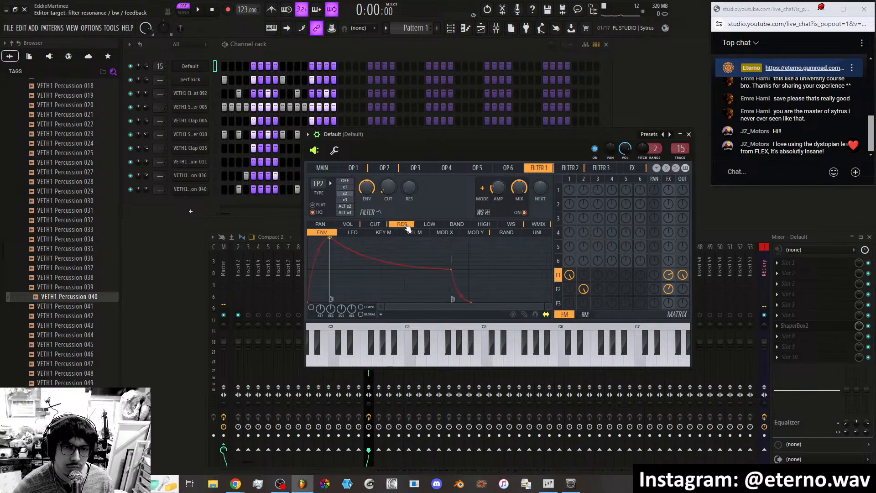
click(374, 225)
click(349, 224)
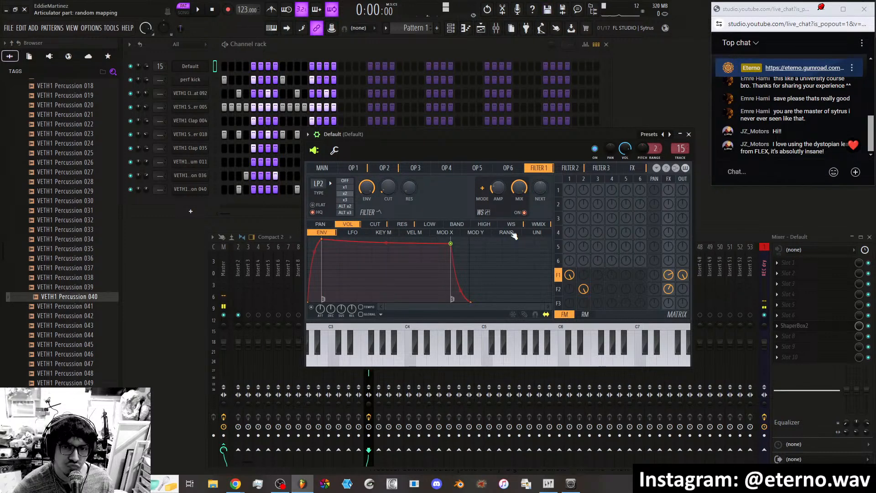
click(511, 224)
click(538, 224)
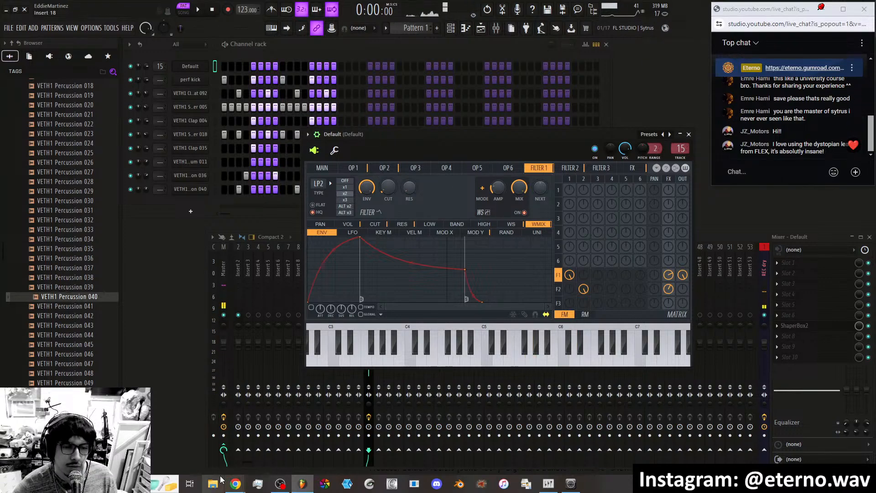
Switch to Chrome and read the FLipside Forum topic "Reducing Sytrus CPU" through to its last reply.
mouse_move(236, 484)
click(224, 446)
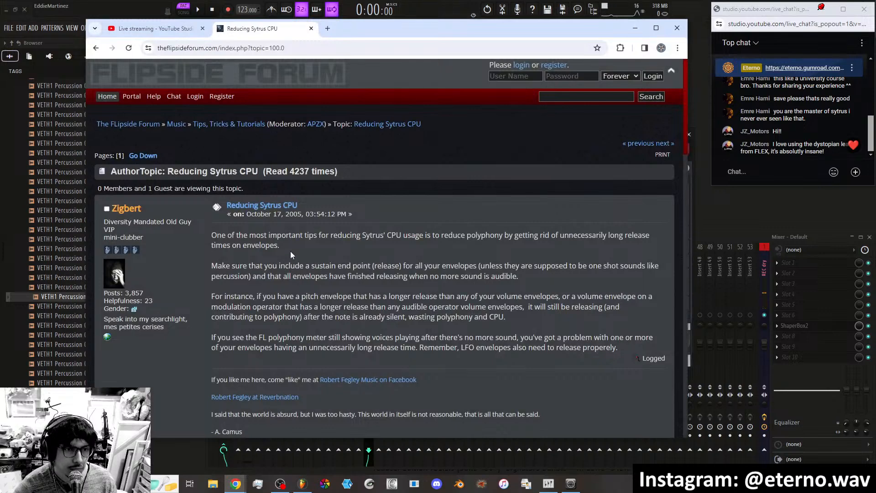
scroll(353, 255, down, 5)
scroll(337, 253, down, 1)
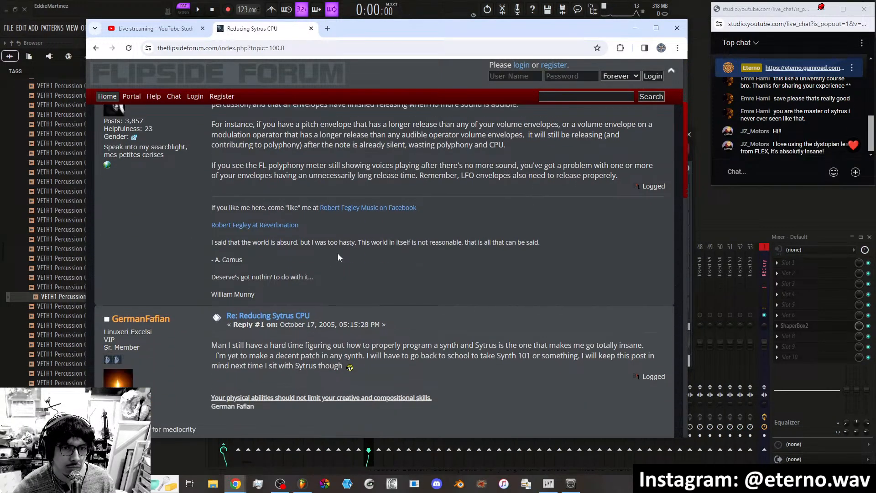
scroll(339, 254, down, 2)
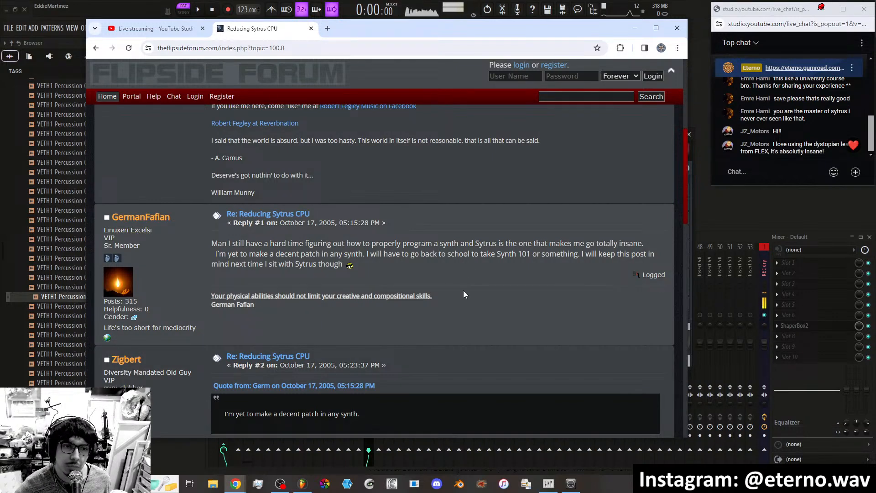
scroll(358, 280, down, 5)
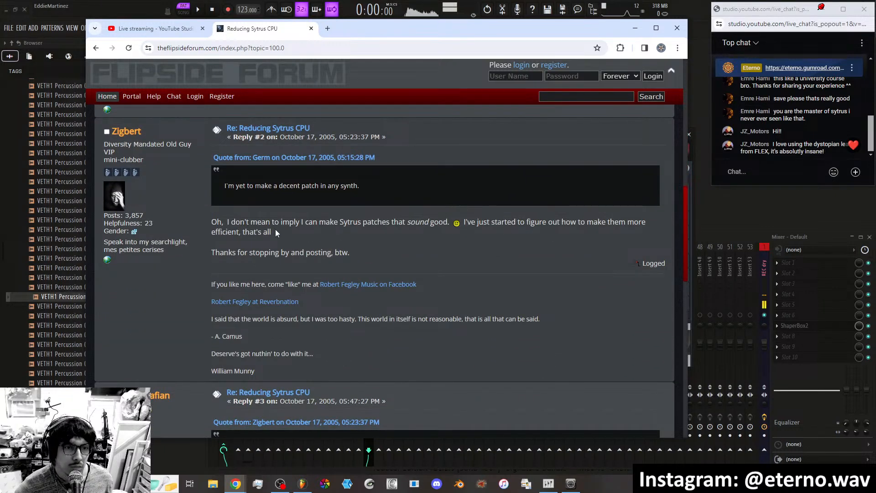
scroll(331, 239, down, 6)
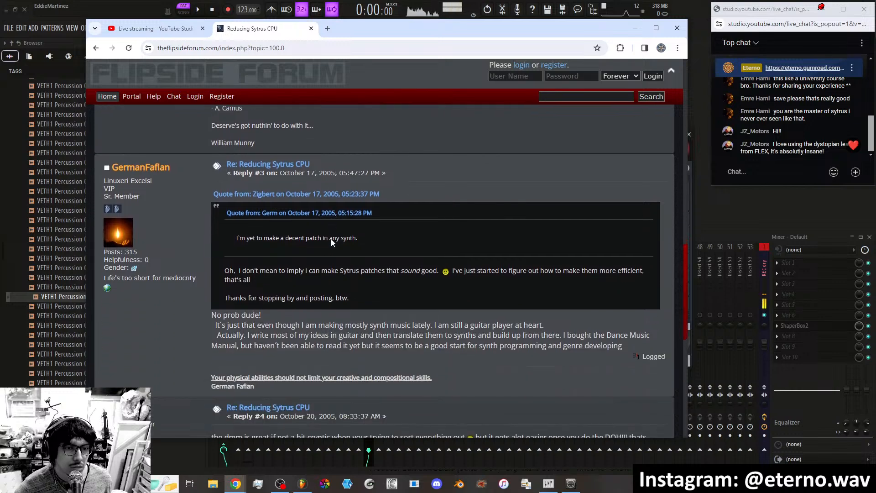
scroll(332, 242, down, 4)
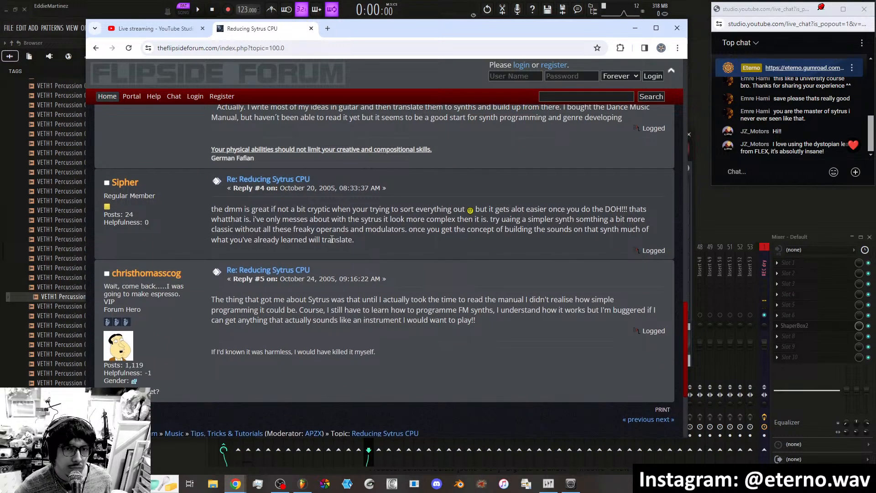
scroll(332, 239, down, 1)
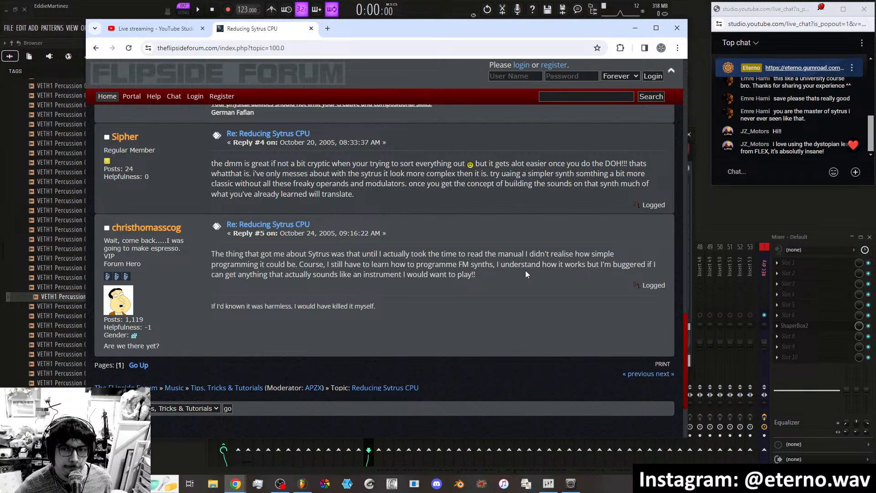
scroll(260, 222, down, 2)
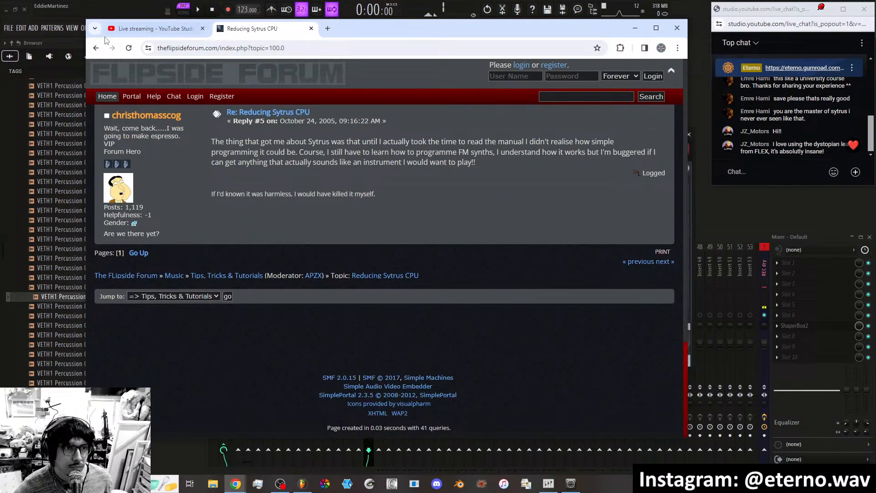
Return to the "sytrus cpu" search results and read the Image-Line forum thread "Sytrus VST Crash - CPU Jump, underruns".
click(95, 48)
scroll(275, 292, down, 2)
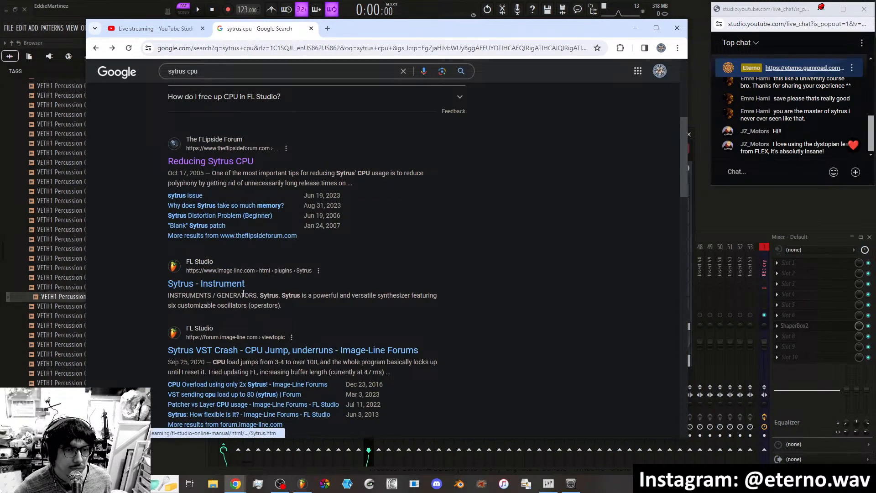
scroll(197, 280, down, 1)
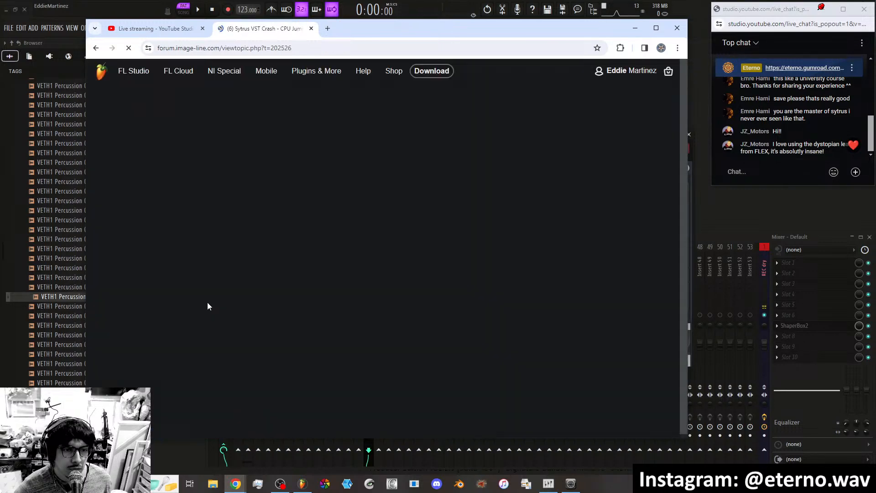
scroll(354, 272, down, 3)
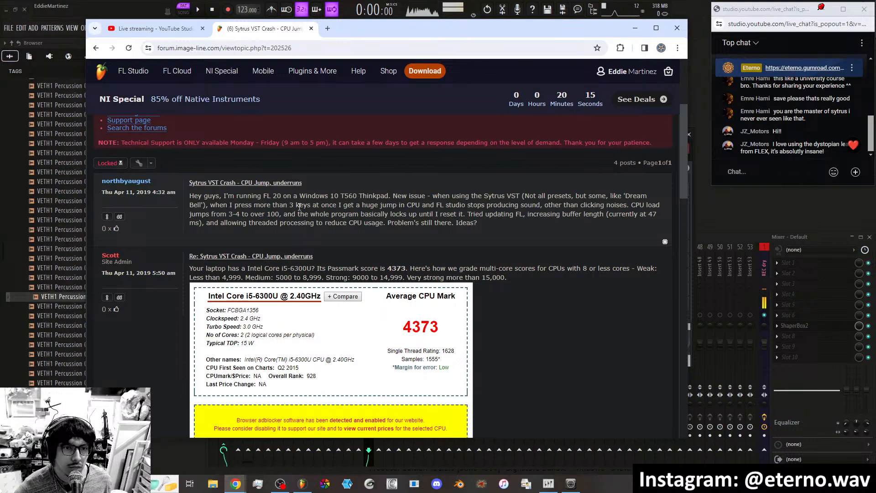
scroll(299, 207, down, 1)
scroll(333, 232, down, 10)
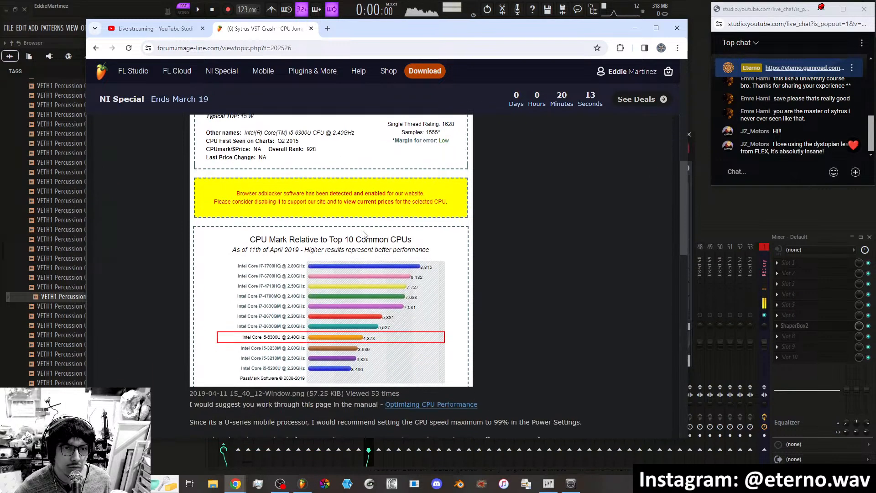
scroll(344, 235, up, 1)
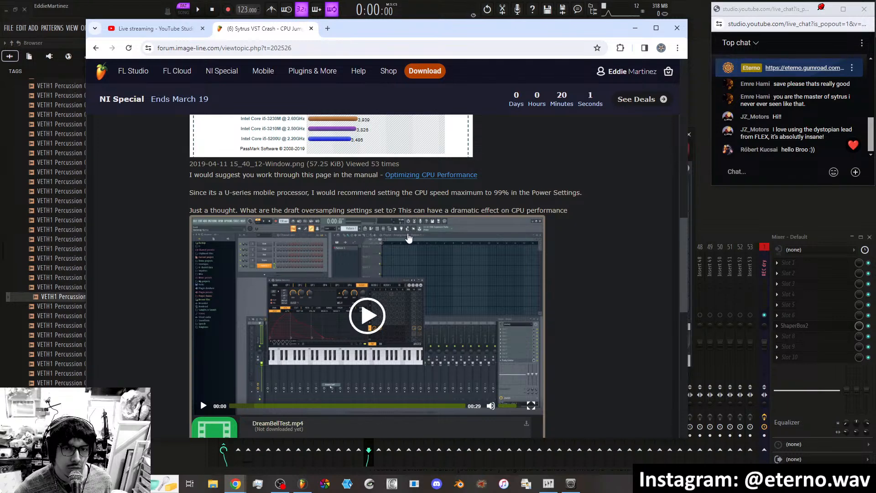
scroll(415, 238, down, 5)
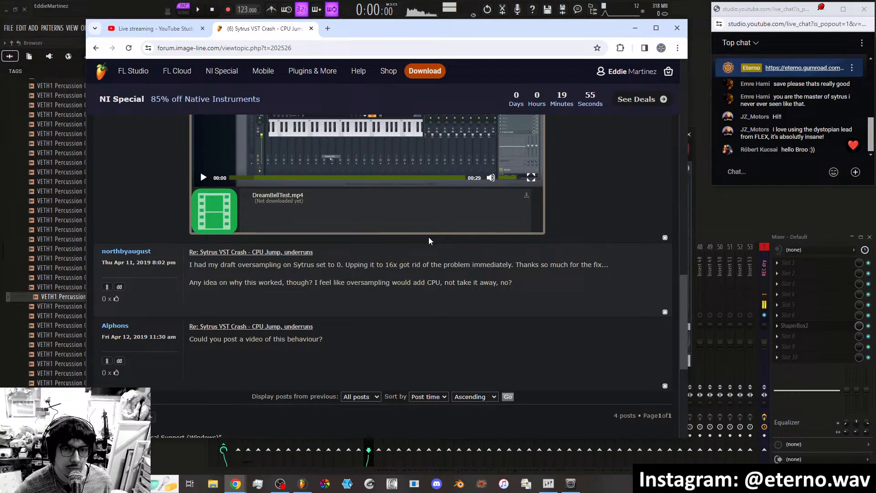
Switch back to FL Studio and, in Sytrus's main quality settings, enable HQ envelopes and 8x oversampling for rendering.
click(635, 29)
click(322, 168)
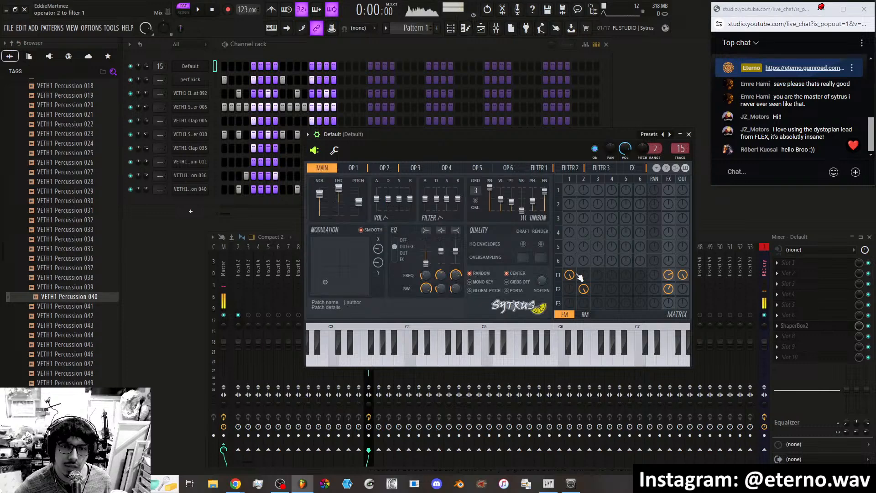
click(541, 244)
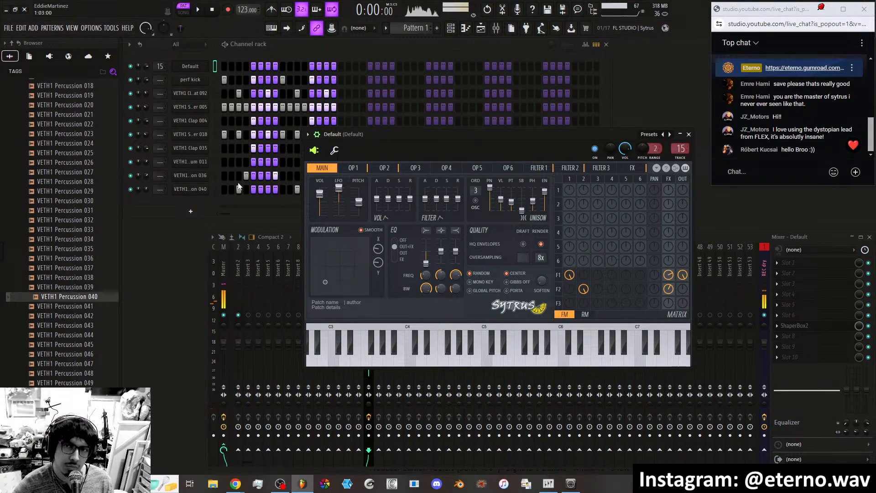
Switch to Chrome and search Google in a new tab for "sytrus multiplying voives fl studio cpu".
mouse_move(243, 486)
click(213, 448)
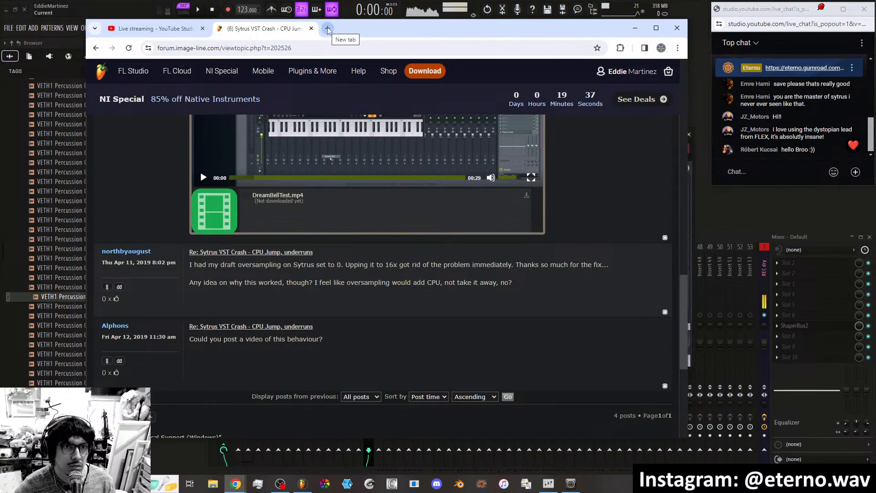
click(328, 29)
click(325, 204)
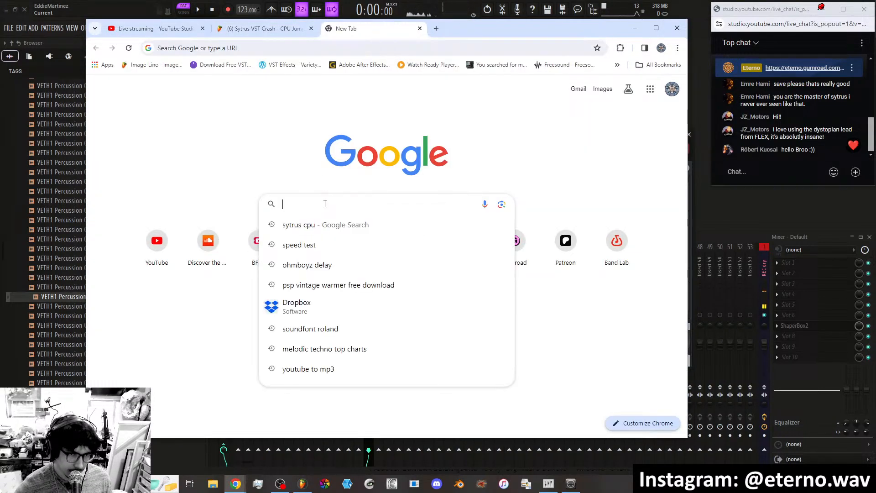
text(sytrus mu)
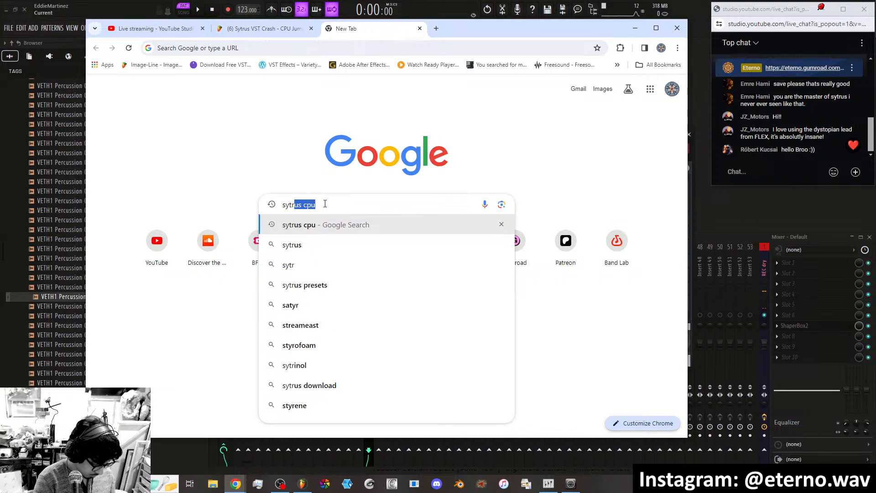
text(ltypl)
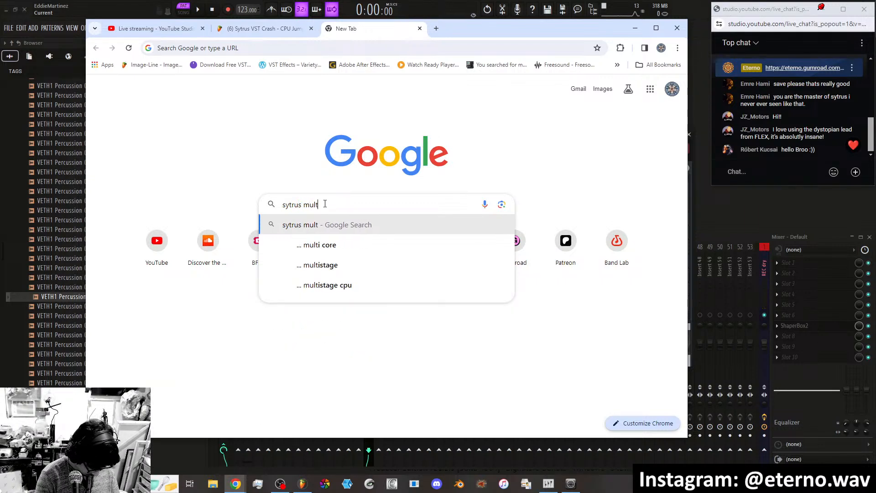
key(BackSpace)
key(BackSpace)
key(BackSpace)
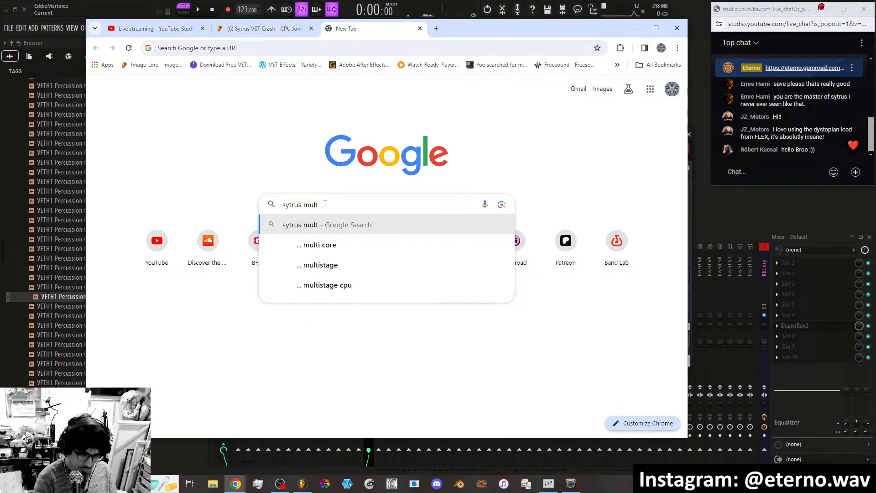
text(iplying )
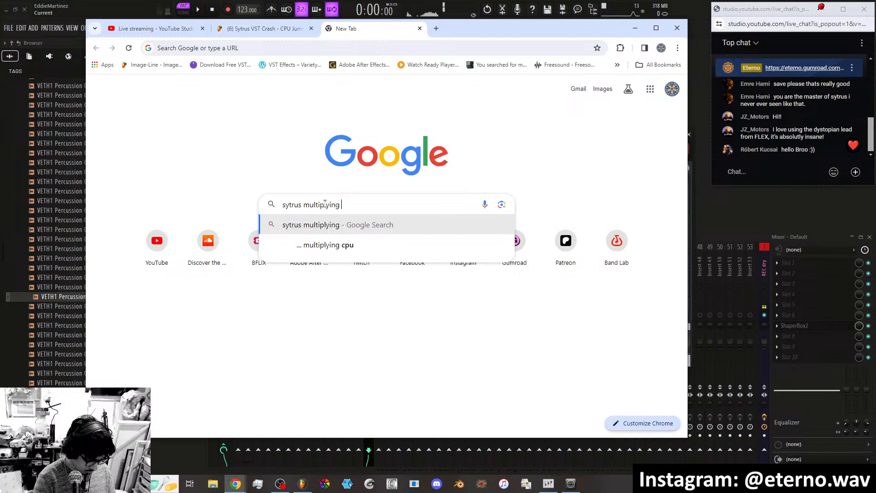
text(voives fl)
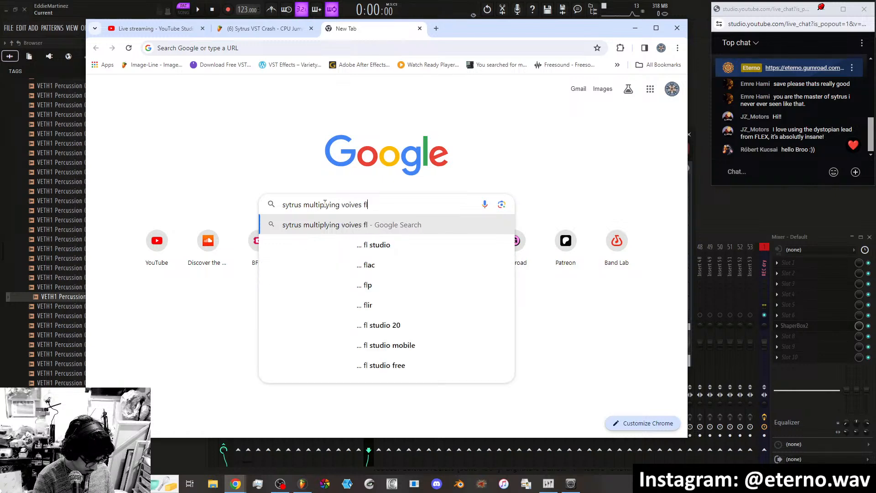
text( studio cpu)
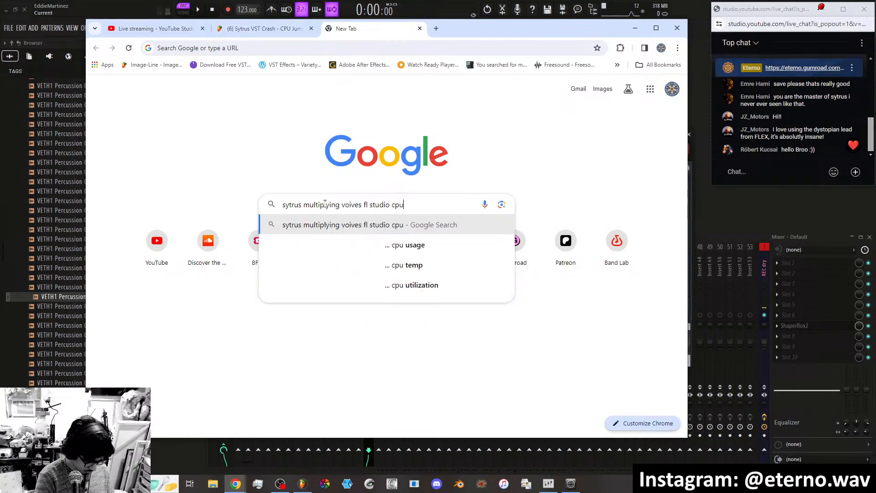
key(Return)
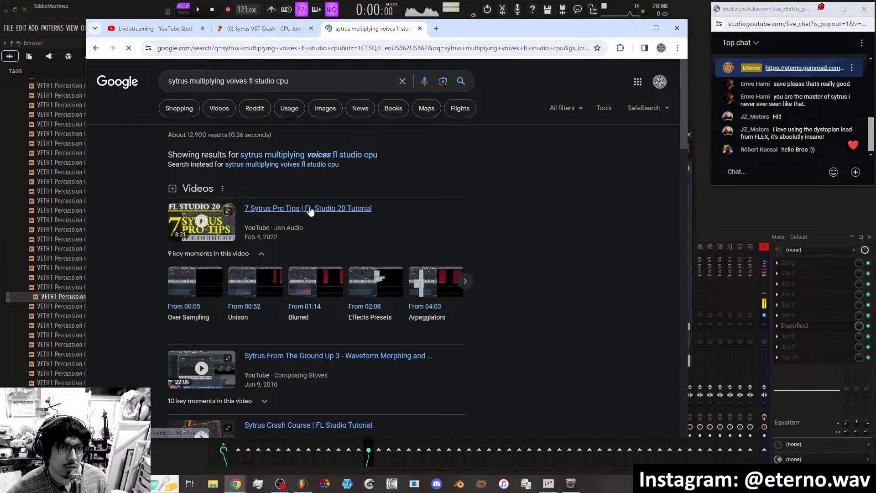
Look through the search results and read the r/FL_Studio thread on decreasing CPU overload after using Randomize on Sytrus.
scroll(300, 153, down, 5)
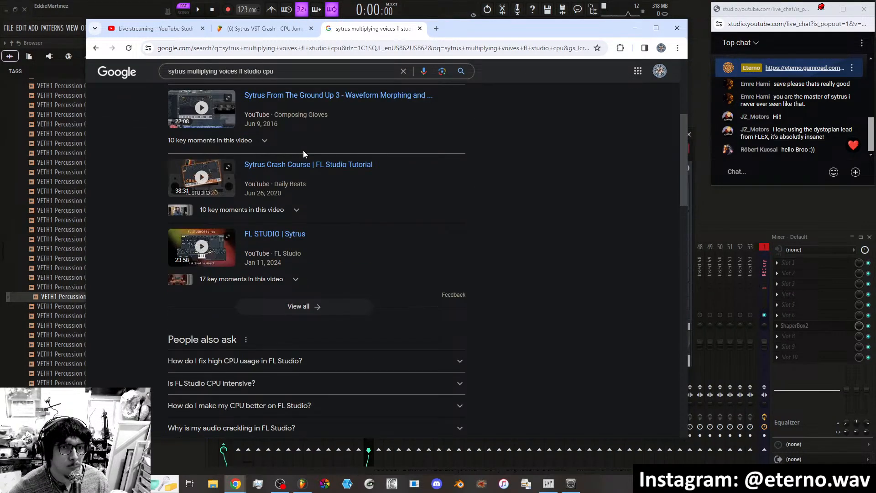
scroll(303, 149, down, 3)
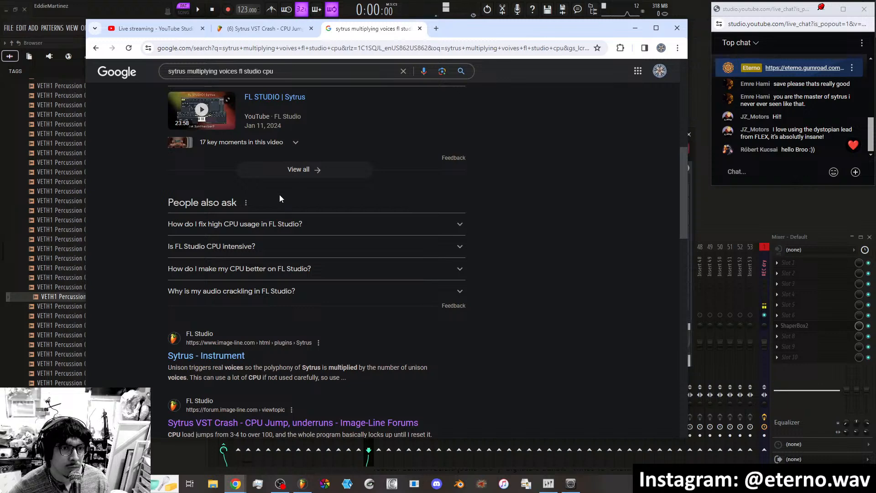
scroll(271, 196, down, 5)
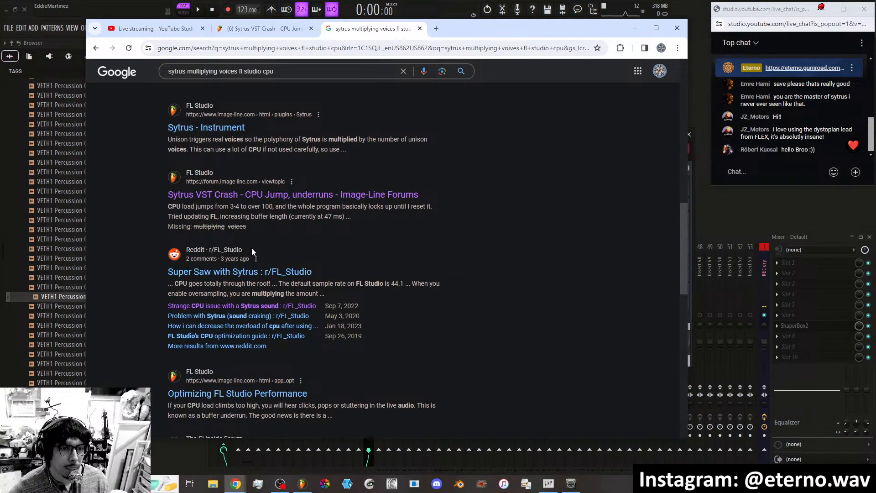
click(198, 327)
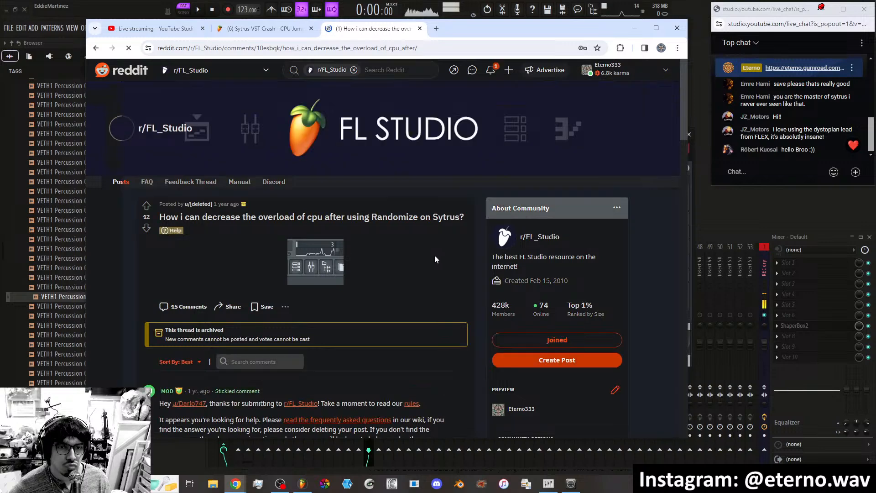
scroll(418, 259, down, 3)
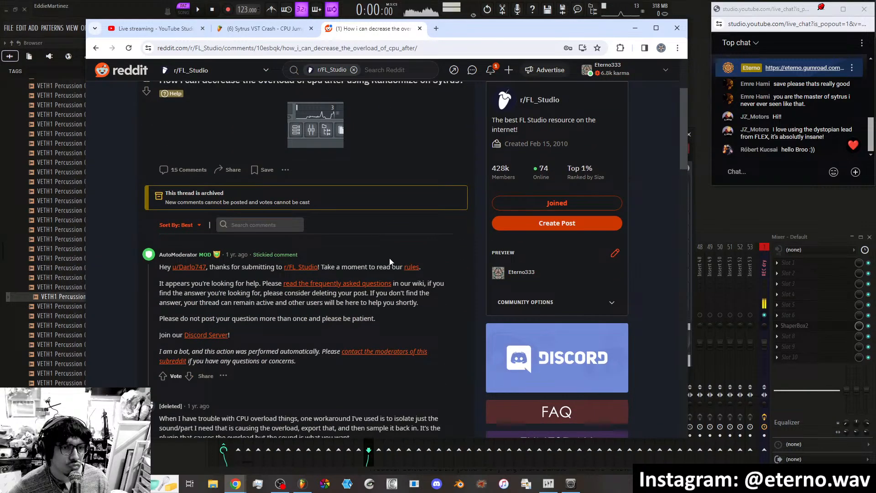
scroll(274, 258, down, 4)
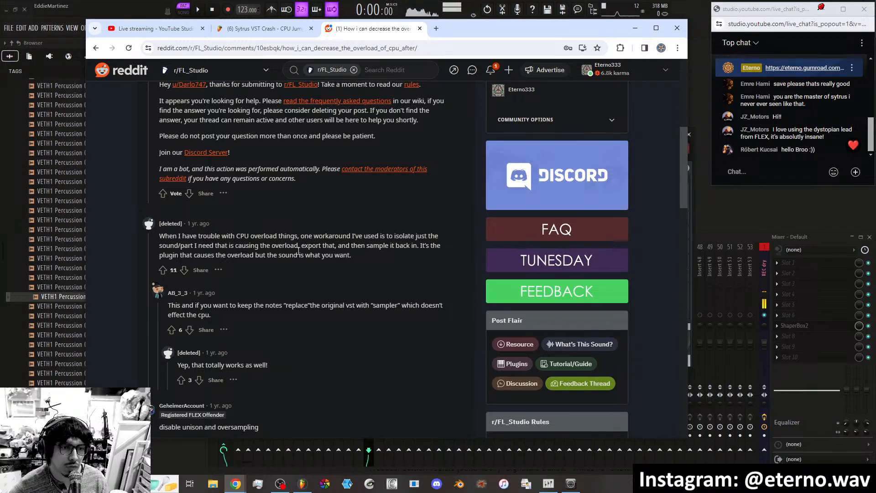
scroll(310, 250, down, 4)
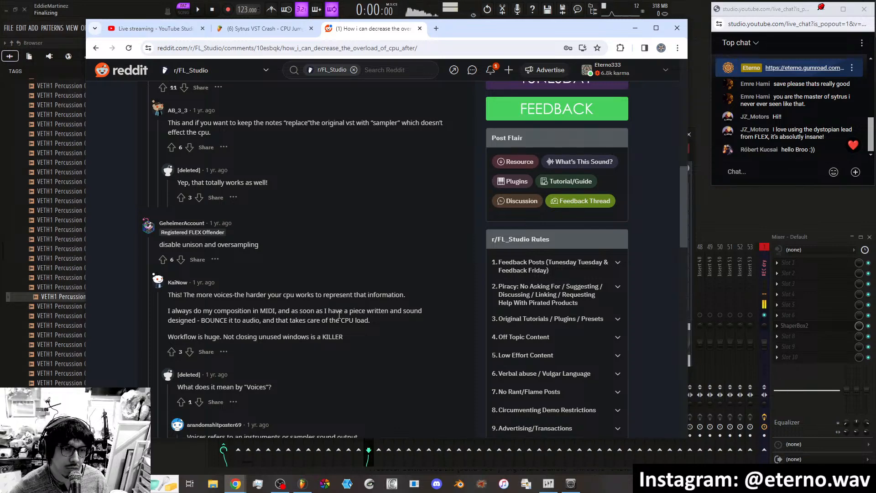
scroll(339, 315, down, 2)
scroll(318, 312, down, 3)
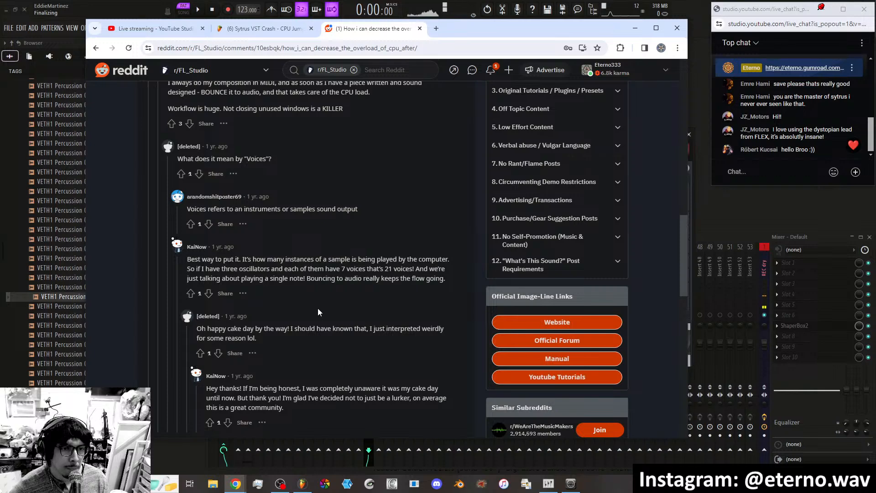
scroll(318, 312, down, 4)
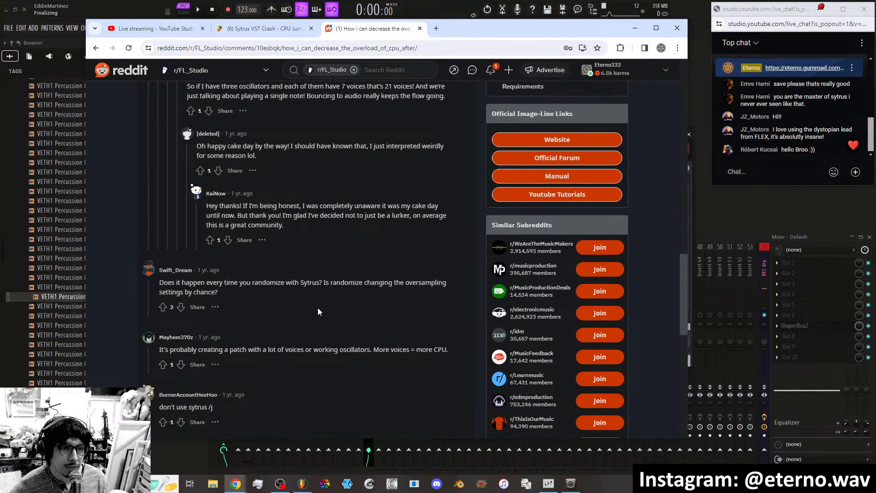
scroll(318, 312, down, 2)
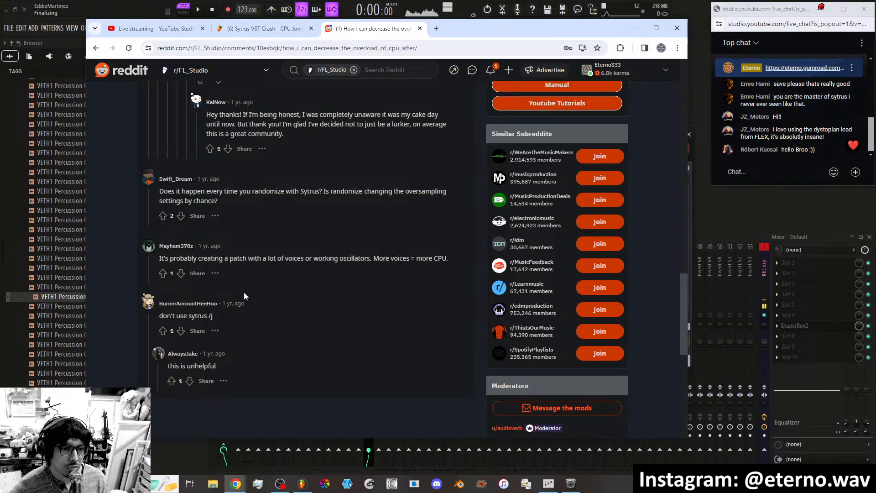
Return to the search results and read the Image-Line forum thread "CPU Overload using only 2x Sytrus!".
click(96, 47)
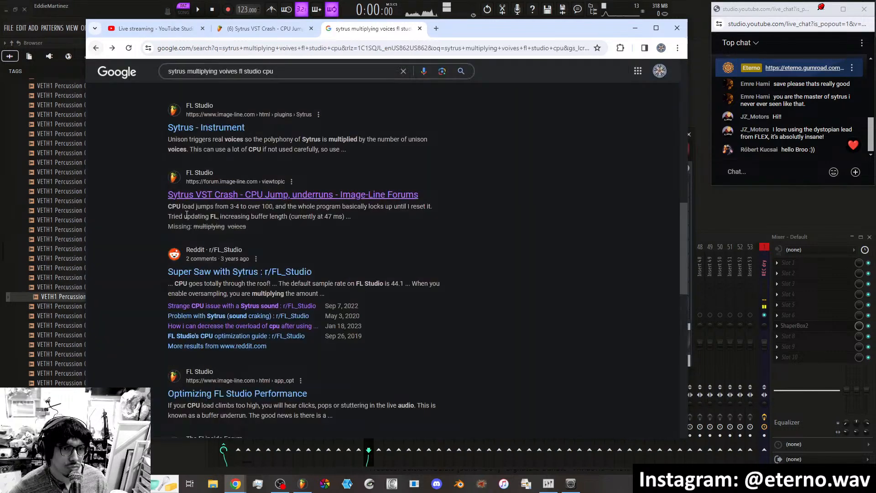
scroll(225, 316, down, 1)
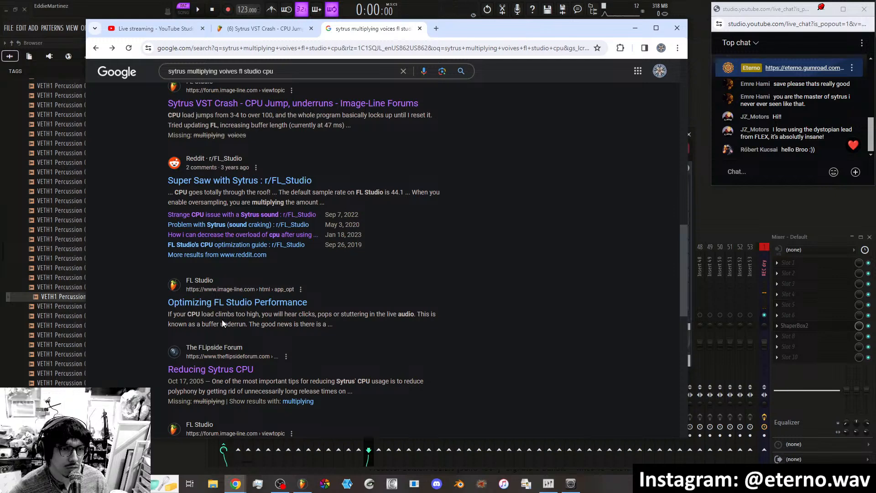
scroll(319, 323, down, 4)
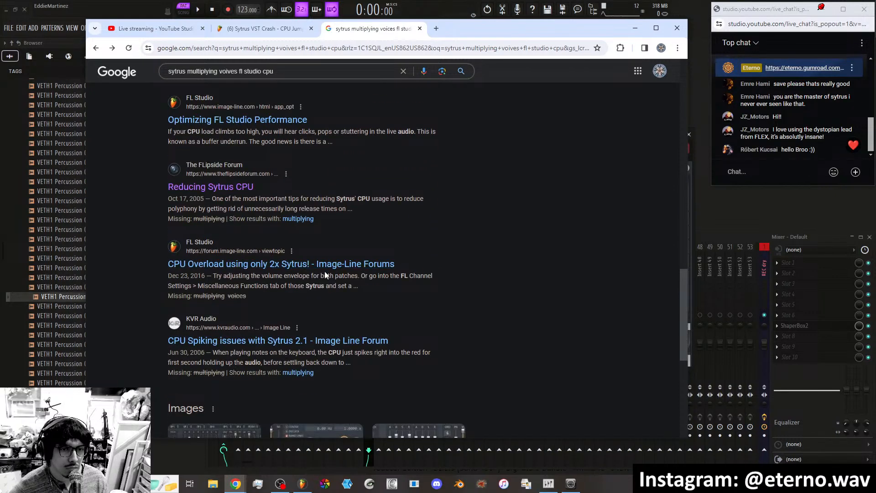
click(267, 262)
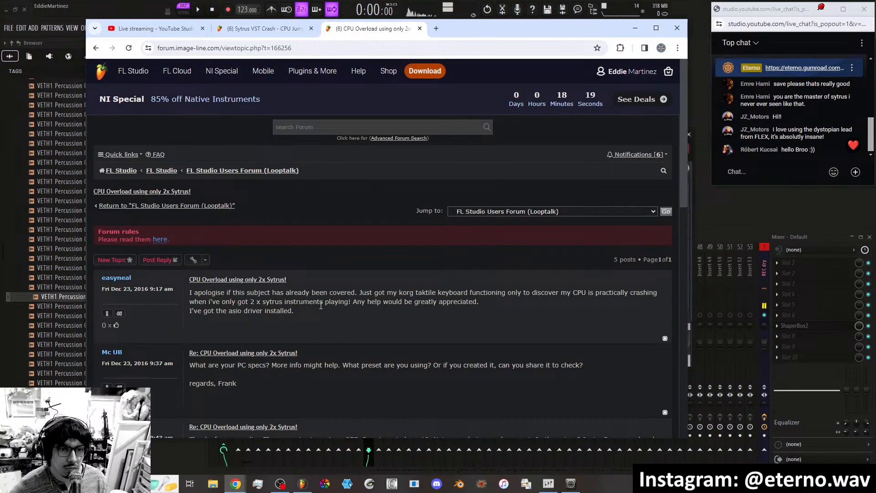
scroll(320, 305, down, 2)
scroll(306, 288, down, 3)
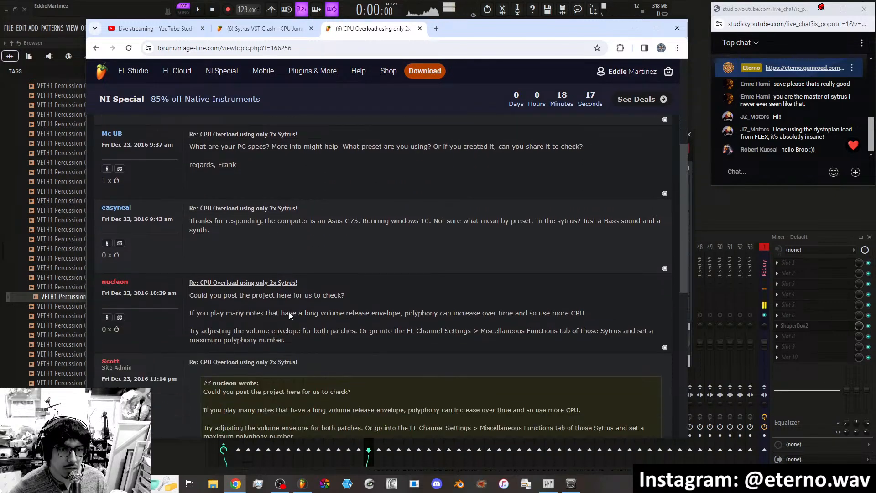
scroll(272, 300, down, 3)
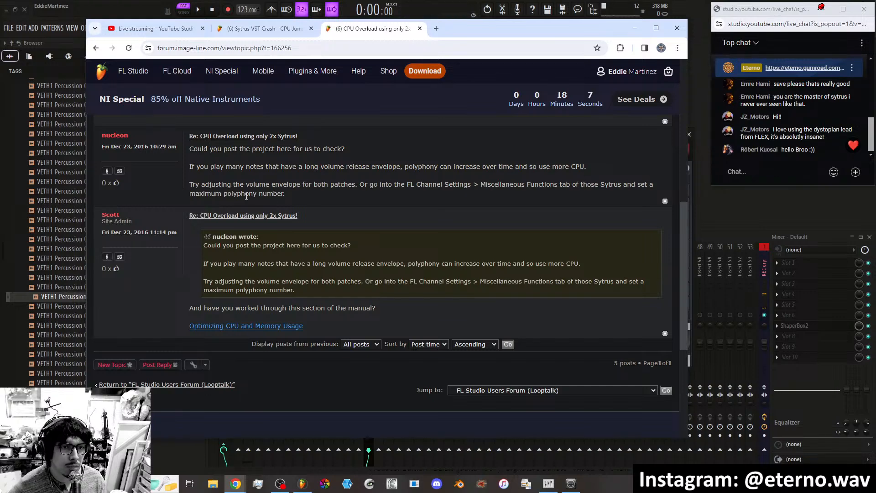
Return to the search results and read the Image-Line forum thread "FL Studio uses almost FIVE times more CPU for a VST than Reaper".
click(95, 48)
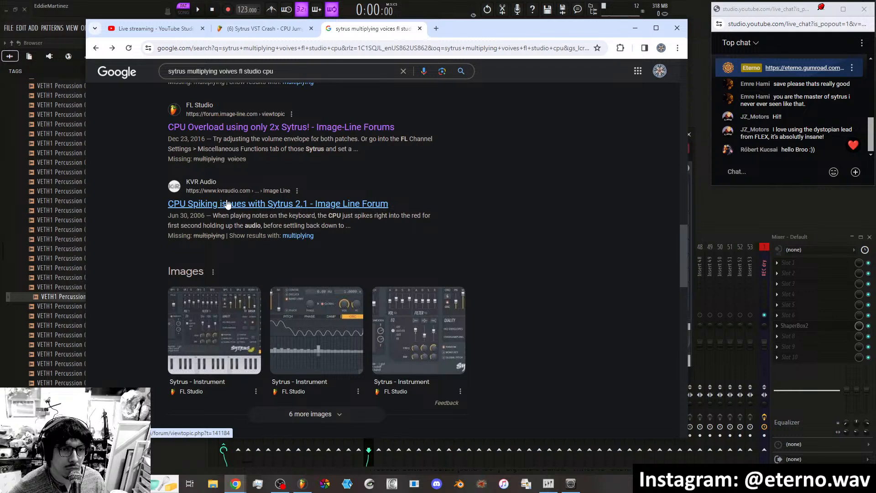
scroll(227, 203, down, 7)
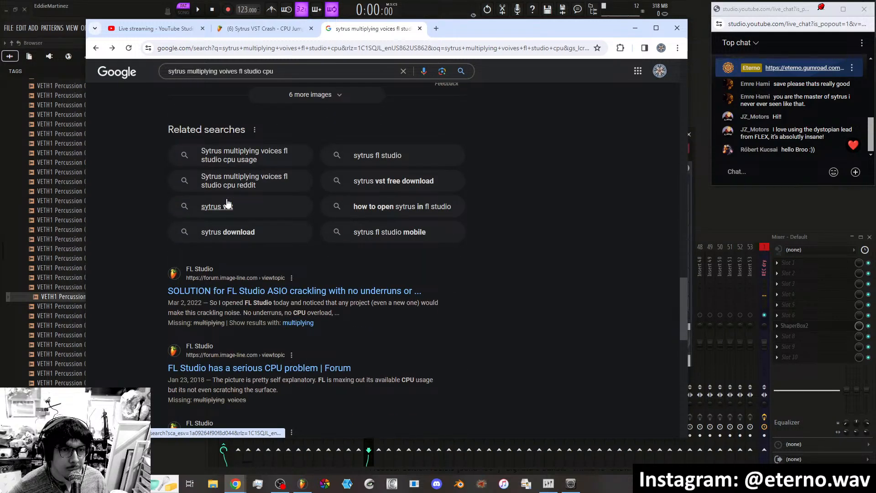
scroll(226, 203, down, 3)
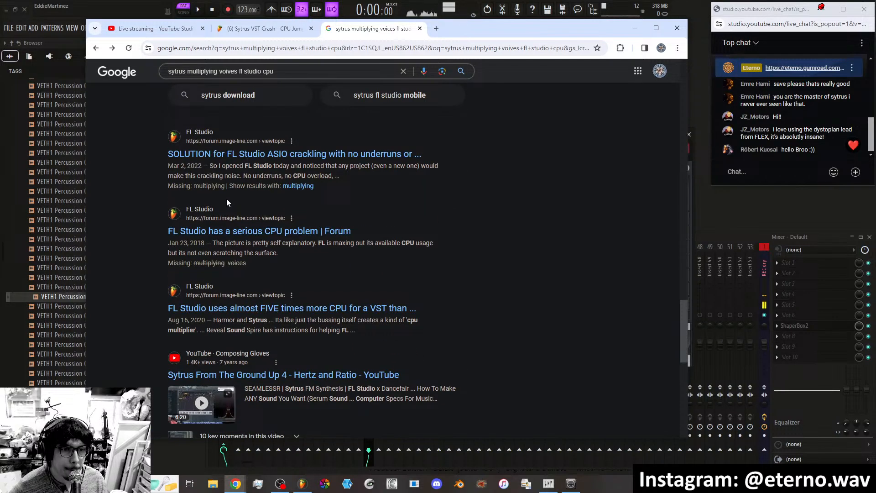
scroll(227, 203, down, 1)
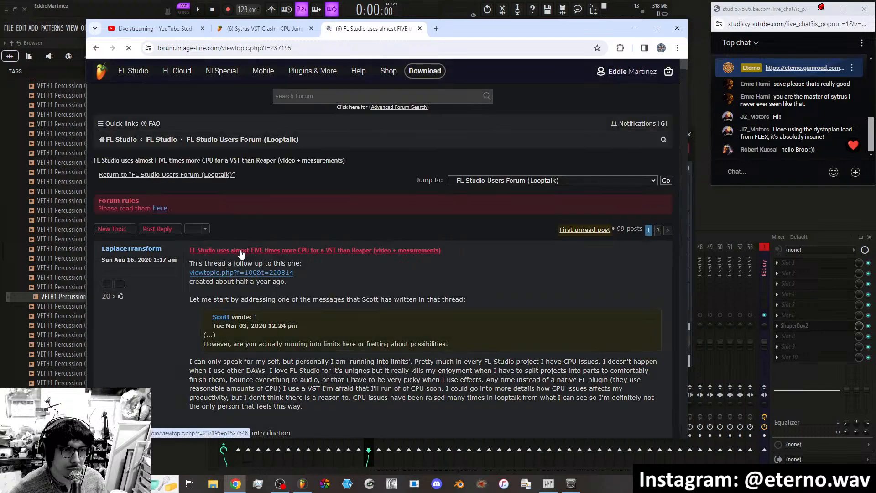
scroll(314, 258, down, 5)
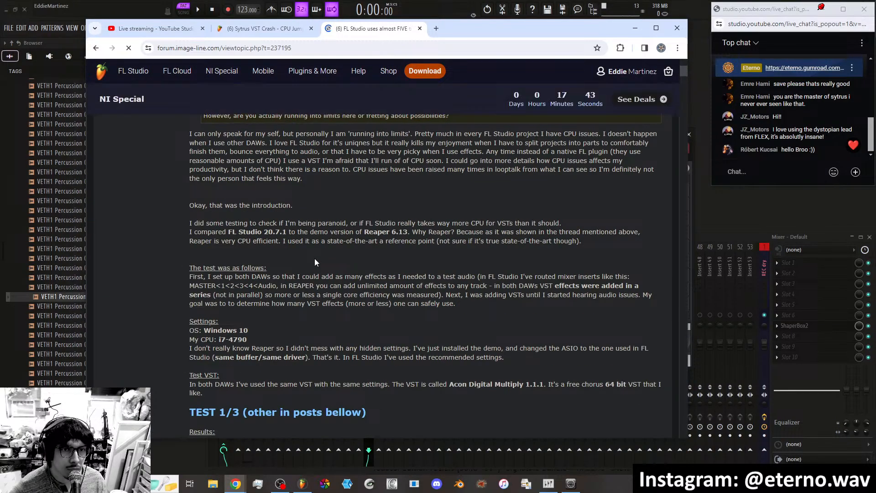
scroll(314, 259, down, 4)
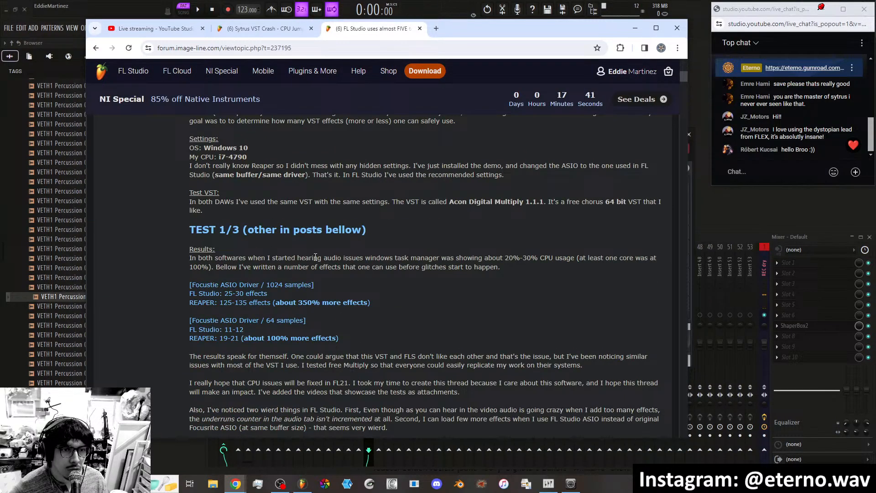
scroll(329, 261, down, 15)
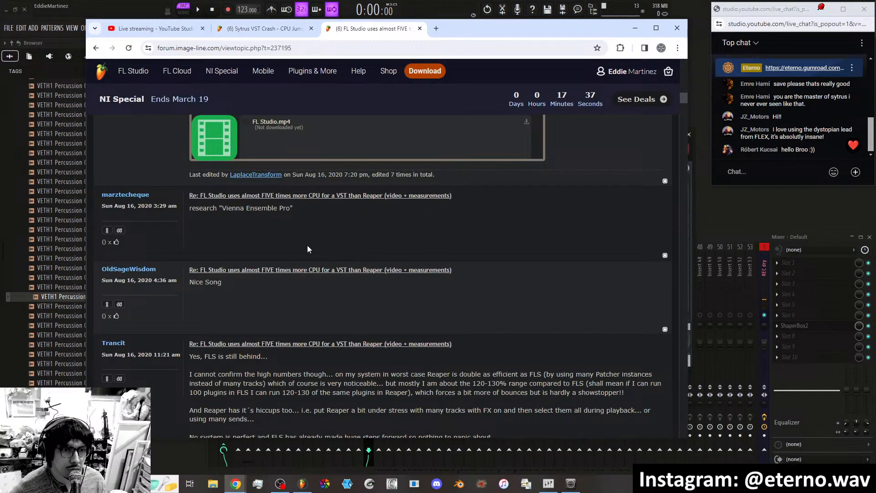
scroll(303, 247, down, 3)
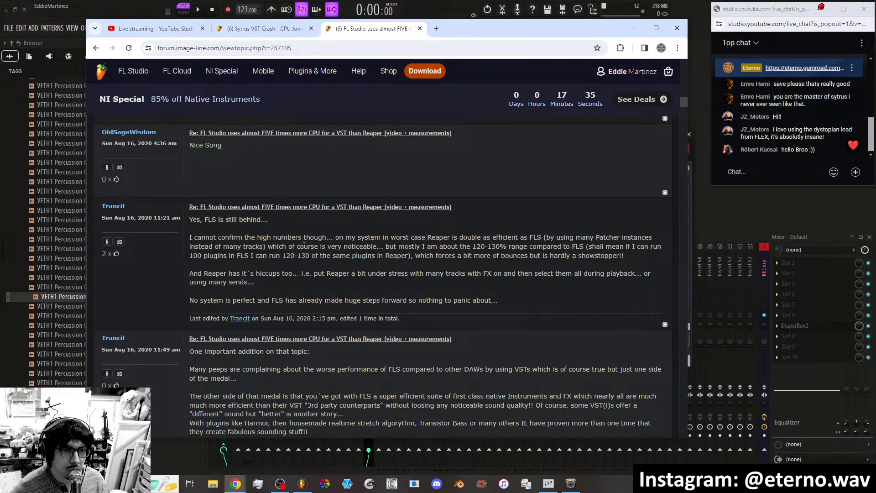
scroll(304, 246, down, 3)
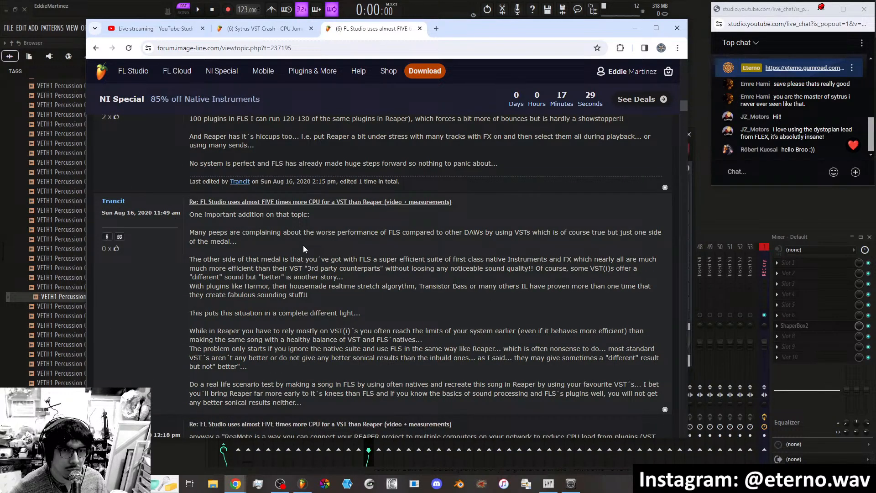
scroll(303, 245, down, 4)
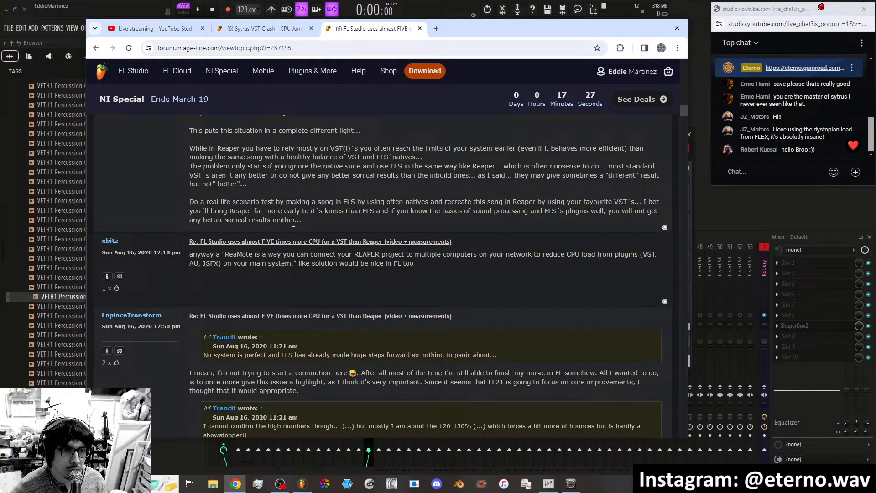
scroll(355, 250, down, 10)
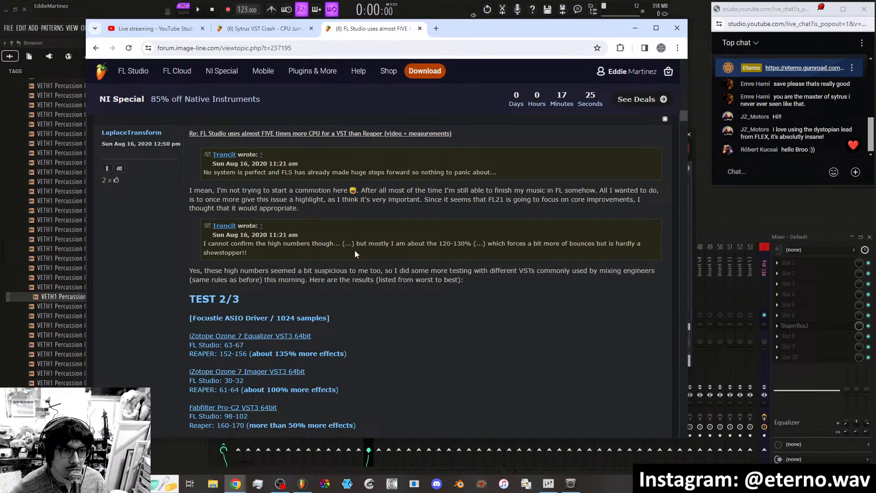
scroll(355, 251, down, 3)
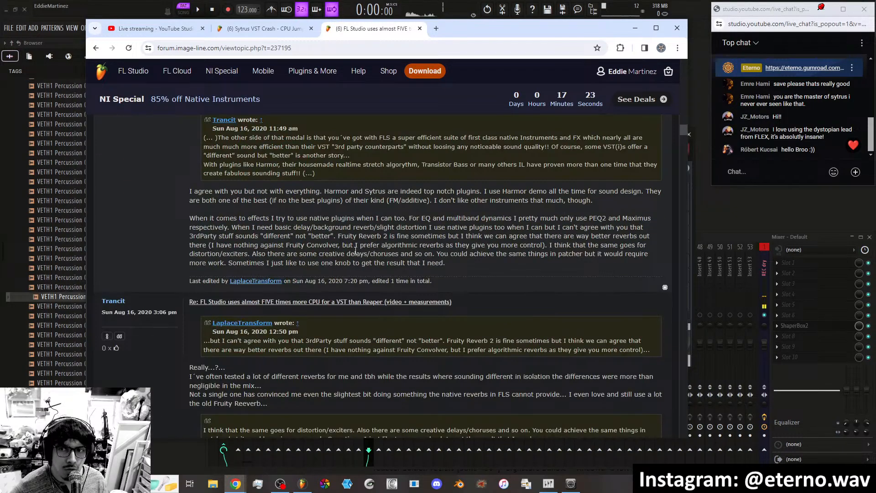
scroll(356, 250, down, 4)
scroll(355, 250, down, 7)
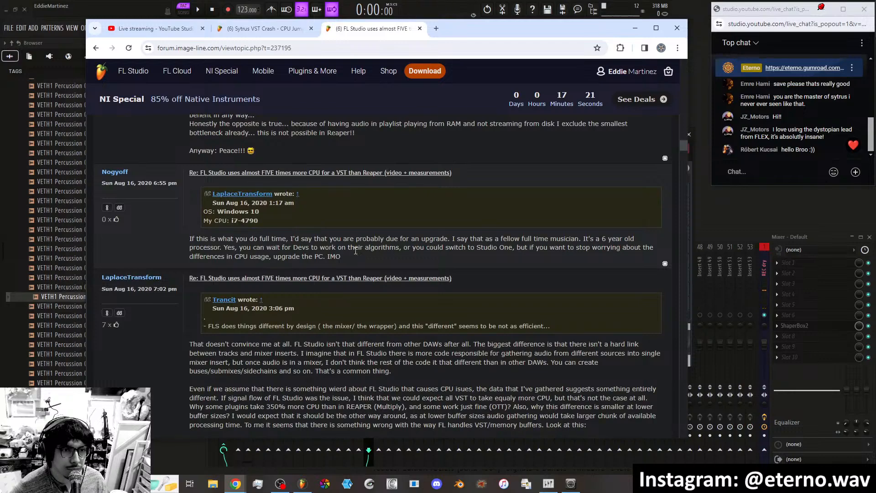
scroll(341, 172, up, 3)
Switch back to FL Studio, set Sytrus's unison order to 1, and turn off HQ envelopes and oversampling for rendering.
click(635, 28)
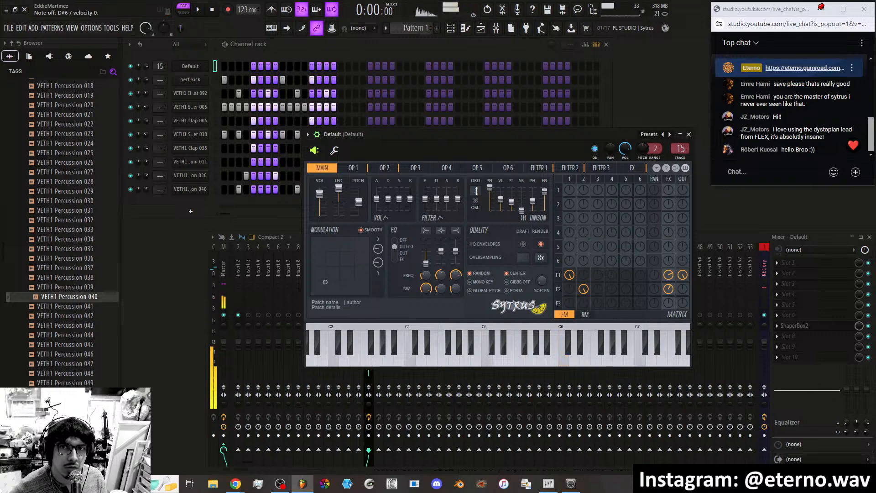
scroll(477, 191, down, 2)
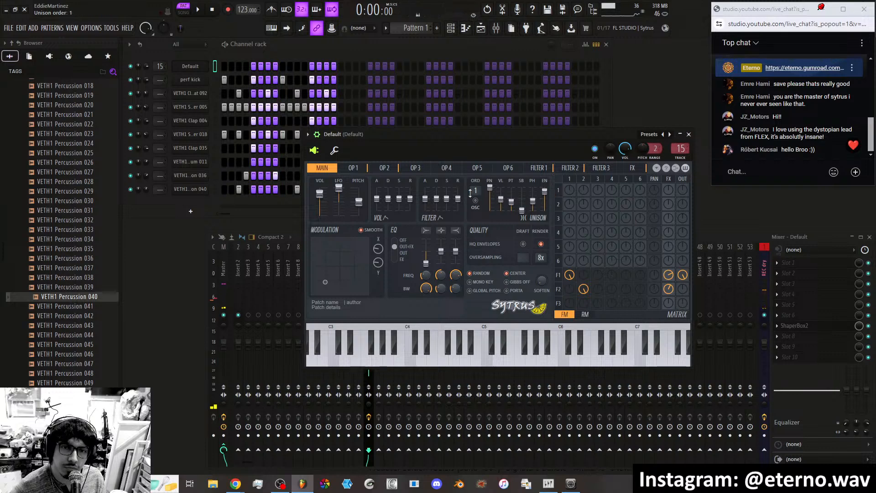
click(541, 245)
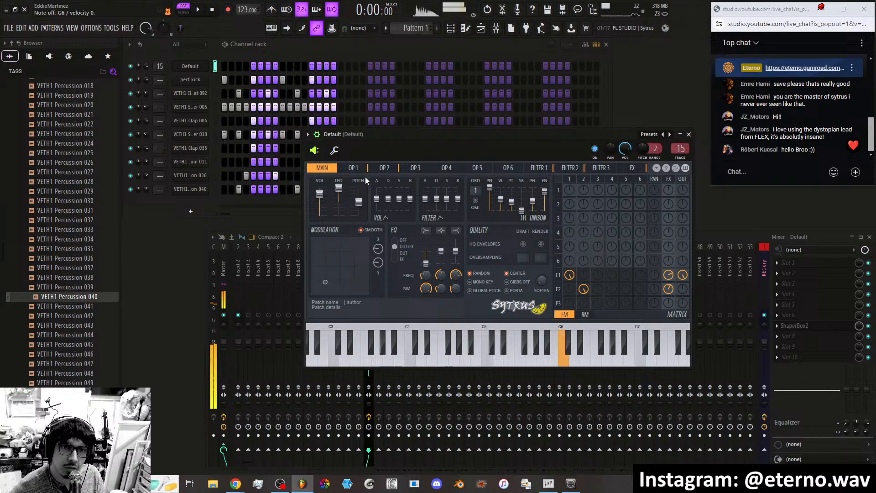
Limit the Sytrus channel's maximum polyphony to 3 in its miscellaneous settings and return to the plugin interface.
click(334, 151)
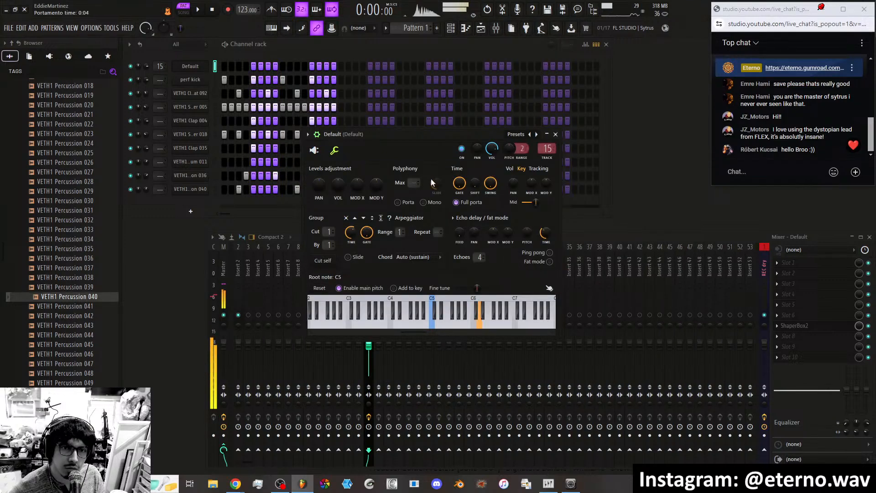
drag(414, 183, 415, 179)
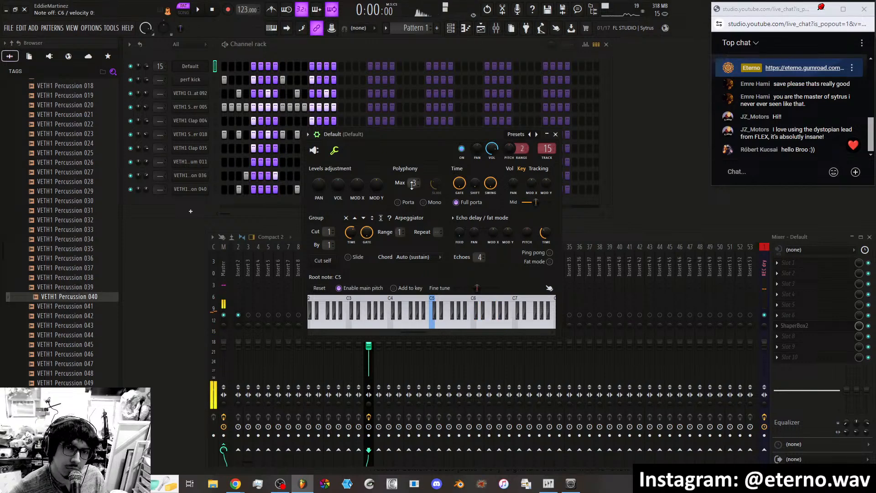
click(315, 150)
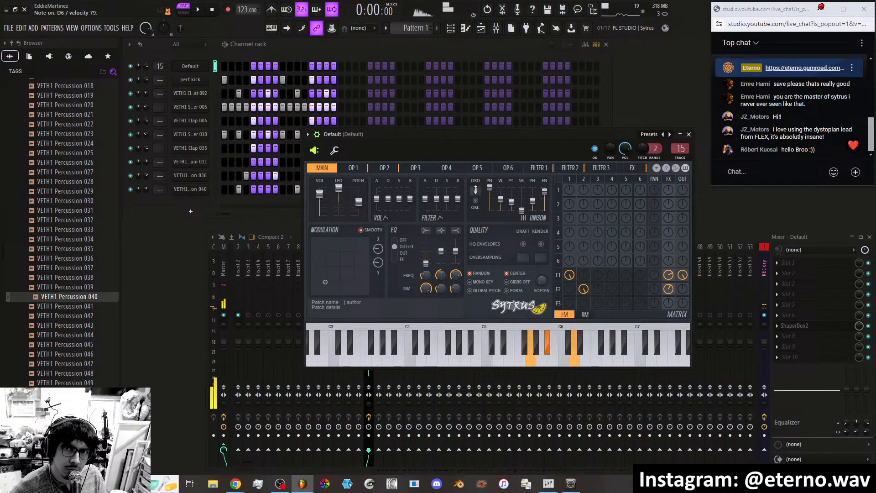
Raise the Sytrus channel's maximum polyphony to 4 and return to the plugin interface.
click(334, 150)
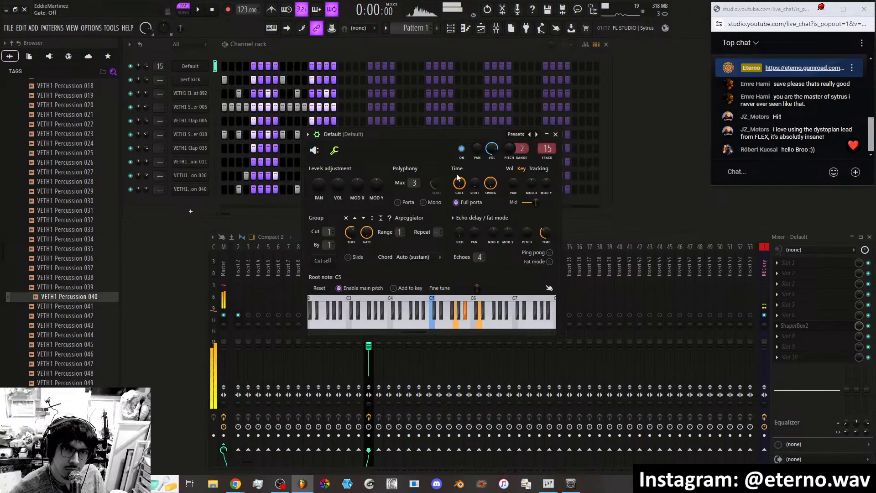
scroll(407, 182, up, 1)
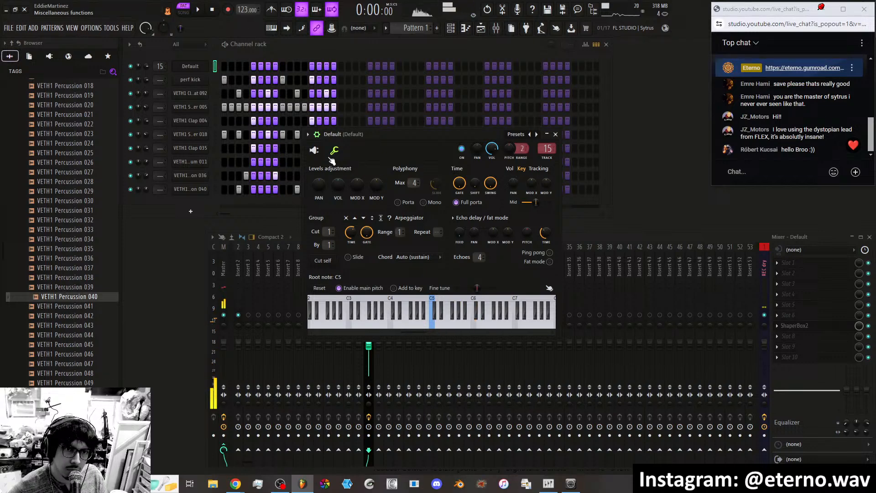
click(314, 150)
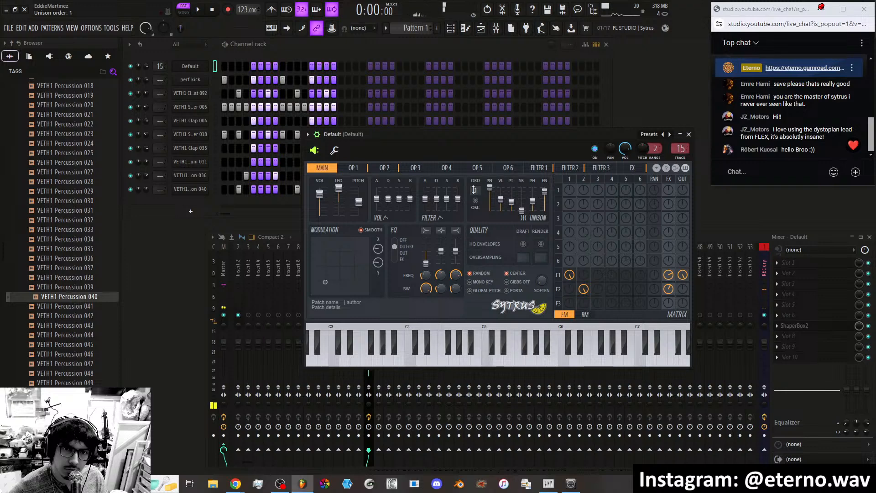
Set Sytrus's unison order to 6 and the channel's maximum polyphony to 6, finishing on the plugin interface.
scroll(475, 190, up, 3)
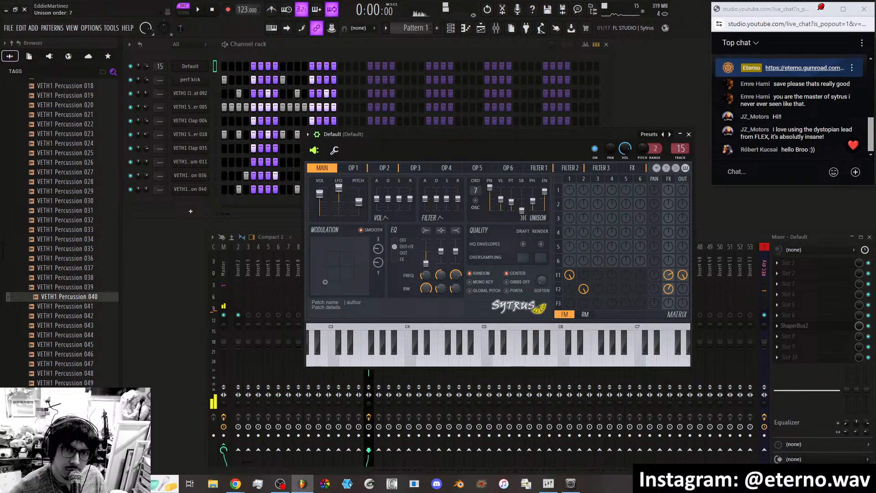
click(341, 153)
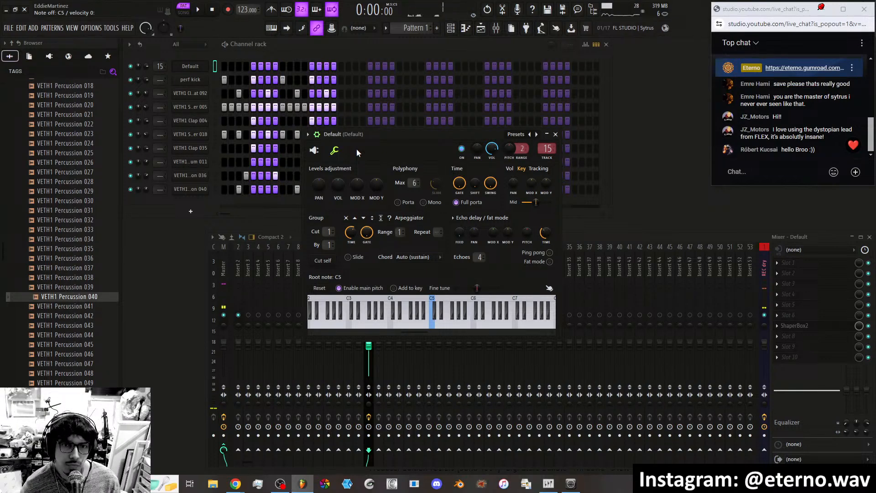
click(315, 150)
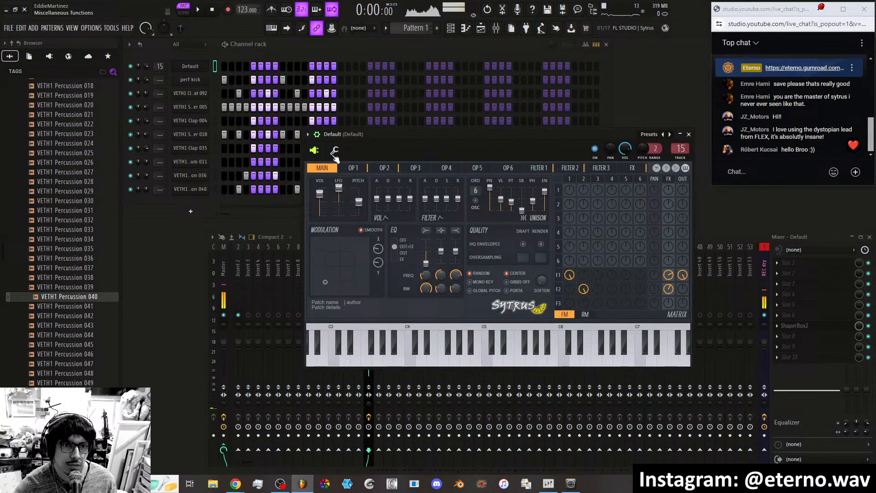
click(335, 151)
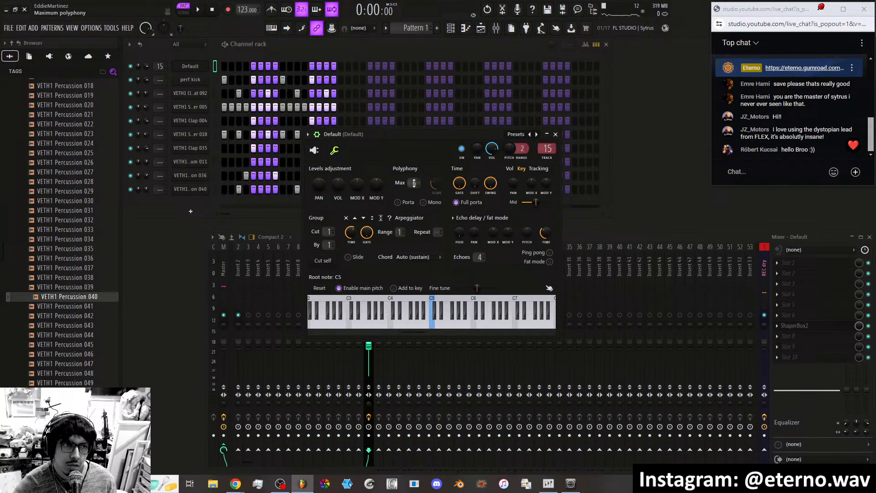
click(314, 150)
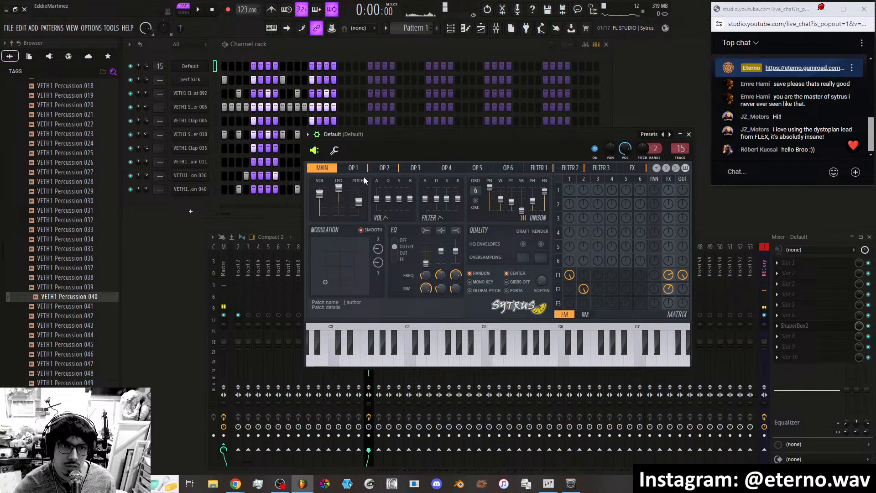
Dismiss the ASIO Link Driver message and try a maximum polyphony of 12 in the channel's miscellaneous settings.
click(335, 150)
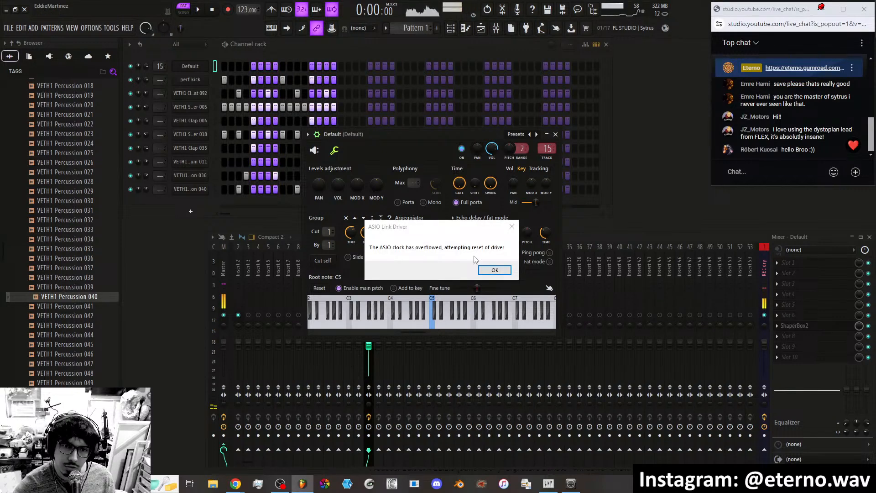
click(494, 269)
click(606, 135)
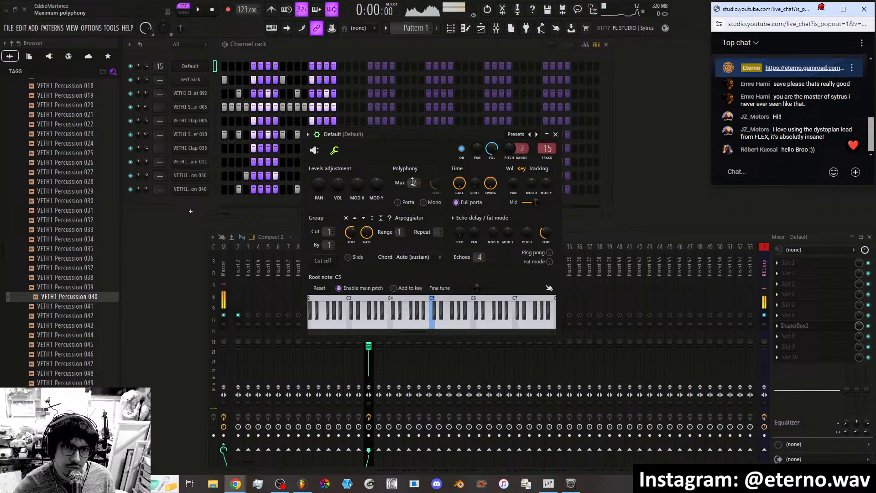
scroll(413, 182, up, 7)
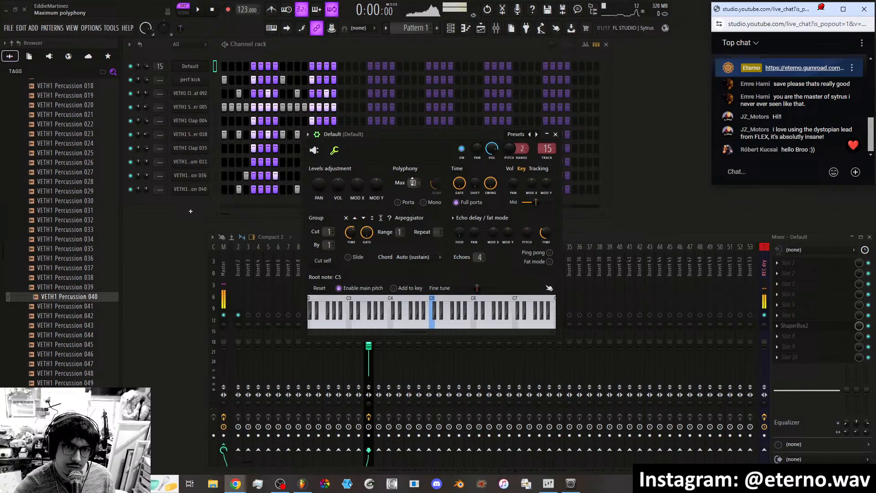
scroll(412, 182, up, 2)
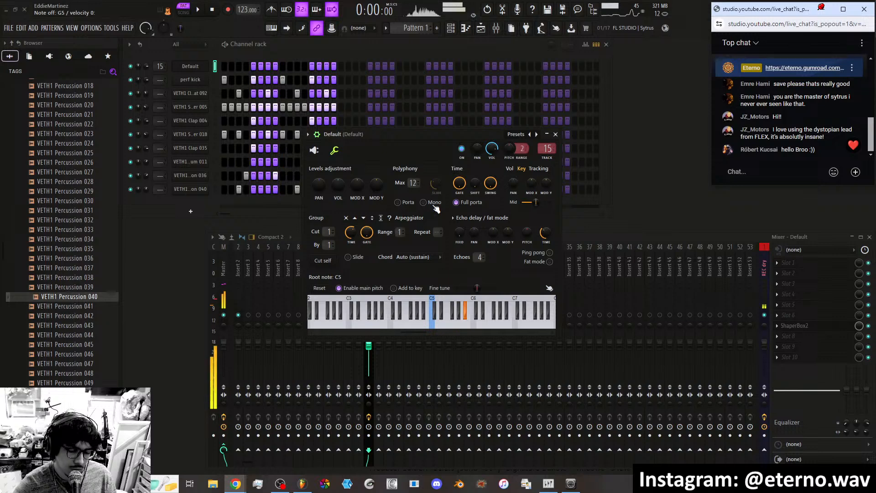
Enable portamento for the Sytrus channel with a slide time of 2:00 and limit its maximum polyphony to 6.
click(408, 203)
drag(436, 184, 436, 176)
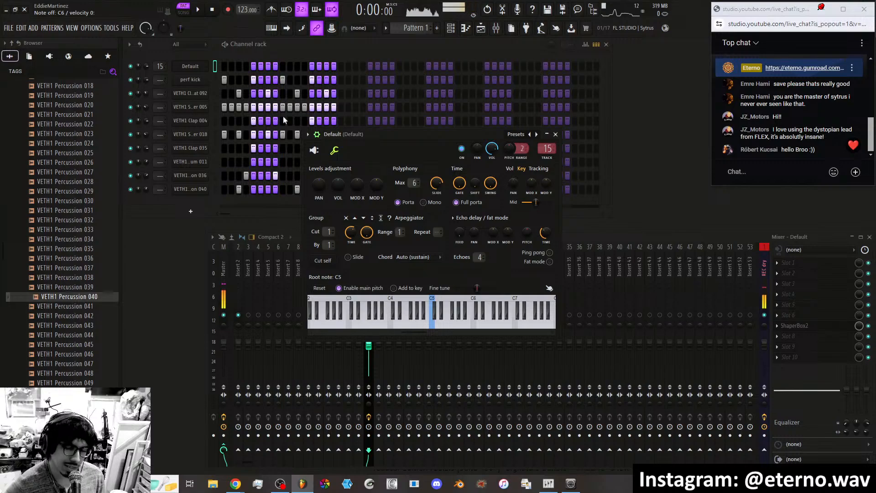
Switch to the browser, reread the Image-Line forum thread on FL Studio's VST CPU usage, and return to FL Studio.
mouse_move(235, 484)
click(210, 434)
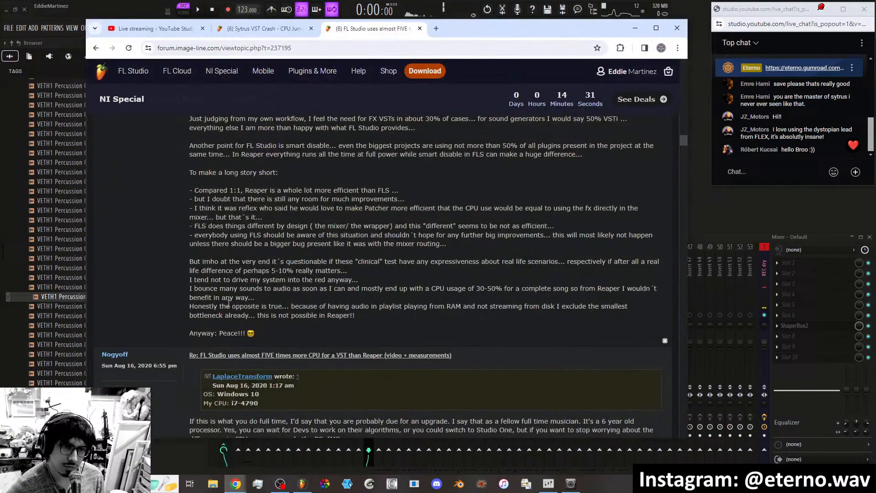
scroll(342, 221, up, 10)
scroll(356, 237, up, 10)
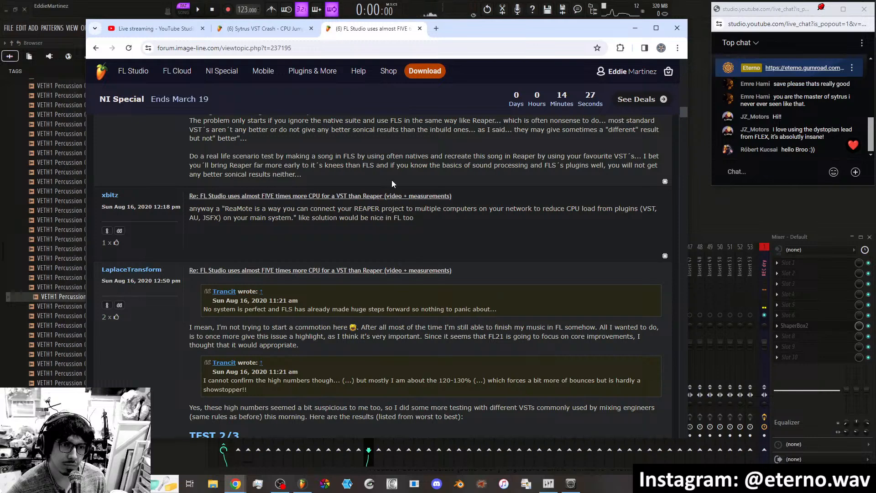
click(635, 28)
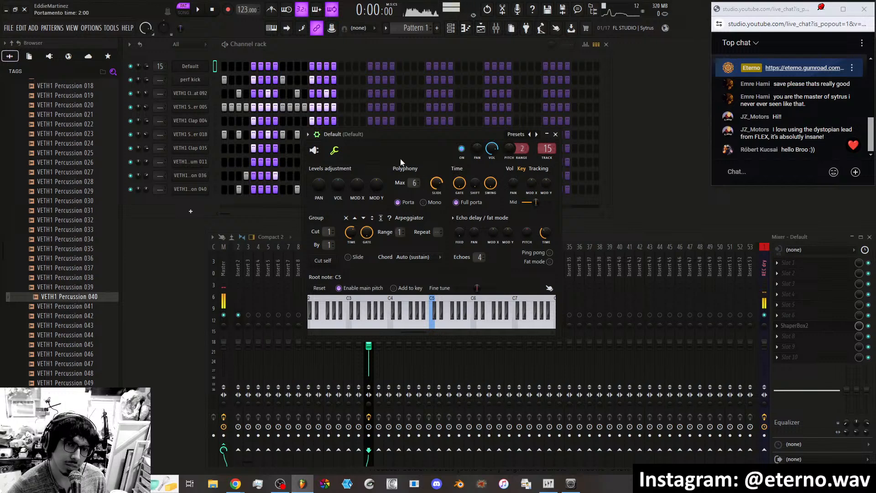
Start pattern playback and move Sytrus's X/Y modulation point toward the lower-left of its pad.
click(317, 152)
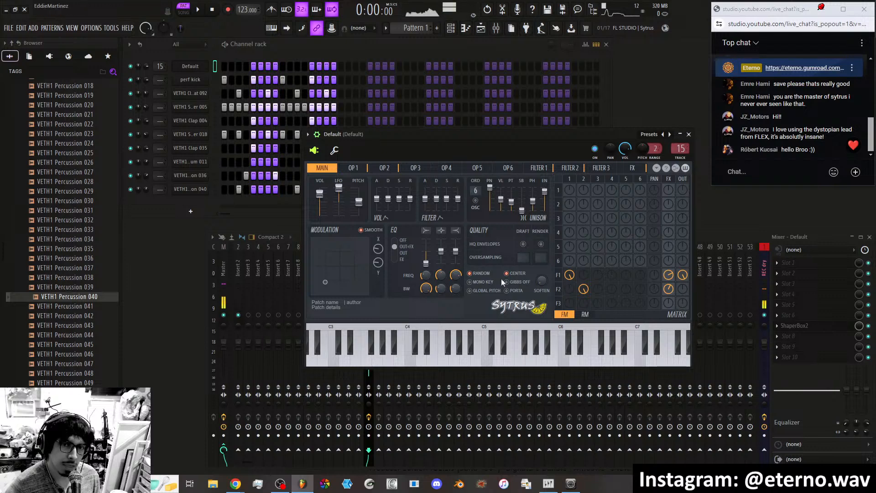
click(334, 150)
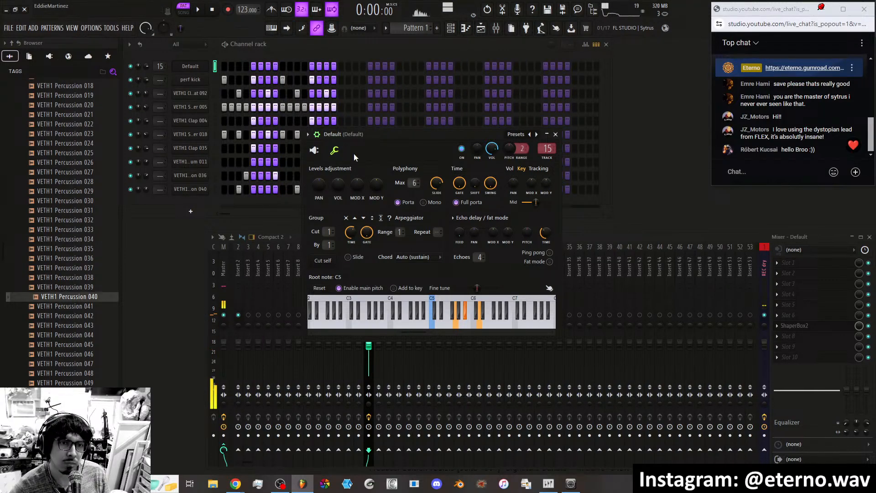
click(314, 151)
drag(334, 264, 348, 252)
click(199, 10)
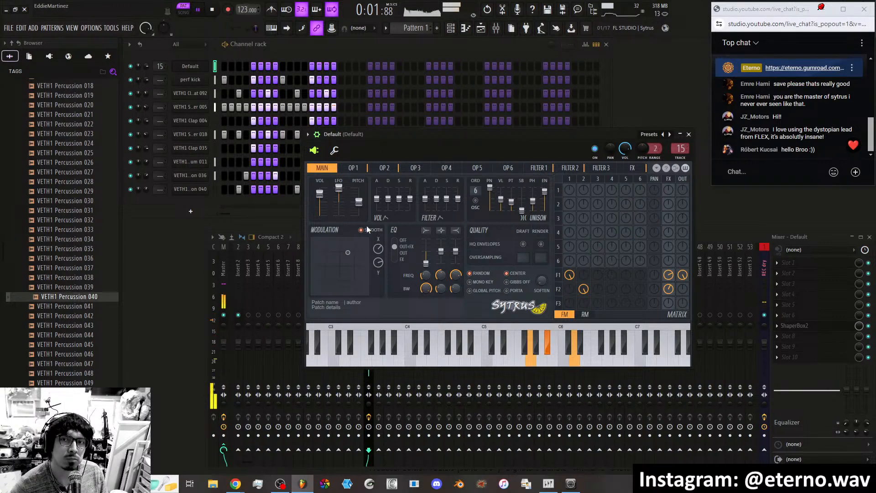
click(335, 264)
drag(334, 263, 322, 274)
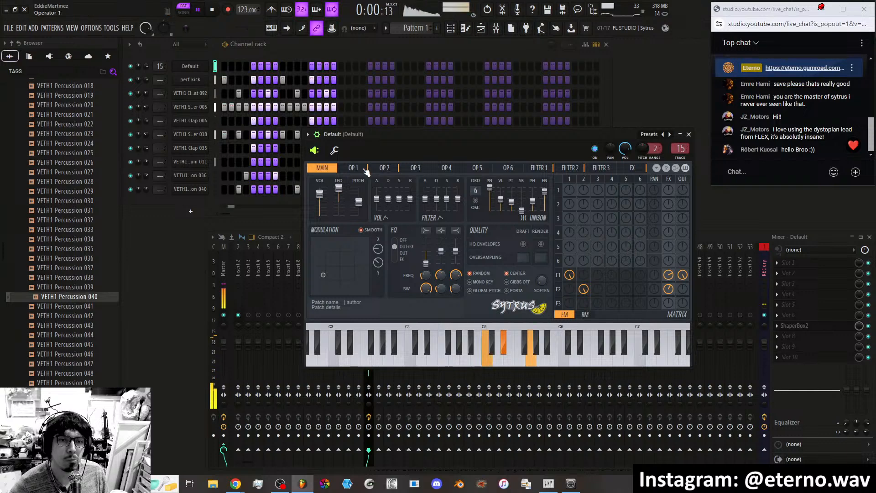
In operator 1's volume LFO, move the envelope's end section earlier and up to a high level, and speed up the LFO.
click(365, 172)
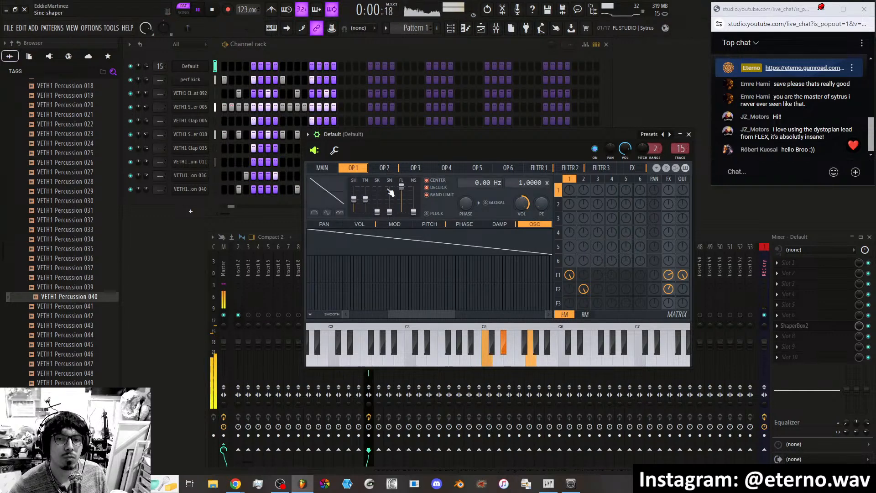
click(353, 225)
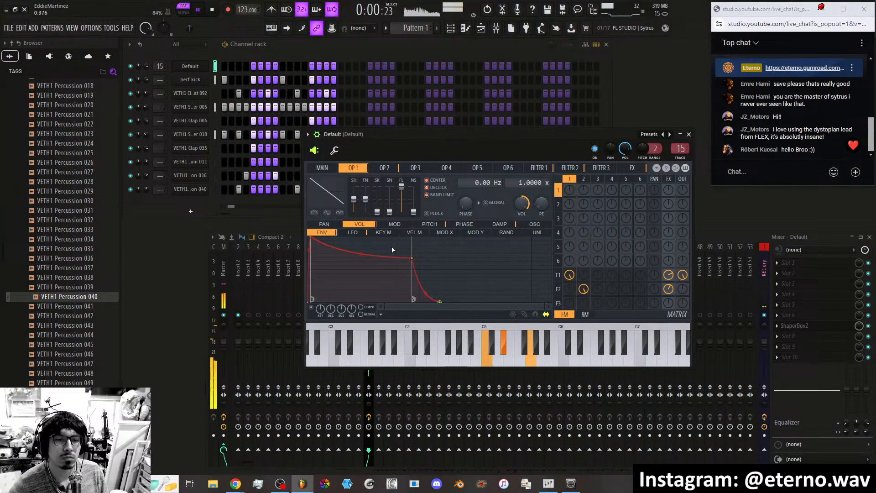
click(353, 233)
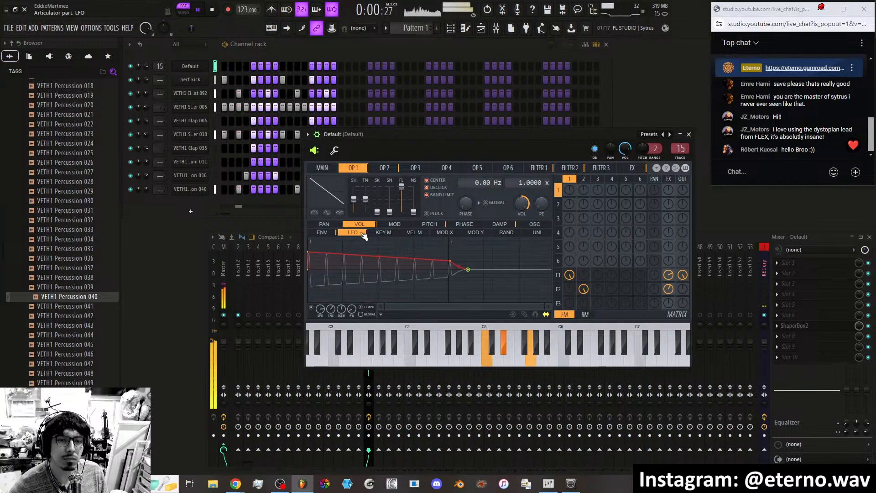
drag(469, 269, 391, 250)
drag(323, 313, 321, 310)
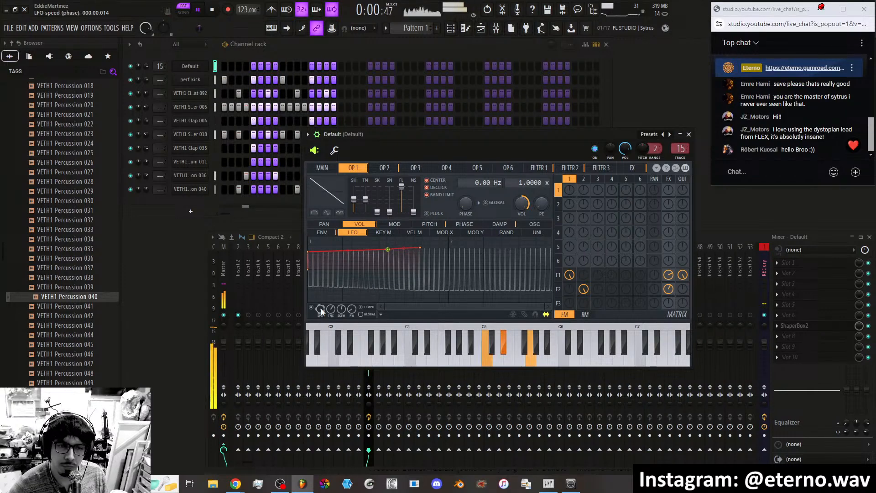
Lower the first and middle points of operator 1's volume LFO envelope and slow down the LFO.
mouse_move(308, 252)
mouse_down()
mouse_move(333, 236)
mouse_move(308, 258)
mouse_up()
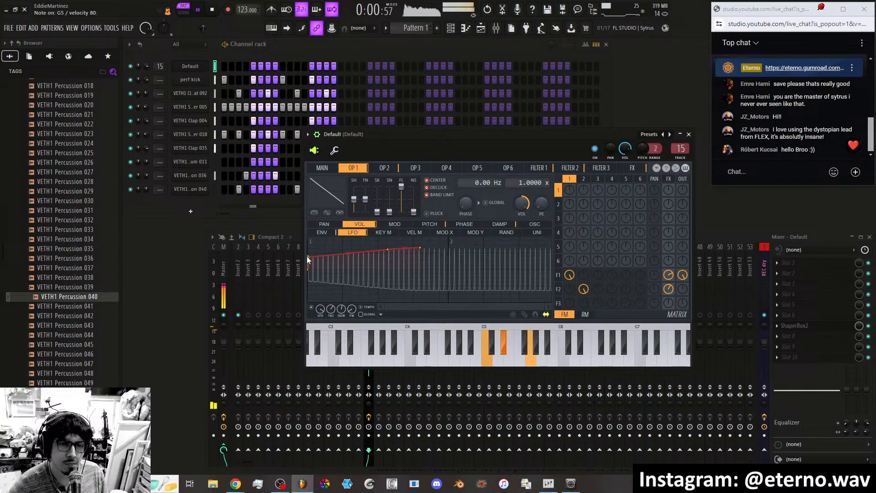
drag(388, 250, 401, 261)
drag(319, 308, 320, 315)
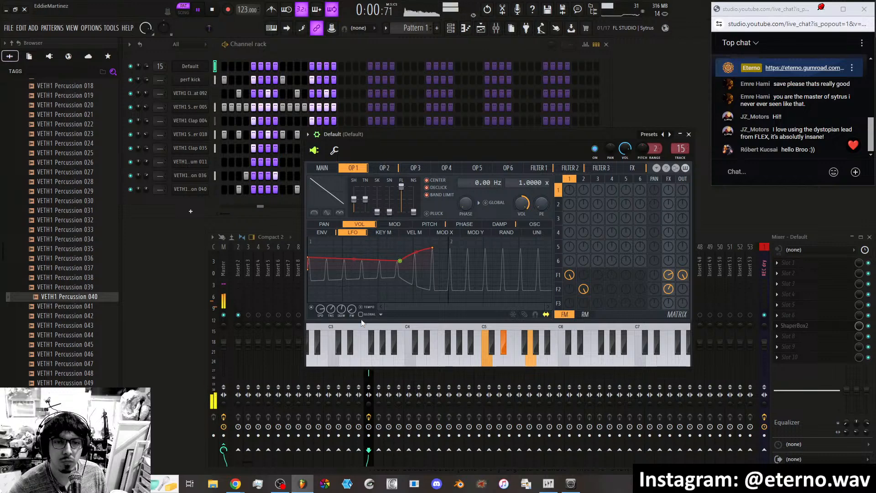
drag(331, 309, 331, 317)
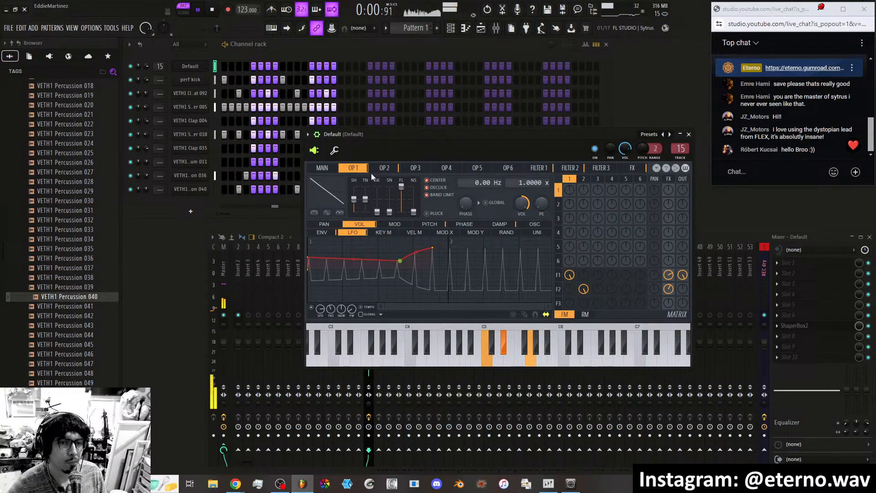
In Filter 1's volume LFO, raise the envelope's end point and move its peak point earlier.
click(389, 169)
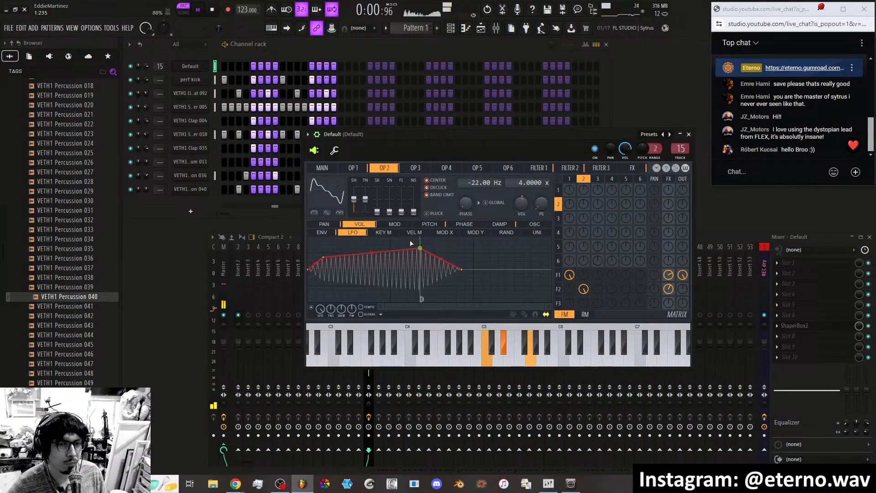
click(547, 169)
drag(473, 271, 484, 252)
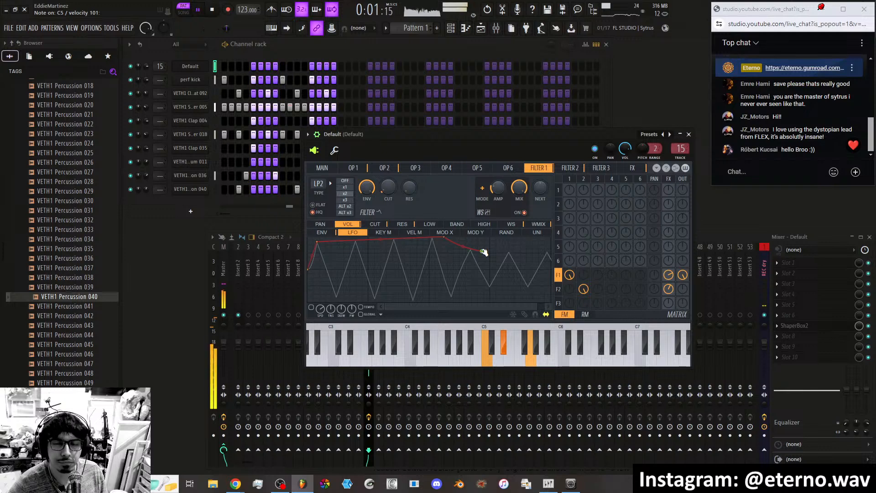
drag(444, 237, 401, 237)
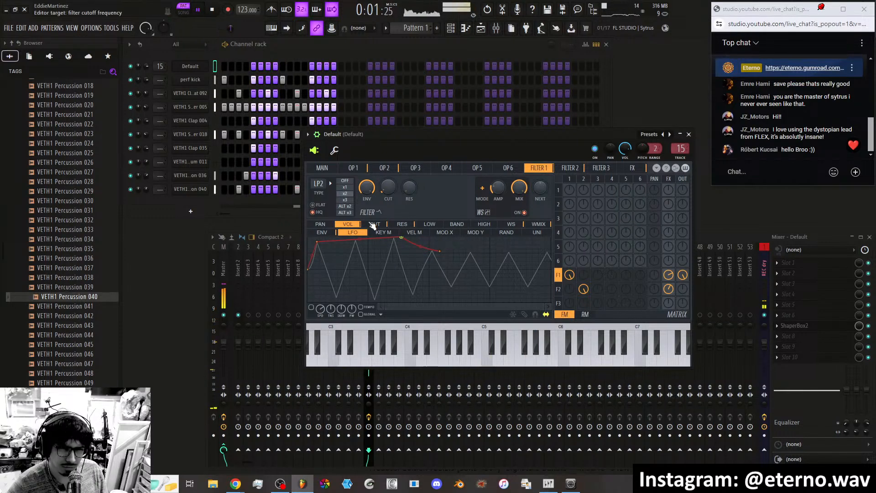
In Filter 1's cutoff LFO, move the envelope's peak point earlier and raise its end point well above the centre line.
click(374, 227)
drag(365, 244, 339, 243)
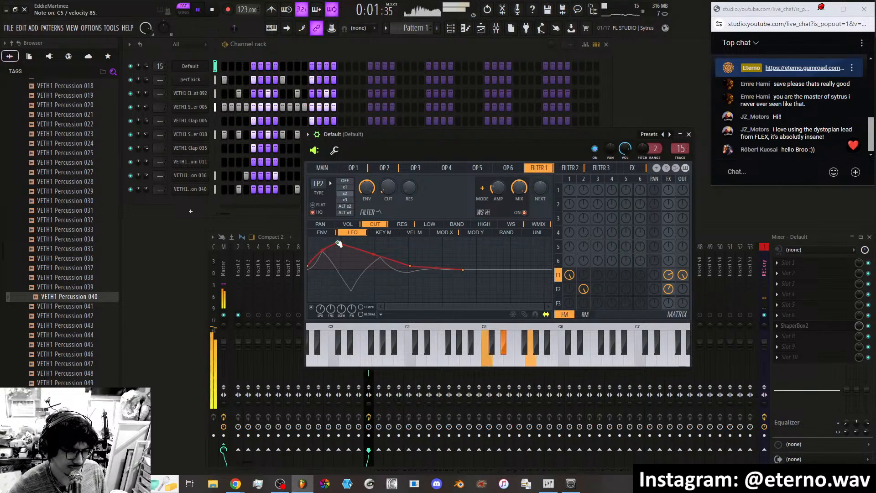
drag(465, 268, 465, 259)
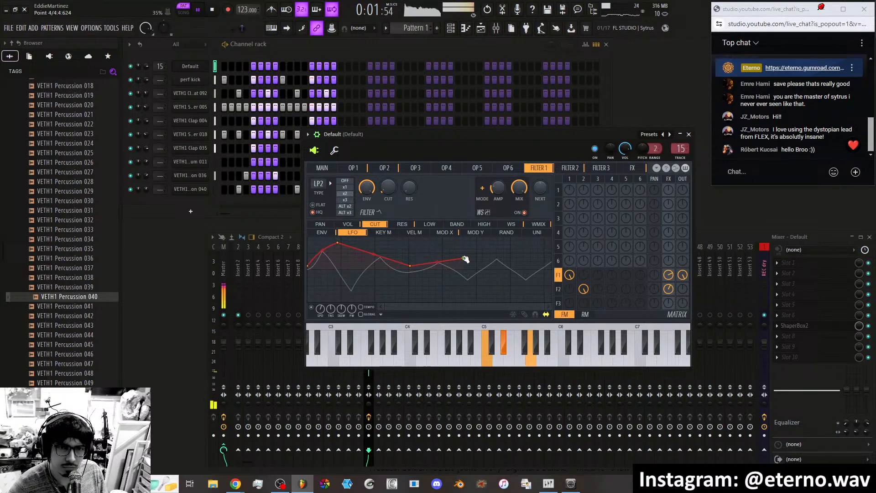
drag(466, 259, 461, 250)
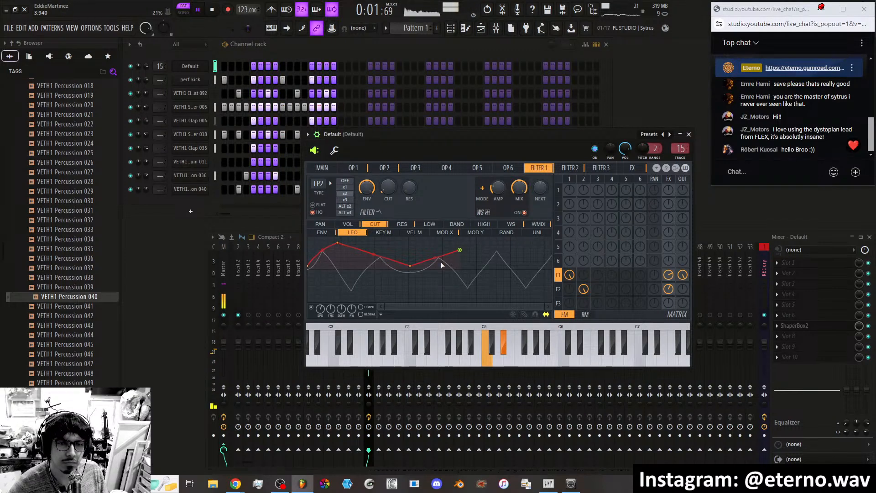
Loop Filter 1's cutoff LFO envelope by making its last point the sustain/loop end and its first point the loop start.
right_click(460, 251)
click(530, 314)
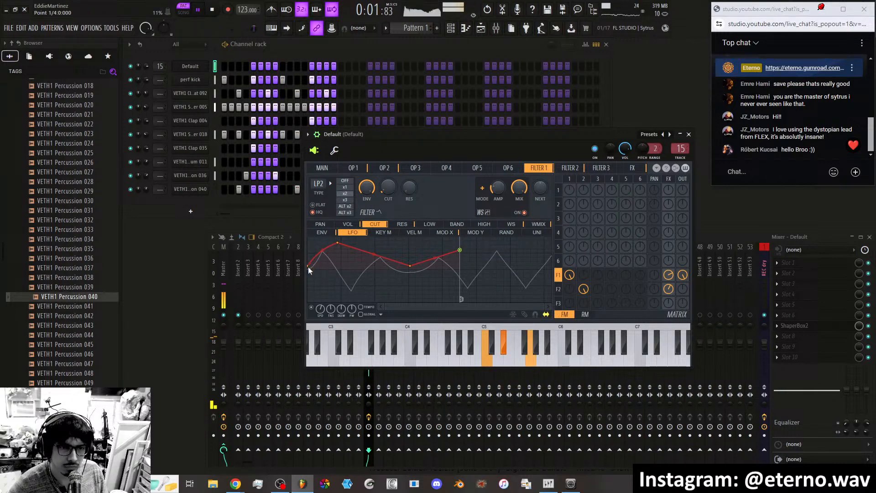
right_click(310, 269)
click(377, 313)
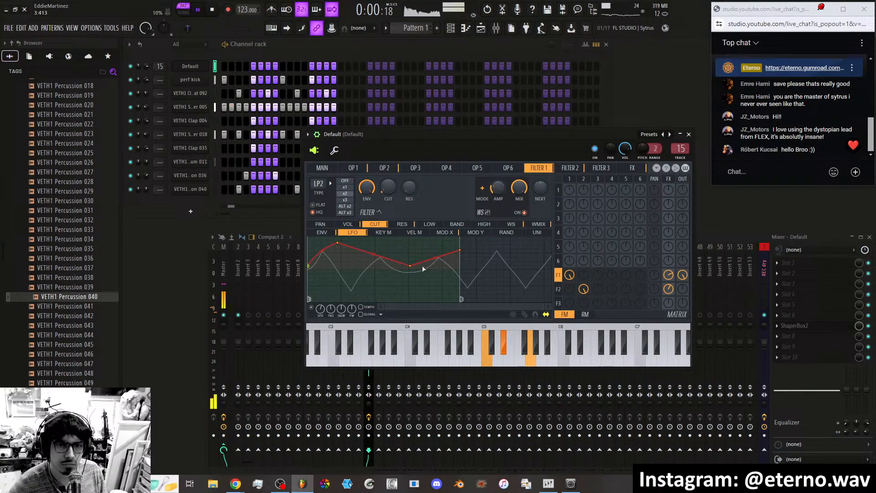
Speed up Filter 1's cutoff LFO with tempo-based time enabled and move its envelope's dip earlier.
drag(320, 310, 321, 299)
drag(411, 267, 370, 271)
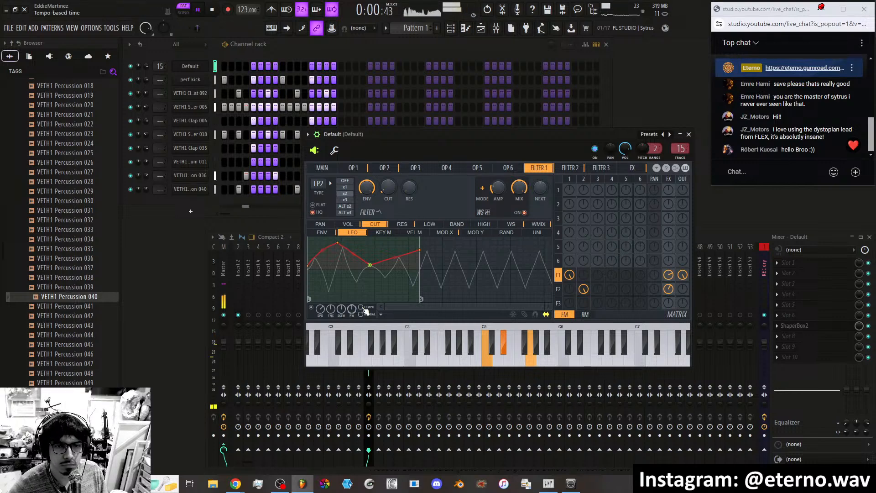
drag(321, 310, 321, 304)
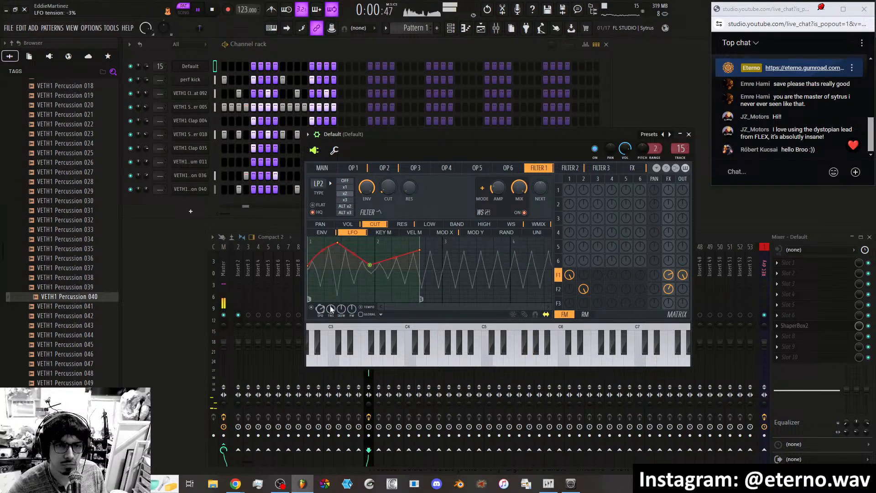
Reshape the cutoff LFO envelope with a later end point, its dip pulled to the minimum, and an added high and low point after it.
drag(419, 250, 462, 250)
drag(371, 263, 385, 299)
right_click(422, 270)
drag(422, 270, 413, 245)
right_click(422, 269)
drag(422, 269, 427, 276)
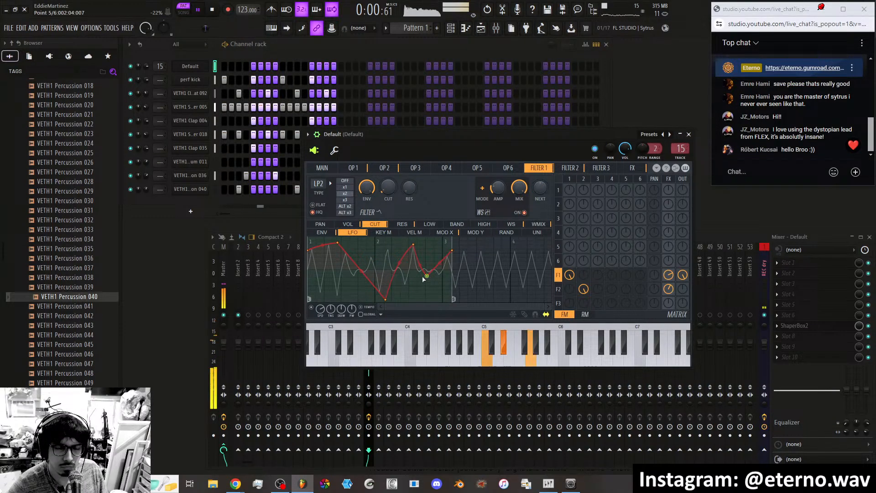
Skew the cutoff LFO into a faster sawtooth and reduce Filter 1's cutoff envelope/LFO amount.
drag(342, 308, 341, 292)
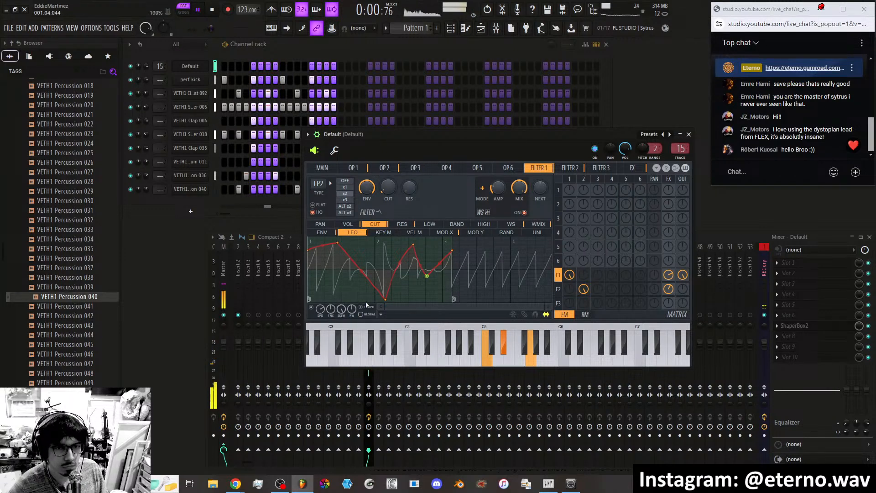
drag(321, 310, 321, 299)
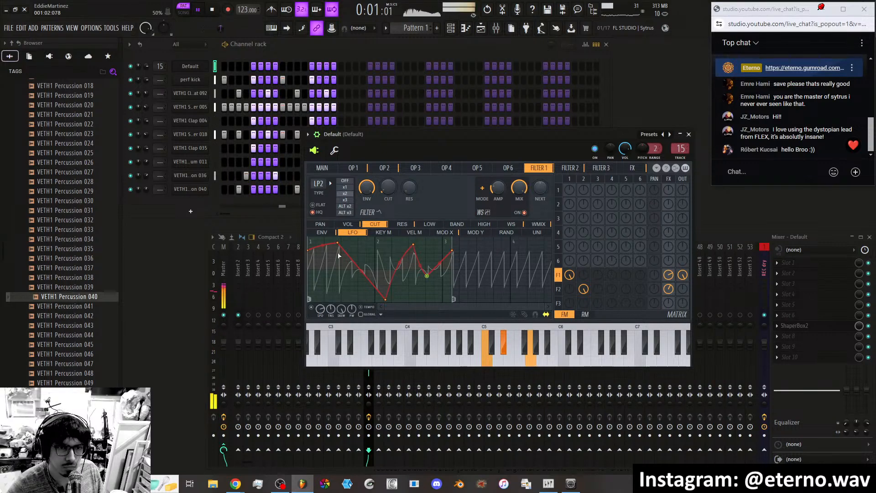
drag(367, 192, 366, 207)
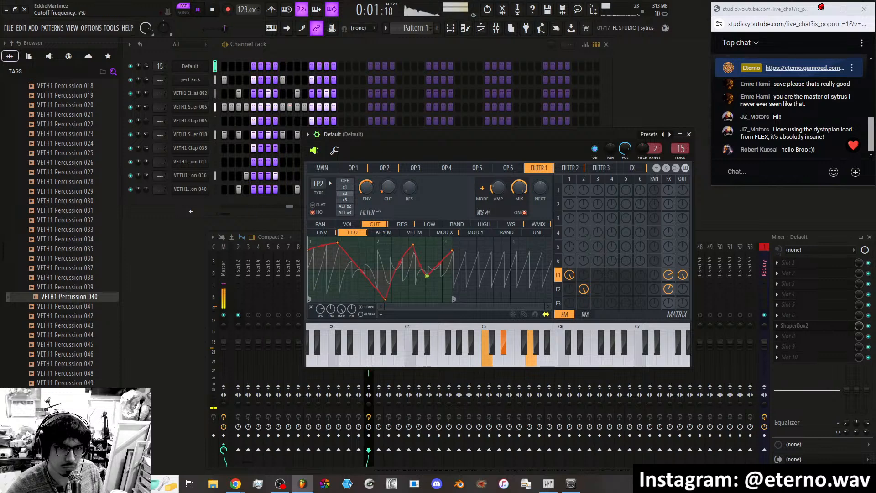
Set the X/Y modulation point high on the modulation pad, with modulation Y at 90%.
click(334, 170)
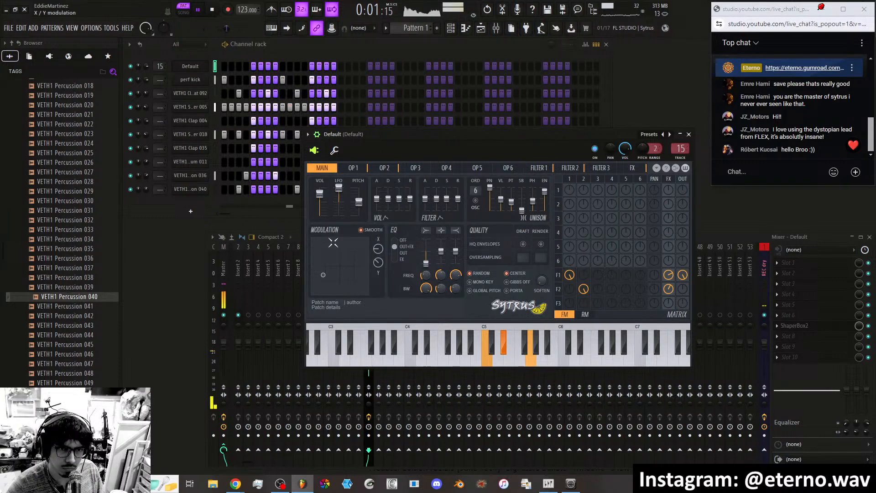
drag(336, 259, 344, 247)
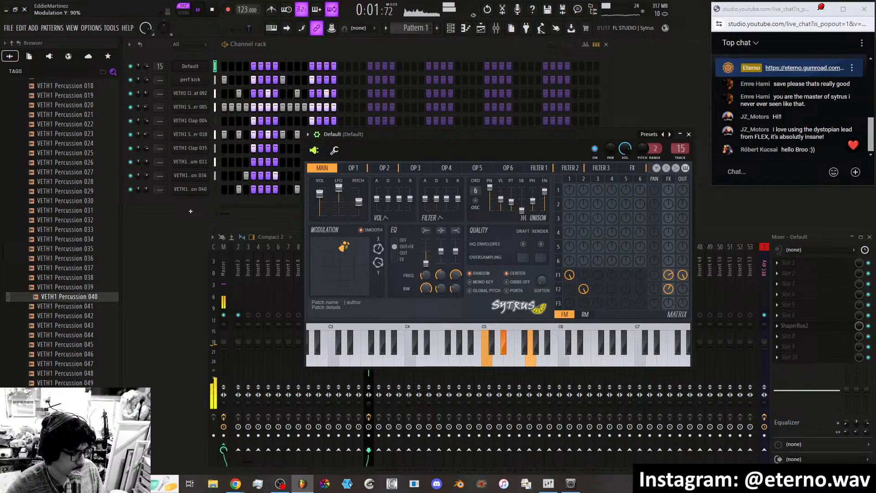
Raise the last dip of Filter 1's cutoff LFO envelope, shift its second peak earlier, and make the LFO wave symmetrical and rounded.
click(353, 168)
click(385, 169)
click(539, 168)
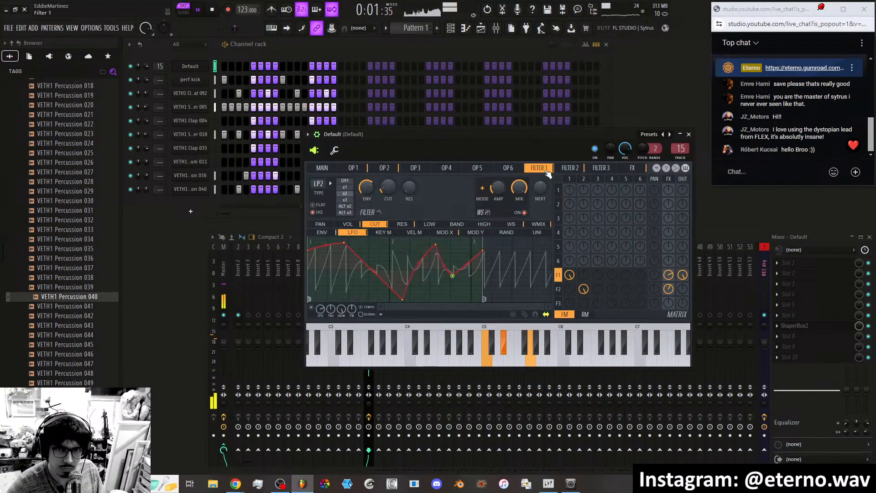
drag(452, 276, 473, 269)
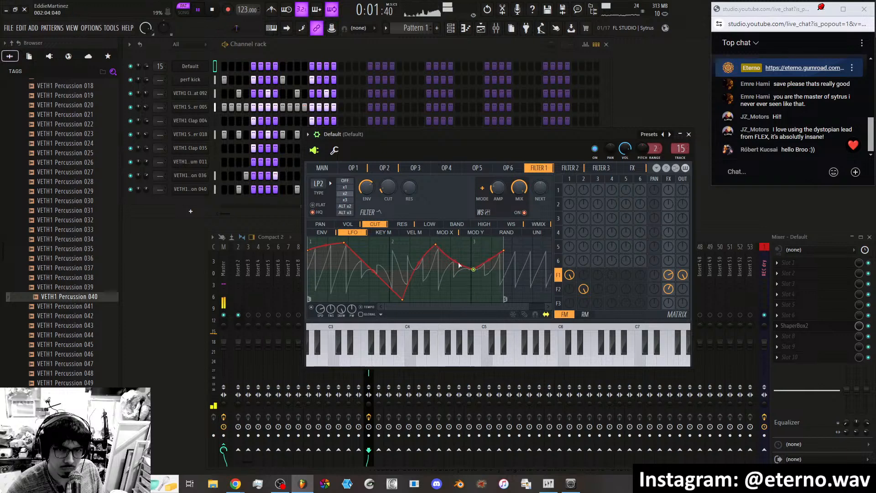
mouse_move(436, 245)
mouse_down()
mouse_move(423, 241)
mouse_move(442, 248)
mouse_up()
drag(331, 309, 353, 310)
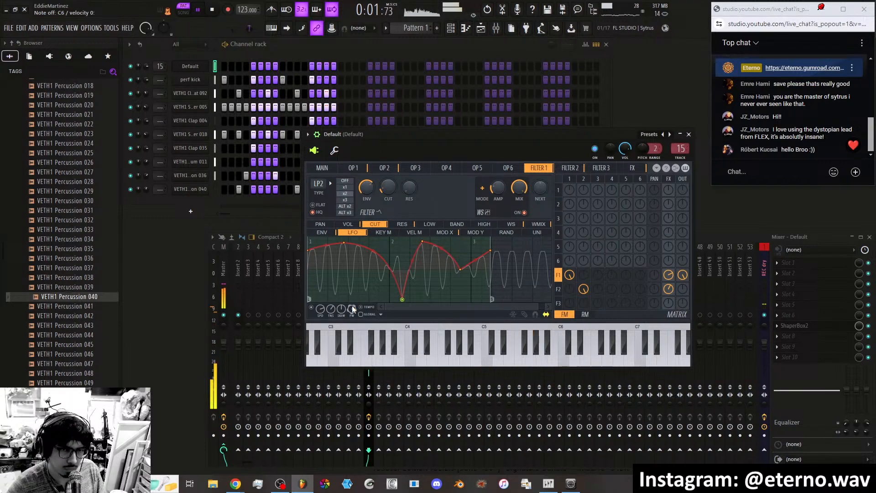
Check the channel's polyphony and portamento settings, and move the X/Y modulation point down to the pad's lower-left quarter.
click(323, 168)
click(334, 150)
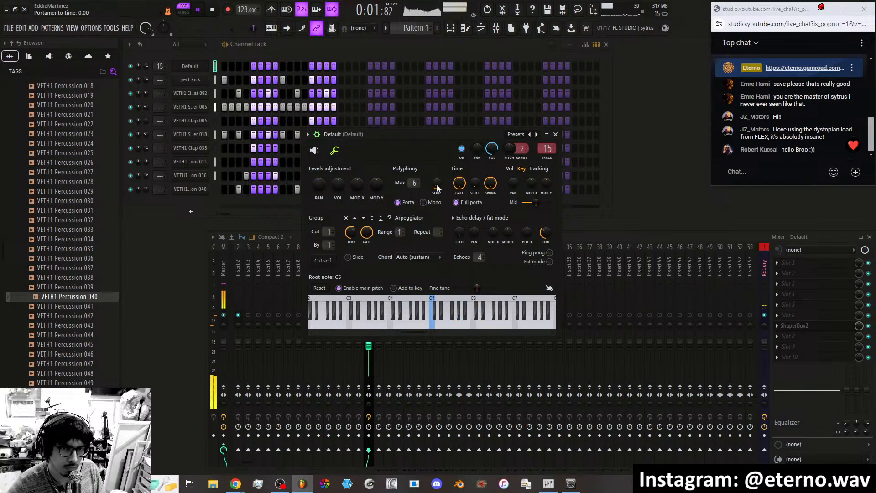
click(314, 150)
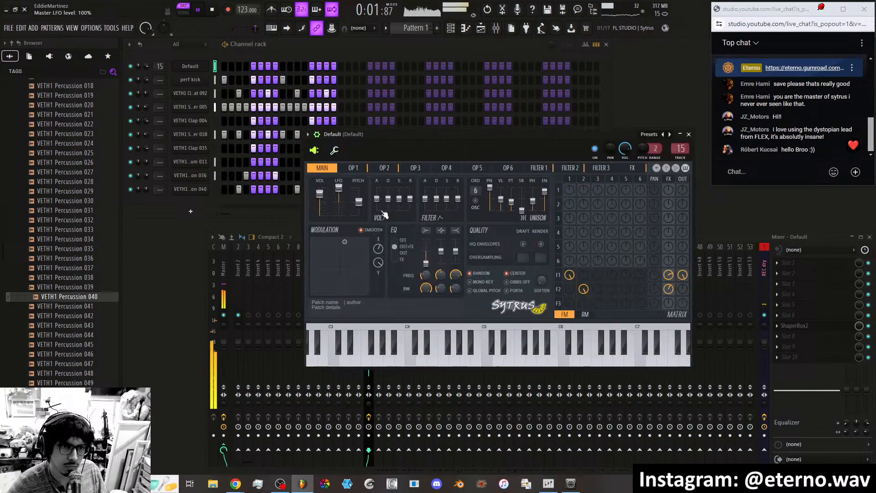
drag(345, 242, 327, 273)
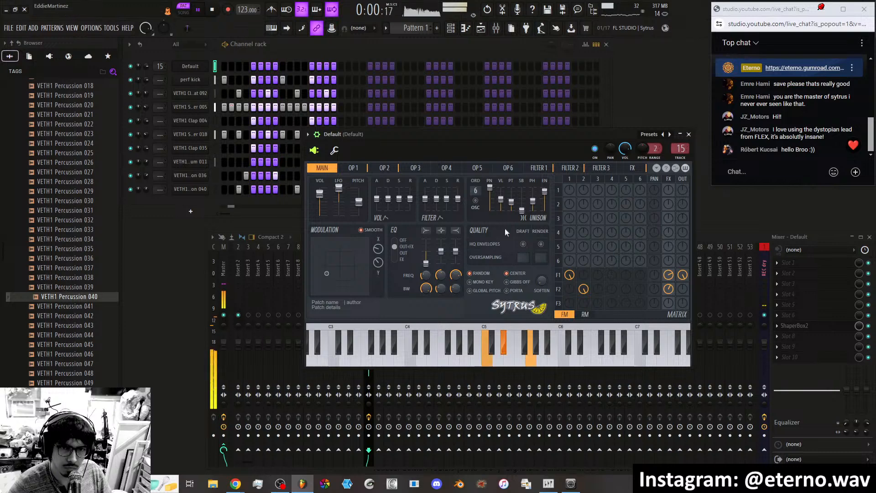
Adjust Filter 1's waveshaper amp and FX send, and try routing operator 1 directly to the output.
click(537, 169)
drag(498, 187, 498, 179)
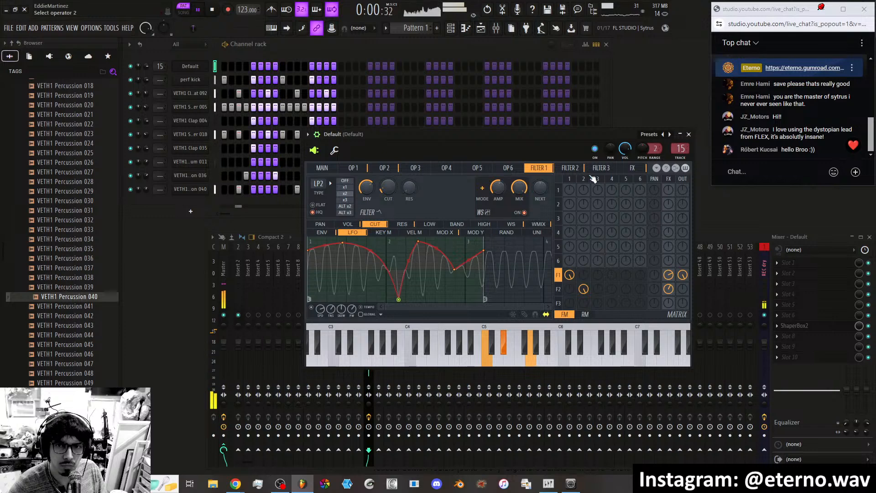
drag(669, 276, 669, 270)
mouse_move(683, 205)
mouse_down()
mouse_move(683, 186)
mouse_move(685, 193)
mouse_up()
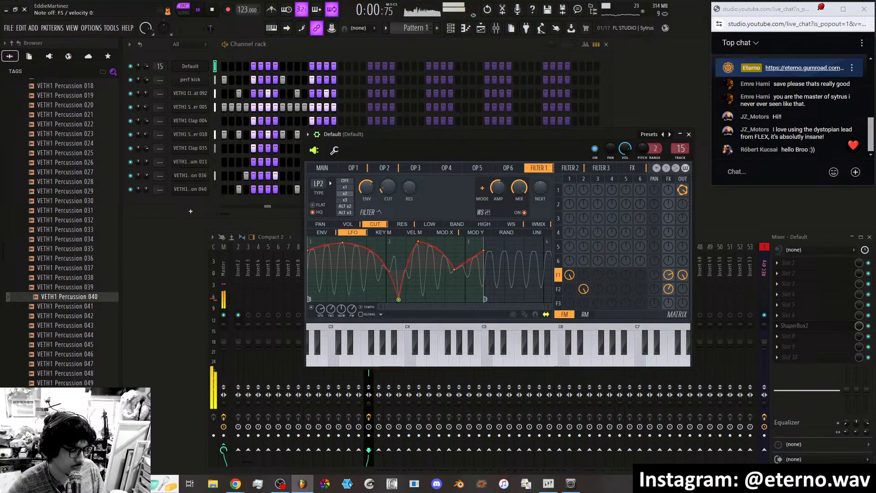
mouse_move(685, 194)
mouse_down()
mouse_move(684, 226)
mouse_move(683, 201)
mouse_up()
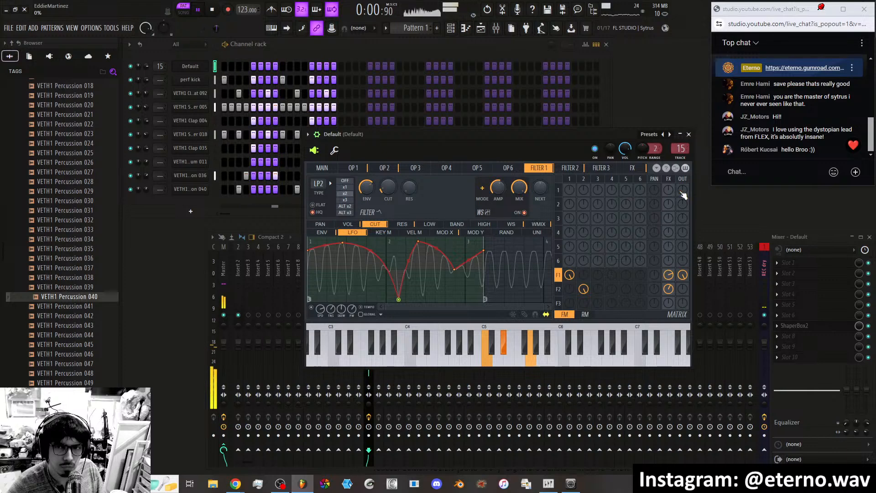
Switch Filter 1's slope to x1, raise its cutoff frequency and set its cutoff envelope/LFO amount to 41%.
drag(389, 188, 388, 145)
click(348, 224)
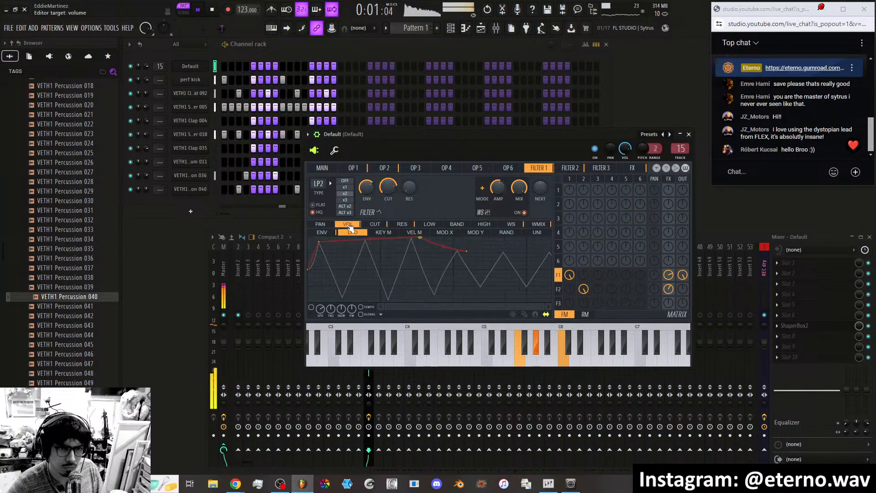
click(322, 232)
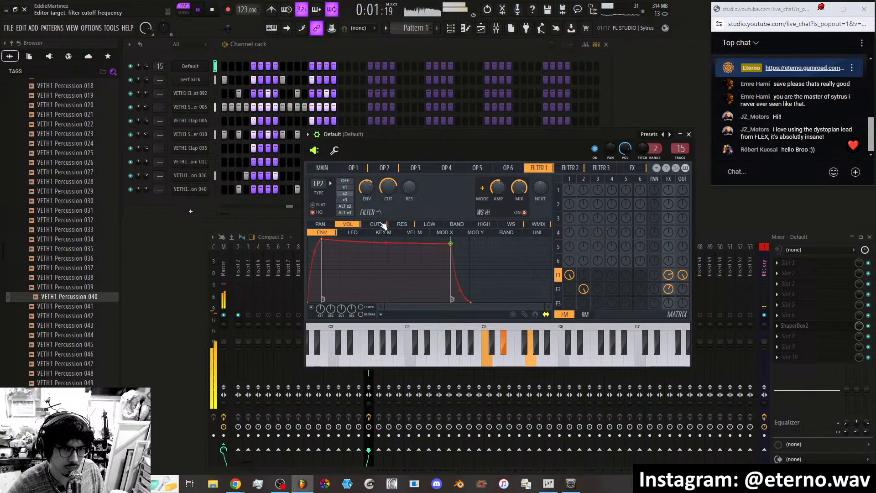
drag(367, 188, 367, 232)
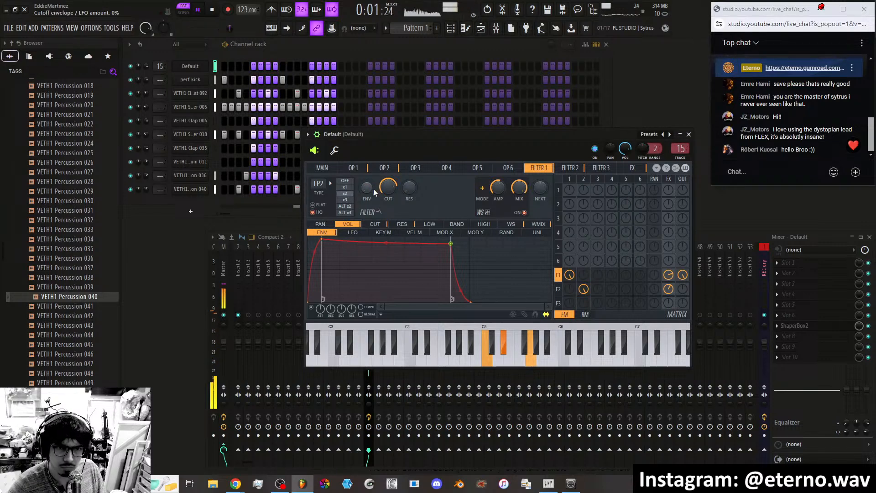
drag(389, 187, 389, 160)
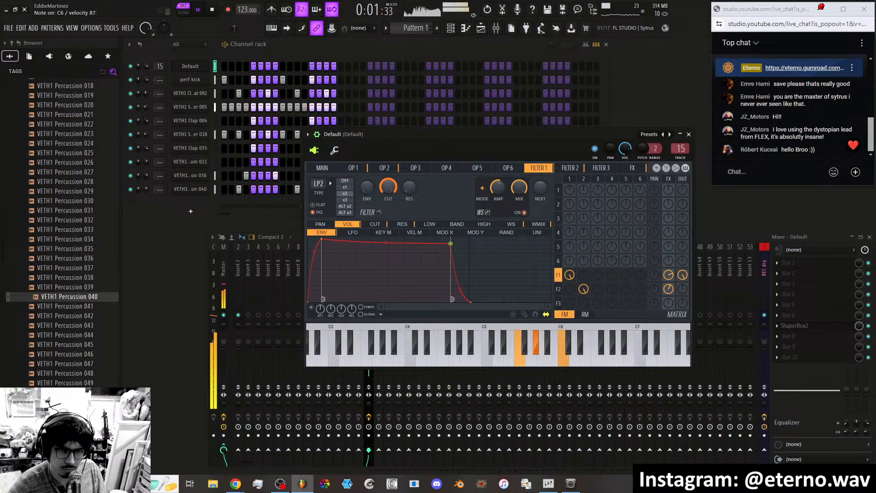
drag(367, 188, 367, 180)
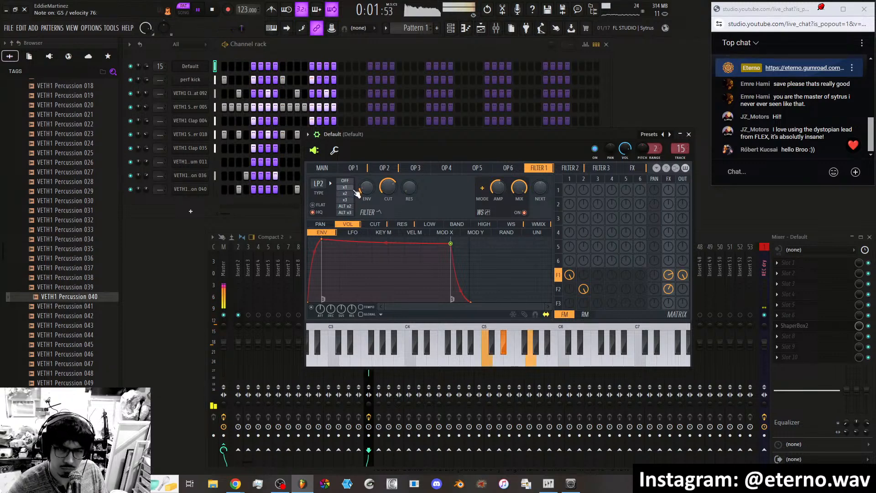
drag(388, 187, 366, 174)
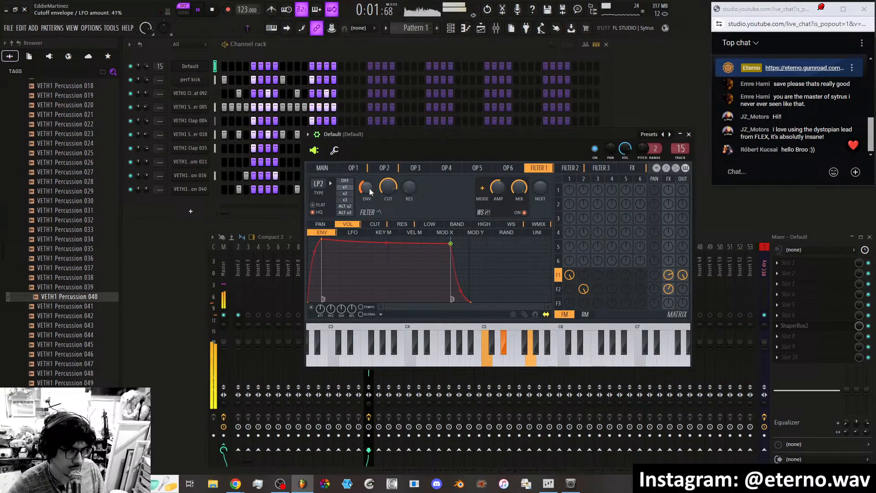
Move the X/Y modulation point to the lower-left corner of the modulation pad.
click(330, 168)
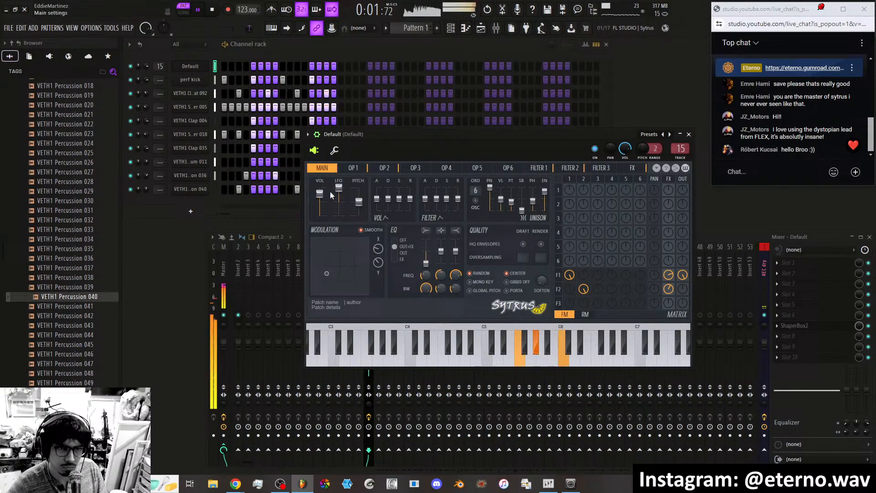
drag(326, 273, 313, 294)
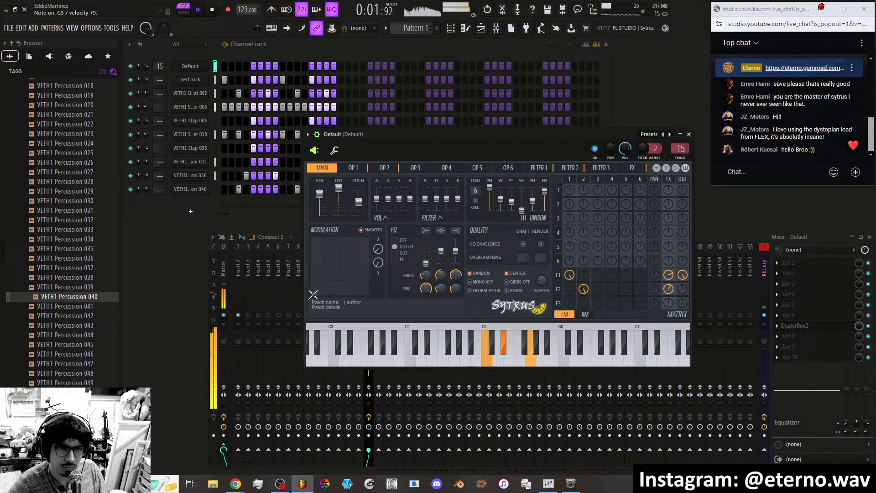
Set Filter 1's cutoff frequency to 45% and its cutoff envelope/LFO amount to 73%, and try a direct operator output in the matrix.
click(538, 169)
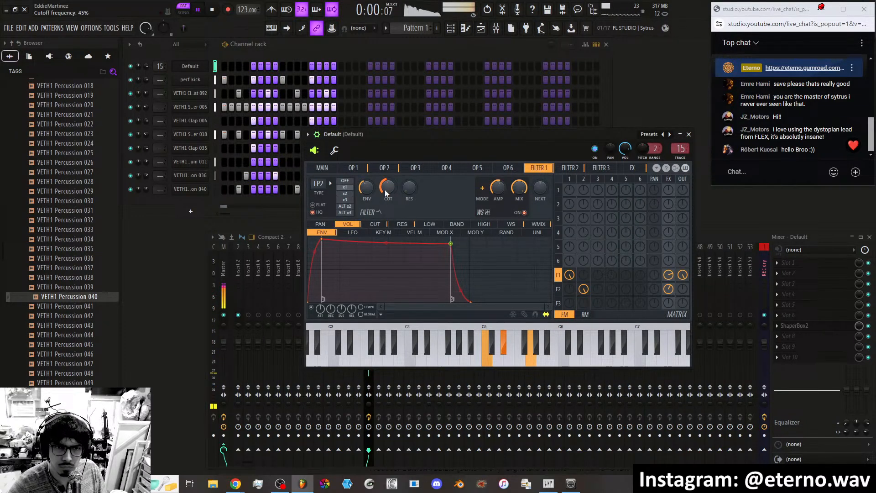
drag(366, 193, 367, 190)
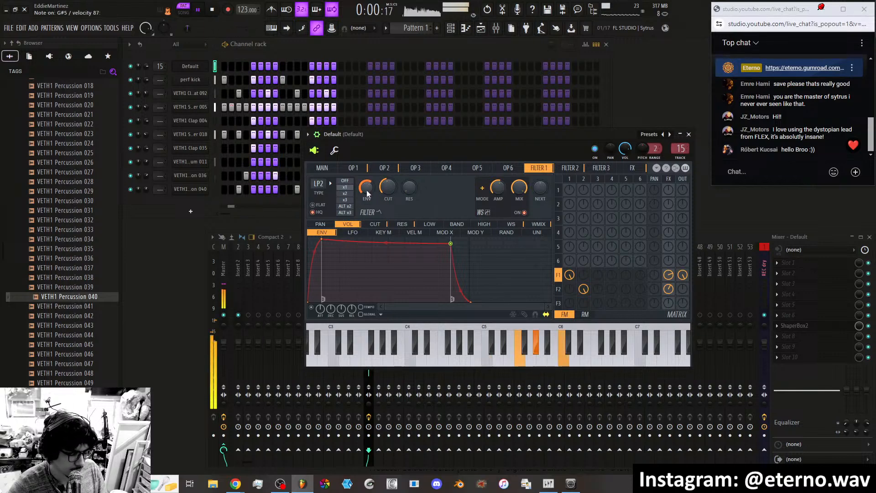
drag(367, 187, 367, 186)
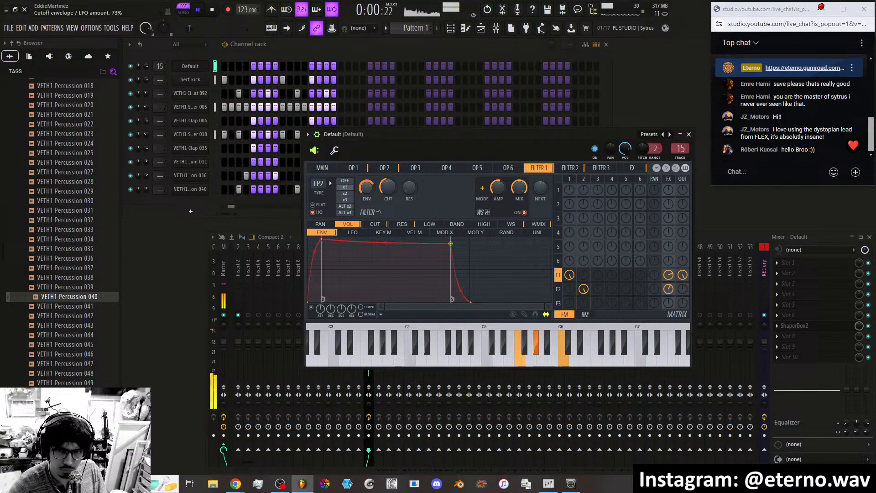
mouse_move(682, 204)
mouse_down()
mouse_move(684, 185)
mouse_move(683, 197)
mouse_up()
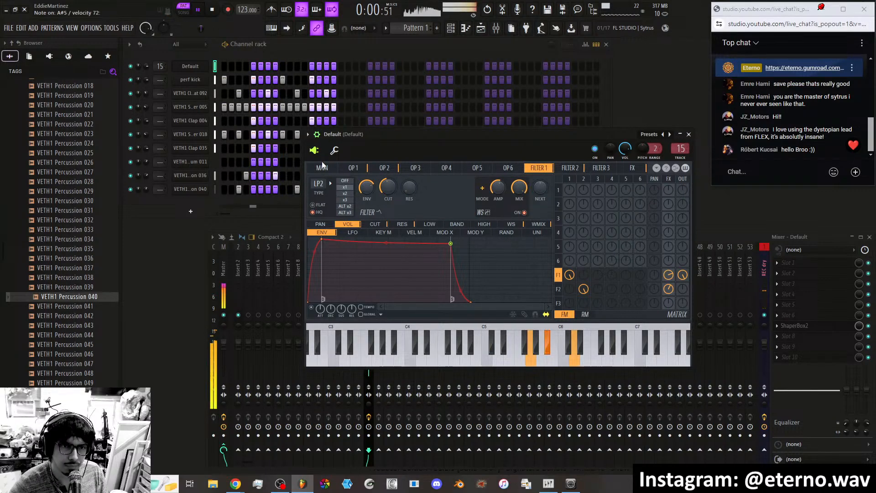
Mute the perf kick channel in the channel rack and bring the synth window back to the front.
click(322, 167)
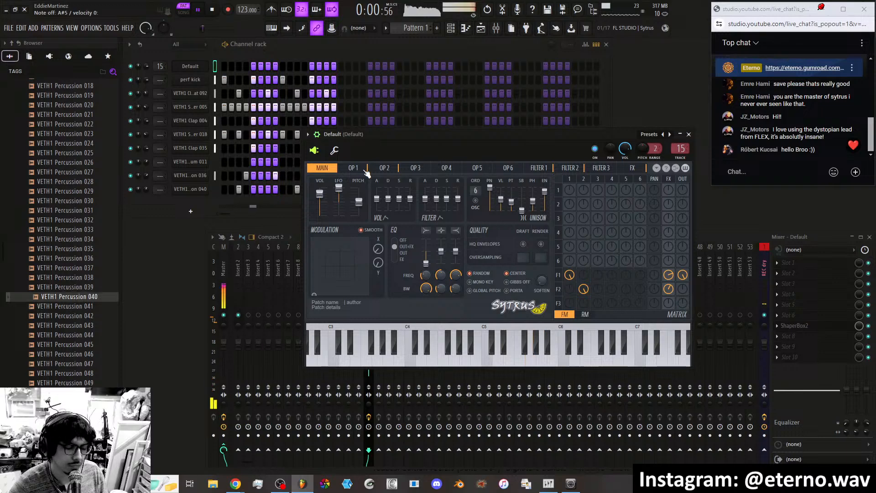
click(131, 79)
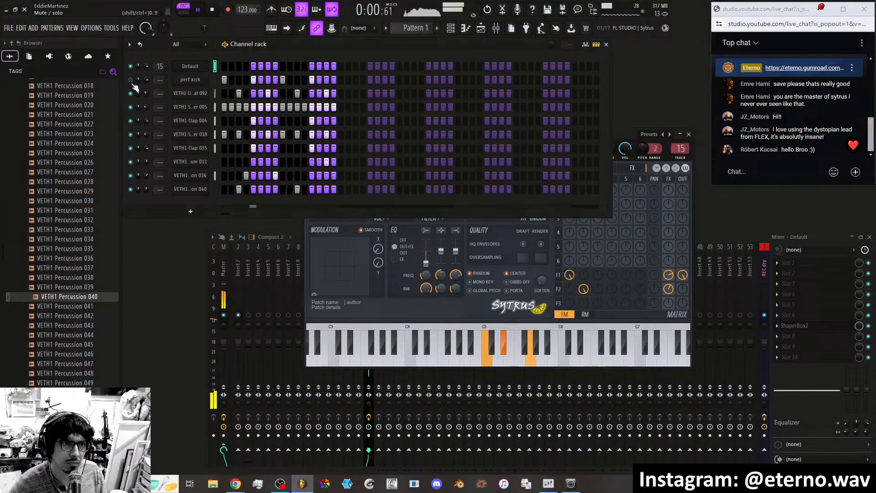
click(634, 139)
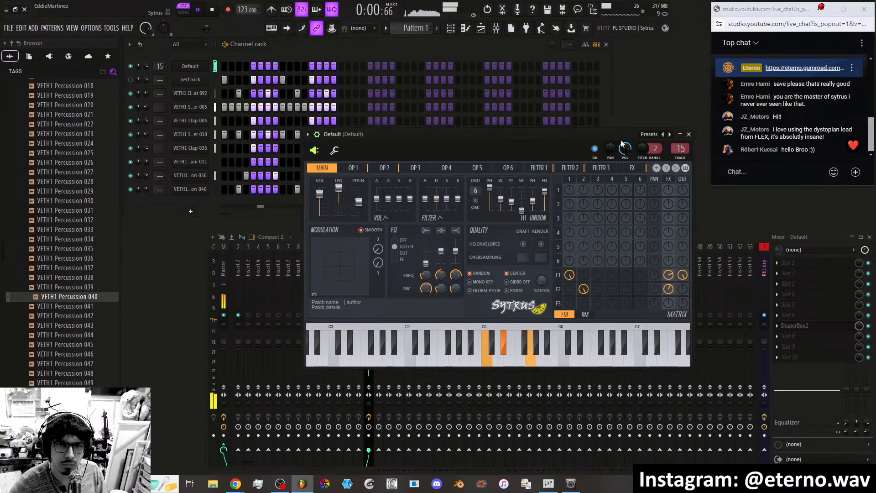
Raise the end point of Filter 1's cutoff Mod X curve to about 64% and shift the X/Y modulation point slightly upward.
click(539, 169)
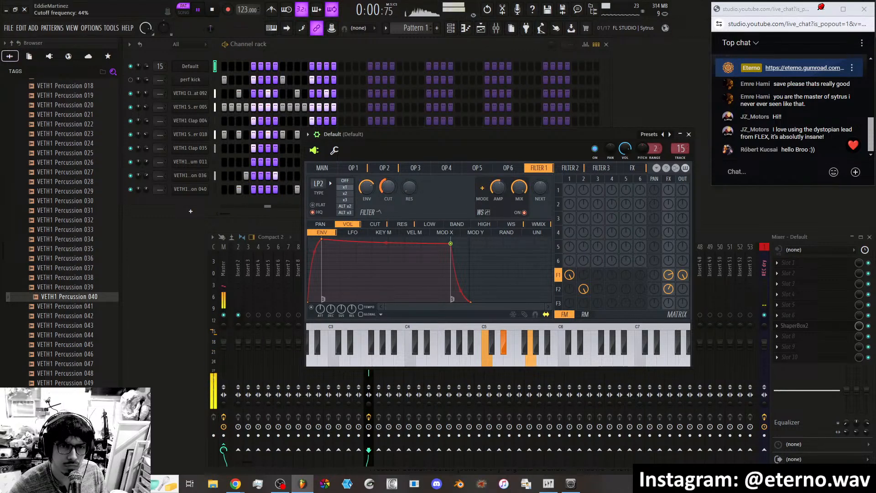
click(374, 224)
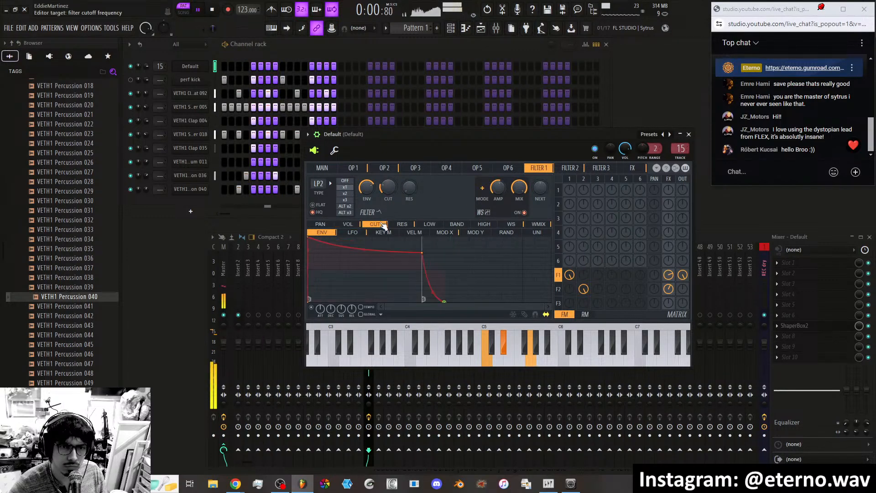
click(445, 232)
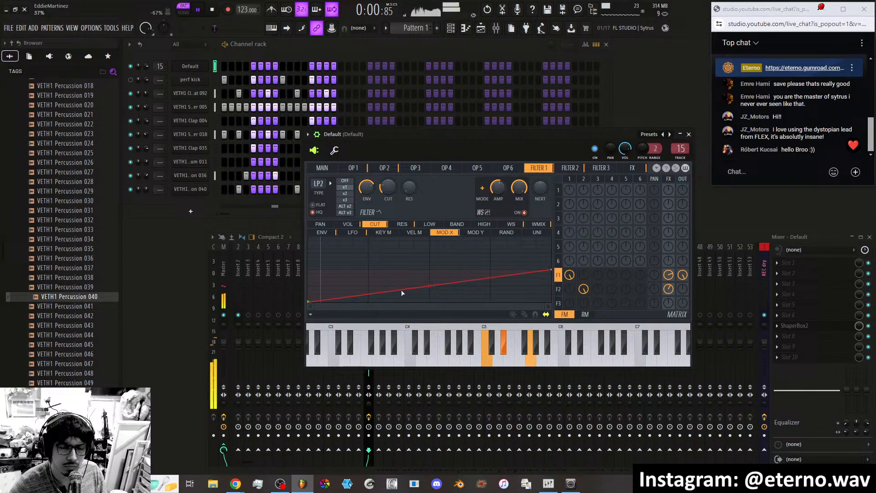
drag(551, 271, 552, 249)
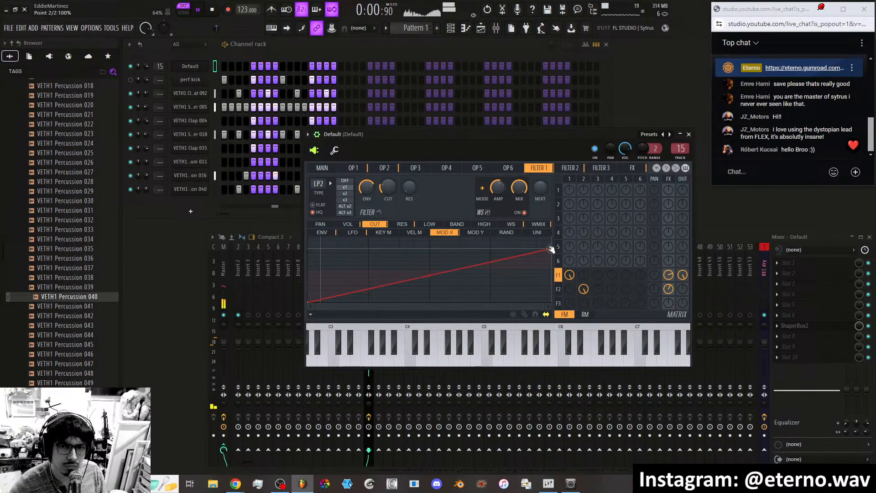
click(327, 168)
mouse_move(319, 291)
mouse_down()
mouse_move(365, 243)
mouse_move(340, 246)
mouse_move(343, 270)
mouse_move(319, 283)
mouse_up()
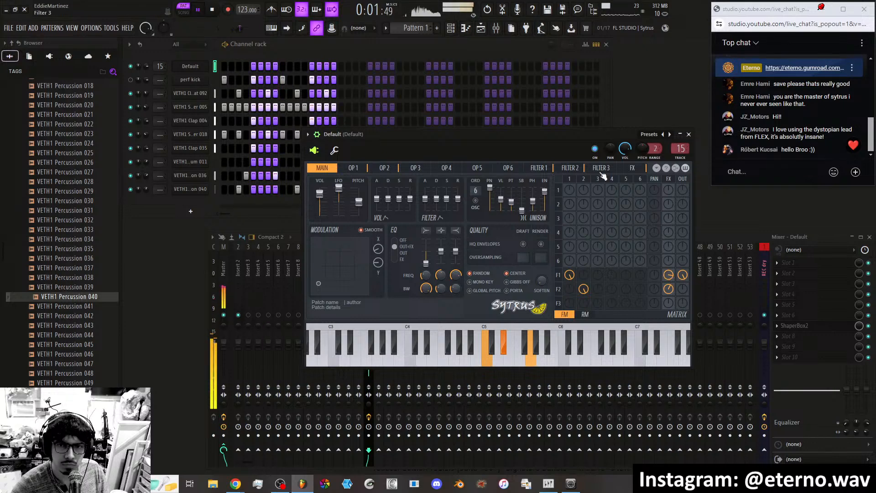
Try different reverb and chorus wet levels in the synth's effects section and set the chorus order to 0.
click(632, 168)
drag(538, 193, 538, 185)
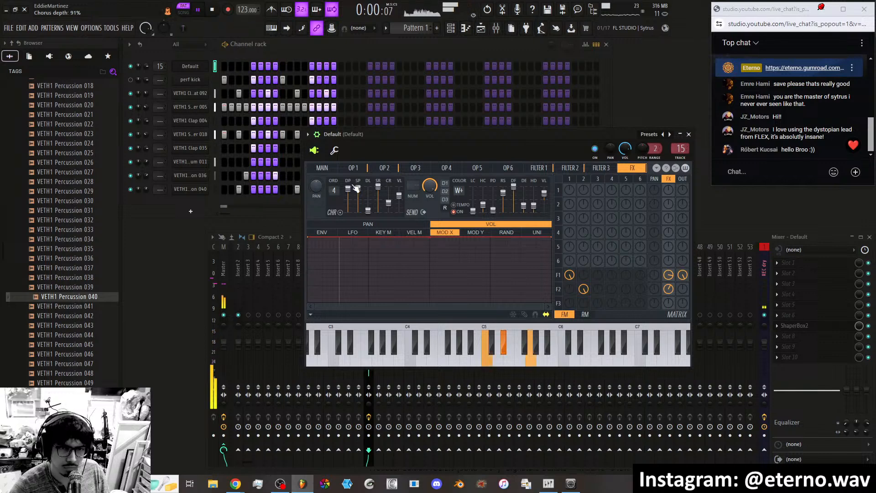
drag(399, 195, 400, 186)
drag(400, 187, 401, 193)
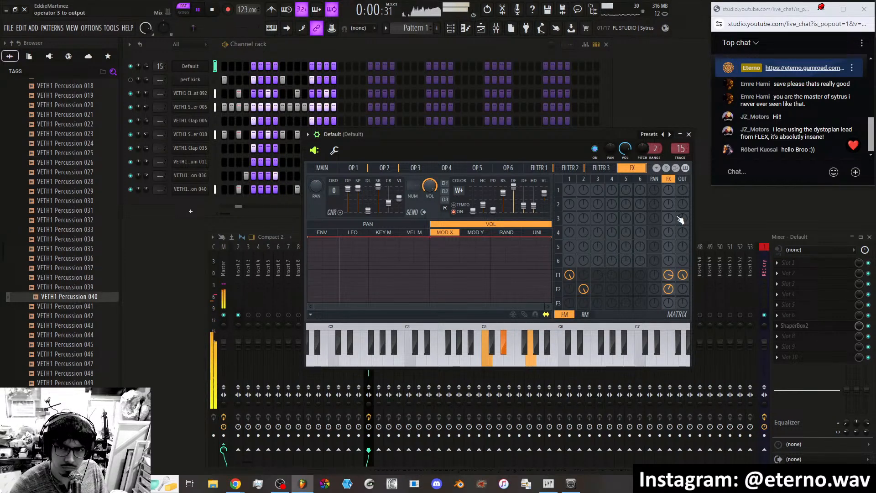
Try sending operator 1 directly to the output with modulation from operators 2 and 3 in the matrix.
drag(684, 191, 683, 208)
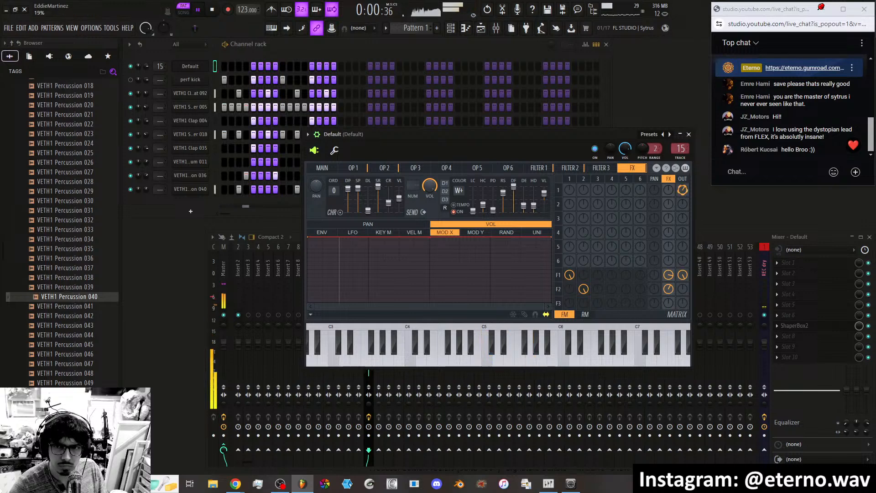
mouse_move(583, 191)
mouse_down()
mouse_move(584, 182)
mouse_move(584, 199)
mouse_up()
drag(683, 190, 683, 199)
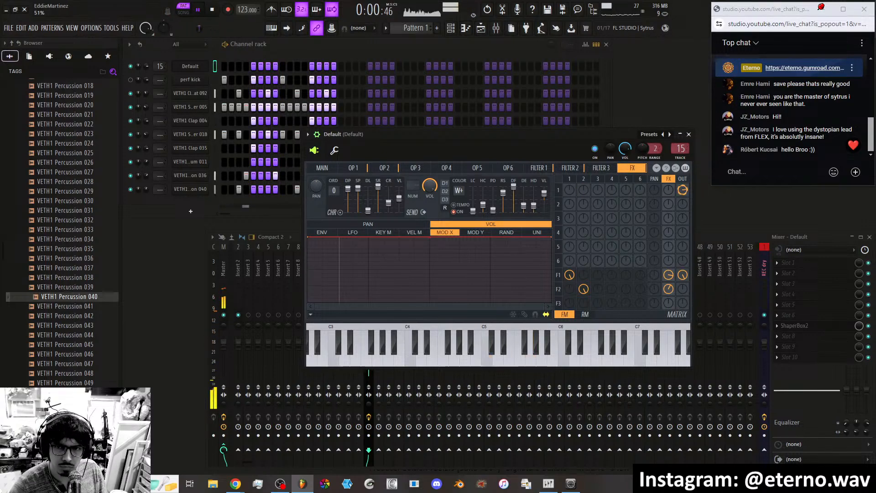
mouse_move(598, 191)
mouse_down()
mouse_move(599, 183)
mouse_move(600, 202)
mouse_up()
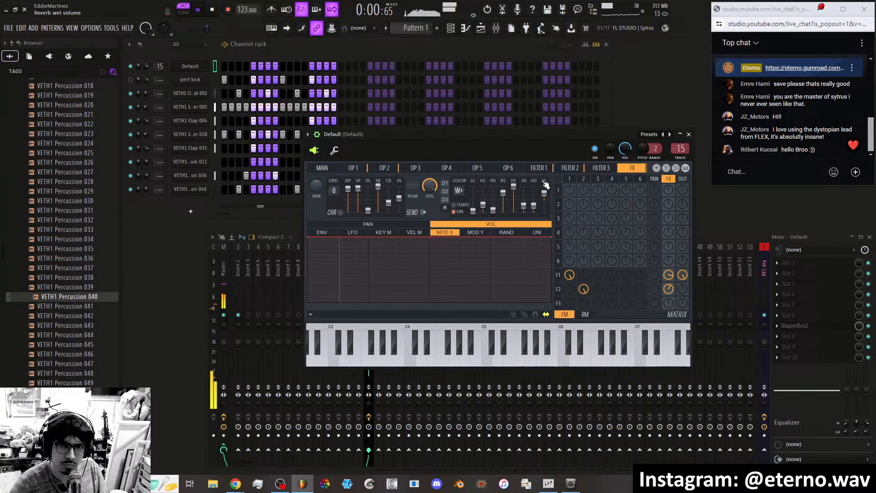
Try the patch with Filter 1's FX send turned off and the X/Y modulation point moved higher along the pad's left edge.
drag(668, 276, 672, 293)
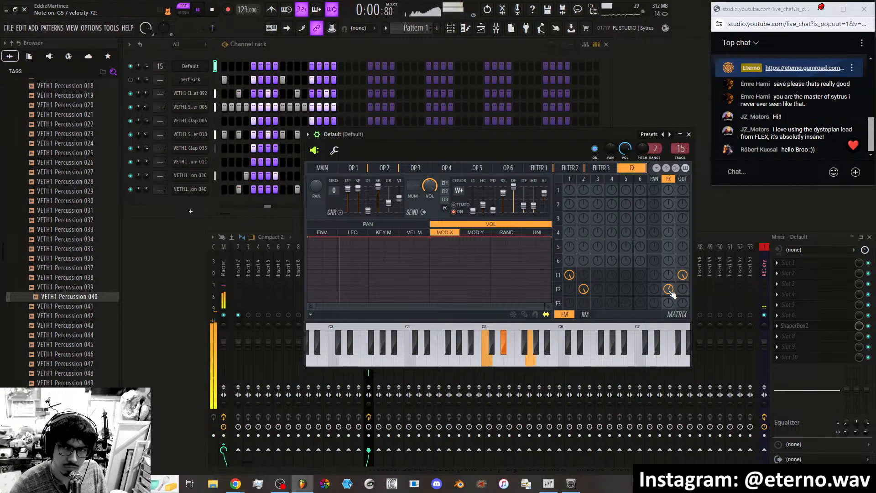
click(325, 169)
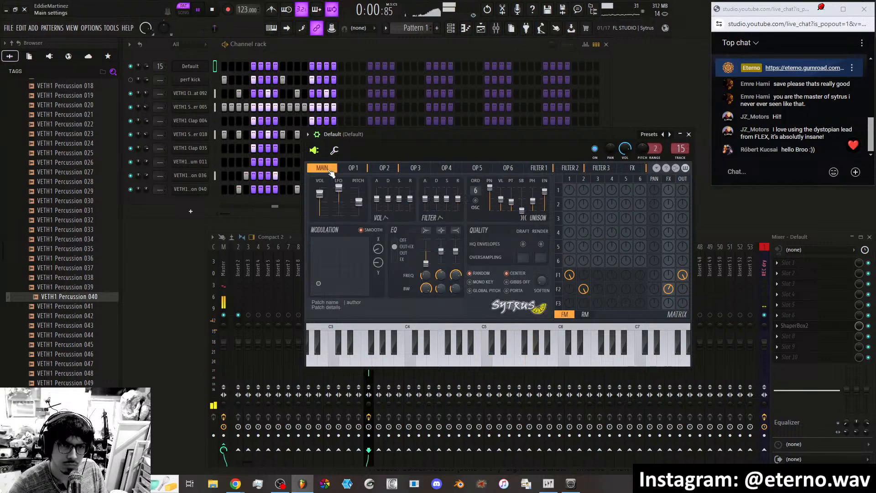
mouse_move(322, 286)
mouse_down()
mouse_move(352, 290)
mouse_move(324, 290)
mouse_move(318, 279)
mouse_move(328, 257)
mouse_move(352, 275)
mouse_move(321, 272)
mouse_up()
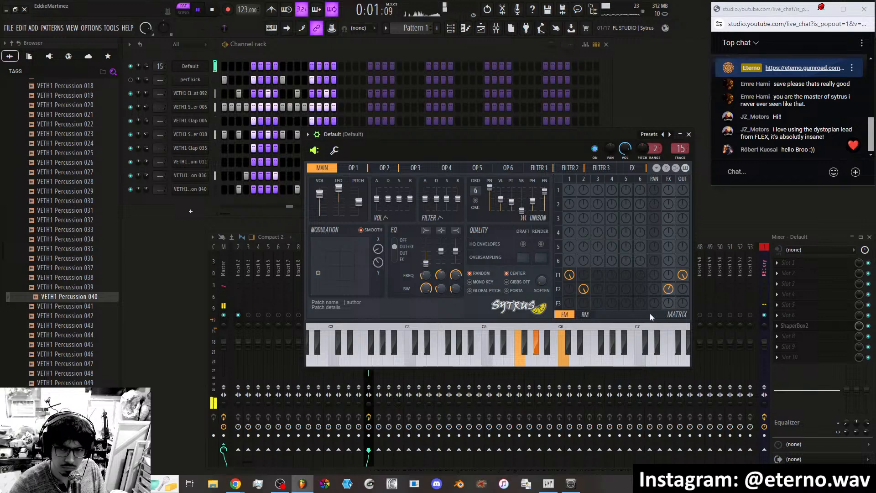
Raise Filter 1's FX send in the matrix, save the project and move the X/Y modulation point close to the pad's centre.
drag(670, 277, 670, 268)
key(ctrl+s)
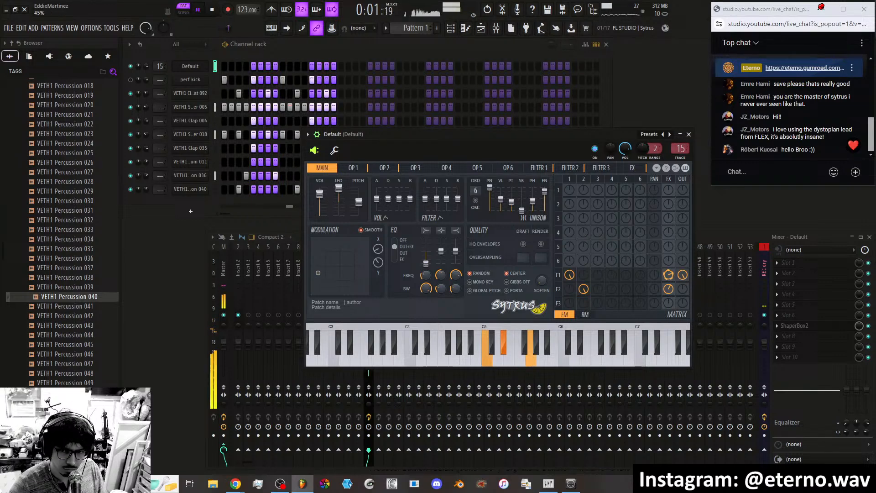
drag(318, 273, 332, 262)
Enter Eterno as the patch author and Chord - Wavy as the patch name in the synth's patch info.
click(352, 305)
drag(362, 304, 341, 302)
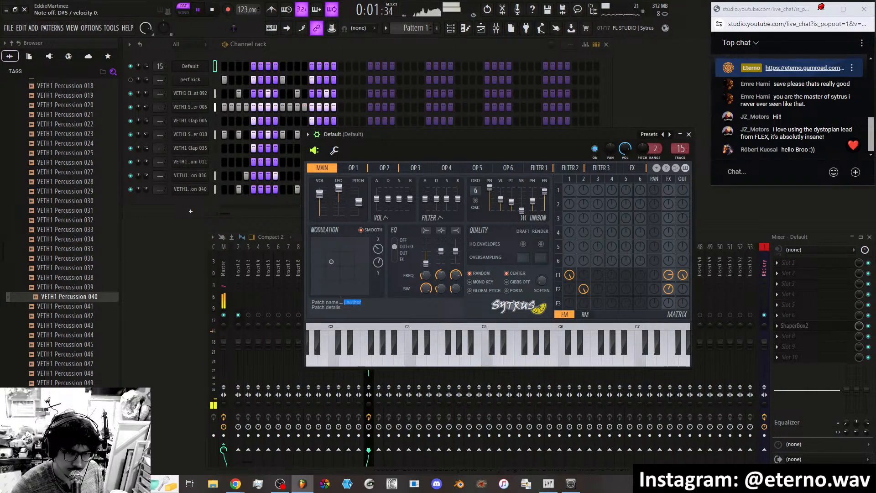
click(364, 302)
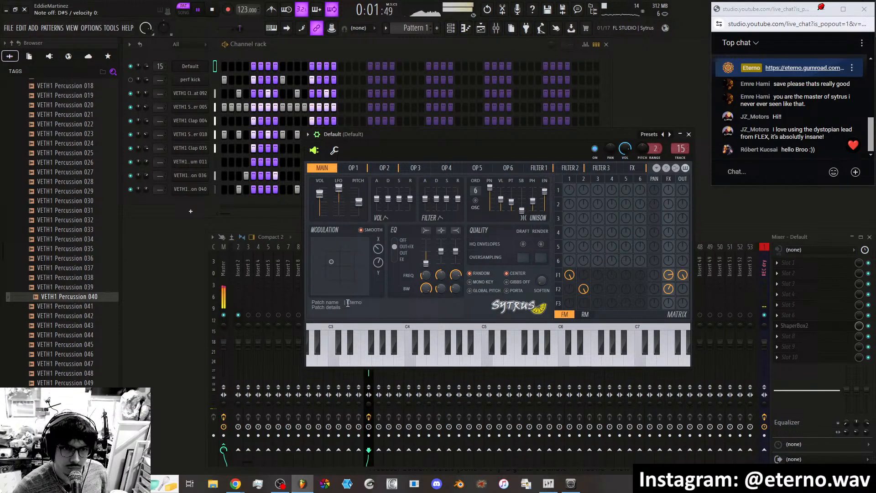
drag(338, 300, 320, 301)
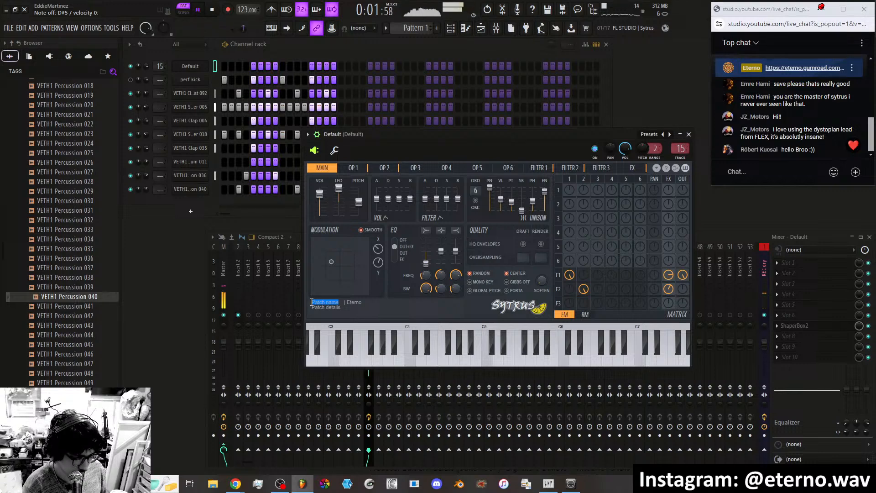
text(CV)
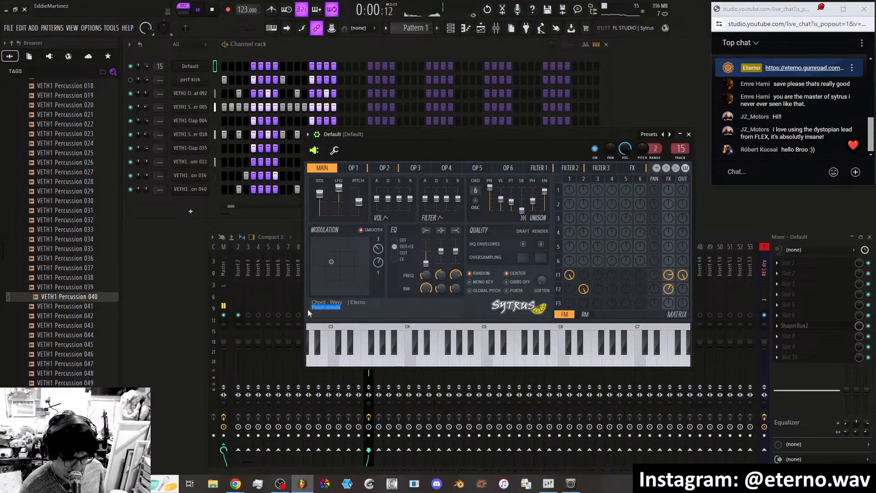
Replace the patch details with "mod x and y modulate resonance and cutoff as well as the weaveshaper mix".
text(mod)
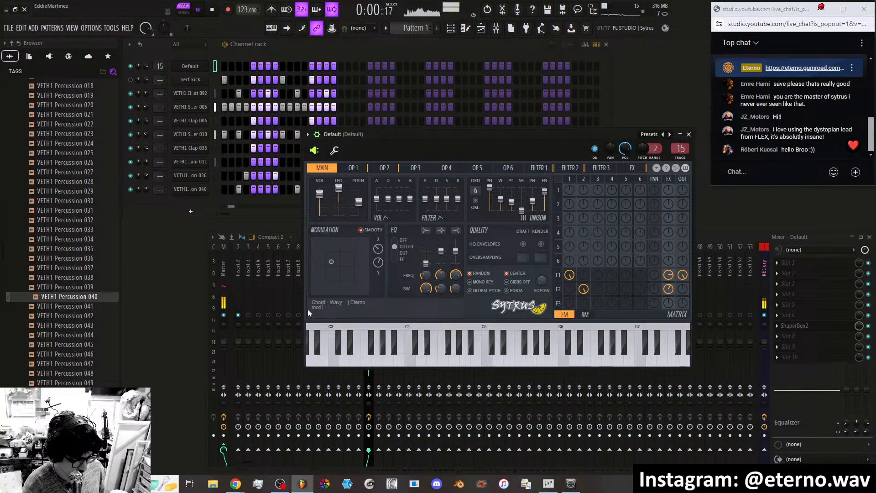
text( x and y mo)
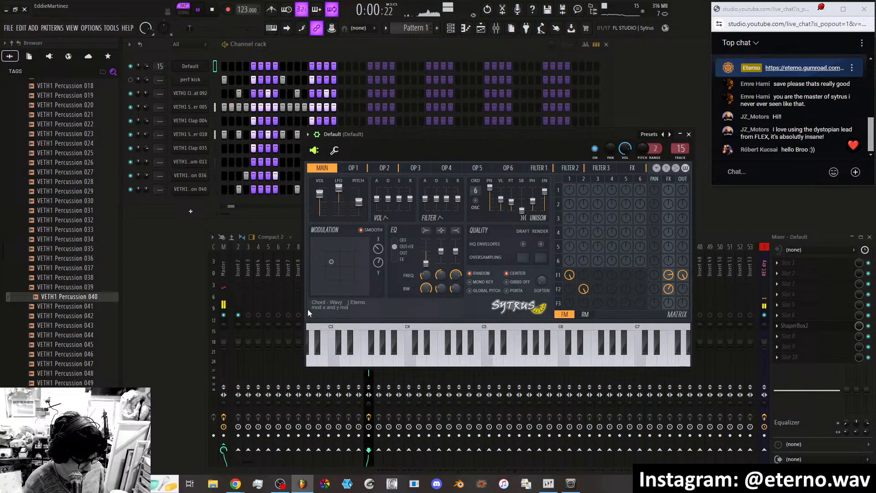
text(dulate reson)
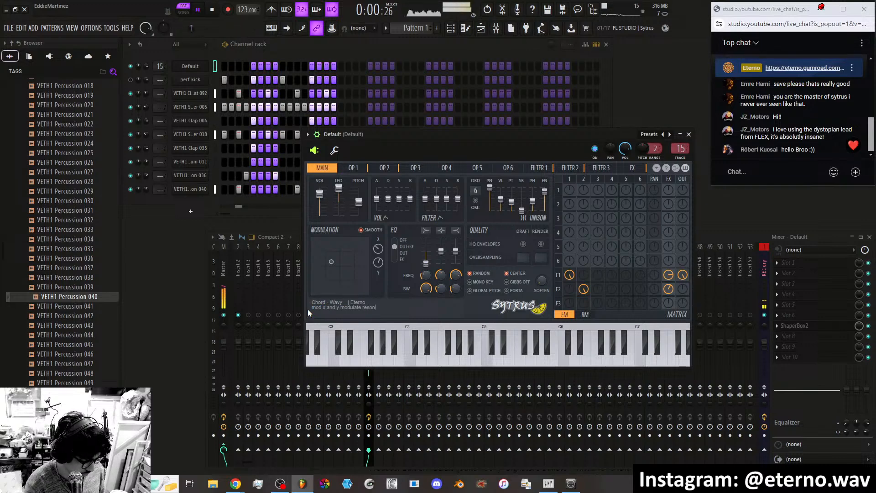
text(ance and)
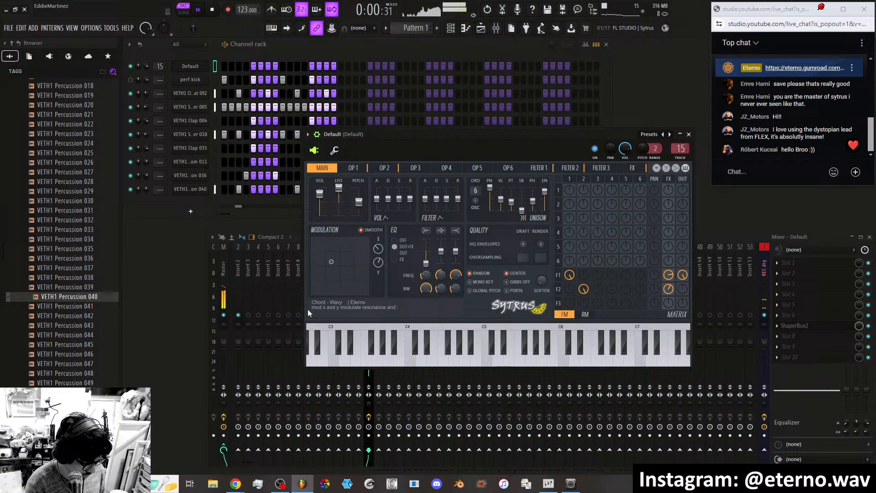
text( cutoff as )
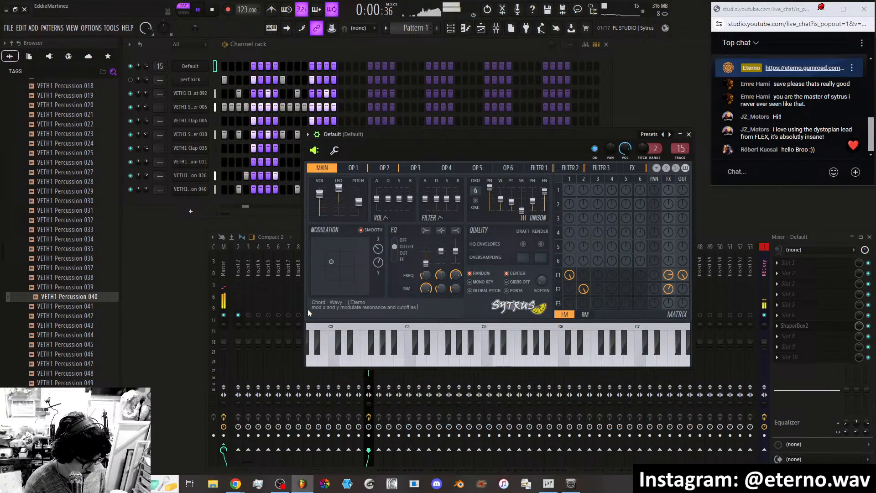
text(well as)
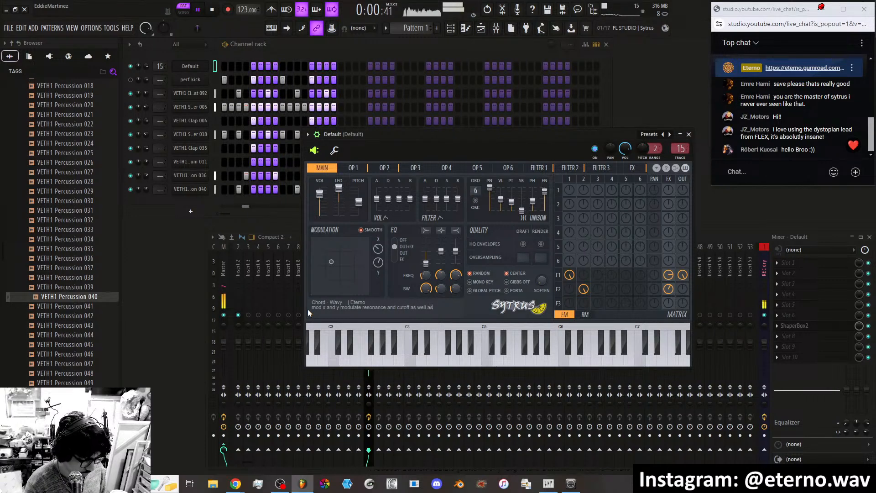
text( the weave)
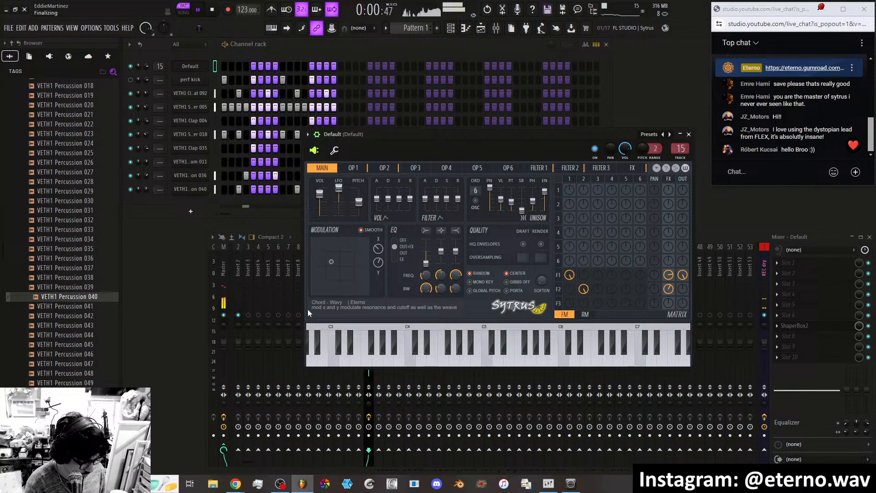
text(shaper mix)
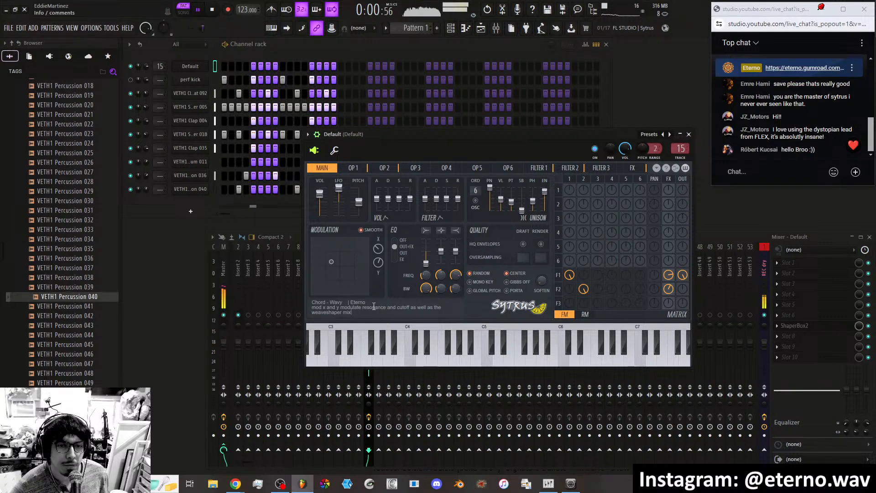
Save the patch as a preset named "chord - wavy" in the Eterno folder of the Sytrus presets.
click(308, 134)
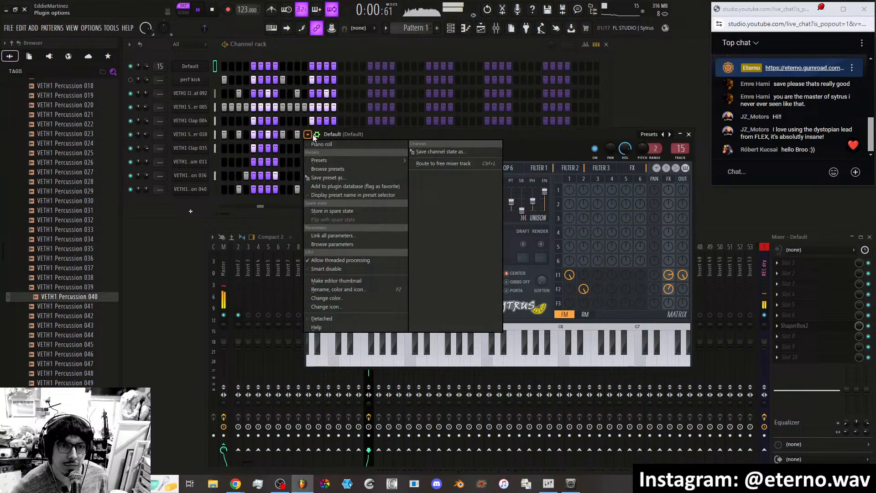
click(330, 180)
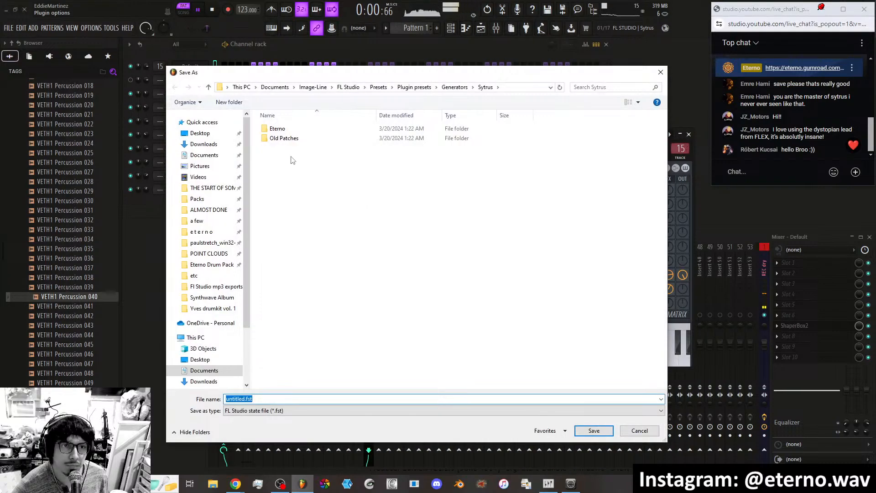
double_click(284, 129)
double_click(283, 400)
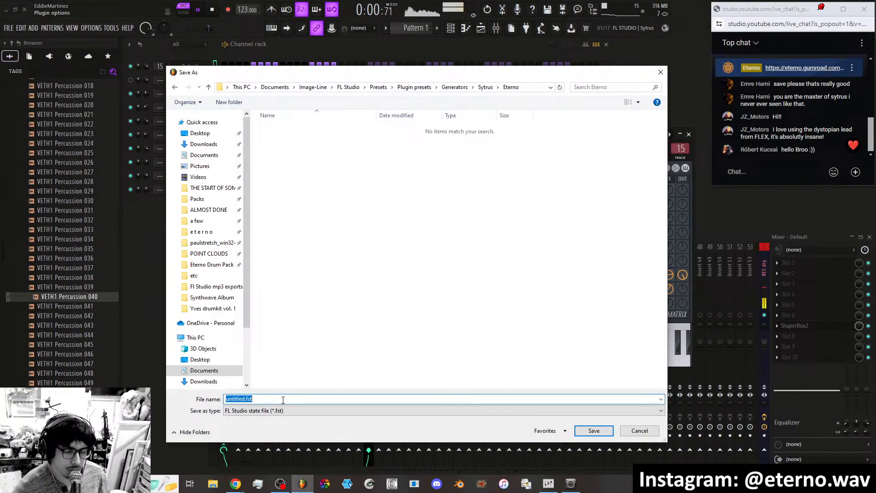
text(chord - wavy)
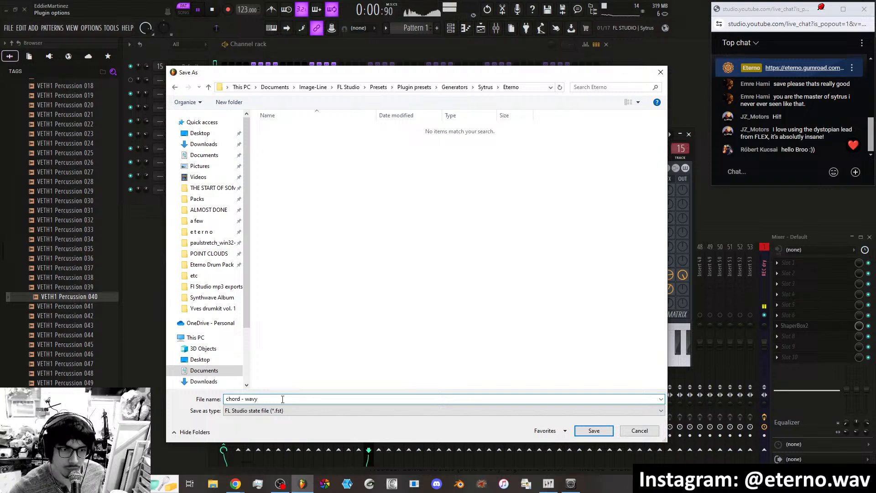
click(594, 430)
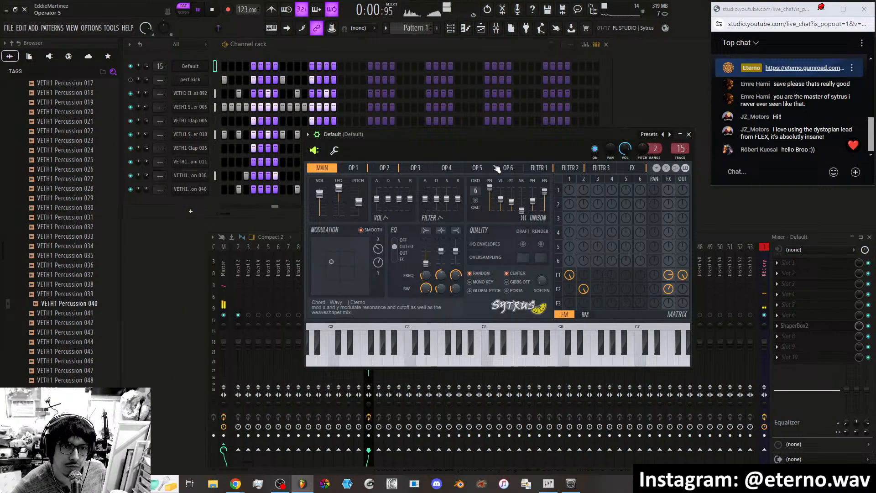
Load the chord - wavy preset from the Eterno category and move the X/Y modulation point toward the pad's lower-left corner.
click(664, 134)
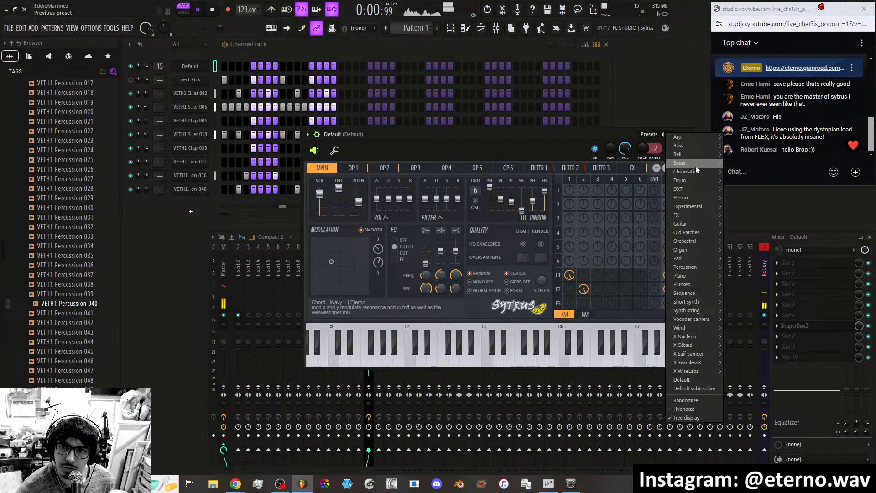
mouse_move(698, 198)
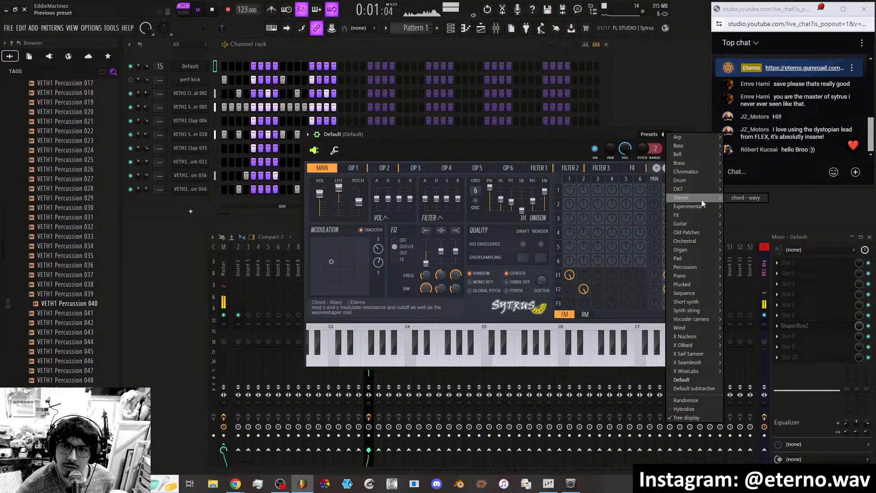
click(743, 198)
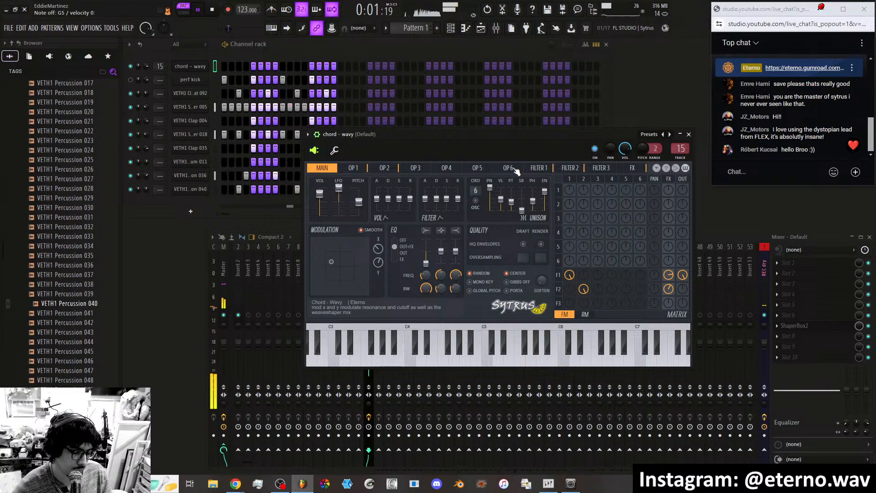
drag(331, 261, 316, 276)
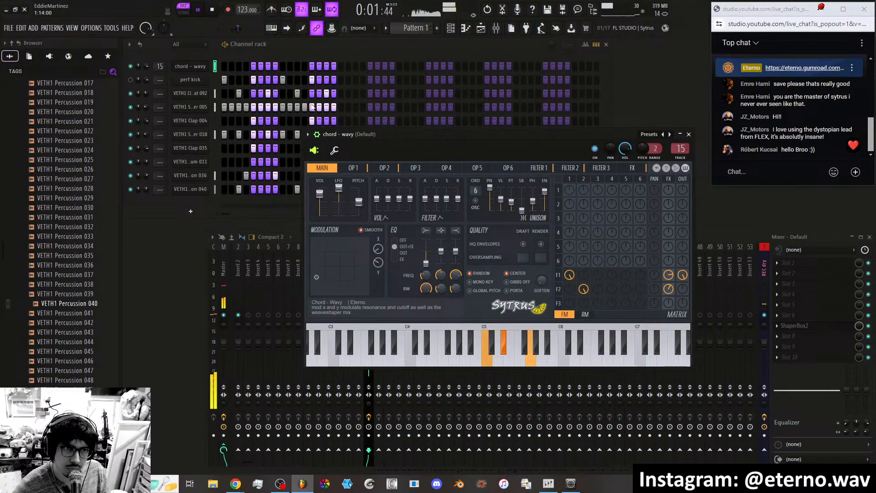
Unmute the perf kick channel and sweep the synth's X/Y modulation point through the pad's upper middle to its right edge.
click(131, 80)
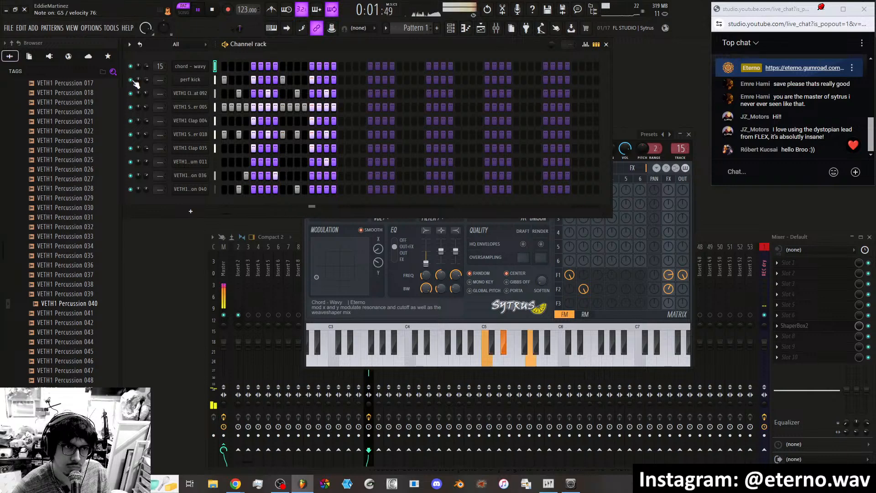
click(627, 136)
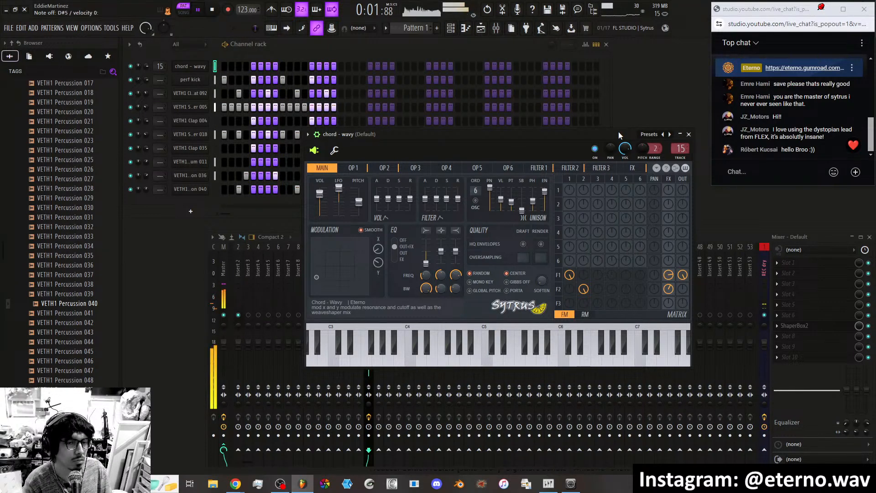
drag(317, 277, 344, 257)
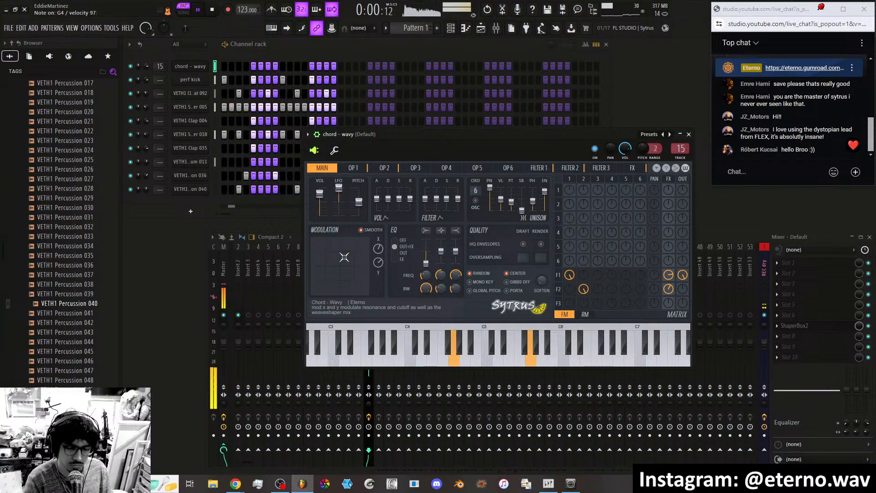
drag(344, 257, 368, 273)
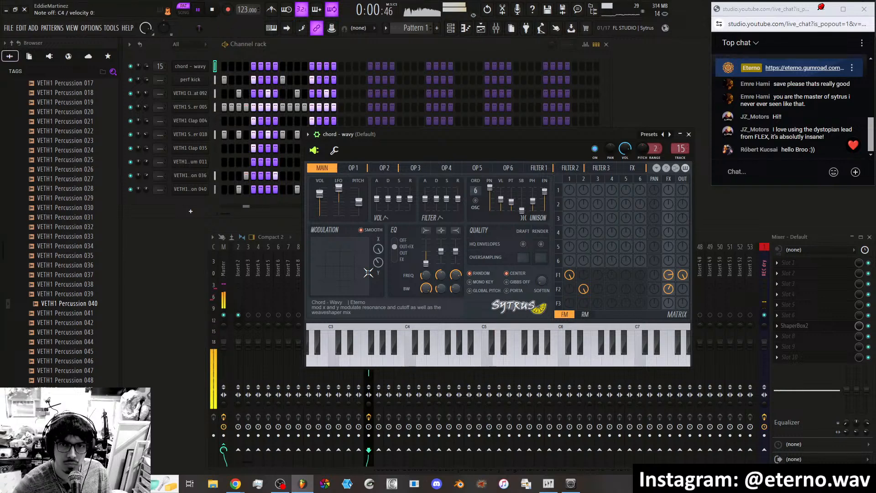
Lower Filter 1's cutoff, check its Mod X cutoff curve, and move the X/Y modulation point to the pad's upper-left area.
click(558, 274)
drag(387, 189, 386, 207)
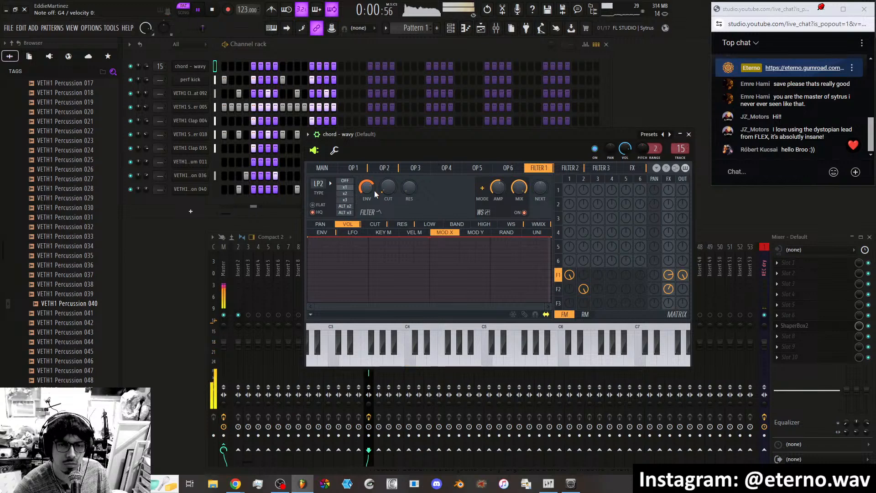
click(376, 224)
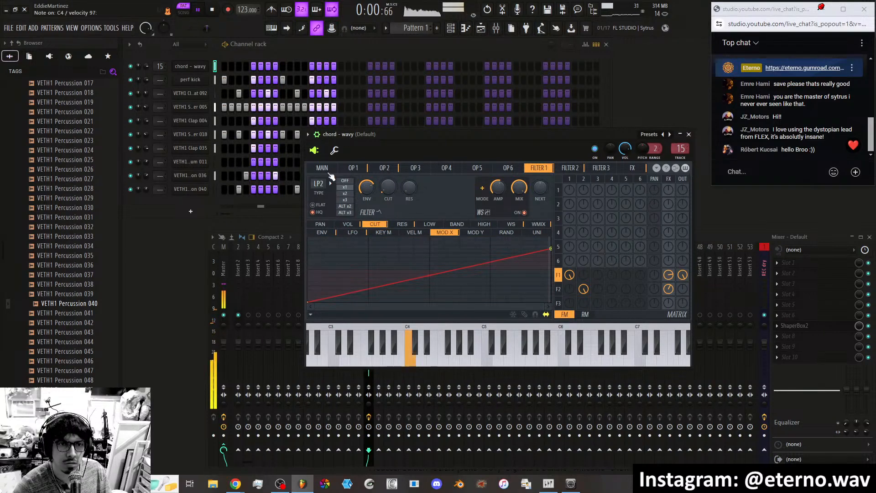
click(323, 168)
drag(361, 273, 322, 248)
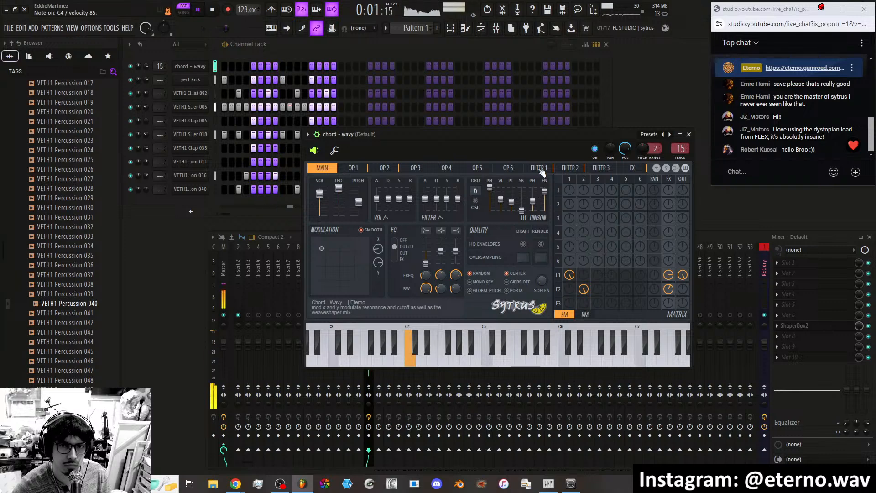
Raise Filter 1's cutoff slightly and move the X/Y modulation point to near the pad's center.
click(539, 169)
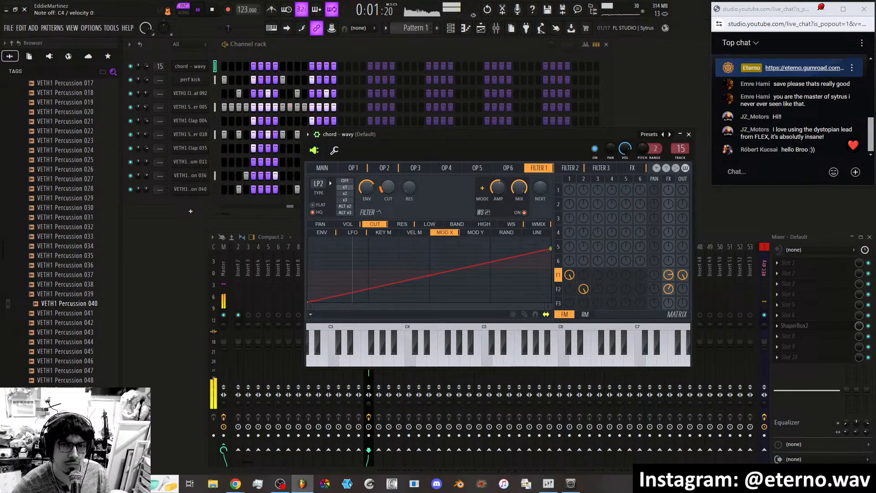
drag(386, 186, 386, 178)
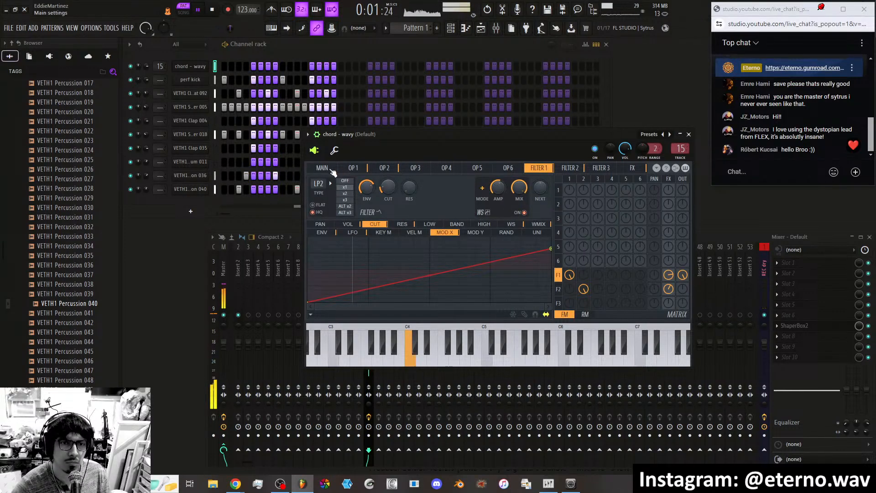
click(322, 168)
drag(333, 247, 340, 267)
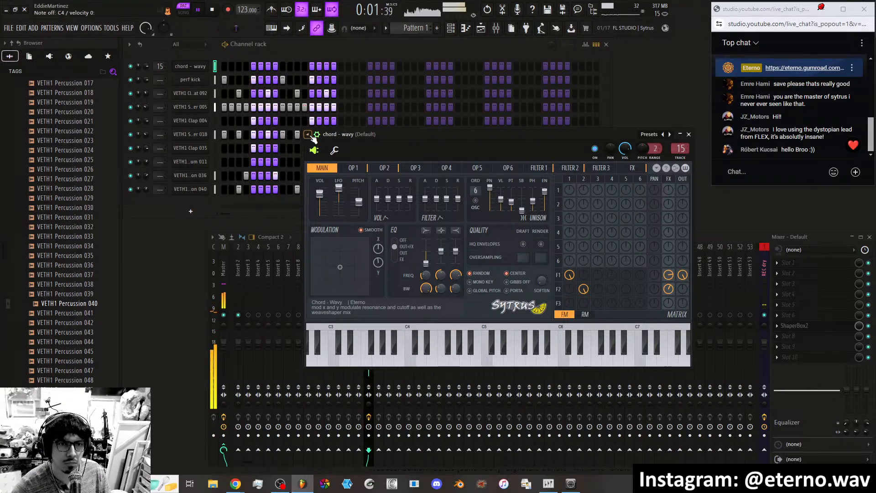
Save the patch over the existing chord - wavy.fst preset in the Eterno folder.
click(308, 135)
click(321, 177)
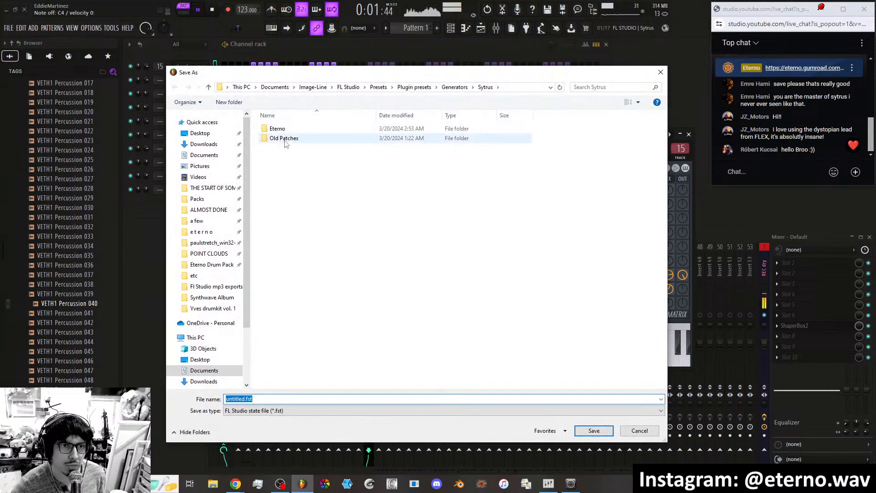
double_click(275, 128)
double_click(281, 130)
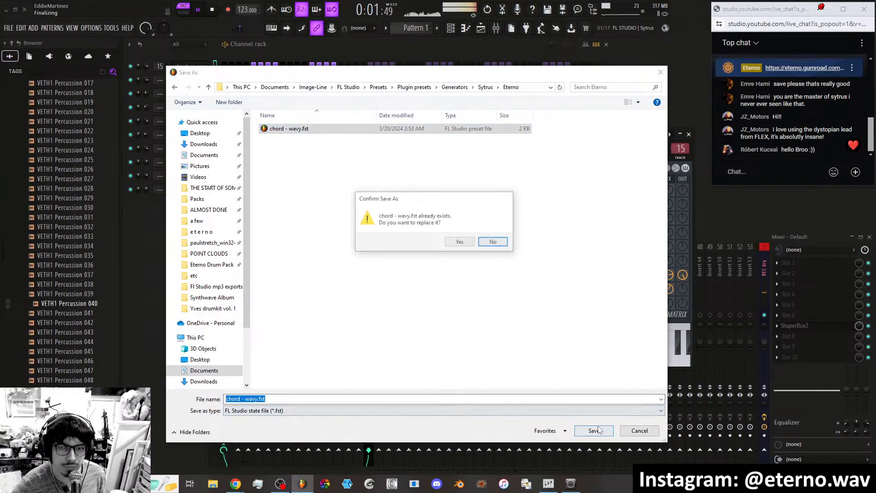
click(460, 242)
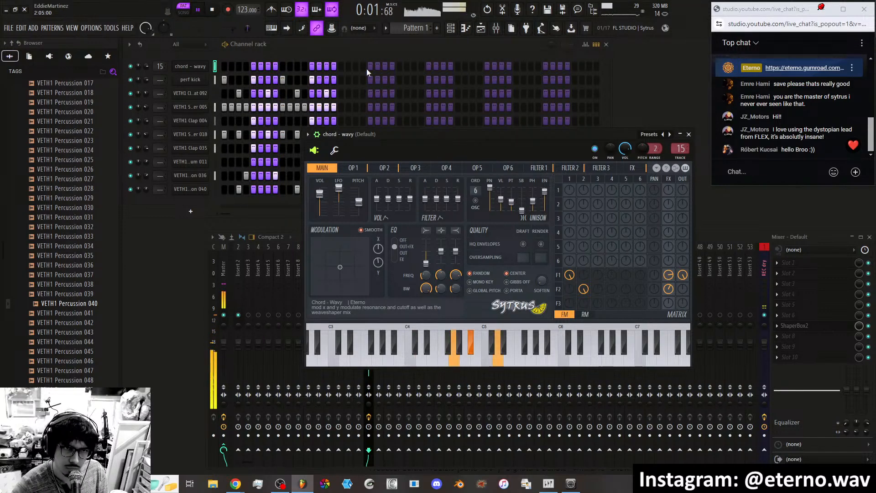
Stop playback and load the Default preset into Sytrus.
click(213, 10)
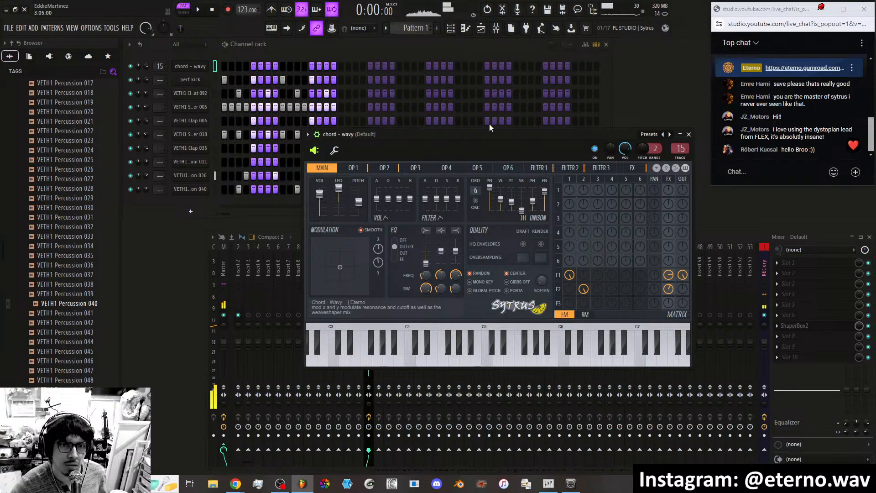
drag(623, 134, 586, 134)
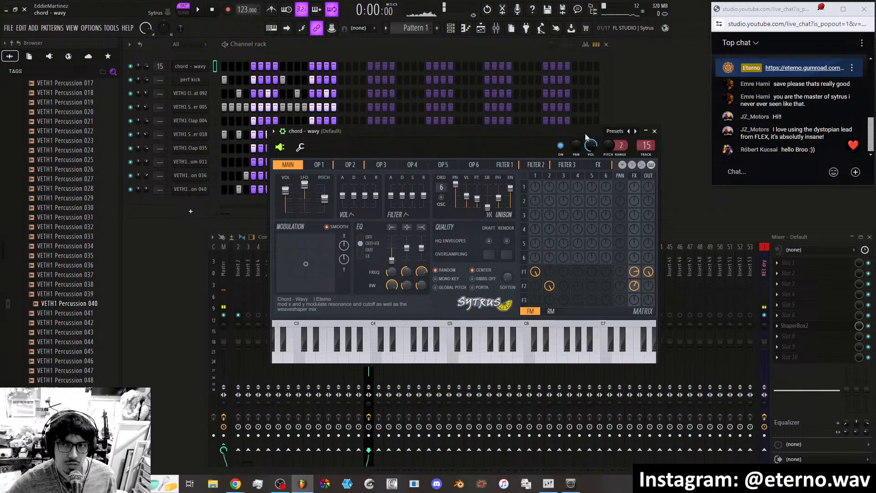
right_click(636, 132)
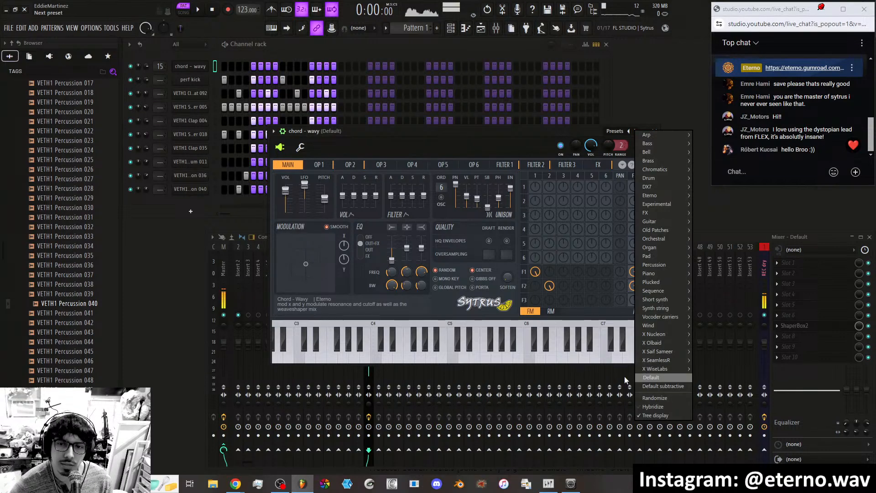
click(652, 377)
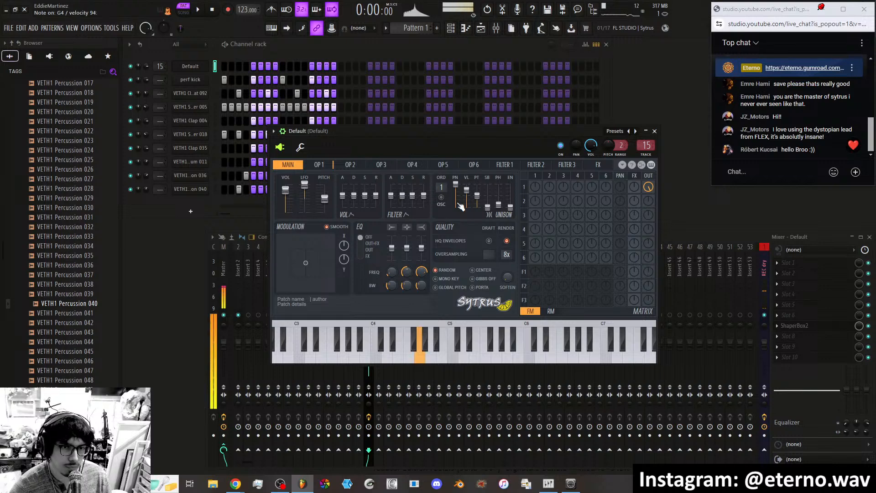
Examine the ShaperBox2 effect's volume curve in the mixer, close it, and return to the synth.
click(675, 235)
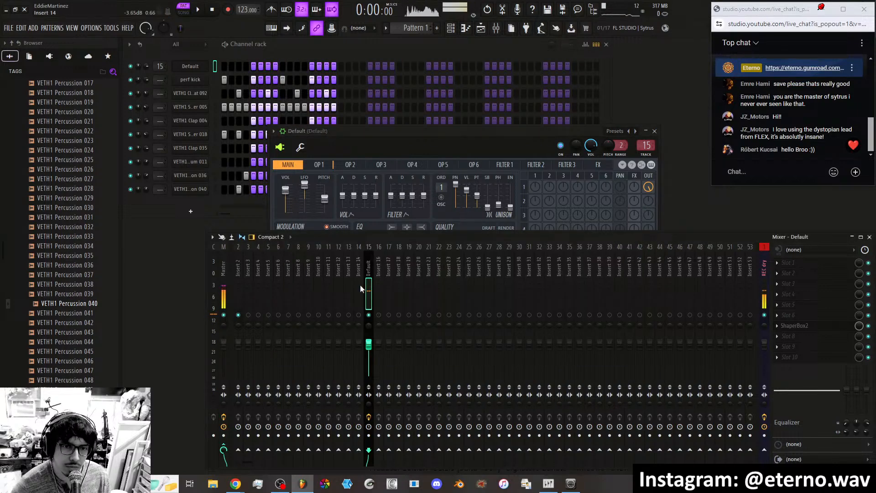
click(814, 323)
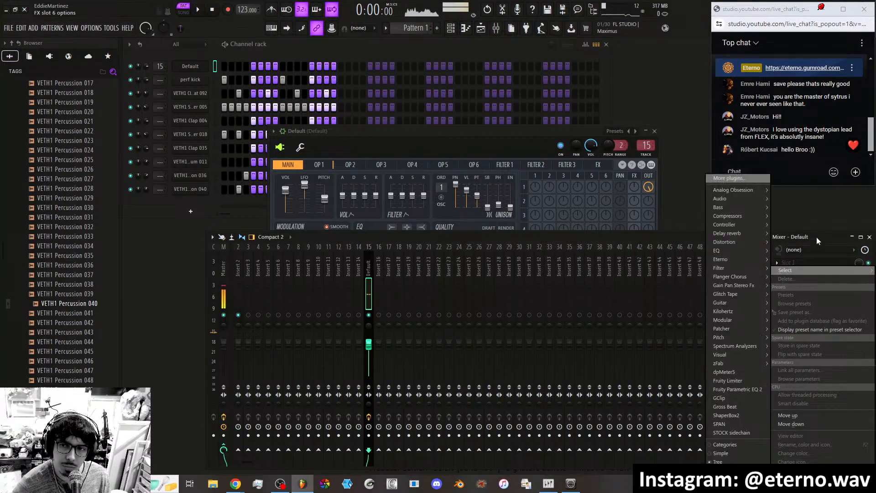
click(817, 237)
click(823, 329)
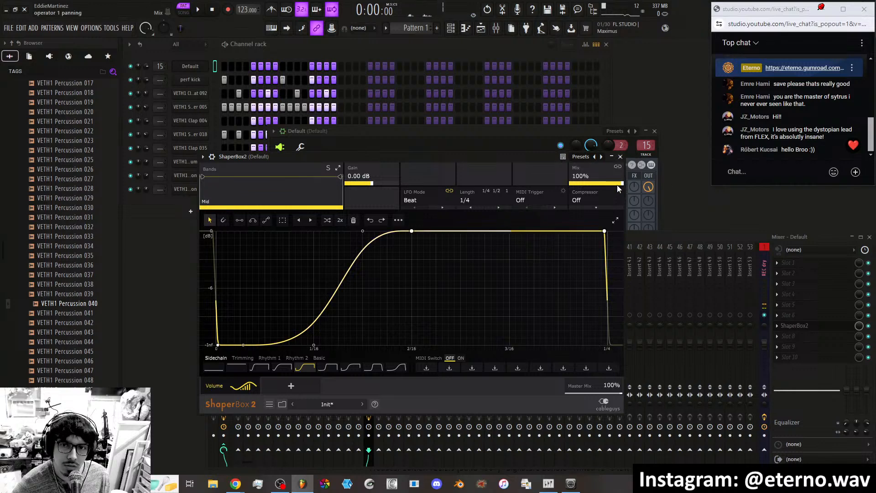
click(620, 157)
click(519, 130)
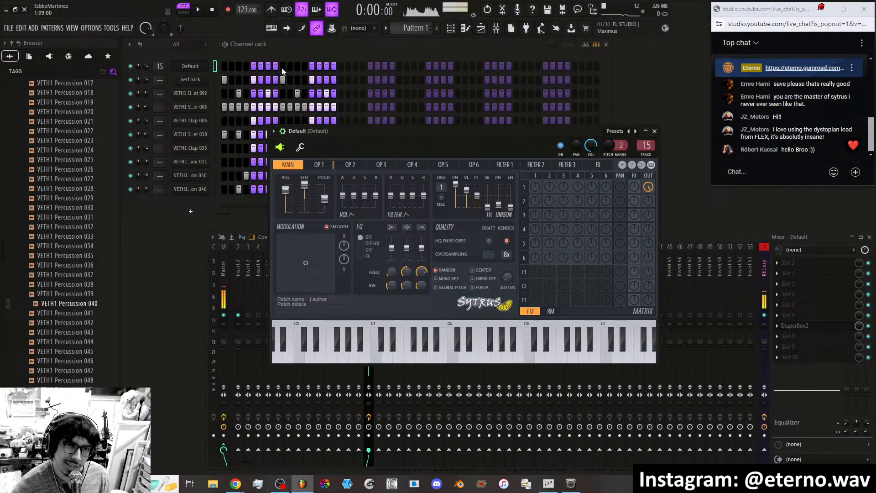
Play the drum pattern and lower the patch's main pitch to the bottom of its range.
click(248, 54)
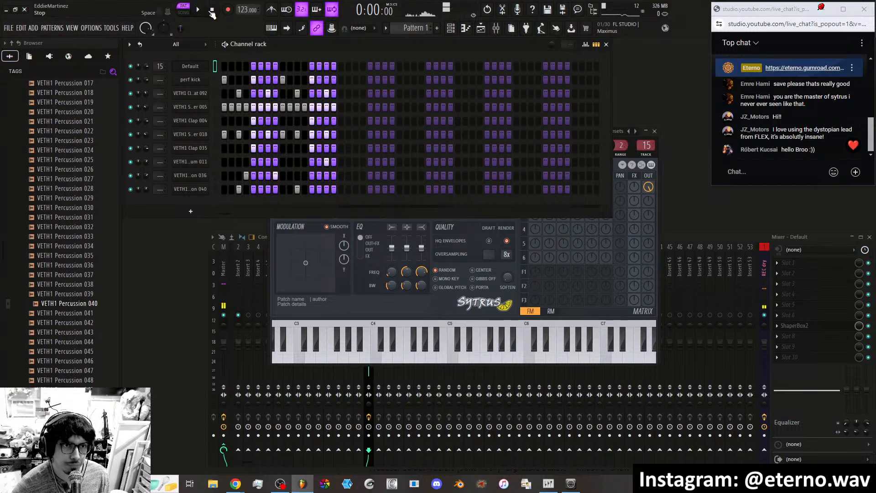
click(629, 142)
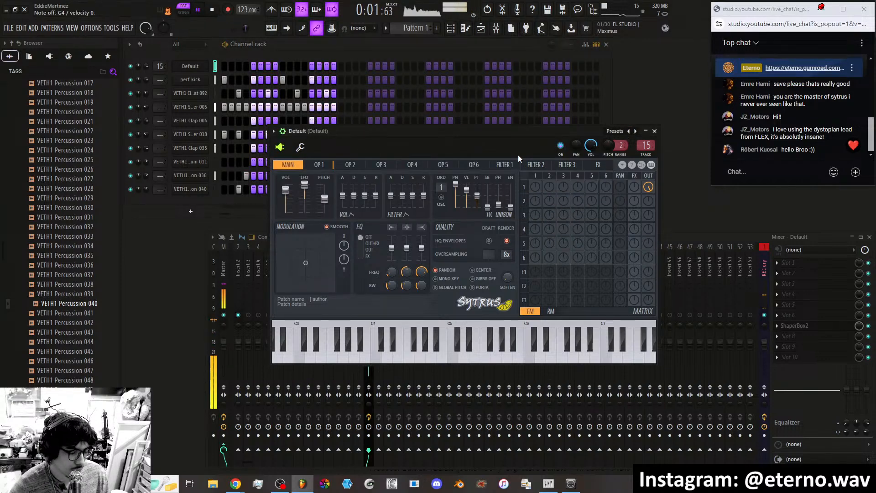
drag(324, 198, 325, 204)
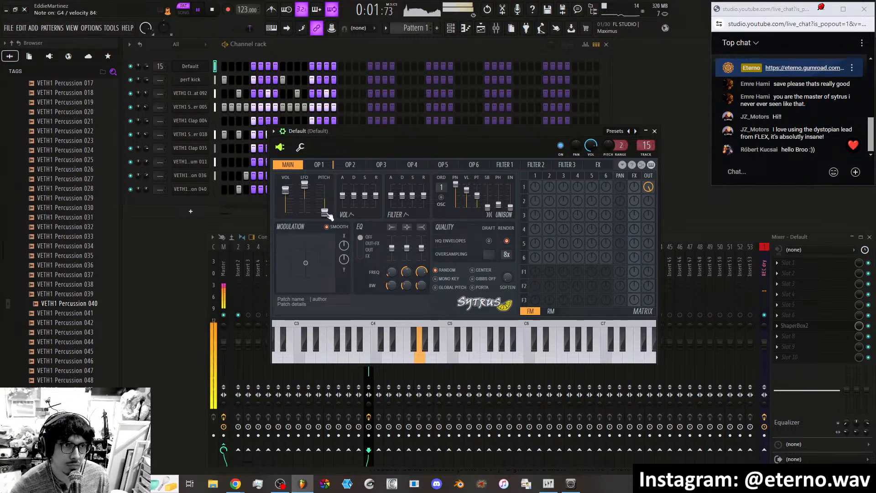
drag(324, 212, 324, 206)
click(319, 165)
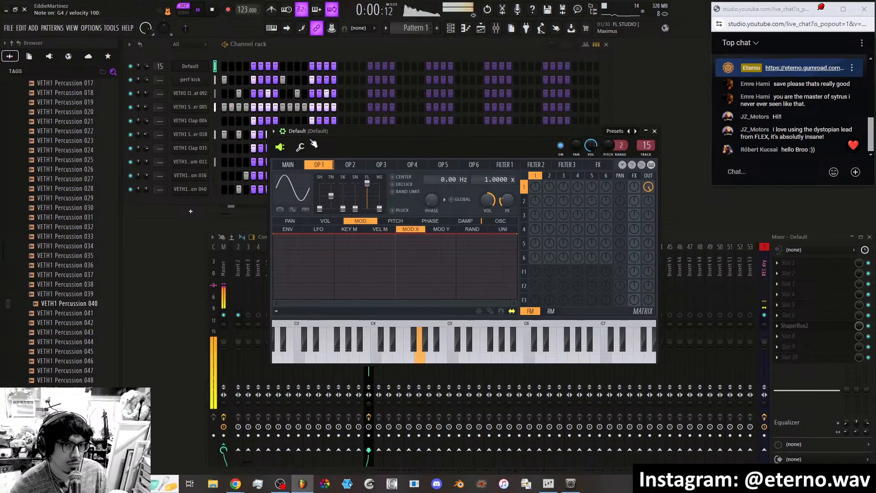
click(301, 148)
click(280, 147)
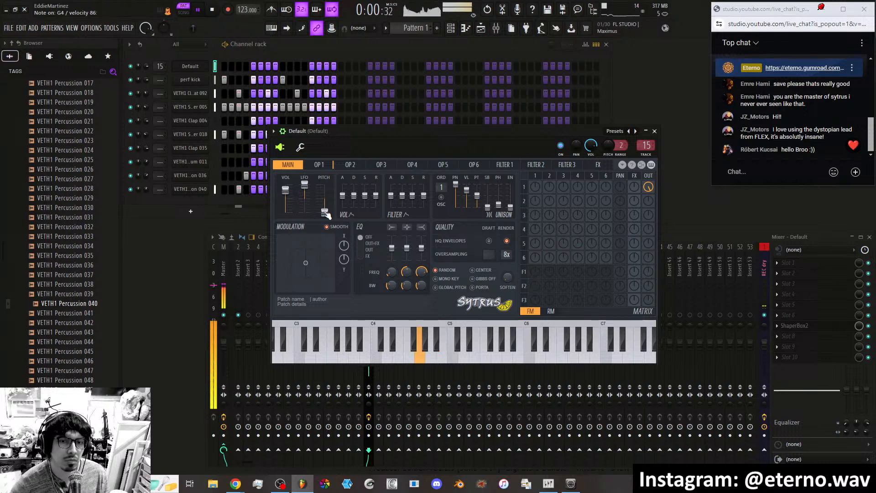
Enable Declick and Band Limit on Operator 1.
click(320, 165)
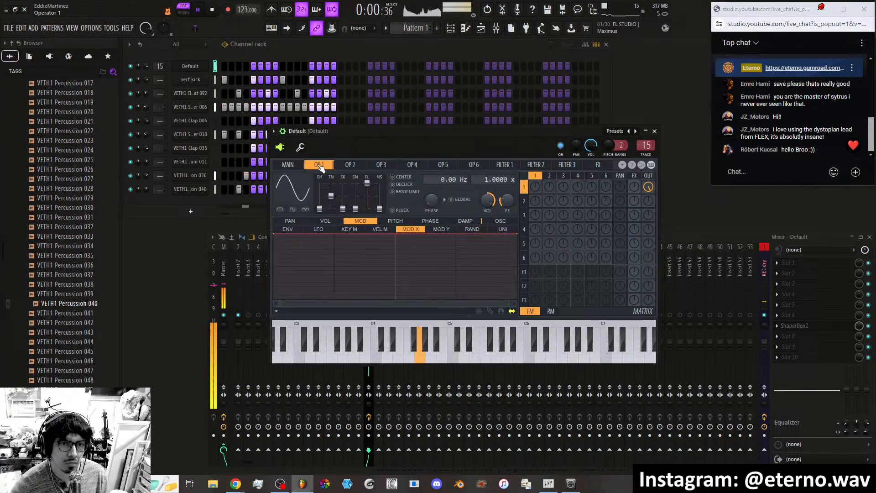
click(394, 185)
click(395, 191)
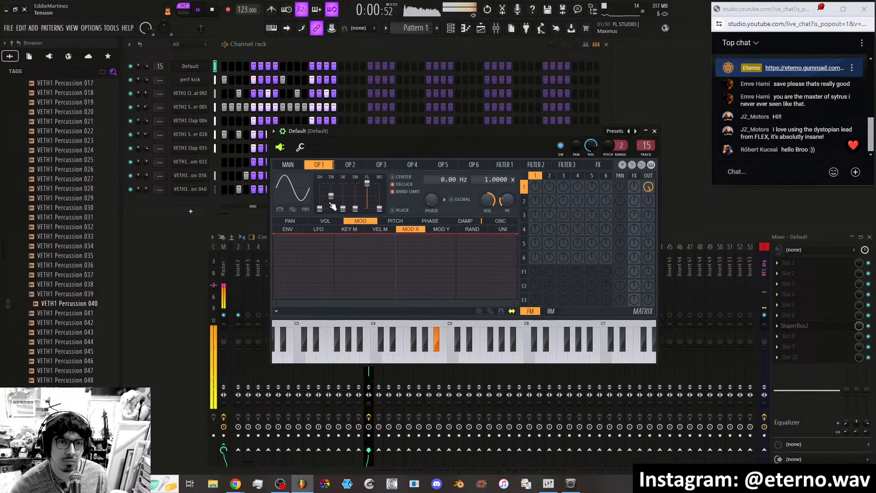
Turn on Operator 1's volume envelope and shape it with a very short attack and a short decay.
click(324, 221)
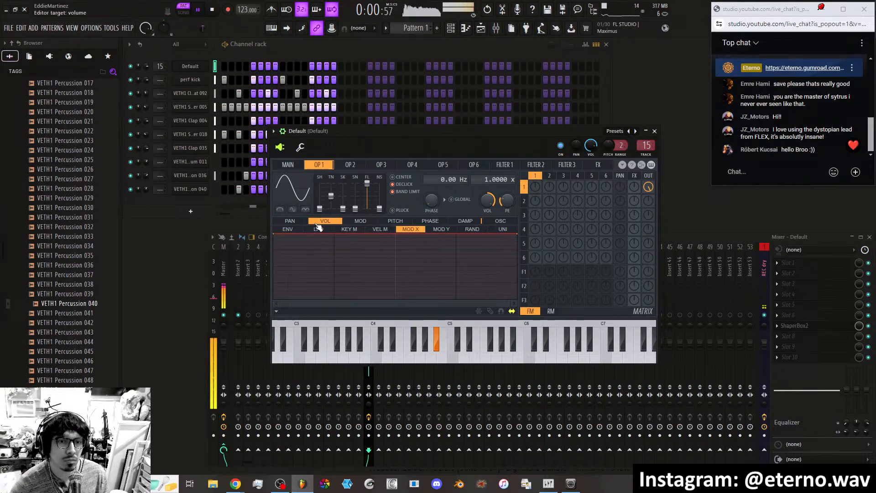
click(287, 230)
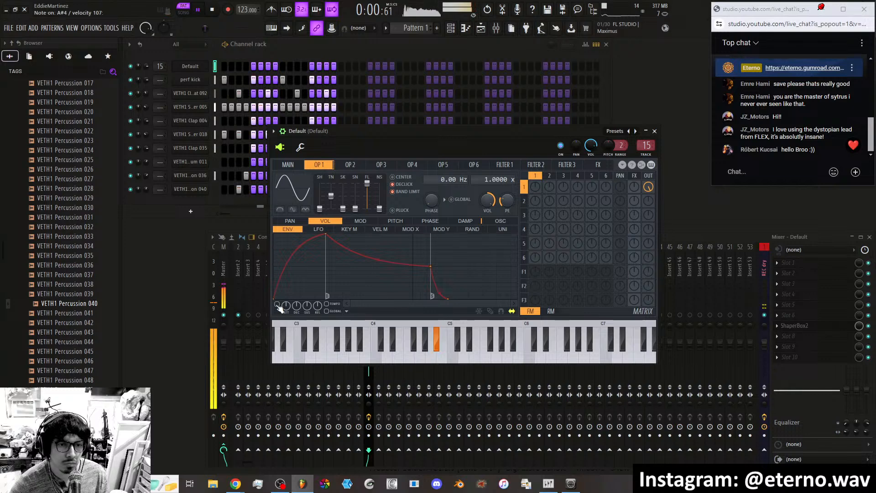
drag(327, 235, 280, 231)
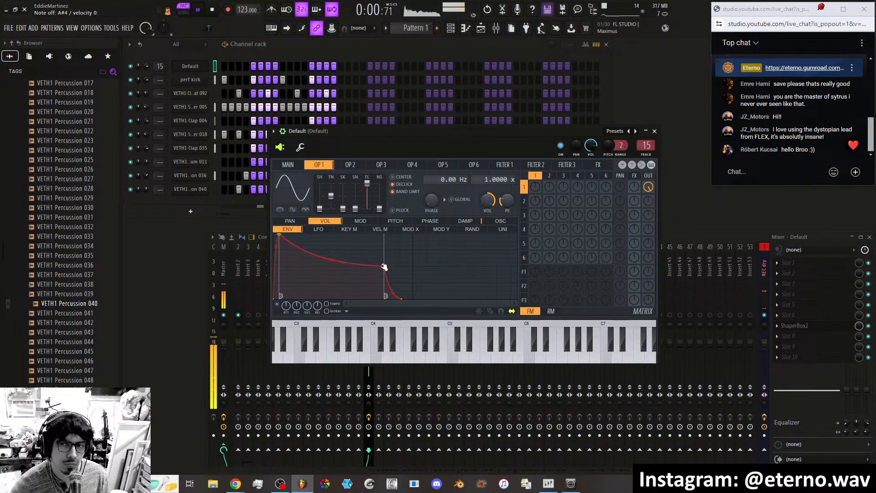
drag(386, 267, 307, 258)
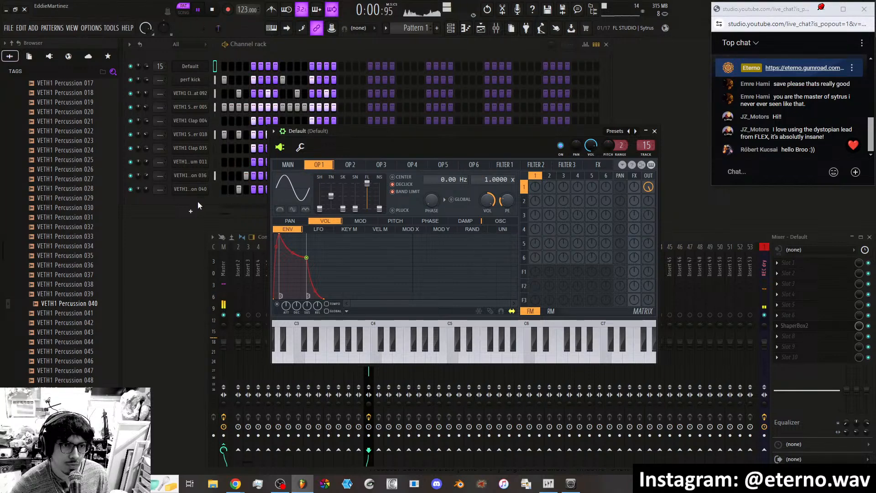
Mute the VETH1 Percussion 036 and perf kick channels in the channel rack.
click(218, 210)
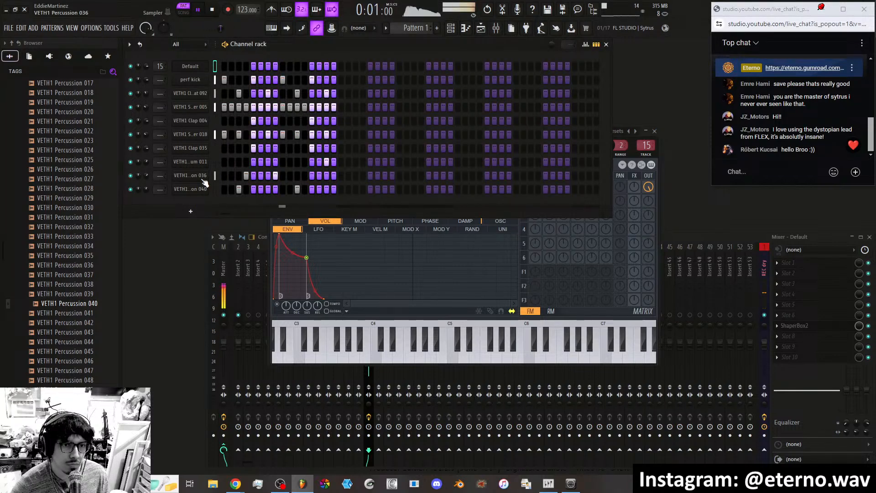
click(131, 175)
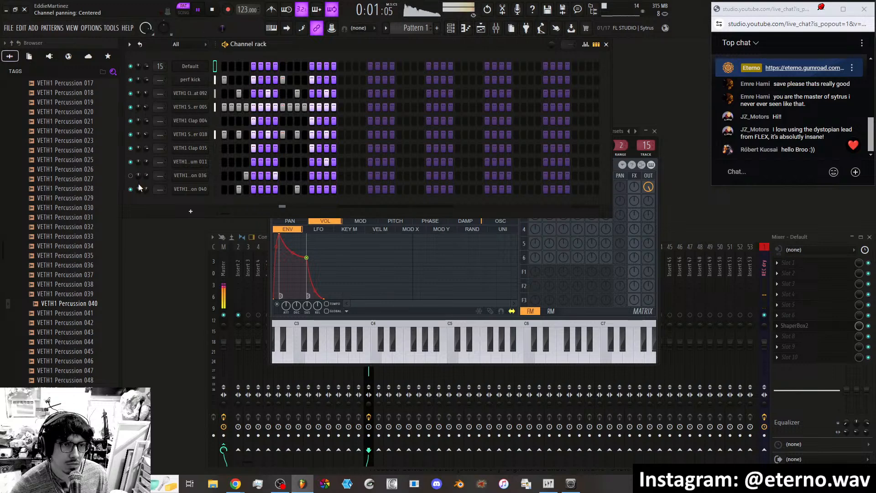
click(131, 80)
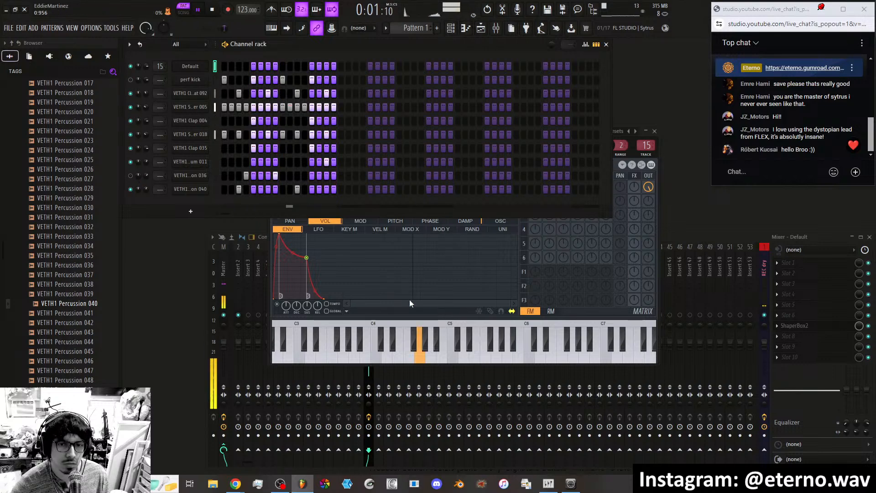
Bring the Sytrus window to the front and raise Operator 1's output level in the matrix.
click(445, 297)
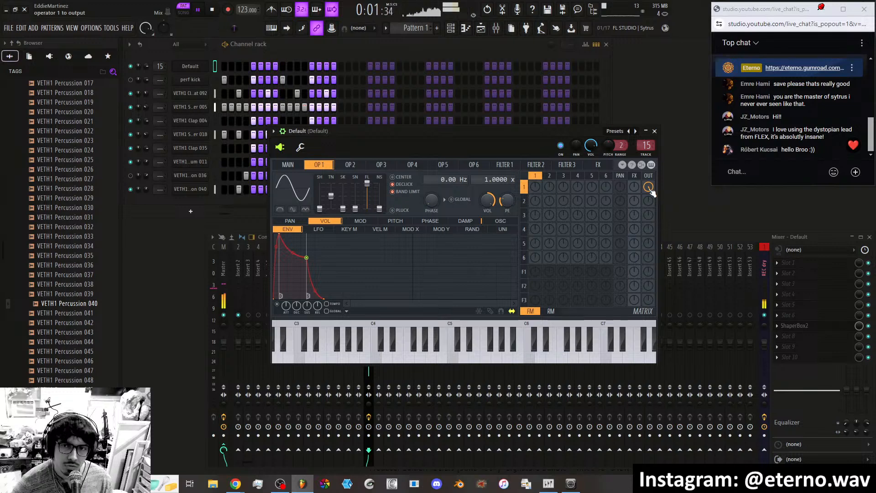
drag(649, 188, 649, 184)
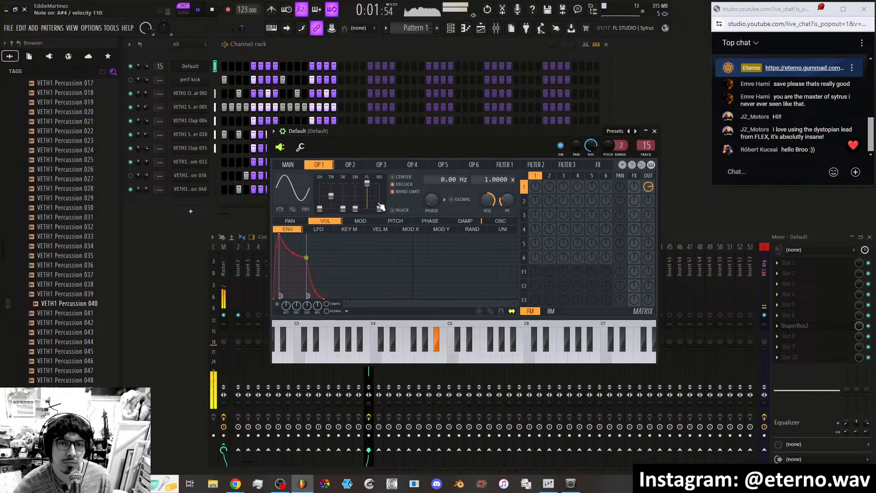
Change Operator 2's waveform to a saw.
click(292, 165)
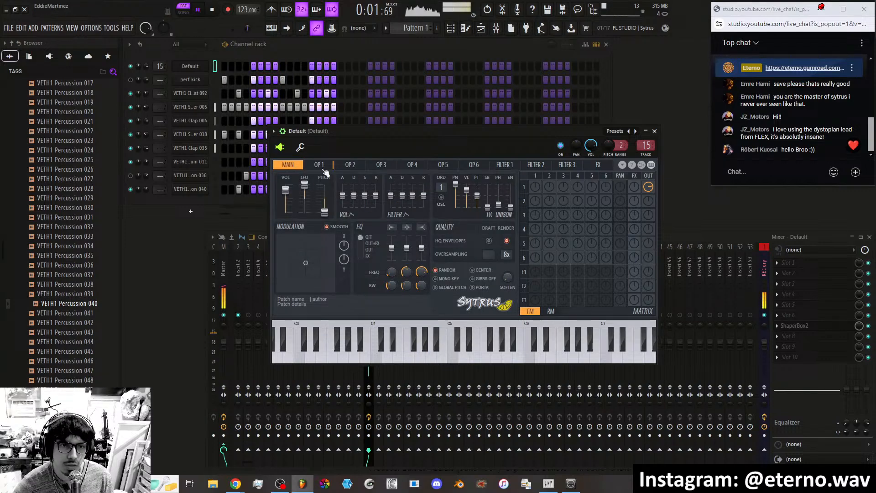
click(316, 165)
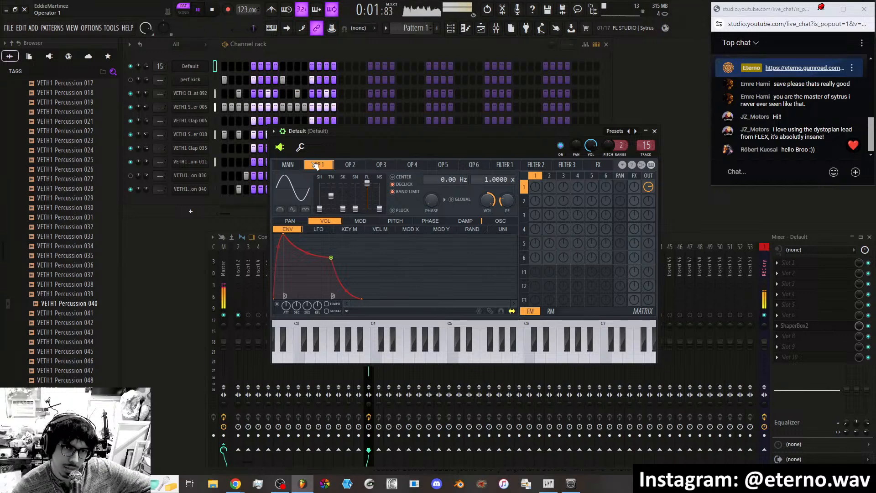
click(345, 167)
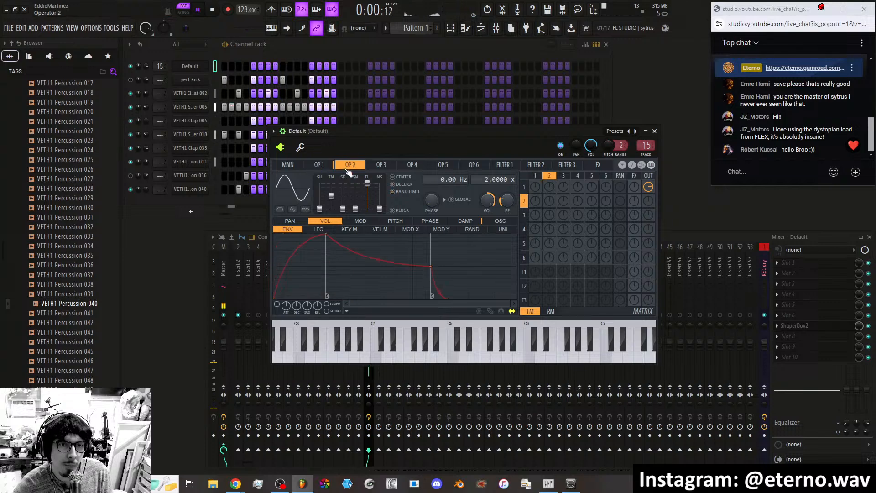
click(297, 193)
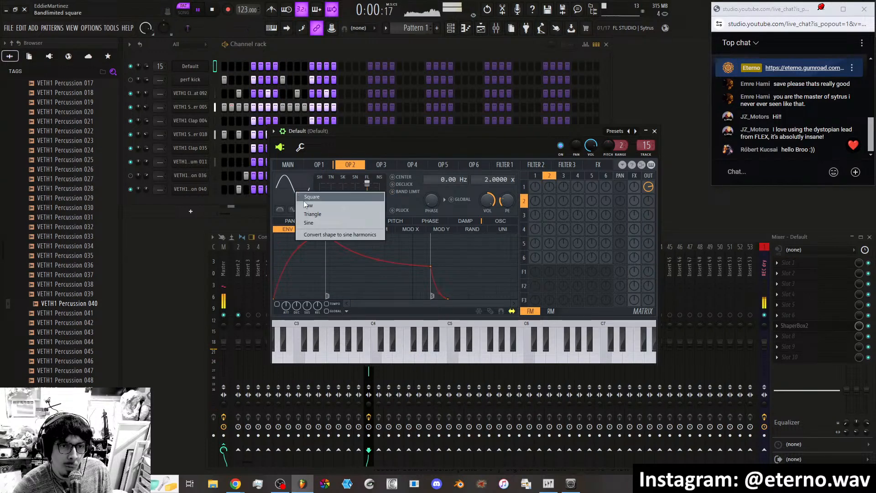
click(307, 206)
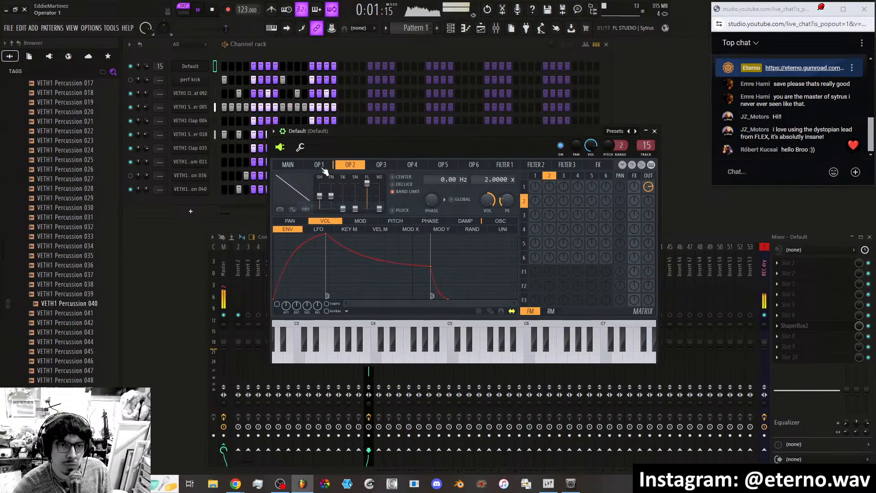
Set Filter 1 to Vanilla low pass and route Operator 2 through it to the output at 100%.
click(504, 165)
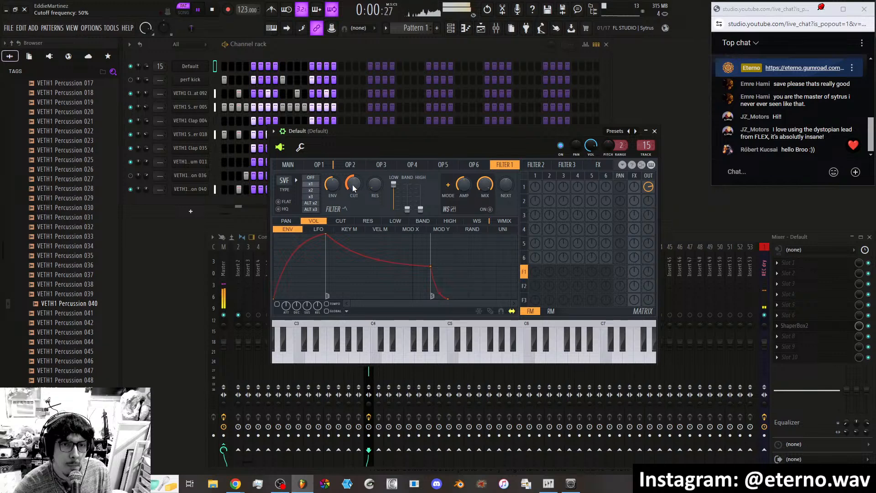
click(292, 180)
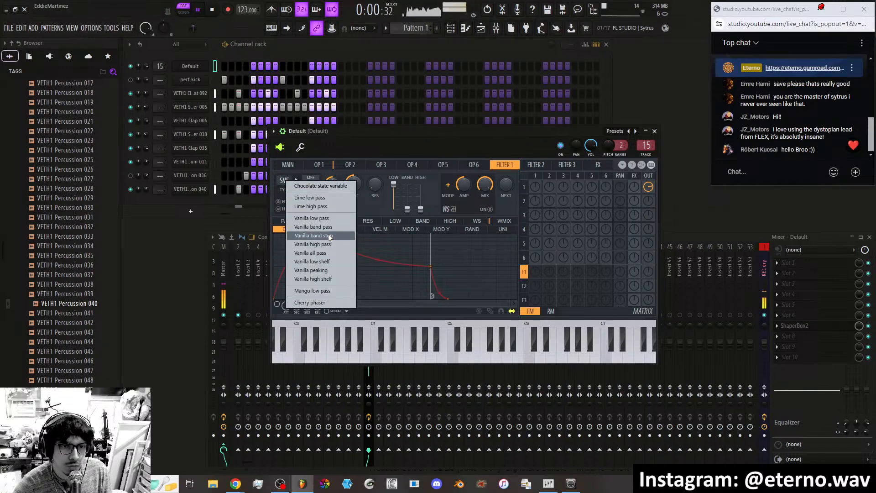
click(328, 217)
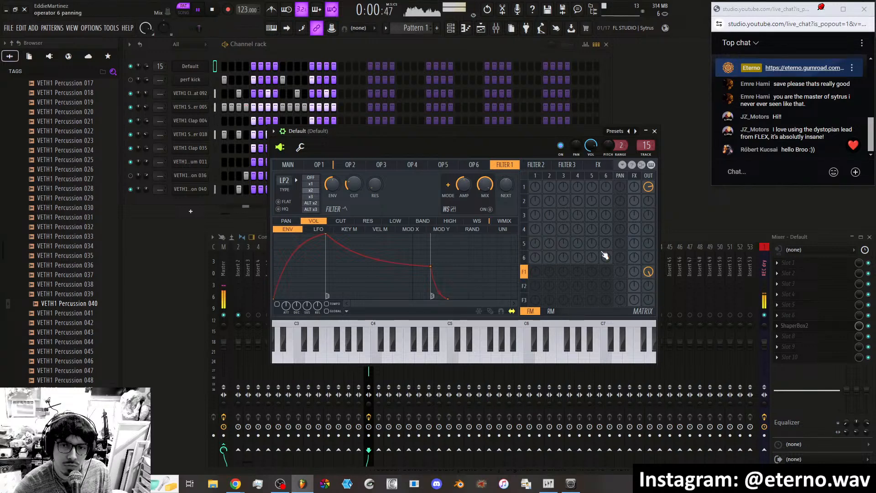
drag(549, 272, 549, 268)
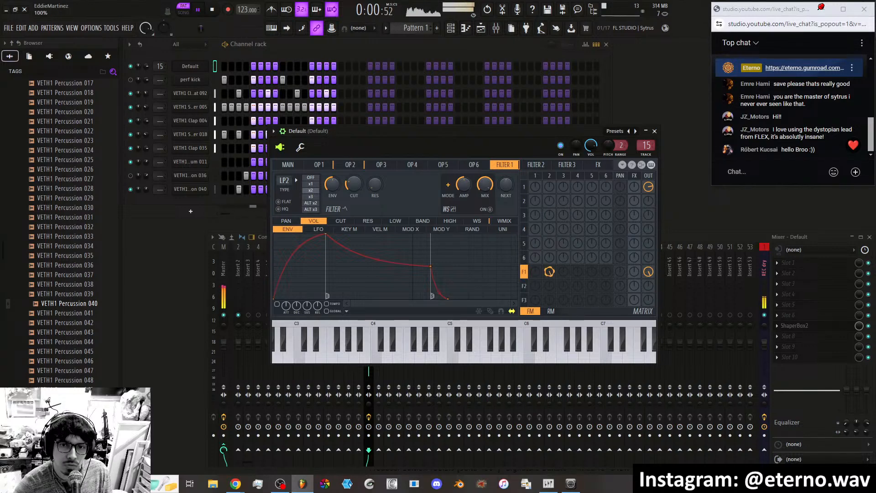
Turn on Operator 2's volume envelope and compare it with Operator 1's envelope.
click(350, 165)
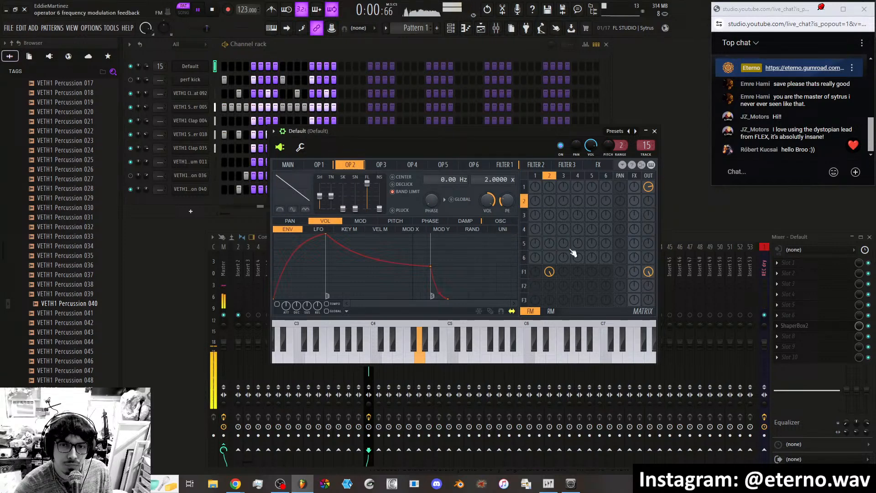
click(511, 167)
click(348, 166)
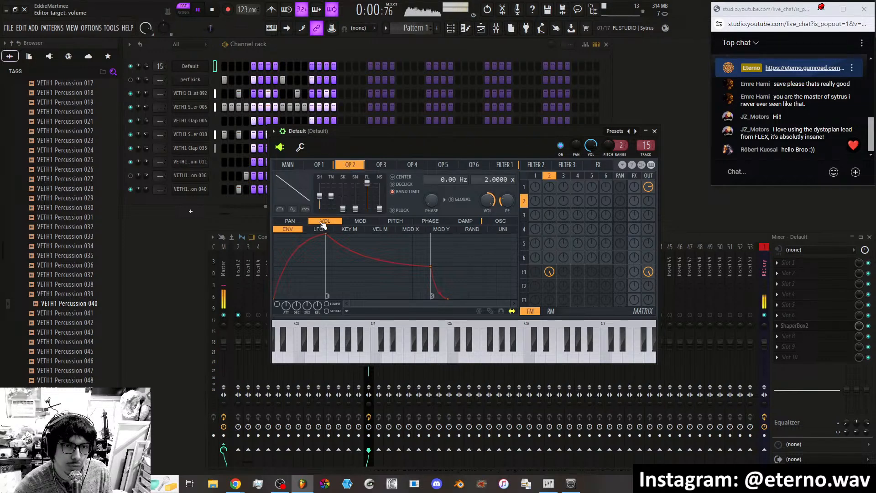
click(320, 167)
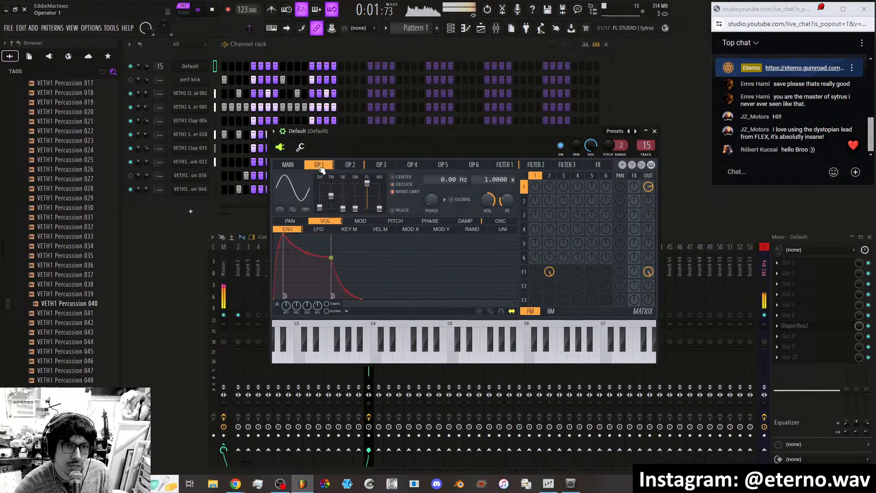
click(346, 311)
click(339, 315)
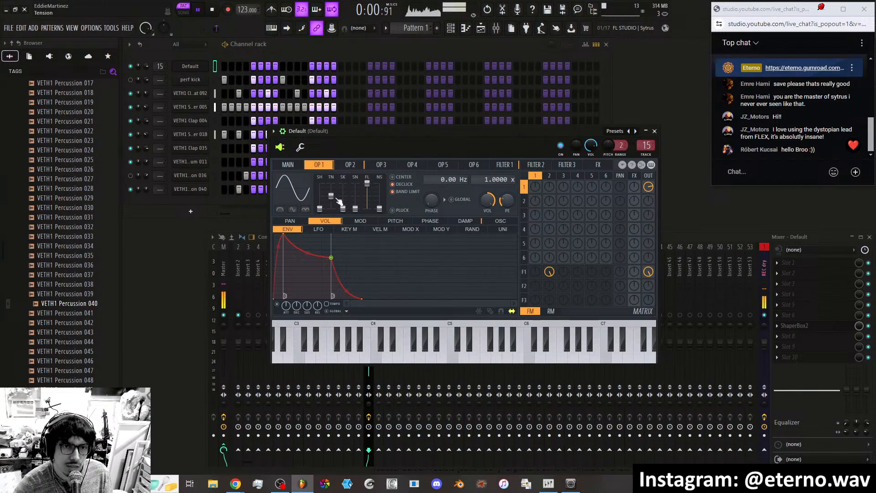
click(350, 166)
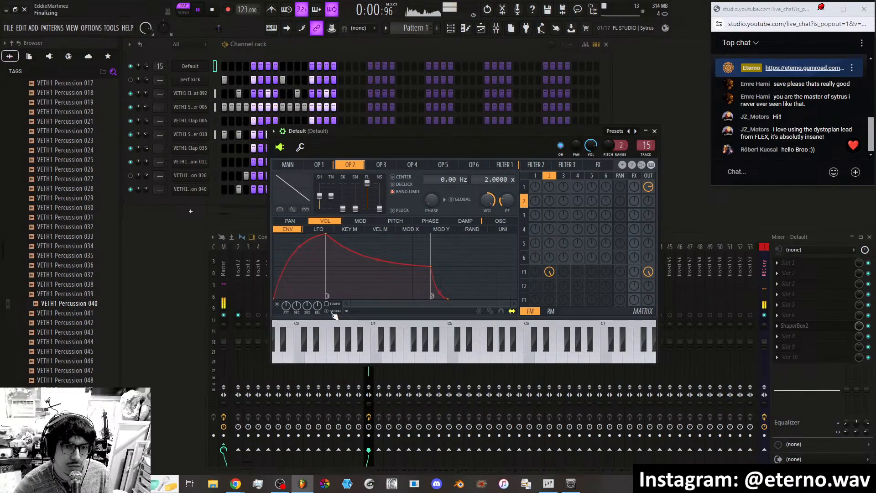
click(326, 166)
click(348, 167)
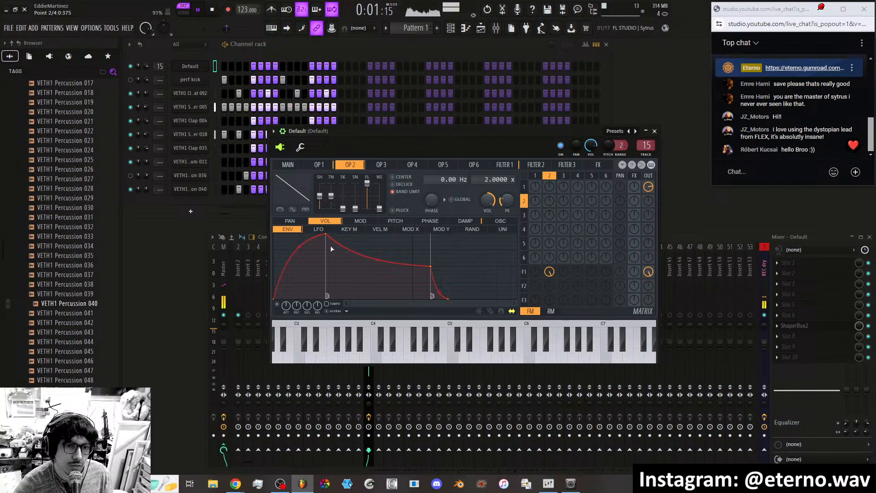
click(319, 164)
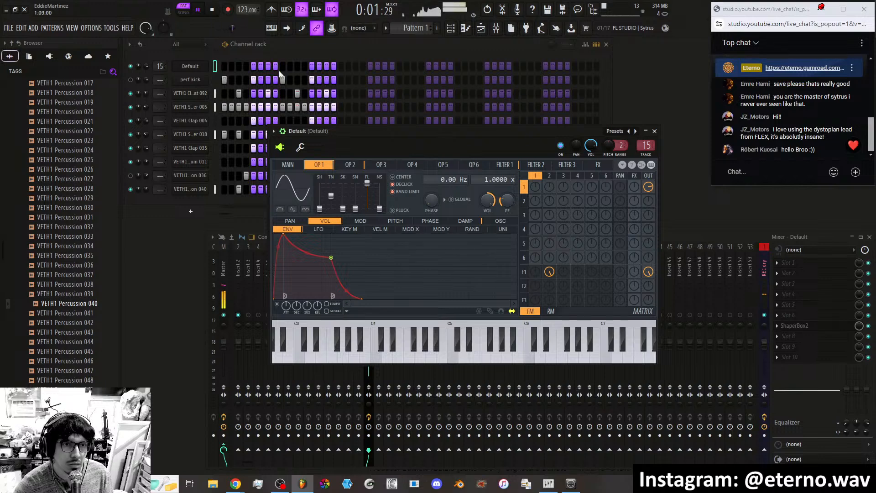
Stop the pattern playback and briefly view Sytrus's credits page.
key(space)
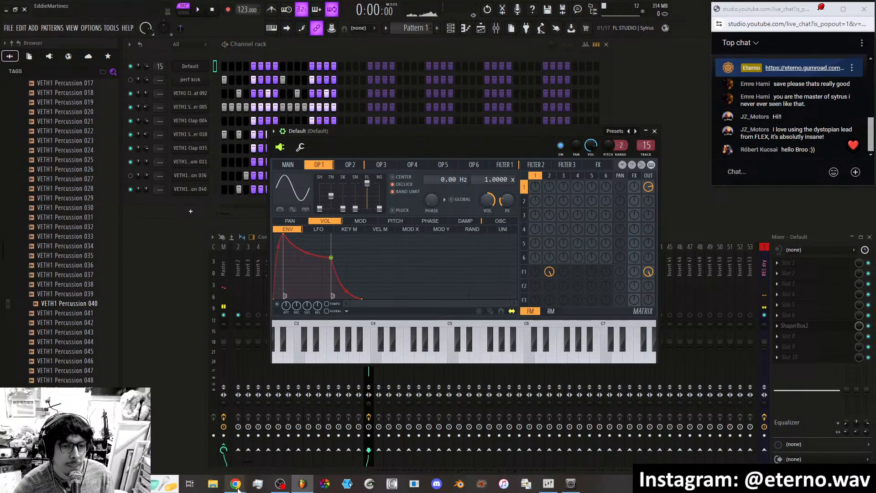
click(623, 165)
click(637, 170)
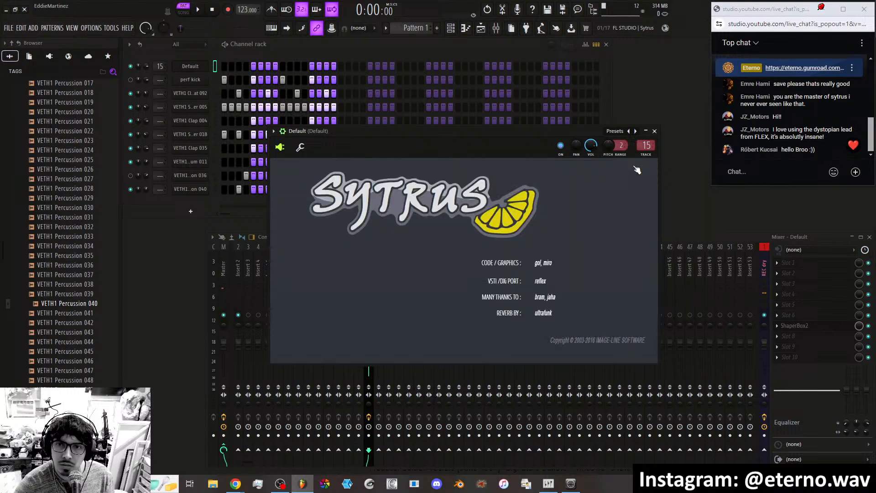
click(532, 319)
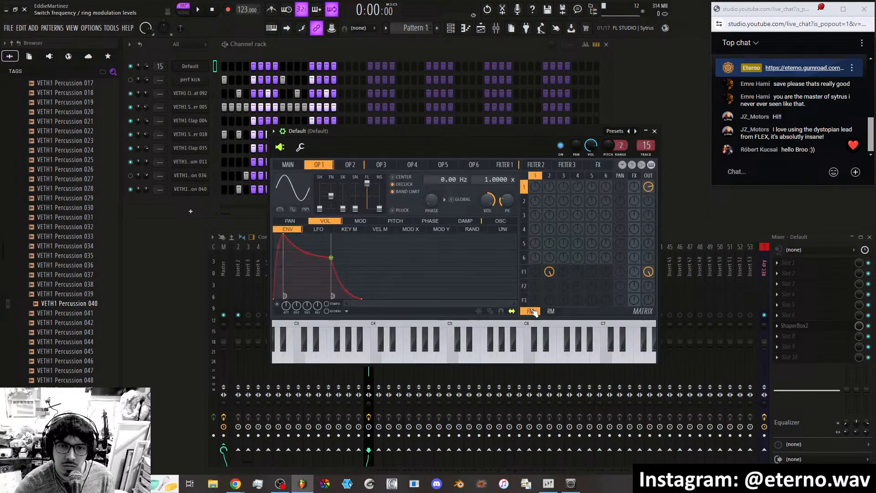
Open the FL Studio online manual in the browser and close the two older forum pages.
click(133, 27)
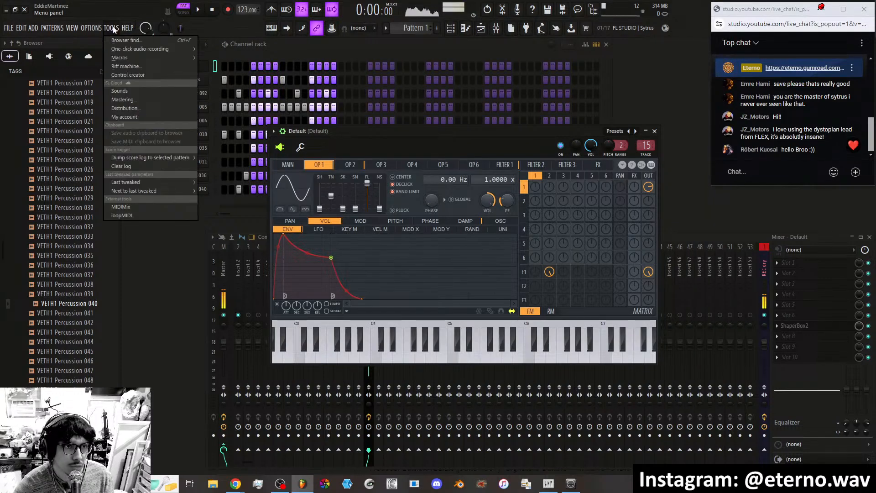
click(148, 42)
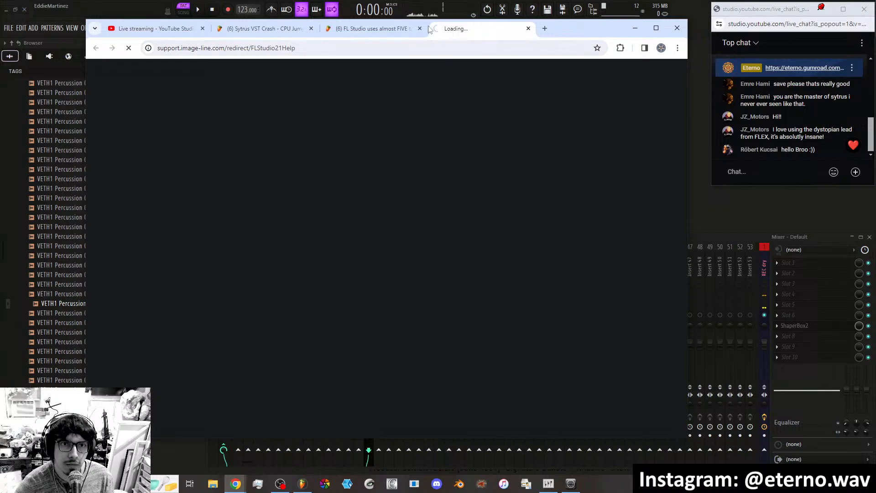
click(420, 28)
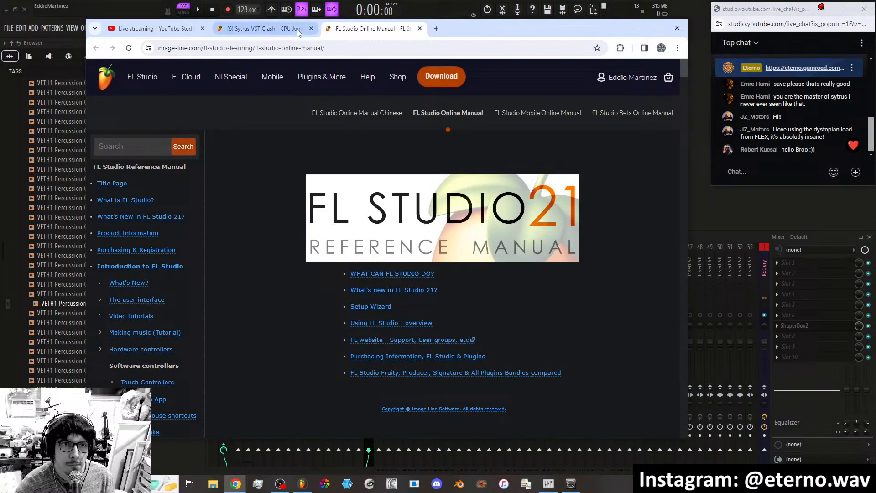
click(312, 28)
Search the manual for "sytrus global".
click(142, 150)
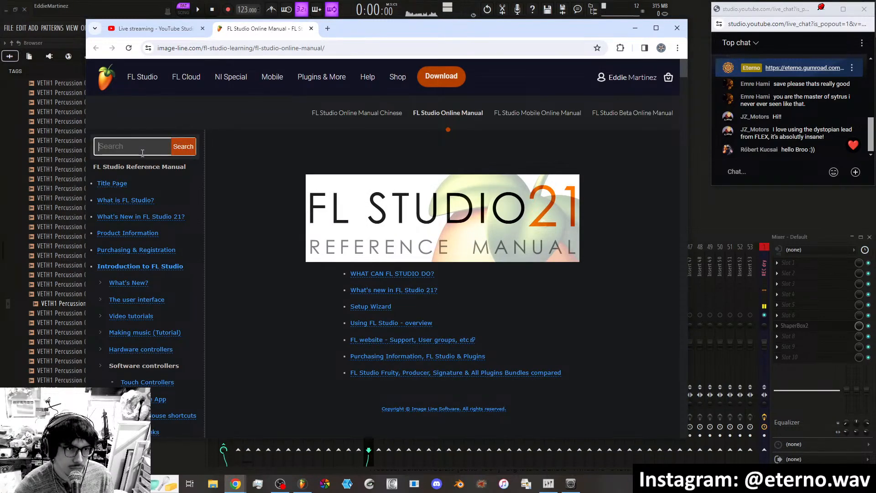
text(sytrus fglo)
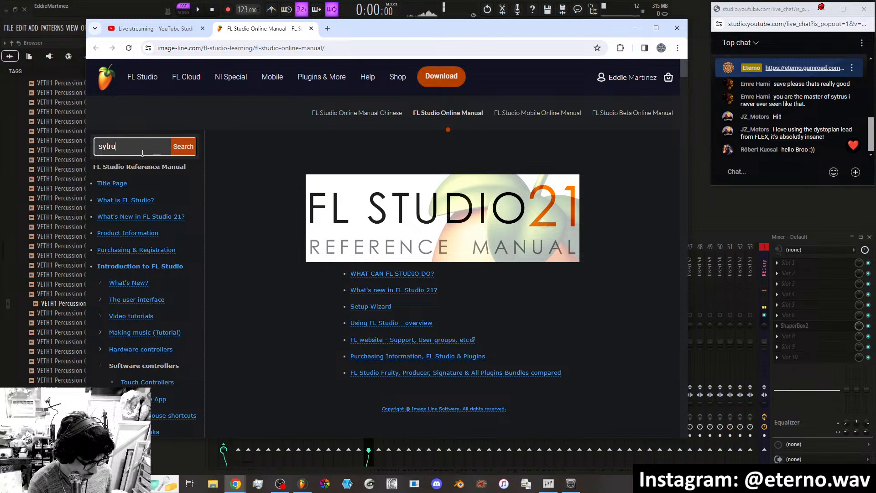
key(BackSpace)
key(BackSpace)
key(BackSpace)
key(BackSpace)
text(global)
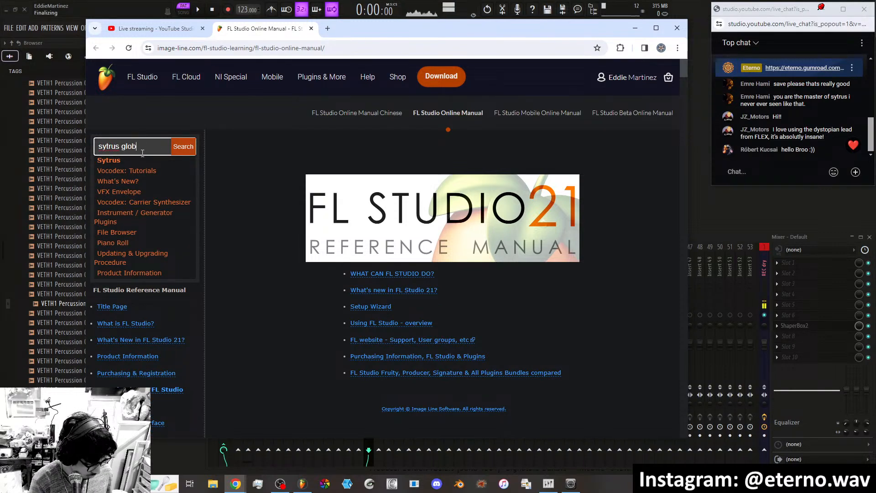
key(Return)
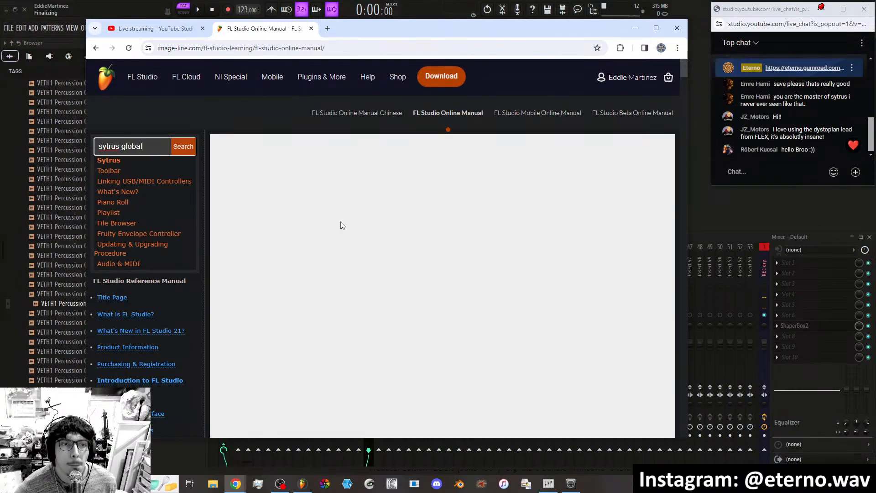
Open the manual's Sytrus page and examine the Main Module options, including the global volume and filter envelope levels.
scroll(428, 247, down, 15)
scroll(429, 248, up, 15)
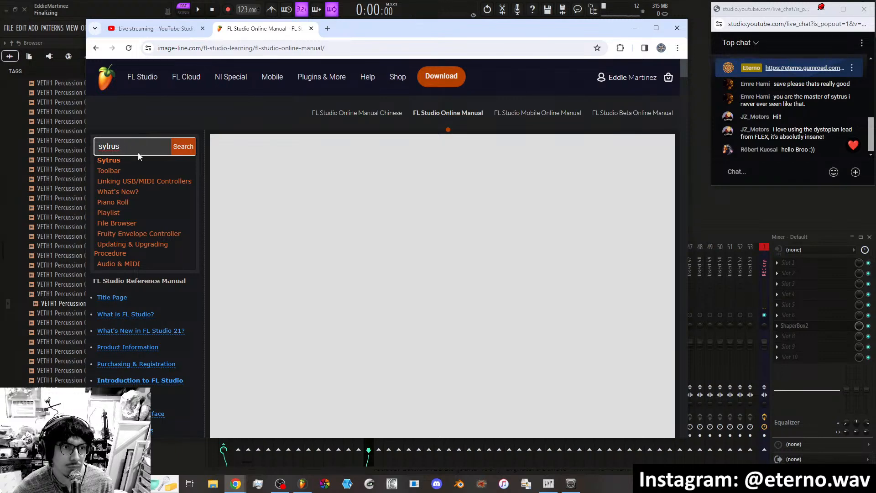
click(110, 161)
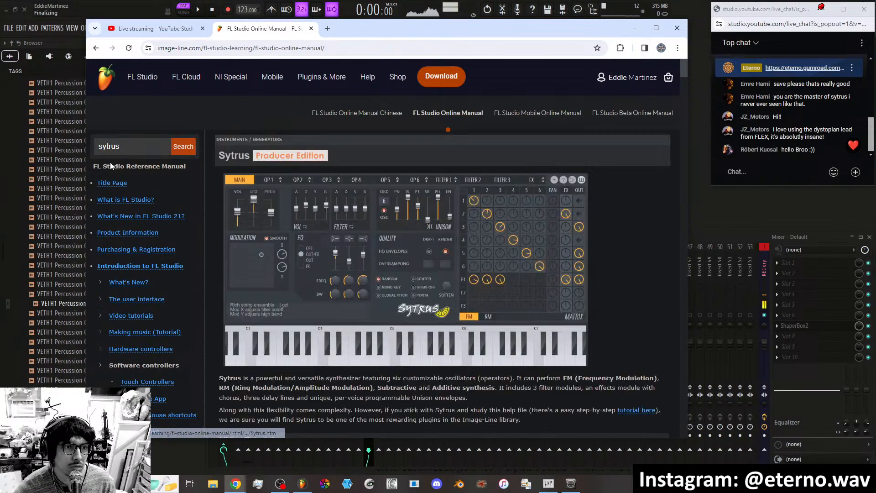
scroll(382, 297, down, 4)
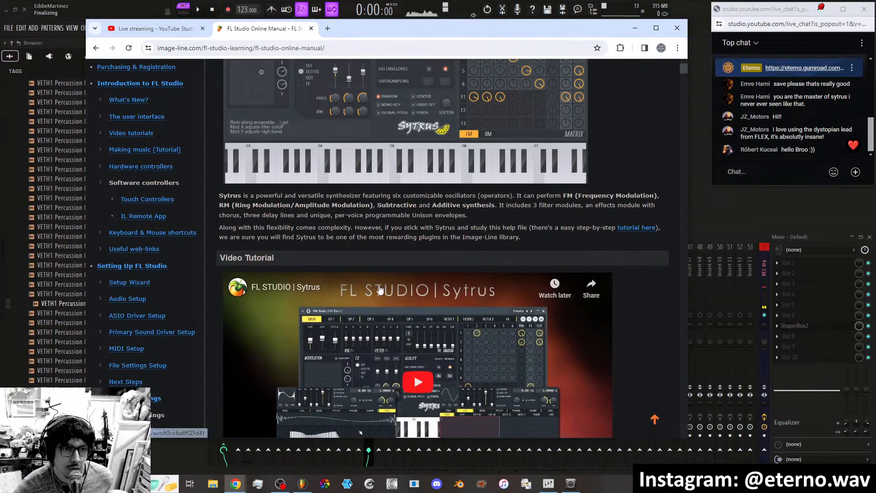
scroll(376, 258, down, 9)
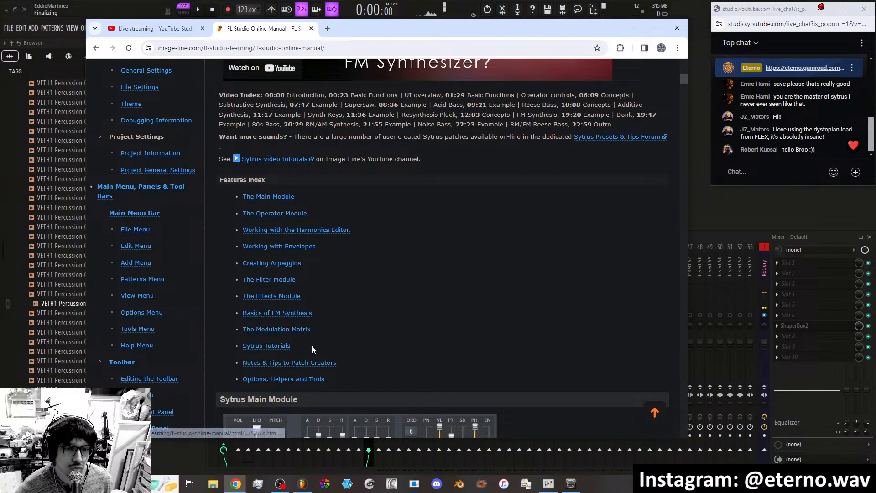
scroll(336, 292, down, 5)
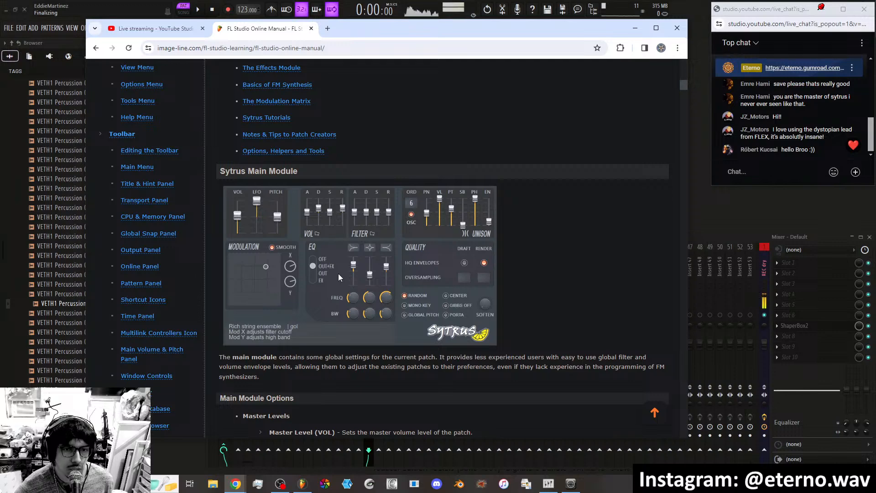
scroll(347, 268, down, 4)
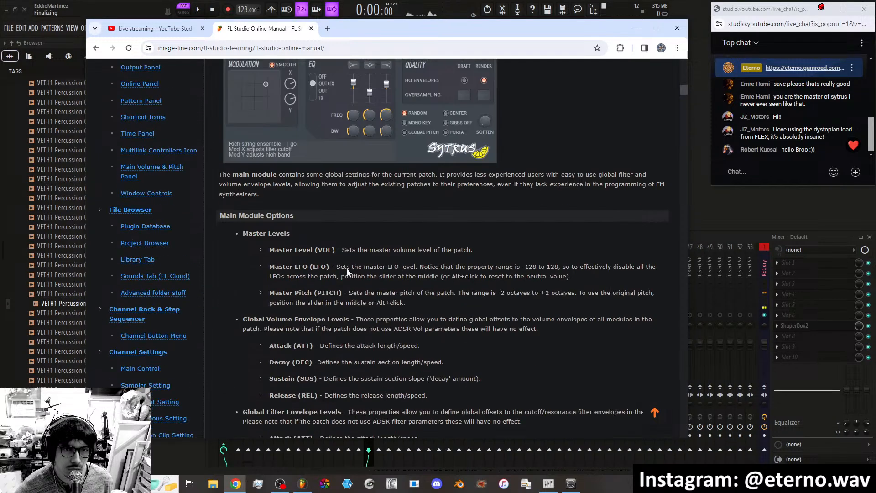
scroll(348, 267, down, 3)
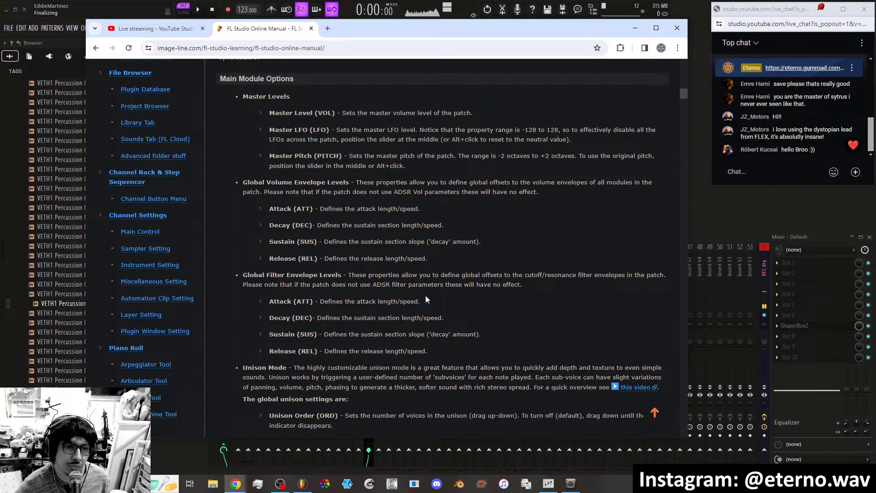
Look through the Sytrus operator and harmonics editor sections to reach the Envelope Editor section.
scroll(425, 296, down, 10)
scroll(419, 293, down, 12)
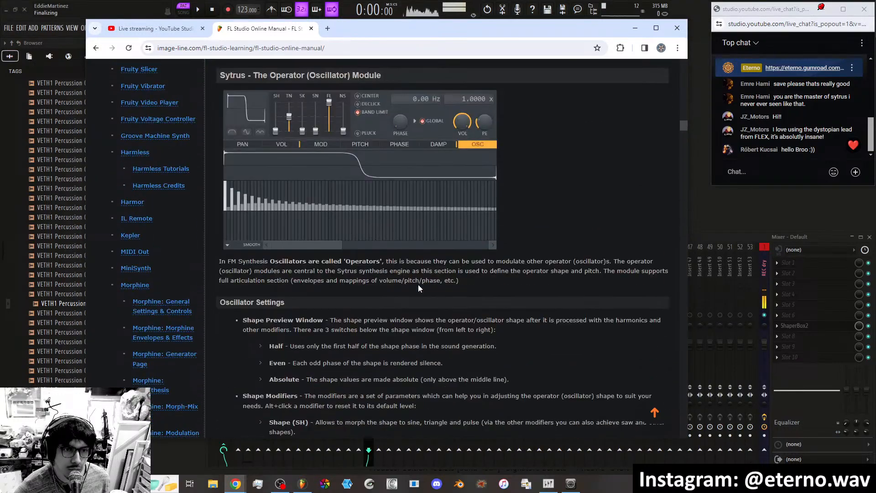
scroll(418, 284, down, 10)
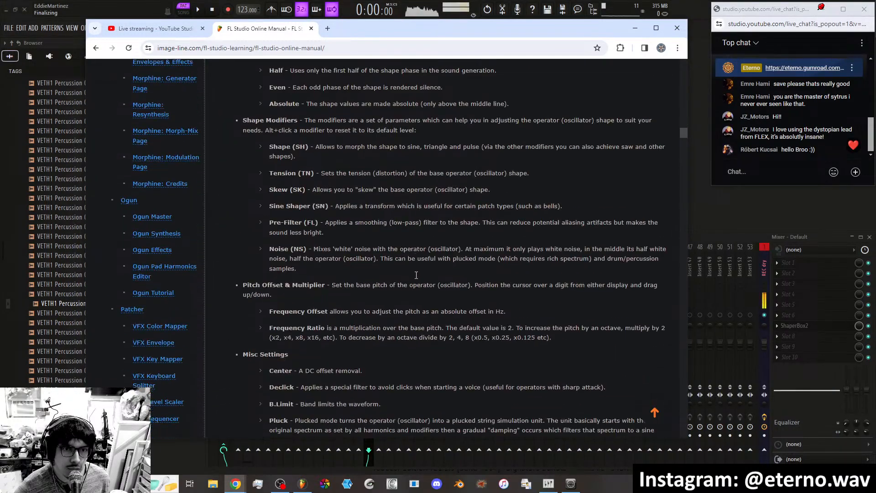
scroll(416, 270, down, 10)
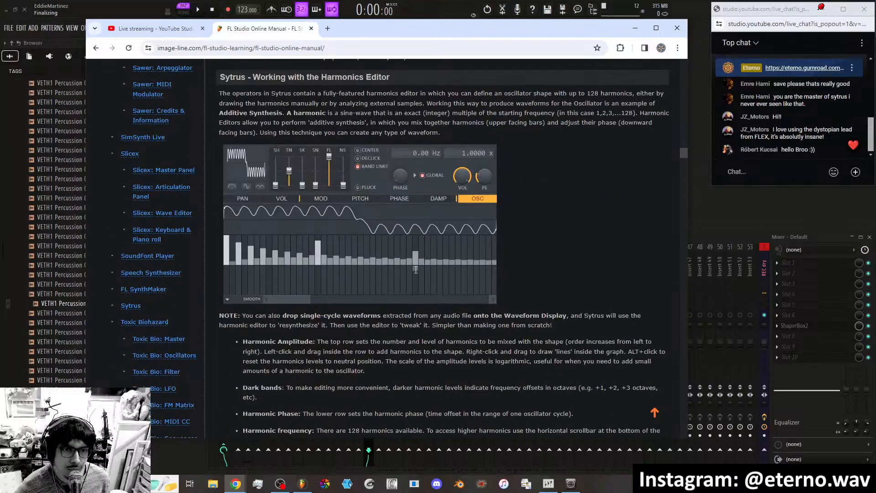
scroll(415, 268, down, 15)
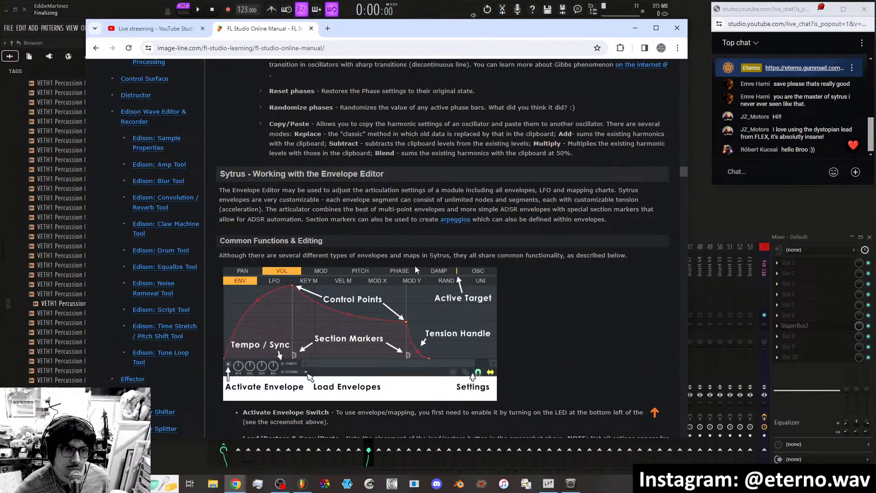
Examine the Envelope Editor's common functions, settings, curve editing and envelope section markers for the Global option.
scroll(415, 265, down, 2)
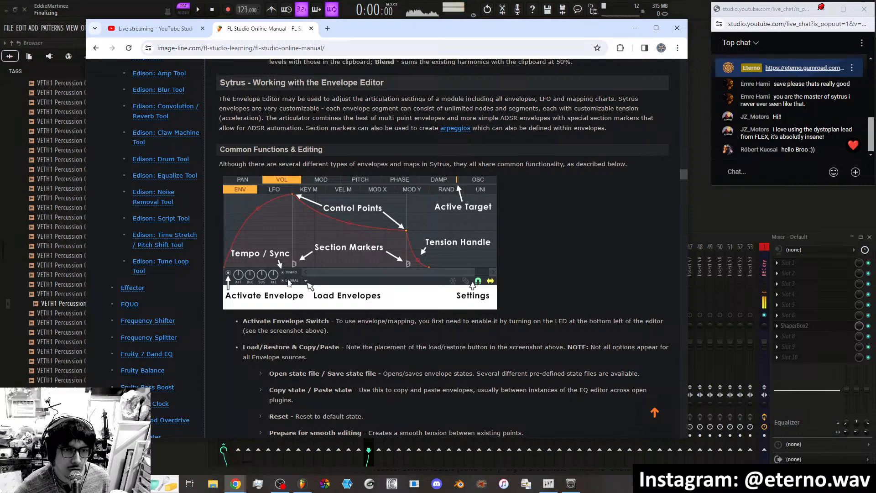
scroll(287, 267, down, 1)
scroll(286, 264, down, 2)
scroll(313, 302, down, 3)
scroll(313, 302, down, 3)
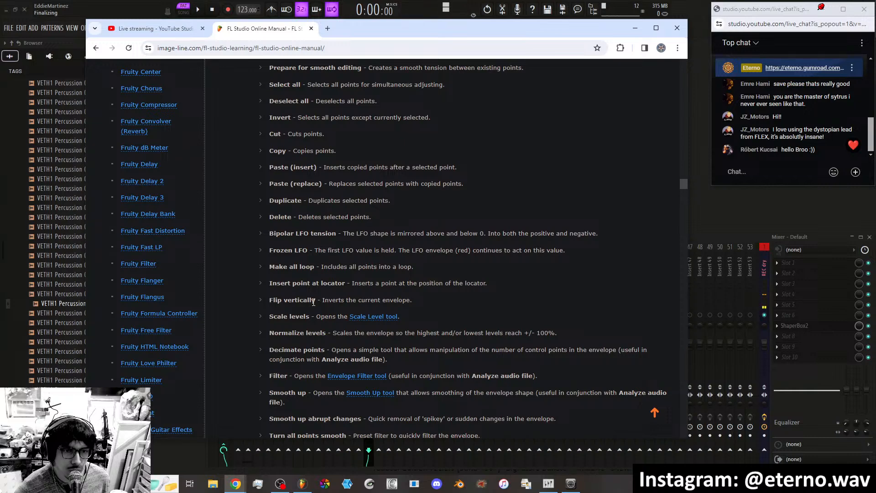
scroll(314, 302, down, 6)
scroll(313, 303, down, 2)
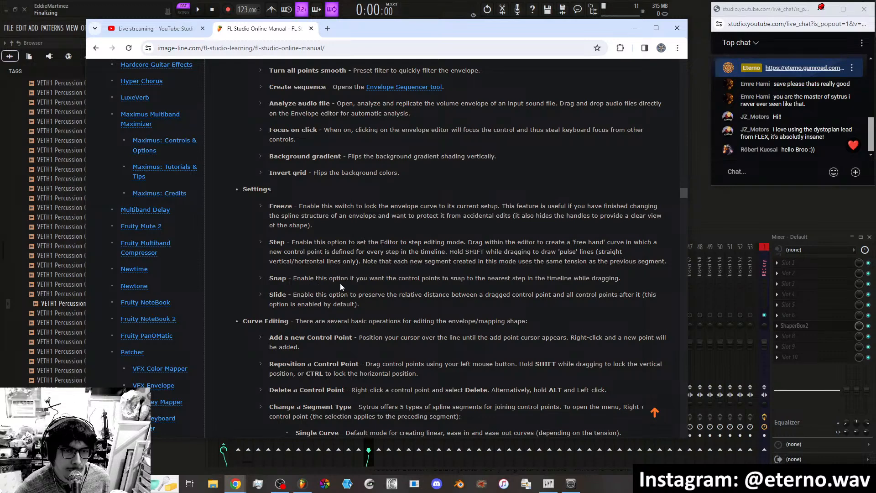
scroll(340, 286, down, 6)
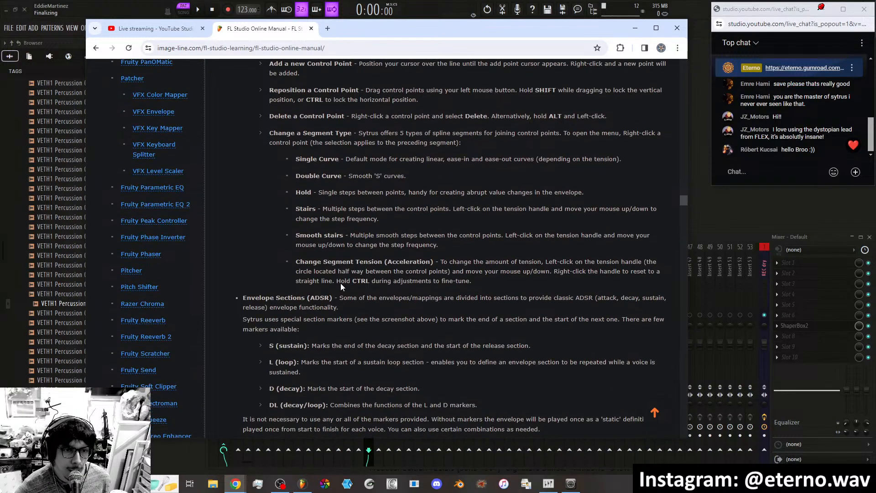
scroll(341, 286, down, 1)
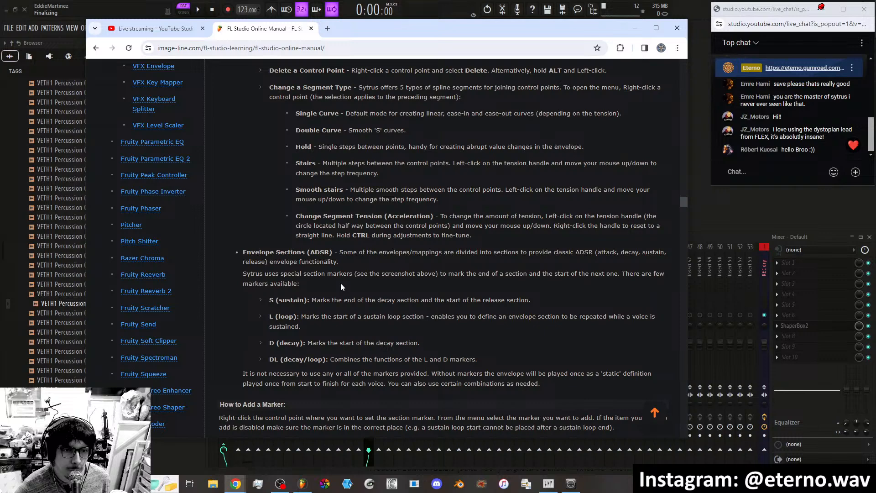
Read the description of the ADSR envelope's Global option and return to FL Studio.
scroll(341, 283, down, 3)
scroll(341, 283, down, 5)
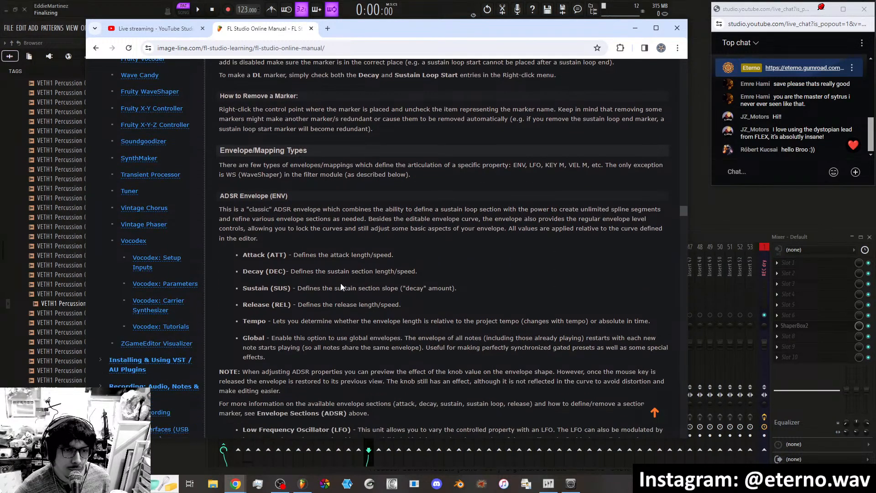
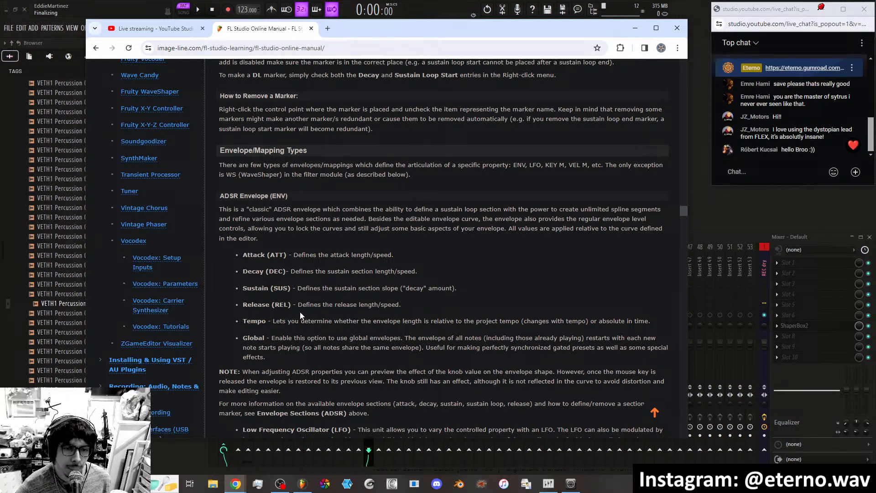
scroll(300, 311, down, 1)
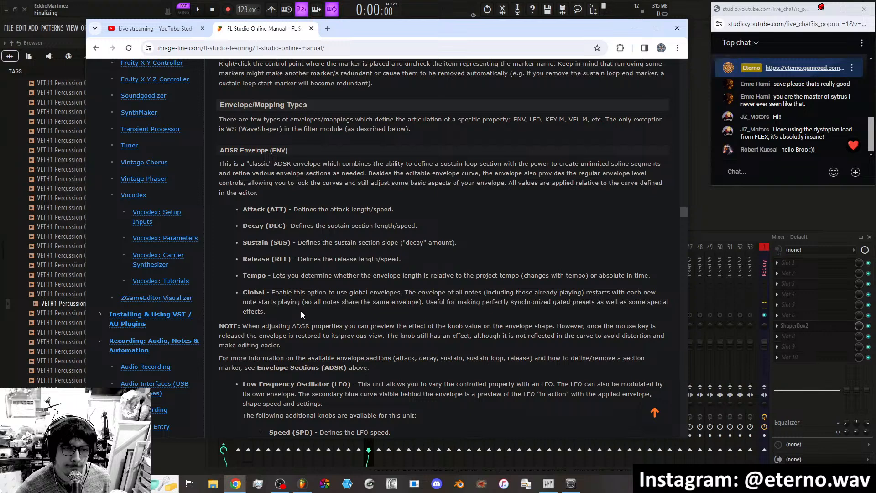
scroll(300, 311, down, 2)
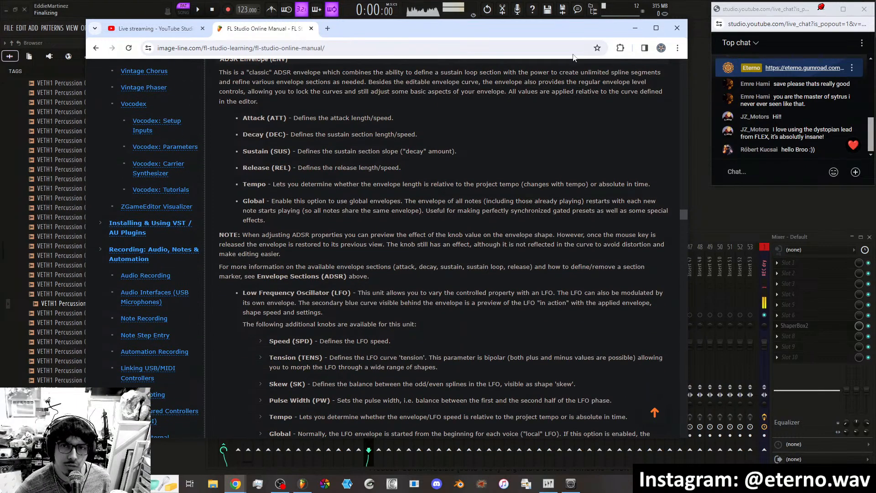
click(635, 28)
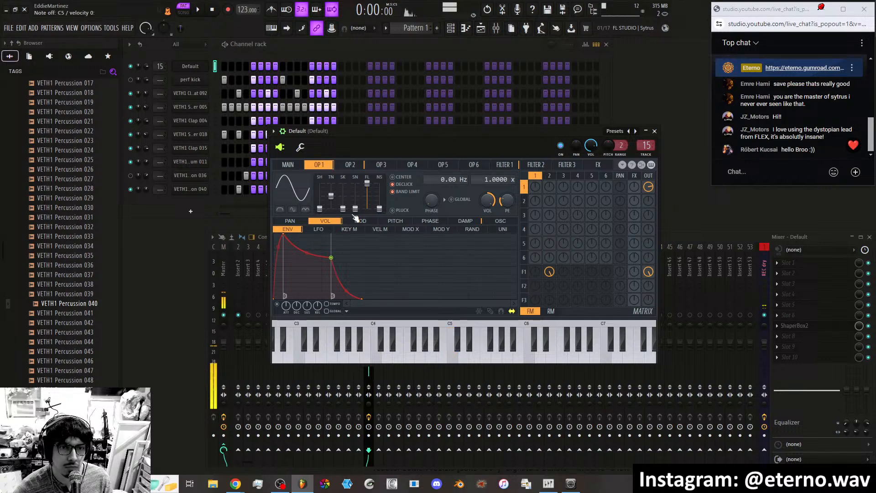
Remove the attack from Operator 2's volume envelope and shorten its decay to a near-zero sustain level.
click(350, 165)
drag(327, 234, 274, 235)
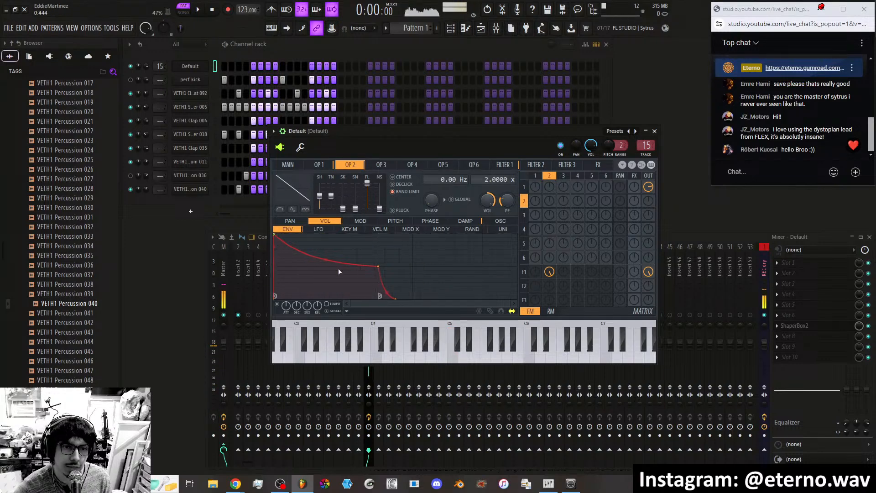
drag(378, 266, 297, 301)
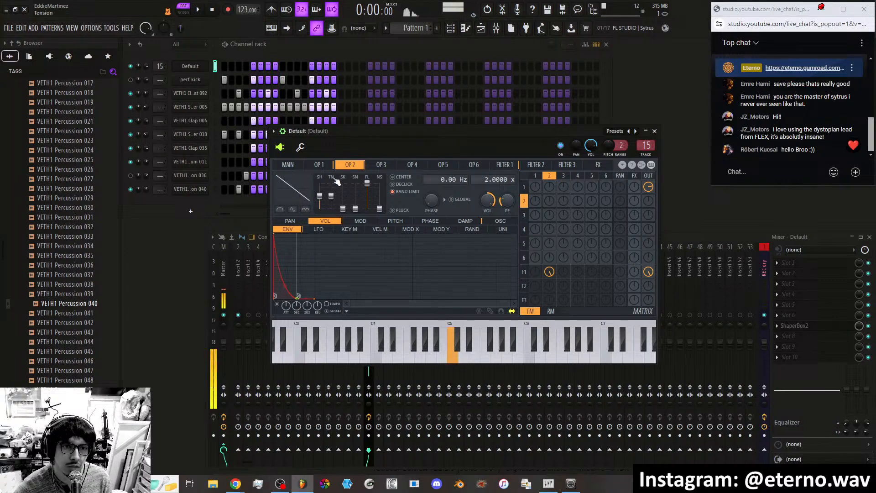
Lengthen the decay of Operator 1's volume envelope with sustain at about 90% and test it against Operator 2's envelope.
click(328, 165)
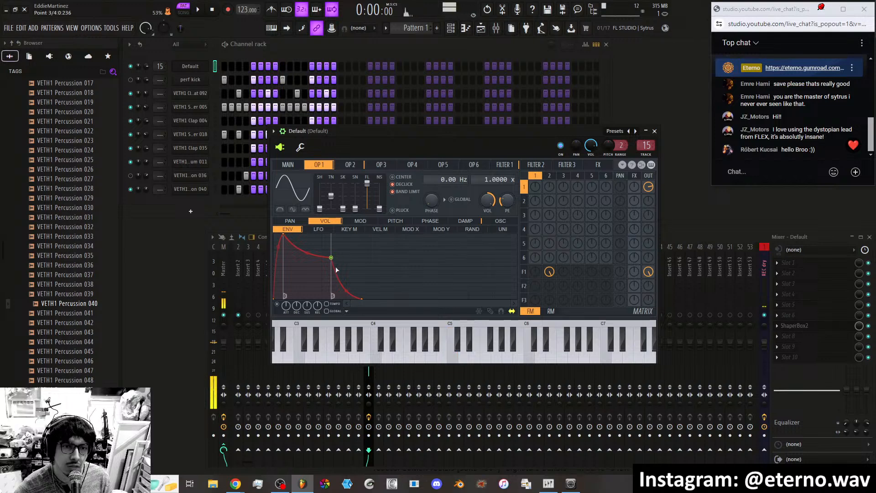
drag(331, 258, 424, 240)
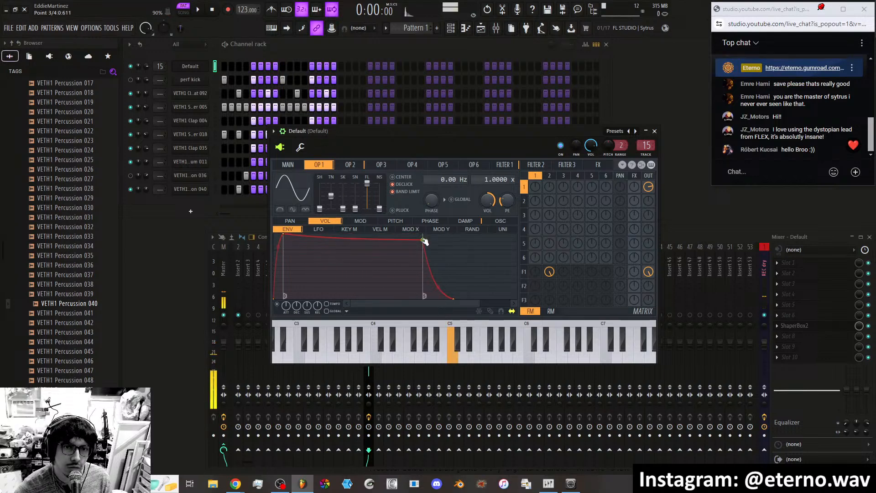
click(345, 167)
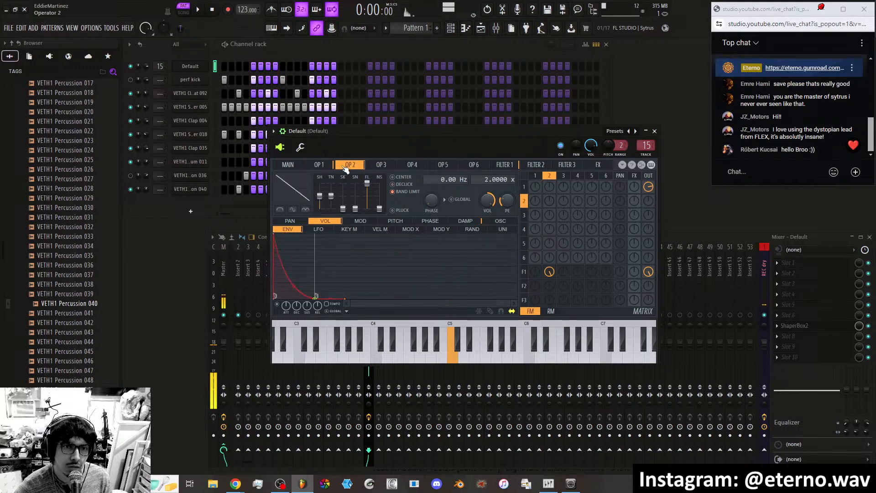
drag(315, 297, 318, 271)
Shorten both operators' volume envelope decays, with sustain at 0% for Operator 1 and about 4% for Operator 2.
click(325, 166)
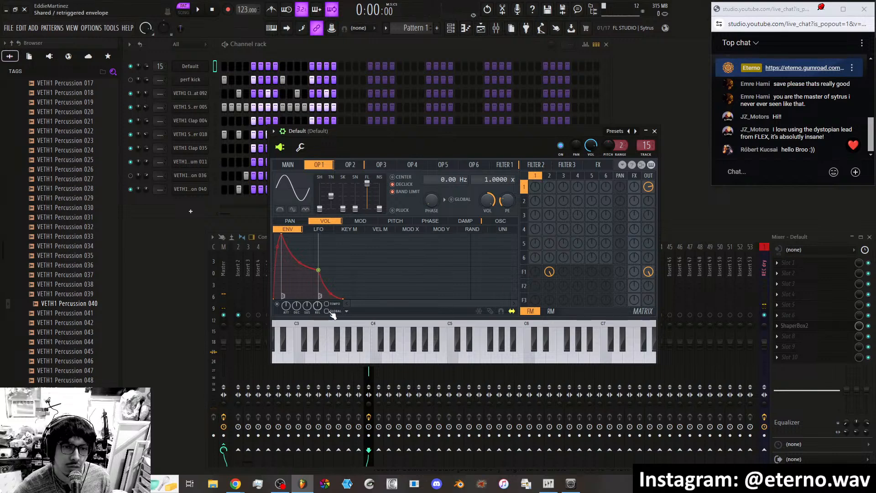
drag(319, 271, 281, 297)
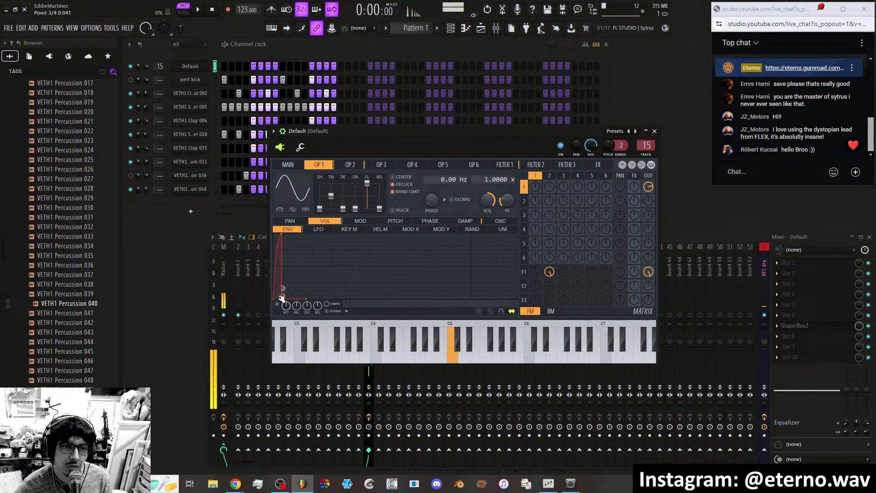
click(359, 167)
drag(376, 238, 299, 296)
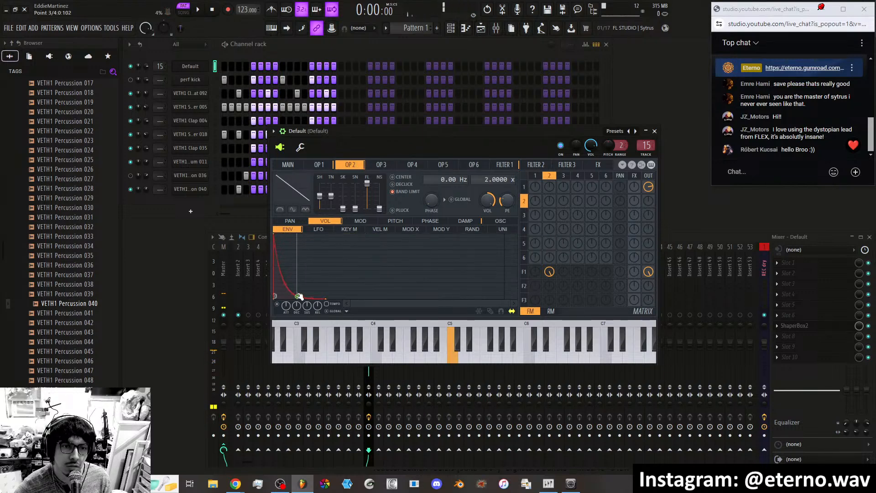
Raise the sustain level of Operator 1's volume envelope close to maximum and lengthen its decay.
click(318, 165)
drag(285, 294, 347, 253)
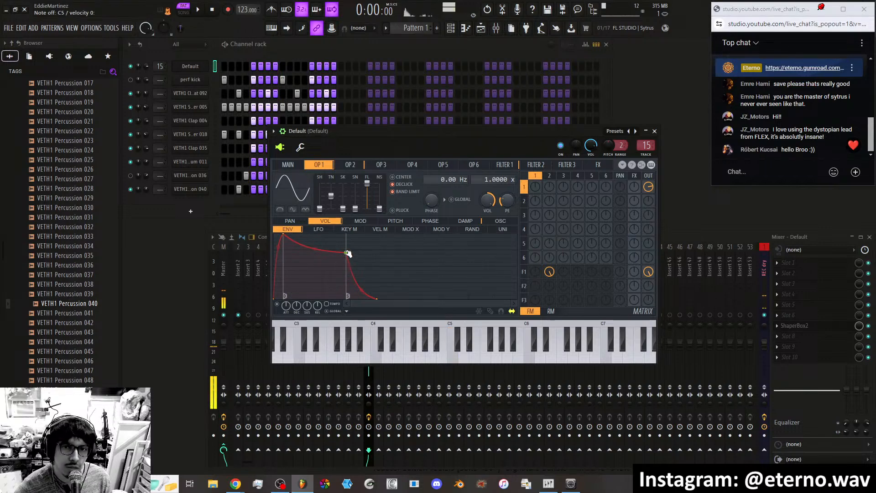
drag(347, 252, 388, 242)
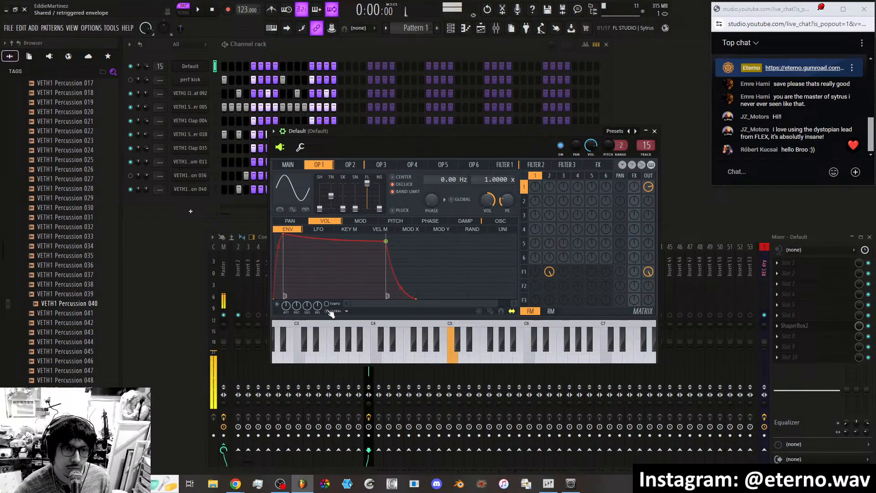
Copy Operator 1's volume envelope state into Operator 2 and shorten Operator 2's release.
click(346, 311)
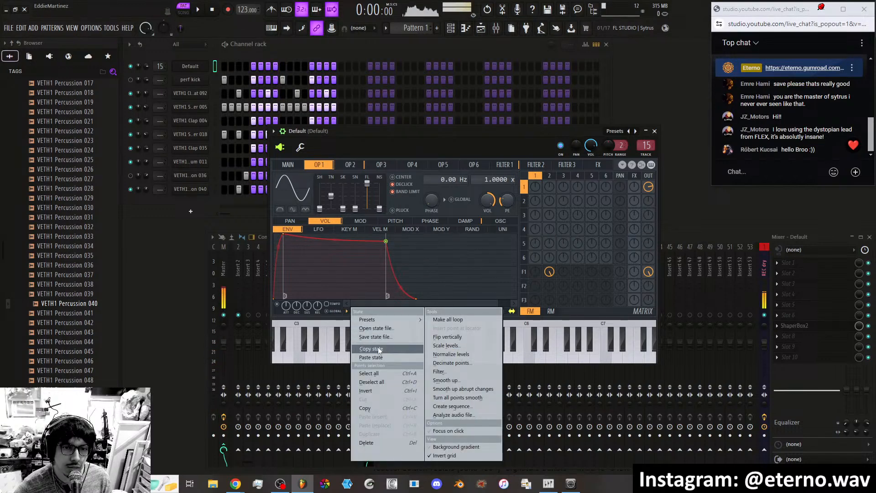
key(Escape)
click(350, 166)
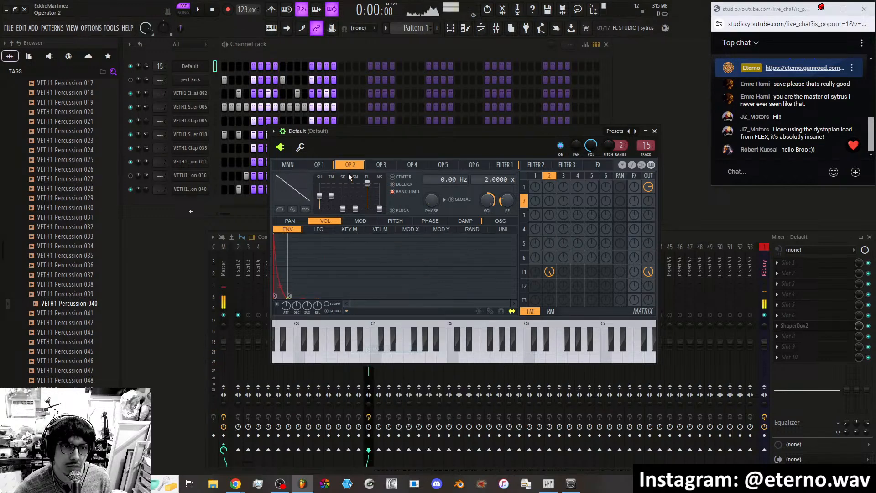
click(347, 311)
click(377, 357)
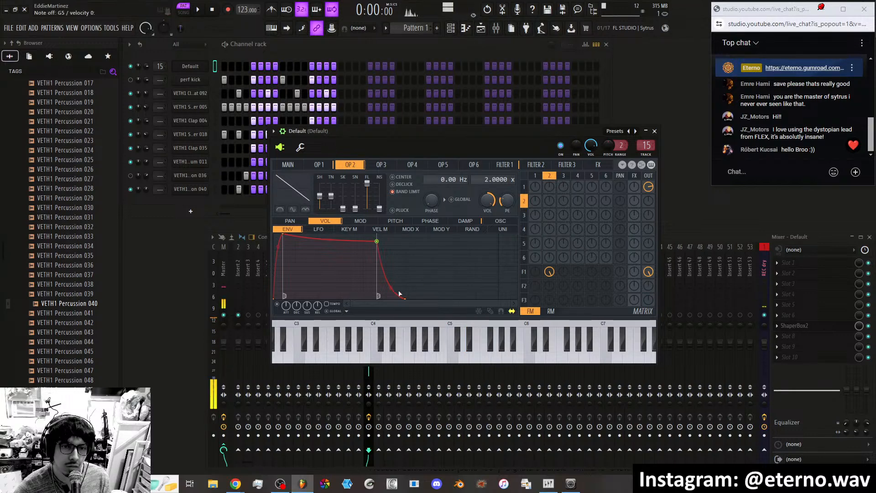
drag(404, 300, 384, 298)
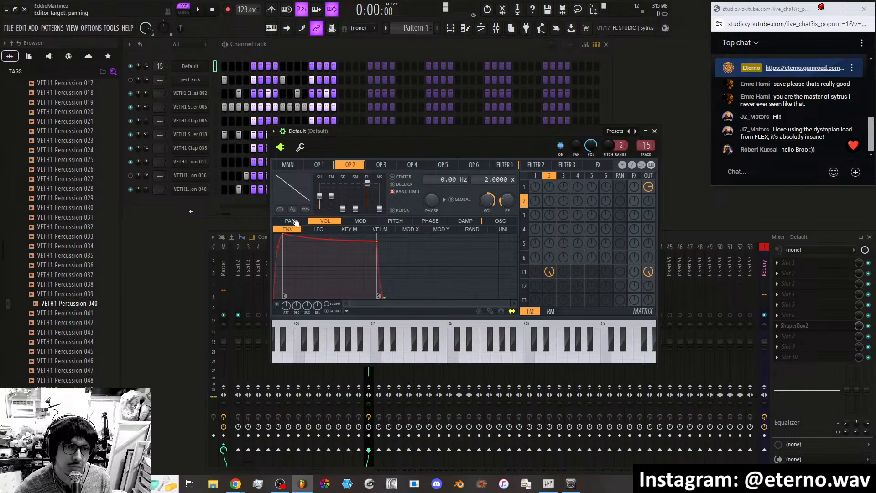
Finish tightening the release of Operator 2's volume envelope and check the channel's polyphony and the synth's main settings.
drag(403, 299, 384, 300)
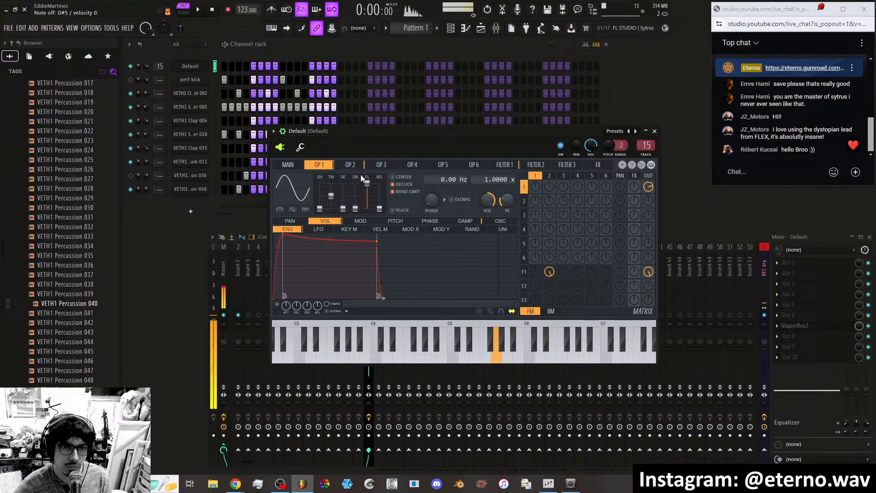
click(300, 148)
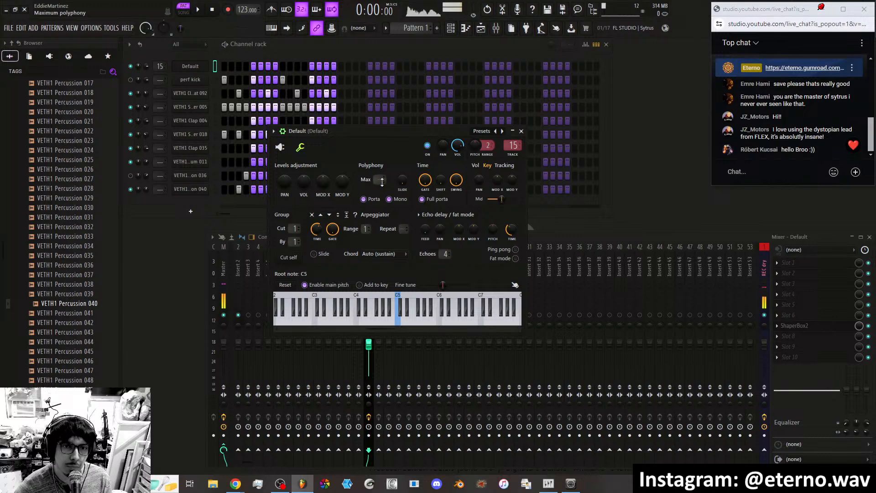
click(280, 147)
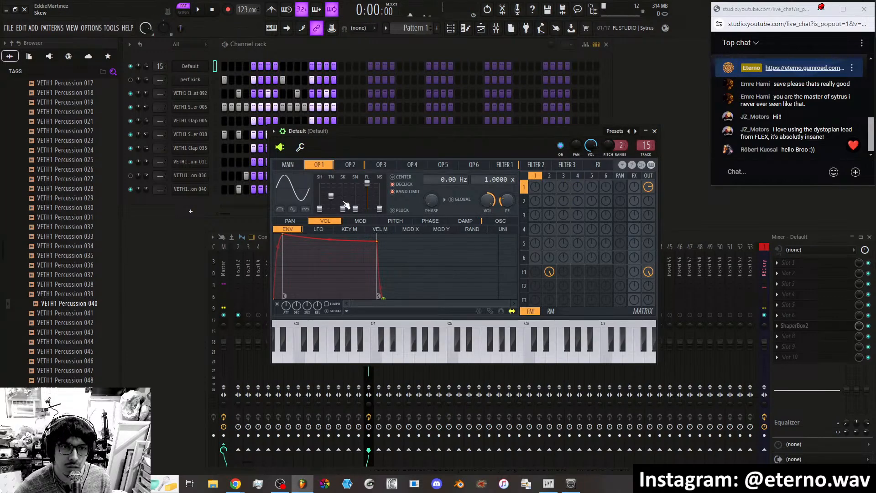
click(295, 166)
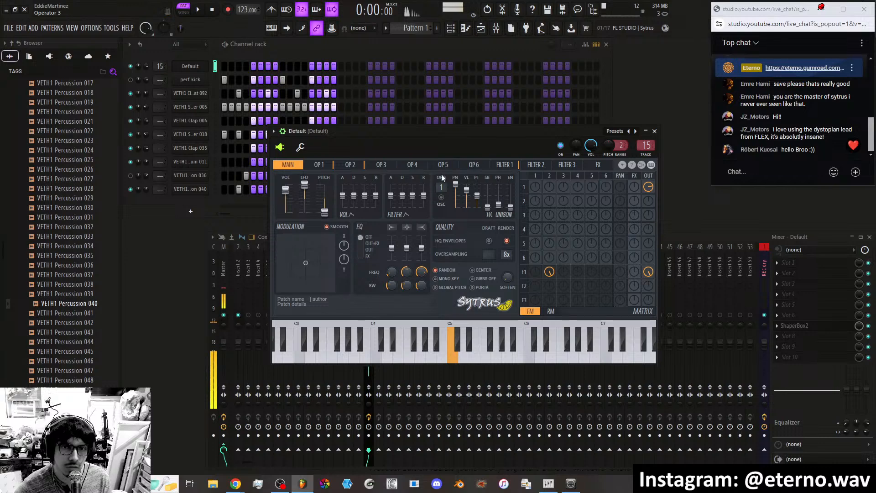
Shape Filter 1's cutoff envelope with an instant attack, a long decay and a sustain level slightly above the middle.
click(505, 165)
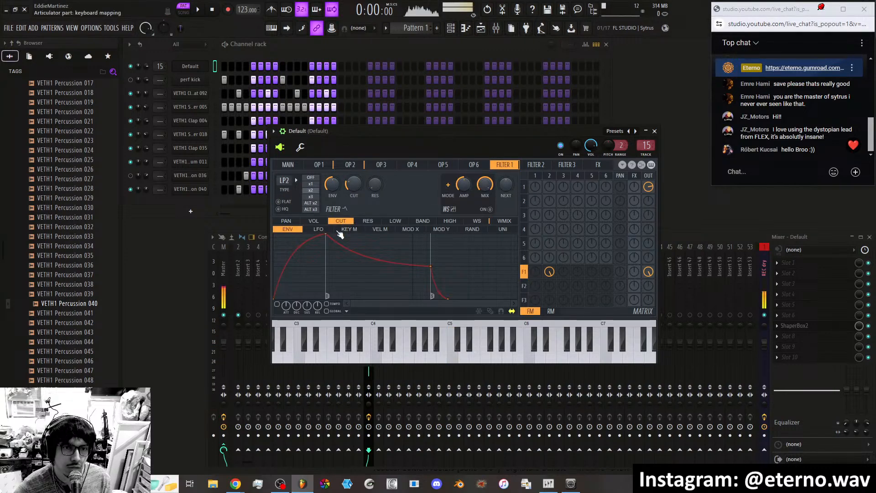
drag(331, 235, 277, 234)
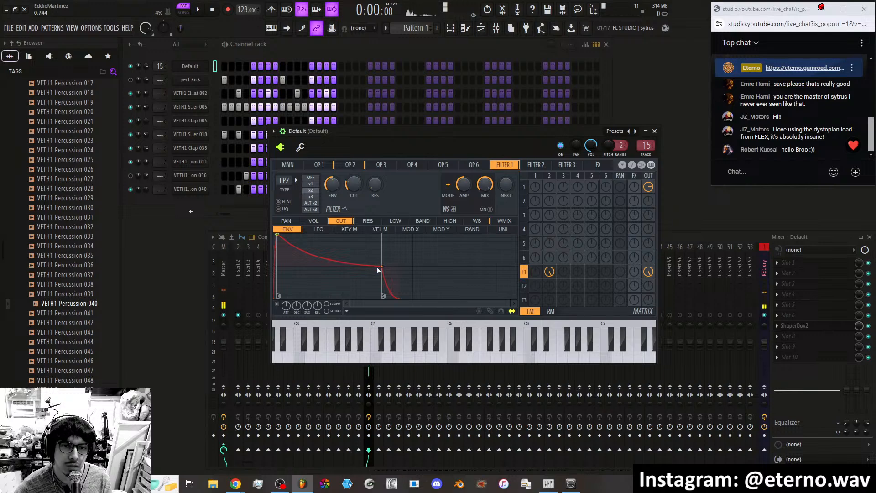
drag(382, 267, 305, 281)
drag(282, 239, 274, 247)
drag(303, 281, 283, 258)
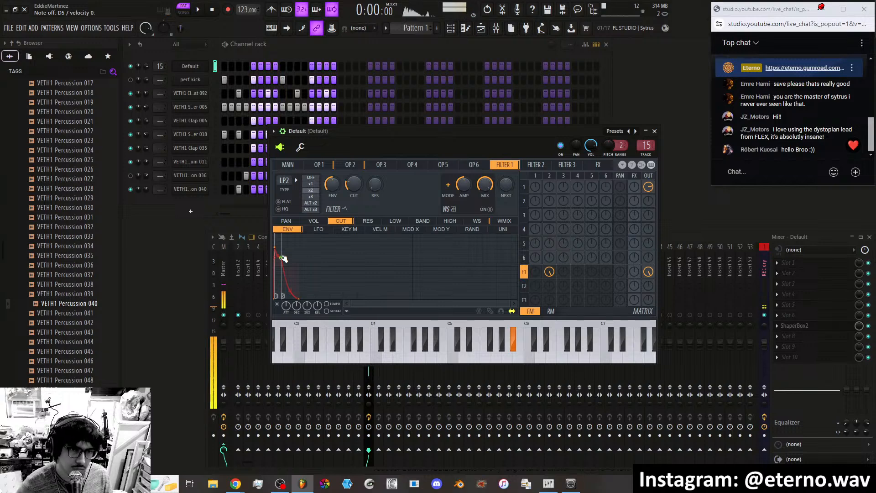
drag(283, 257, 386, 260)
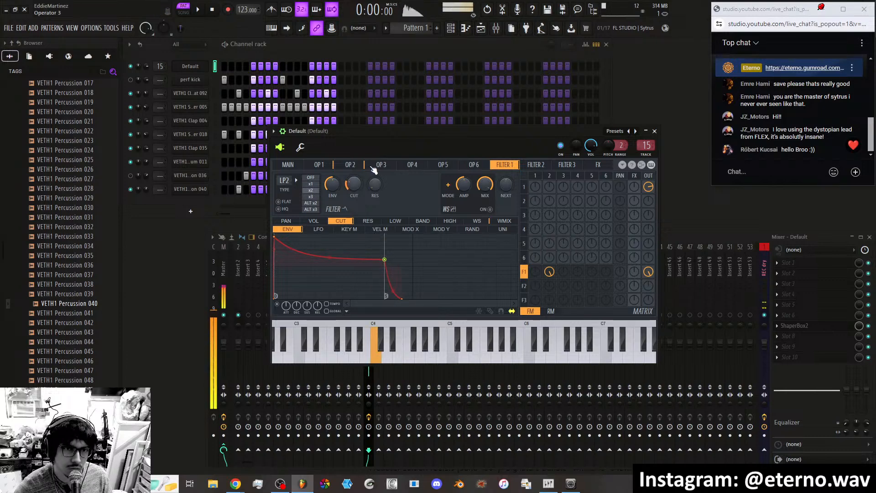
Raise Filter 1's envelope amount and test the cutoff frequency at 64% before bringing it back down low.
click(348, 166)
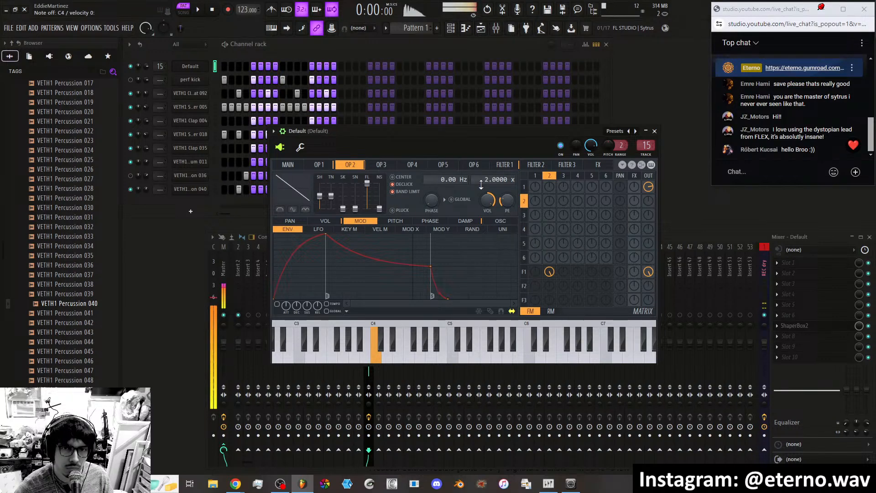
click(504, 165)
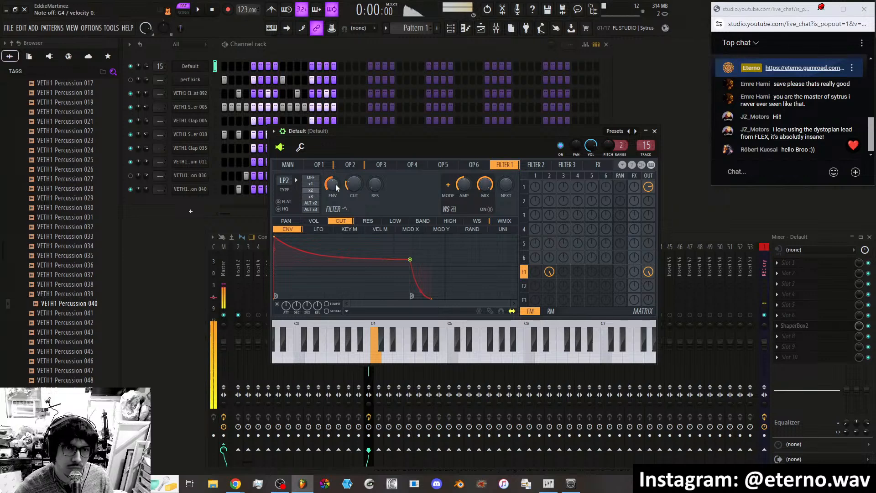
drag(336, 184, 335, 176)
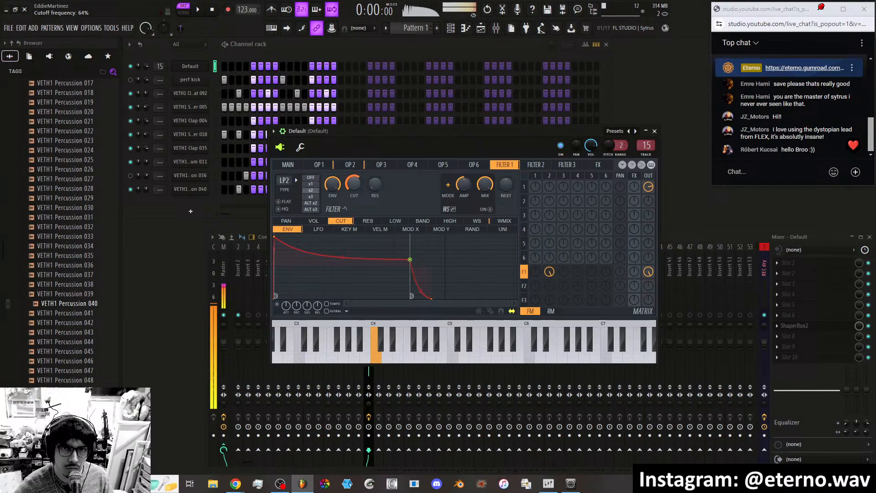
drag(354, 183, 354, 179)
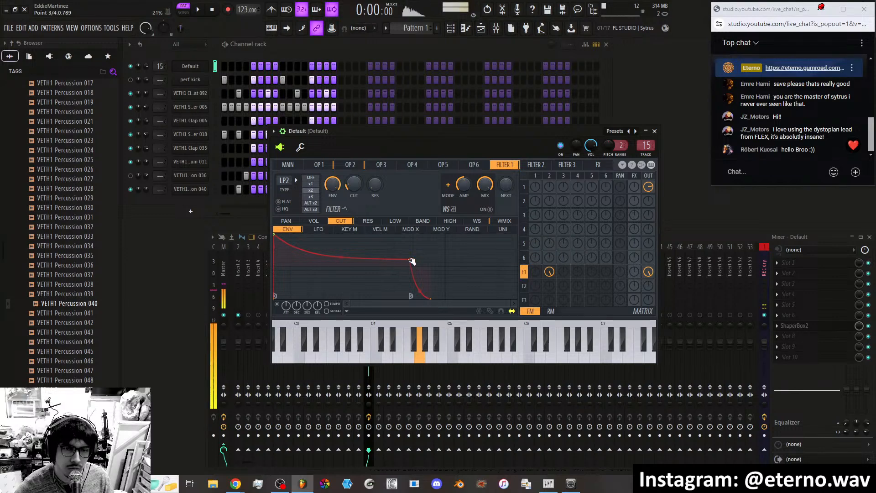
Give Filter 1's cutoff envelope a shorter decay and higher sustain, and rebalance the filter with less envelope amount and more output level.
drag(339, 258, 341, 239)
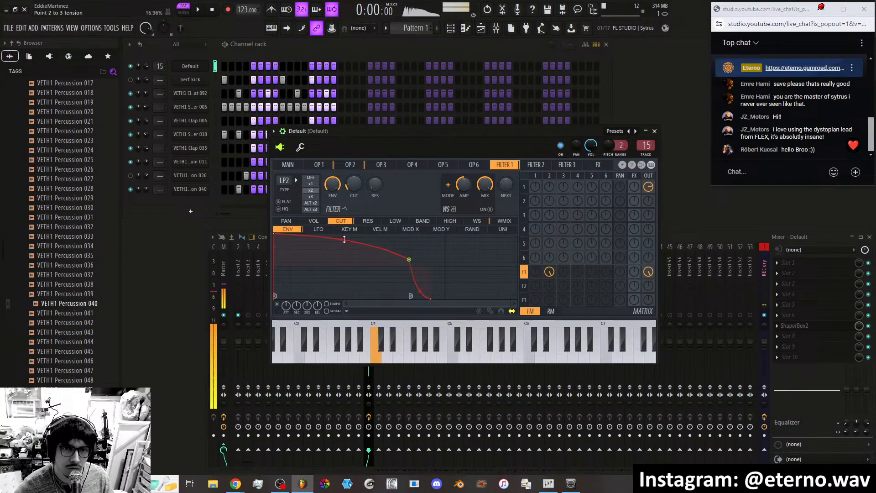
drag(408, 259, 331, 240)
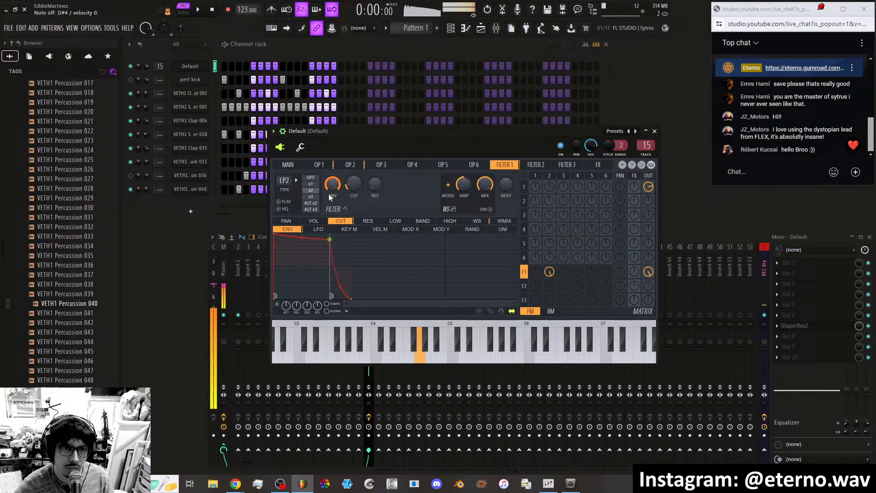
drag(336, 185, 336, 202)
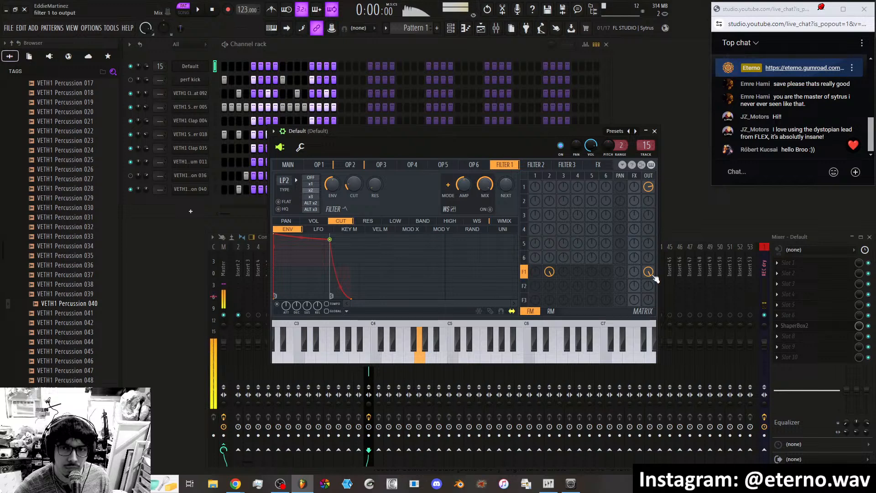
drag(553, 273, 552, 235)
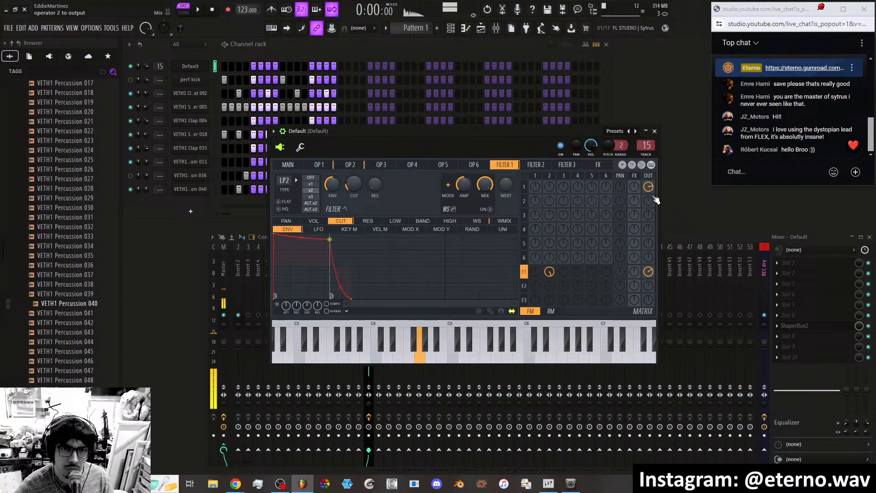
Try Operator 2 at a frequency ratio of 4.0000 and return it to 2.0000.
click(321, 165)
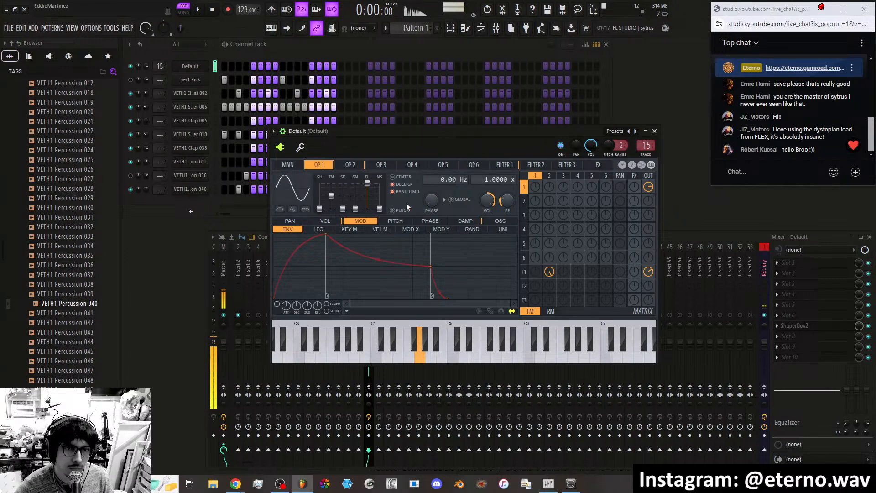
click(350, 165)
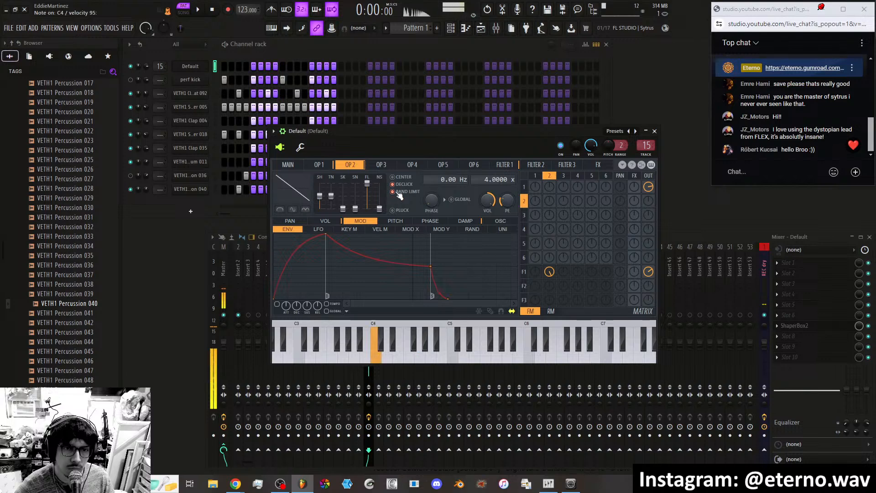
scroll(484, 182, down, 1)
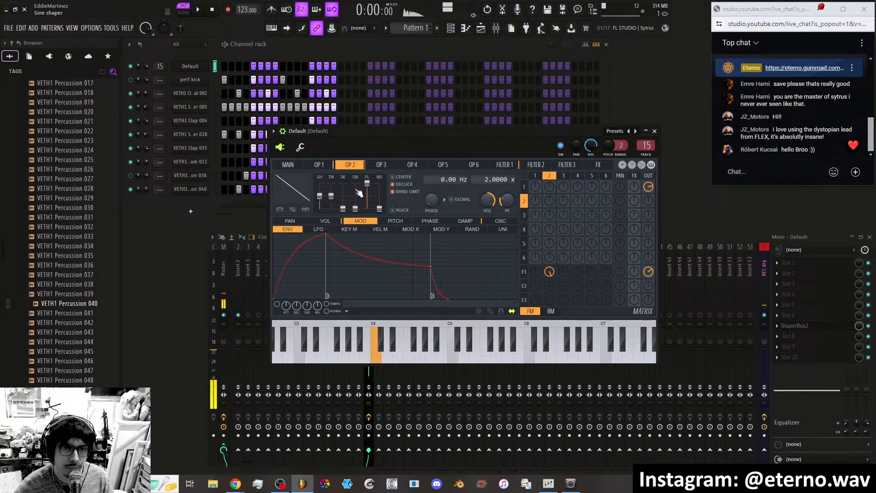
Lower the sustain and shorten the decay of Filter 1's cutoff envelope, with HQ on and a higher envelope amount.
click(505, 165)
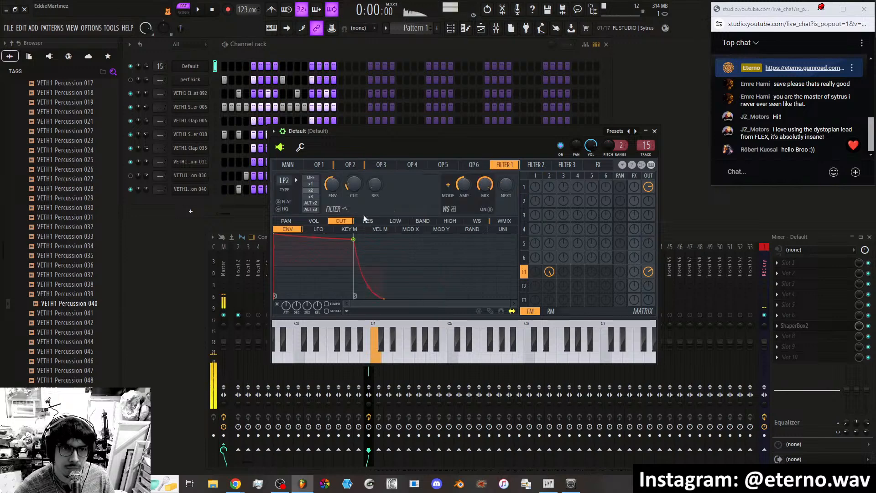
drag(352, 239, 339, 261)
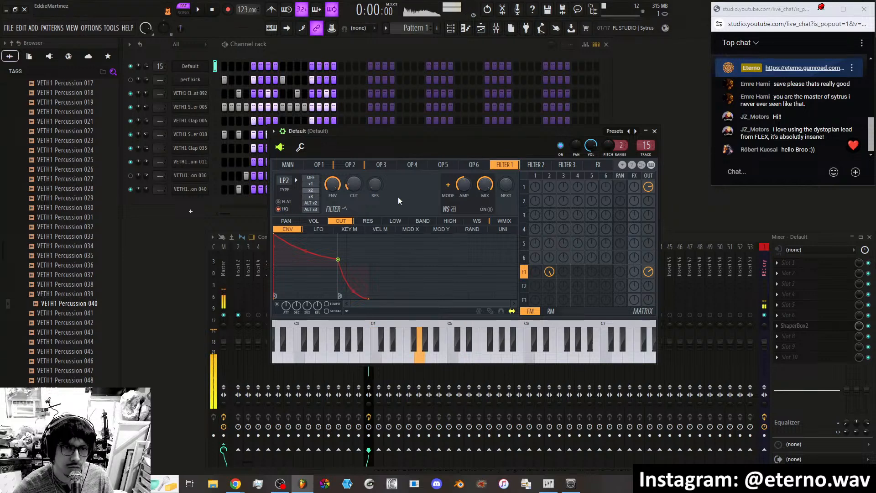
Set Operator 3 to a band-limited saw at a frequency ratio of 4.0000 and route it into Filter 1.
click(390, 165)
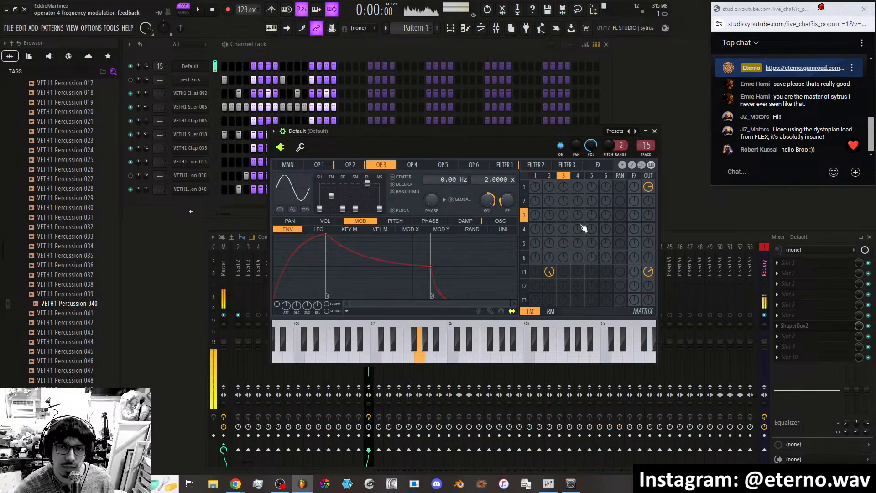
click(316, 191)
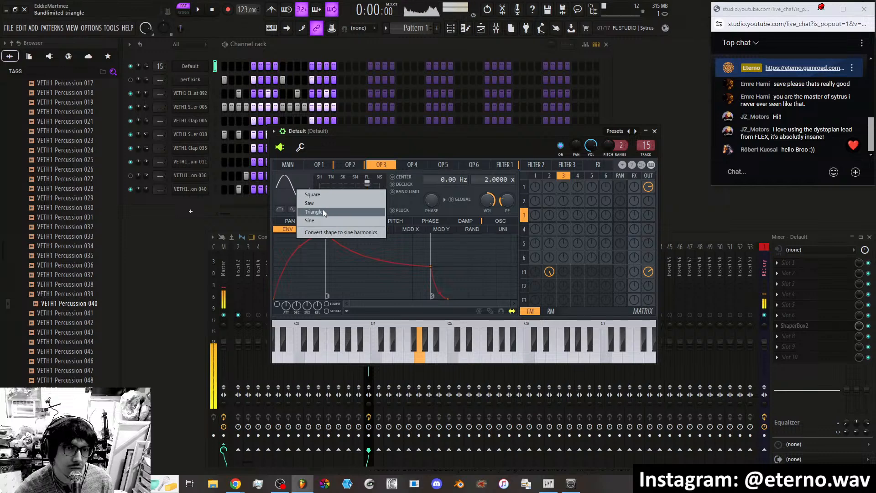
click(313, 207)
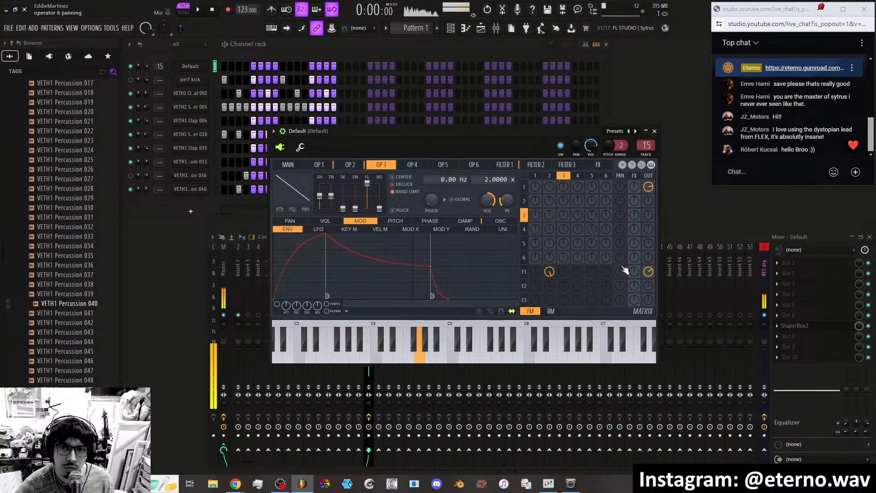
drag(565, 273, 565, 267)
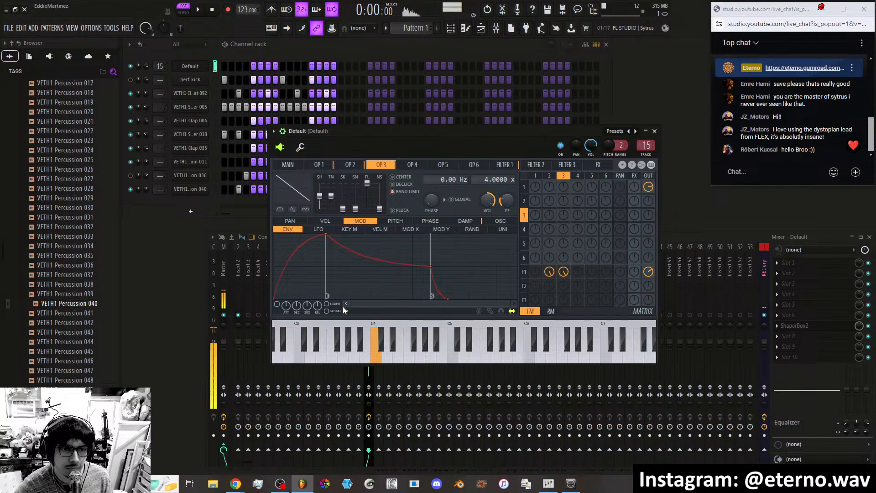
Reduce Operator 3's pitch envelope amount and slope its random pitch mapping from near maximum down to minimum.
click(401, 223)
drag(507, 200, 507, 202)
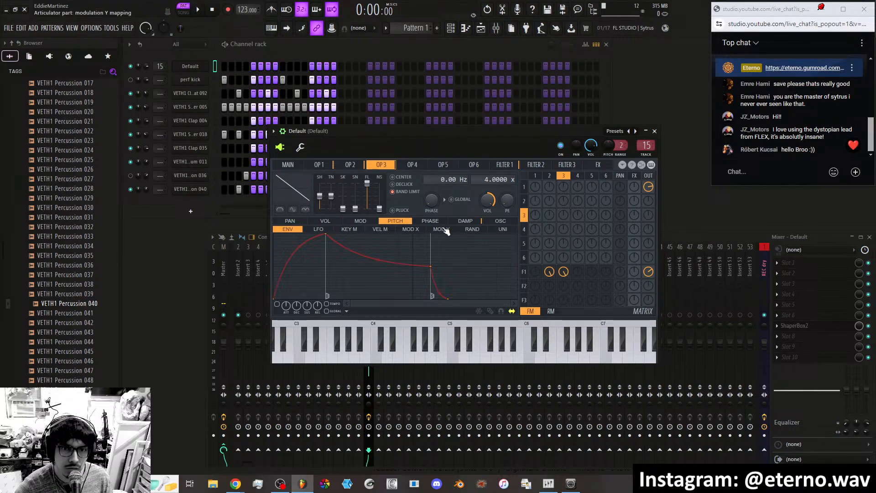
click(470, 229)
drag(279, 270, 274, 240)
drag(519, 267, 519, 299)
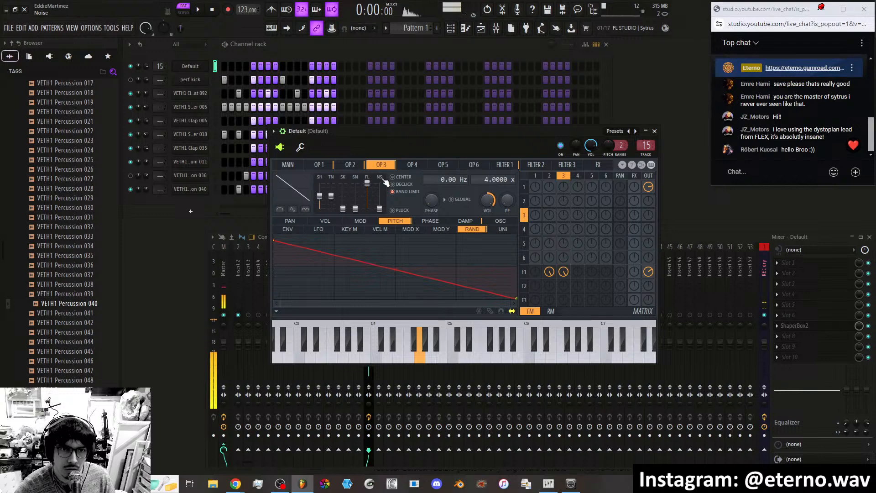
Copy the state of Operator 2's volume envelope into Operator 3's volume envelope.
click(350, 164)
click(325, 220)
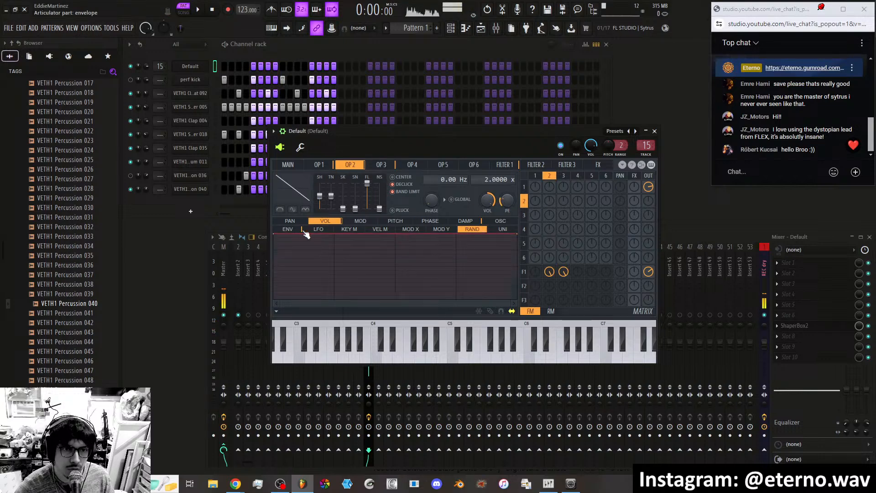
click(287, 229)
click(346, 304)
click(383, 349)
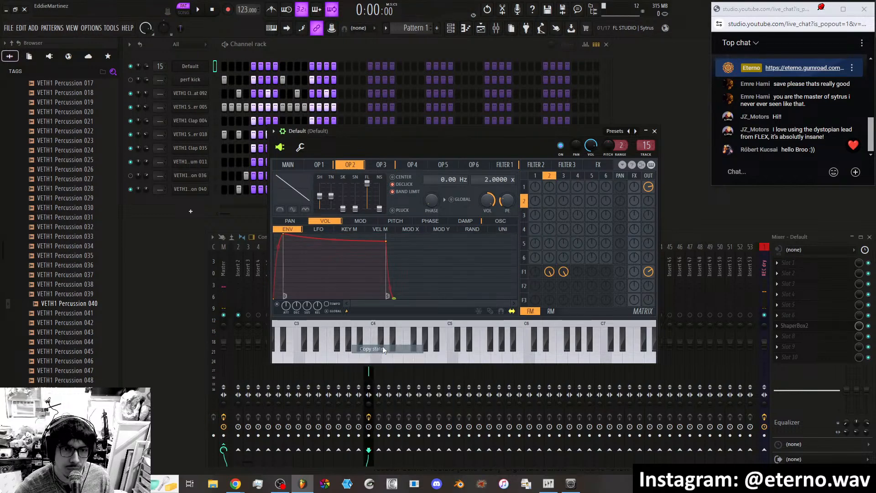
click(387, 167)
click(345, 311)
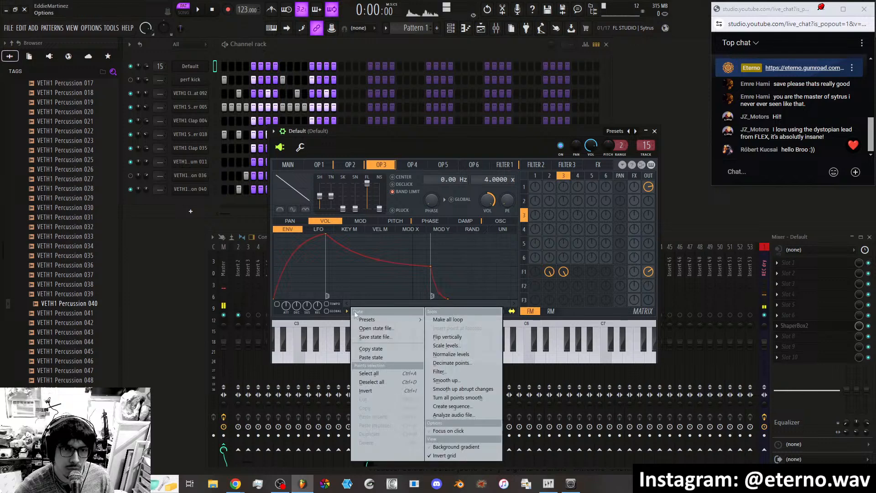
click(376, 356)
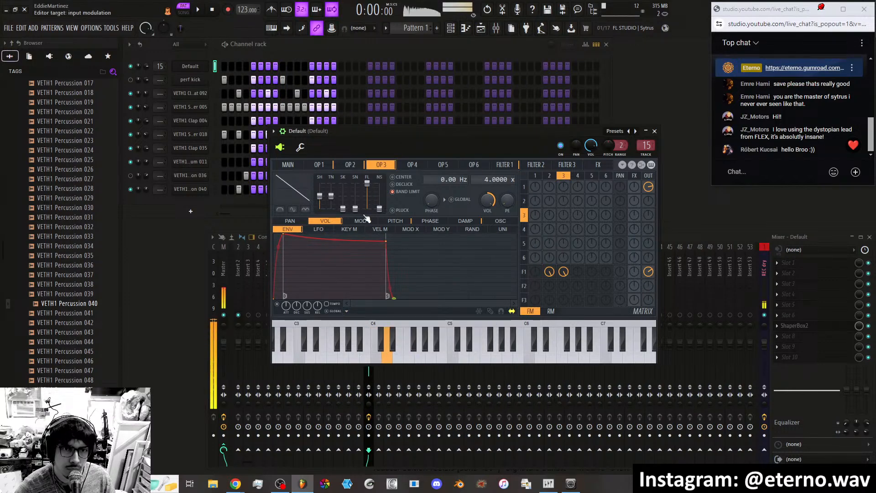
Reduce Operator 2's pitch envelope amount to about +38 cents and give its random pitch mapping a gentle downward slope.
click(350, 164)
mouse_move(506, 201)
mouse_down()
mouse_move(506, 187)
mouse_move(507, 198)
mouse_up()
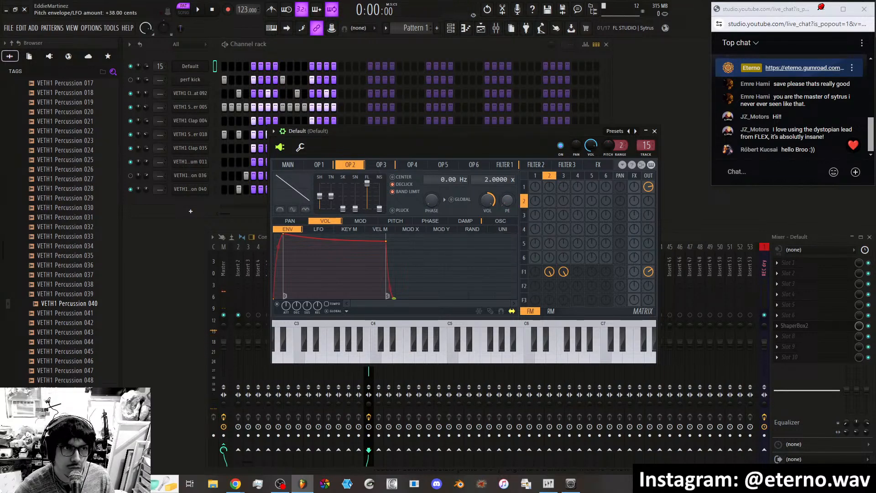
click(396, 221)
click(472, 229)
drag(274, 261, 274, 250)
drag(516, 268, 519, 277)
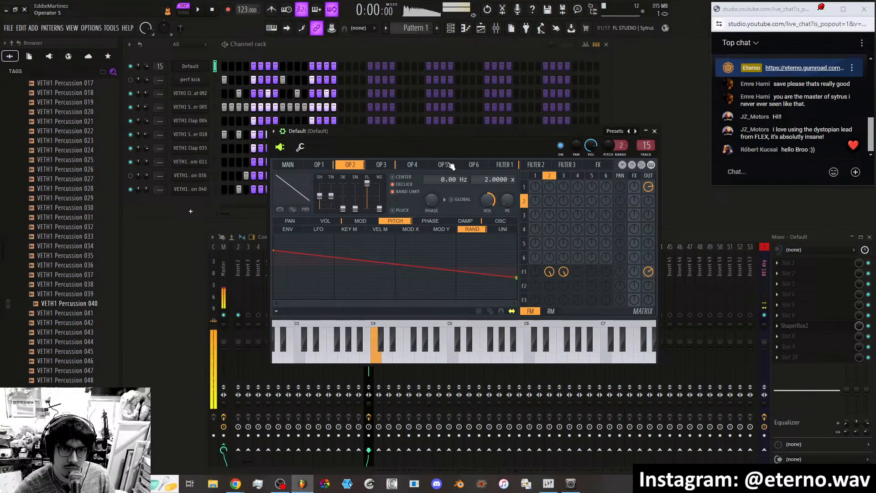
Try Filter 1's waveshaper and switch it back off.
click(504, 164)
click(477, 220)
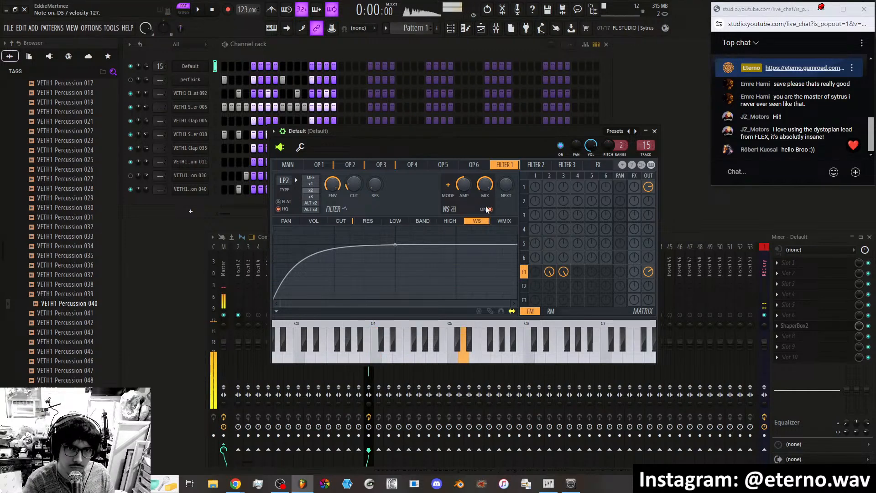
click(488, 209)
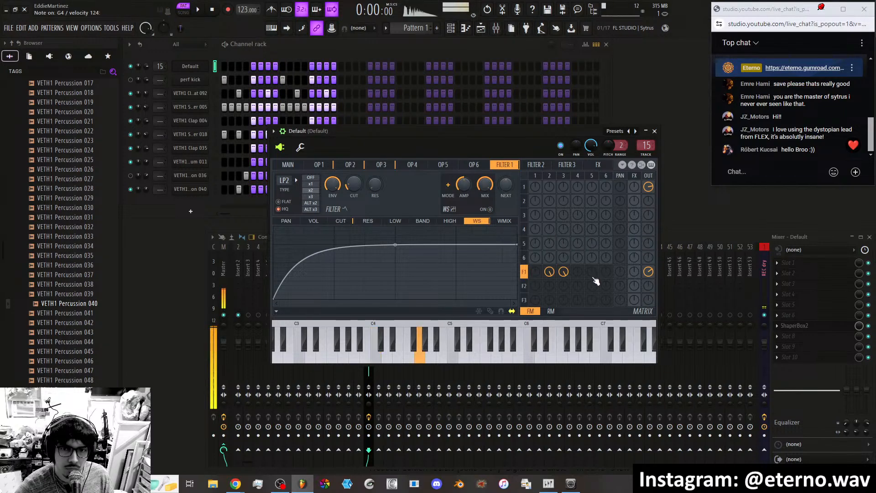
Route Operator 1 into Filter 1 instead of directly out, balancing the three operators' filter sends and raising Filter 1's output in the matrix.
drag(653, 188, 654, 219)
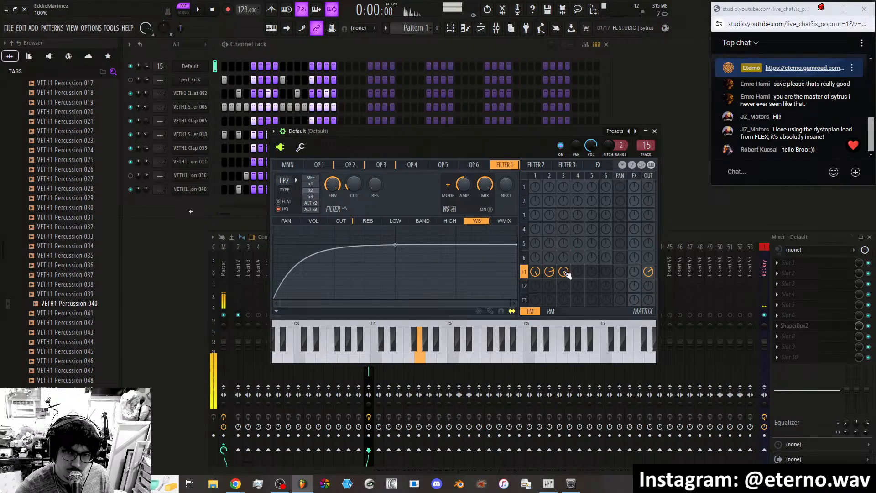
drag(554, 274, 554, 260)
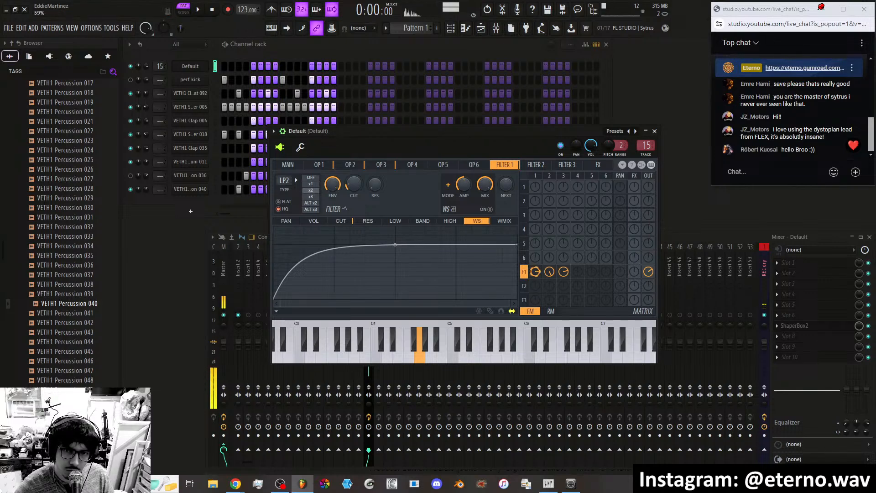
drag(648, 271, 649, 258)
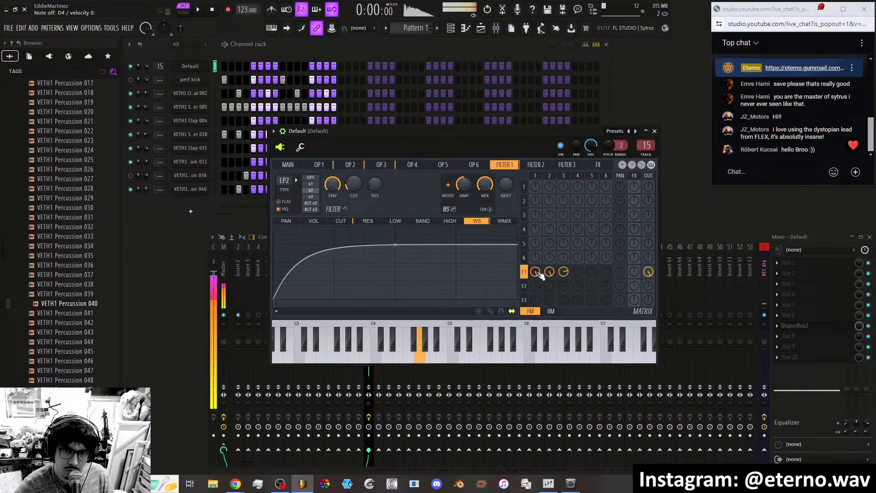
drag(537, 273, 563, 258)
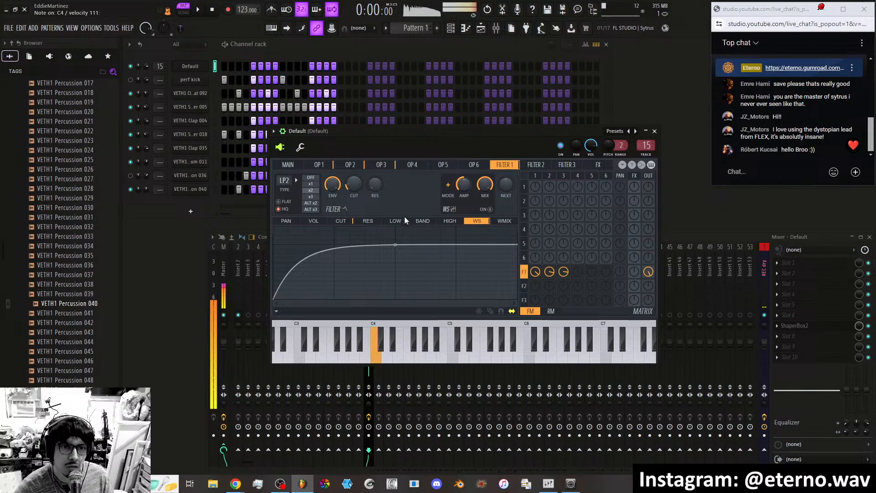
Reshape Filter 1's cutoff envelope with a quick decay to a sustain point above mid level and a short release down to zero.
click(341, 221)
click(288, 229)
drag(336, 256, 441, 299)
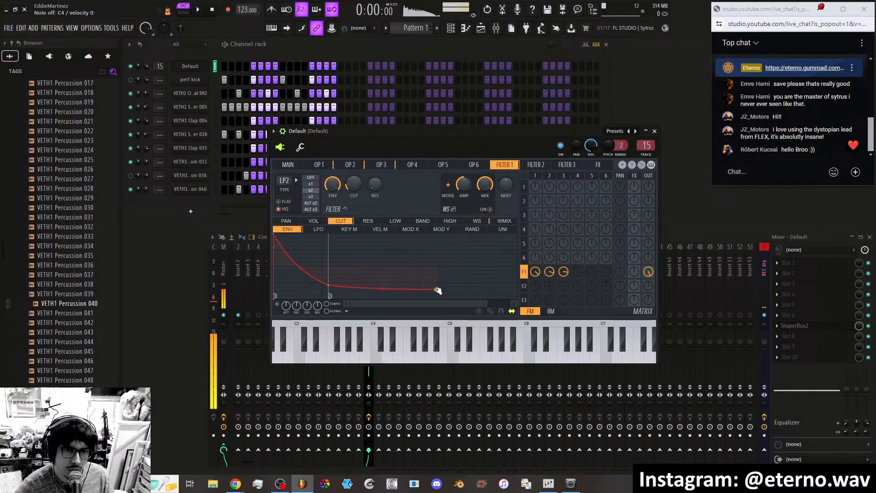
drag(335, 286, 309, 260)
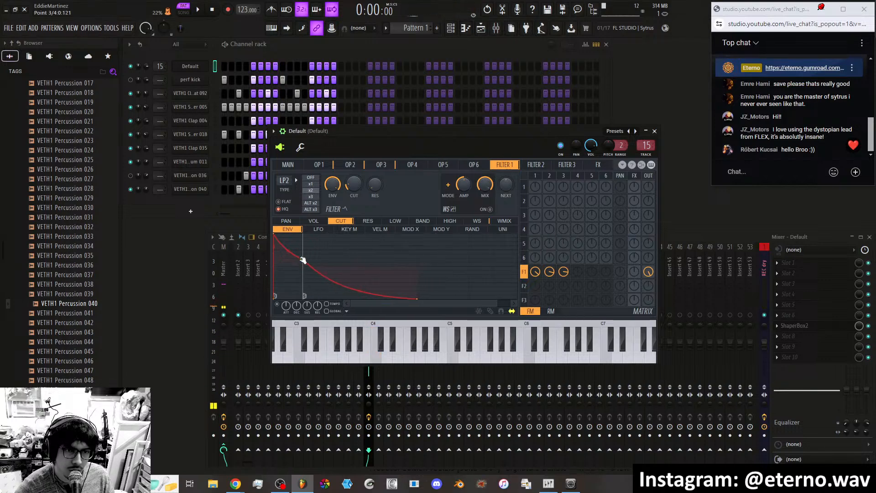
drag(416, 300, 357, 299)
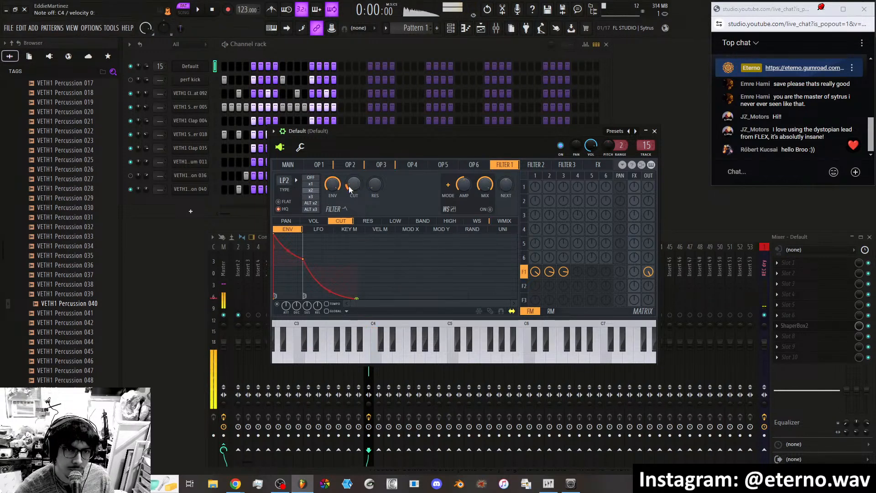
Give Filter 1's cutoff envelope a very short attack and a longer decay, and reduce its envelope amount.
click(317, 191)
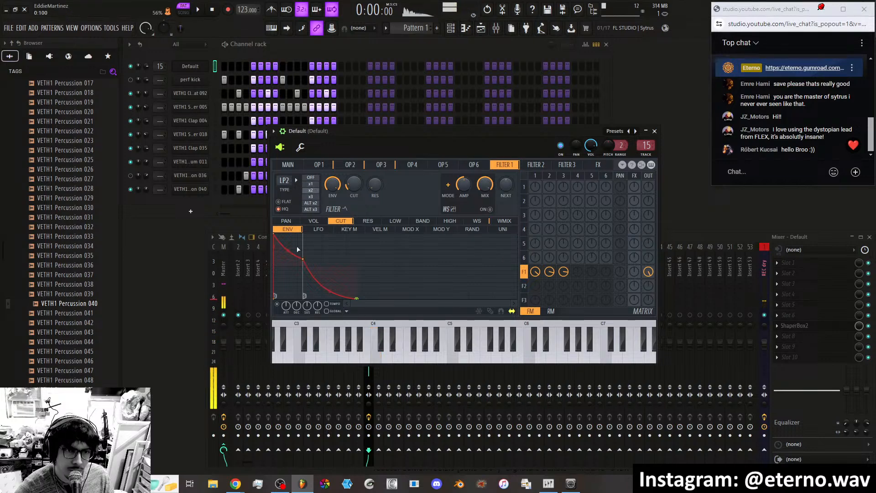
drag(302, 255, 331, 259)
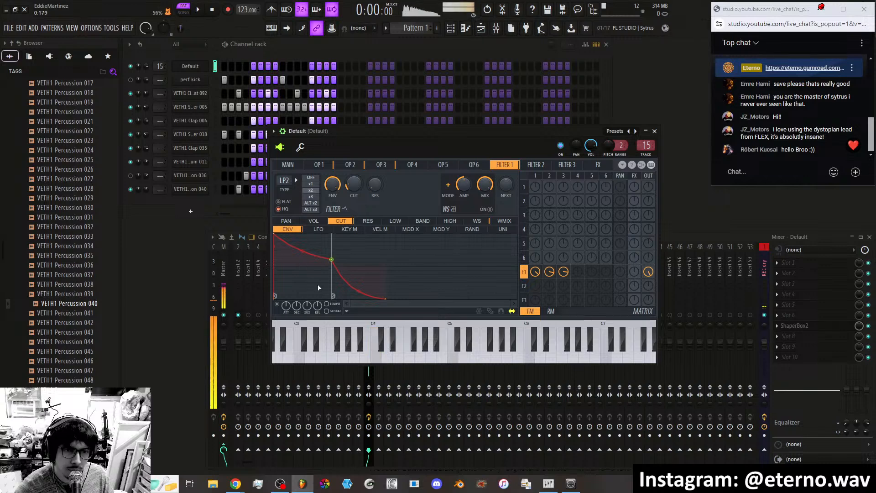
click(329, 304)
drag(274, 235, 303, 257)
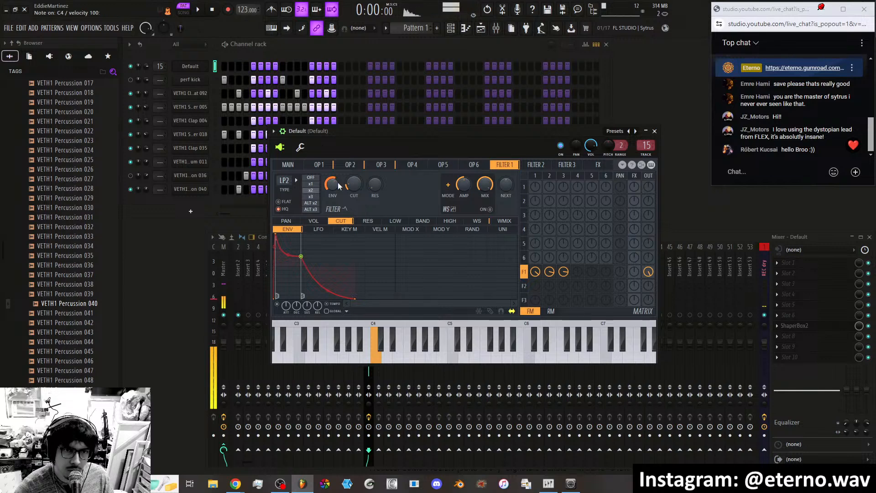
drag(302, 256, 352, 255)
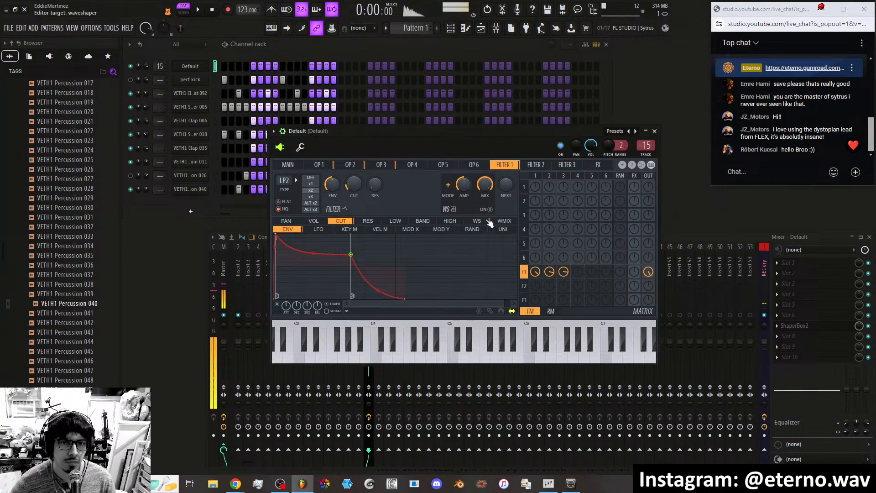
Enable the Center and Mono Key options in the main settings and move the X/Y modulation point to its upper-right corner.
click(381, 166)
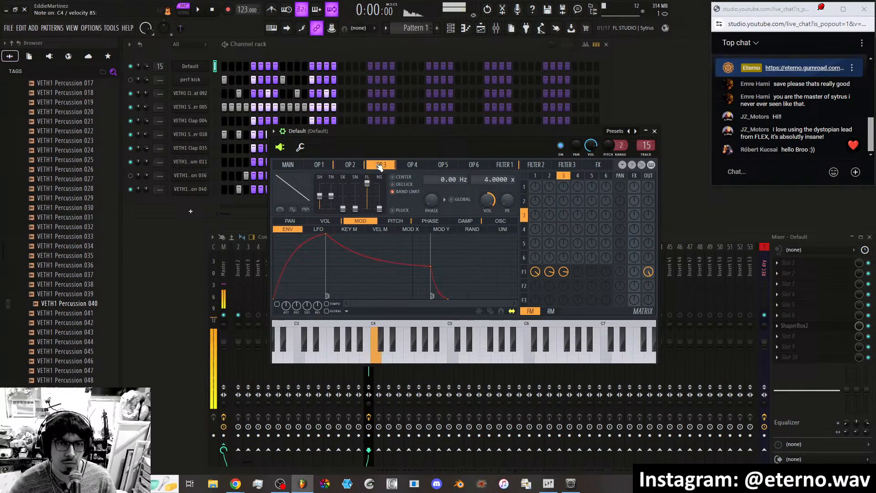
click(350, 165)
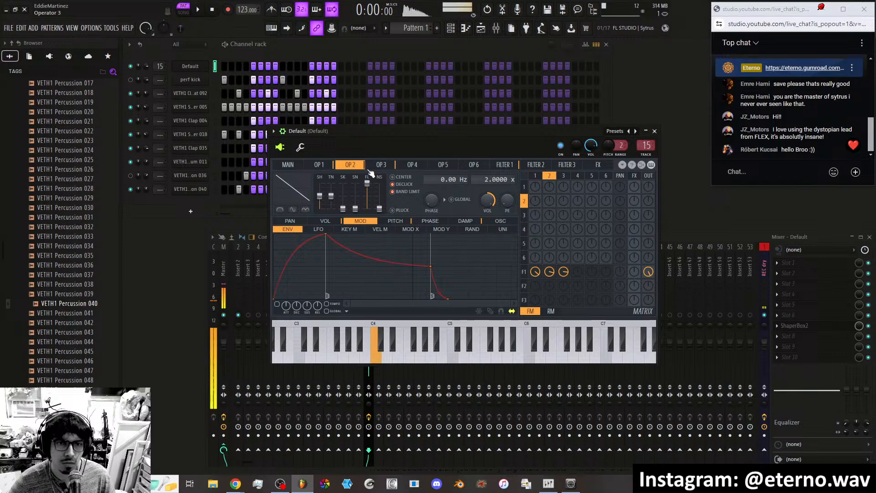
click(289, 165)
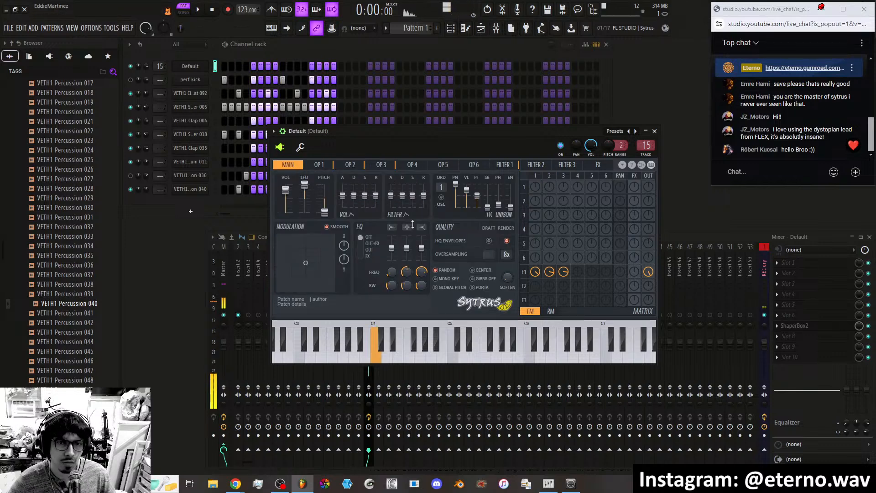
click(473, 270)
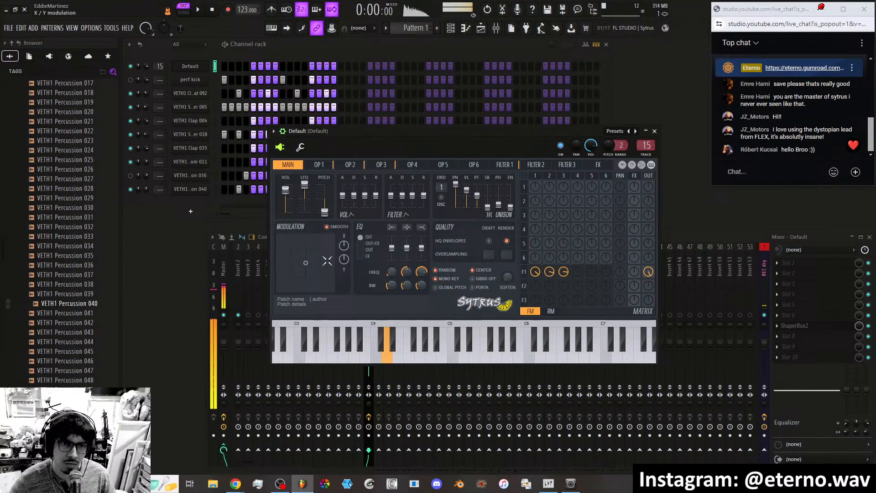
drag(306, 263, 326, 236)
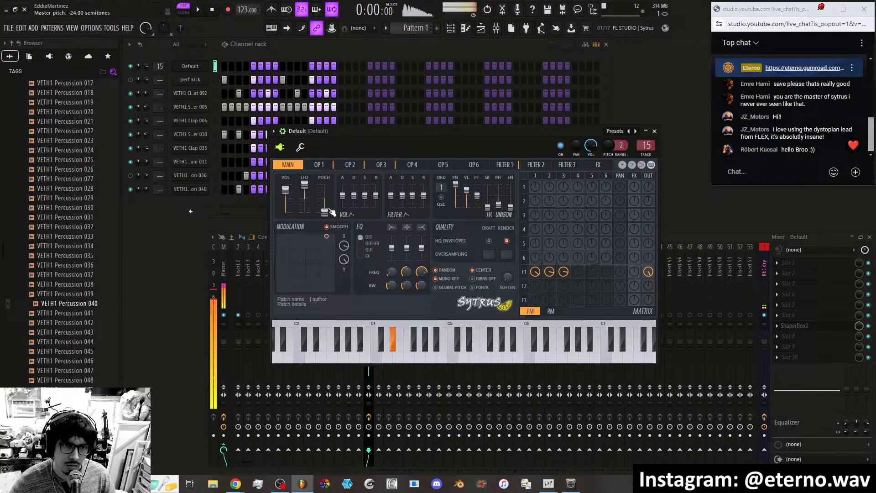
click(319, 165)
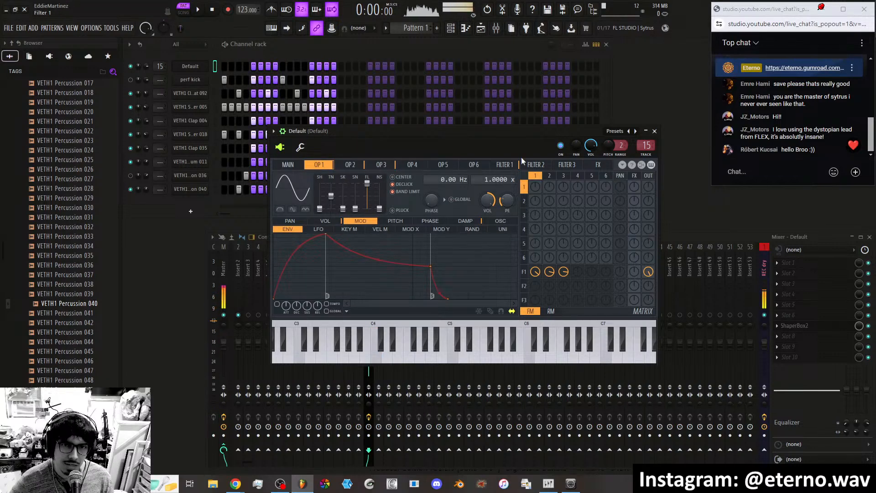
Try lower sustain levels in Filter 1's cutoff envelope, then shorten the decay and raise the sustain point to 100%.
click(508, 165)
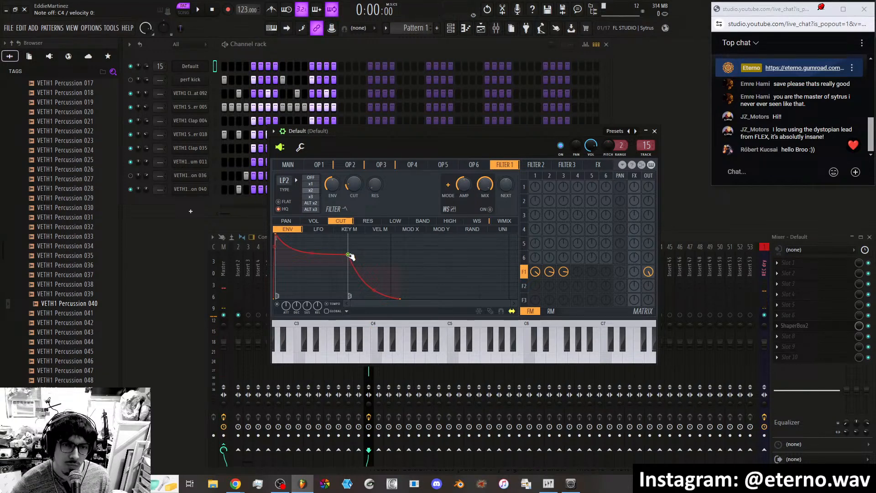
drag(350, 256, 350, 259)
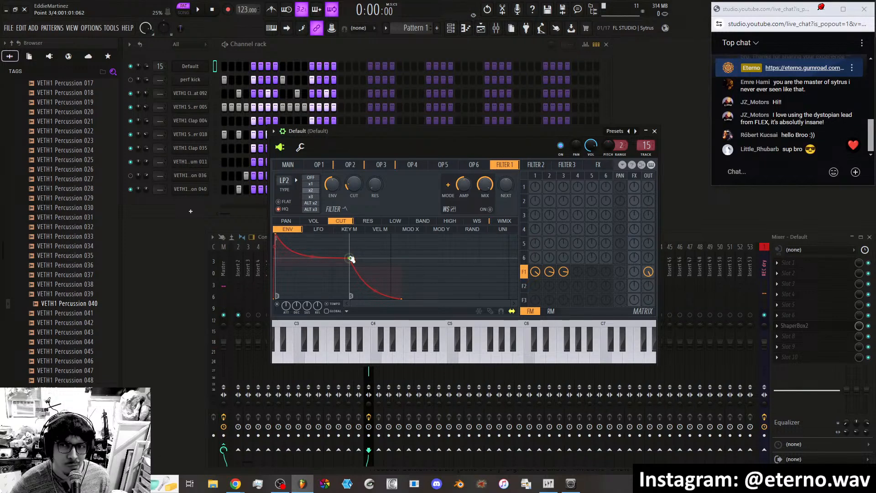
mouse_move(350, 258)
mouse_down()
mouse_move(329, 282)
mouse_move(335, 261)
mouse_move(333, 295)
mouse_move(330, 268)
mouse_move(343, 267)
mouse_up()
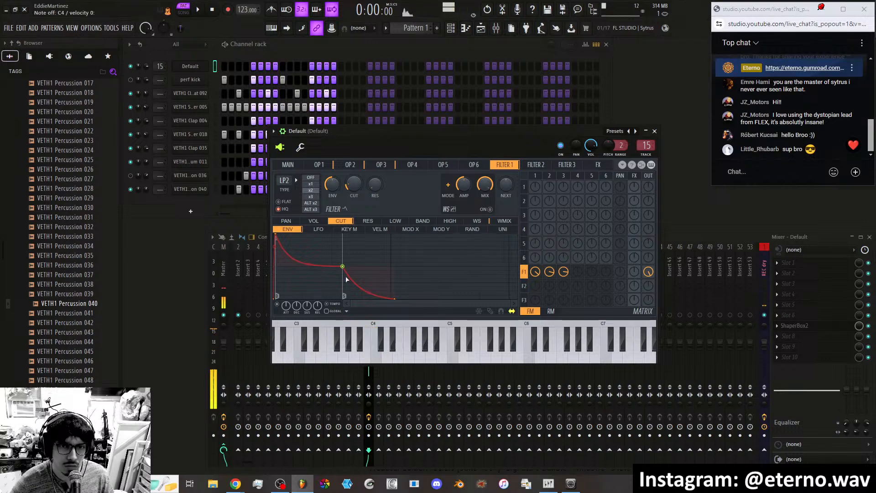
drag(343, 265, 322, 234)
Fine-tune the cutoff envelope's attack and sustain points, lower Filter 1's cutoff to minimum and raise its envelope amount to maximum.
mouse_move(354, 184)
mouse_down()
mouse_move(354, 176)
mouse_move(357, 196)
mouse_up()
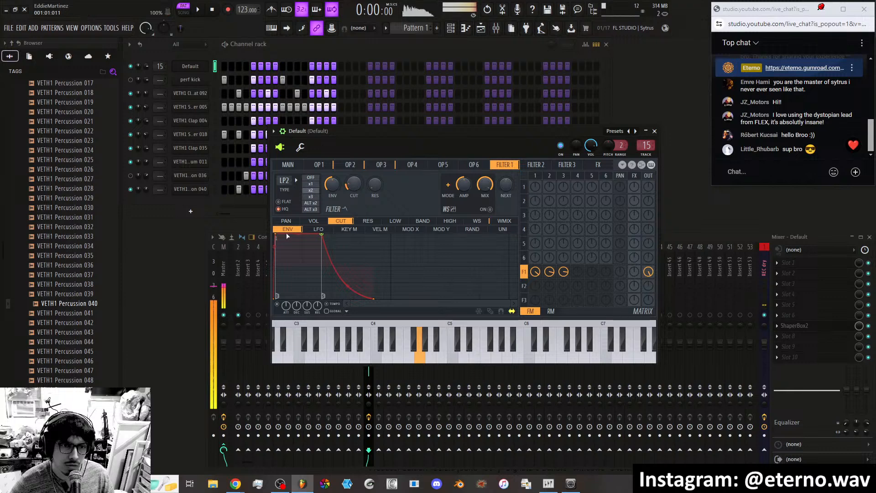
drag(275, 234, 273, 234)
scroll(283, 247, up, 3)
scroll(290, 257, down, 1)
scroll(290, 258, down, 1)
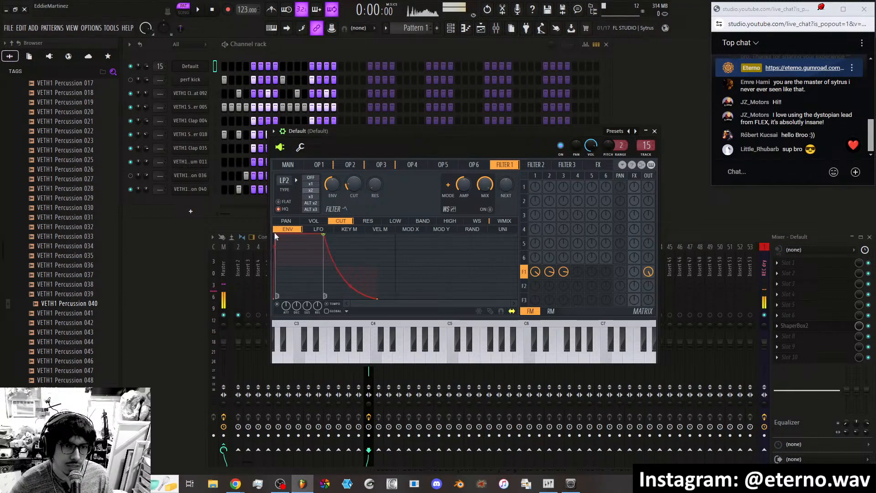
drag(324, 234, 325, 234)
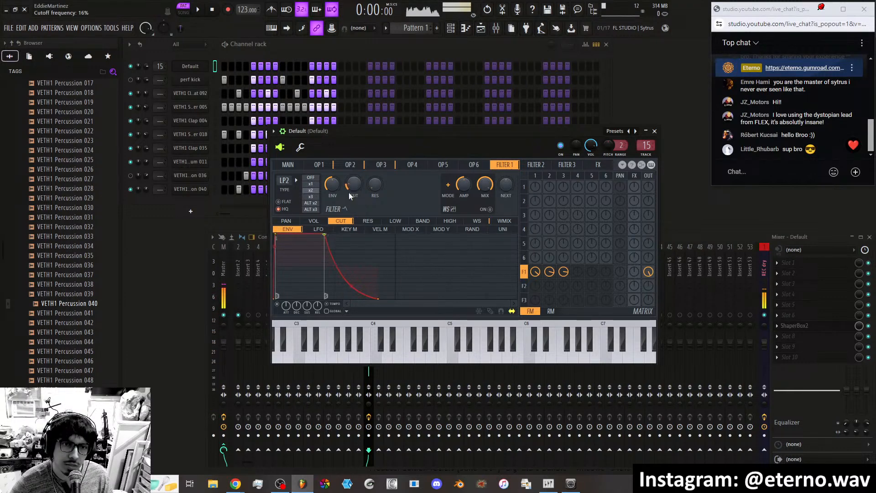
drag(354, 183, 354, 194)
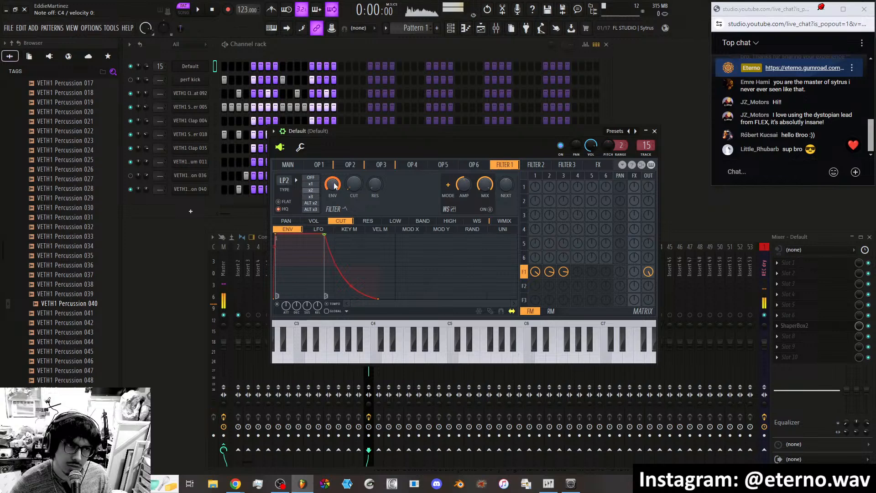
Lower the sustain level of filter 1's cutoff envelope and rebalance the filter with a smaller envelope amount and higher cutoff.
mouse_move(324, 233)
mouse_down()
mouse_move(326, 257)
mouse_move(326, 247)
mouse_up()
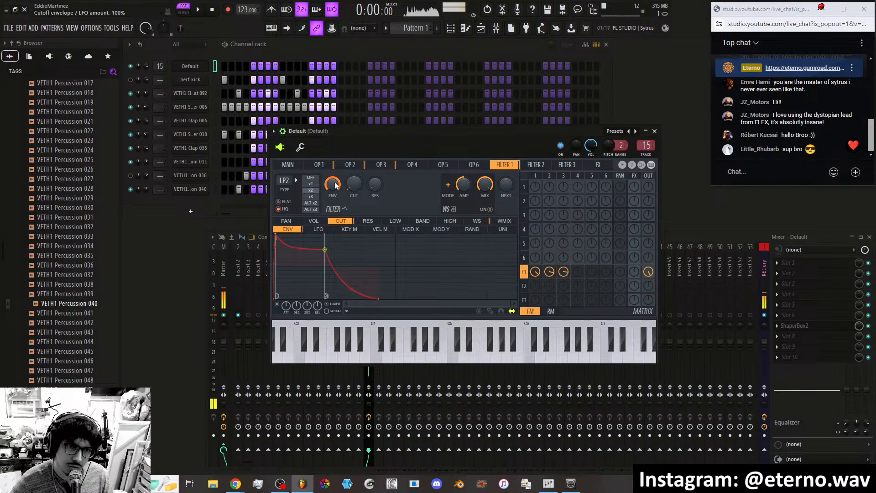
drag(333, 184, 332, 215)
drag(332, 184, 332, 175)
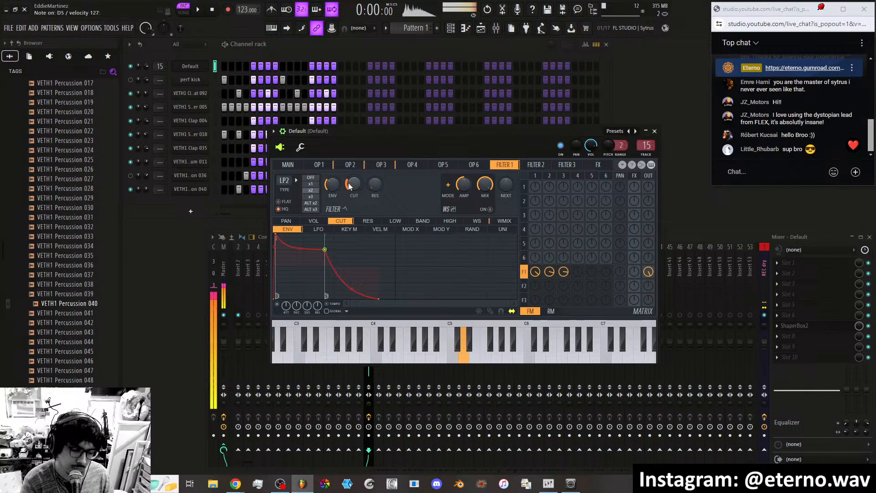
drag(349, 185, 351, 173)
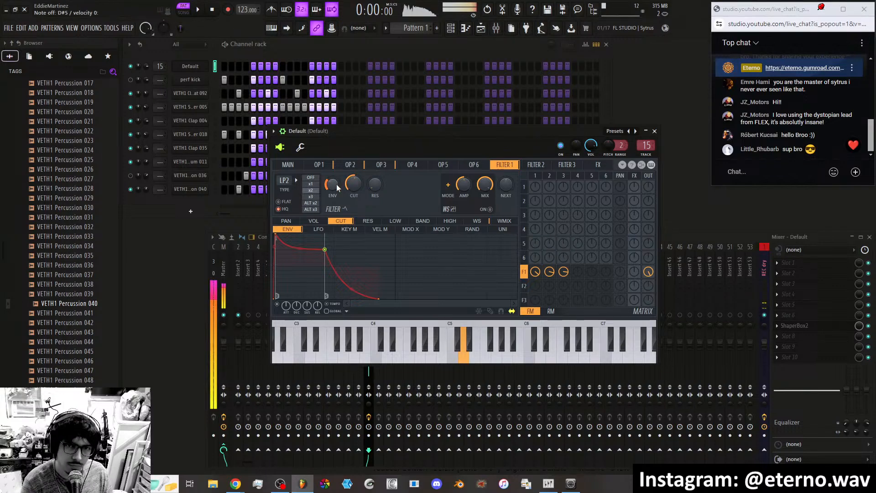
Change operator 1's send level into filter 1 and readjust the filter with a low cutoff and larger envelope amount.
drag(535, 271, 536, 277)
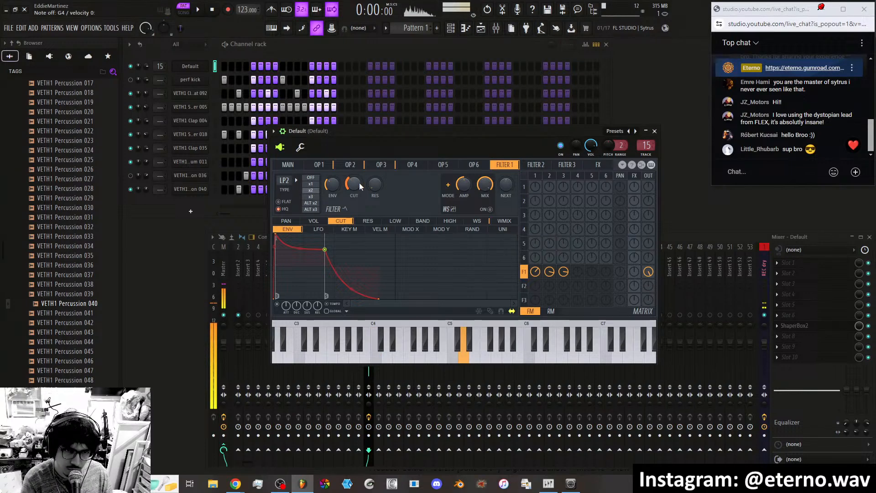
drag(351, 176, 351, 171)
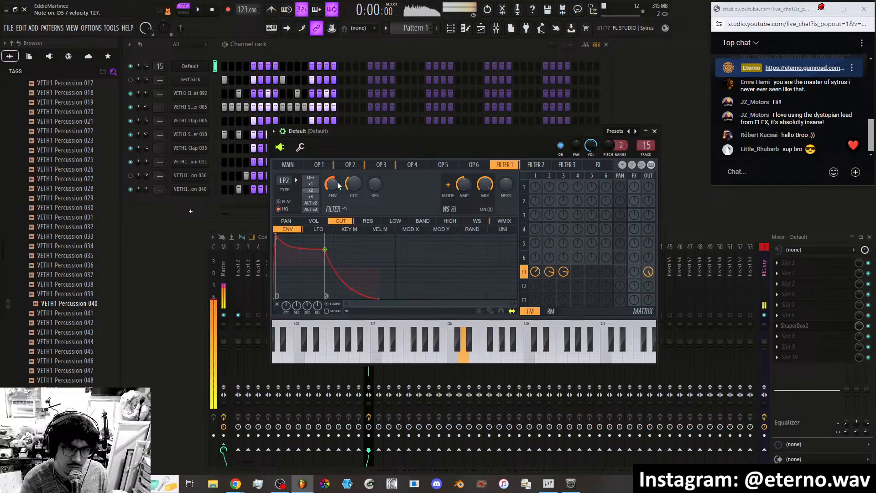
drag(338, 181, 336, 181)
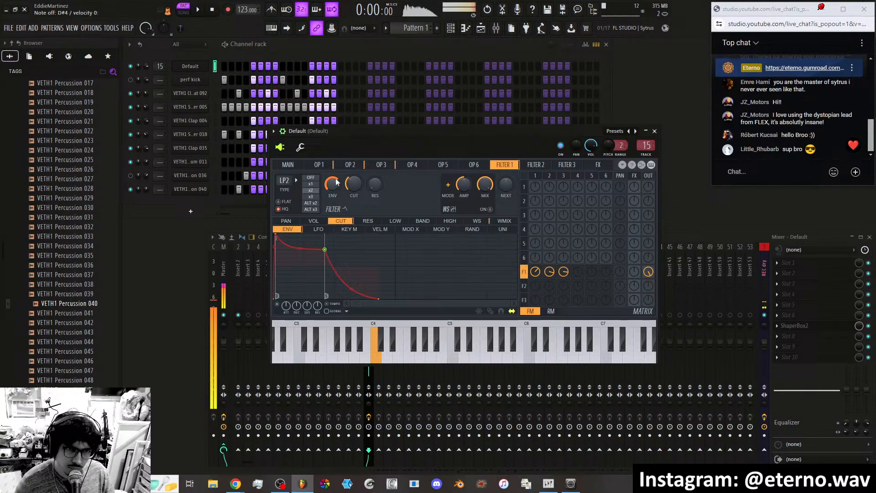
Review the synth's polyphony and portamento settings and its main settings page.
click(300, 147)
click(281, 147)
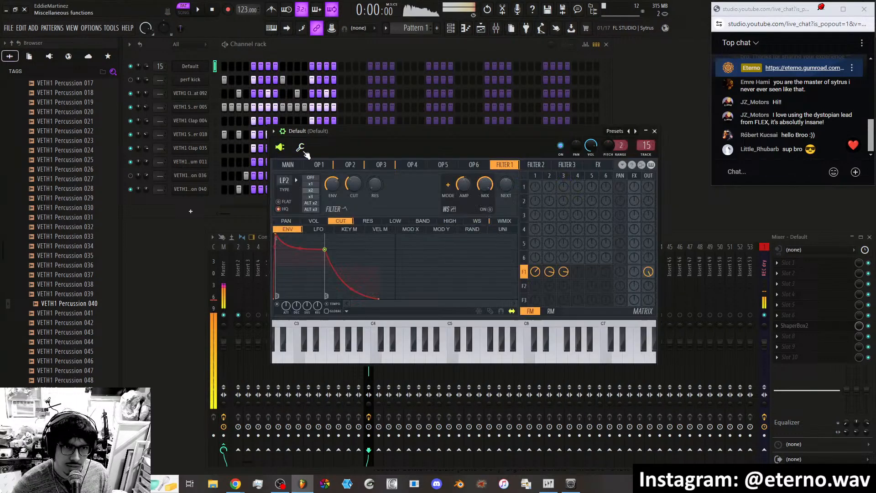
click(291, 166)
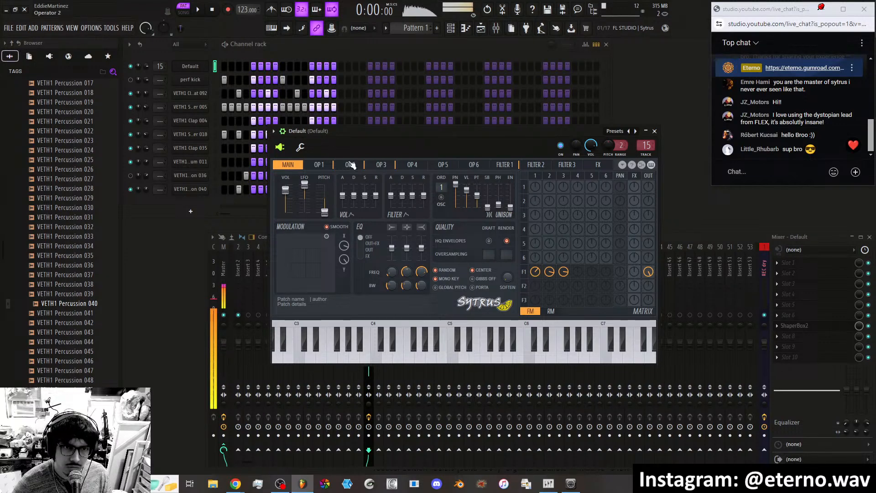
click(302, 149)
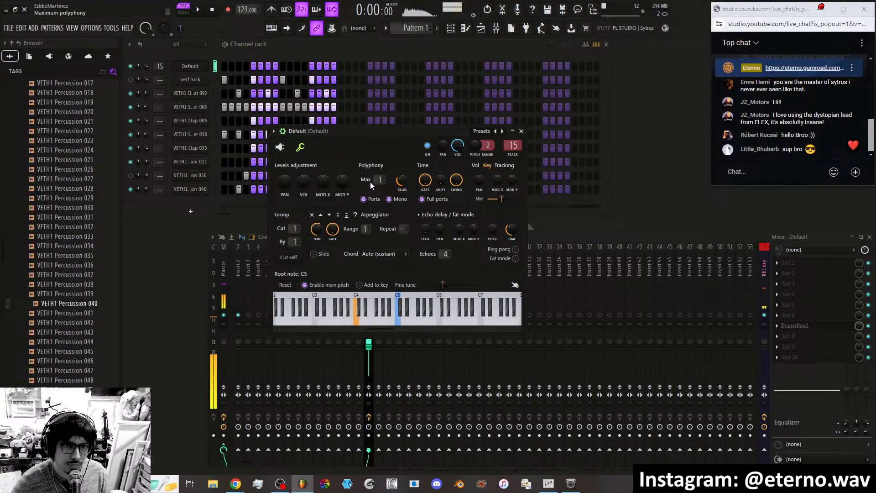
click(279, 147)
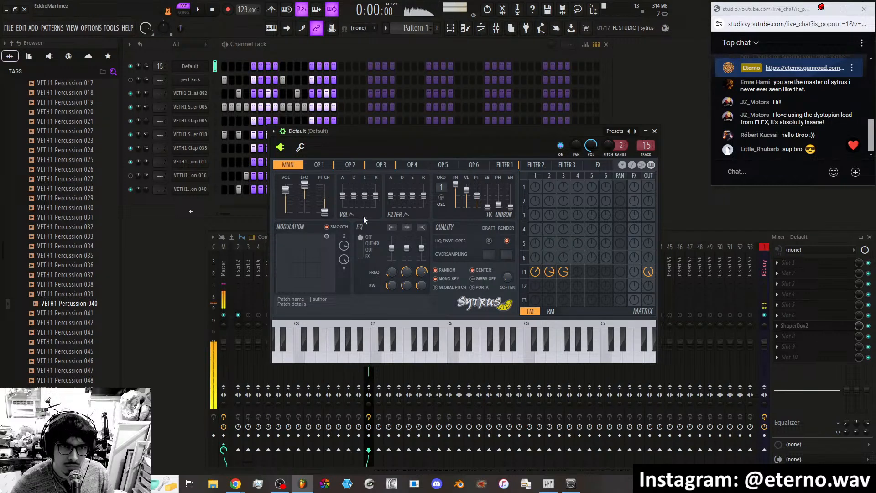
click(519, 167)
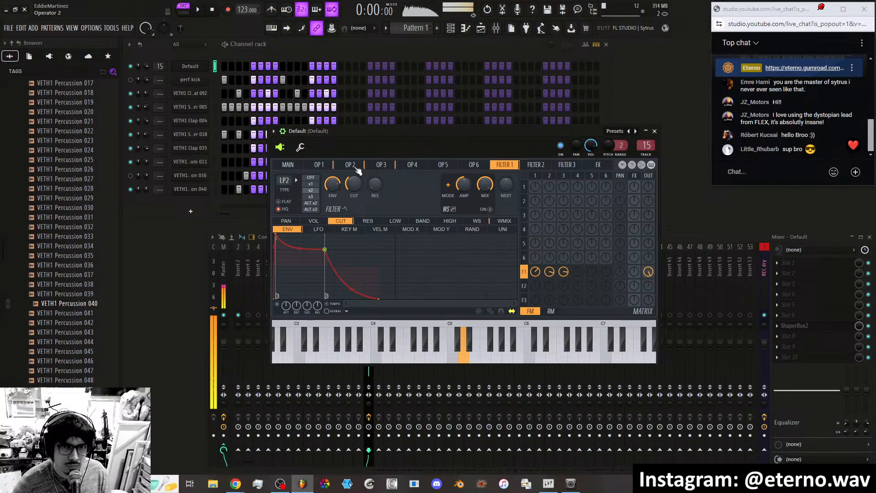
click(298, 167)
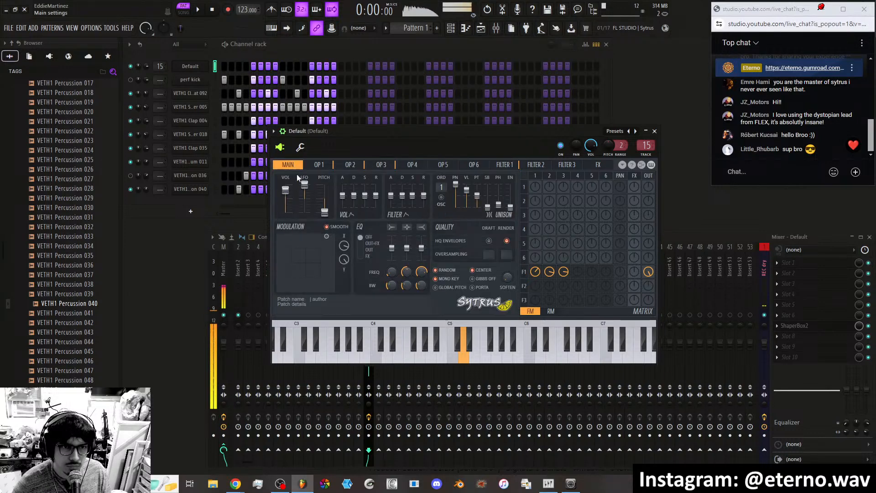
Lower filter 1's cutoff almost to minimum and give its cutoff envelope a longer, straighter decay to a lower sustain.
click(514, 165)
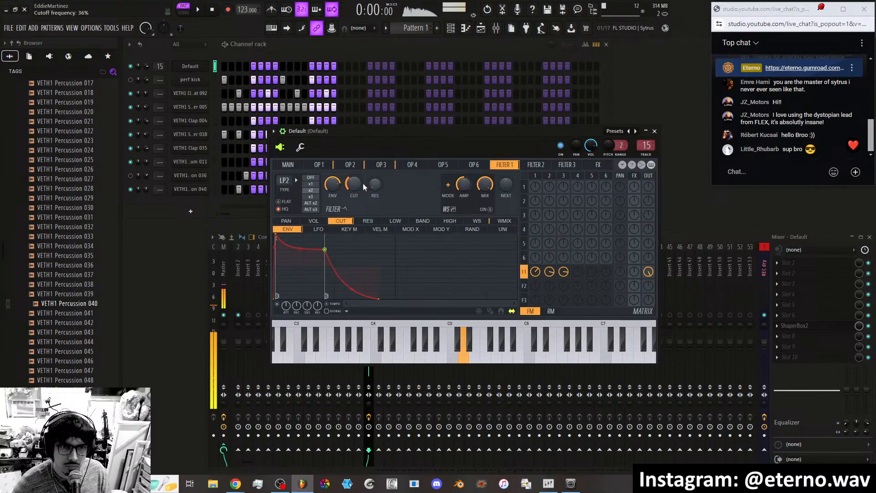
drag(354, 184, 354, 214)
drag(354, 184, 349, 182)
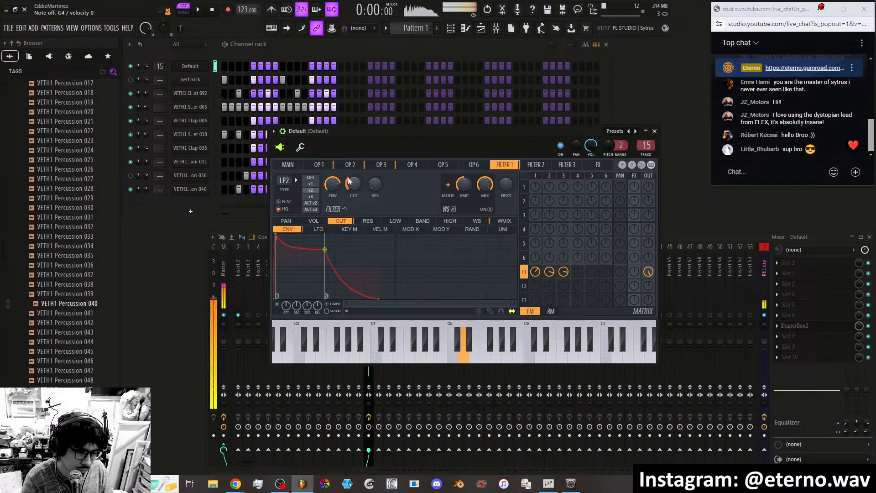
drag(349, 181, 357, 192)
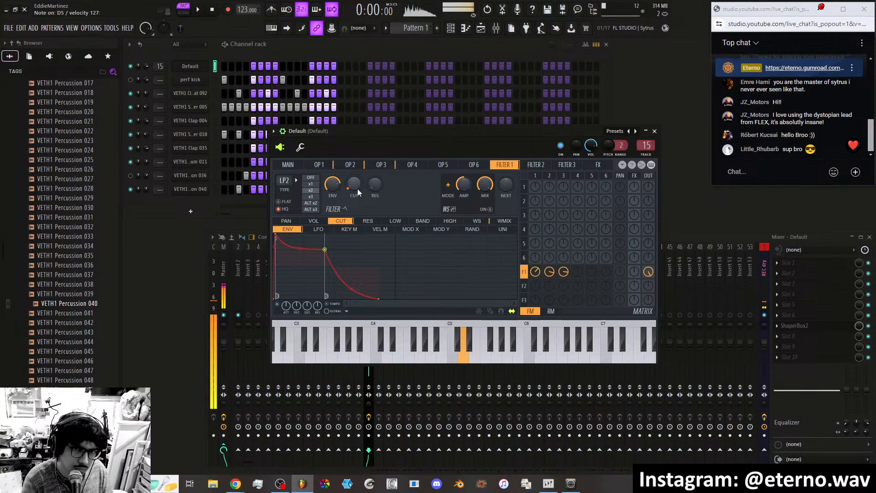
drag(324, 249, 338, 259)
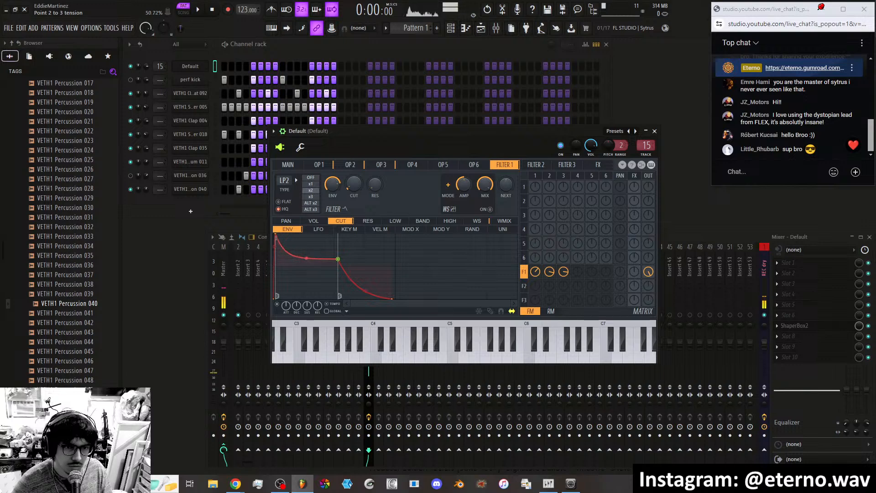
mouse_move(308, 258)
mouse_down()
mouse_move(307, 240)
mouse_move(306, 251)
mouse_up()
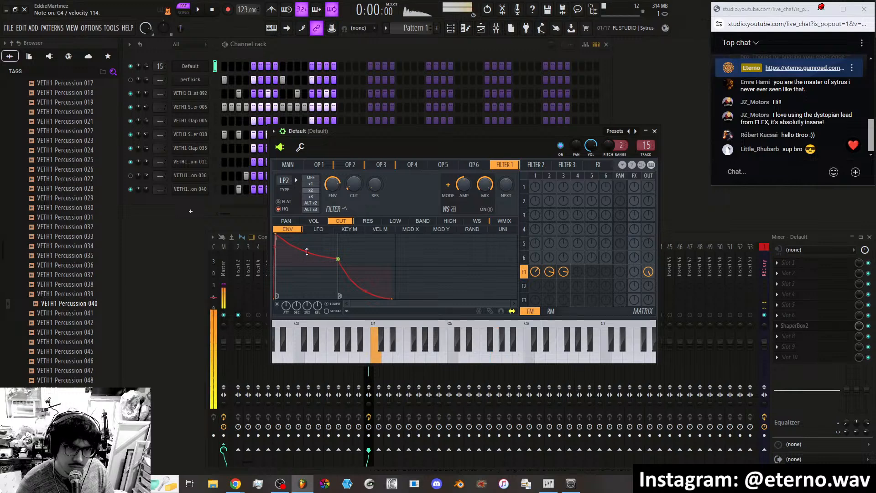
Turn off Porta in the synth's polyphony settings and bring the slide time down to minimum.
click(308, 149)
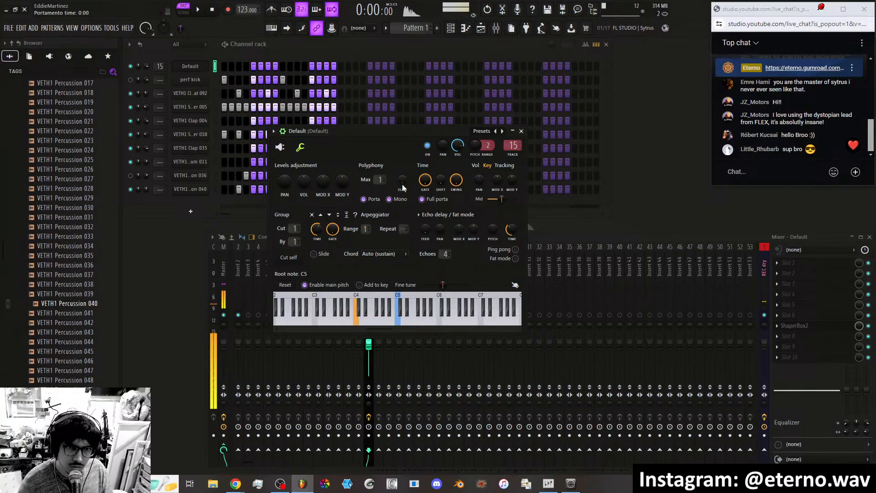
click(366, 198)
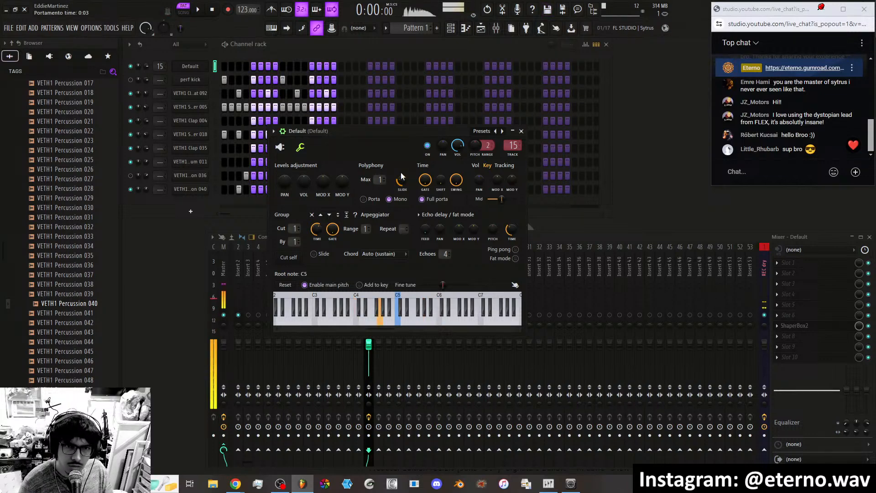
drag(404, 171, 404, 197)
click(280, 147)
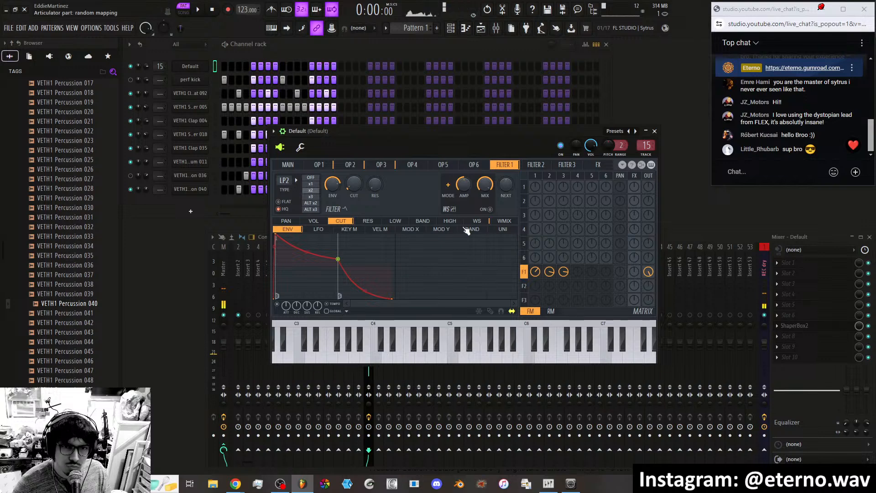
Enable the waveshaper on filter 1 and reduce its mix.
click(490, 209)
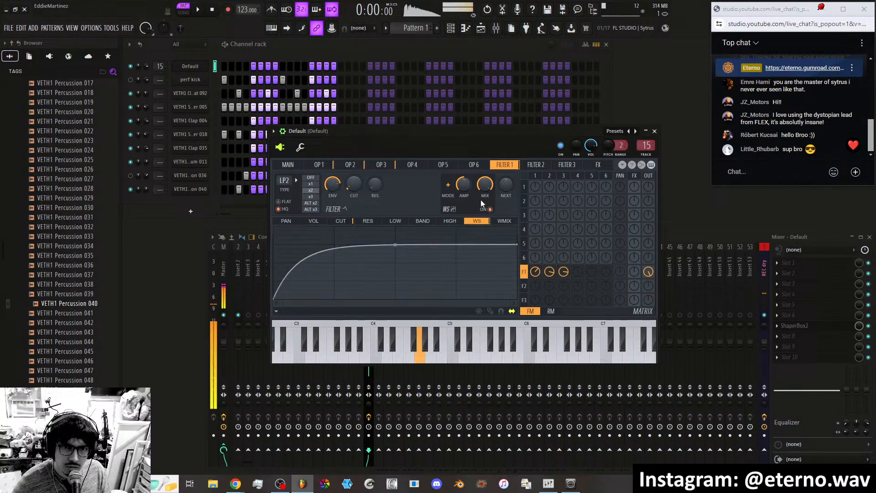
drag(485, 184, 464, 173)
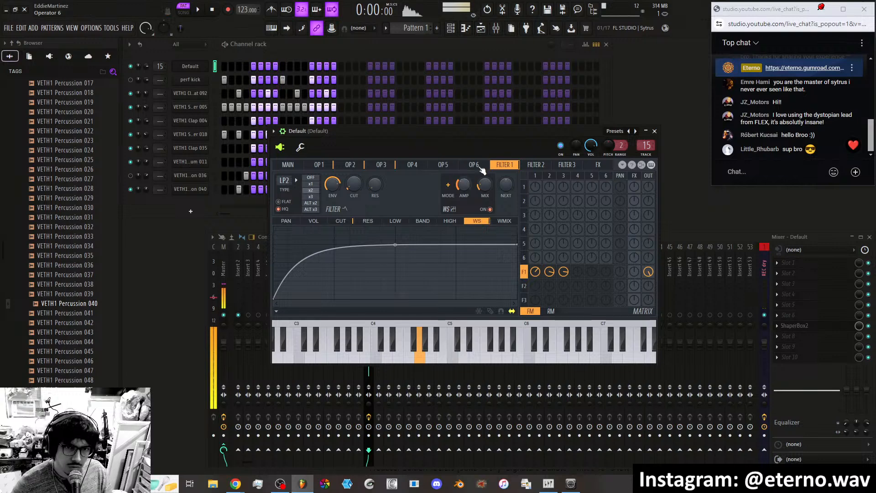
click(351, 165)
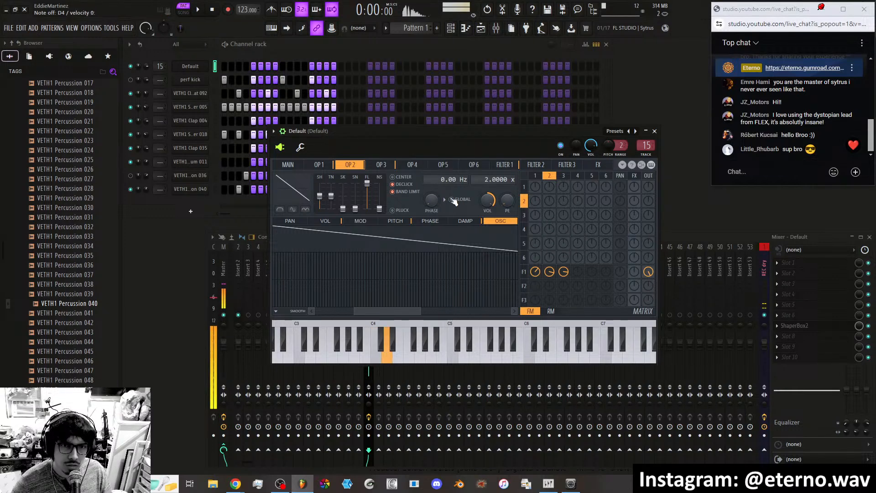
click(375, 168)
click(321, 167)
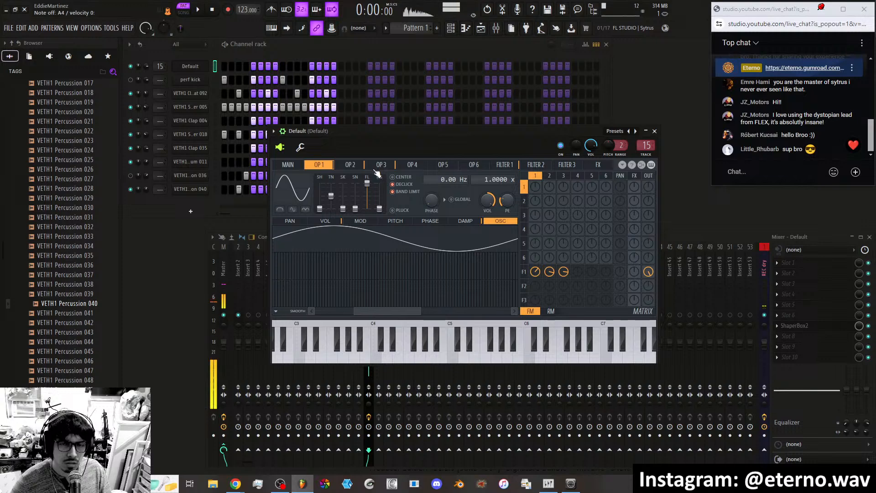
Try the synth with Mono switched off in the polyphony settings, and switch Mono back on.
click(301, 147)
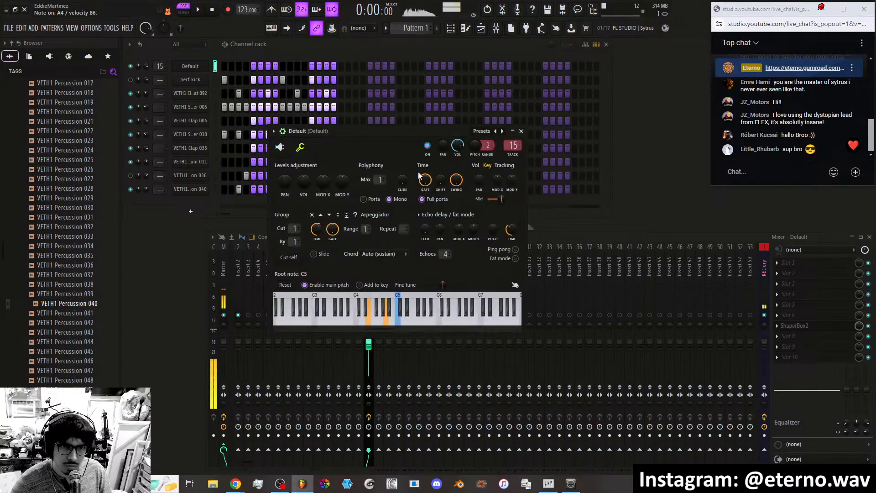
click(390, 199)
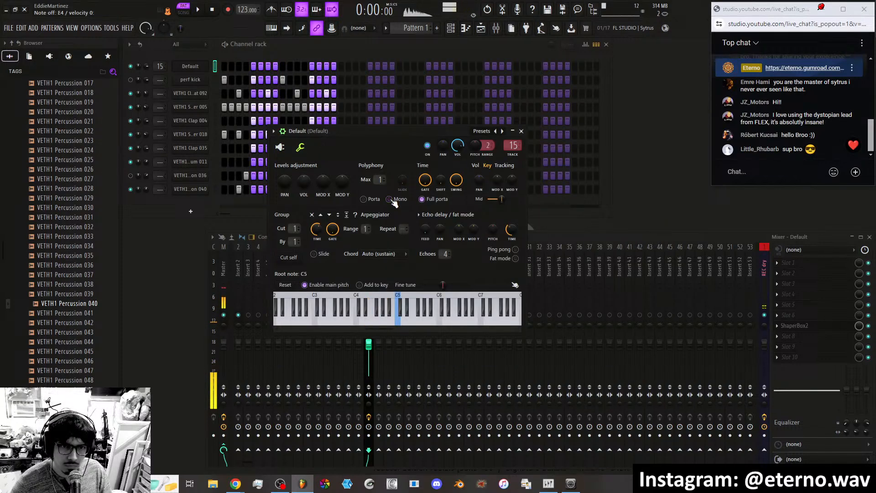
click(282, 149)
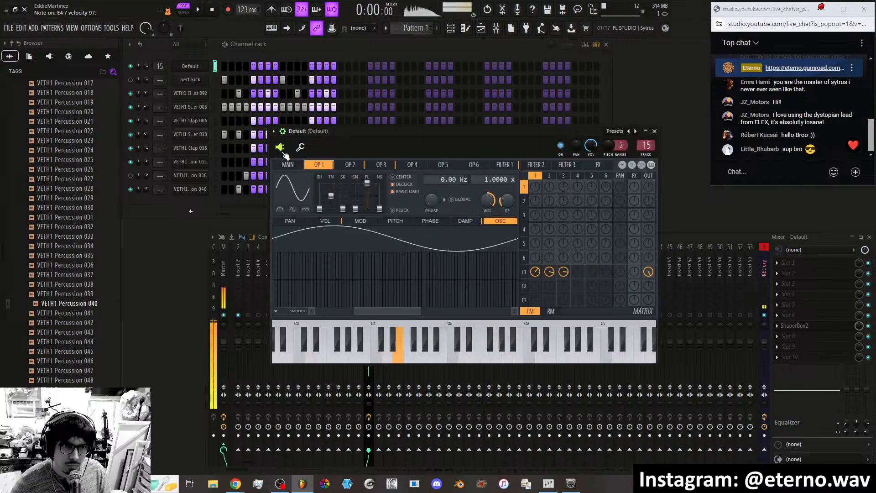
click(301, 146)
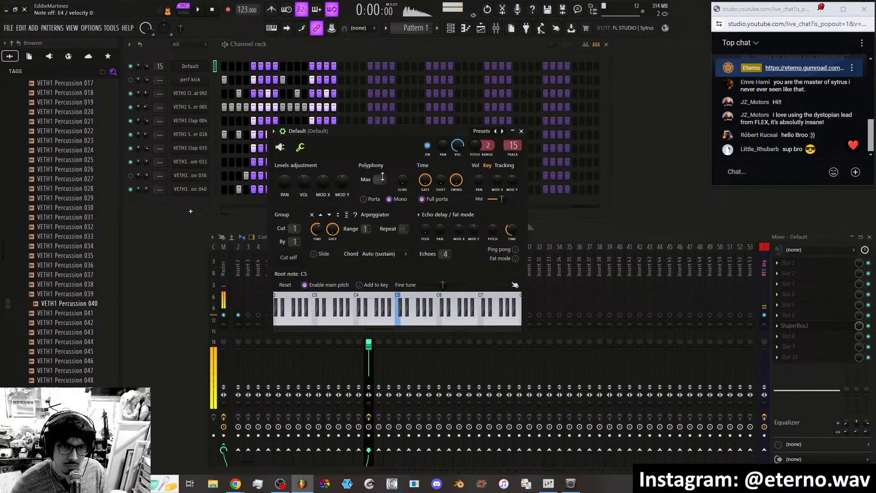
click(279, 147)
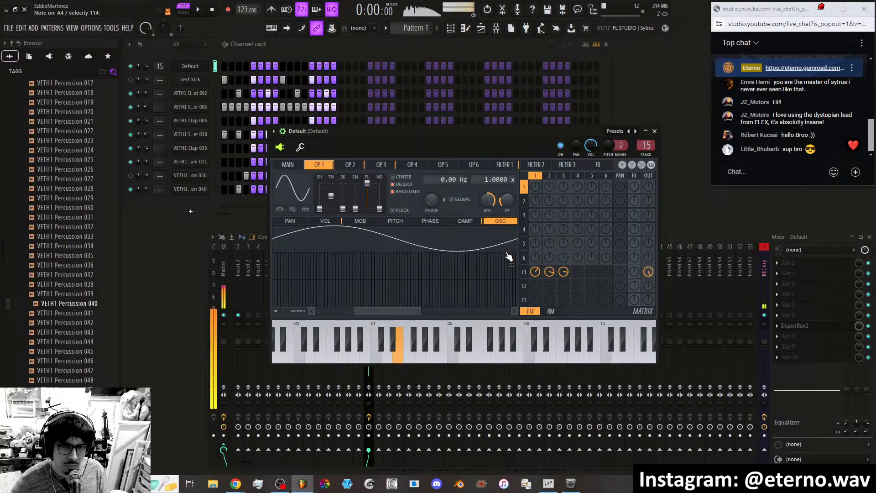
Compare the waveforms of the first three operators and change operator 1's waveform to Saw.
click(361, 166)
click(376, 167)
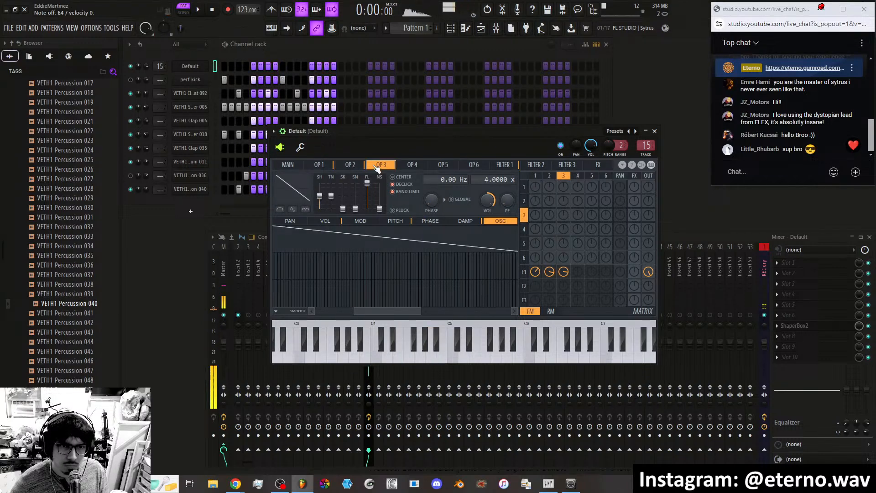
scroll(365, 168, up, 2)
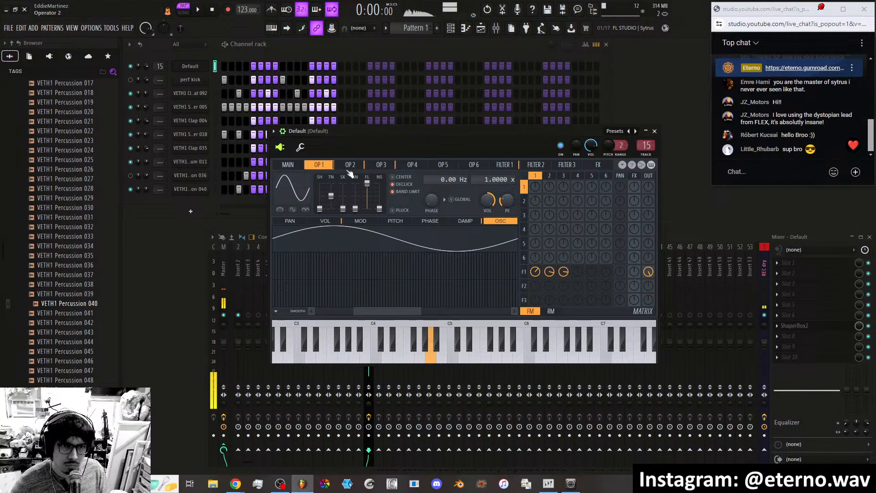
scroll(350, 172, down, 2)
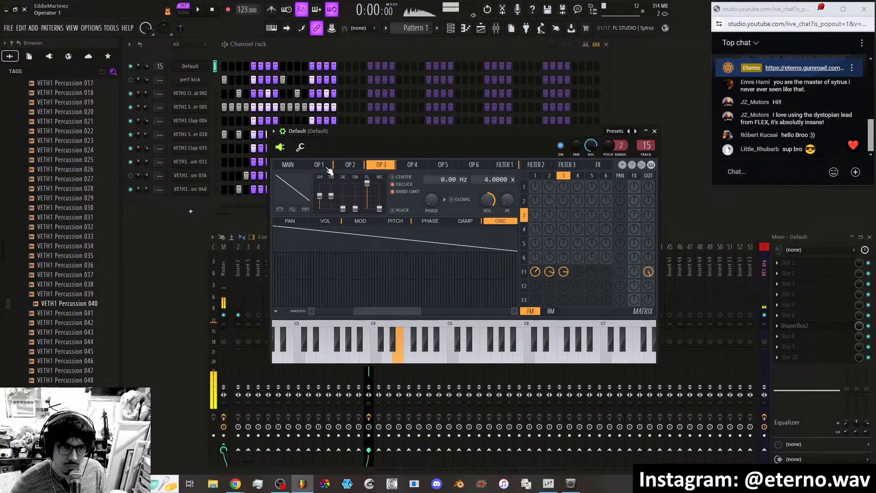
scroll(329, 170, up, 2)
click(303, 195)
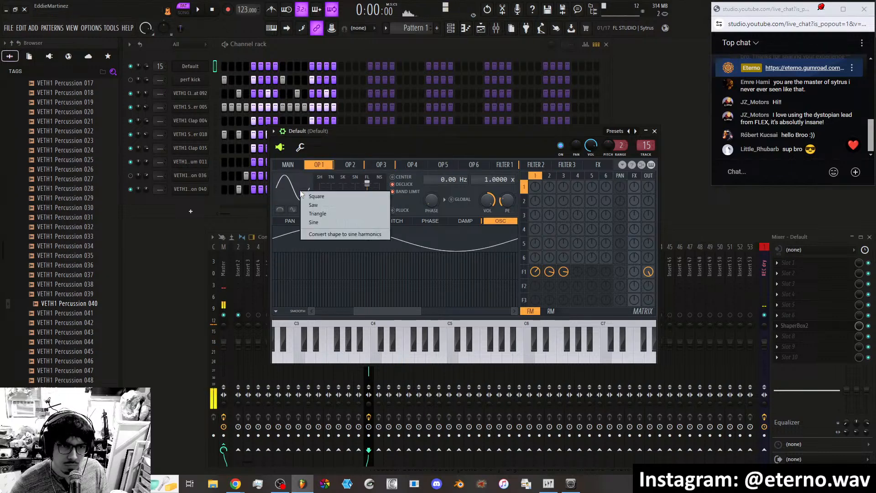
click(313, 202)
click(302, 196)
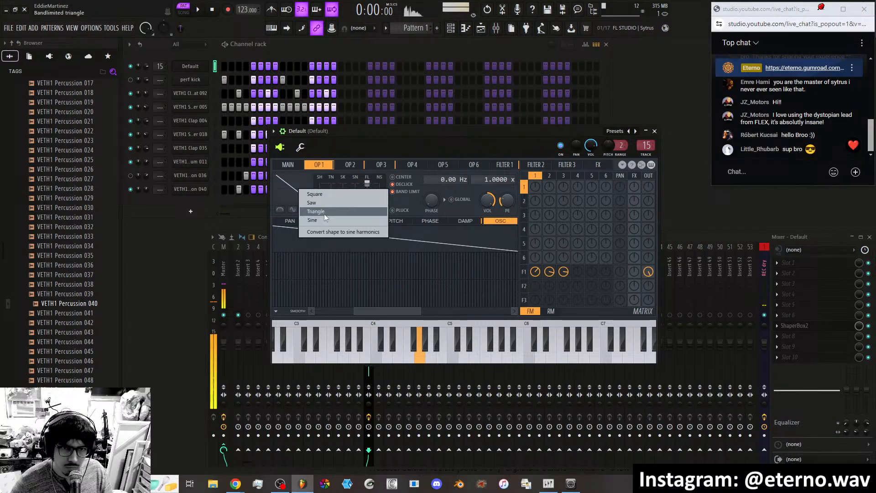
Raise filter 1's cutoff frequency.
click(497, 165)
drag(354, 184, 354, 171)
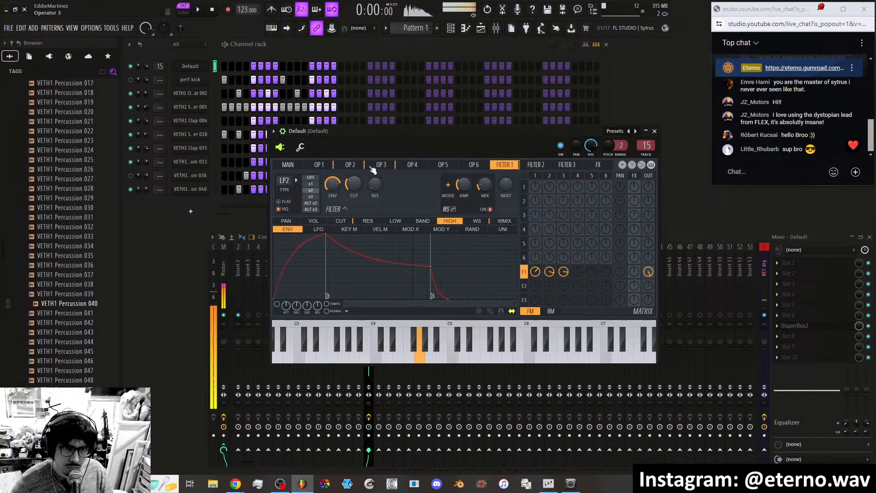
Compare Sine and Saw as operator 1's waveform and leave it on Sine.
click(319, 164)
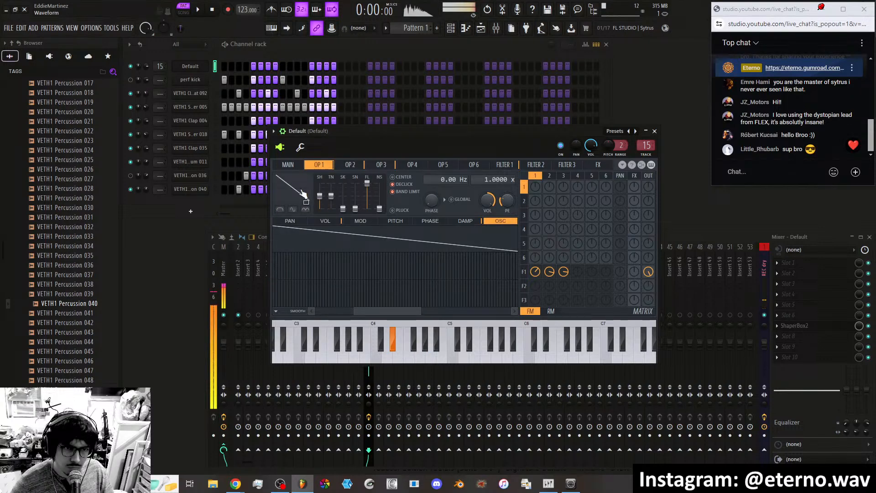
click(305, 195)
click(318, 220)
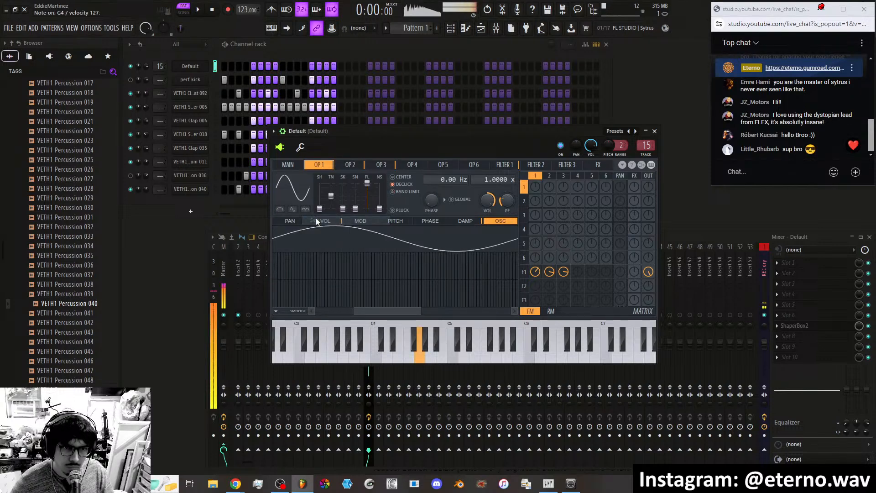
click(316, 192)
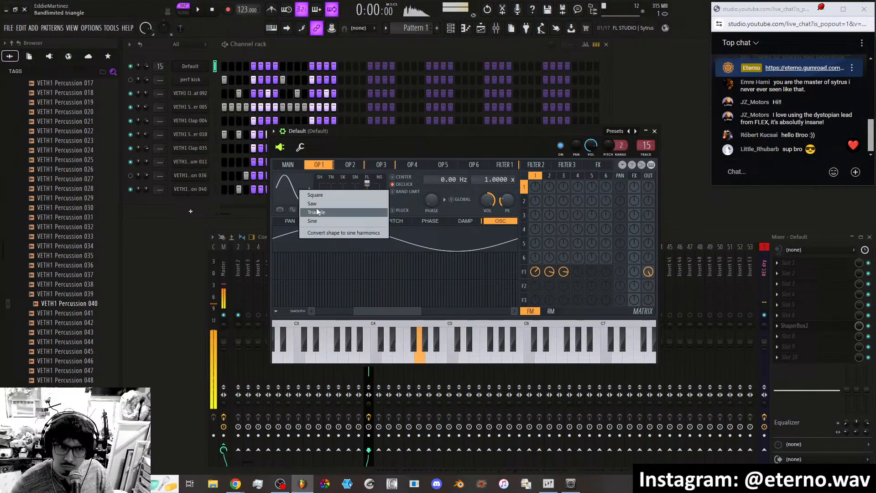
click(316, 204)
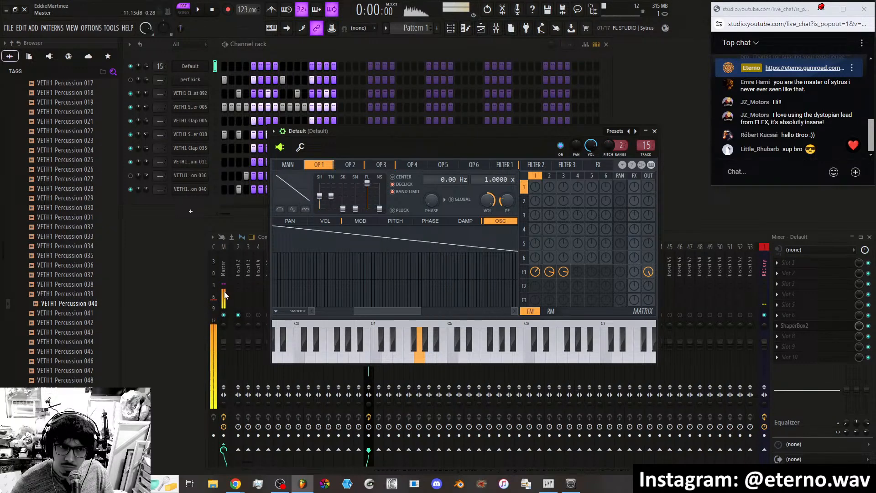
click(285, 193)
click(300, 227)
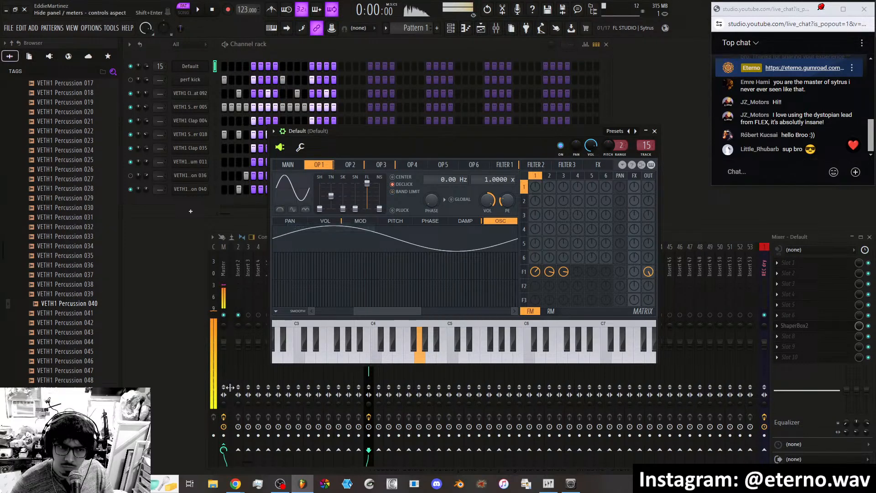
Check the master track in the mixer and bring the synth window back to the front.
click(224, 401)
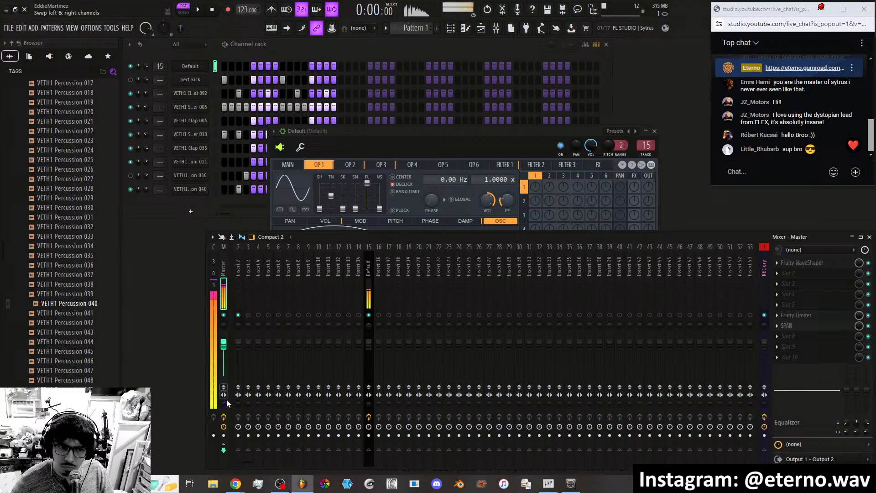
right_click(224, 403)
click(235, 325)
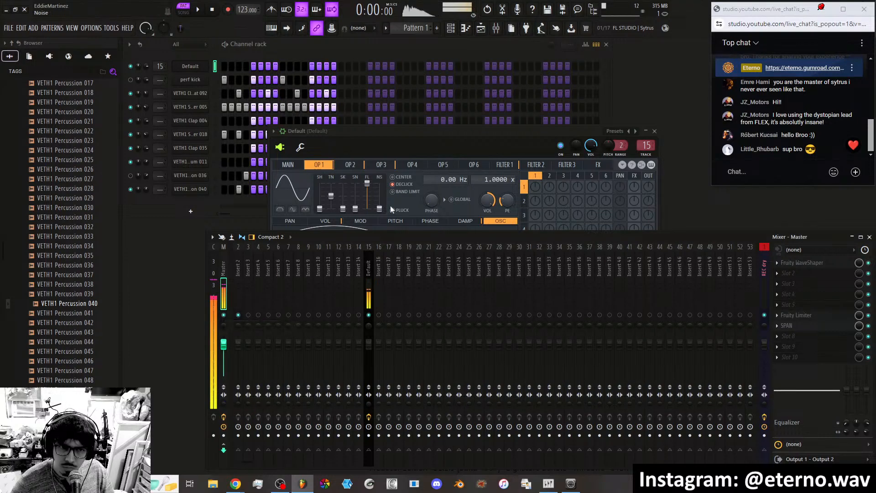
click(424, 131)
Reshape filter 1's cutoff envelope, moving its sustain point to mid level and giving the decay a gentle curve.
click(506, 165)
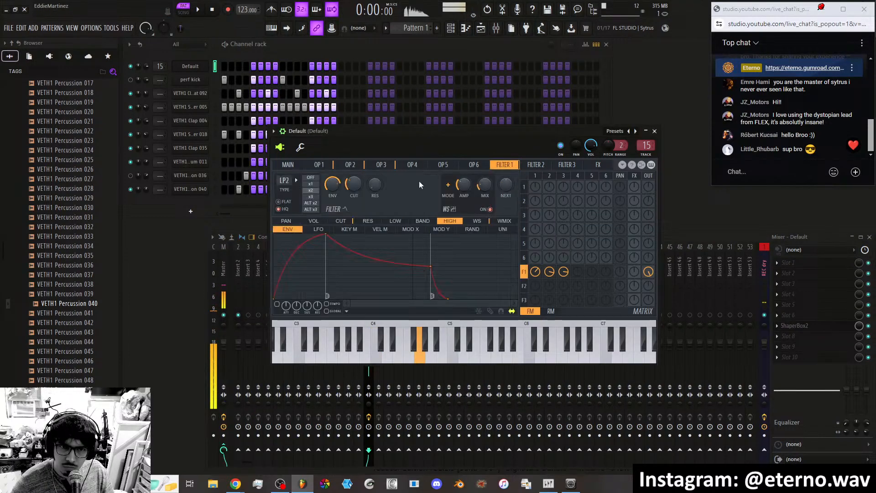
click(341, 220)
drag(339, 259, 293, 259)
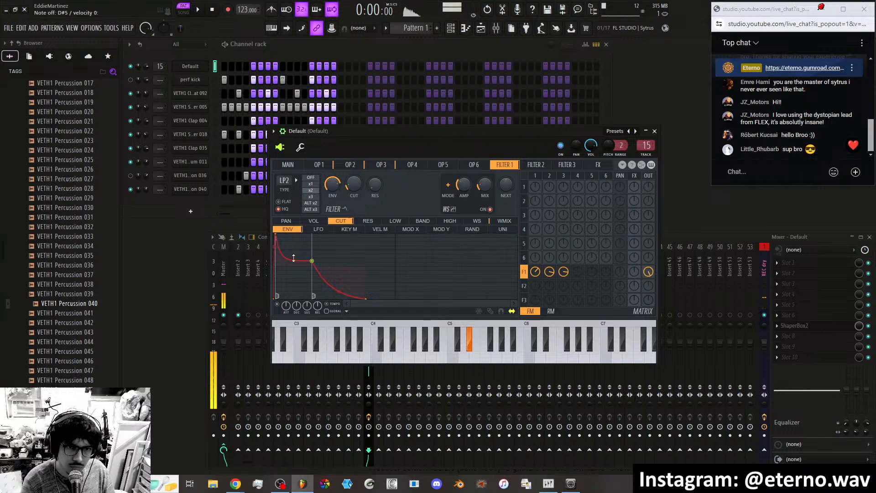
drag(313, 261, 307, 239)
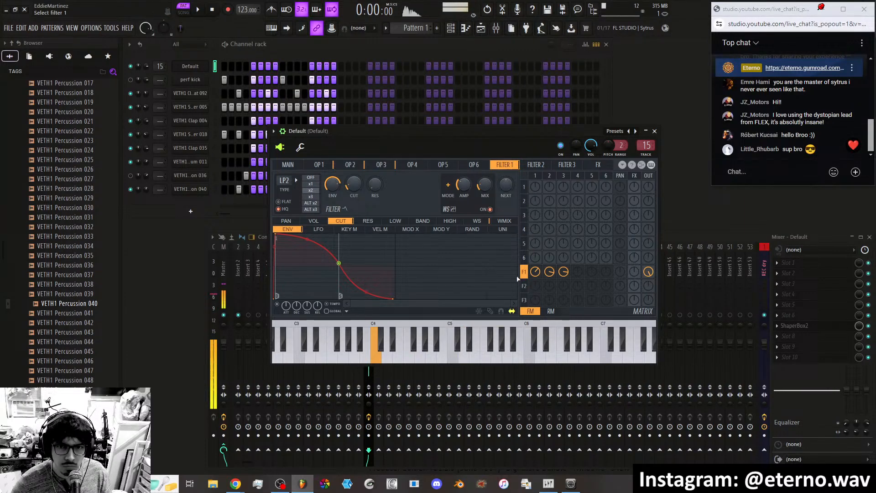
drag(339, 263, 302, 255)
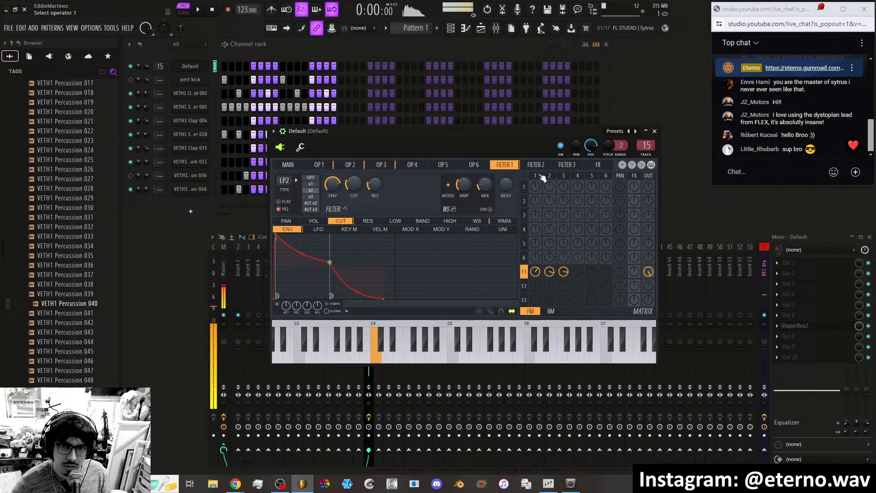
Try sending operator 2 to the effects in the matrix.
click(598, 165)
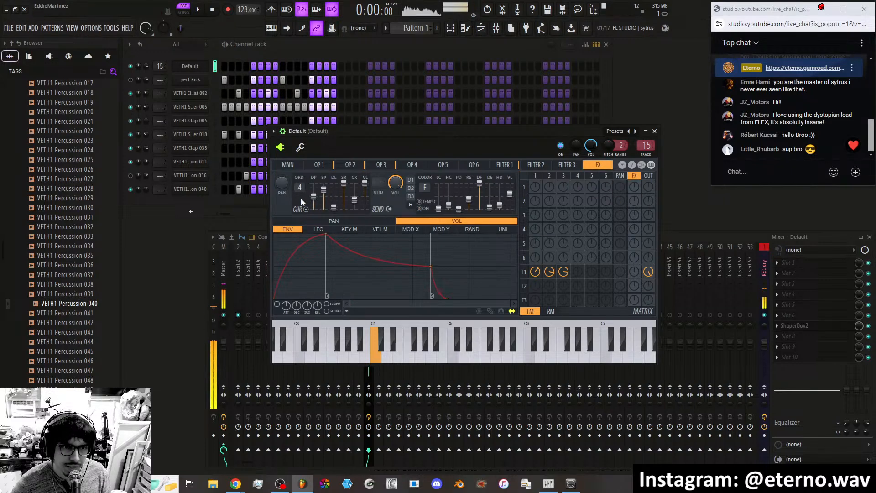
drag(636, 203, 636, 194)
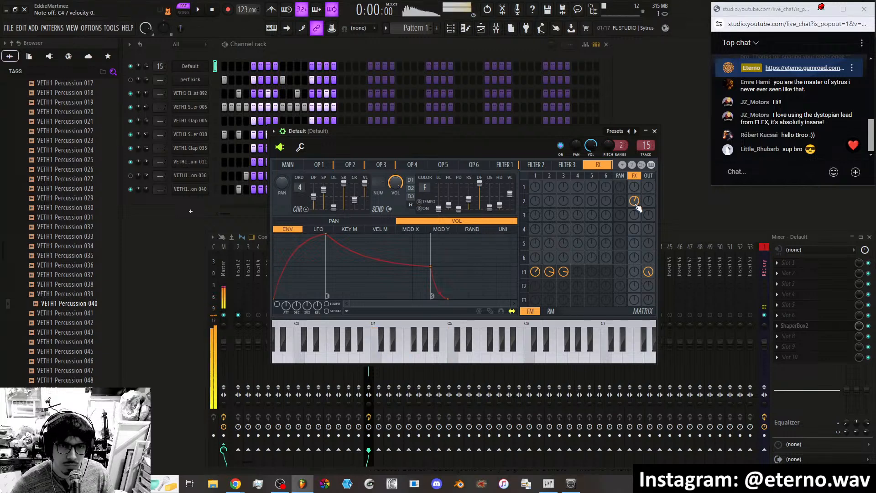
click(504, 165)
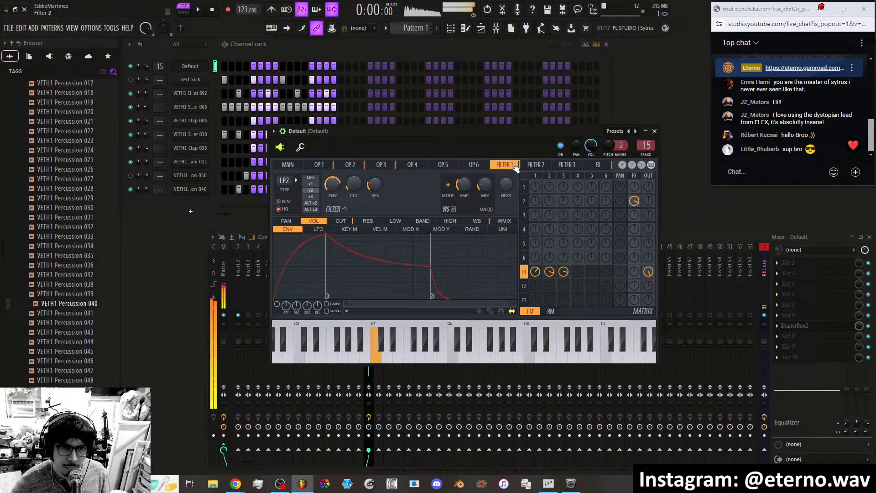
Set the chorus order to 0 and enable the reverb with its color set to W+.
click(596, 164)
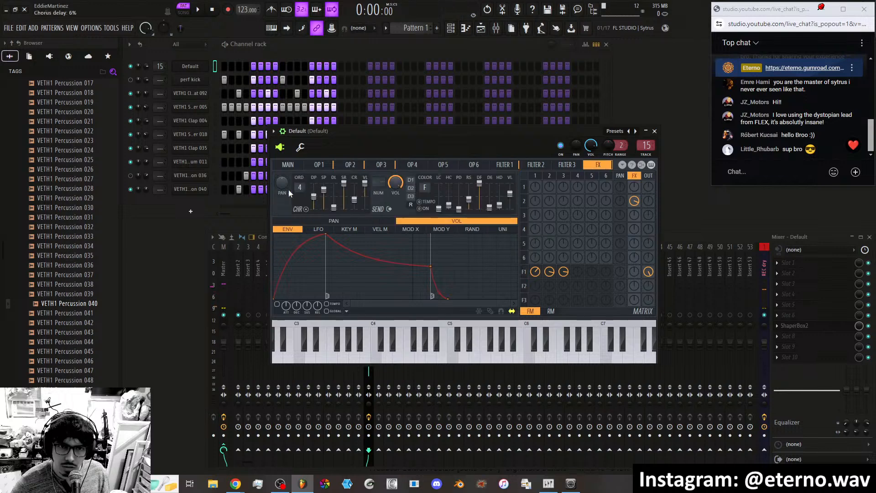
drag(297, 190, 305, 201)
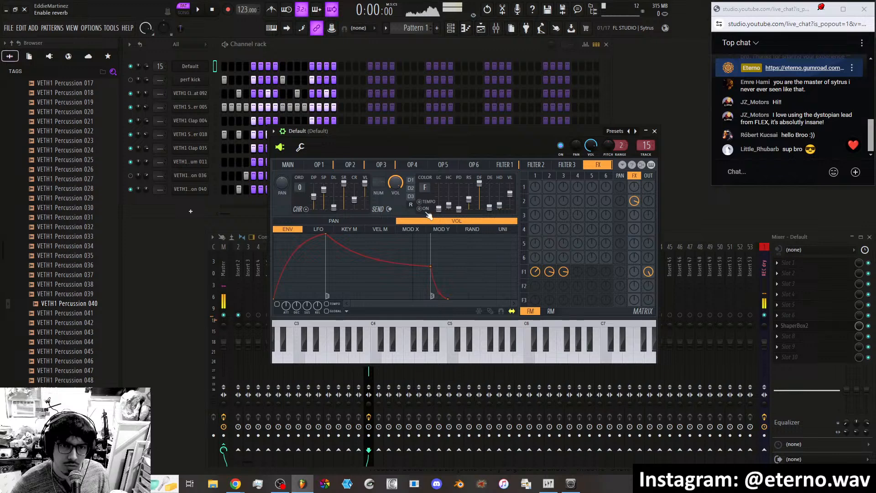
click(419, 209)
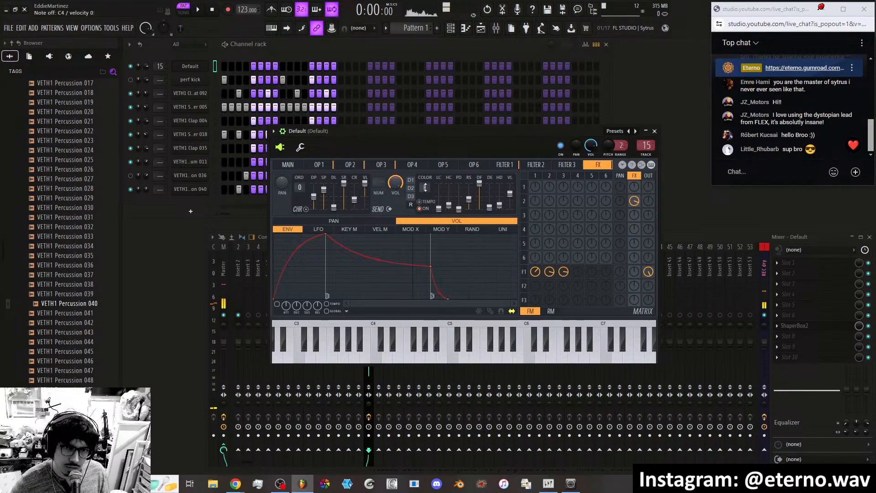
scroll(426, 188, up, 1)
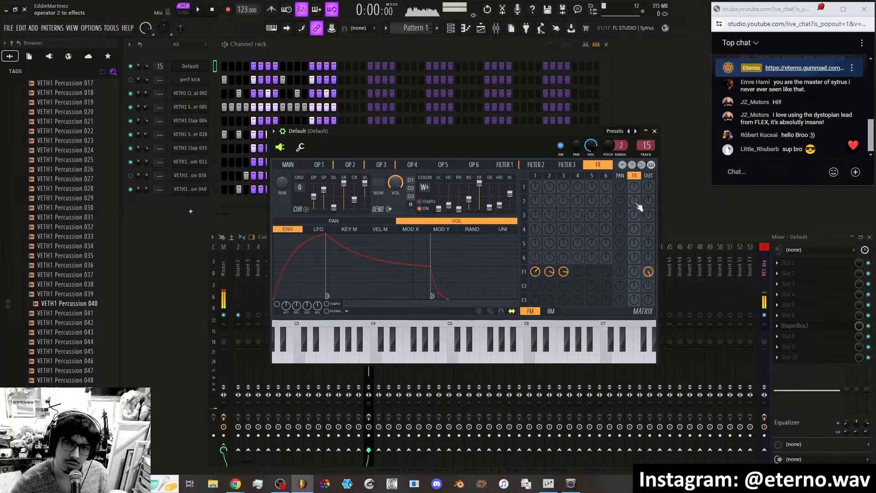
Try the effects sends of operators 2, 3 and 1 in the matrix, resetting each one.
mouse_move(636, 203)
mouse_down()
mouse_move(636, 184)
mouse_move(636, 198)
mouse_up()
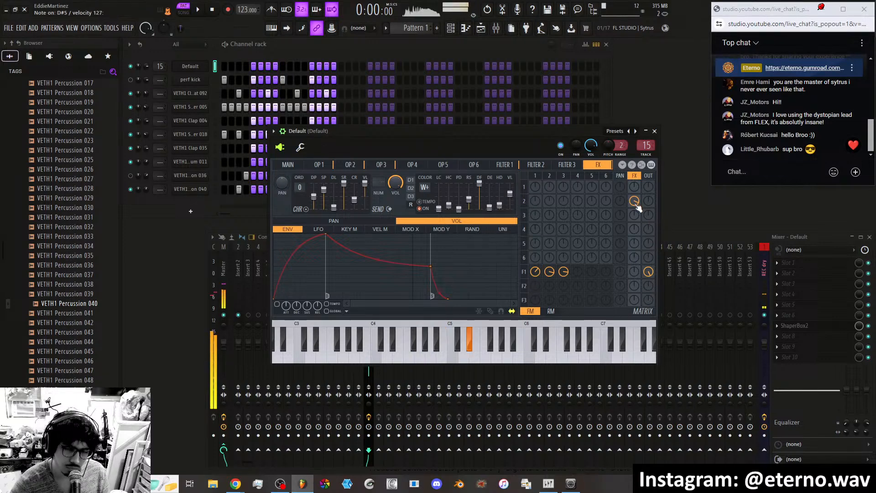
mouse_move(636, 205)
mouse_down()
mouse_move(637, 226)
mouse_move(634, 208)
mouse_up()
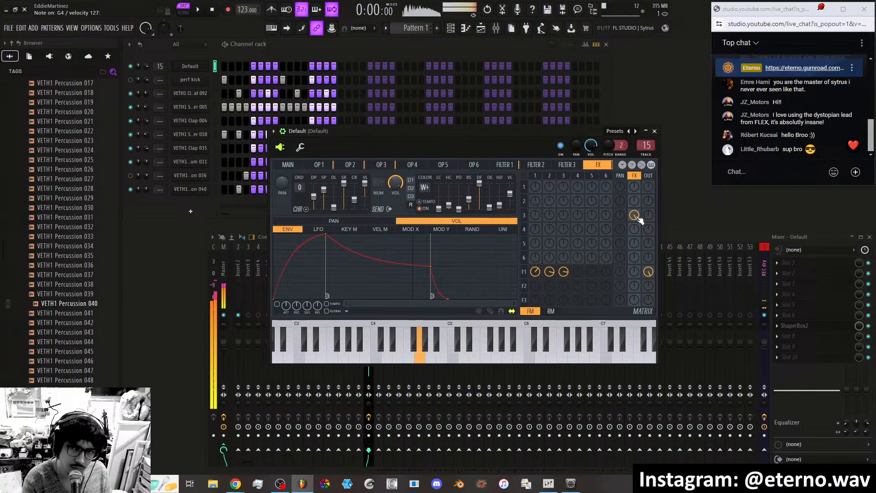
drag(638, 216, 639, 233)
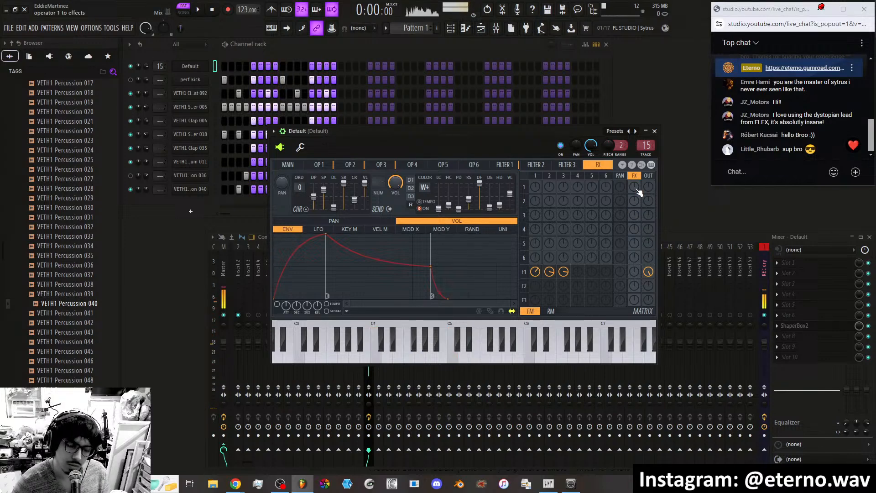
drag(637, 190, 637, 186)
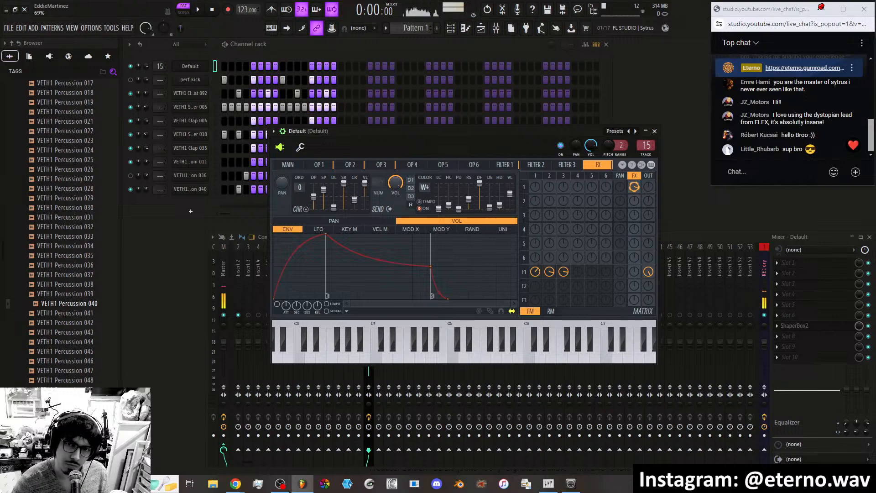
click(635, 187)
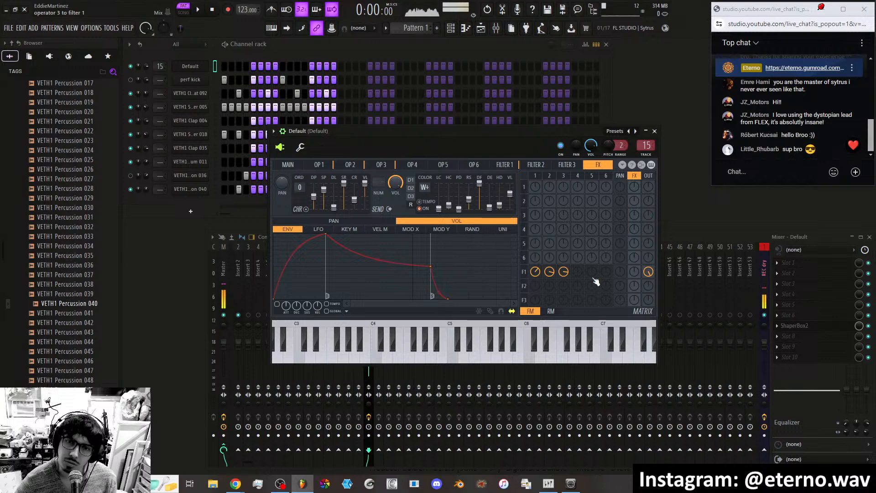
Send filter 1 to the effects and adjust the reverb's low cut, room size and volume.
drag(634, 272, 634, 258)
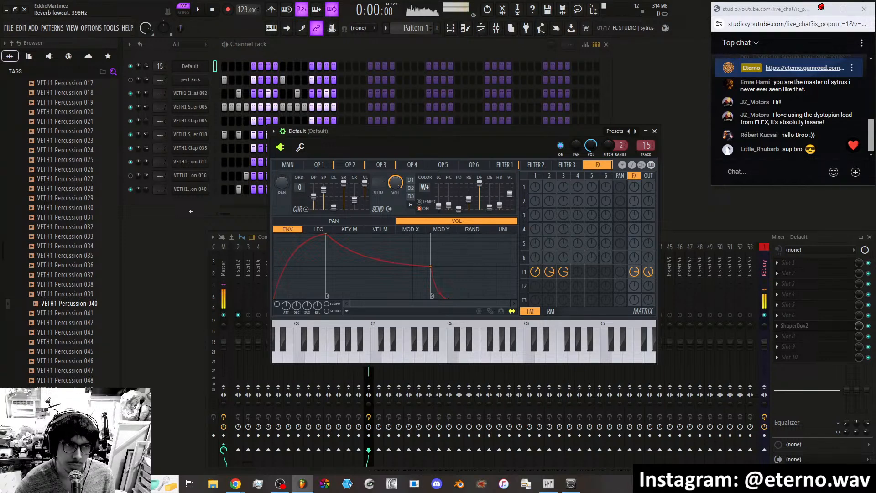
drag(438, 205, 439, 206)
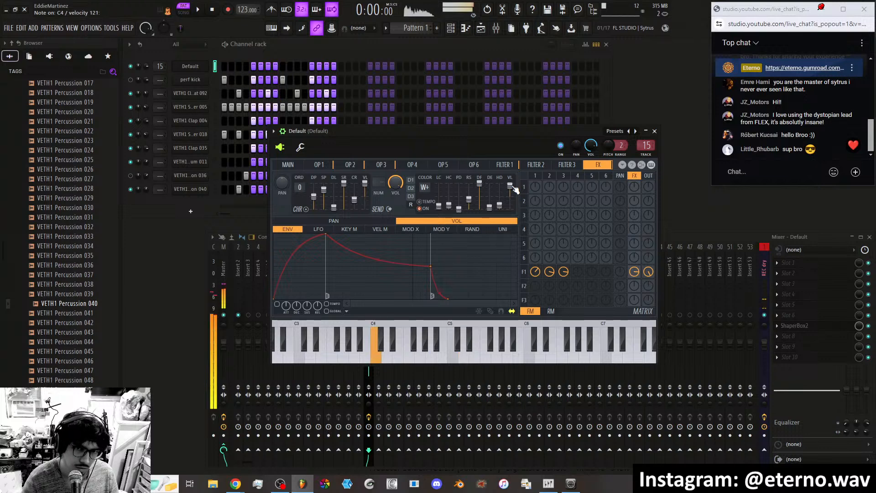
drag(469, 199, 469, 192)
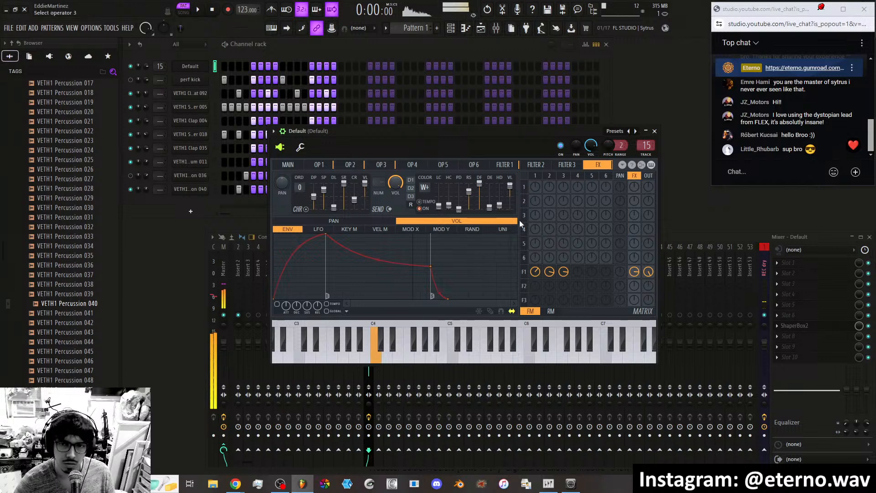
Lower filter 1's cutoff frequency.
click(502, 165)
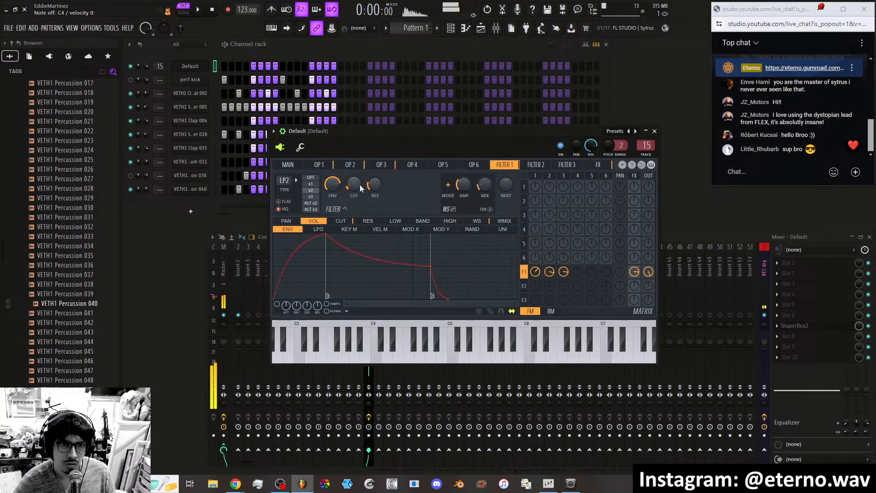
drag(354, 184, 354, 224)
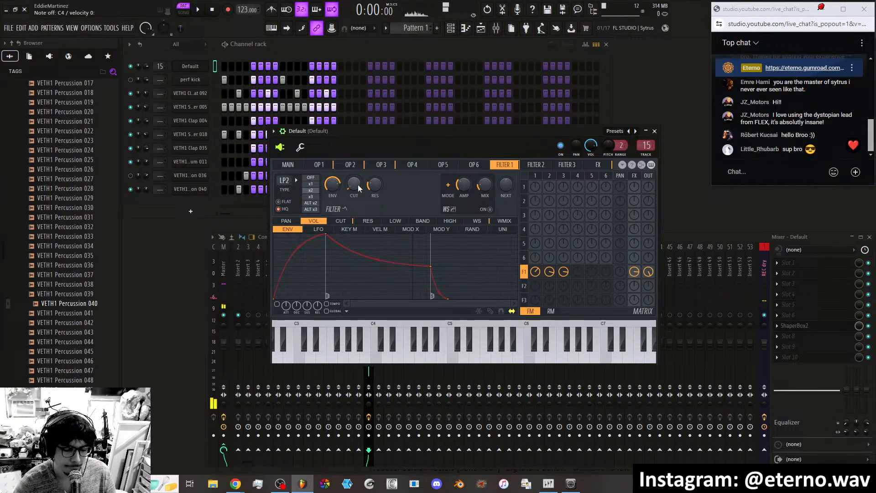
drag(358, 190, 358, 201)
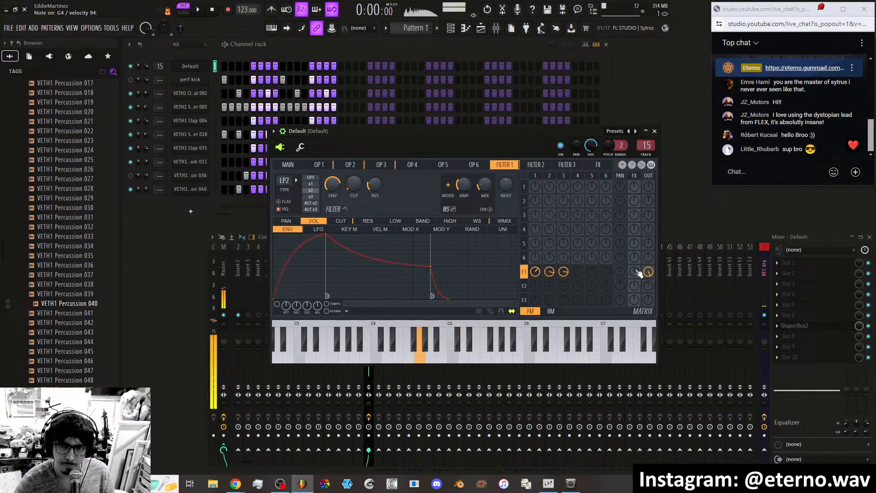
Try operator 3's effects send, reset it, and send operator 2 to the effects instead.
drag(635, 216, 635, 184)
right_click(635, 215)
Reduce the reverb's volume, room size and diffusion, and slightly raise its decay and high damping.
click(597, 165)
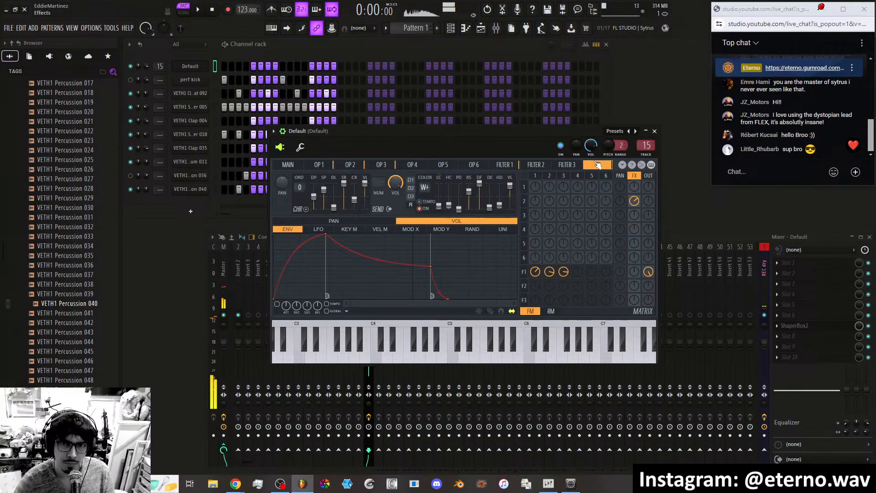
drag(509, 186, 474, 198)
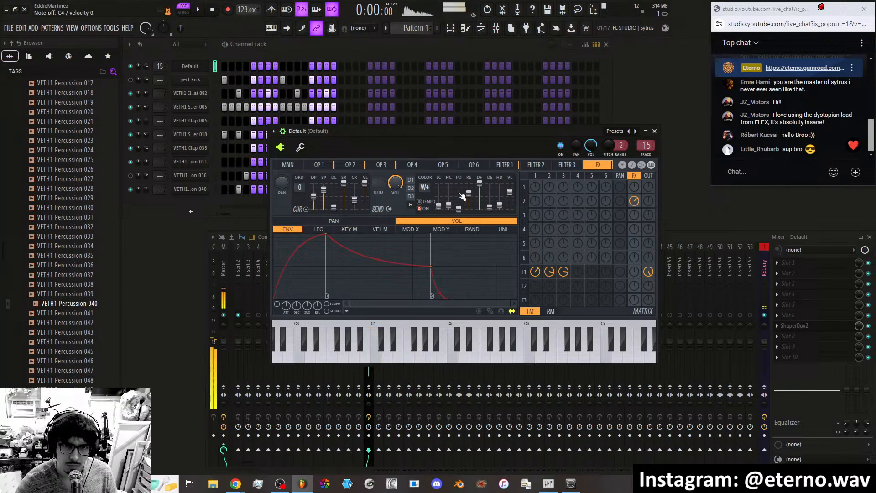
mouse_move(449, 205)
mouse_down()
mouse_move(449, 191)
mouse_move(449, 207)
mouse_move(439, 205)
mouse_up()
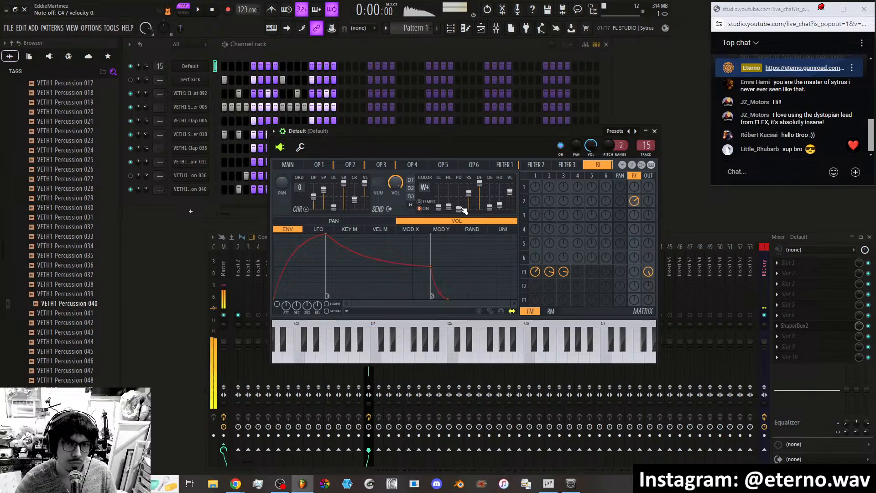
drag(489, 207, 490, 199)
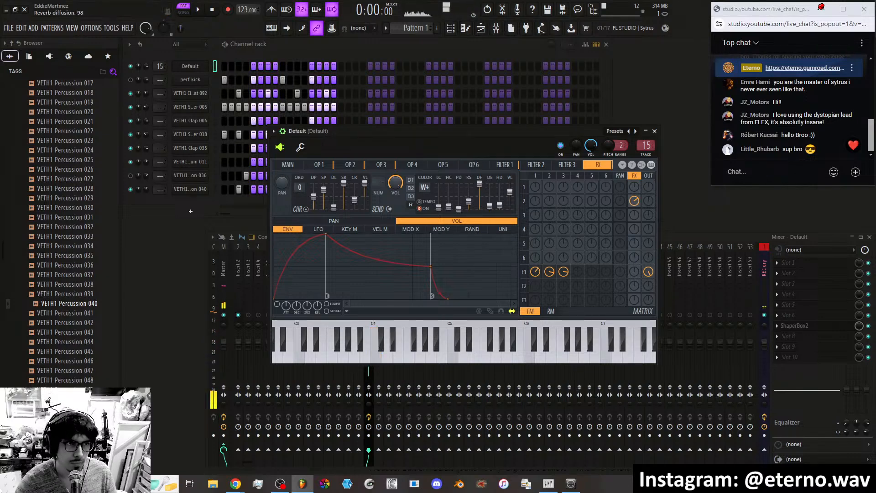
drag(479, 190, 481, 200)
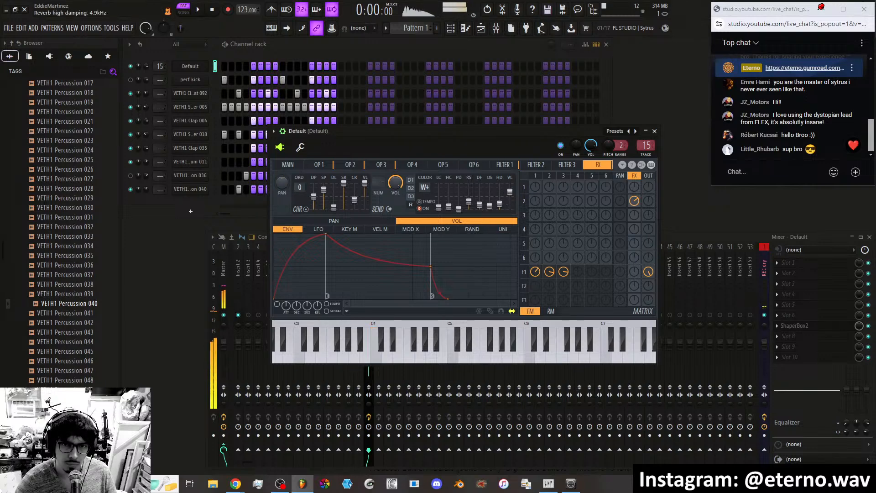
mouse_move(504, 191)
mouse_down()
mouse_move(511, 185)
mouse_move(511, 195)
mouse_up()
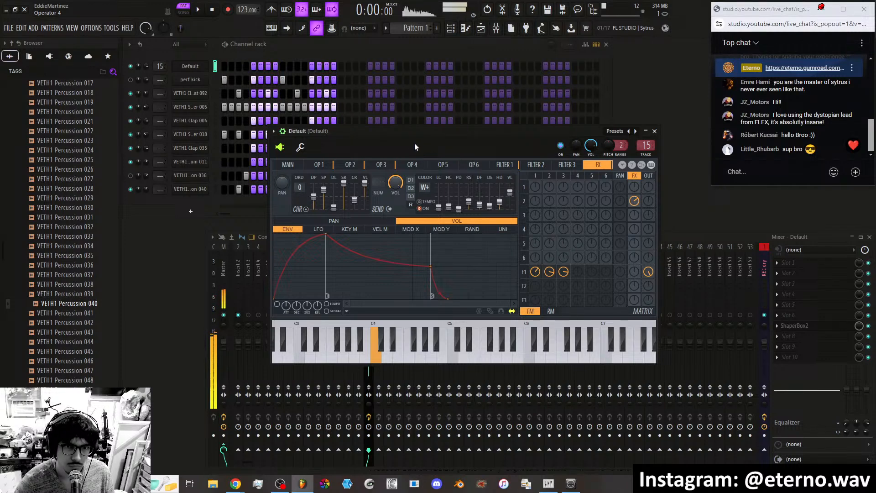
Try delay 1 in ping-pong mode on operator 2's effects send, adjusting its feedback, time and stereo offset.
drag(635, 201, 635, 202)
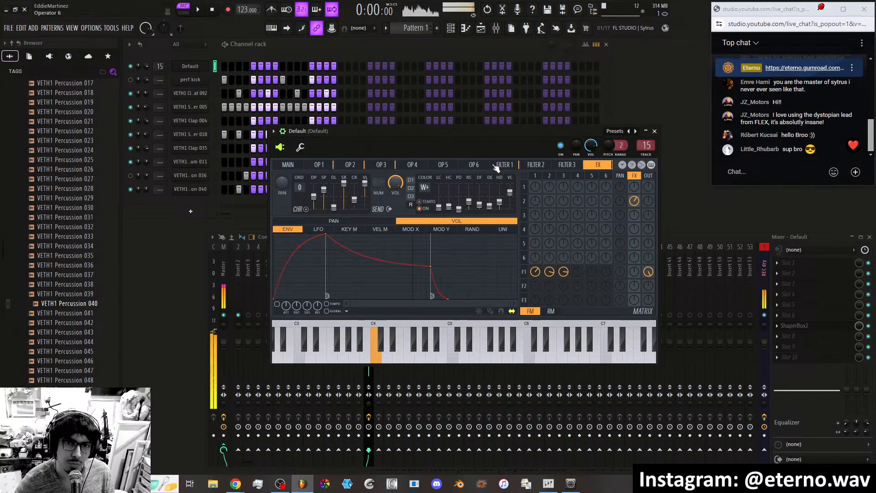
click(413, 188)
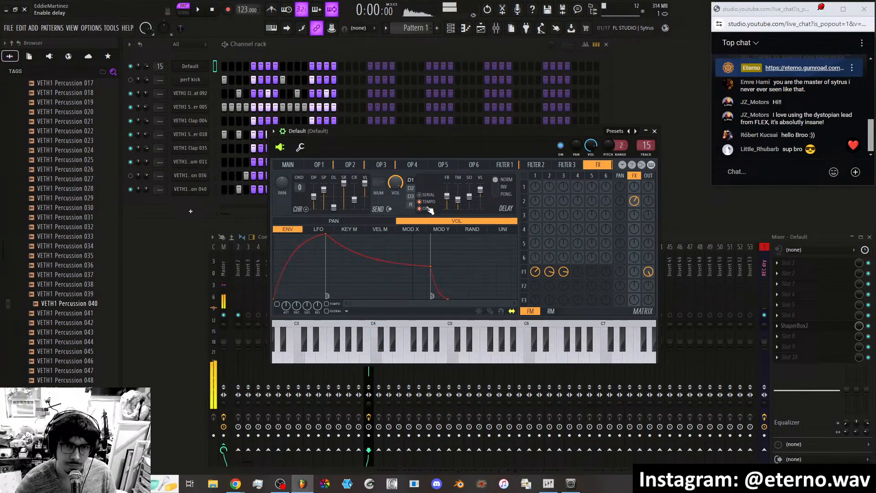
click(498, 195)
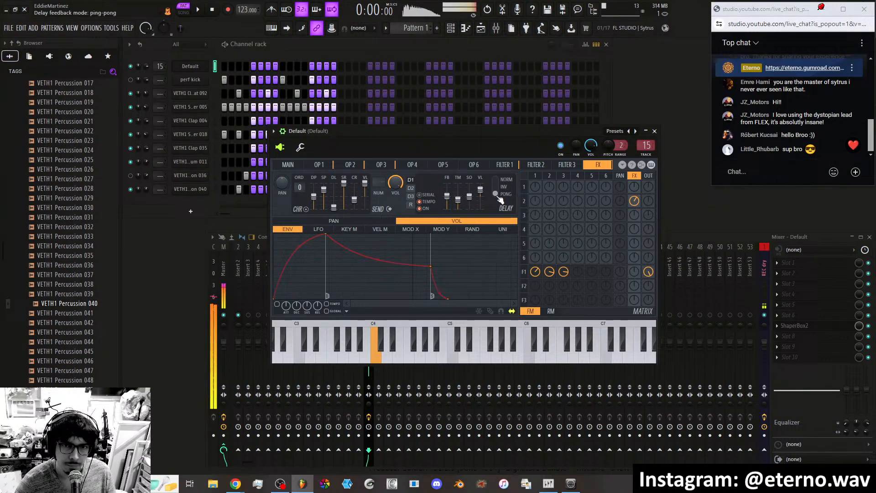
mouse_move(469, 196)
mouse_down()
mouse_move(482, 186)
mouse_move(449, 204)
mouse_move(450, 188)
mouse_move(458, 203)
mouse_up()
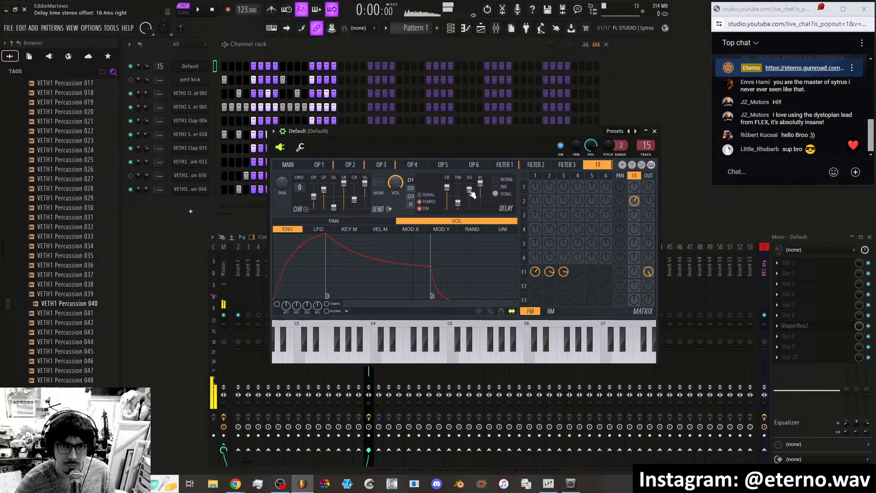
drag(469, 189, 470, 194)
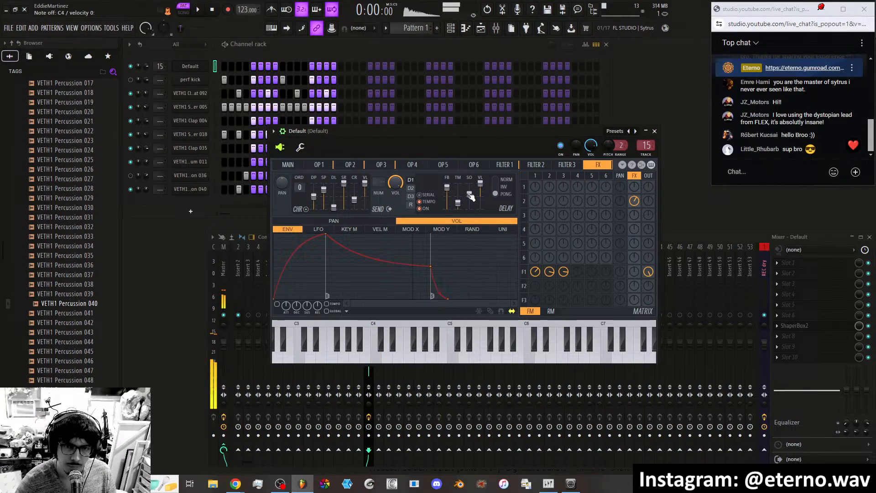
drag(485, 193, 485, 200)
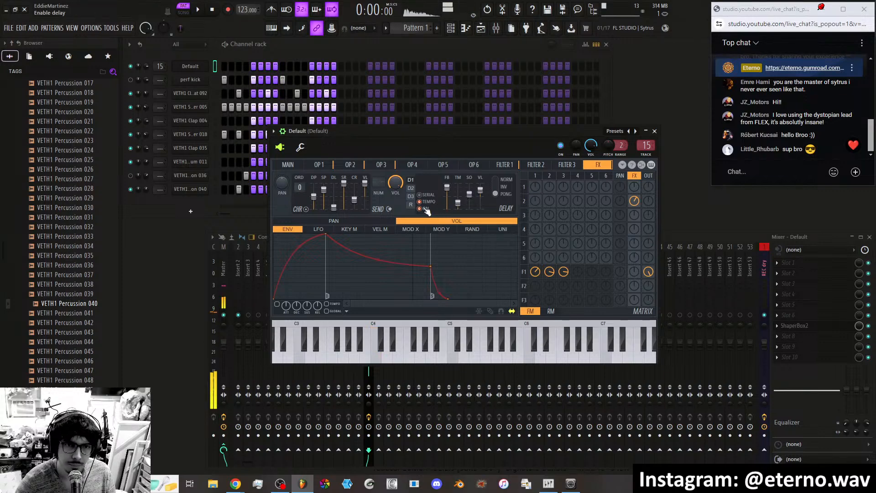
Send filter 1 to the effects and remove operator 2's effects send.
drag(635, 272, 634, 267)
drag(634, 202, 634, 213)
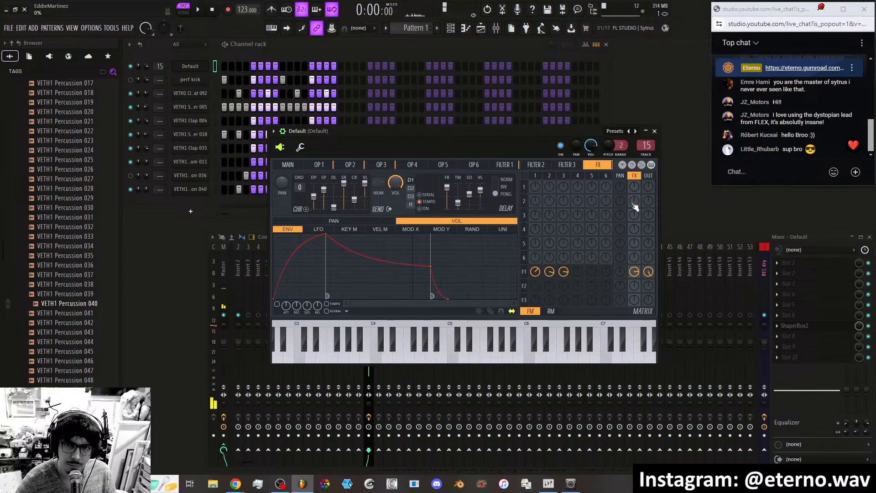
drag(636, 273, 635, 270)
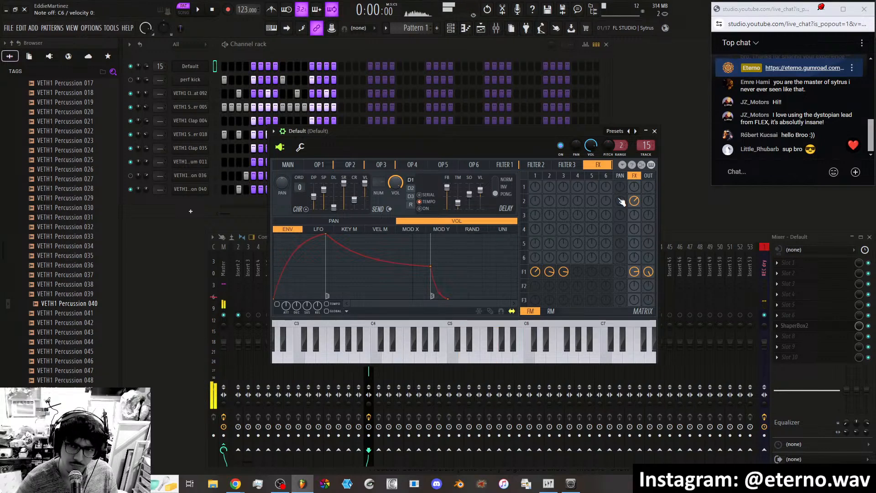
drag(635, 203, 635, 219)
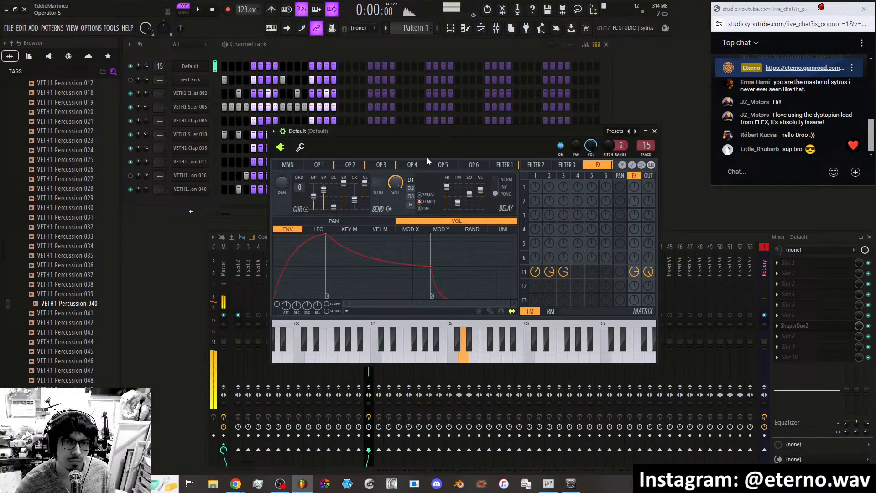
Check the reverb settings and raise filter 1's cutoff frequency slightly.
click(411, 204)
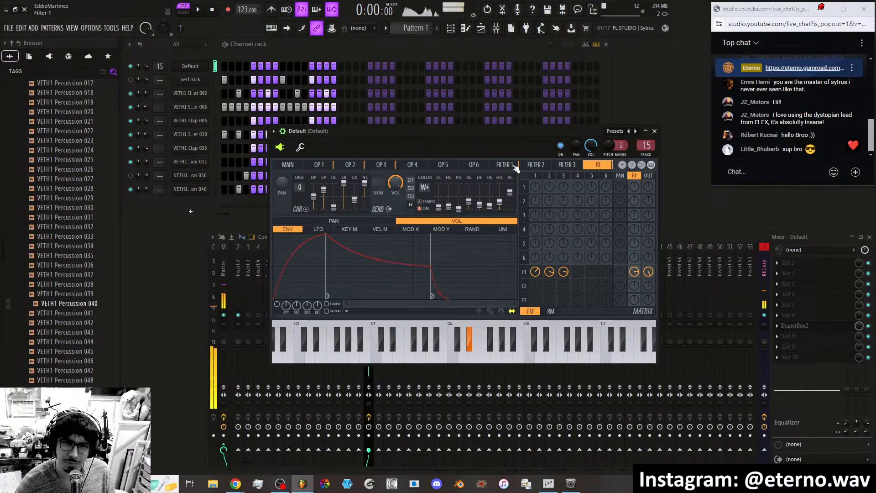
click(507, 165)
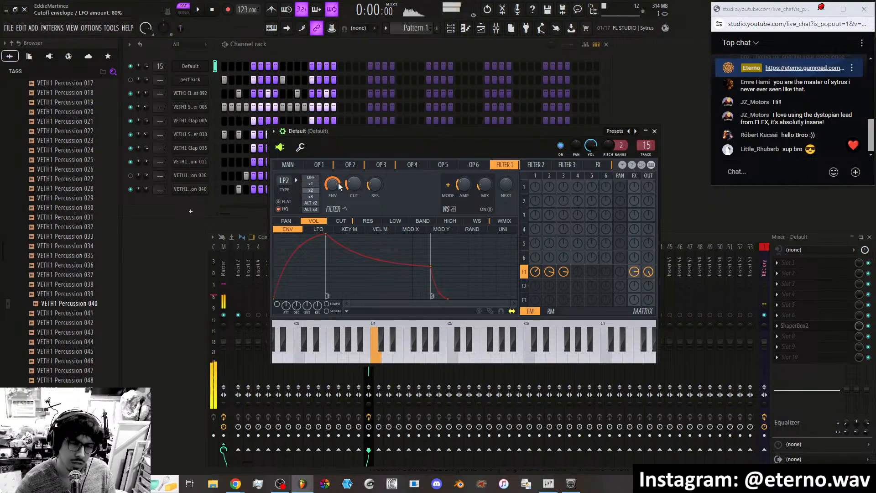
drag(354, 191, 354, 186)
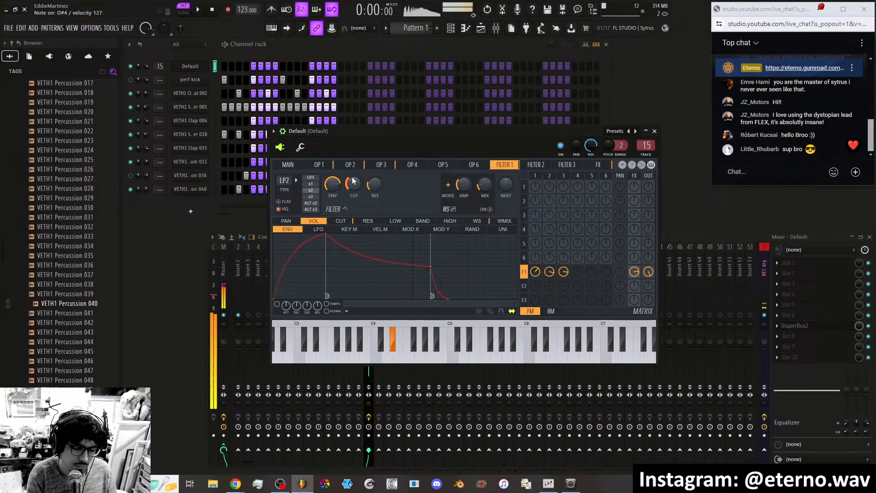
Shorten the attack of the volume envelopes on operators 1, 2 and 3.
click(319, 165)
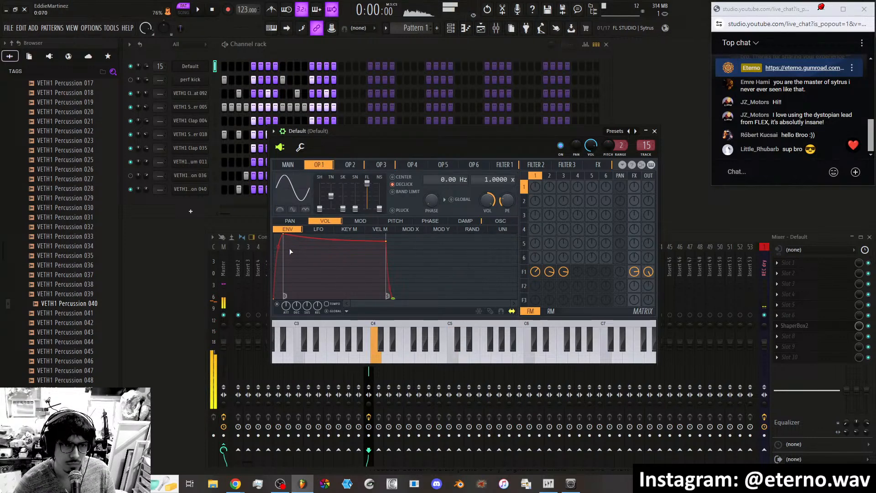
drag(284, 235, 278, 234)
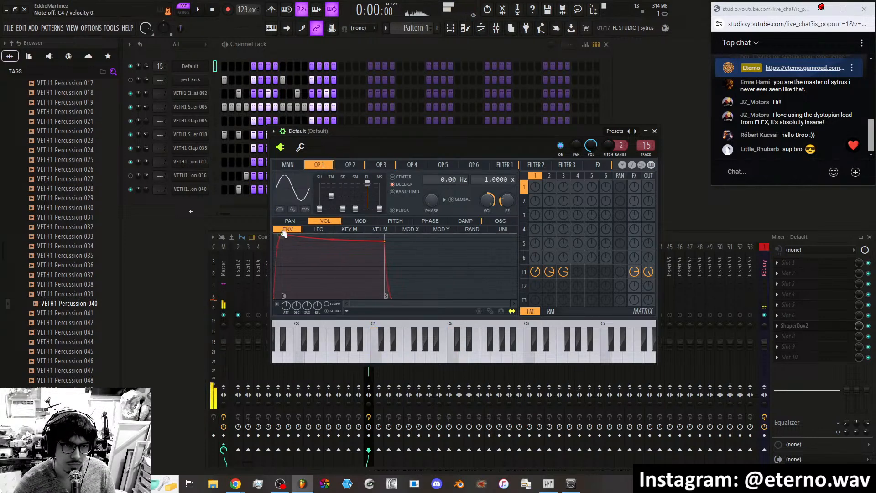
click(348, 166)
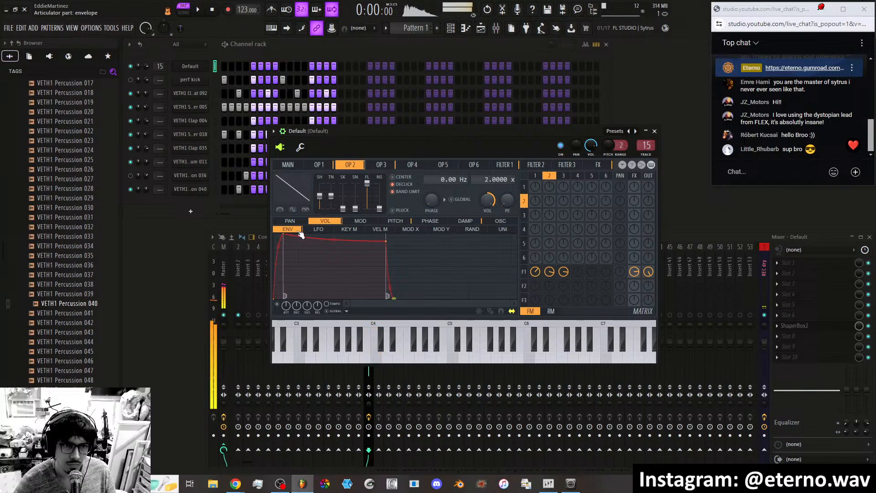
click(381, 165)
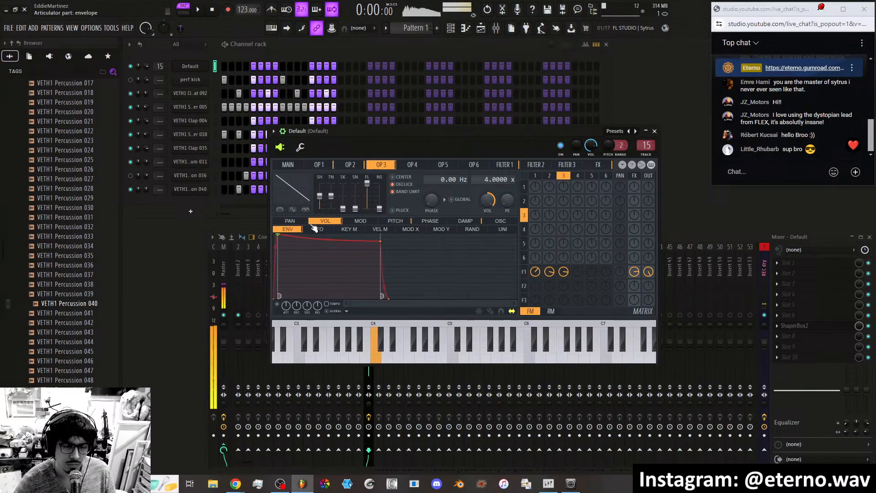
Examine filter 1's cutoff envelope and the synth's main quality settings.
click(505, 165)
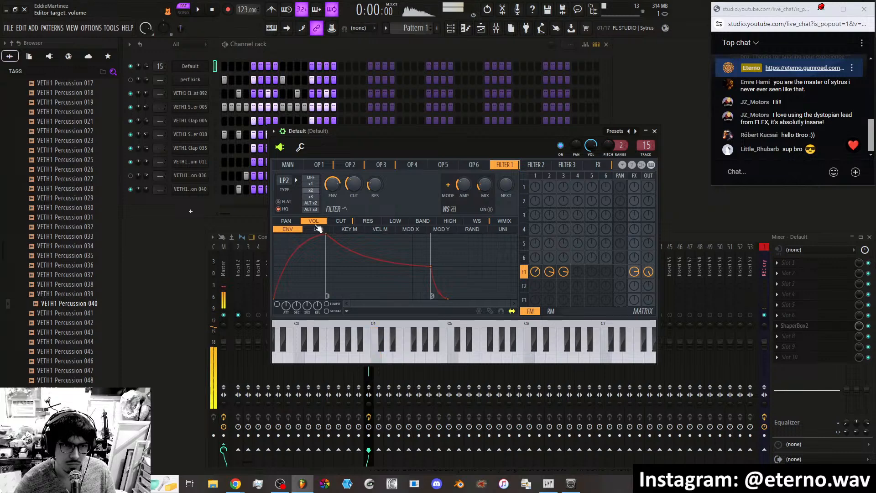
click(343, 222)
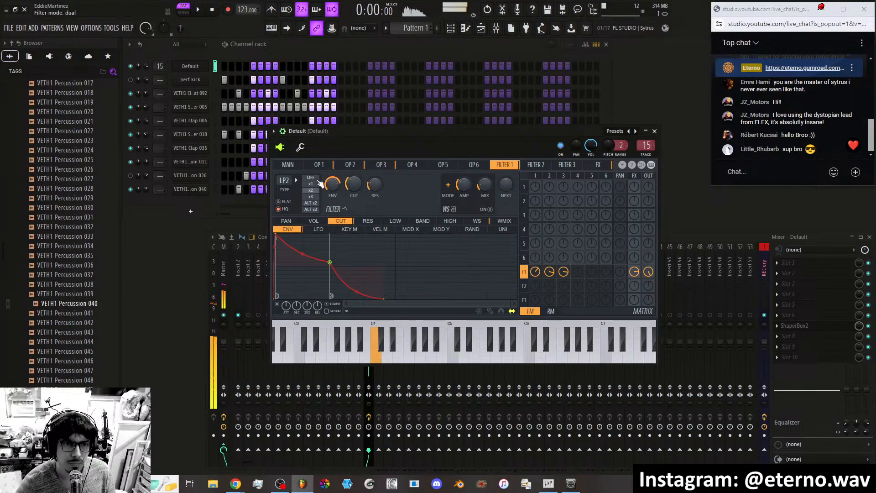
click(292, 165)
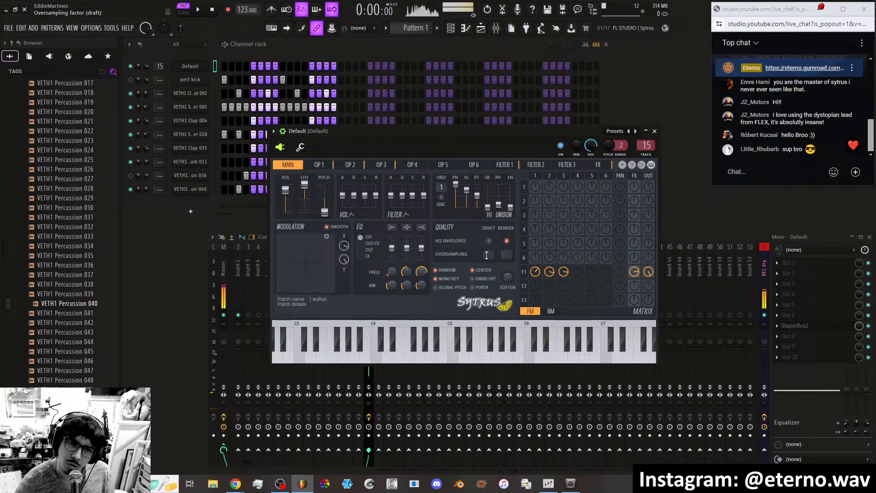
Try portamento times of up to 8:00 in the channel's polyphony settings and turn the slide time back down.
click(301, 147)
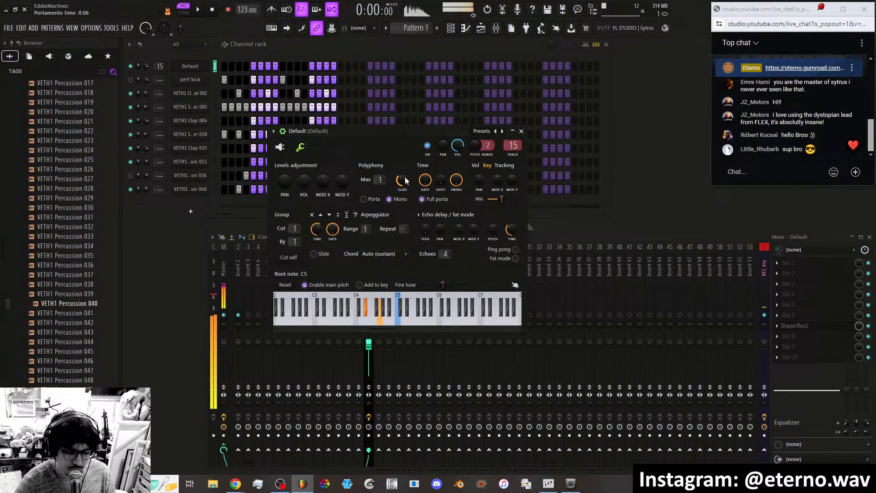
scroll(403, 180, up, 5)
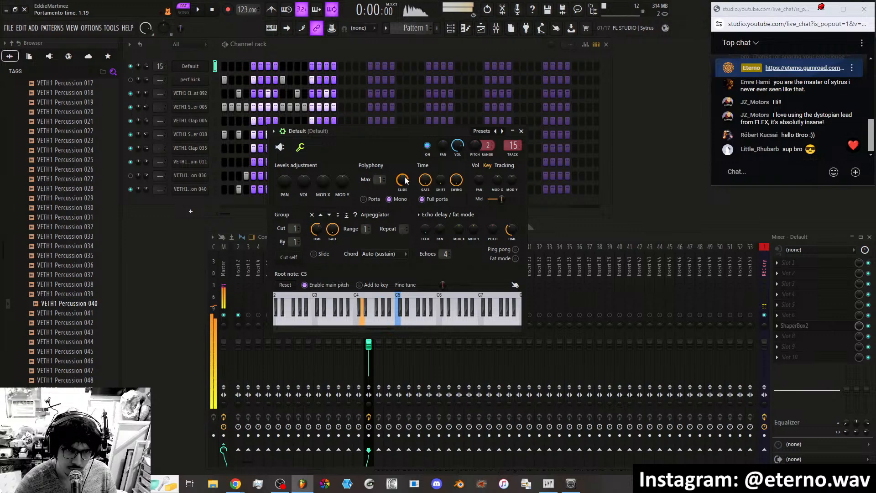
scroll(404, 182, up, 4)
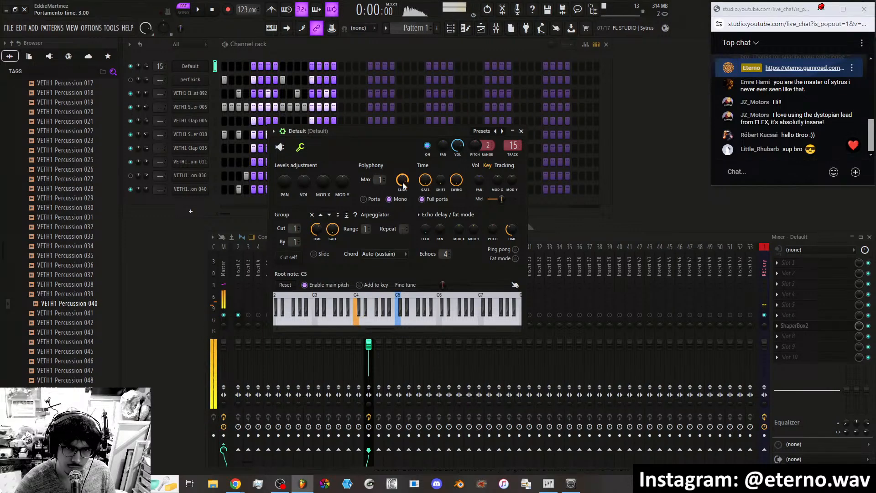
scroll(403, 184, up, 5)
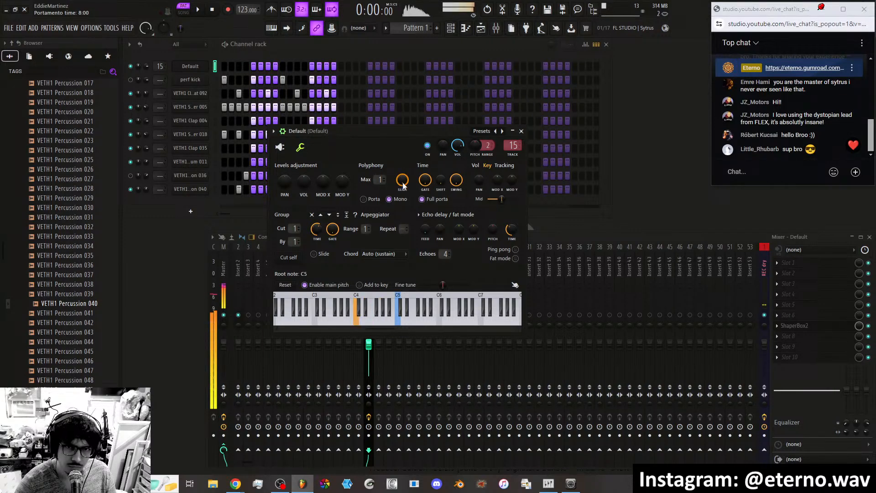
drag(402, 181, 403, 187)
Try a middle value of 100% for the channel's volume tracking and reset it.
click(479, 168)
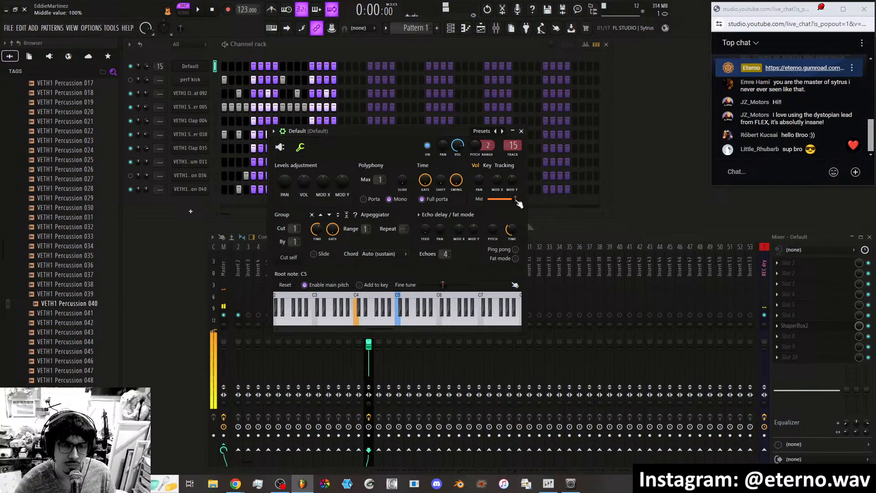
mouse_move(507, 199)
mouse_down()
mouse_move(491, 200)
mouse_move(517, 200)
mouse_up()
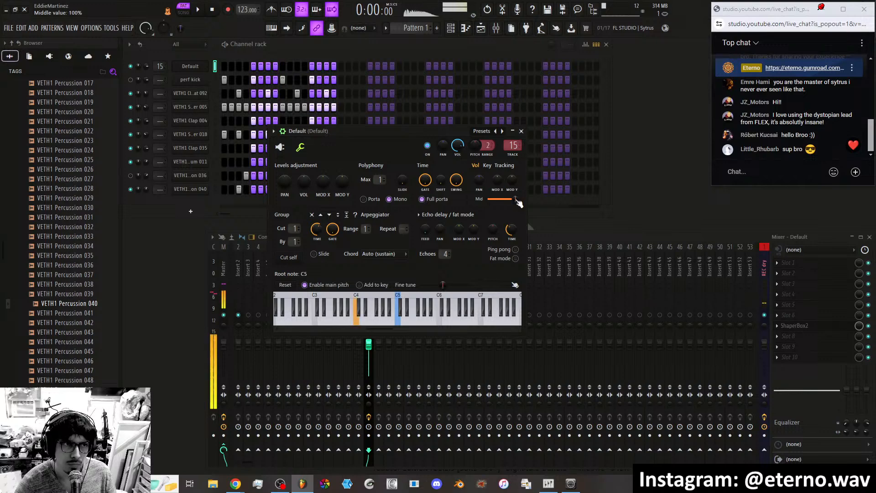
right_click(519, 202)
click(525, 202)
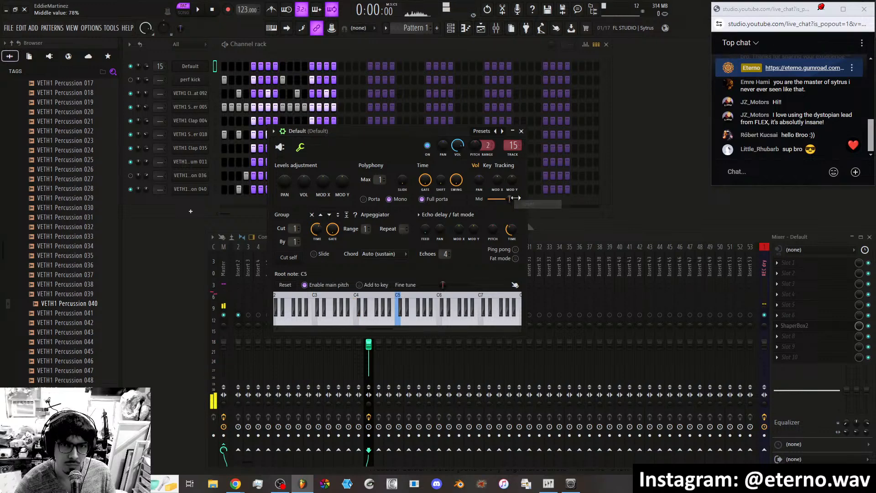
Try volume tracking to modulation X, then reset the modulation amount and middle value.
drag(494, 179, 495, 181)
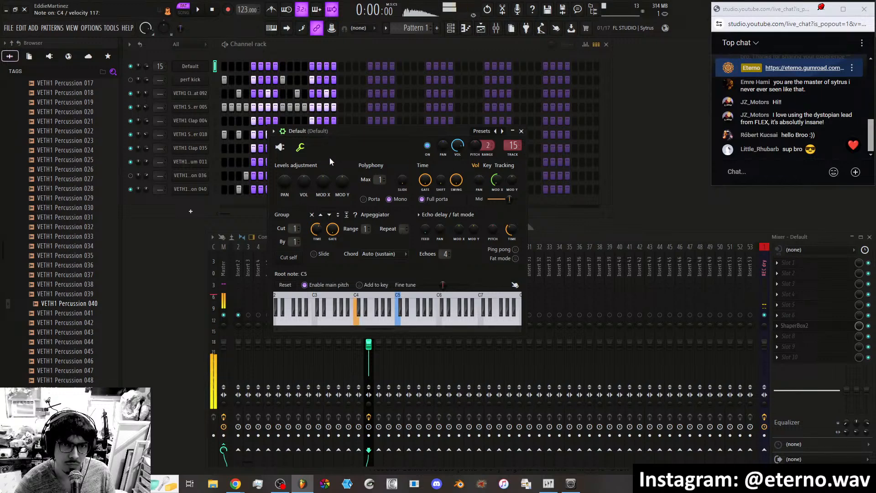
click(281, 147)
click(300, 147)
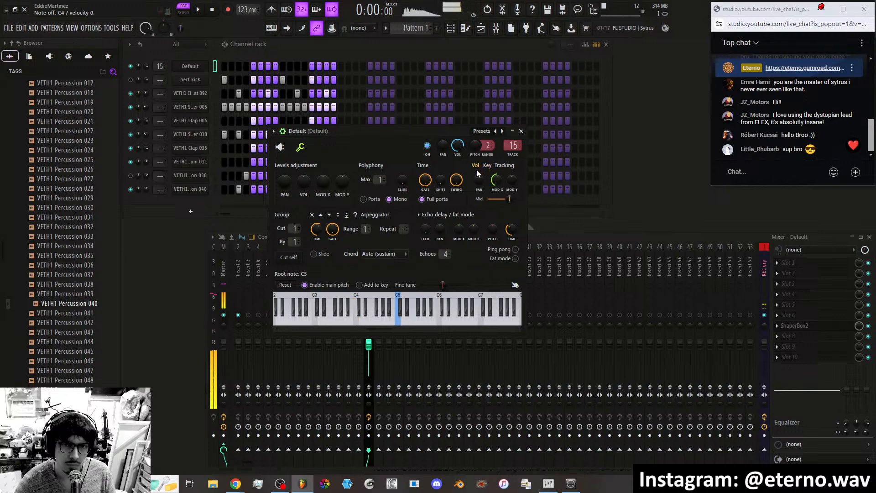
right_click(502, 180)
click(509, 185)
right_click(509, 200)
click(517, 205)
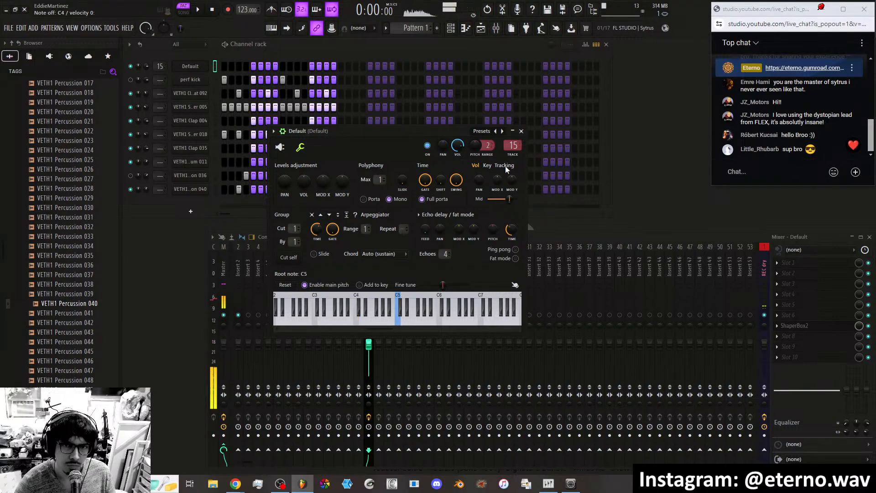
Try key tracking to modulation X and to panning, and reset both amounts and the middle value.
click(490, 165)
drag(497, 178, 500, 185)
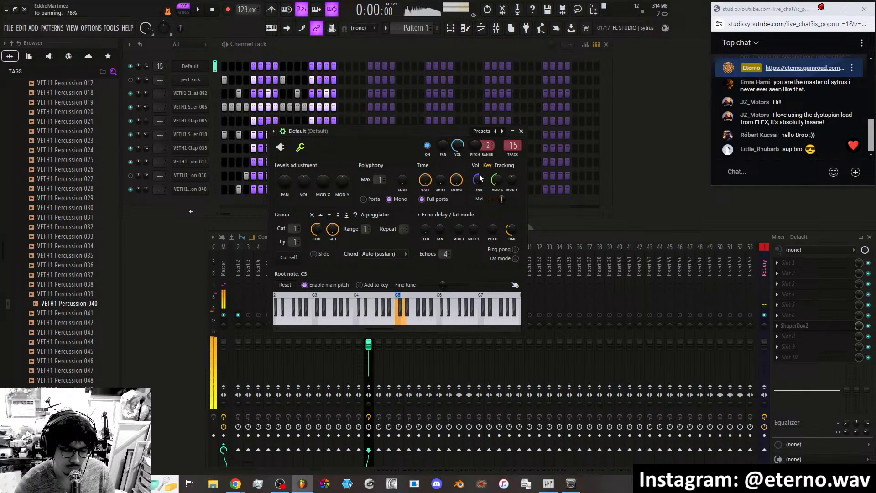
drag(480, 175, 483, 181)
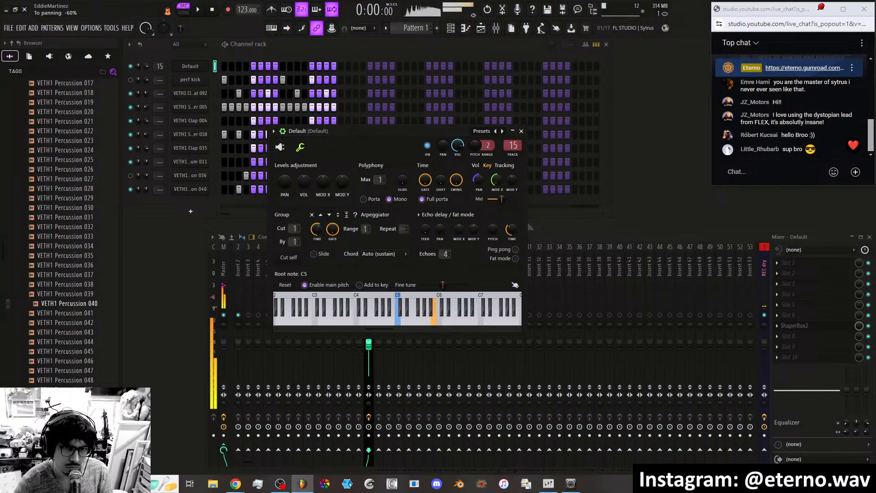
right_click(483, 180)
click(484, 185)
right_click(497, 180)
click(502, 183)
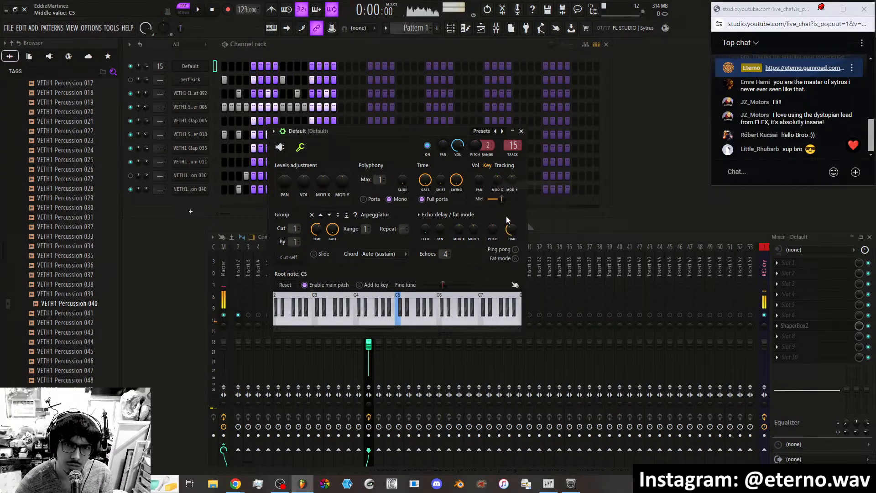
right_click(501, 201)
click(505, 204)
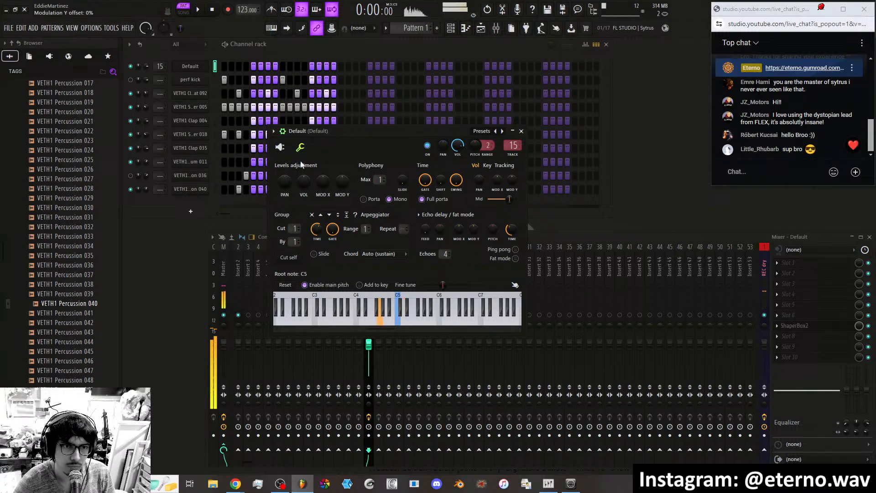
Map modulation X to filter 1's cutoff as a ramp rising from its minimum, and try the modulation X amount.
click(279, 146)
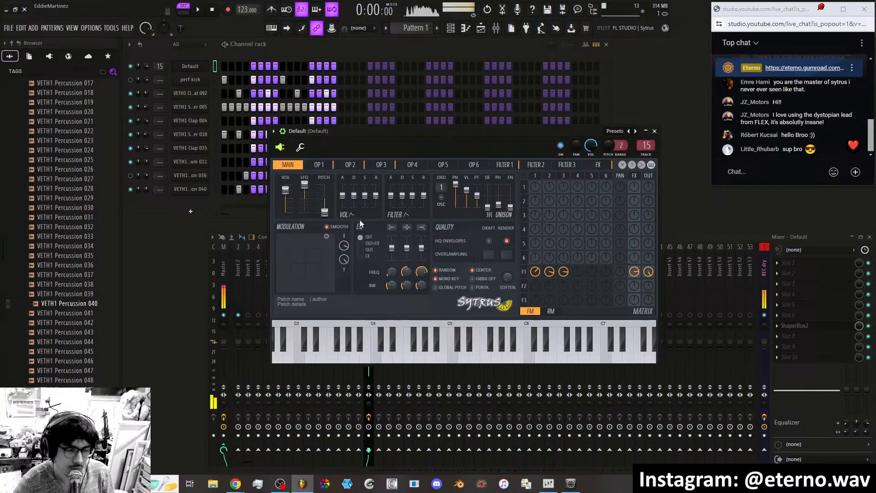
click(417, 210)
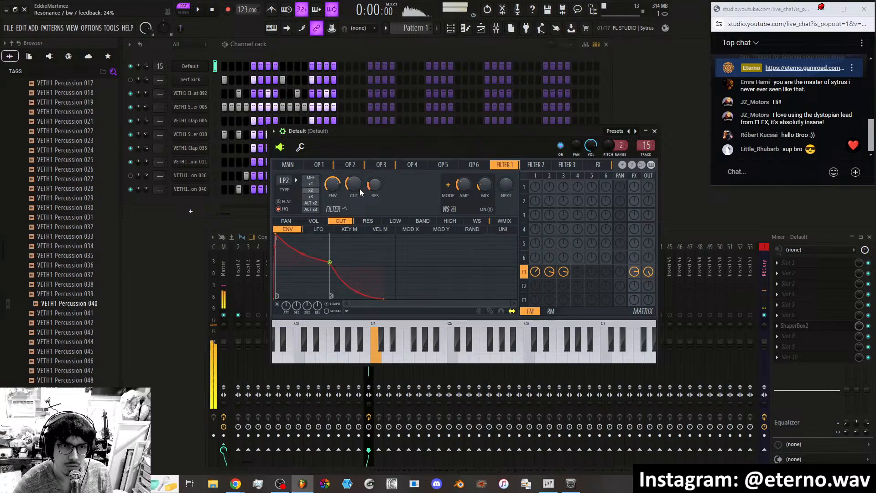
click(413, 230)
drag(276, 268, 274, 299)
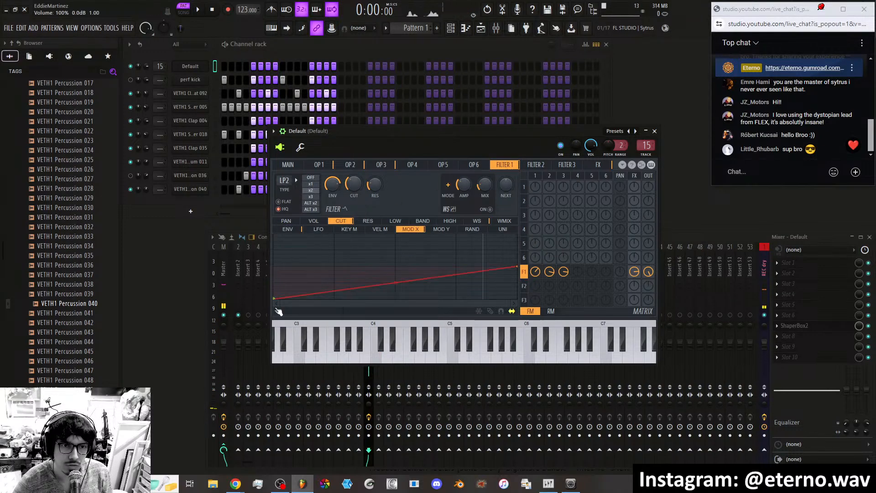
click(290, 165)
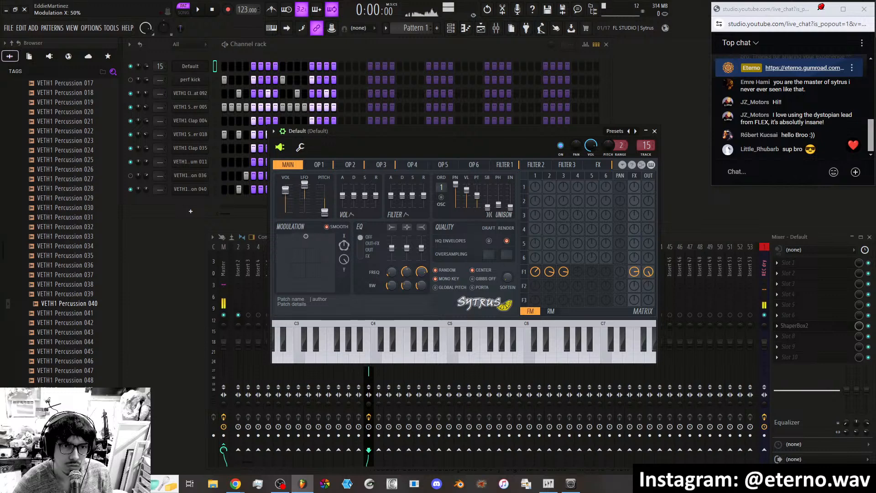
drag(344, 246, 345, 227)
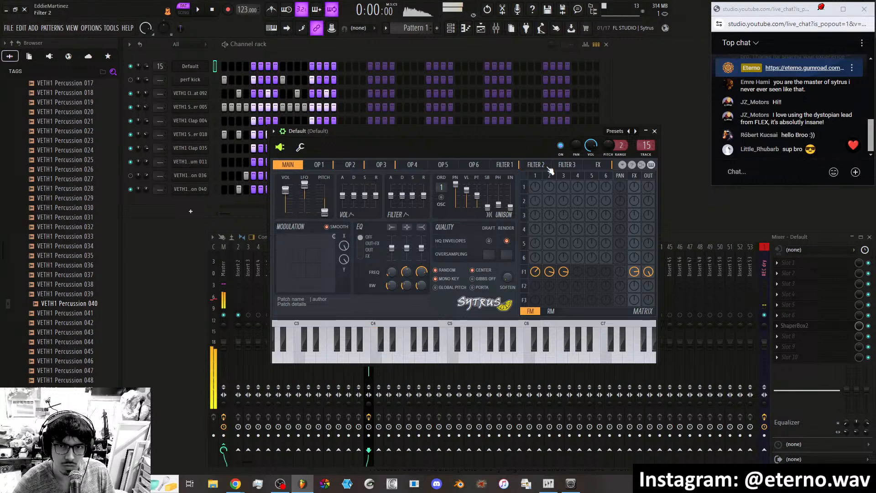
Reshape filter 1's cutoff modulation X curve into a high middle peak falling to minimum at the end, and test it on the modulation pad.
click(504, 164)
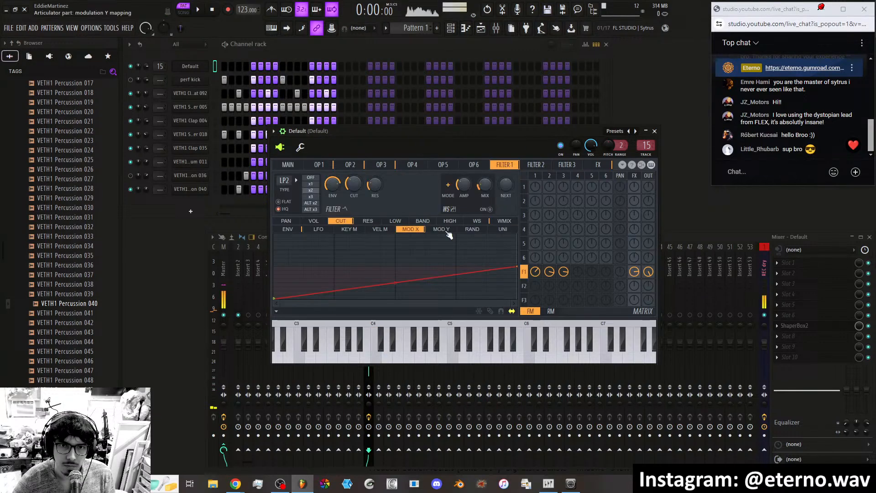
mouse_move(392, 253)
mouse_down()
mouse_move(397, 232)
mouse_move(392, 240)
mouse_up()
drag(517, 266, 517, 301)
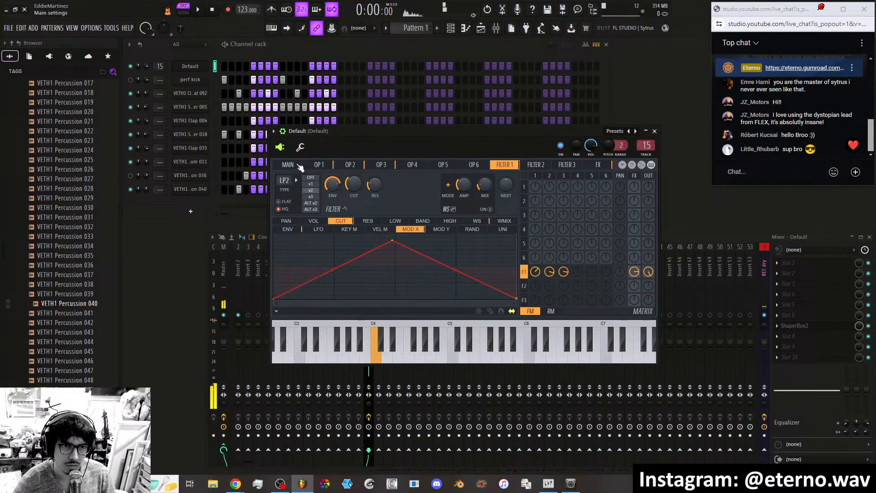
click(302, 165)
drag(327, 241, 290, 274)
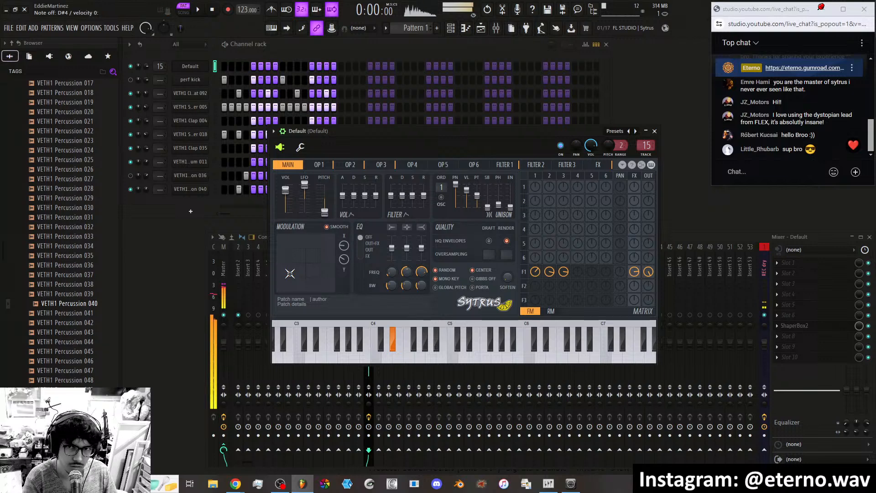
drag(290, 273, 284, 234)
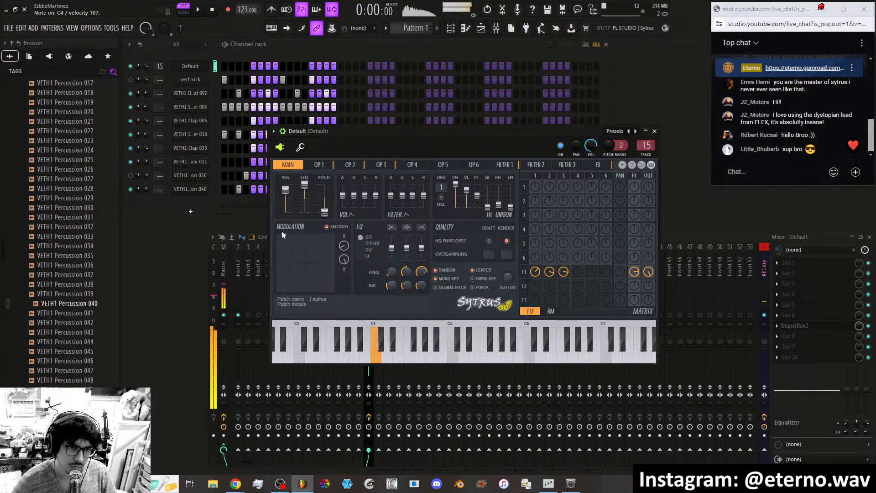
drag(281, 230, 316, 242)
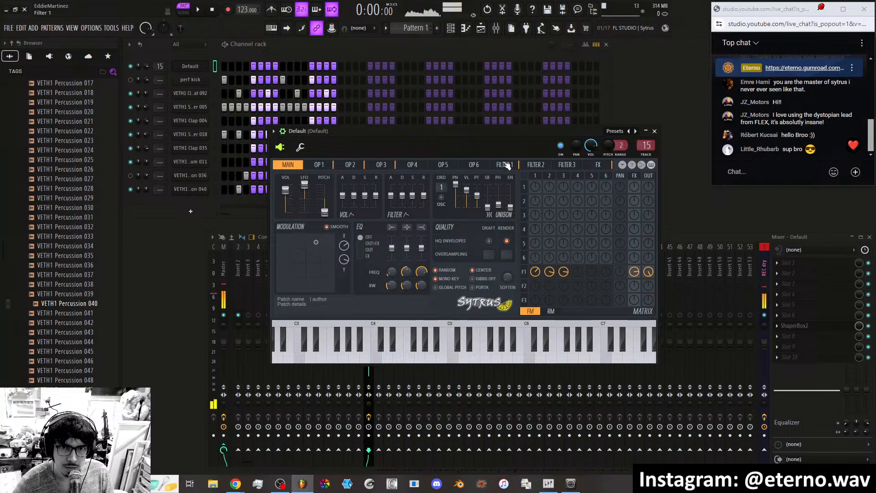
Map modulation Y to filter 1's resonance with an early peak at maximum that falls toward the end.
click(502, 165)
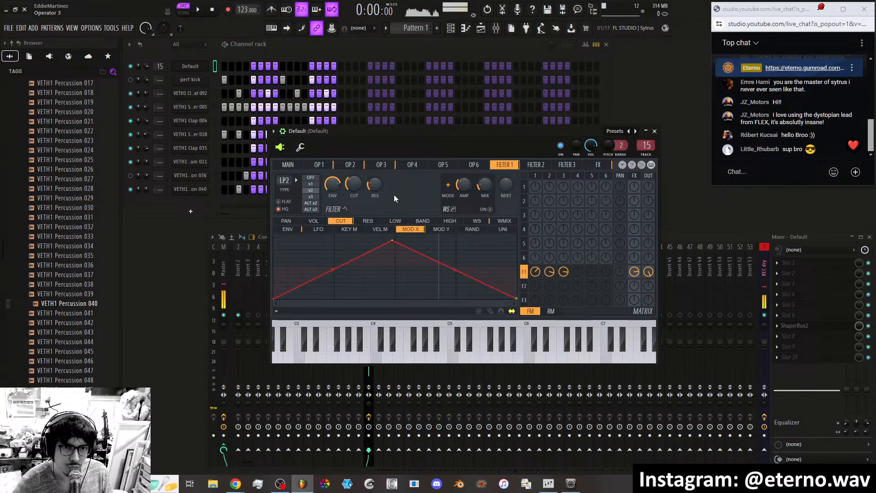
click(368, 221)
click(441, 229)
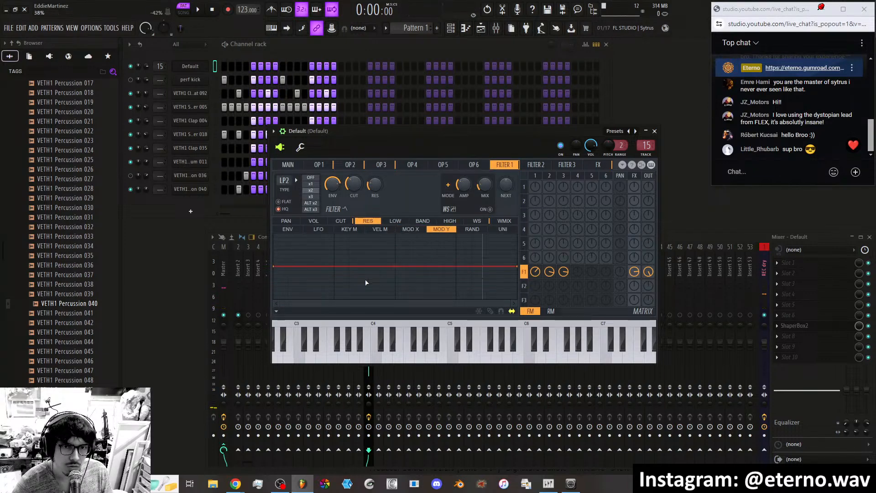
drag(342, 267, 289, 277)
click(288, 165)
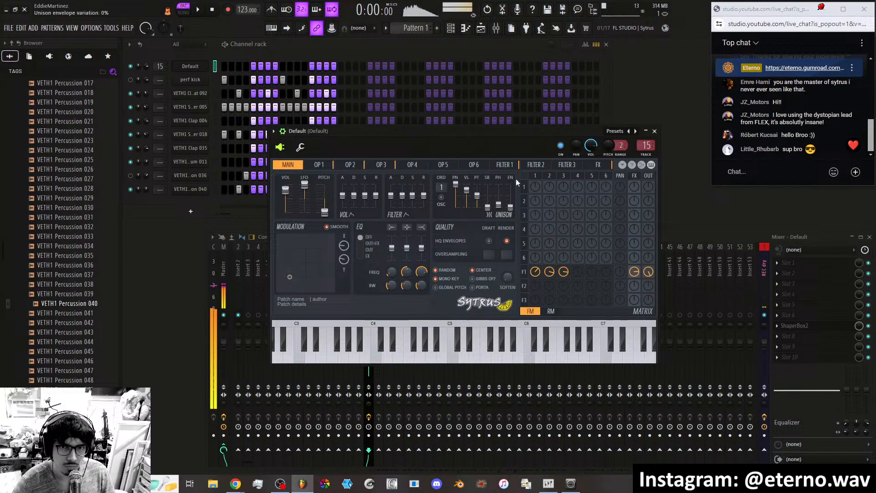
Lower the peak of filter 1's resonance modulation Y curve and try different positions on the modulation pad.
click(510, 165)
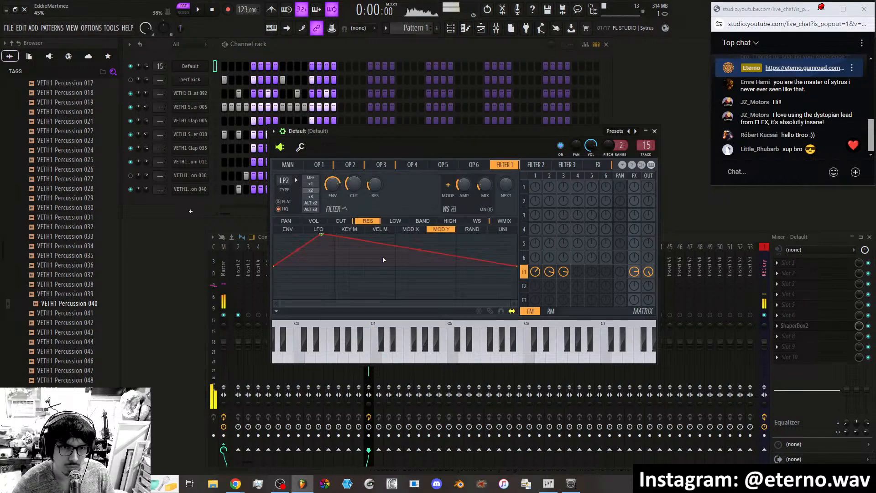
drag(321, 234, 332, 258)
click(288, 165)
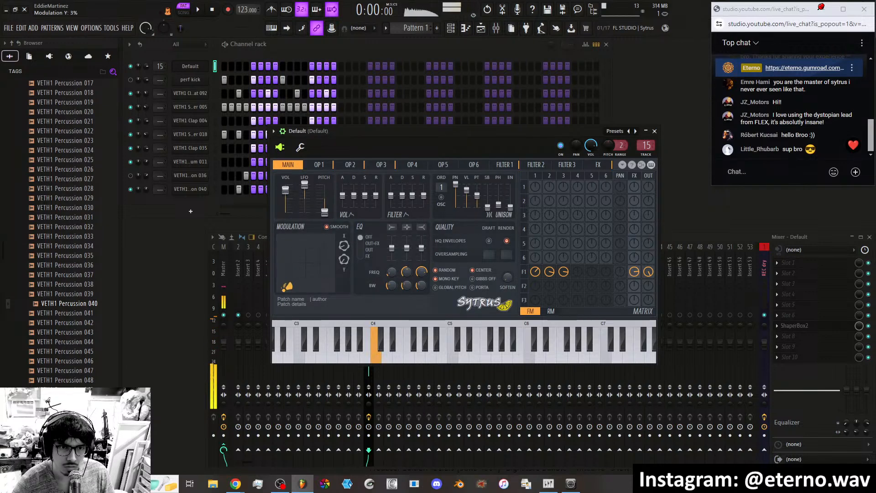
drag(310, 288, 286, 272)
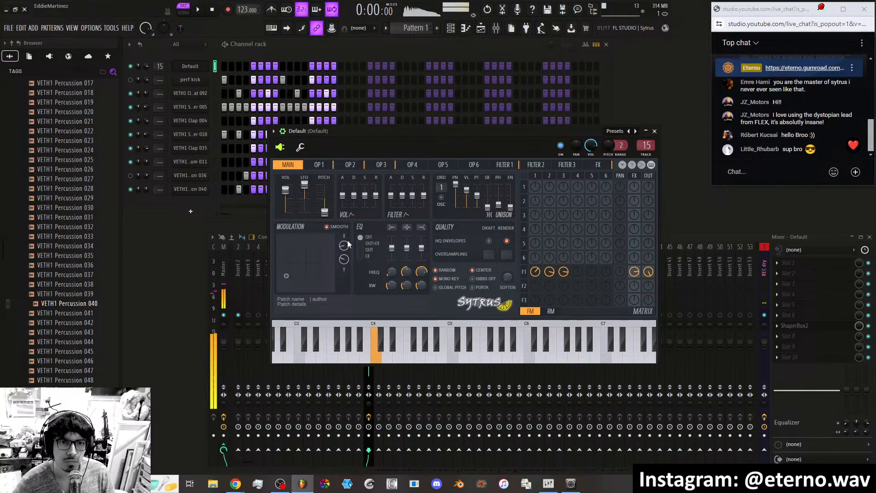
drag(286, 276, 303, 264)
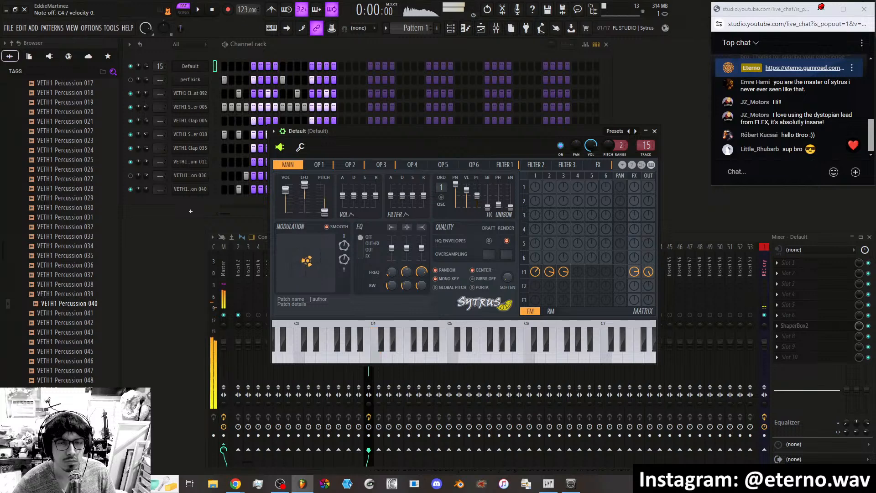
drag(306, 264, 327, 261)
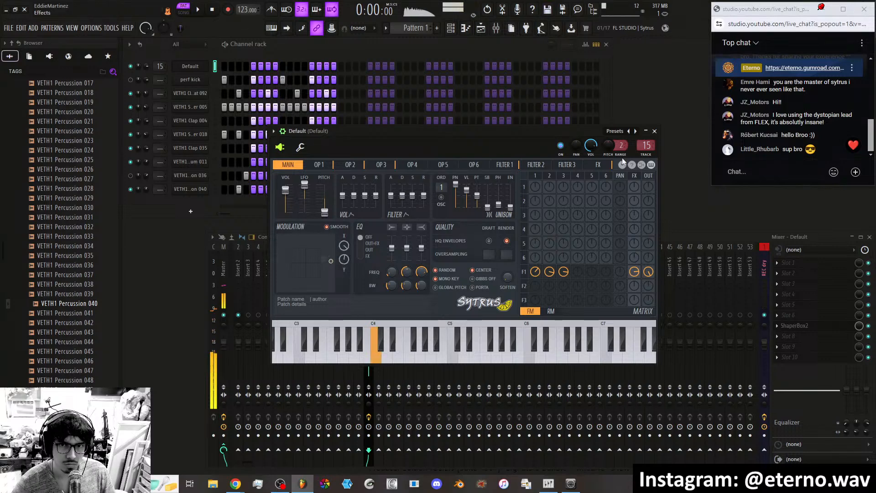
Try a flat modulation Y mapping at minimum level for the effects volume.
click(601, 165)
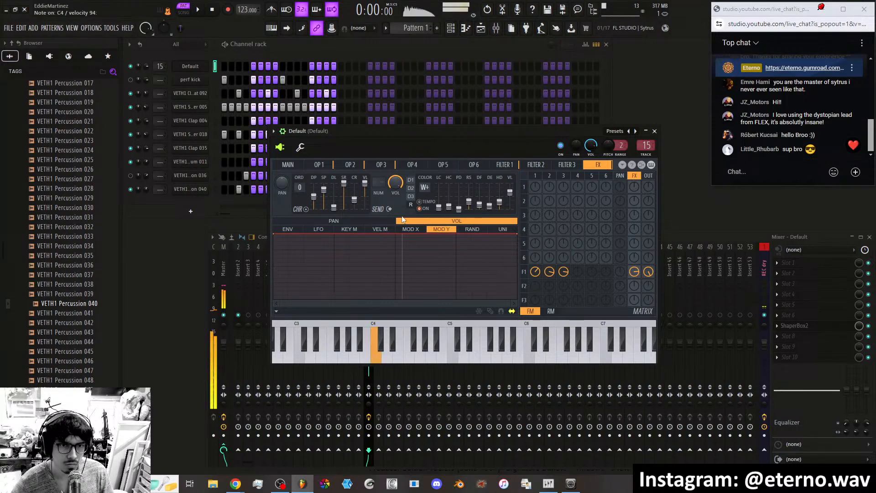
click(357, 222)
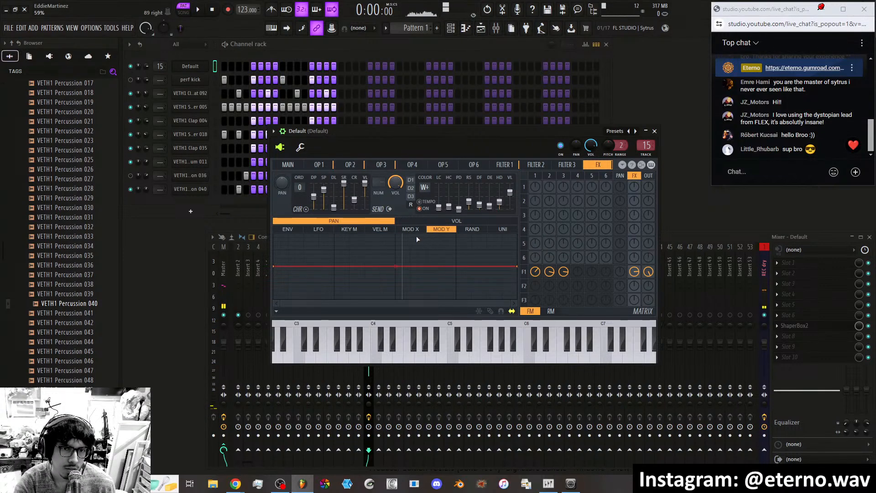
click(438, 222)
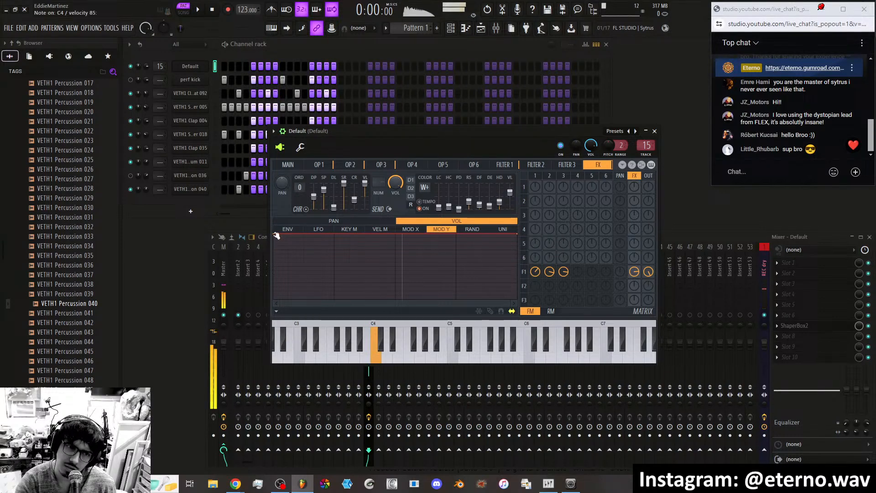
drag(274, 234, 333, 314)
drag(519, 235, 517, 301)
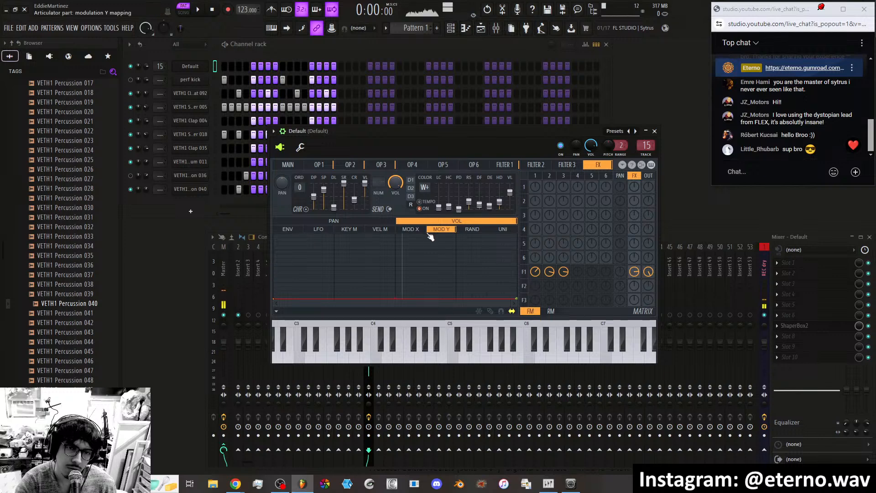
Shape the effects volume's modulation X curve with a lowered start, a middle peak and a near-minimum end, and return the modulation pad to its centre.
click(410, 229)
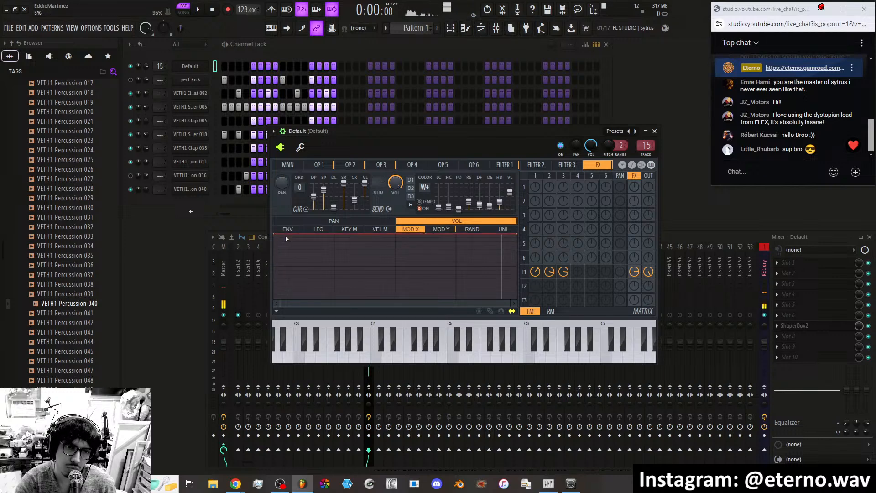
drag(278, 237, 273, 284)
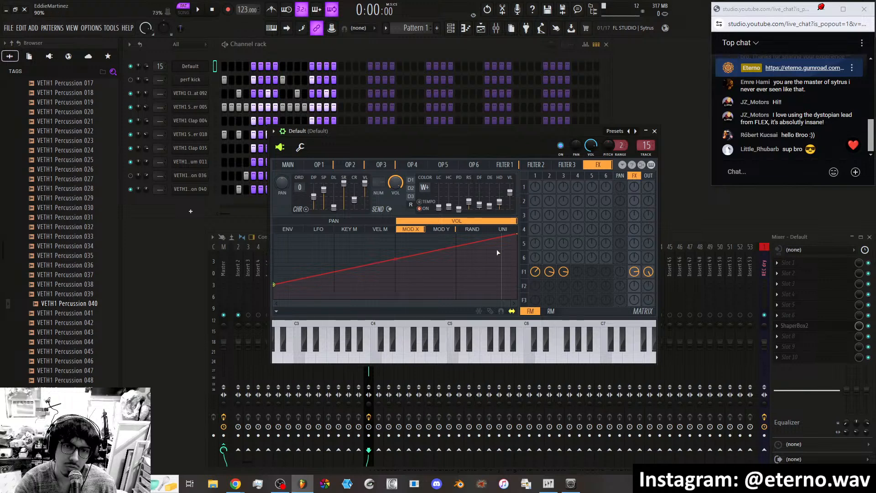
right_click(516, 259)
drag(516, 258, 397, 245)
drag(518, 235, 521, 294)
drag(332, 253, 333, 265)
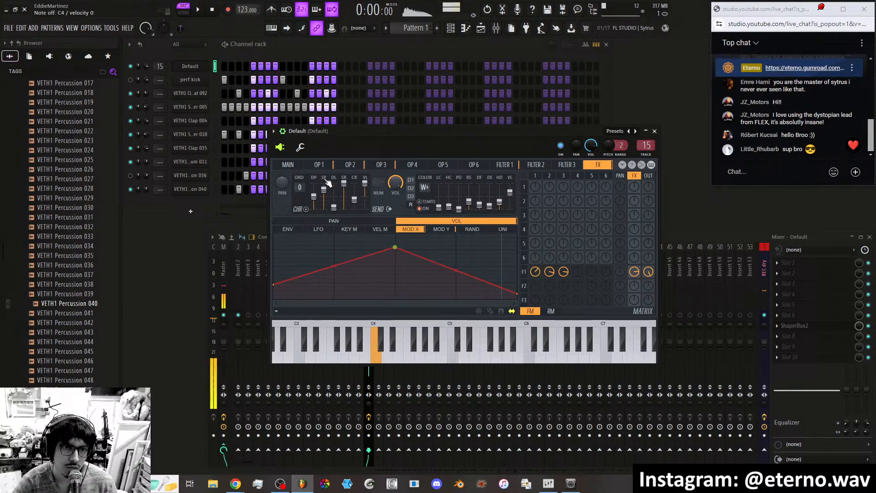
click(288, 164)
drag(329, 260, 306, 262)
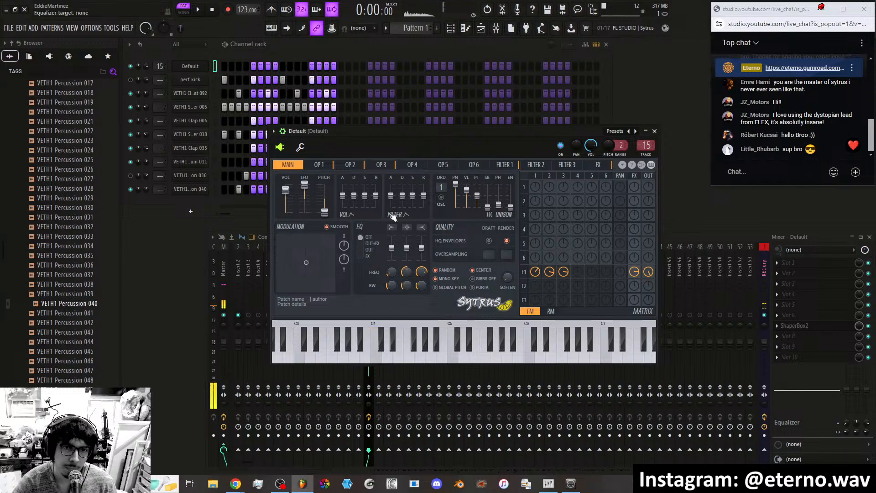
Raise the middle peak of the effects volume's modulation X curve to maximum.
click(505, 165)
click(596, 165)
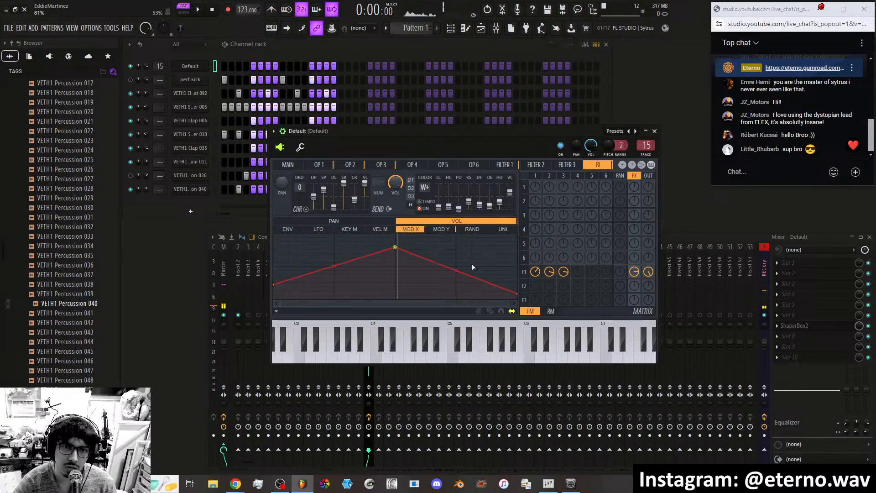
drag(397, 250, 398, 232)
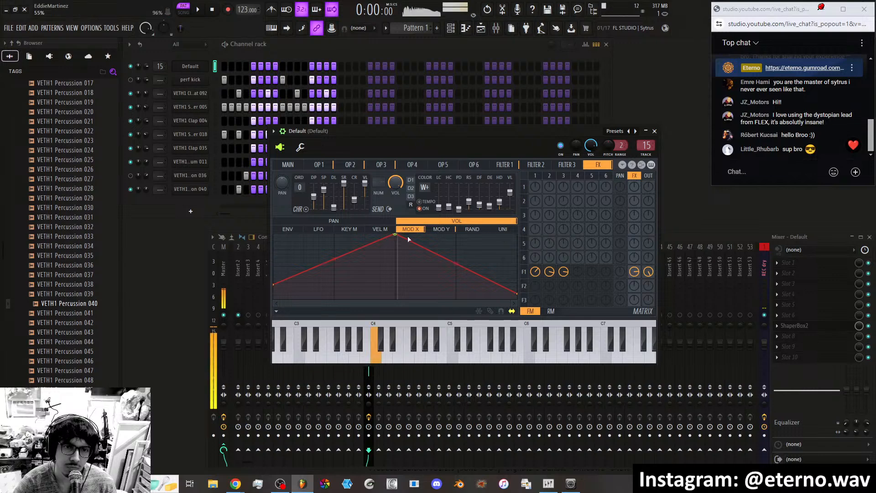
Restore the effects volume's modulation Y mapping to a flat line at maximum, and return to the synth's main settings.
click(440, 229)
drag(518, 299, 517, 235)
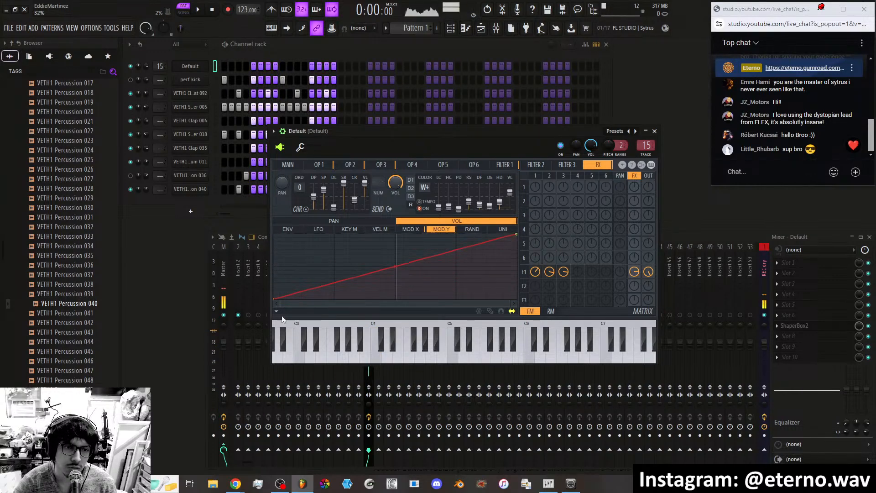
drag(276, 298, 240, 215)
click(411, 229)
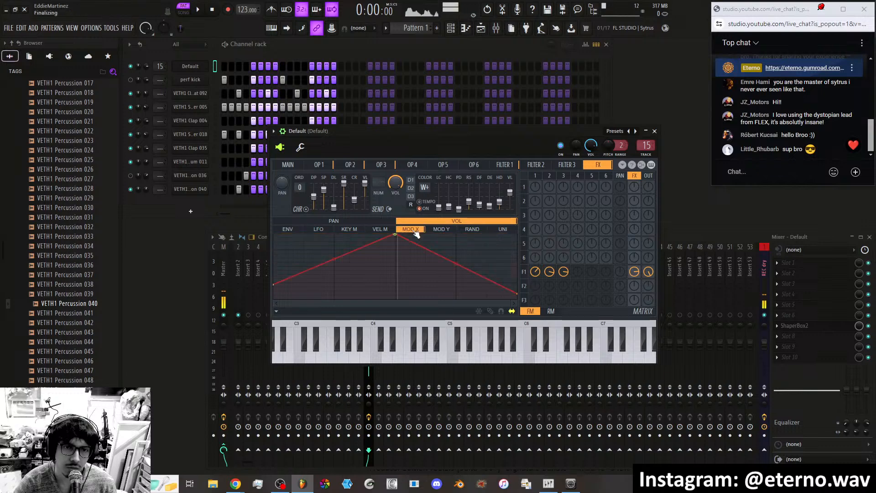
click(288, 165)
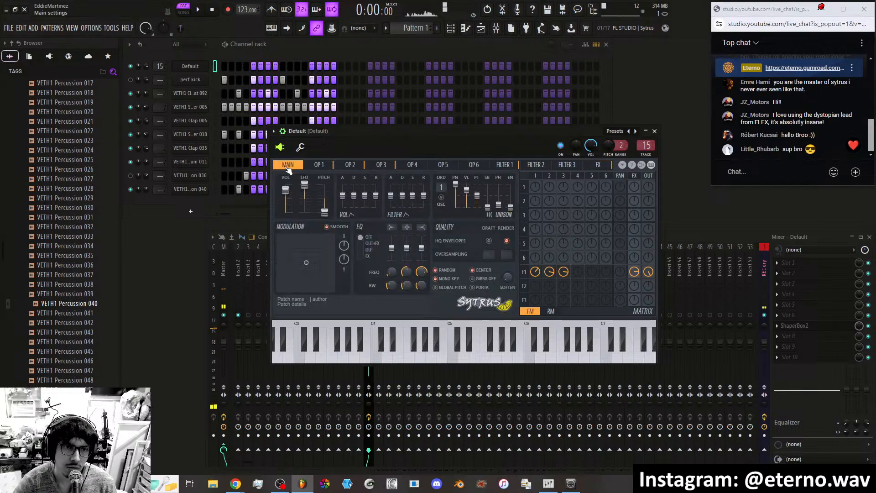
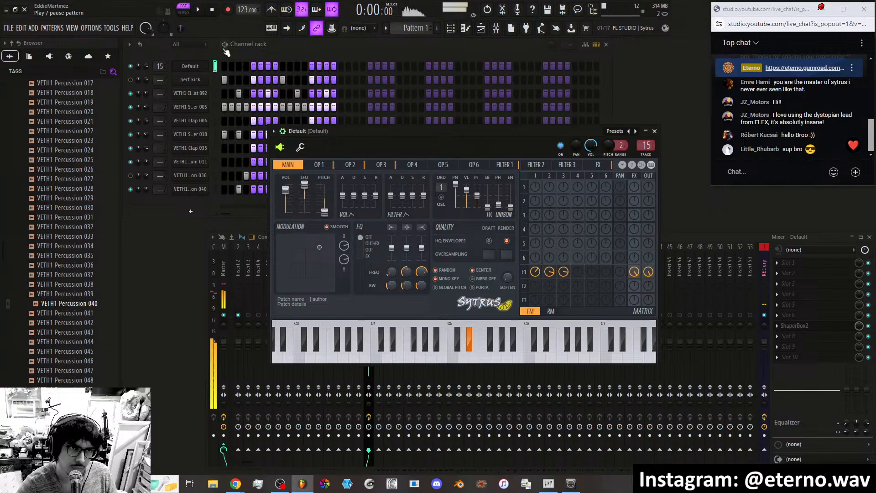
Play the pattern with the perf kick channel unmuted and bring the synth window back to the front.
key(space)
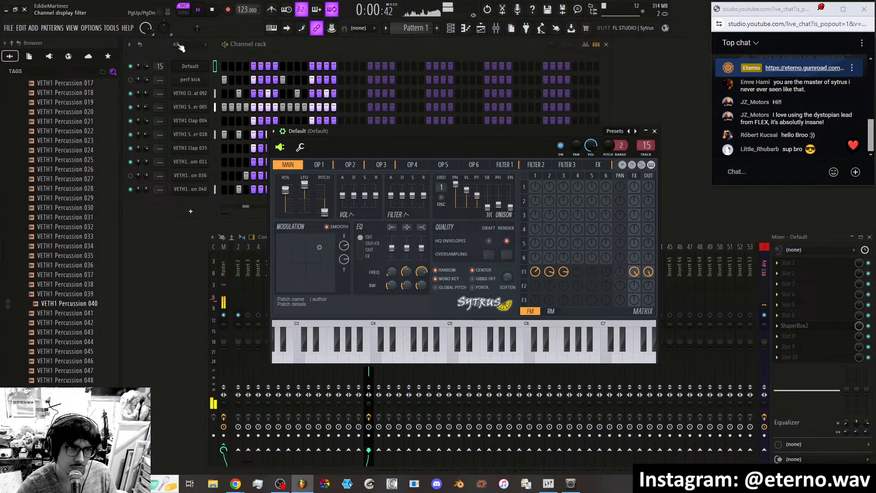
click(131, 80)
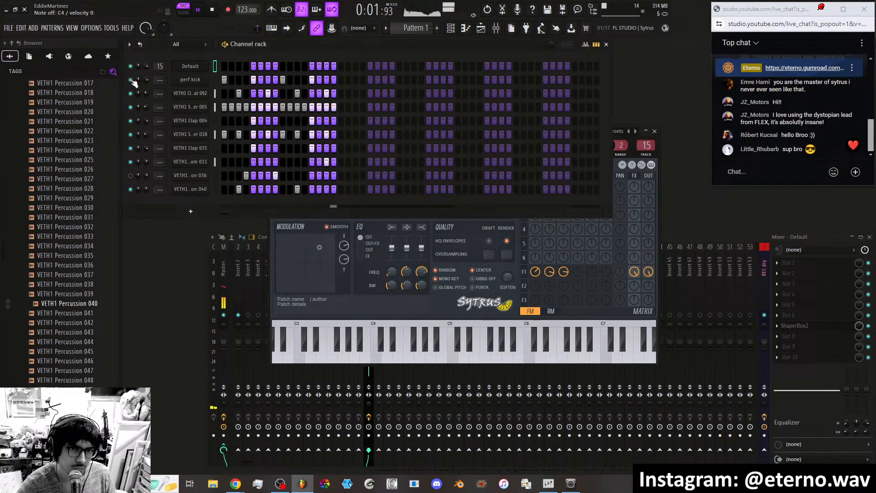
click(613, 321)
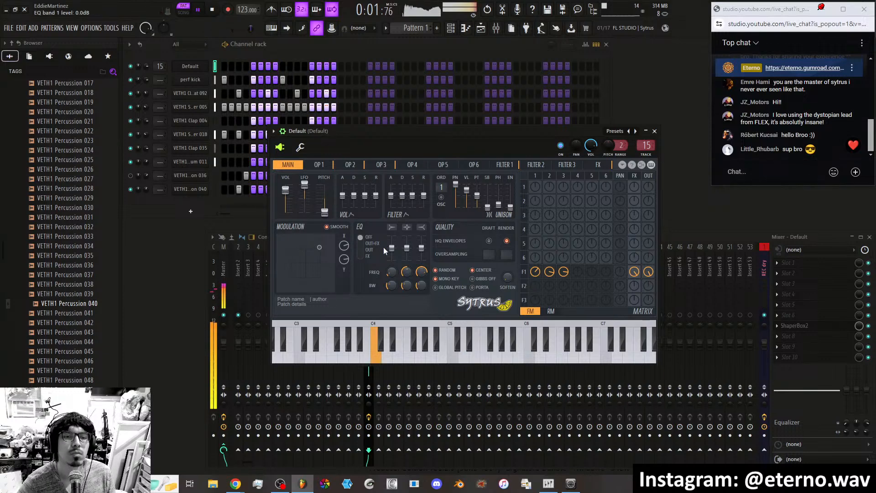
Audition the synth over the playing pattern at different positions across the X/Y modulation pad, ending near its far X side at mid height.
drag(320, 246, 320, 236)
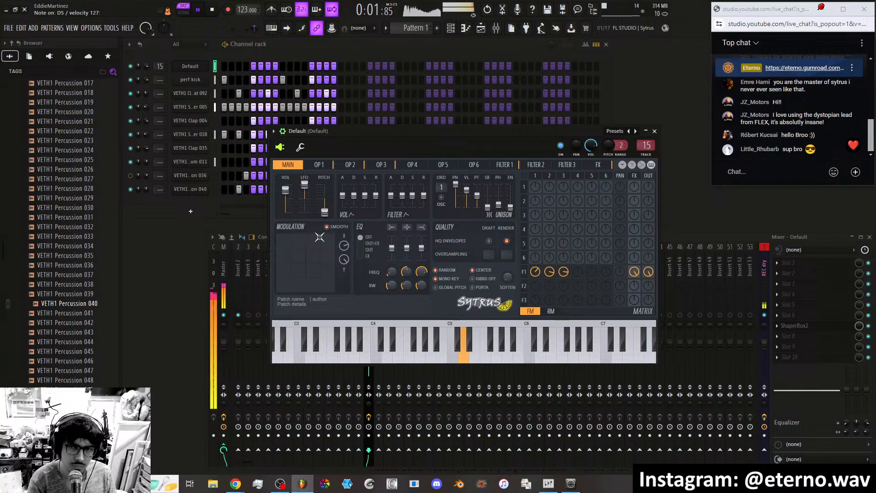
drag(317, 242, 307, 265)
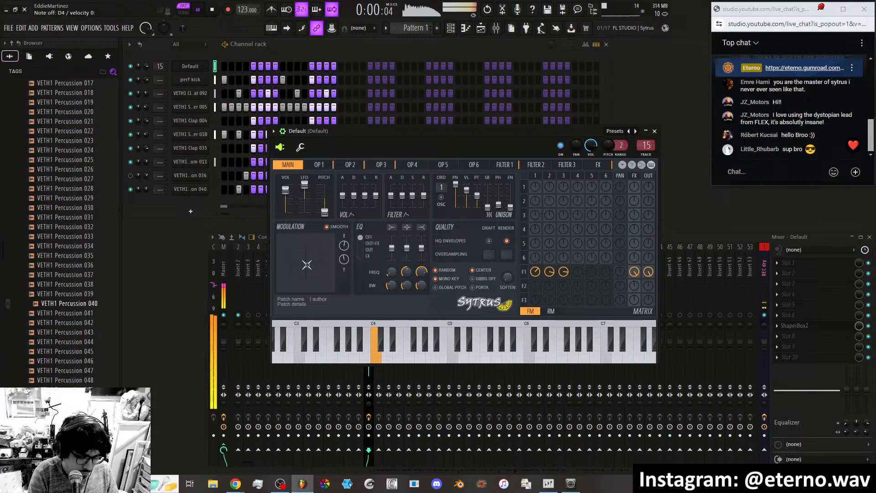
drag(307, 265, 296, 237)
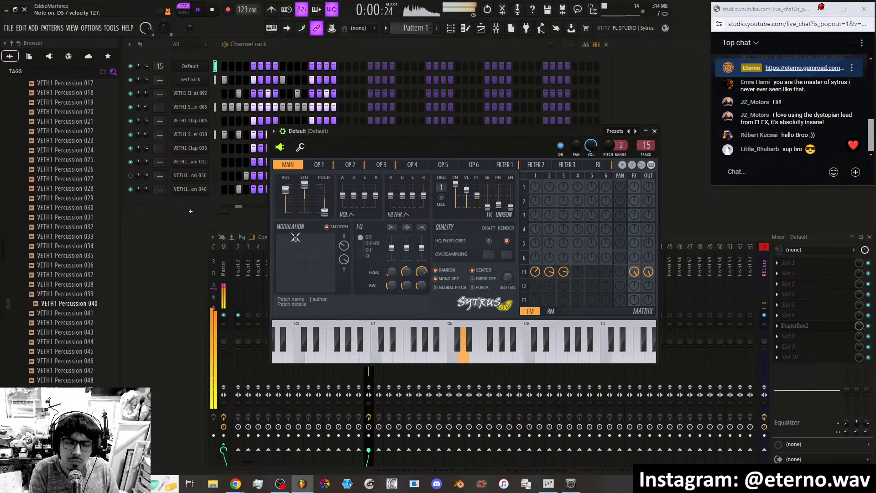
drag(296, 239, 317, 273)
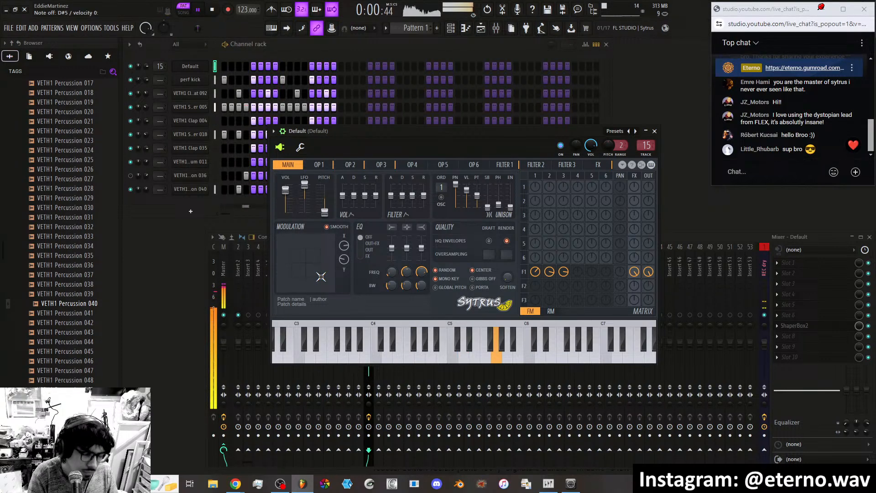
drag(321, 275, 310, 264)
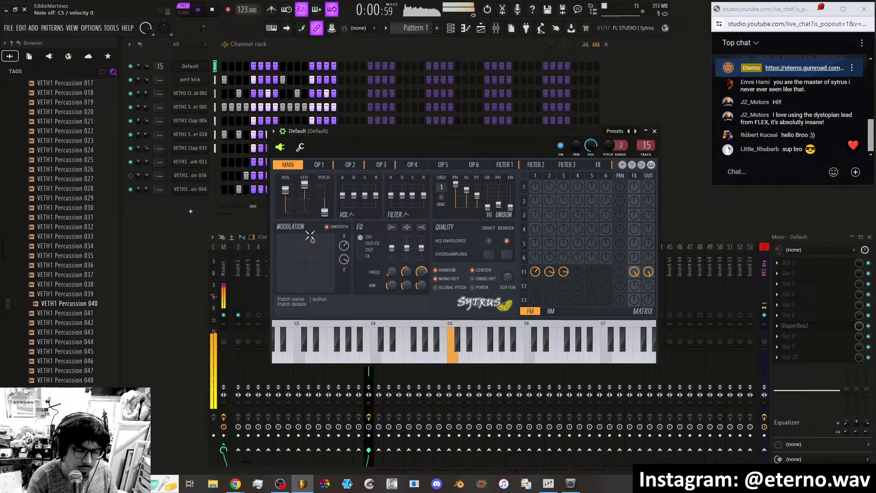
mouse_move(310, 236)
mouse_down()
mouse_move(315, 265)
mouse_move(308, 245)
mouse_move(315, 244)
mouse_up()
drag(281, 266, 307, 247)
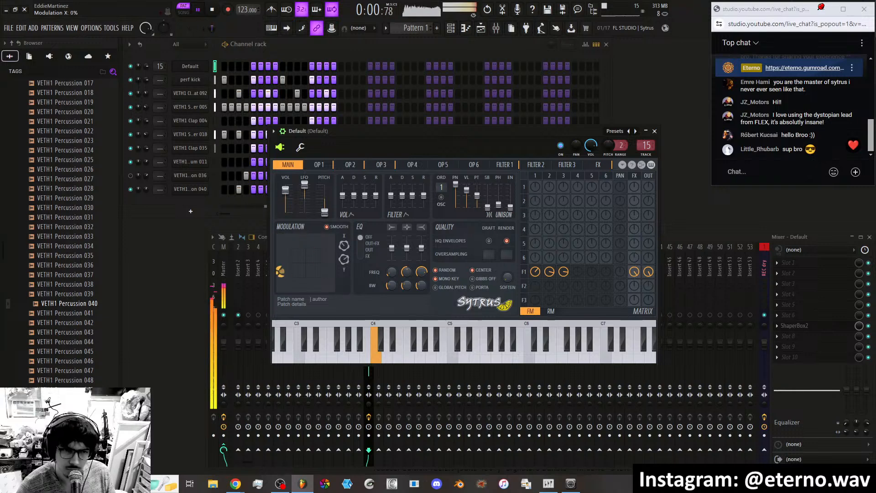
mouse_move(286, 275)
mouse_down()
mouse_move(310, 256)
mouse_move(280, 283)
mouse_move(307, 258)
mouse_move(282, 247)
mouse_move(315, 263)
mouse_move(310, 270)
mouse_move(321, 260)
mouse_move(288, 269)
mouse_move(306, 272)
mouse_move(288, 279)
mouse_move(282, 236)
mouse_move(294, 247)
mouse_move(326, 239)
mouse_move(295, 247)
mouse_move(322, 286)
mouse_move(310, 262)
mouse_move(300, 273)
mouse_move(304, 248)
mouse_move(304, 272)
mouse_move(293, 262)
mouse_up()
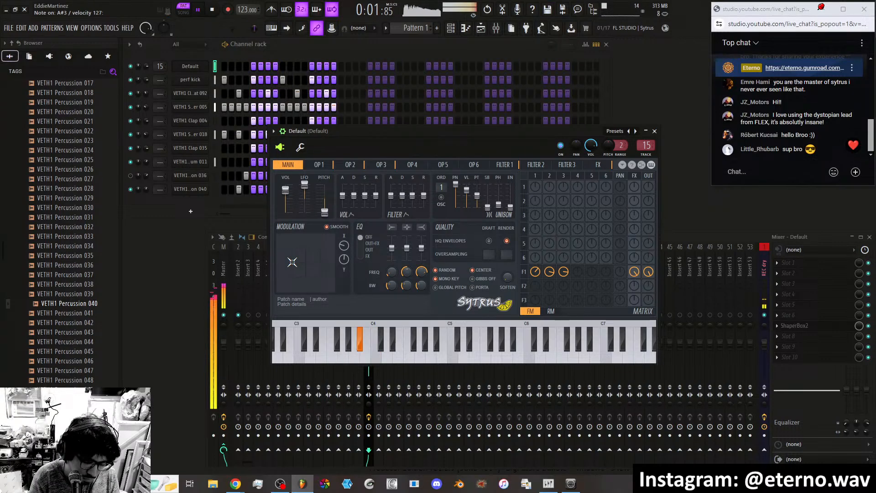
drag(292, 262, 328, 257)
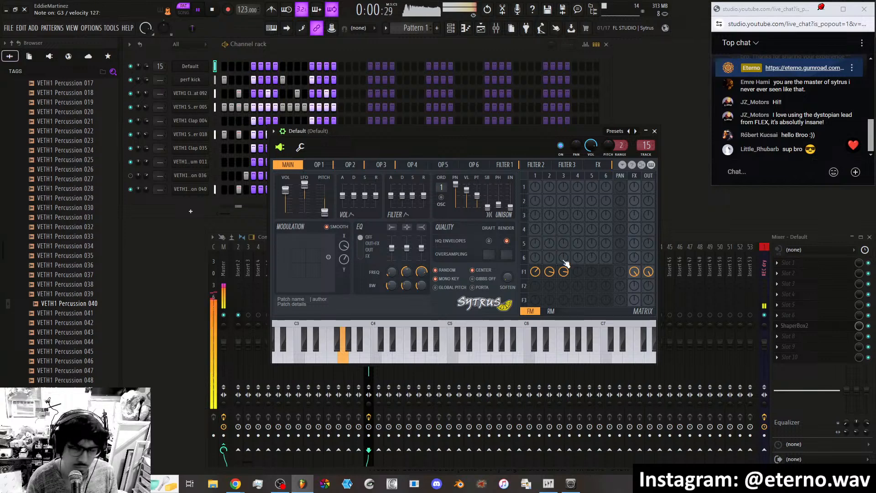
Lower filter 1's send level to the effects in the matrix and restart pattern playback.
drag(636, 272, 636, 278)
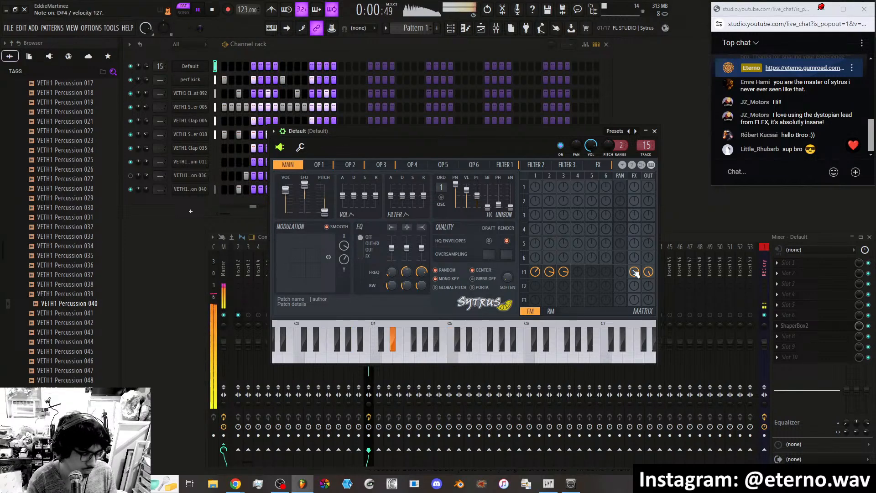
key(space)
key(space)
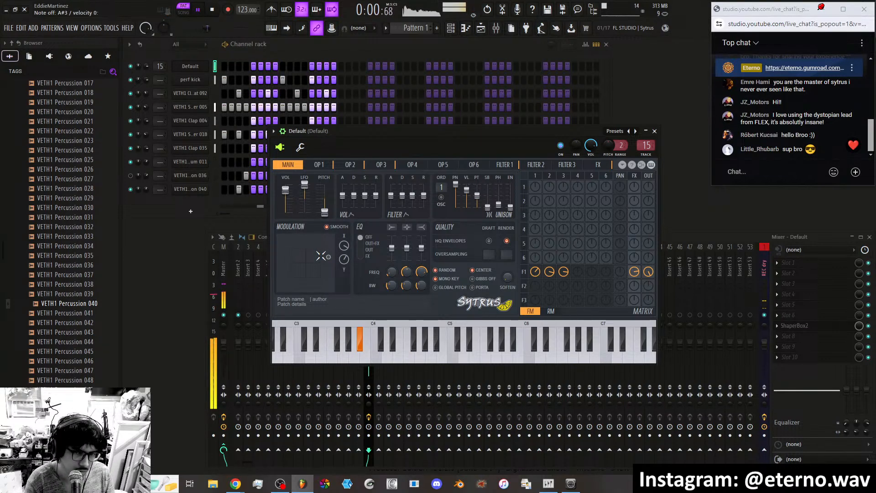
Audition small X/Y modulation moves around the pad's centre, leaving it centred with the pattern stopped.
drag(328, 257, 302, 257)
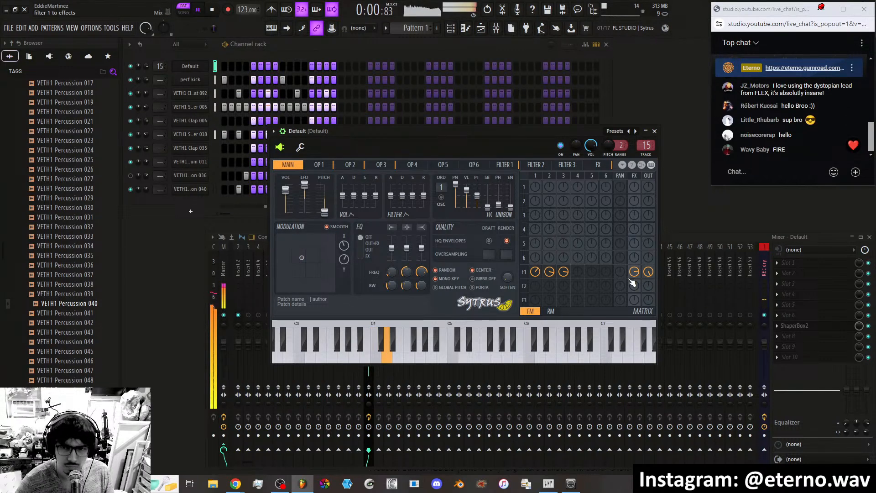
drag(302, 258, 305, 263)
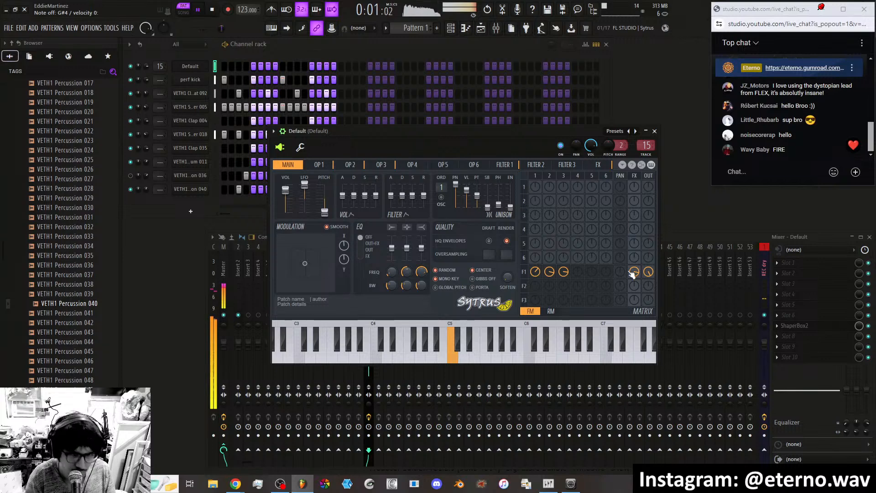
mouse_move(304, 263)
mouse_down()
mouse_move(315, 267)
mouse_move(315, 258)
mouse_move(300, 251)
mouse_move(304, 263)
mouse_up()
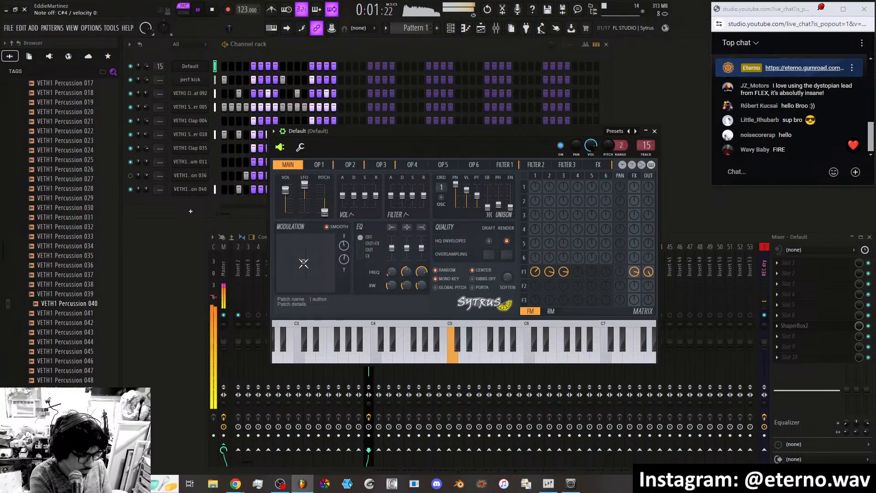
mouse_move(303, 263)
mouse_down()
mouse_move(320, 263)
mouse_move(297, 261)
mouse_up()
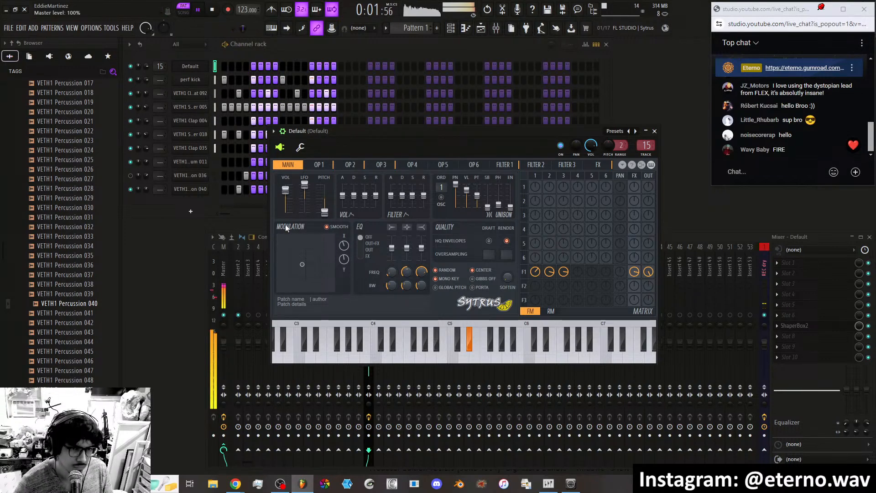
drag(304, 269, 318, 256)
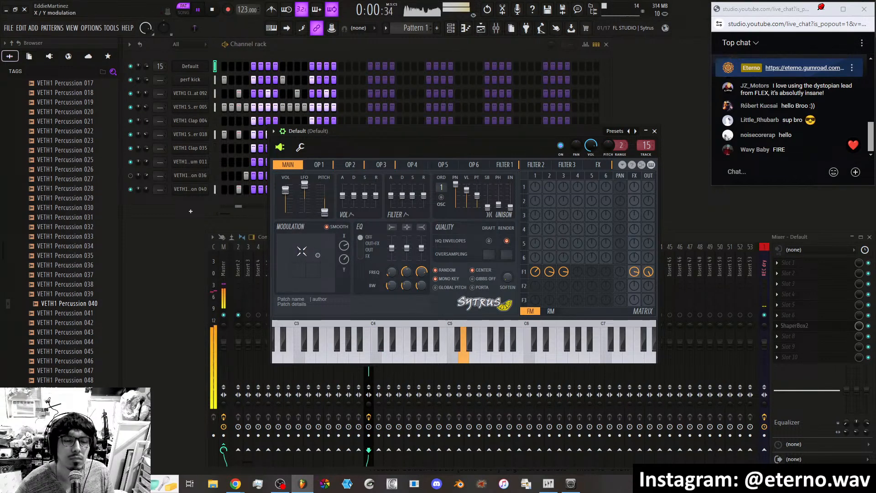
drag(315, 257, 297, 263)
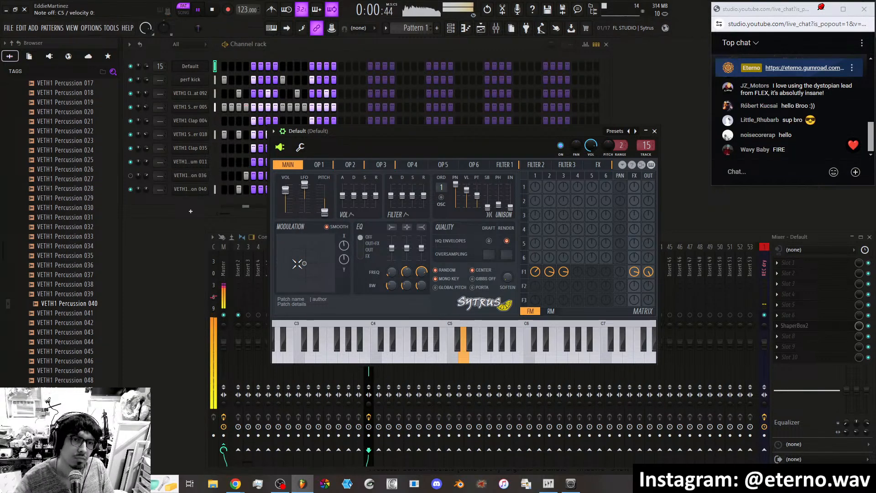
key(space)
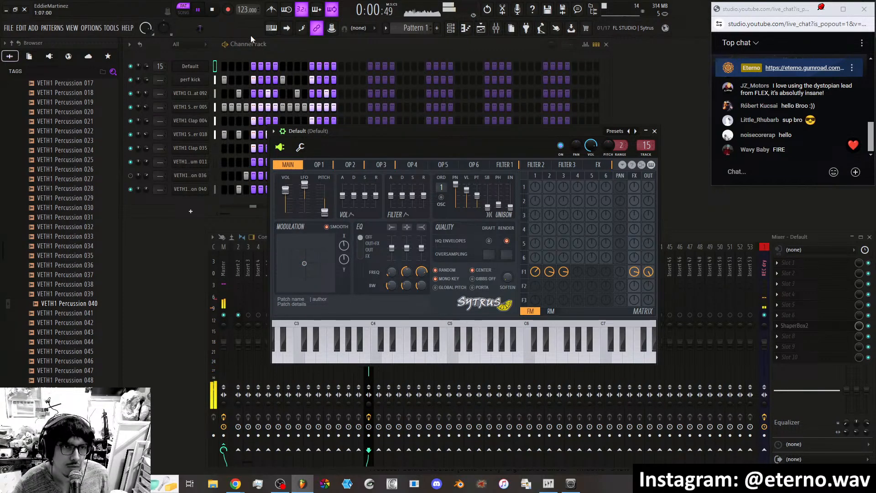
Fill in the patch author and name the patch "Bass - Crunch".
click(322, 300)
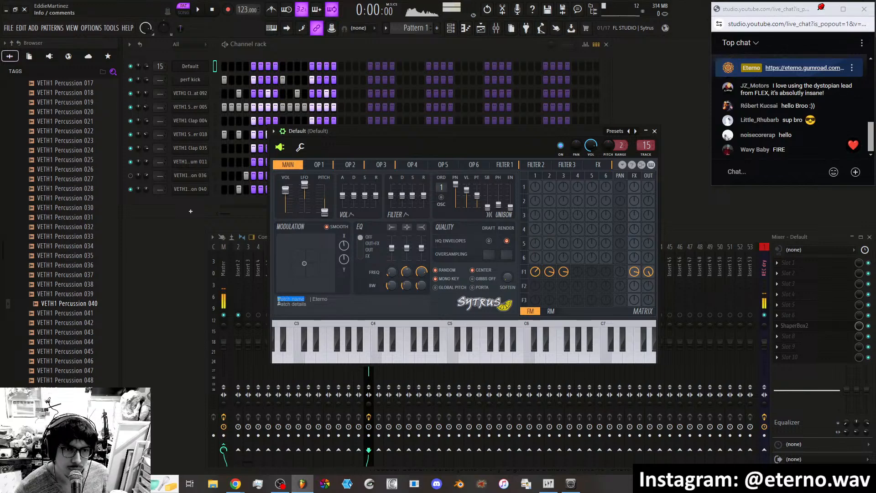
text(Bass -)
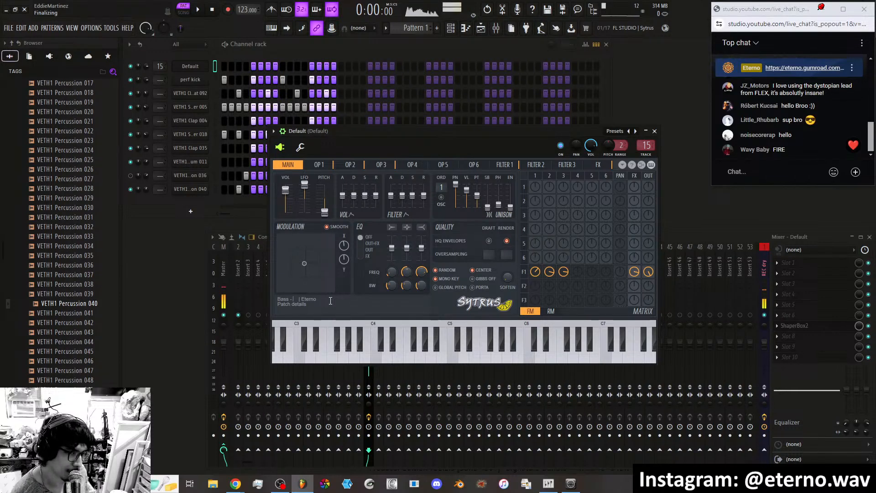
text(runch)
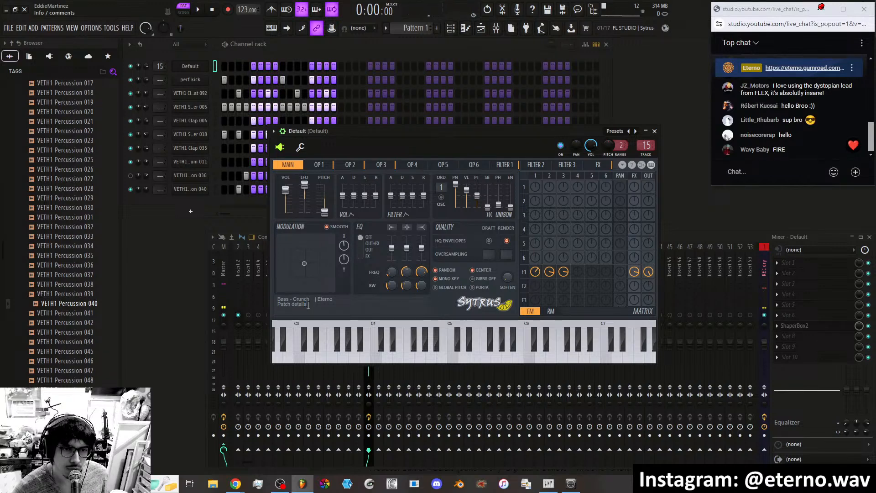
Replace the patch details with a note that X and Y modulate cutoff, resonance and effect, and that centered effects and cutoff are open.
drag(309, 306, 293, 307)
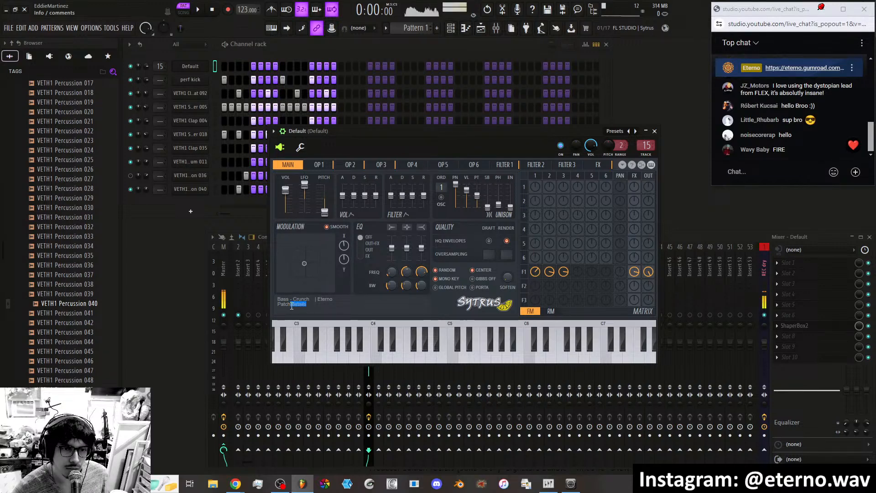
key(BackSpace)
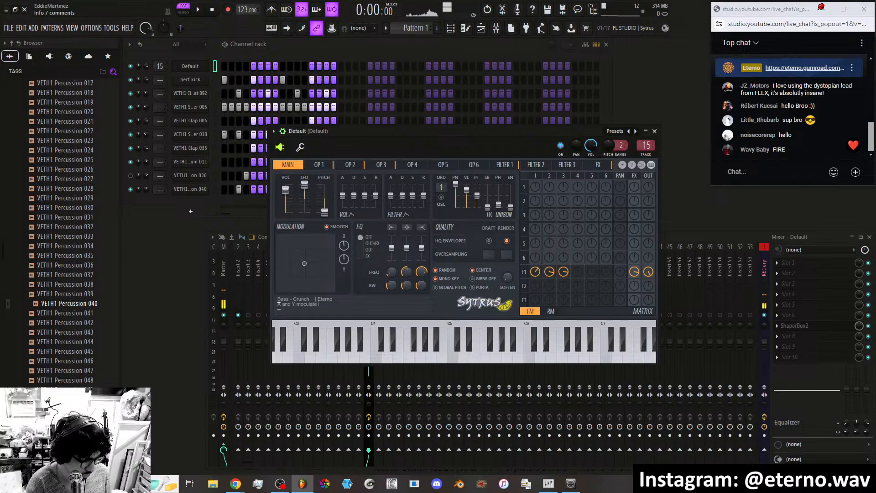
text(utoff filter./)
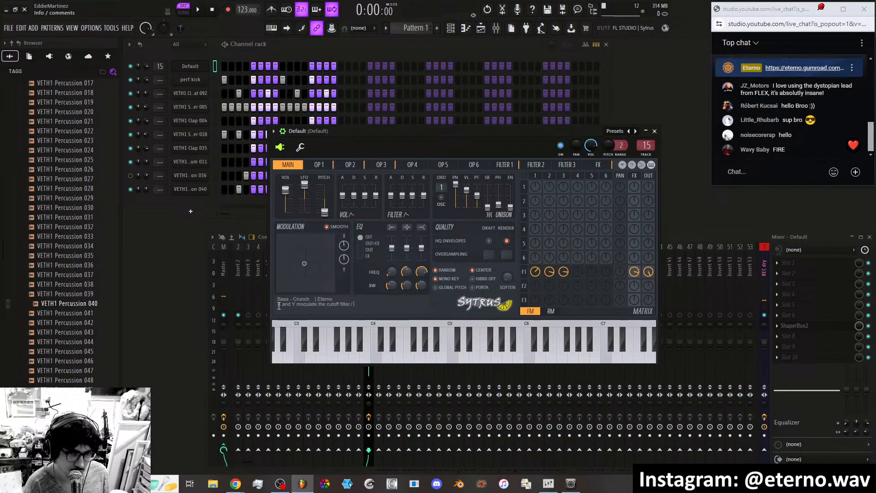
key(BackSpace)
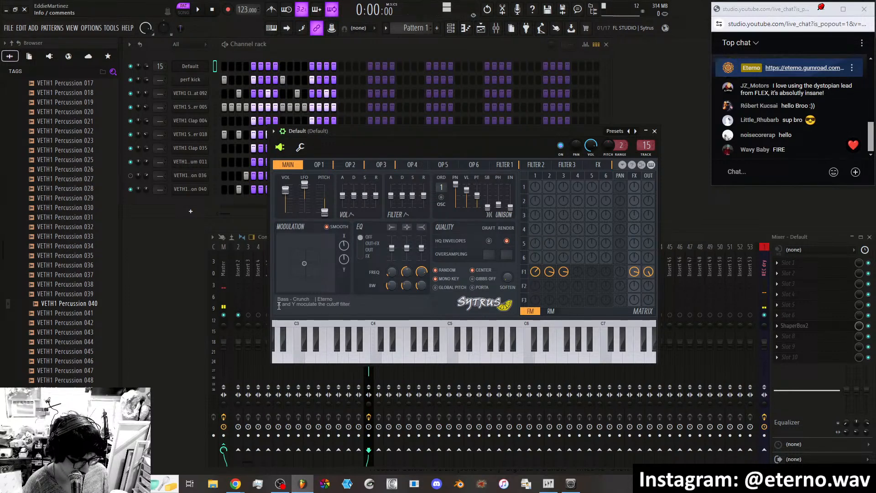
text(, the resona)
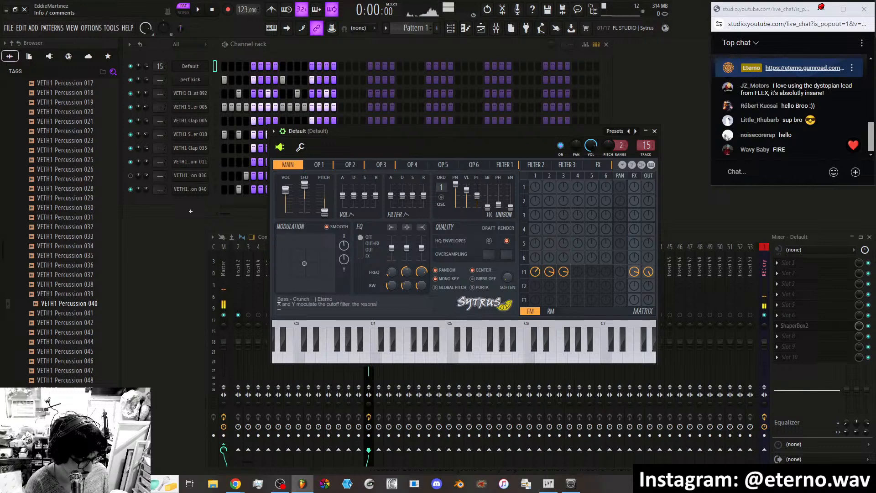
text(nce, and the effect.)
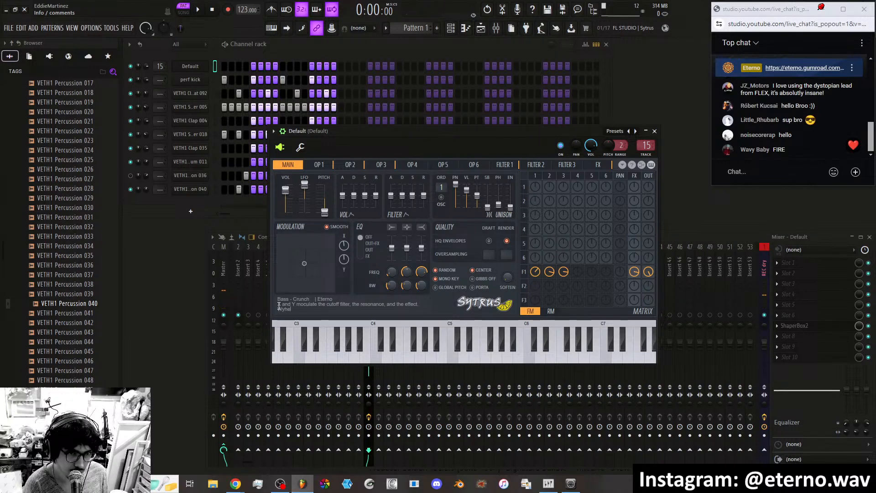
text(hen )
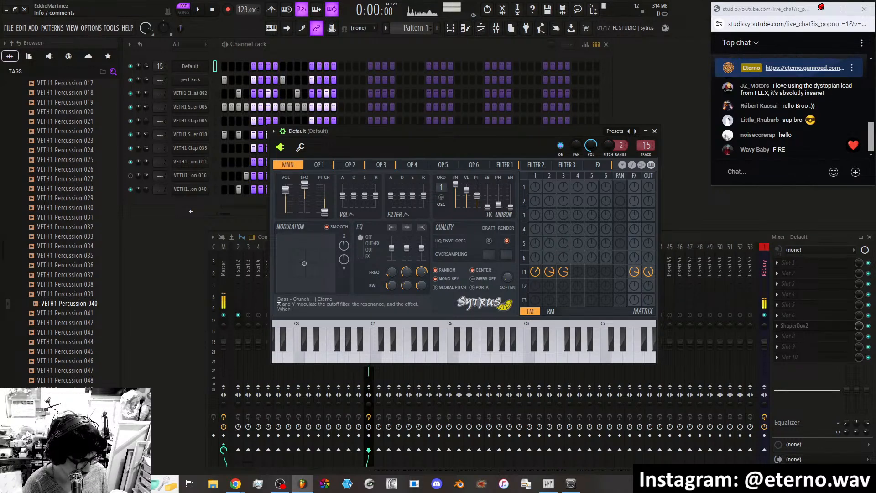
text(centered effects and cutoff are open)
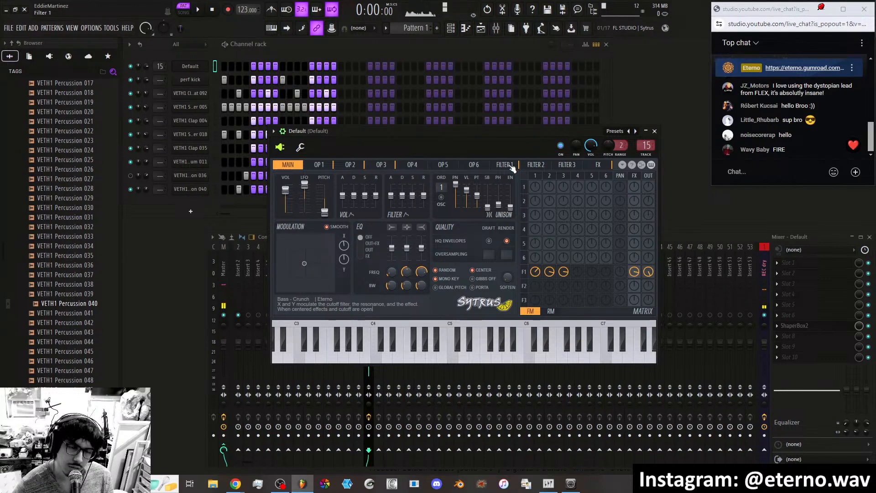
Audition notes with the modulation pad at its Y and X extremes, and return it to the centre.
drag(307, 264, 311, 238)
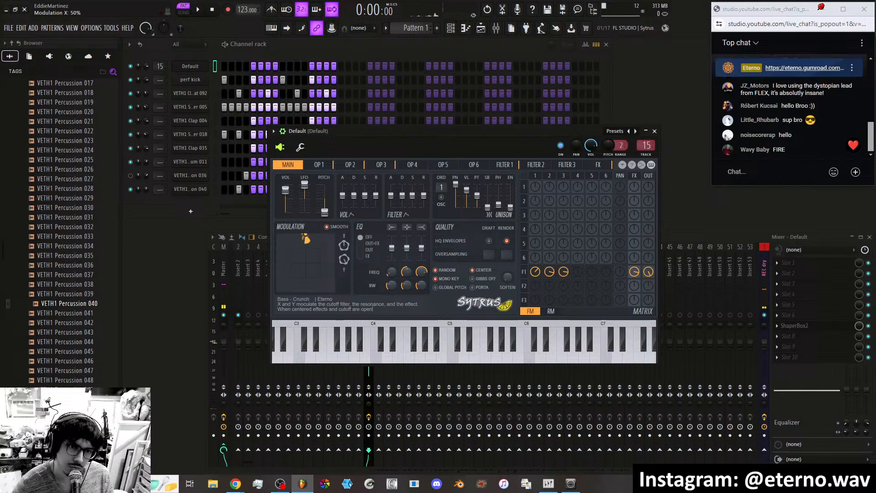
drag(306, 239, 306, 265)
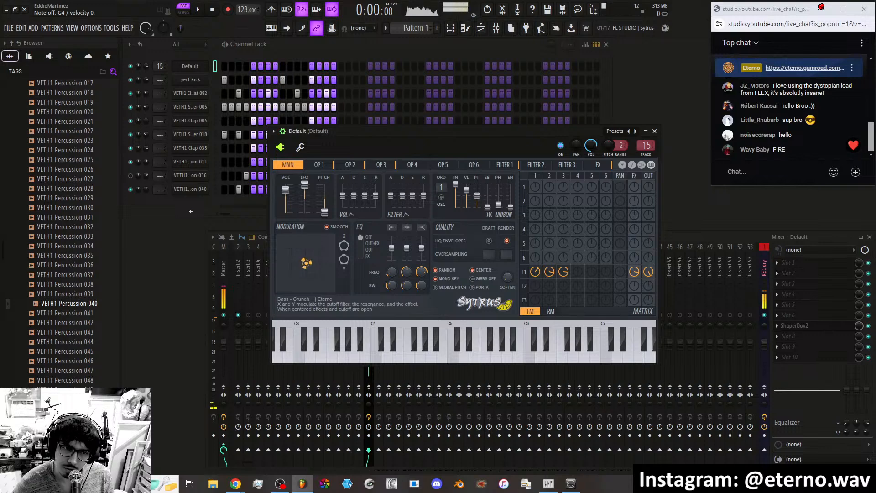
mouse_move(330, 263)
mouse_down()
mouse_move(277, 264)
mouse_move(324, 249)
mouse_move(294, 259)
mouse_move(328, 271)
mouse_move(299, 258)
mouse_move(299, 271)
mouse_move(310, 278)
mouse_move(292, 240)
mouse_move(327, 262)
mouse_move(319, 272)
mouse_move(317, 260)
mouse_move(306, 261)
mouse_up()
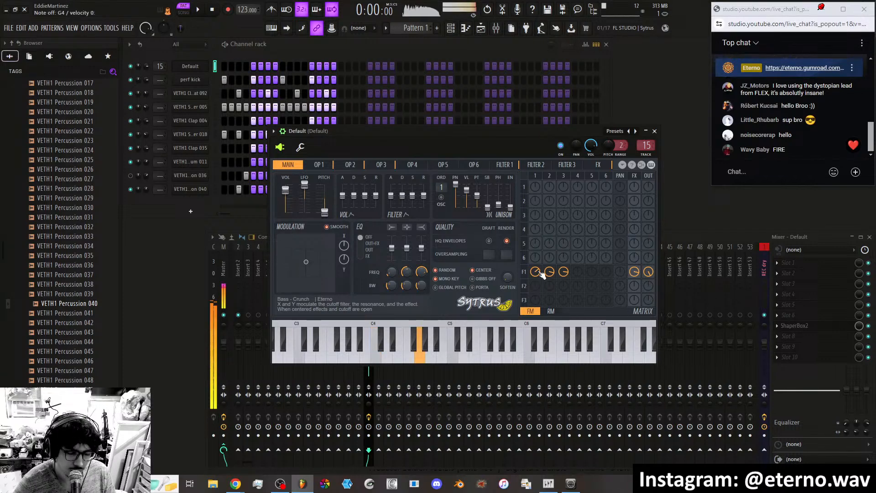
Audition notes while adjusting how much of operators 2 and 3 feeds filter 1 in the matrix.
drag(550, 273, 550, 294)
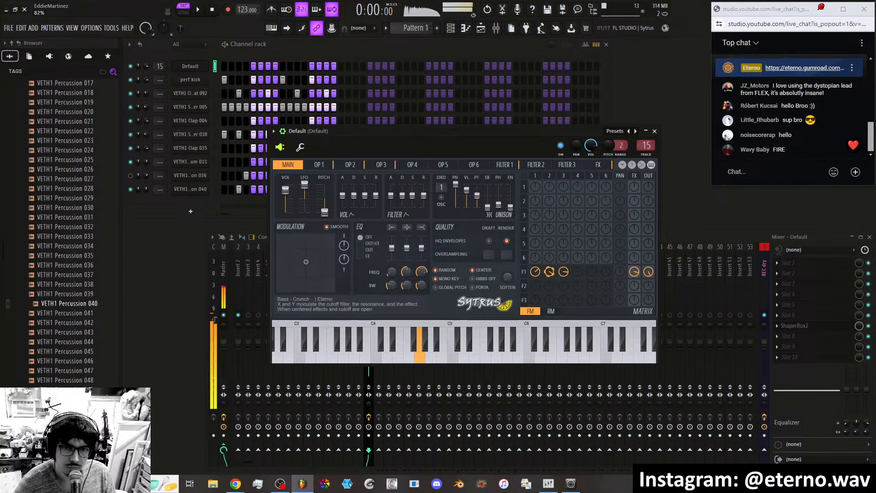
drag(563, 272, 569, 274)
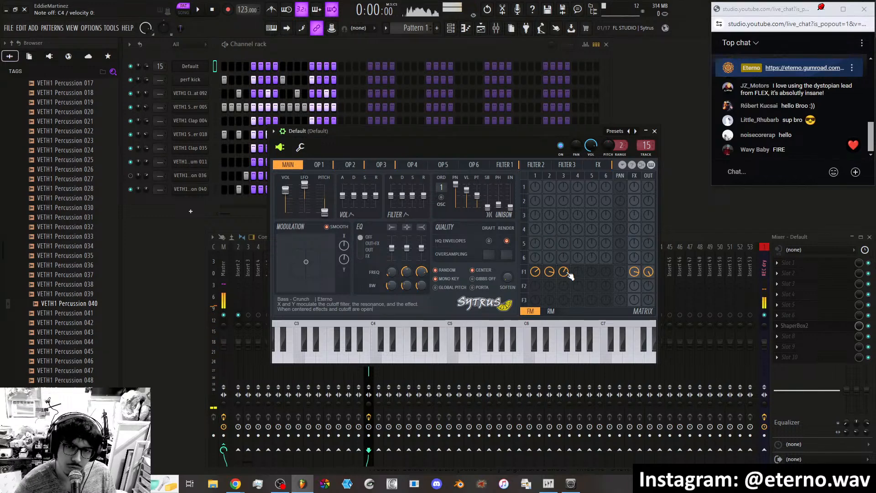
drag(567, 273, 563, 272)
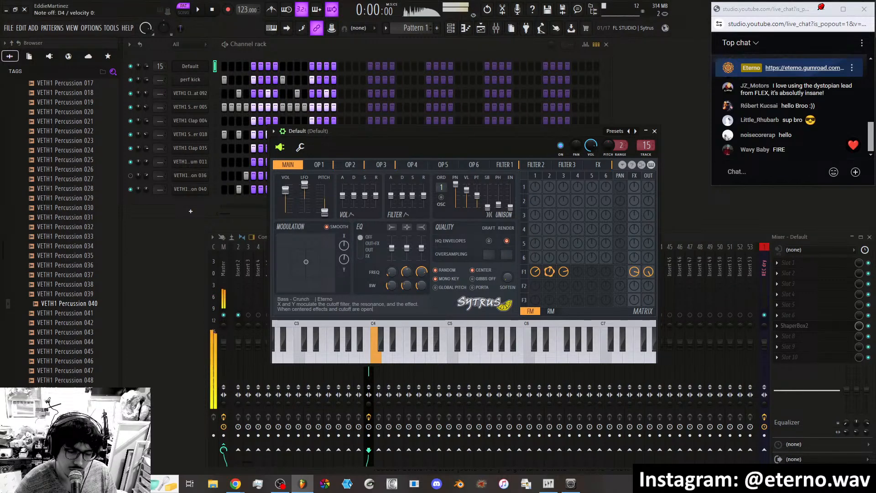
drag(550, 271, 550, 263)
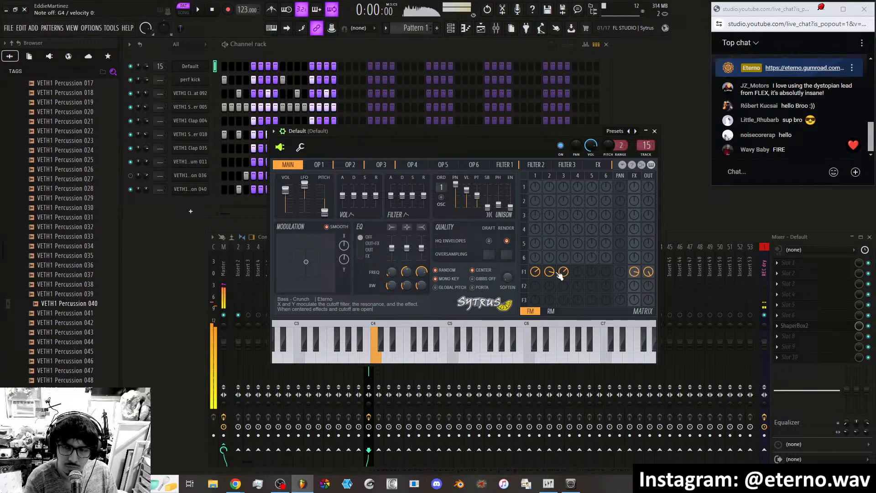
drag(550, 273, 550, 273)
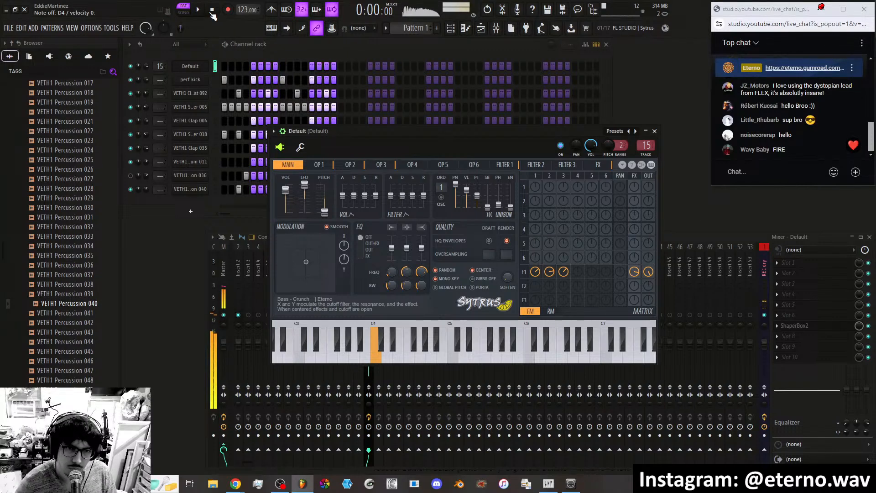
Audition notes with the modulation pad off-centre and the master merged to mono, and restore the default stereo separation and centred pad.
drag(306, 261, 289, 253)
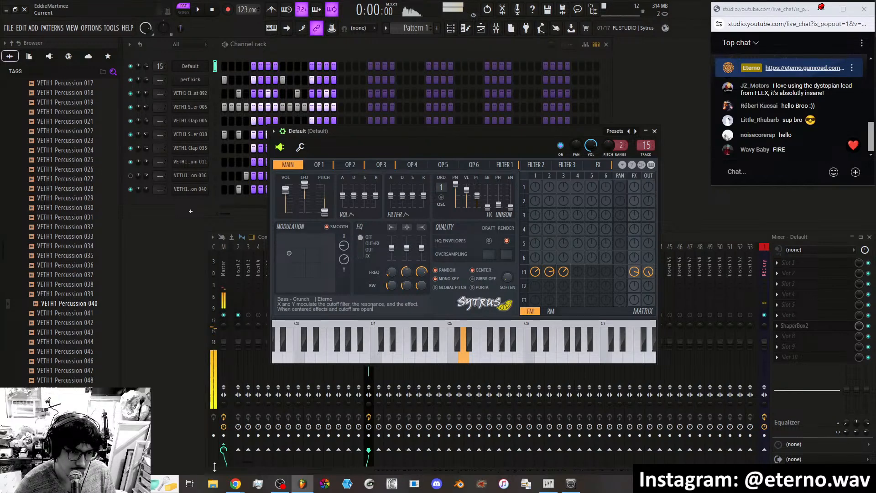
drag(224, 404, 224, 360)
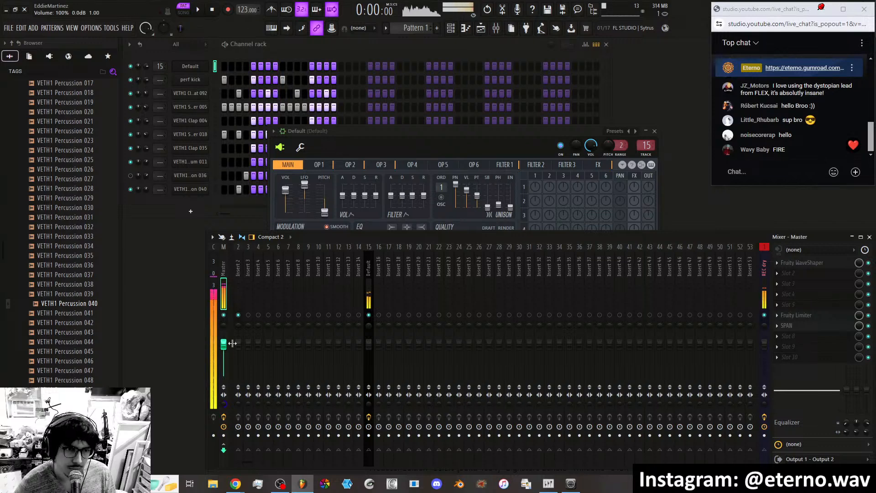
right_click(224, 403)
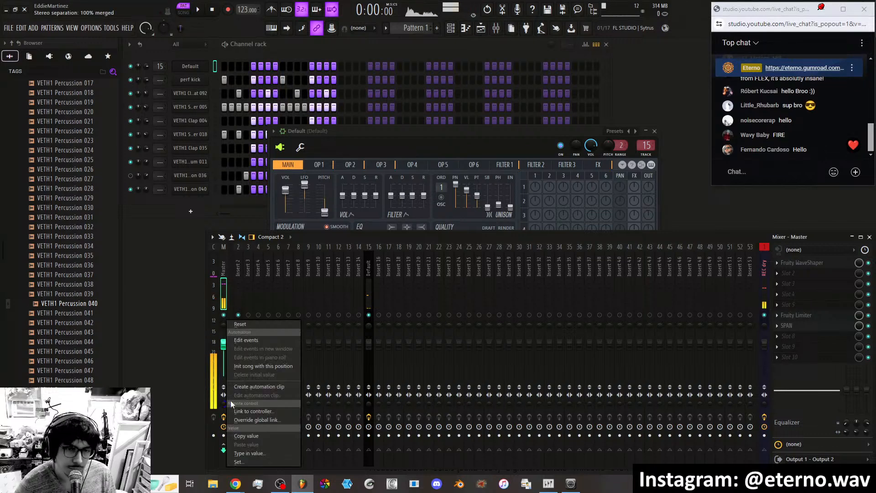
click(252, 323)
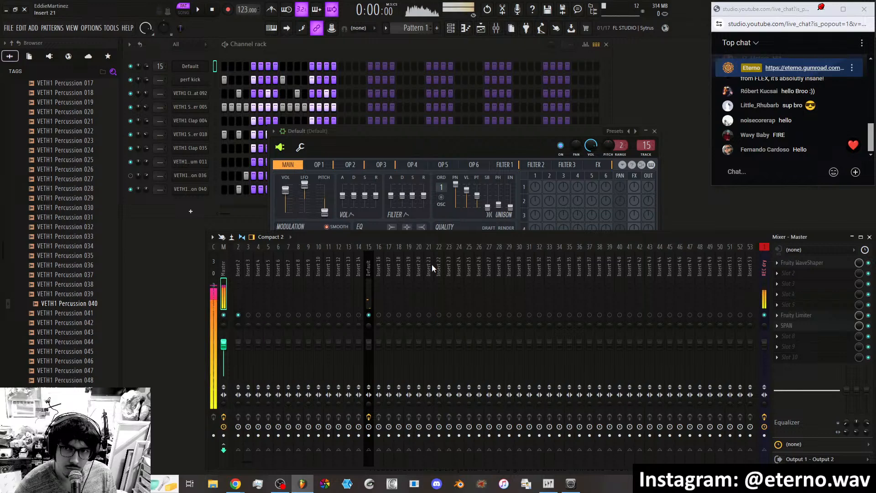
mouse_move(418, 131)
mouse_down()
mouse_move(415, 98)
mouse_move(422, 130)
mouse_up()
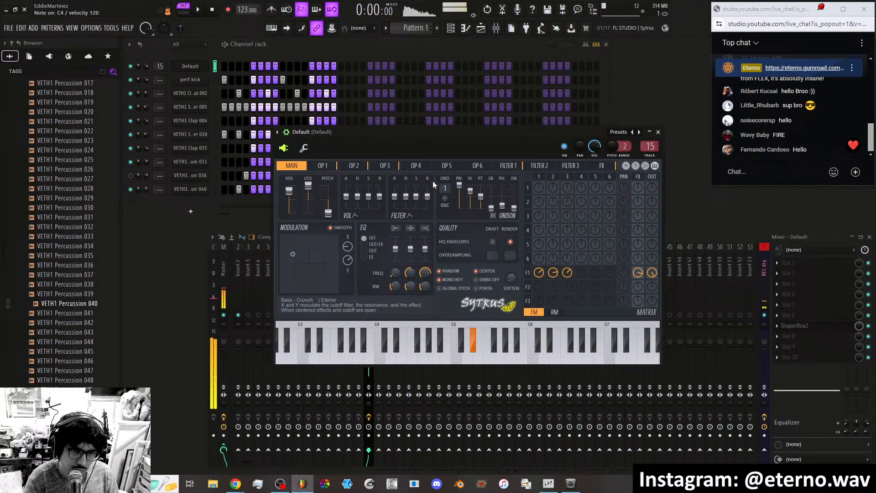
drag(292, 254, 309, 265)
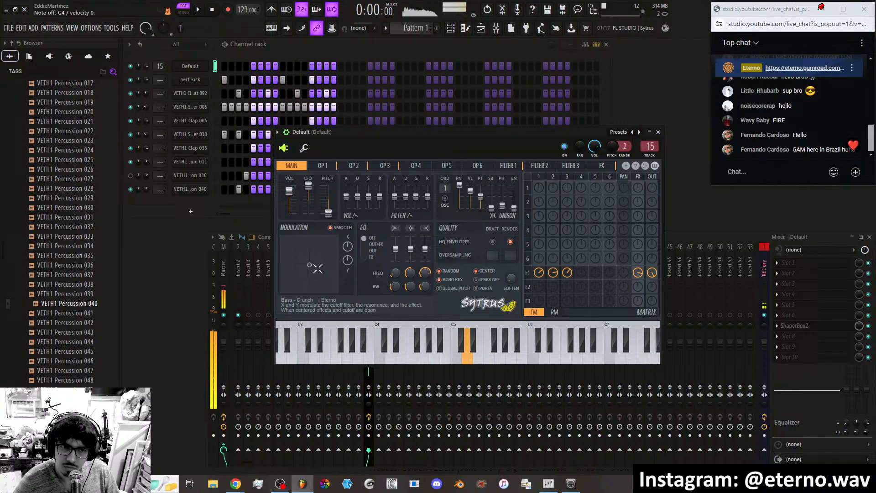
drag(309, 264, 310, 262)
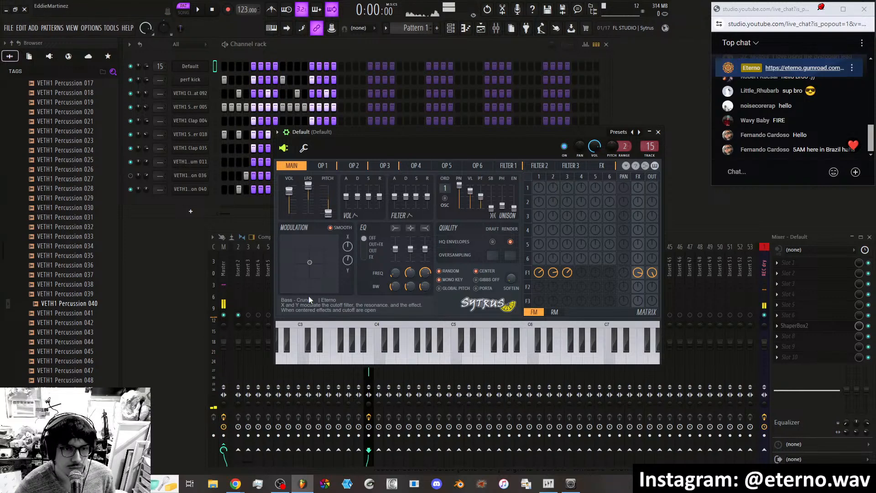
Start saving the Sytrus patch as a preset in the Eterno folder, with the file name "Bass - Crunch".
click(277, 132)
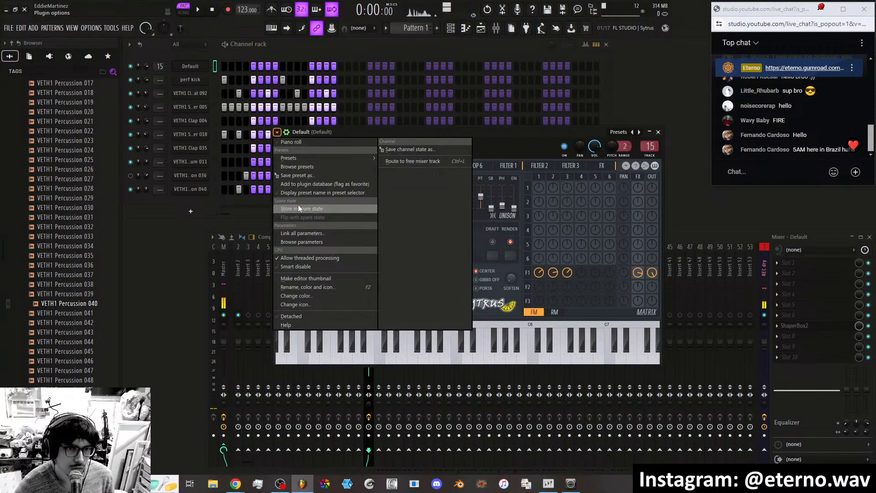
click(303, 176)
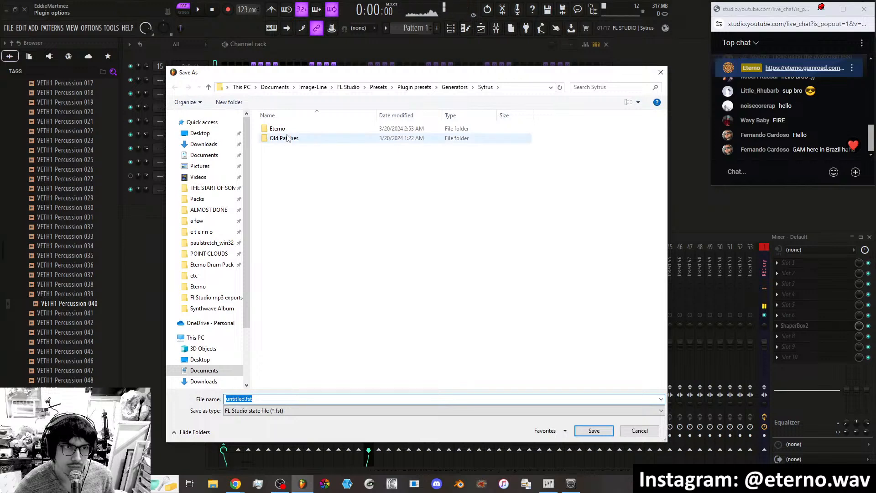
double_click(288, 139)
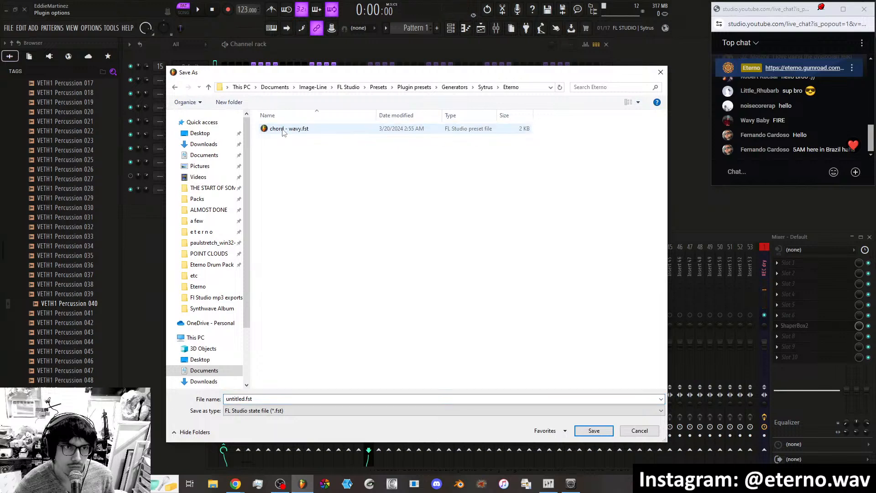
double_click(260, 399)
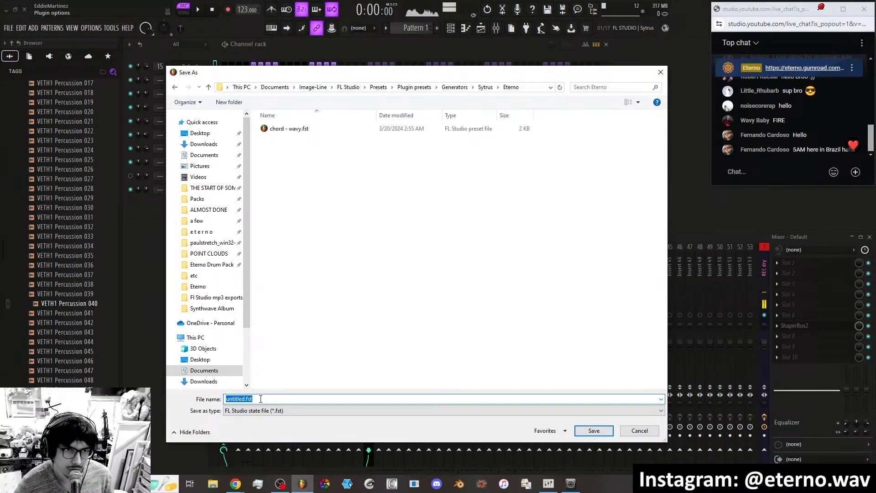
text(Bass -)
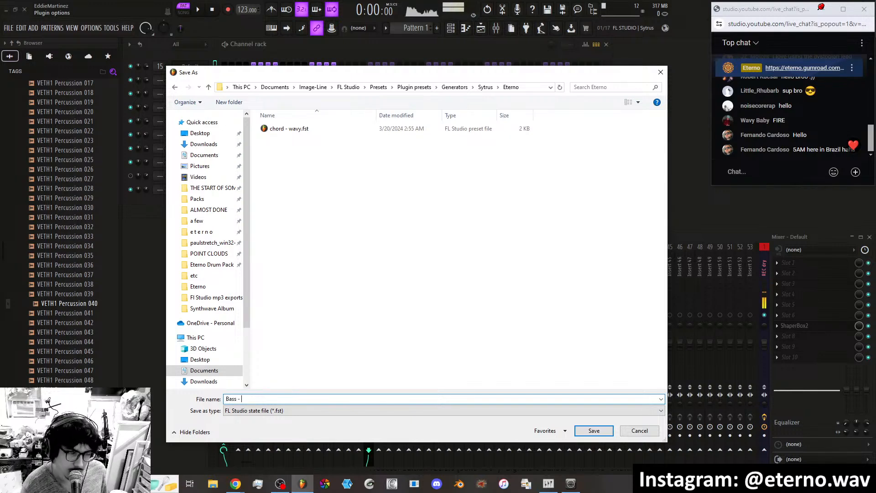
text(Crunch)
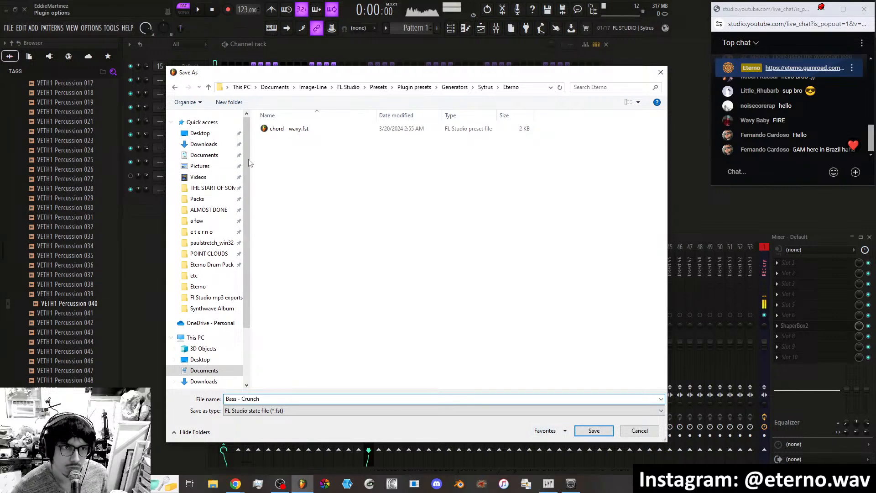
Rename the existing preset file "chord - wavy.fst" to "Chord - Wavy.fst".
click(276, 129)
click(277, 130)
click(272, 129)
key(BackSpace)
text(C)
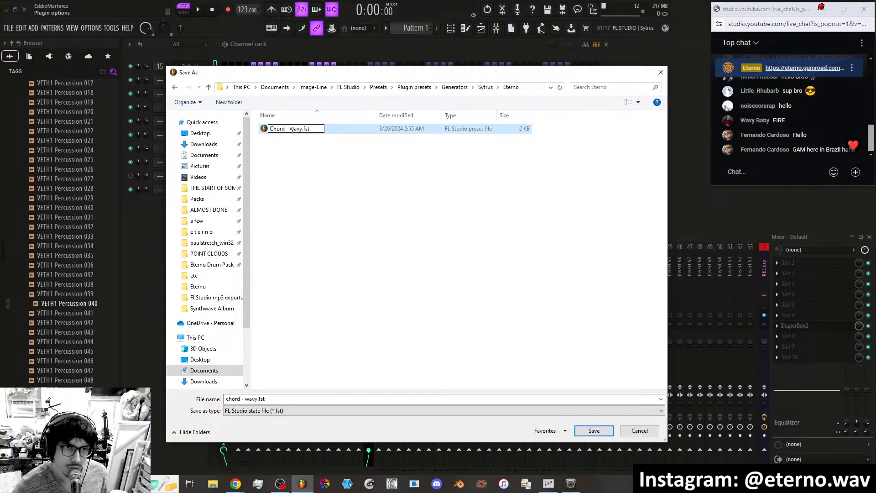
key(Delete)
text(W)
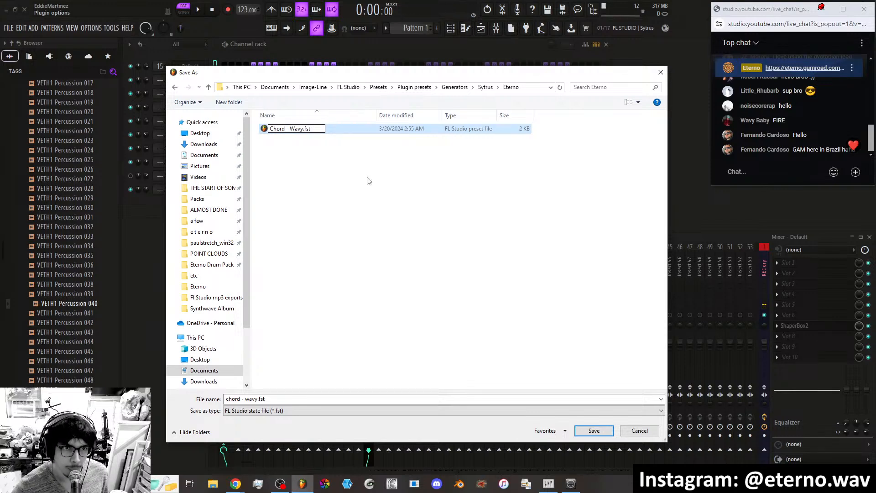
click(313, 319)
Enter "Bass - Crunch" as the preset's file name again and save it in the Eterno folder.
click(273, 397)
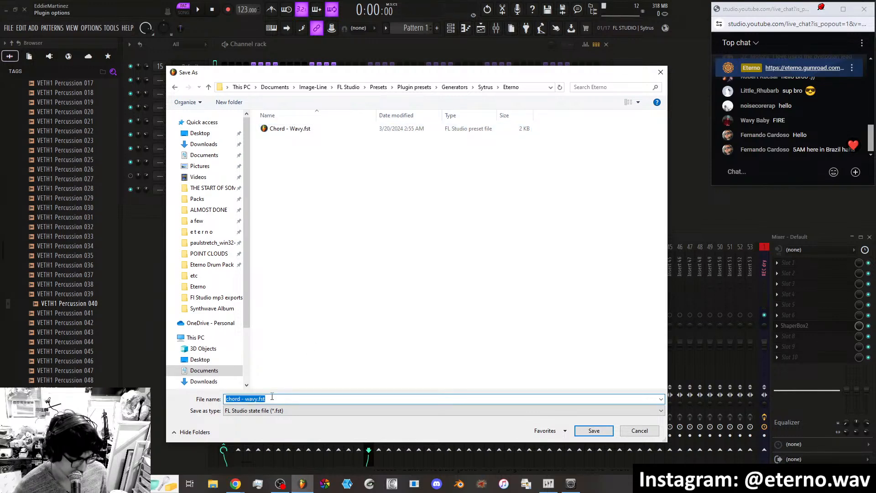
text(Bass -)
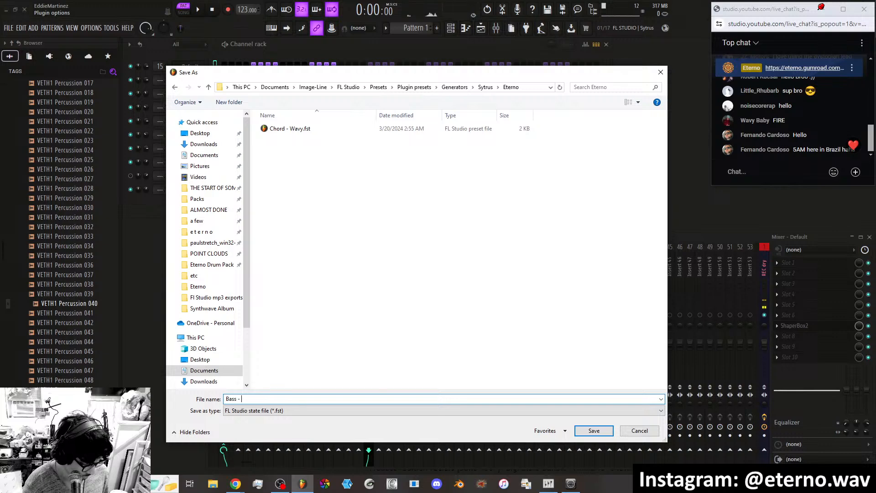
text( Crunch)
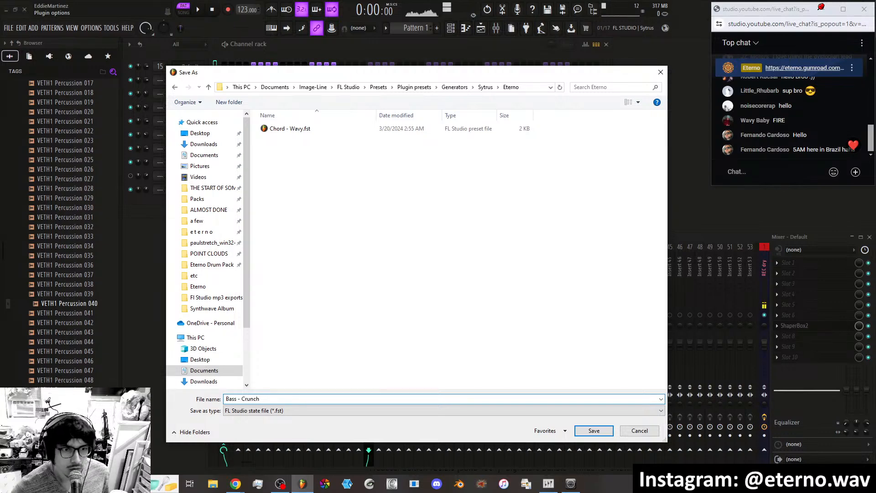
click(594, 430)
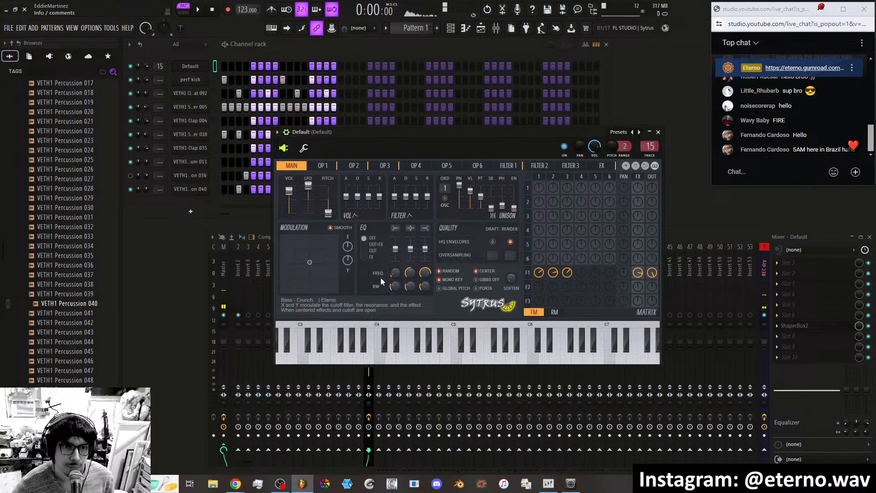
Check the presets in the Eterno category of the Sytrus preset list without loading any.
click(619, 132)
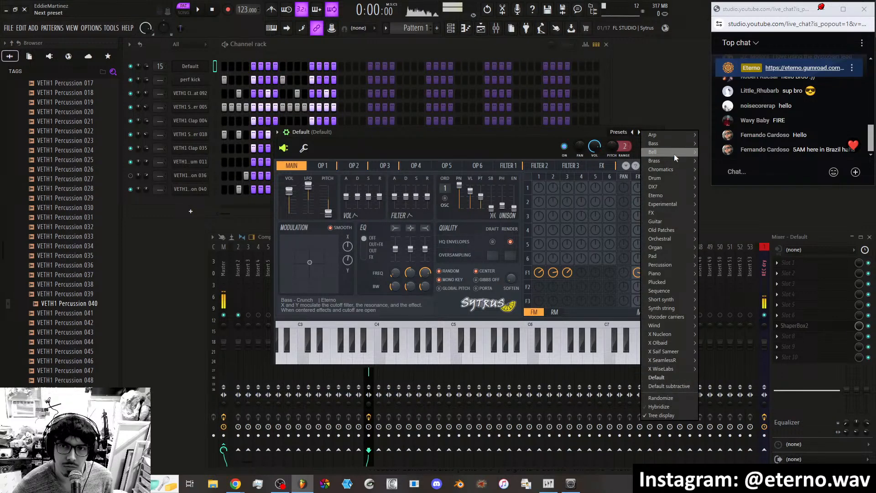
mouse_move(669, 194)
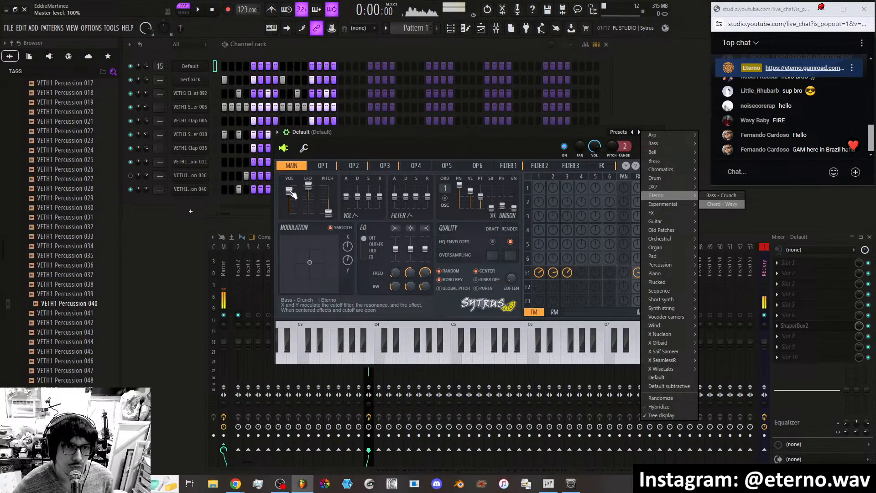
click(252, 197)
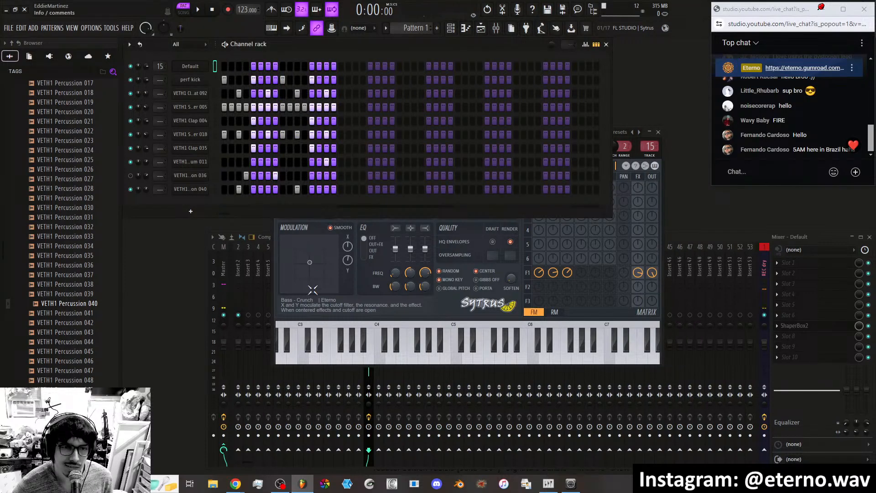
Audition the bass over the playing pattern with the modulation pad centred and moved up-left, ending with Sytrus closed and playback stopped.
key(space)
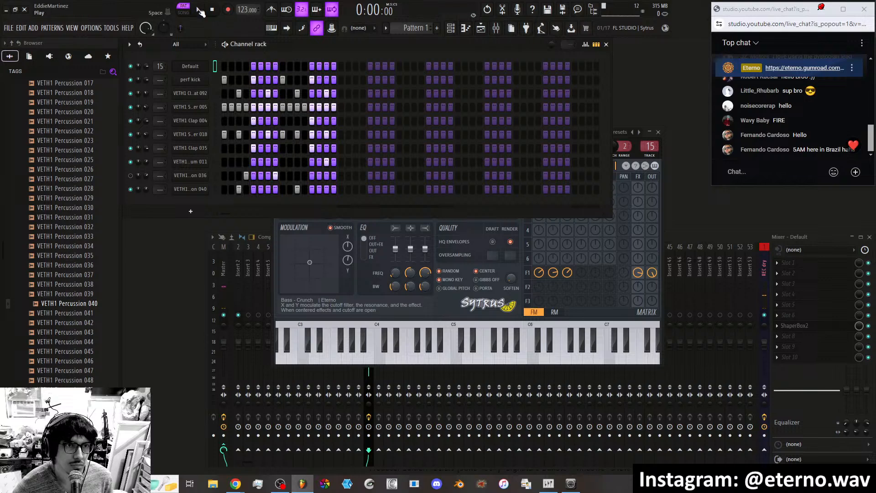
click(355, 294)
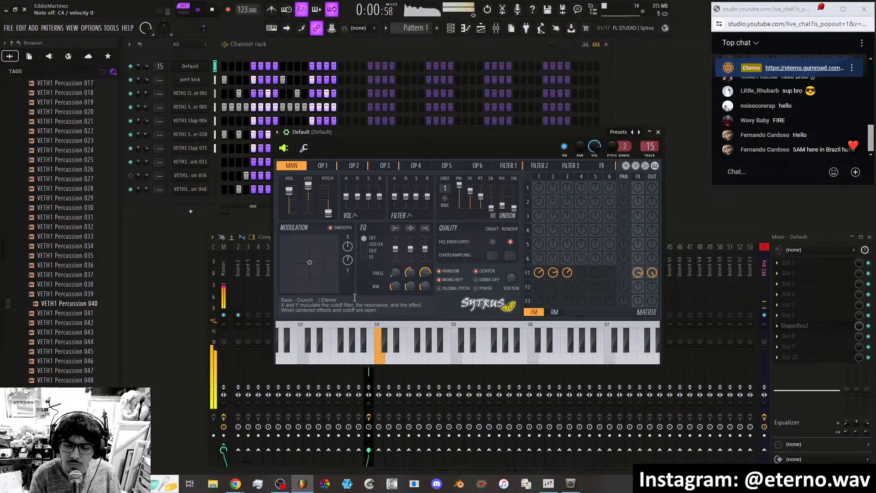
mouse_move(309, 262)
mouse_down()
mouse_move(296, 268)
mouse_move(288, 245)
mouse_up()
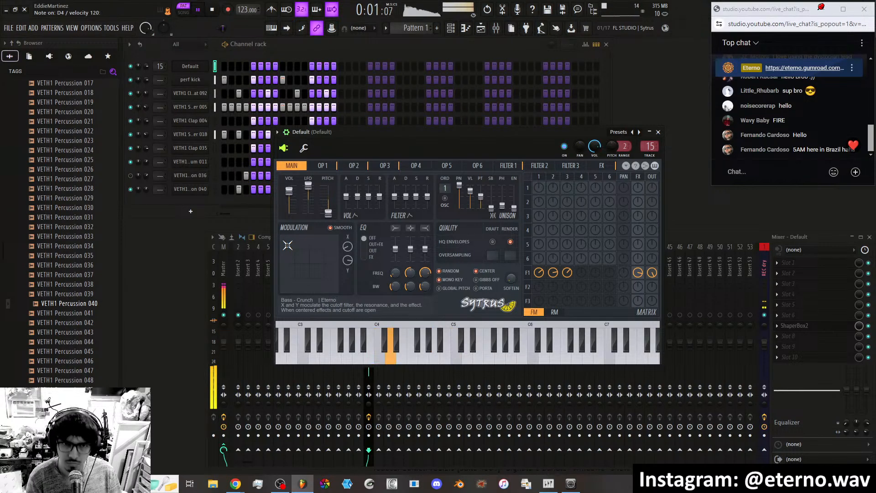
click(658, 132)
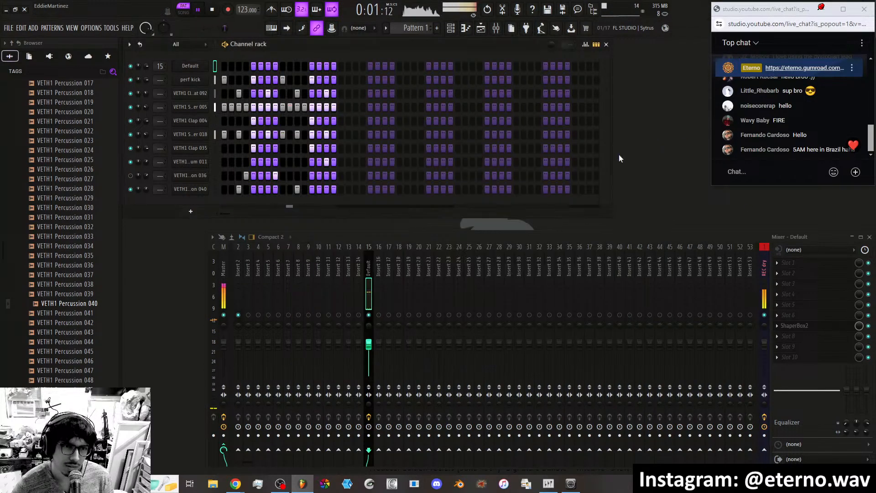
click(195, 19)
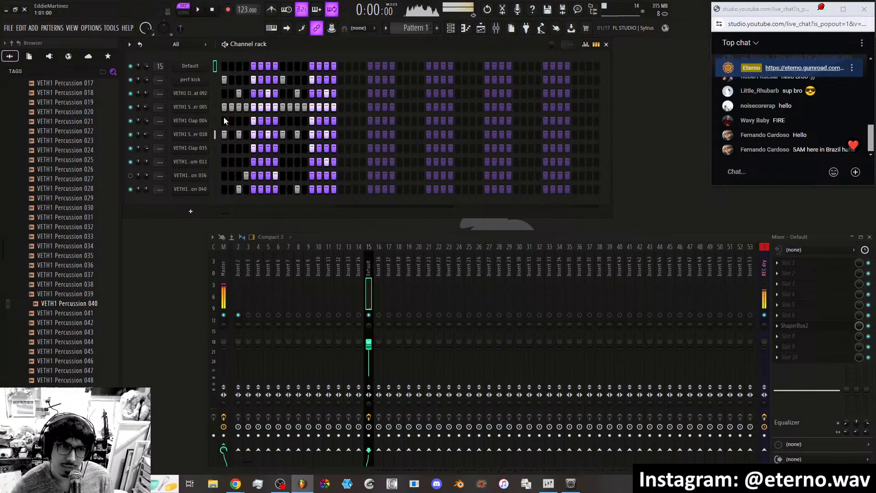
Insert a new Sytrus channel above the Default channel and load the "Chord - Wavy" preset from the Eterno category.
right_click(192, 66)
mouse_move(260, 127)
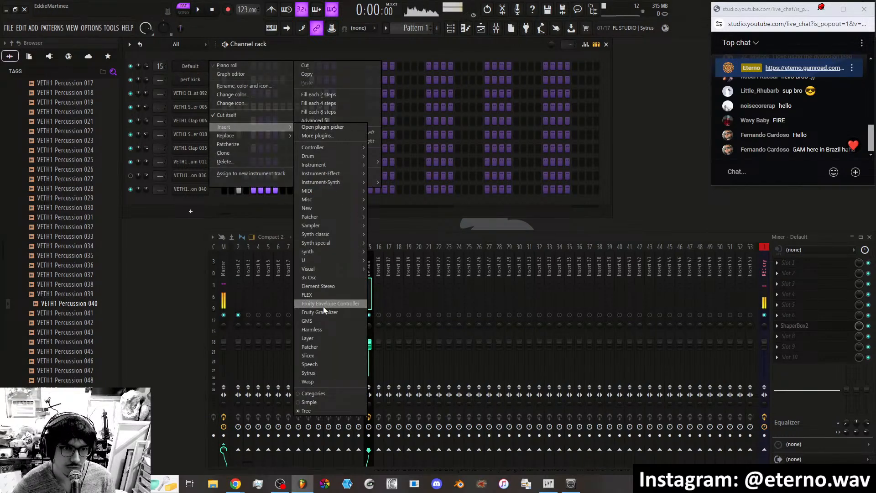
click(322, 372)
click(545, 145)
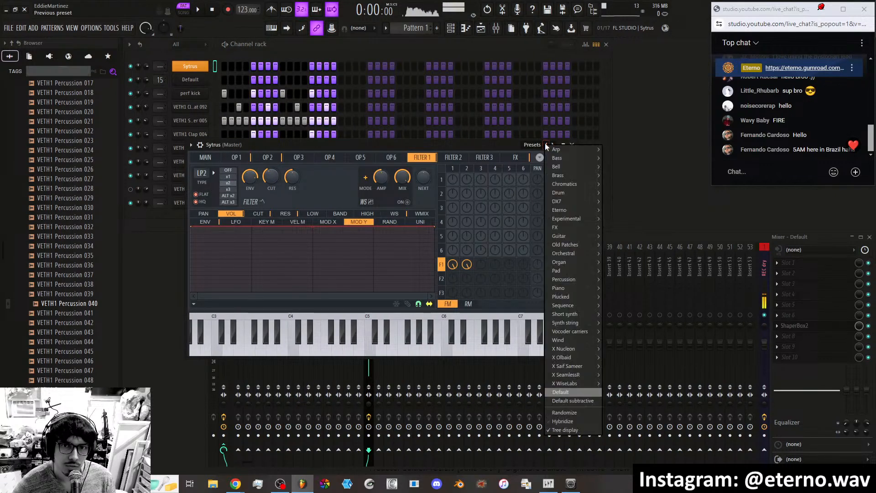
mouse_move(584, 210)
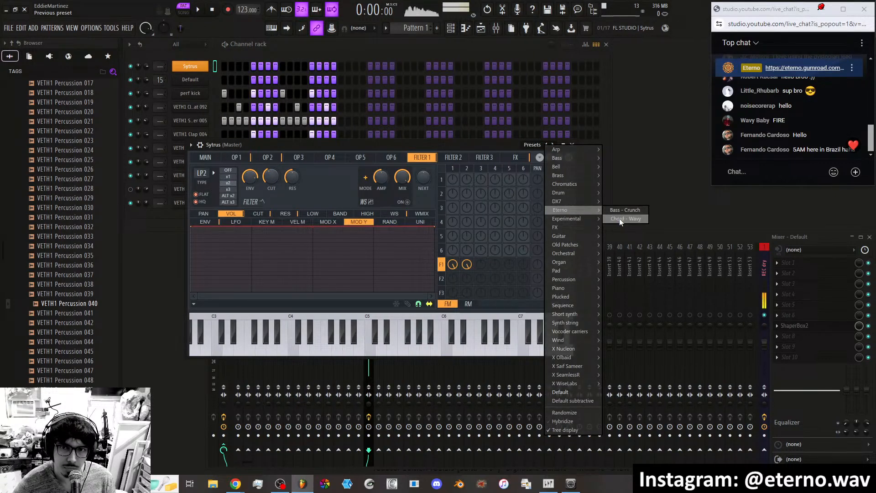
click(619, 218)
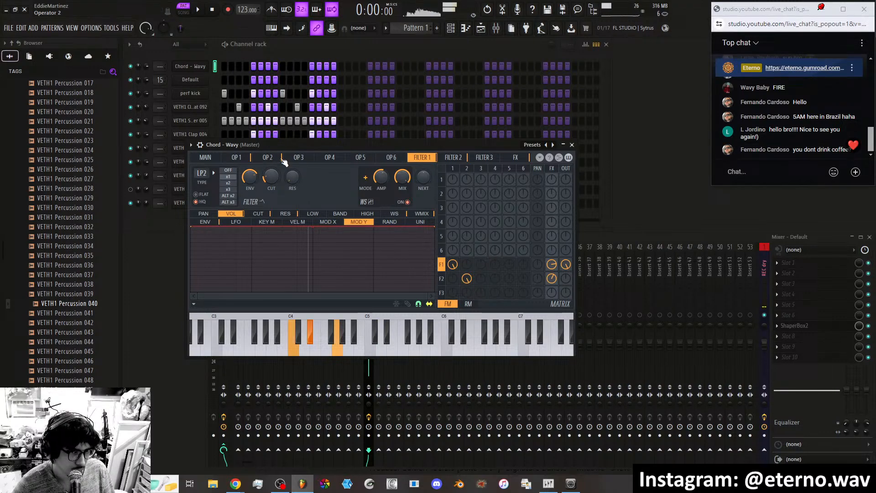
Audition the Chord - Wavy preset with the main page's modulation point in the pad's upper-left area.
click(207, 157)
drag(233, 257, 207, 236)
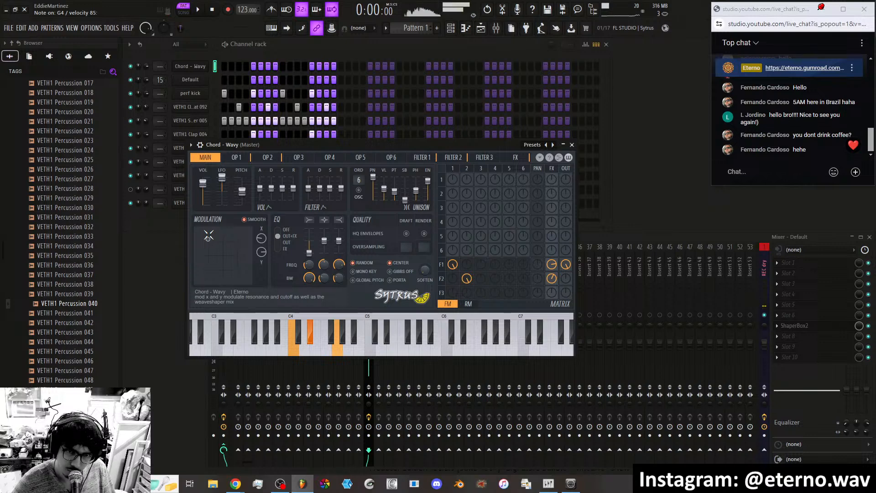
mouse_move(335, 143)
mouse_down()
mouse_move(390, 157)
mouse_move(407, 151)
mouse_up()
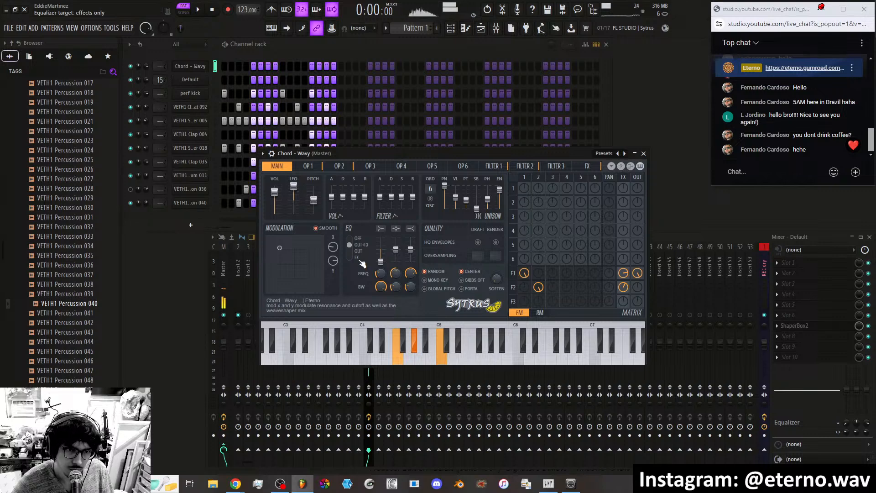
mouse_move(279, 248)
mouse_down()
mouse_move(297, 279)
mouse_move(310, 273)
mouse_move(315, 252)
mouse_move(279, 254)
mouse_up()
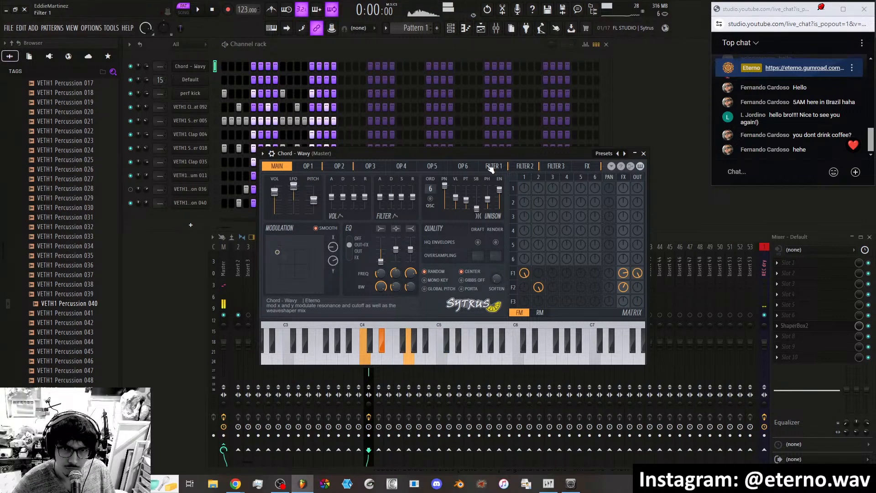
Check the modulation X mapping of Filter 1's cutoff and reshape the cutoff LFO into a sharper, ramp-like wave.
click(492, 167)
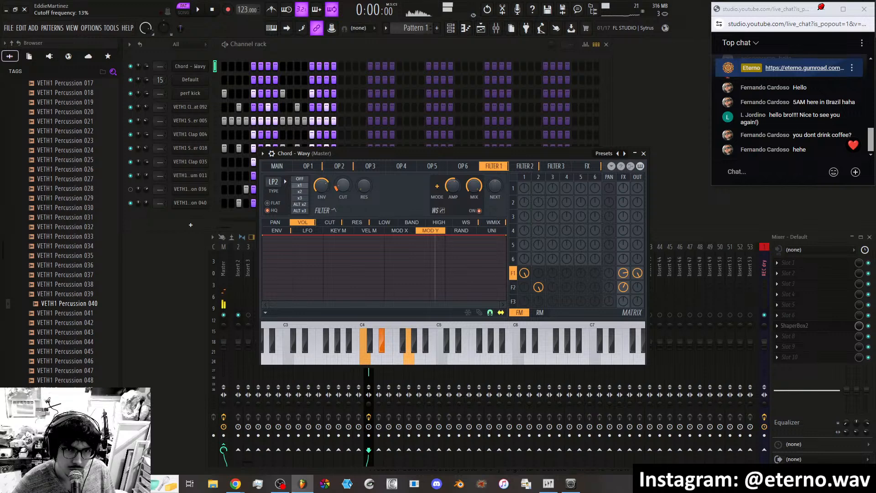
click(329, 222)
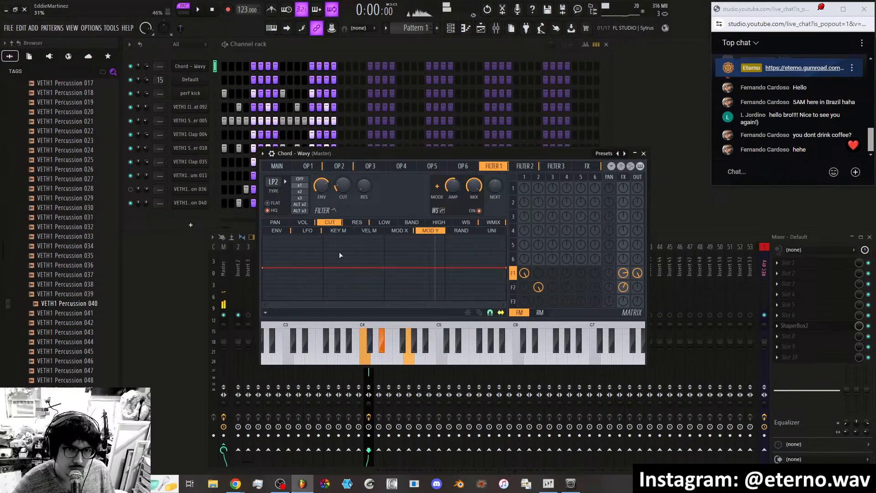
click(408, 231)
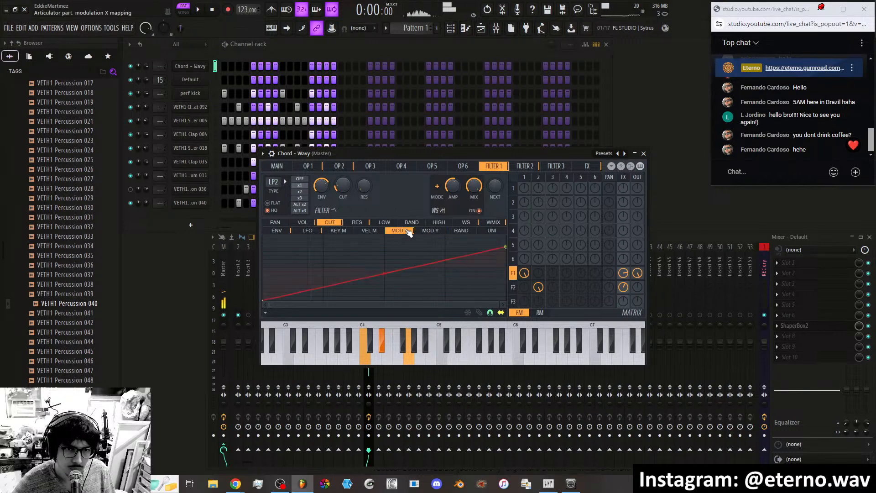
click(305, 230)
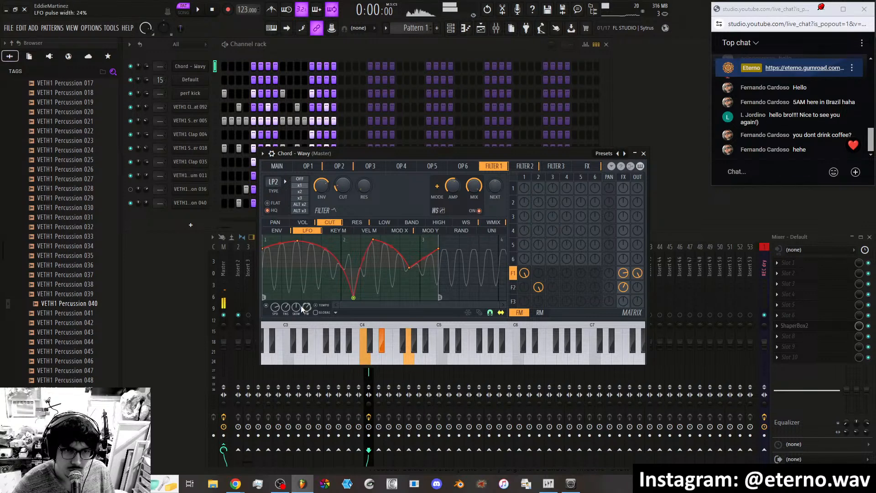
drag(285, 306, 296, 283)
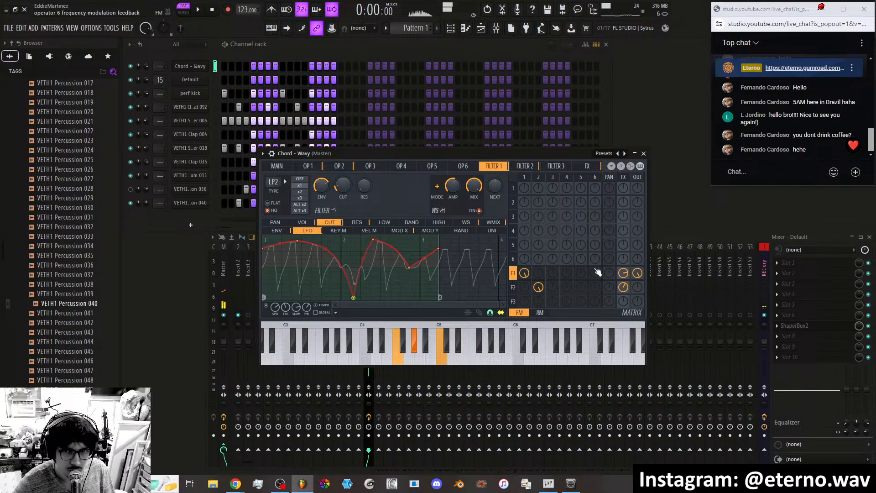
Take filter 2 off the FX send in the matrix and send operators 1 and 2 directly to FX.
drag(628, 292, 627, 289)
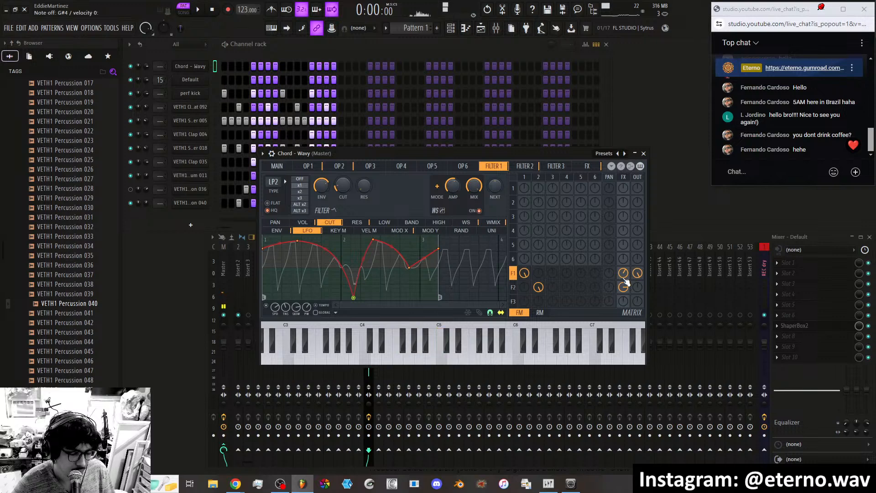
drag(623, 202, 623, 197)
drag(623, 290, 623, 289)
drag(627, 195, 623, 189)
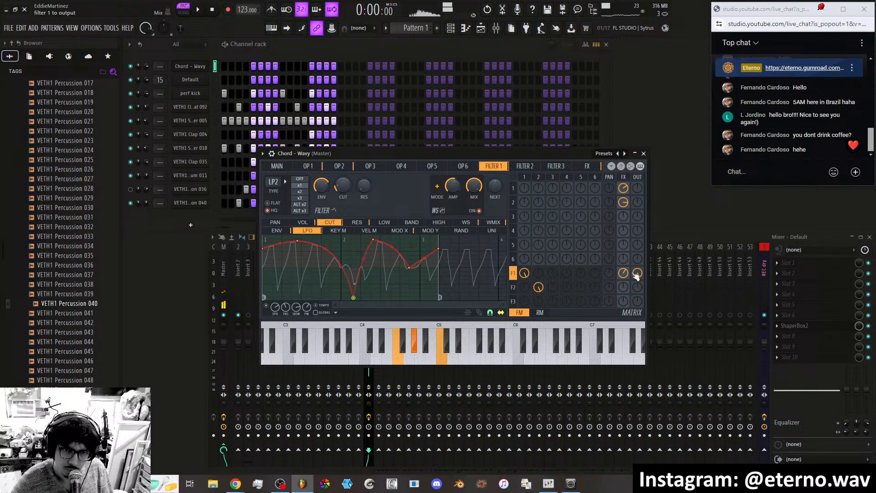
Place the modulation point right of the pad's centre and clear the direct FX sends of operators 1 and 2.
click(277, 166)
drag(288, 260, 309, 264)
mouse_move(627, 206)
mouse_down()
mouse_move(628, 191)
mouse_move(625, 209)
mouse_up()
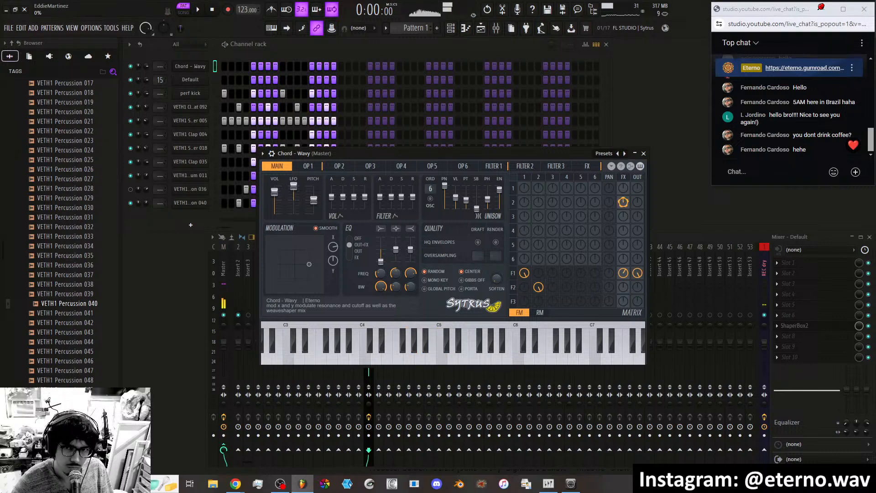
Raise filter 1's FX send in the matrix and turn operator 2's level into filter 2 down to zero.
drag(624, 274, 623, 270)
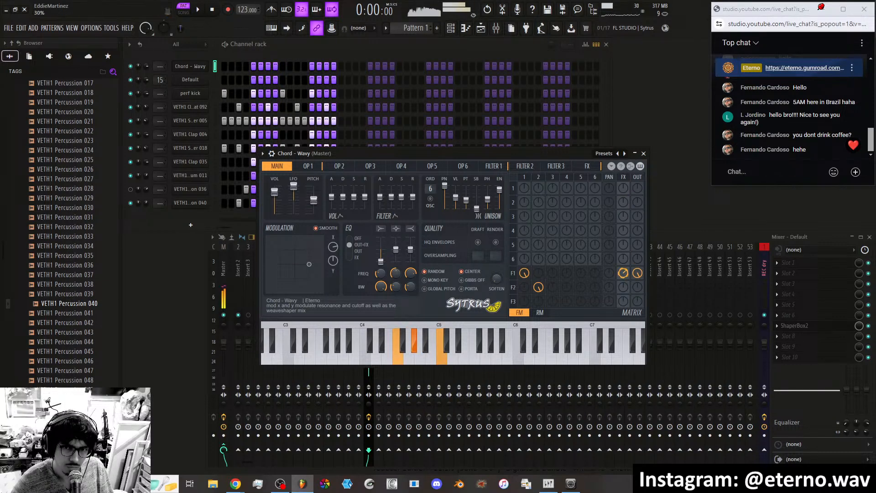
click(513, 273)
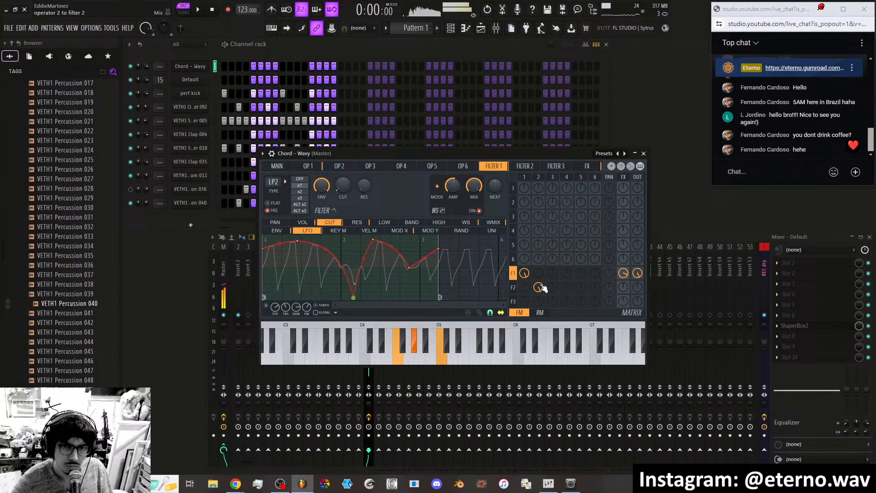
scroll(542, 290, up, 3)
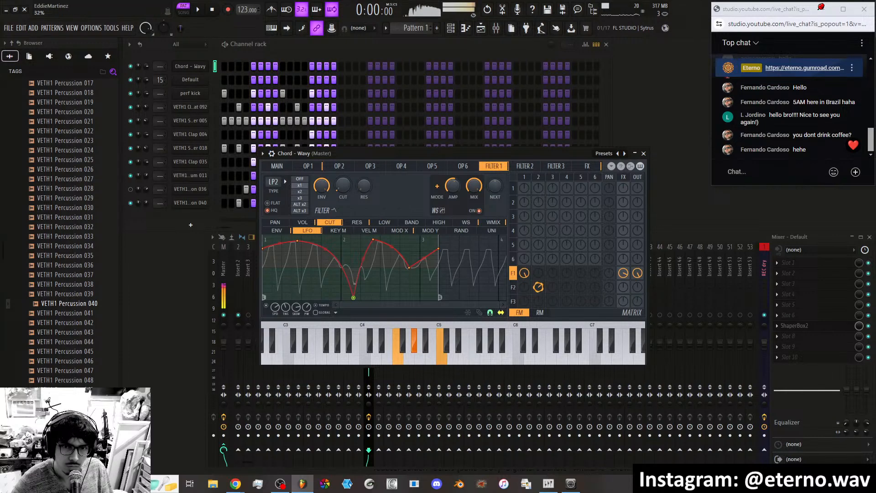
scroll(539, 288, up, 1)
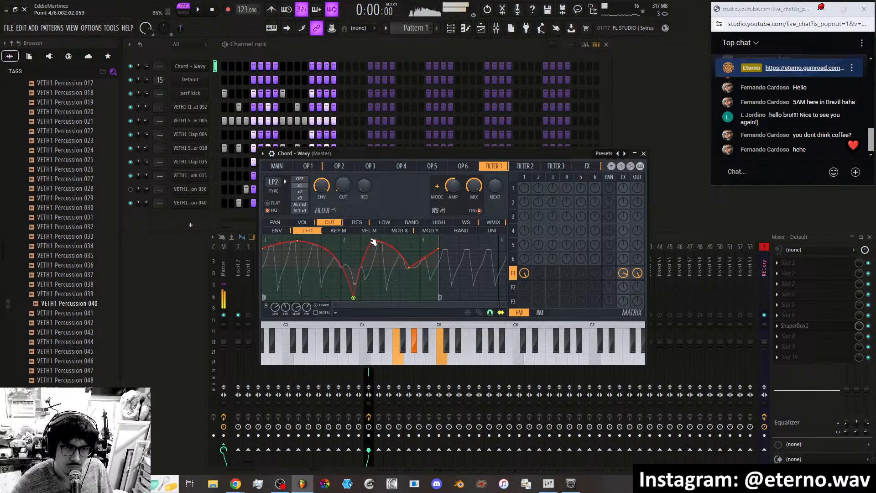
Lower the two peaks of the LFO amount curve on Filter 1's cutoff and start the curve from the middle line.
drag(373, 240, 372, 252)
drag(297, 241, 264, 267)
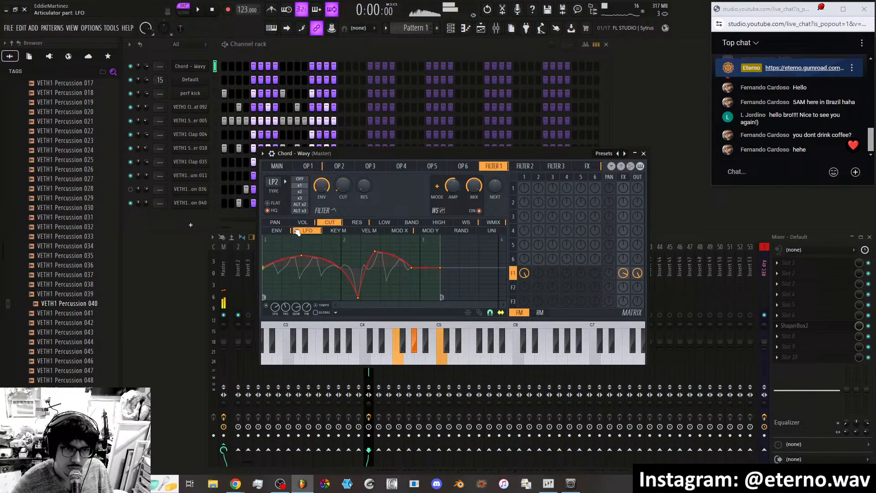
Enable Filter 1's cutoff envelope, shape it as a slow rise with a short decay and release, and fine-tune the cutoff frequency.
click(291, 231)
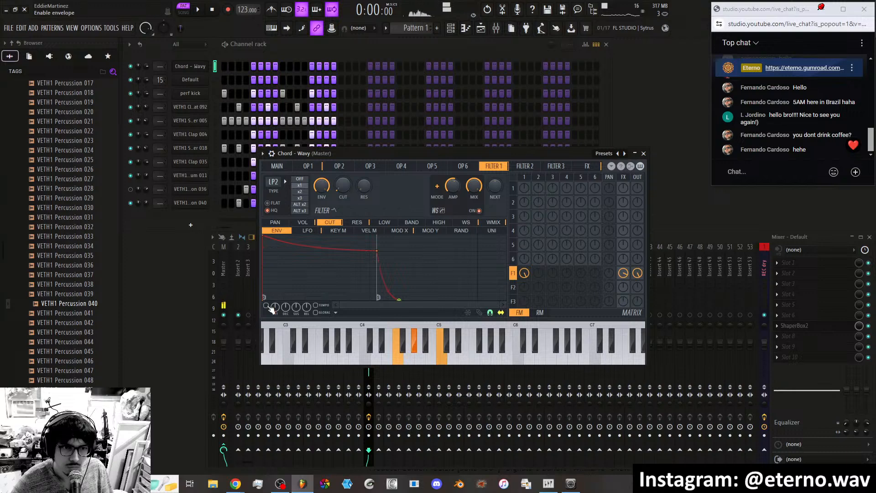
drag(265, 236, 264, 250)
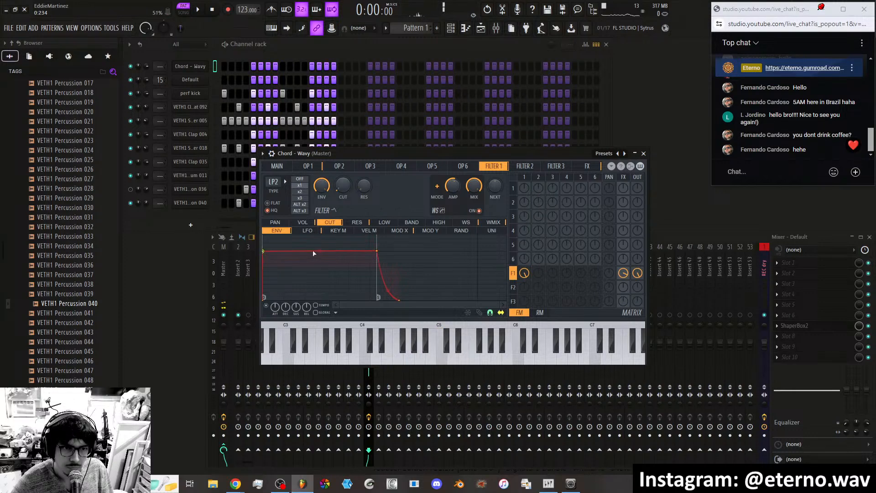
mouse_move(377, 251)
mouse_down()
mouse_move(283, 263)
mouse_move(325, 247)
mouse_move(387, 251)
mouse_up()
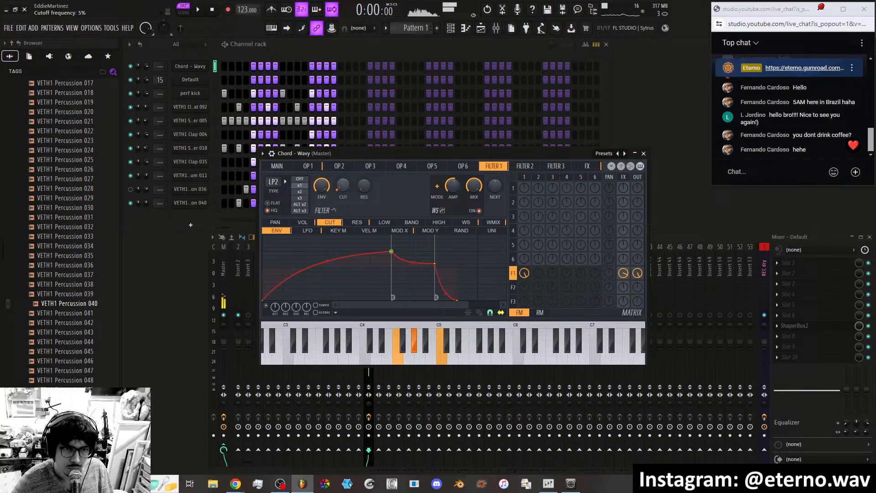
drag(346, 186, 346, 181)
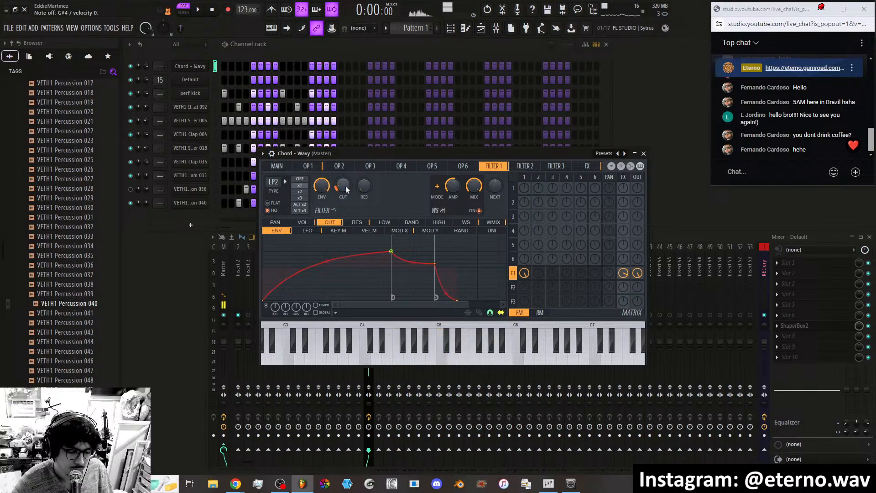
drag(346, 186, 346, 188)
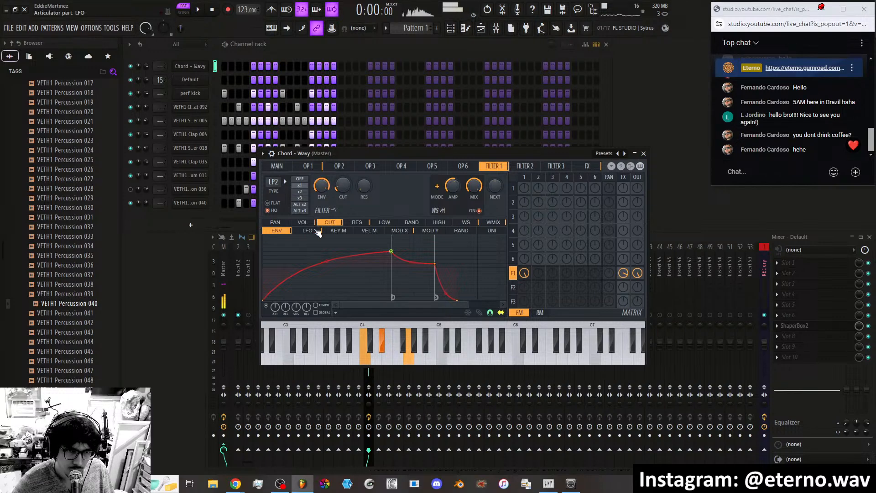
Speed up the LFO on Filter 1's cutoff and reshape its amount curve into an early, low peak with a shallow dip.
click(307, 230)
drag(374, 252, 365, 240)
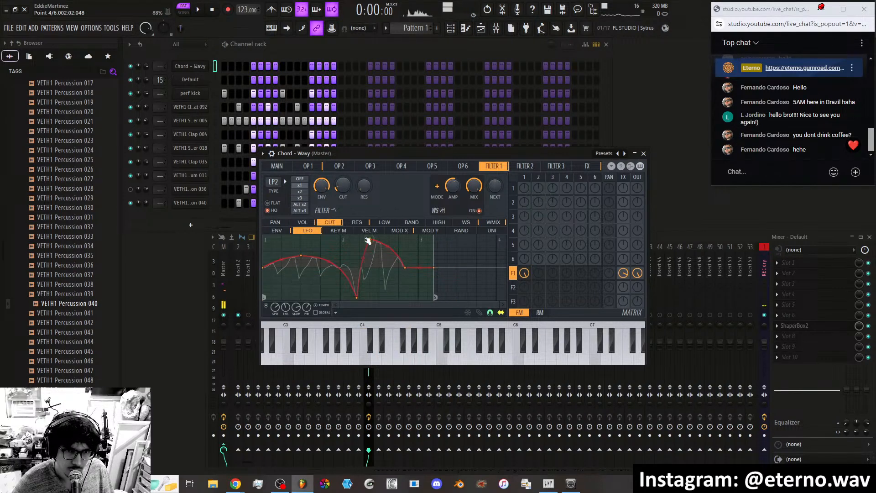
drag(275, 306, 276, 304)
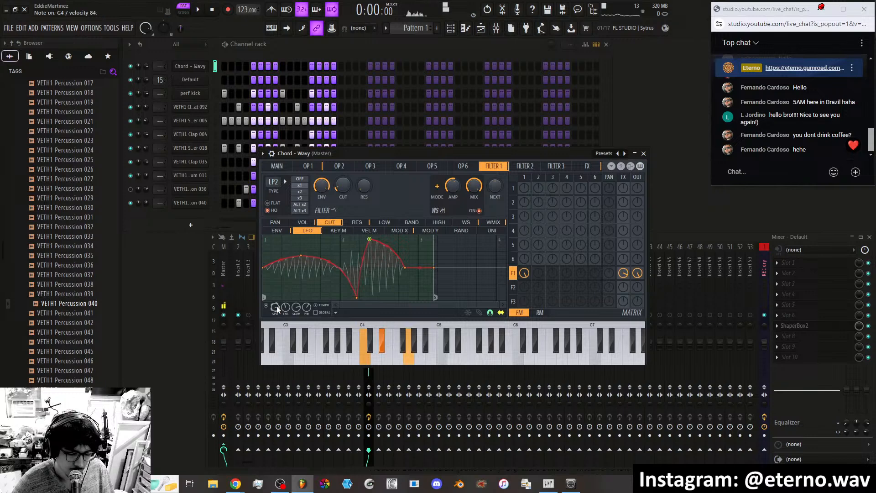
drag(369, 239, 369, 251)
drag(301, 255, 272, 251)
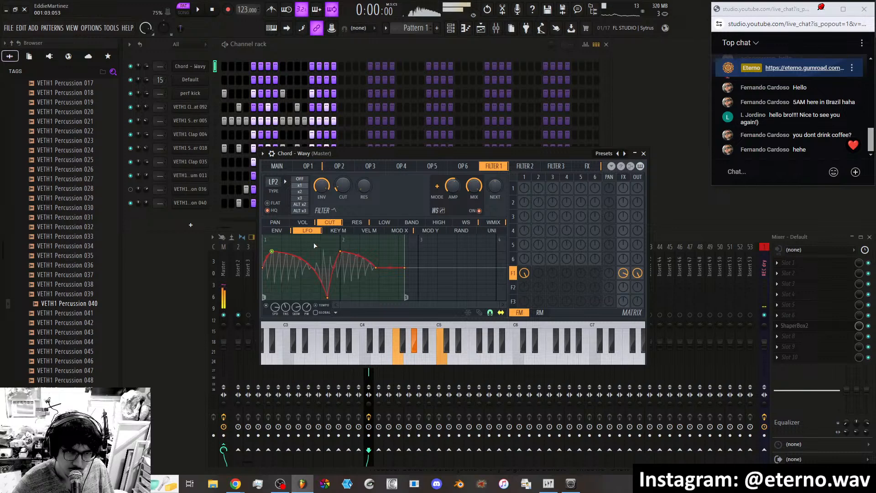
drag(328, 298, 341, 265)
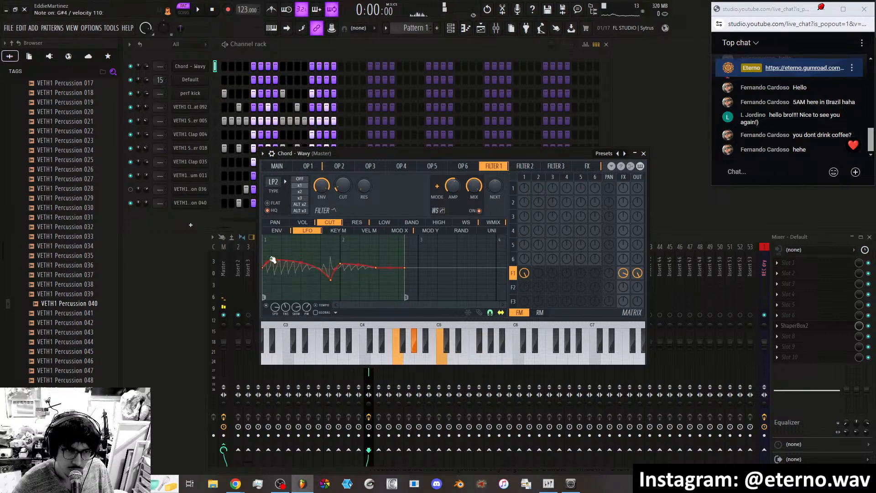
Shorten the rise of Filter 1's cutoff envelope and lower its peak slightly.
click(286, 231)
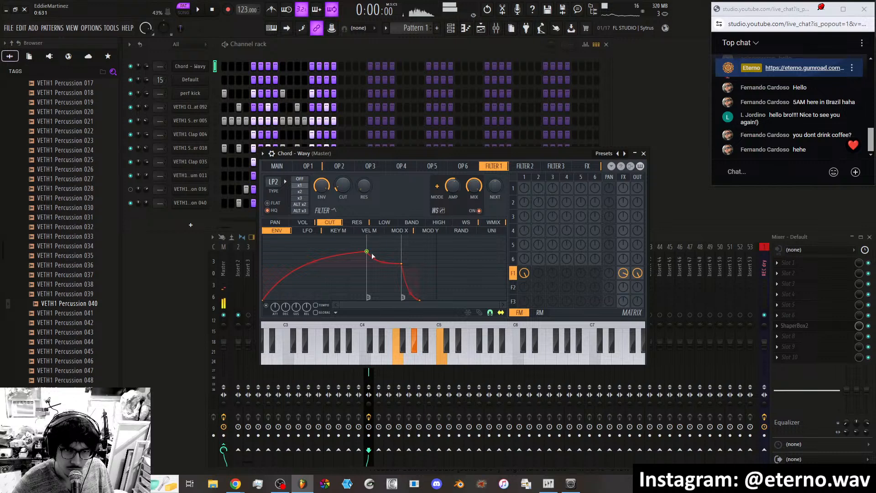
drag(365, 252, 365, 257)
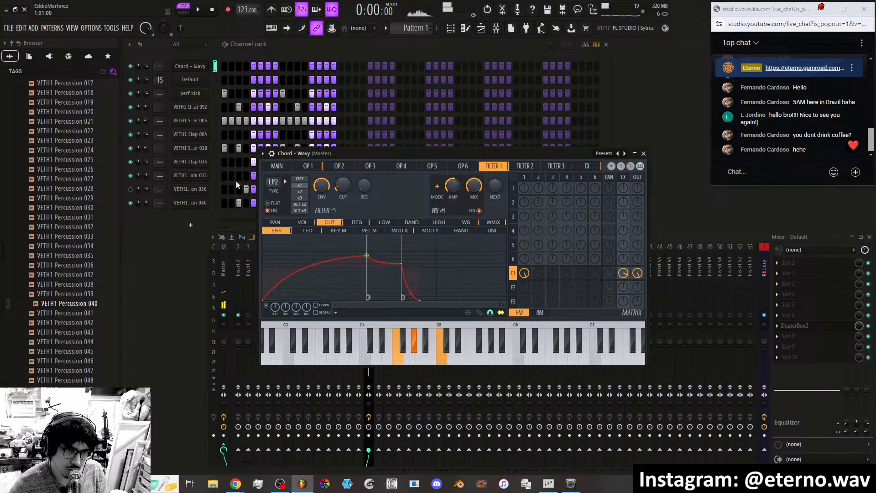
Check the main and operator 1 pages, and set Filter 1's cutoff frequency to 20%.
click(290, 167)
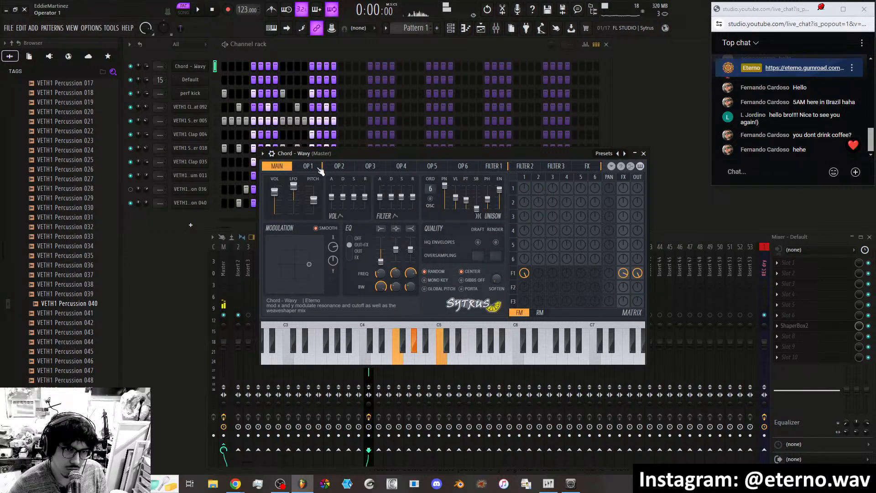
click(320, 168)
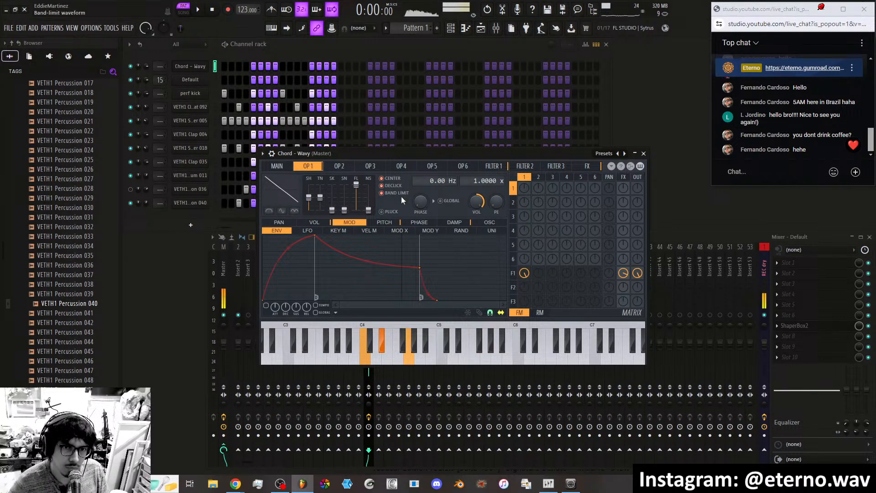
click(494, 166)
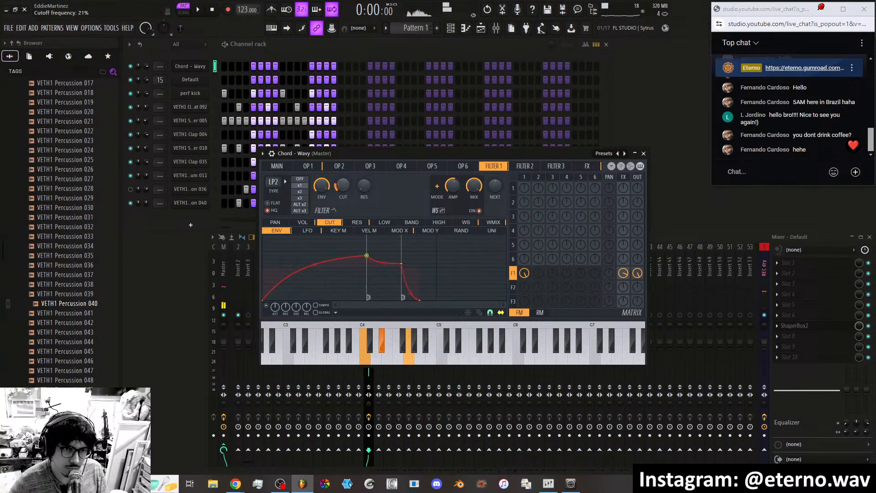
drag(346, 187, 346, 191)
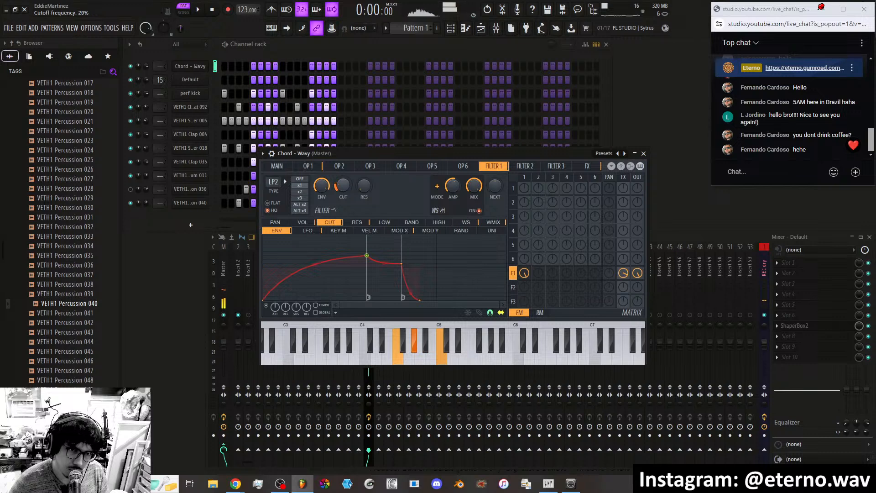
Fine-tune Filter 1's cutoff frequency, raising it slightly and settling on a lower setting.
scroll(346, 188, up, 5)
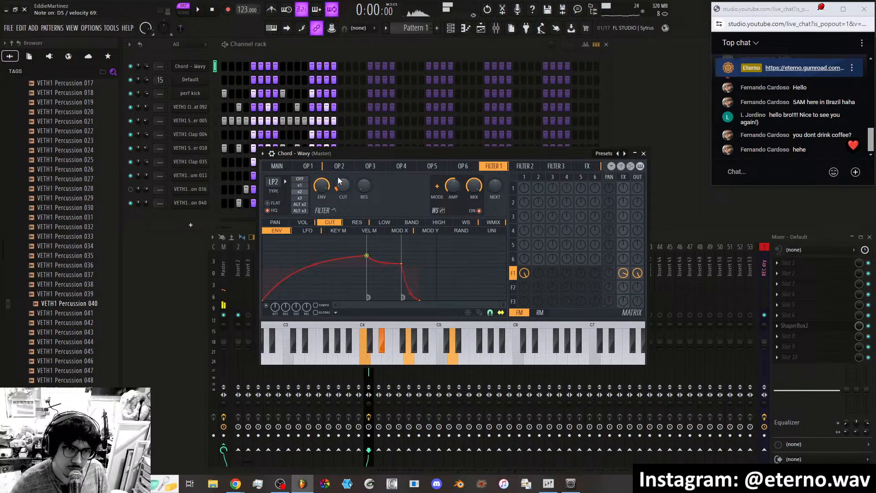
drag(339, 182, 339, 176)
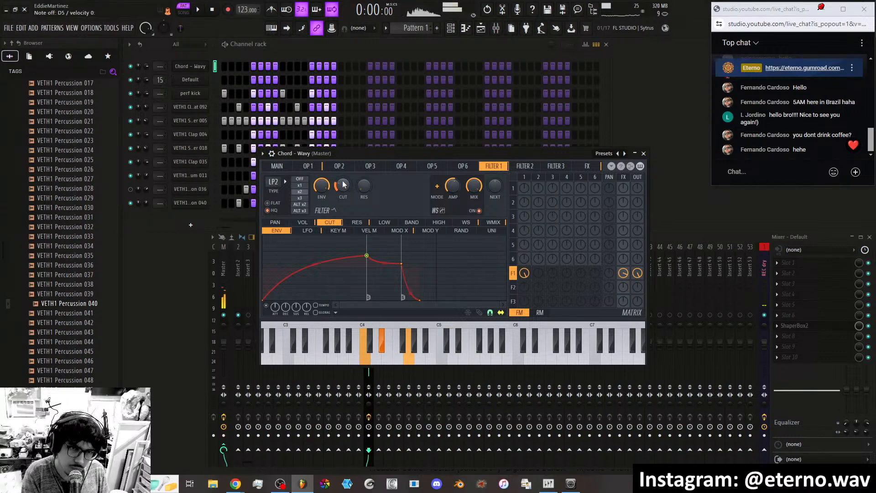
drag(342, 185, 343, 208)
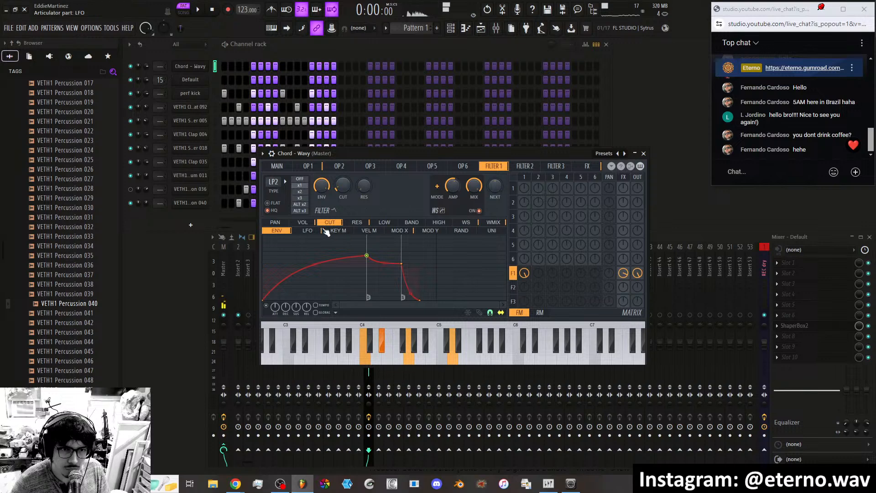
Reshape Filter 1's cutoff LFO amount curve with a sagging middle and raised end, set LFO tension to 43%, speed it up and retouch the cutoff.
click(307, 231)
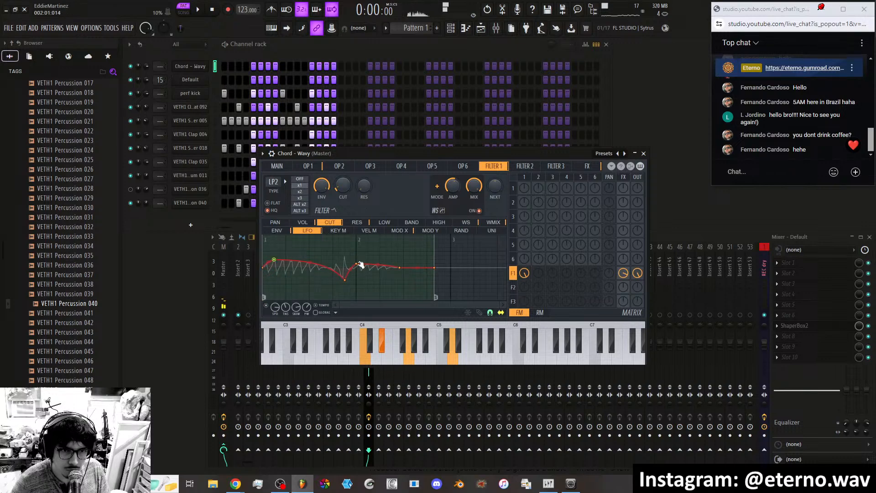
drag(371, 265, 381, 264)
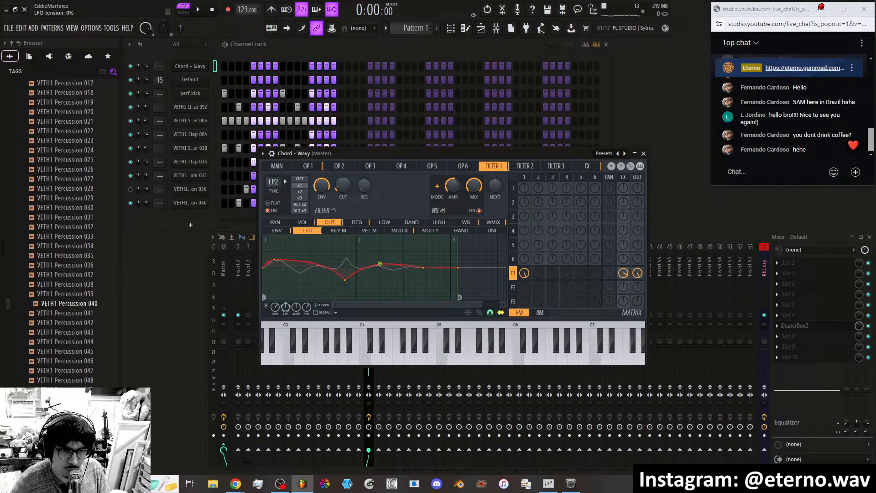
drag(307, 310, 283, 293)
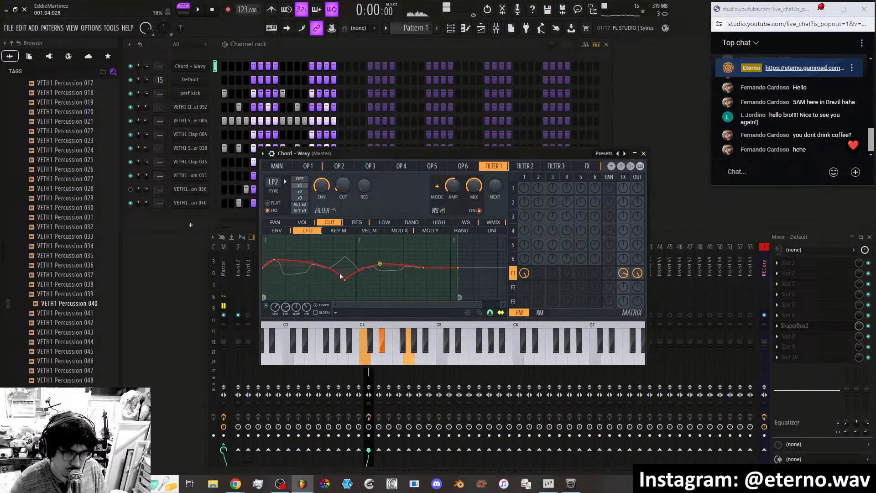
drag(319, 269, 304, 297)
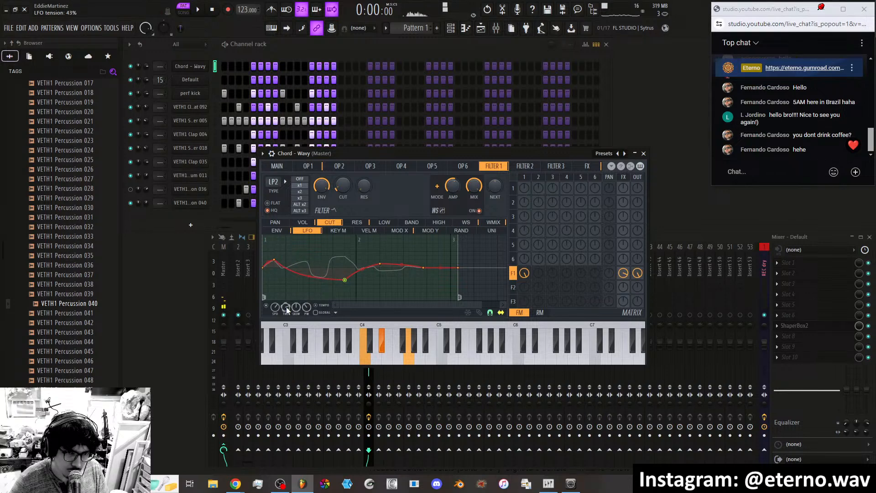
drag(455, 269, 393, 263)
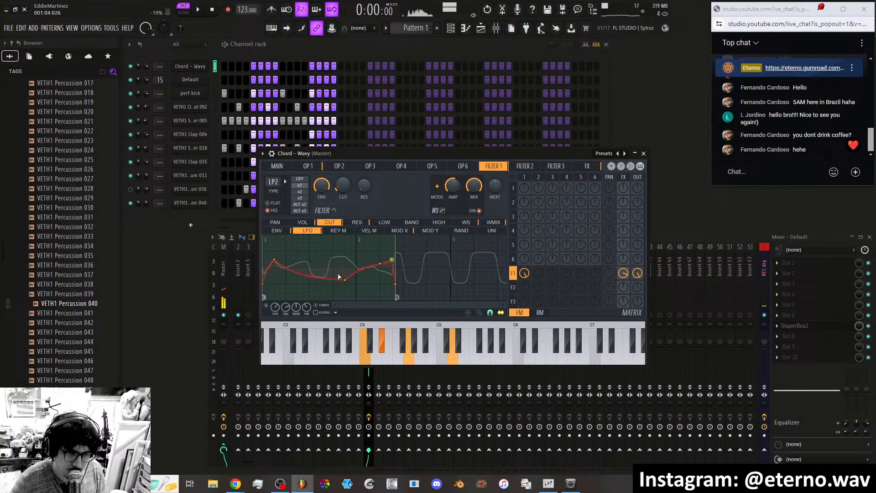
mouse_move(276, 306)
mouse_down()
mouse_move(276, 292)
mouse_move(276, 308)
mouse_up()
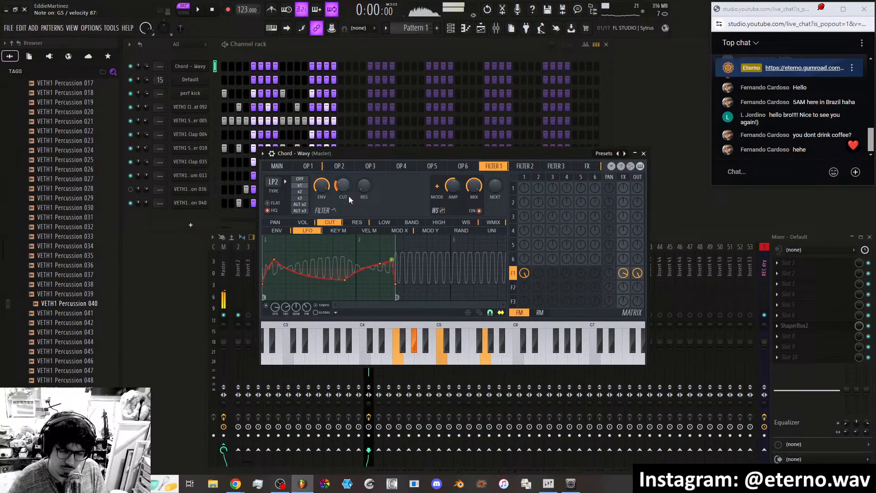
drag(344, 188, 345, 189)
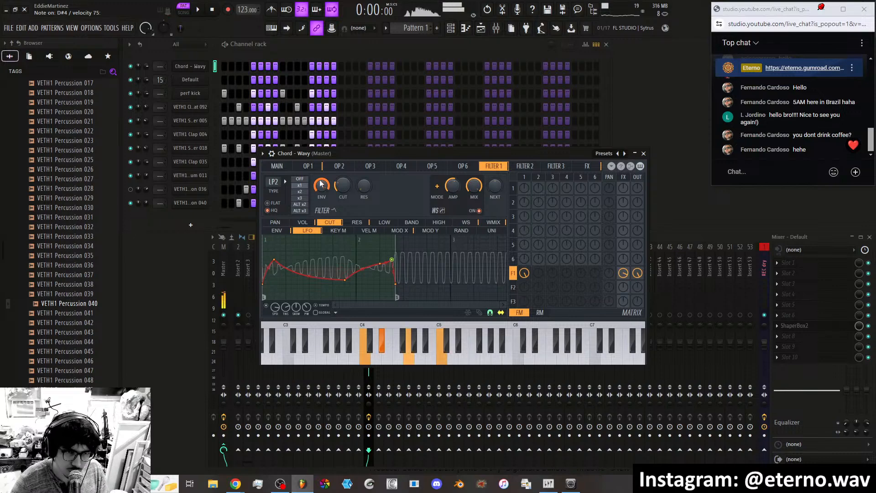
Save the preset as "Chord - Wavy.fst" in the Sytrus "Eterno" presets folder, replacing the existing file.
click(263, 153)
click(276, 195)
click(273, 130)
double_click(272, 130)
click(299, 139)
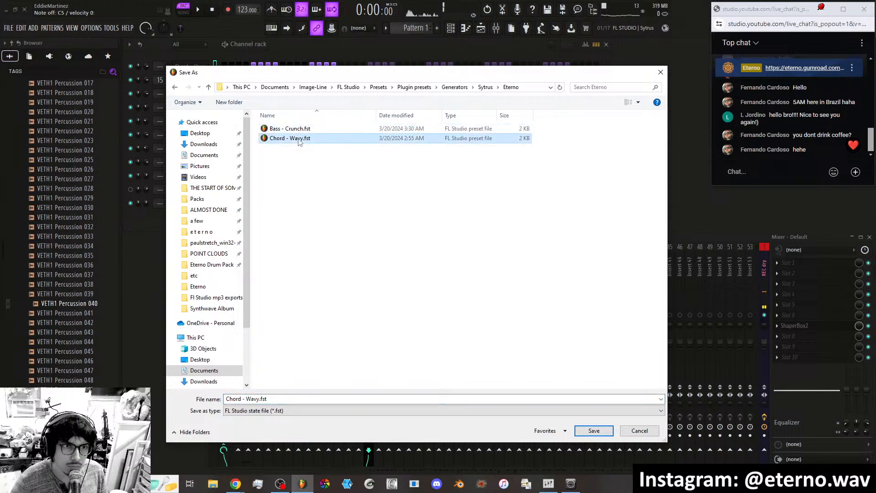
click(593, 431)
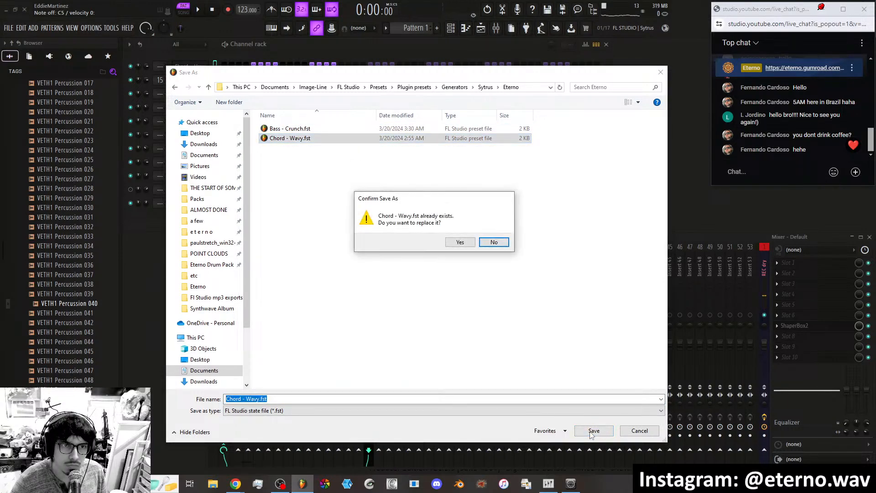
click(460, 243)
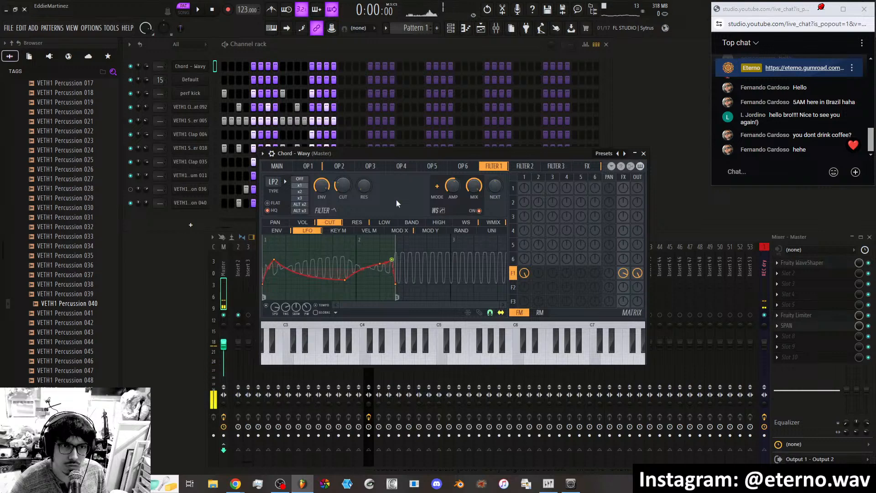
Start pattern playback and route the Chord - Wavy channel to mixer insert 16, naming the insert after the channel.
click(199, 10)
click(212, 10)
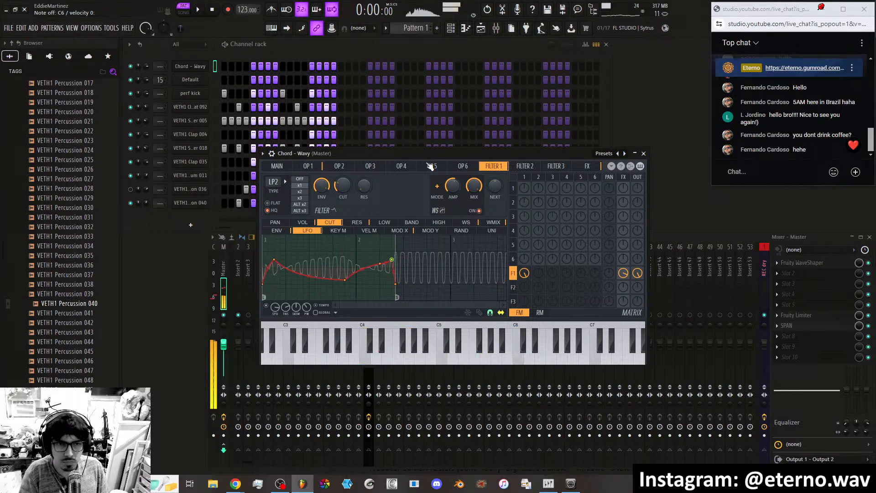
click(199, 9)
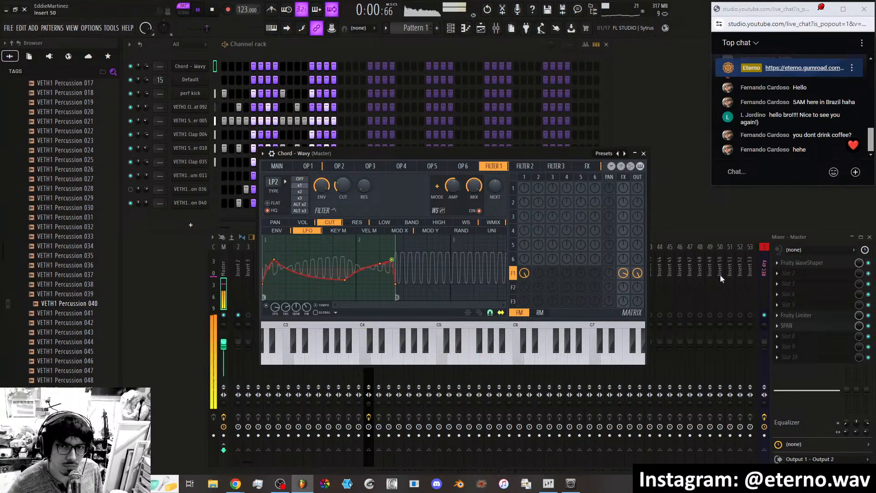
click(694, 241)
right_click(381, 279)
mouse_move(419, 304)
click(500, 305)
click(379, 315)
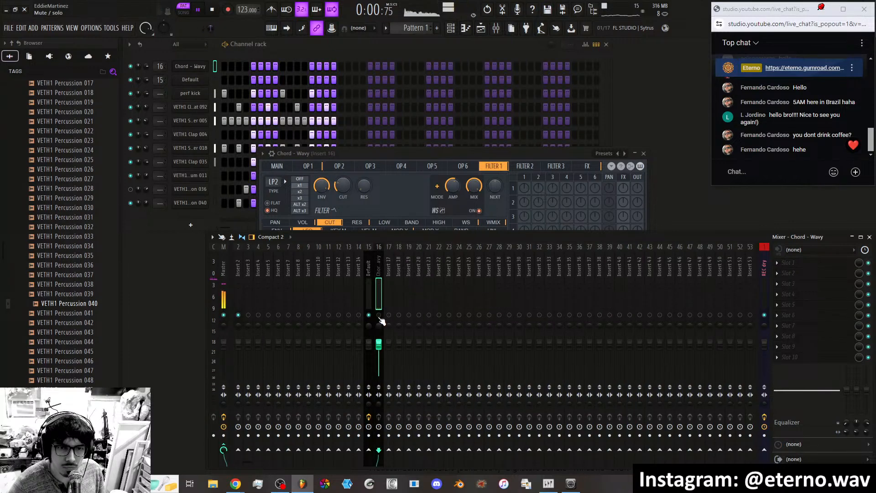
Load ShaperBox2 on the Chord - Wavy insert, add the Volume shaper's Sidechain preset and set its mix to 81%.
click(818, 318)
click(732, 415)
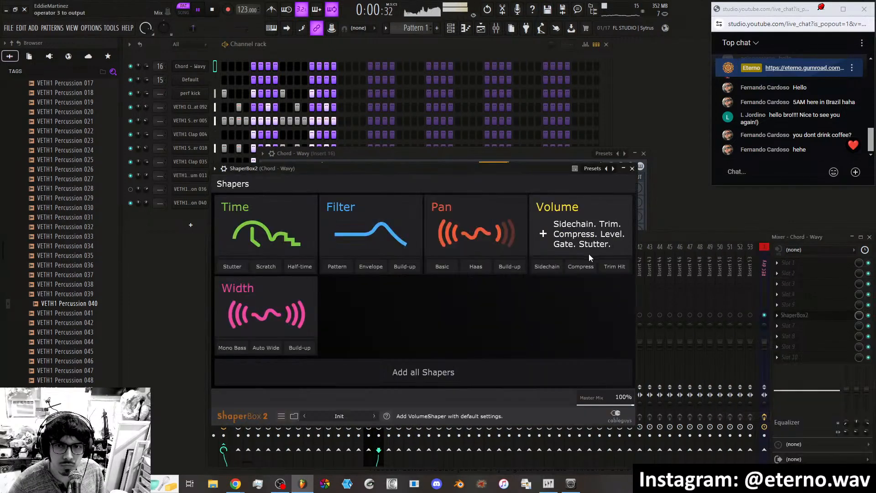
click(560, 268)
drag(626, 195, 625, 195)
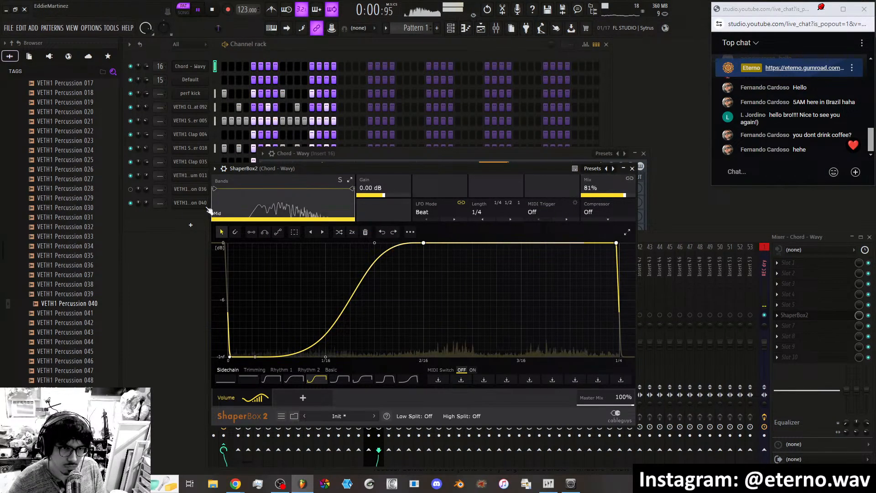
Reopen the Chord - Wavy Sytrus and sweep Filter 1's cutoff up high, bringing it back down to a low setting.
click(177, 217)
click(198, 70)
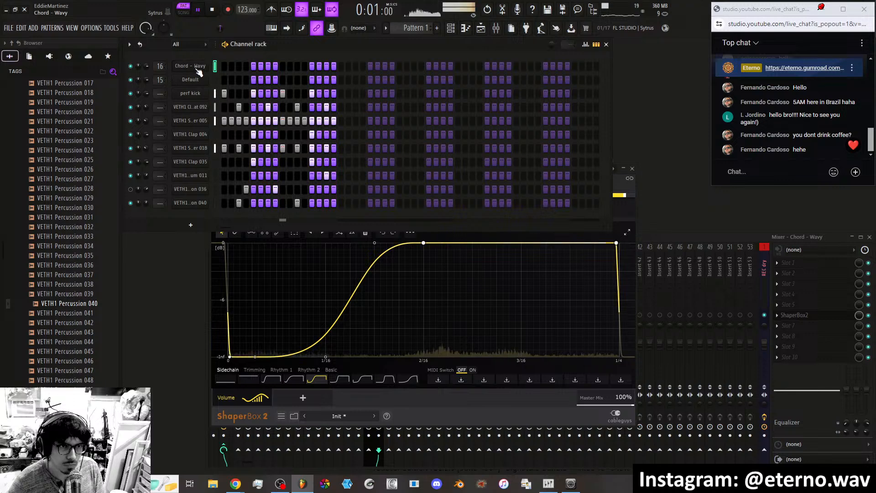
click(198, 71)
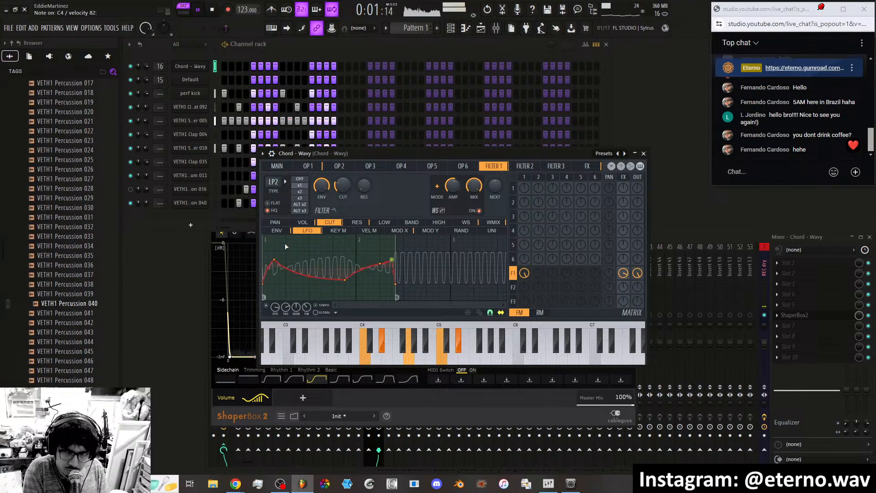
drag(343, 184, 343, 156)
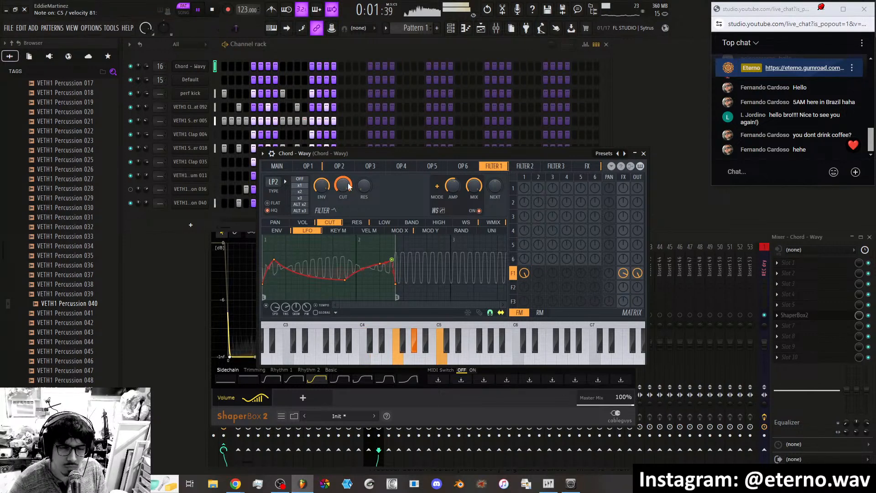
drag(350, 186, 343, 186)
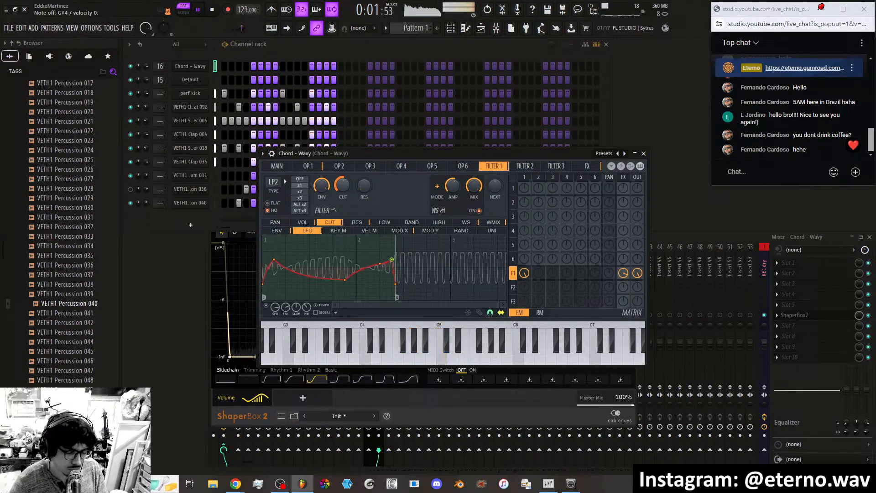
mouse_move(343, 186)
mouse_down()
mouse_move(343, 176)
mouse_move(343, 195)
mouse_up()
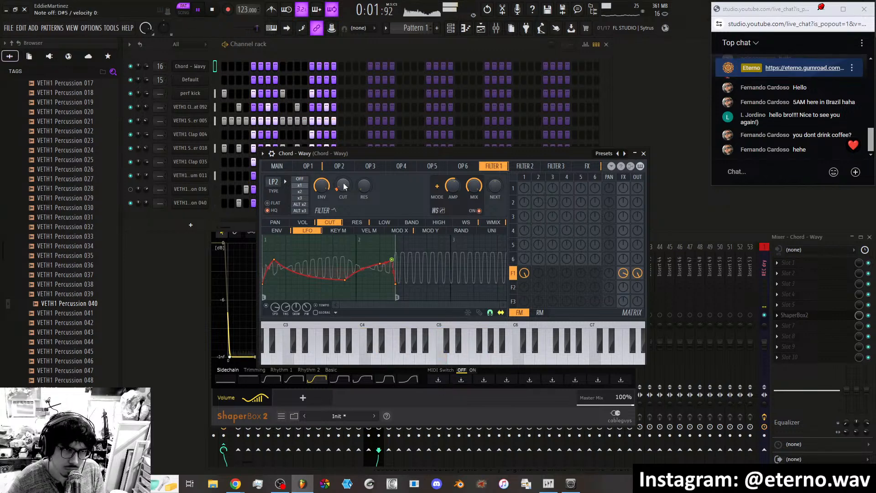
Enter a two-step chord of C5, D#5 and G5 at the start of the Chord - Wavy piano roll.
right_click(205, 67)
click(226, 65)
scroll(247, 210, up, 3)
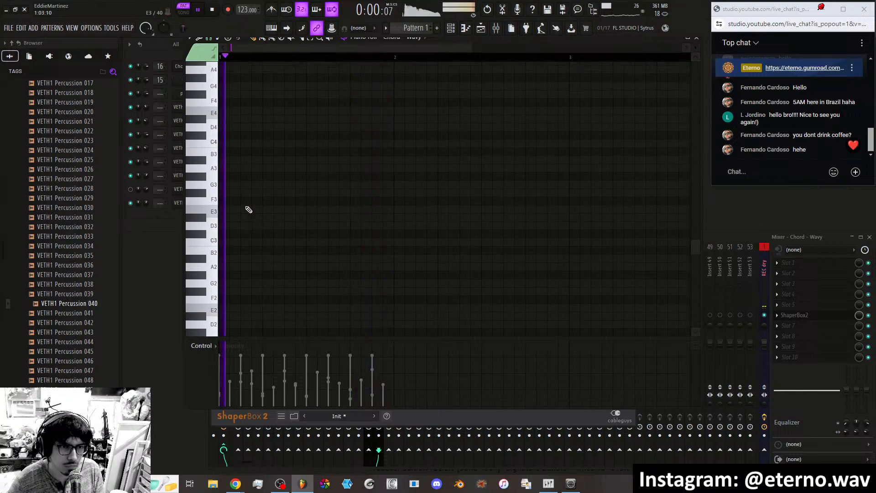
click(224, 198)
click(225, 174)
click(226, 141)
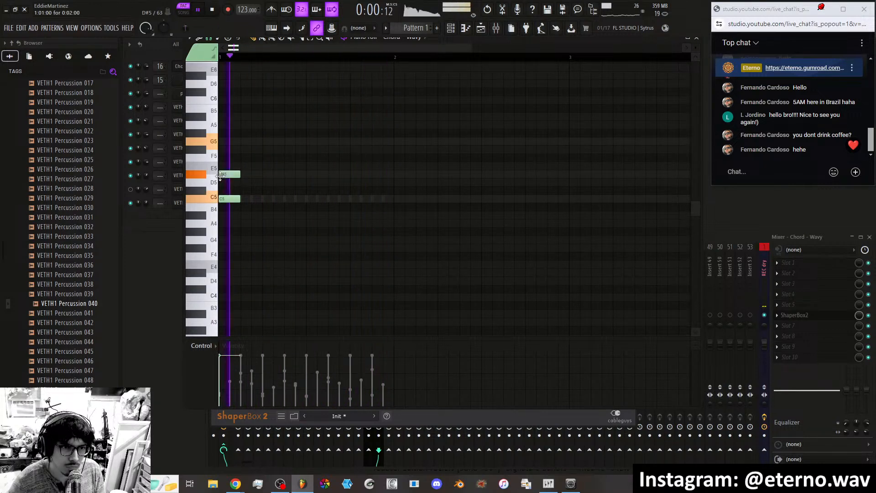
Move the chord to step 3, lengthen it to four steps and place a copy at step 13.
drag(247, 131, 270, 199)
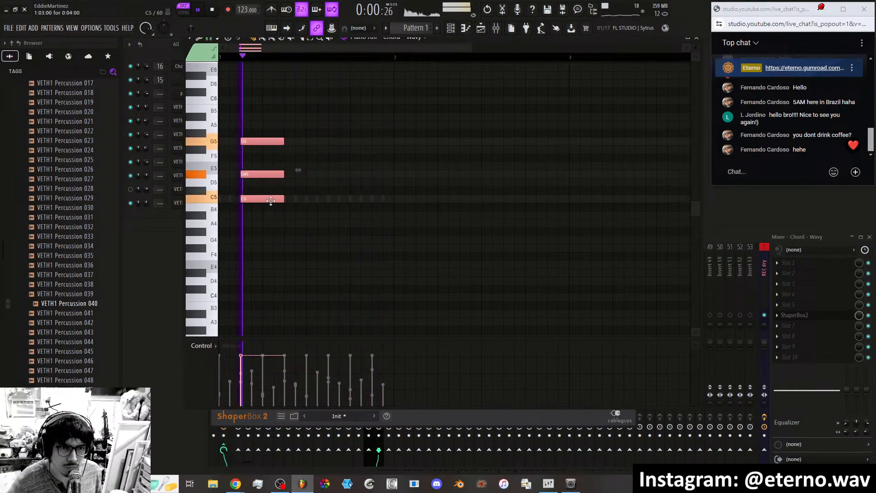
drag(274, 200, 352, 200)
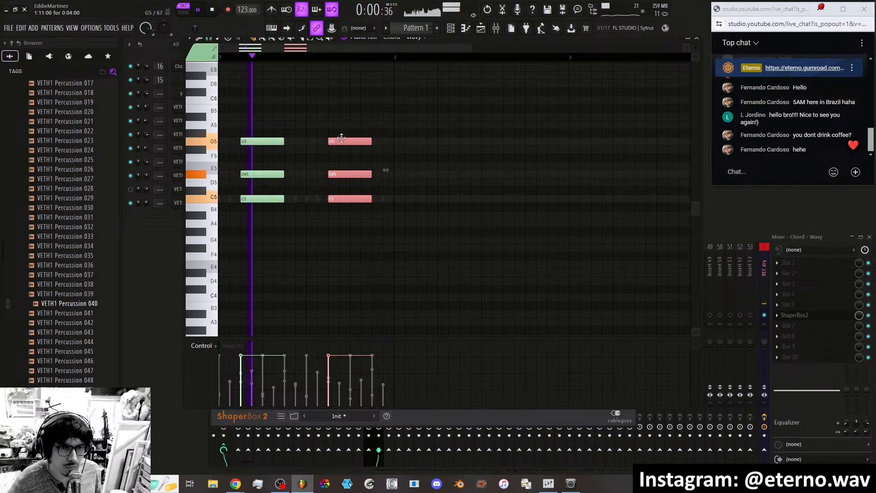
mouse_move(356, 202)
mouse_down()
mouse_move(345, 203)
mouse_move(364, 198)
mouse_up()
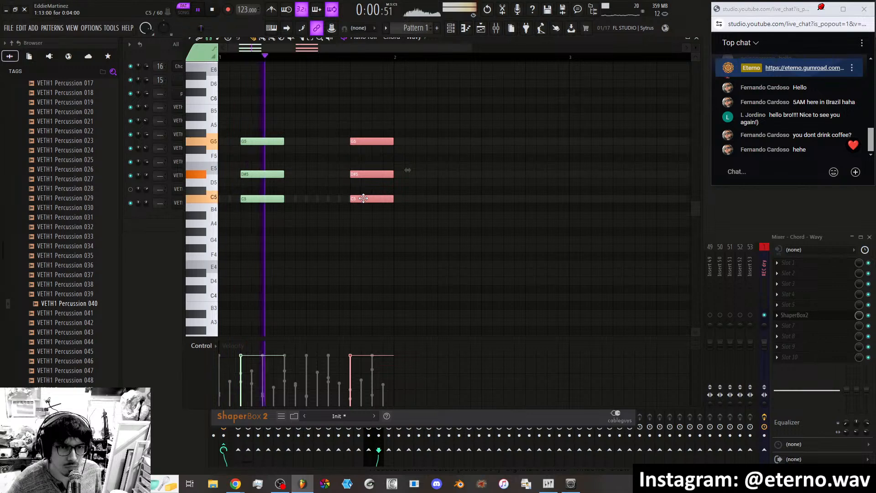
Deepen and delay the dip in Filter 1's cutoff LFO curve, raise its first peak and slow the LFO.
click(162, 216)
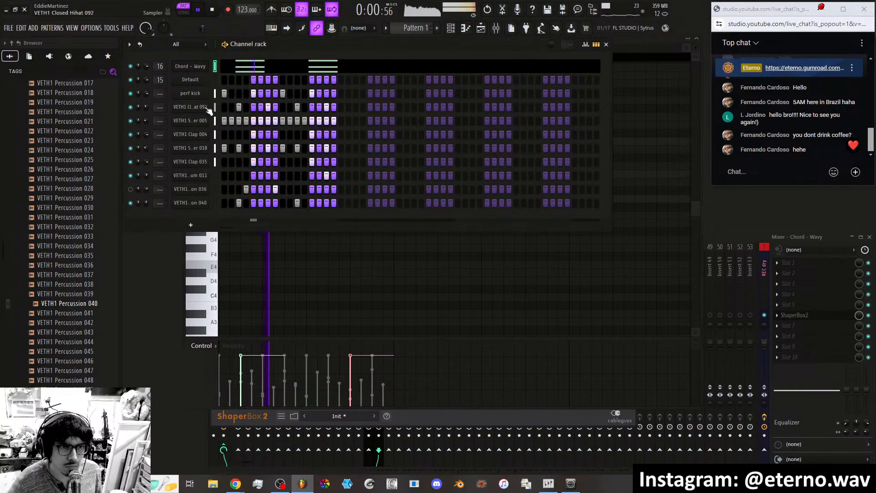
click(191, 66)
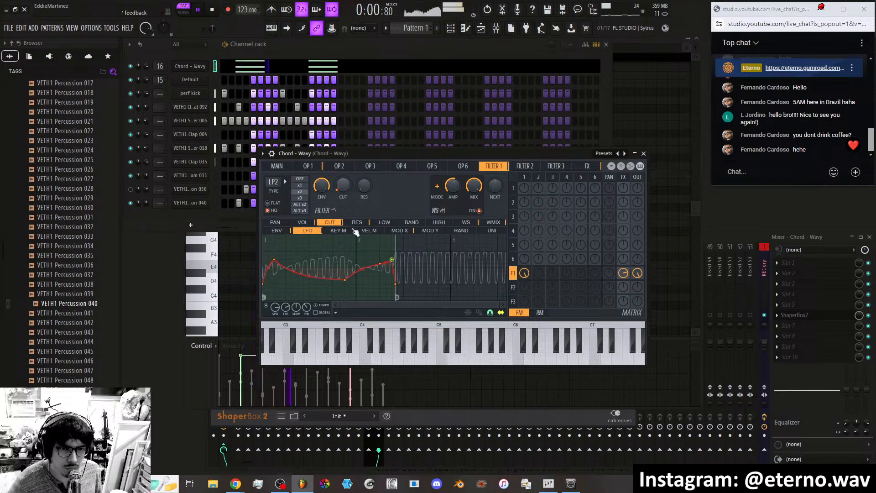
drag(347, 281, 362, 288)
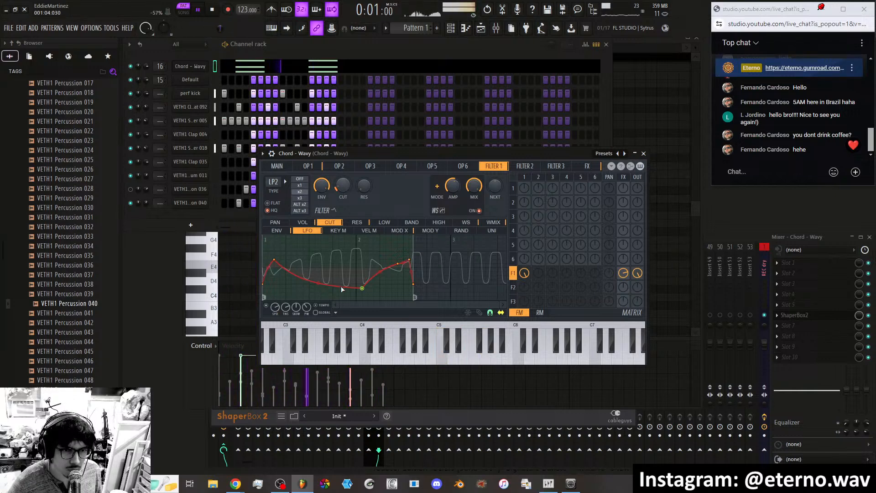
drag(322, 289, 281, 255)
drag(275, 308, 273, 300)
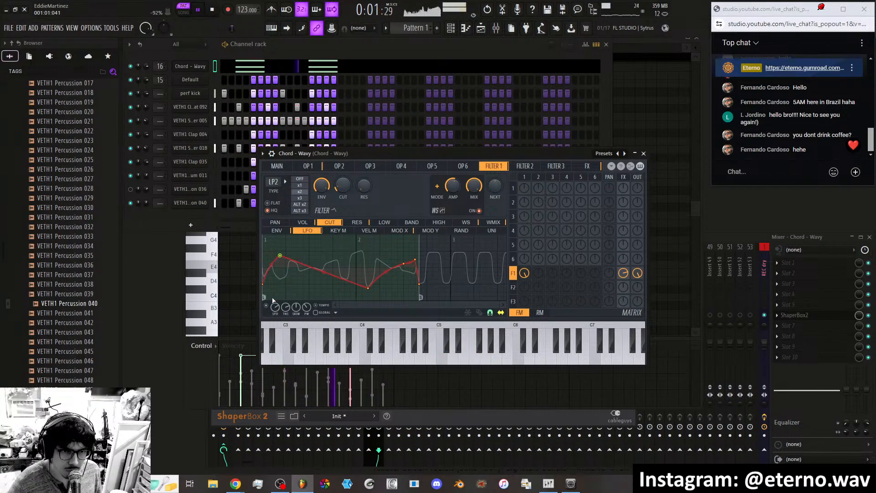
Close the Chord - Wavy Sytrus, open the Default channel's "Bass - Crunch" instance and shift its X/Y modulation point slightly.
click(644, 154)
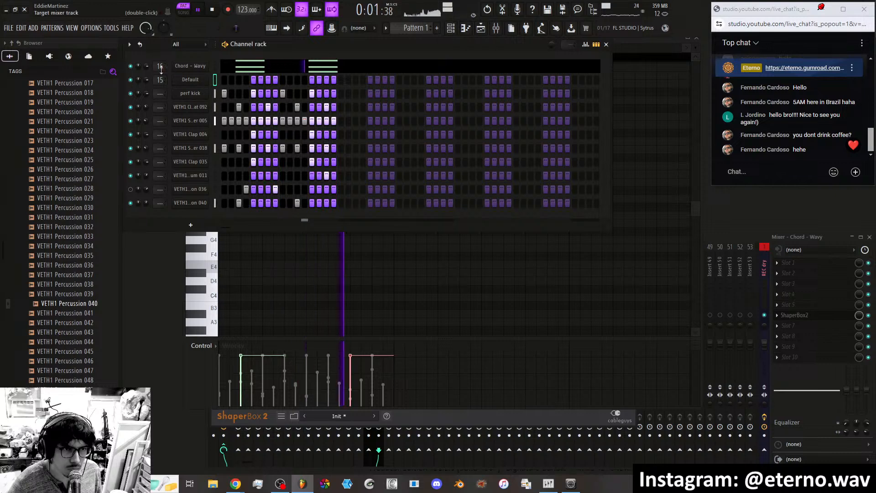
click(188, 81)
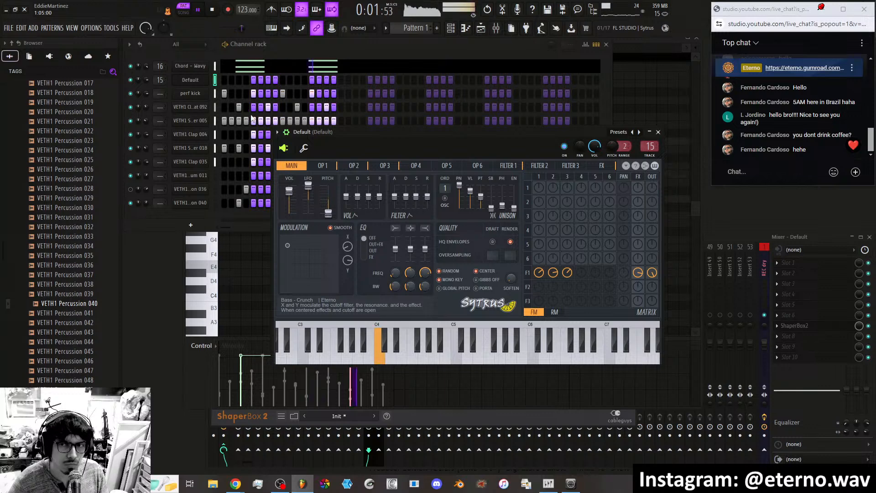
mouse_move(287, 245)
mouse_down()
mouse_move(314, 256)
mouse_move(290, 242)
mouse_move(295, 249)
mouse_up()
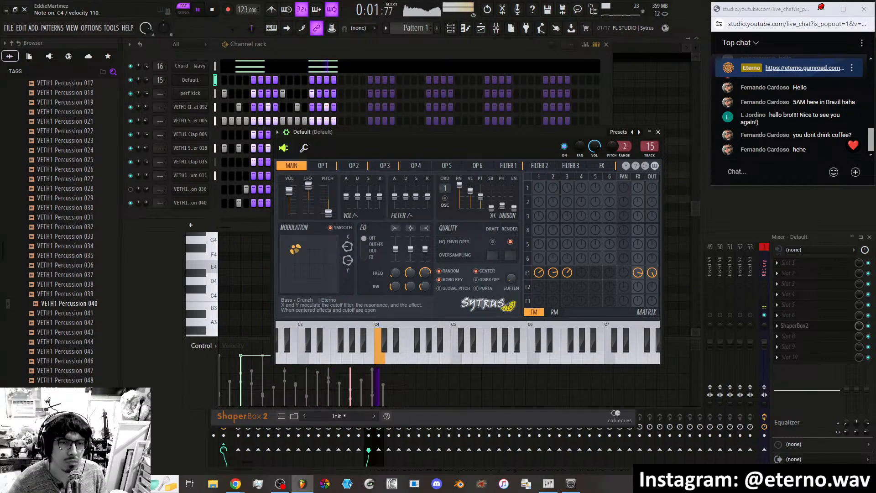
Sweep Bass - Crunch's X/Y modulation point around the pad while the pattern plays, ending near the pad's upper-left corner.
drag(296, 245, 297, 271)
drag(293, 238, 295, 245)
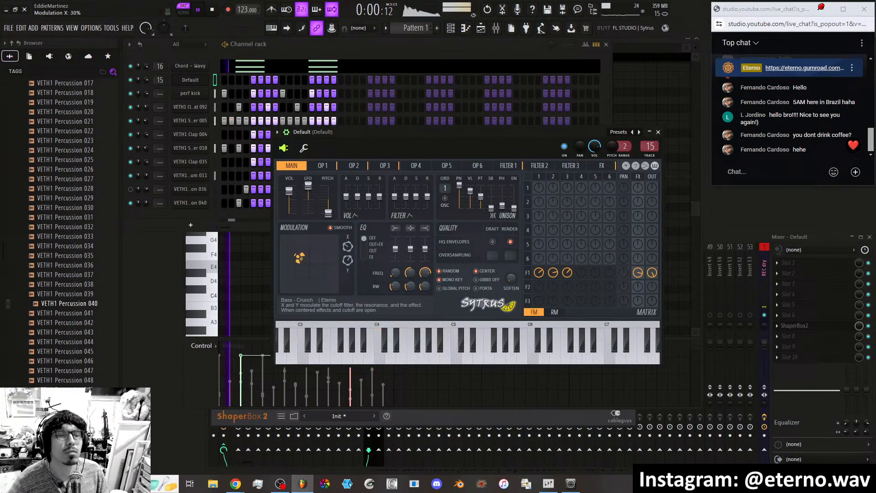
drag(311, 267, 294, 243)
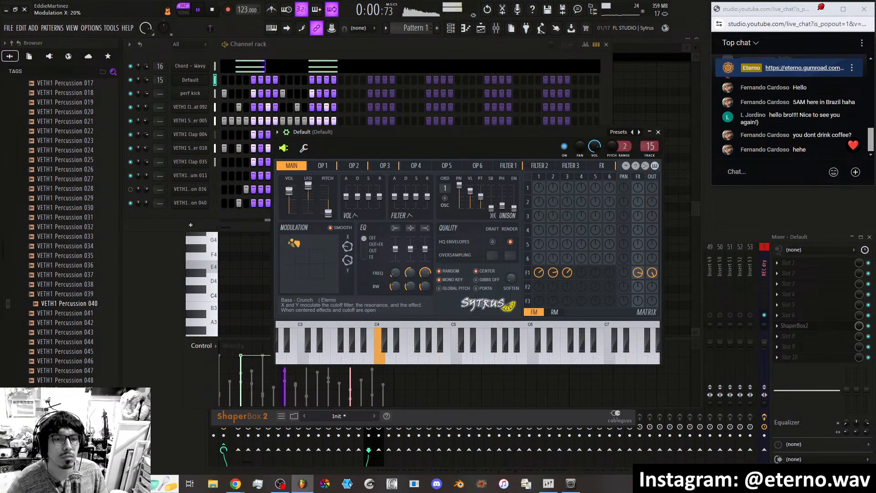
Record a live bass line on the Default channel, check it in the piano roll and re-record it as three C4 notes.
click(228, 10)
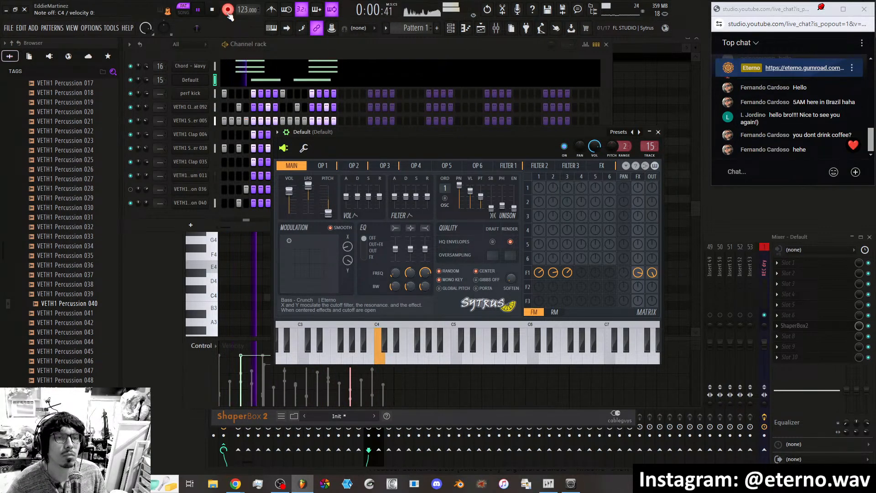
click(228, 12)
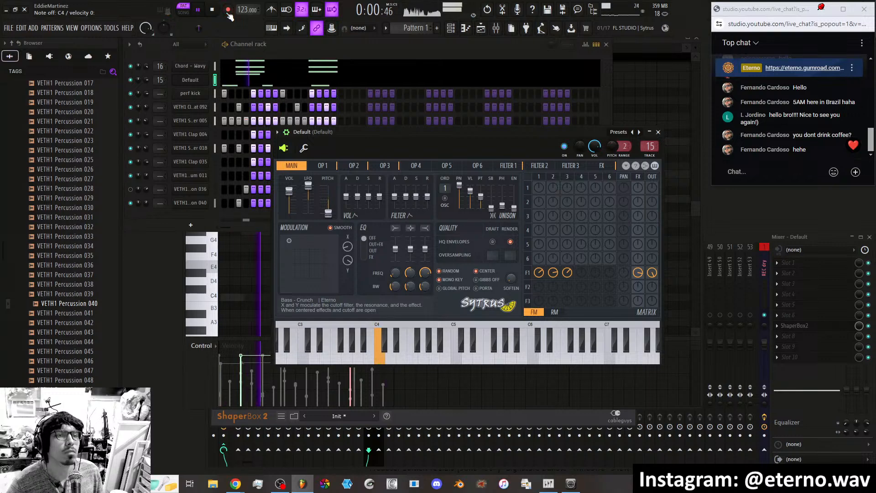
click(265, 84)
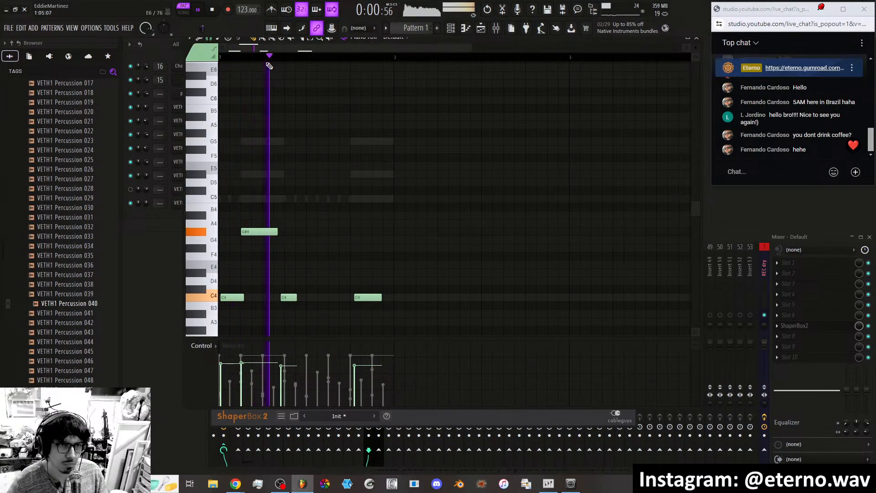
click(228, 12)
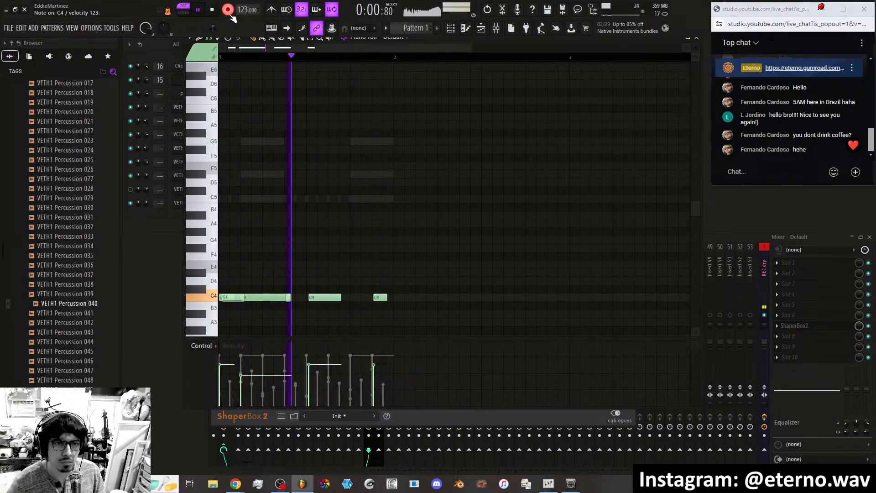
click(230, 12)
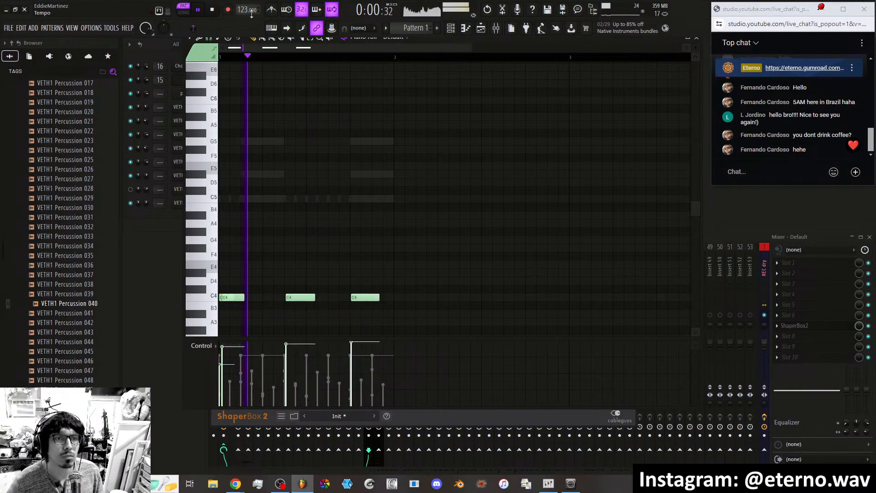
Reopen Bass - Crunch, sweep its modulation point to the pad's upper-left corner, adjust Filter 1's FX send and close the plugin.
click(451, 28)
click(183, 80)
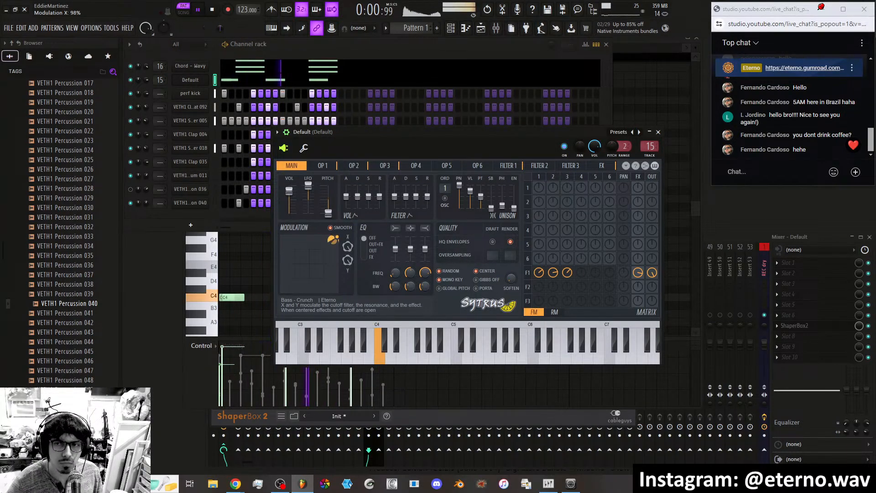
drag(330, 242, 287, 242)
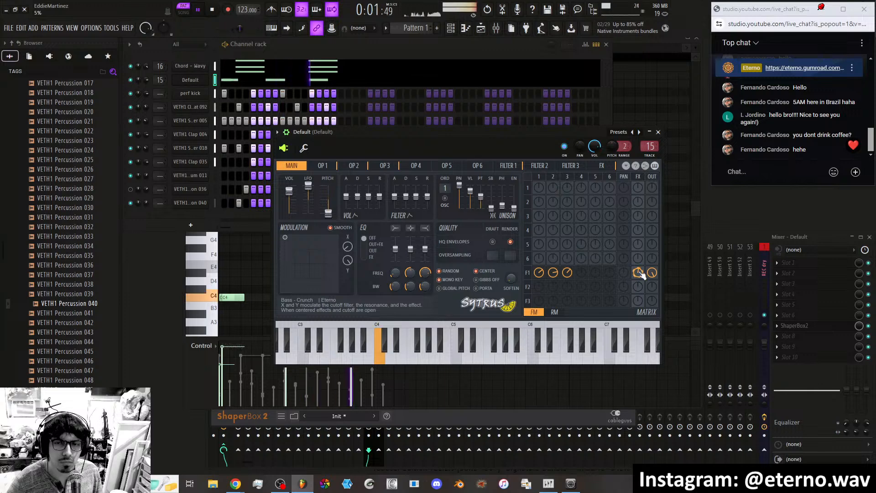
drag(638, 273, 638, 264)
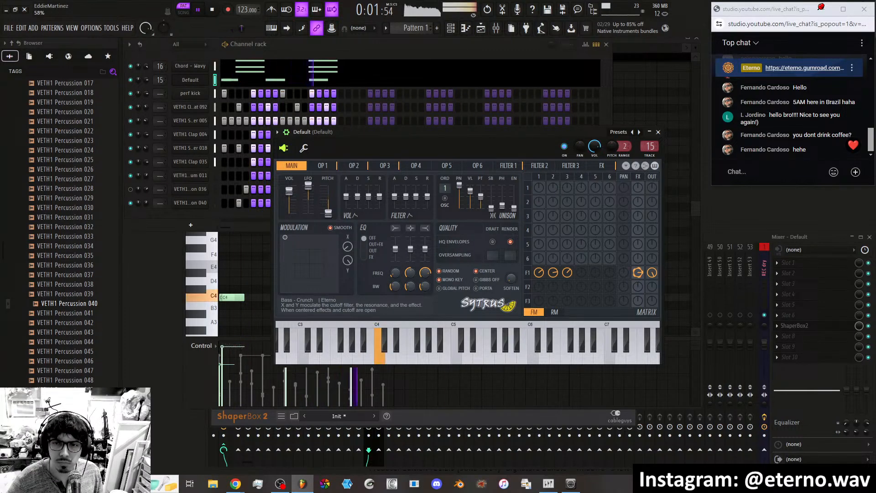
click(659, 133)
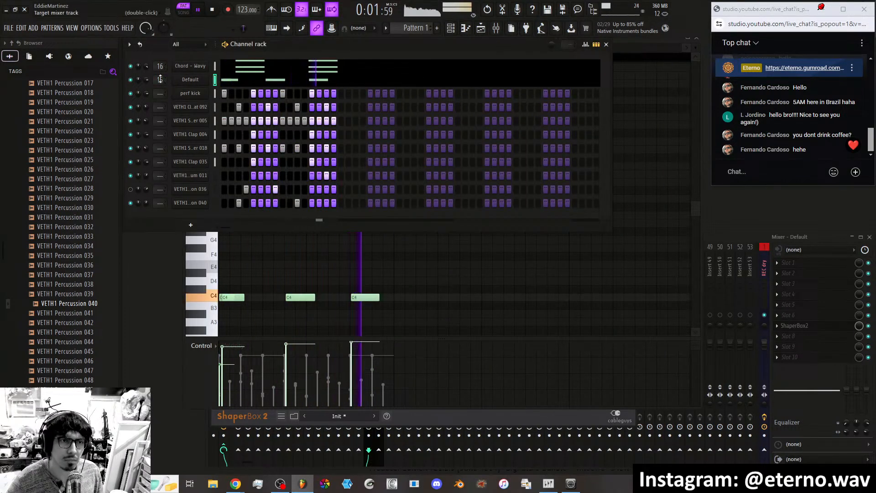
Mute the perf kick and Default channels, reopen Bass - Crunch and move its modulation point within the pad's upper-left quadrant.
click(131, 94)
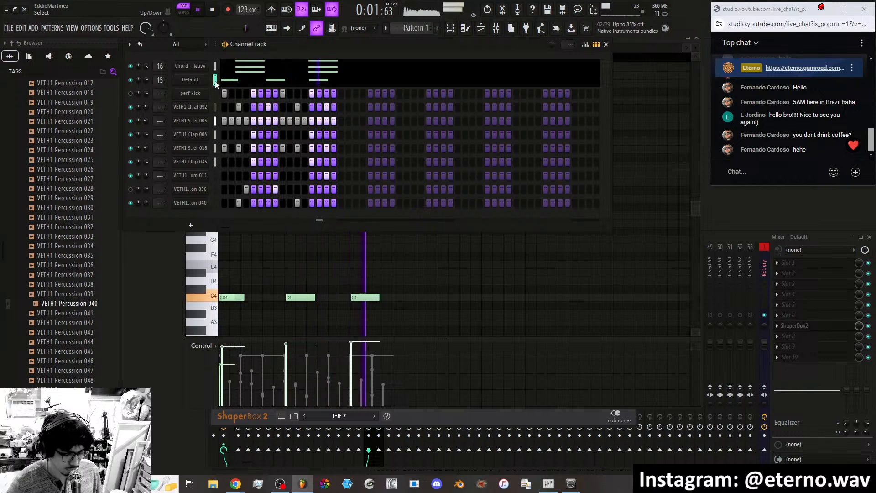
click(131, 80)
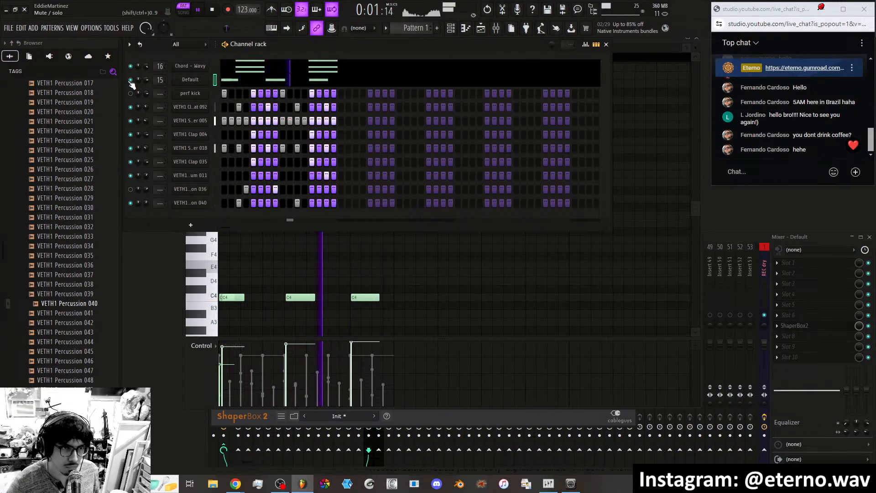
click(211, 81)
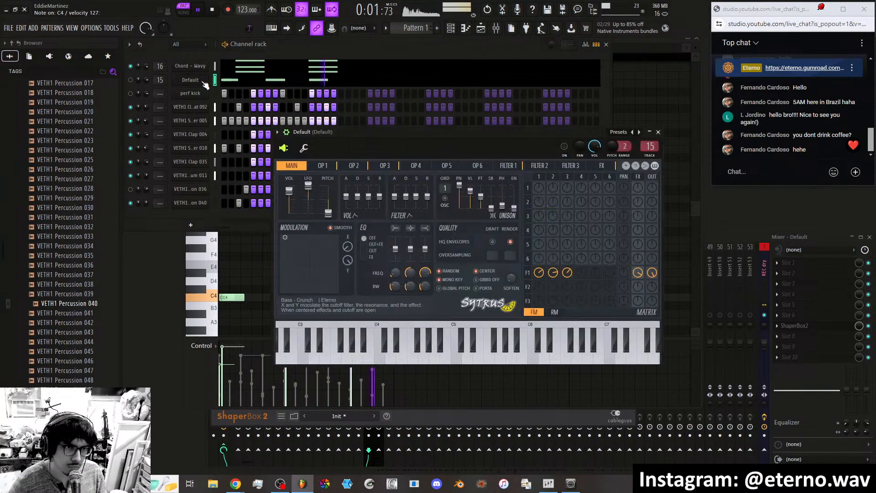
drag(290, 243, 295, 249)
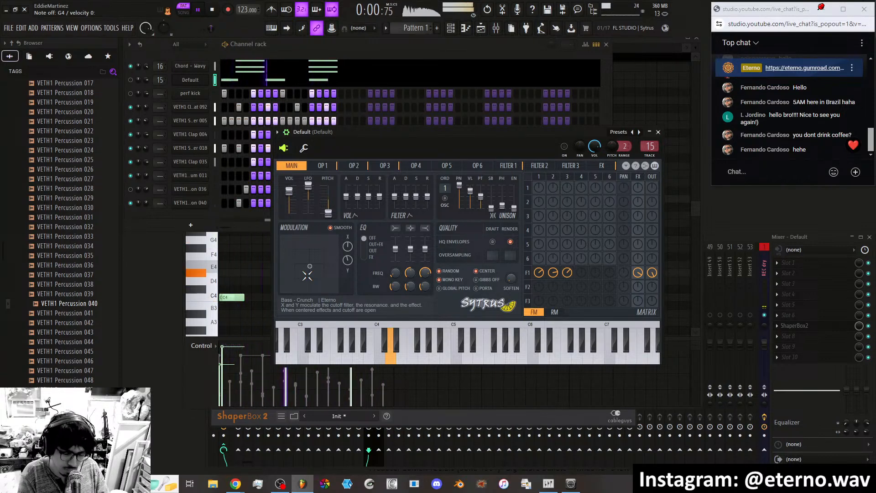
drag(308, 275, 295, 252)
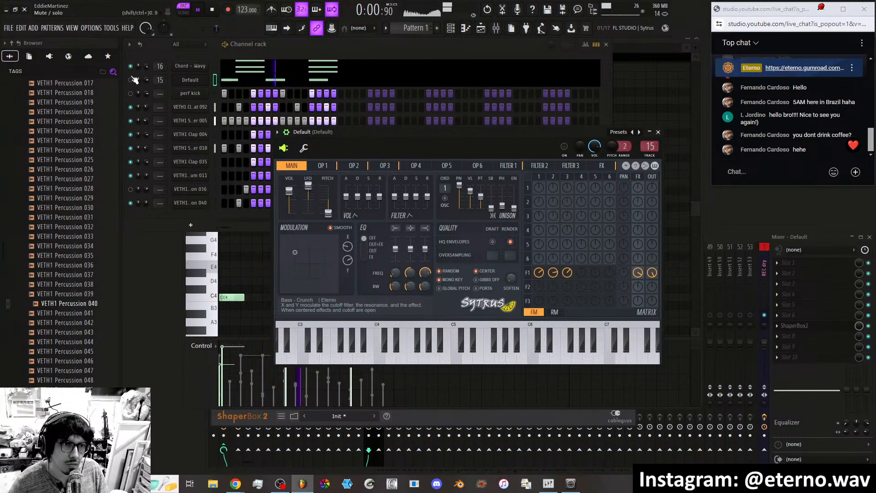
Unmute the perf kick, nudge Bass - Crunch's modulation point, view the Chord - Wavy Sytrus and return to the Default channel's instance.
click(130, 93)
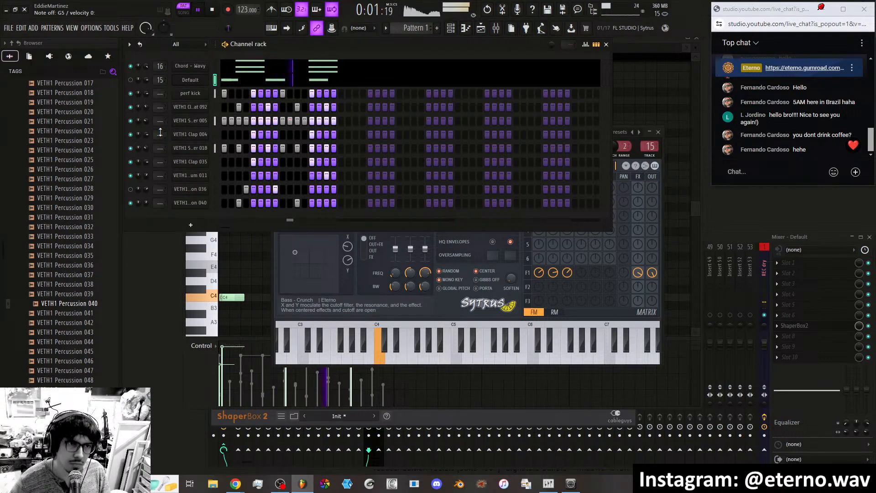
mouse_move(296, 253)
mouse_down()
mouse_move(305, 254)
mouse_move(298, 252)
mouse_up()
click(190, 66)
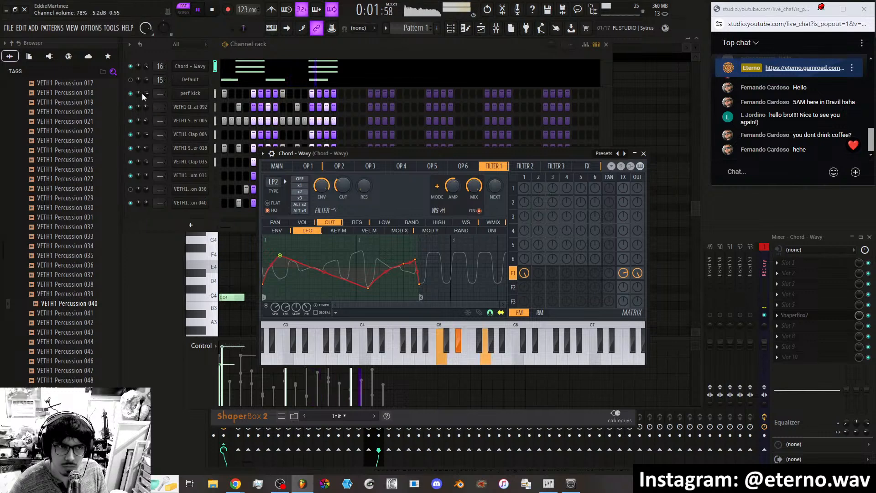
click(134, 79)
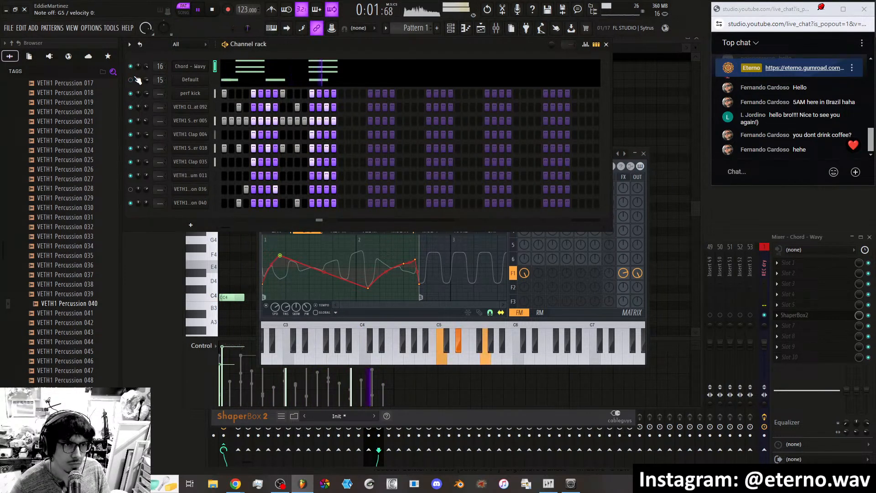
click(214, 79)
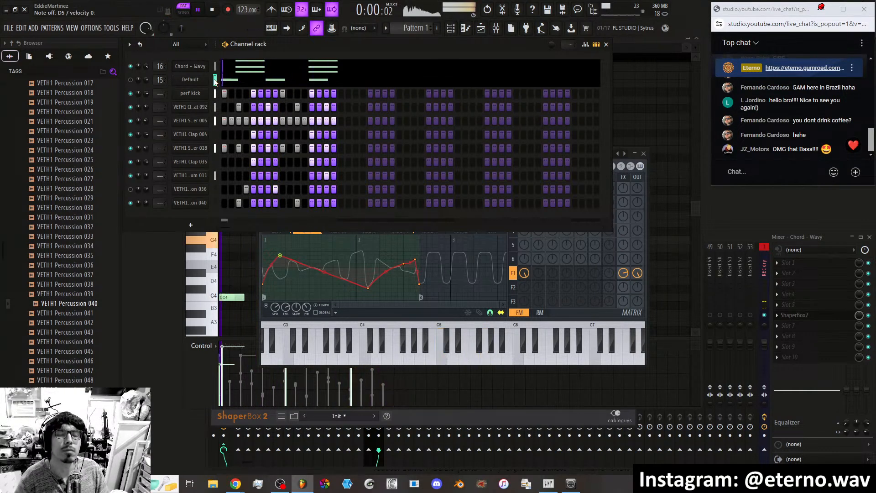
click(197, 82)
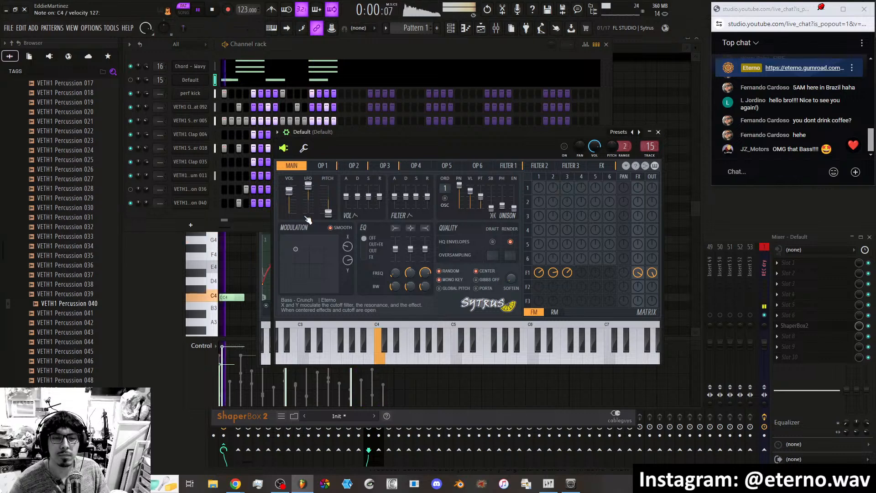
Audition Bass - Crunch with its modulation point at the pad's centre and lower edge, ending in the upper-left quadrant.
drag(305, 240, 301, 253)
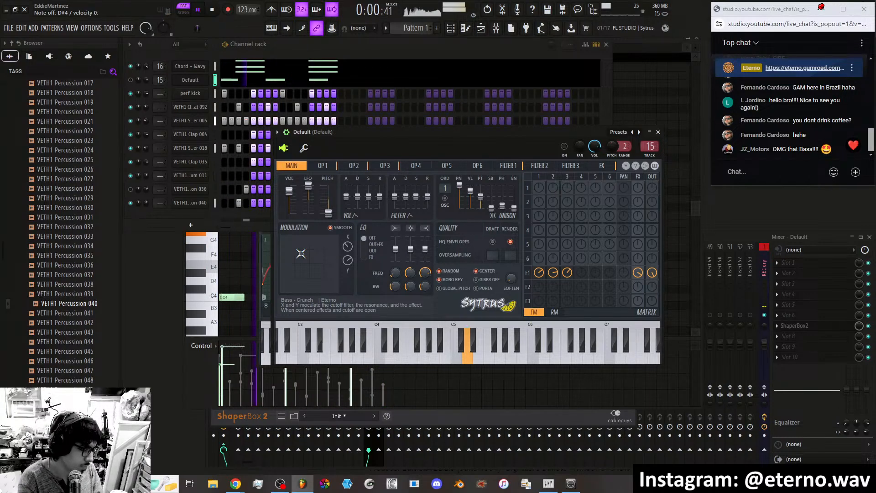
drag(299, 271, 305, 252)
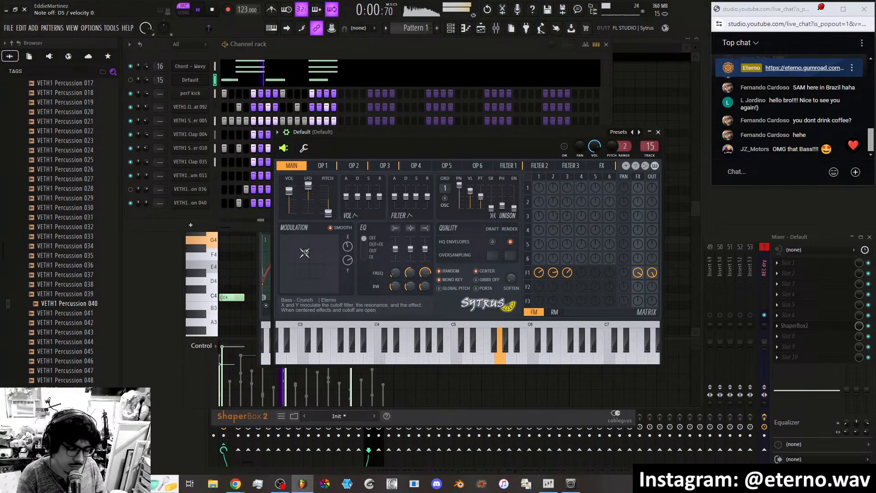
mouse_move(304, 253)
mouse_down()
mouse_move(313, 271)
mouse_move(284, 264)
mouse_move(315, 264)
mouse_move(294, 261)
mouse_up()
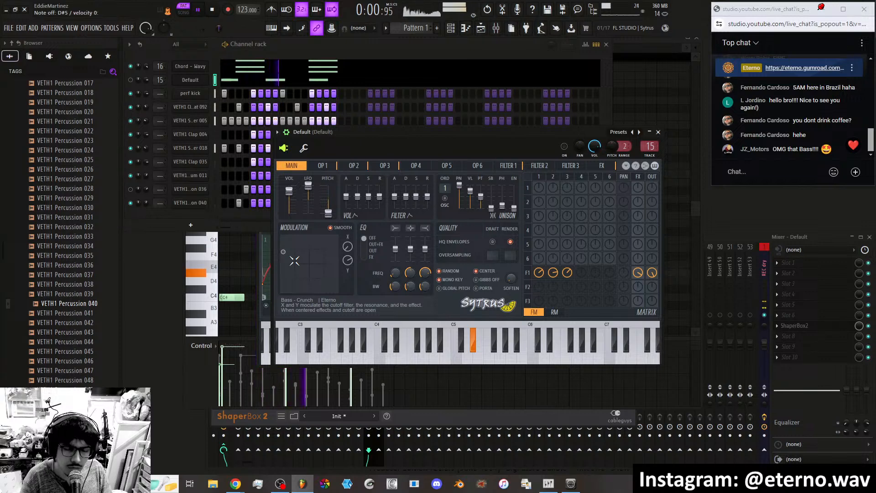
mouse_move(302, 258)
mouse_down()
mouse_move(290, 252)
mouse_move(303, 241)
mouse_move(331, 248)
mouse_move(311, 247)
mouse_move(311, 284)
mouse_up()
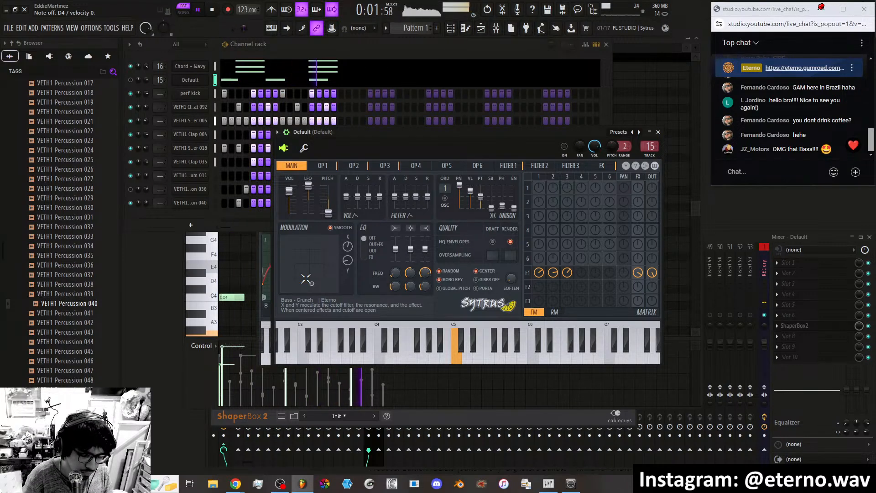
mouse_move(312, 284)
mouse_down()
mouse_move(319, 258)
mouse_move(332, 264)
mouse_move(286, 263)
mouse_move(328, 261)
mouse_move(309, 262)
mouse_up()
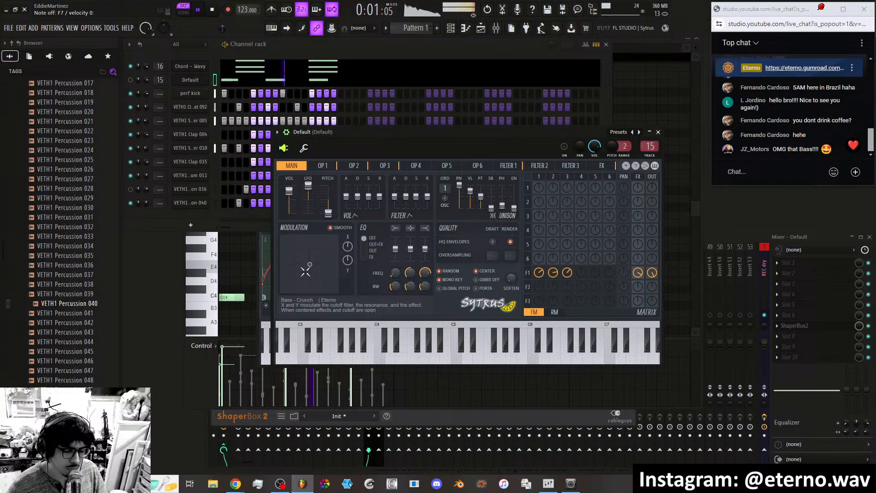
drag(310, 265, 294, 247)
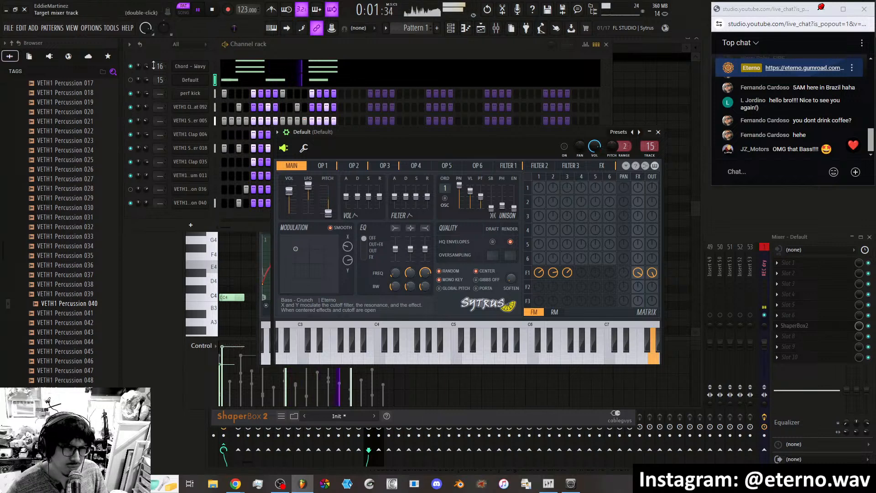
Mute the Chord - Wavy channel, stop playback, replay the pattern briefly and stop it again.
click(133, 68)
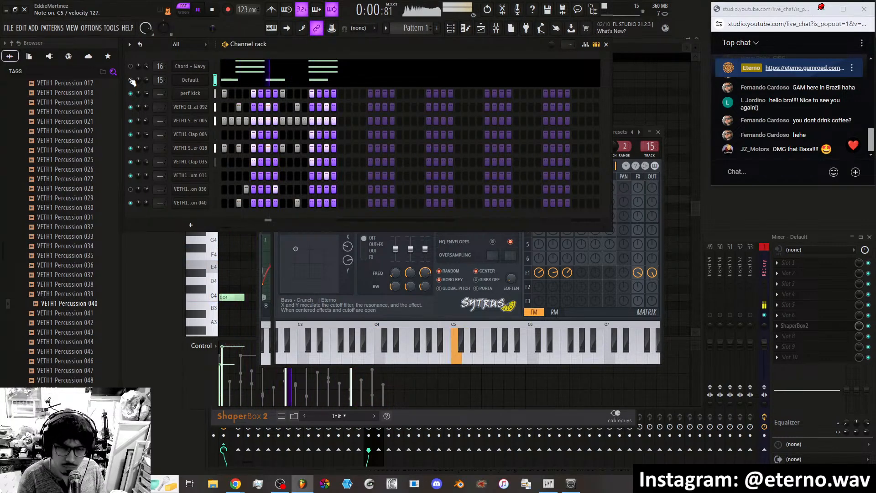
click(212, 9)
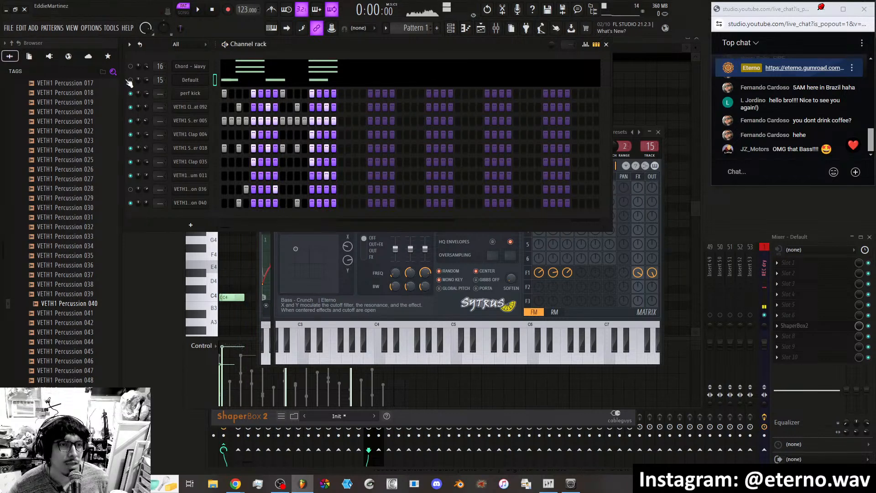
click(198, 10)
click(212, 10)
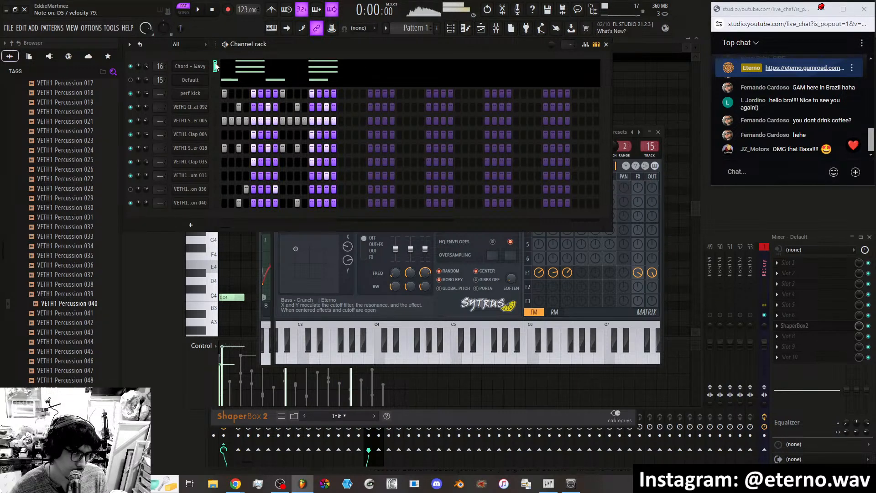
Insert a new Sytrus channel below Chord - Wavy, load the Eterno preset "Chord - Wavy" and shift its window aside.
right_click(193, 75)
mouse_move(256, 143)
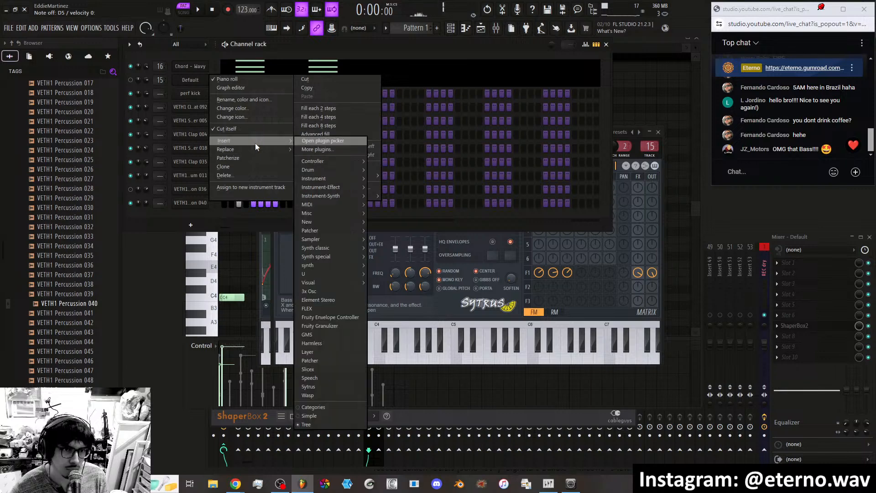
click(339, 387)
click(565, 157)
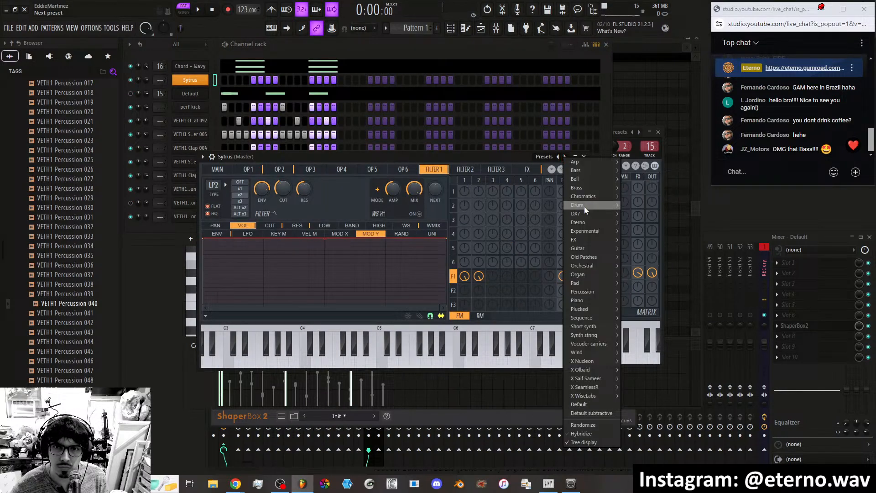
mouse_move(603, 223)
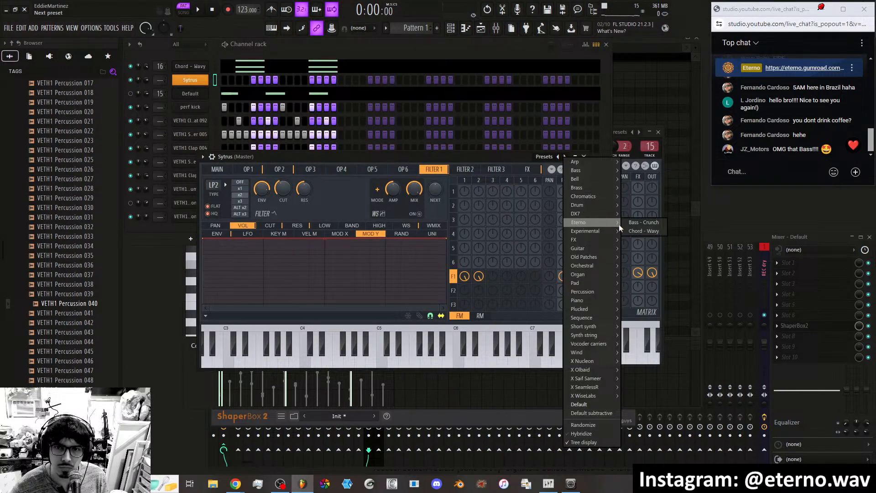
click(652, 230)
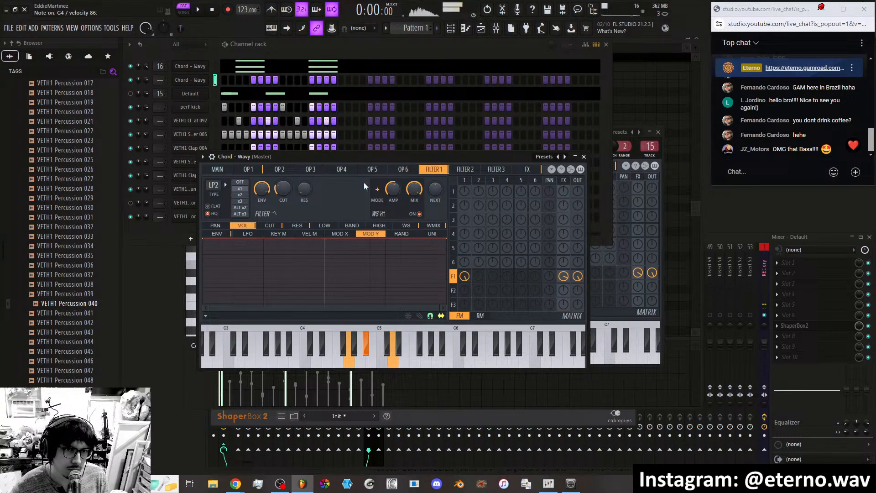
drag(352, 157, 410, 158)
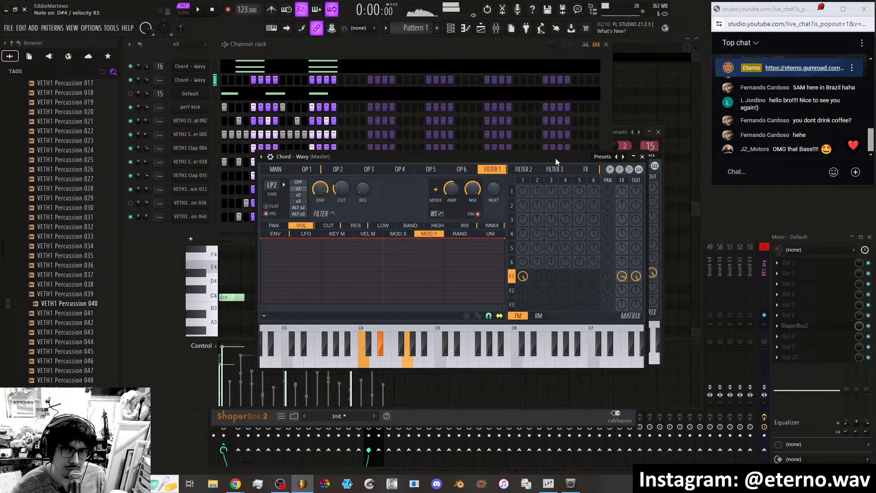
Close the newly inserted Chord - Wavy Sytrus and bring up the Chord - Wavy instance on mixer track 16.
click(643, 157)
click(215, 66)
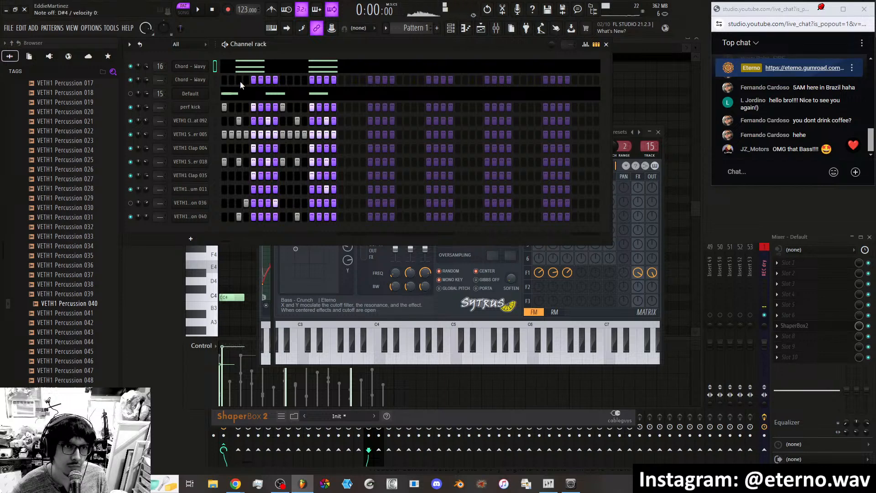
click(200, 73)
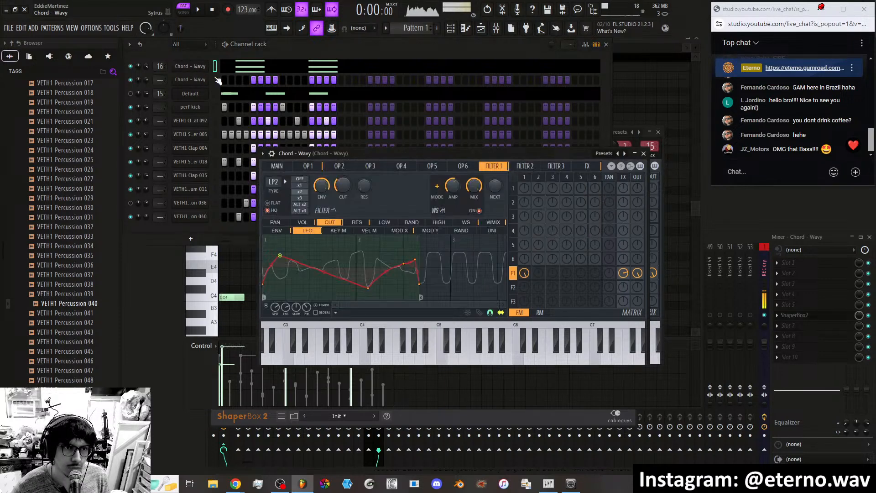
mouse_move(300, 157)
mouse_down()
mouse_move(311, 144)
mouse_move(305, 130)
mouse_up()
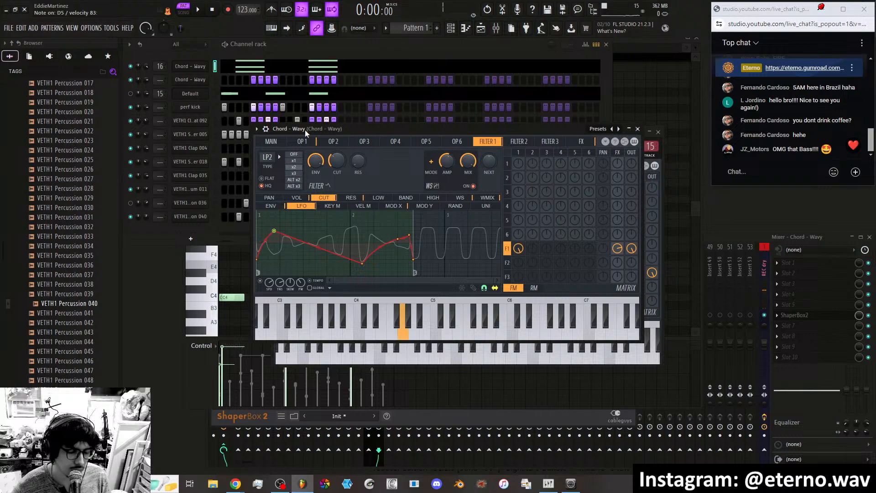
Save the Sytrus patch as a new preset named "Chord - Wavy (slower).fst" in the Eterno presets folder.
click(257, 129)
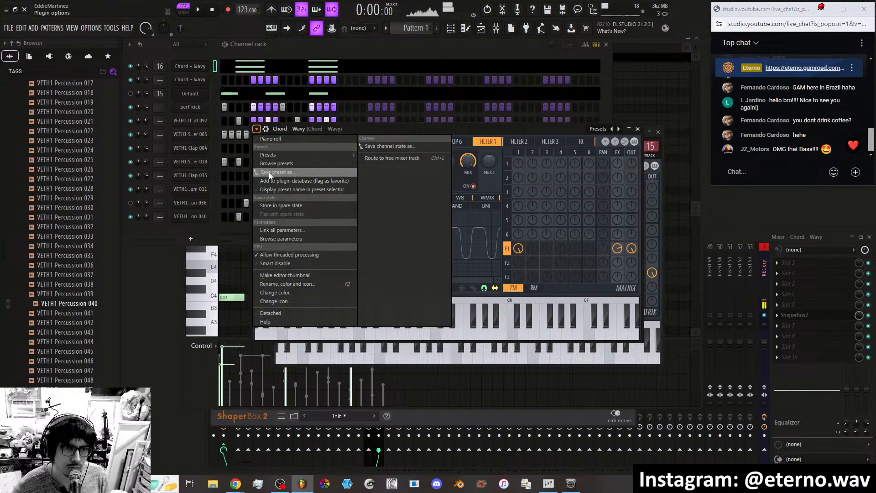
click(276, 172)
double_click(284, 132)
click(292, 138)
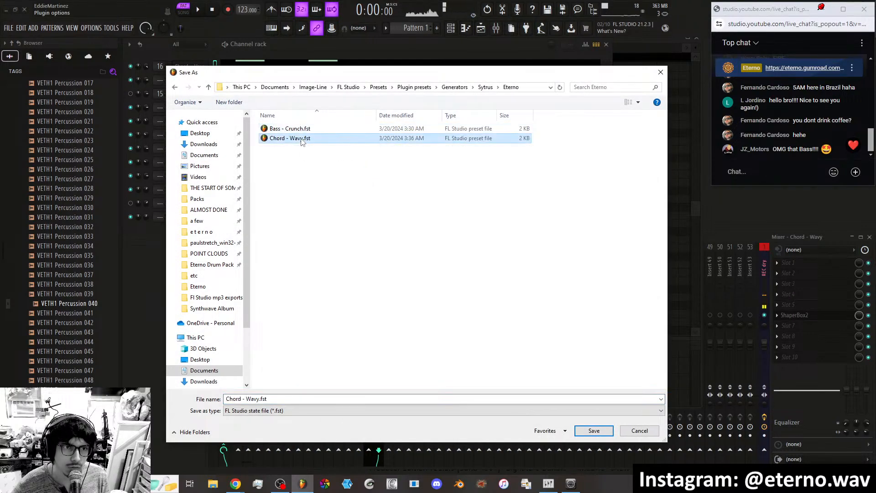
click(257, 399)
click(258, 398)
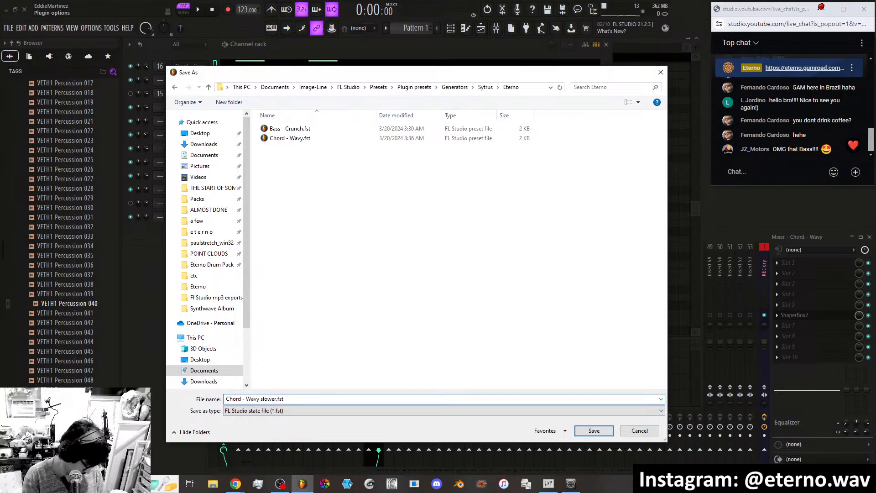
text(slower)()
key(BackSpace)
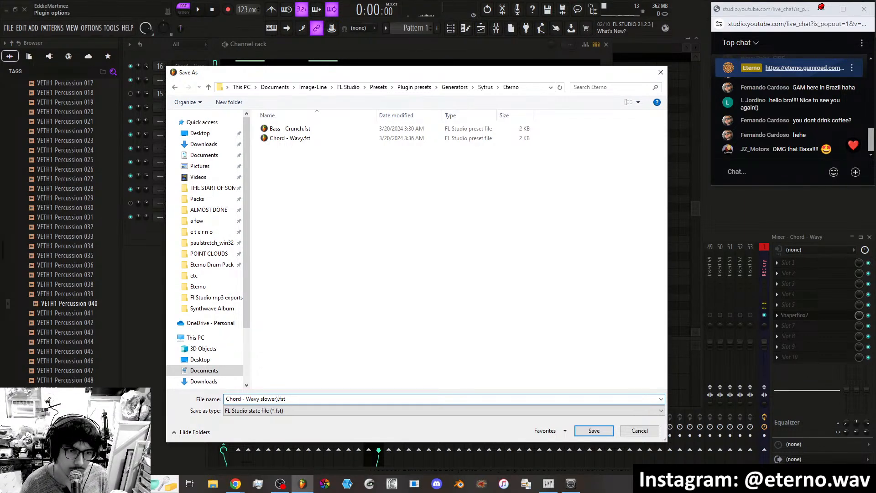
click(261, 399)
text(()
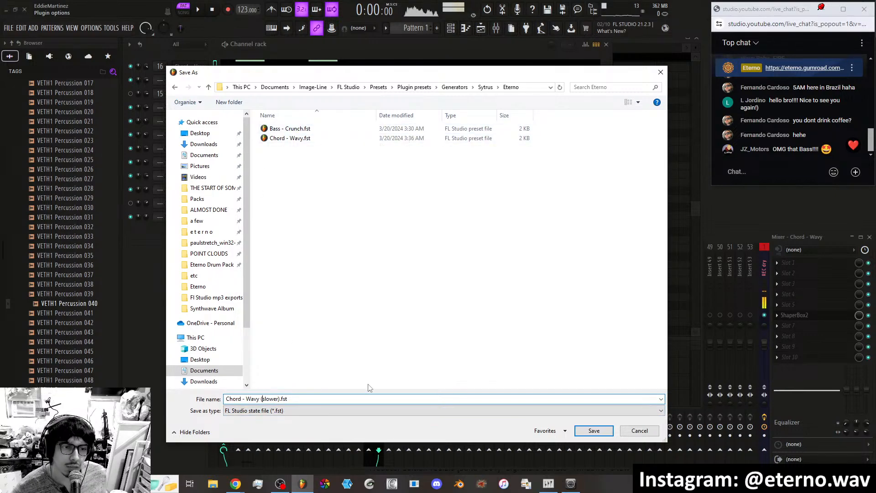
click(594, 430)
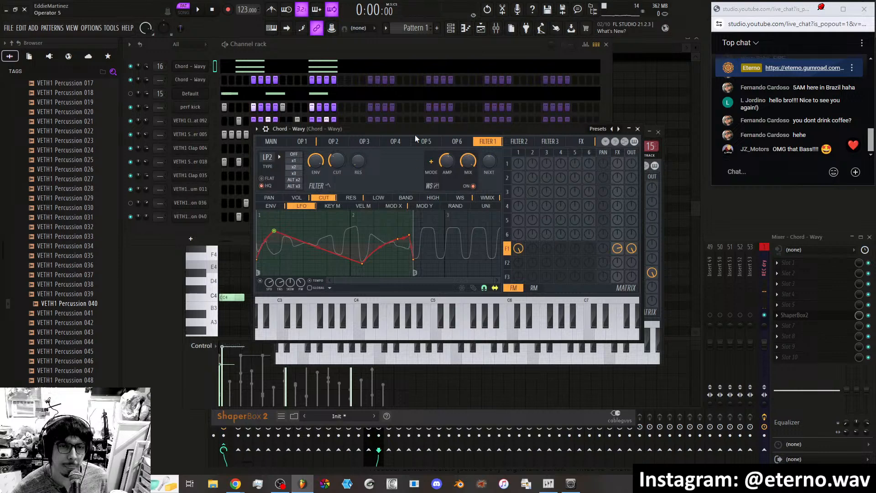
Close both open Sytrus windows, insert a new Sytrus channel above Default and load the Eterno preset "Bass - Crunch".
click(637, 131)
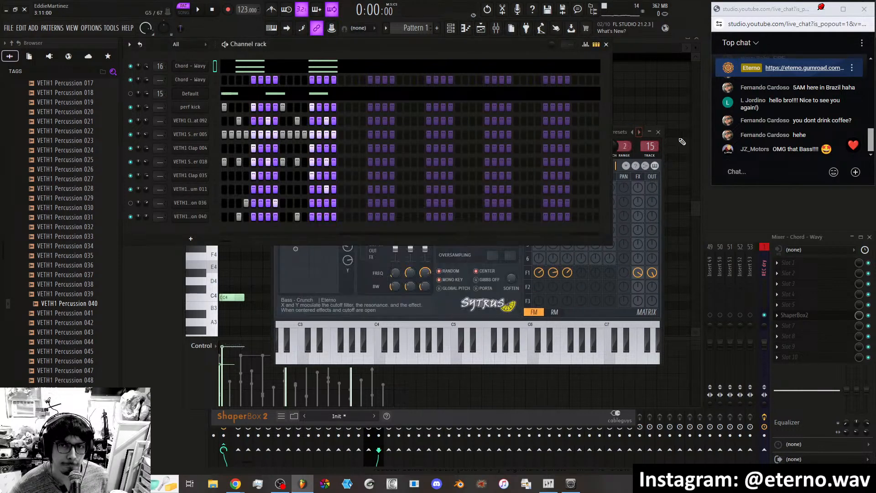
click(662, 135)
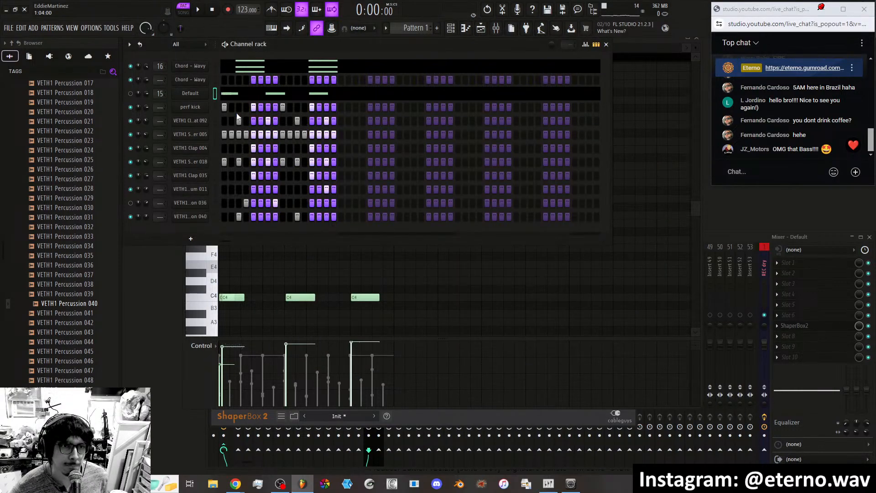
right_click(195, 93)
mouse_move(247, 154)
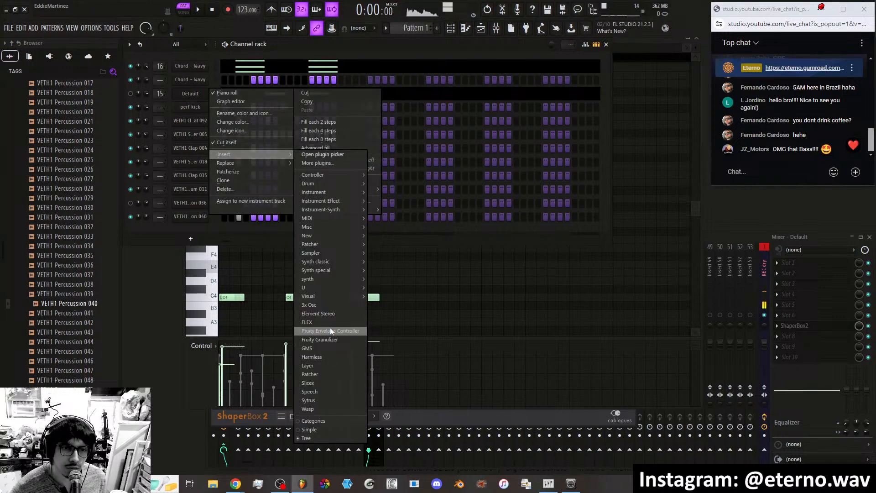
click(325, 398)
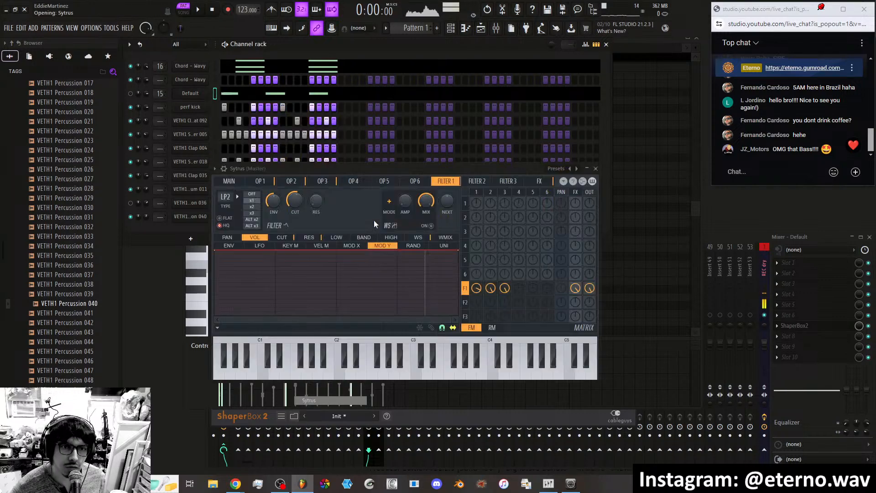
click(557, 173)
mouse_move(611, 233)
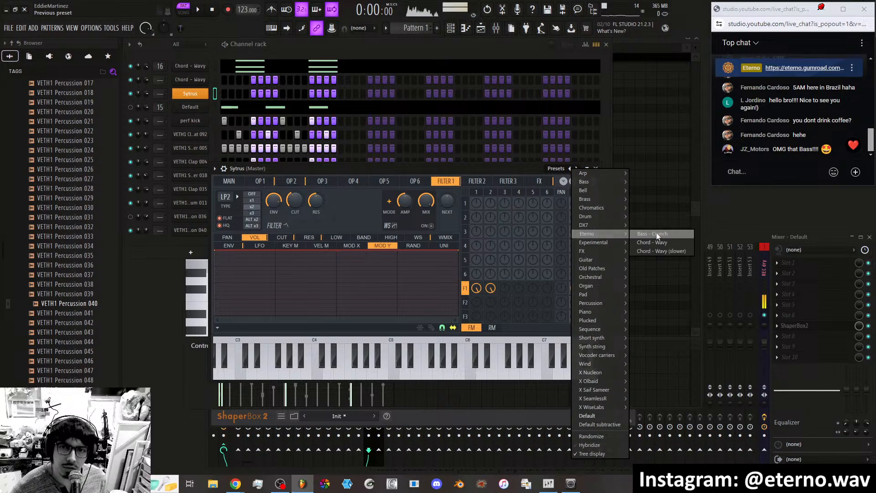
click(659, 234)
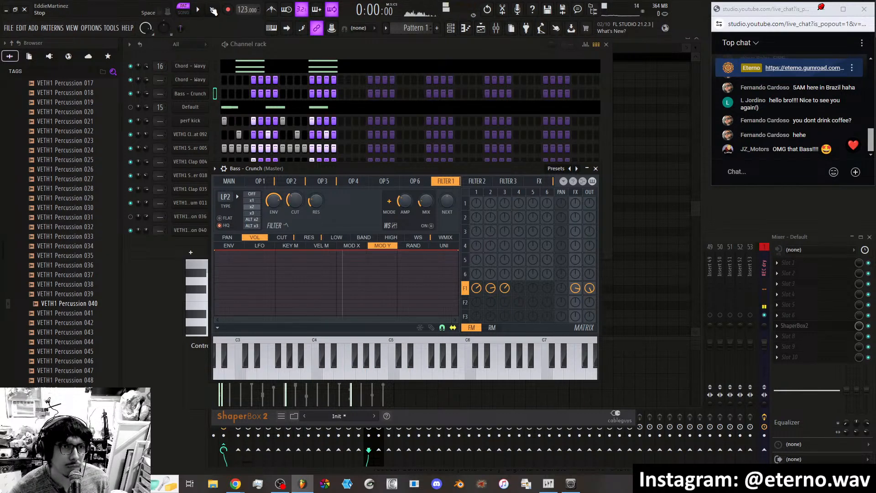
Show the new Bass - Crunch channel's detailed settings, check its polyphony and miscellaneous functions, and view the Sytrus main page.
drag(413, 168, 427, 174)
click(229, 177)
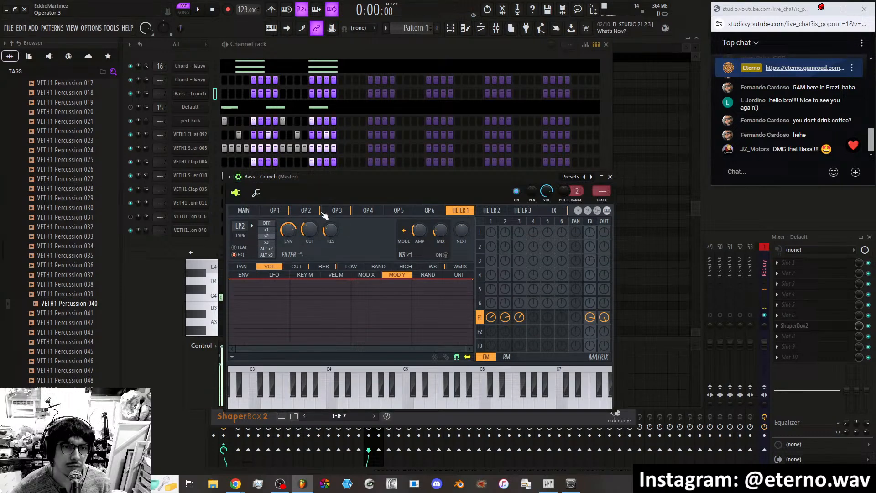
click(256, 194)
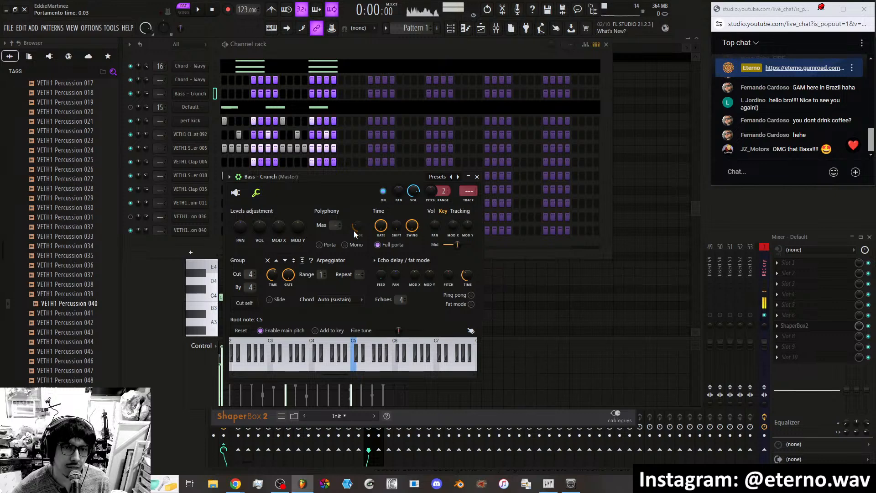
click(236, 192)
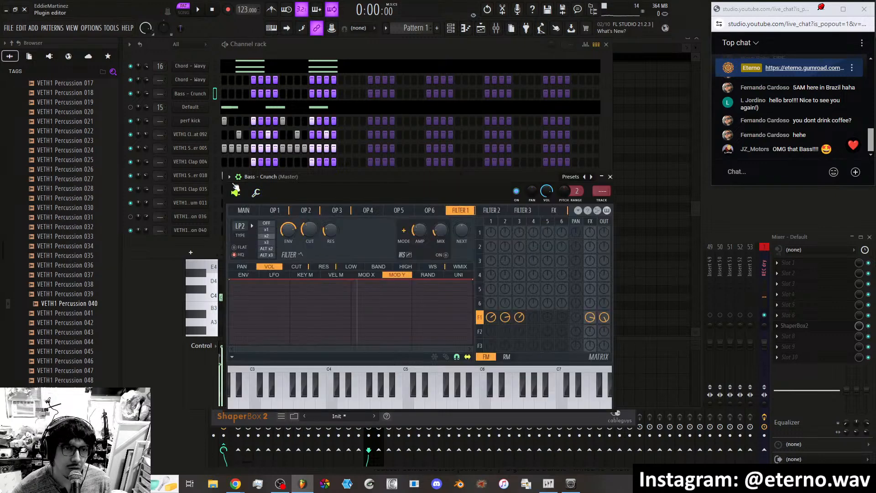
click(244, 211)
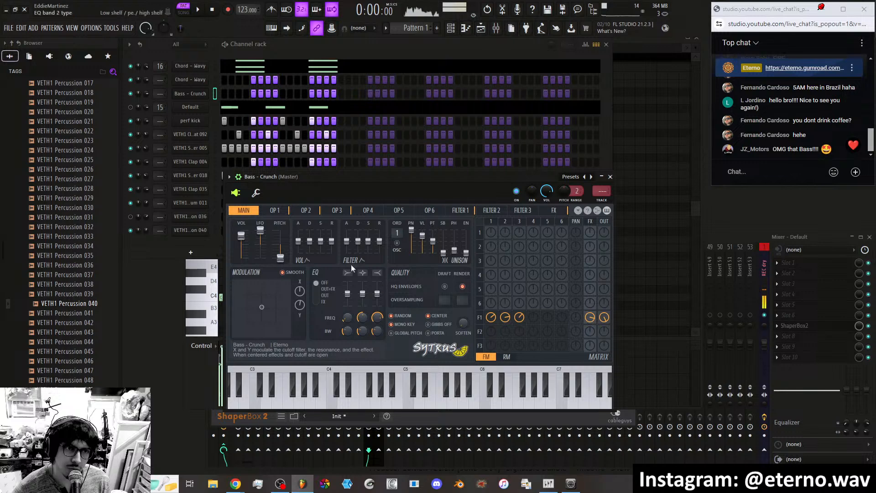
Check the Default channel's polyphony and miscellaneous settings for comparison, close its window and toggle the Bass - Crunch instance.
click(218, 108)
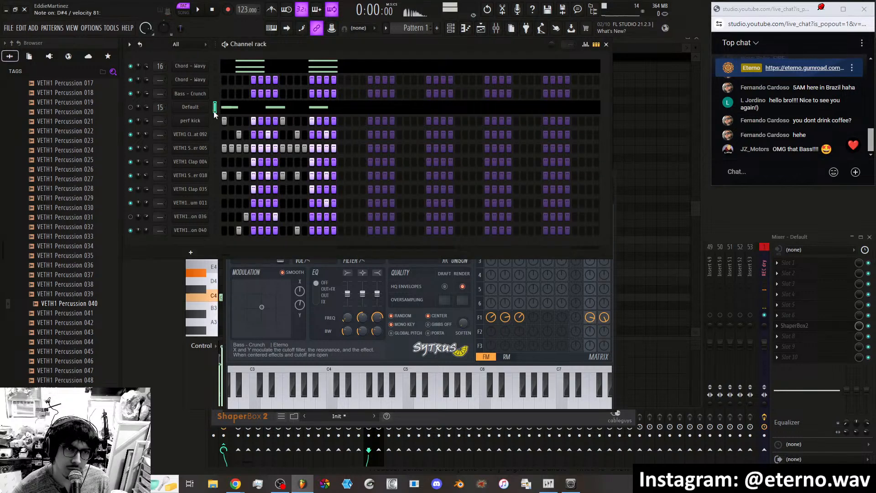
click(304, 148)
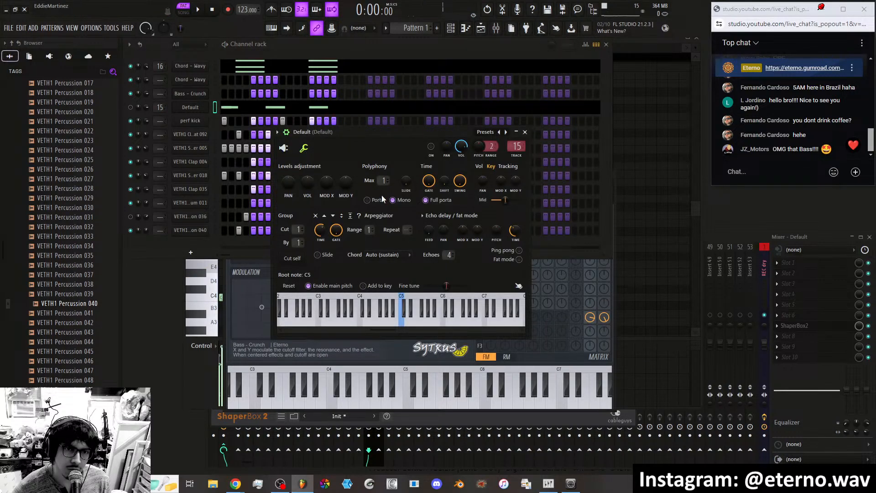
click(525, 131)
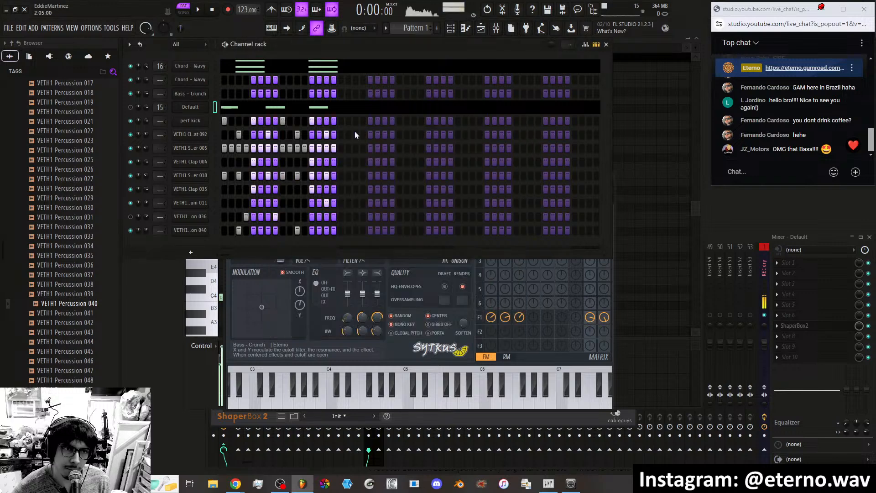
click(203, 96)
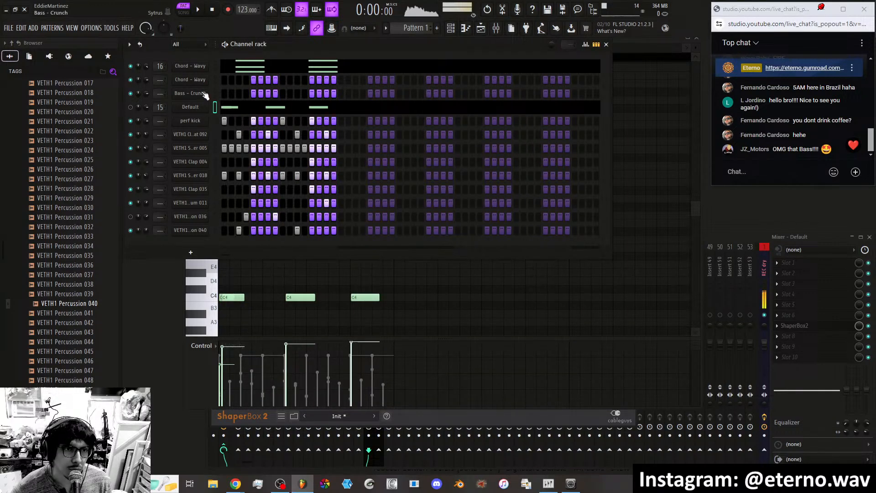
click(203, 94)
Examine the unrouted Chord - Wavy channel's miscellaneous settings and its preset and channel state saving options.
click(196, 80)
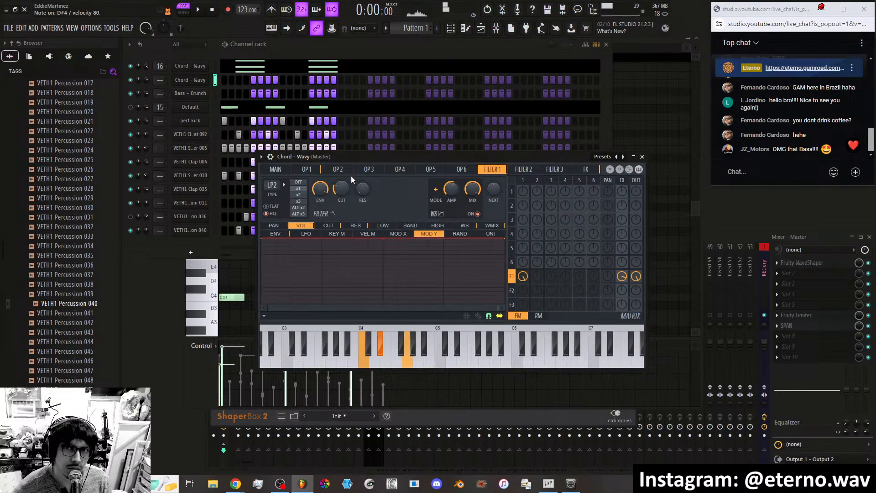
click(270, 156)
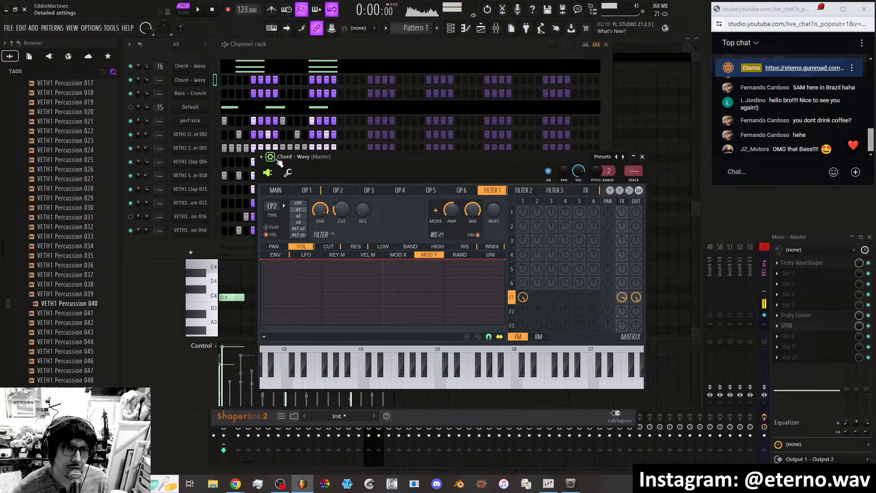
click(288, 173)
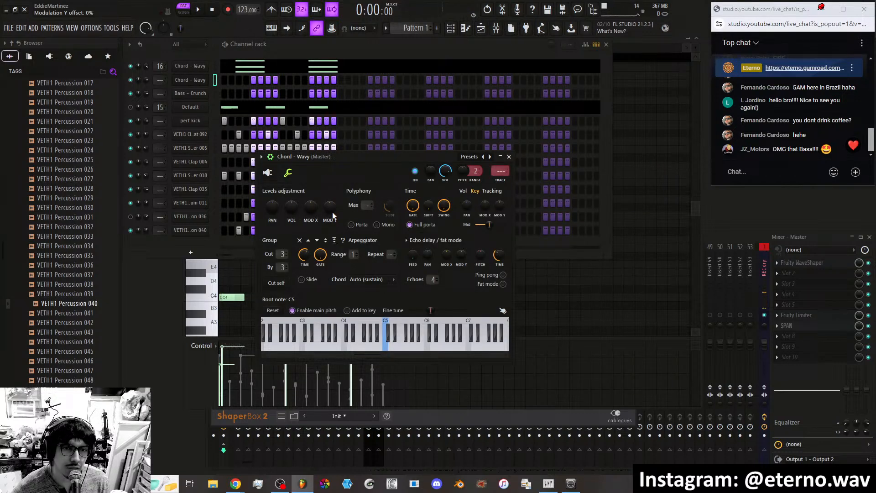
click(261, 157)
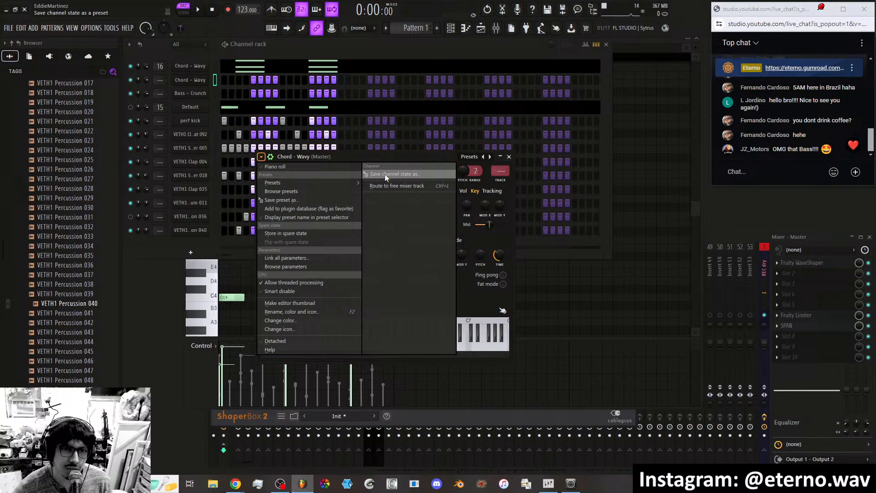
click(352, 155)
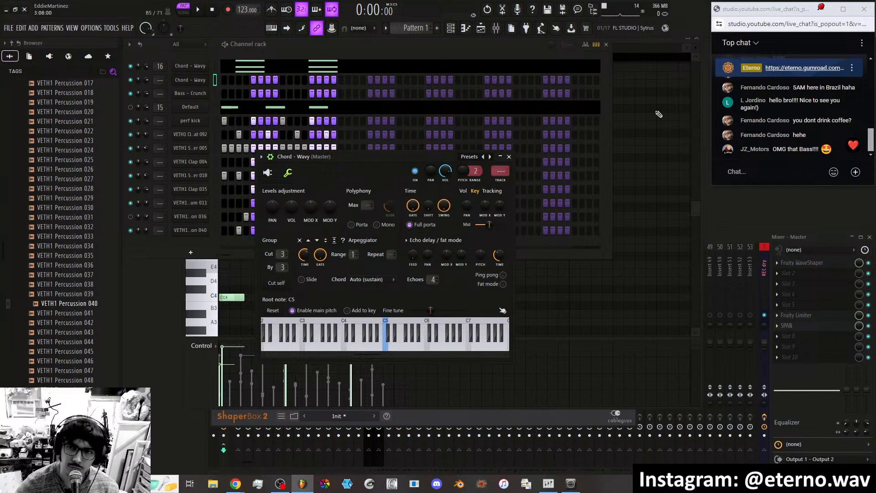
Bring the mixer forward beside the channel rack and play the pattern to watch the Master levels.
click(765, 317)
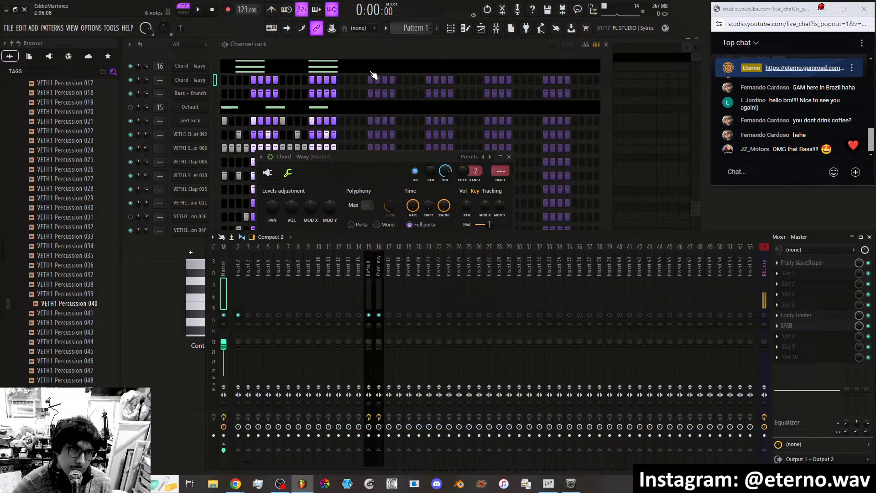
click(292, 46)
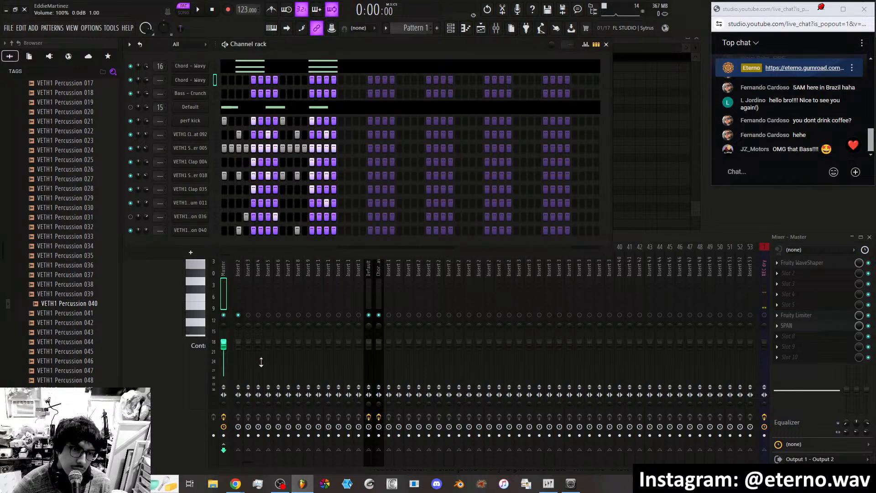
click(224, 284)
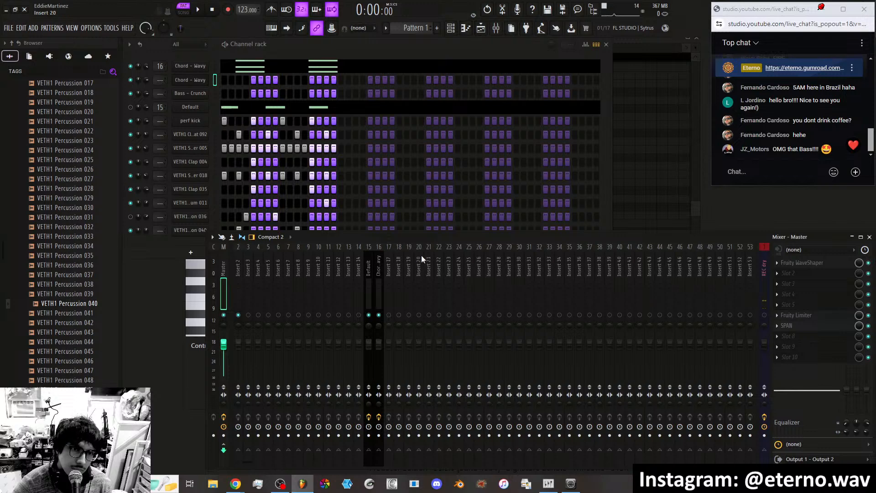
key(space)
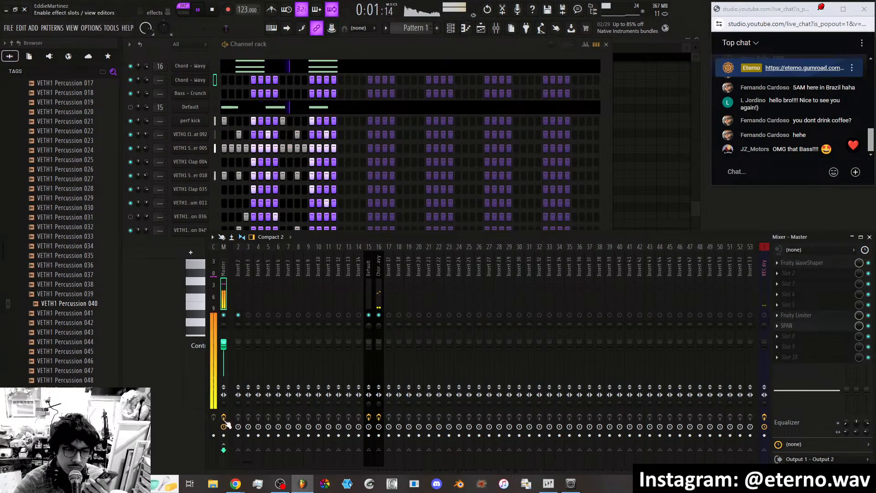
Switch to Chrome to check the YouTube Studio live stream dashboard and return to the FL Studio mixer.
mouse_move(238, 487)
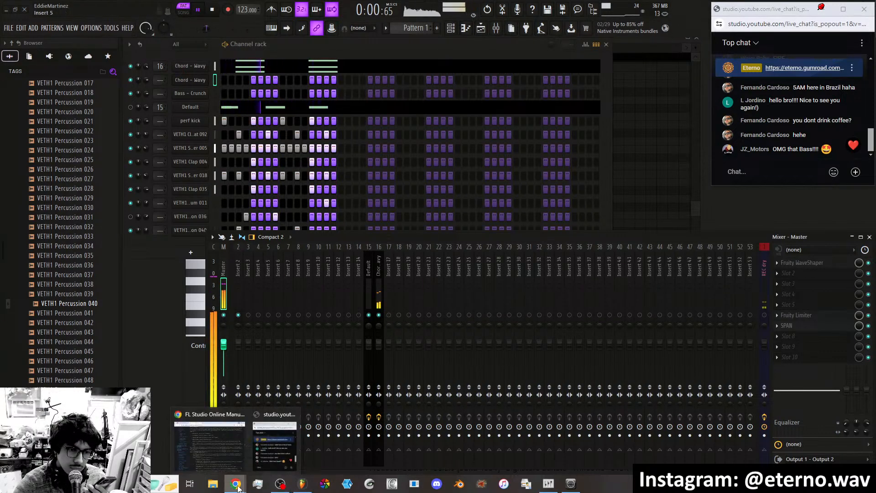
click(228, 454)
click(156, 28)
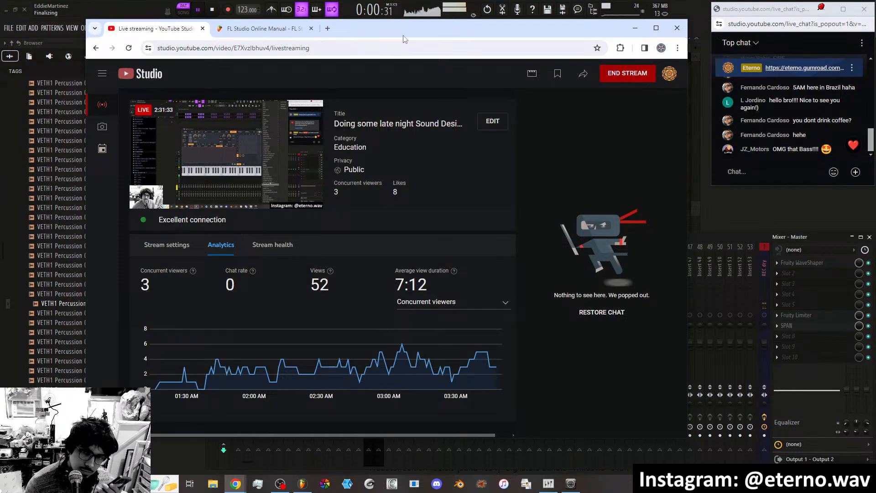
click(718, 237)
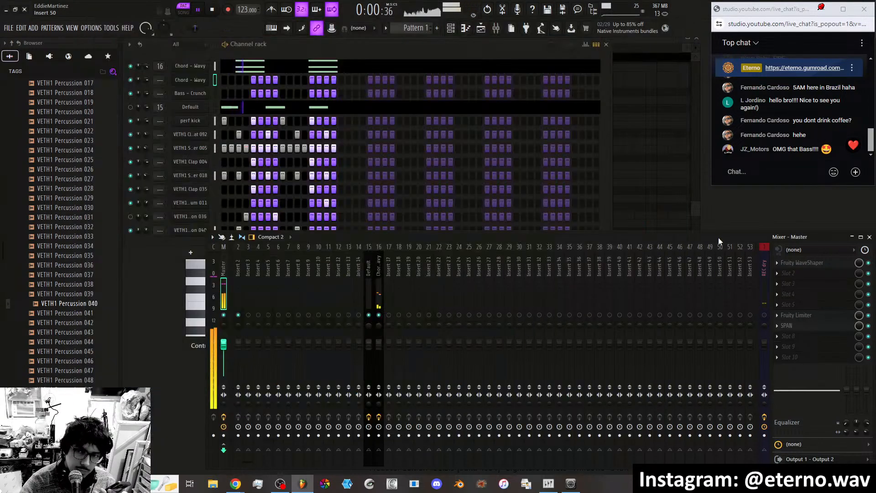
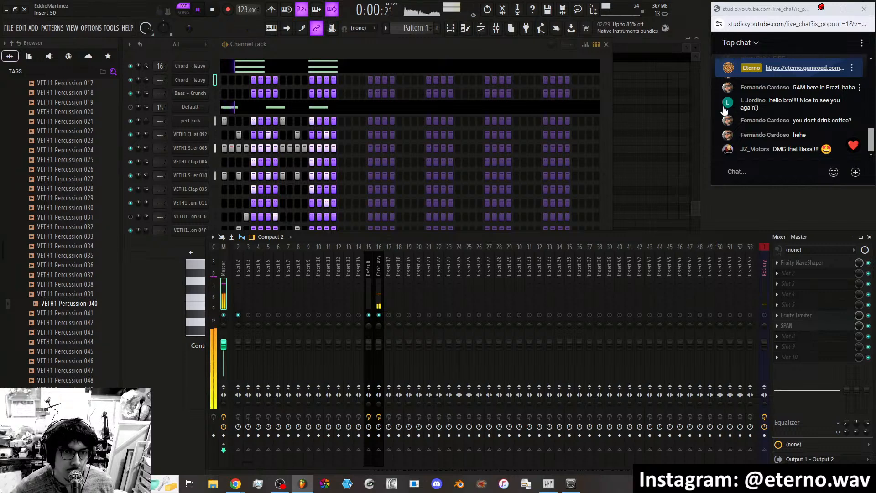
Enable the REC dry mixer track, restart the pattern to watch its levels, and stop playback.
click(765, 315)
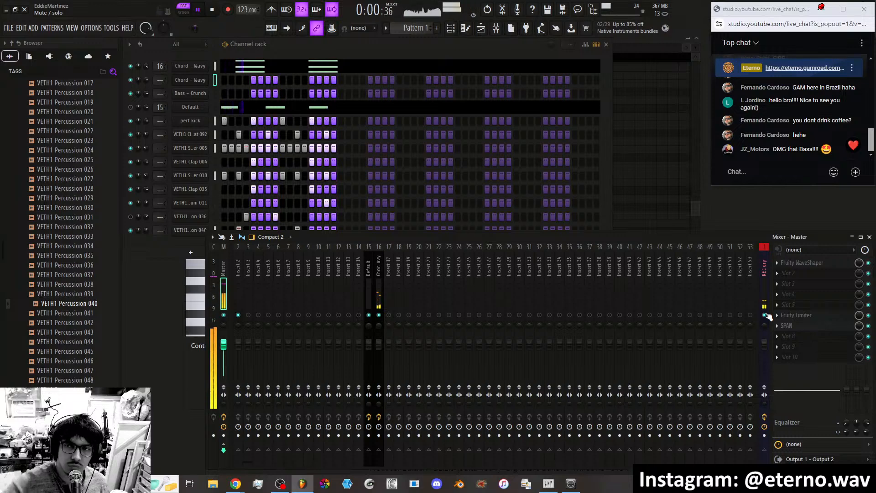
click(212, 9)
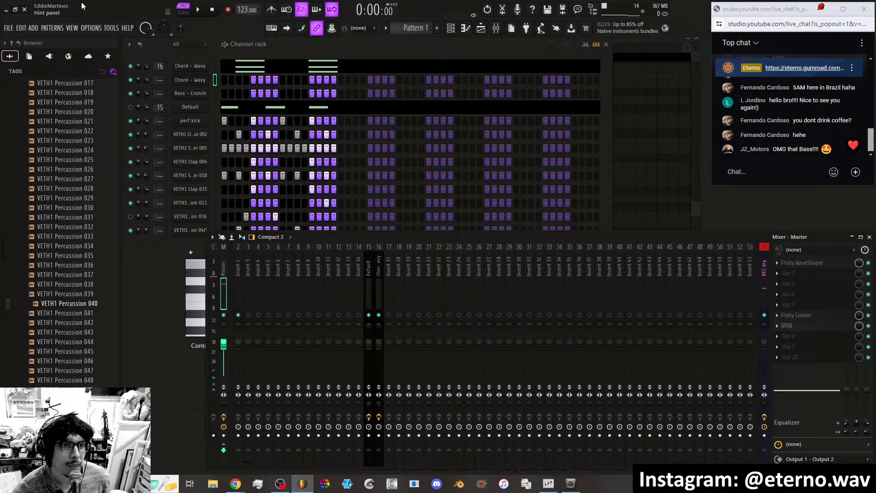
click(198, 9)
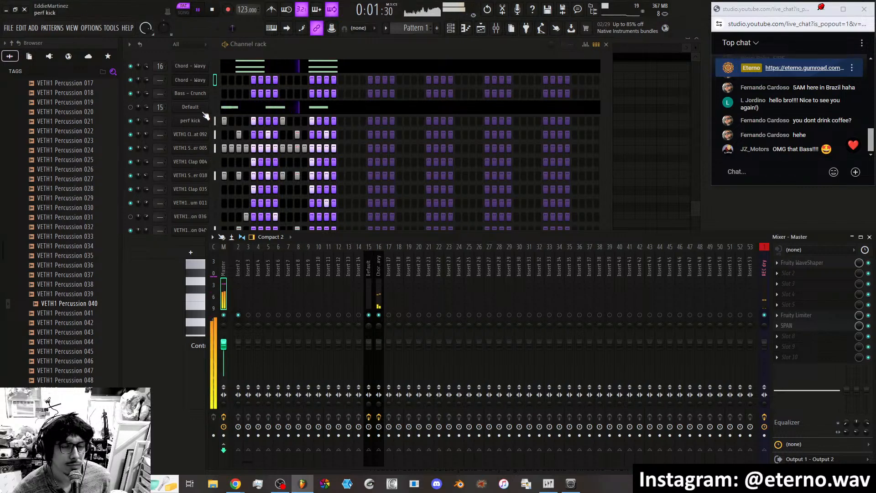
key(space)
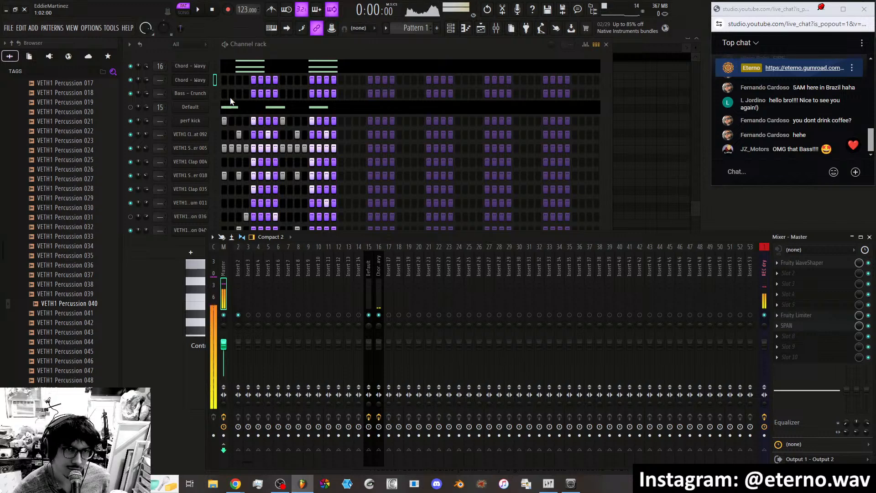
Open the unrouted Chord - Wavy channel and check its Sytrus editor and miscellaneous settings.
click(217, 66)
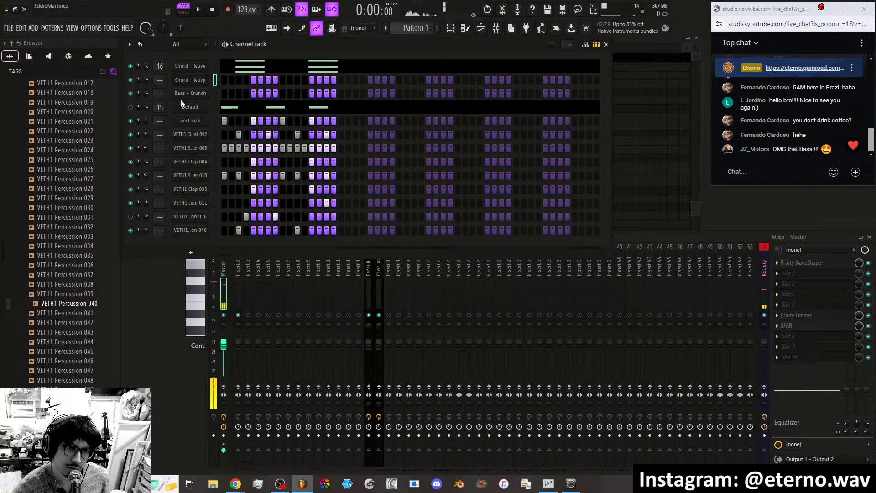
right_click(204, 79)
click(205, 82)
click(205, 82)
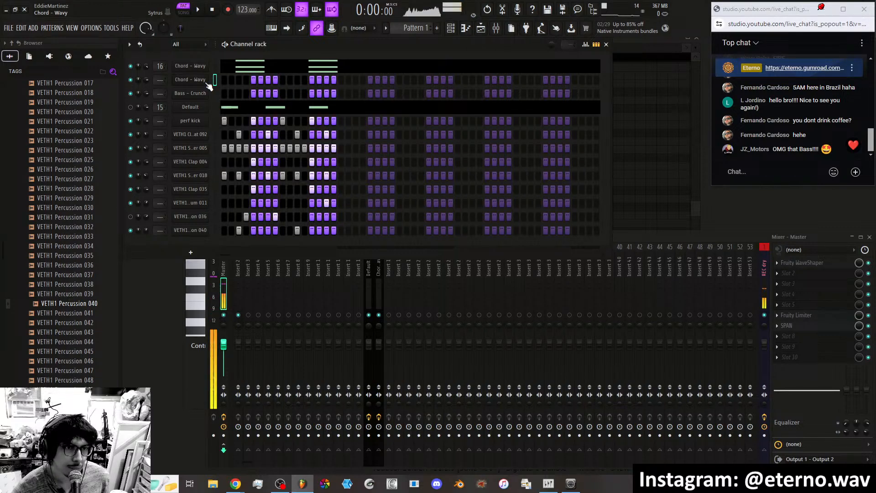
click(267, 173)
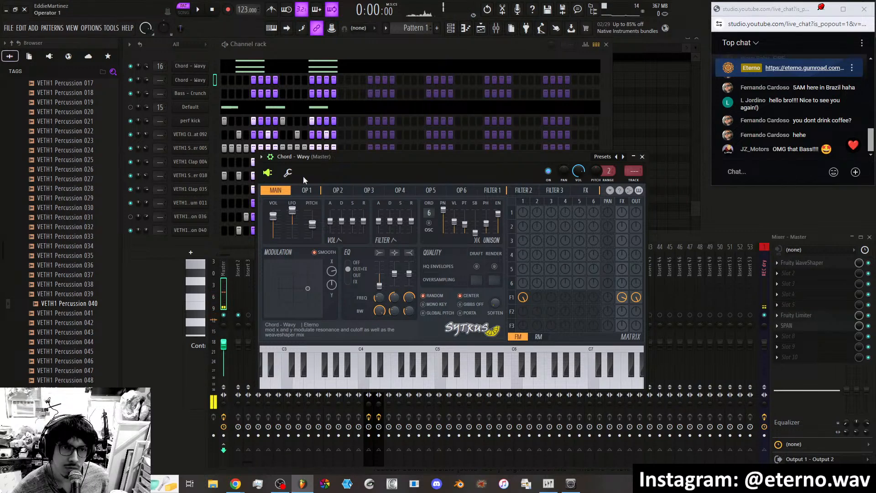
click(271, 157)
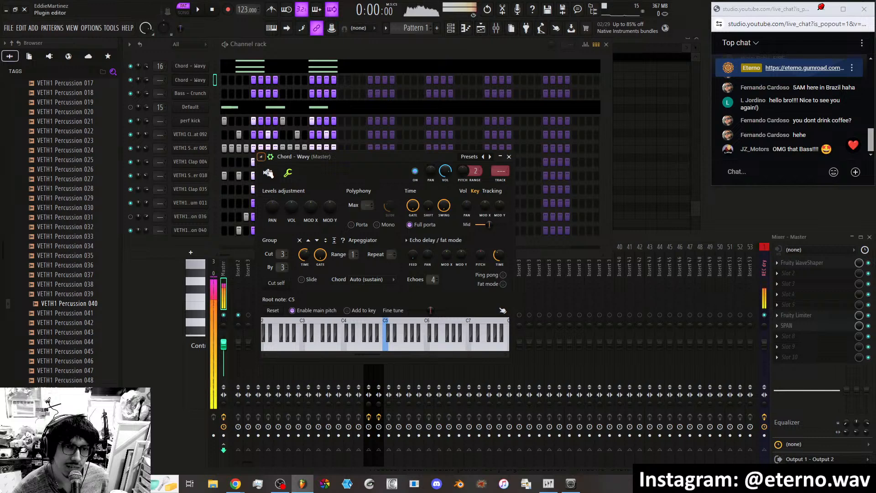
Look through the Chord - Wavy plugin options for preset and channel state saving, and recheck its polyphony settings.
click(270, 158)
click(263, 157)
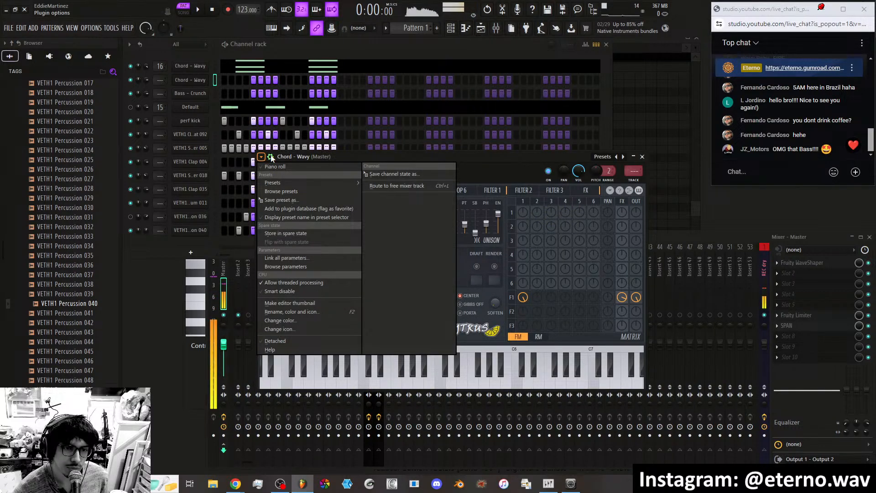
click(272, 156)
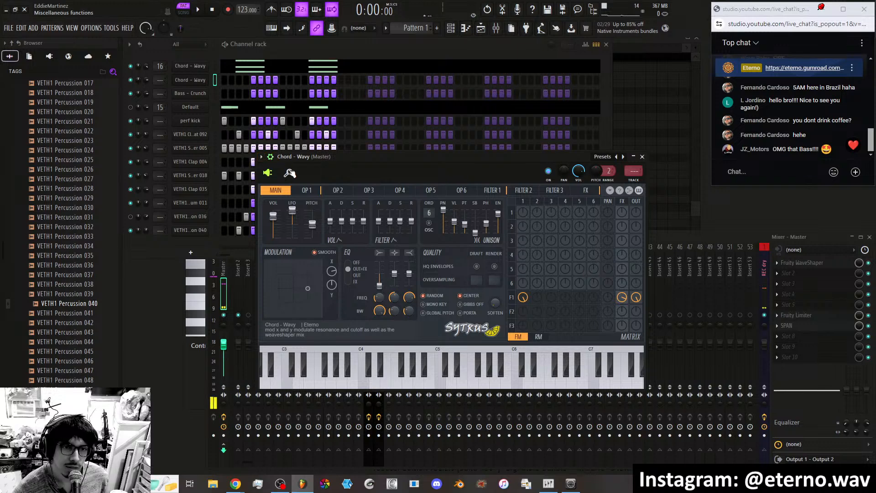
click(289, 172)
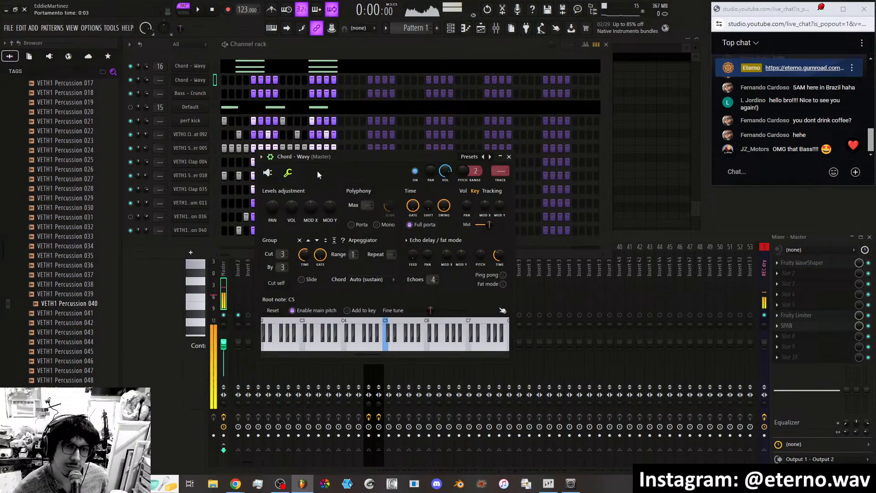
click(263, 159)
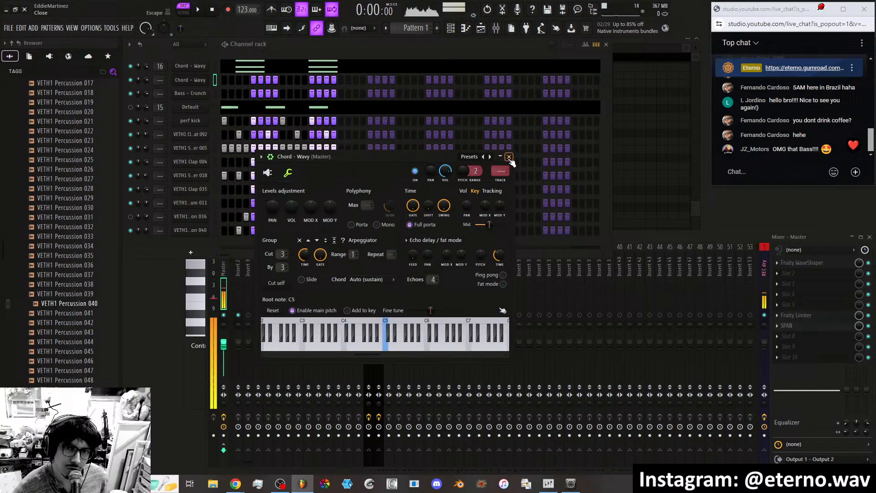
Close the Chord - Wavy window and bring up the Bass - Crunch channel's miscellaneous settings.
click(509, 156)
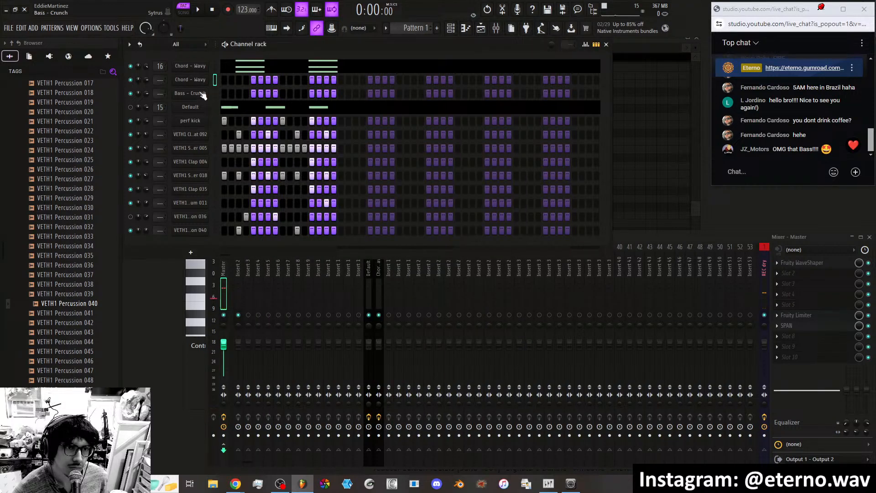
click(201, 94)
click(256, 192)
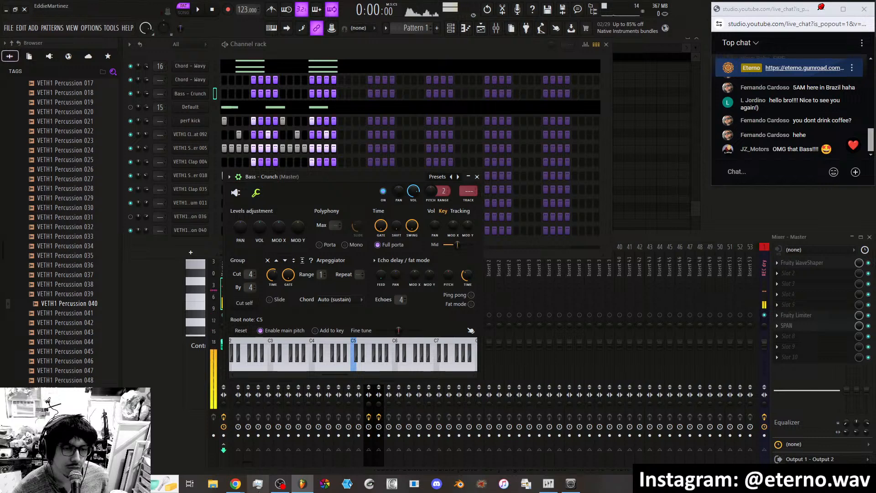
Switch to Chrome and search Google in a new tab for "when saving a preset how to save polyphony as well".
mouse_move(235, 483)
click(226, 447)
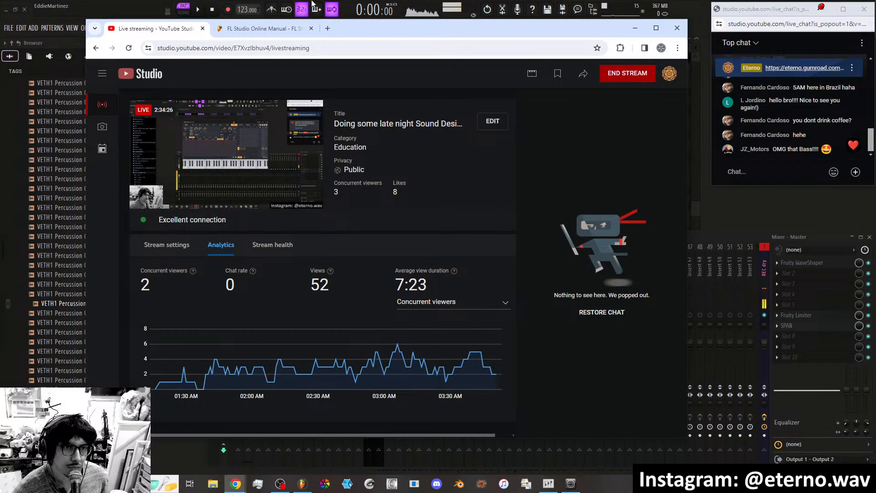
click(254, 32)
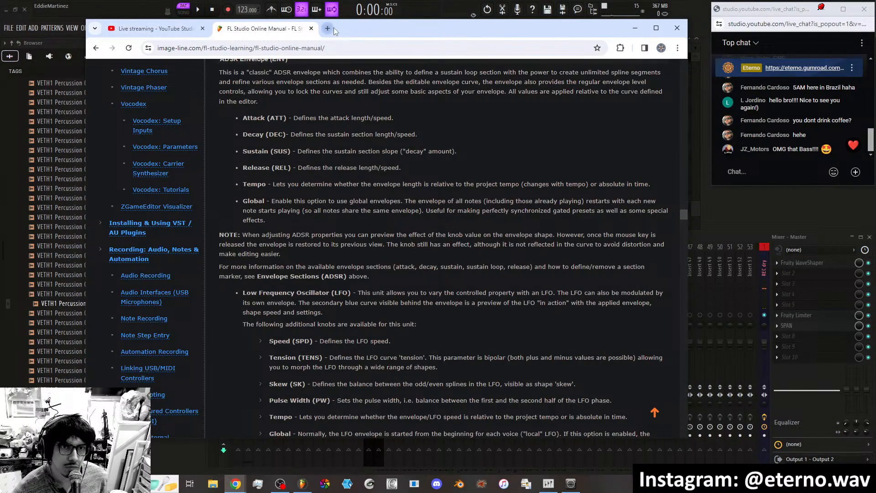
click(330, 28)
click(341, 205)
text(when sa)
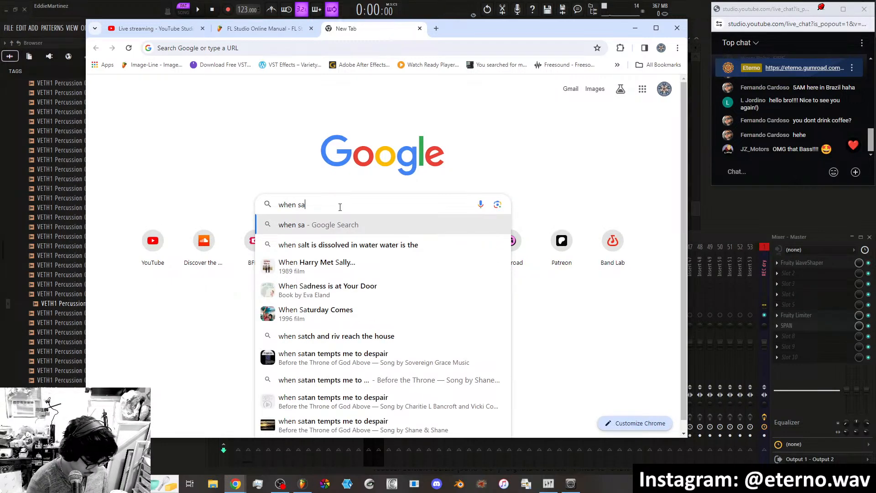
text(ving a preset how to save polyphony as well)
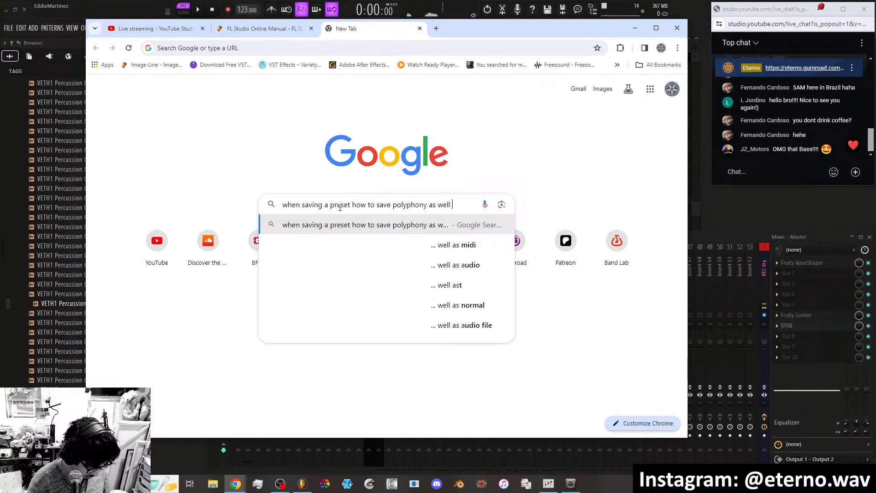
key(Return)
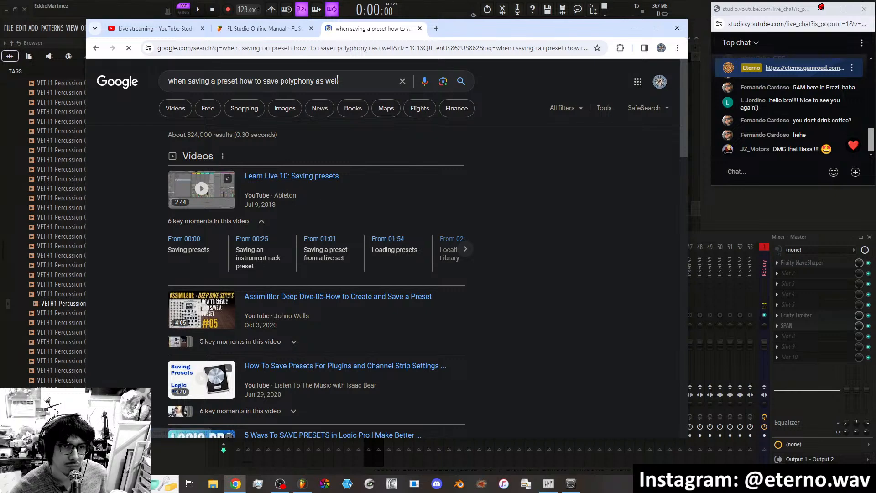
Refine the Google search by adding "fl studio" to the end of the query.
click(336, 79)
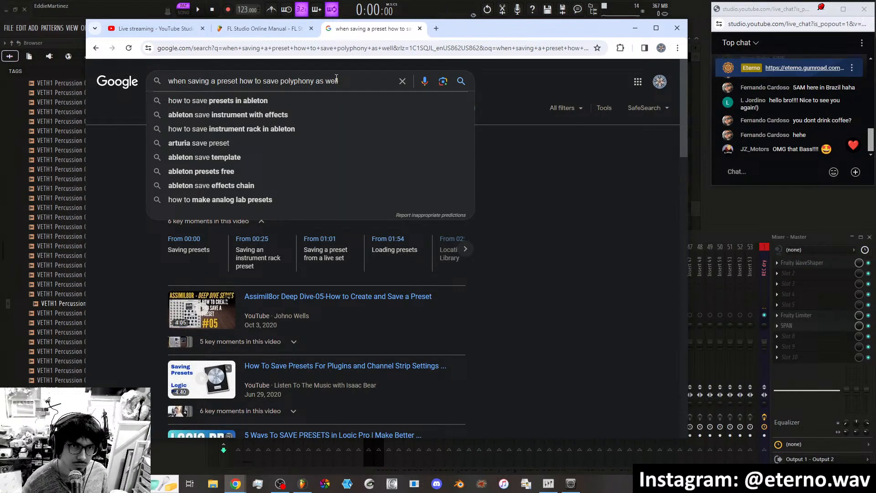
text(fl studio)
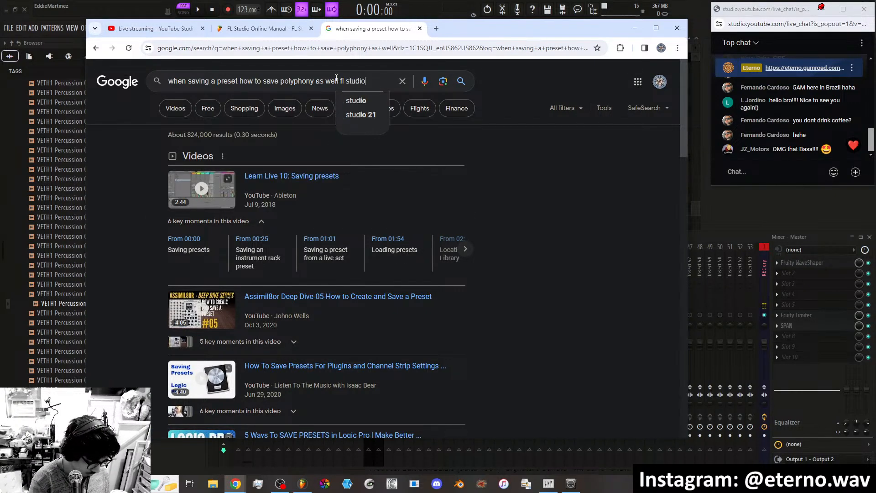
Search for "when saving a preset how to save polyphony as well fl studio" and read the "Polyphony export bug" forum thread.
key(Return)
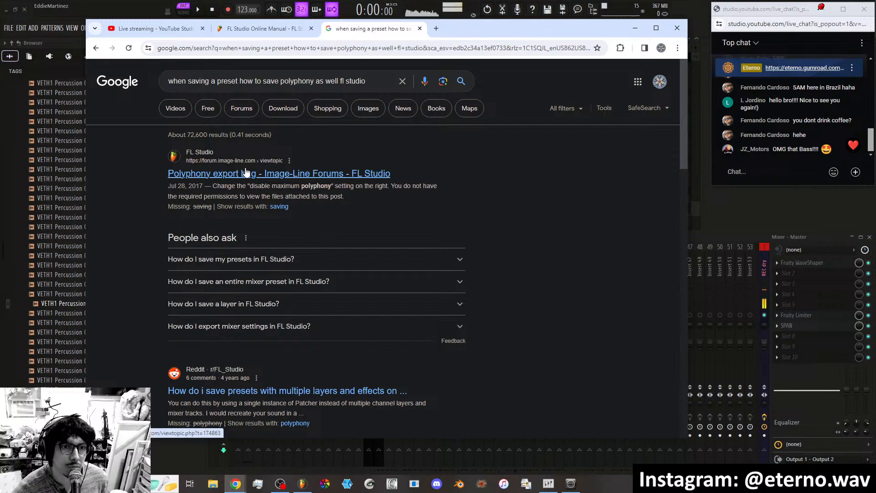
click(269, 177)
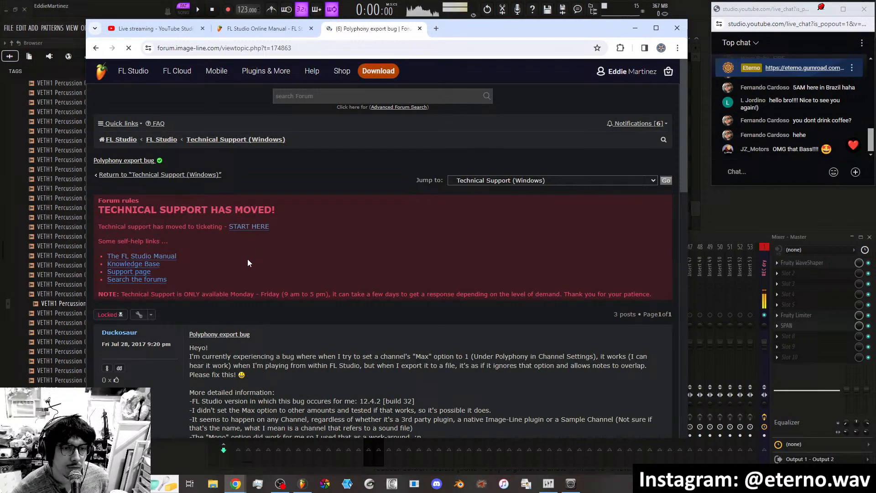
scroll(249, 260, down, 2)
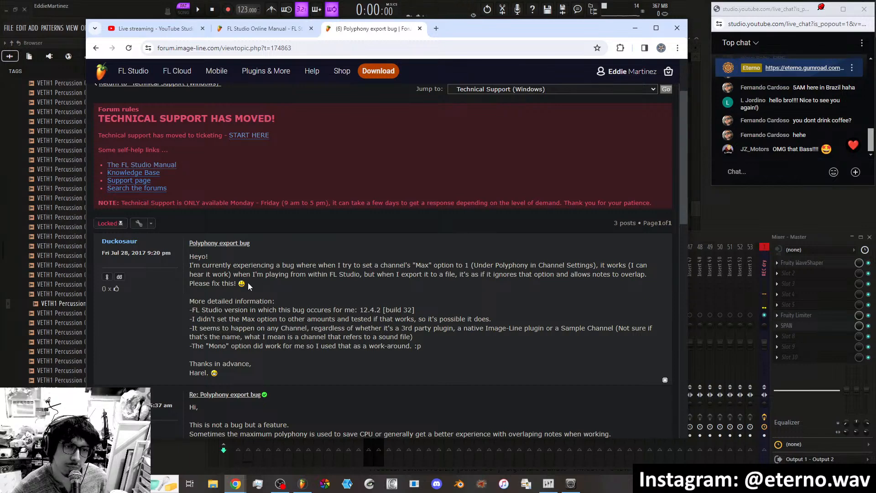
scroll(250, 301, down, 3)
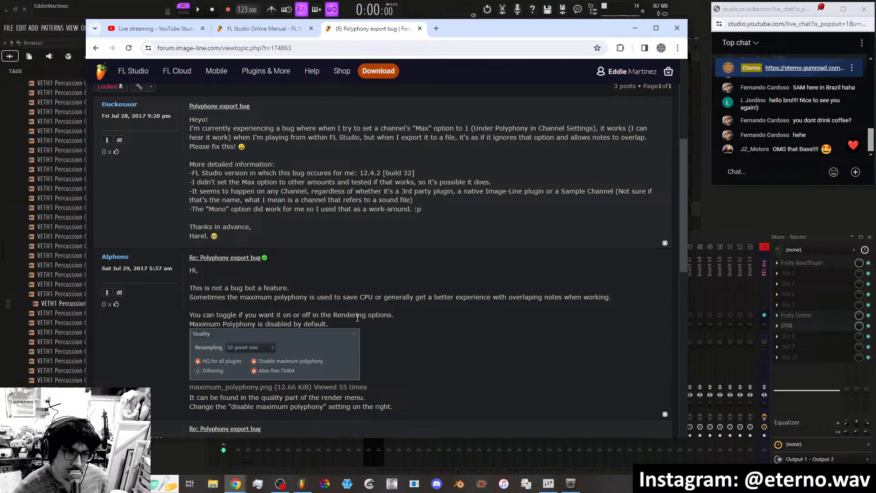
scroll(356, 316, down, 1)
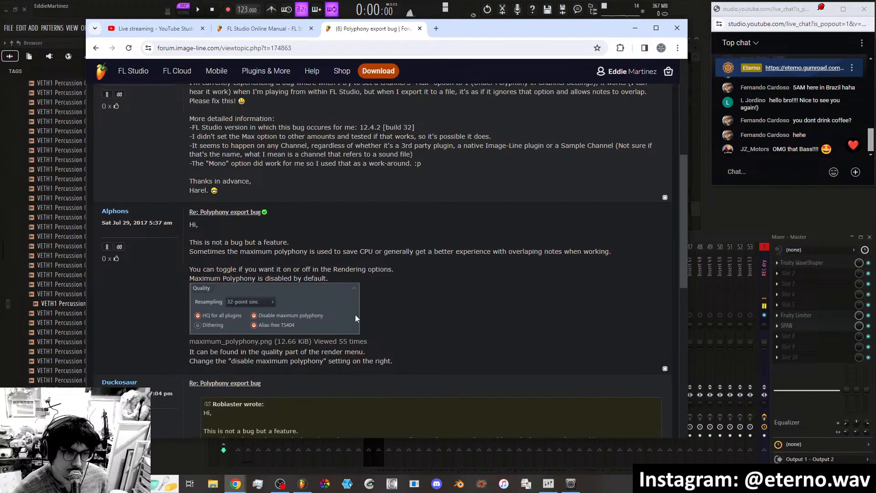
scroll(353, 315, down, 2)
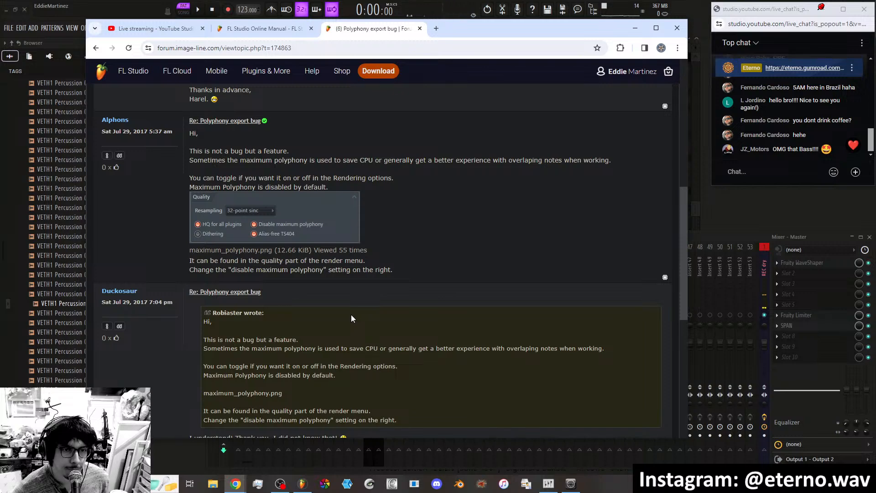
scroll(351, 316, down, 2)
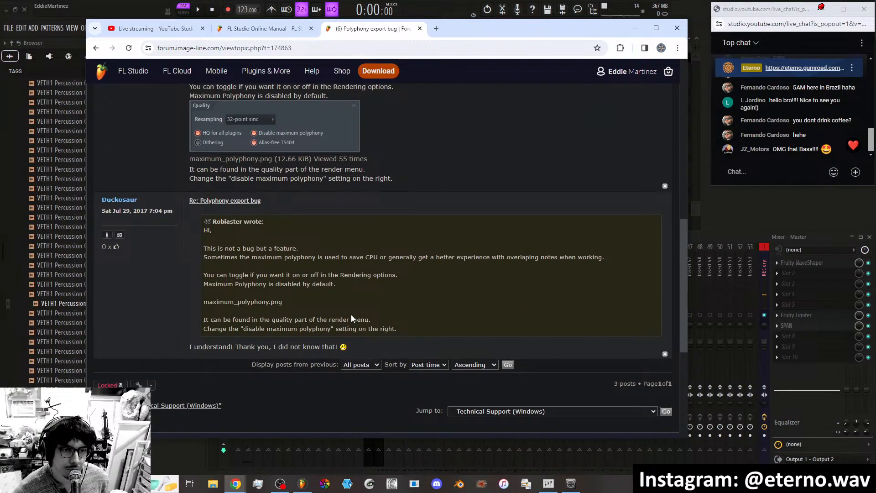
scroll(352, 314, up, 4)
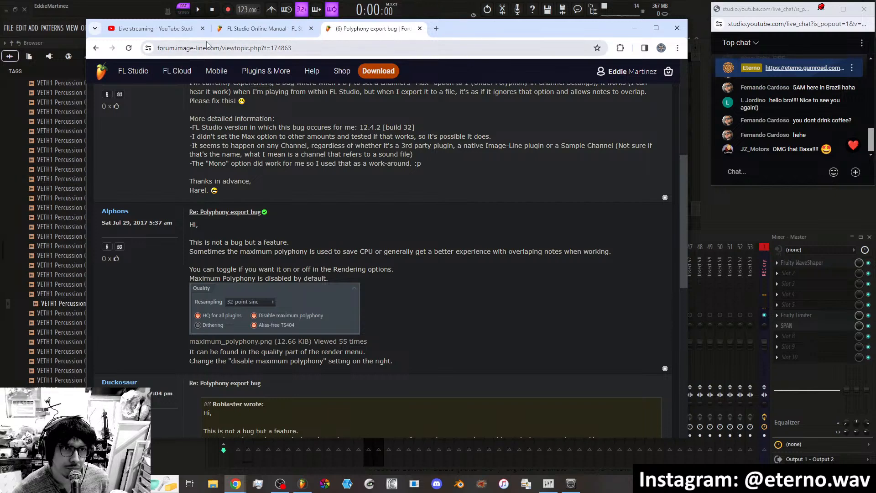
Switch to FL Studio and put away the Bass - Crunch channel settings window.
click(634, 28)
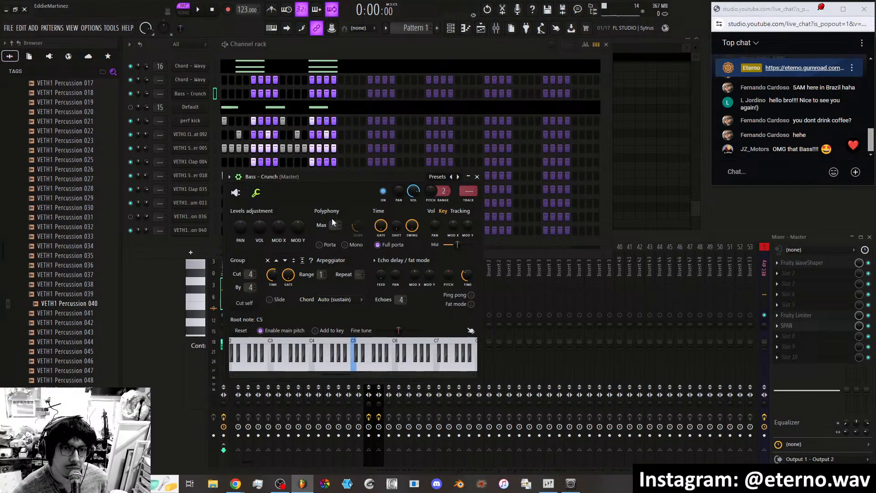
click(468, 178)
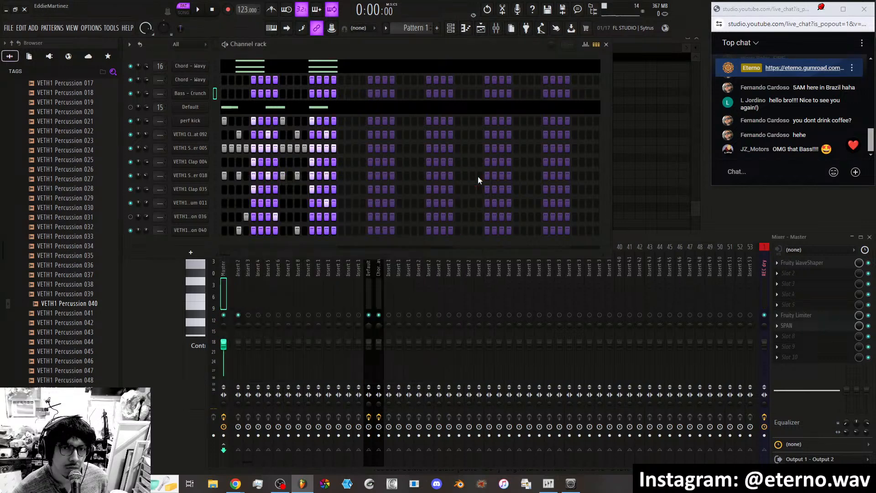
Switch back to Chrome, return to the search results and search for "maximum polyphony sytrus fl studio".
mouse_move(236, 483)
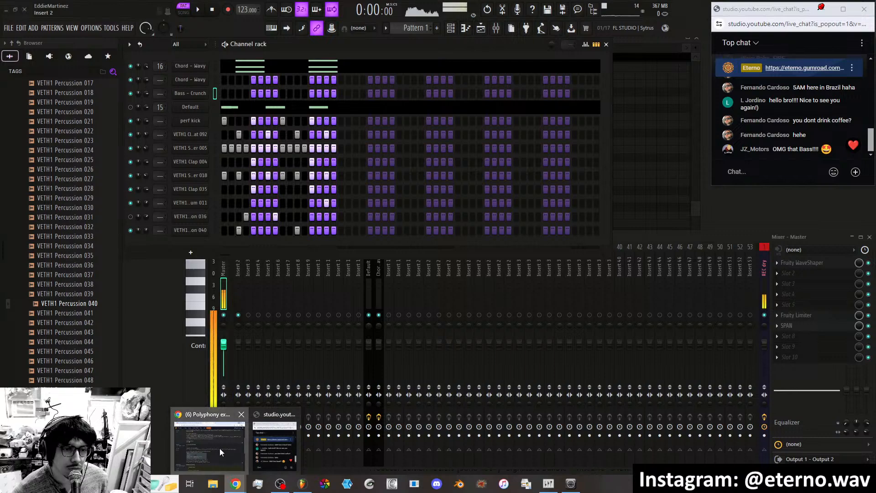
click(210, 438)
click(96, 48)
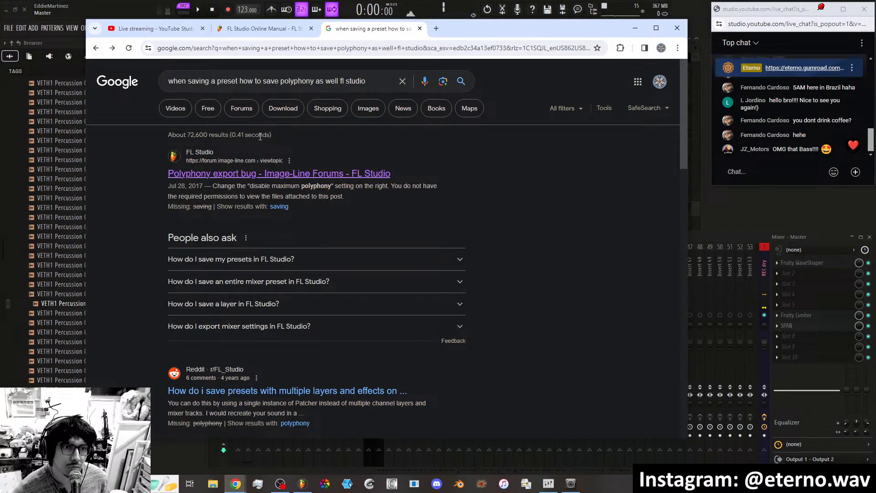
drag(377, 80, 171, 82)
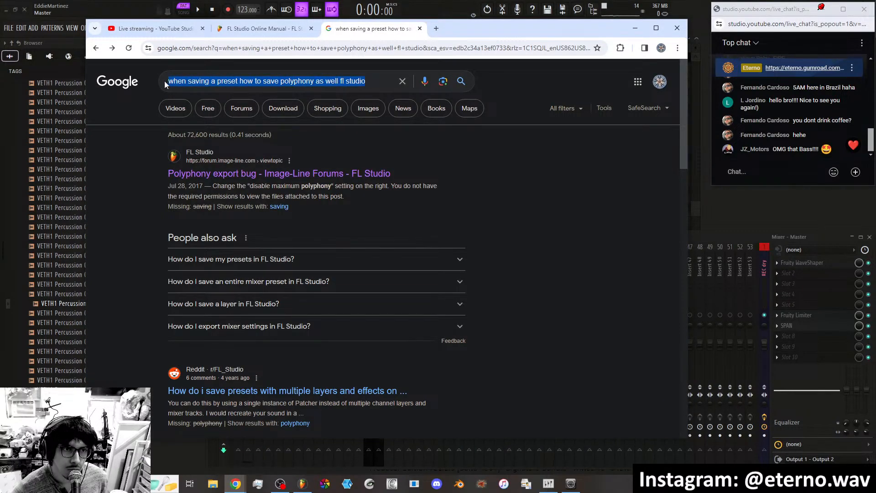
text(max)
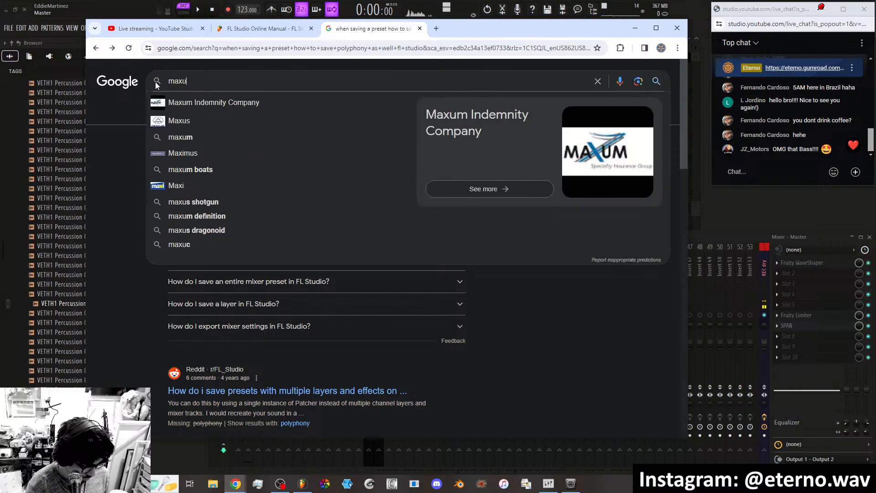
key(BackSpace)
text(ximum polyphony )
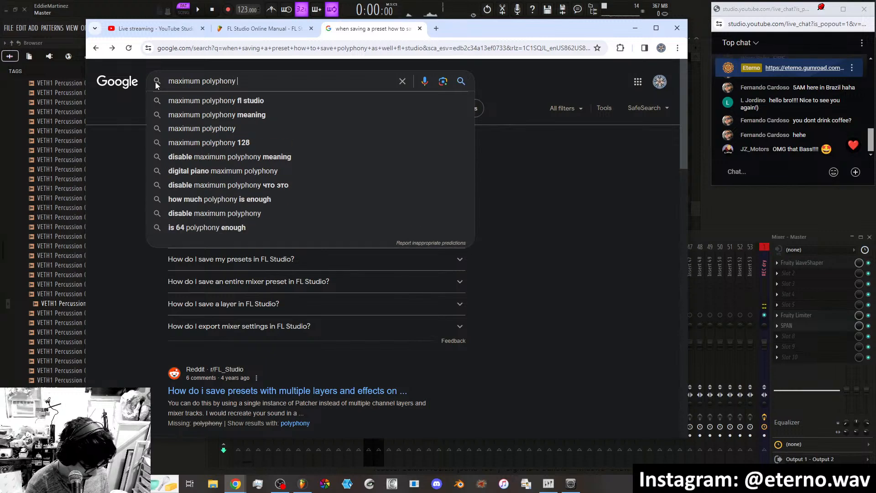
text(sytrus fl studio)
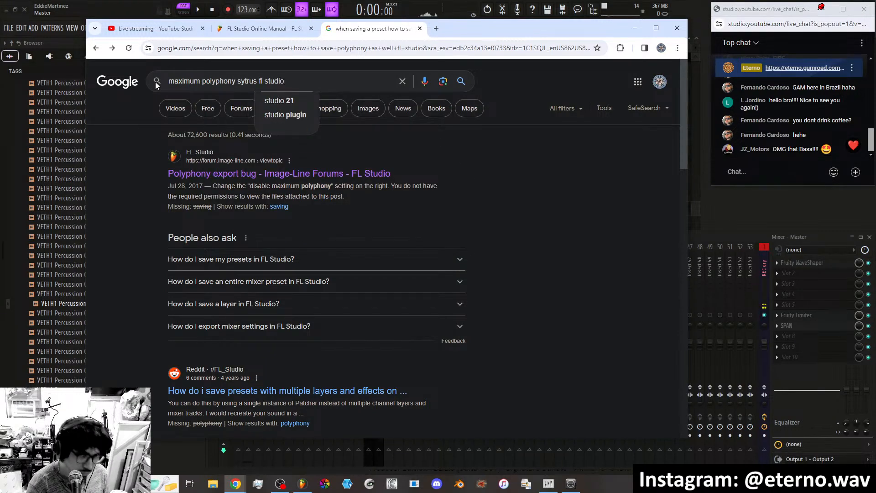
key(Return)
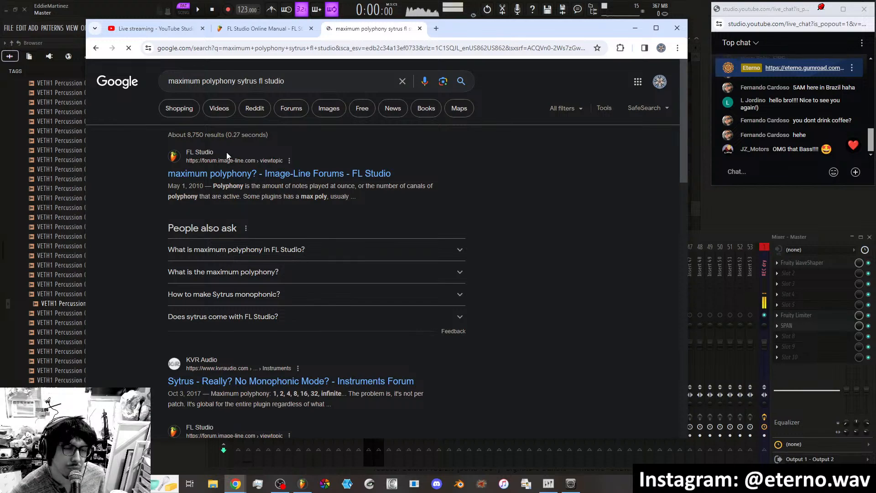
Open the Image-Line forum result "maximum polyphony?" and read through its replies.
click(281, 172)
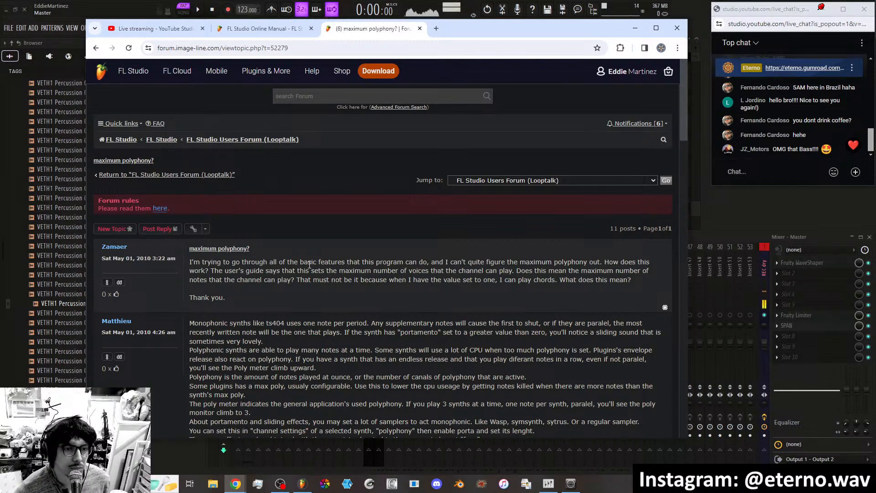
scroll(309, 265, down, 1)
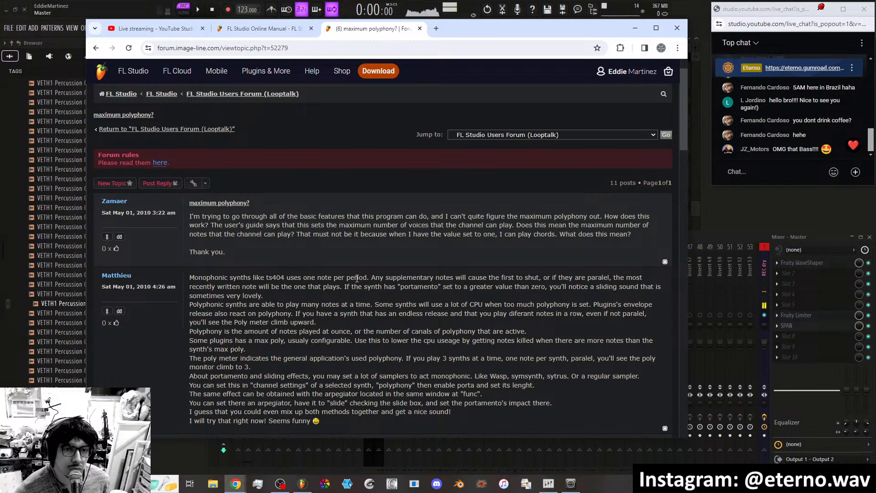
scroll(406, 277, down, 5)
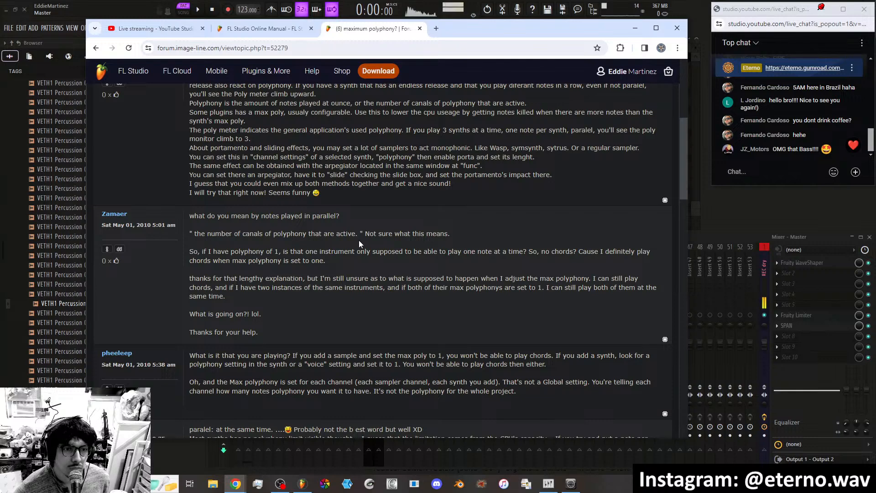
scroll(359, 240, down, 4)
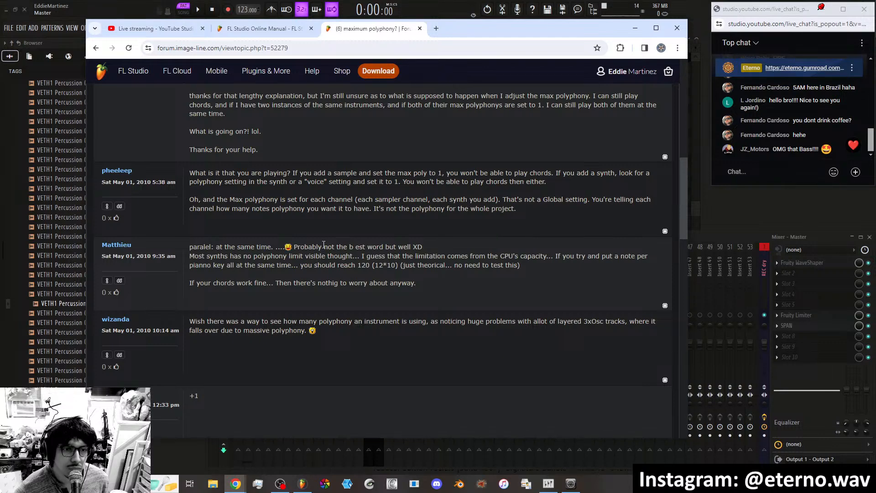
Return to the results and read the KVR Audio thread "Sytrus - Really? No Monophonic Mode?".
click(95, 48)
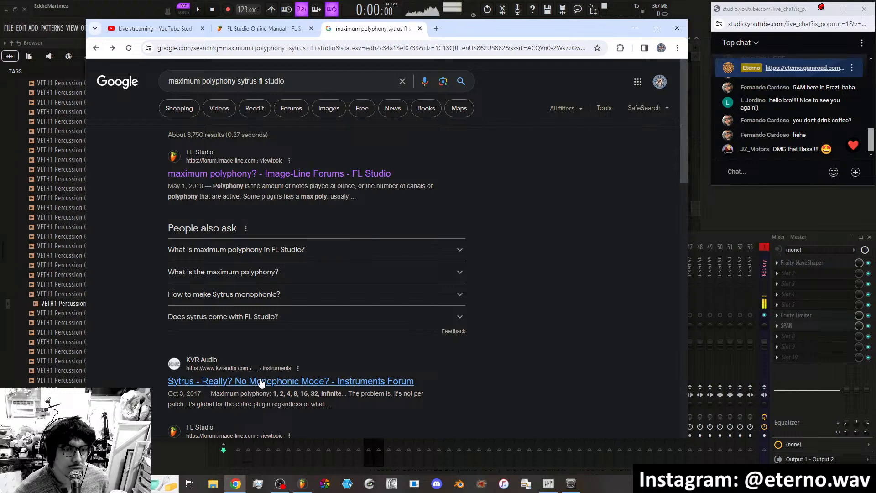
scroll(264, 377, down, 1)
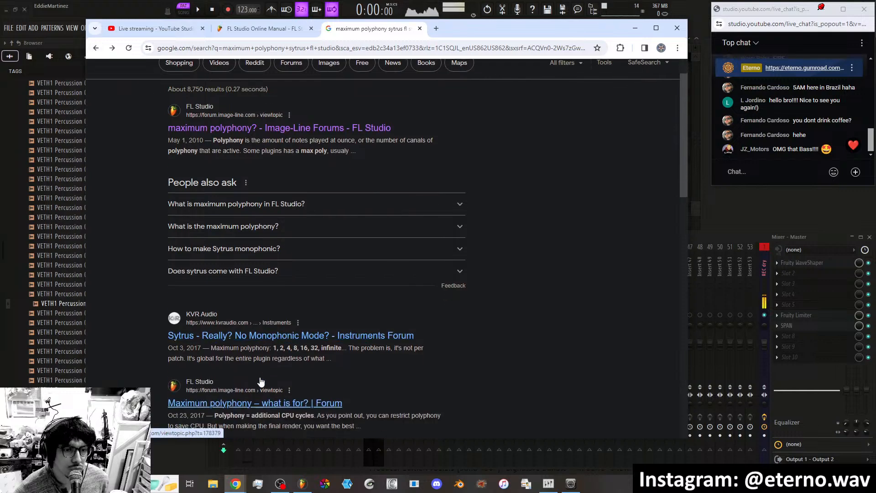
click(277, 338)
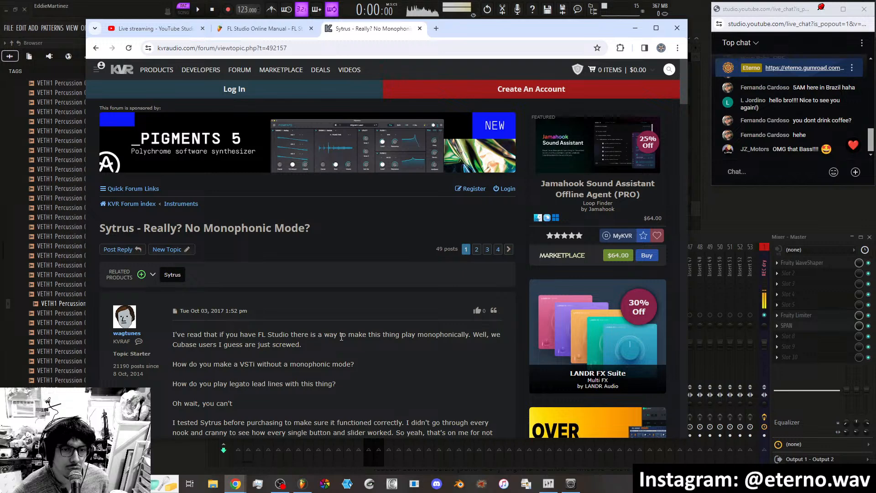
scroll(352, 337, down, 1)
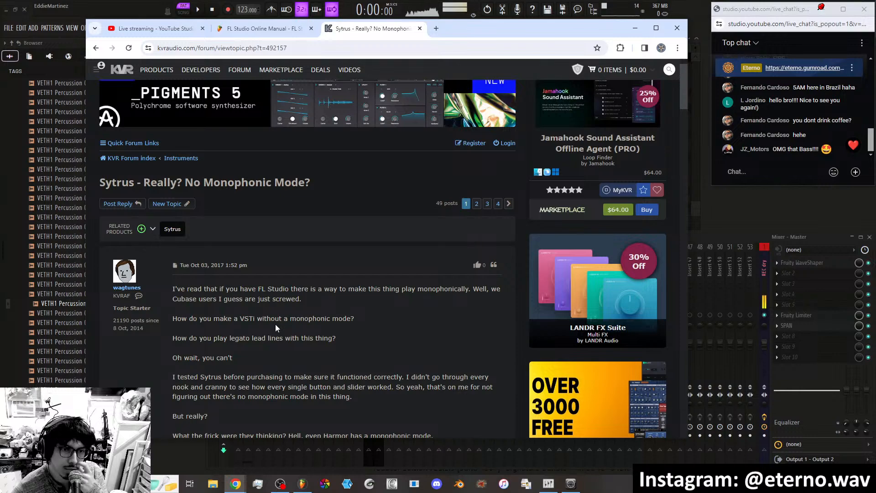
scroll(275, 324, down, 4)
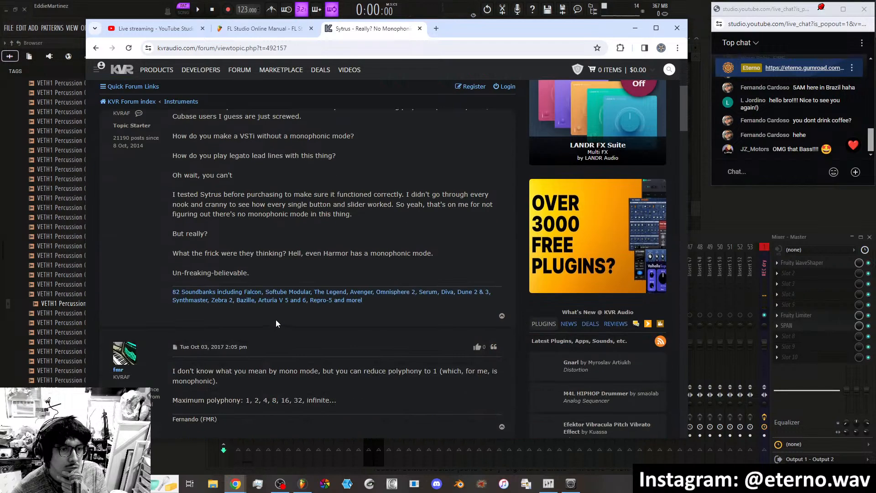
scroll(276, 321, down, 6)
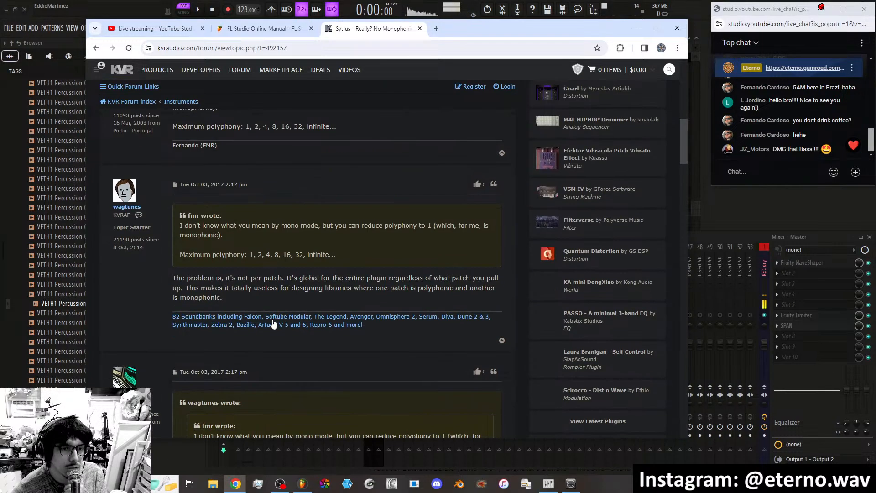
Go back to the Sytrus maximum polyphony results and review the remaining entries down to the related searches.
key(alt+Left)
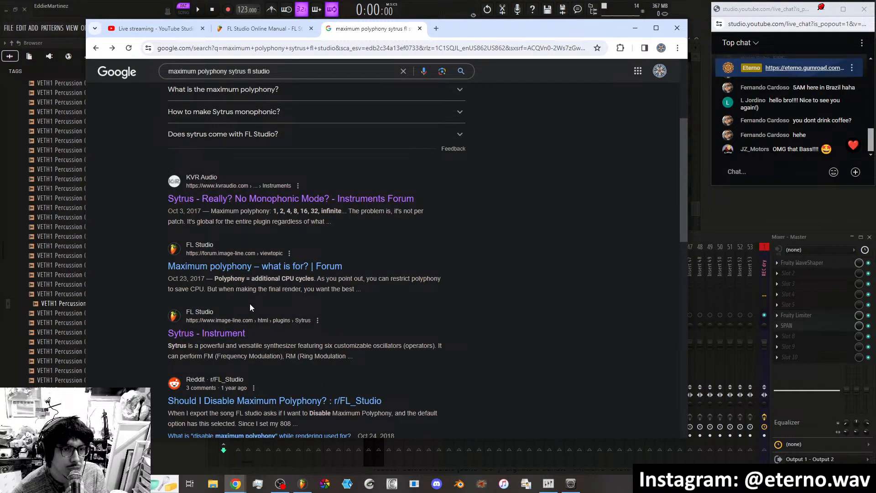
scroll(251, 302, down, 2)
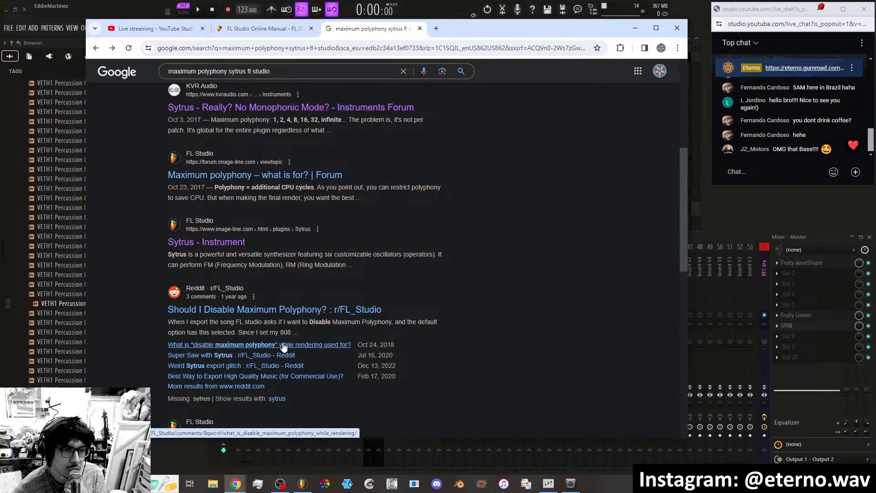
scroll(283, 346, down, 3)
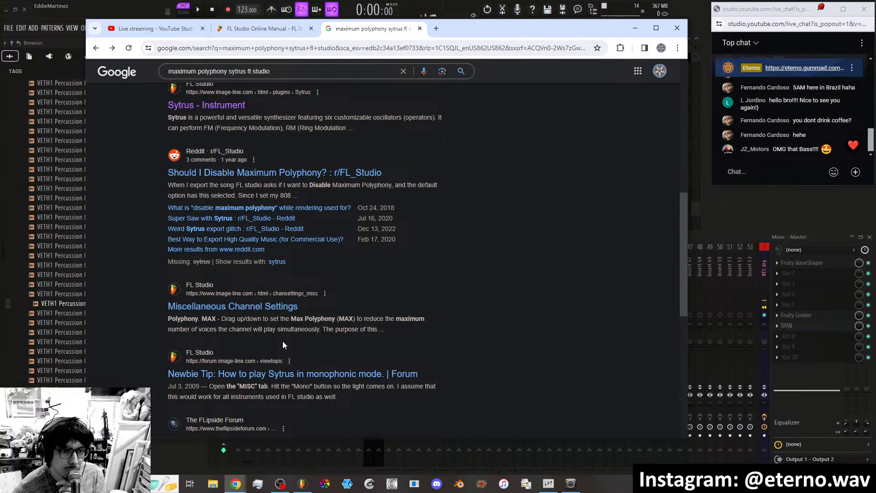
scroll(283, 341, down, 1)
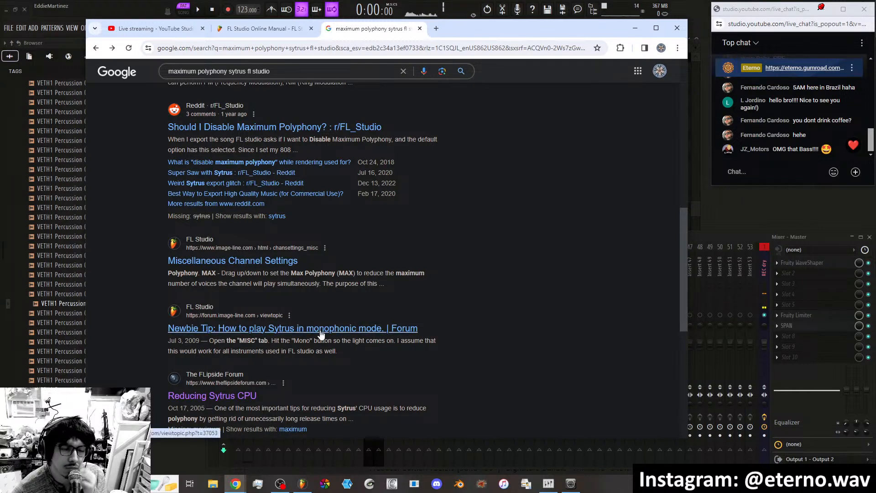
scroll(322, 330, down, 3)
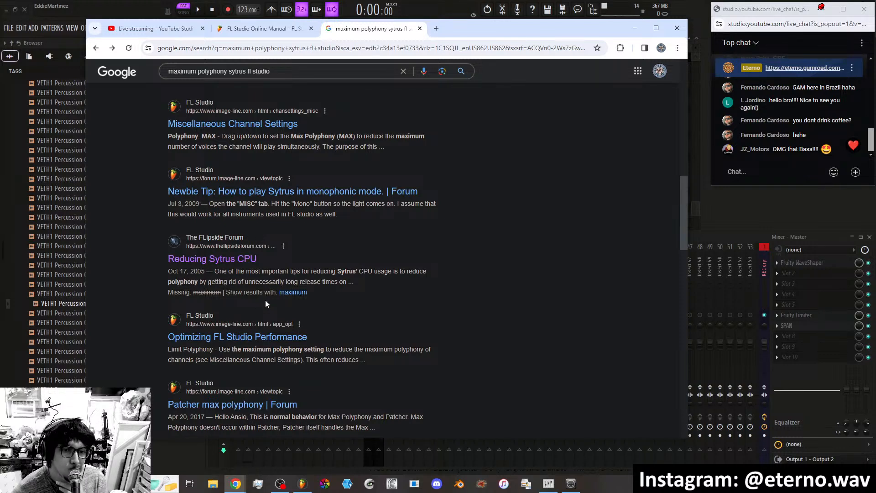
scroll(265, 301, down, 2)
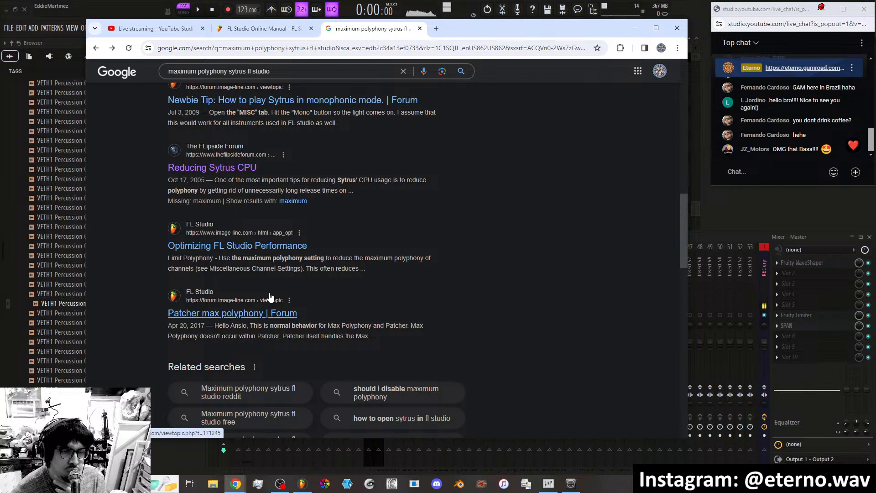
Replace the current Google query and search for "sytrus mono".
scroll(262, 303, up, 8)
drag(273, 73, 168, 74)
text(sy)
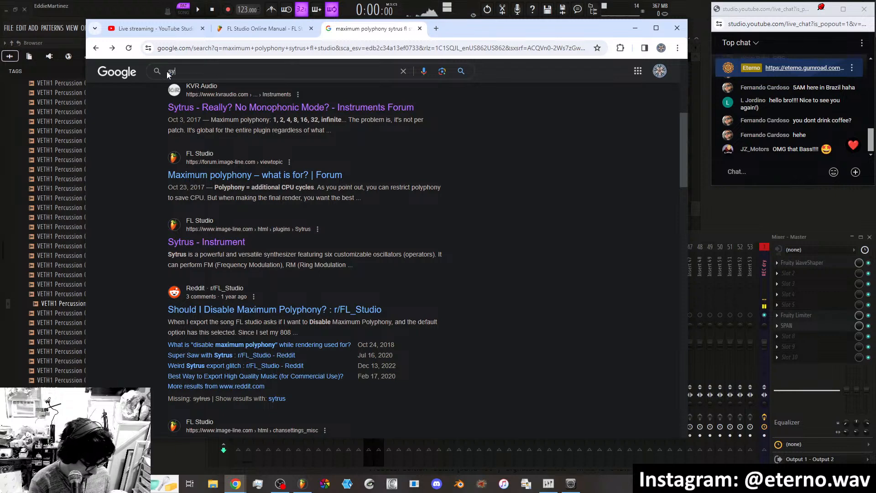
text(trus mono)
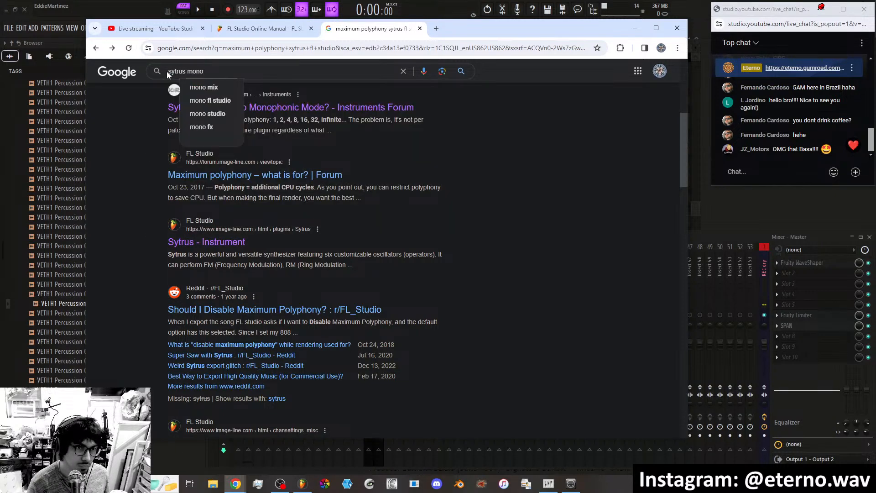
key(Return)
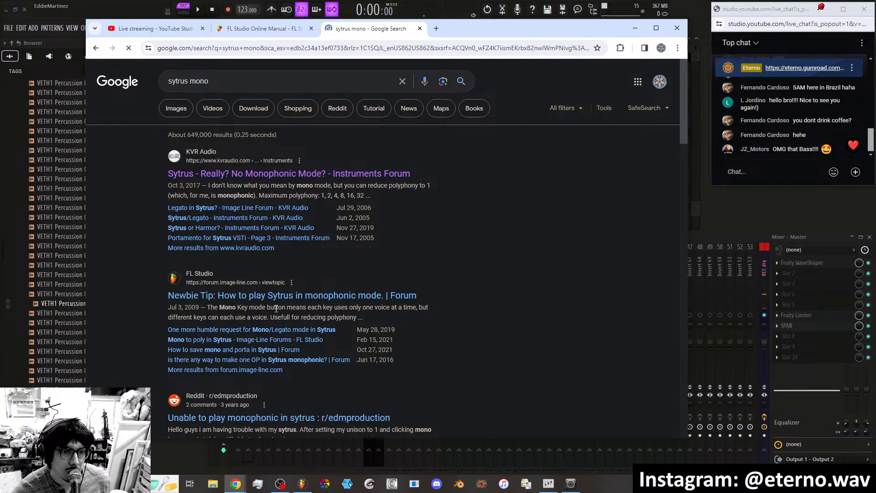
Open the Image-Line forum result "Newbie Tip: How to play Sytrus in monophonic mode." and read through its replies.
click(294, 300)
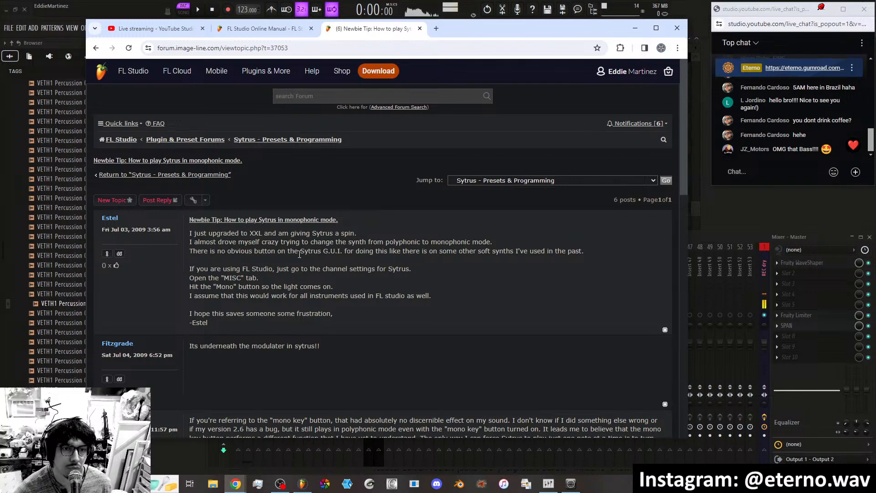
scroll(356, 253, down, 2)
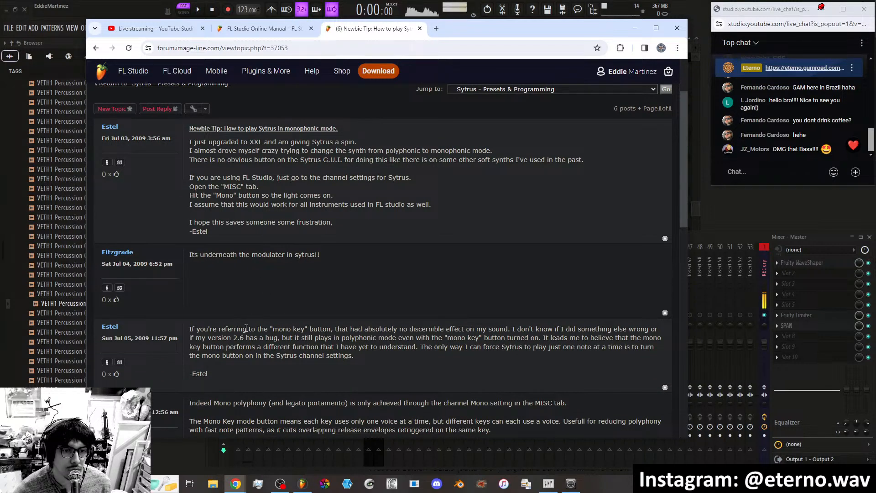
scroll(316, 330, down, 1)
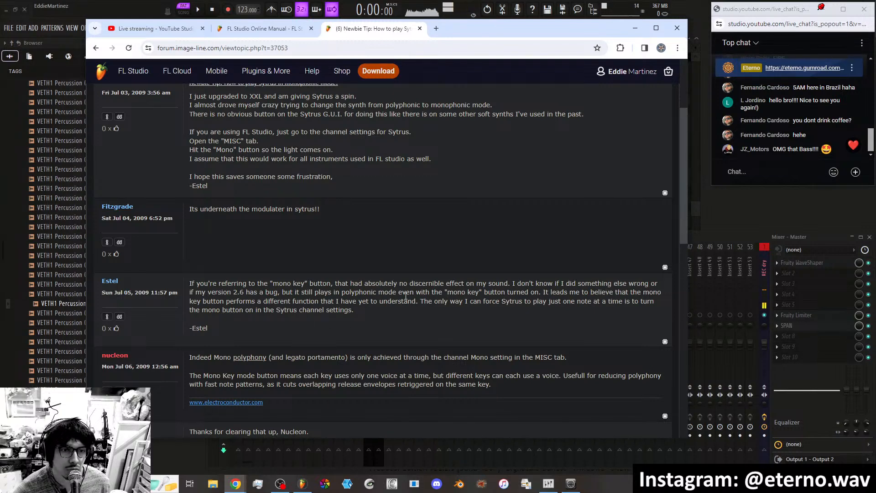
scroll(272, 295, down, 1)
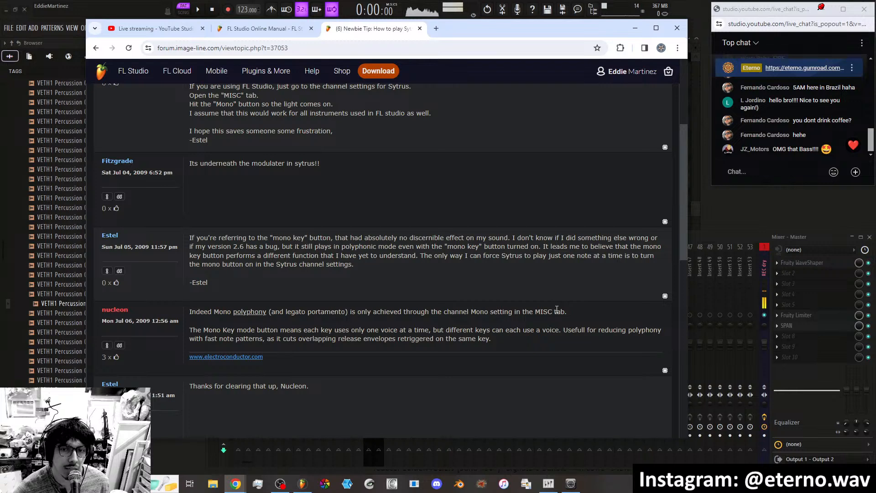
scroll(557, 310, down, 1)
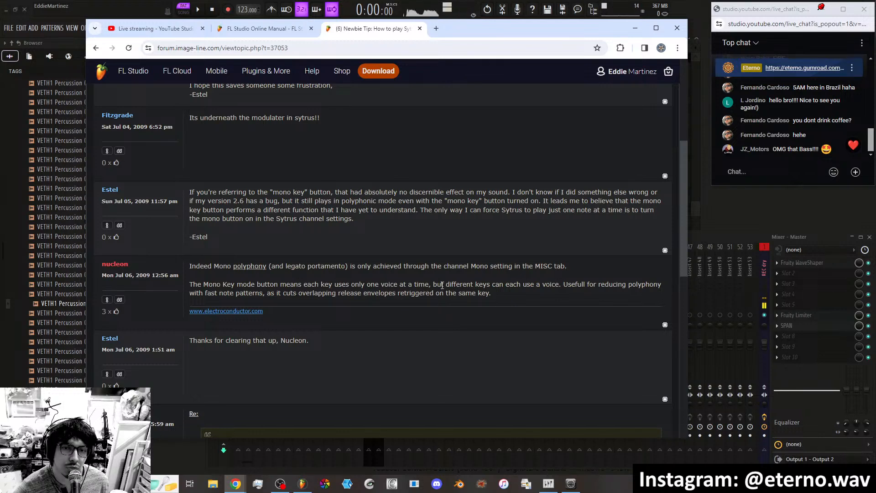
Switch to FL Studio and inspect the polyphony settings of the Default and both Chord - Wavy channels, plus the plugin's save options.
click(634, 28)
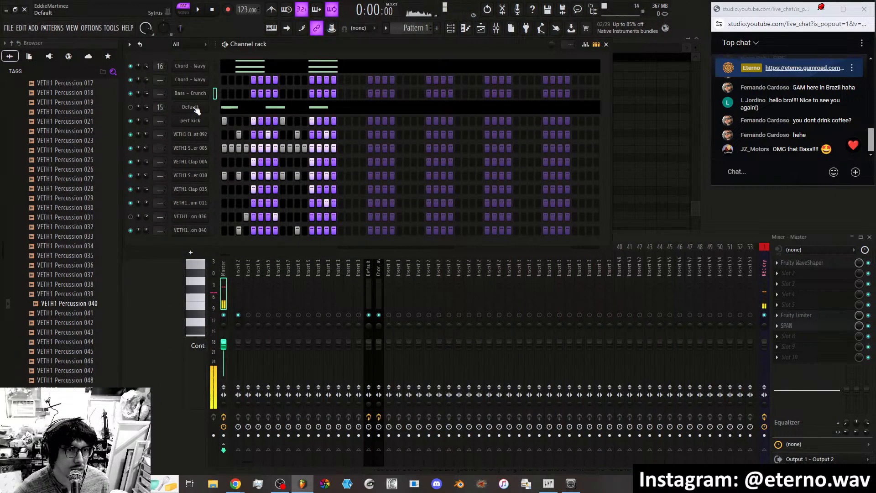
click(196, 110)
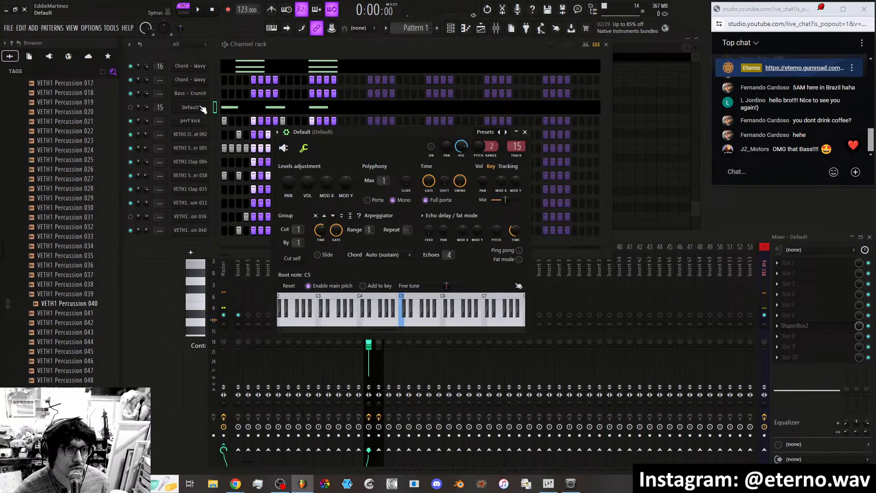
click(200, 81)
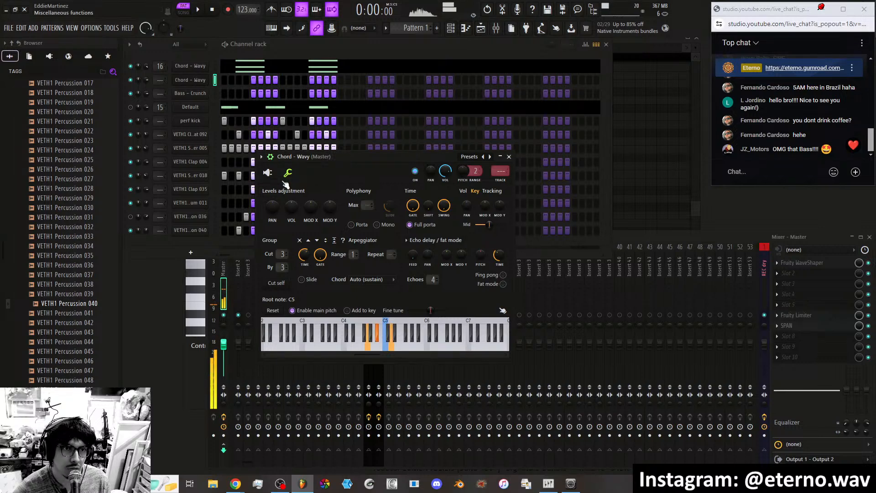
click(214, 67)
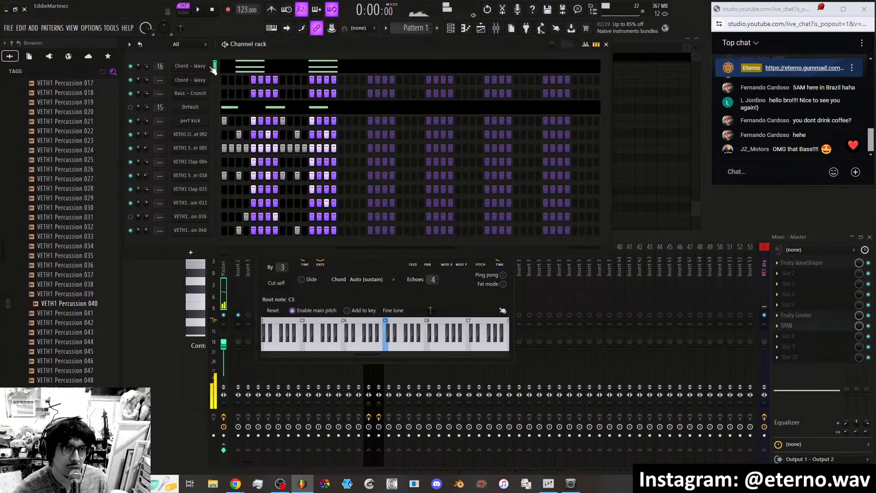
click(201, 67)
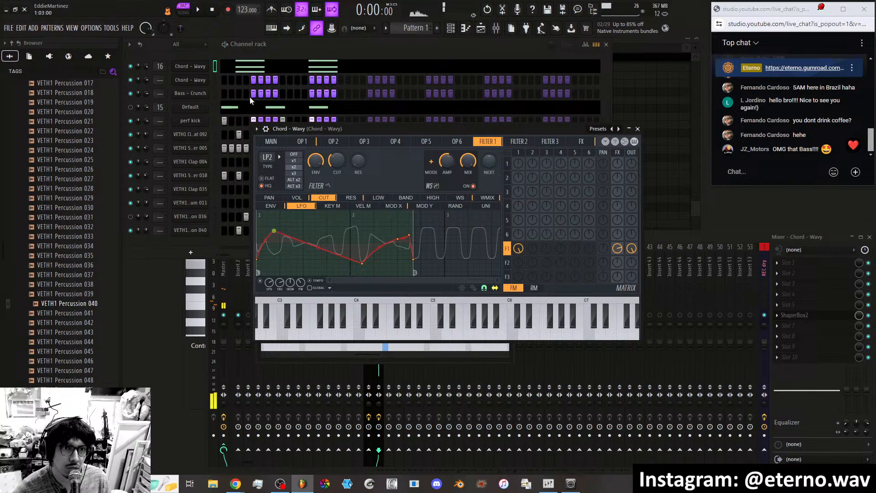
click(266, 129)
click(283, 146)
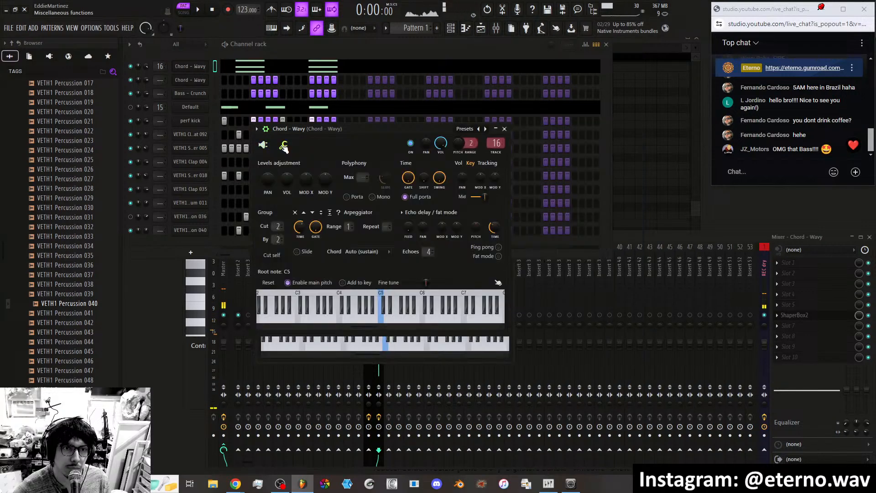
click(256, 129)
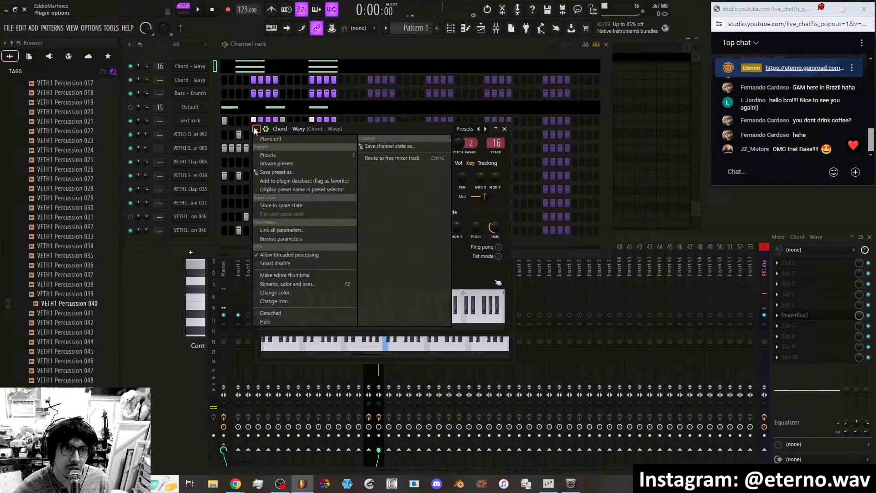
click(257, 129)
Turn on Mono Key in Sytrus's main settings for the Chord - Wavy channel on mixer track 16, leaving Porta off.
click(264, 145)
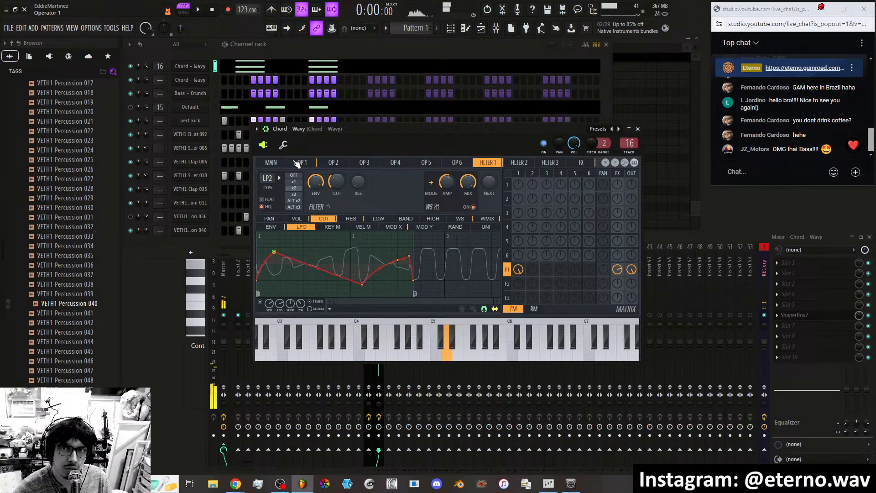
click(272, 162)
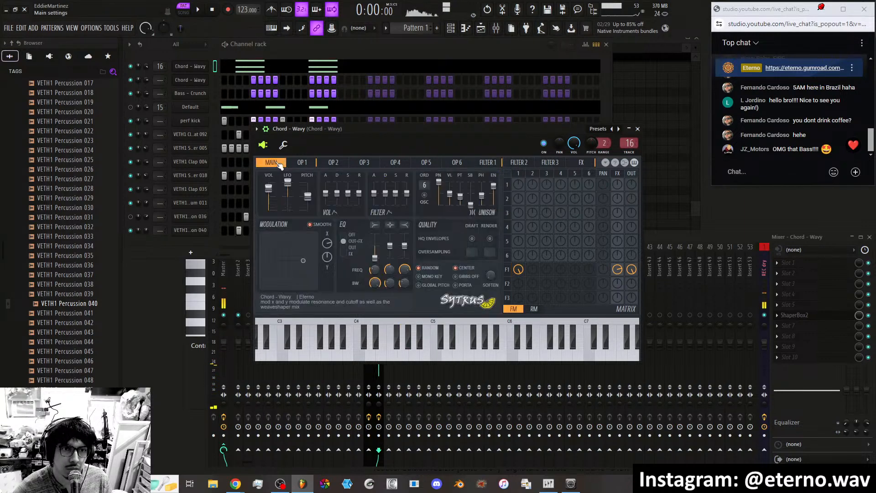
click(433, 277)
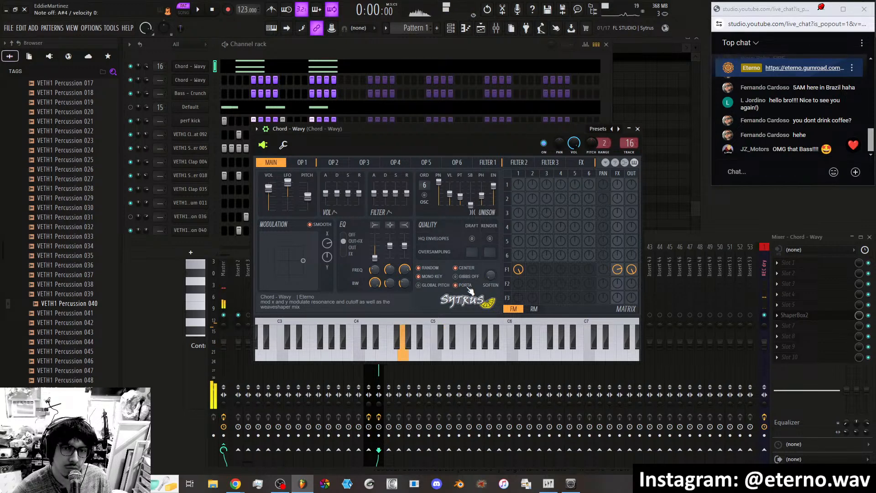
click(456, 285)
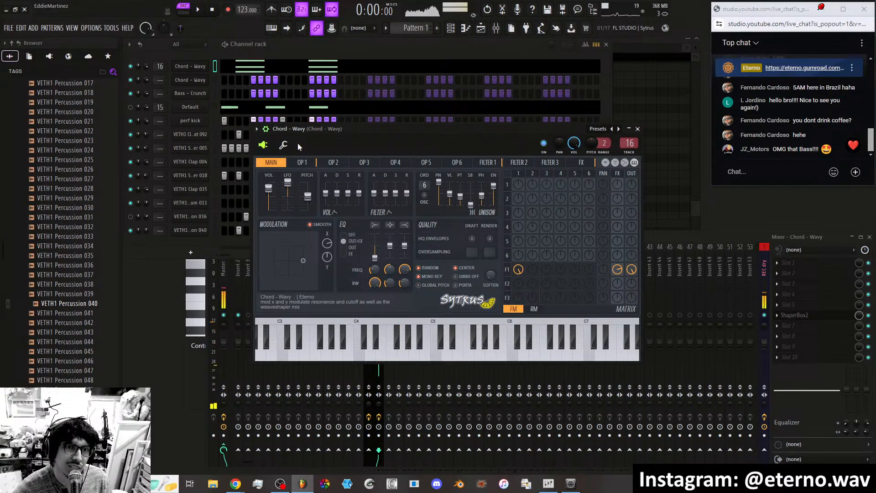
Save this channel's Sytrus preset over "Chord - Wavy (slower).fst" in the Eterno folder, replacing the existing file.
drag(344, 129, 388, 96)
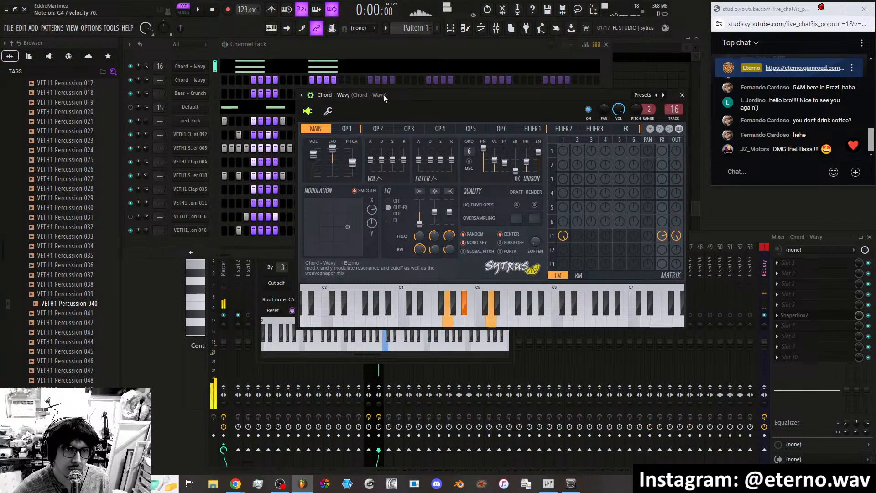
click(313, 110)
click(319, 139)
double_click(277, 129)
click(300, 138)
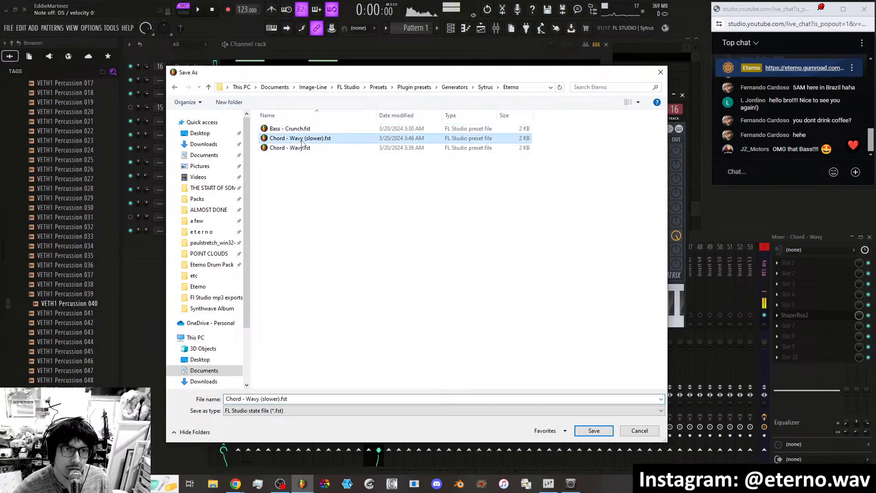
click(595, 431)
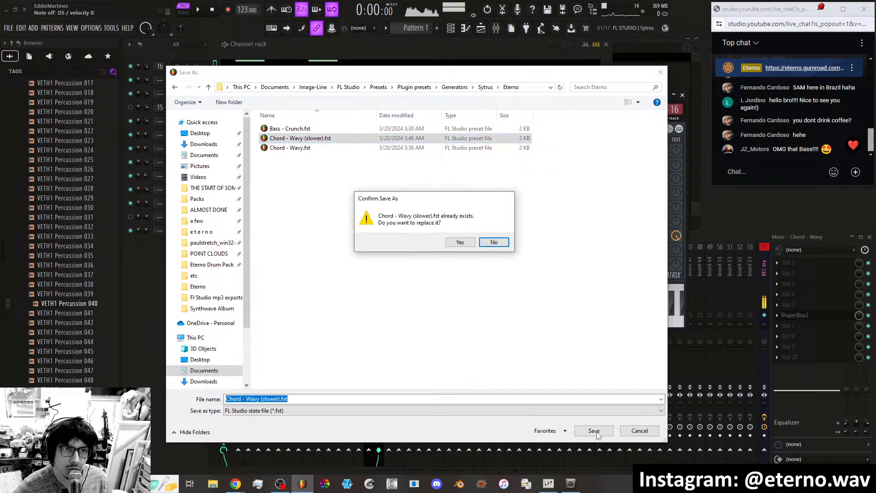
click(460, 243)
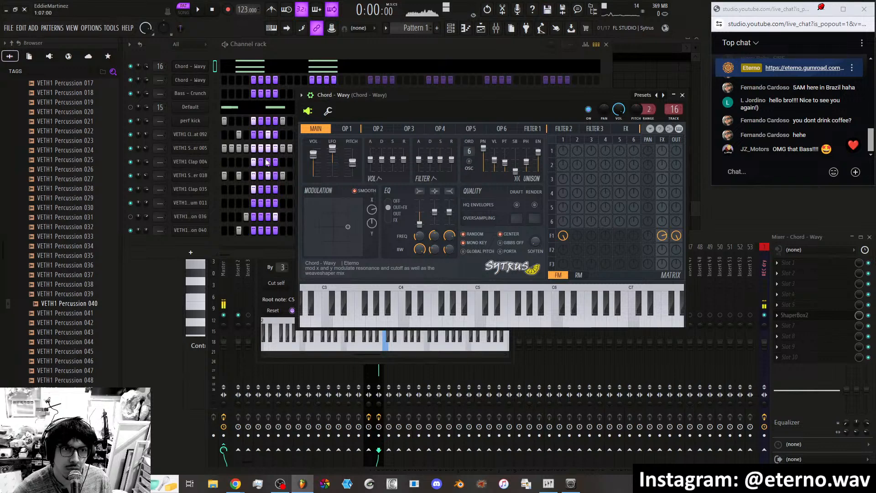
Turn on Mono Key in Sytrus's main settings for the second Chord - Wavy channel, the one routed to the Master.
click(216, 80)
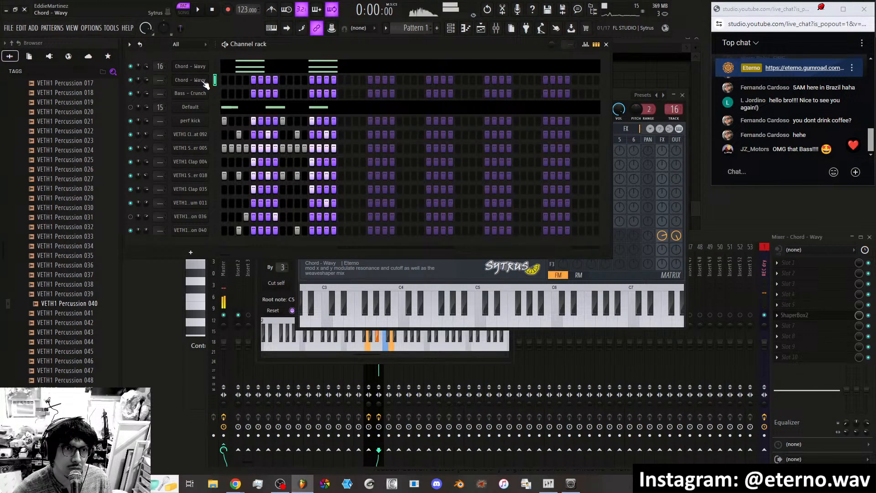
click(201, 80)
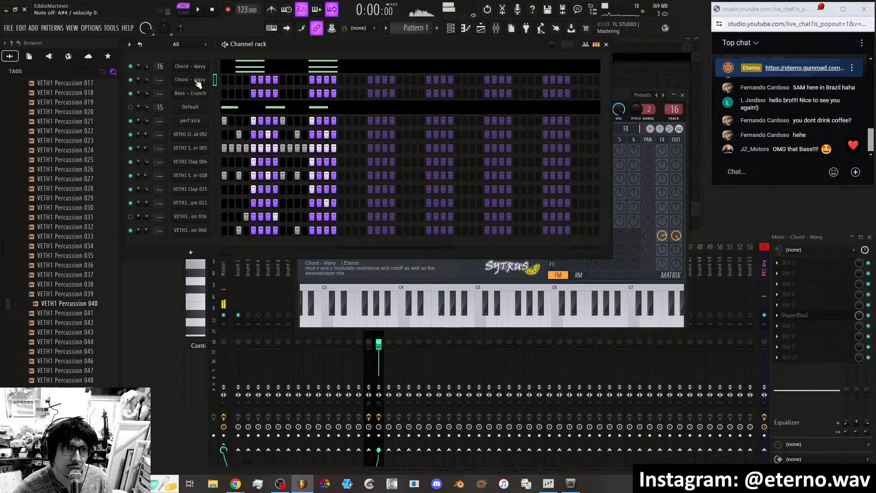
click(267, 173)
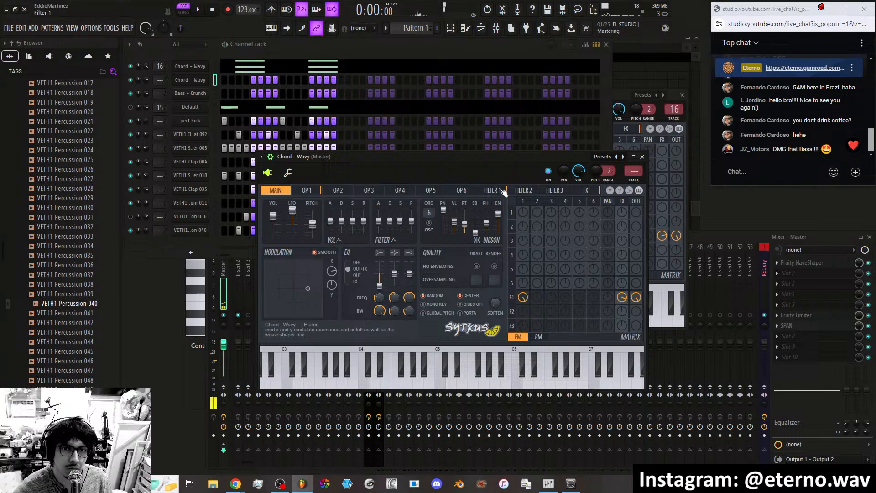
click(490, 191)
drag(336, 209, 336, 202)
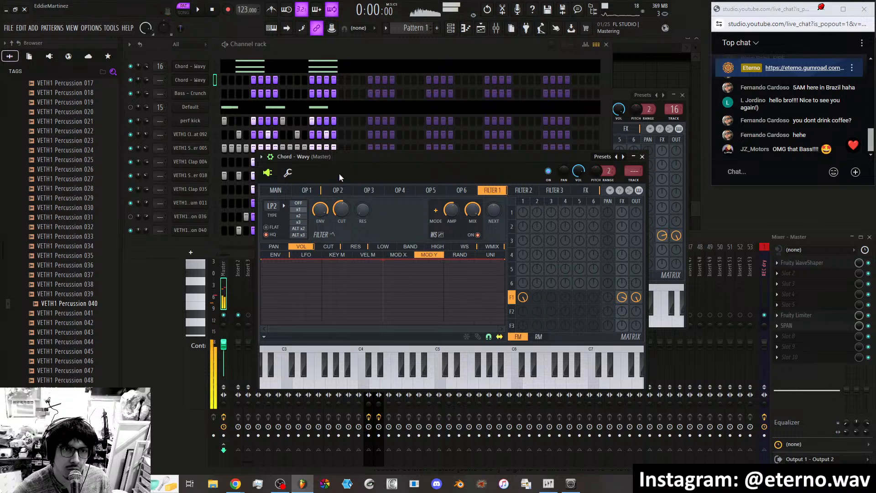
click(275, 190)
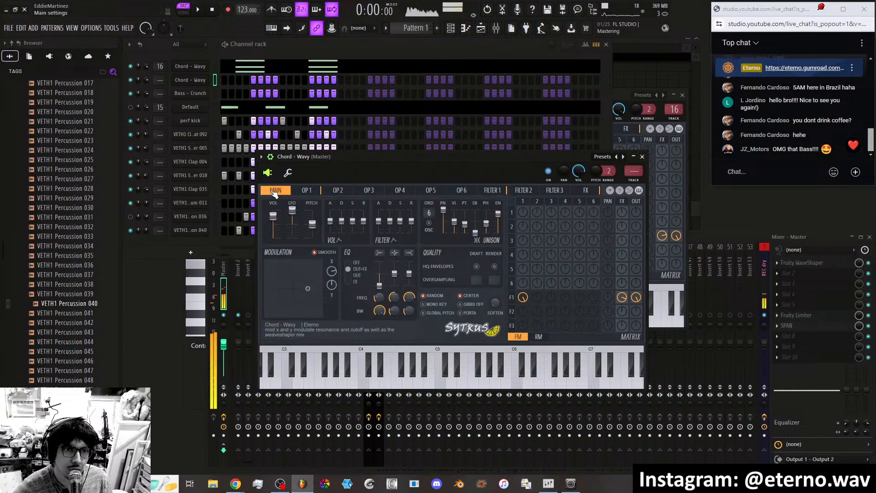
click(427, 306)
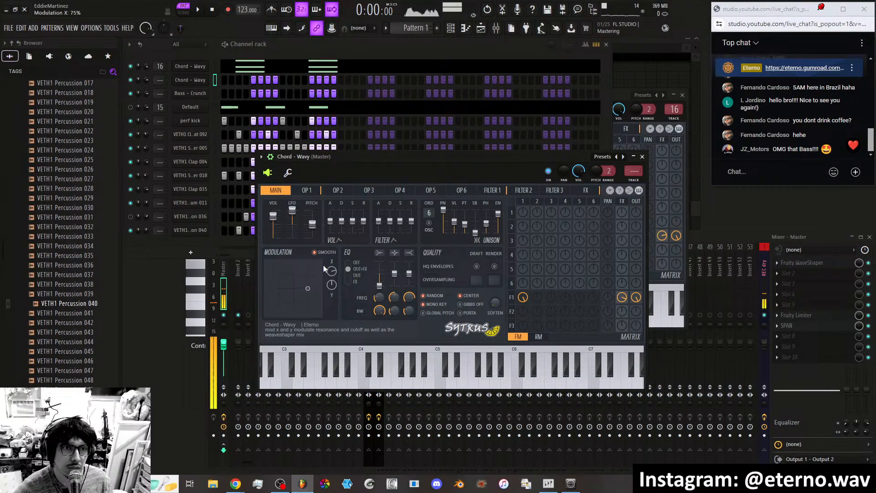
Save the second channel's Sytrus preset over "Chord - Wavy.fst" in the Eterno folder, replacing the existing file.
click(262, 157)
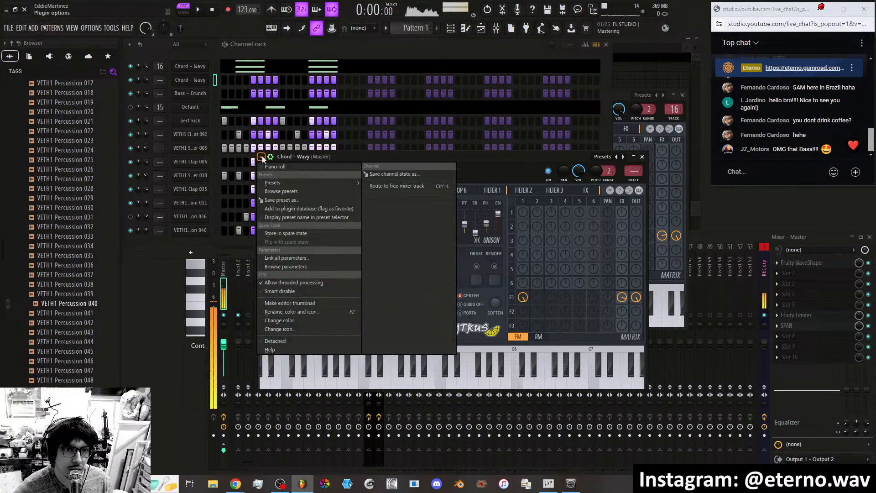
click(276, 200)
click(286, 130)
double_click(287, 129)
click(326, 148)
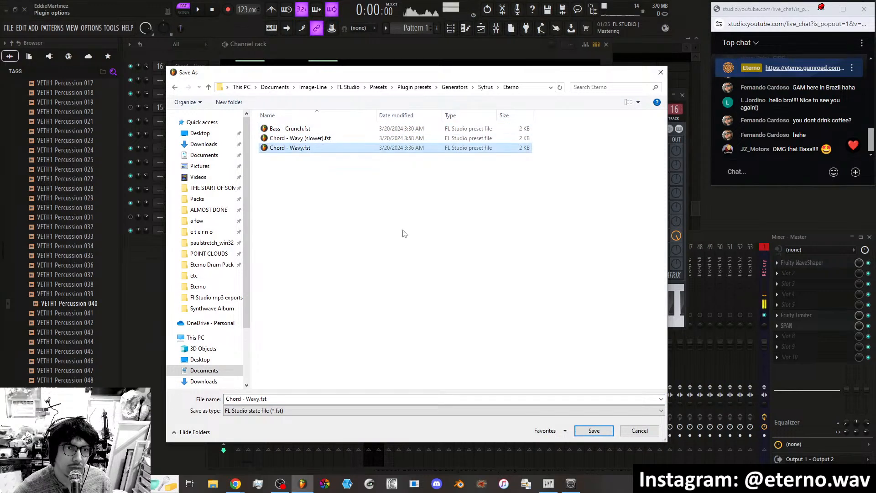
click(606, 434)
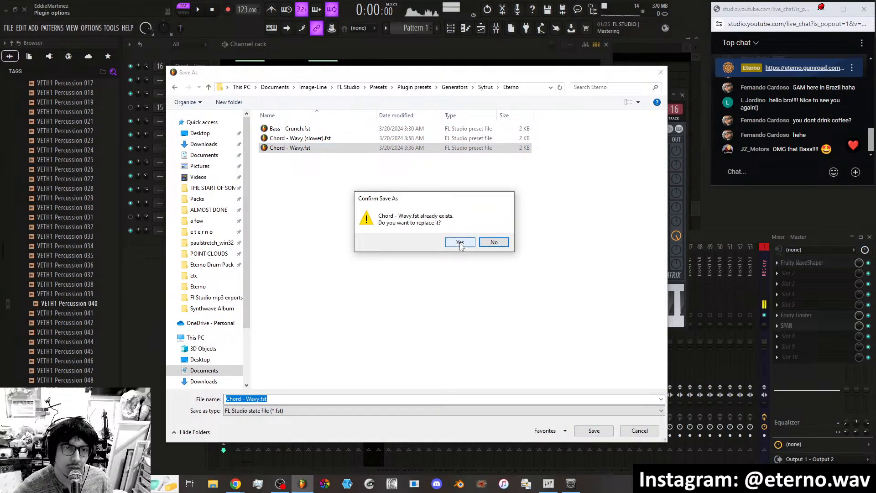
click(460, 242)
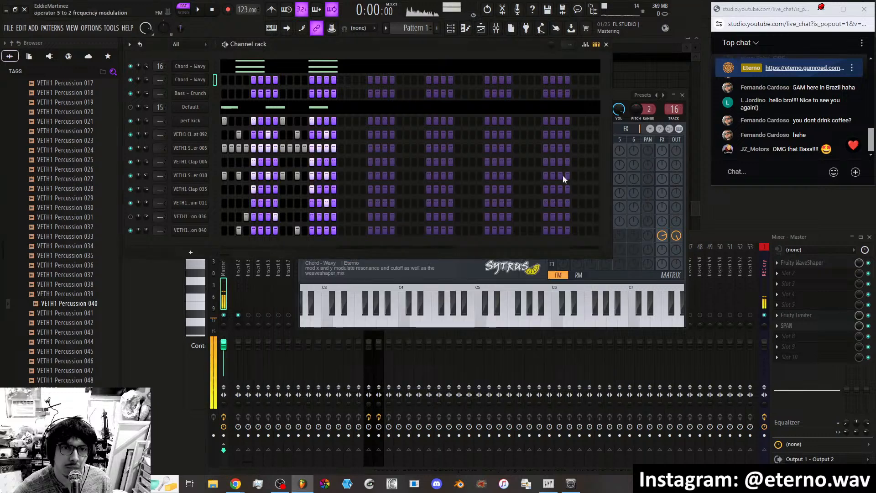
Check the Mono Key setting in Sytrus's main settings for the Bass - Crunch channel, then close its editor.
click(202, 93)
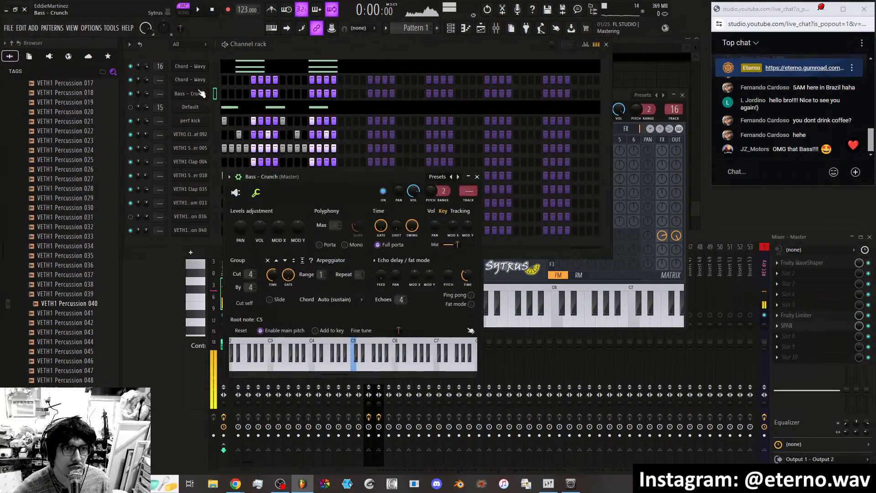
click(235, 193)
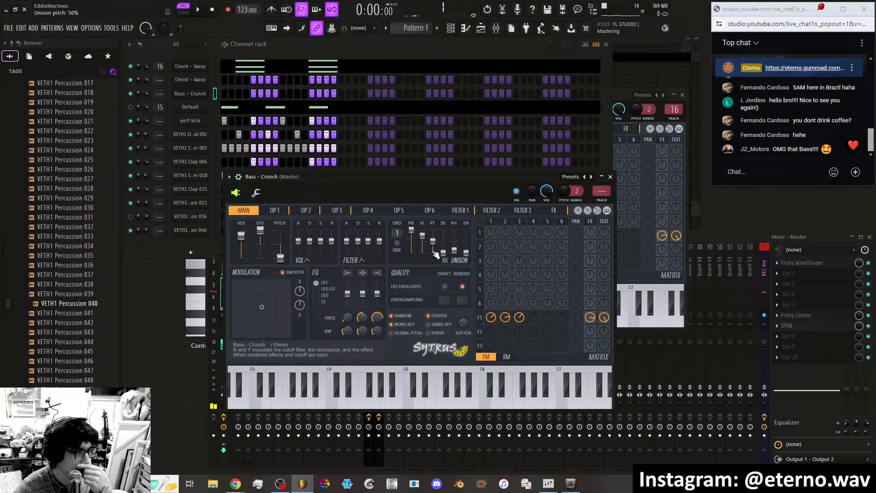
click(611, 176)
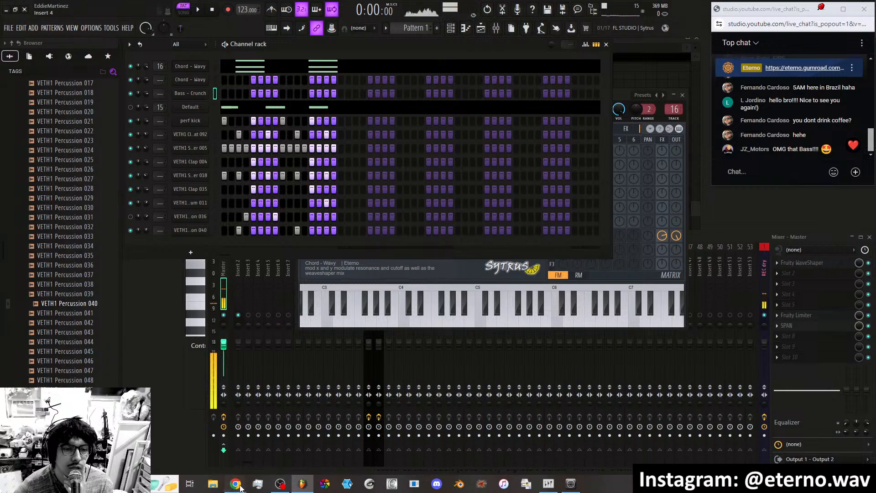
Switch to the FL Studio Online Manual in Chrome and read the Mono Key and Portamento entries under Sytrus's Misc Settings.
mouse_move(238, 485)
click(213, 457)
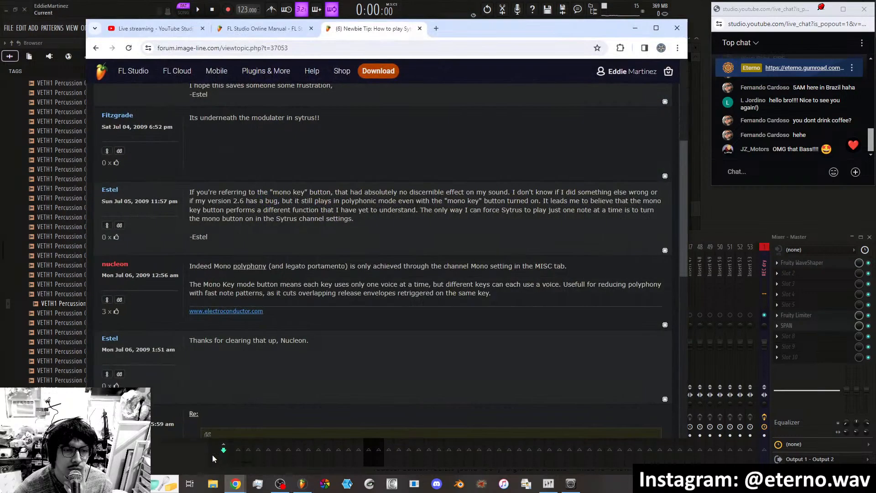
click(262, 30)
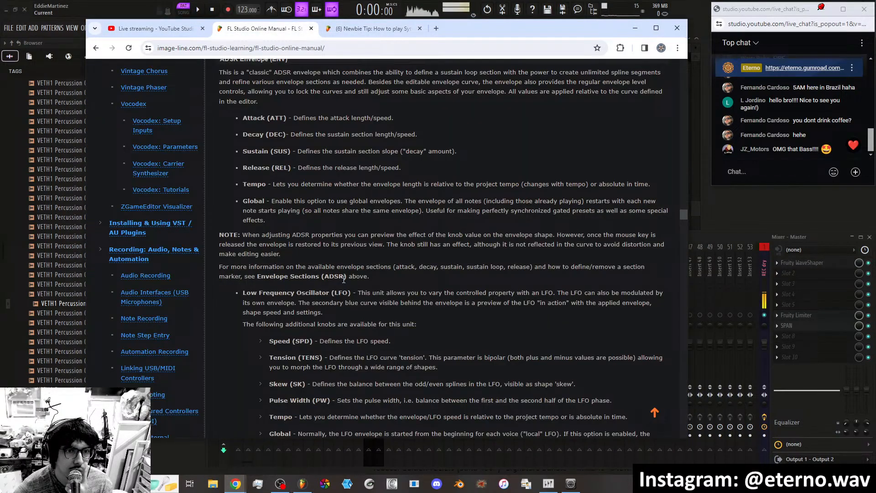
scroll(343, 280, up, 20)
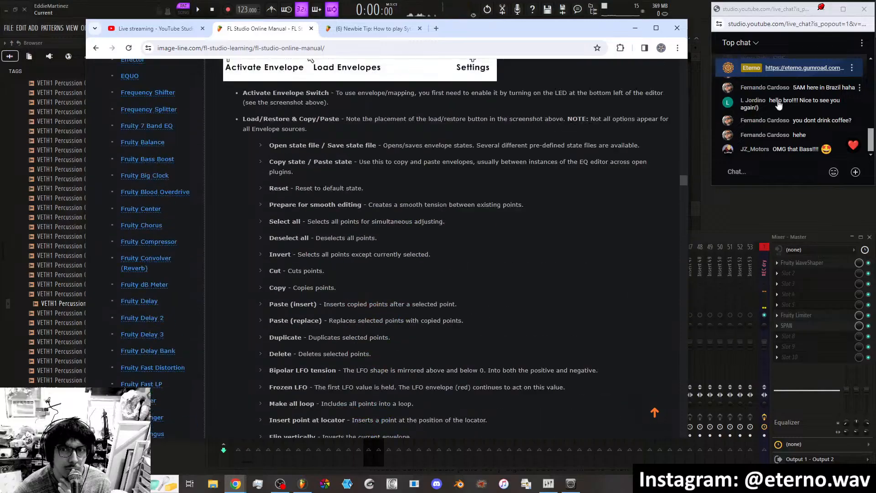
drag(686, 179, 690, 112)
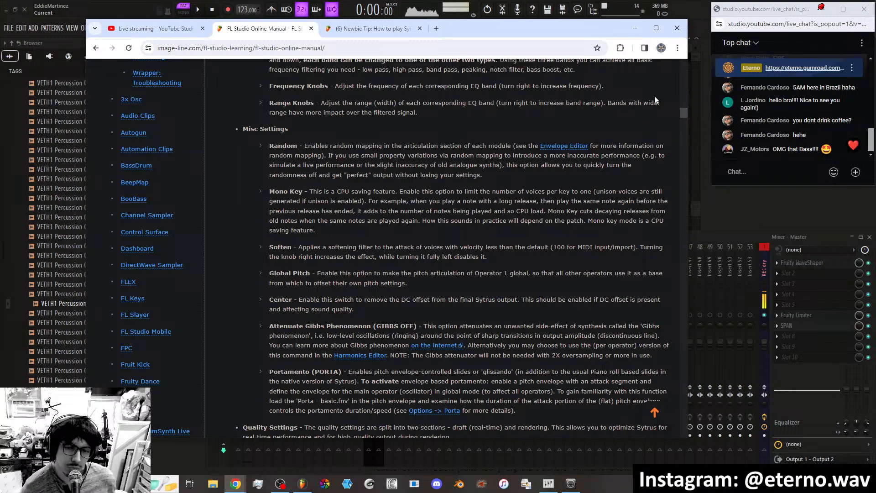
scroll(591, 276, down, 1)
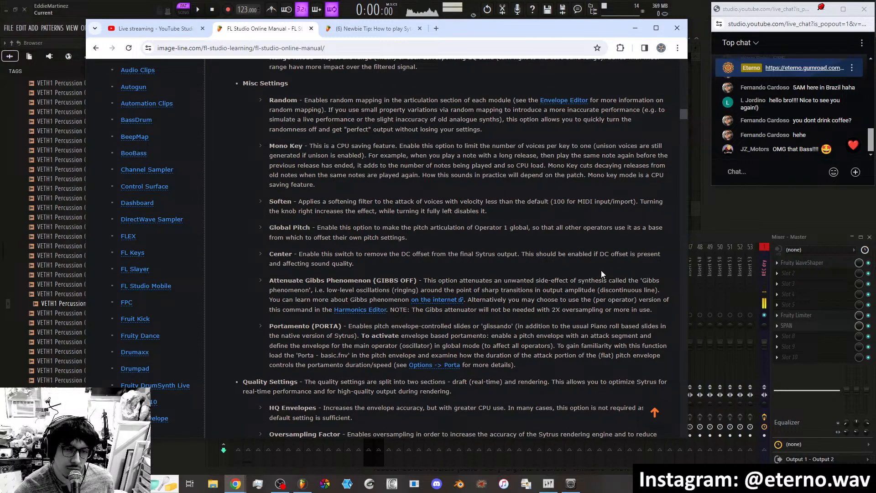
scroll(602, 275, down, 2)
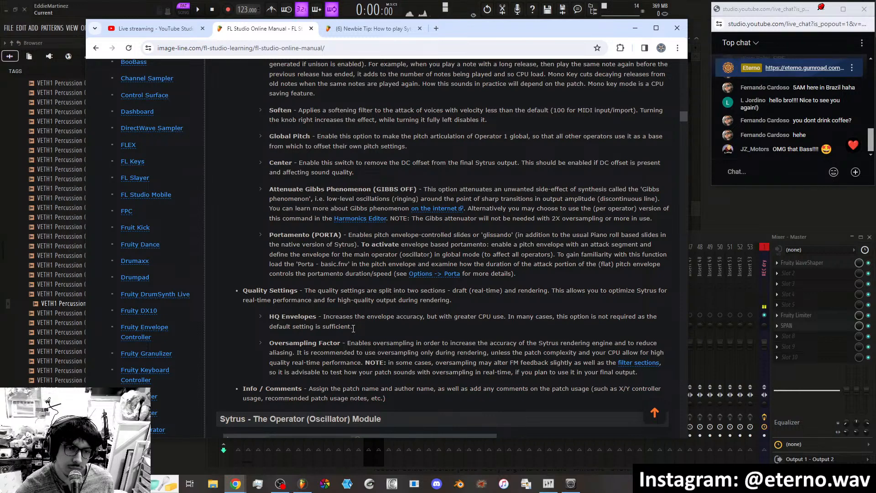
Read the manual's Sytrus Quality Settings, Info / Comments and the introduction to the Operator (Oscillator) Module.
click(308, 485)
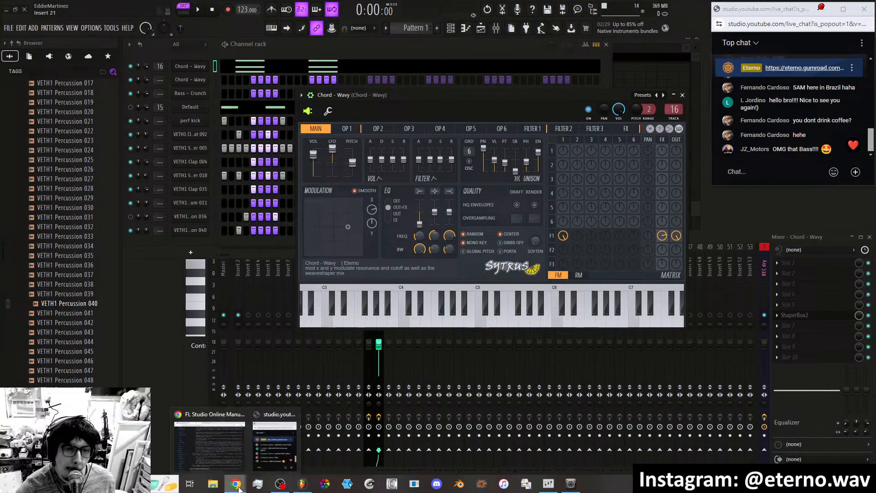
click(228, 459)
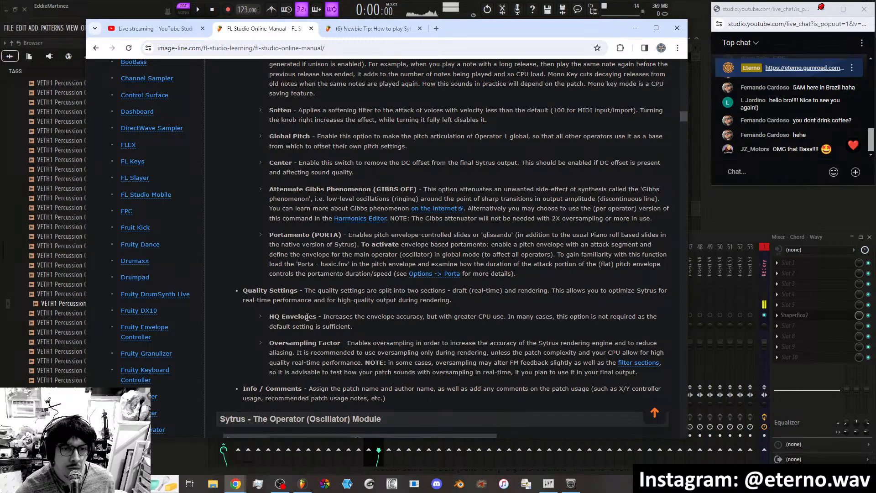
scroll(311, 335, down, 1)
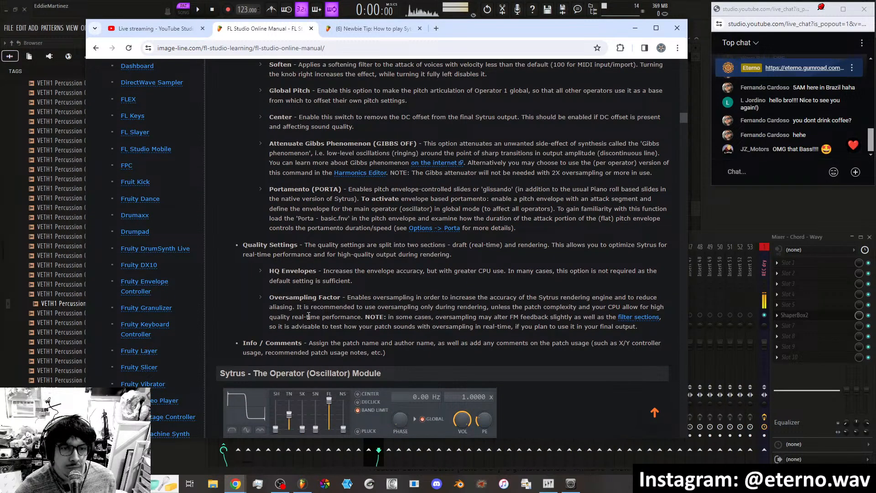
scroll(309, 315, down, 1)
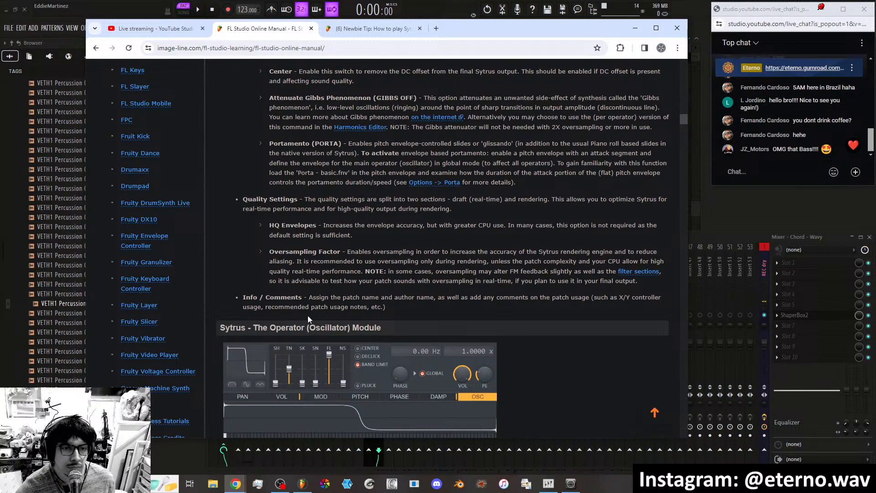
scroll(307, 316, down, 2)
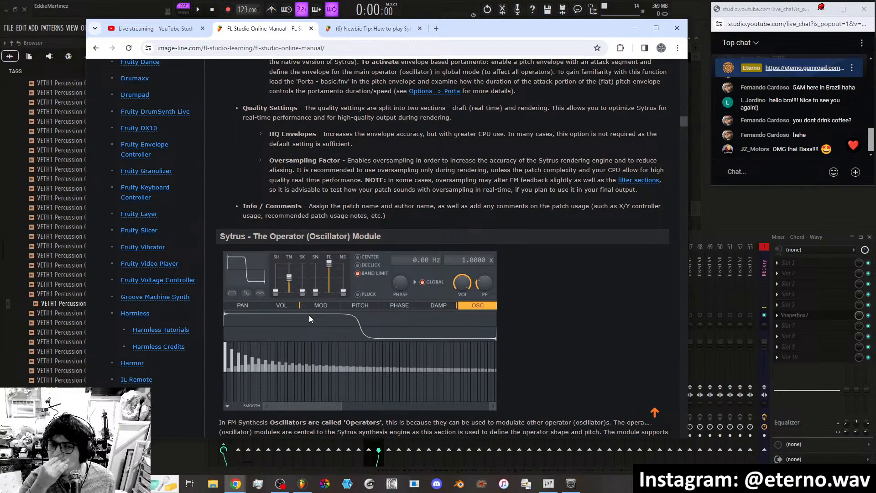
scroll(331, 265, down, 2)
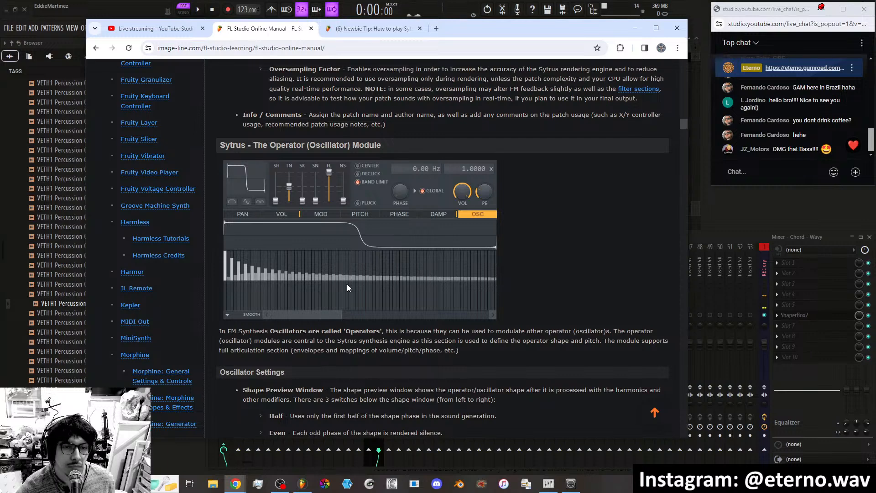
scroll(346, 284, down, 1)
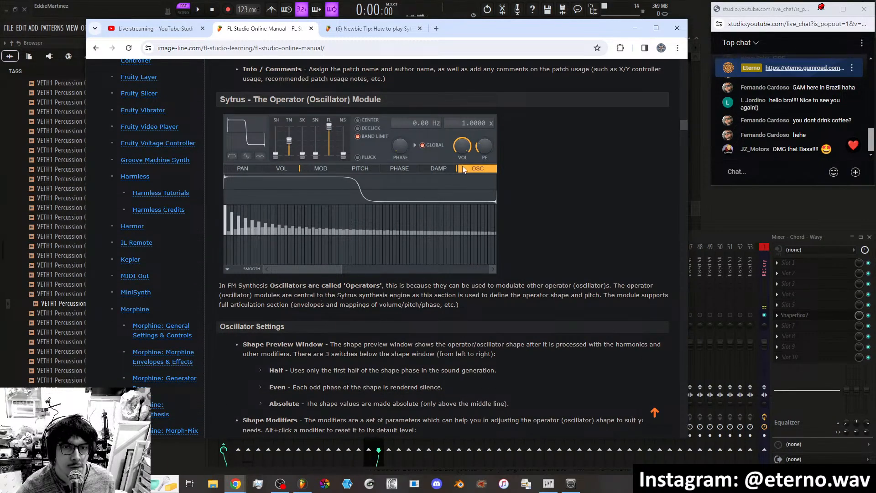
scroll(306, 193, down, 2)
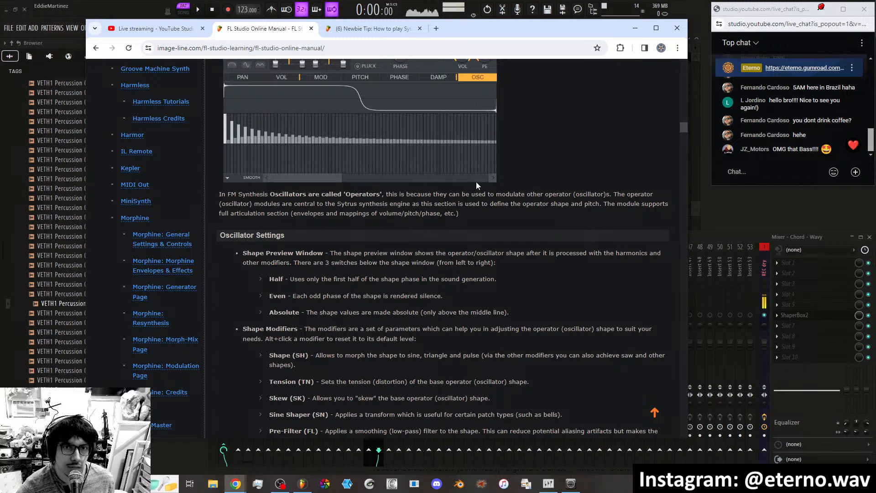
scroll(435, 188, up, 1)
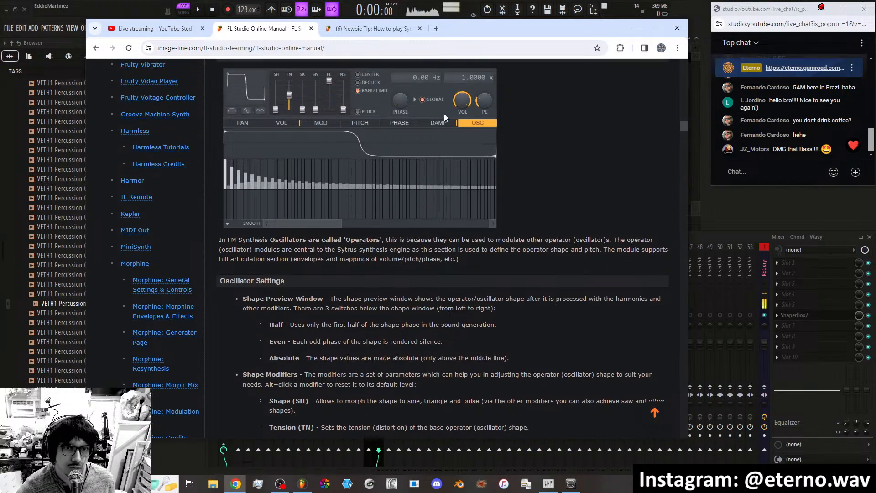
scroll(345, 269, down, 2)
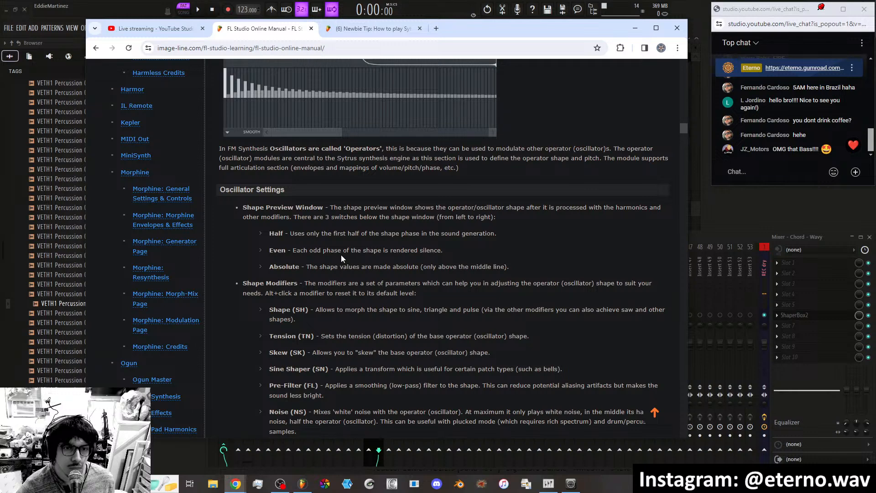
Read the operator's shape, pitch, Misc Settings and Articulation Section entries, look over the Sytrus overview, and return to FL Studio.
scroll(341, 255, down, 5)
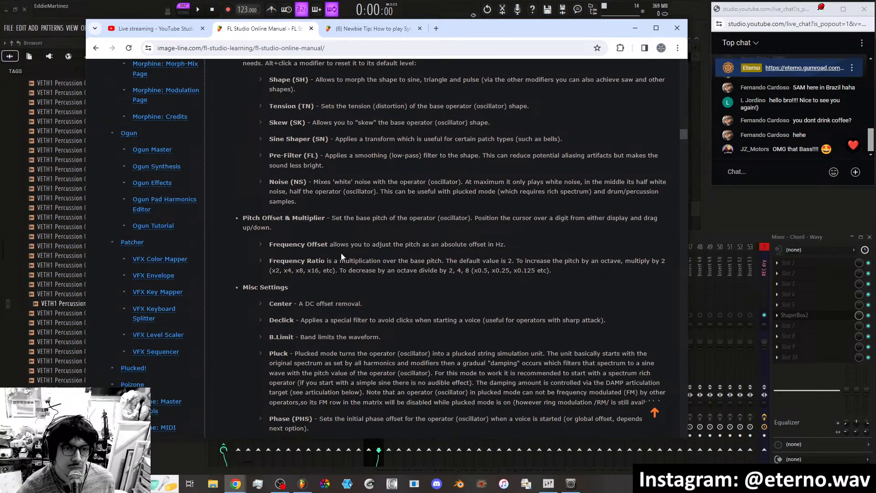
scroll(341, 253, down, 1)
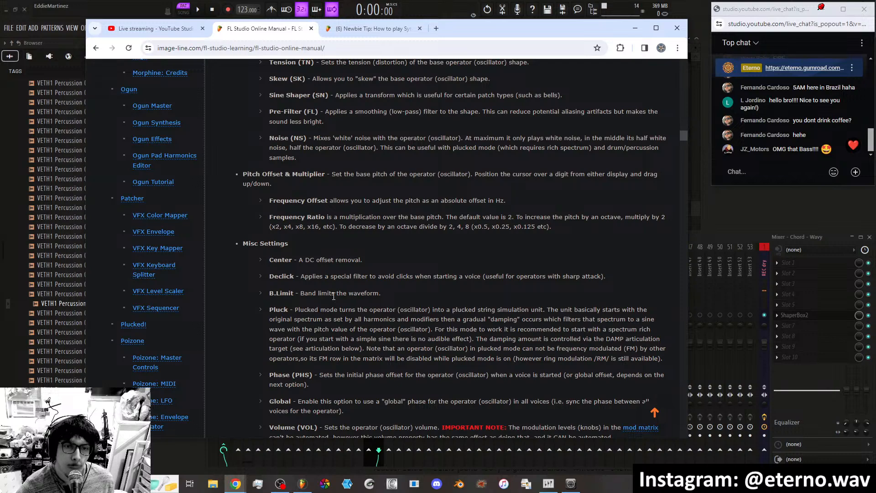
scroll(333, 297, down, 2)
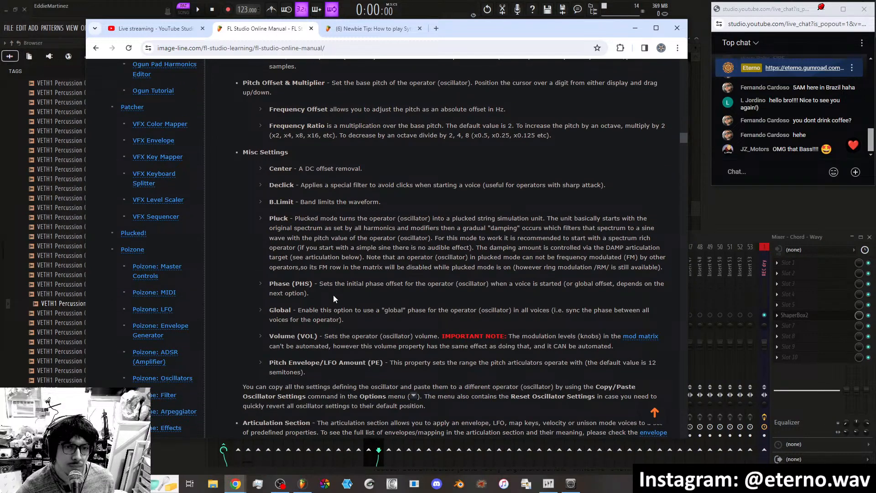
scroll(333, 295, down, 1)
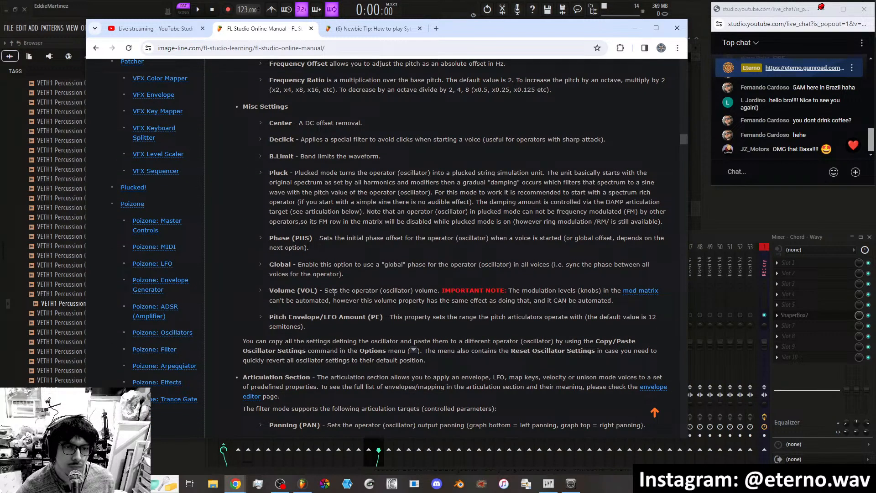
scroll(333, 294, down, 4)
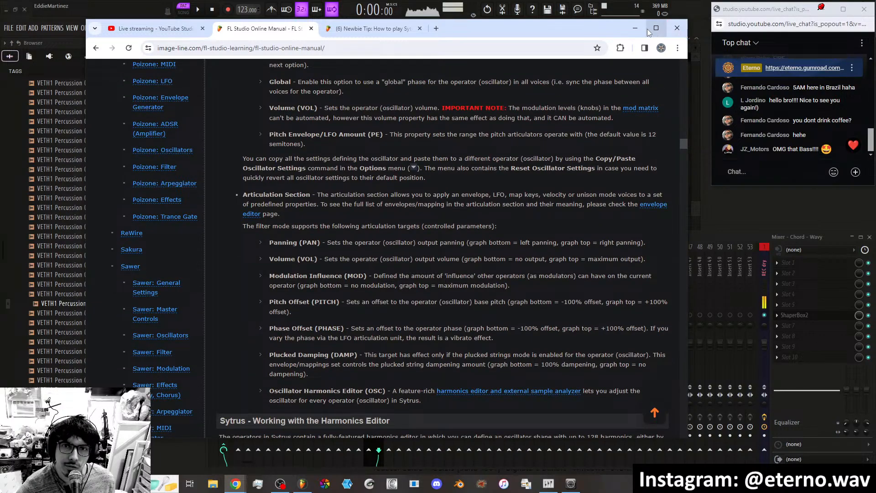
scroll(482, 181, up, 10)
scroll(482, 180, up, 15)
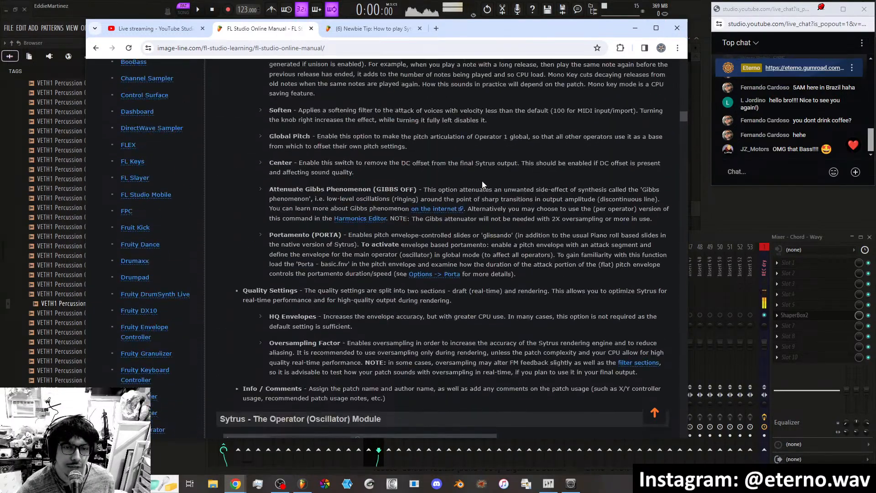
scroll(483, 182, up, 20)
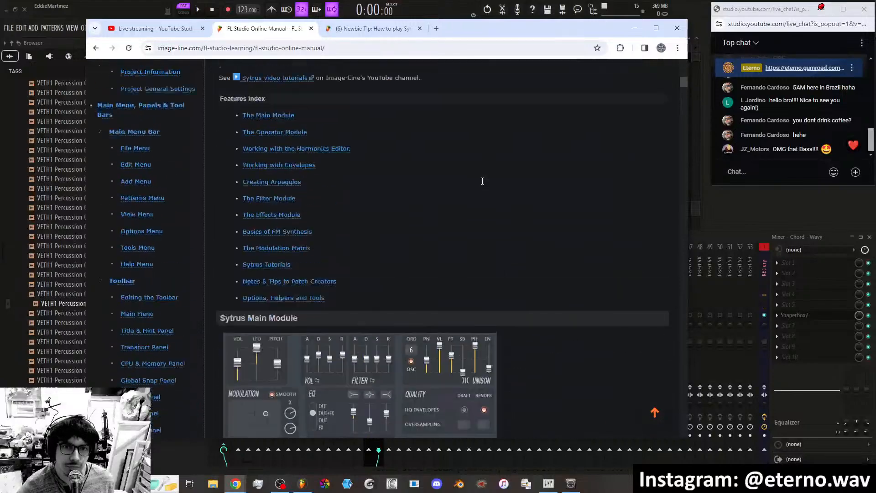
scroll(482, 186, down, 3)
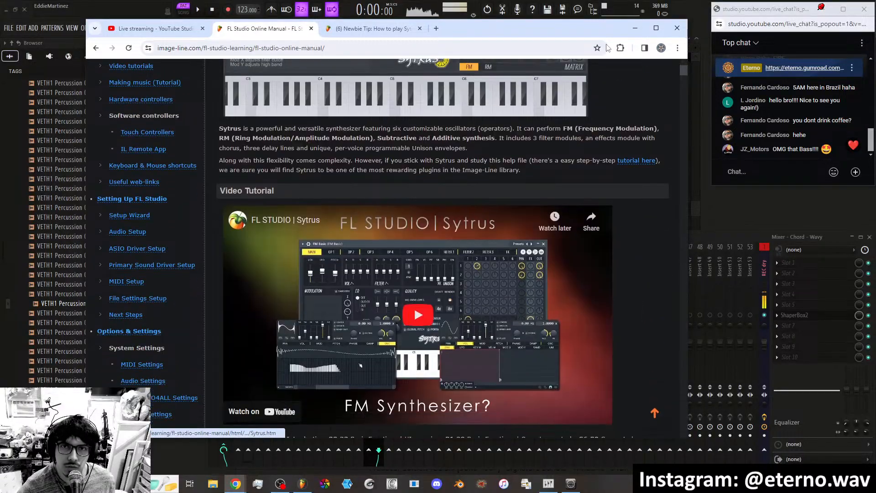
click(635, 28)
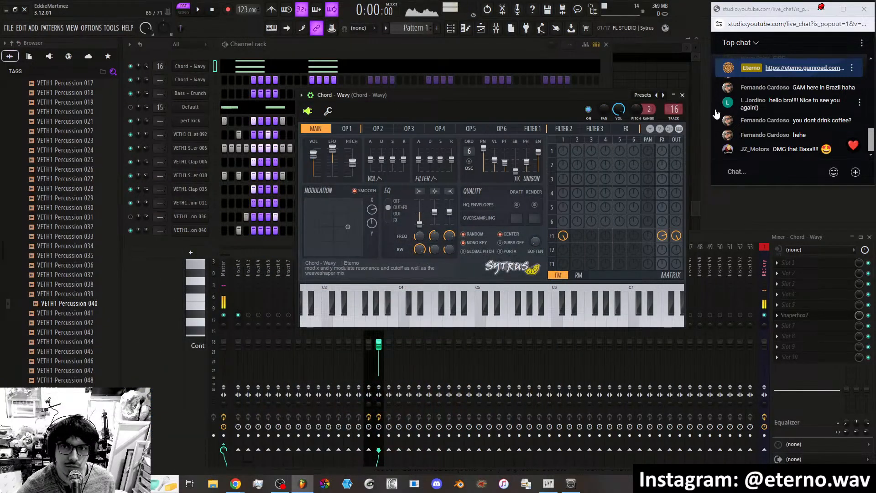
Close the Chord - Wavy editor and delete the second Chord - Wavy channel and the Default channel from the channel rack.
click(683, 95)
right_click(201, 80)
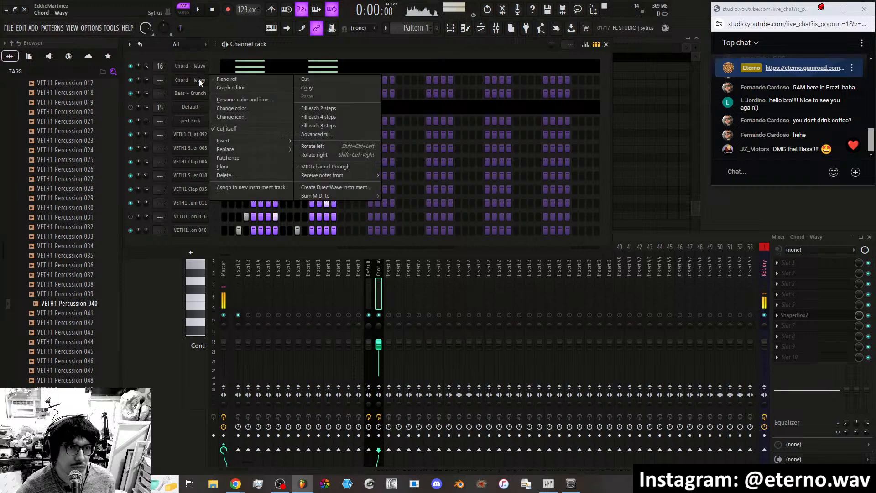
click(225, 176)
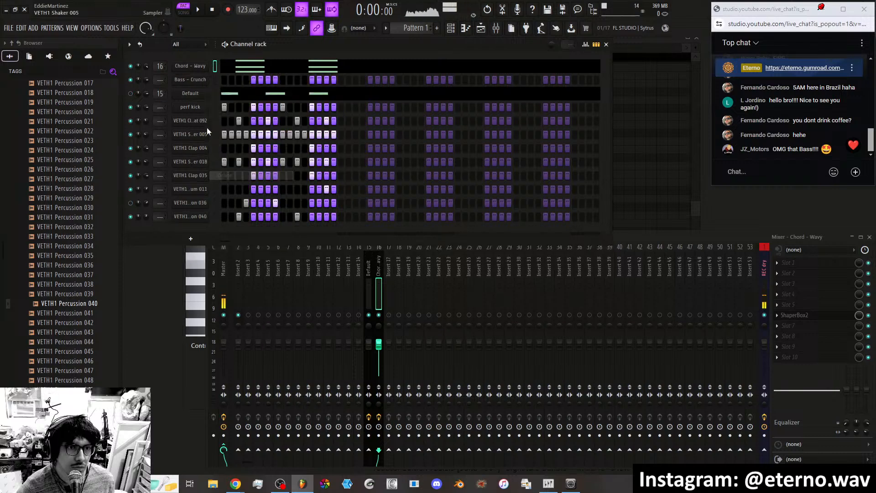
right_click(199, 92)
click(221, 189)
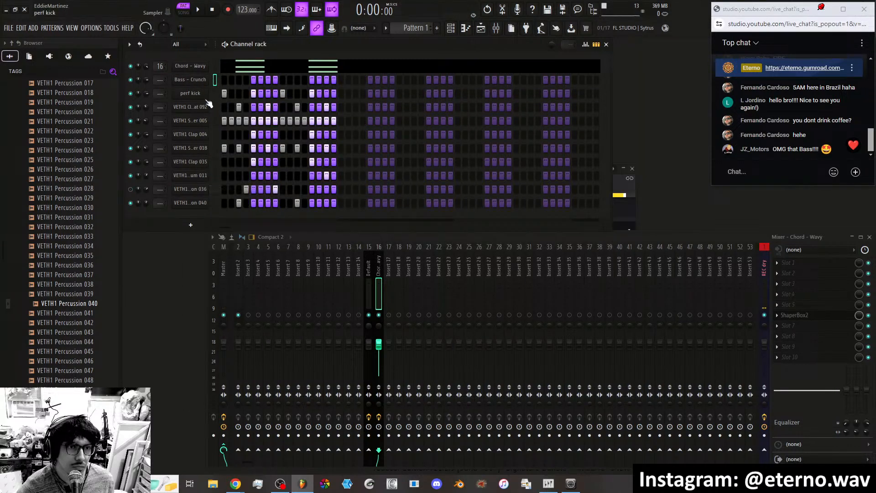
Turn on Mono in the Bass - Crunch channel's polyphony settings and move Sytrus's X/Y modulation point up and left of centre.
click(199, 81)
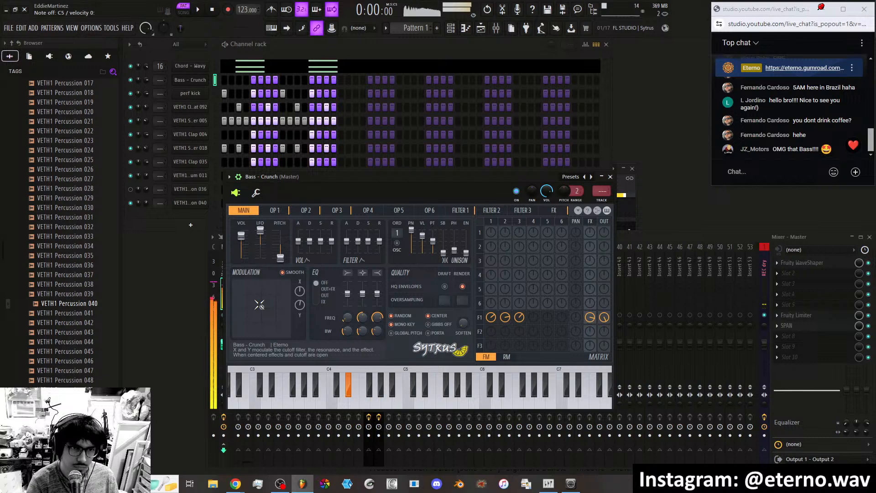
click(256, 192)
click(352, 246)
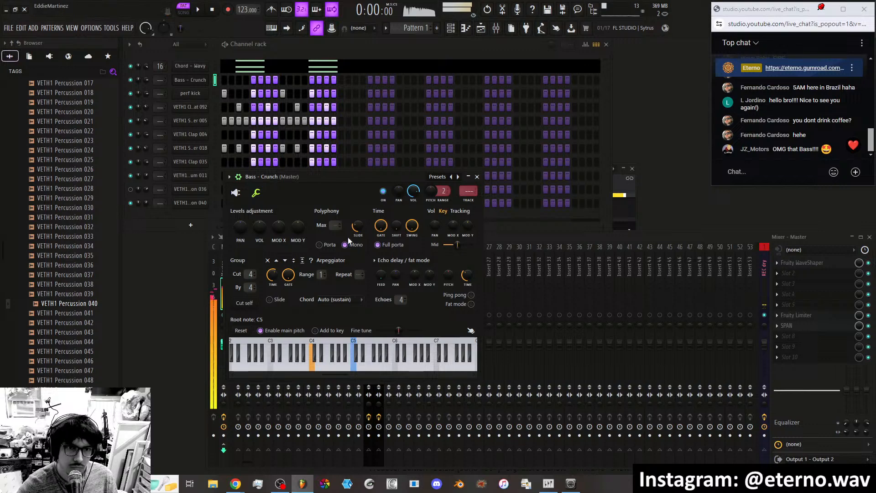
click(235, 192)
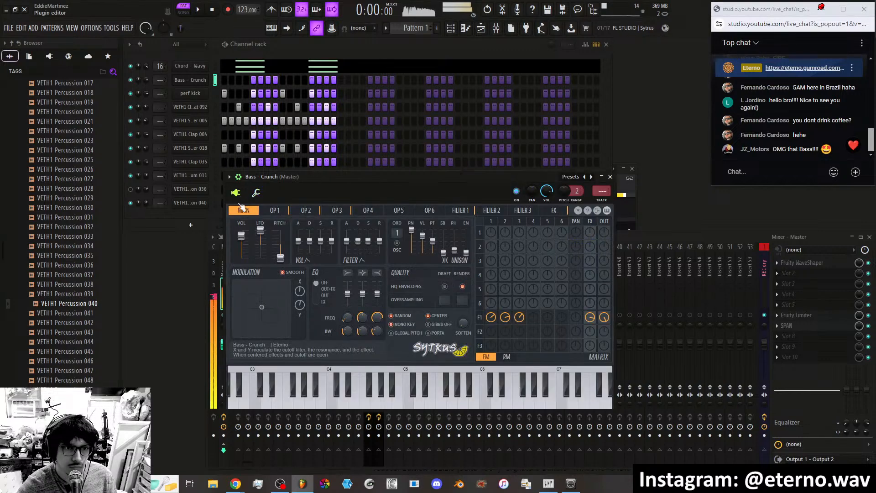
drag(262, 307, 248, 289)
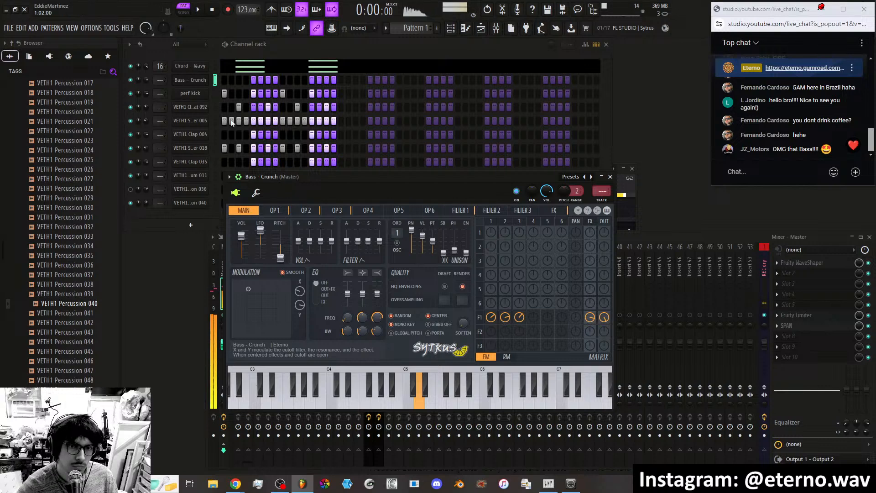
Undo the recent Bass - Crunch knob tweaks, its monophonic mode change and the deletion of the Default channel.
click(21, 28)
click(23, 41)
click(22, 31)
click(24, 40)
click(22, 31)
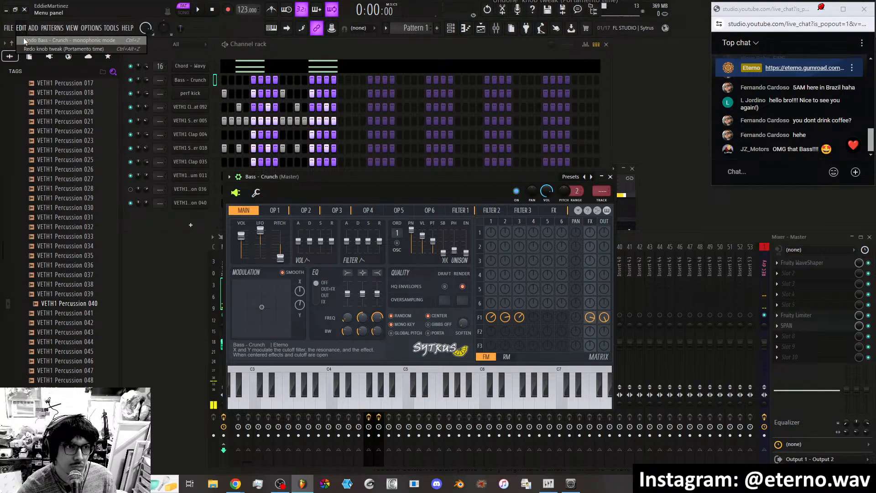
click(24, 40)
click(22, 30)
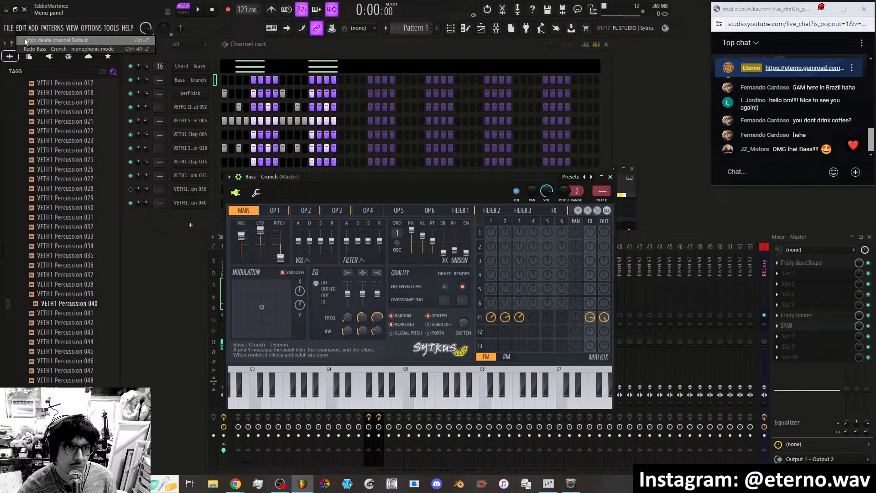
click(24, 40)
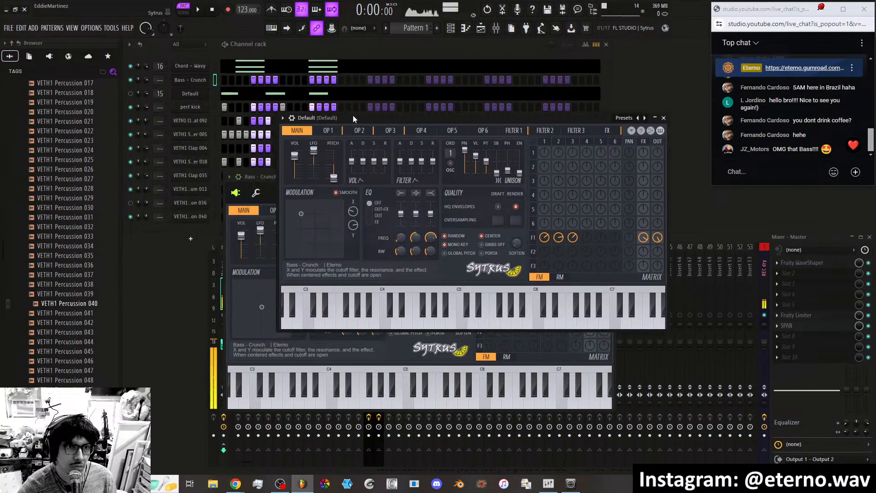
Centre the X/Y modulation point in the Default channel's Sytrus and compare its sound with Bass - Crunch by alternating between the two channels.
click(242, 94)
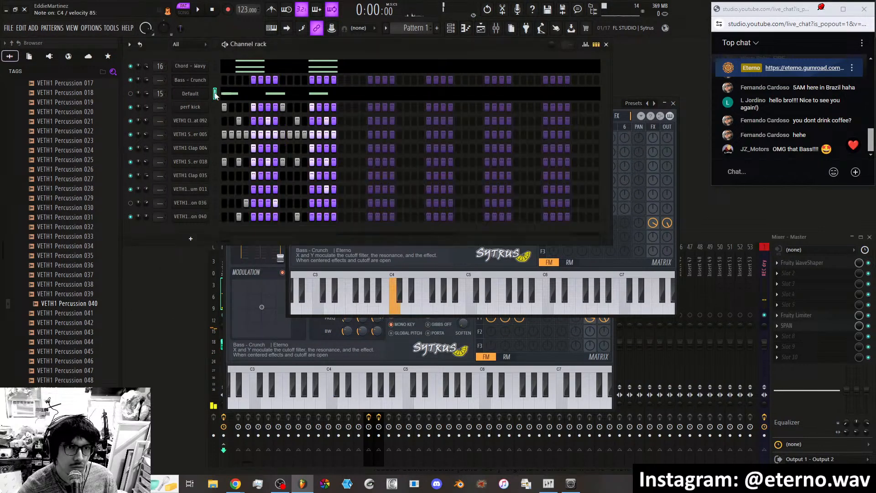
click(617, 105)
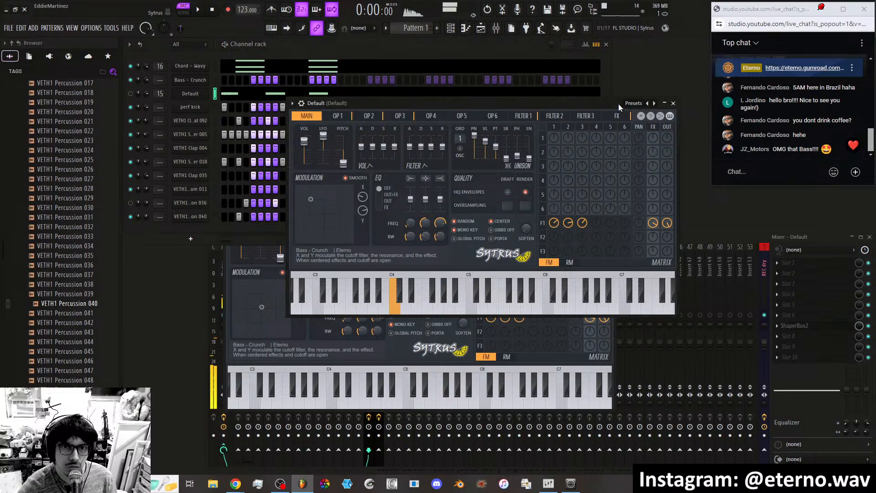
drag(505, 102, 472, 65)
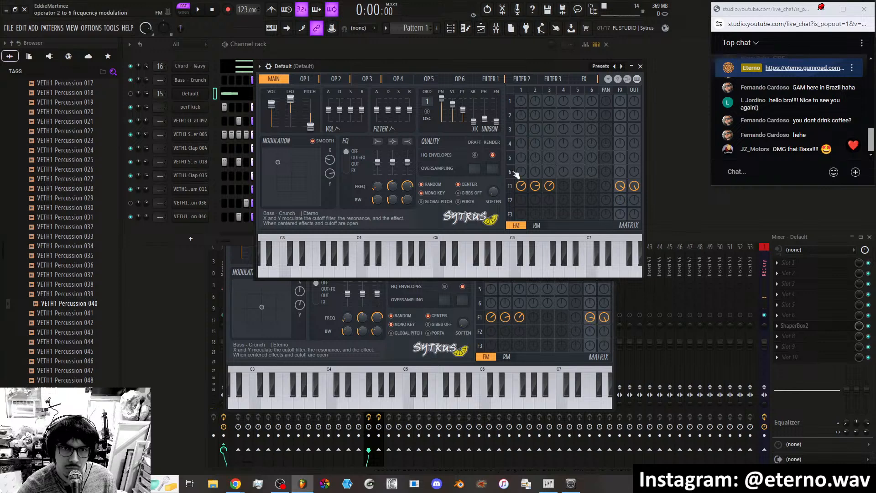
drag(277, 162, 292, 176)
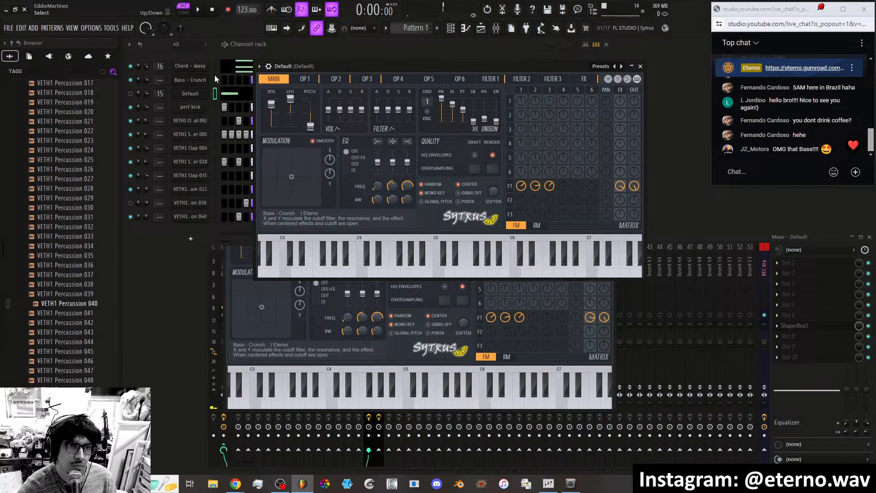
click(215, 75)
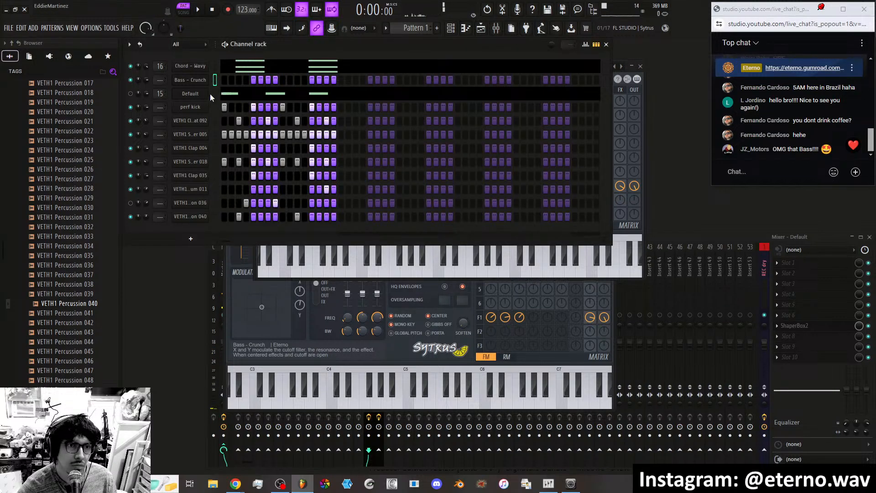
click(215, 93)
click(215, 80)
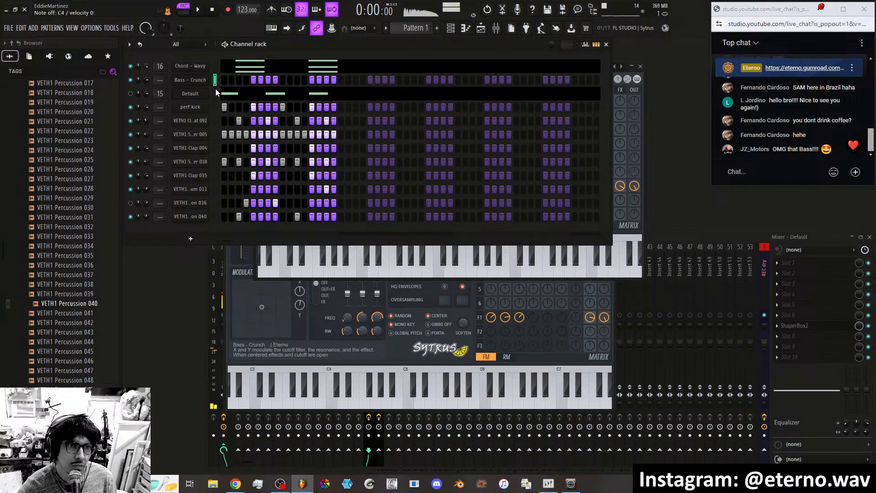
click(215, 94)
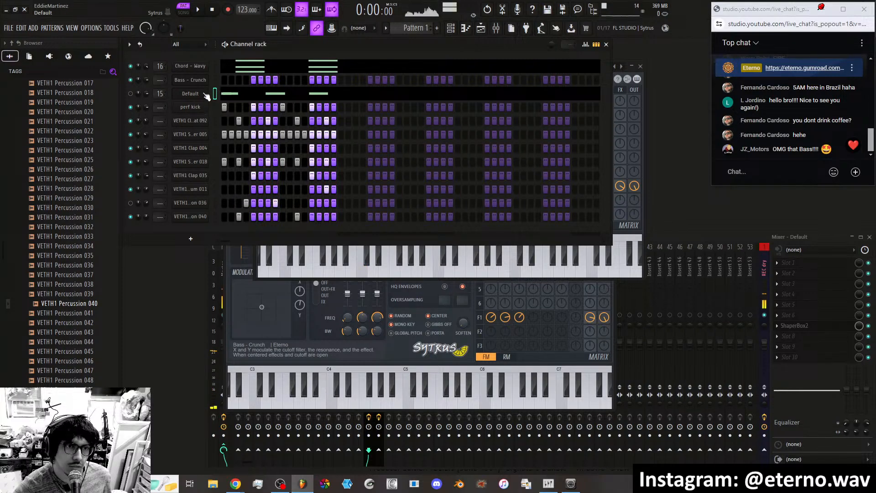
Delete the Default, Bass - Crunch and Chord - Wavy channels from the channel rack.
right_click(207, 92)
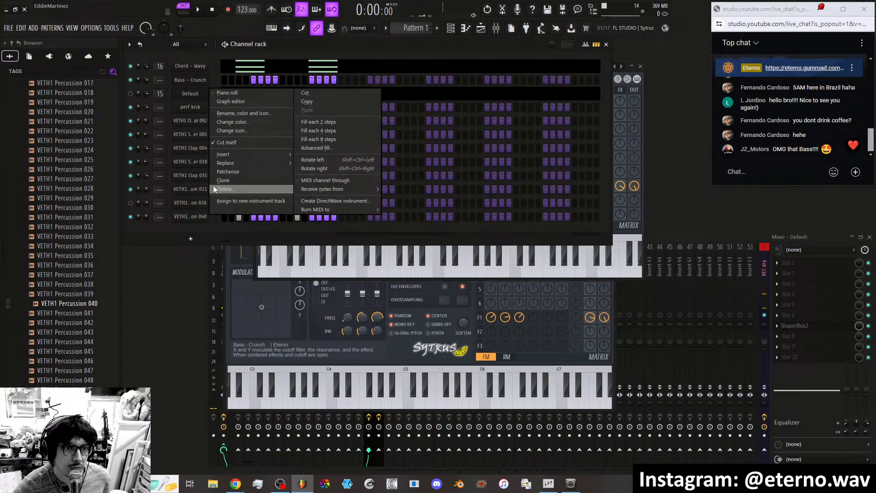
click(212, 185)
right_click(206, 79)
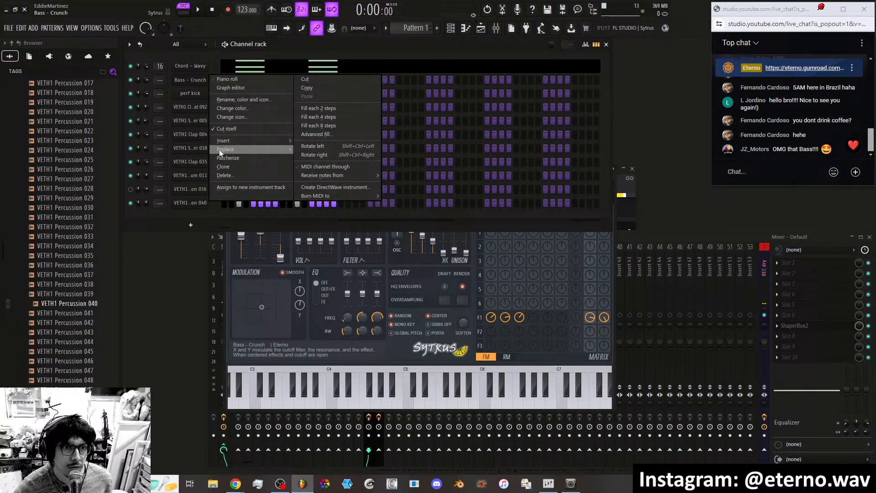
click(225, 175)
right_click(211, 64)
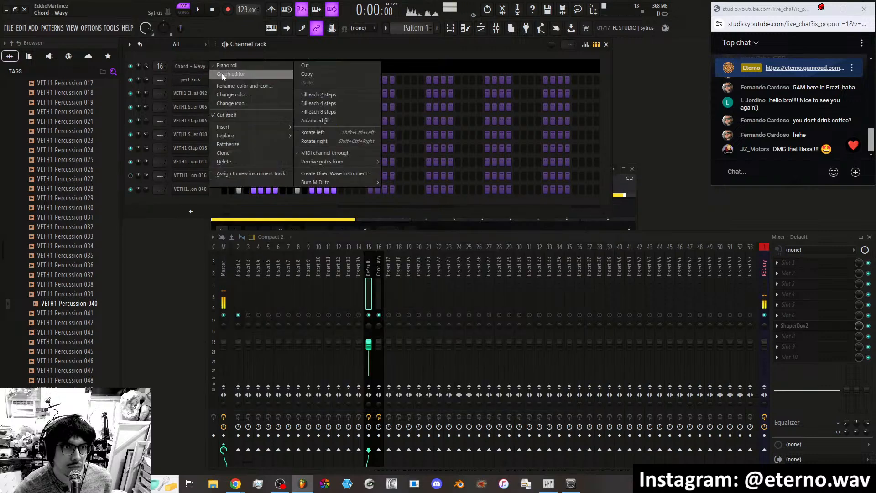
click(235, 160)
Insert a new Sytrus channel above the last percussion channel and route it to mixer track 15 (Default).
right_click(188, 176)
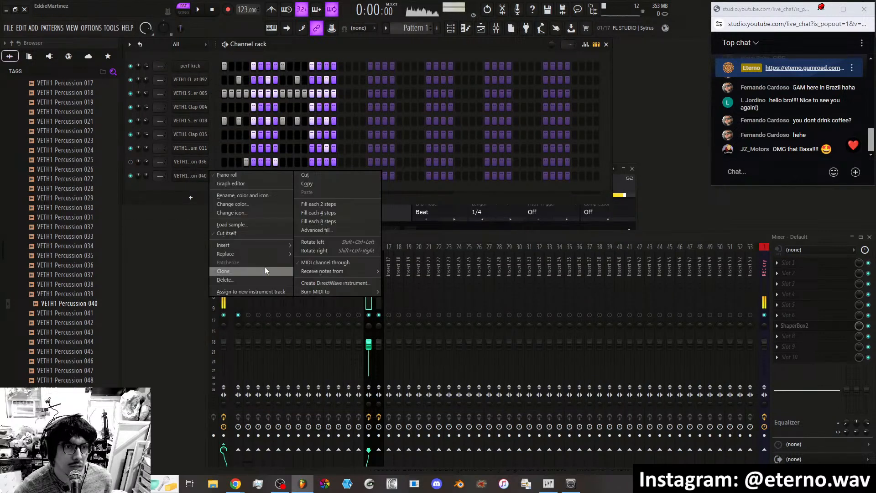
mouse_move(269, 246)
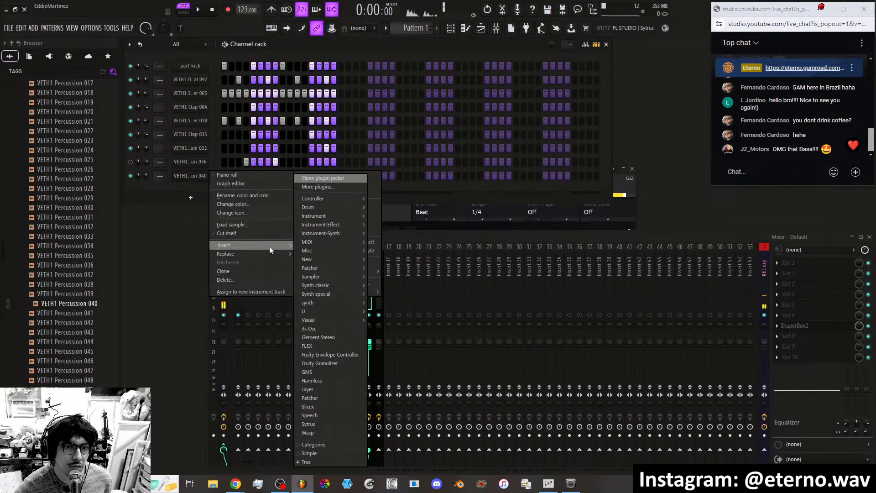
click(325, 423)
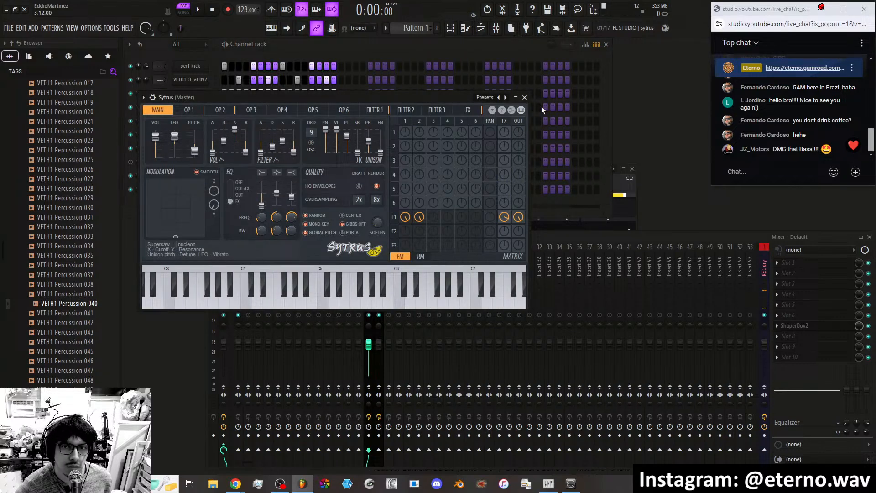
click(525, 97)
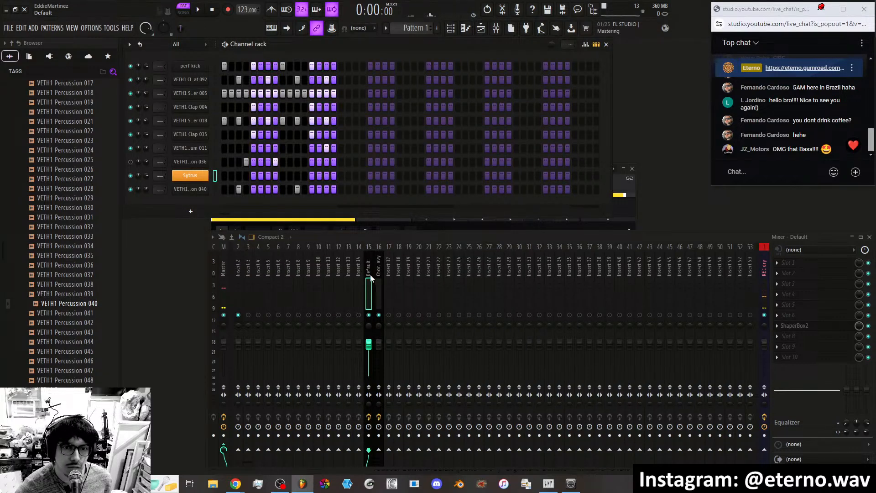
right_click(369, 278)
mouse_move(410, 303)
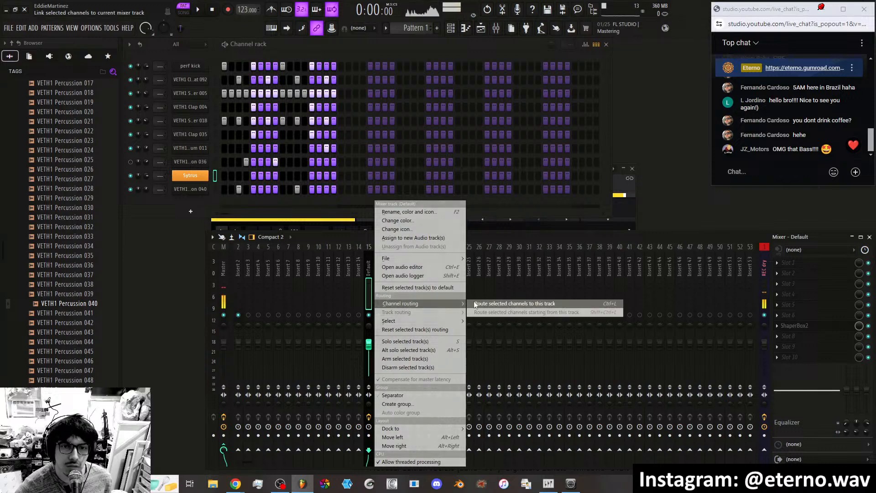
click(506, 304)
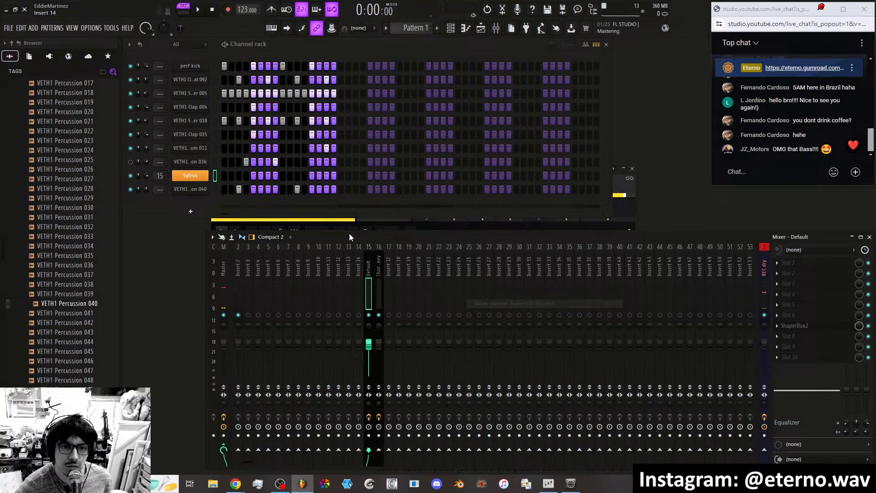
Load the Default preset in the new Sytrus channel.
click(189, 175)
click(505, 99)
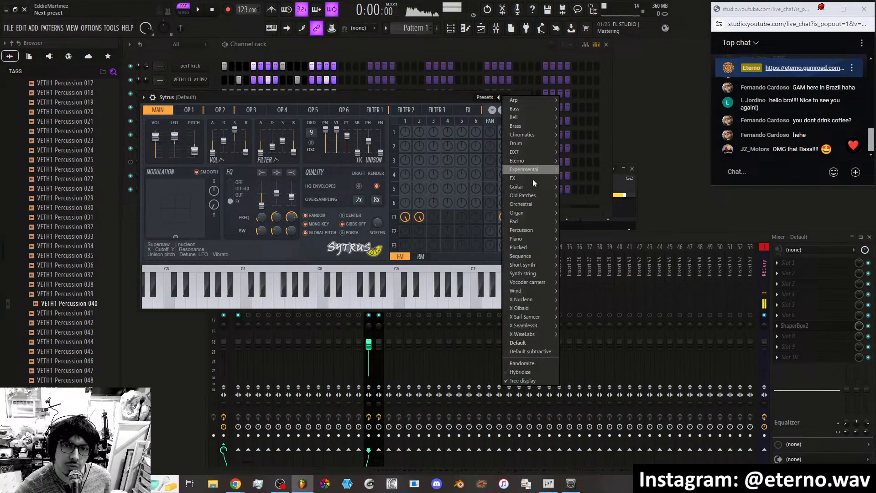
click(522, 341)
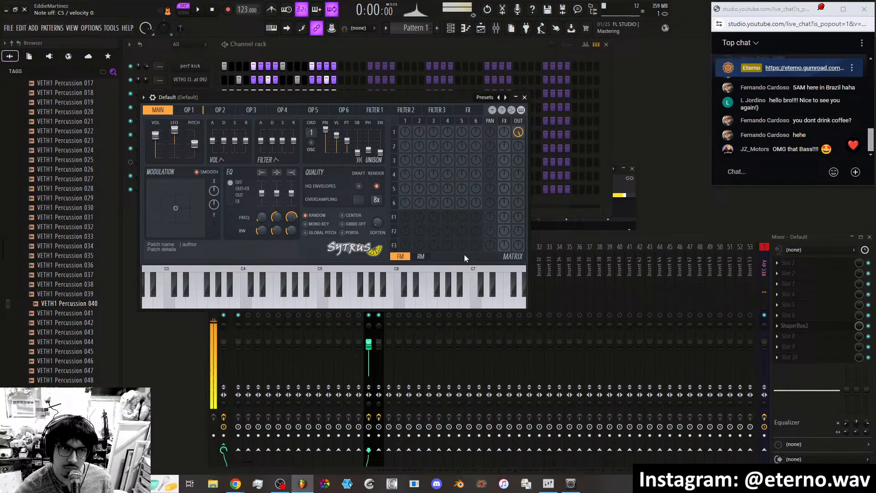
Turn on Mono Key, Center and HQ envelopes for both draft and render in Sytrus, and turn off render oversampling.
click(189, 110)
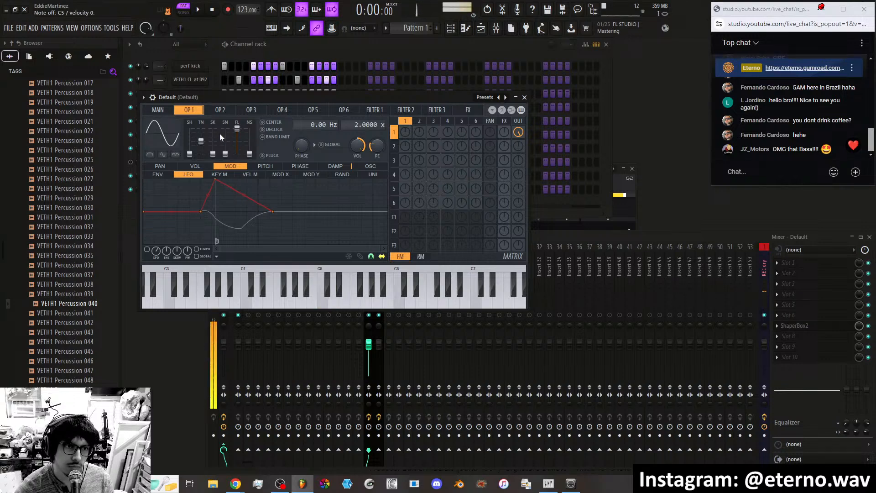
click(159, 110)
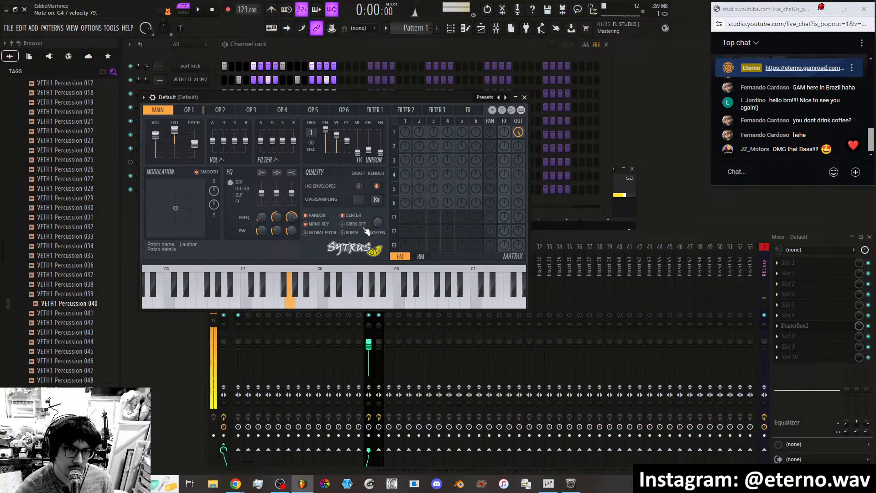
click(377, 187)
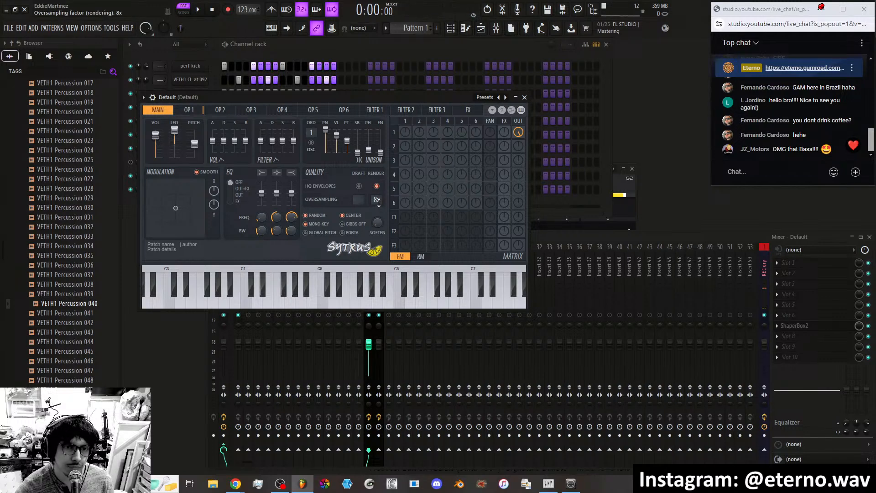
click(359, 186)
click(377, 187)
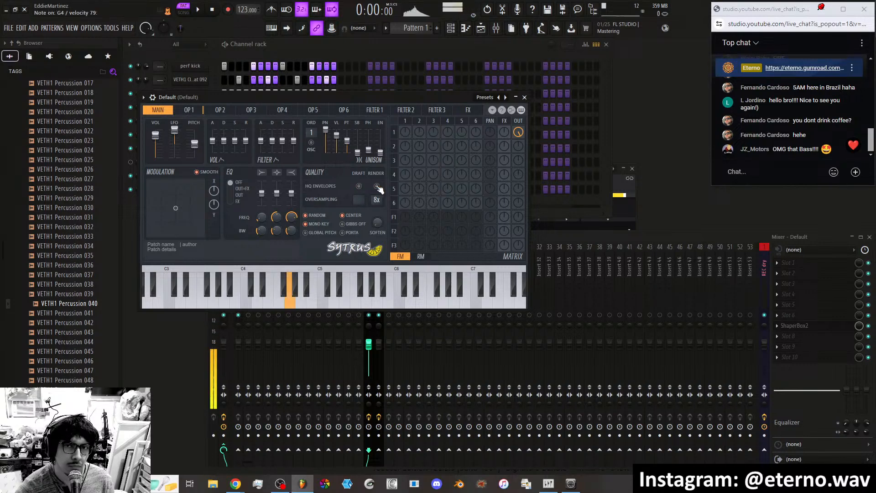
click(377, 187)
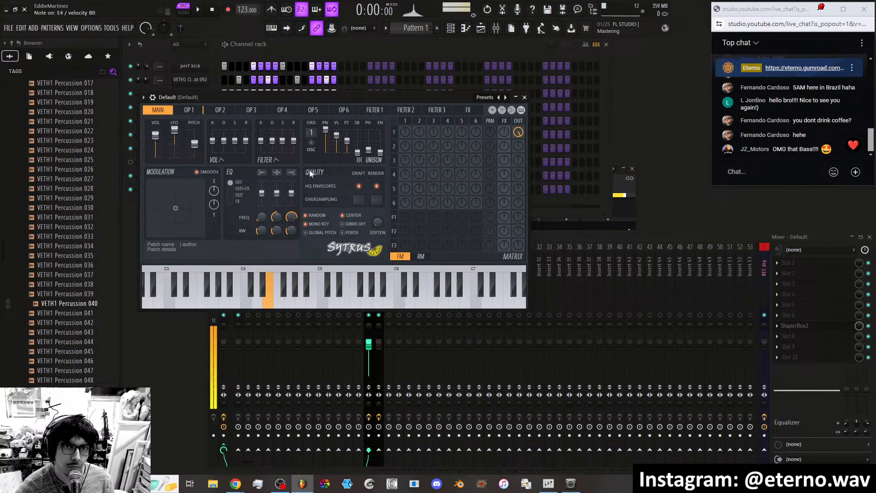
Bring operator 1's pitch envelope/LFO amount down to neutral in its pitch articulation settings.
click(196, 110)
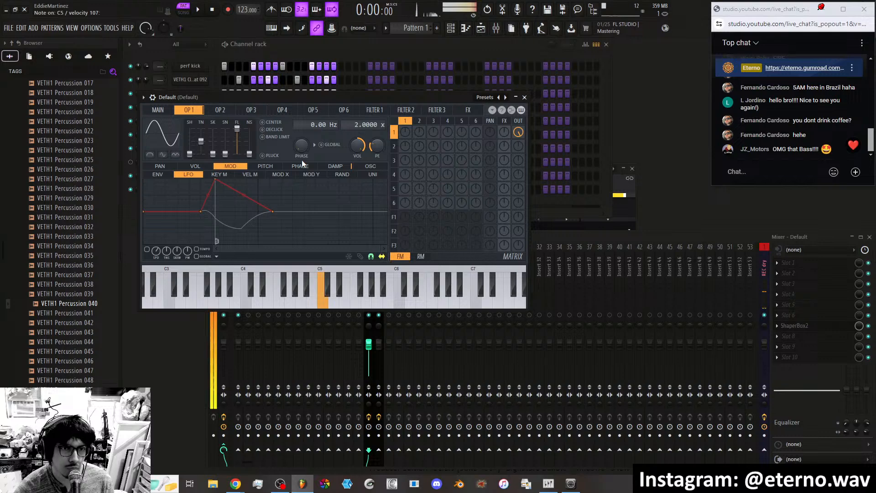
click(157, 110)
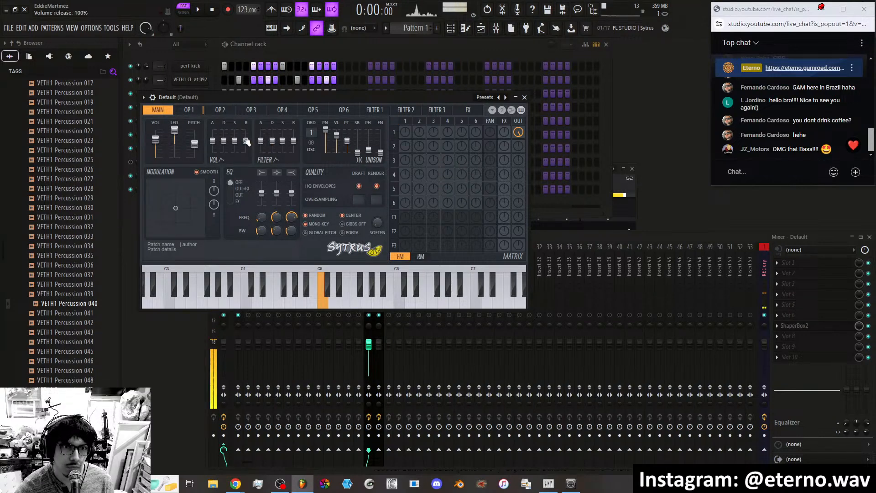
click(196, 111)
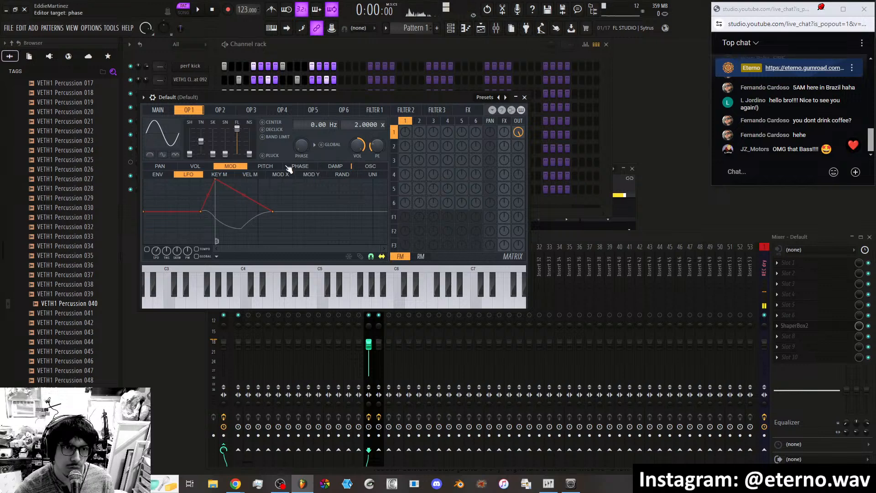
click(266, 166)
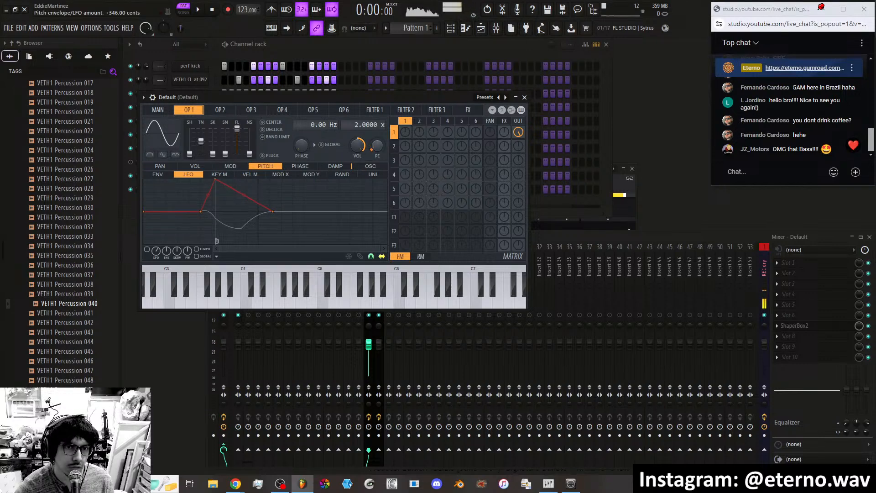
drag(377, 145, 377, 151)
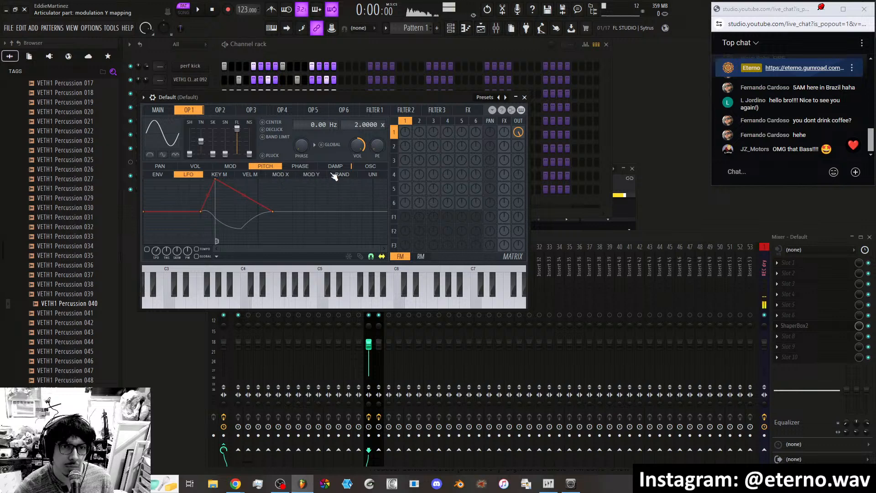
Shape operator 1's random pitch curve with its start point at maximum, its end point at -100% and an upward-bowed slope between them.
click(349, 175)
drag(148, 212, 145, 185)
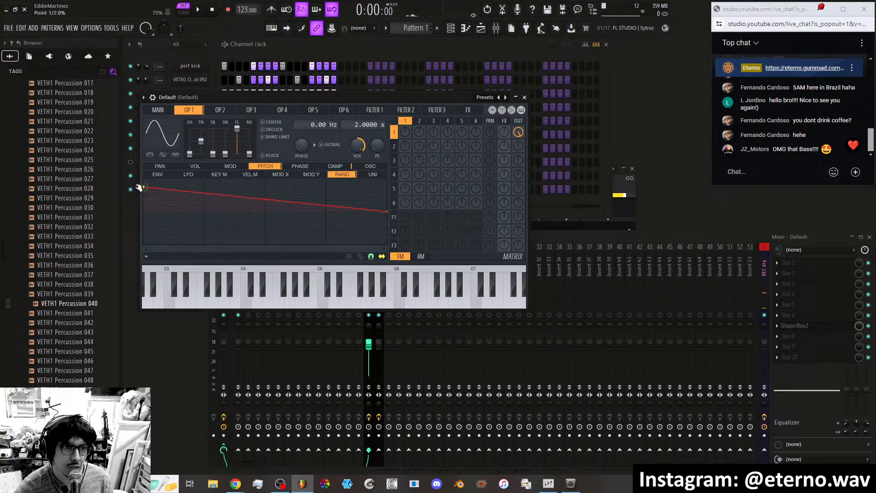
drag(385, 214, 385, 246)
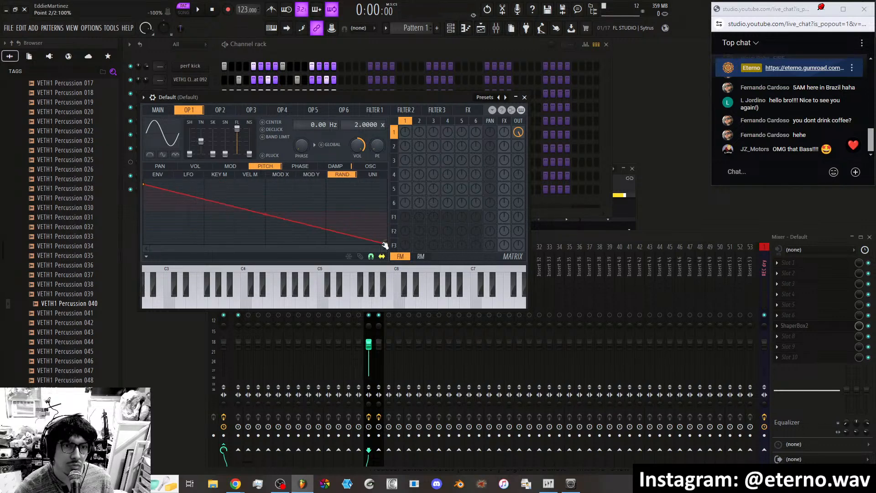
drag(265, 216, 202, 193)
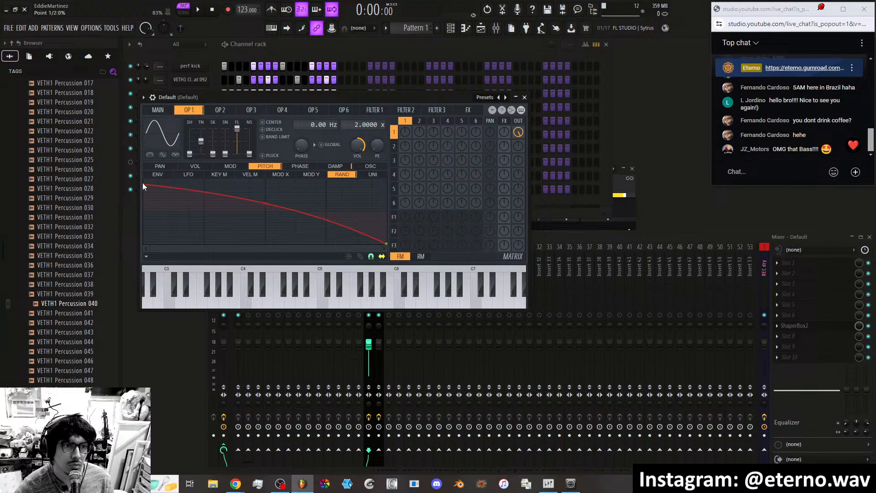
drag(146, 186, 141, 169)
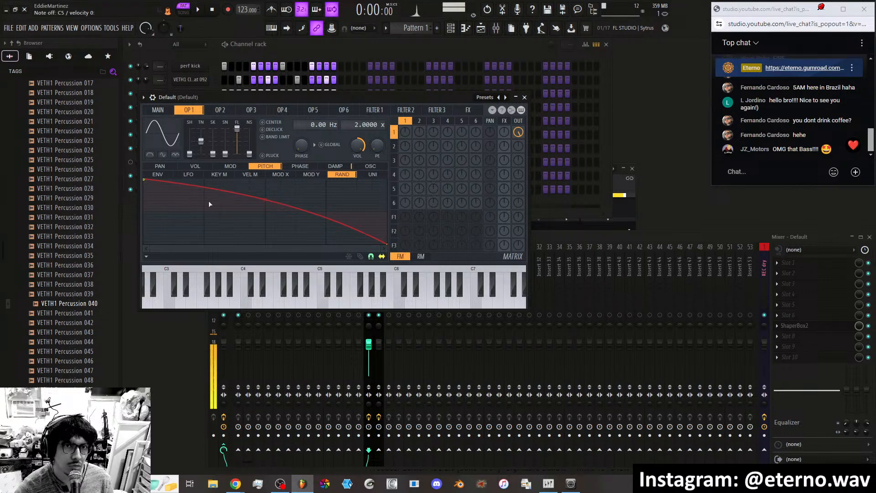
Raise operator 1's starting phase to 70% and turn on Center, Declick and Band Limit.
drag(300, 146, 301, 112)
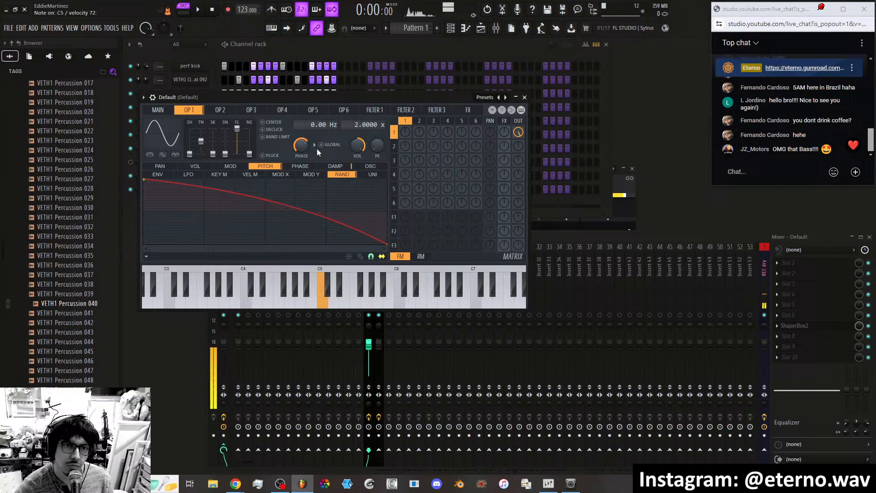
click(268, 130)
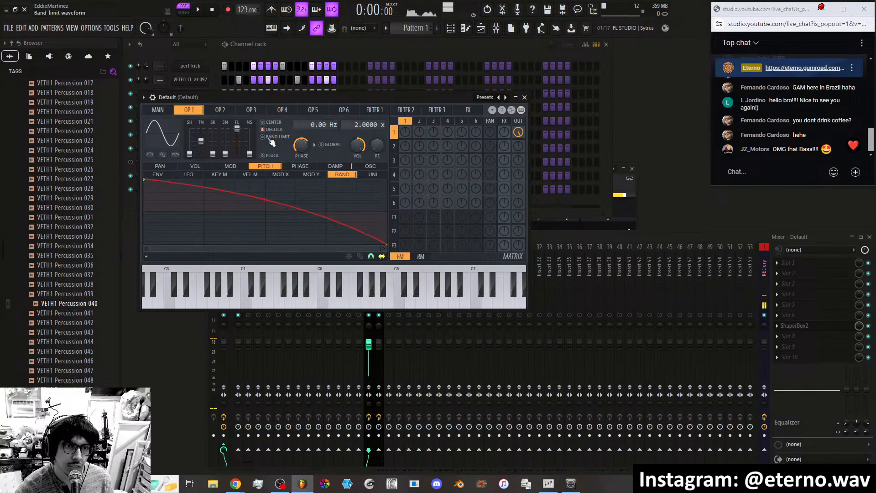
click(265, 124)
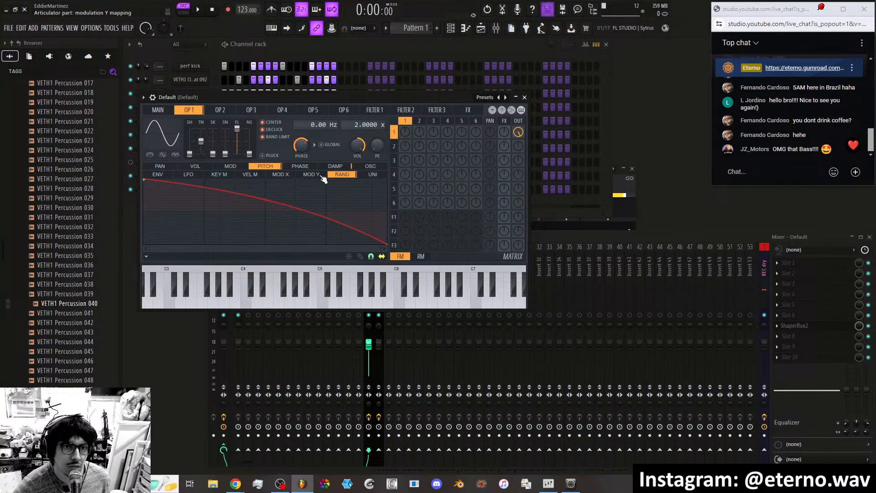
Shape operator 1's random phase curve with a neutral start, an end point near the minimum and an upward-bowed slope, and lower its starting phase.
click(231, 166)
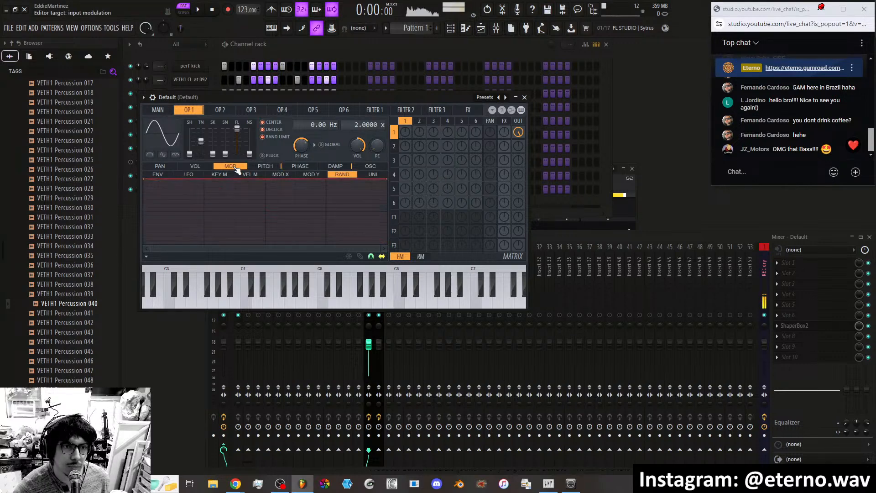
click(196, 166)
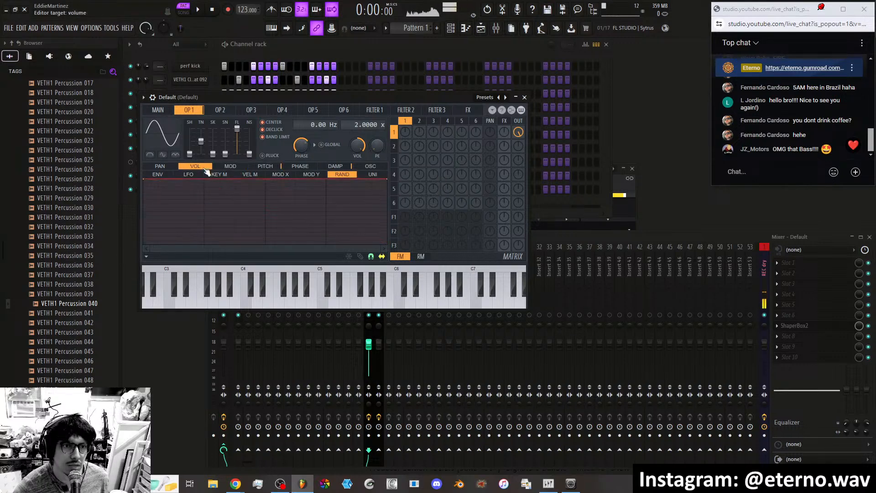
click(304, 167)
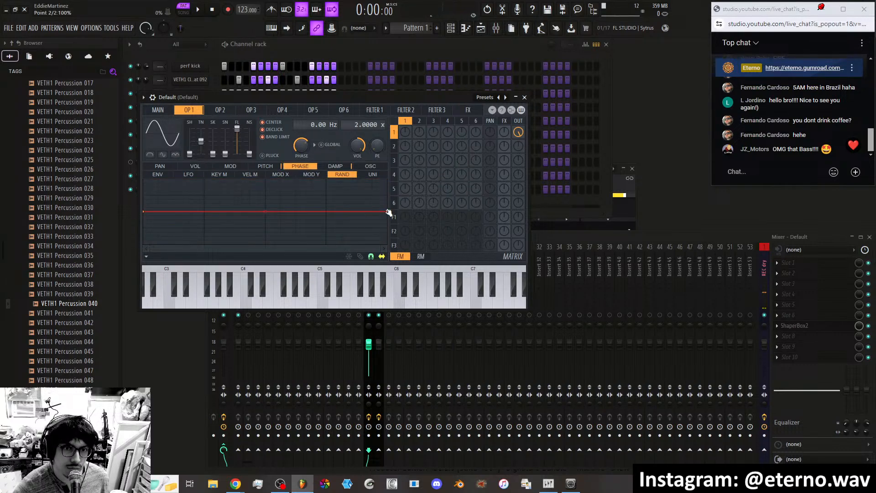
drag(387, 210, 393, 246)
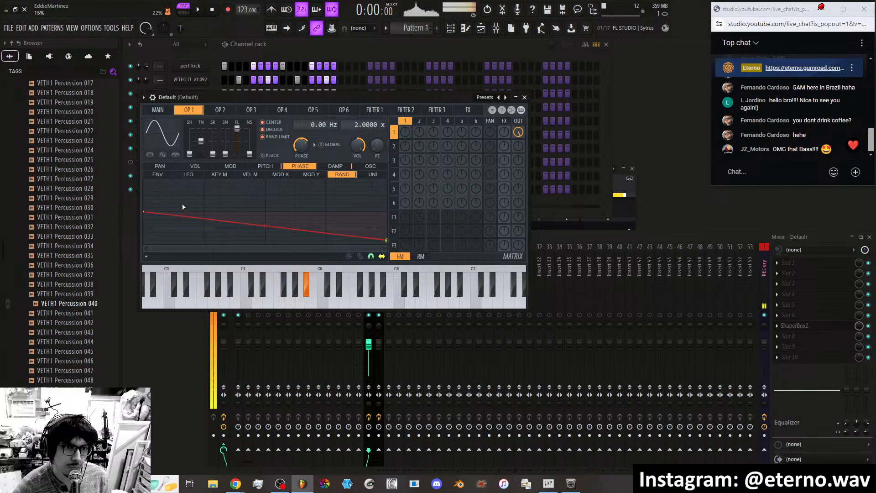
drag(264, 226, 265, 211)
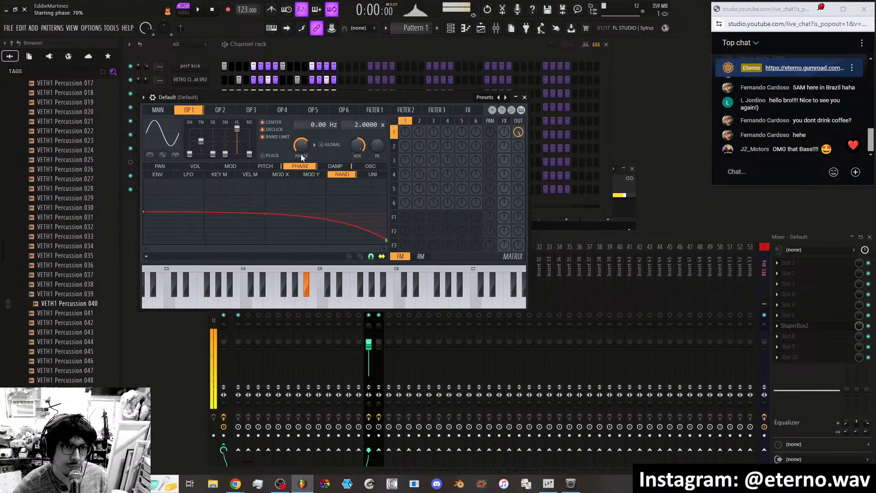
drag(305, 154, 304, 200)
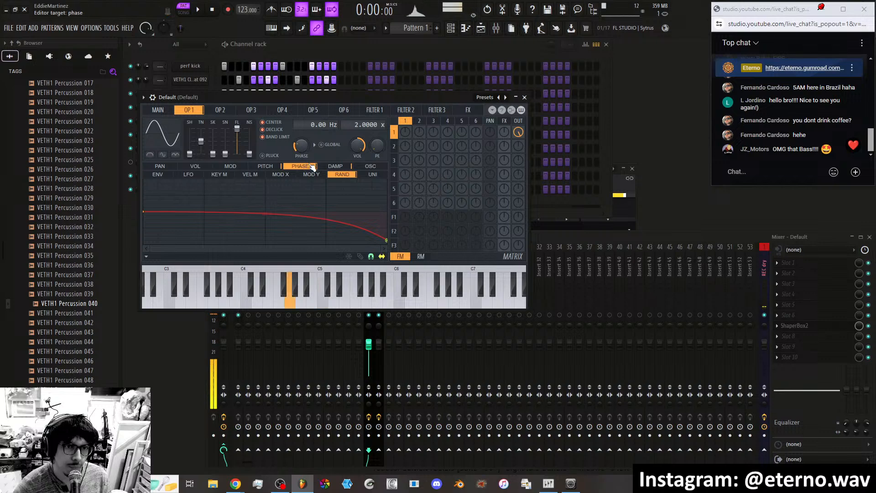
Review operator 1's random pitch, phase and modulation curves.
click(272, 167)
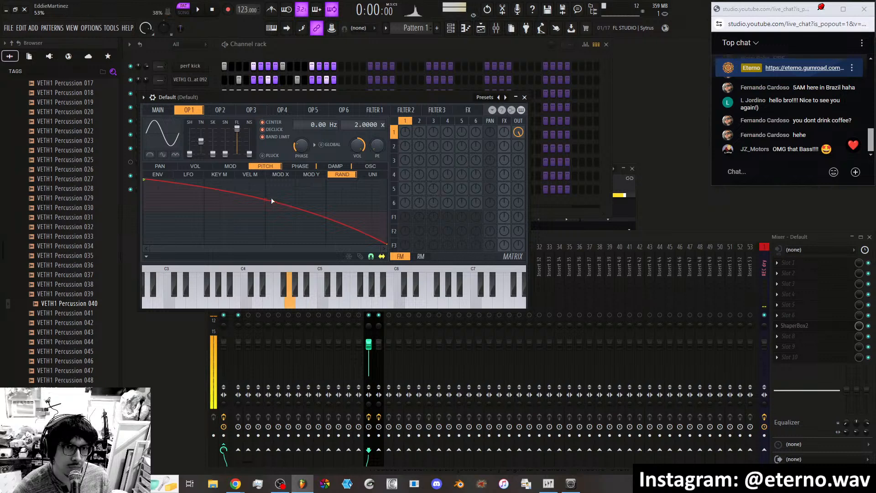
click(291, 167)
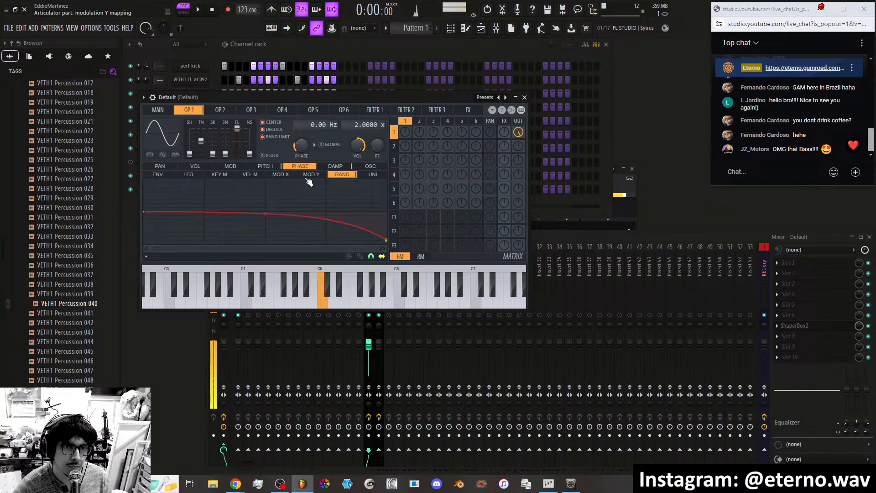
click(232, 166)
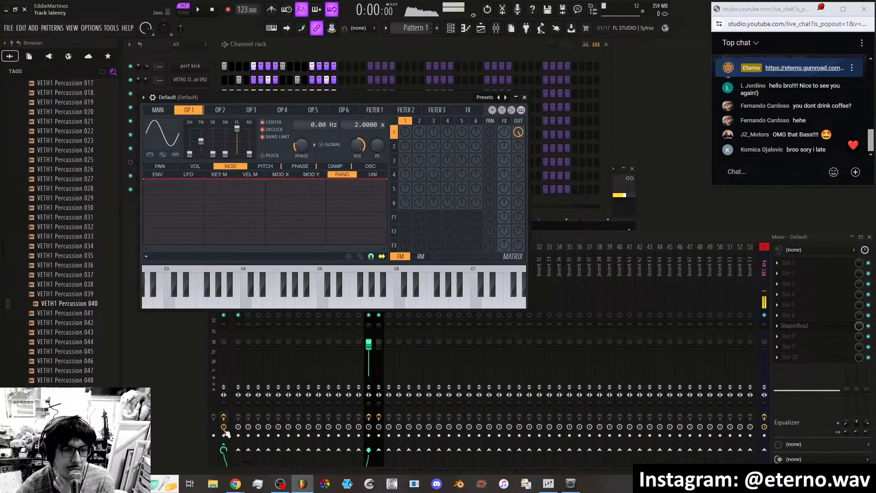
Switch to the FL Studio online manual and read the Sytrus operator settings and articulation target descriptions, including Modulation Influence, and return to FL Studio.
mouse_move(236, 484)
click(200, 431)
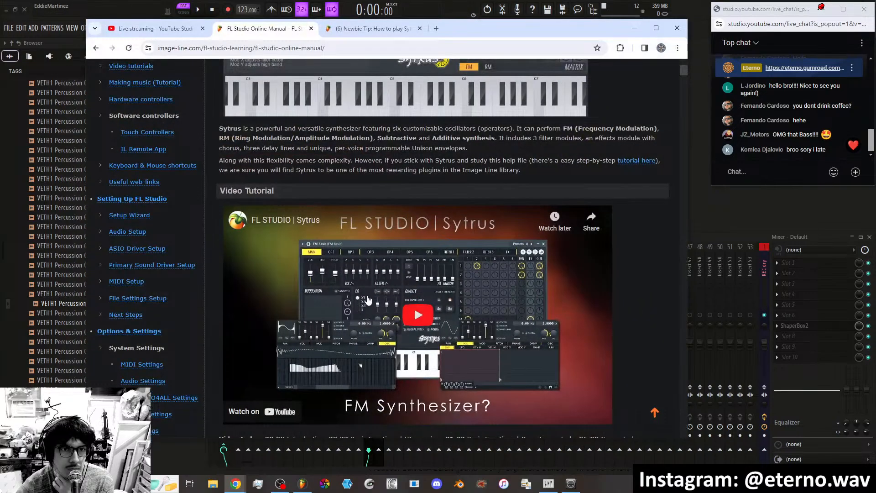
scroll(368, 292, up, 5)
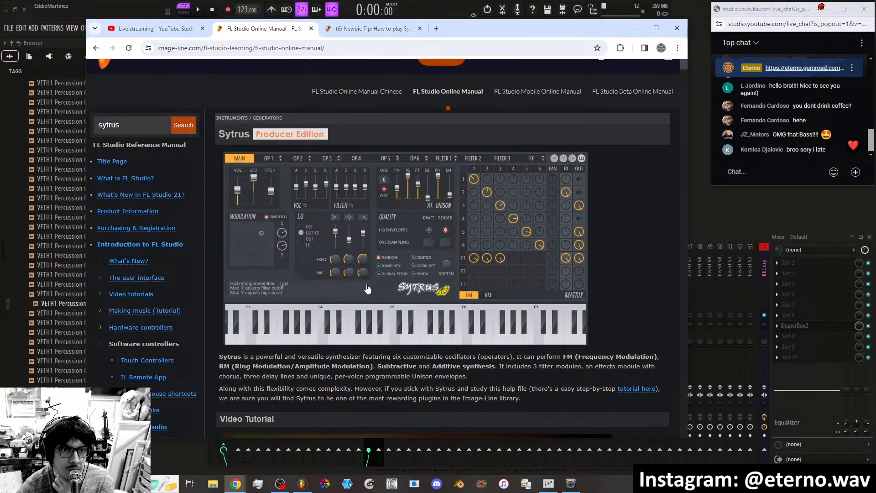
scroll(368, 289, down, 15)
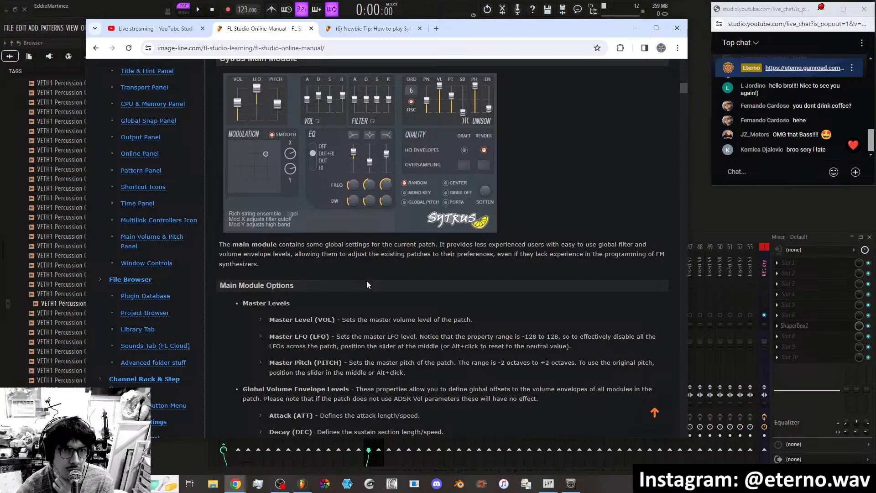
scroll(366, 281, up, 4)
scroll(368, 276, down, 20)
scroll(371, 271, down, 8)
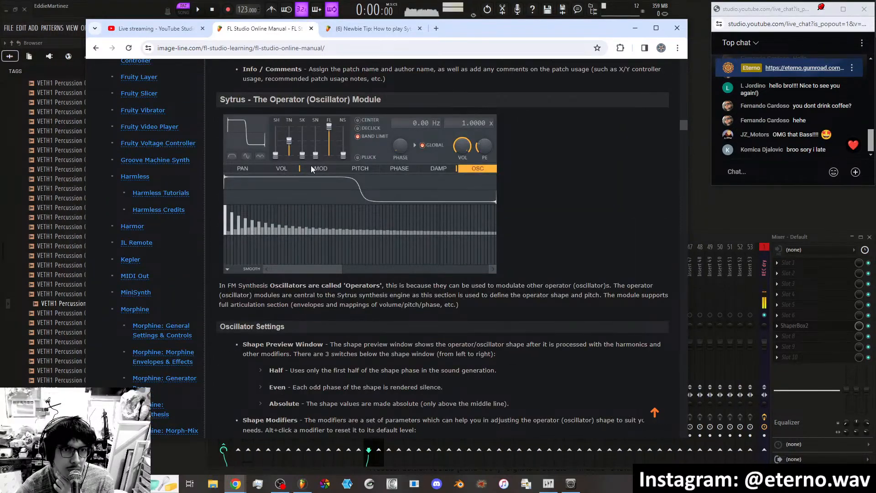
scroll(333, 286, down, 4)
scroll(327, 287, down, 8)
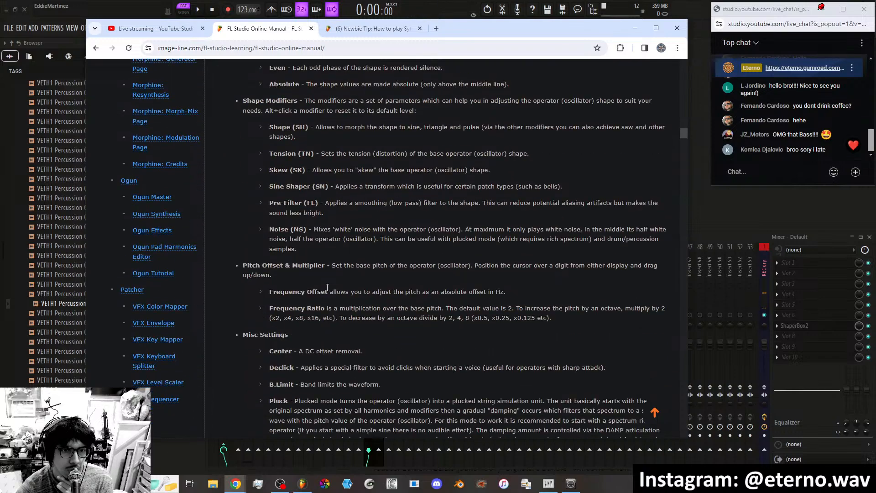
scroll(327, 289, down, 3)
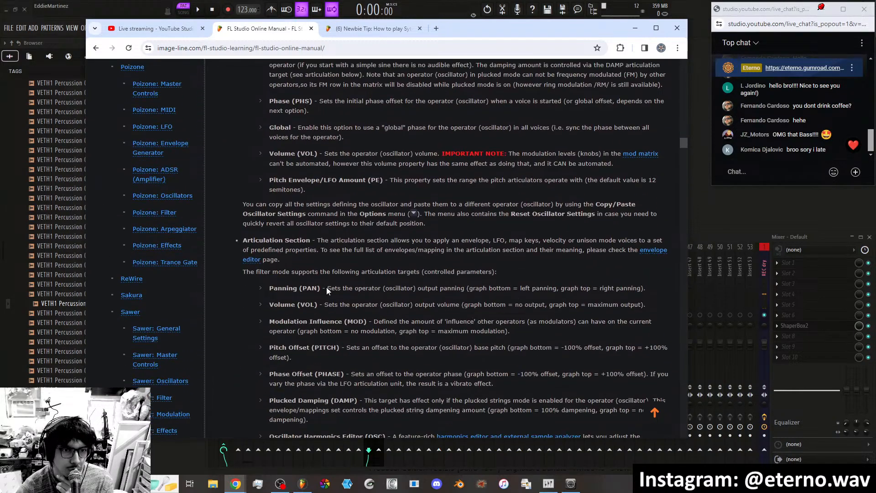
scroll(314, 185, down, 4)
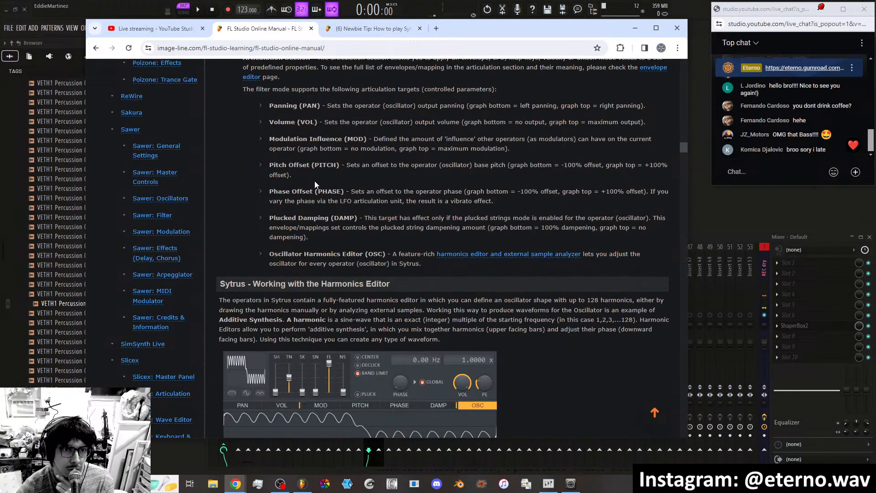
scroll(319, 181, up, 1)
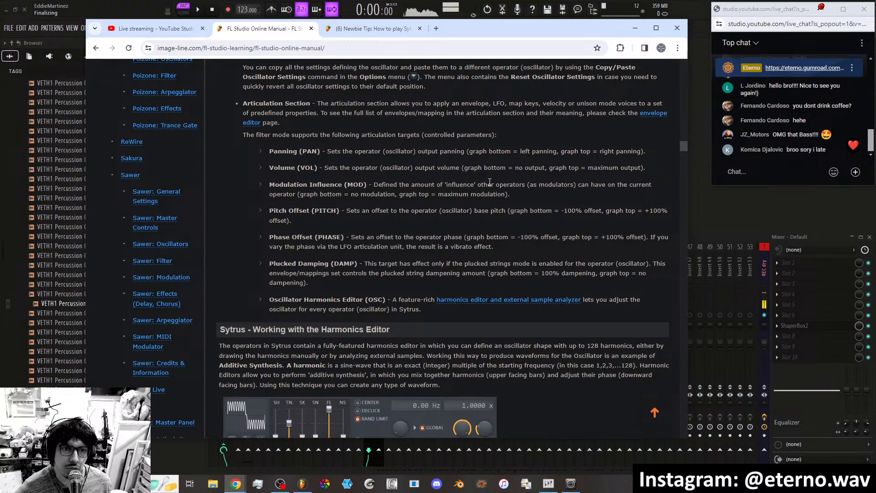
scroll(409, 178, down, 3)
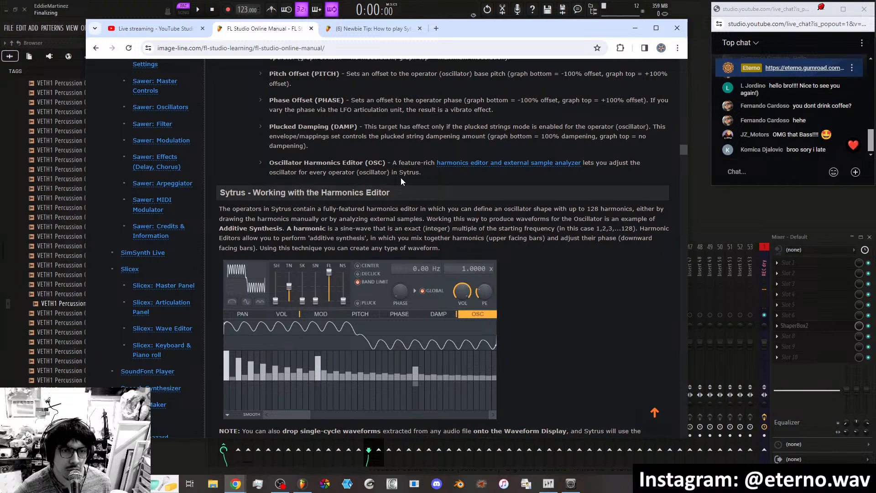
scroll(400, 178, up, 2)
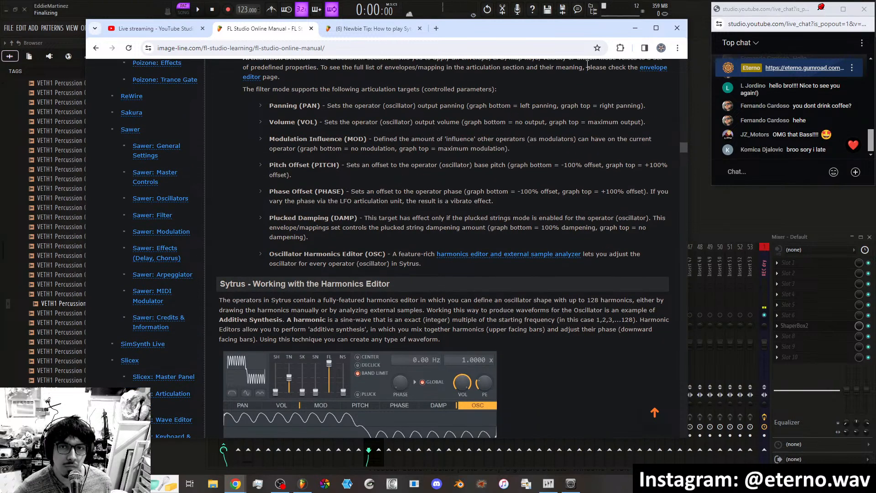
click(635, 29)
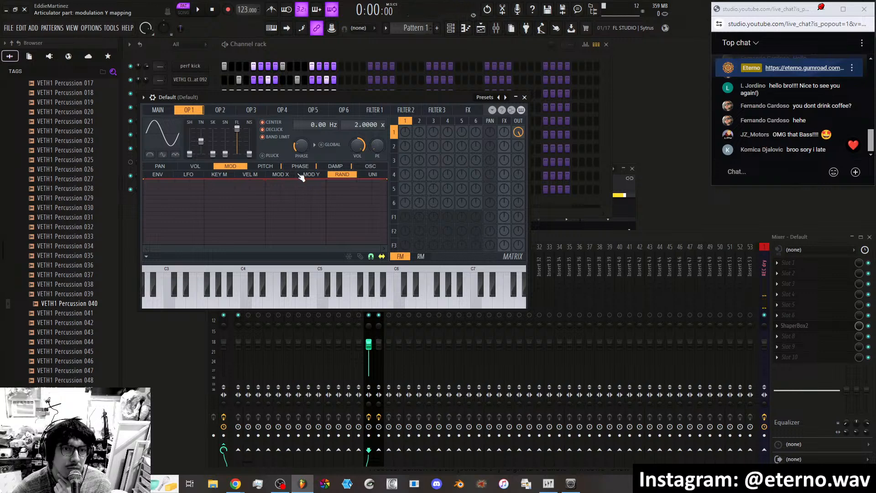
Reshape operator 1's volume envelope with a shorter attack, a shorter decay to a higher sustain level and a longer release.
click(199, 167)
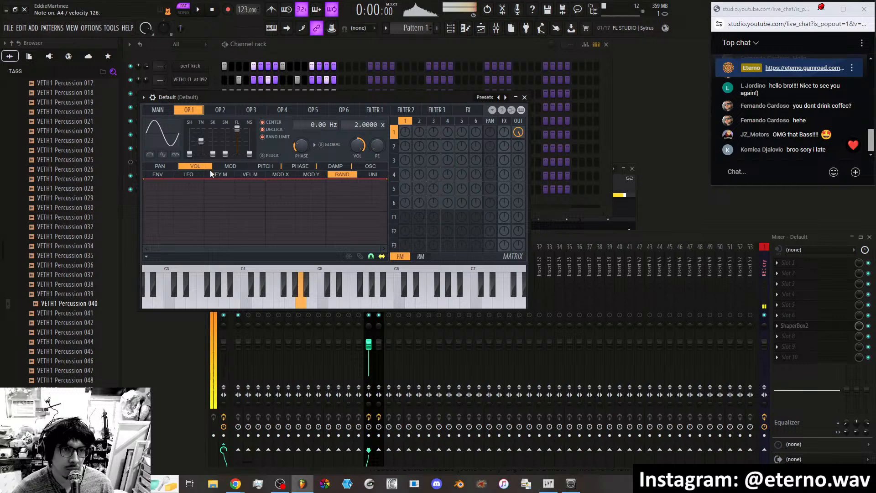
click(166, 175)
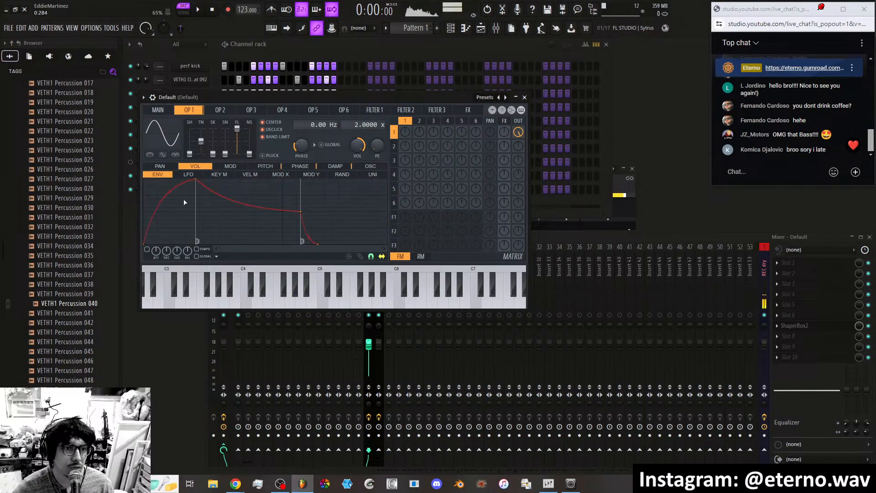
drag(199, 180, 154, 176)
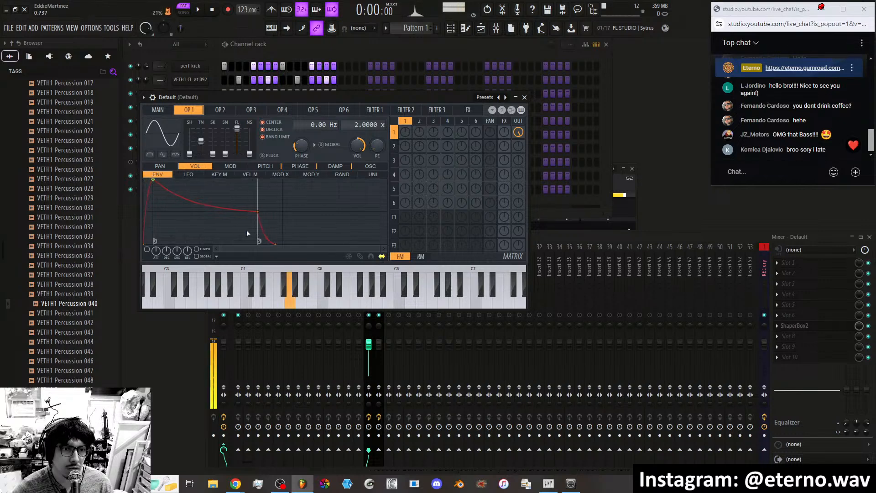
drag(263, 213, 201, 201)
drag(219, 244, 268, 250)
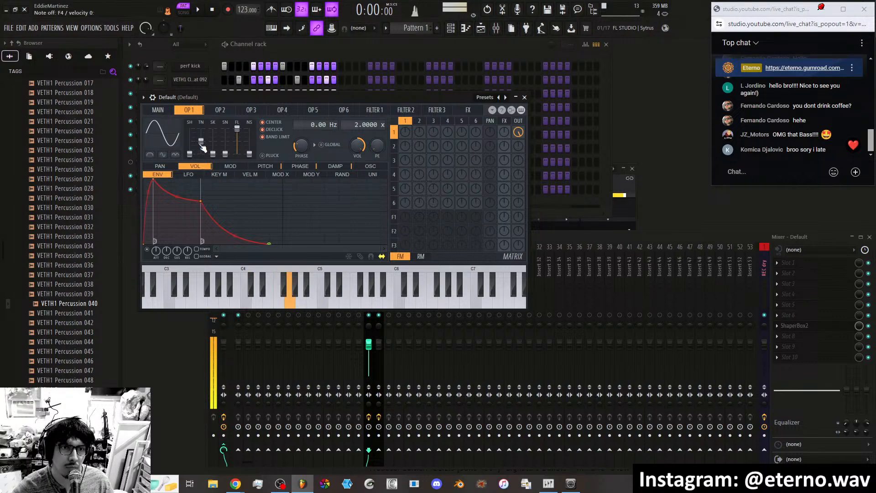
Adjust operator 1's shape and tension to a triangle-like waveform, trying a 4.0000 frequency ratio before restoring 2.0000.
drag(202, 148, 202, 144)
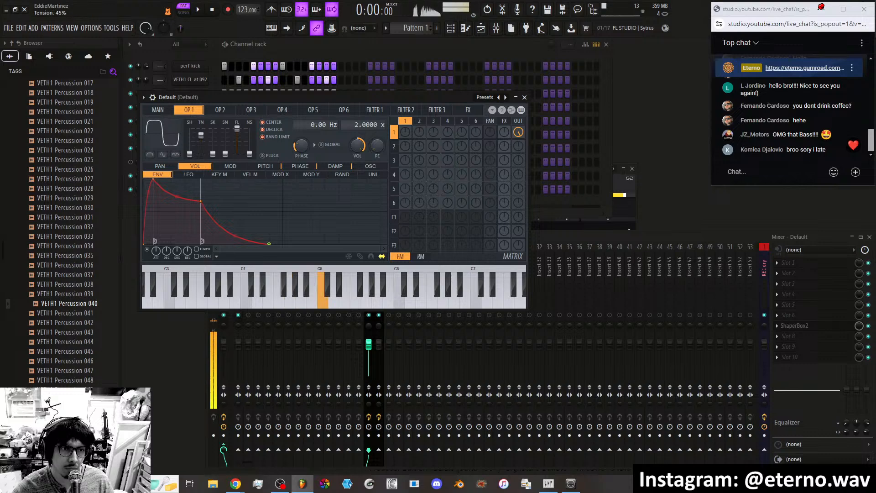
drag(189, 154, 190, 146)
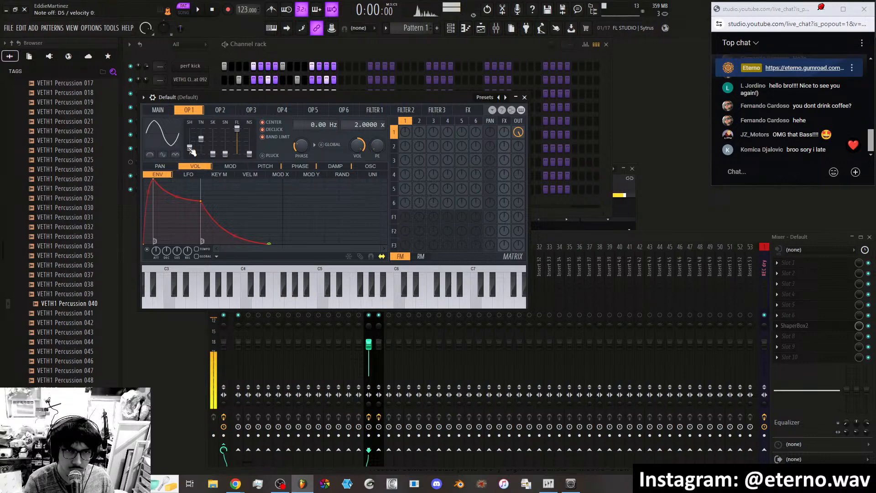
scroll(351, 126, up, 1)
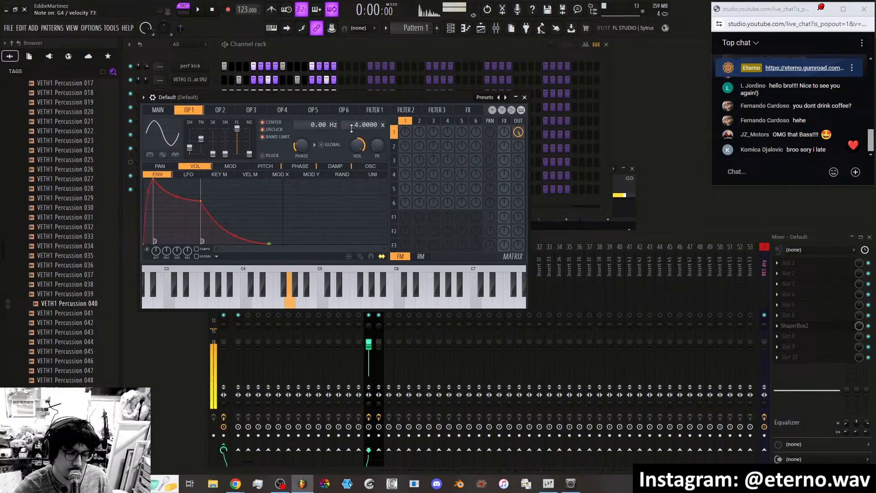
scroll(354, 127, down, 1)
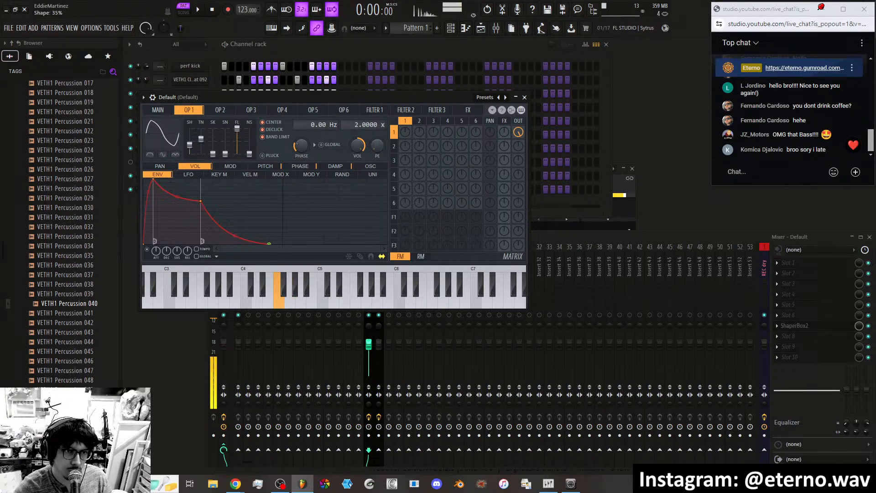
mouse_move(189, 145)
mouse_down()
mouse_move(202, 134)
mouse_move(201, 142)
mouse_up()
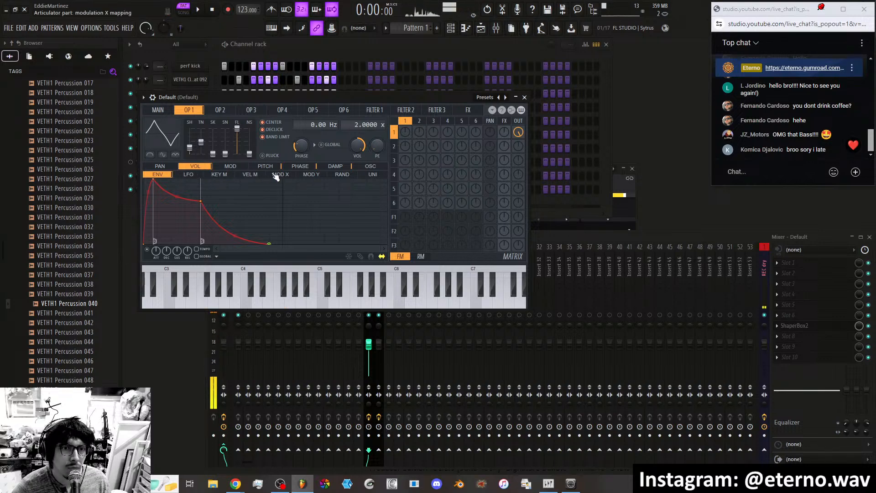
Set operator 1's random volume curve to start slightly below maximum and rise gently to the end point.
click(342, 177)
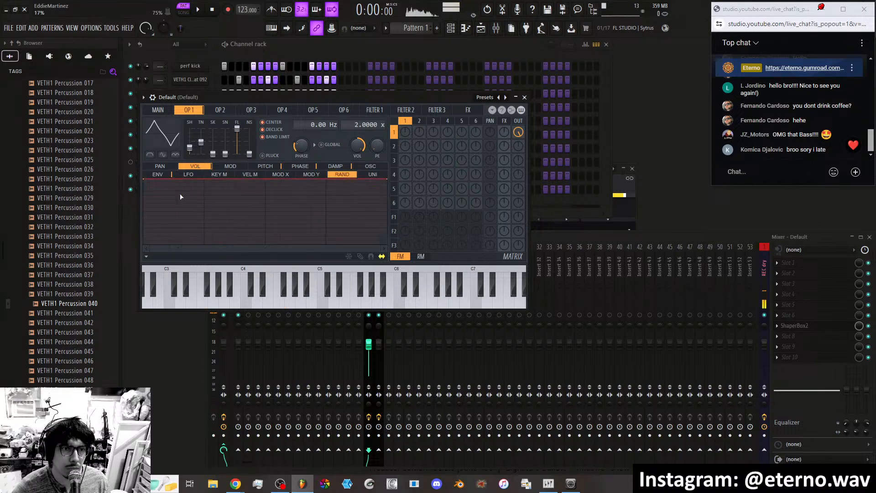
drag(146, 181, 136, 254)
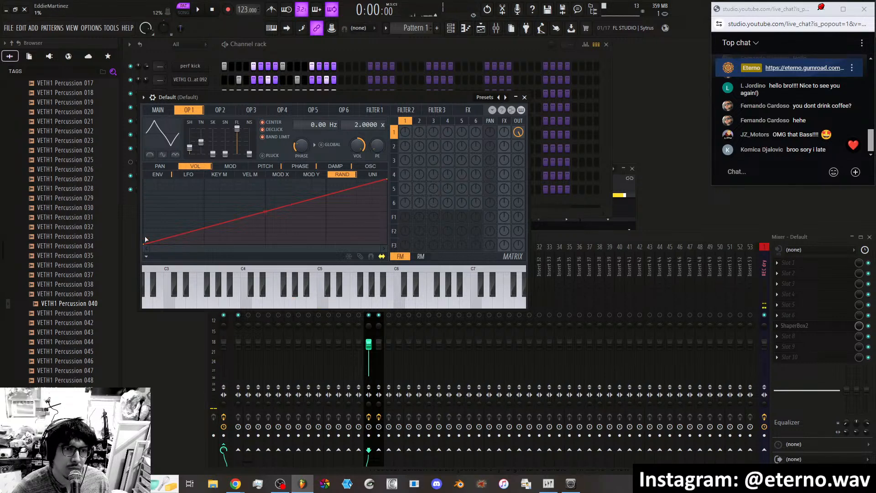
drag(147, 245, 138, 187)
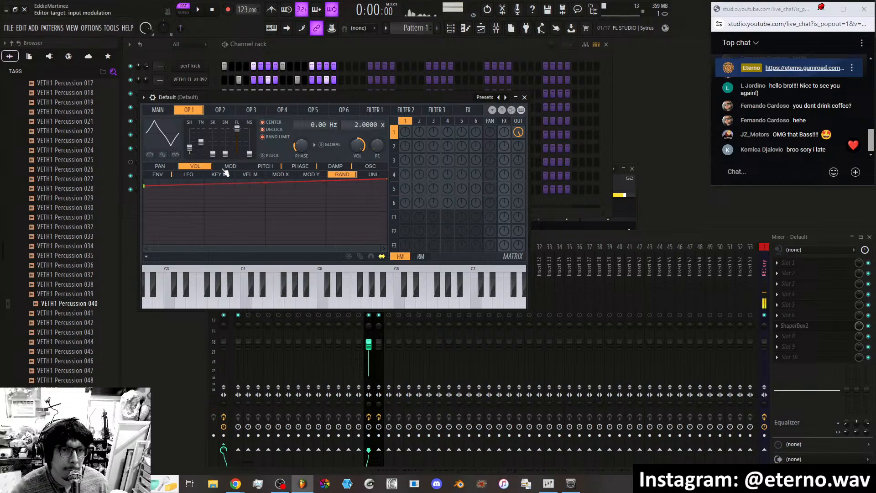
Set operator 1's random pan curve to fall gently from above centre to slightly below centre.
click(169, 166)
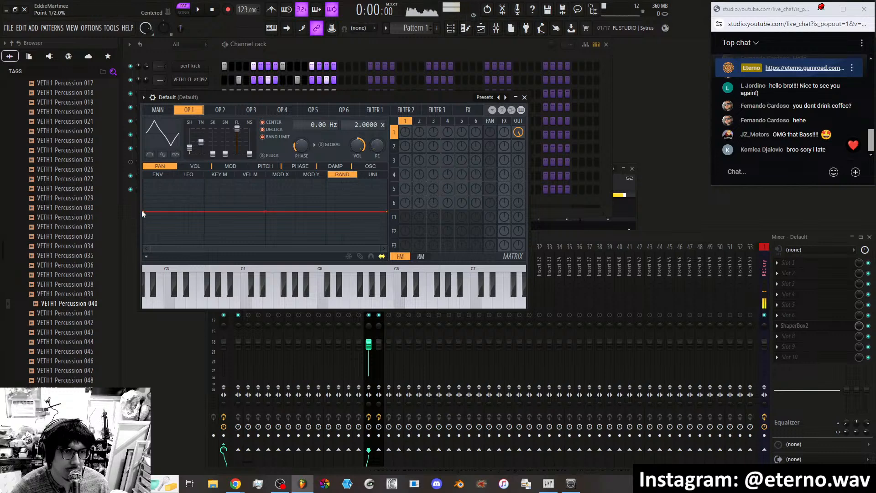
drag(142, 211, 144, 200)
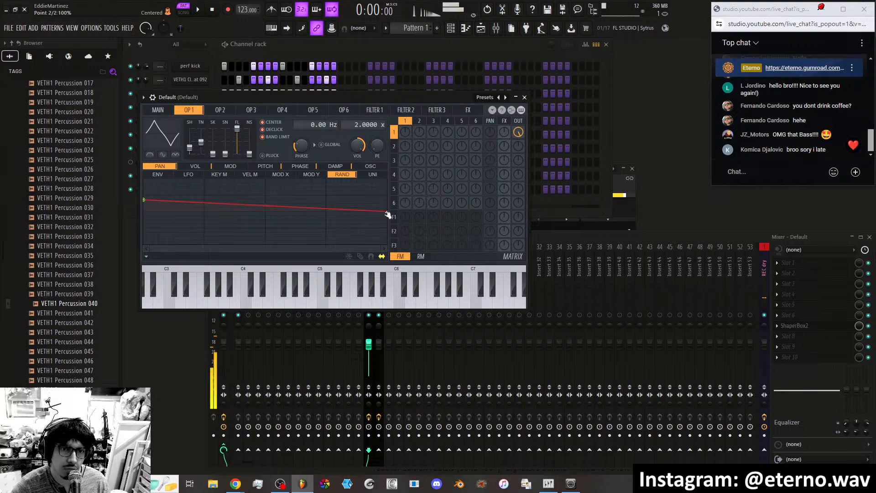
drag(389, 221, 387, 221)
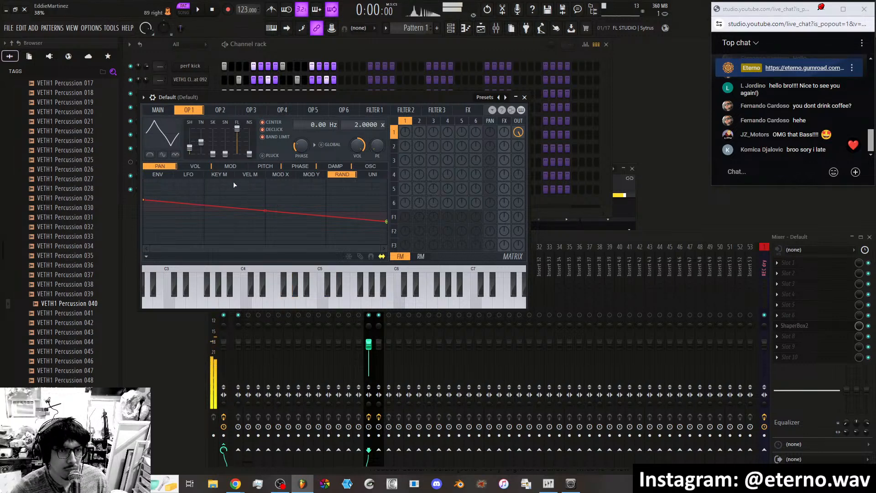
Shape operator 1's volume LFO with a faster speed, a later and lower peak and an end level slightly above centre.
click(196, 166)
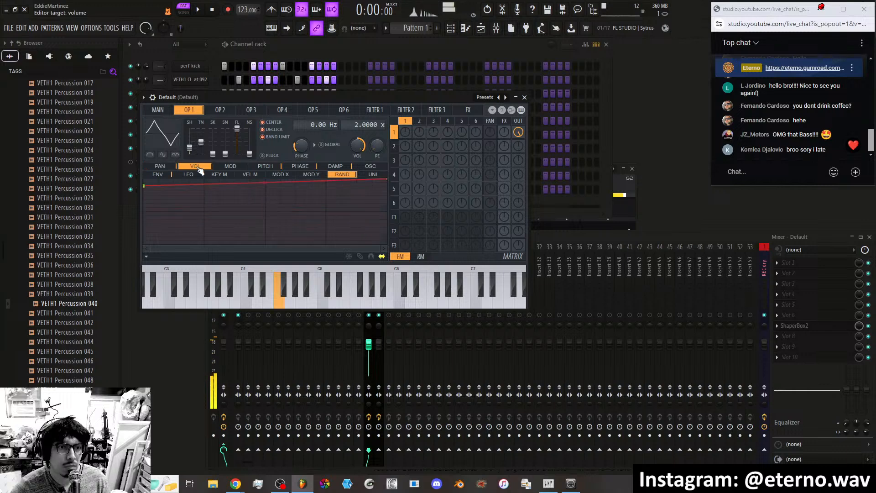
click(188, 175)
drag(200, 211, 145, 212)
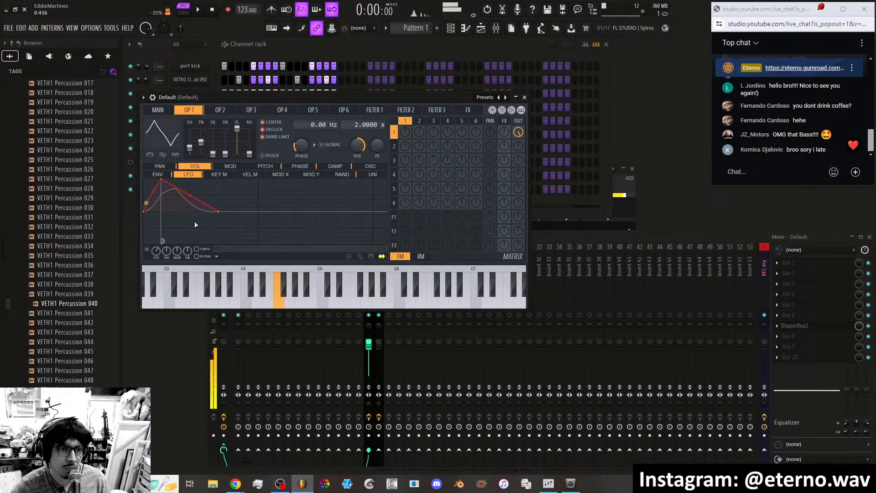
drag(219, 212, 238, 208)
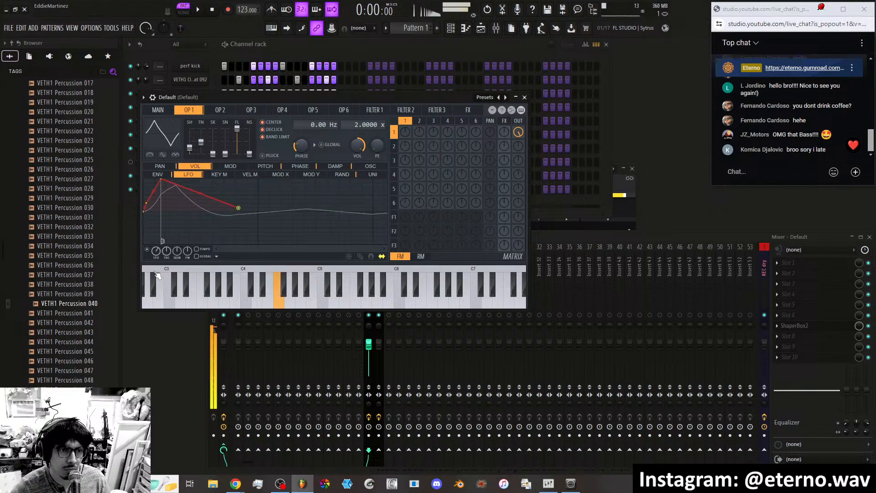
mouse_move(156, 251)
mouse_down()
mouse_move(156, 235)
mouse_move(156, 243)
mouse_up()
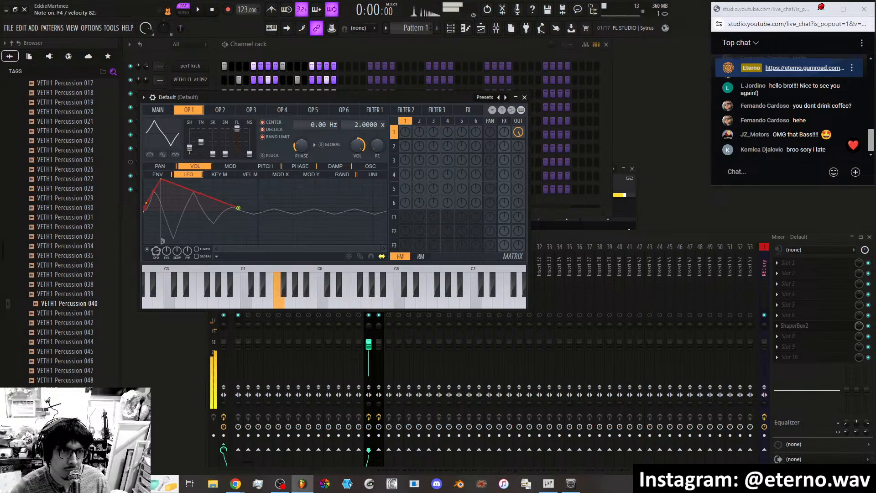
drag(161, 179, 209, 191)
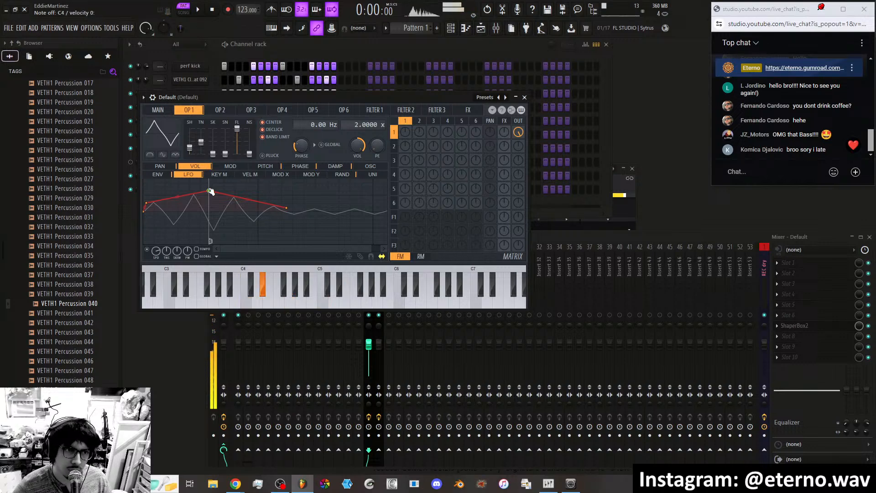
Shorten operator 1's volume envelope attack and decay with a lower sustain level, and change its waveform to a sawtooth.
click(157, 174)
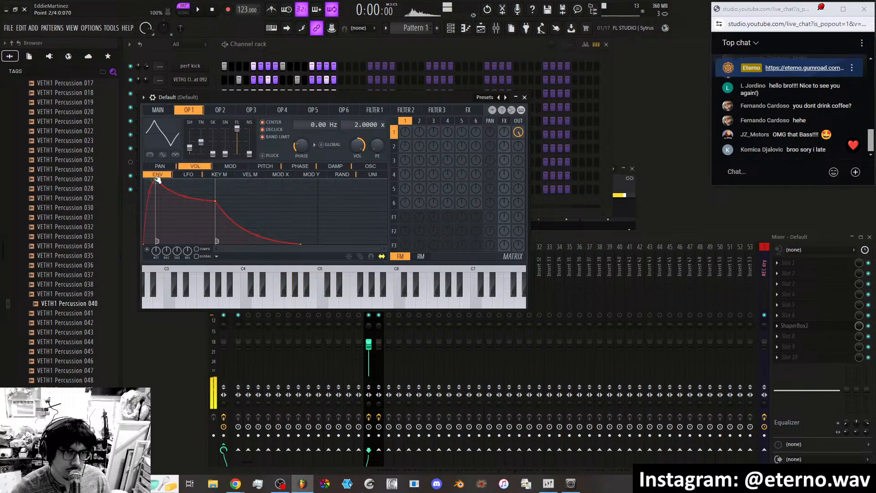
drag(146, 178, 148, 178)
drag(207, 200, 164, 226)
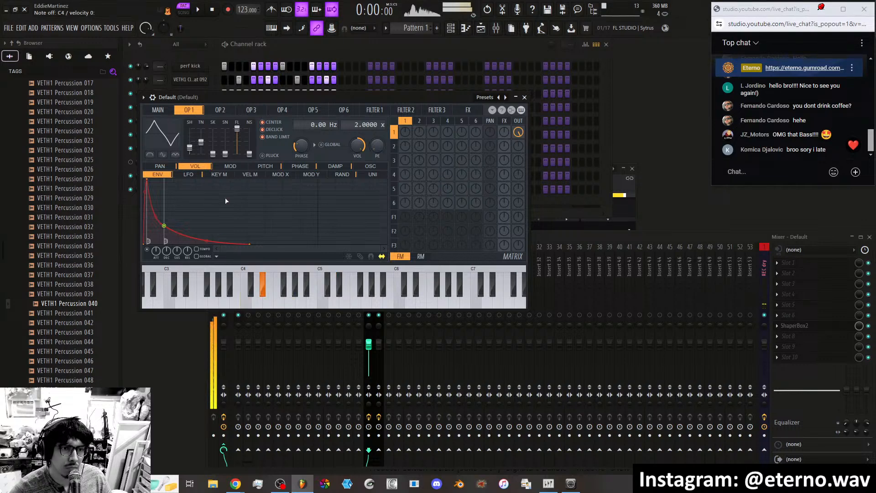
drag(163, 226, 190, 211)
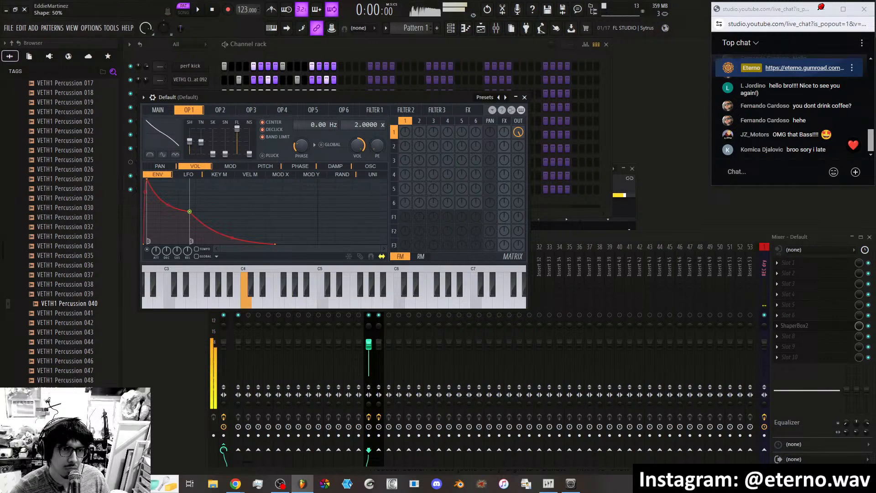
drag(190, 141, 190, 145)
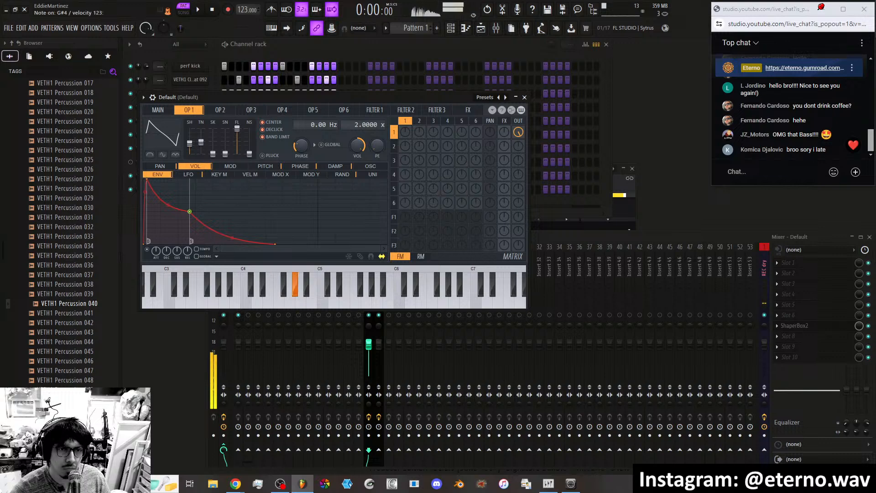
drag(189, 142, 189, 141)
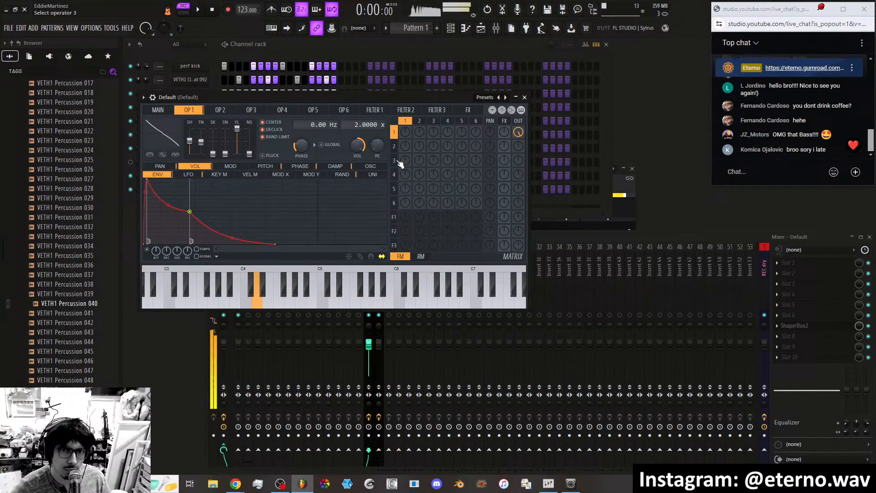
Route operator 1 through filter 1 to the output and raise the filter's cutoff frequency to near maximum.
click(372, 113)
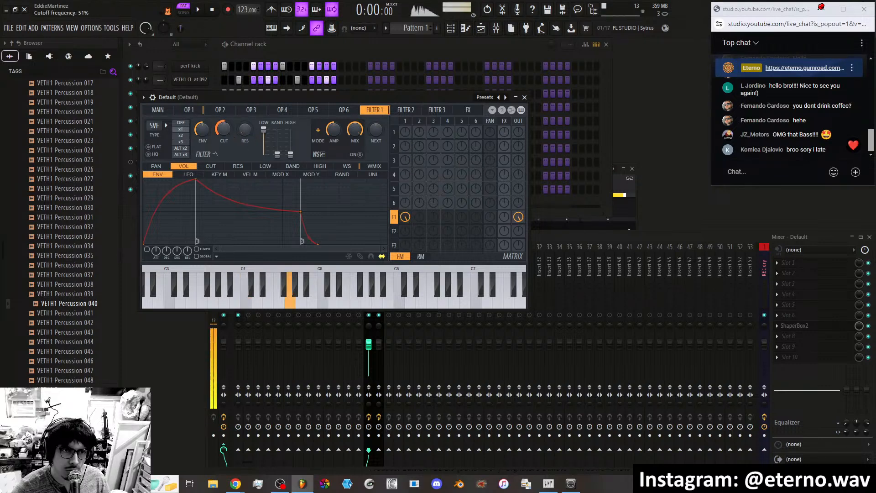
drag(224, 130, 223, 111)
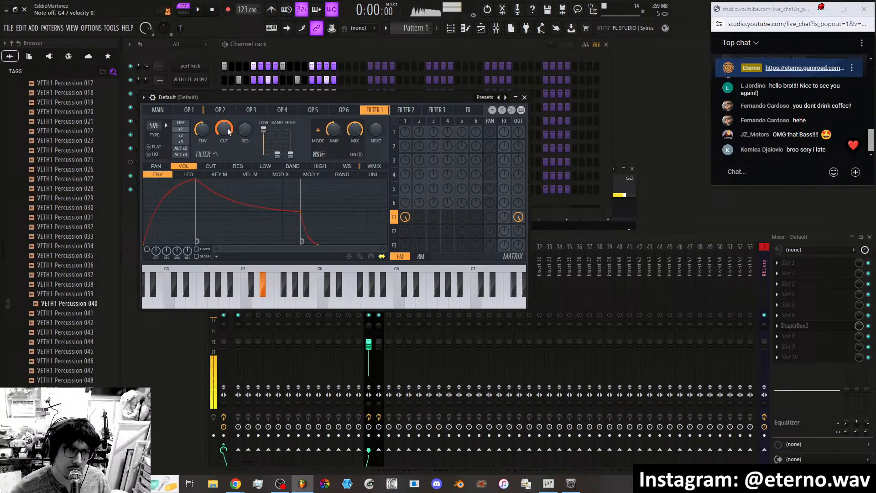
Route operator 2 into filter 1 and set its random pitch curve to fall from above centre to about -11%.
click(221, 110)
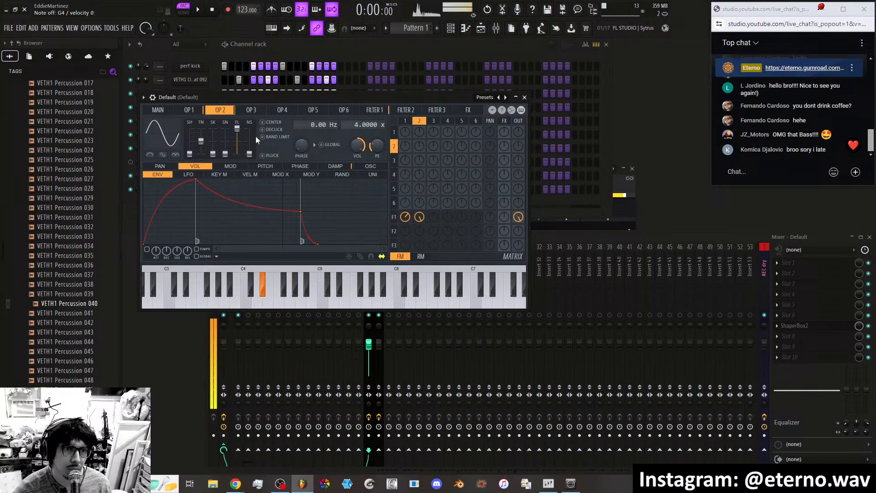
click(276, 167)
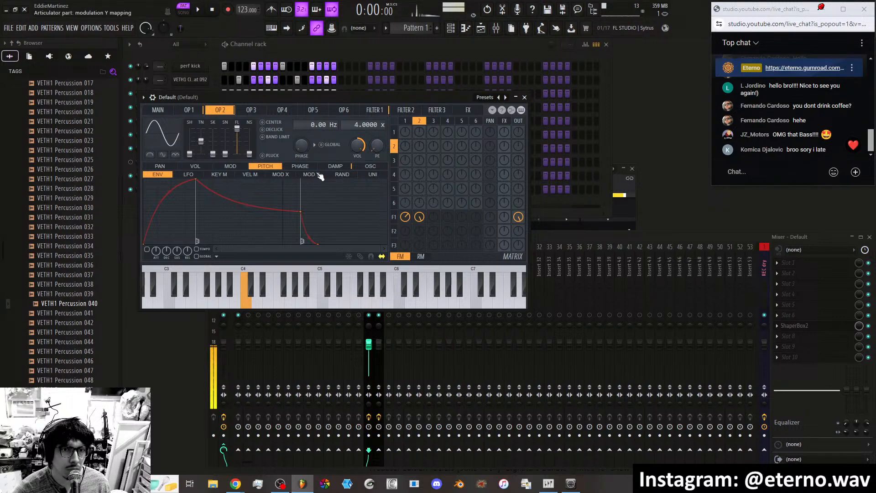
click(341, 174)
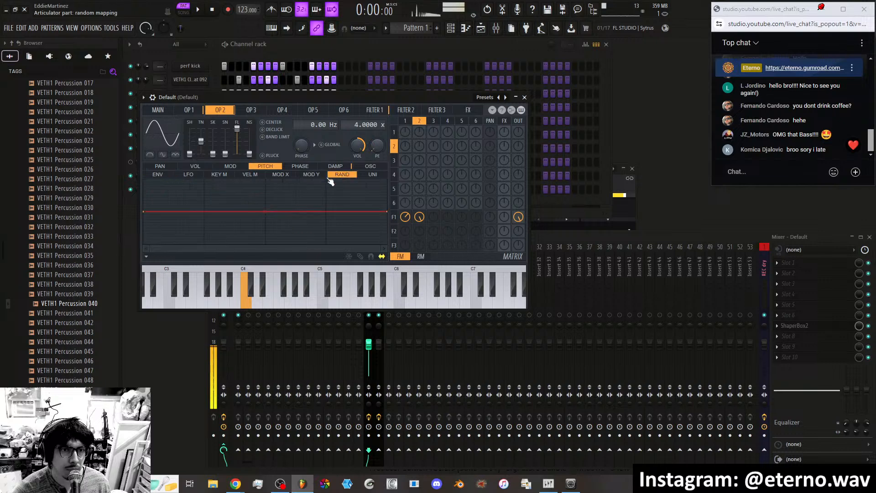
drag(143, 211, 143, 200)
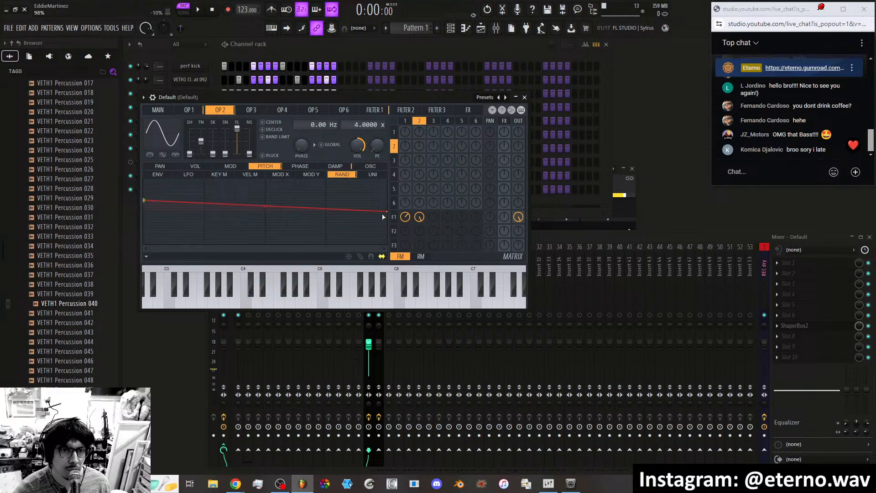
drag(388, 214, 390, 216)
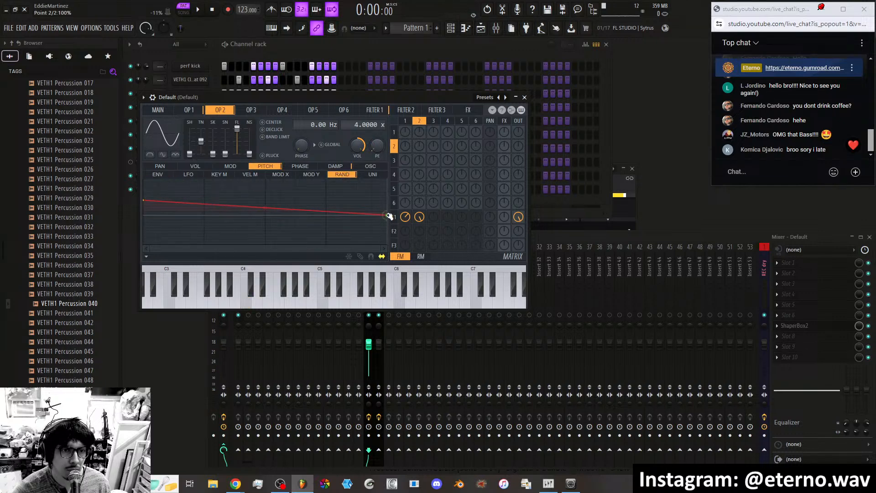
drag(266, 208, 265, 209)
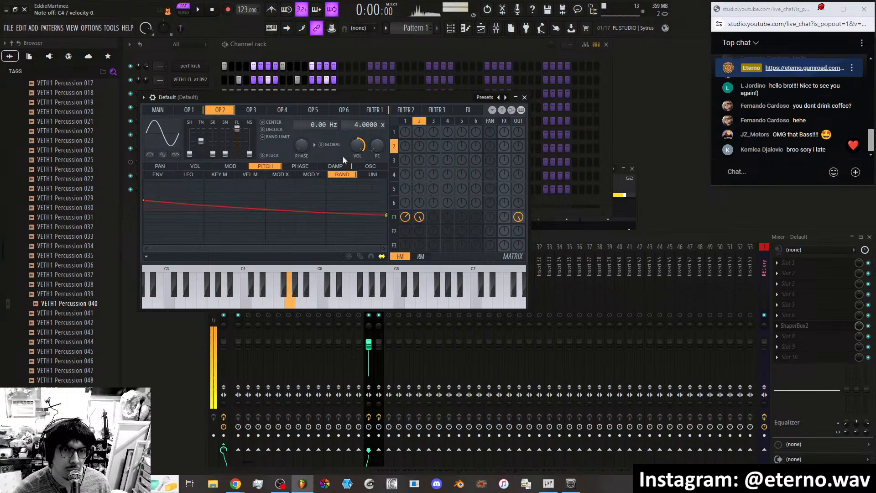
Enable operator 2's volume envelope and give it a short attack, a short decay to a higher sustain level and a longer release.
click(197, 166)
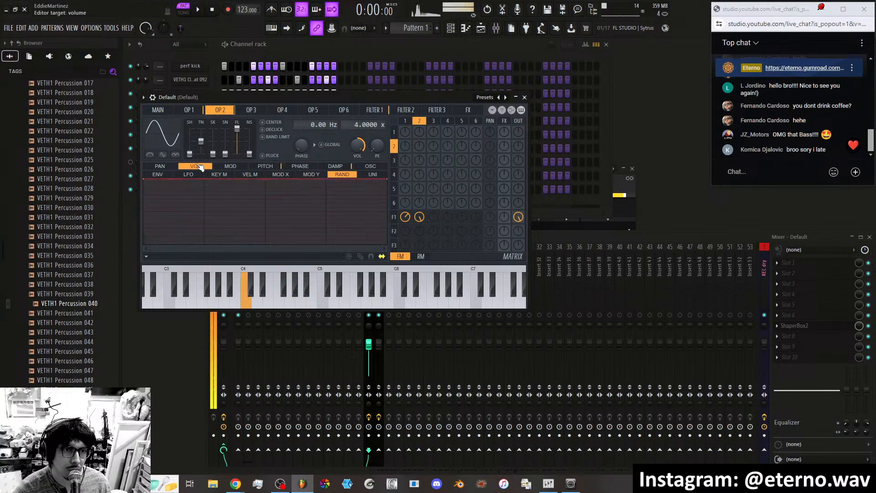
click(157, 174)
mouse_move(156, 251)
mouse_down()
mouse_move(156, 264)
mouse_move(160, 246)
mouse_up()
drag(197, 181, 149, 180)
drag(256, 212, 177, 201)
drag(196, 245, 227, 243)
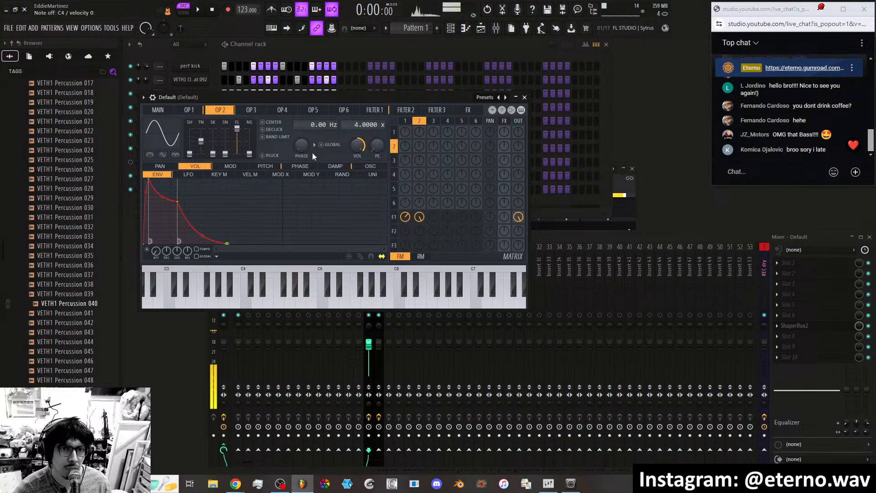
Raise the end of operator 2's random pitch curve closer to centre and set its frequency ratio to 2.0000.
click(278, 167)
click(342, 175)
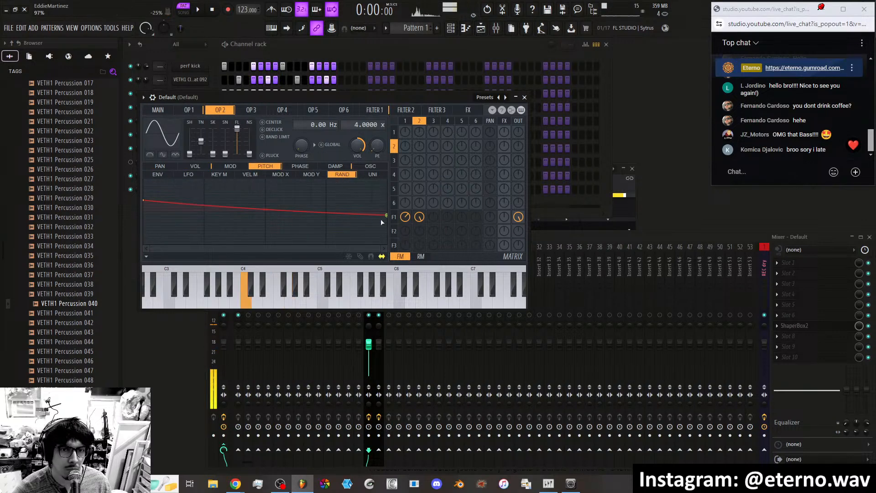
mouse_move(386, 215)
mouse_down()
mouse_move(388, 228)
mouse_move(389, 213)
mouse_up()
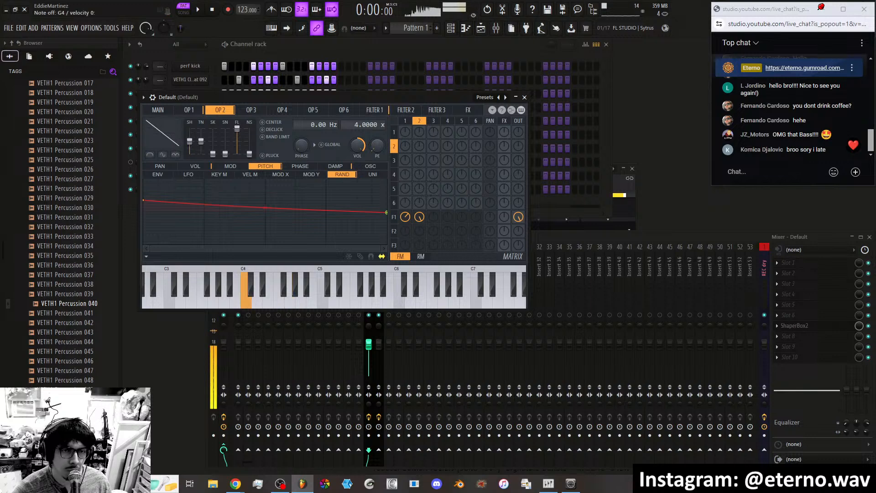
scroll(352, 124, down, 1)
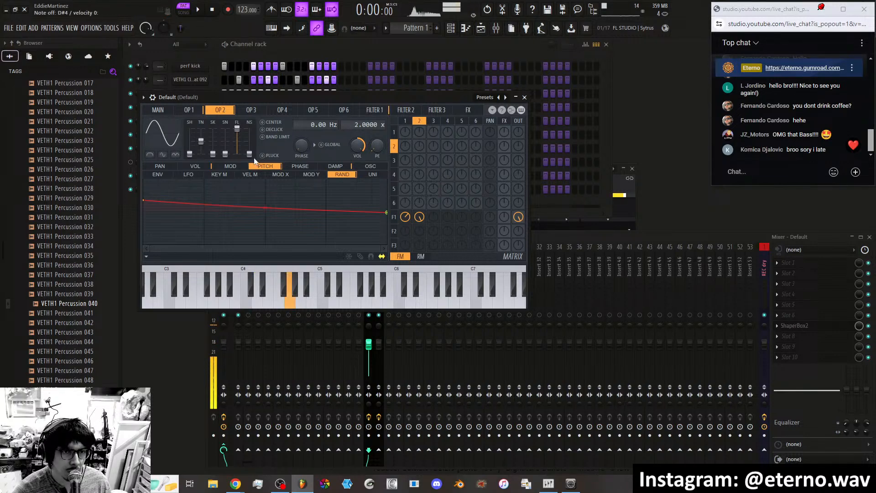
Set operator 2's random volume curve to start at maximum and bend gently down to a lower end point.
click(199, 168)
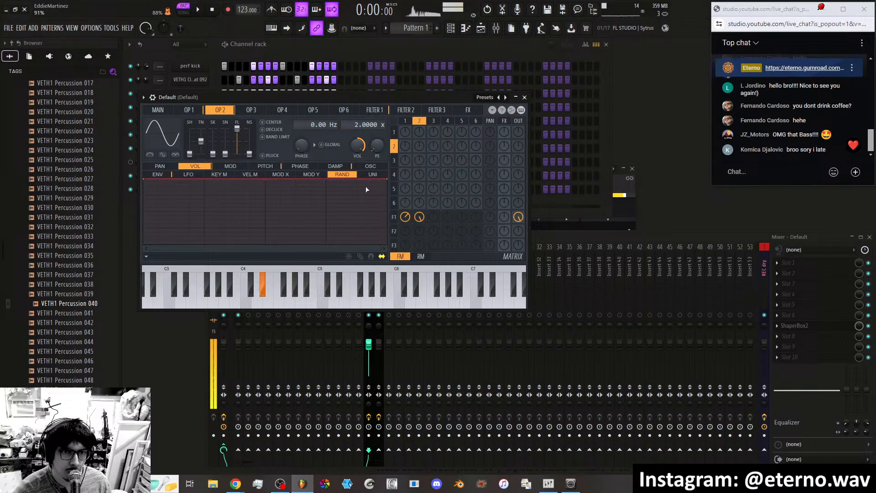
drag(388, 182, 375, 186)
drag(265, 181, 265, 182)
drag(386, 183, 391, 199)
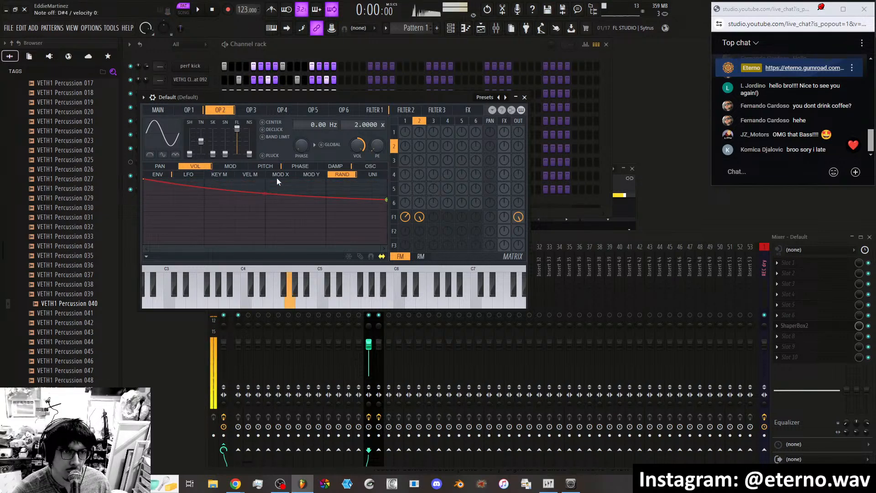
Set operator 2's random pan curve to rise from well below centre to above centre, and remove operator 1 from filter 1's input.
click(168, 167)
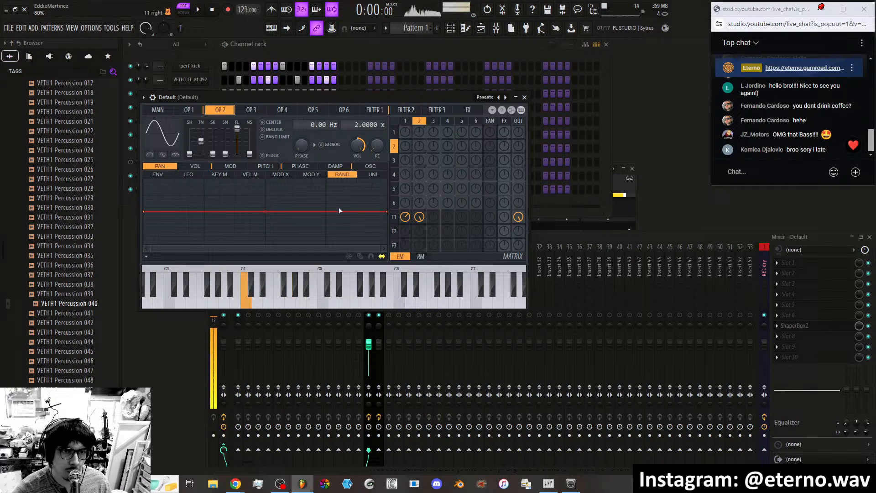
drag(388, 211, 389, 196)
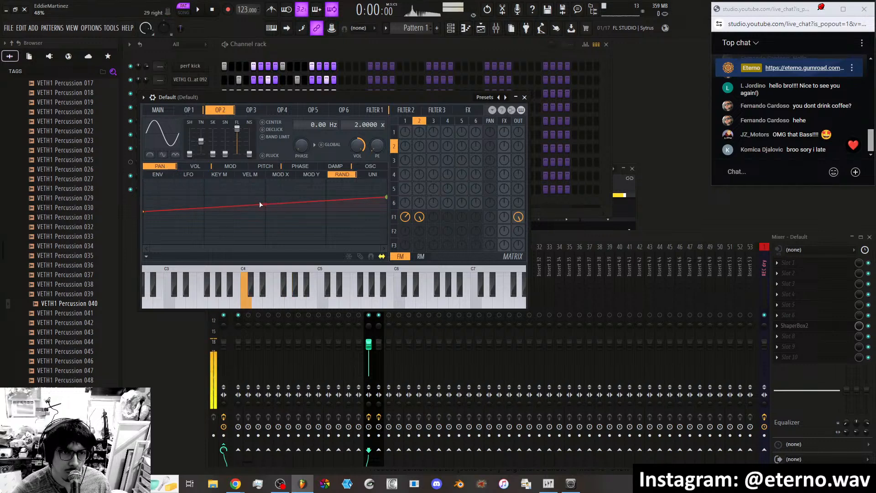
drag(145, 212, 141, 236)
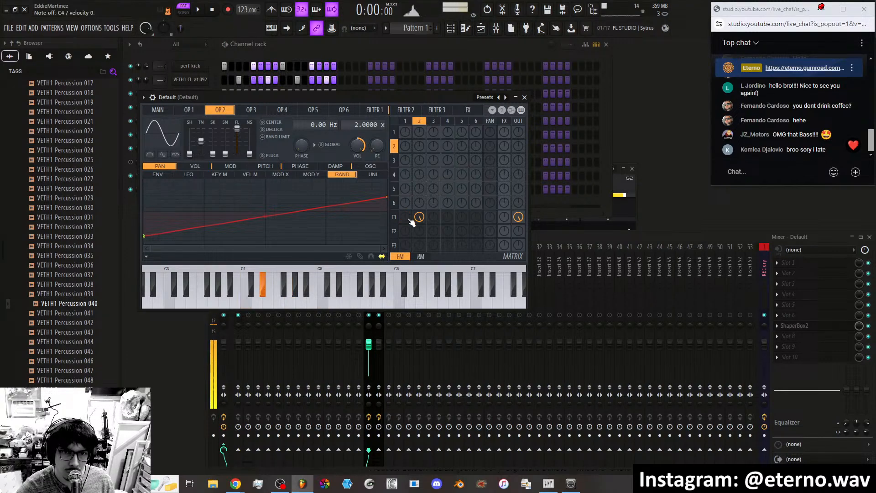
Widen operator 2's random pan curve to end fully right and move its start point back to centre.
click(374, 110)
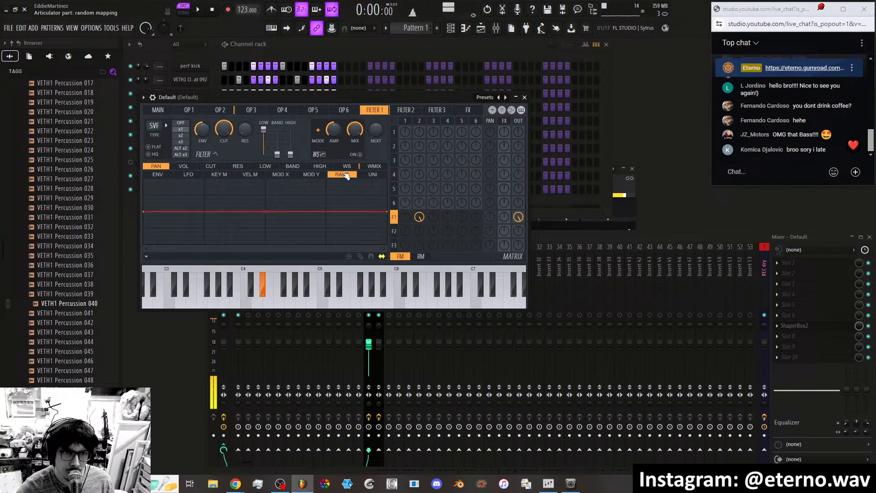
click(220, 110)
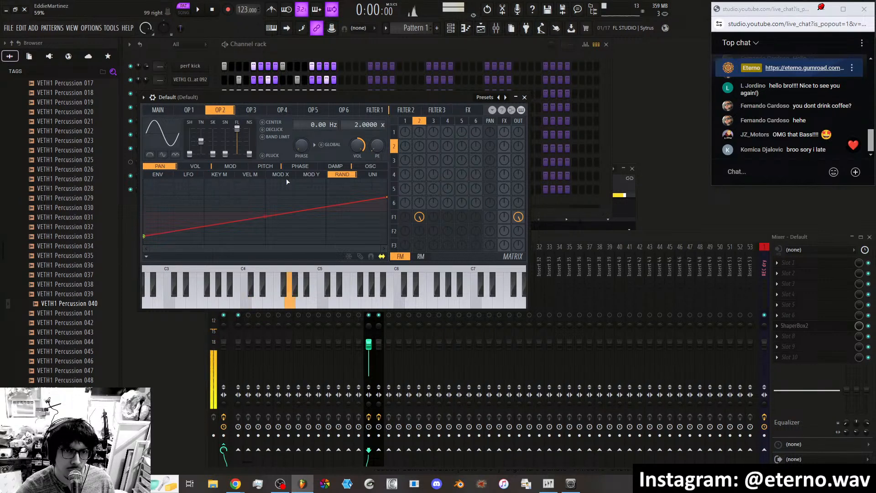
drag(388, 198, 387, 170)
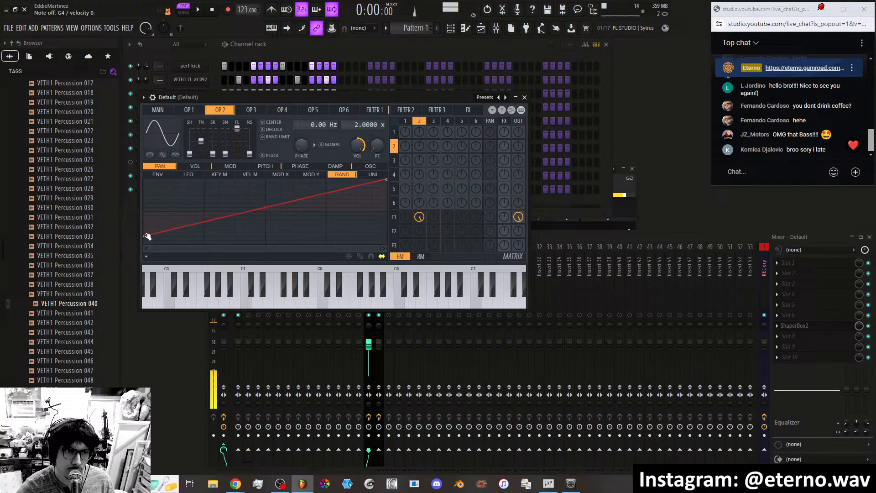
drag(147, 236, 143, 210)
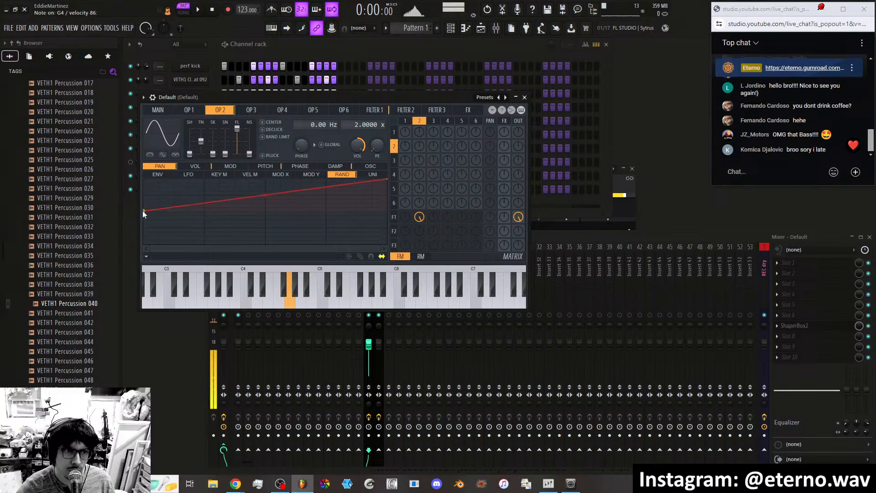
Flatten operator 2's random pan curve at centre and send operator 2 straight to the output, removing filter 1's output.
drag(386, 179, 387, 209)
drag(519, 146, 521, 150)
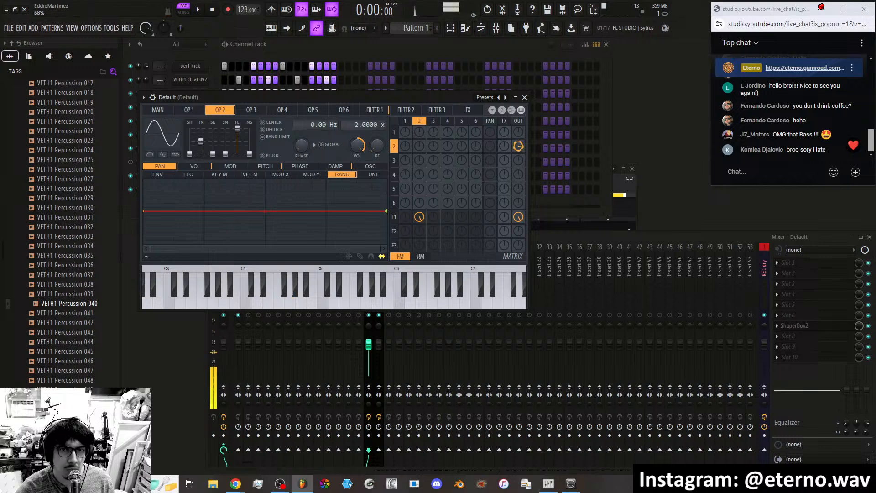
drag(519, 219, 520, 220)
right_click(519, 219)
Set operator 2's random pan curve to fall from well above centre to the minimum, and restore the output routing through filter 1 only.
drag(386, 211, 386, 243)
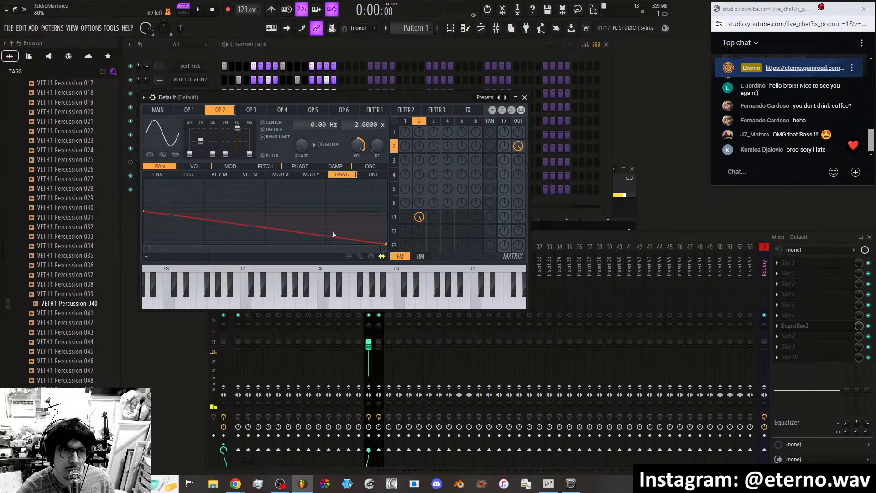
drag(144, 211, 144, 184)
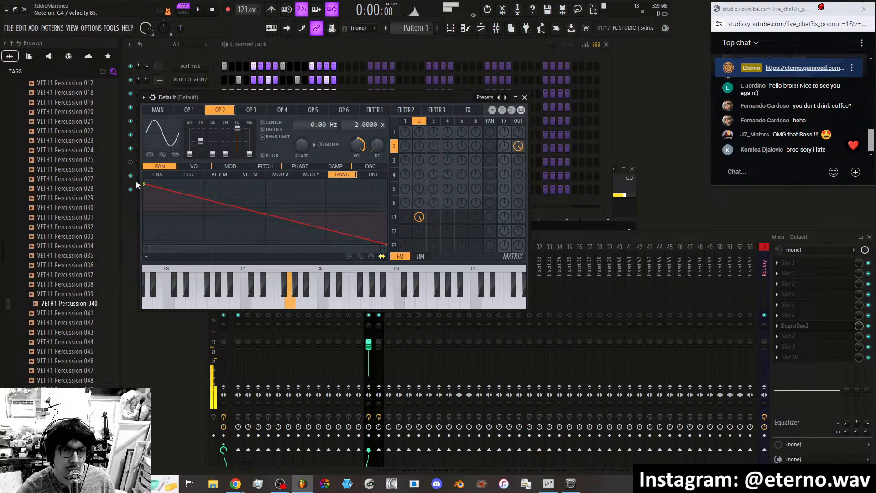
mouse_move(144, 184)
mouse_down()
mouse_move(145, 212)
mouse_move(139, 185)
mouse_up()
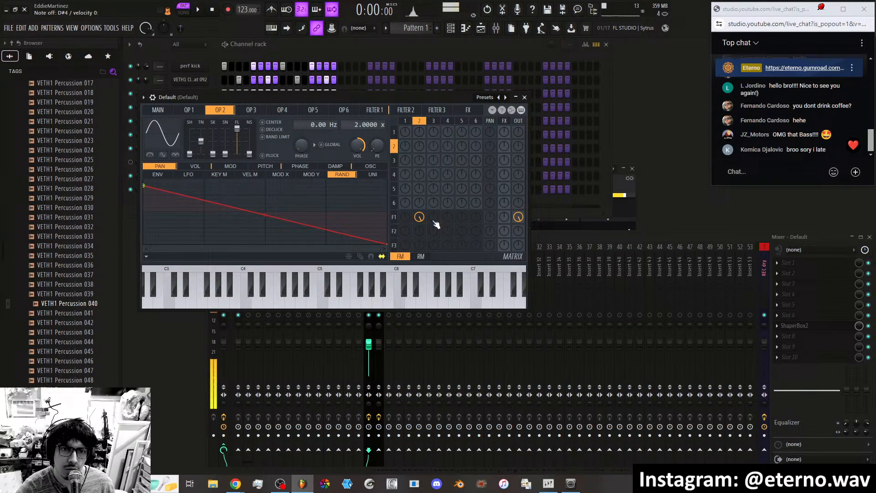
drag(504, 218, 489, 205)
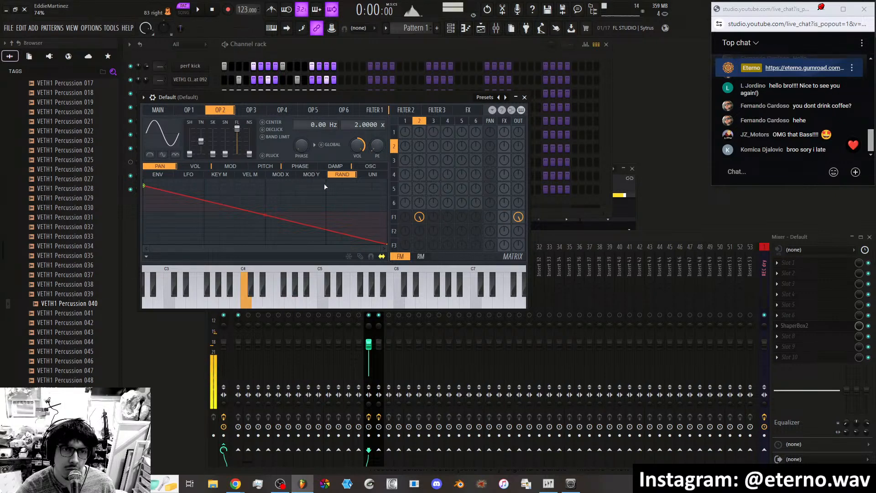
Lower the end of operator 2's random pitch curve to slightly below centre.
click(265, 166)
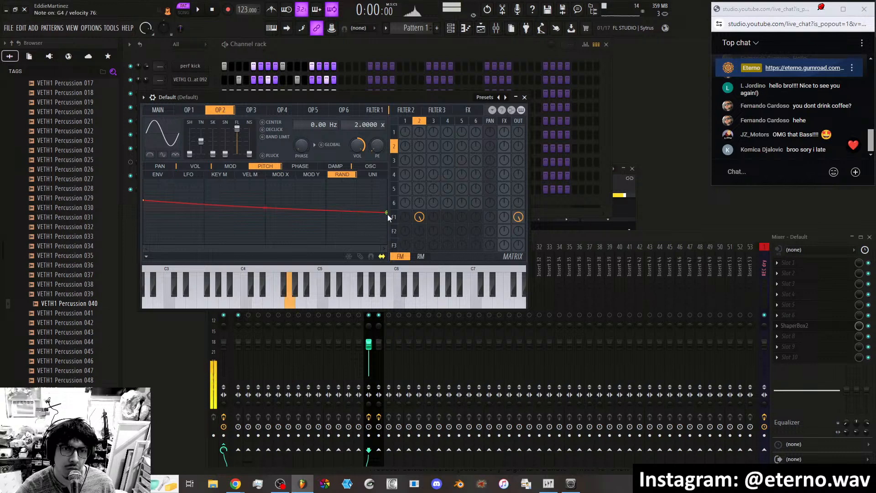
drag(388, 213, 387, 243)
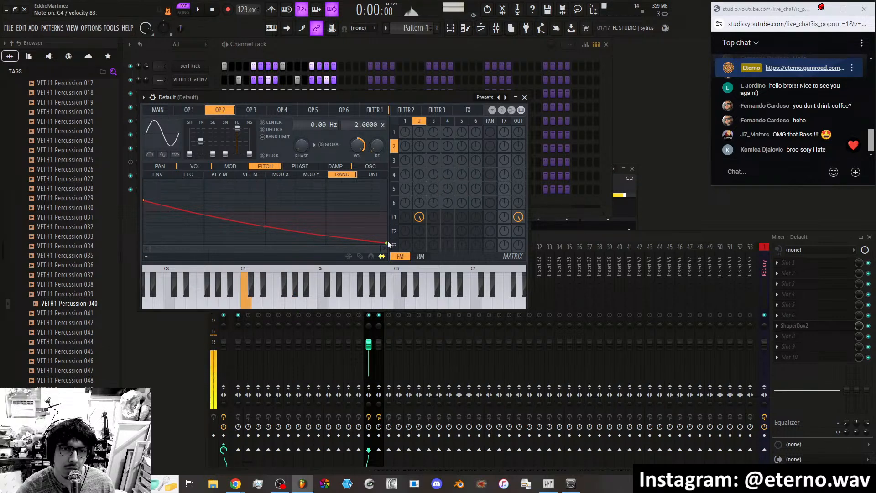
drag(389, 243, 387, 217)
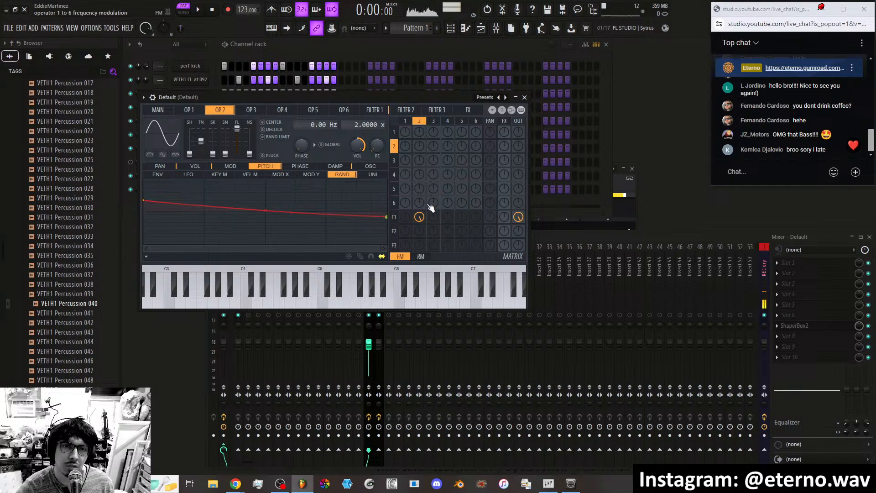
Flatten operator 2's random pan curve at a level below centre and feed operator 1 into filter 1.
click(385, 110)
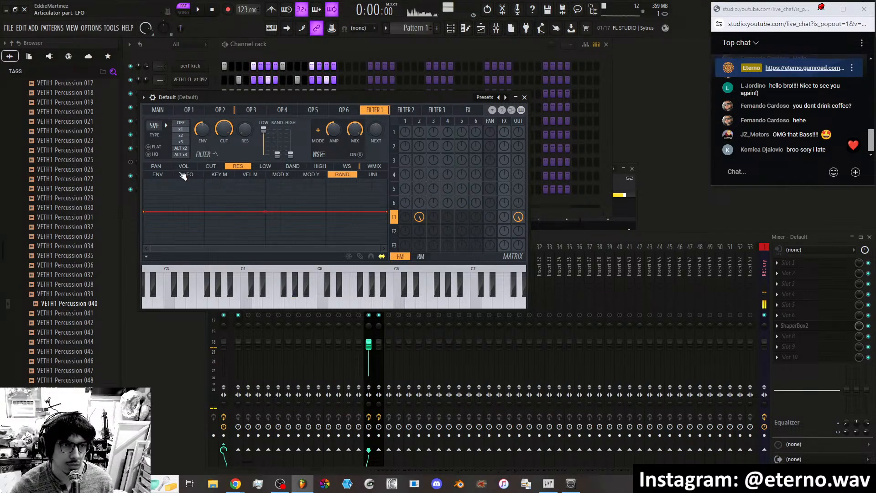
click(159, 167)
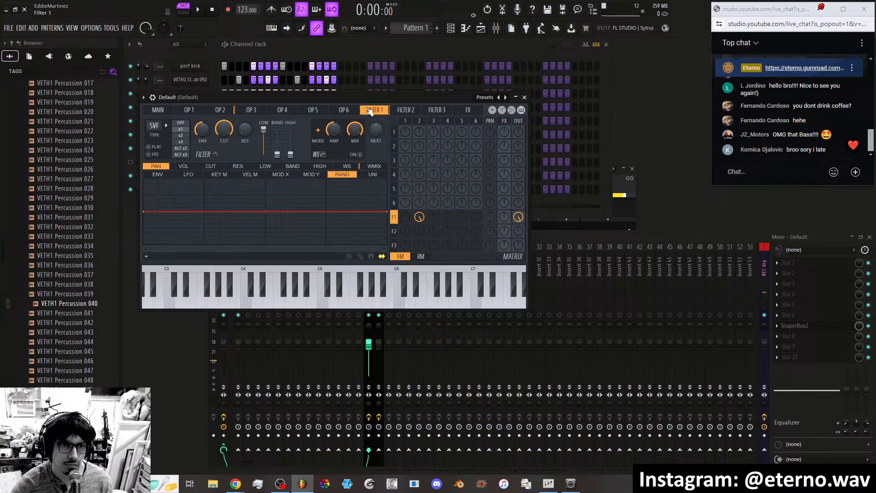
click(221, 110)
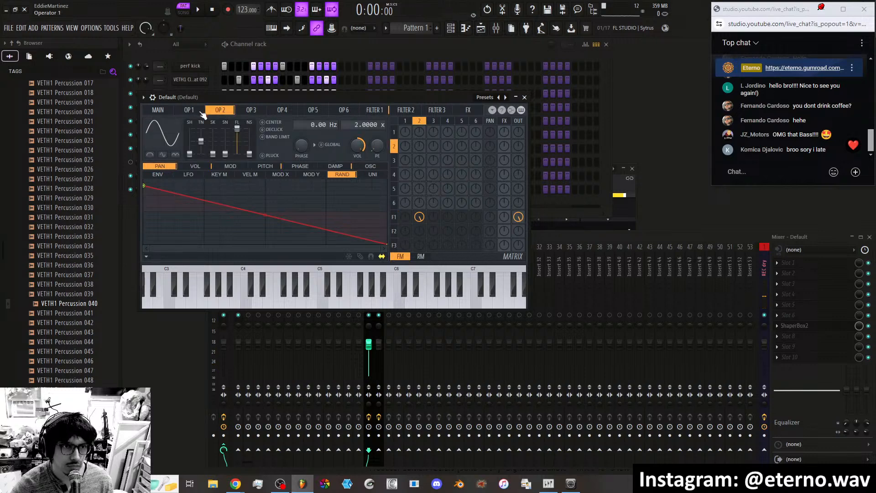
click(201, 113)
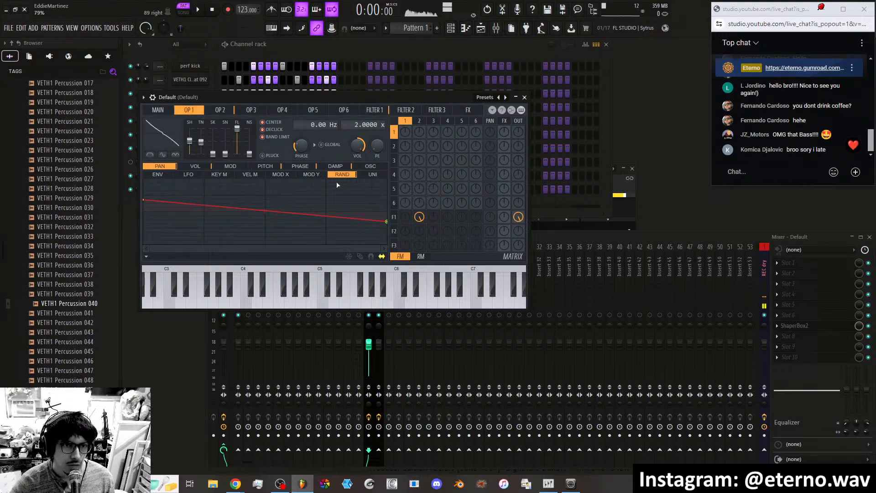
click(215, 113)
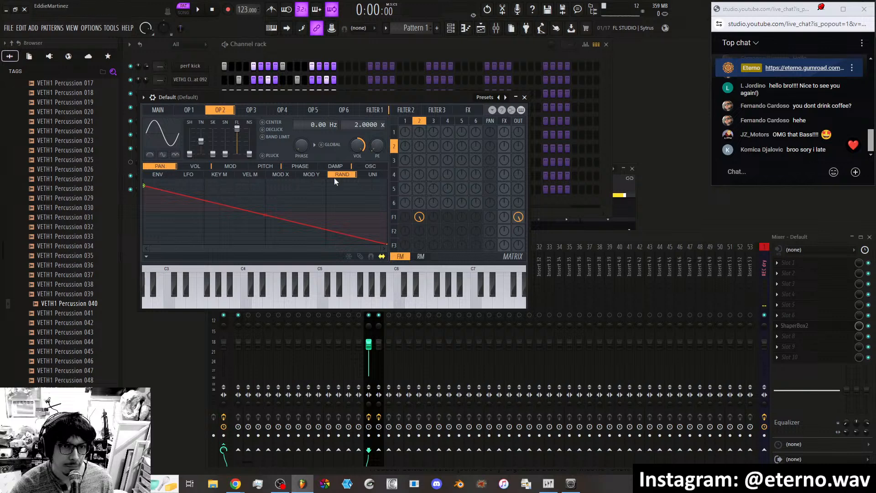
drag(143, 192, 144, 230)
drag(387, 244, 405, 218)
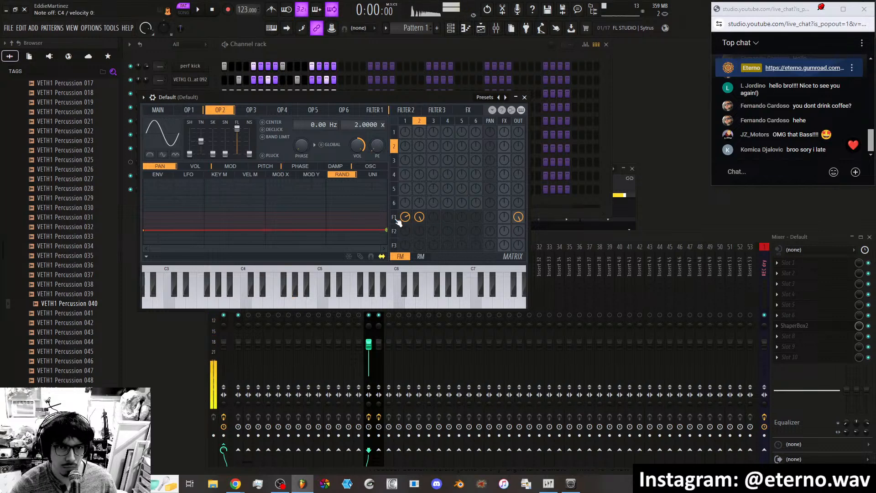
Try sending operators 1 and 2 directly to the output instead of through filter 1.
drag(518, 217, 518, 214)
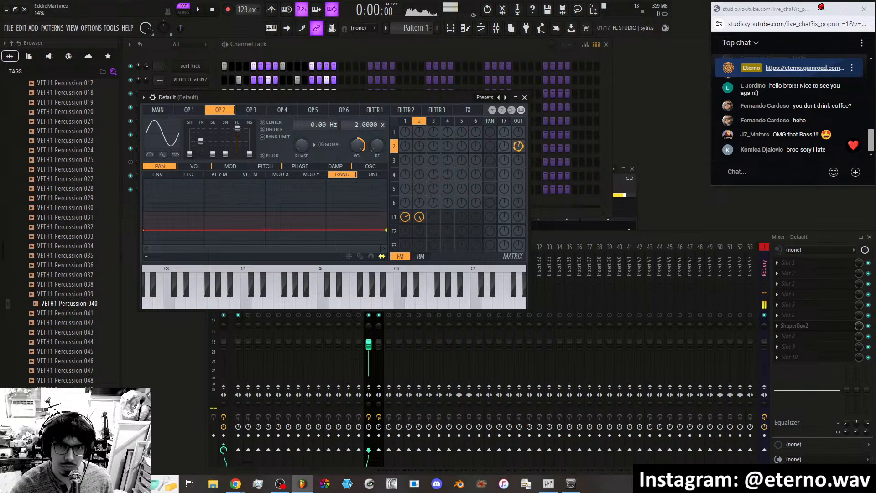
drag(523, 132, 523, 133)
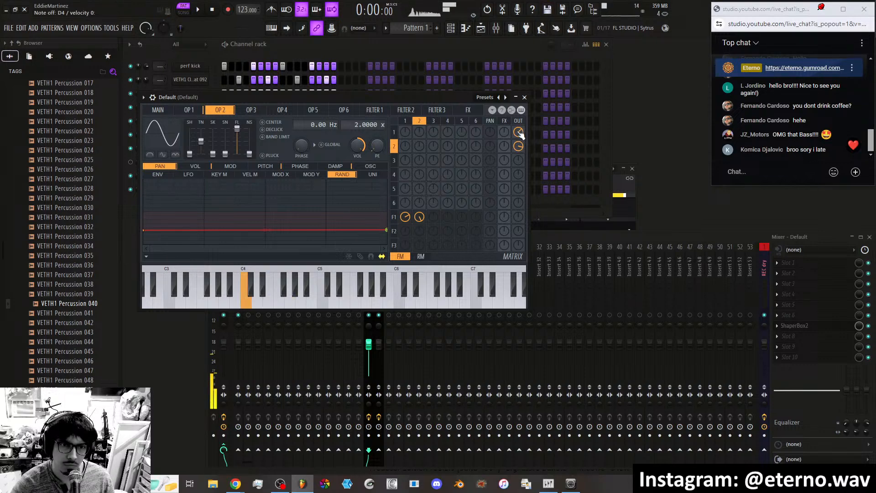
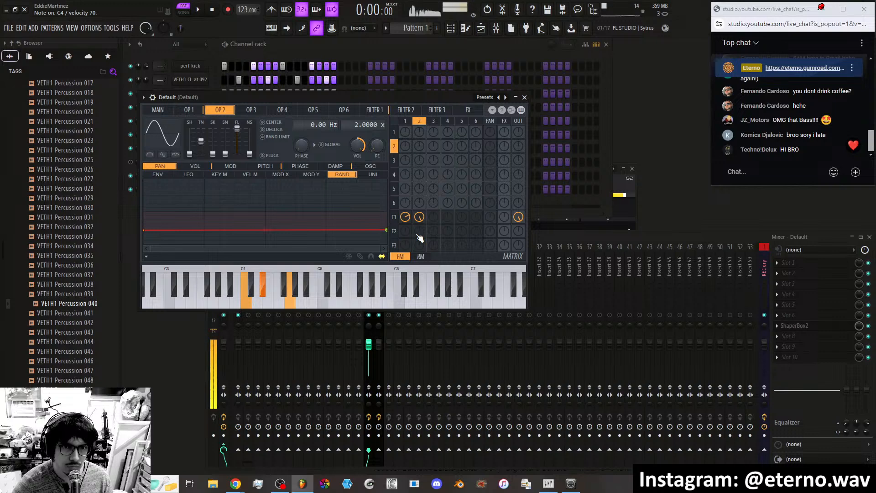
Shorten the decay of operator 1's volume envelope and drop its sustain level to almost zero.
click(203, 113)
click(195, 166)
click(158, 174)
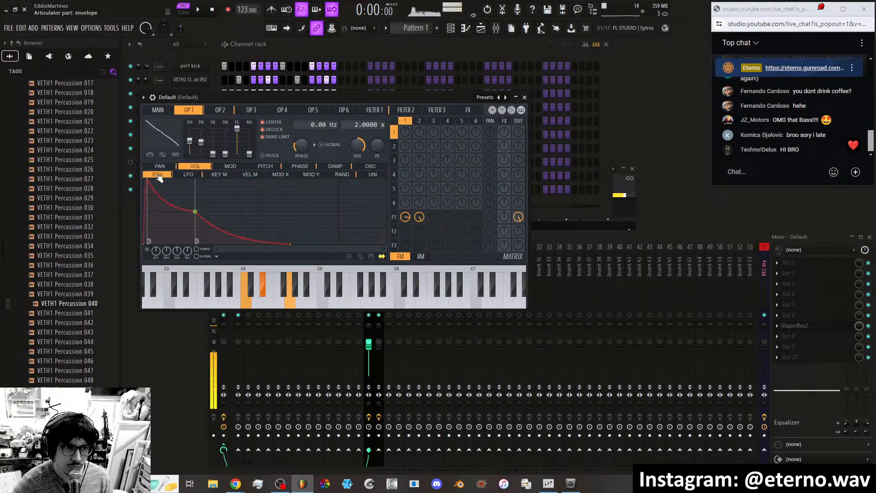
drag(198, 214, 172, 236)
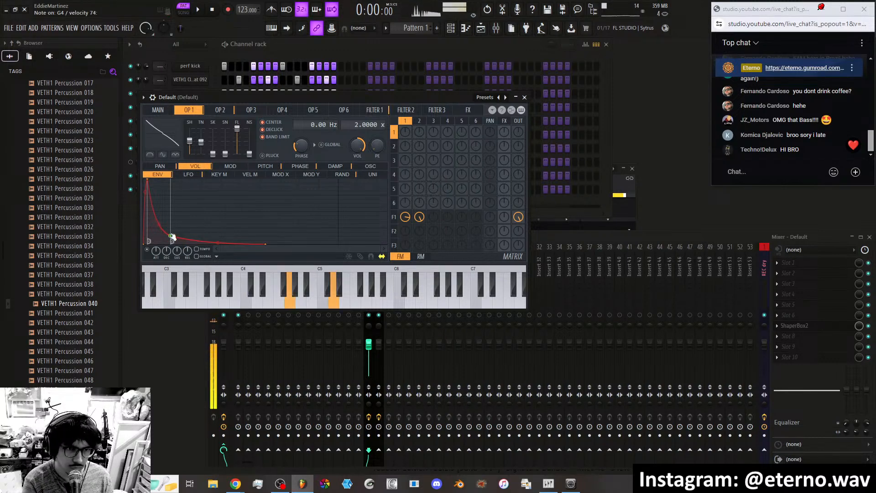
drag(167, 232, 172, 241)
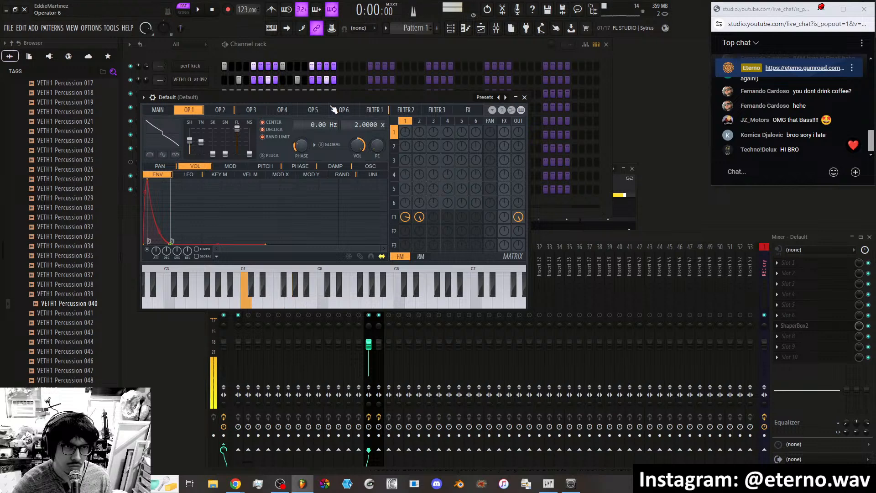
Shape operator 2's volume envelope with a shorter decay, low sustain and short release, and slightly lengthen operator 1's volume decay.
click(220, 110)
drag(198, 202, 183, 237)
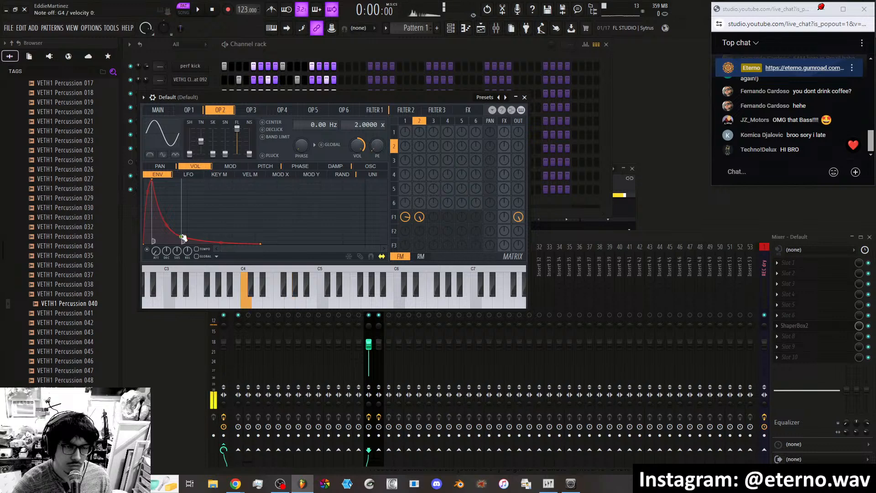
drag(262, 244, 220, 247)
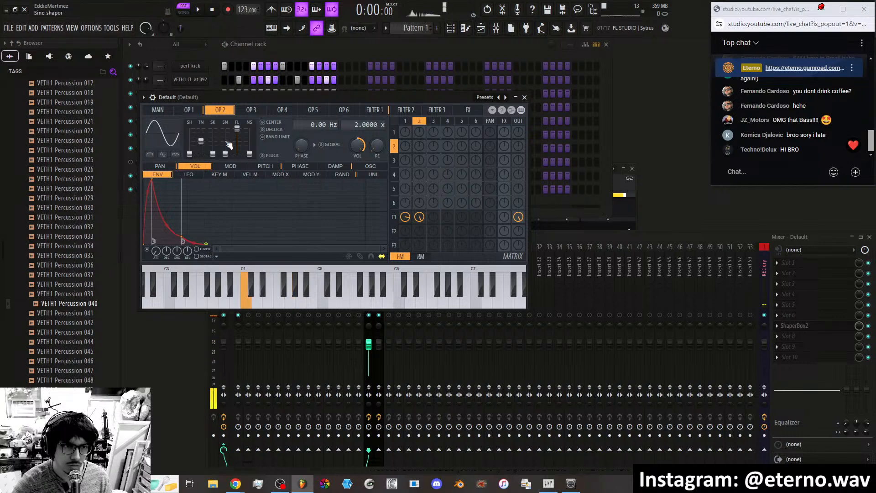
click(189, 109)
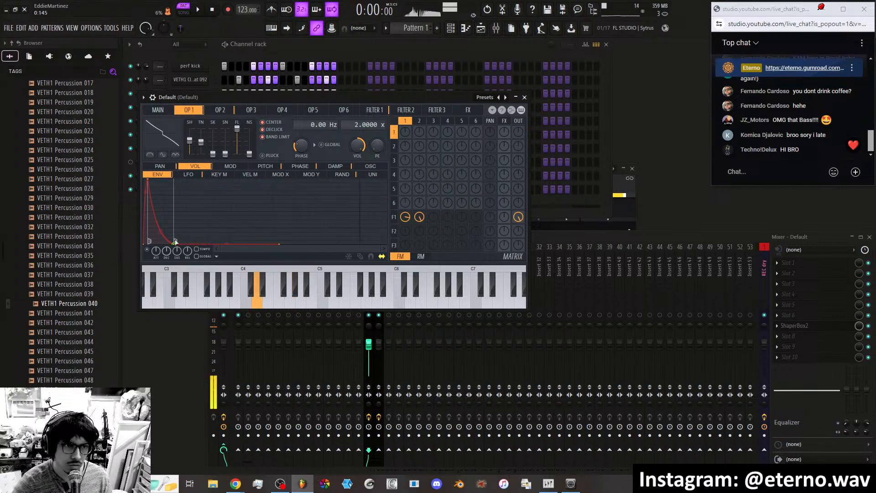
Lower filter 1's cutoff, maximise its envelope amount, and shape the cutoff envelope with a fast attack, short decay, medium-high sustain and curved release.
click(374, 110)
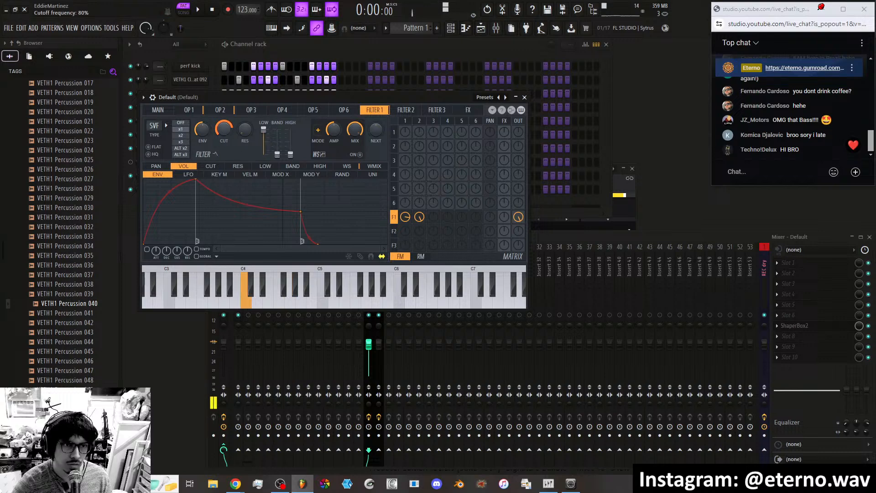
click(211, 166)
drag(196, 178, 162, 179)
drag(266, 213, 146, 186)
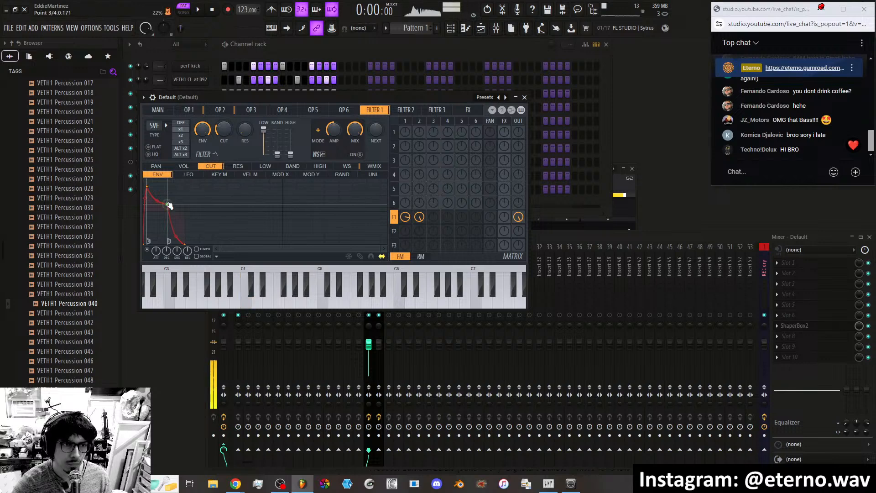
drag(165, 204, 156, 204)
drag(175, 244, 223, 244)
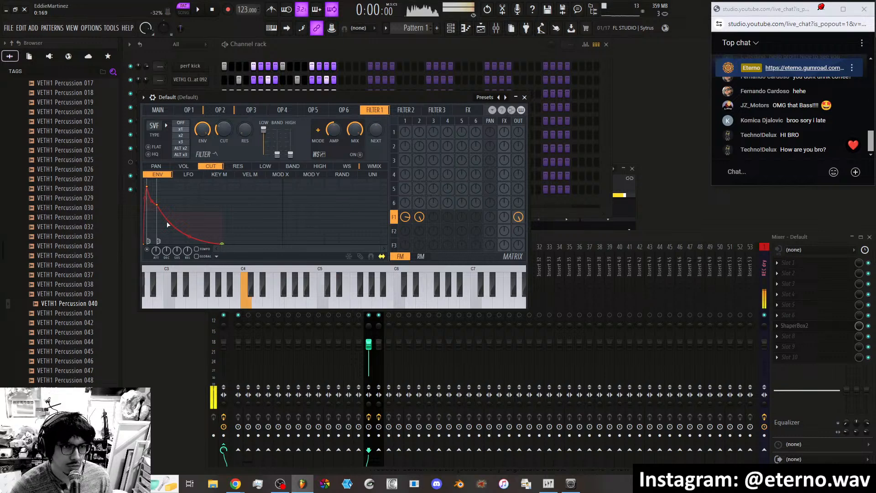
drag(157, 205, 186, 200)
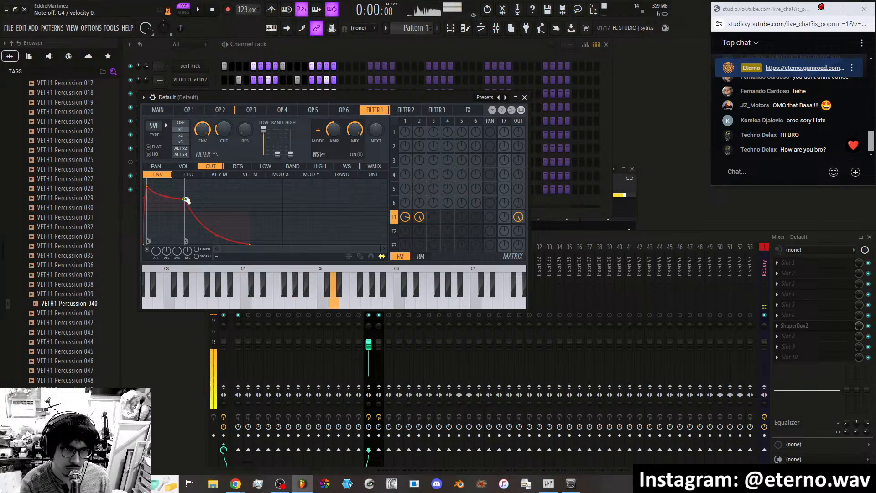
Draw filter 1's random low-level curve with a slightly lowered start and three added points forming a dip, a peak and a shallow dip.
click(273, 167)
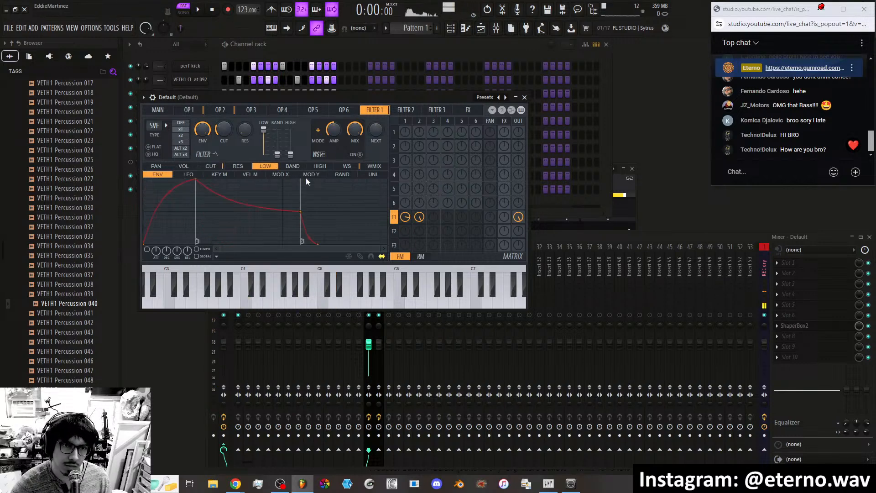
click(343, 175)
drag(146, 182, 143, 185)
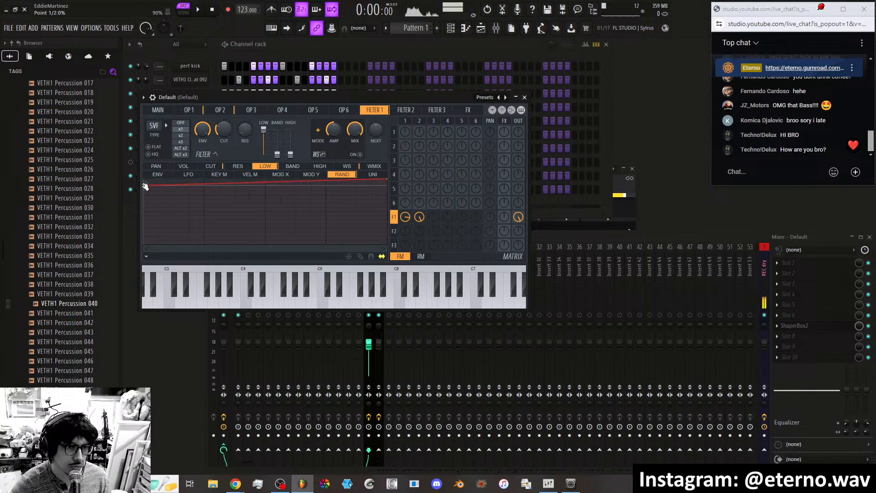
right_click(214, 201)
right_click(241, 186)
right_click(301, 199)
drag(301, 198, 337, 195)
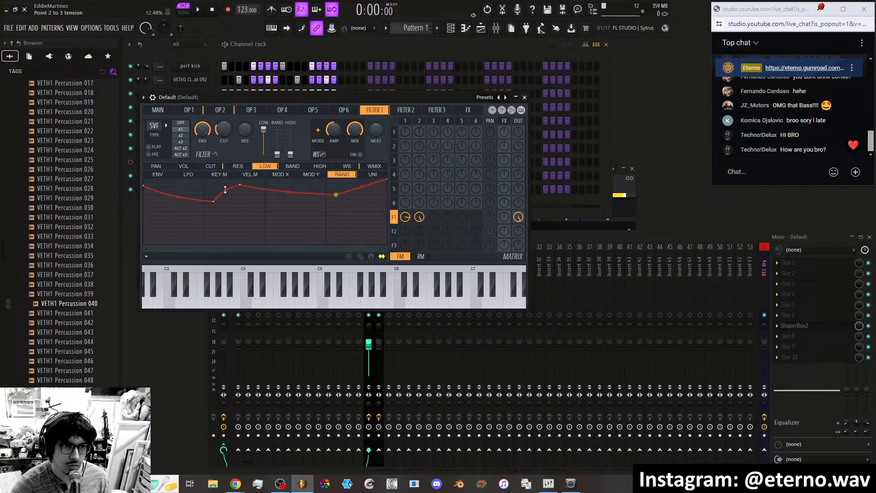
Draw filter 1's random band-level curve with added points that dip early, rise to maximum past the middle and end lower.
click(294, 167)
right_click(338, 192)
drag(339, 192, 325, 201)
right_click(201, 210)
drag(201, 210, 198, 224)
right_click(235, 193)
drag(235, 192, 300, 179)
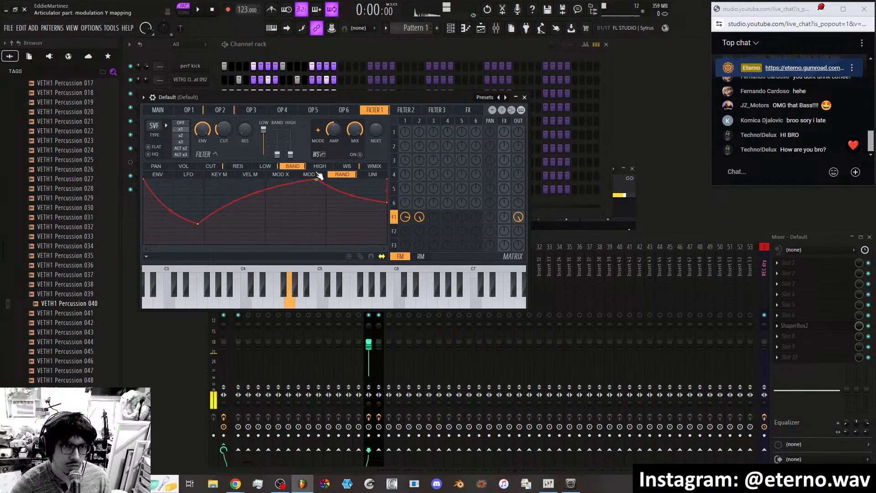
Add several points to filter 1's random high-level curve so it alternates between high peaks and lower dips.
click(320, 166)
right_click(197, 187)
drag(197, 188, 194, 183)
right_click(279, 210)
drag(279, 210, 301, 225)
right_click(210, 211)
drag(210, 212, 221, 203)
right_click(294, 188)
drag(294, 188, 320, 179)
Set filter 1's random cutoff curve to fall in a straight line from near maximum to well below centre.
click(216, 168)
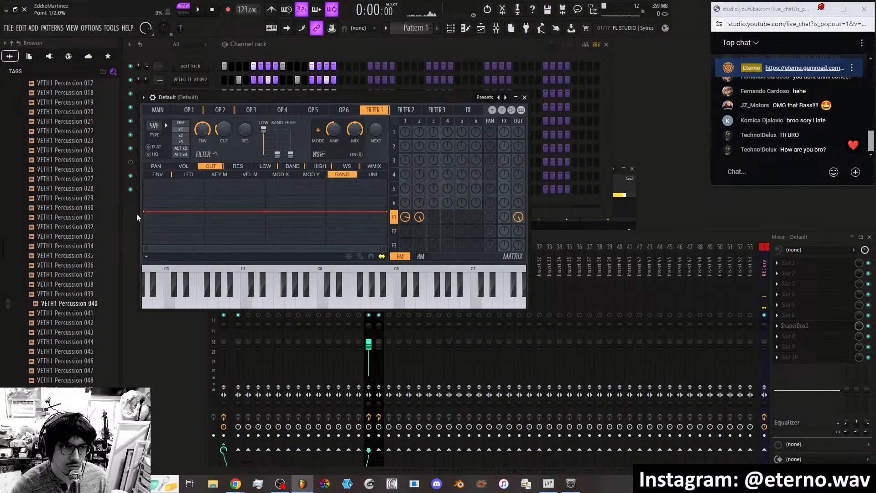
drag(144, 211, 146, 203)
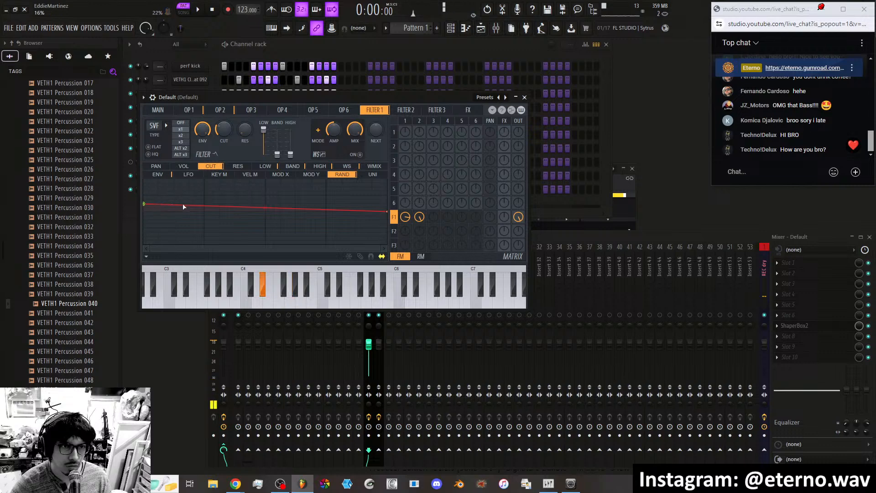
drag(387, 212, 389, 223)
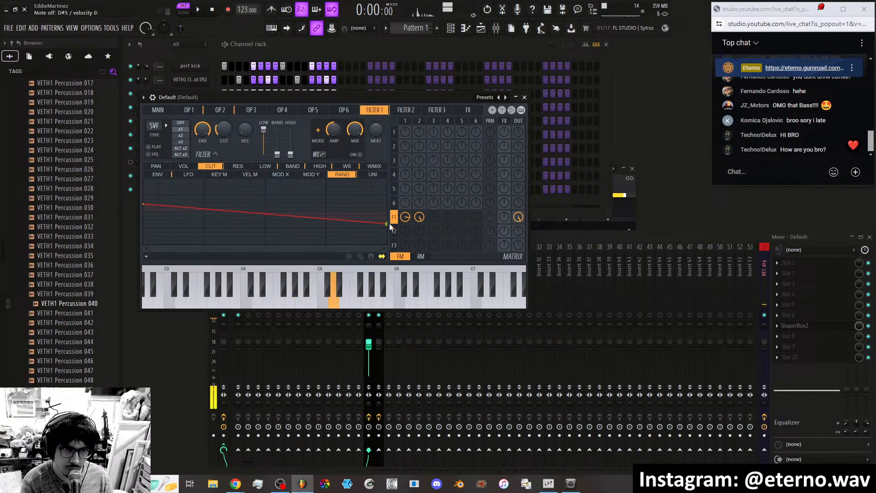
drag(144, 204, 145, 183)
drag(387, 224, 387, 236)
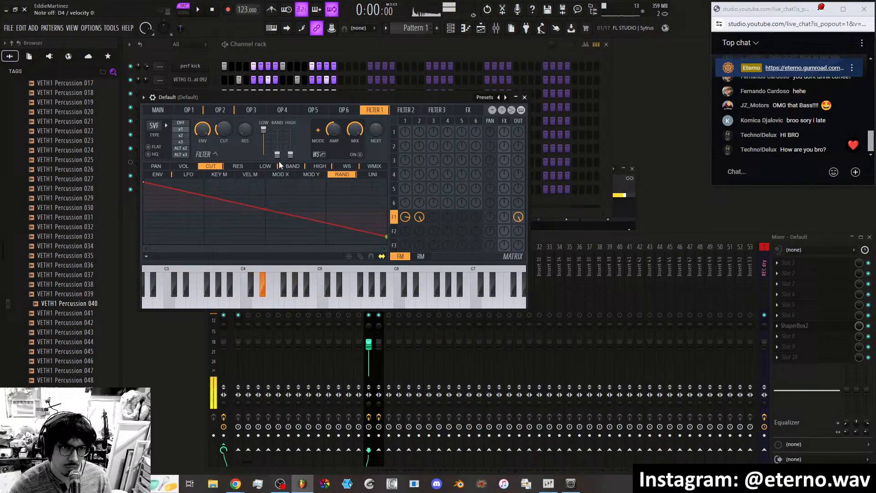
Raise filter 1's band and high levels to around the upper middle and lower its cutoff slightly.
drag(291, 154, 290, 134)
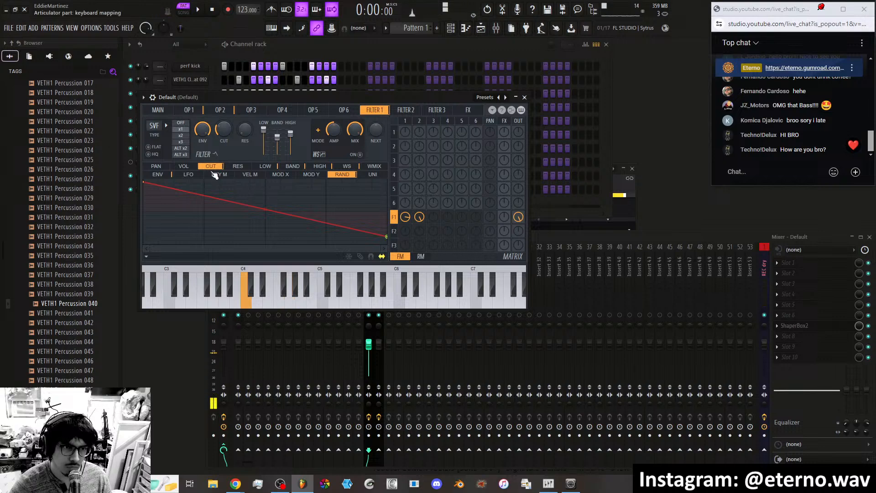
drag(223, 131, 224, 139)
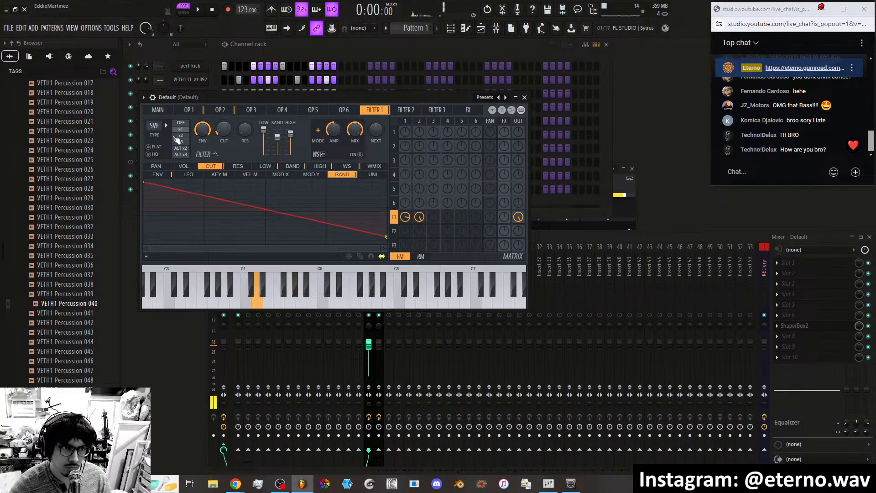
Shorten the decay of filter 1's cutoff envelope and lower its sustain level to around the middle.
click(167, 176)
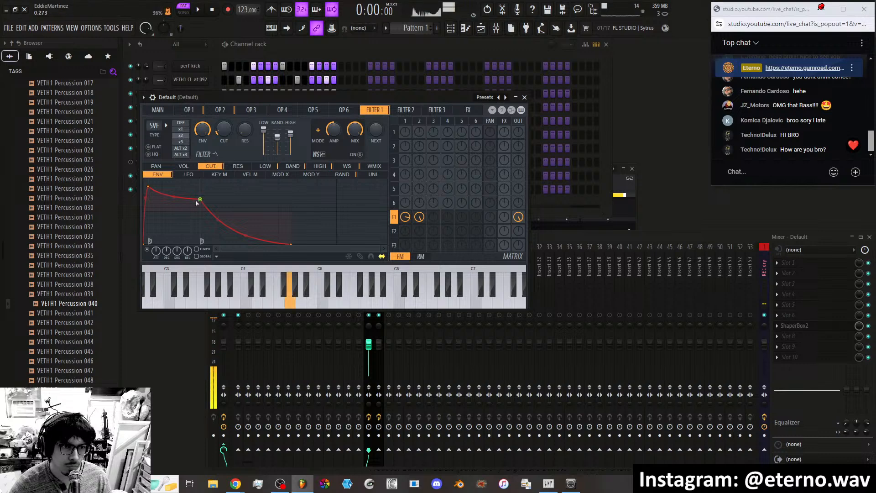
drag(201, 199, 181, 212)
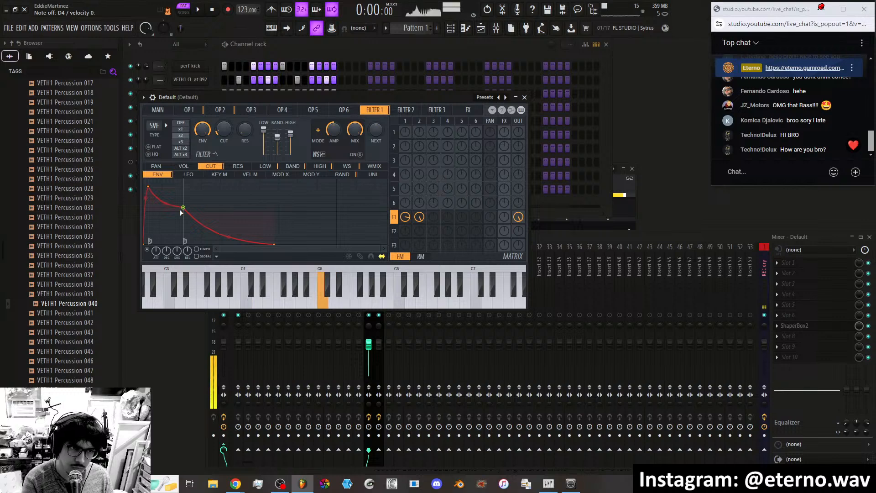
Turn on filter 1's waveshaper and rebalance the filter with centred low and band levels and a near-minimum high level.
click(361, 155)
drag(333, 130, 333, 125)
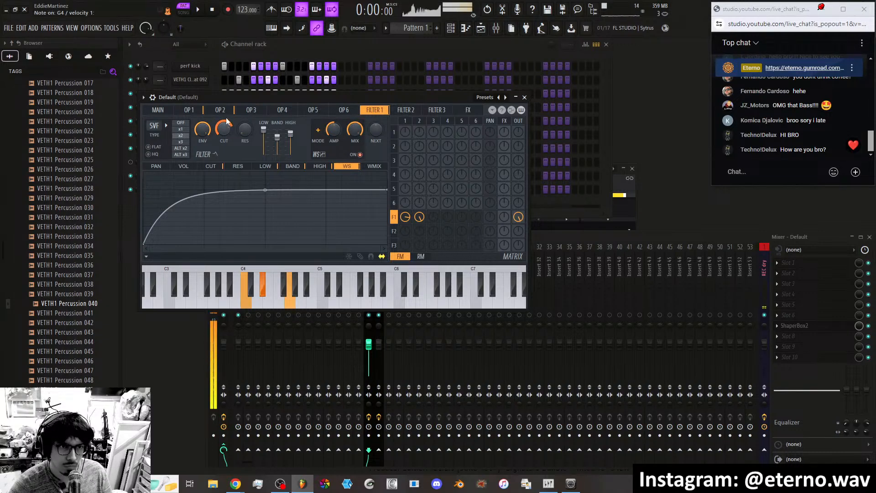
drag(264, 131, 278, 142)
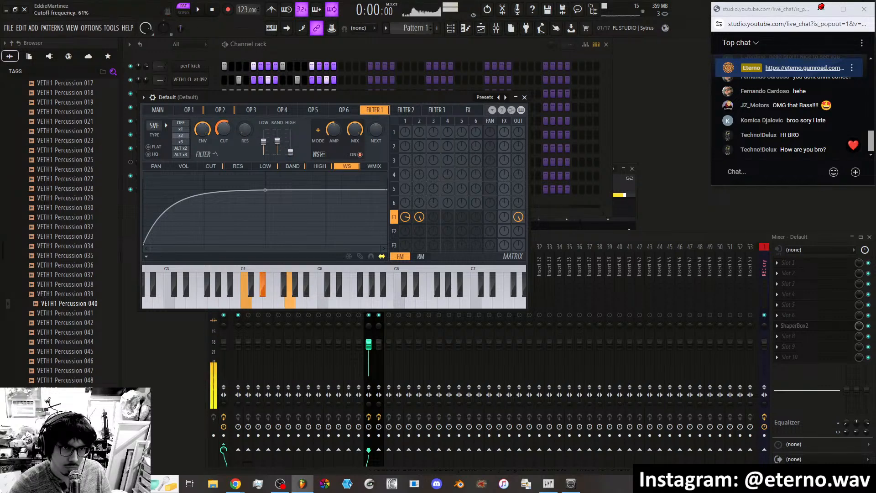
drag(202, 130, 202, 139)
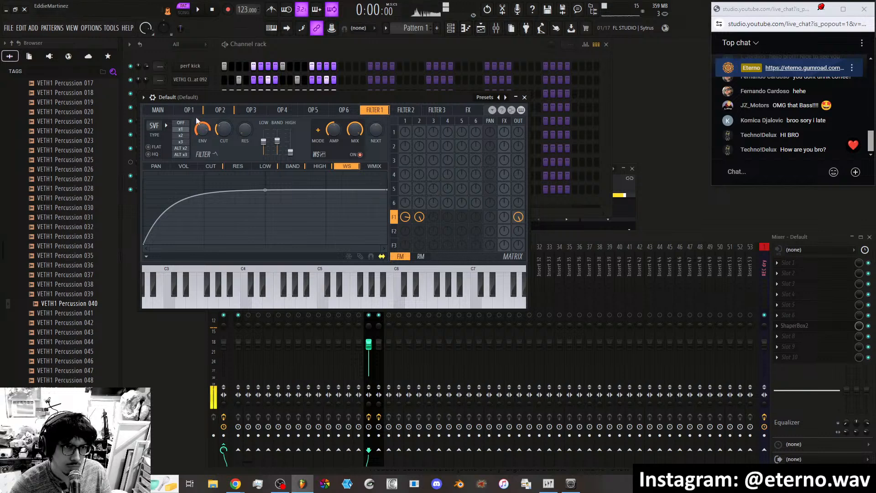
Adjust the oscillator shapes so operator 1 has a near-square wave and operator 2 a near-sawtooth wave.
click(190, 111)
click(161, 111)
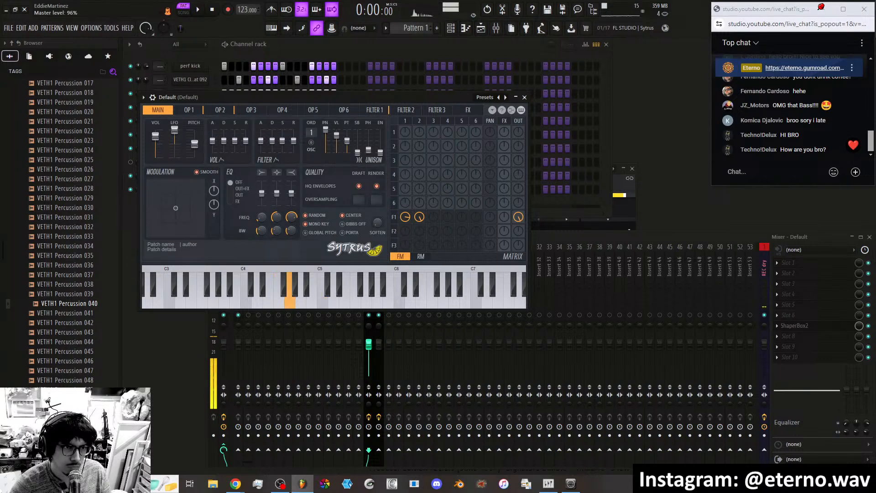
click(189, 110)
drag(190, 136, 189, 142)
click(226, 111)
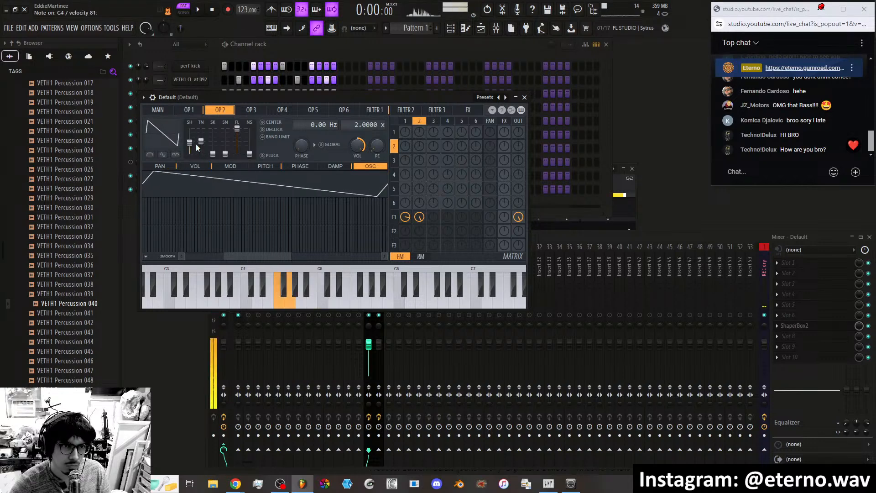
Try drawing a few strong high harmonics into operator 1's waveform.
click(192, 110)
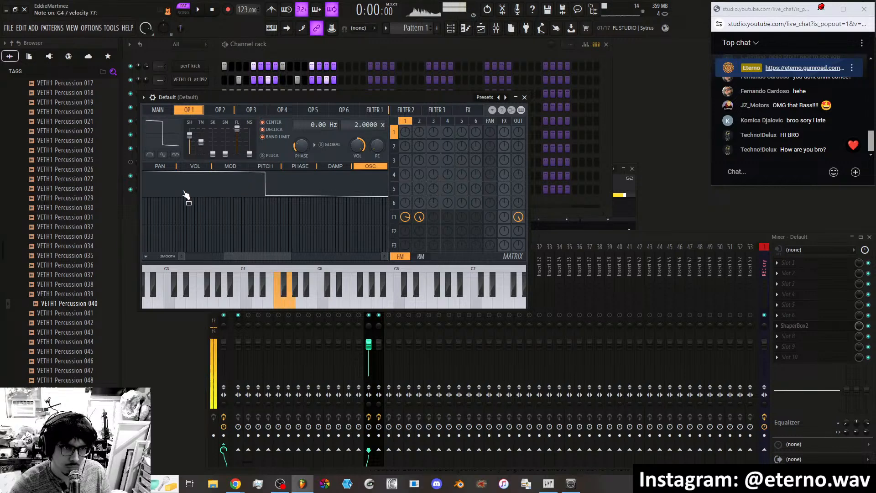
click(162, 201)
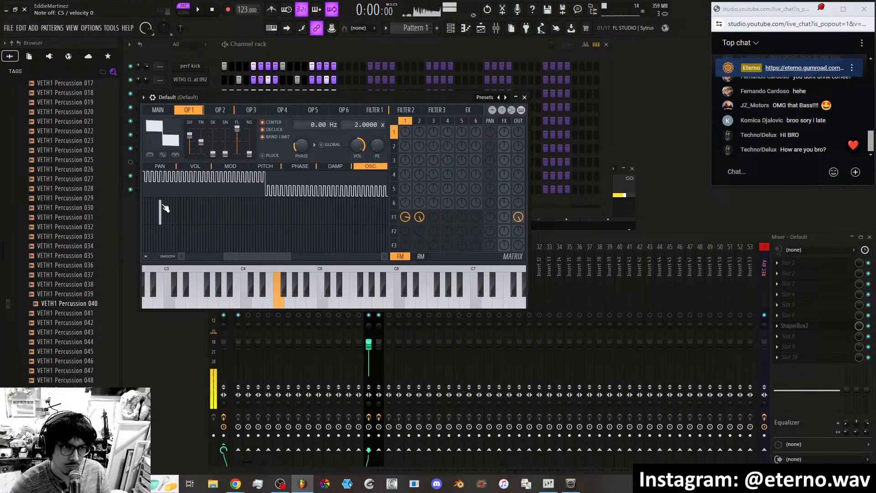
mouse_move(149, 204)
mouse_down()
mouse_move(204, 206)
mouse_move(145, 204)
mouse_move(160, 211)
mouse_up()
Draw a few strong low harmonics of uneven height for operator 2 and clear its higher harmonics.
click(211, 115)
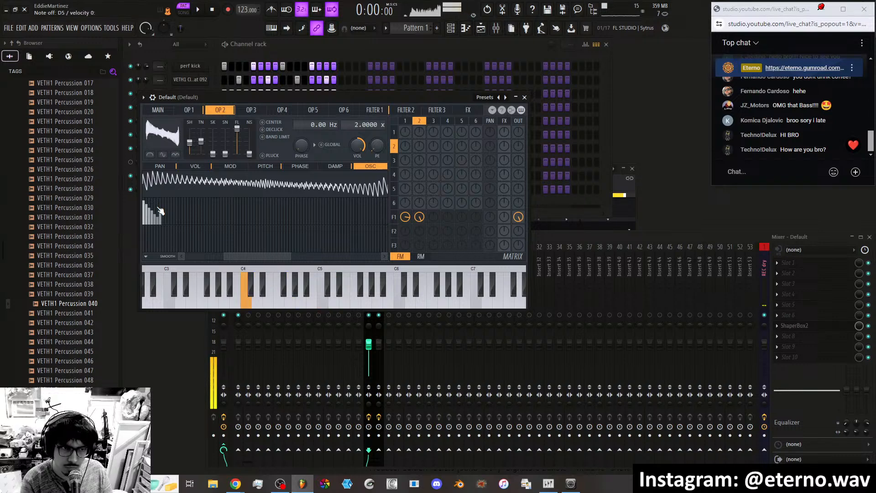
mouse_move(160, 222)
mouse_down()
mouse_move(145, 224)
mouse_move(163, 200)
mouse_move(172, 220)
mouse_move(152, 242)
mouse_move(168, 247)
mouse_move(184, 215)
mouse_move(151, 207)
mouse_move(146, 218)
mouse_move(157, 210)
mouse_up()
drag(262, 253, 224, 254)
click(156, 211)
mouse_move(180, 211)
mouse_down()
mouse_move(319, 228)
mouse_move(268, 228)
mouse_move(317, 231)
mouse_move(293, 229)
mouse_up()
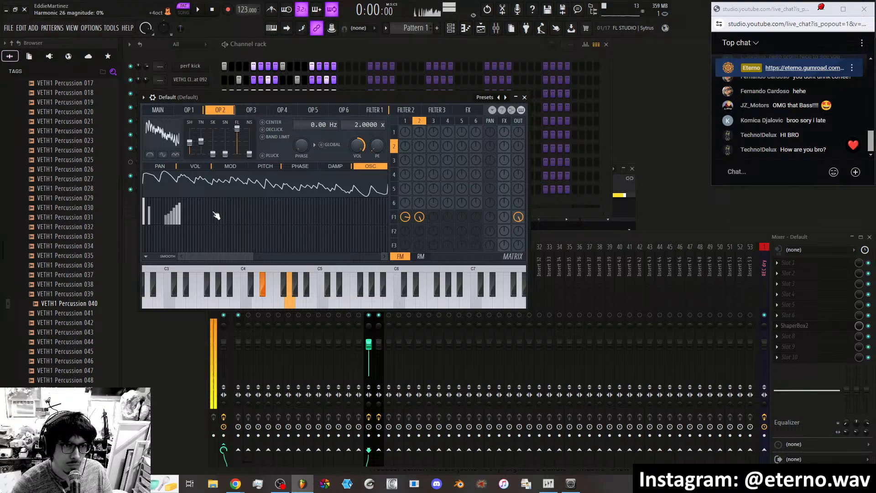
drag(172, 230, 152, 210)
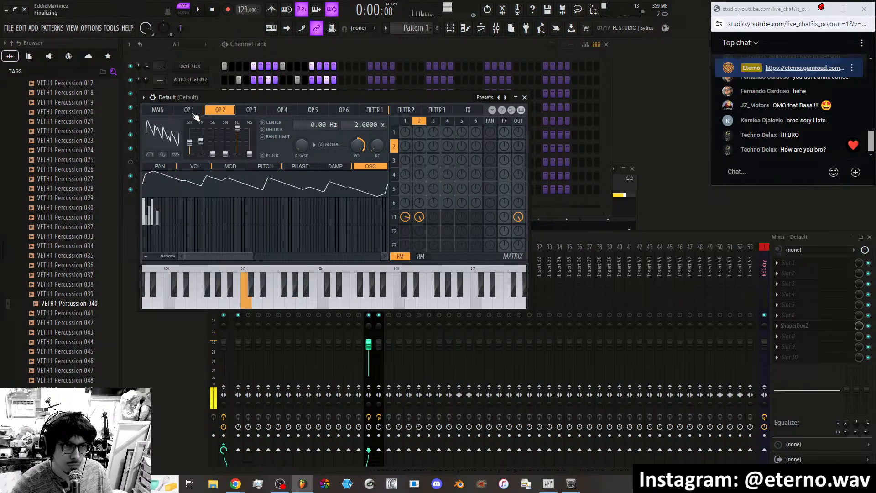
Give operator 1 a few spaced low harmonics that decrease in strength, leaving the higher ones empty.
click(190, 111)
mouse_move(345, 229)
mouse_down()
mouse_move(273, 235)
mouse_move(344, 251)
mouse_up()
click(162, 220)
click(152, 210)
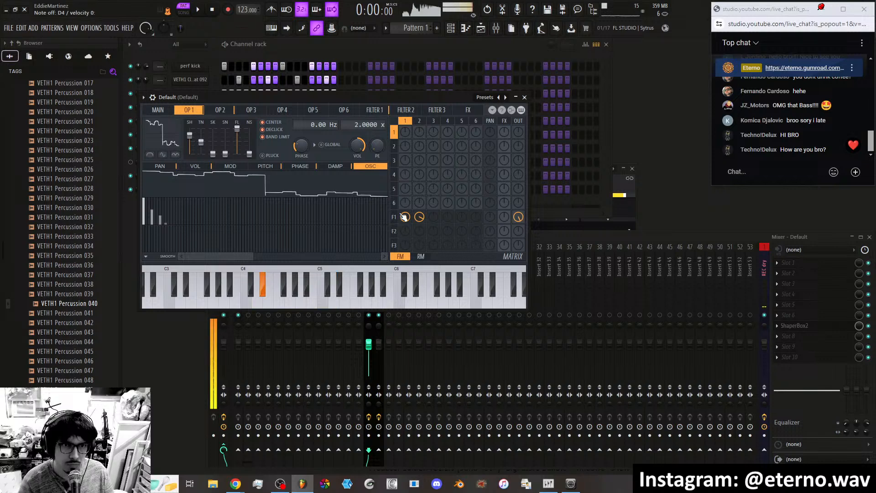
Send filter 1 to the effects bus at a high level and set the unison order to 3.
click(470, 110)
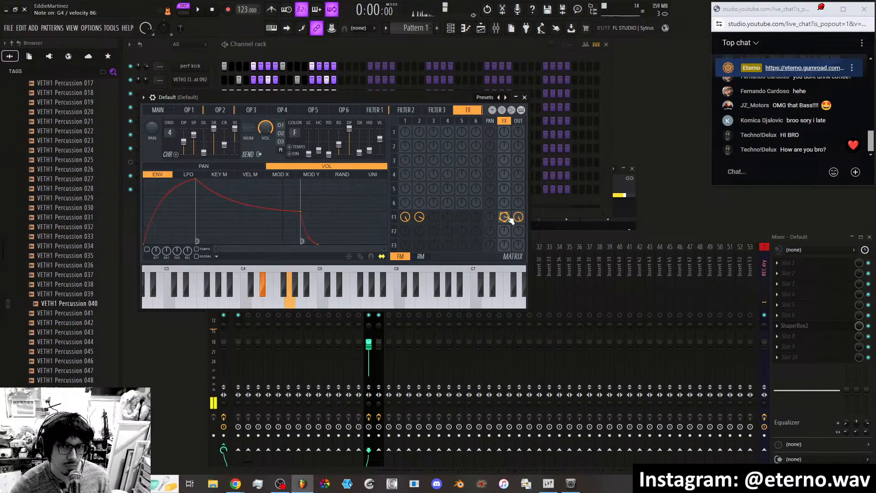
click(160, 111)
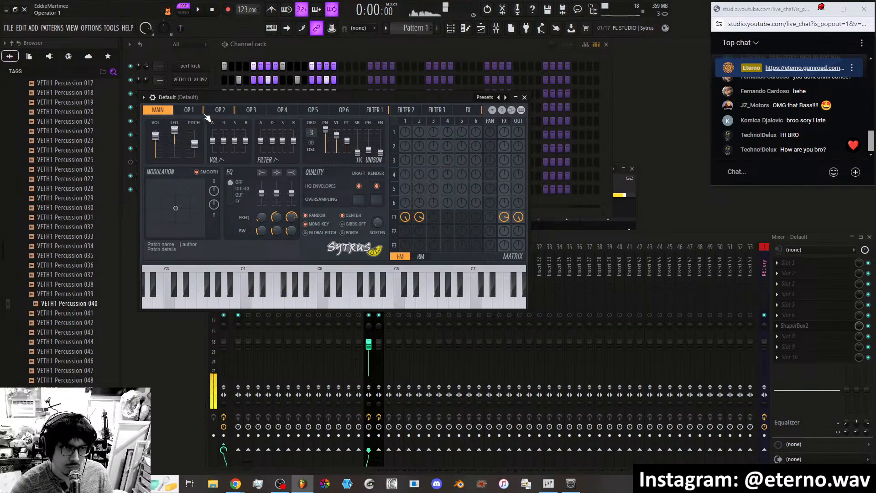
Set the chorus order to 0 and turn filter 1's cutoff down to minimum.
click(468, 110)
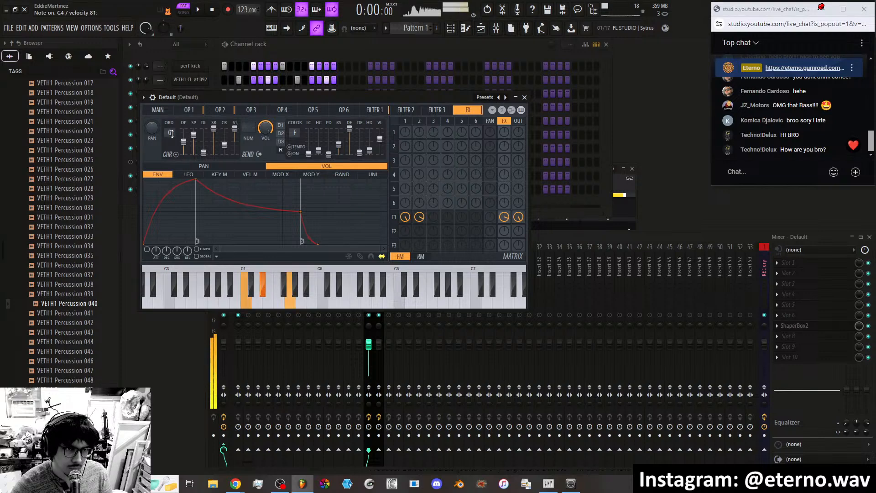
click(374, 111)
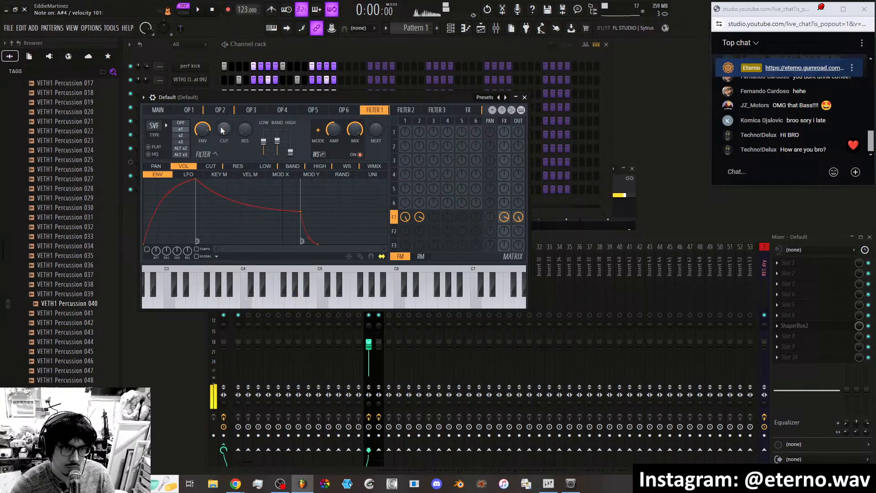
Enable the tempo-synced reverb in the effects, with colour W and a larger room size.
click(464, 112)
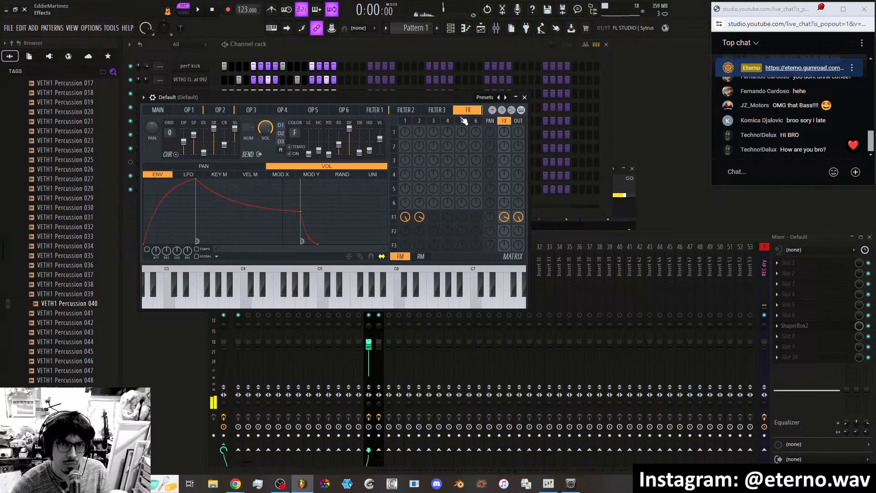
click(289, 147)
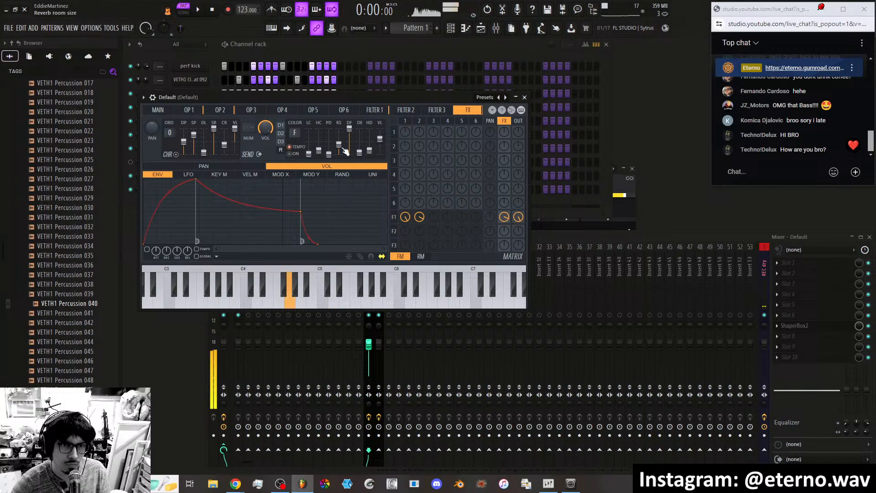
click(289, 154)
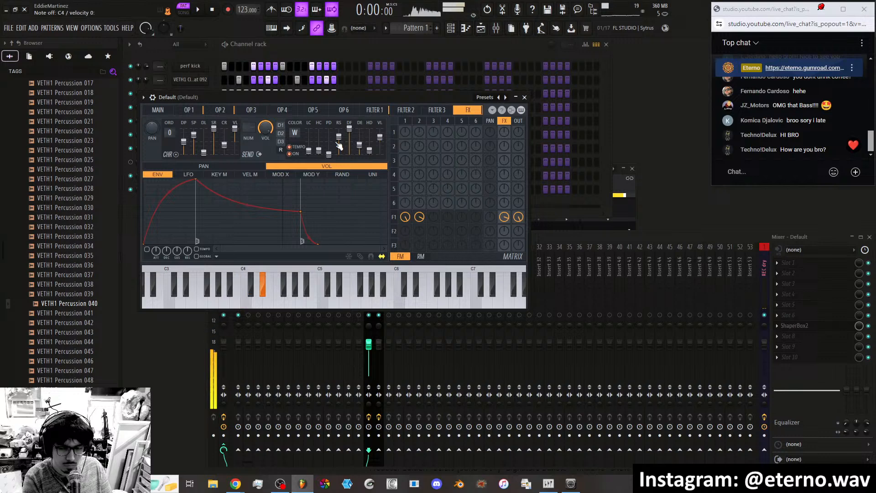
Open the Default channel's piano roll during playback and place consecutive notes C4, D#4, G4, D#5, D5 and C5 from bar 1.
click(243, 48)
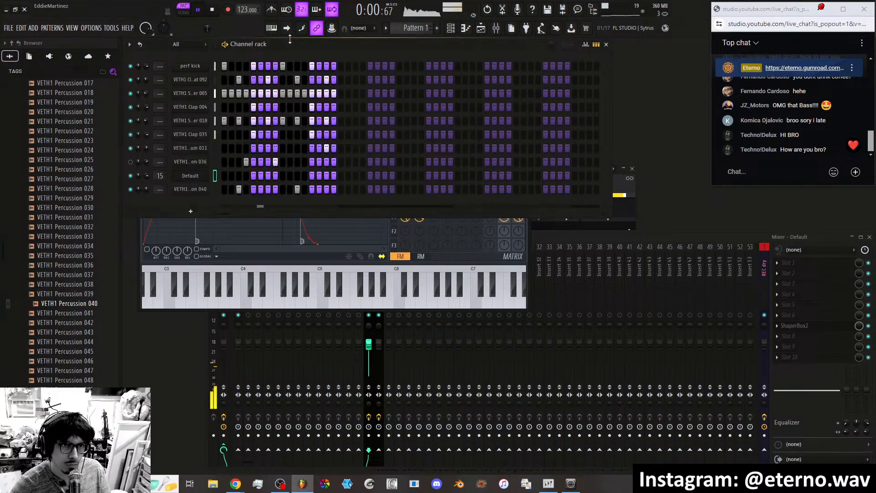
right_click(211, 177)
click(229, 177)
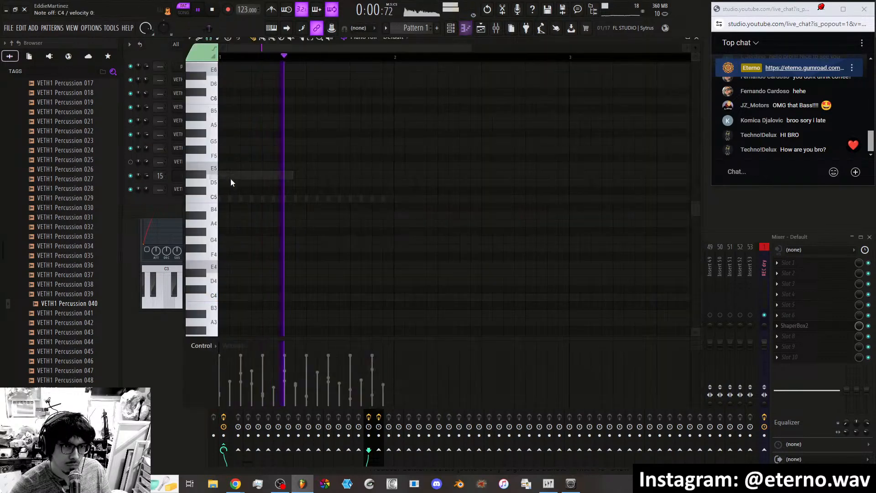
click(225, 249)
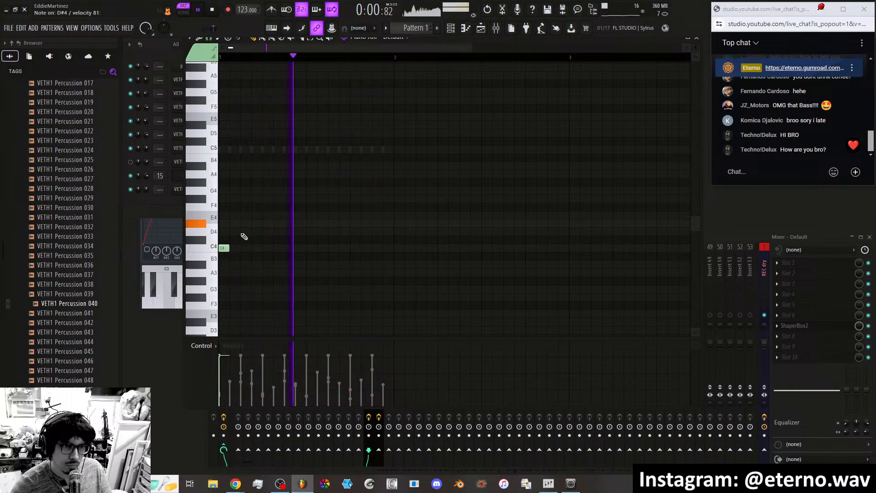
click(234, 223)
click(244, 191)
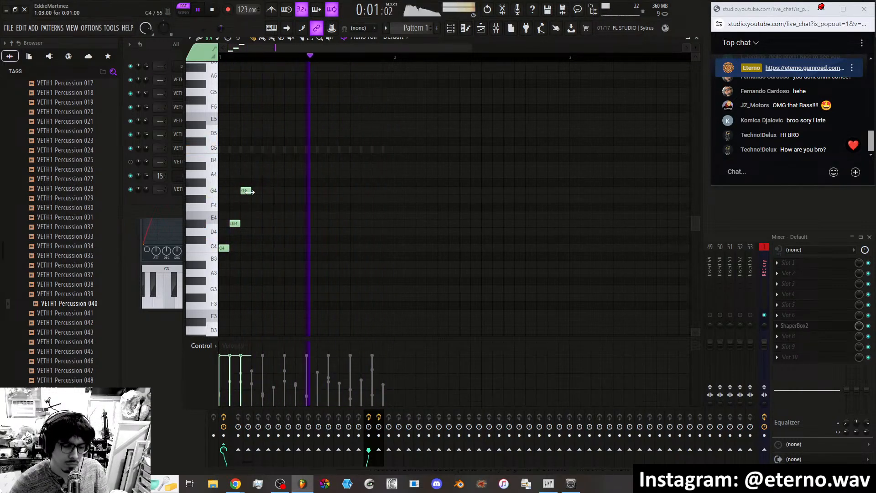
click(256, 124)
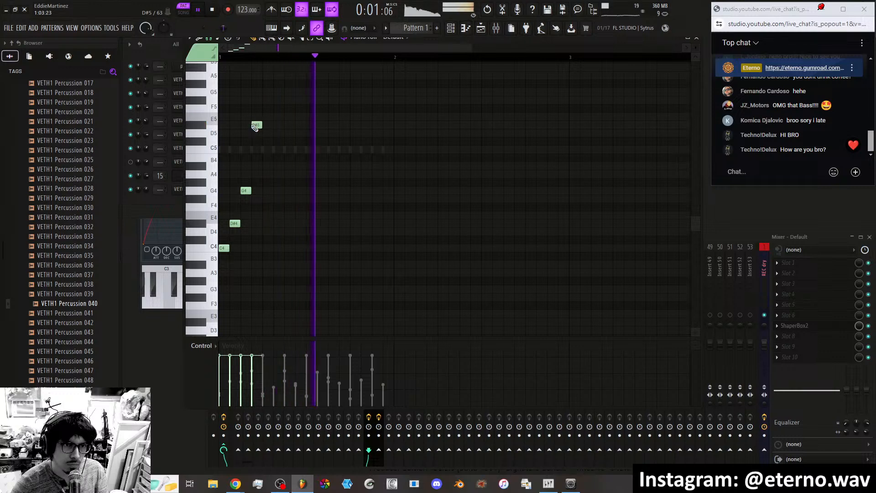
click(264, 132)
click(276, 150)
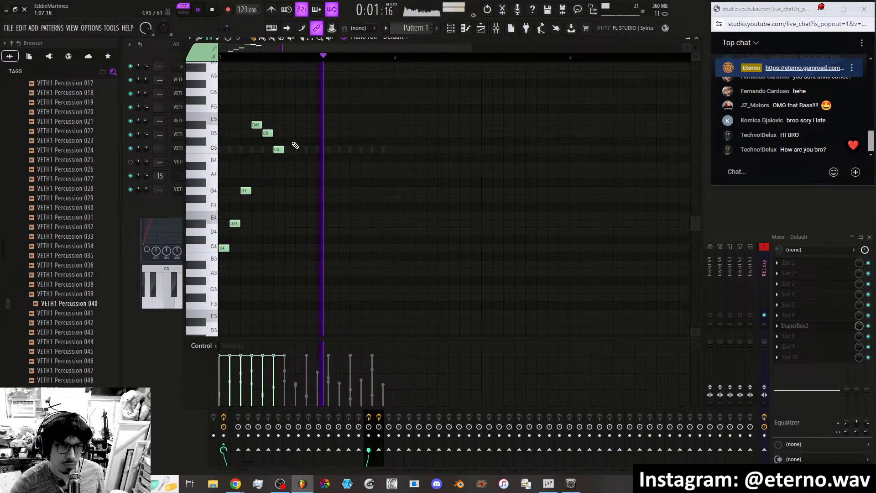
Duplicate the six-note phrase twice in sequence and delete the last two notes that run past bar 1.
drag(286, 114, 224, 252)
key(ctrl+b)
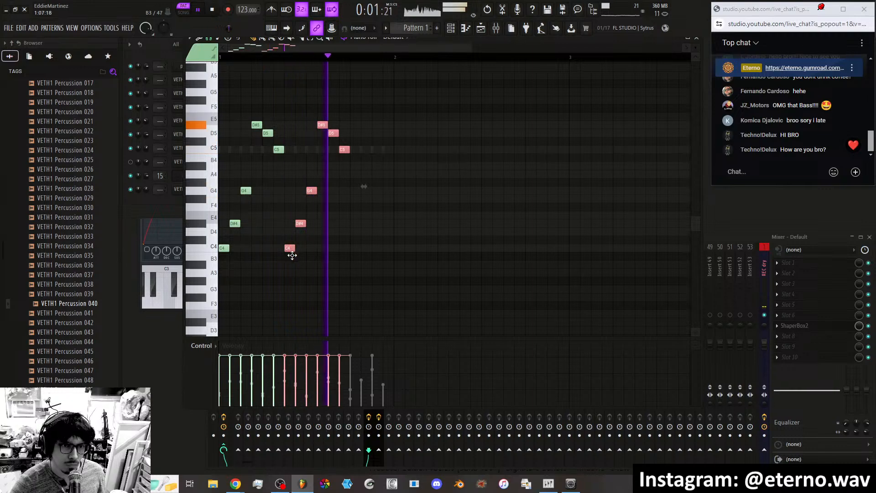
drag(361, 106, 287, 254)
key(ctrl+b)
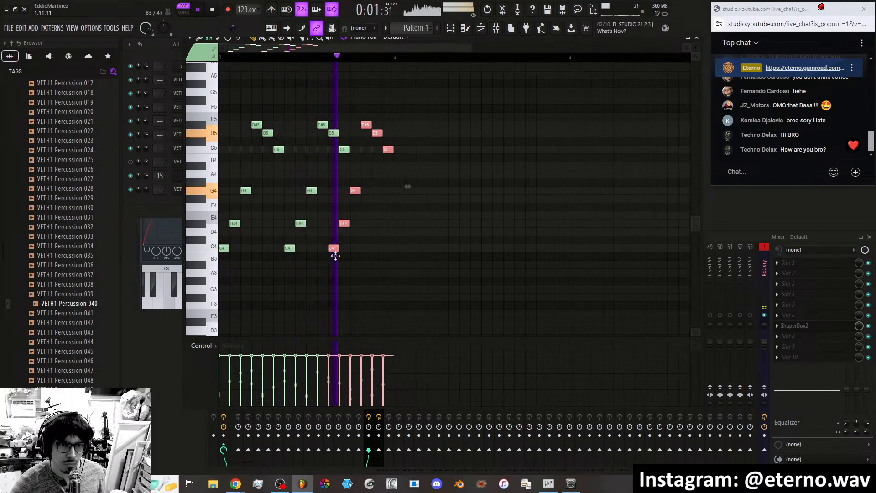
right_click(410, 149)
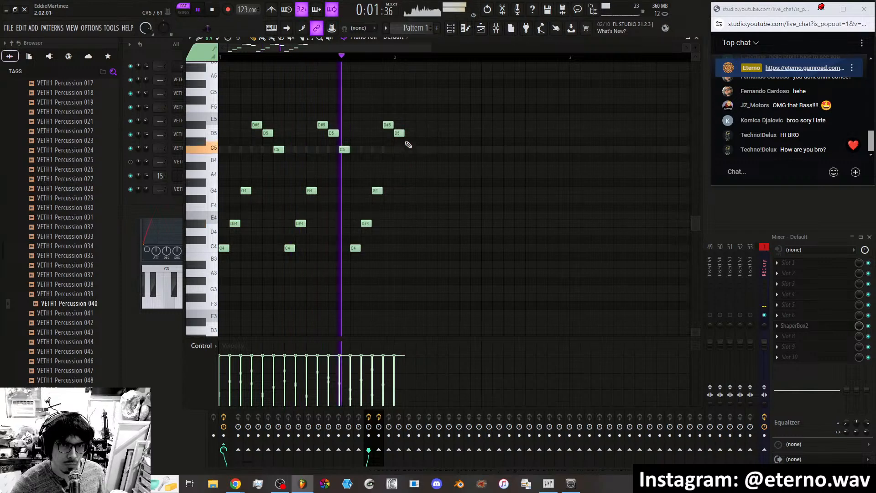
right_click(402, 133)
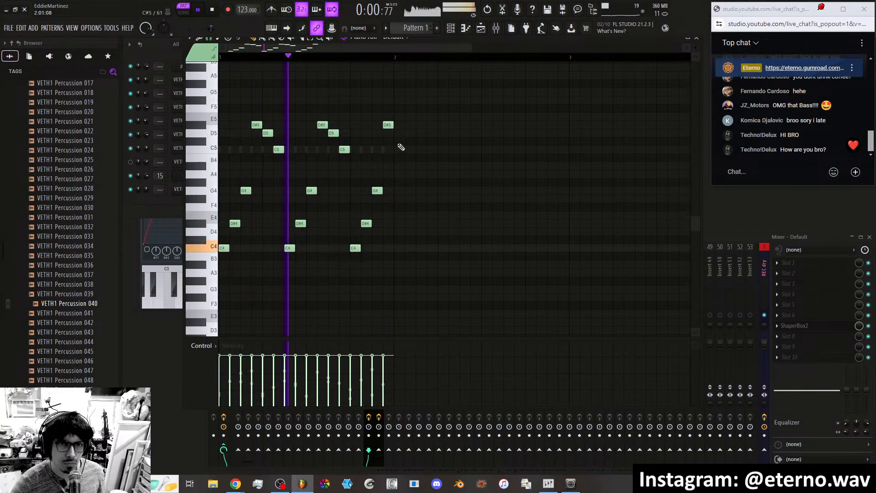
Reopen the Default channel's synth and set filter 1's cutoff frequency to 14%.
click(451, 29)
click(199, 178)
click(199, 177)
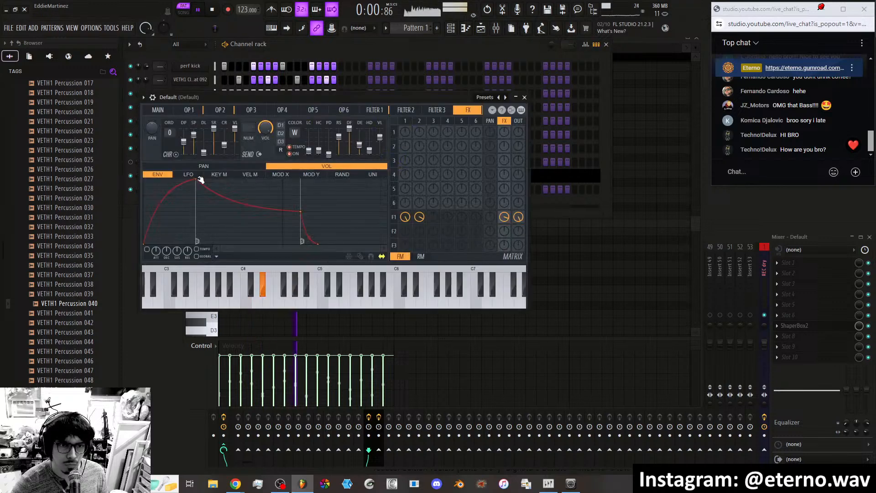
click(394, 217)
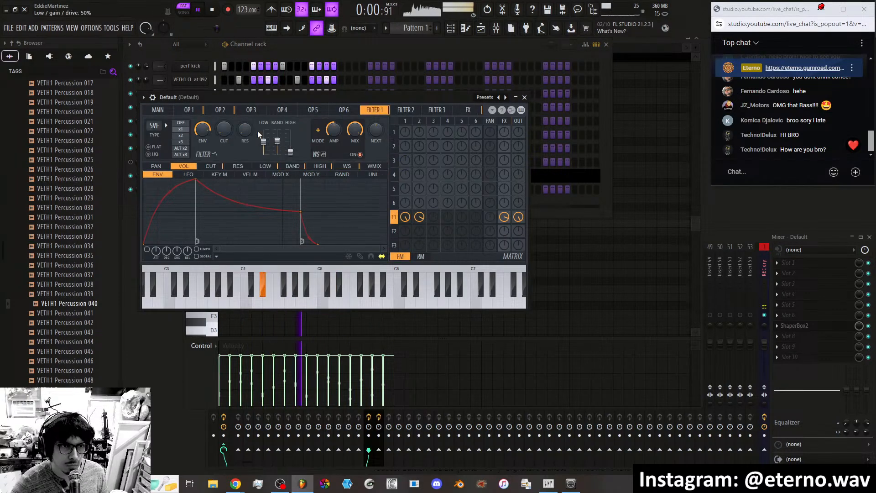
drag(224, 129, 223, 166)
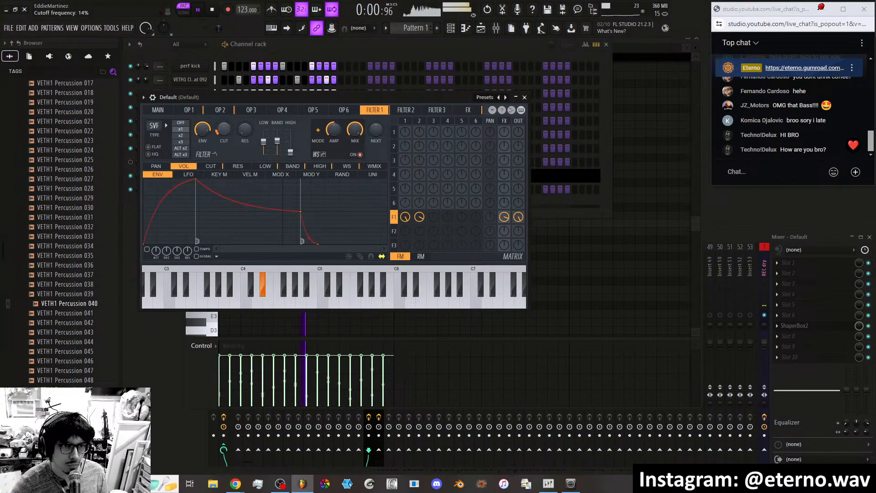
Turn filter 1's cutoff and envelope amount fully down, and adjust the reverb's wet volume in the effects.
drag(202, 130, 202, 171)
drag(204, 131, 204, 143)
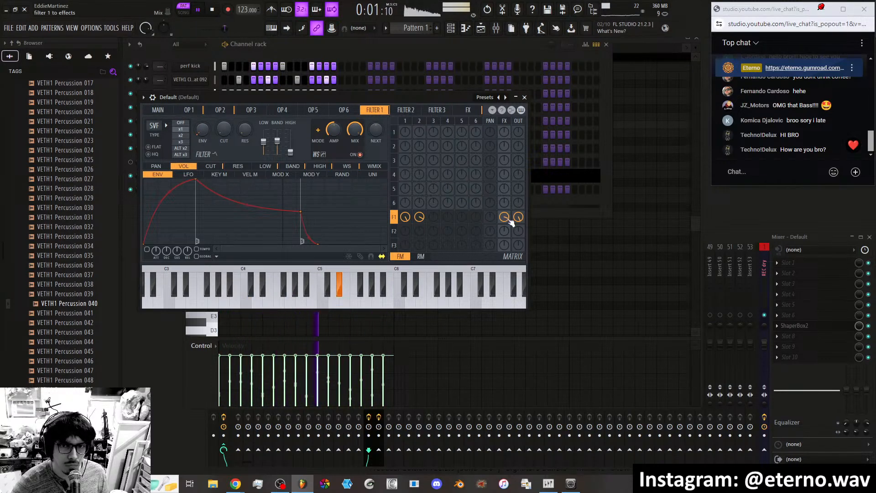
click(468, 109)
drag(376, 146, 339, 145)
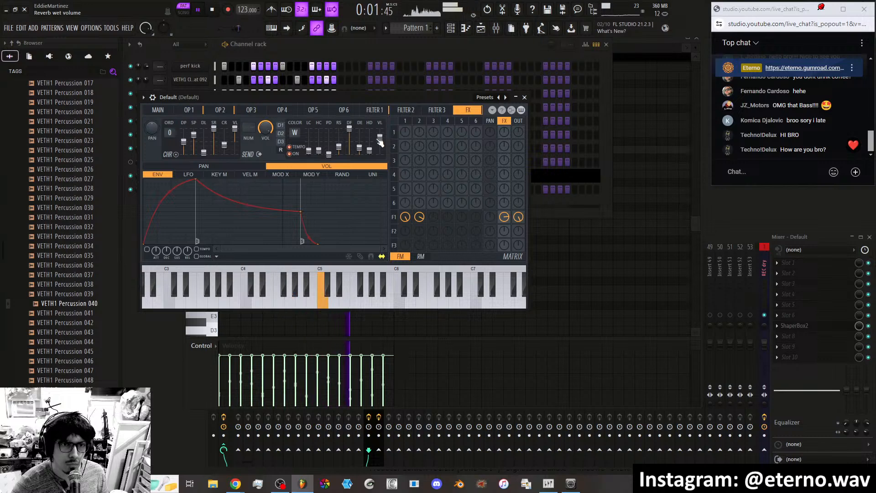
Enable delay 1 in the effects with ping-pong feedback and adjust its stereo time offset.
click(280, 126)
click(299, 155)
drag(350, 133, 355, 133)
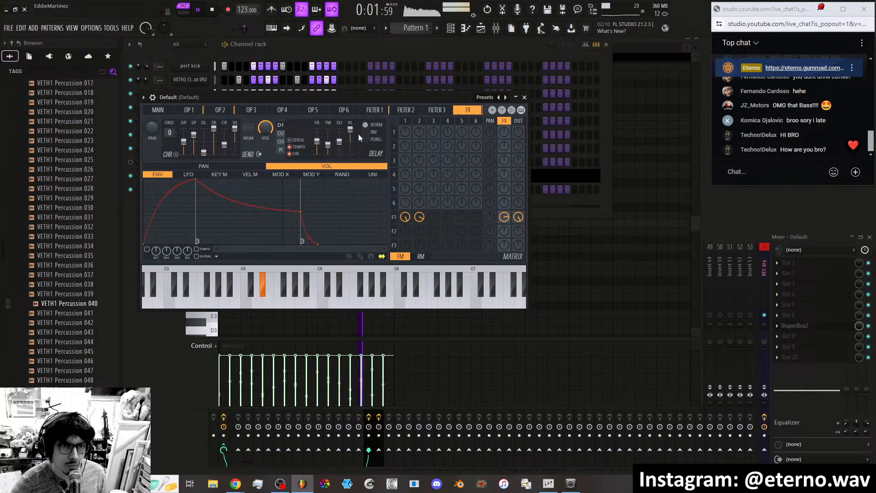
click(365, 139)
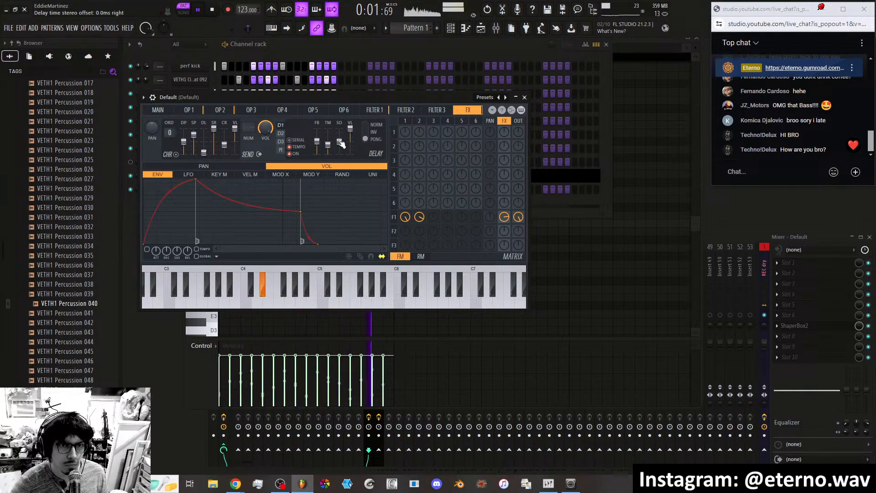
drag(339, 137, 328, 148)
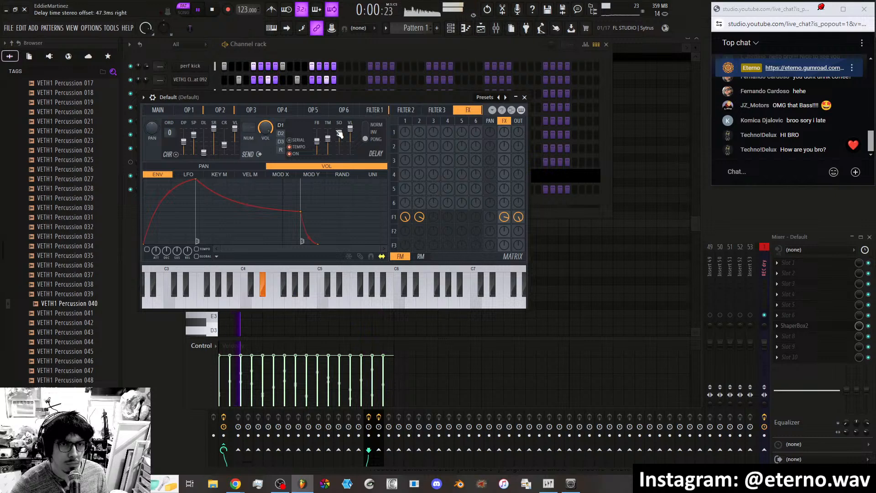
drag(339, 133, 339, 140)
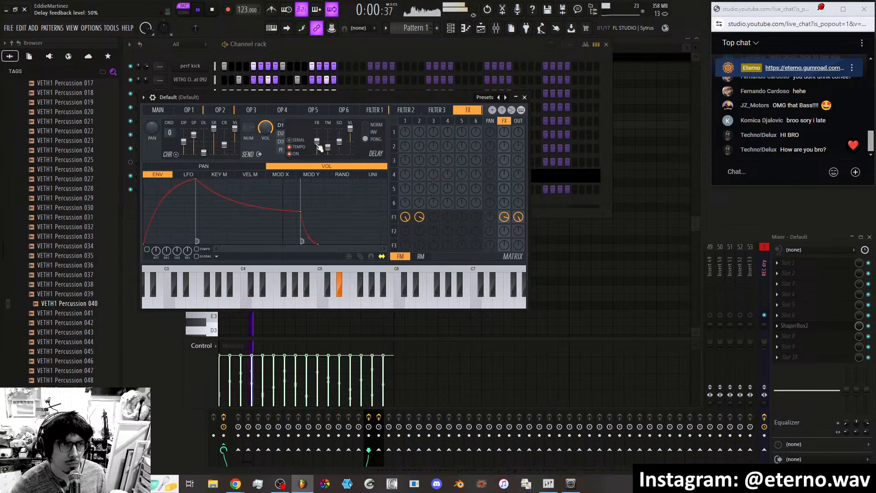
Shorten delay 1's time, lower its feedback and volume, choose normal feedback mode and offset its stereo timing to the right.
right_click(330, 148)
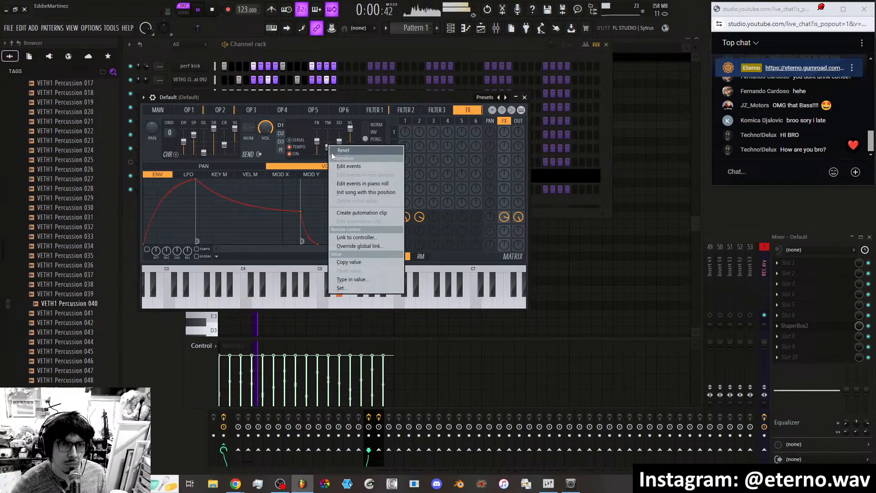
click(330, 151)
mouse_move(330, 151)
mouse_down()
mouse_move(321, 138)
mouse_move(318, 147)
mouse_up()
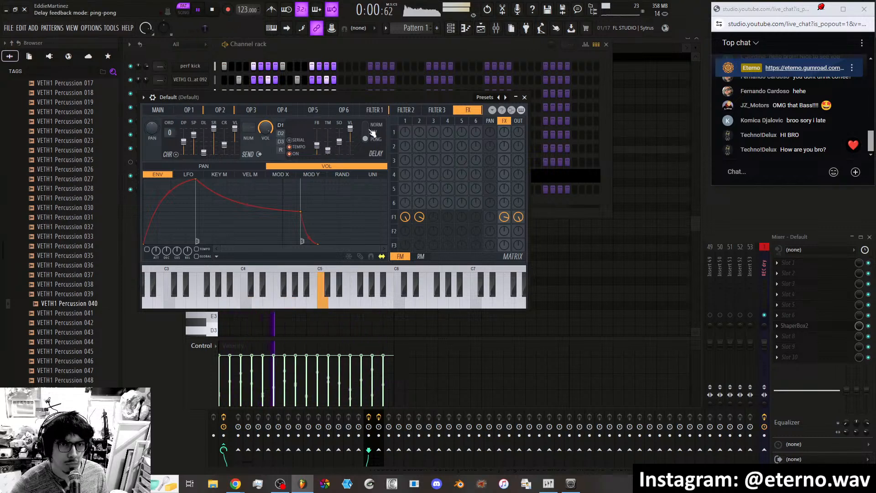
drag(339, 142, 345, 134)
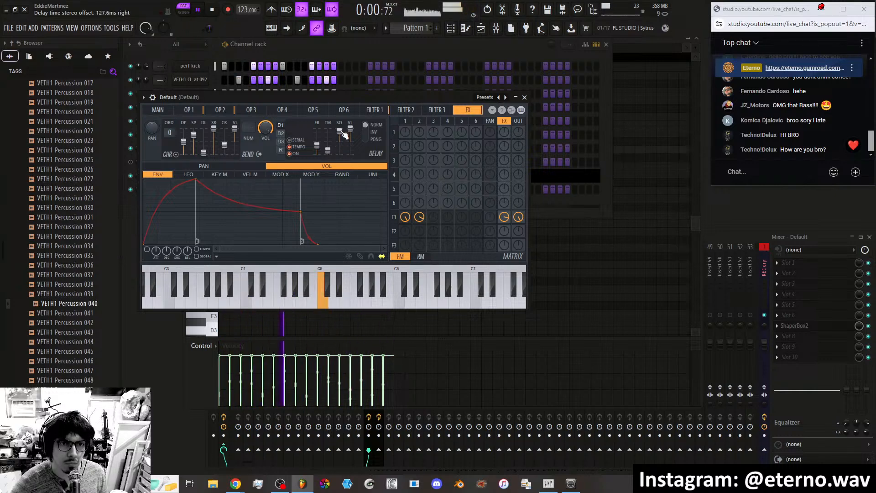
drag(328, 151, 355, 147)
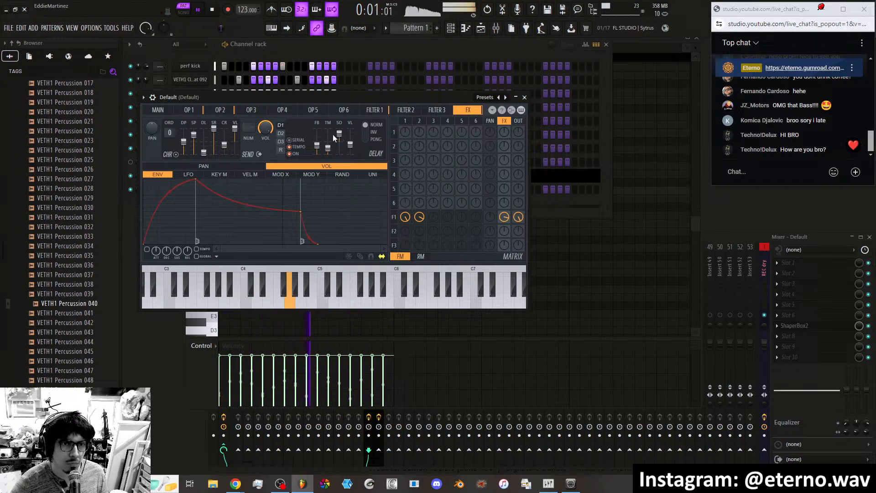
Set delay 2's volume to 78%, lower its feedback level and stereo offset, and switch its feedback mode to inverted.
click(281, 134)
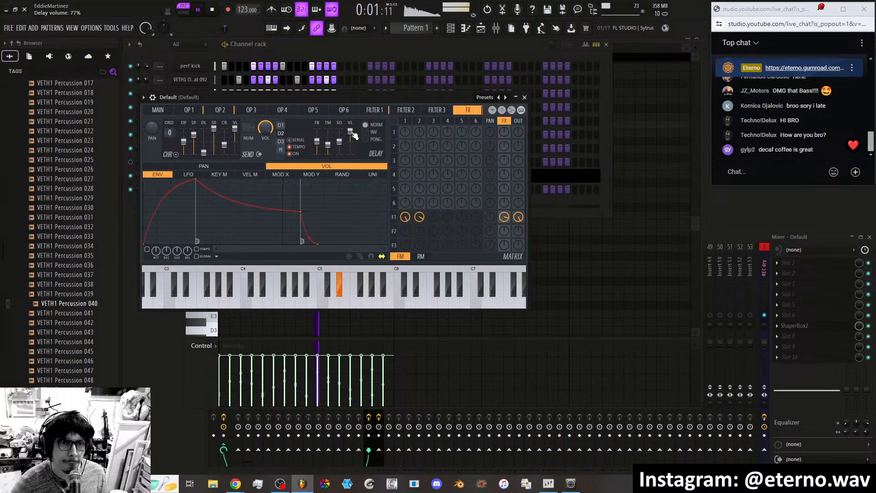
scroll(330, 147, up, 1)
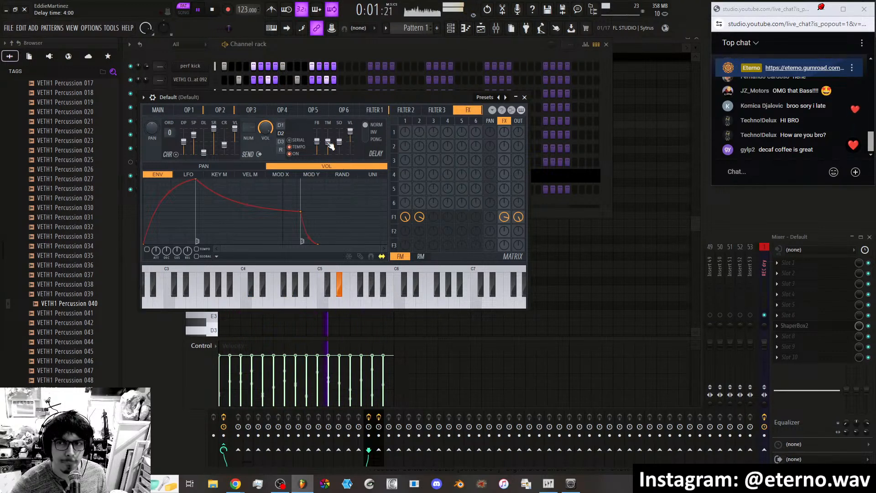
drag(340, 143, 318, 150)
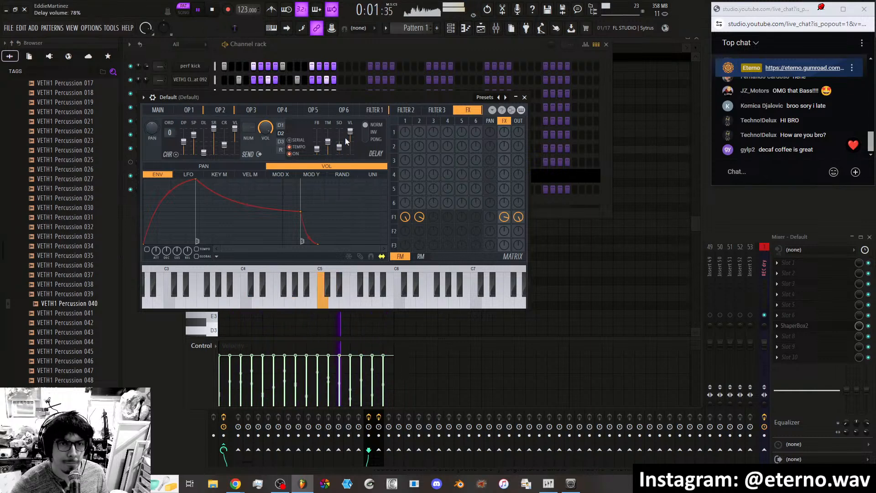
click(362, 132)
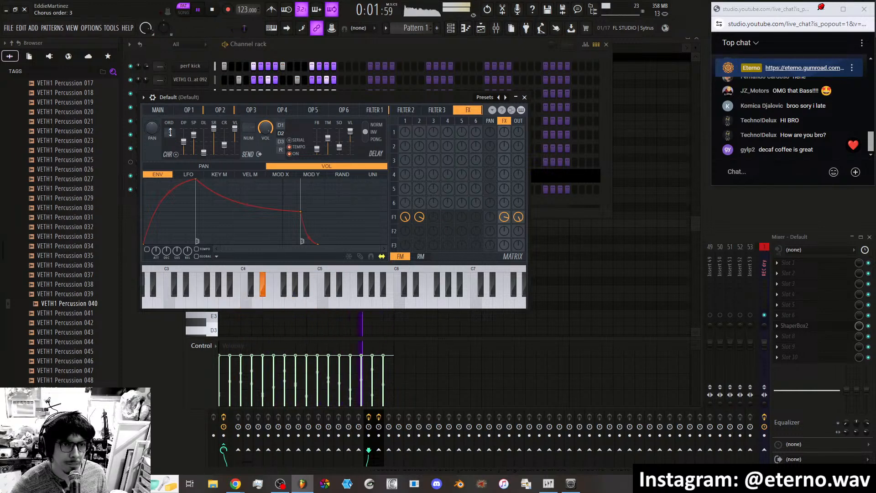
Set the chorus order to 3 and depth to 42%, and set operator 1's shape to 75%.
drag(183, 138, 183, 143)
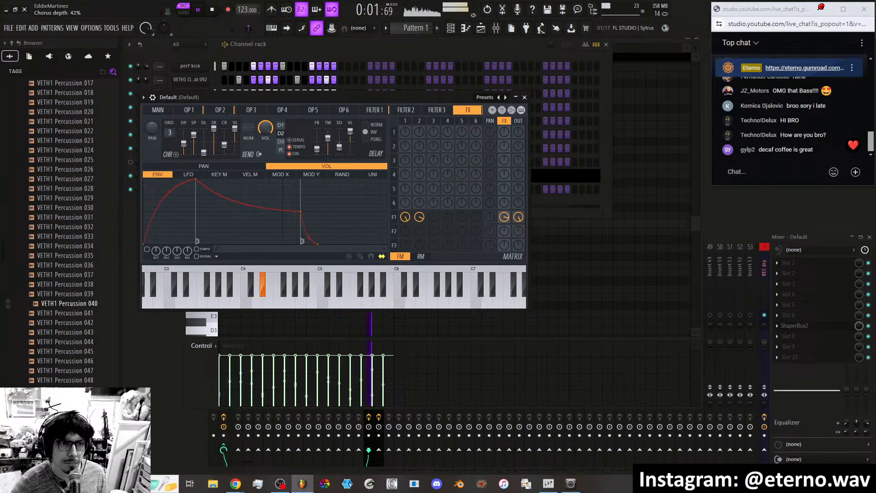
click(189, 110)
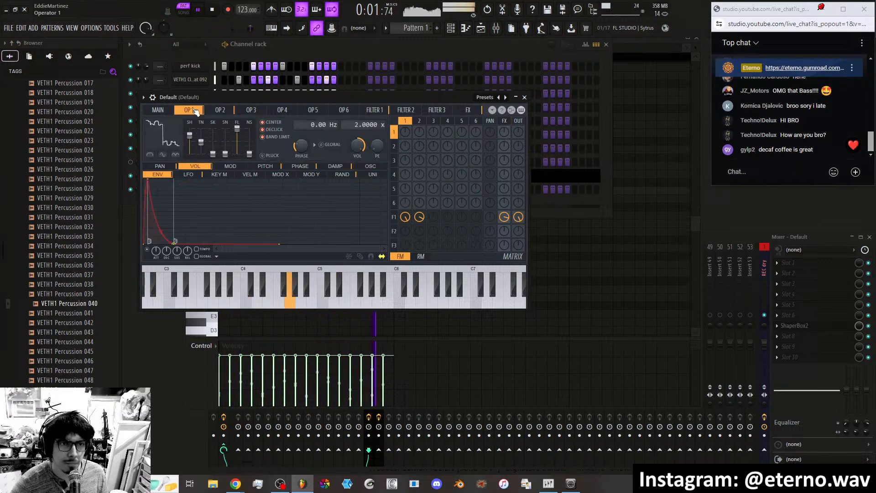
mouse_move(194, 138)
mouse_down()
mouse_move(194, 149)
mouse_move(192, 138)
mouse_up()
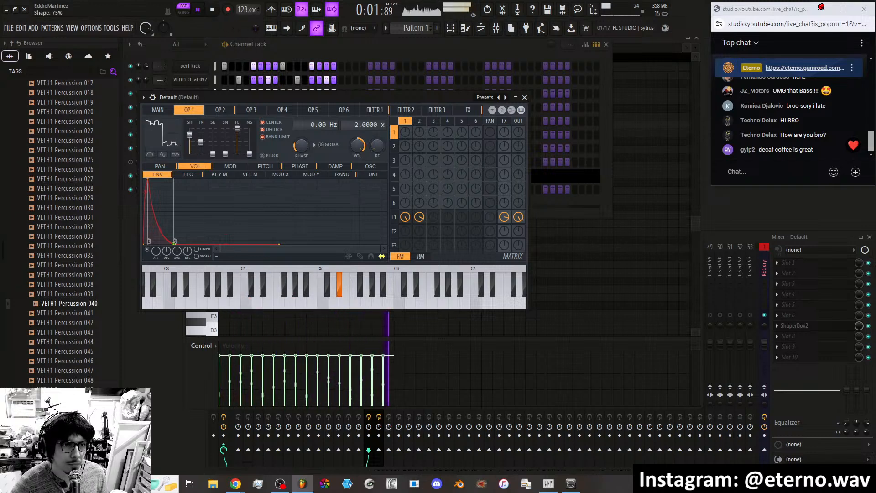
click(215, 113)
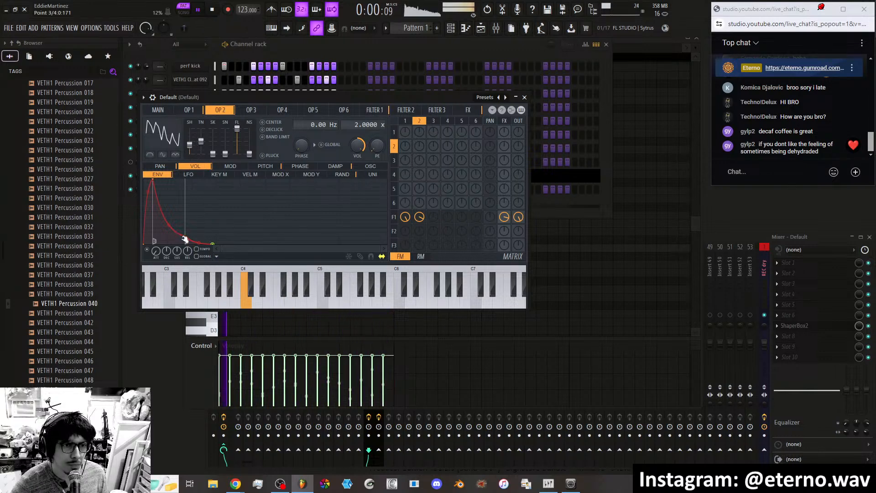
Turn filter 1's cutoff fully down and raise its cutoff envelope amount high.
click(373, 112)
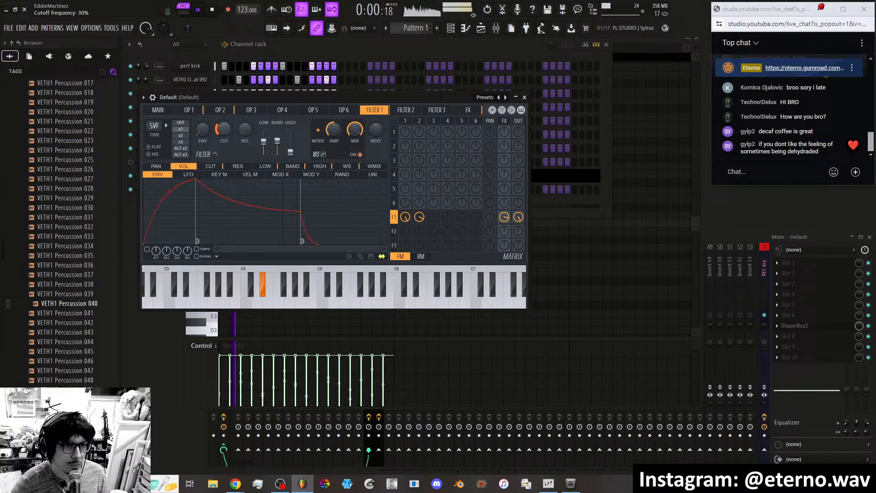
drag(224, 131, 202, 124)
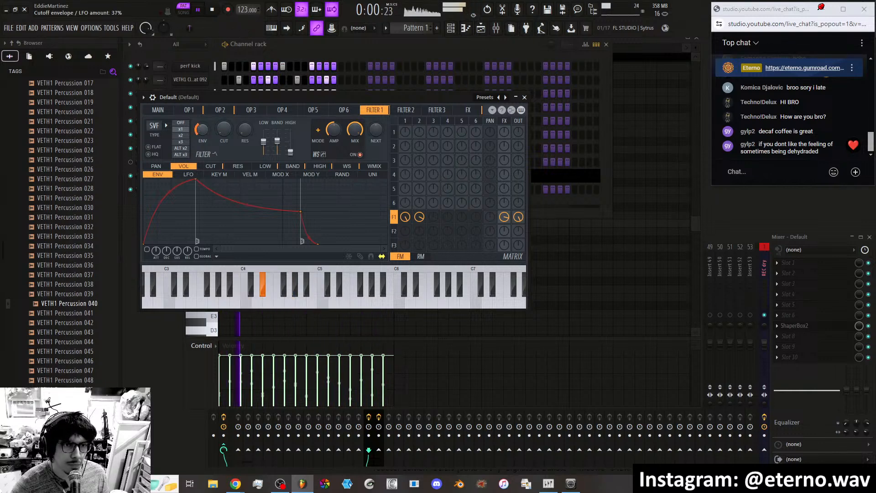
drag(202, 130, 242, 130)
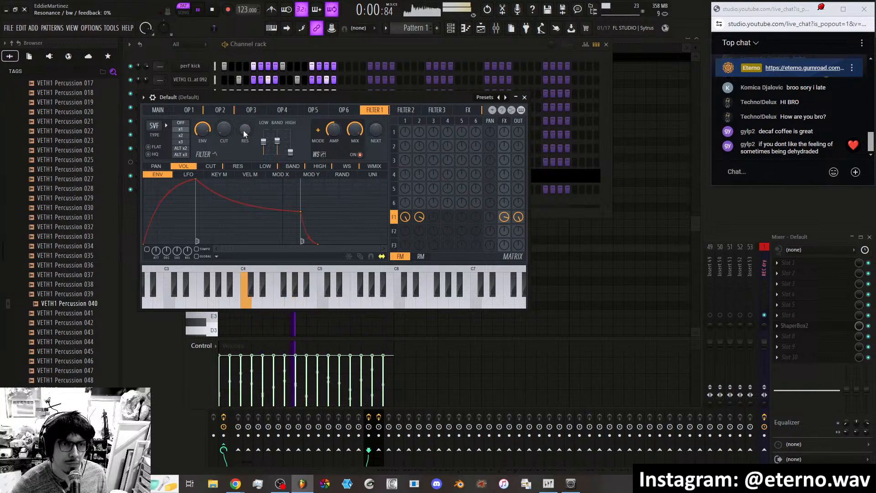
Shape filter 1's cutoff X-modulation as a rising line ending at 100%, and sweep the modulation pad to audition it.
click(216, 167)
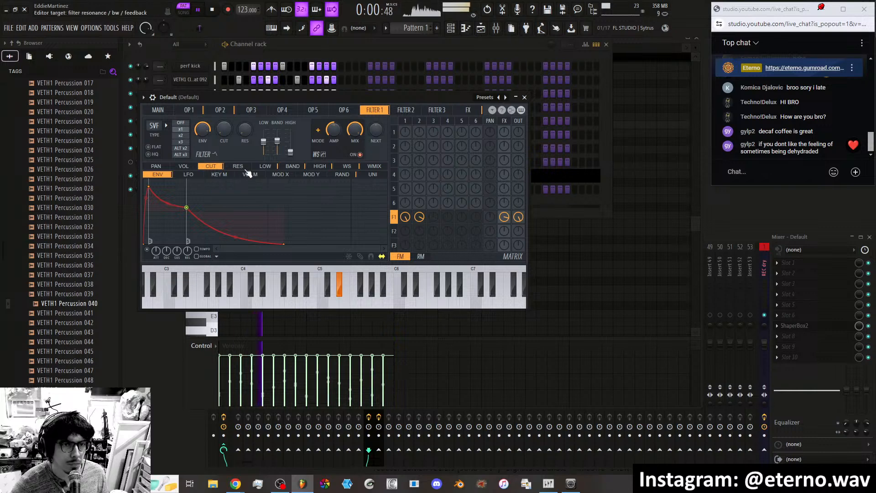
click(281, 175)
drag(145, 212, 166, 247)
drag(387, 212, 387, 158)
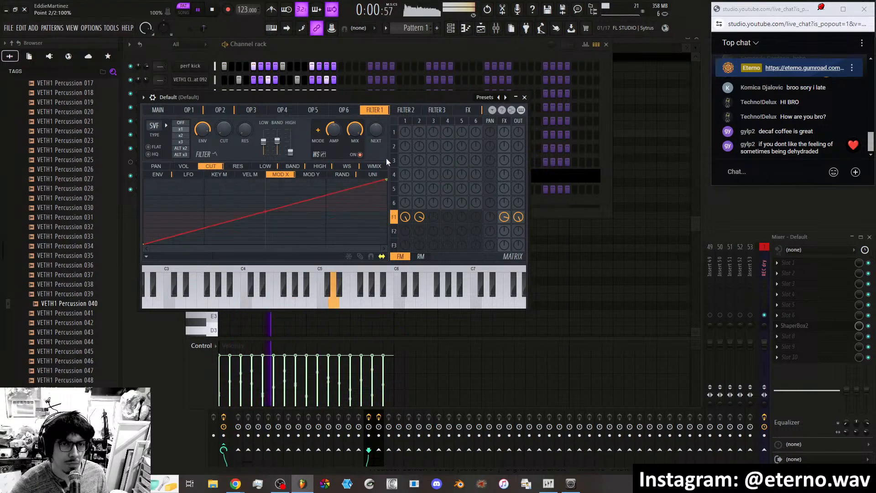
click(169, 111)
drag(175, 208, 149, 227)
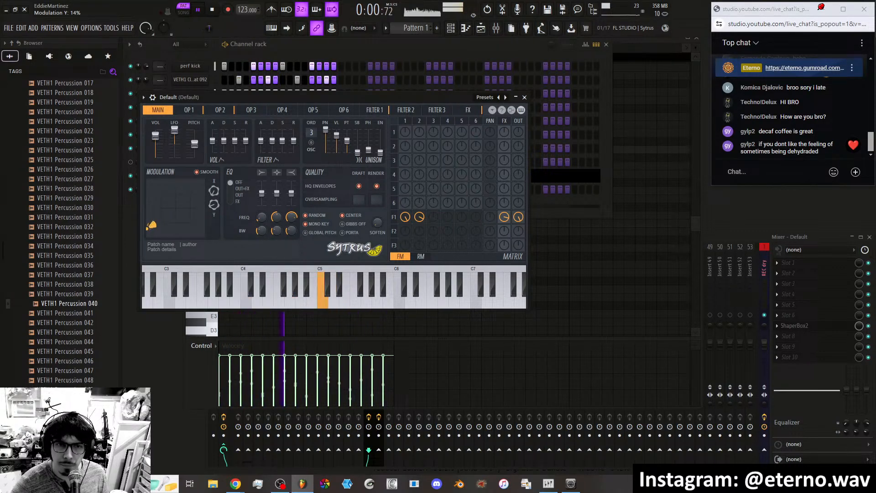
drag(150, 226, 174, 208)
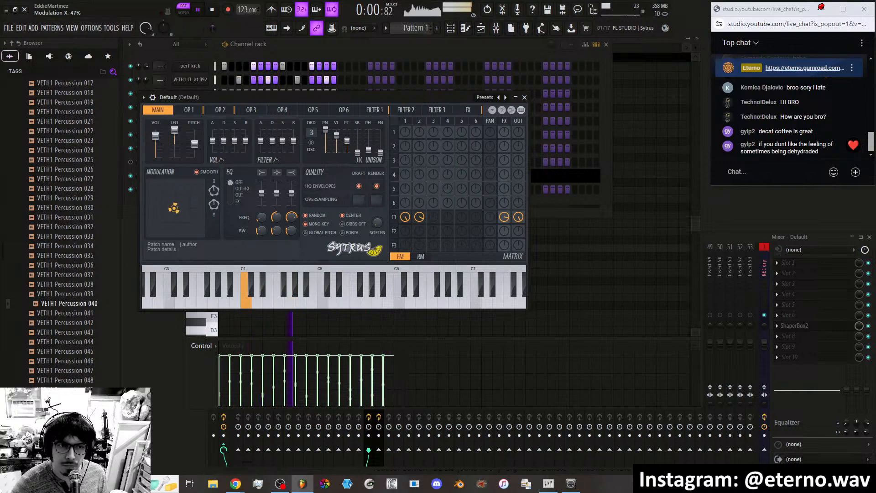
Rework filter 1's cutoff X-modulation curve, pulling its end point down to the minimum, and test it with the modulation pad.
click(375, 110)
drag(263, 199, 268, 174)
drag(386, 180, 368, 209)
right_click(369, 209)
click(380, 221)
drag(387, 180, 387, 243)
mouse_move(204, 197)
mouse_down()
mouse_move(186, 204)
mouse_move(198, 201)
mouse_move(200, 191)
mouse_up()
right_click(204, 201)
click(163, 110)
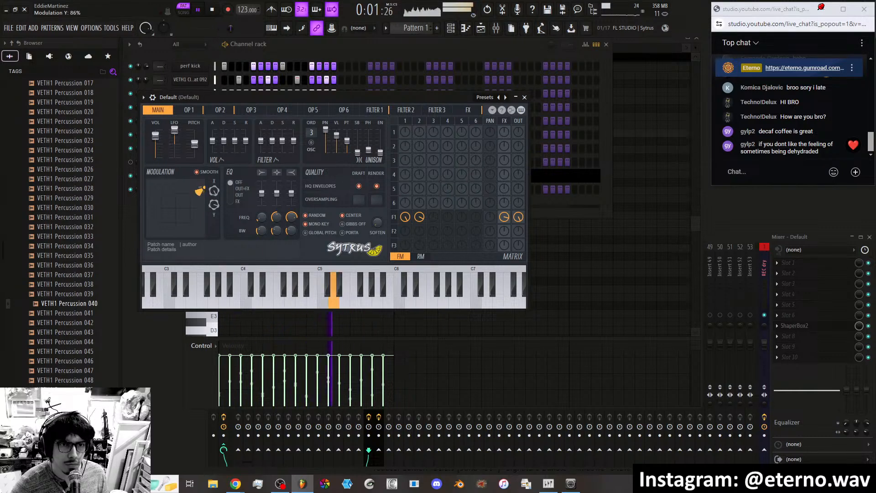
Shape operator 2's phase Y-modulation as a line falling from near the maximum to the minimum, and audition it with the modulation pad.
click(220, 110)
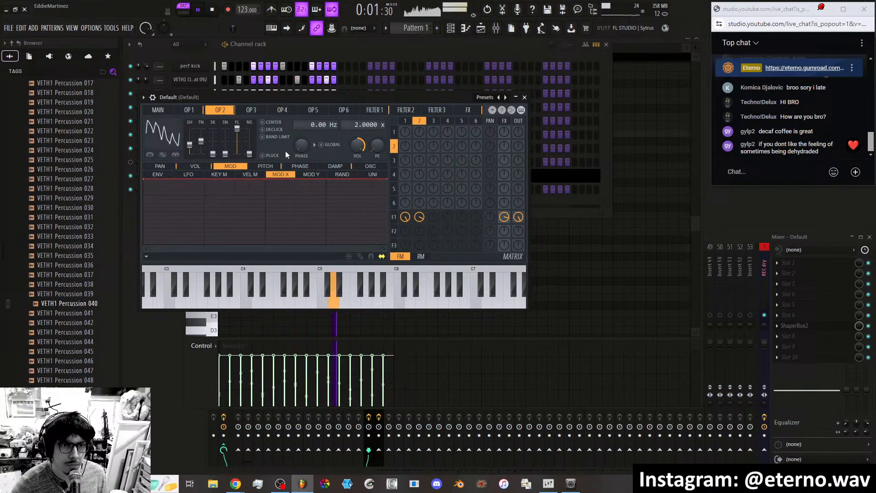
click(292, 167)
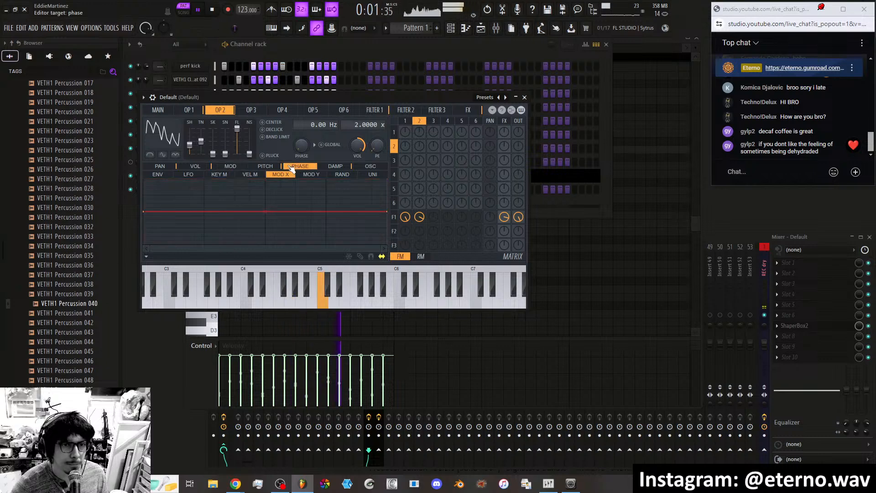
click(315, 175)
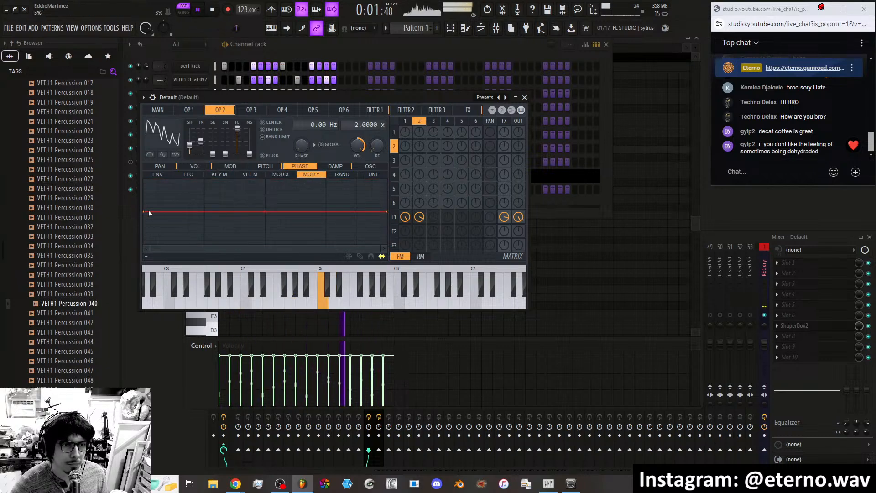
drag(144, 210, 144, 186)
drag(387, 213, 387, 243)
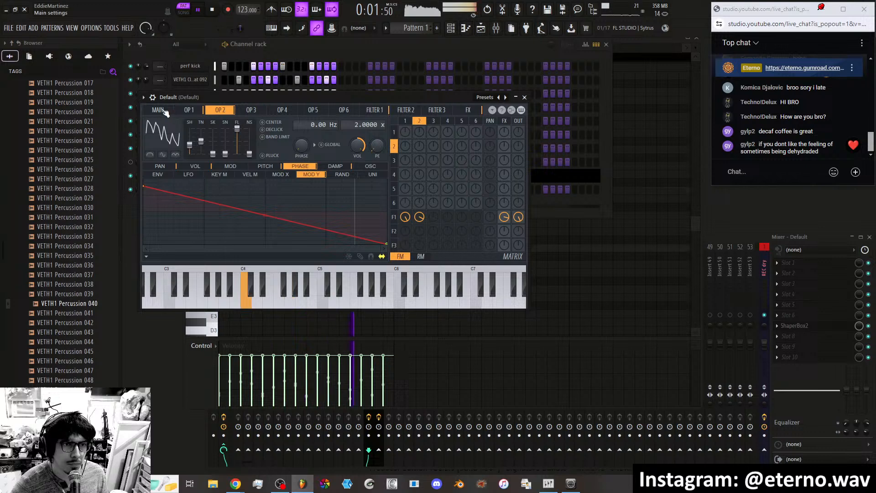
click(158, 111)
drag(178, 211, 167, 219)
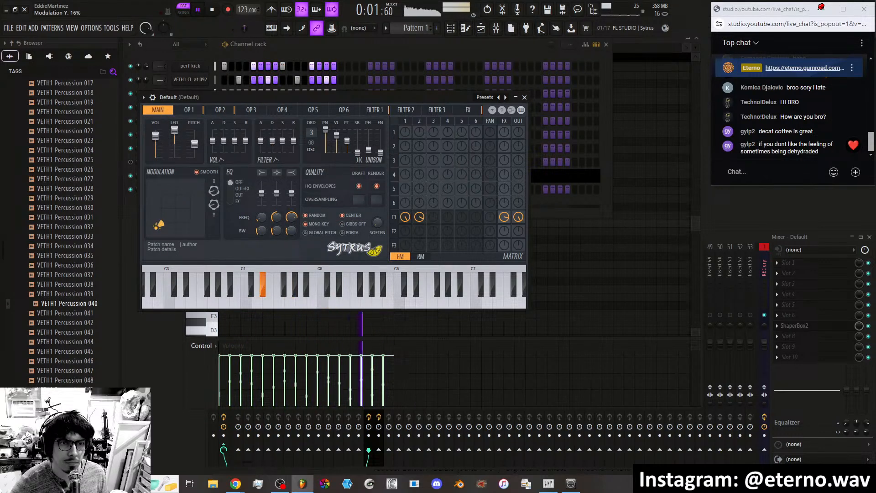
Shape operator 1's phase X-modulation as a falling line, and open the operator's plucked damp X-modulation.
click(190, 111)
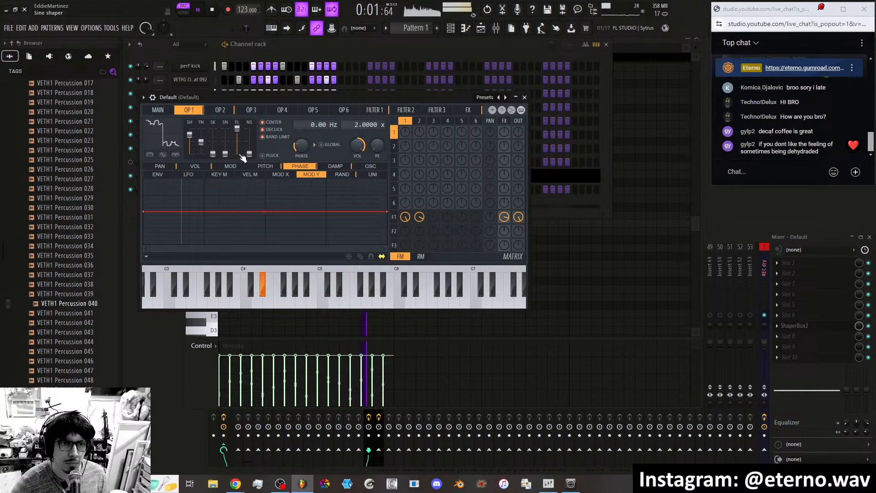
click(281, 174)
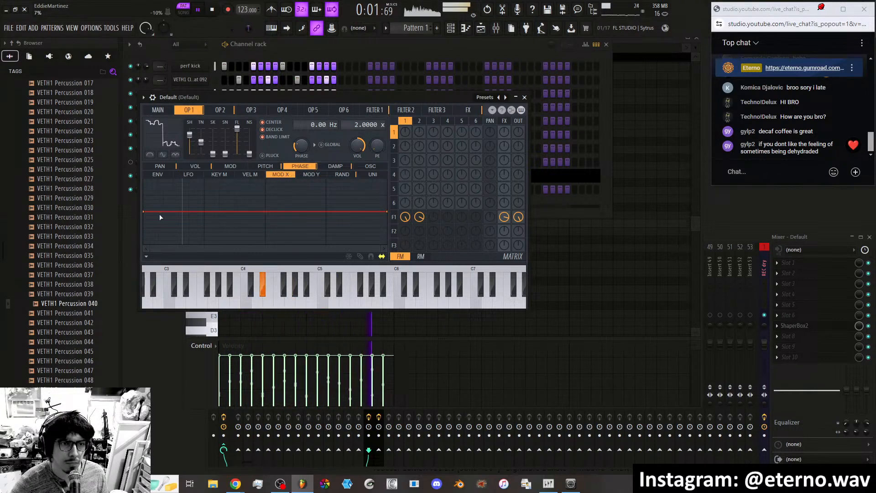
drag(144, 212, 143, 195)
drag(387, 212, 387, 234)
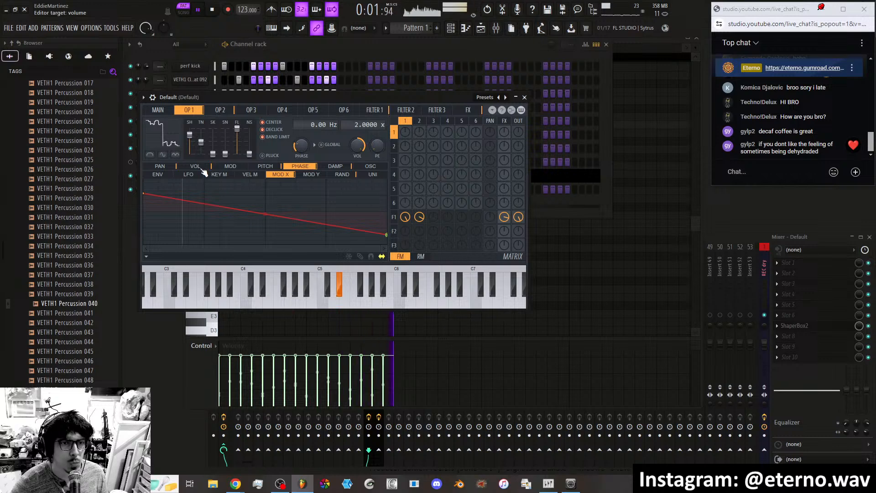
click(331, 167)
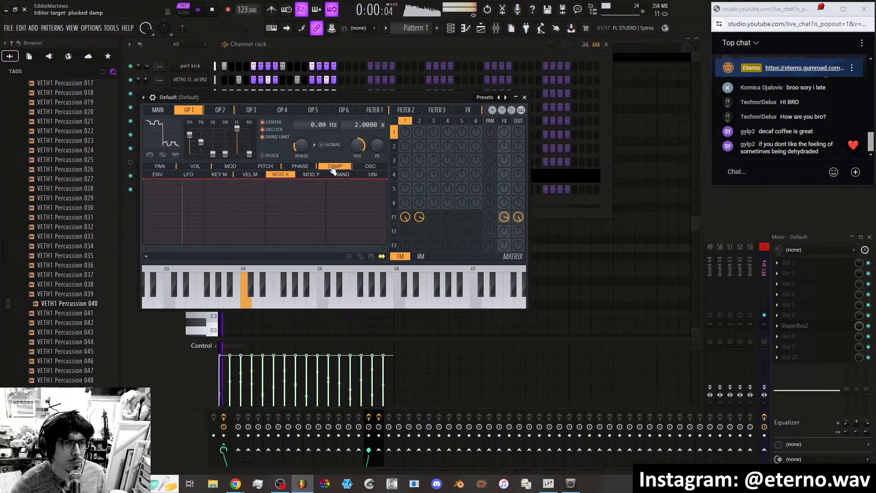
Stop playback and look up the plucked damping target in the FL Studio online manual in the browser, and return to Sytrus.
click(213, 10)
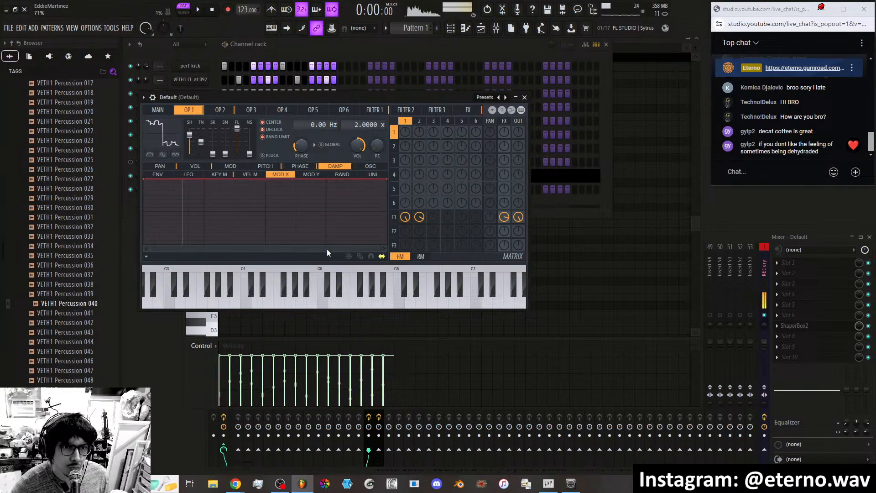
mouse_move(236, 484)
click(226, 459)
scroll(300, 302, up, 2)
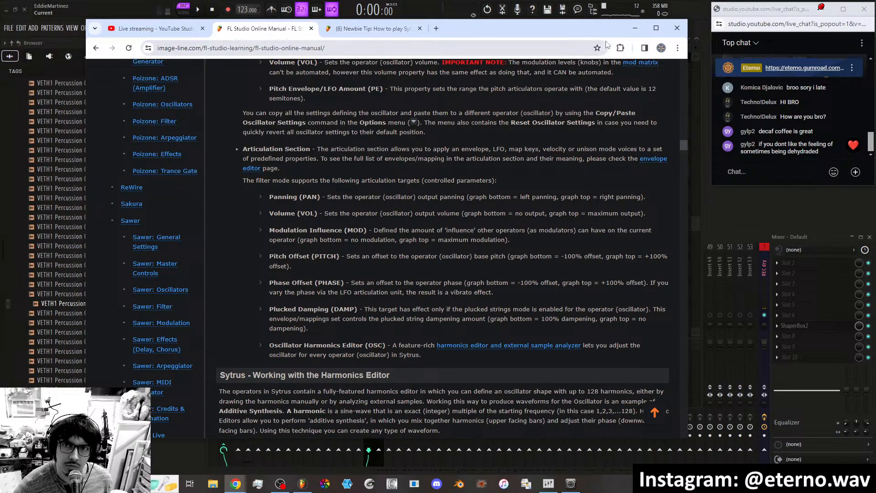
click(635, 29)
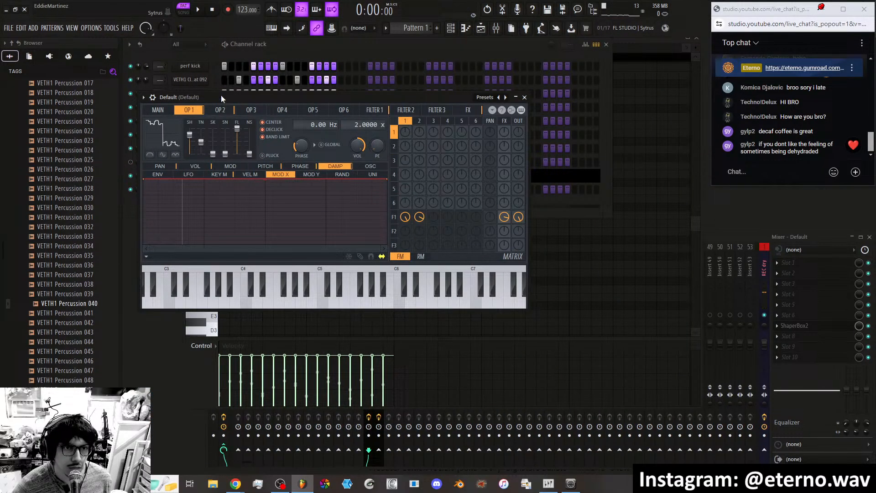
Move the Sytrus window aside and audition operators 1 and 2 with plucked mode switched on and off.
drag(221, 97, 279, 94)
click(199, 11)
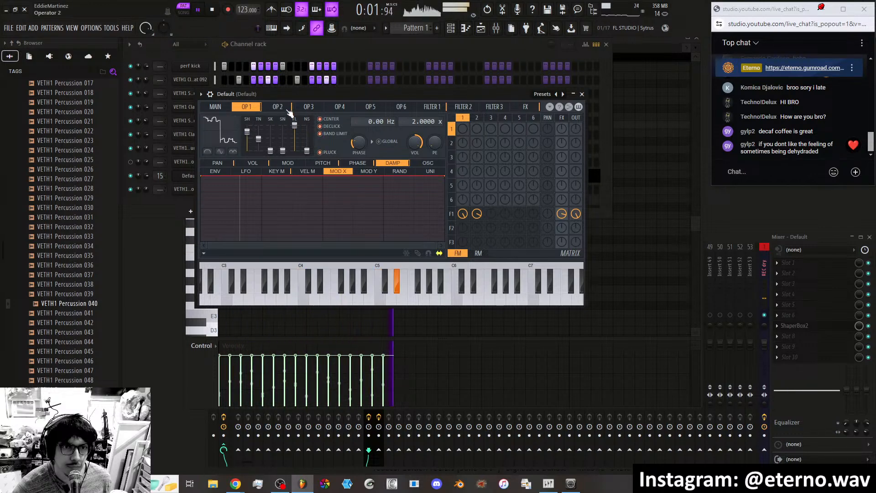
click(288, 109)
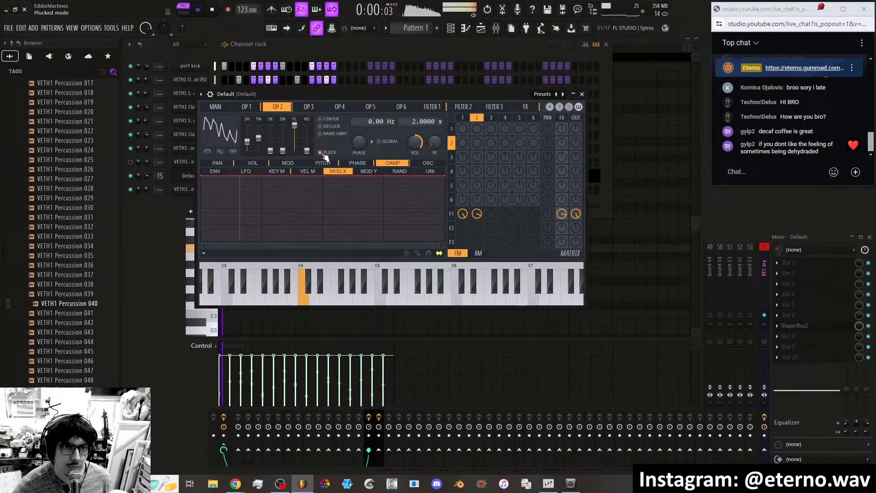
click(256, 109)
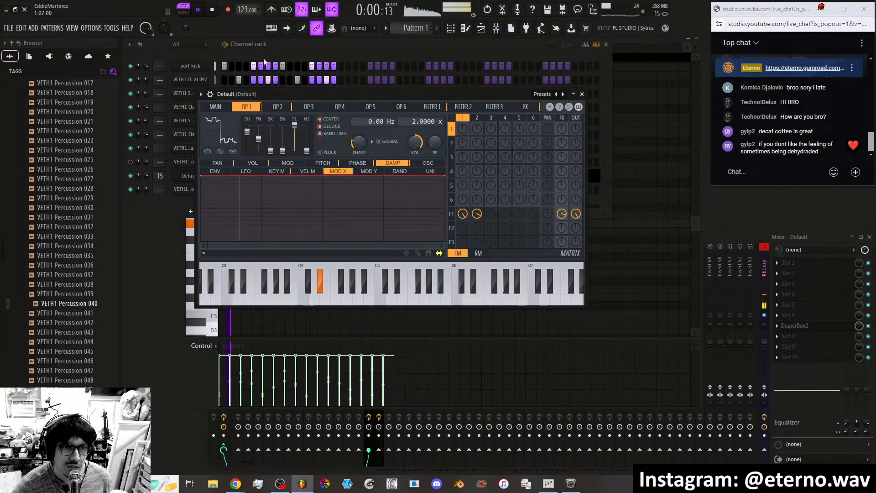
key(space)
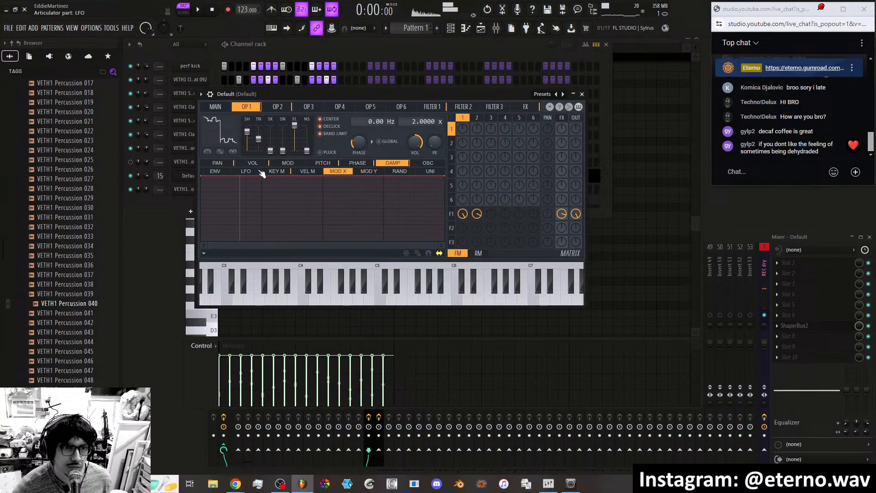
Lengthen the decay and raise the sustain point in the volume envelopes of operators 1 and 2, and play the pattern.
click(247, 165)
click(228, 172)
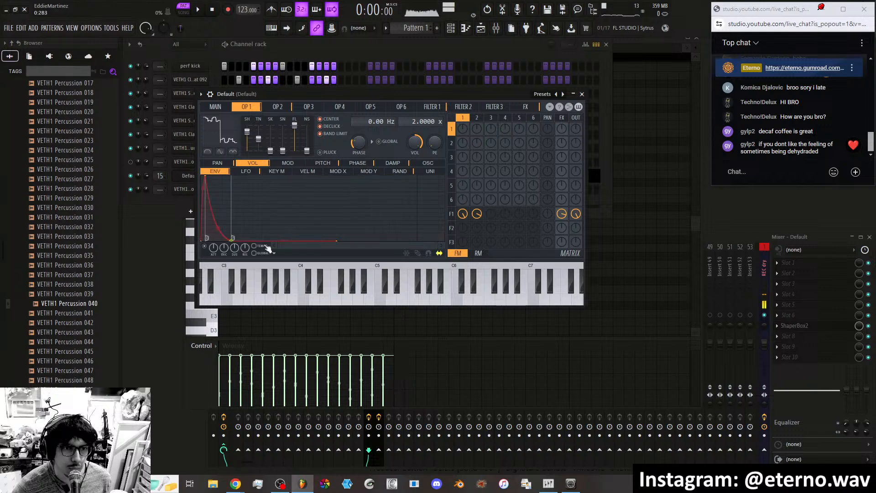
drag(233, 241, 293, 203)
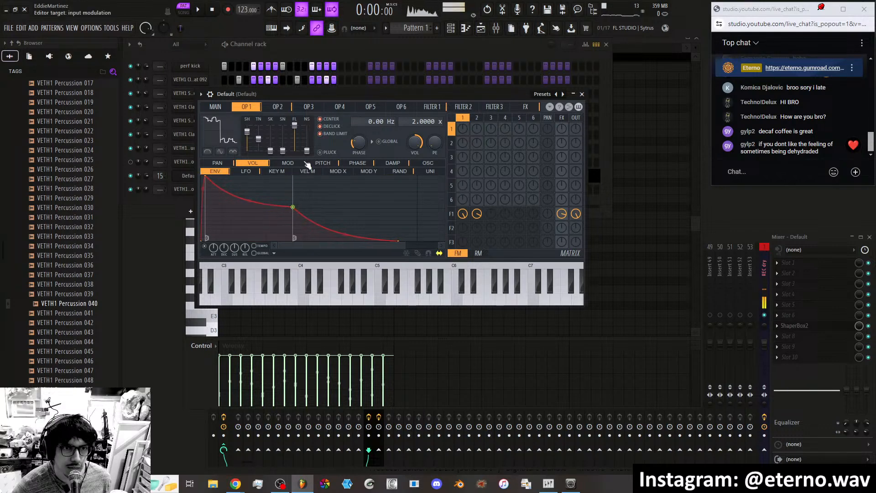
click(289, 107)
drag(245, 233, 303, 200)
click(203, 9)
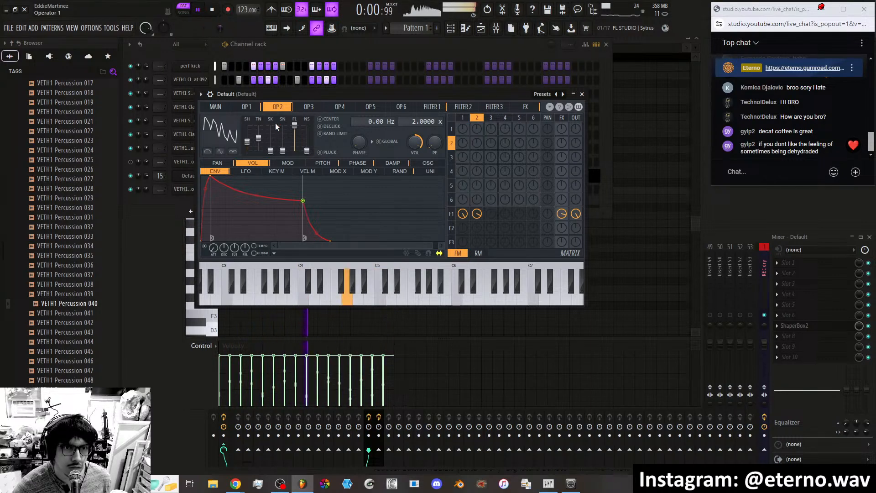
Enable plucked mode on operator 1 and shape its damp X-modulation as a line falling from 100% to 0%.
click(248, 108)
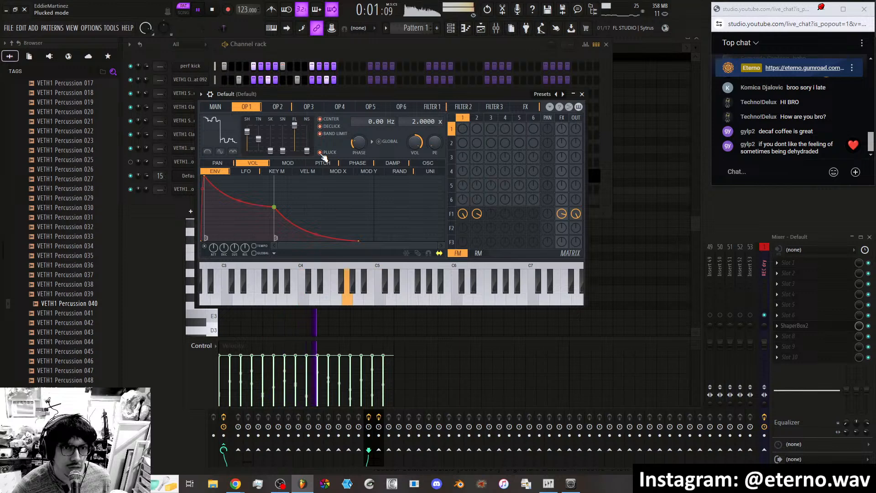
click(213, 9)
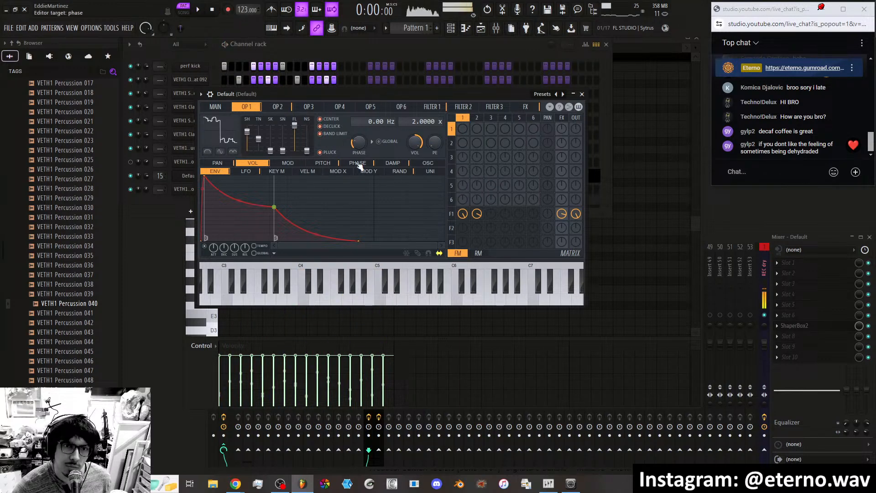
click(393, 163)
click(340, 172)
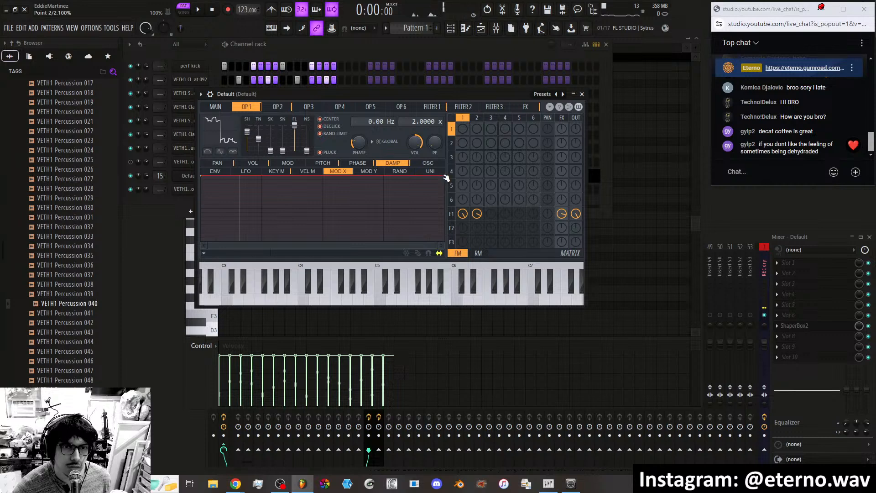
drag(447, 178, 453, 258)
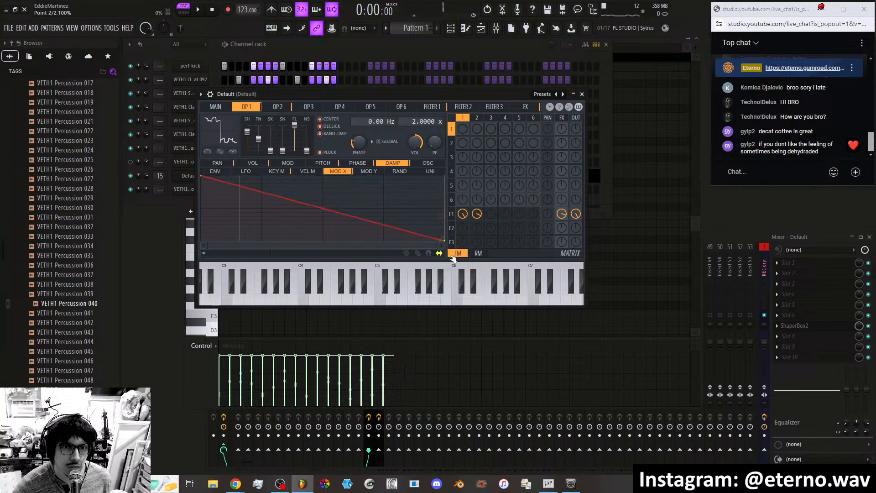
Enable operator 2's plucked mode, shape its damp Y-modulation as a line falling to the minimum, and audition with the modulation pad.
click(278, 108)
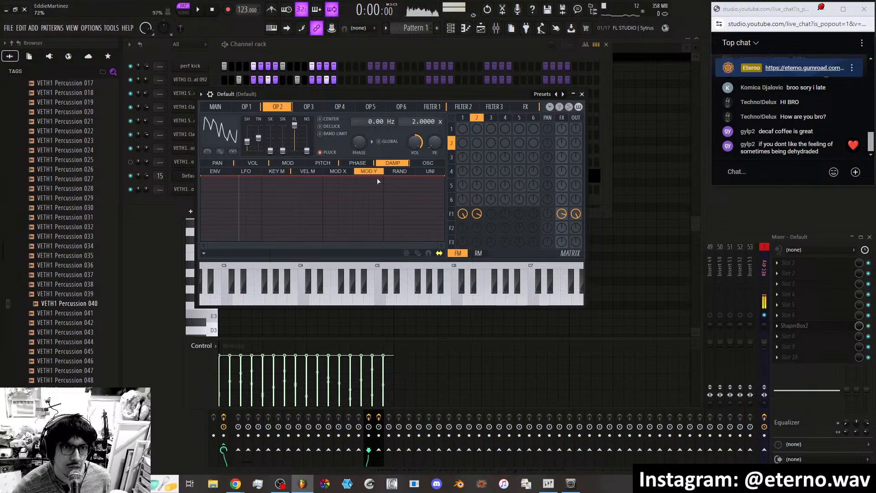
drag(444, 178, 446, 270)
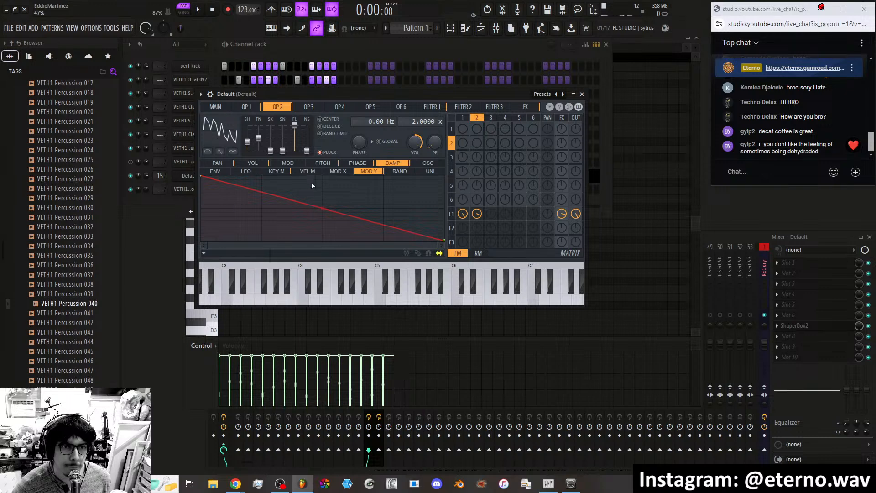
click(216, 107)
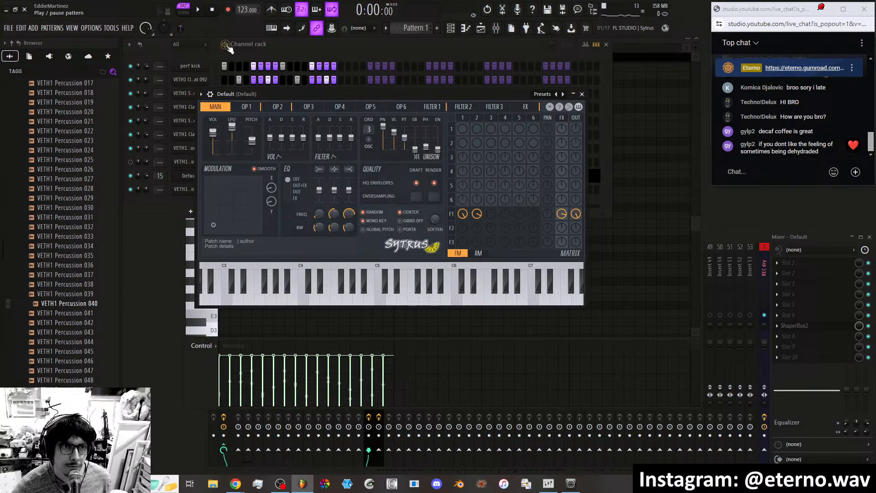
click(199, 10)
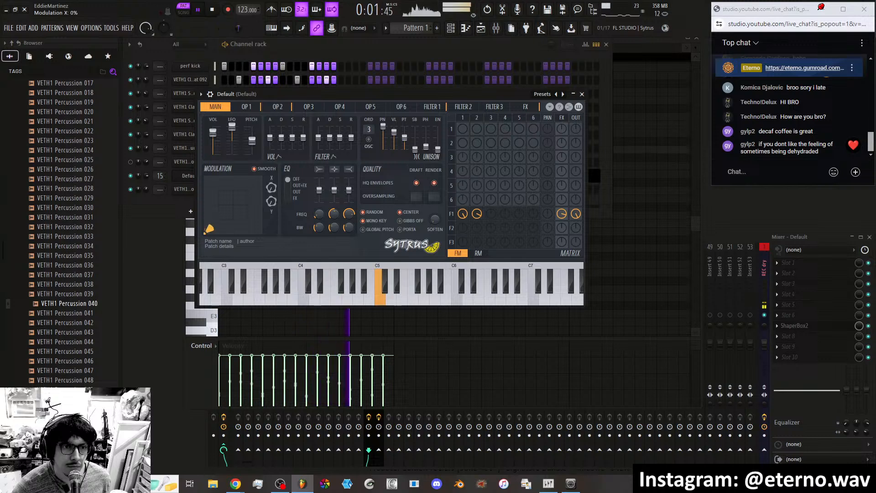
drag(210, 228, 233, 210)
Turn filter 1's envelope amount up fully and try its cutoff knob while the pattern plays.
click(439, 107)
drag(259, 130, 259, 77)
mouse_move(280, 127)
mouse_down()
mouse_move(279, 92)
mouse_move(280, 130)
mouse_up()
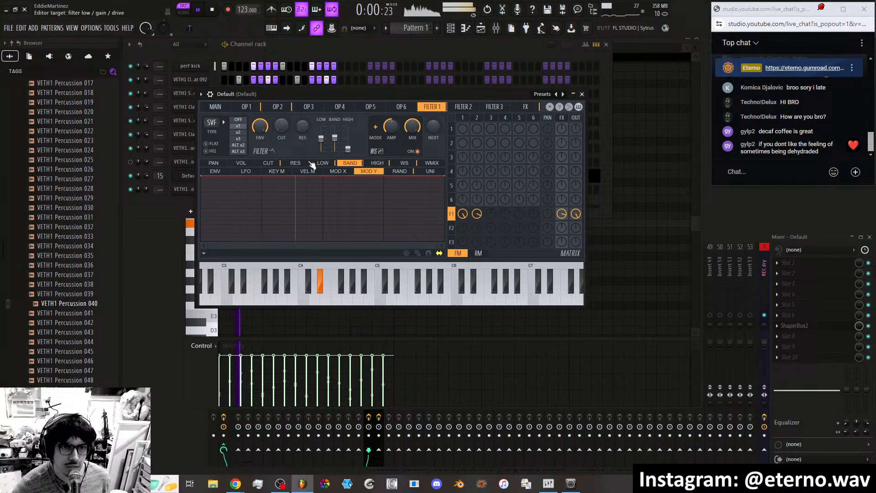
Reshape filter 1's cutoff X-modulation with an early peak and a low point near the end, and audition it with the modulation pad.
click(268, 163)
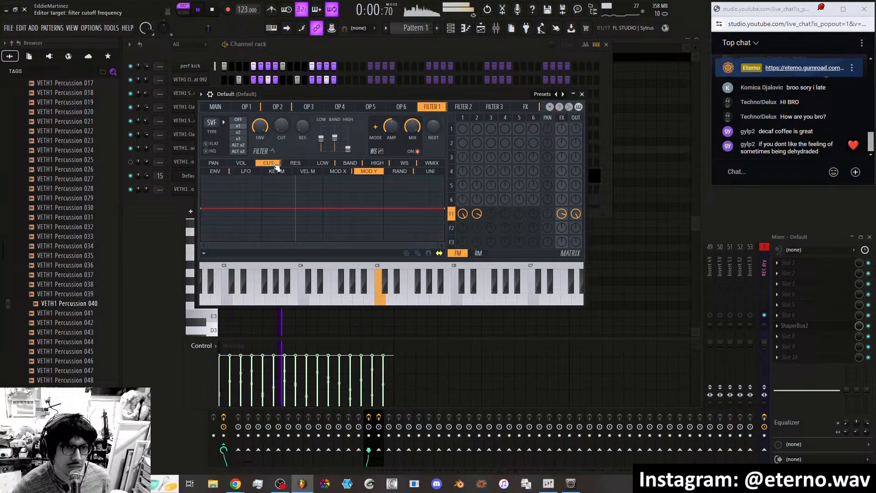
click(337, 171)
drag(323, 173, 266, 187)
right_click(373, 230)
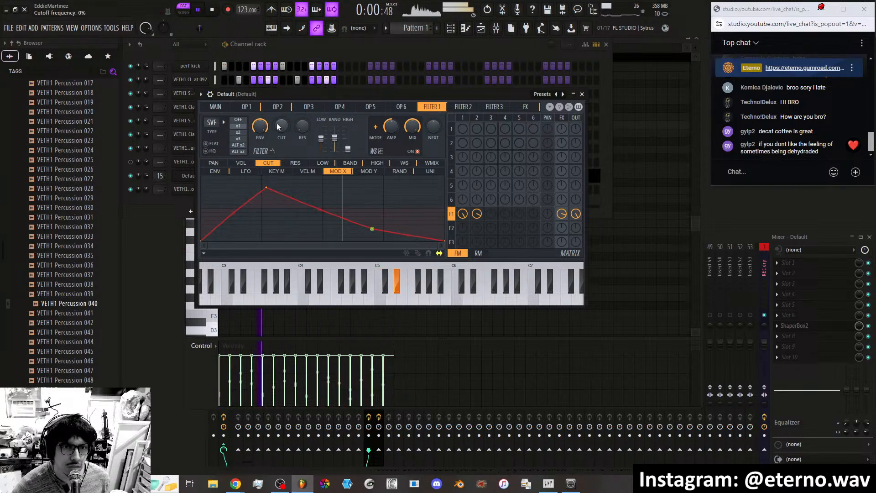
click(229, 108)
drag(237, 211, 208, 177)
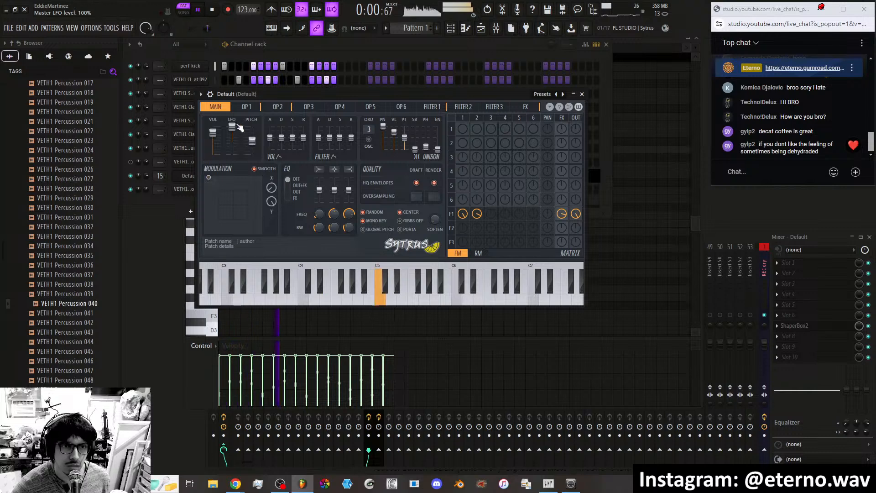
Set operator 1's tension to about -65%, and adjust operator 2's waveform with centred skew and shape at about 63%.
click(256, 108)
mouse_move(258, 140)
mouse_down()
mouse_move(258, 151)
mouse_move(259, 131)
mouse_move(261, 146)
mouse_up()
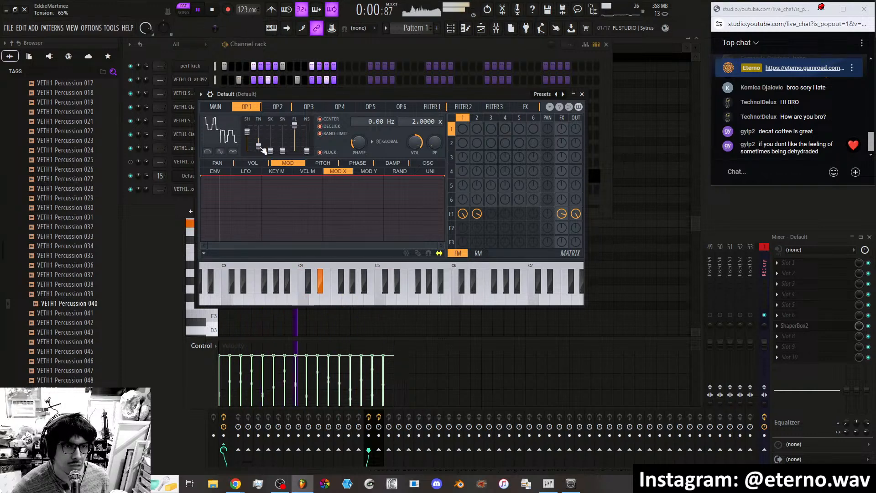
click(277, 107)
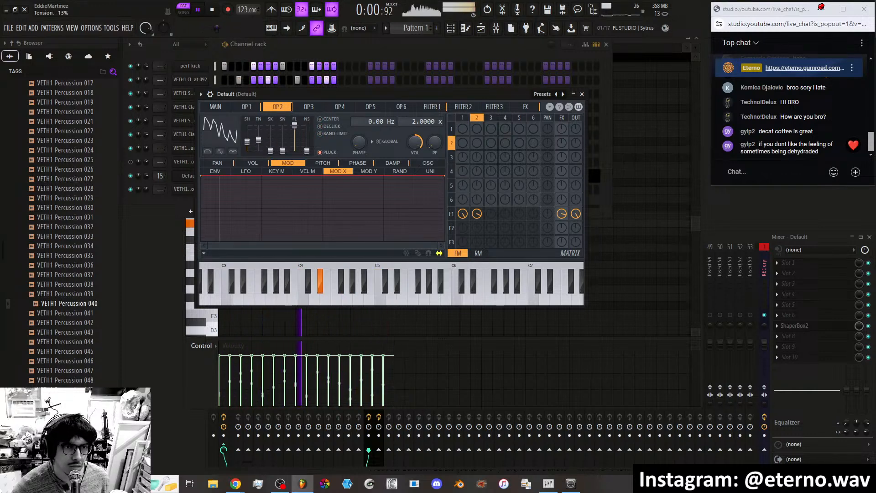
drag(263, 154, 248, 138)
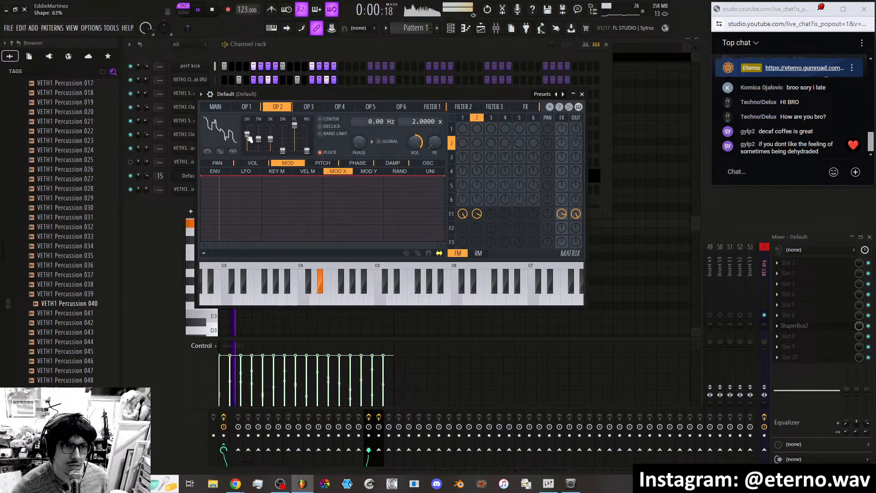
Remove operator 1's send to filter 1 in the matrix, and audition the patch with the modulation pad.
right_click(463, 214)
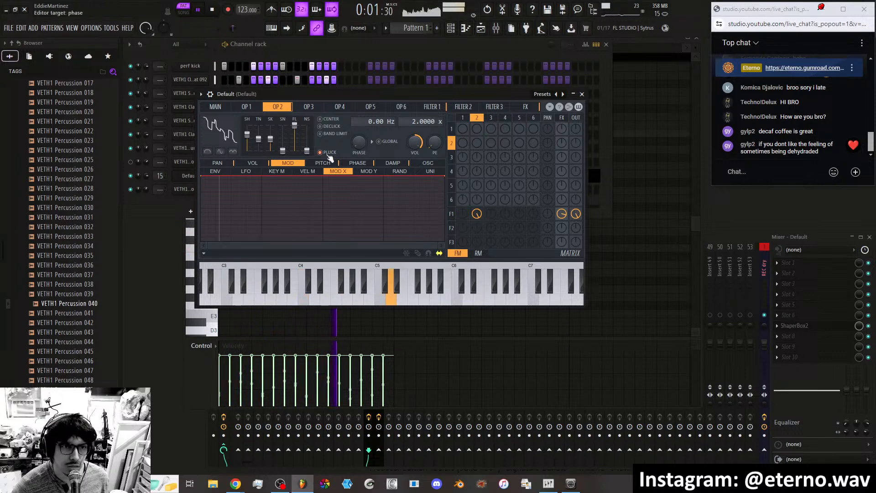
click(215, 106)
mouse_move(212, 181)
mouse_down()
mouse_move(222, 188)
mouse_move(213, 182)
mouse_up()
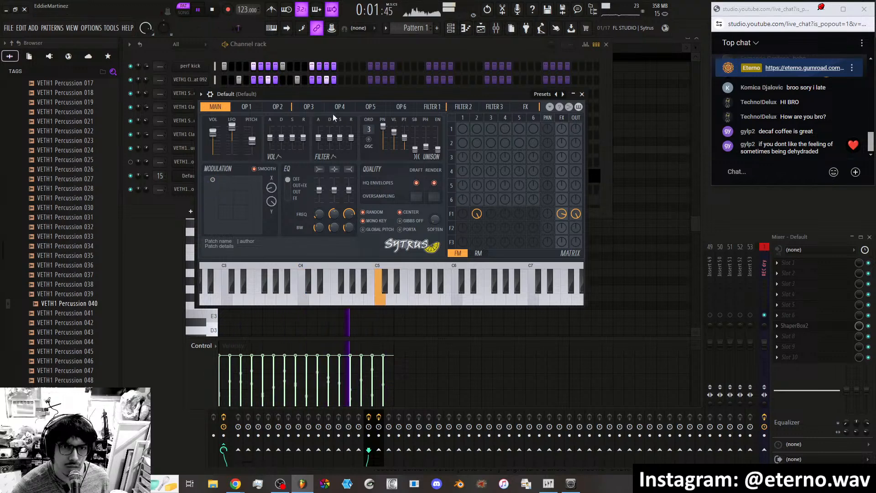
Redraw operator 2's damp Y-modulation as a curve rising from the minimum through two added points to the maximum, and check the modulation pad.
click(281, 108)
click(394, 163)
click(369, 172)
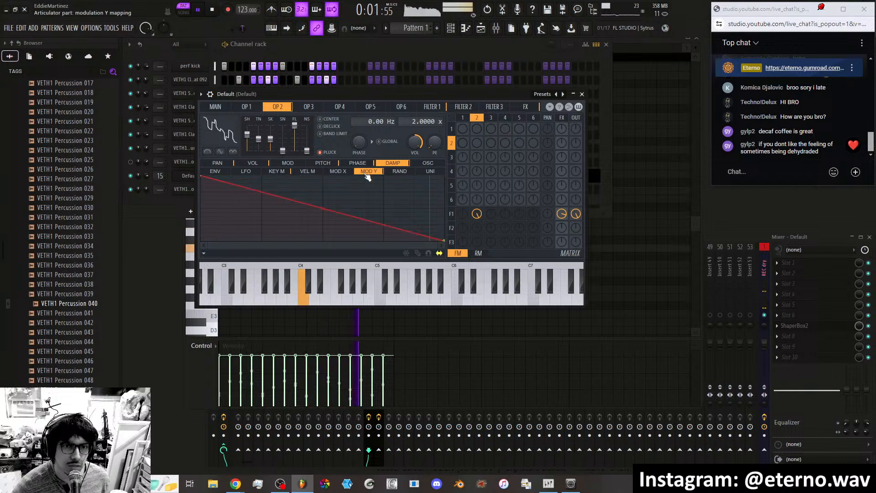
drag(202, 183, 286, 192)
right_click(239, 238)
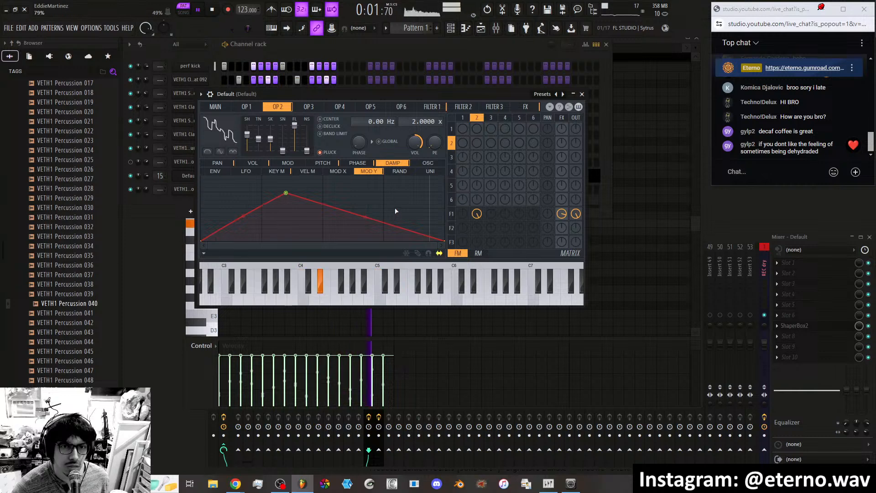
right_click(400, 191)
drag(400, 191, 406, 176)
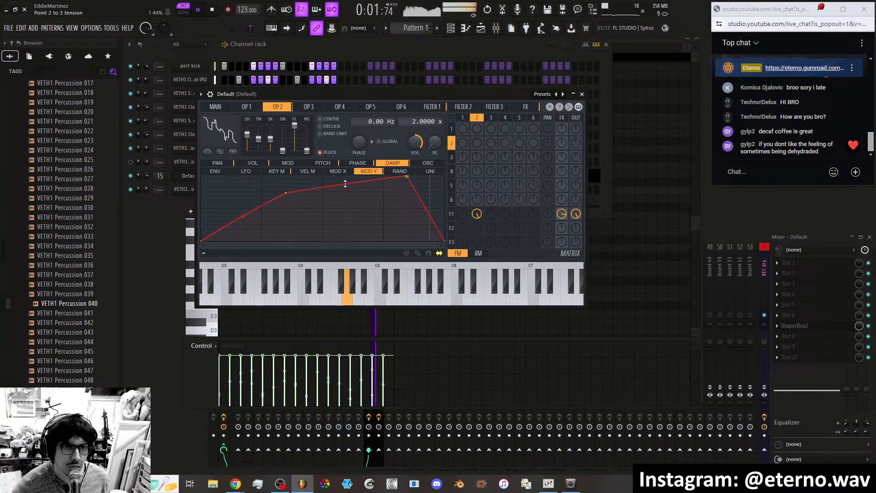
drag(444, 240, 443, 157)
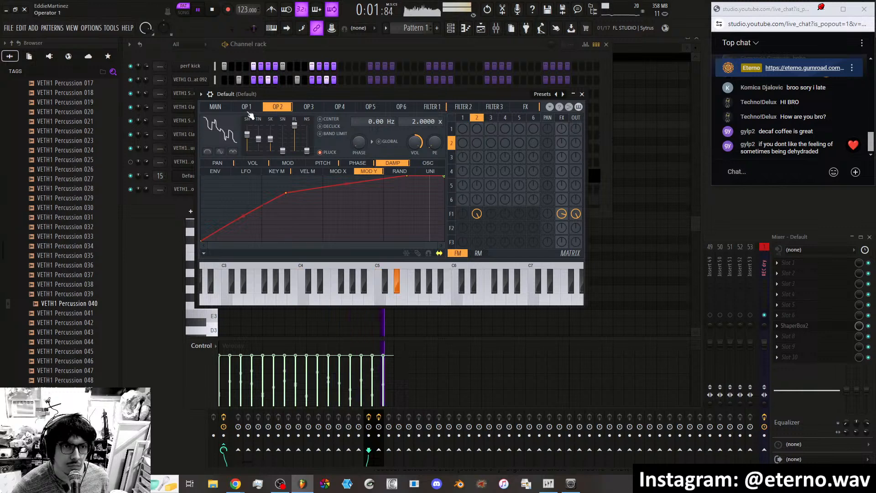
click(222, 108)
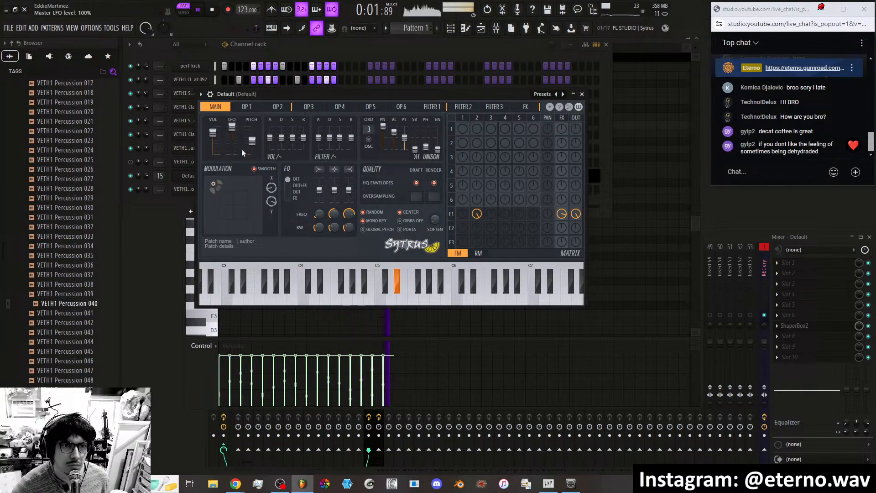
Make operator 2's damp Y-modulation curve down to about the midpoint after its peak, and adjust the operator's shape and minimum tension.
click(287, 108)
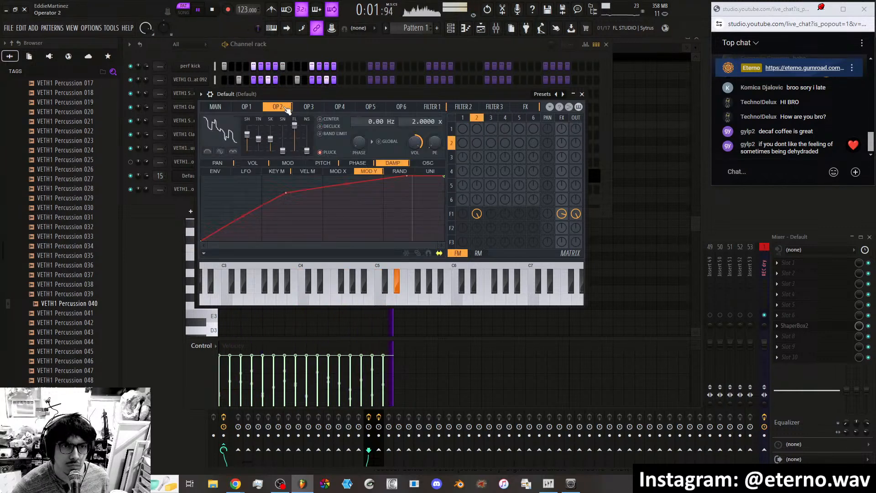
drag(443, 176, 385, 176)
drag(444, 193, 415, 204)
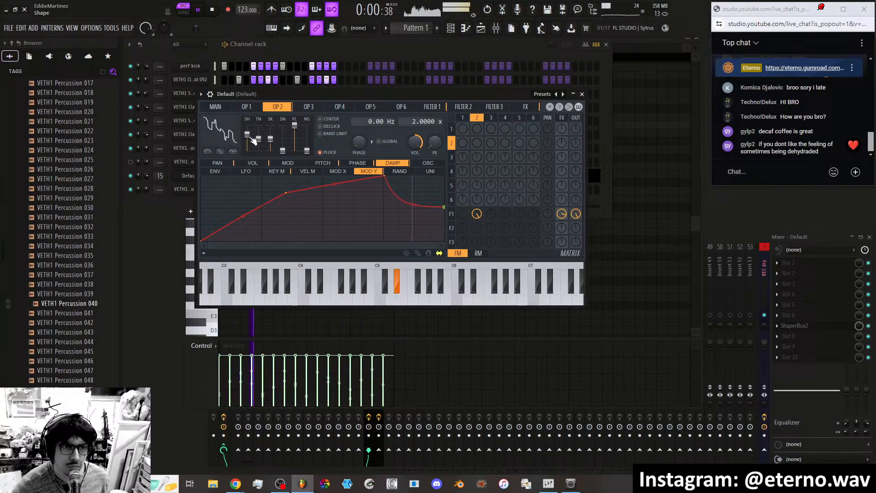
drag(263, 140, 263, 157)
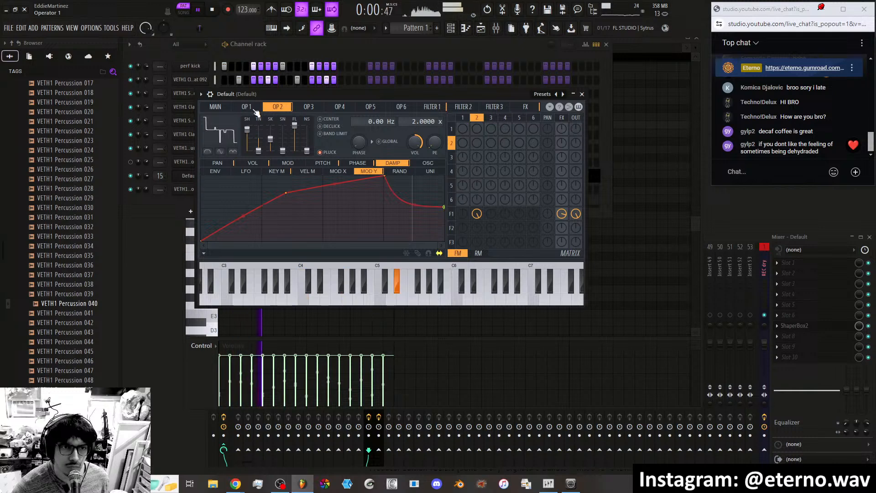
Route operator 1 into filter 1 in the matrix, and remove filter 1's send to the effects.
click(247, 107)
mouse_move(463, 214)
mouse_down()
mouse_move(462, 201)
mouse_move(463, 212)
mouse_up()
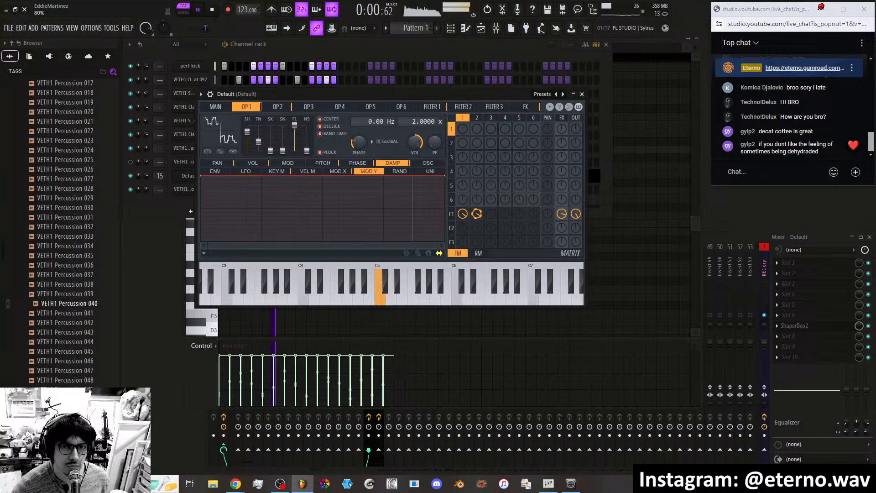
drag(563, 213, 563, 185)
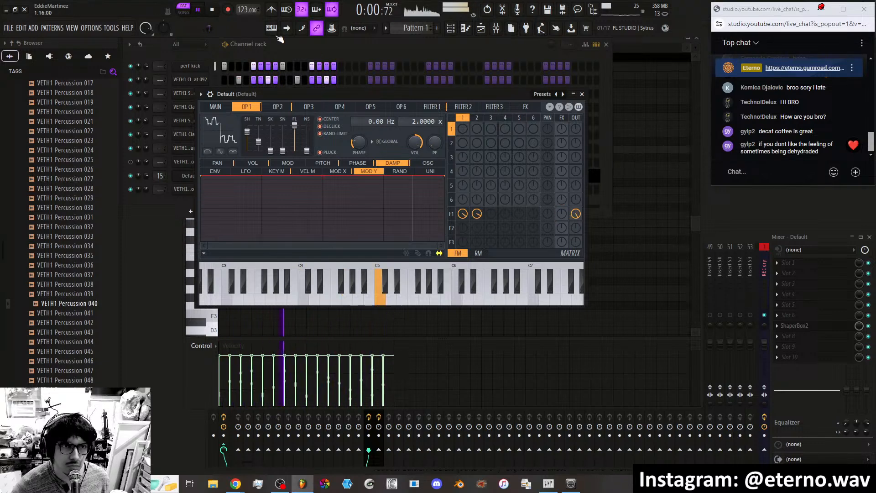
Shape the effects volume's X-modulation as a zigzag by adding five alternating low and high points.
click(427, 107)
click(526, 106)
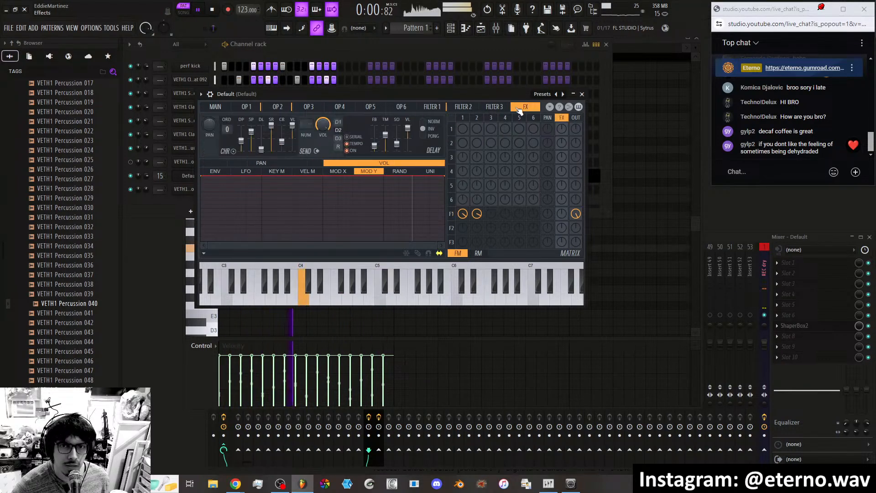
click(338, 171)
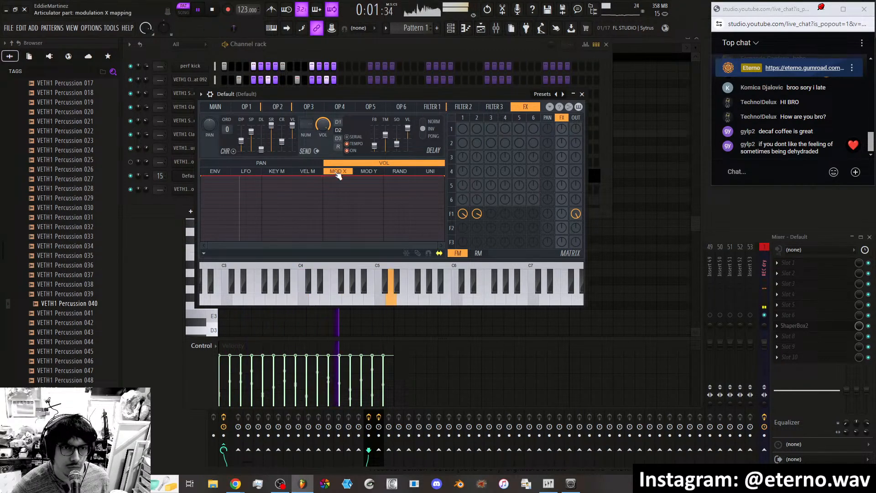
right_click(220, 220)
drag(221, 220, 269, 201)
right_click(282, 186)
right_click(336, 233)
right_click(395, 192)
drag(396, 193, 394, 189)
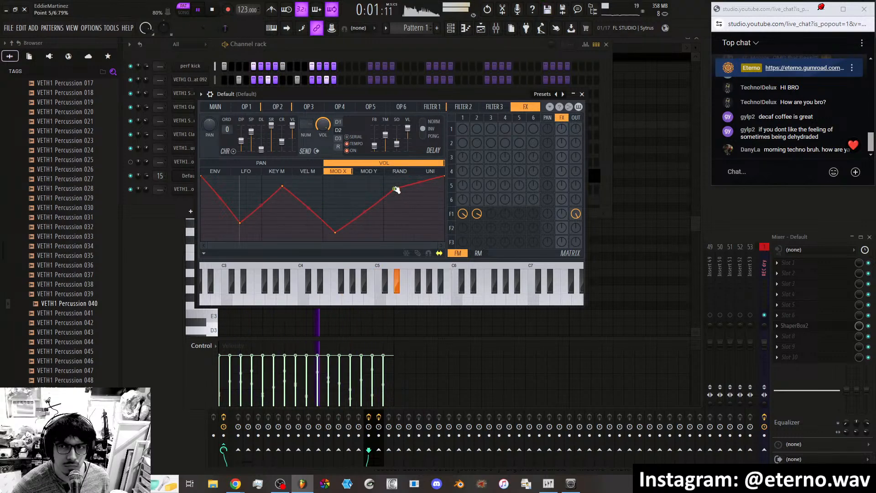
right_click(415, 203)
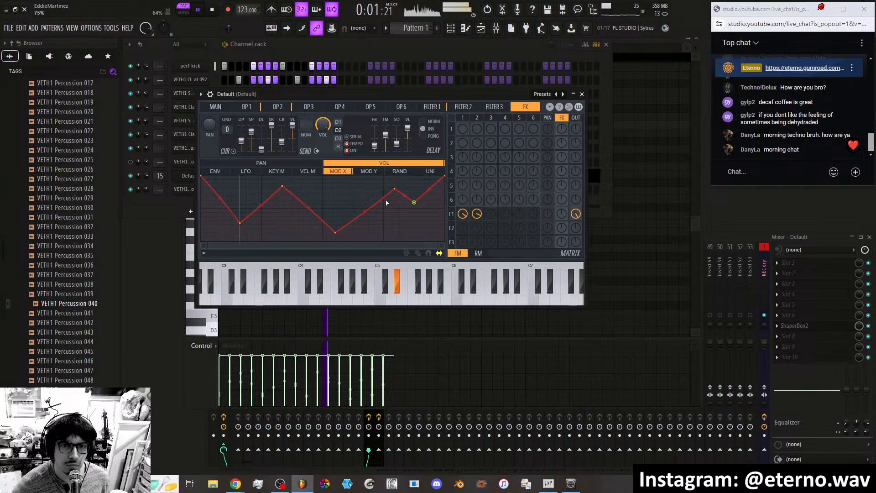
Restore filter 1's effects send to about 58% in the matrix, and audition the patch by moving the X/Y modulation pad.
click(225, 110)
drag(219, 195, 208, 177)
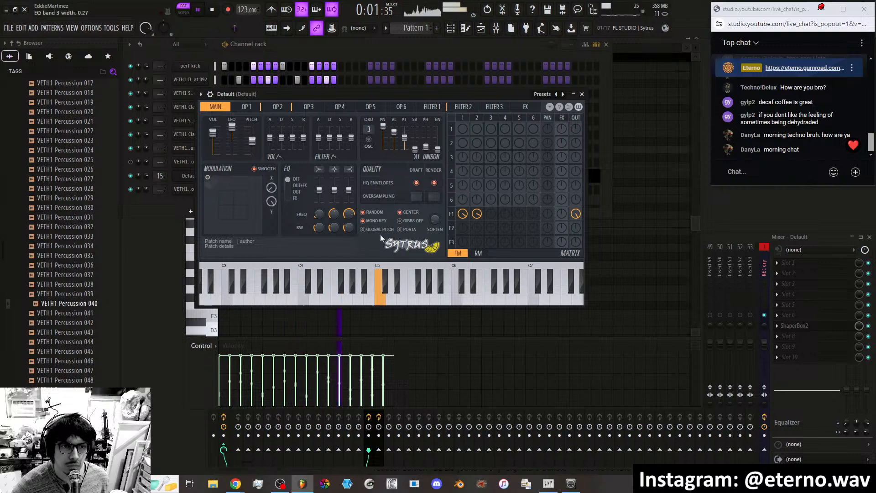
drag(562, 214, 562, 197)
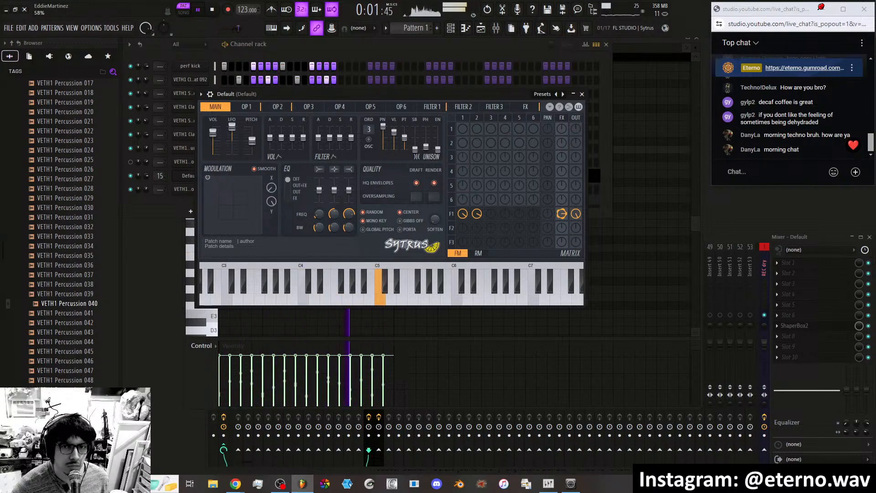
drag(207, 177, 246, 225)
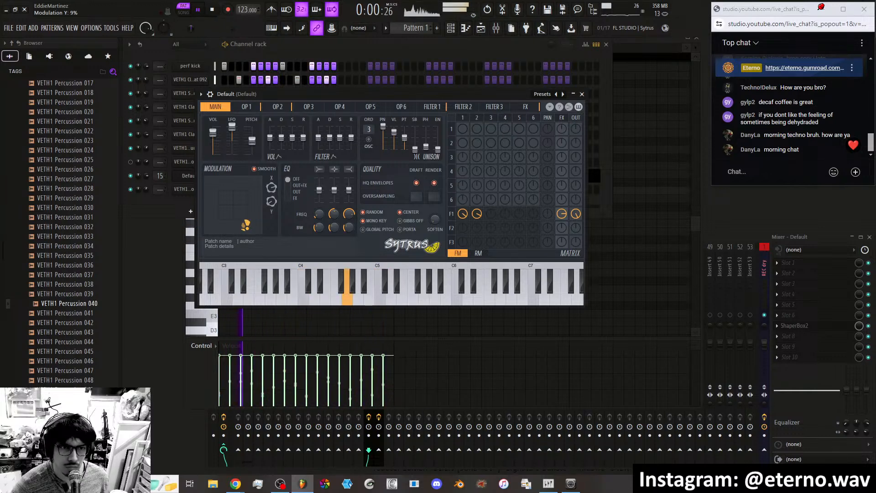
Delete all five added points from the effects volume's X-modulation curve.
click(526, 107)
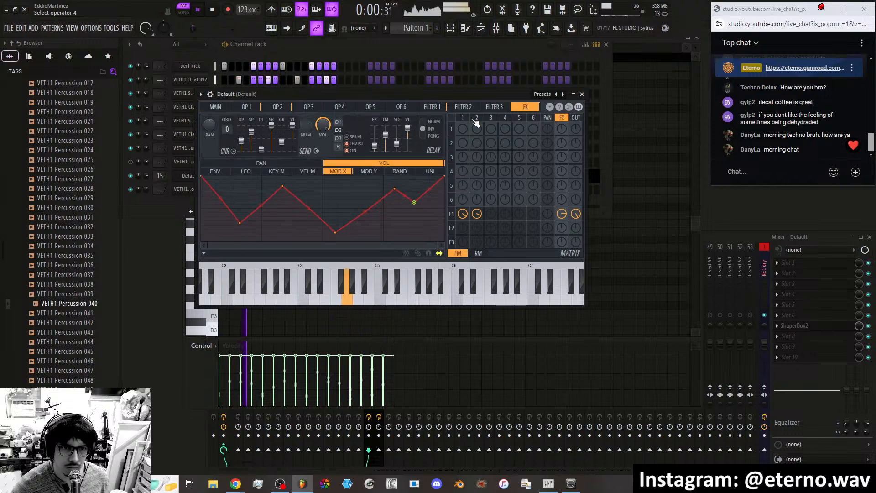
right_click(415, 203)
click(430, 216)
right_click(396, 189)
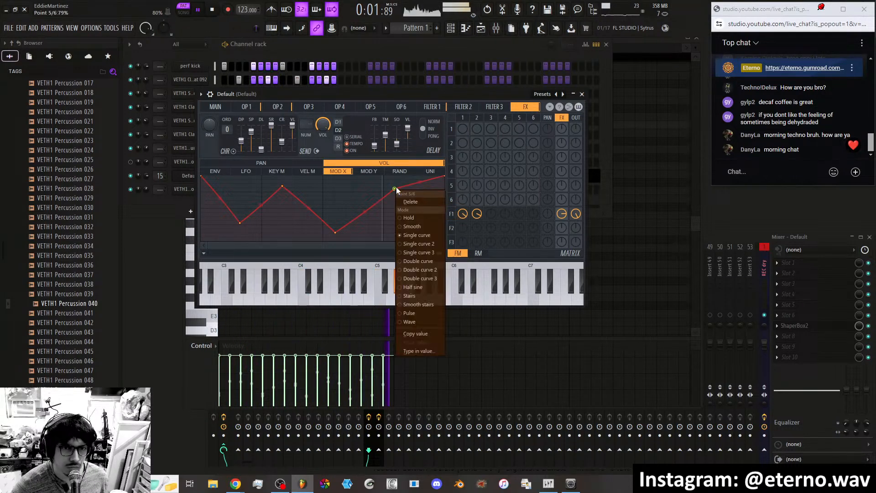
click(416, 203)
right_click(336, 233)
click(360, 248)
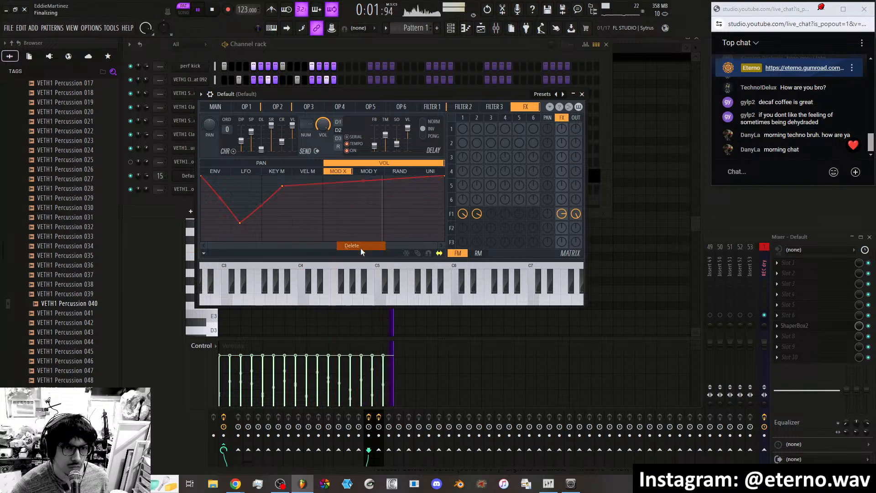
right_click(282, 186)
click(295, 199)
right_click(240, 222)
click(255, 235)
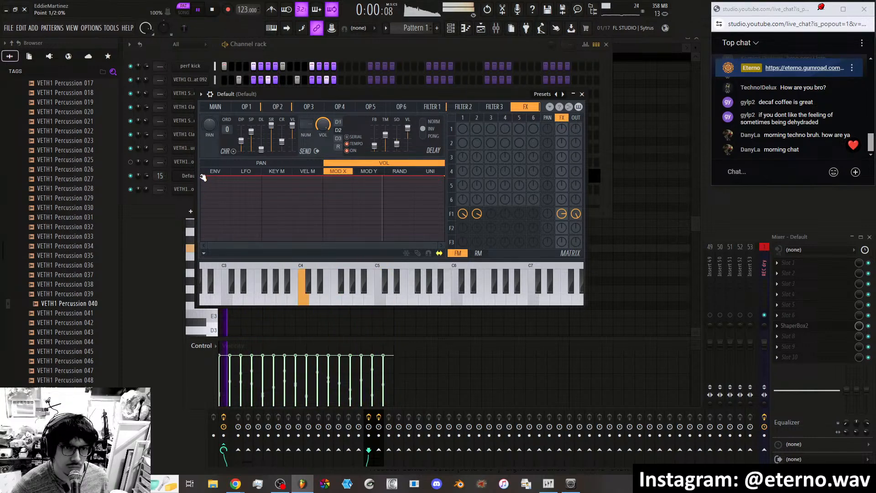
Make the effects volume's X-modulation fall from slightly below the maximum to near the minimum, with a slight downward bow.
drag(446, 177, 445, 230)
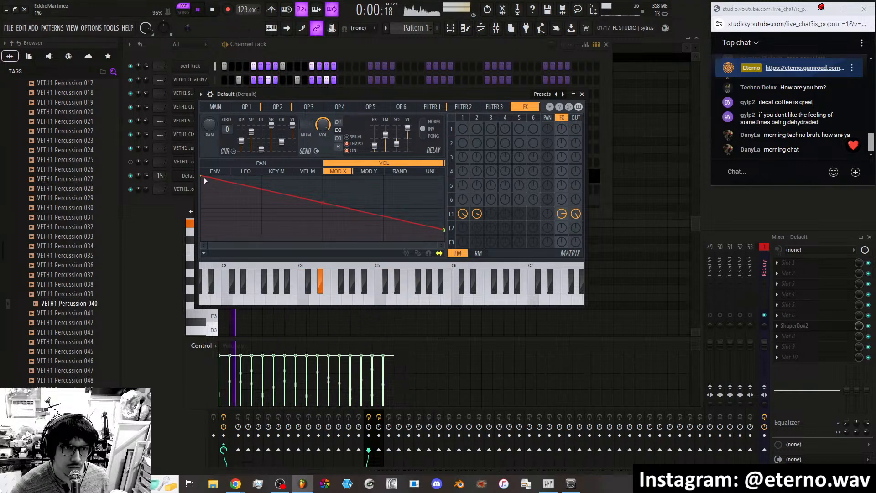
drag(204, 178, 201, 182)
drag(323, 206, 322, 215)
Audition the effects volume modulation by sweeping the X/Y modulation pad, and reopen the effects' X-modulation curve.
click(215, 106)
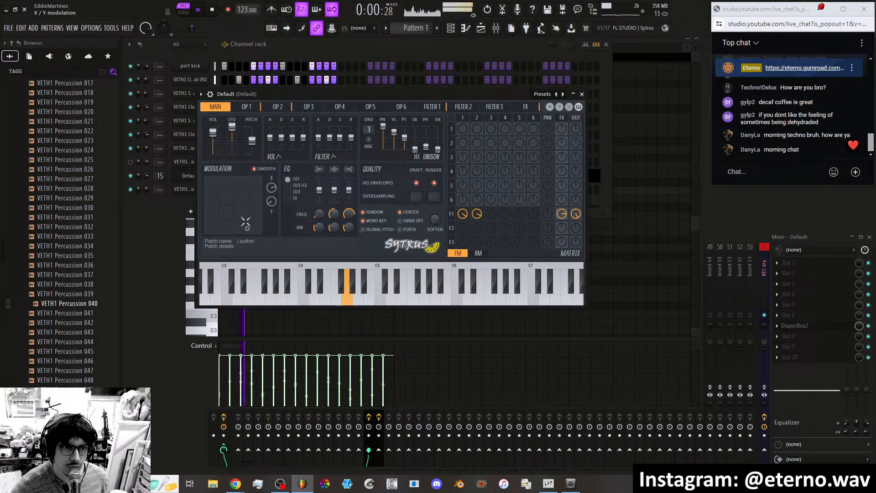
drag(238, 225, 209, 182)
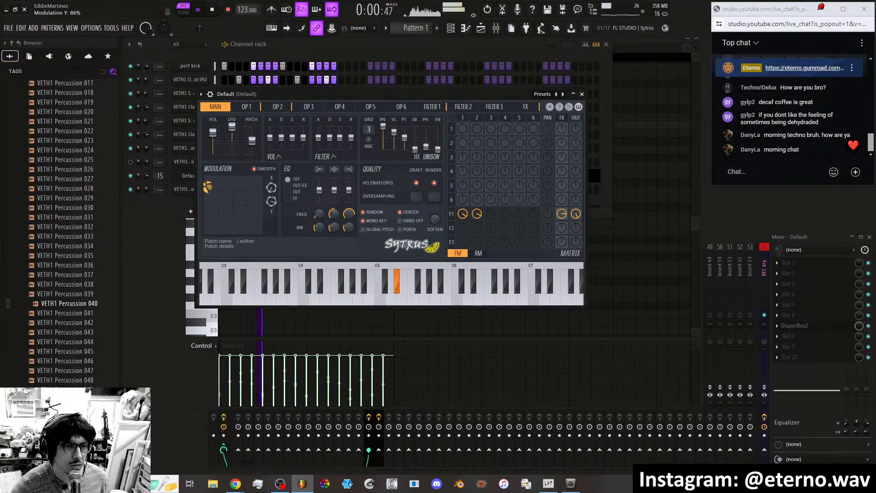
drag(209, 222, 240, 207)
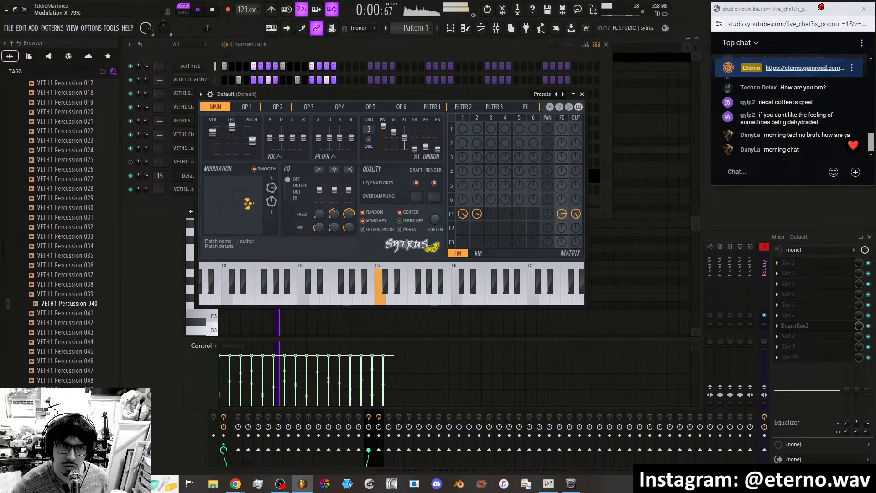
click(444, 107)
click(525, 107)
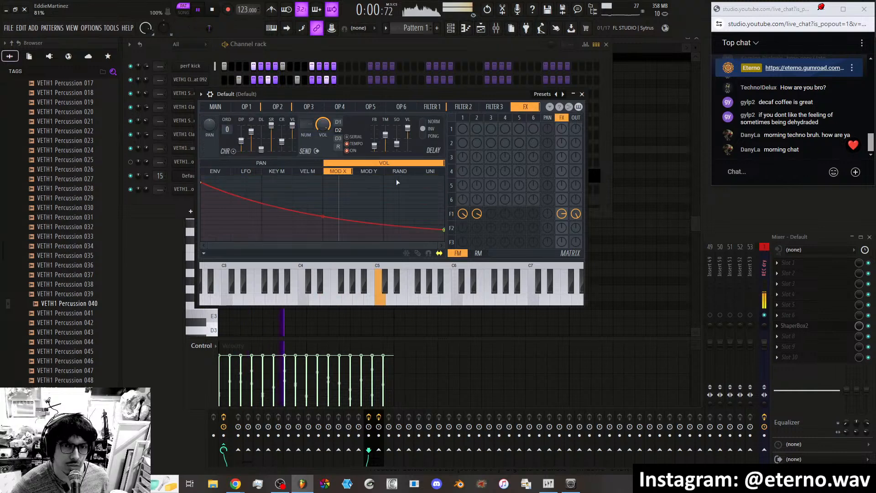
Shape the FX volume's modulation X envelope with added points into a curve with two dips, two peaks and a falling end.
right_click(356, 190)
right_click(296, 217)
right_click(430, 189)
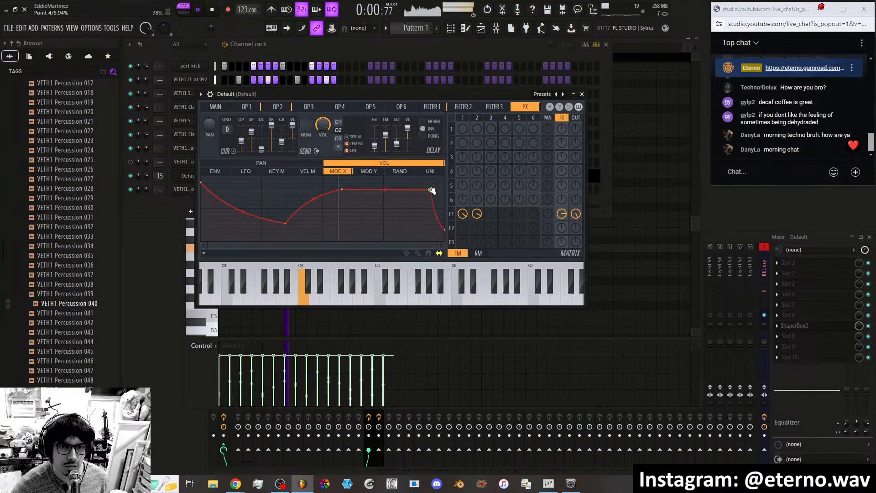
right_click(397, 215)
drag(342, 189, 317, 183)
drag(243, 212, 243, 194)
mouse_move(443, 230)
mouse_down()
mouse_move(446, 218)
mouse_move(441, 230)
mouse_up()
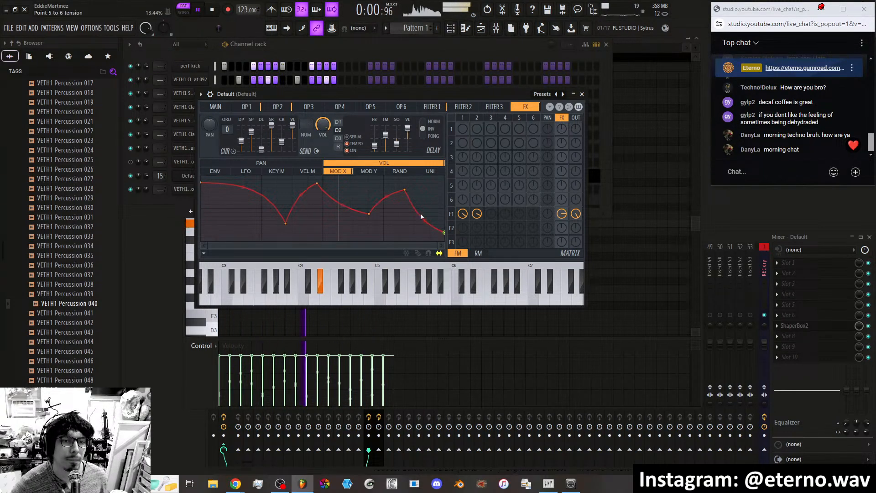
Audition the pattern while adjusting the X/Y modulation in Sytrus's main settings, stop playback and save the project.
click(216, 107)
mouse_move(237, 199)
mouse_down()
mouse_move(222, 200)
mouse_move(221, 212)
mouse_move(235, 222)
mouse_move(253, 196)
mouse_move(220, 184)
mouse_move(240, 203)
mouse_move(230, 216)
mouse_move(237, 203)
mouse_up()
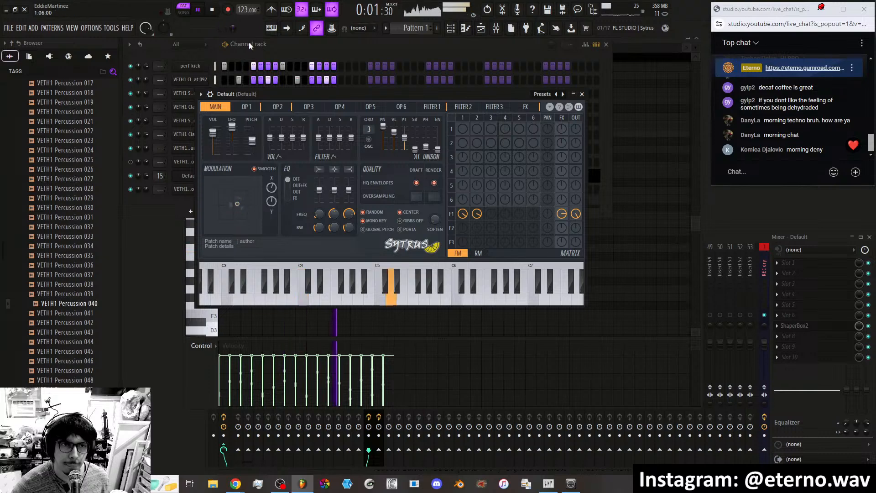
click(213, 9)
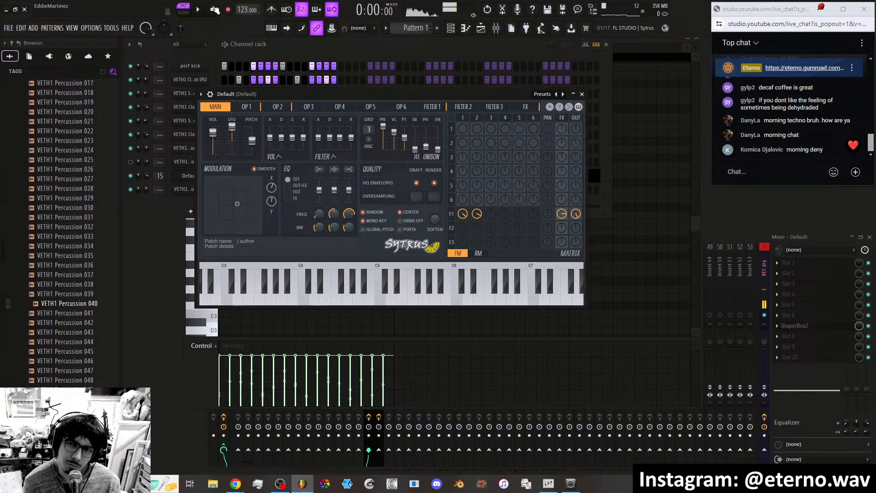
key(ctrl+s)
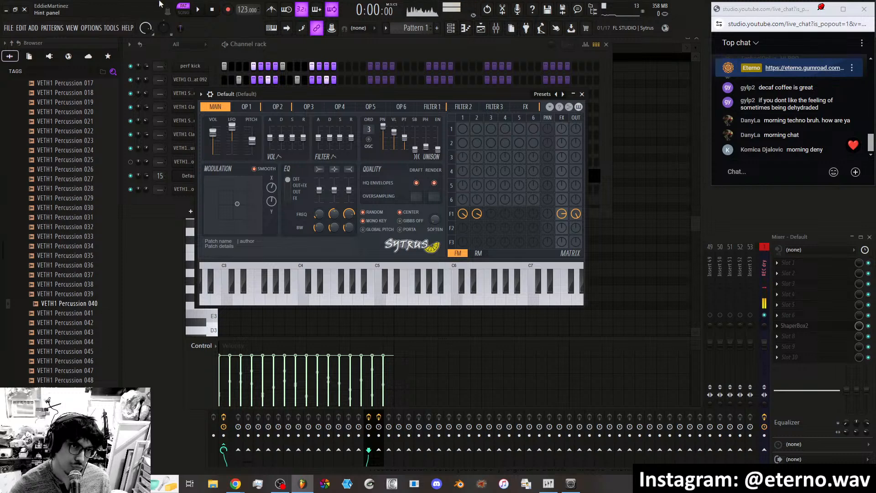
key(space)
click(212, 12)
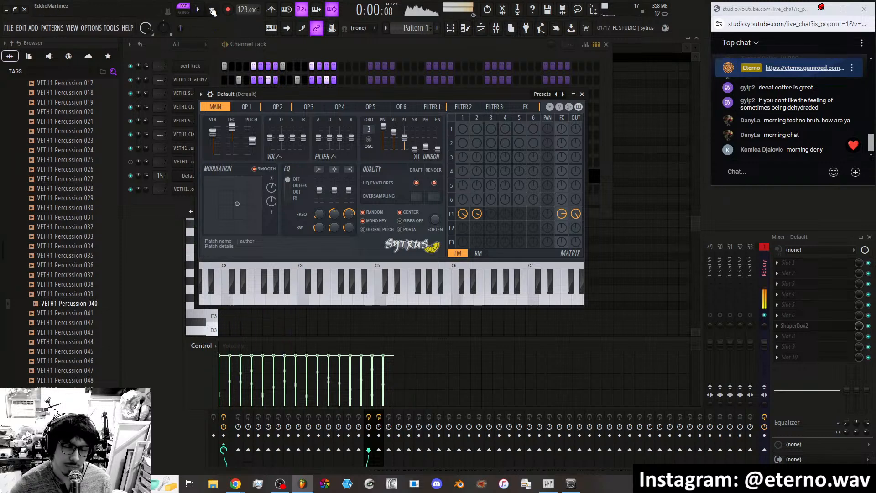
Reposition the Sytrus window so the channel rack's channel names are uncovered.
drag(360, 93, 430, 99)
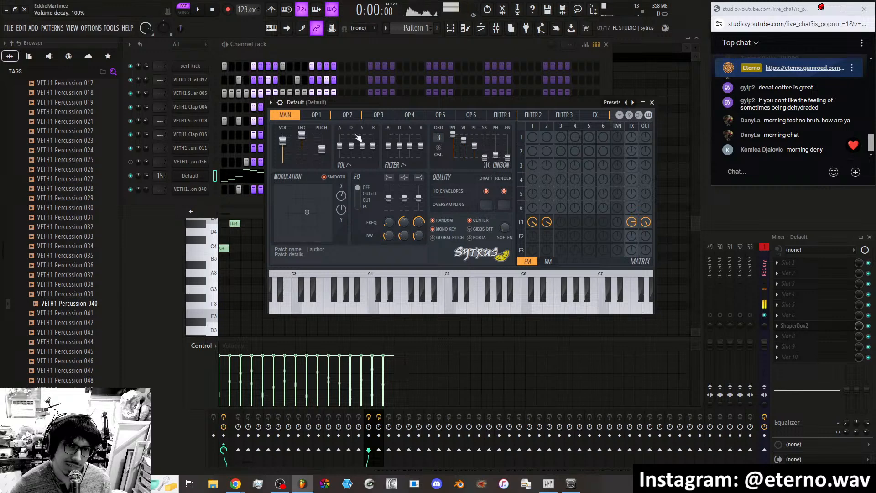
drag(381, 102, 345, 84)
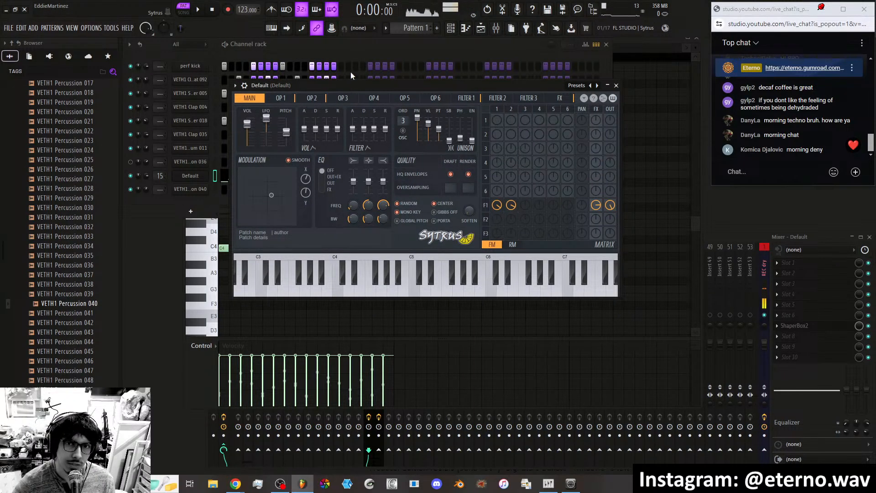
drag(548, 84, 585, 109)
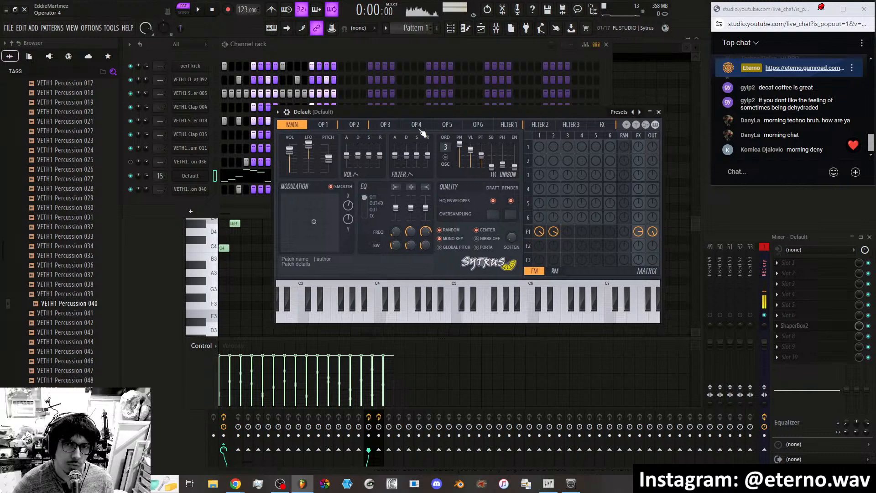
drag(359, 112, 349, 108)
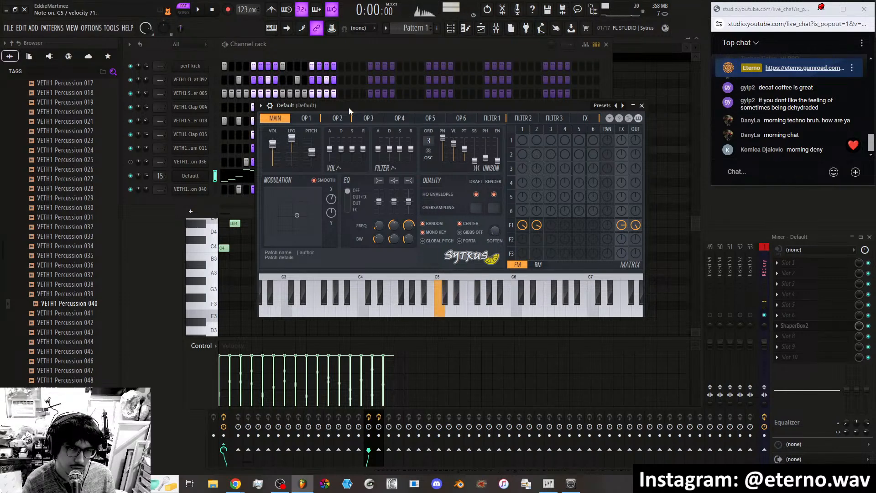
Examine the Filter 1 settings and operator 2's plucked damp modulation Y mapping while trying other X/Y modulation positions.
drag(296, 215, 274, 211)
click(488, 120)
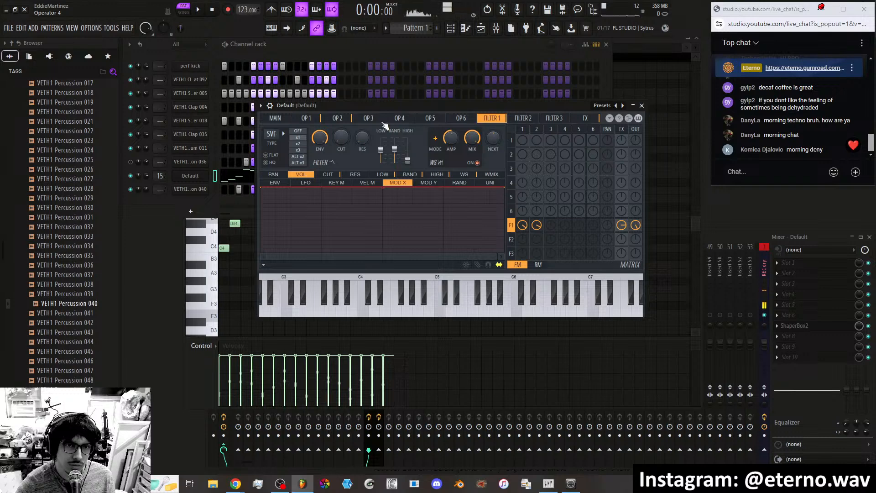
click(337, 119)
click(454, 175)
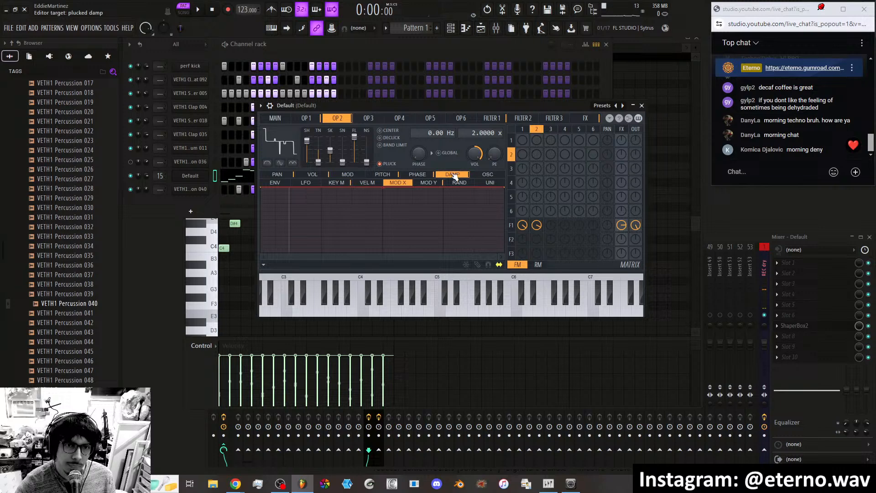
click(428, 183)
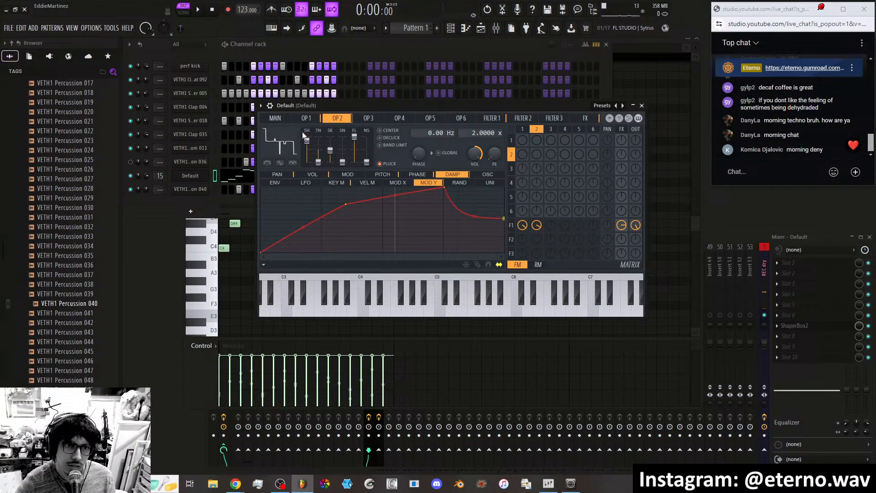
click(276, 119)
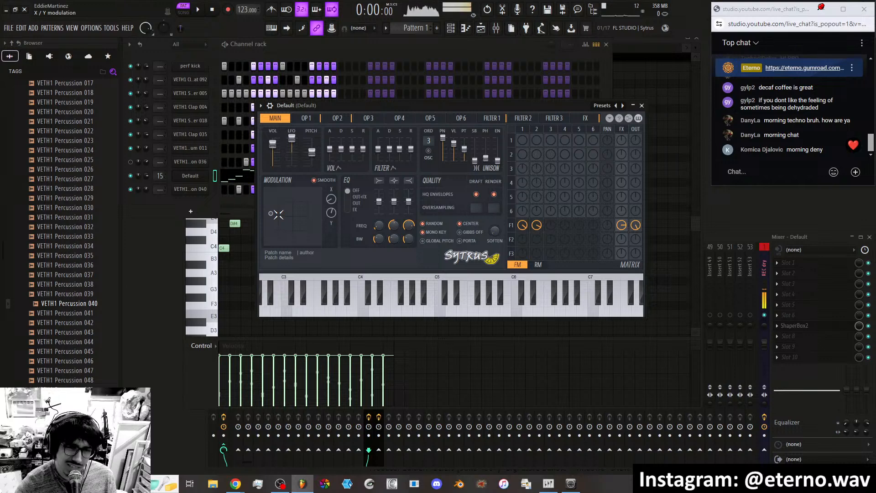
drag(276, 215, 294, 204)
Draw a volume curve with two dips in the FX modulation Y mapping and reshape the segment falling into the second dip.
click(585, 118)
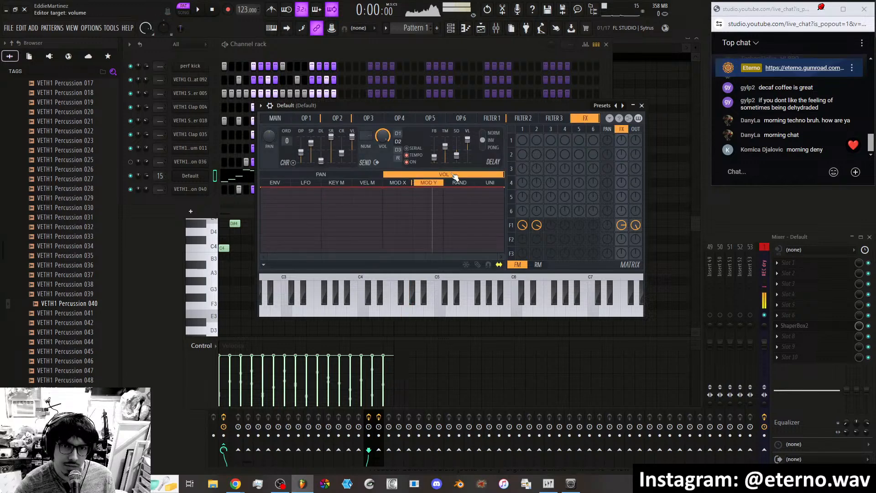
click(398, 182)
click(429, 183)
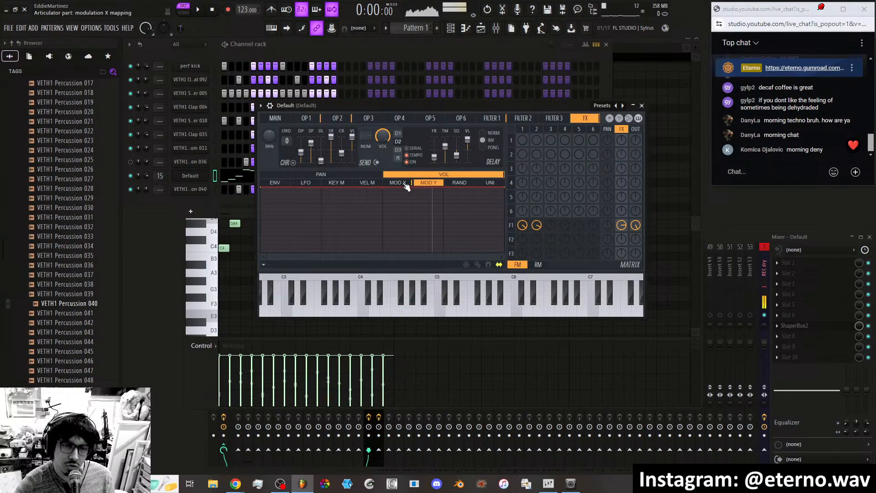
right_click(300, 195)
right_click(358, 238)
right_click(451, 212)
right_click(481, 251)
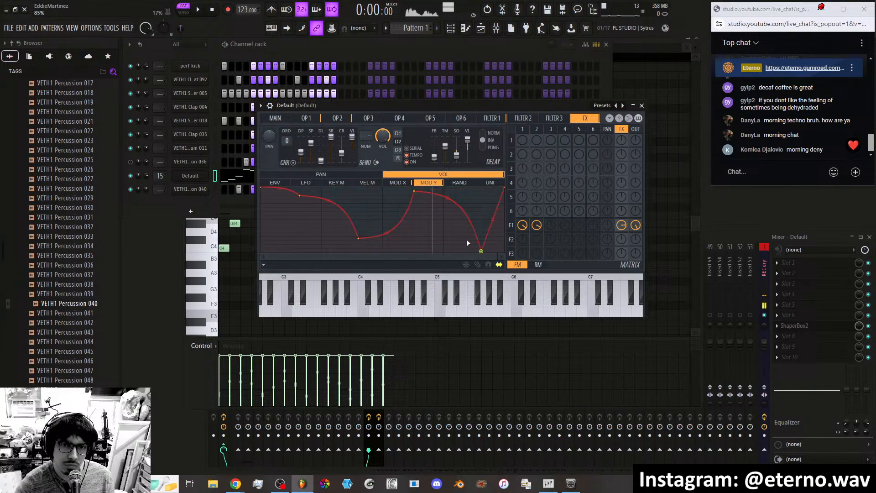
drag(446, 195, 448, 221)
Route operator 2 to the output in the matrix and move the X/Y modulation to high X and low Y.
click(284, 119)
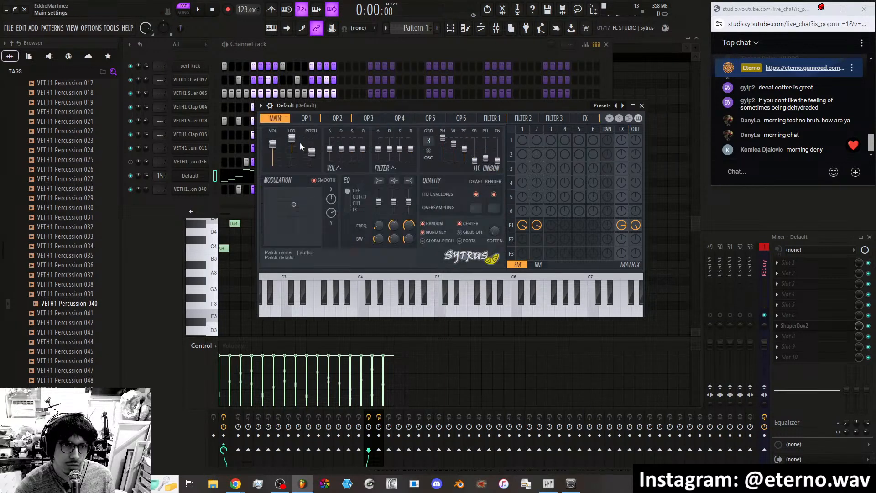
drag(303, 214, 297, 201)
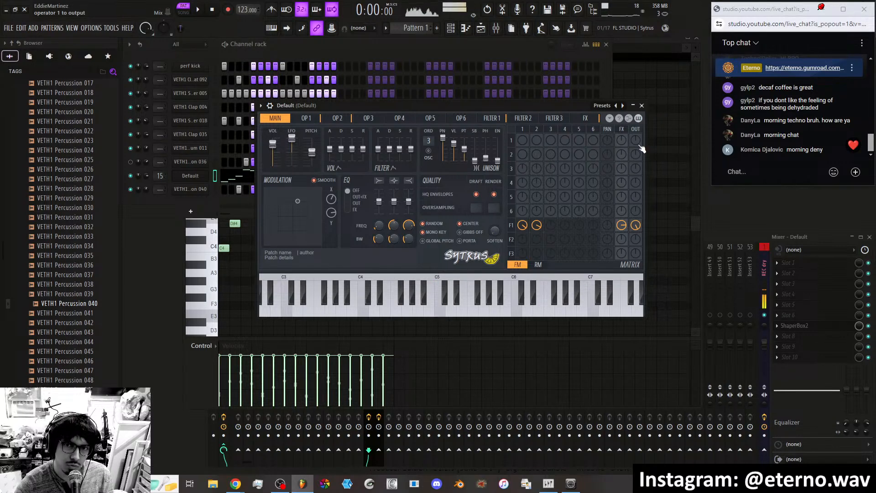
drag(639, 145, 640, 100)
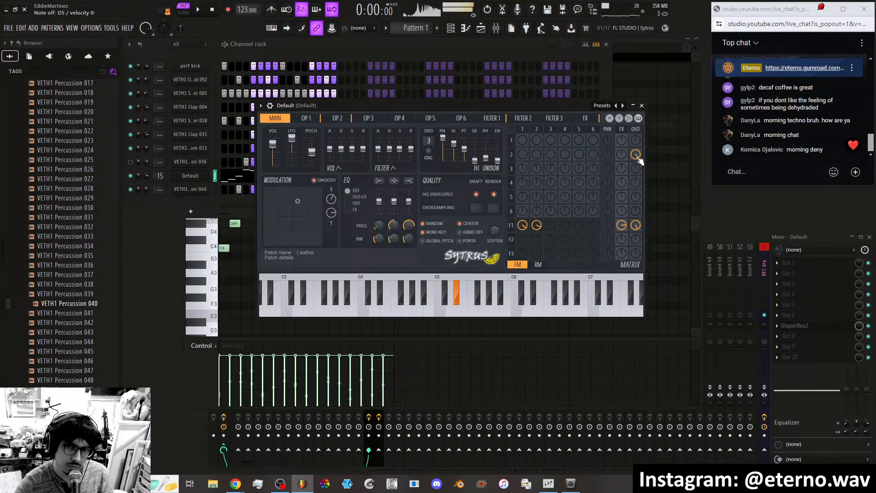
drag(294, 212, 313, 238)
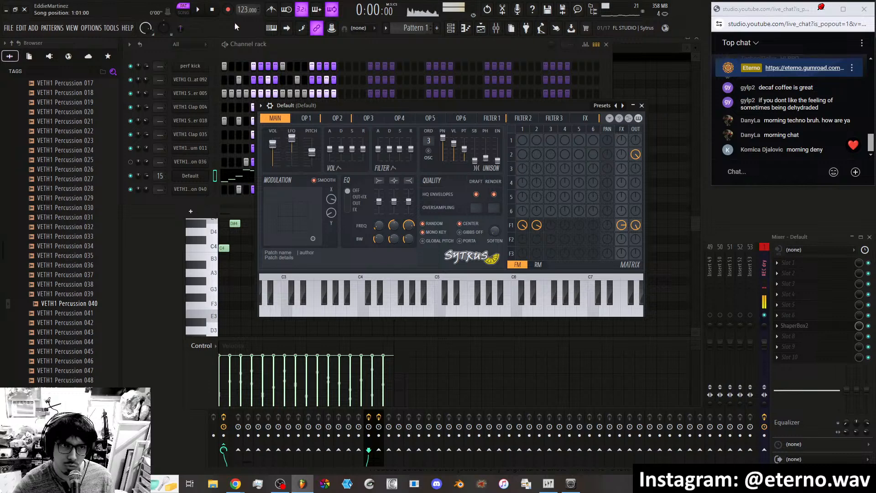
Play the pattern while moving the X/Y modulation to mid X and low Y, close Sytrus and stop playback.
click(226, 10)
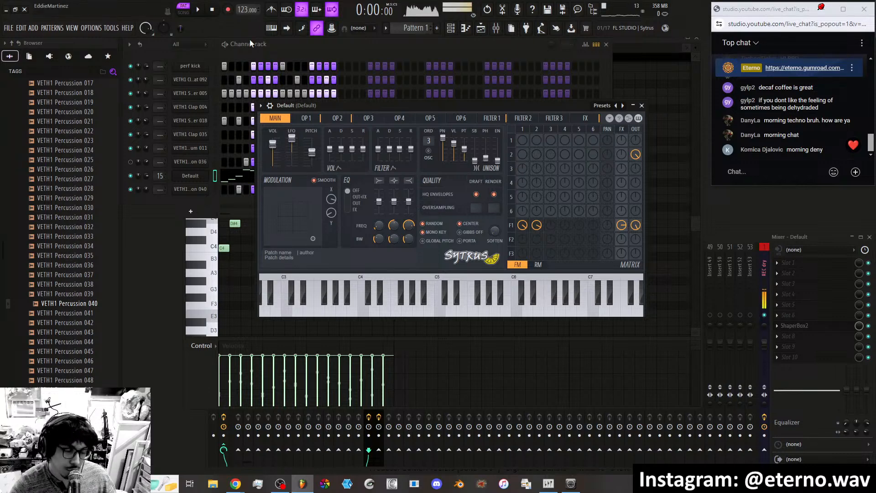
click(200, 9)
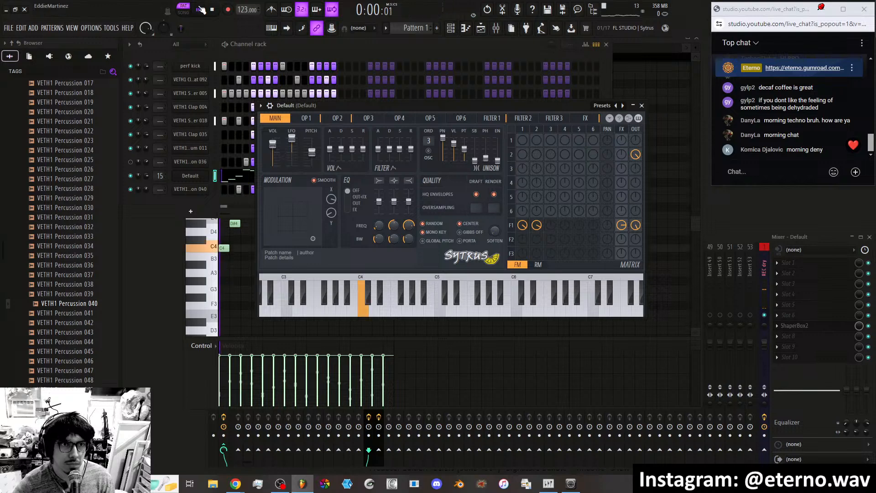
drag(313, 238, 292, 234)
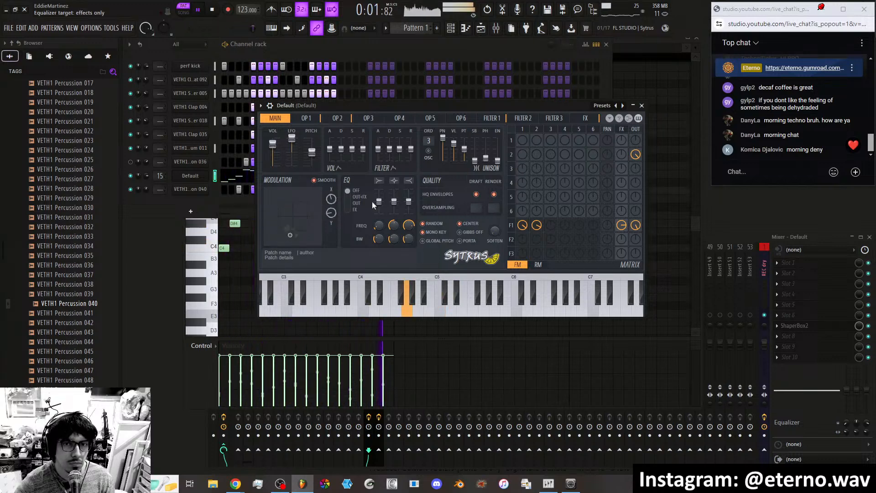
click(642, 105)
click(212, 9)
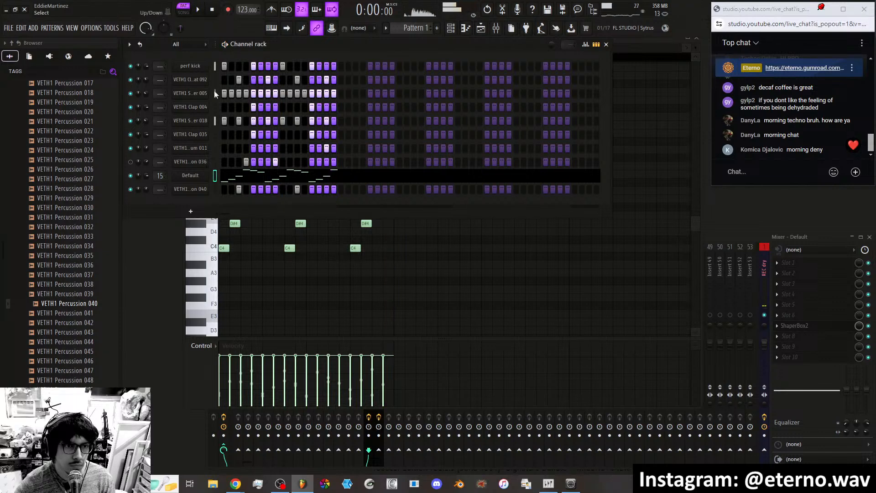
Reopen the Default channel's Sytrus window, audition the pattern briefly and move the X/Y modulation to low X near mid Y.
click(191, 176)
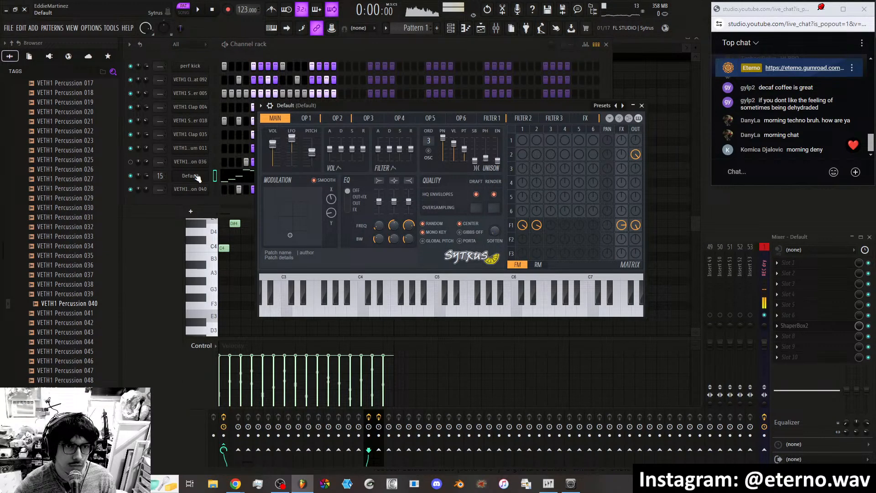
click(197, 177)
click(197, 177)
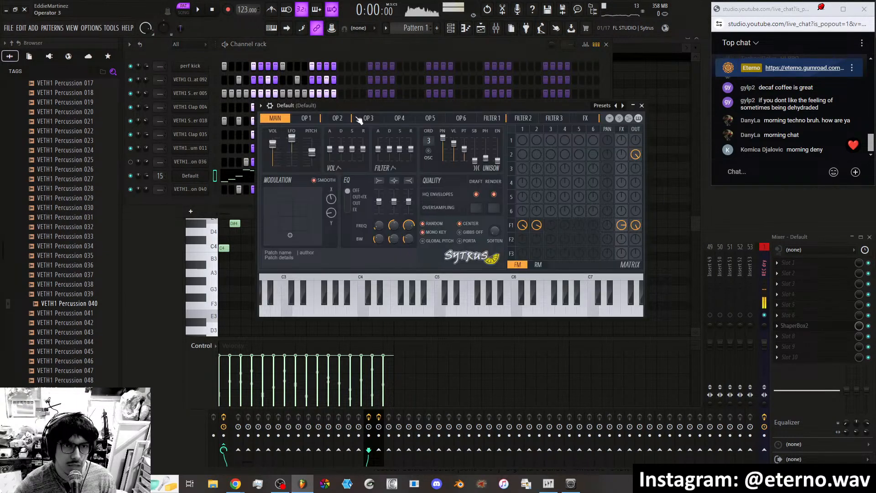
click(197, 9)
click(211, 10)
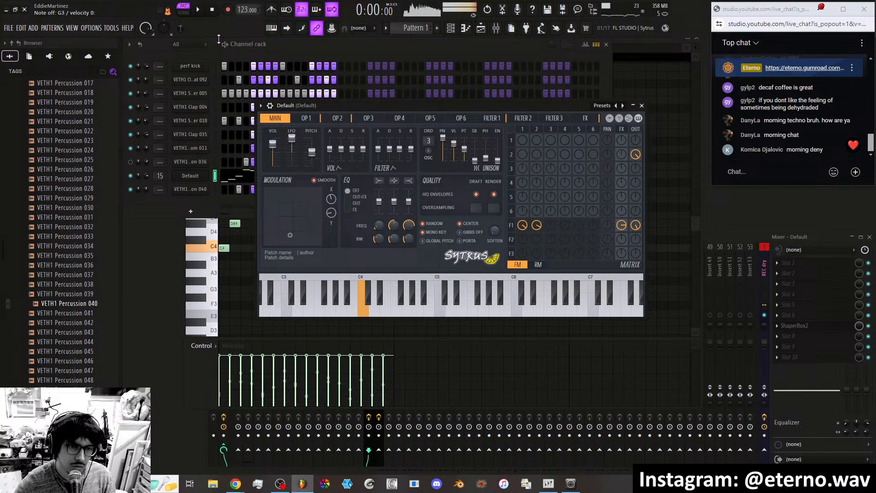
drag(290, 235, 278, 211)
Delete all the added points from the FX volume's modulation Y mapping to make it flat.
click(586, 117)
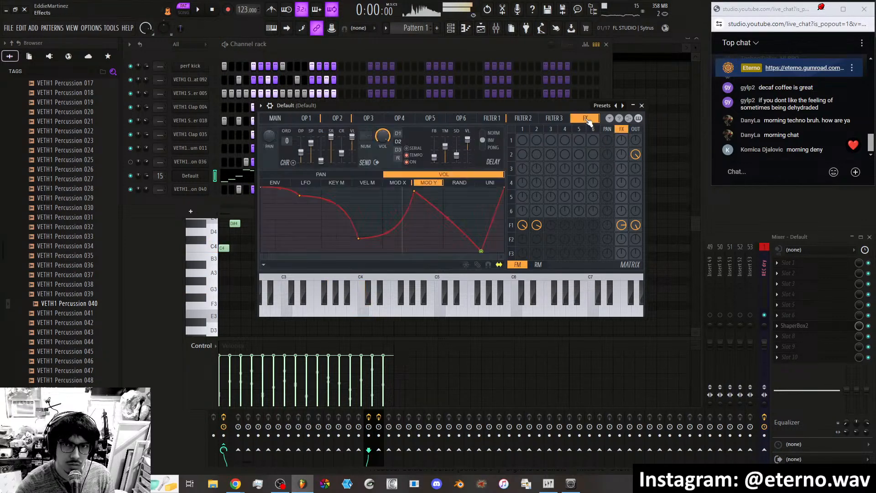
right_click(361, 240)
click(375, 251)
right_click(300, 196)
click(313, 204)
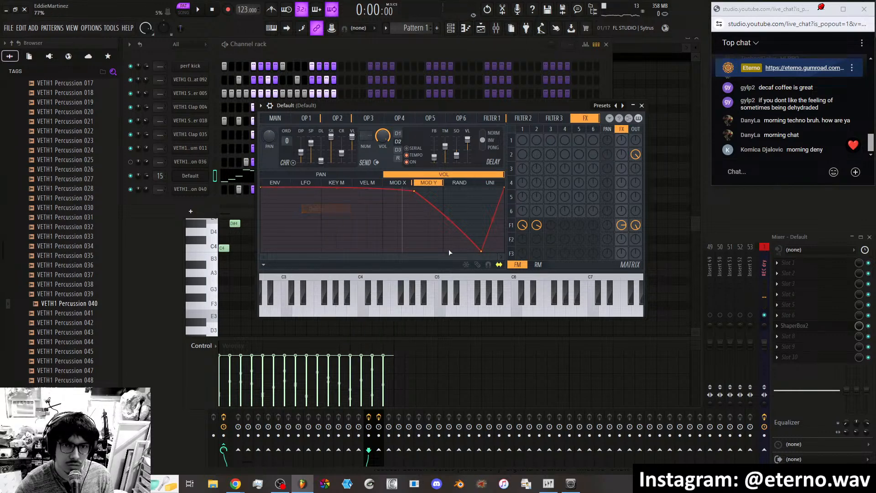
right_click(481, 251)
click(494, 264)
right_click(414, 191)
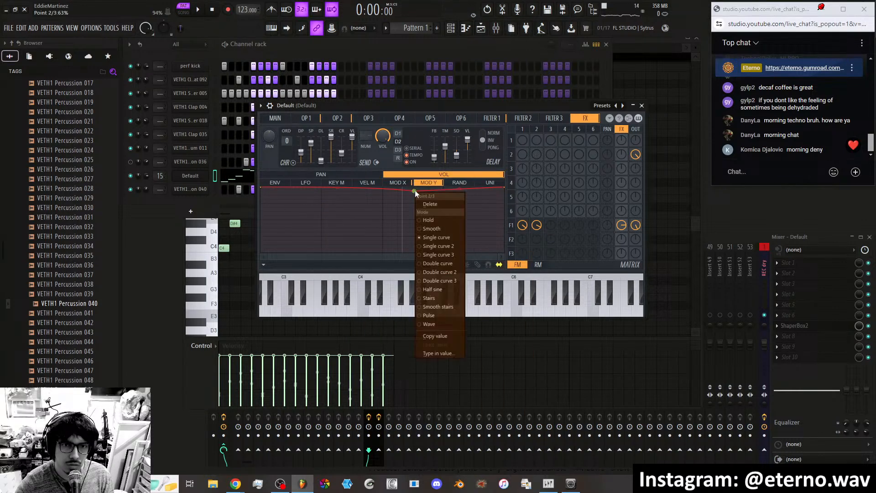
click(431, 203)
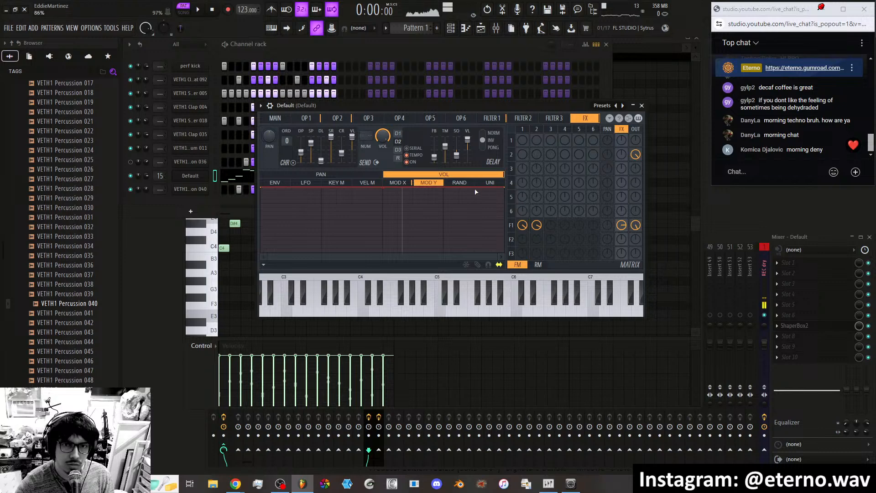
Check the FX volume's modulation X mapping, return to the main settings and play the pattern.
click(397, 183)
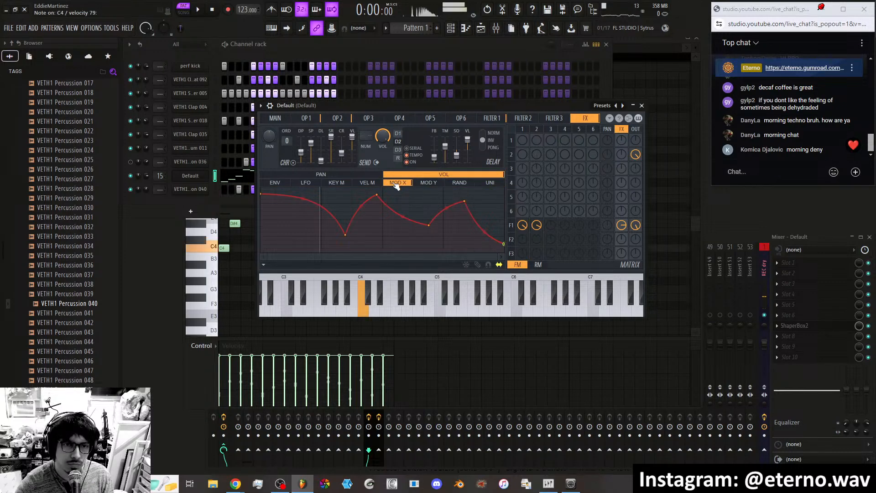
click(275, 119)
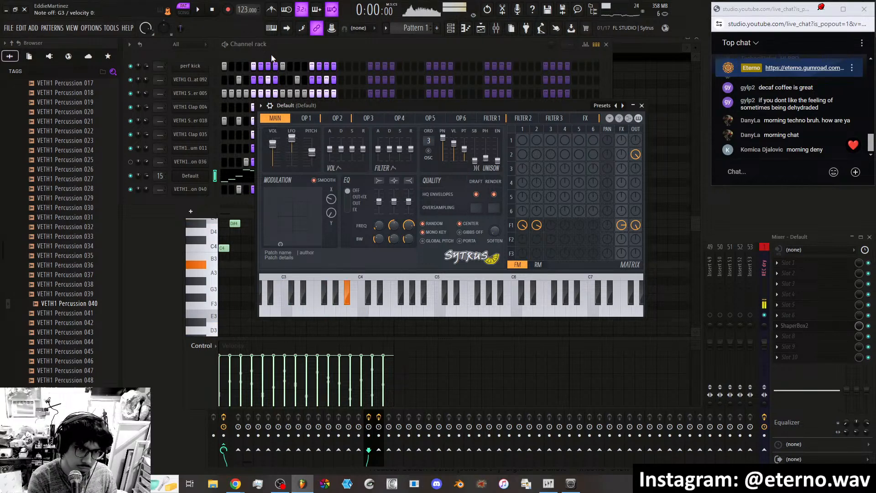
key(space)
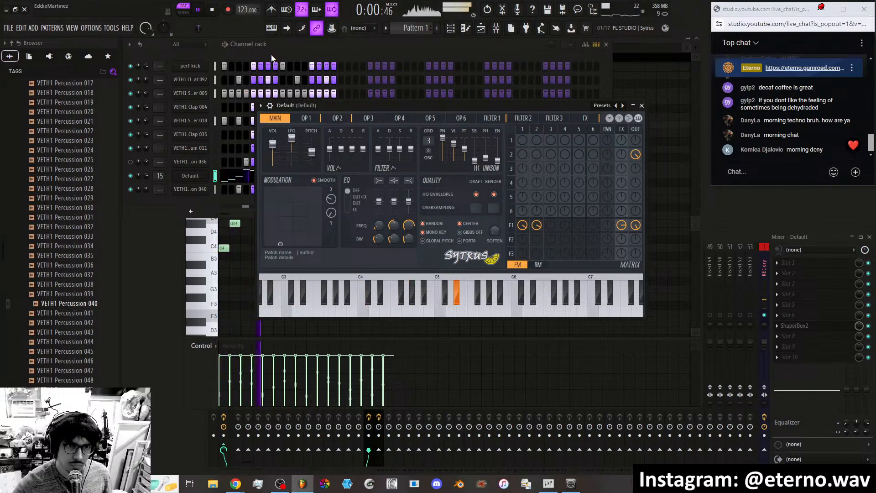
Stop playback, then fill in the patch's author field and name the Sytrus patch "Pluck - Super Mods".
click(215, 13)
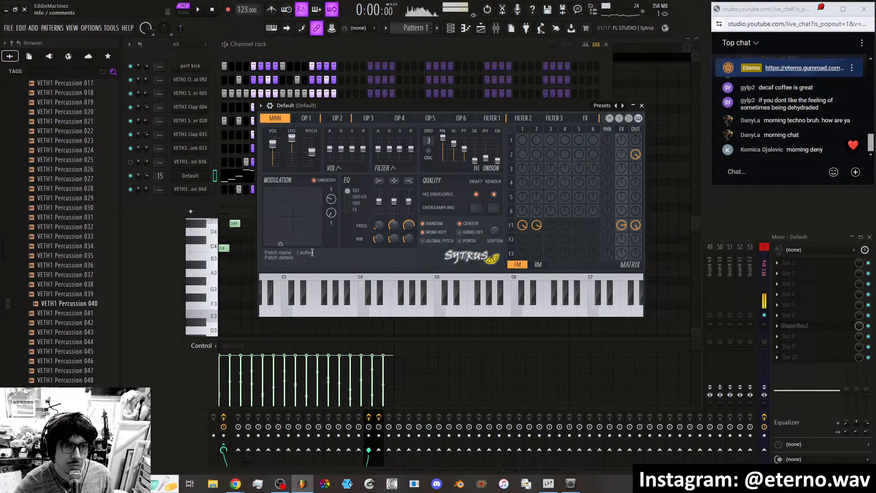
drag(313, 253, 305, 253)
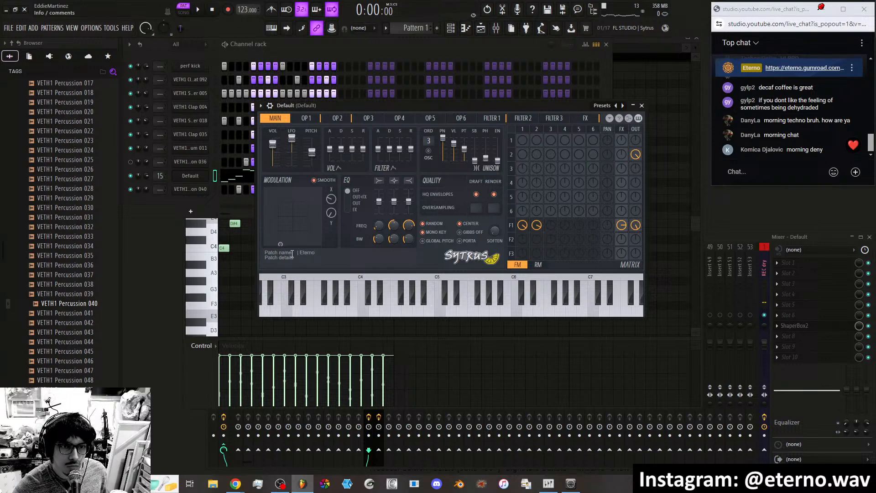
drag(292, 255, 273, 254)
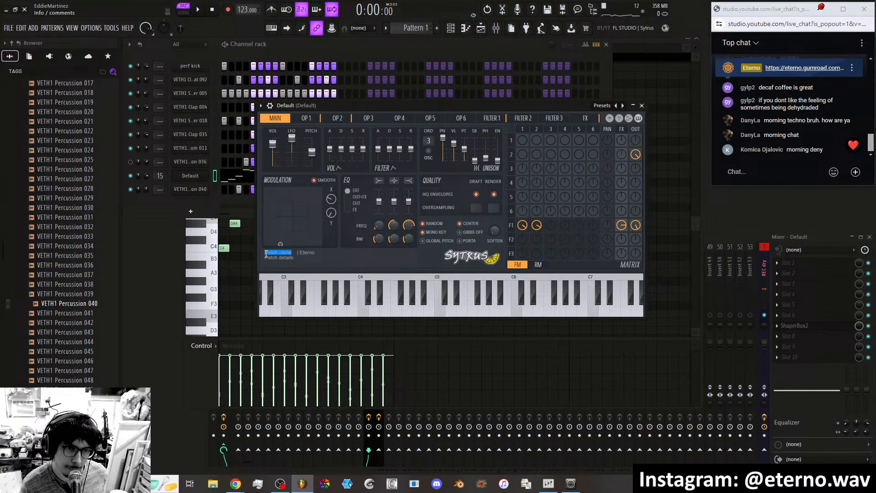
text(Fin)
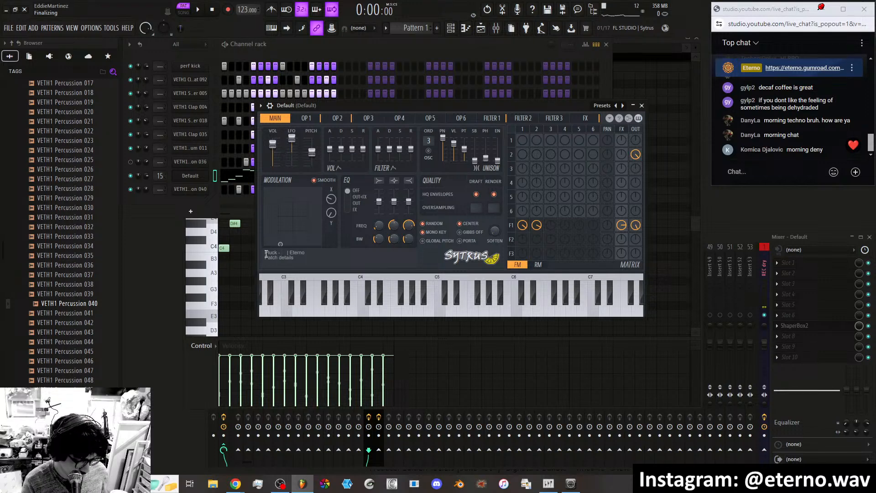
text(er)
key(BackSpace)
key(BackSpace)
key(BackSpace)
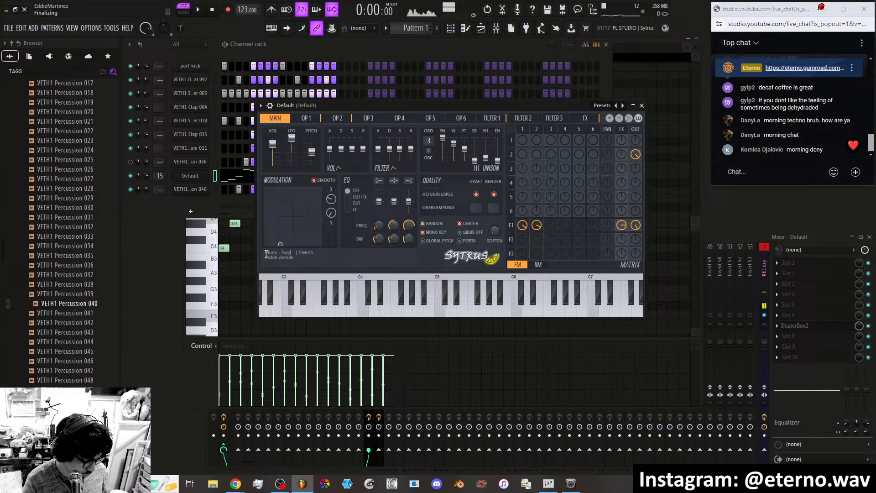
text(Super Mods)
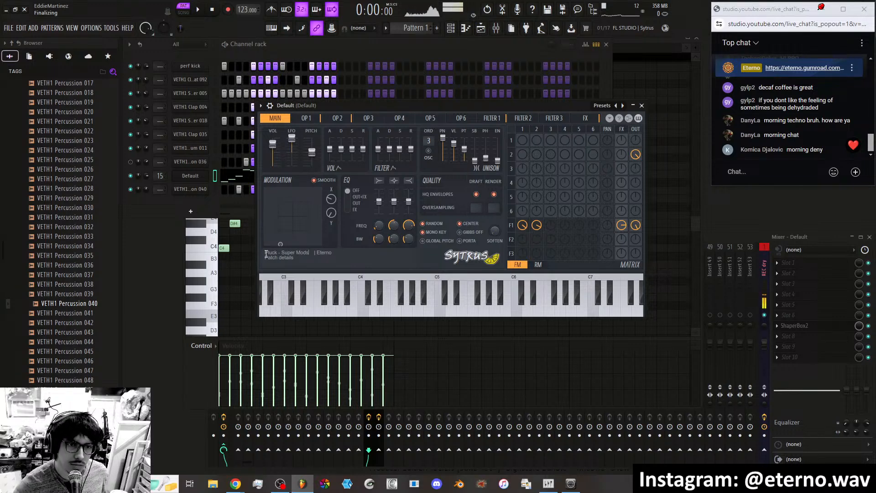
Set the patch details to "Mess around with the modulation to get different variations of sounds".
drag(294, 258, 265, 258)
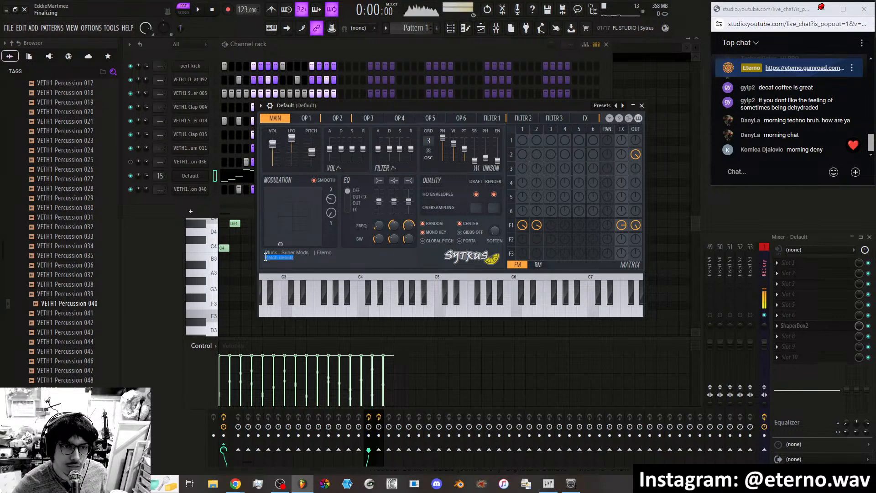
text(Mels)
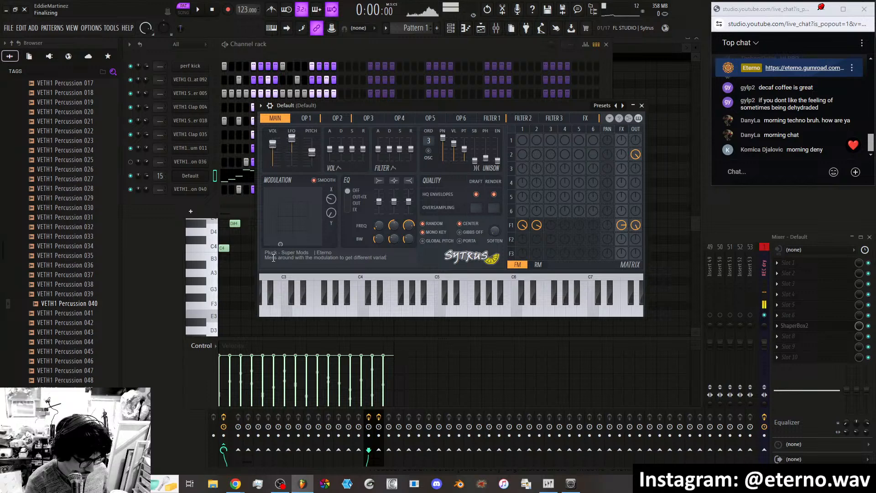
text(ds)
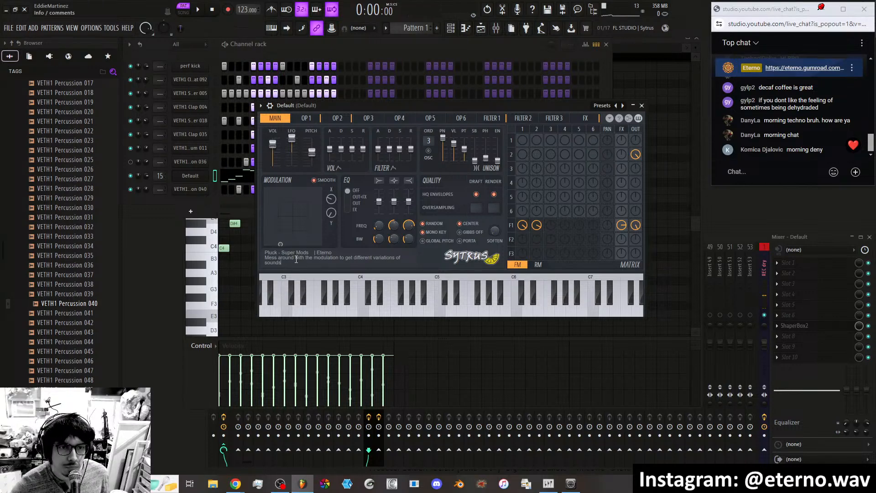
Copy the patch name and save the patch under it as preset "Pluck - Super Mods" in the Sytrus Eterno presets folder.
drag(309, 253, 286, 254)
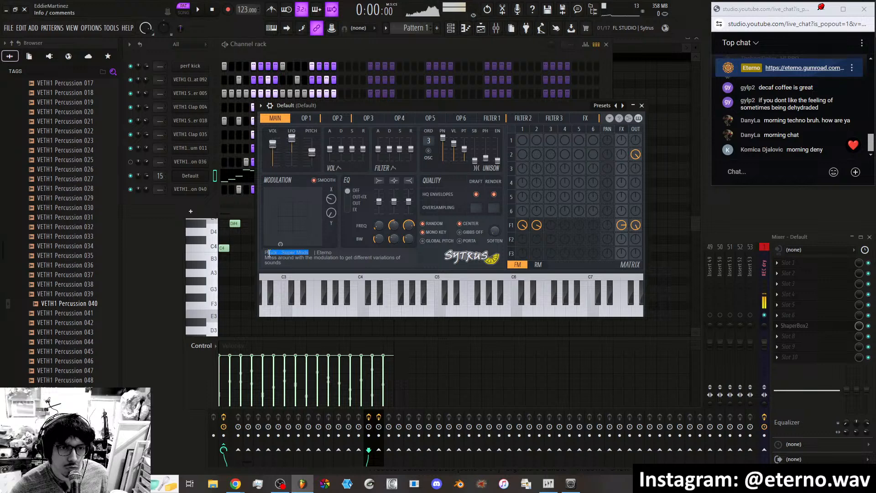
right_click(266, 253)
click(277, 279)
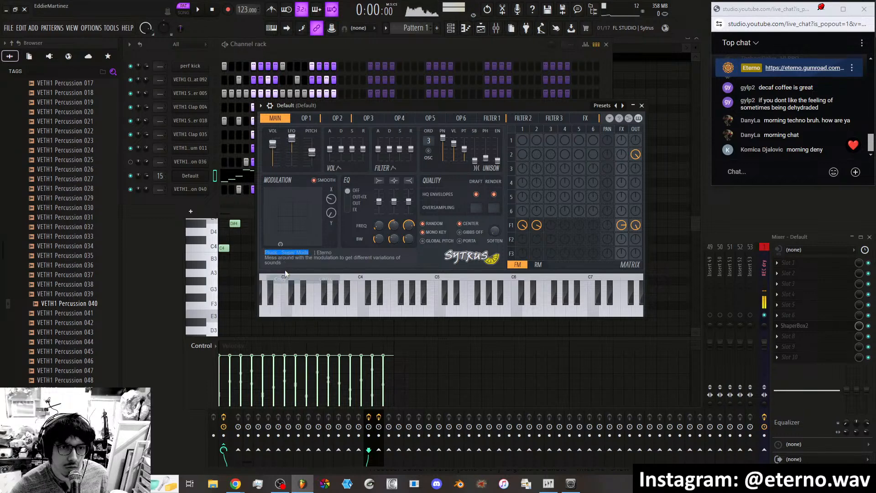
click(262, 105)
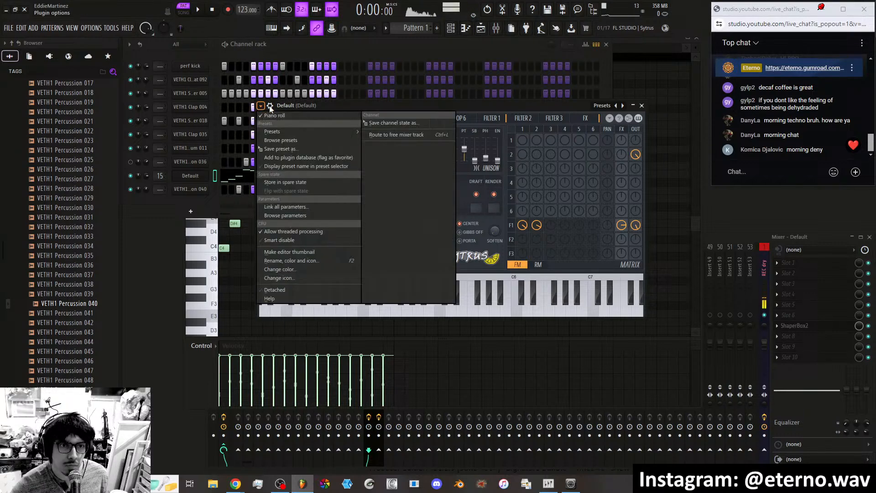
click(477, 106)
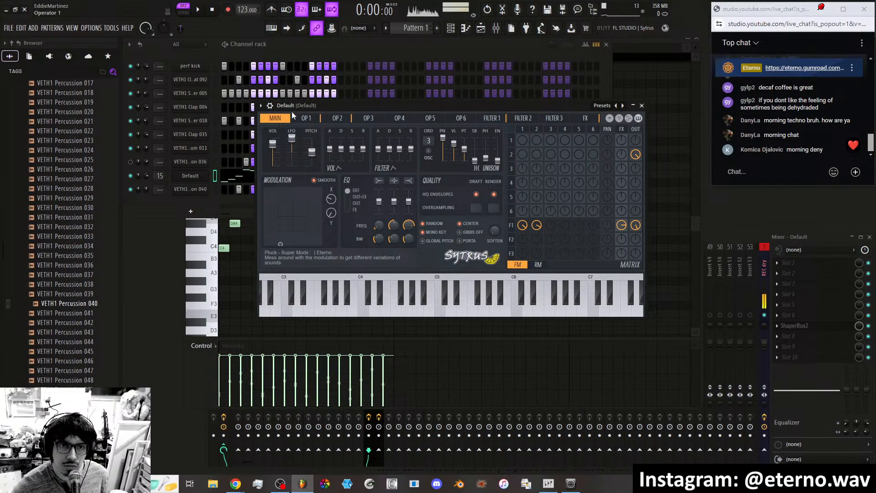
click(262, 106)
click(277, 153)
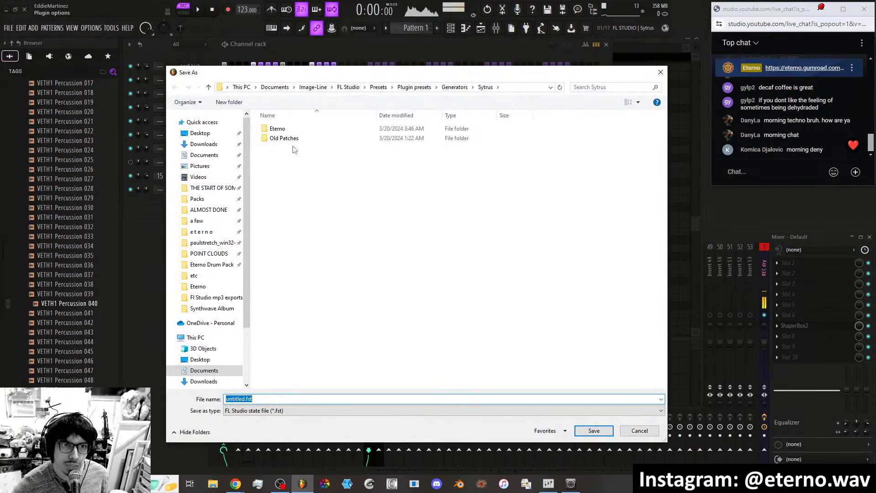
double_click(277, 129)
double_click(272, 399)
right_click(255, 400)
click(300, 311)
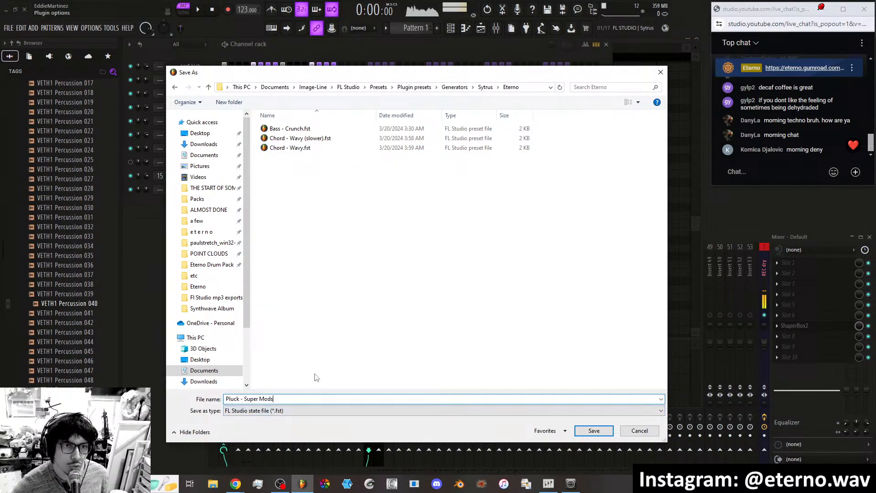
click(593, 430)
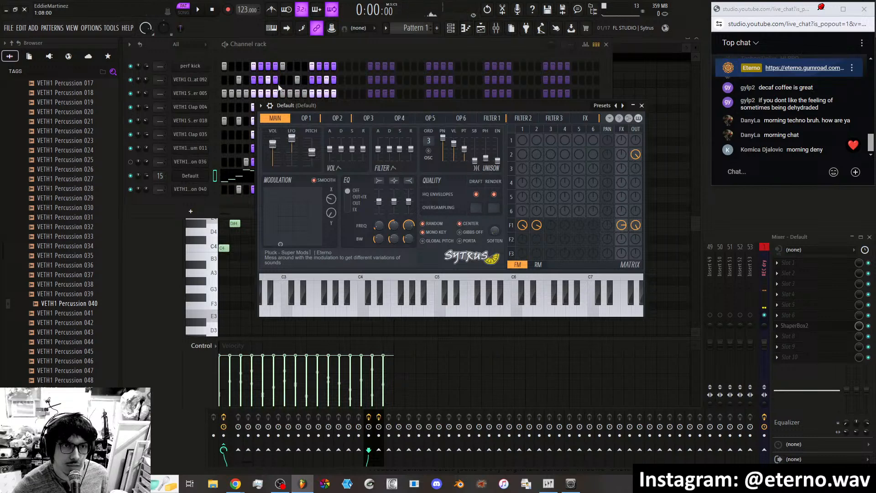
Close and reopen the Default channel's Sytrus window and check the presets listed in the Eterno category.
click(642, 105)
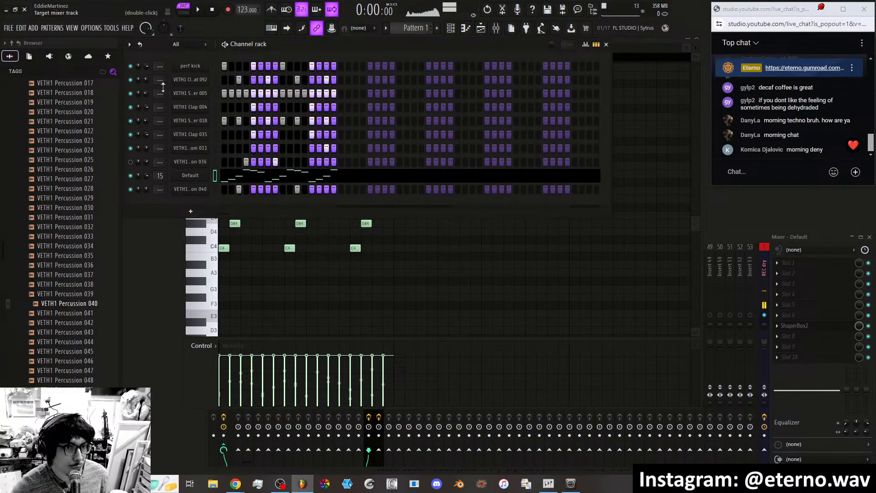
click(195, 181)
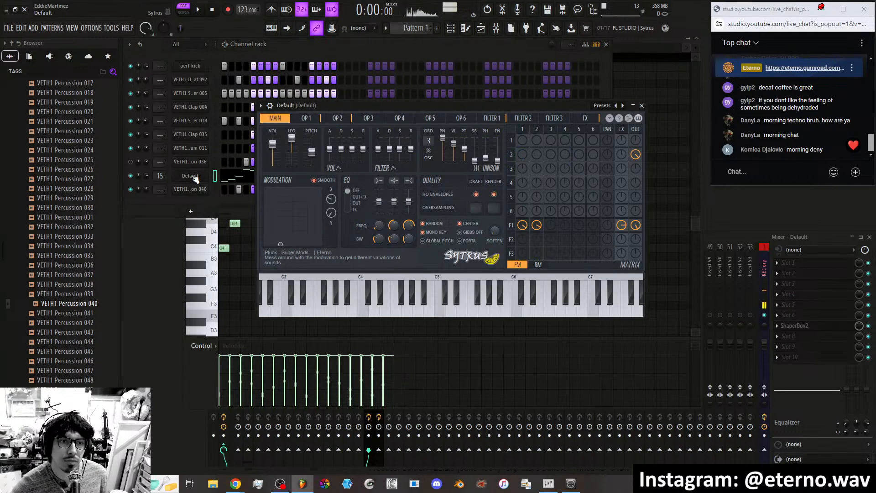
right_click(623, 108)
click(580, 107)
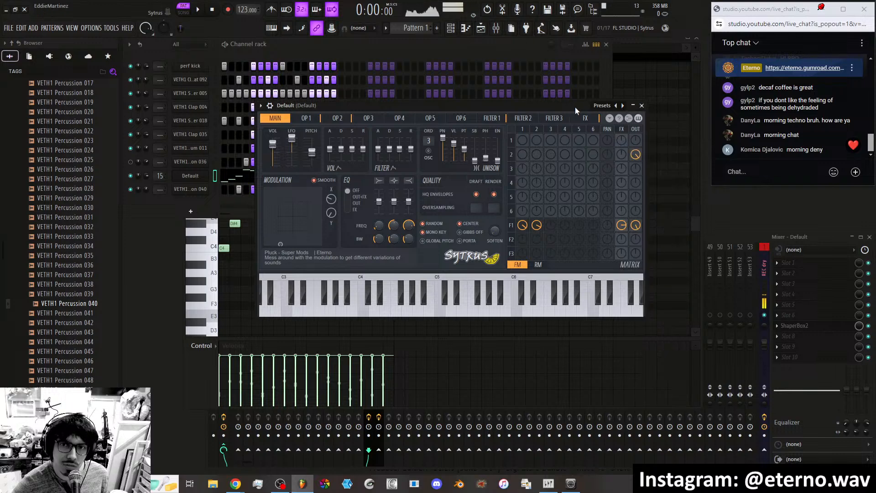
right_click(615, 106)
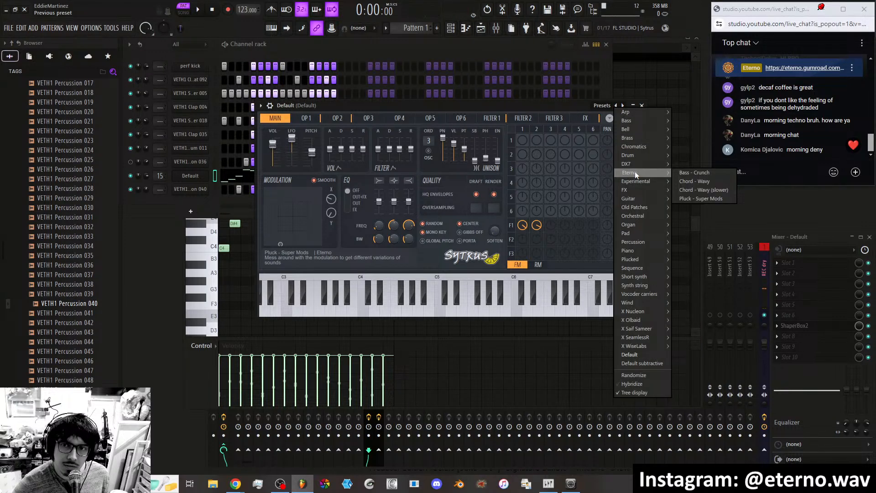
click(497, 107)
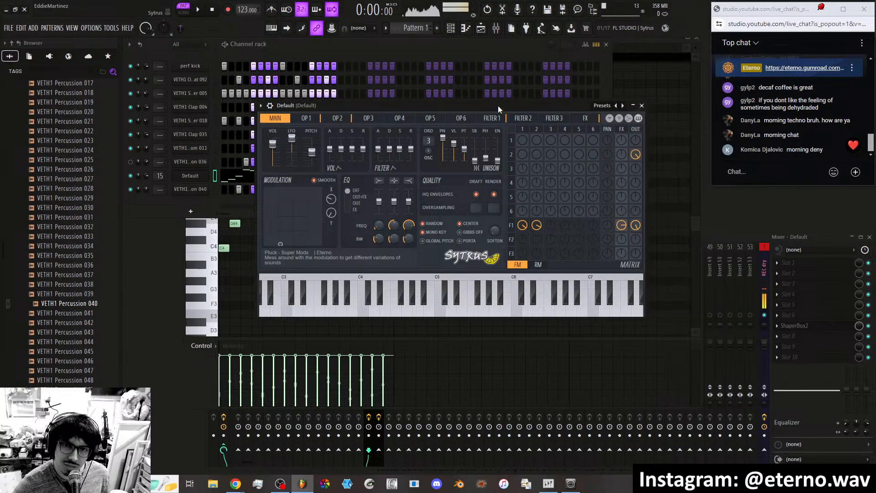
click(228, 202)
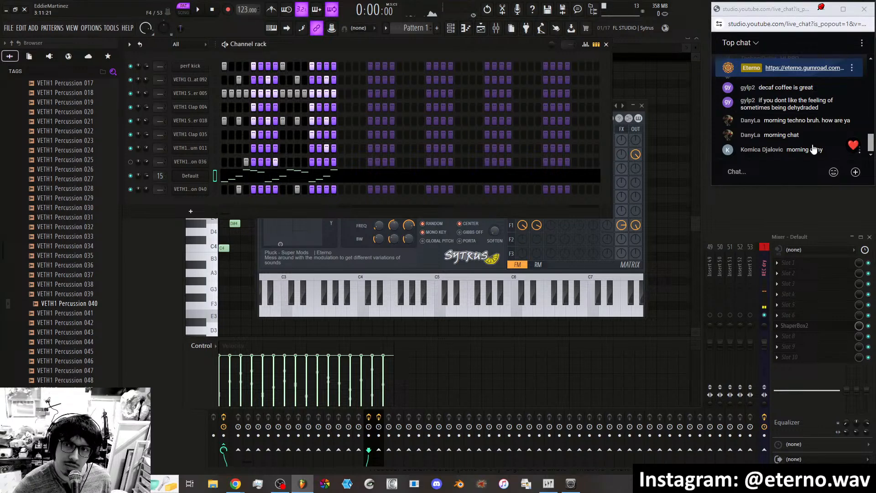
scroll(814, 151, up, 2)
scroll(815, 148, down, 2)
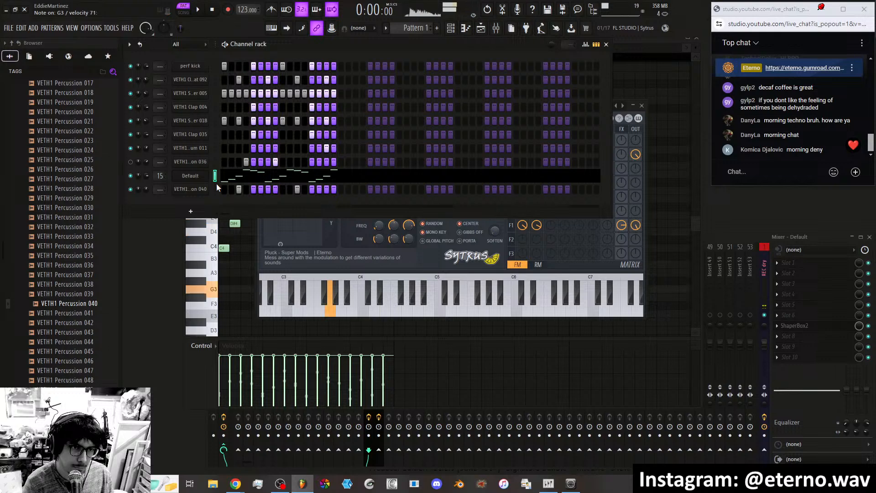
Play the pattern briefly, bring the Default channel's Sytrus window back up and stop playback.
click(199, 10)
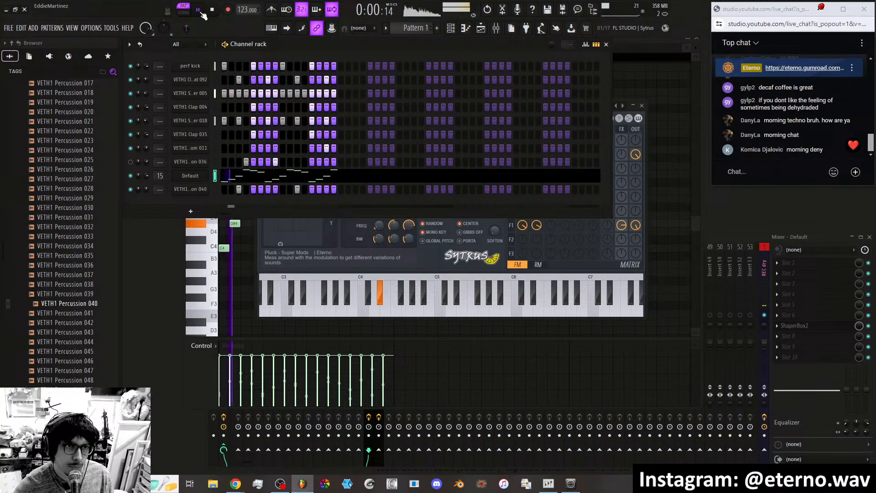
click(199, 177)
click(200, 177)
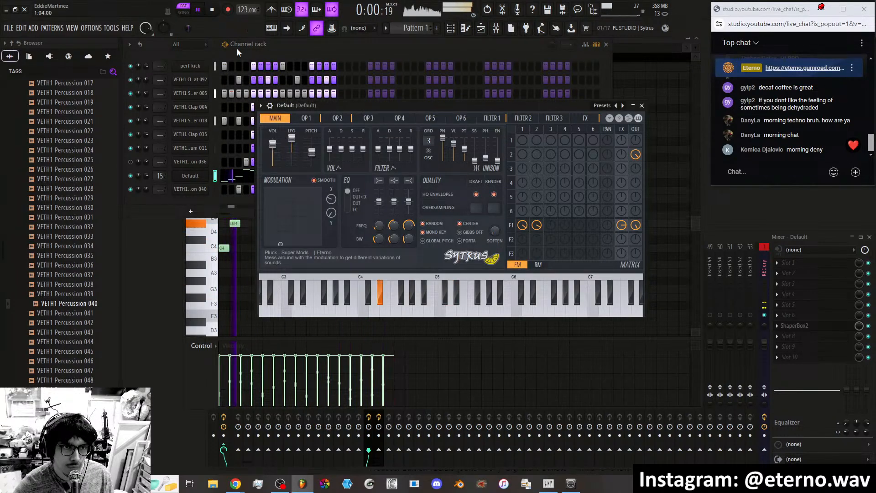
key(space)
Move the Sytrus window slightly lower, shift the X/Y modulation to near the pad's centre and audition the pattern.
drag(328, 105, 314, 134)
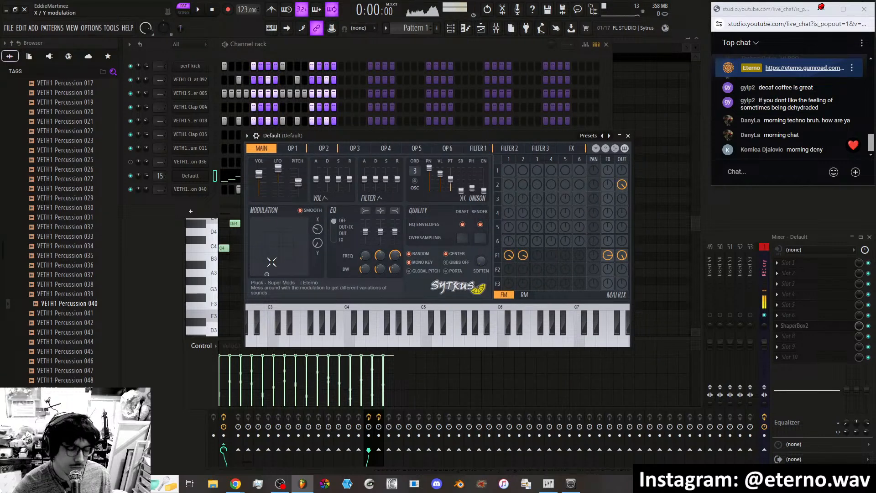
mouse_move(272, 262)
mouse_down()
mouse_move(279, 250)
mouse_move(260, 272)
mouse_move(286, 241)
mouse_move(290, 256)
mouse_move(259, 225)
mouse_move(304, 239)
mouse_move(265, 249)
mouse_move(280, 226)
mouse_move(288, 267)
mouse_move(260, 245)
mouse_move(273, 245)
mouse_up()
key(space)
key(space)
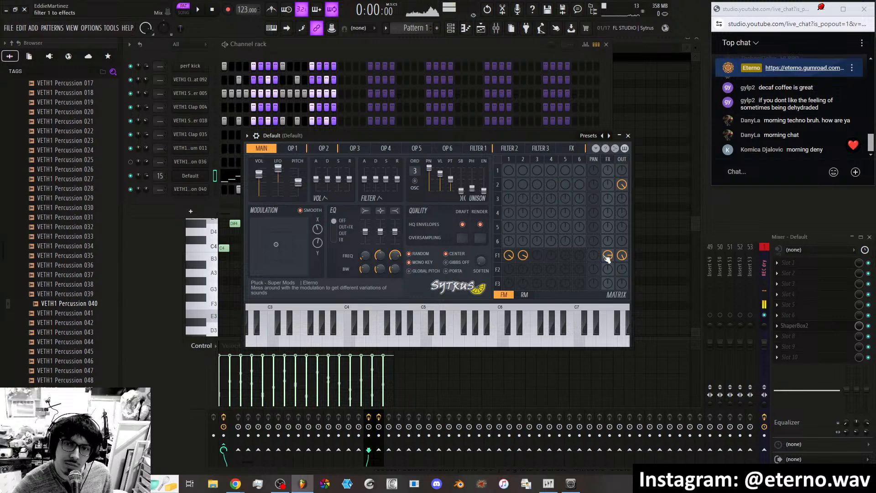
Load the "Chord - Wavy" preset from the Eterno category and move its X/Y modulation to low X and low Y.
right_click(609, 136)
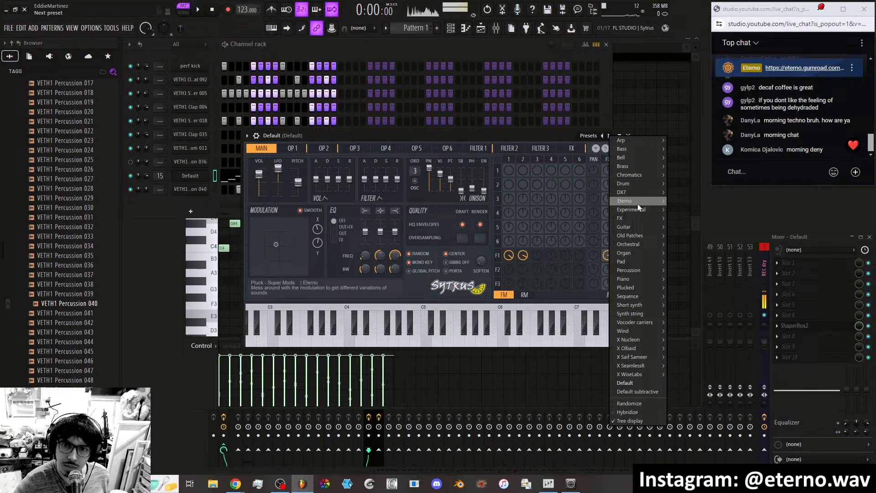
mouse_move(639, 202)
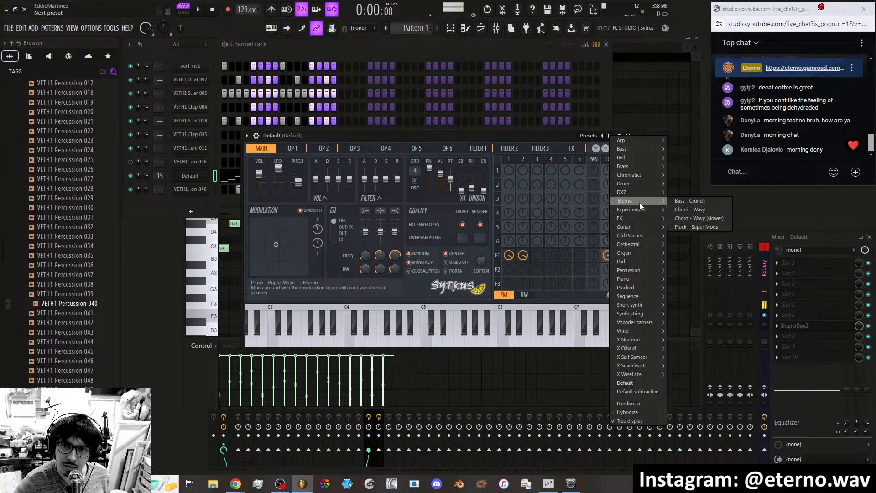
click(708, 213)
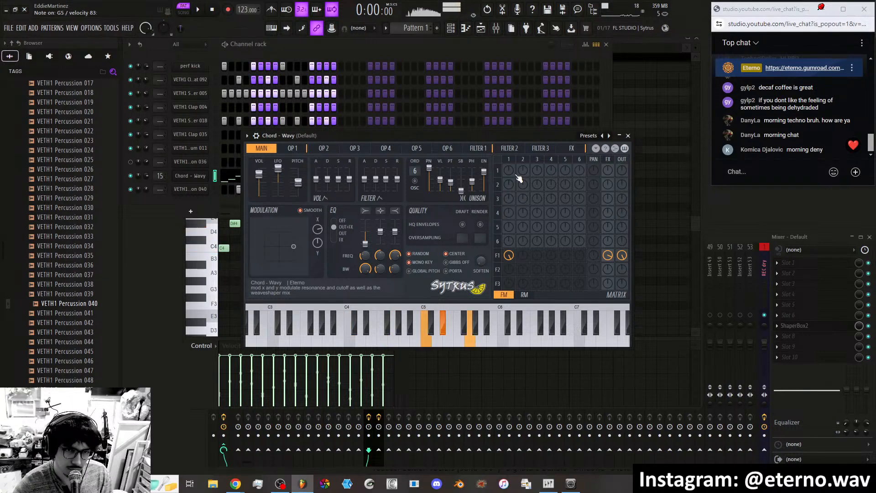
drag(257, 235, 266, 257)
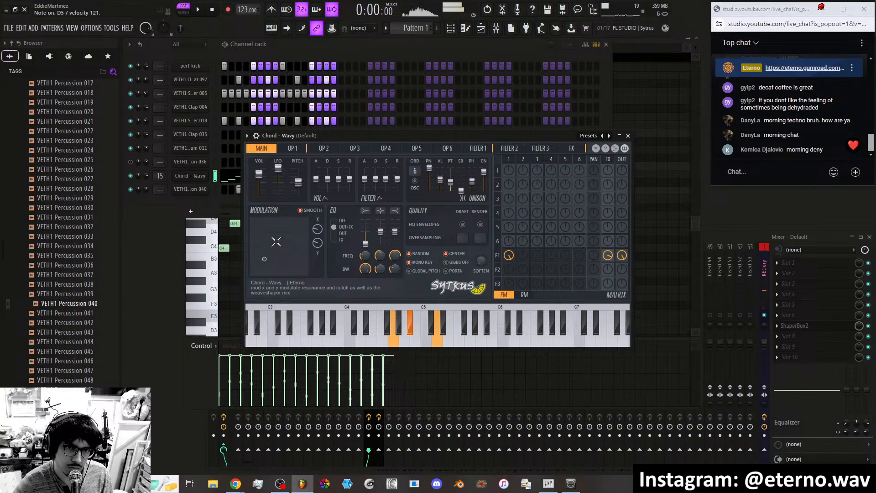
Load the "Chord - Wavy (slower)" preset from the Eterno category and move its X/Y modulation to low X and about 33% Y.
click(606, 134)
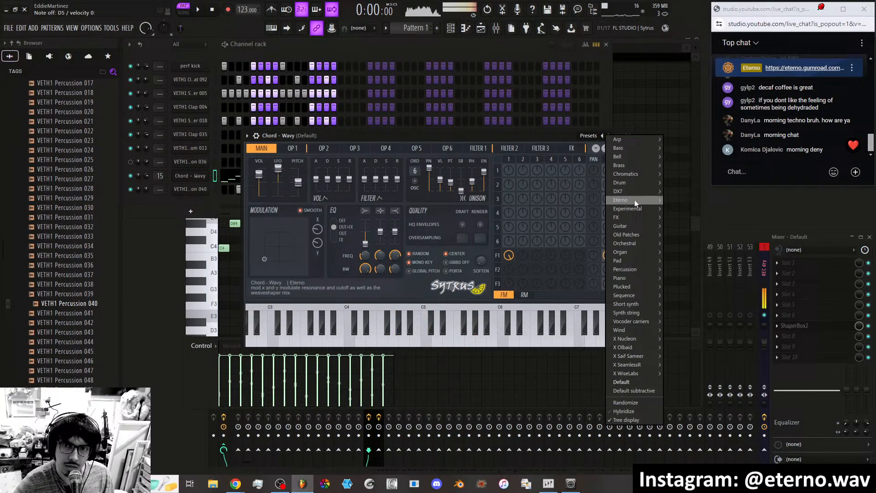
mouse_move(639, 199)
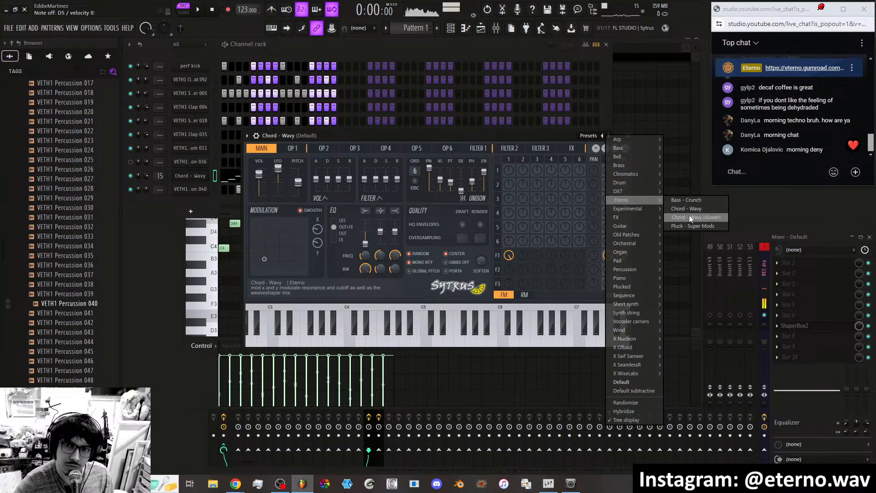
click(689, 215)
drag(522, 135, 518, 123)
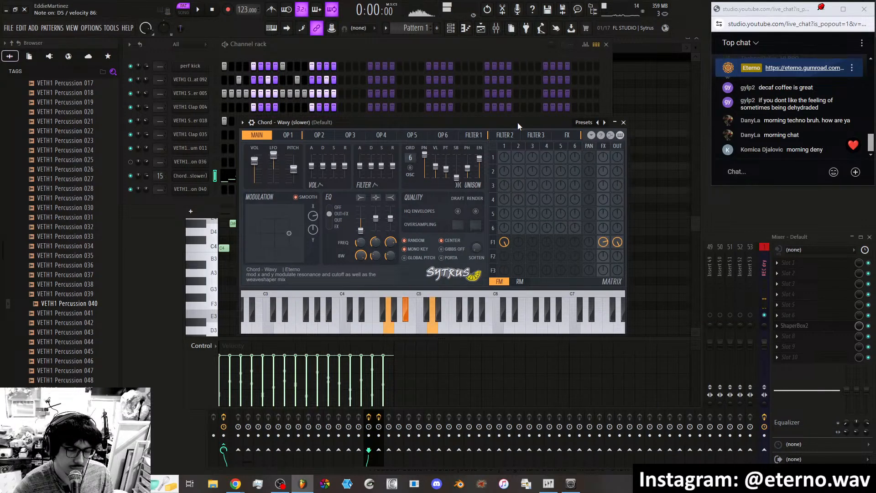
drag(287, 229, 264, 243)
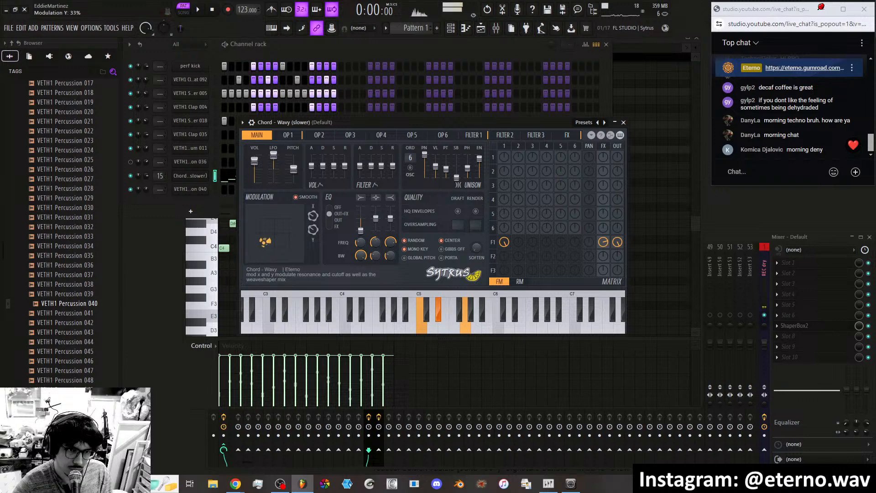
Move the current chord preset's X/Y modulation to the pad's centre and load the "Bass - Crunch" preset from the Eterno category.
drag(270, 234, 272, 233)
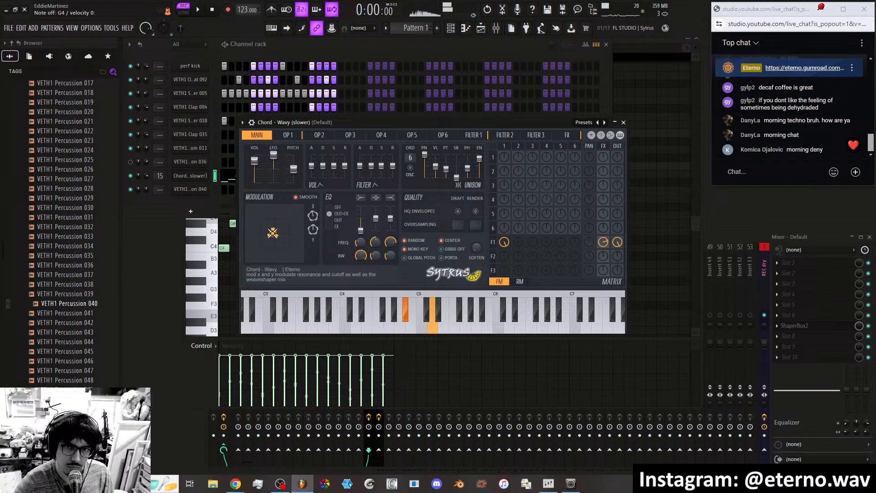
right_click(604, 123)
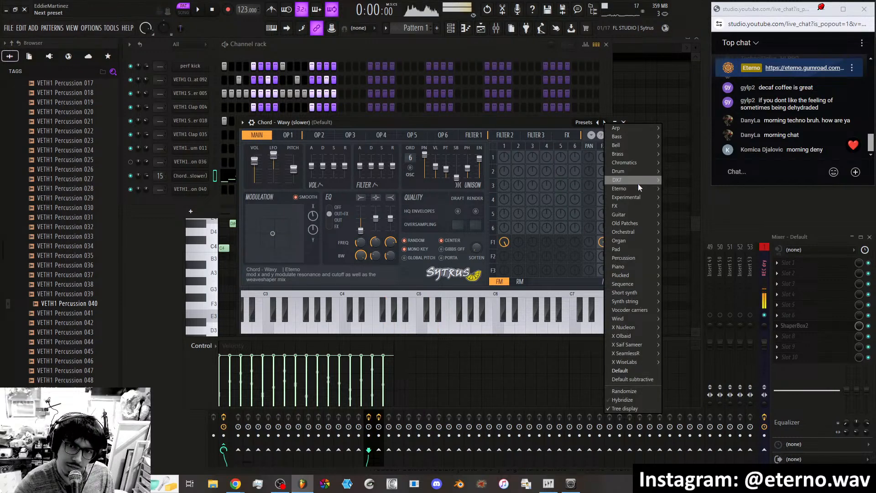
mouse_move(643, 190)
click(690, 189)
drag(341, 122, 417, 116)
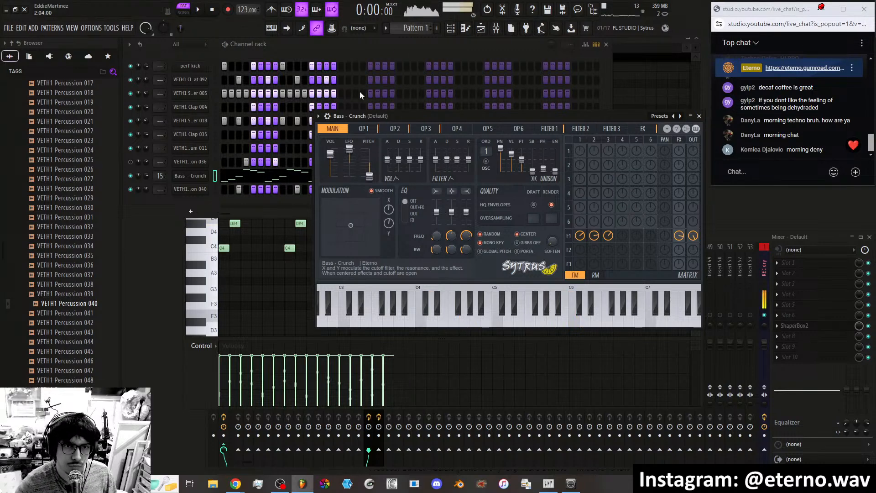
Enable Mono in the Bass - Crunch channel's polyphony settings and return to the main synth controls.
click(327, 116)
click(346, 132)
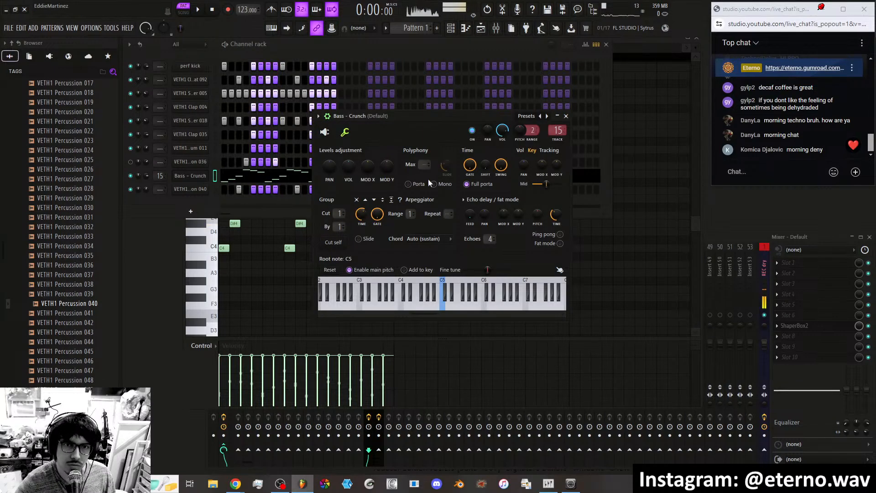
drag(391, 116, 403, 113)
click(454, 182)
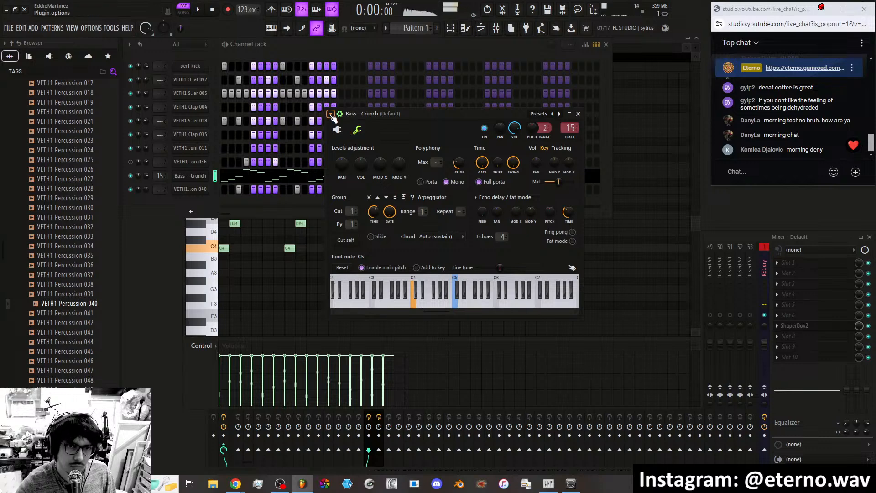
click(338, 131)
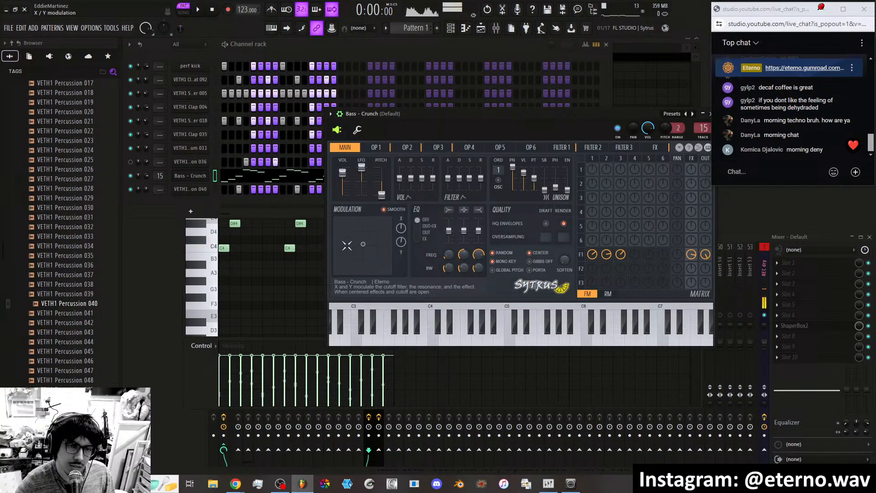
Audition Bass - Crunch while moving its X/Y modulation around the pad, ending at low X and high Y.
mouse_move(366, 241)
mouse_down()
mouse_move(357, 227)
mouse_move(377, 237)
mouse_move(362, 254)
mouse_move(357, 245)
mouse_up()
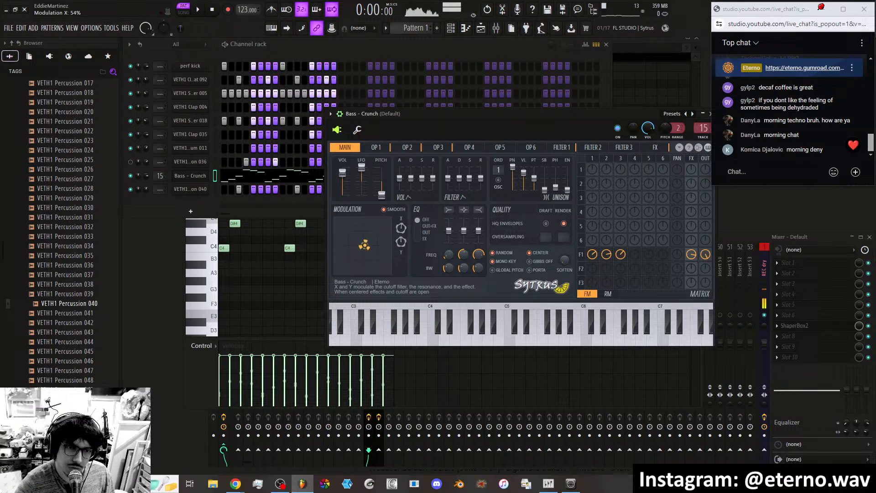
drag(363, 236, 363, 245)
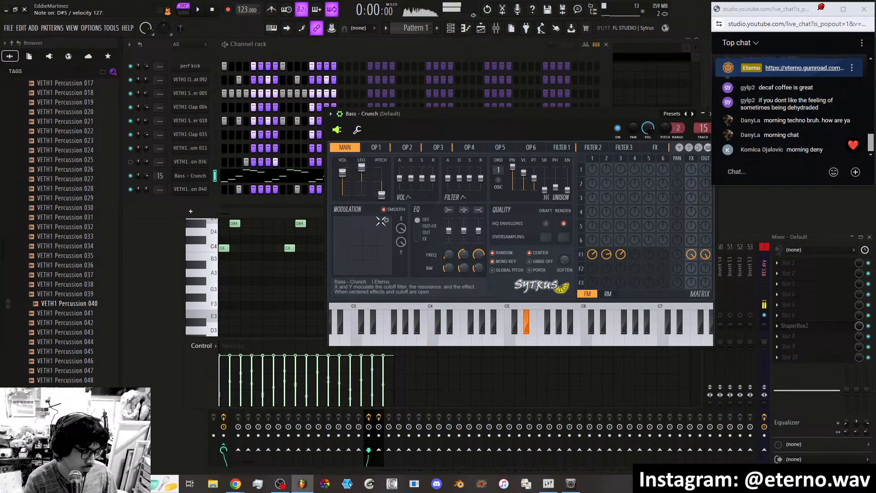
drag(381, 221, 356, 245)
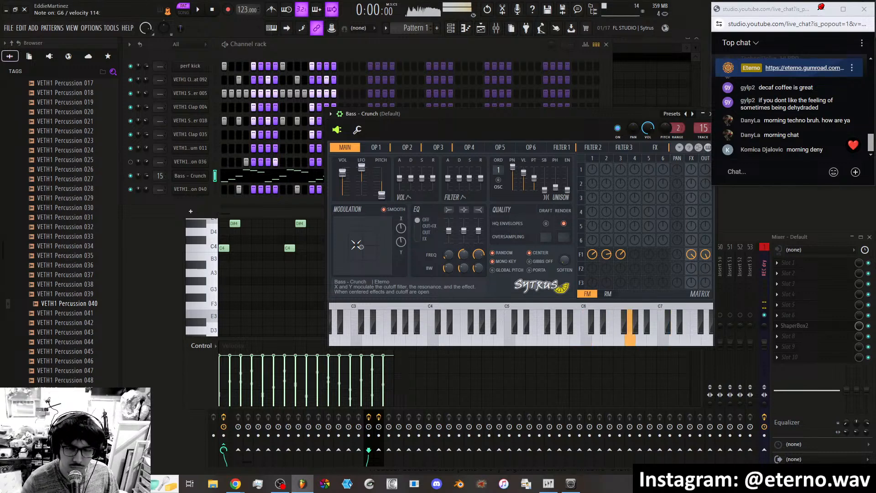
mouse_move(357, 237)
mouse_down()
mouse_move(352, 230)
mouse_move(377, 222)
mouse_move(344, 226)
mouse_up()
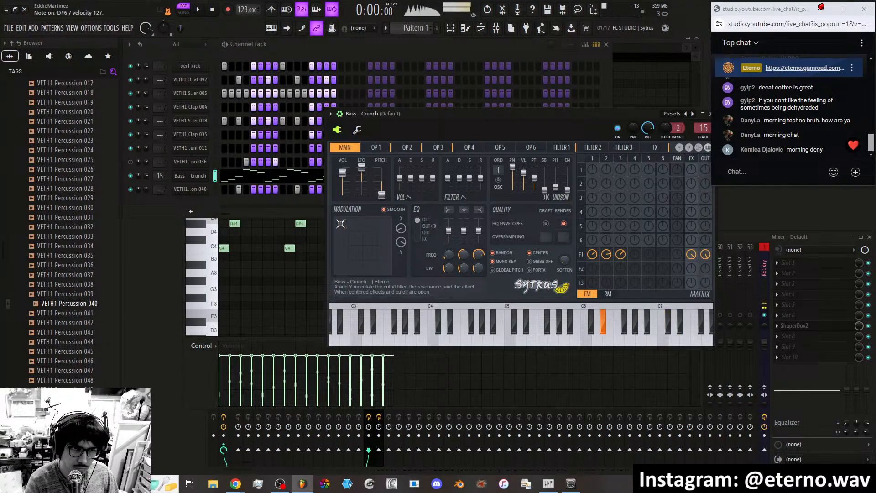
Play the pattern while sweeping the X/Y modulation and raising and lowering the master pitch, ending at 99% X, high Y and lowest pitch.
click(198, 11)
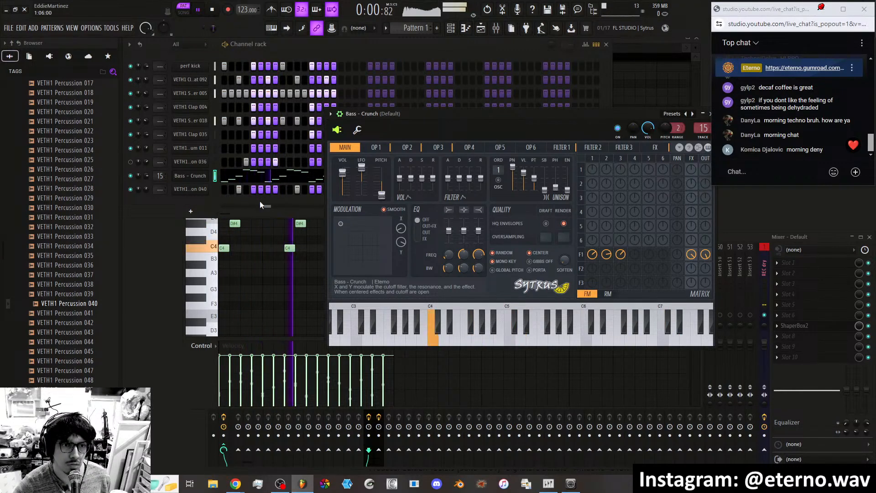
mouse_move(367, 235)
mouse_down()
mouse_move(358, 238)
mouse_move(387, 227)
mouse_move(354, 234)
mouse_move(355, 249)
mouse_move(388, 221)
mouse_up()
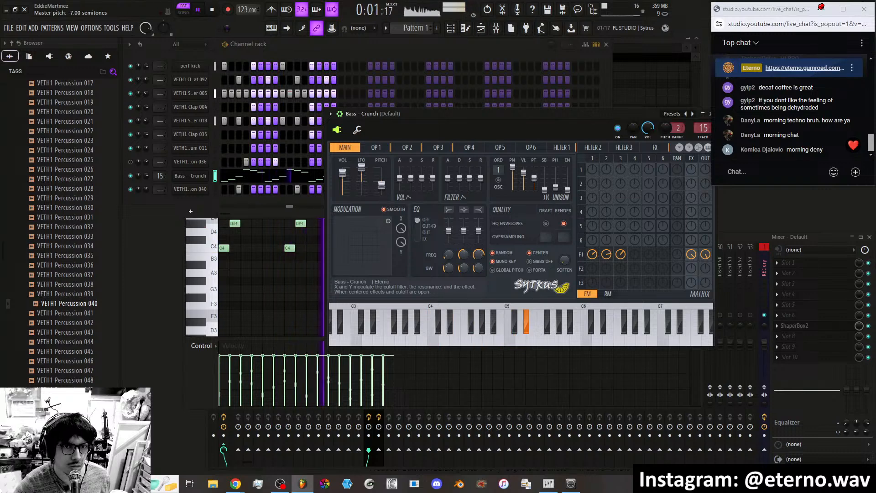
drag(382, 188, 381, 182)
mouse_move(383, 221)
mouse_down()
mouse_move(363, 233)
mouse_move(372, 251)
mouse_move(377, 233)
mouse_move(387, 270)
mouse_move(339, 267)
mouse_move(335, 222)
mouse_up()
drag(382, 182, 381, 194)
mouse_move(336, 227)
mouse_down()
mouse_move(367, 229)
mouse_move(344, 258)
mouse_move(391, 217)
mouse_up()
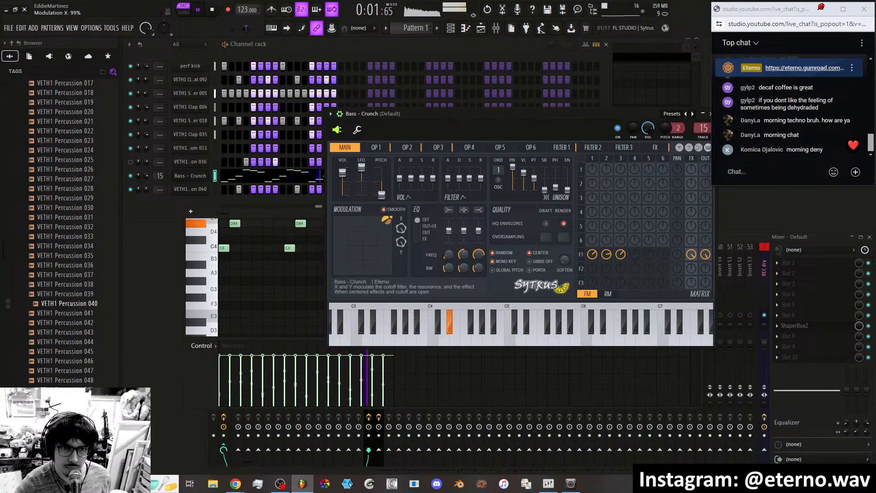
Stop playback, close the Bass - Crunch Sytrus window and replay the pattern briefly.
drag(642, 114, 521, 107)
key(space)
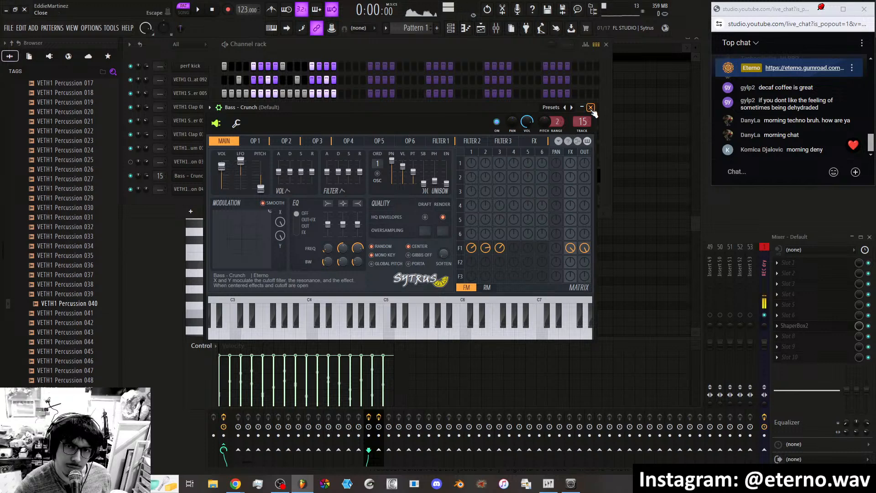
click(591, 108)
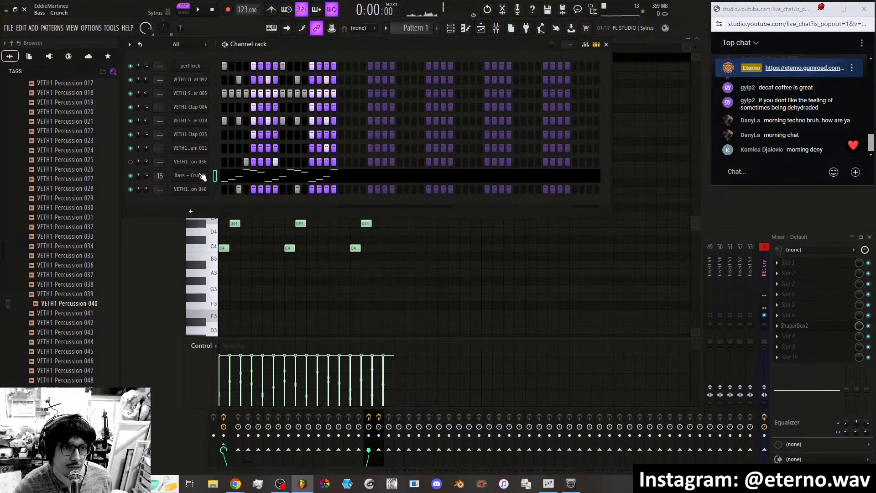
key(space)
key(space)
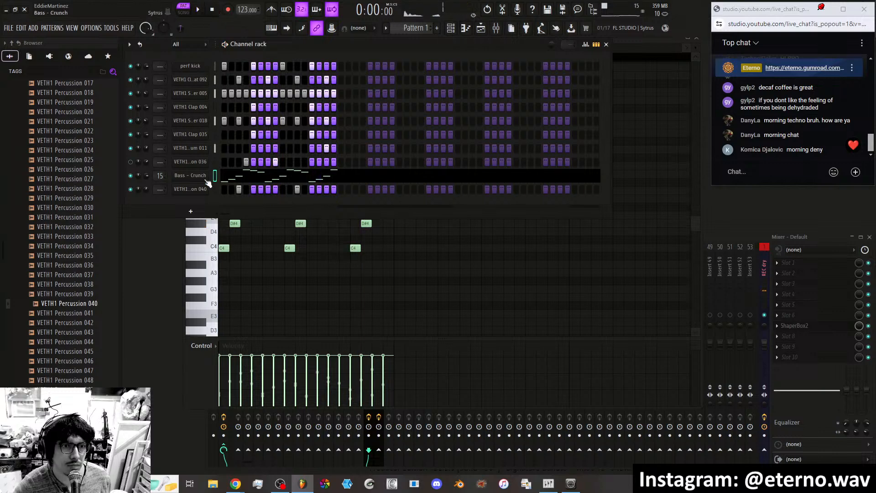
Load the "Pluck - Super Mods" preset from the Eterno category and audition it with the pattern, moving the modulation to fairly high X and maximum Y.
click(190, 176)
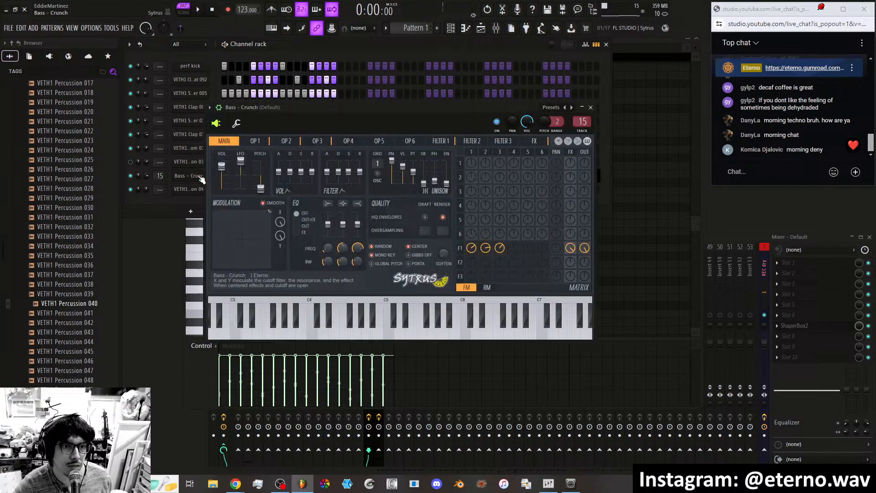
right_click(571, 107)
mouse_move(607, 174)
click(659, 199)
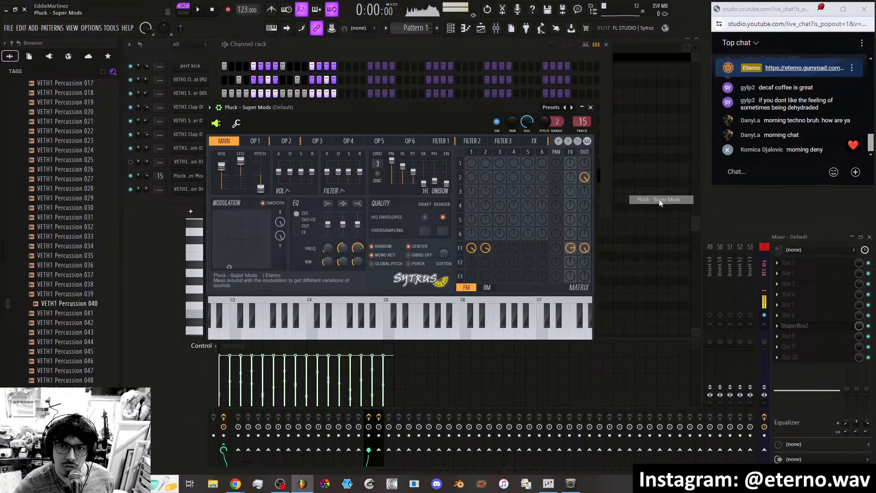
click(199, 10)
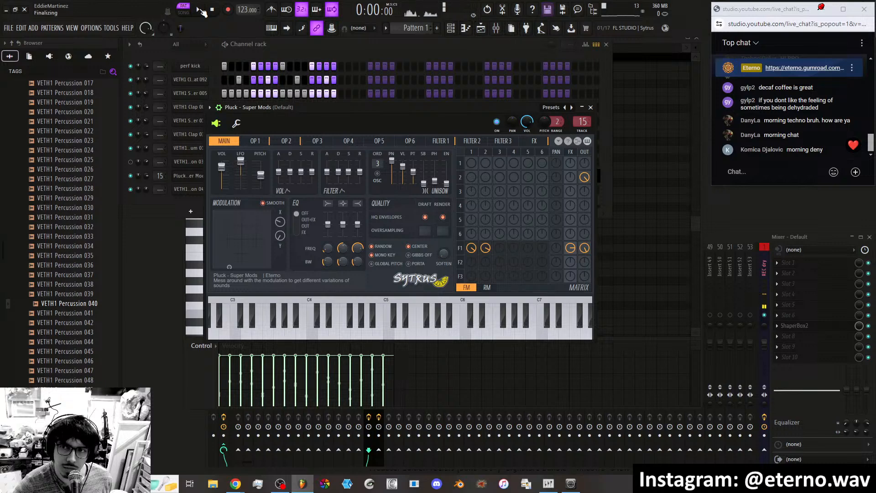
drag(228, 237, 253, 211)
click(211, 9)
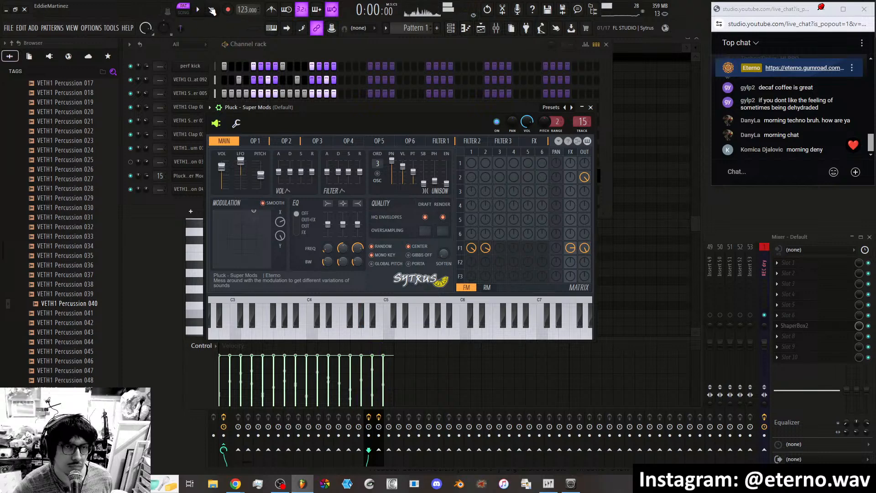
Close the Sytrus window and delete the Pluck - Super Mods channel from the channel rack.
click(593, 110)
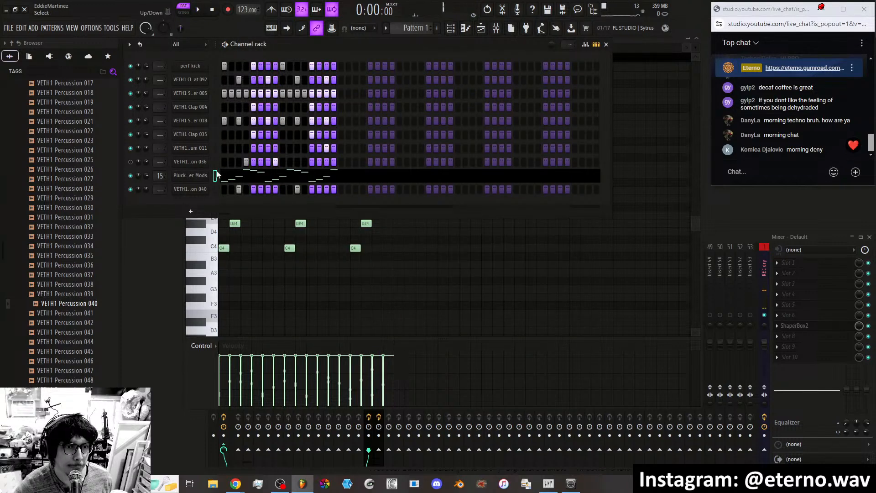
right_click(203, 179)
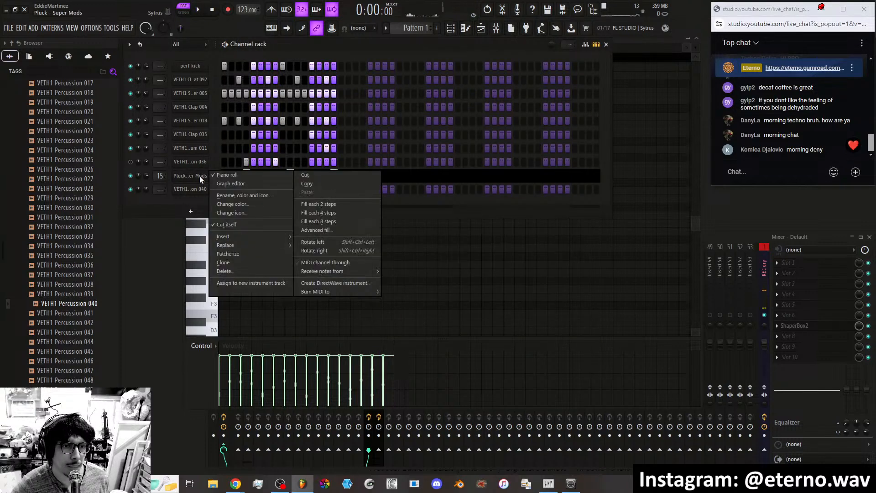
click(227, 272)
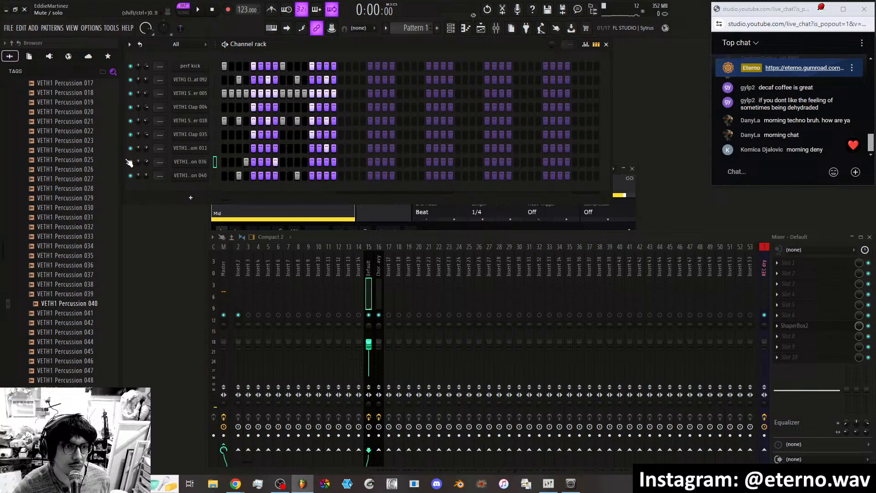
Play the pattern to check the remaining percussion and delete the VETH1 Percussion 036 channel.
click(197, 10)
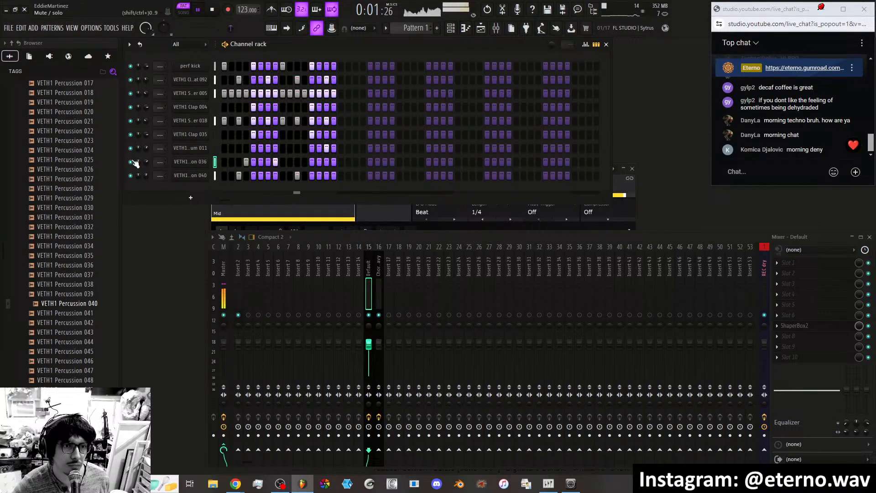
right_click(204, 162)
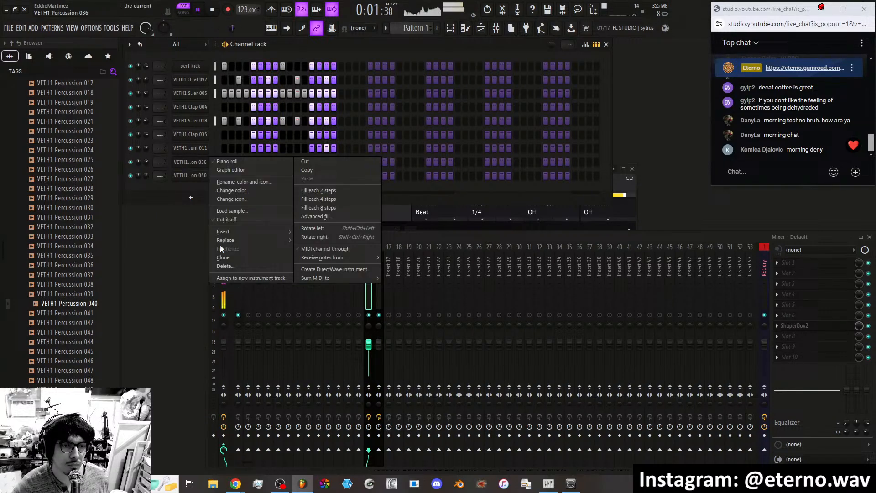
click(223, 266)
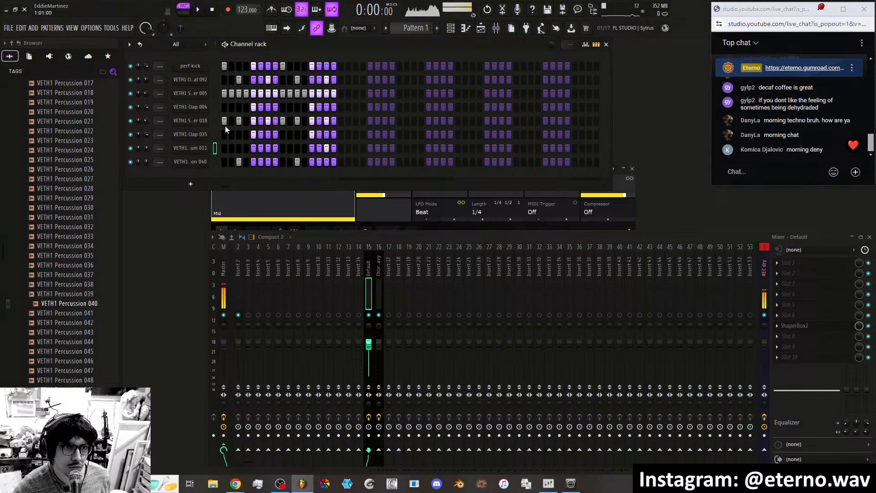
Insert a GMS synth channel above VETH1 Clap 035 and move its window below the upper channel rack rows.
right_click(189, 137)
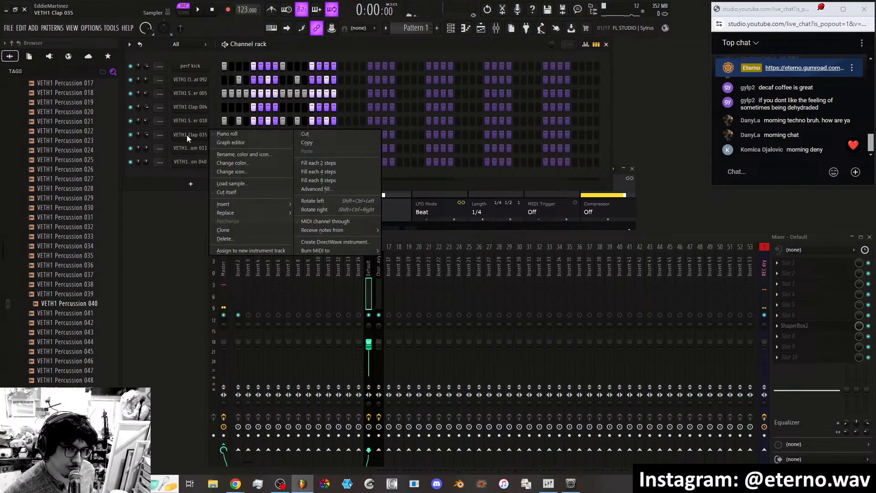
mouse_move(257, 203)
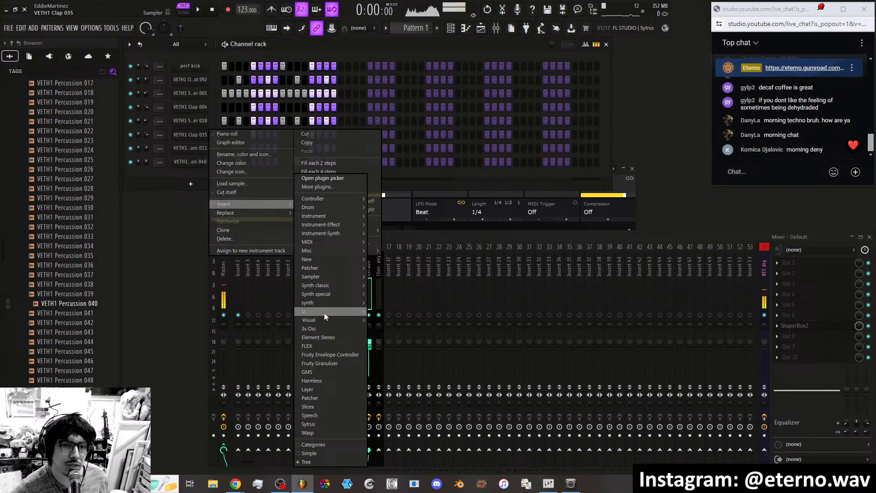
mouse_move(324, 303)
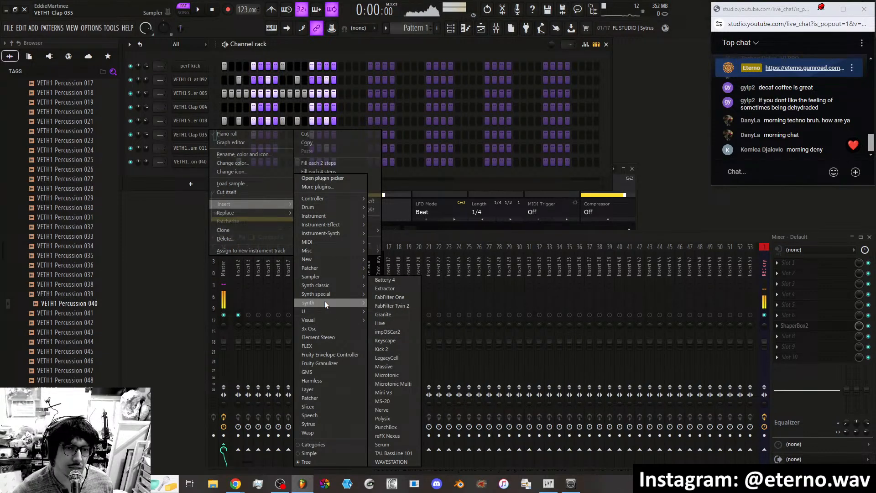
click(330, 372)
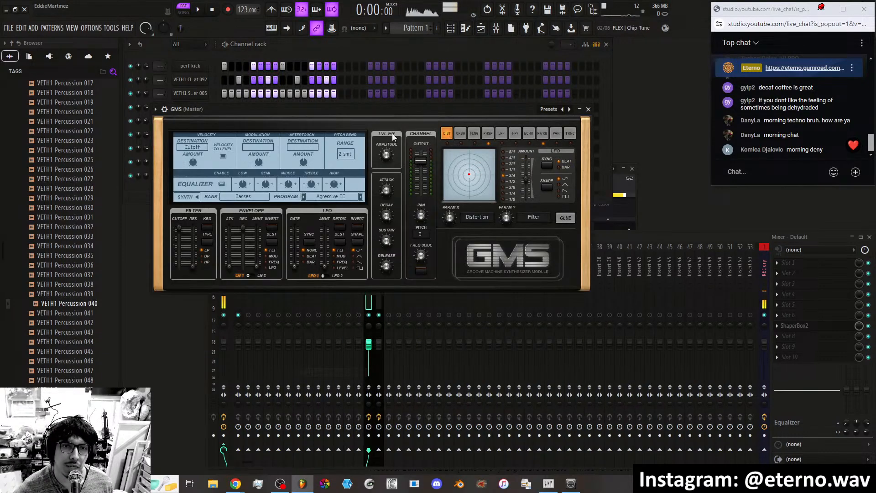
drag(371, 108, 454, 179)
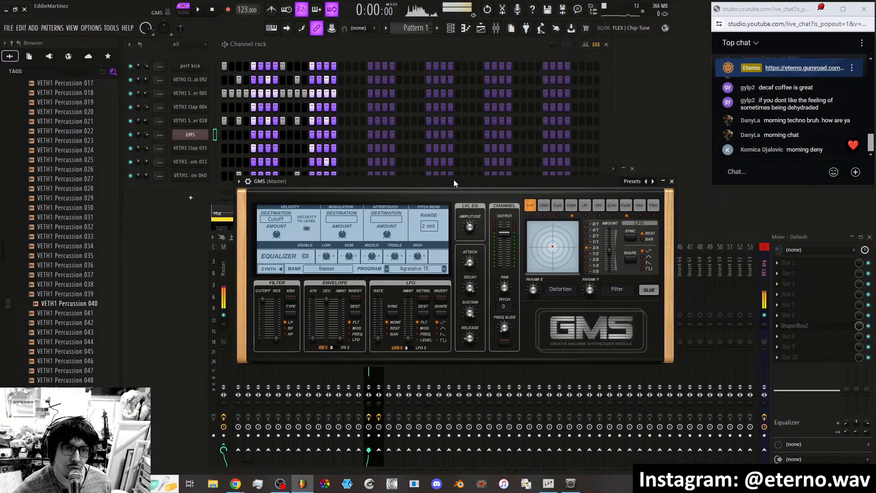
Look through the User bank in the GMS presets library and the plugin's own preset list.
click(355, 268)
click(376, 325)
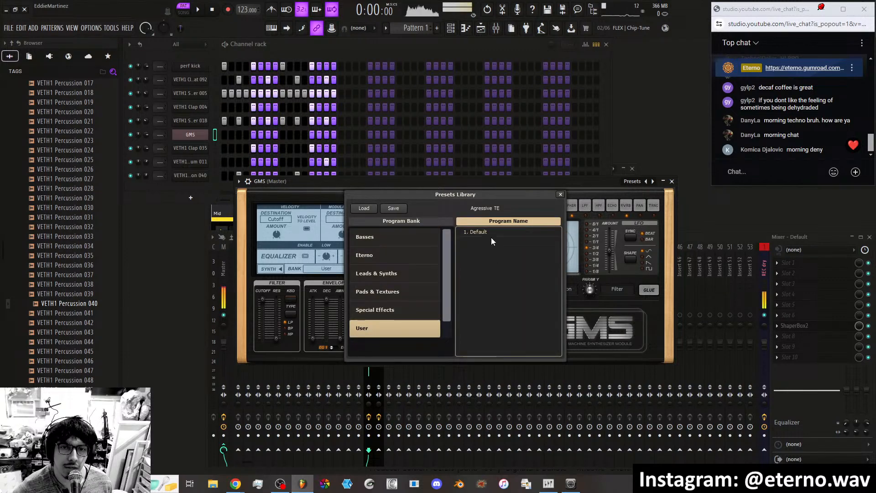
click(561, 195)
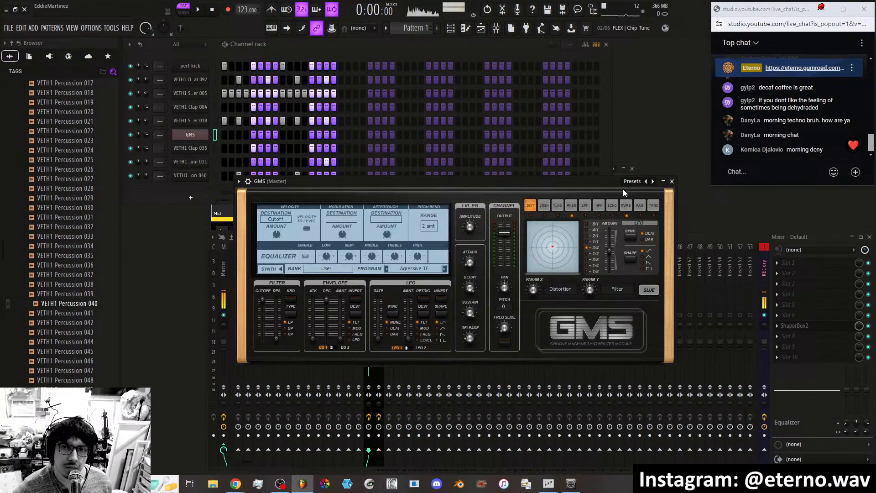
right_click(653, 182)
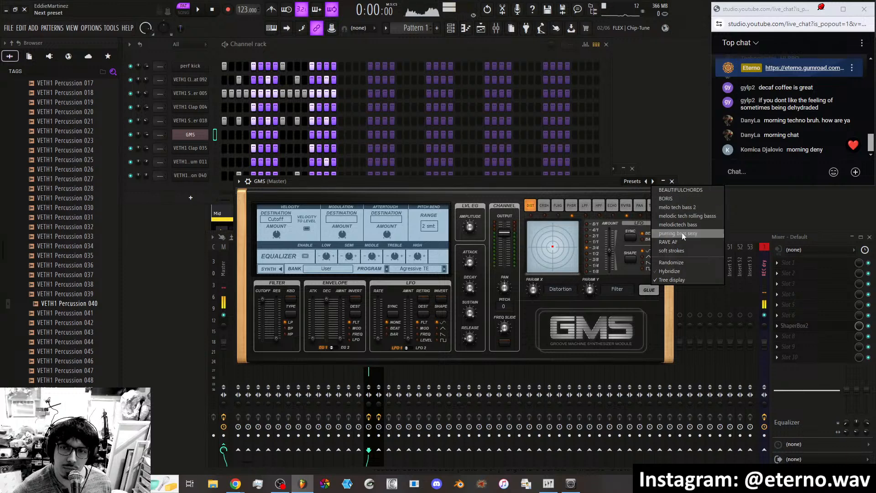
click(532, 189)
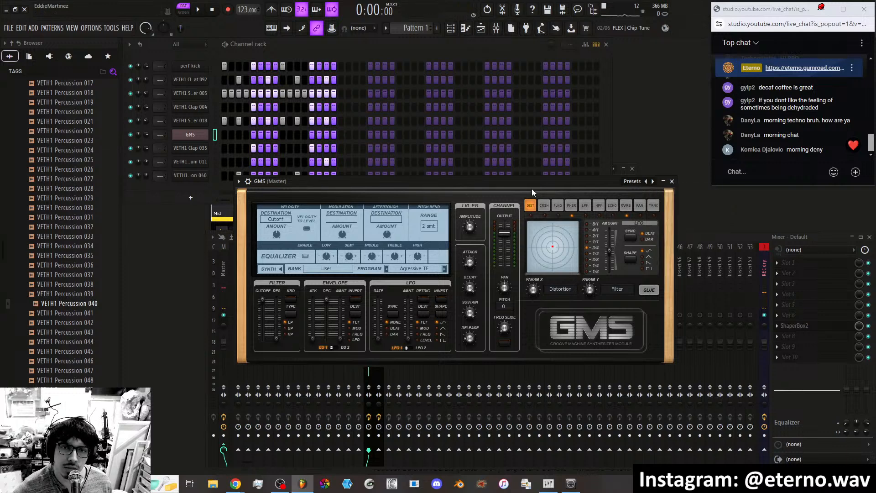
Look through the GMS preset files and the Eterno folder in the Load Preset dialog, and close it without loading anything.
click(310, 270)
click(302, 272)
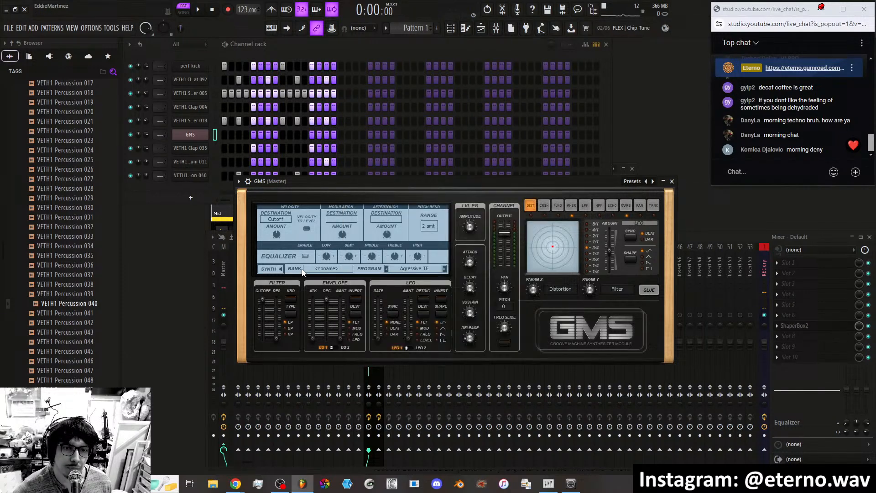
click(330, 274)
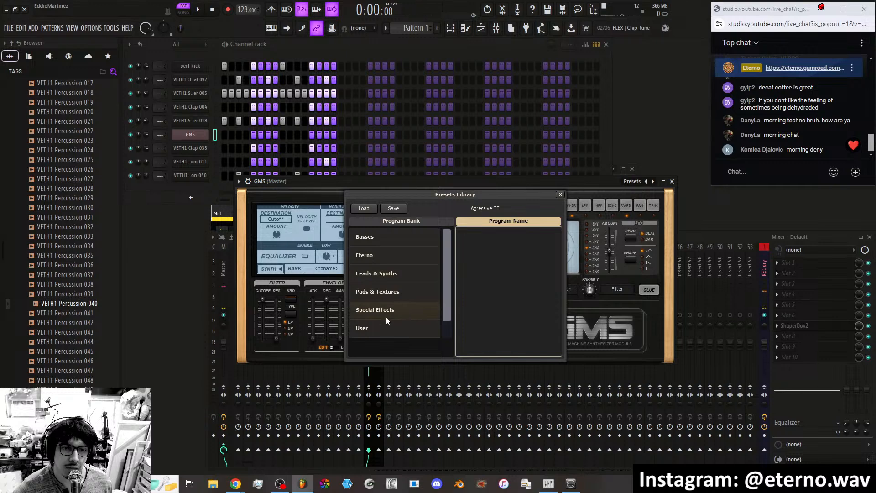
click(368, 208)
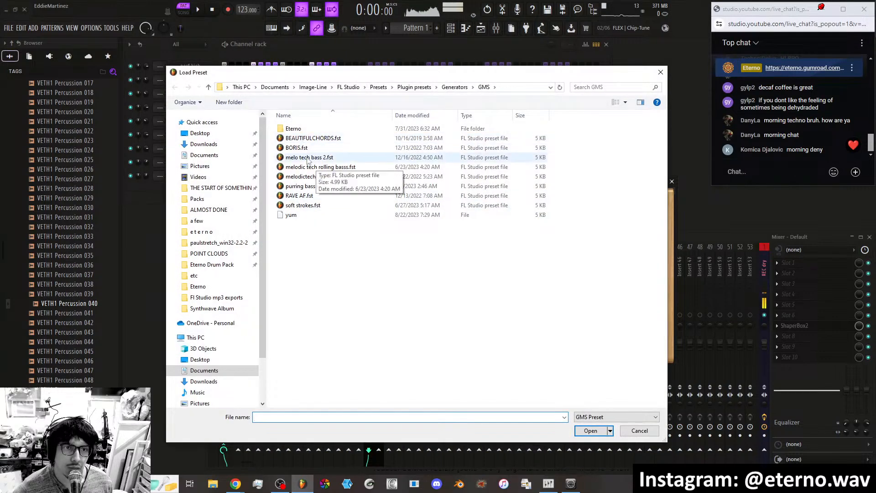
double_click(290, 129)
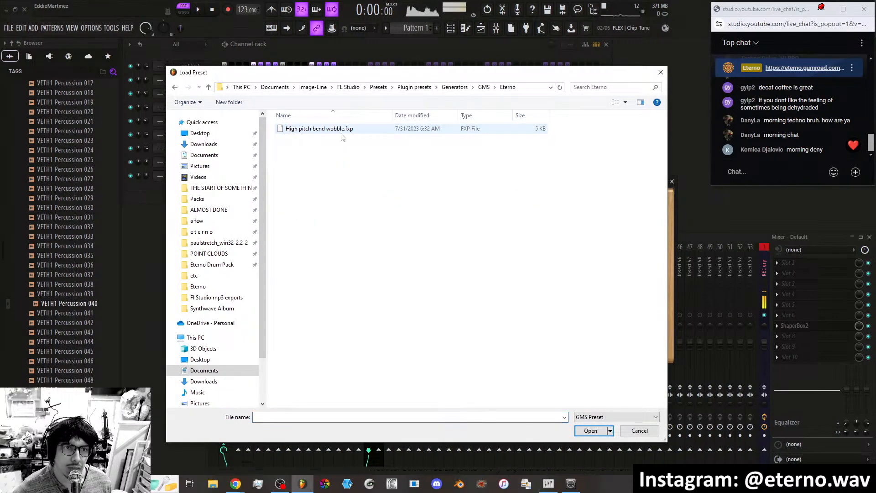
click(174, 86)
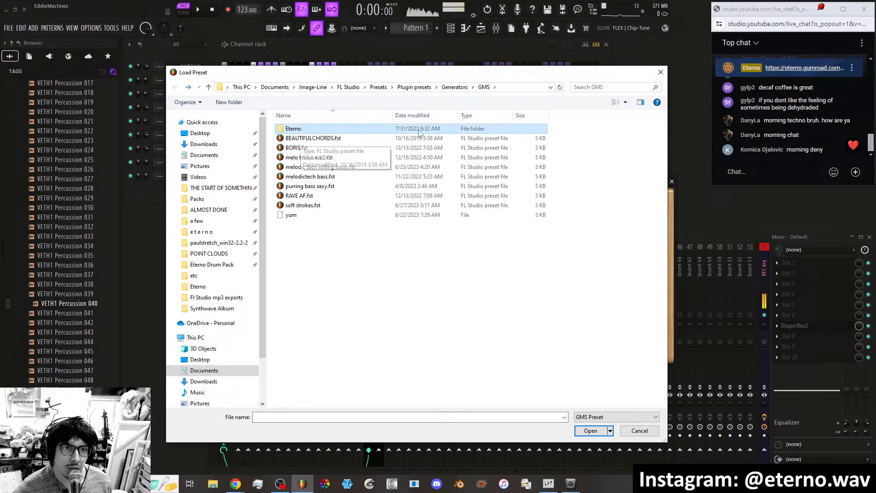
click(665, 74)
Load High pitch bend wobble from the Eterno bank, audition it, check its reverb effect settings and close the GMS window.
click(384, 254)
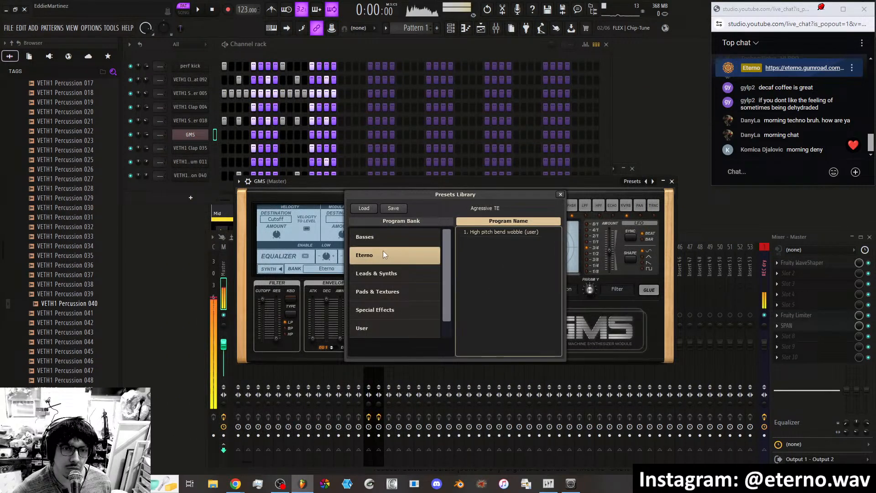
click(492, 232)
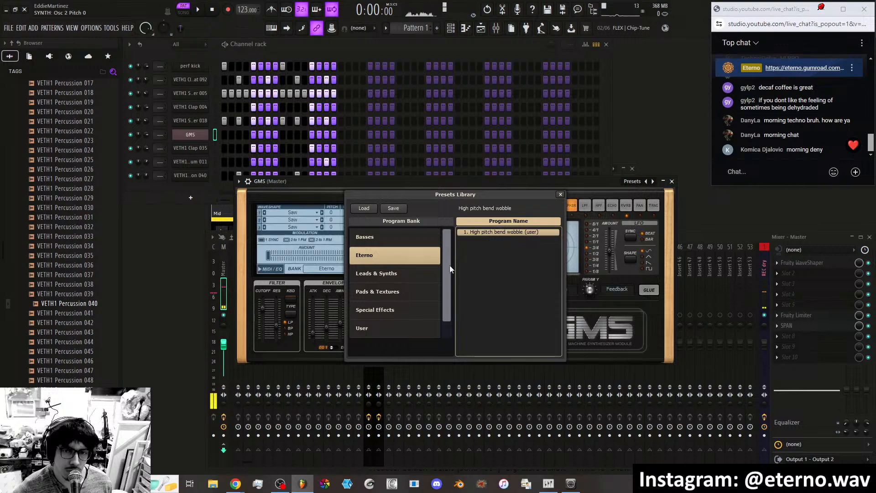
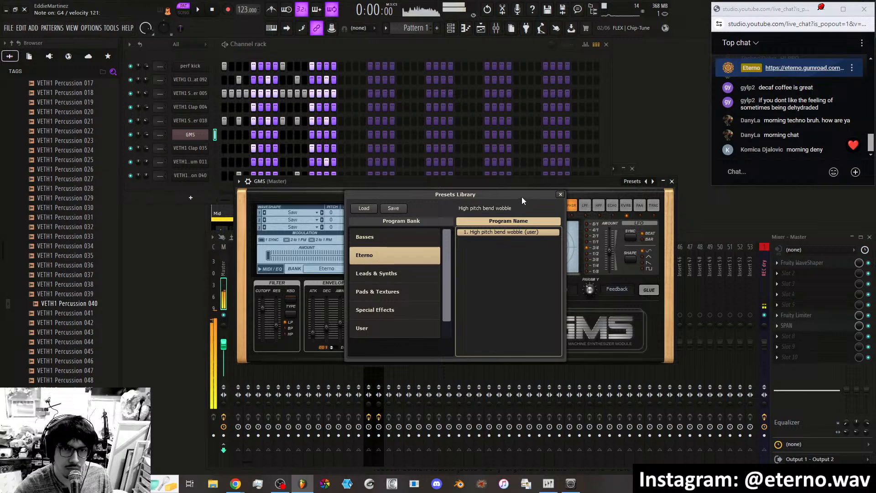
click(561, 195)
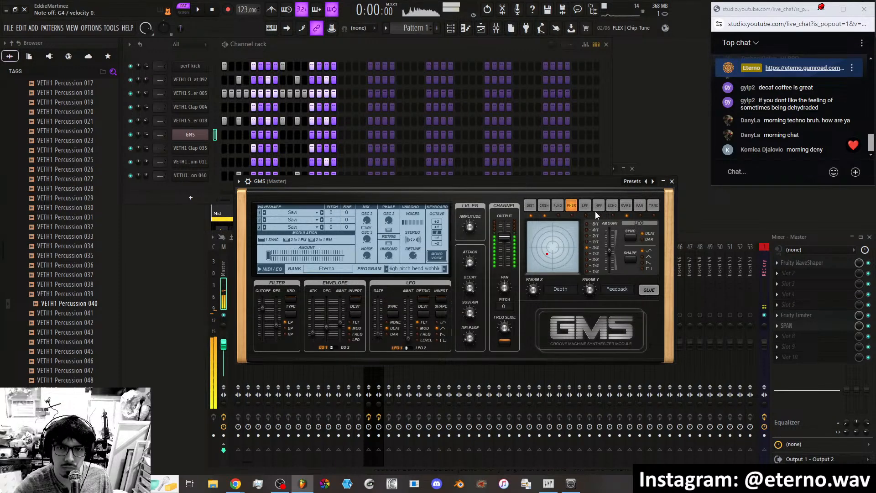
click(625, 206)
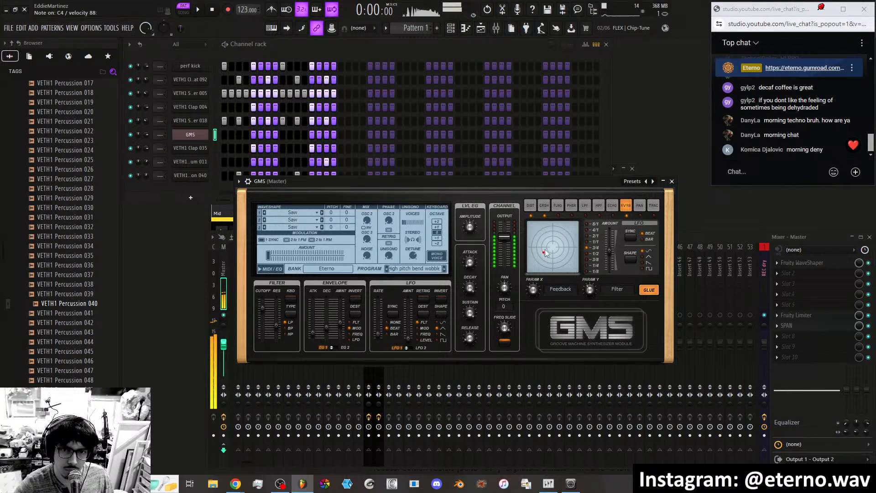
click(671, 181)
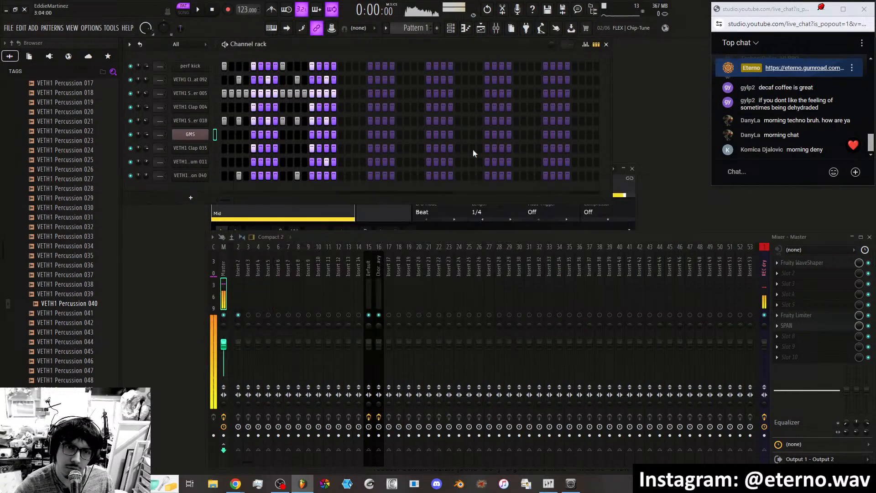
Reopen the GMS channel and load the Default preset from the User bank.
click(191, 134)
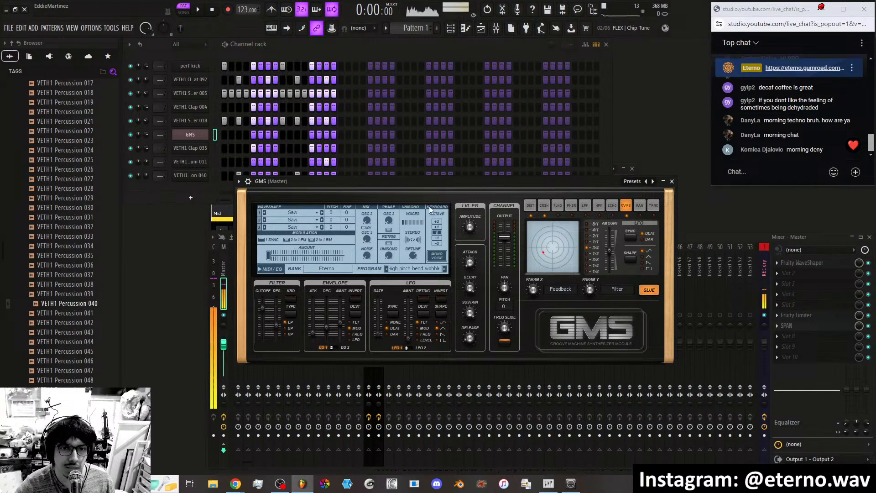
click(324, 270)
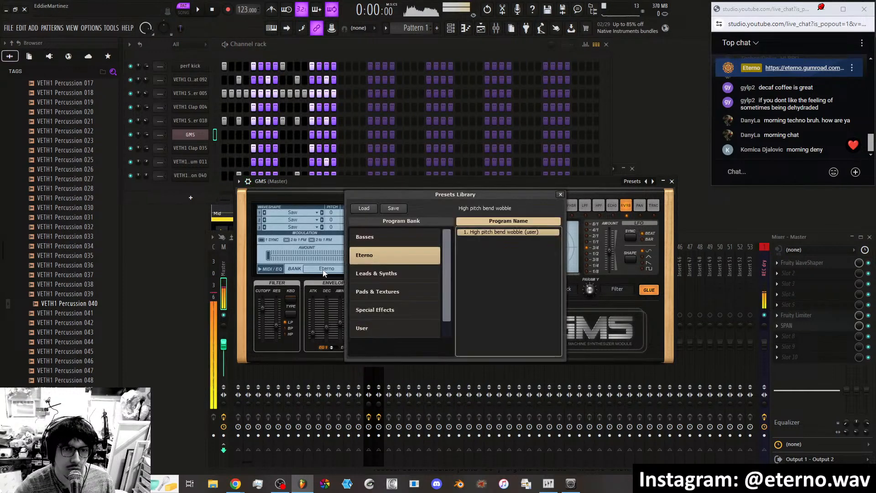
click(383, 328)
click(475, 234)
click(561, 194)
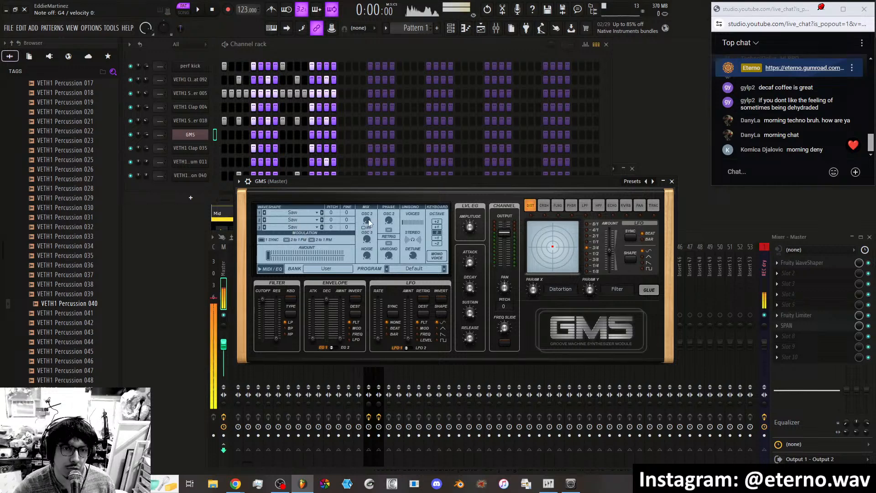
Set oscillator 2's pitch to 12 and adjust its mix level while auditioning notes.
drag(369, 222, 369, 229)
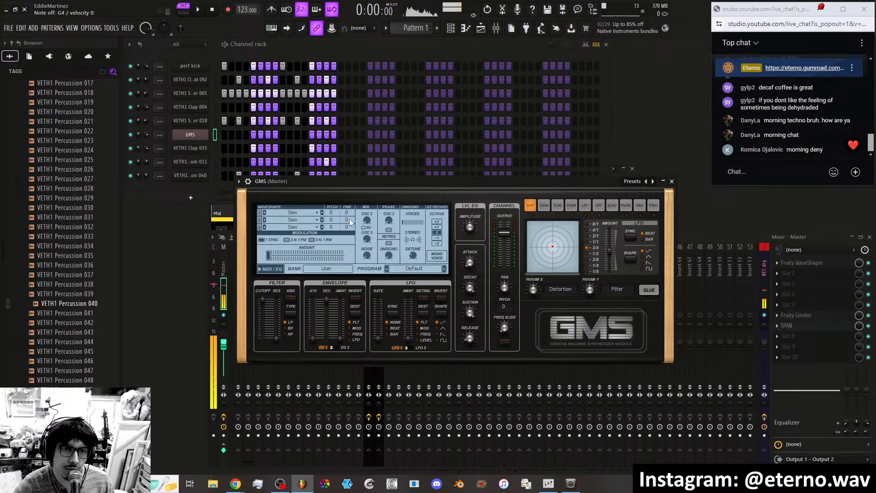
drag(339, 222, 365, 227)
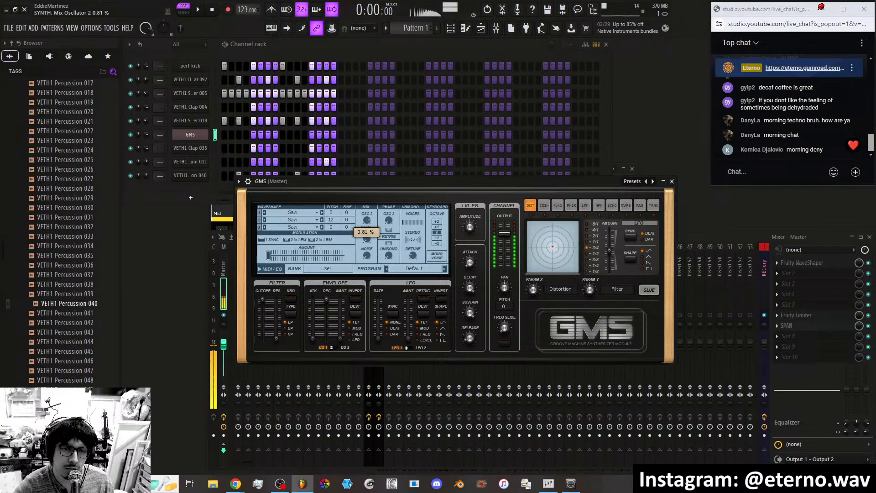
drag(365, 226, 372, 225)
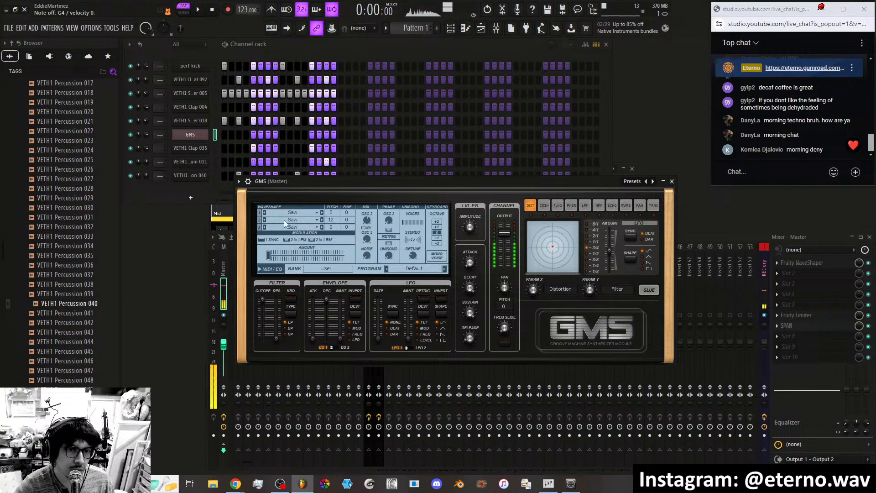
Try the Rhodes waveform on oscillator 2 with its mix at about 0.98 %, and switch it to Beast.
click(316, 221)
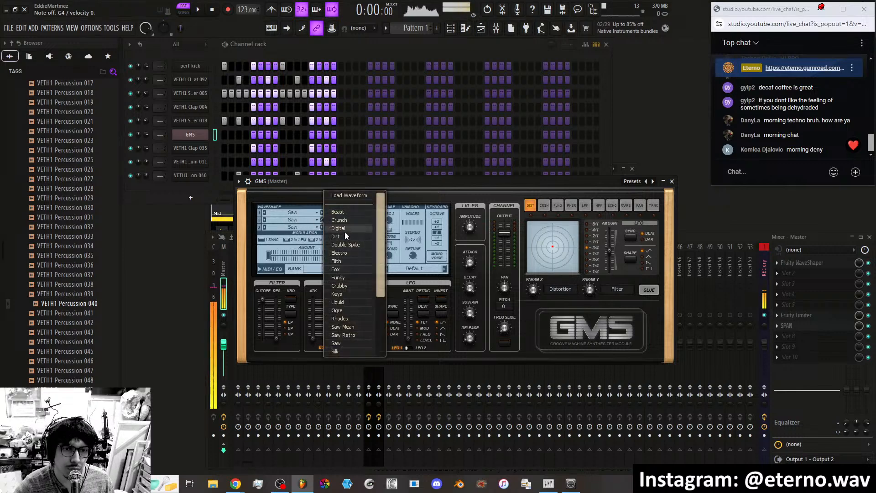
scroll(349, 296, down, 3)
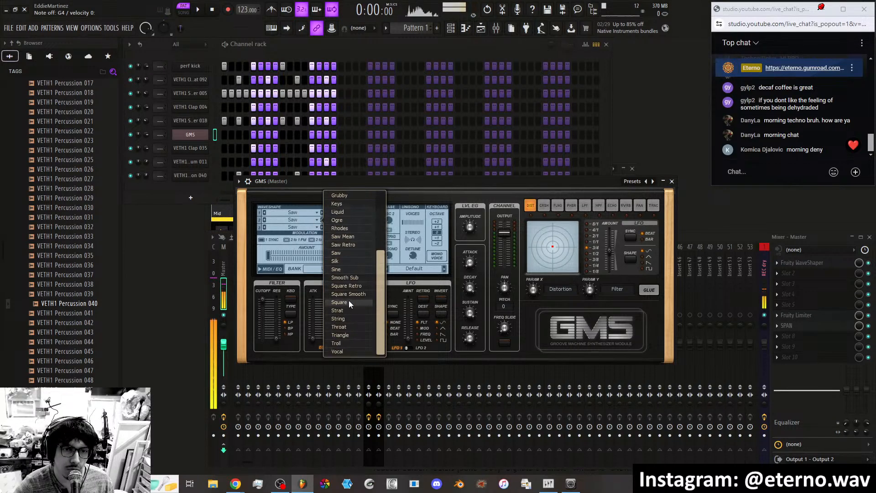
click(340, 261)
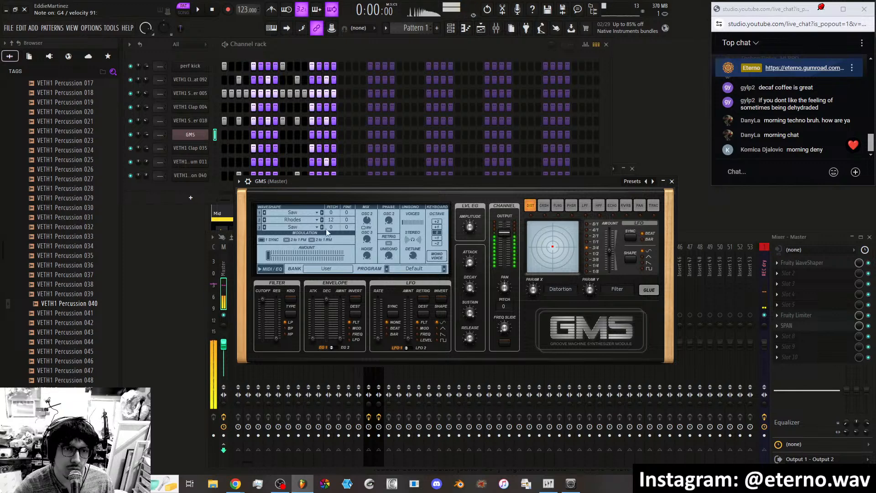
drag(370, 223, 351, 223)
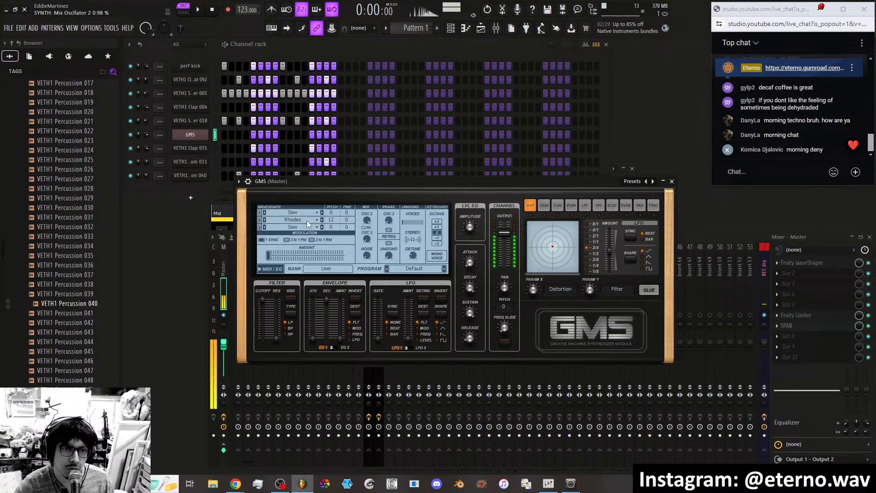
click(307, 221)
click(352, 217)
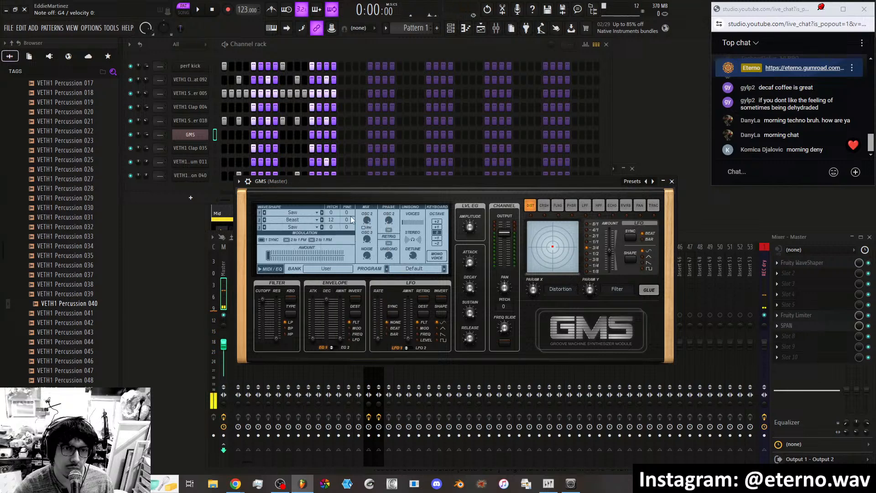
Audition other waveforms on oscillator 2, including Ogre and Saw Mean.
click(320, 220)
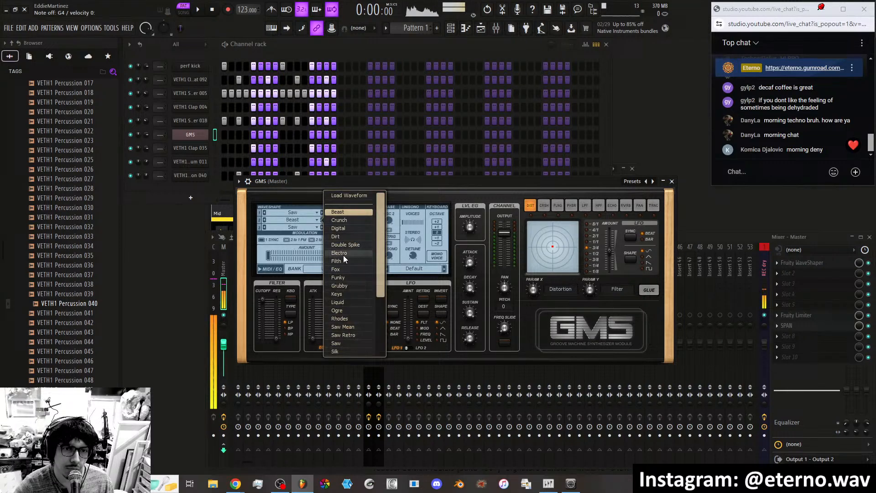
click(342, 253)
click(317, 220)
click(339, 302)
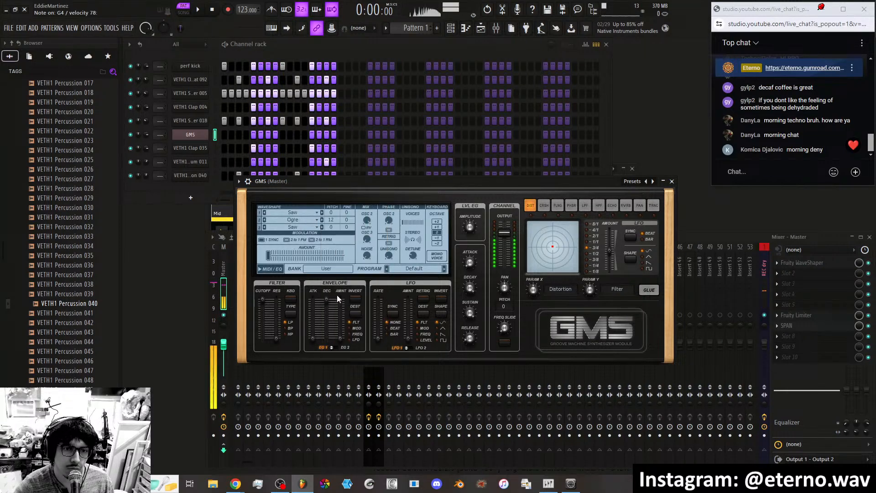
click(308, 221)
click(344, 317)
Set the waveforms of oscillators 2 and 1 to Rhodes.
click(317, 220)
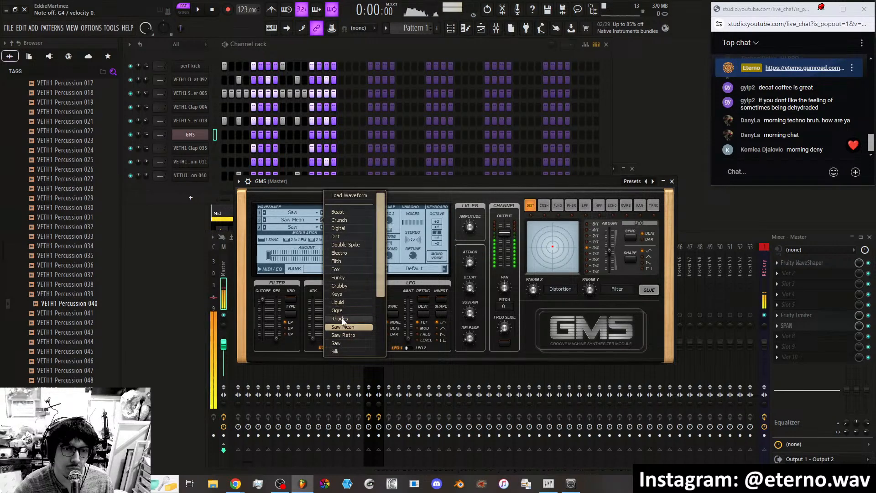
click(342, 318)
click(316, 213)
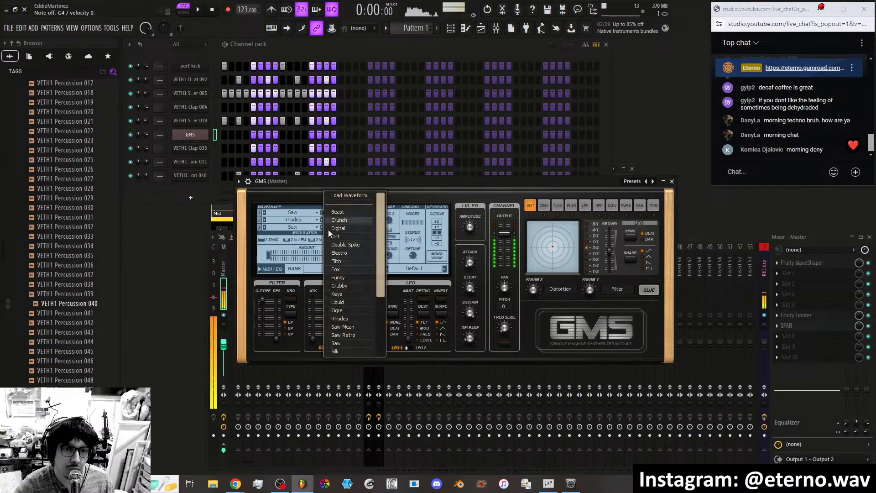
click(341, 319)
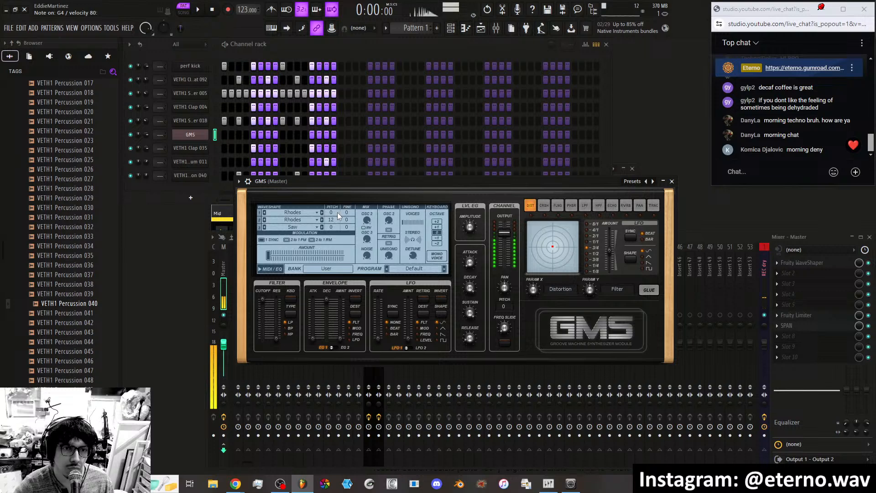
Set oscillator 2's pitch to -12 with a mix of about 0.67 %, and adjust oscillator 3's mix level.
drag(331, 220, 331, 238)
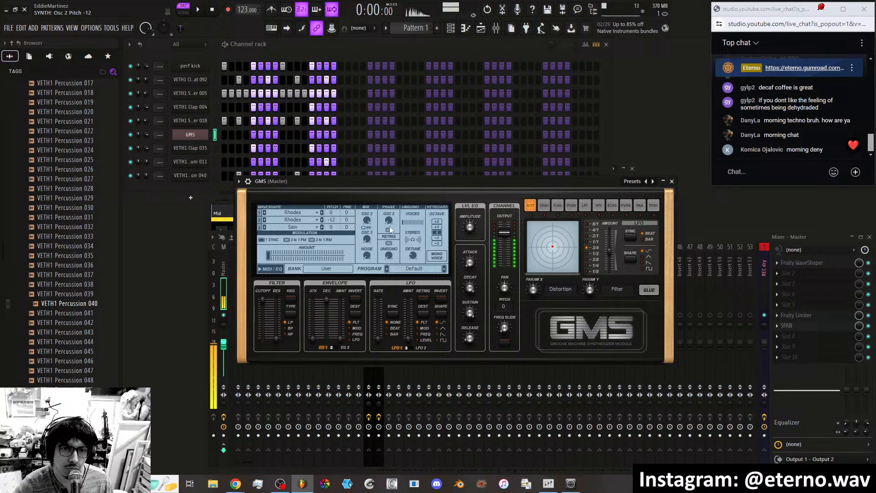
click(371, 222)
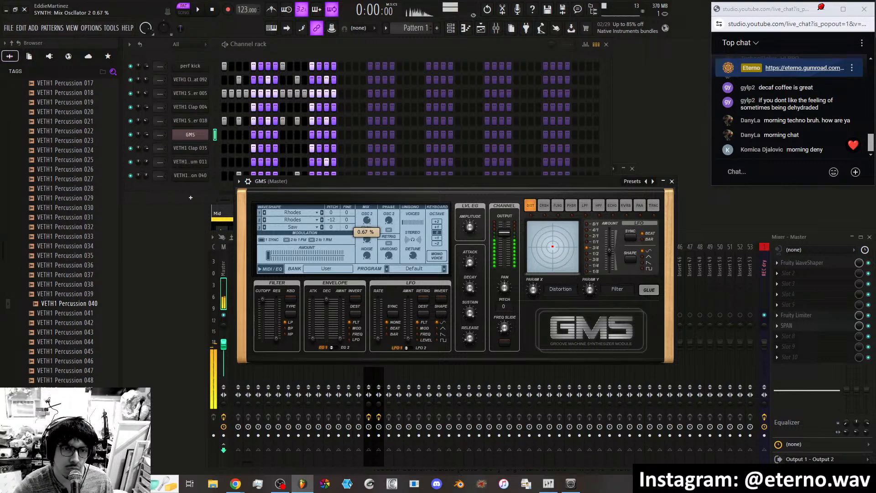
drag(367, 239, 368, 242)
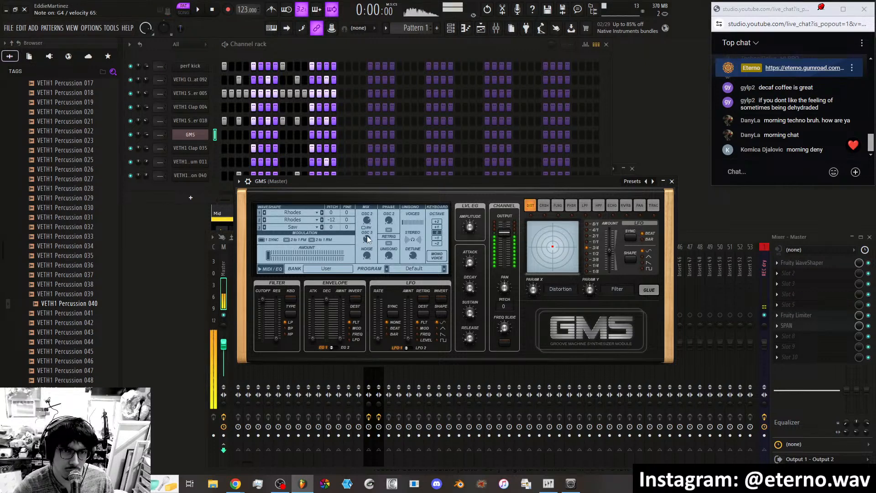
Adjust the unison voices, set the unison detune to about 0.43 % and try out the unison phase.
drag(405, 223, 409, 223)
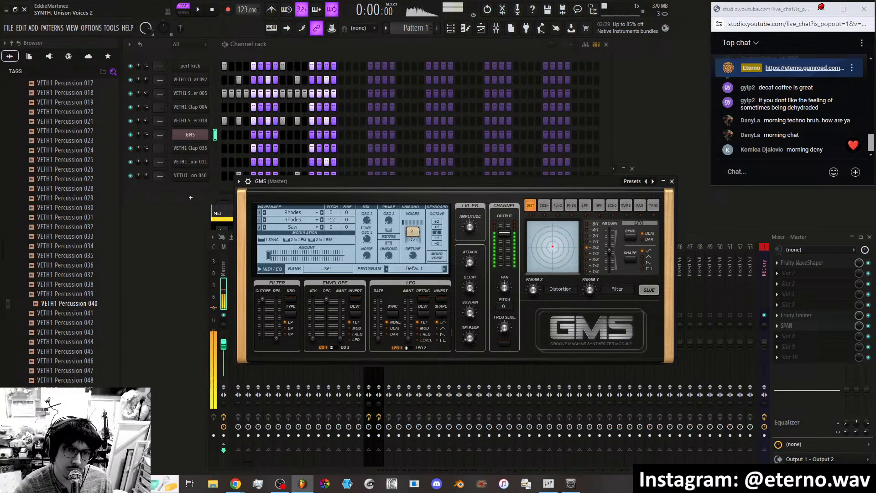
drag(409, 224, 415, 241)
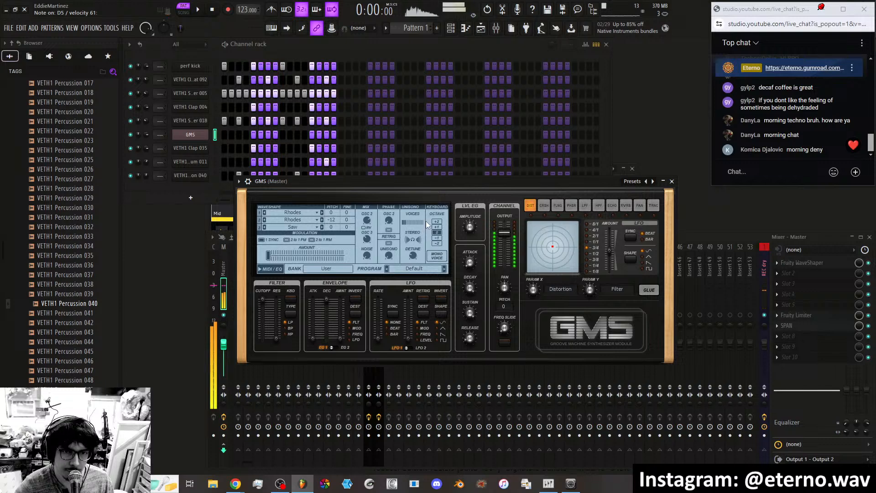
drag(413, 256, 414, 252)
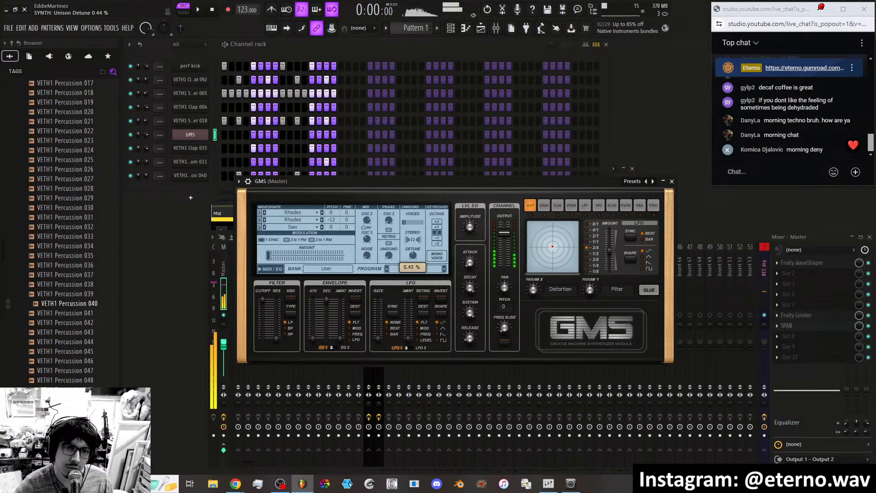
drag(413, 252, 396, 258)
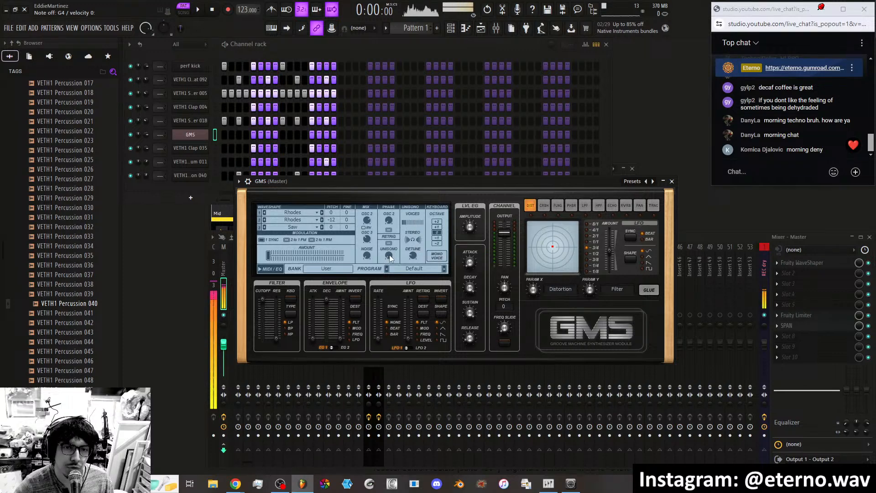
drag(390, 255, 390, 255)
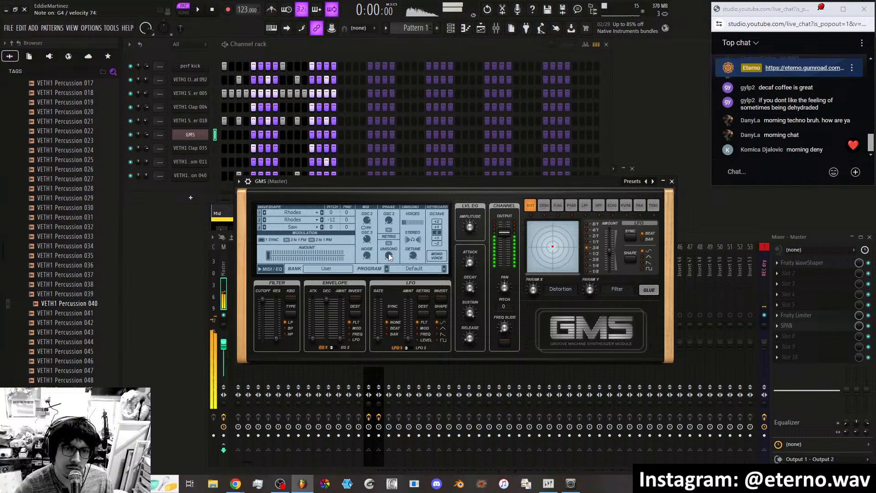
Adjust the unison phase and try a noise mix of about 0.16 %.
drag(388, 254, 388, 248)
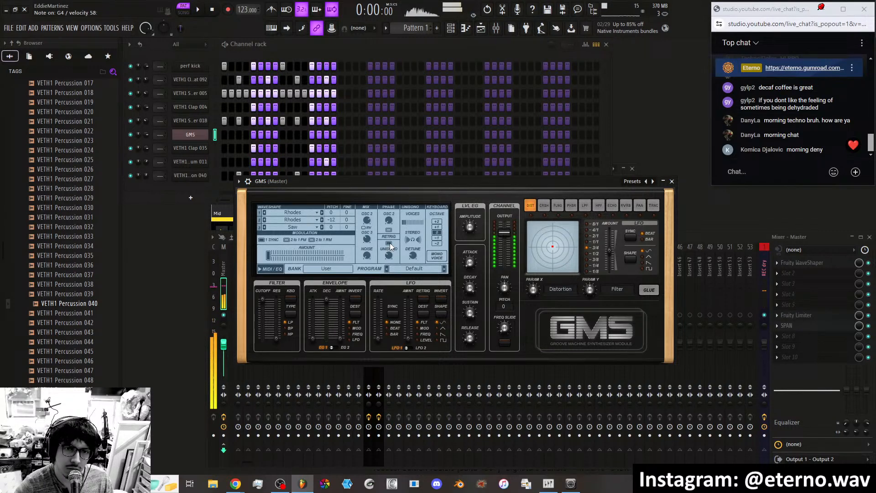
drag(368, 256, 369, 254)
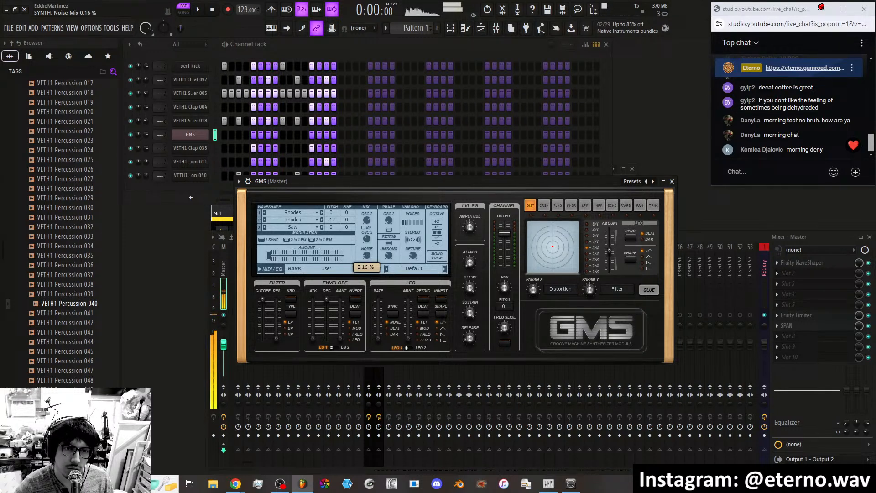
Audition the oscillator modulation types at different amounts and settle on 2 to 1 PM with an amount of about 0.43 %.
drag(269, 255, 271, 256)
drag(329, 256, 271, 259)
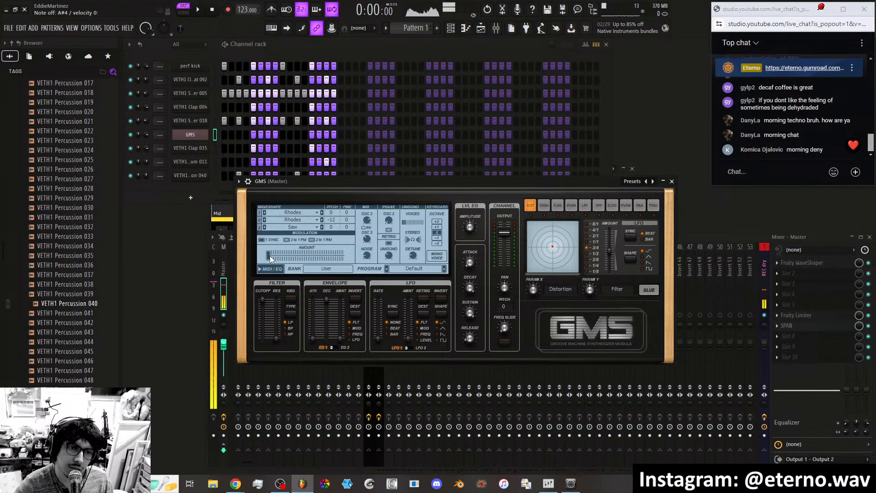
drag(271, 259, 299, 259)
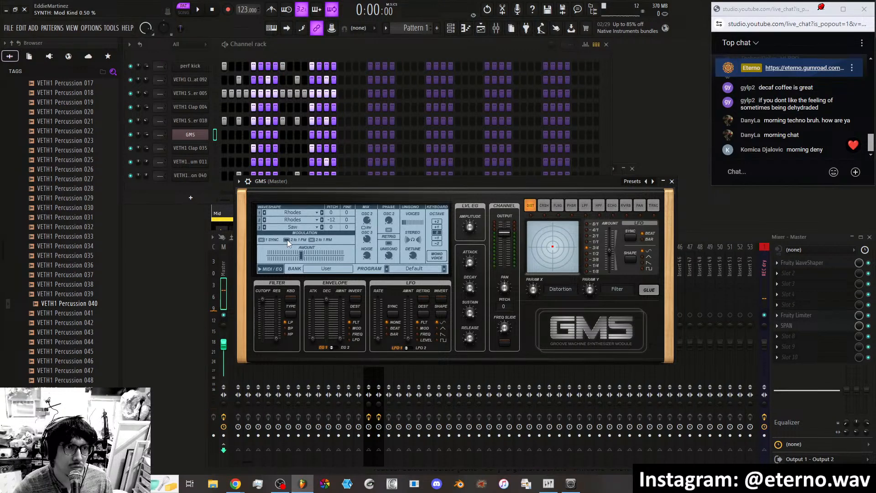
click(312, 240)
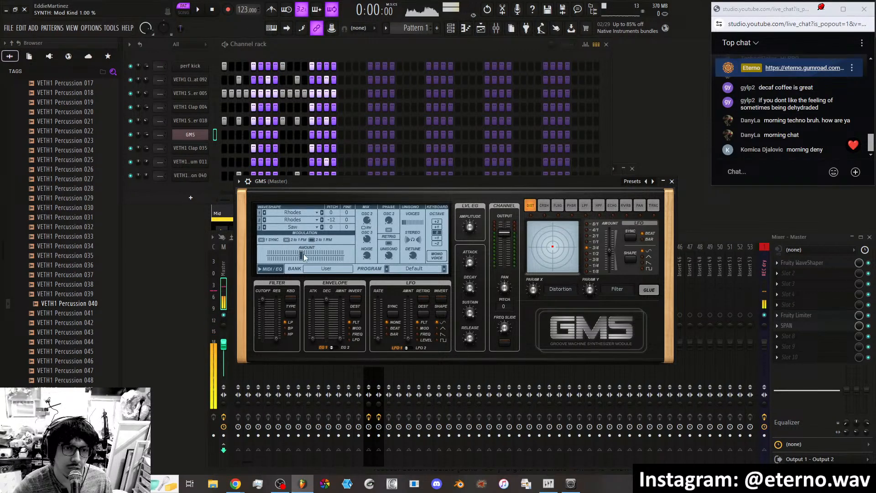
drag(304, 257, 269, 256)
drag(343, 255, 269, 256)
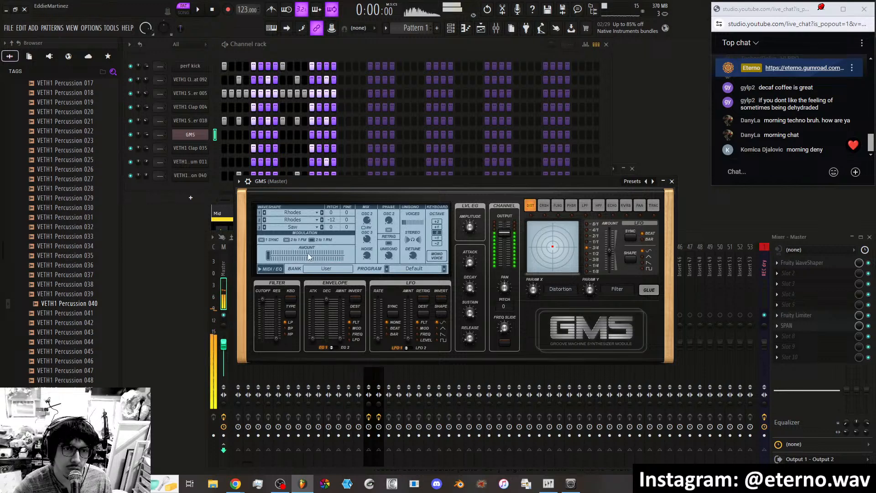
drag(270, 255, 299, 256)
click(290, 241)
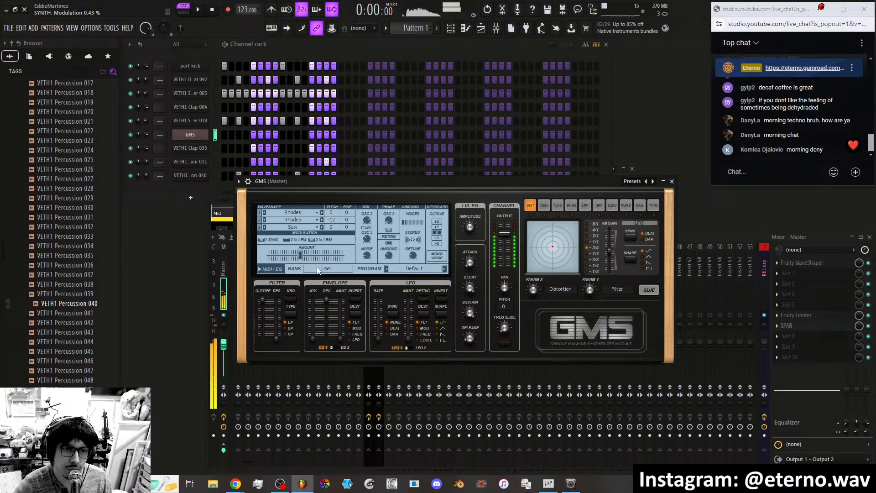
Audition other keyboard octaves and raise the oscillator modulation amount slightly.
click(368, 254)
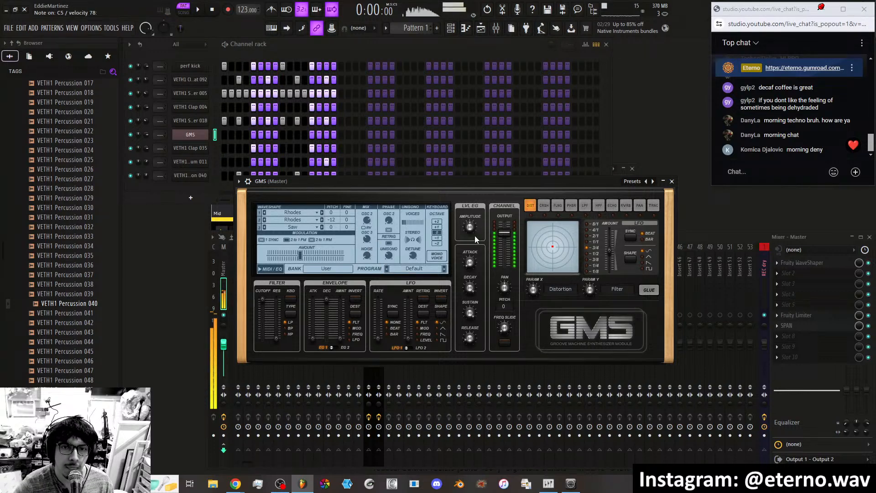
click(441, 228)
click(440, 240)
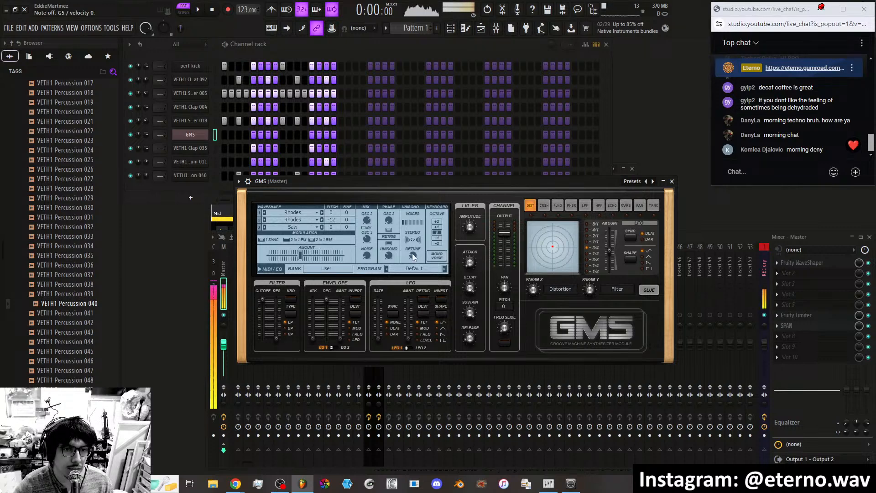
mouse_move(300, 254)
mouse_down()
mouse_move(329, 254)
mouse_move(292, 255)
mouse_move(306, 254)
mouse_up()
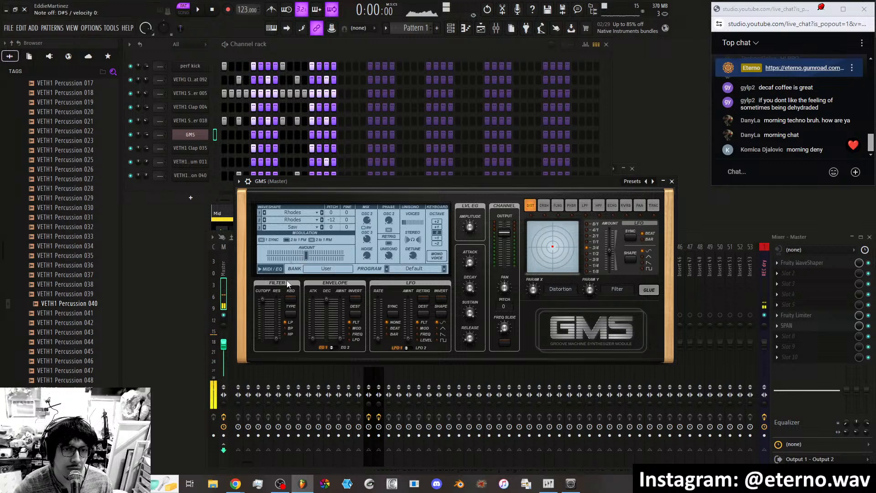
Look through the destination options for velocity and modulation on the MIDI/EQ page.
click(266, 271)
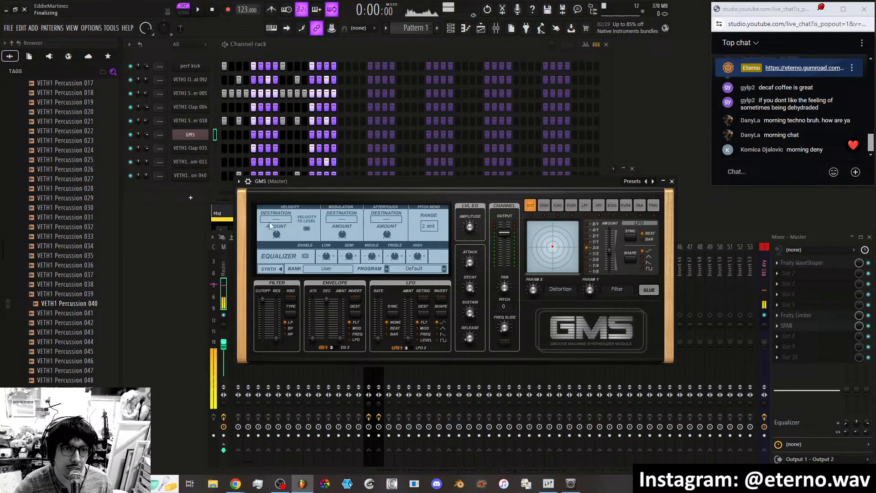
click(286, 218)
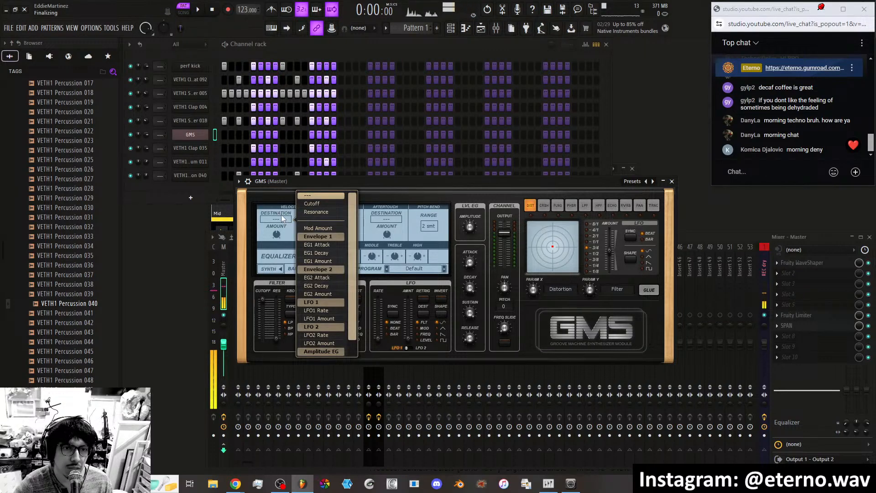
click(280, 212)
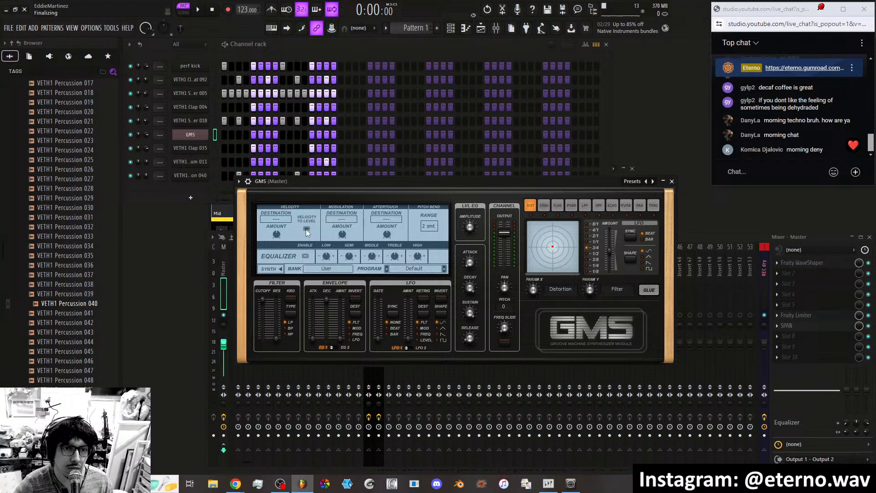
click(277, 220)
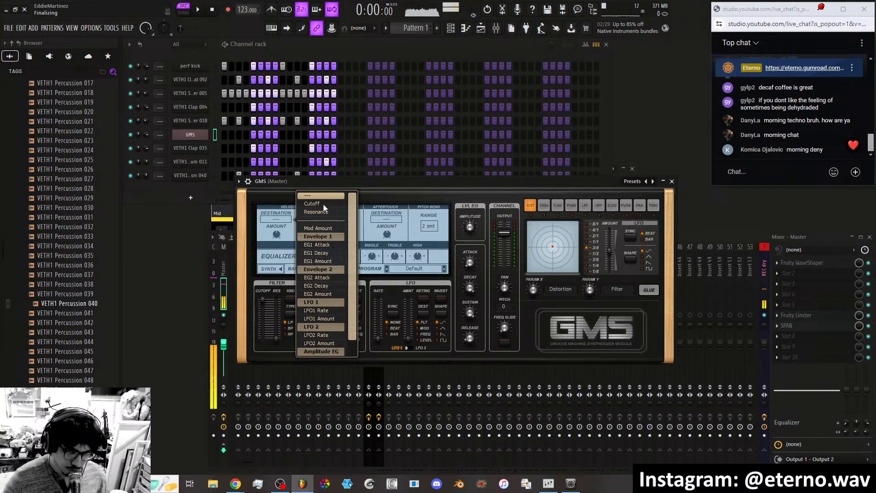
scroll(329, 286, down, 2)
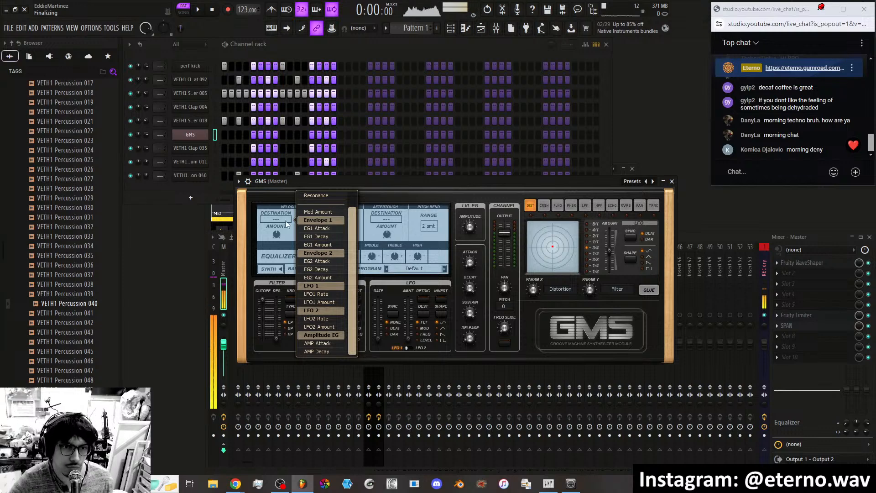
click(285, 217)
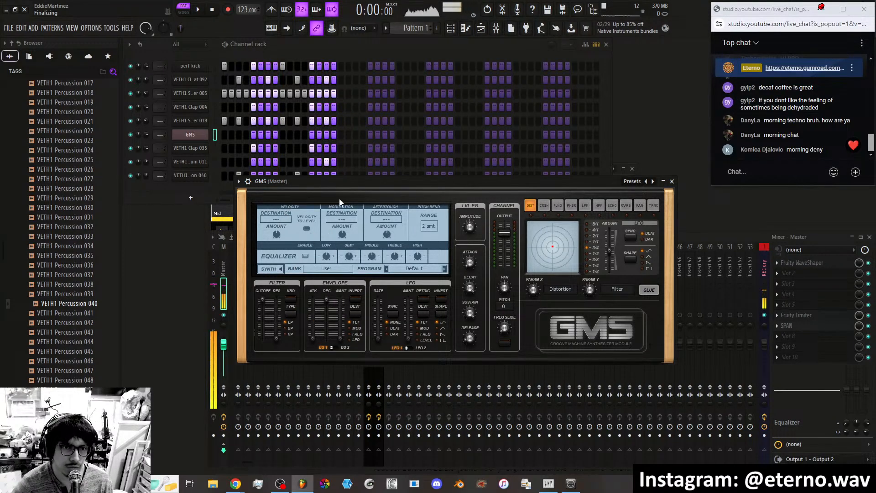
click(344, 220)
click(372, 219)
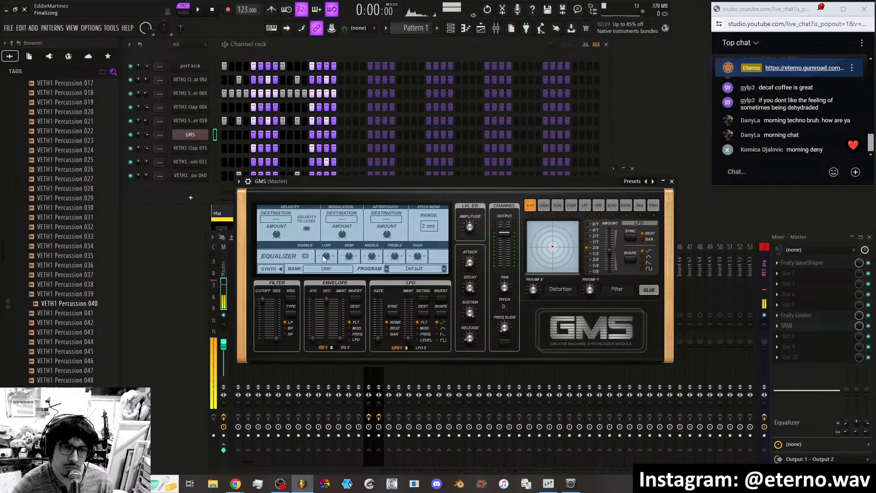
Return to the synth page and adjust the unison detune.
click(271, 268)
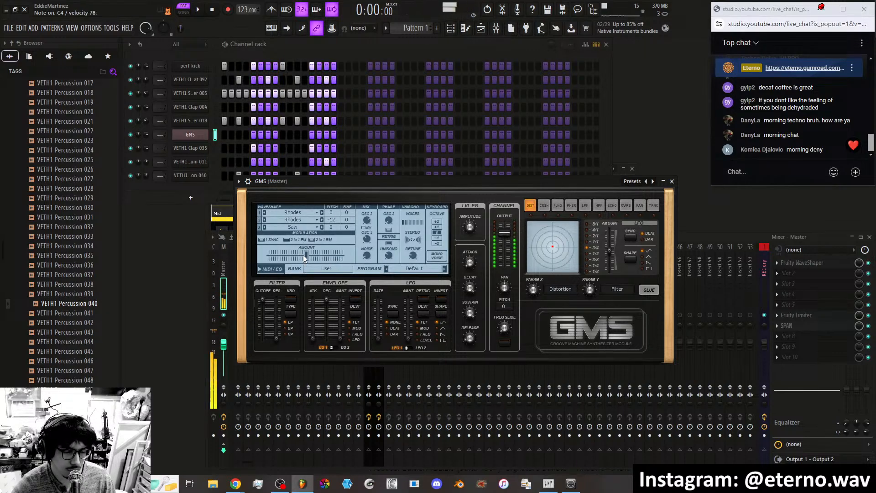
drag(413, 255, 415, 260)
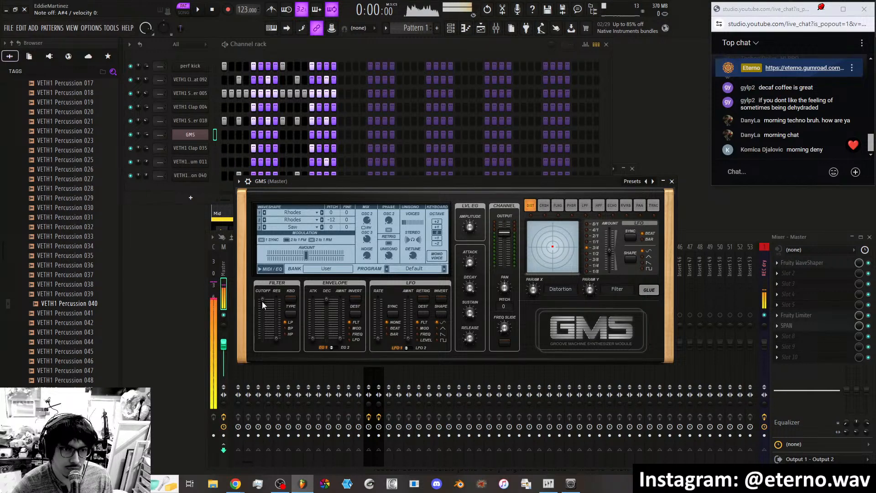
Audition the low-pass, band-pass and high-pass filter types with different cutoff and resonance levels.
mouse_move(261, 301)
mouse_down()
mouse_move(262, 325)
mouse_move(262, 298)
mouse_move(262, 313)
mouse_up()
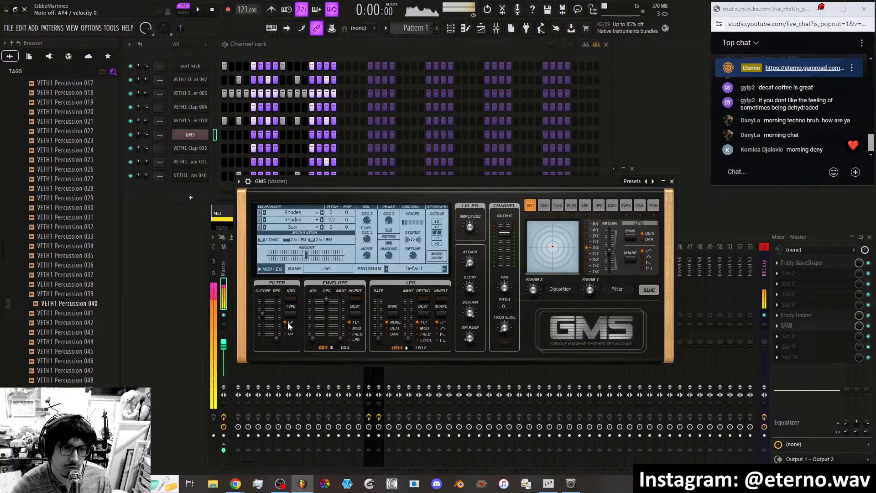
click(289, 329)
mouse_move(263, 314)
mouse_down()
mouse_move(262, 322)
mouse_move(262, 298)
mouse_up()
click(286, 333)
mouse_move(276, 327)
mouse_down()
mouse_move(276, 310)
mouse_move(262, 310)
mouse_move(262, 321)
mouse_up()
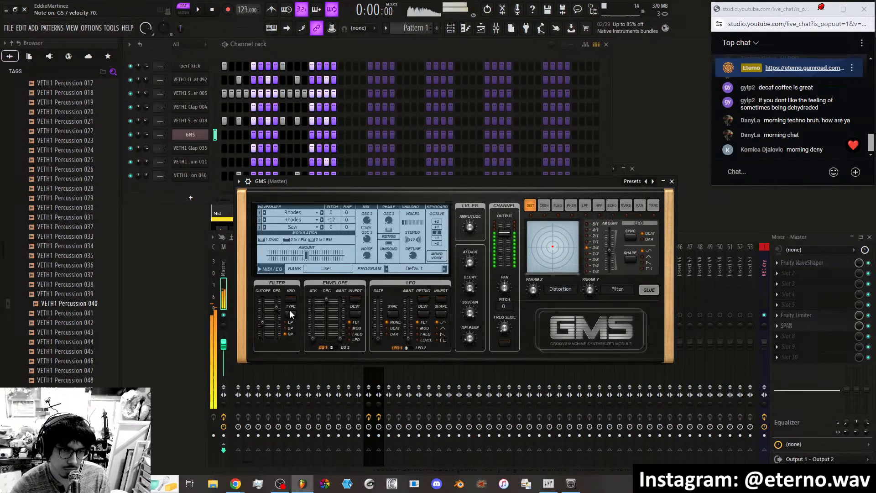
drag(276, 306, 263, 318)
click(284, 322)
click(284, 328)
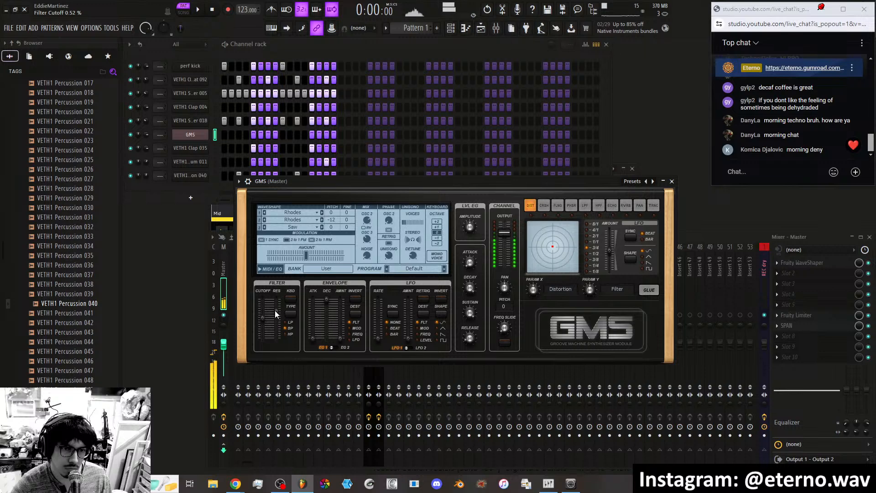
mouse_move(262, 318)
mouse_down()
mouse_move(277, 322)
mouse_move(264, 301)
mouse_move(264, 314)
mouse_up()
click(285, 322)
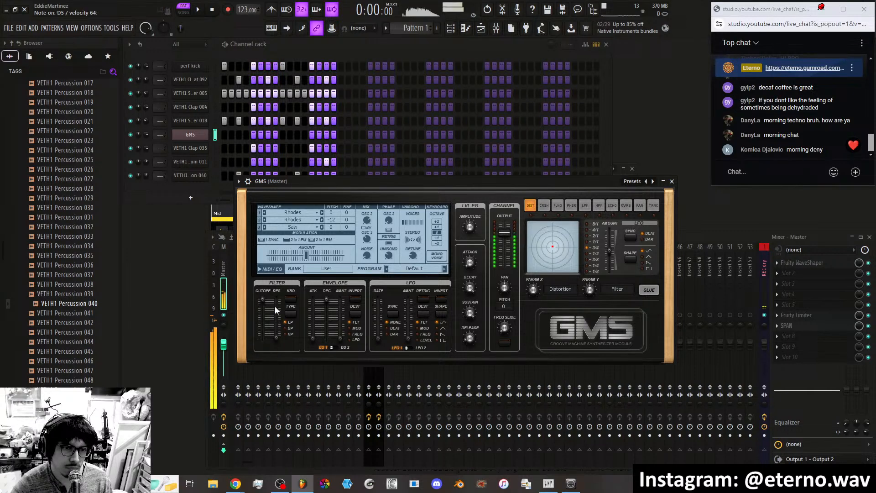
click(291, 296)
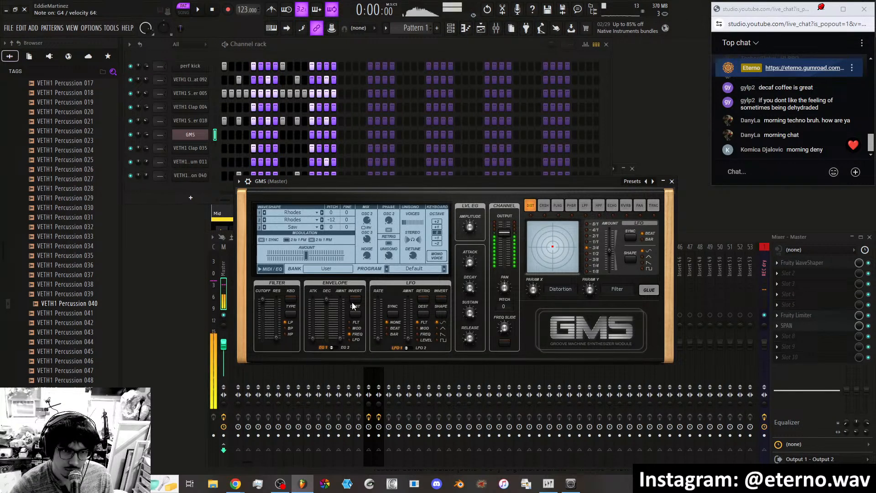
Route envelope 1 to the filter, lower the filter cutoff and raise the envelope's attack and amount.
click(353, 322)
drag(262, 300, 262, 325)
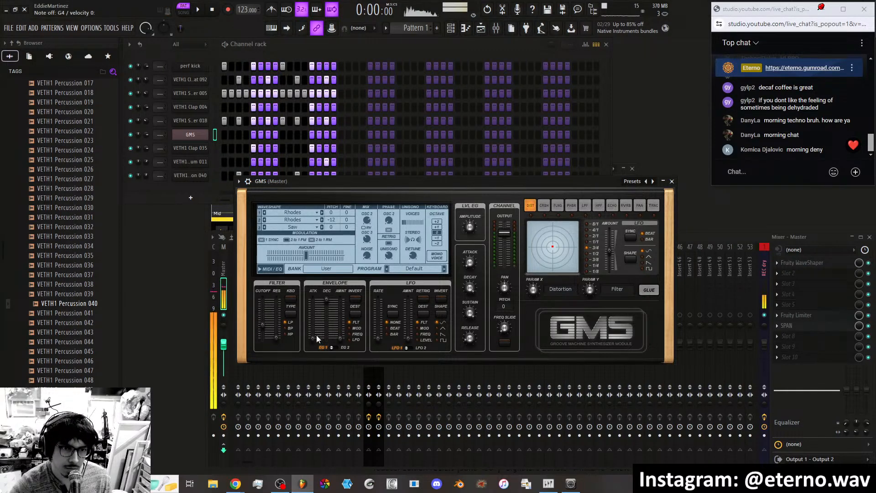
drag(313, 338, 341, 311)
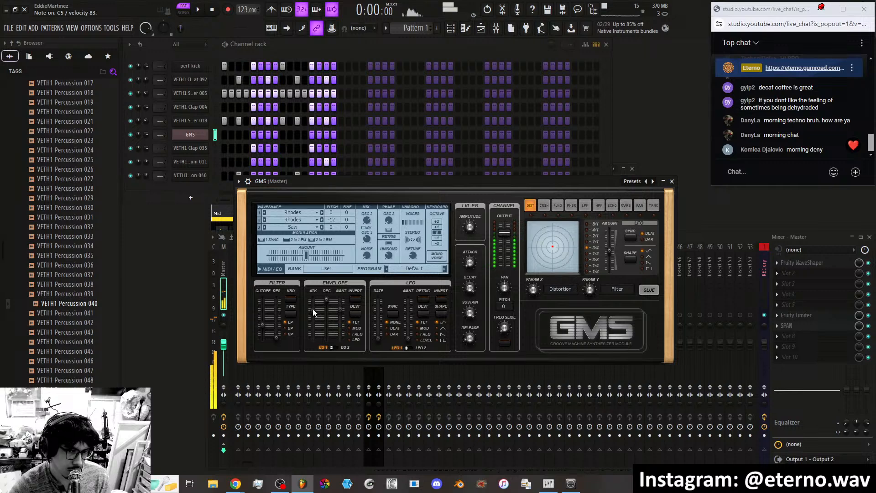
drag(340, 309, 340, 302)
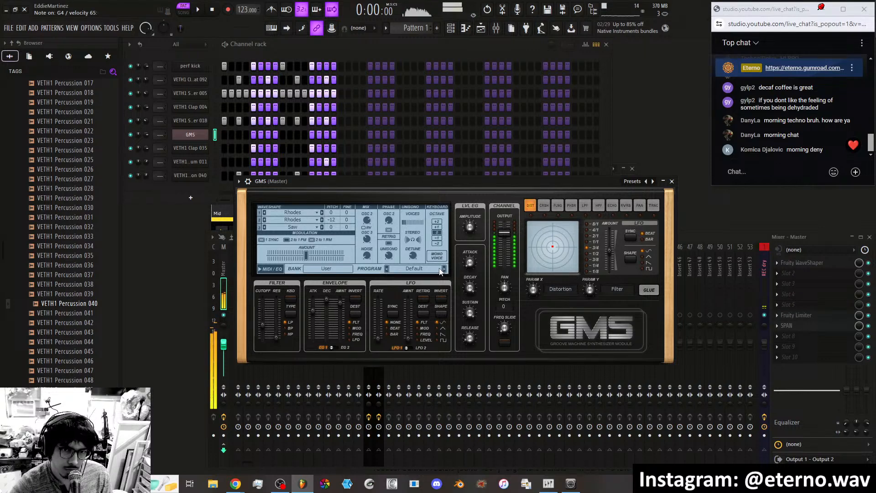
Try other destinations for envelope 1 and other filter types.
click(354, 314)
click(354, 314)
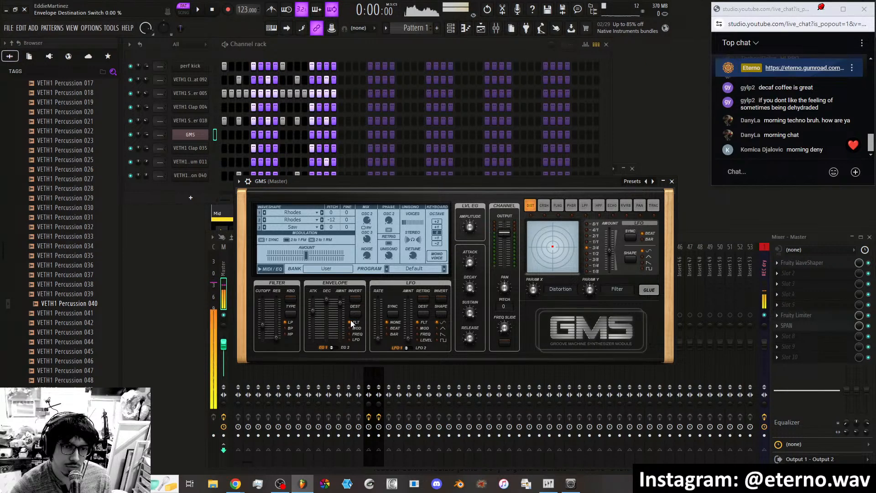
click(291, 313)
click(289, 322)
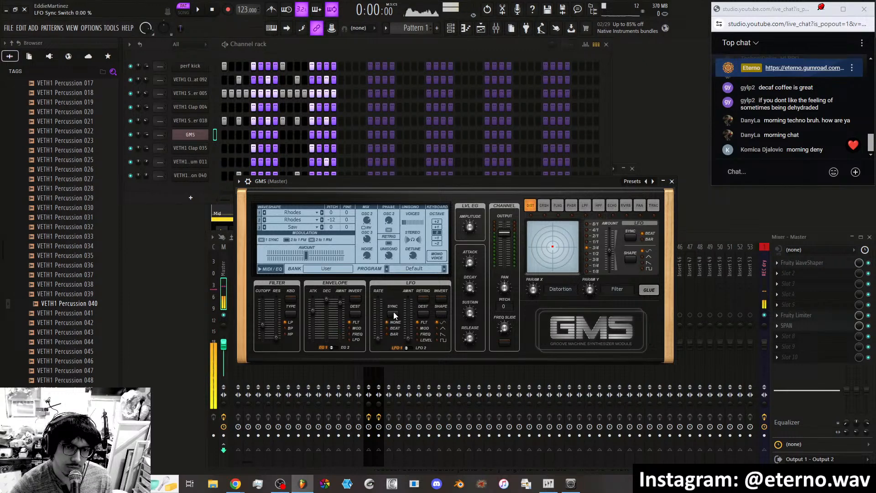
Try beat sync and a higher rate on LFO 1, and set its destination to FREQ.
click(388, 329)
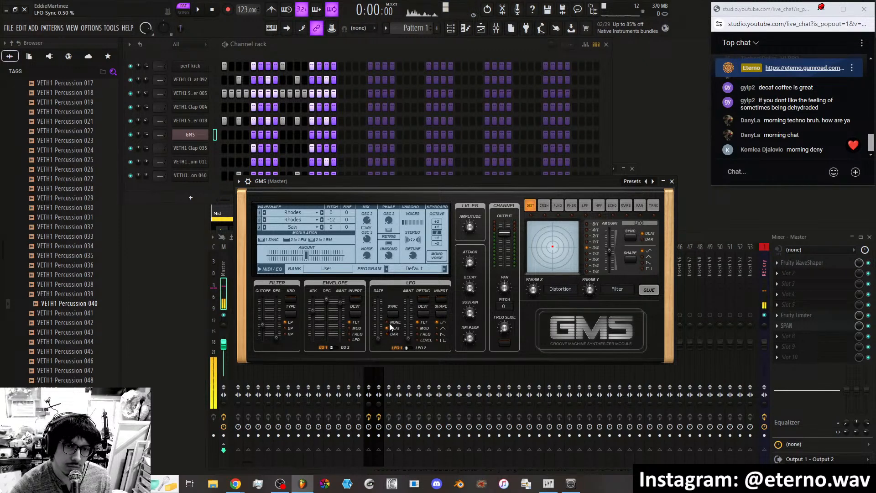
drag(378, 339, 378, 331)
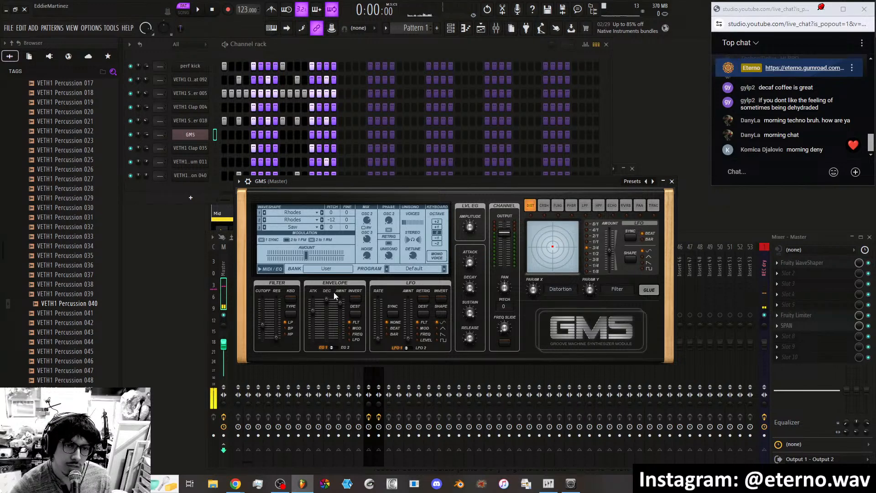
mouse_move(307, 254)
mouse_down()
mouse_move(279, 254)
mouse_move(307, 254)
mouse_up()
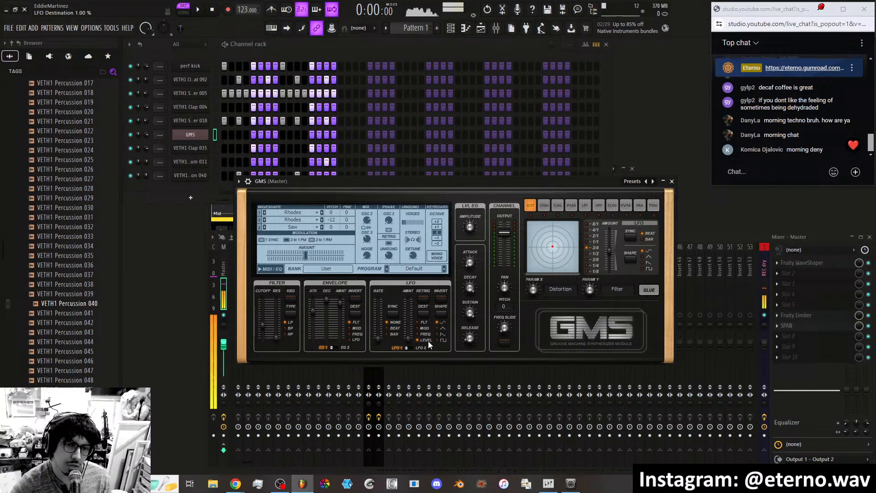
click(420, 334)
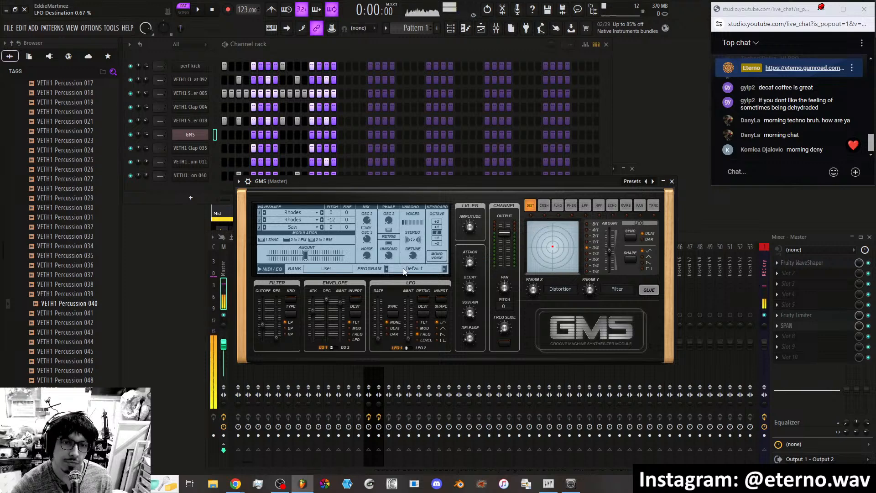
Check the settings of LFO 2 and envelope 2, and return to envelope 1.
click(417, 349)
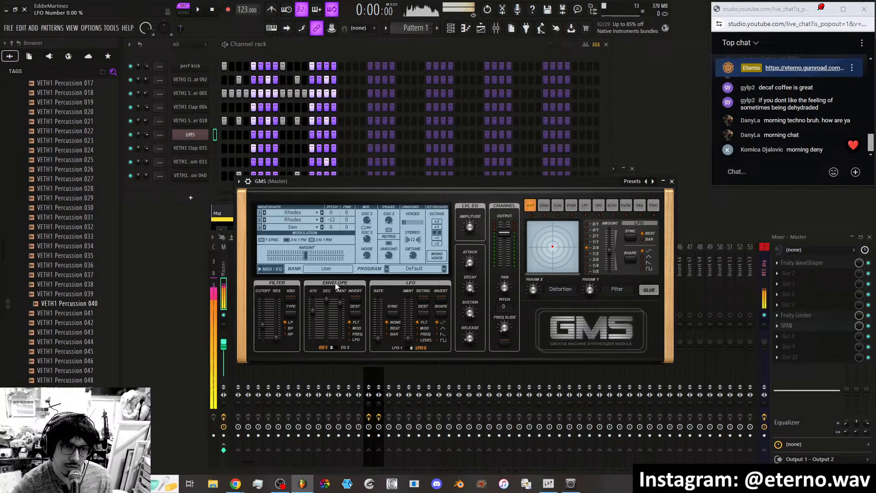
click(345, 349)
click(323, 349)
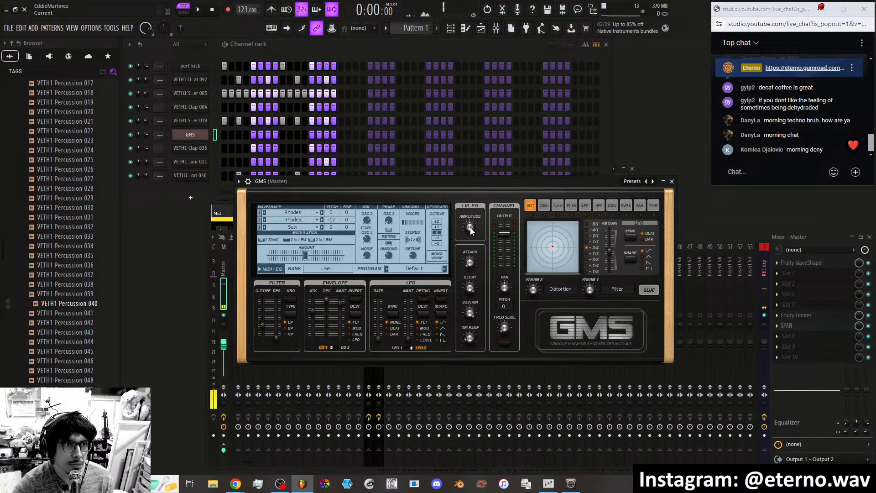
Fine-tune the amplitude, save the project and raise the oscillator modulation amount slightly.
drag(471, 230, 470, 226)
key(ctrl+s)
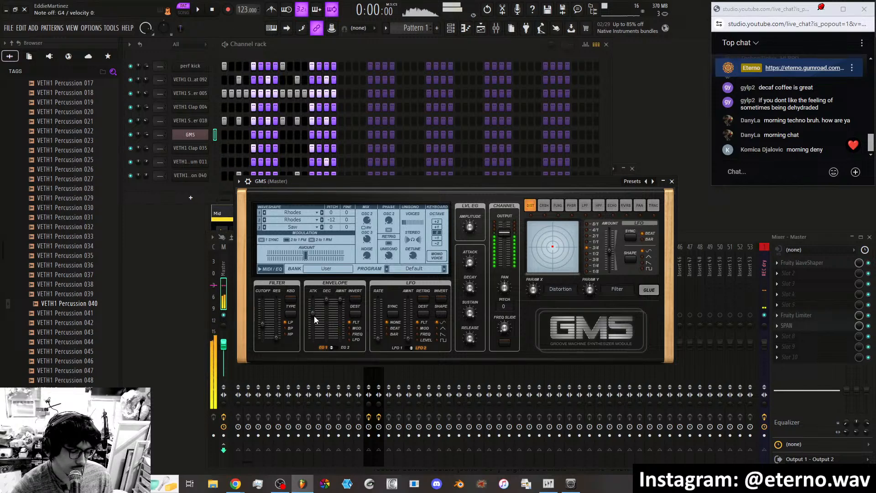
mouse_move(305, 254)
mouse_down()
mouse_move(332, 254)
mouse_move(317, 254)
mouse_up()
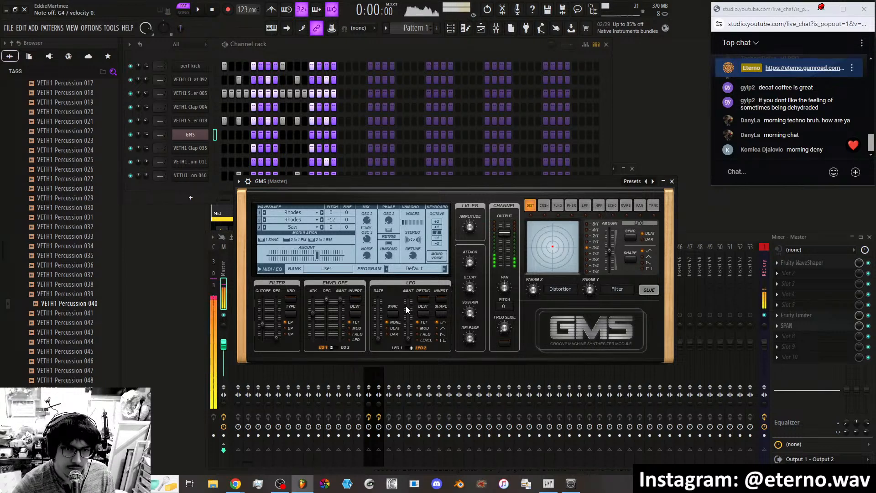
Raise the rate and amount of LFO 1, turn on its retrigger with the third wave shape, and lower envelope 1's amount.
click(403, 349)
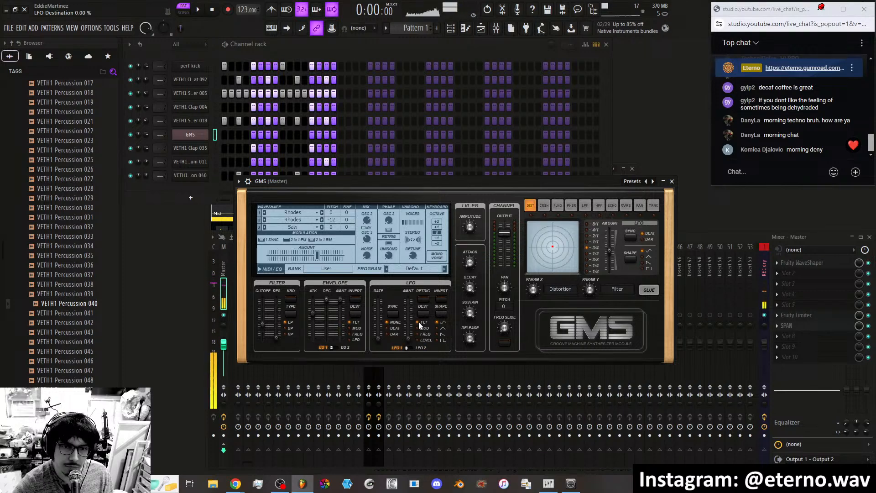
drag(409, 337, 377, 322)
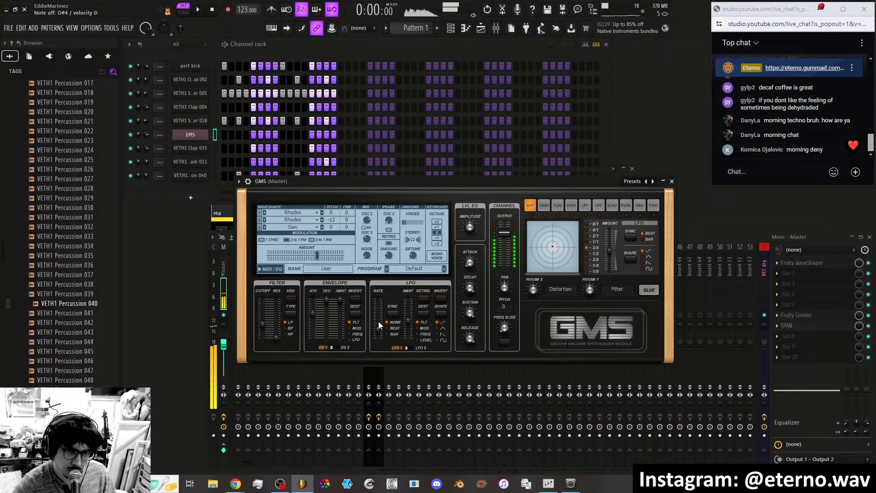
drag(378, 326, 408, 310)
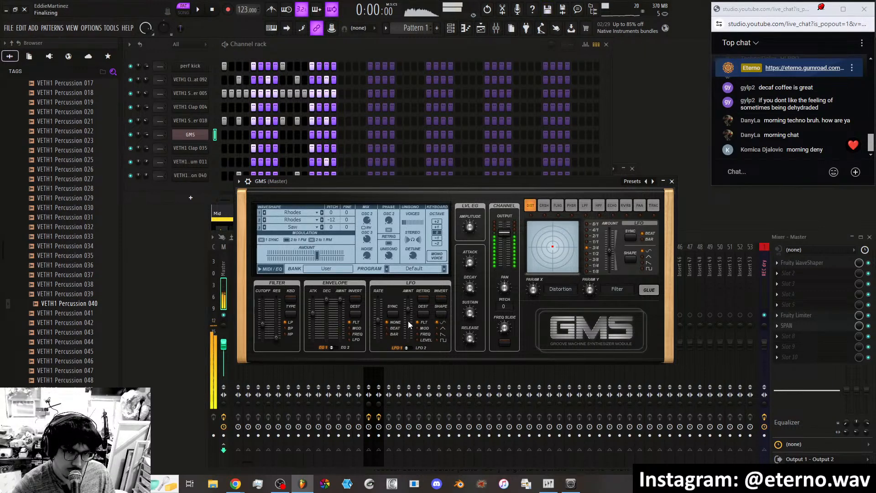
drag(409, 326, 408, 319)
click(423, 297)
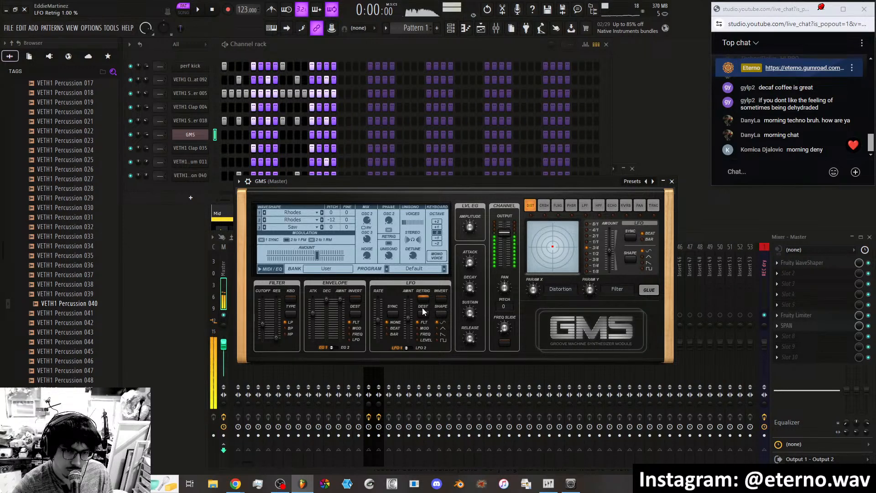
click(437, 332)
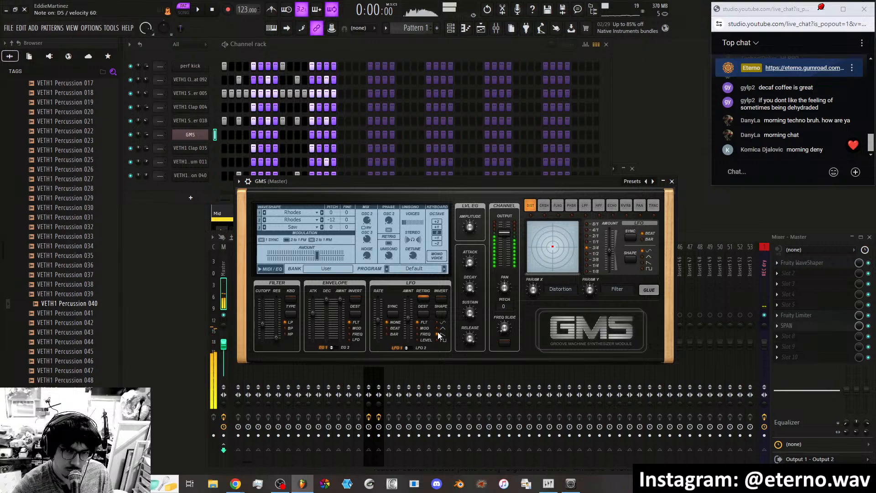
drag(411, 323, 378, 327)
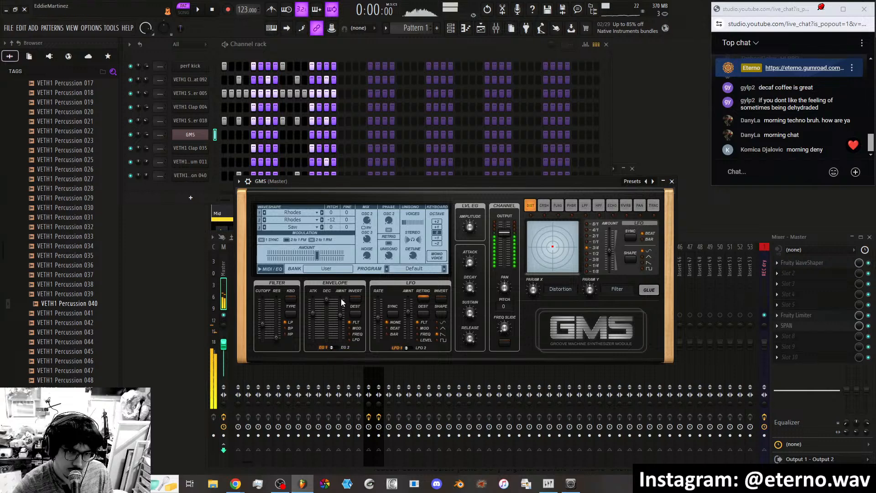
drag(342, 315, 341, 318)
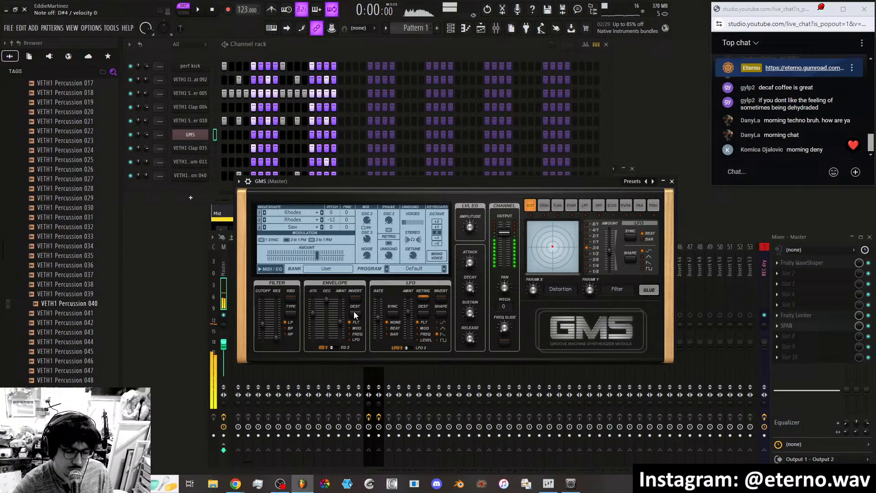
Audition the first three wave shapes and the invert option on LFO 1.
click(437, 322)
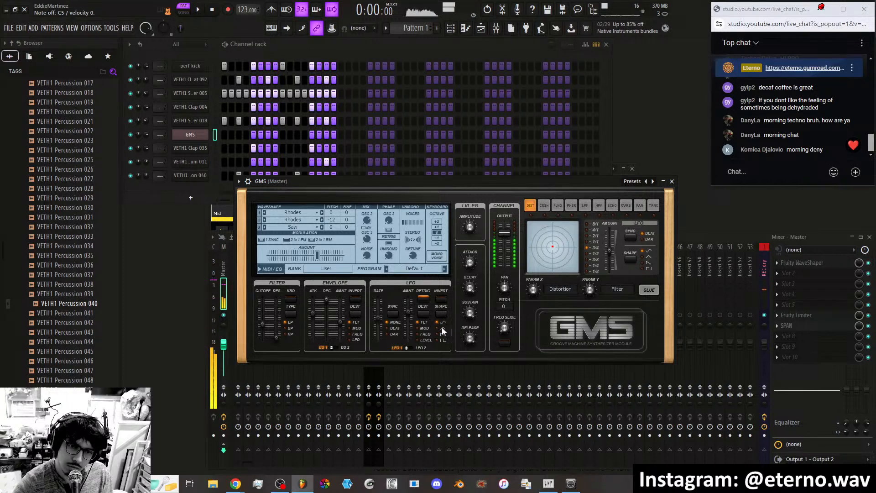
click(437, 329)
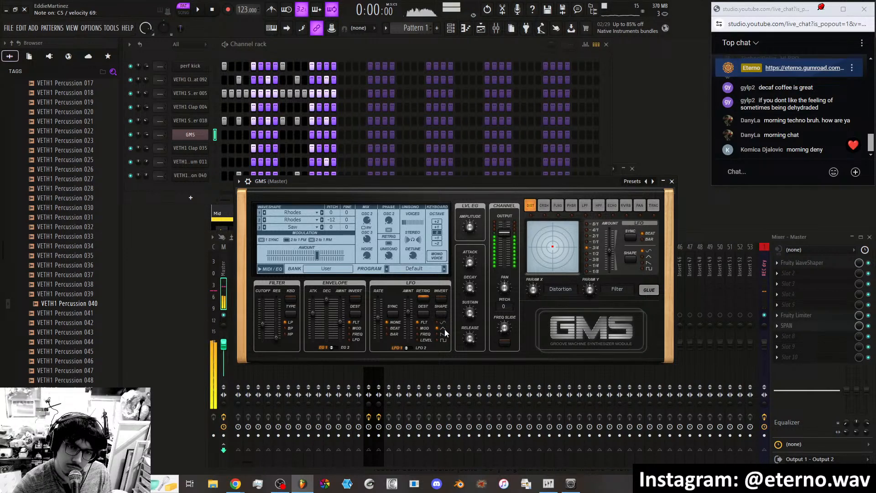
click(438, 335)
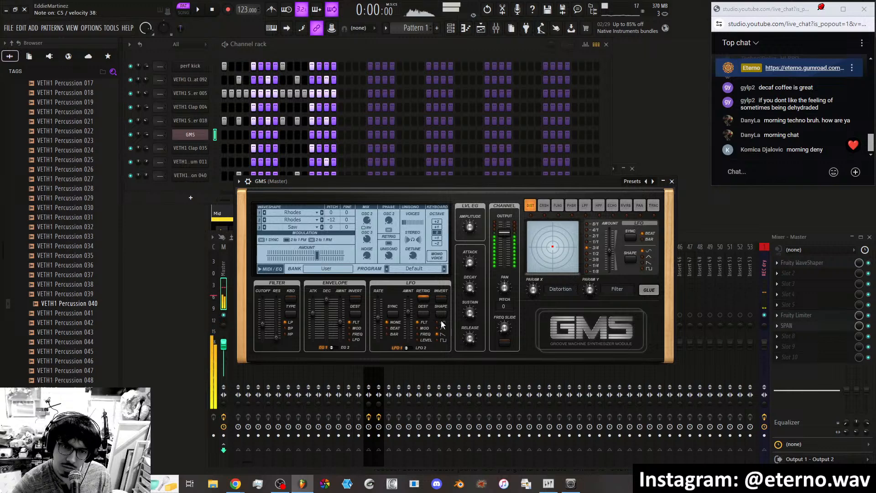
click(440, 299)
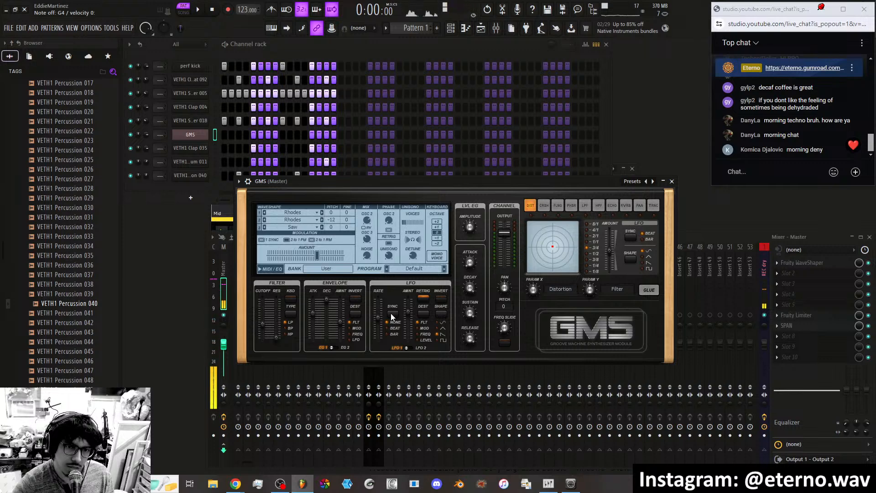
Sync LFO 1 to BEAT and set its rate to 3/8.
drag(378, 318, 378, 317)
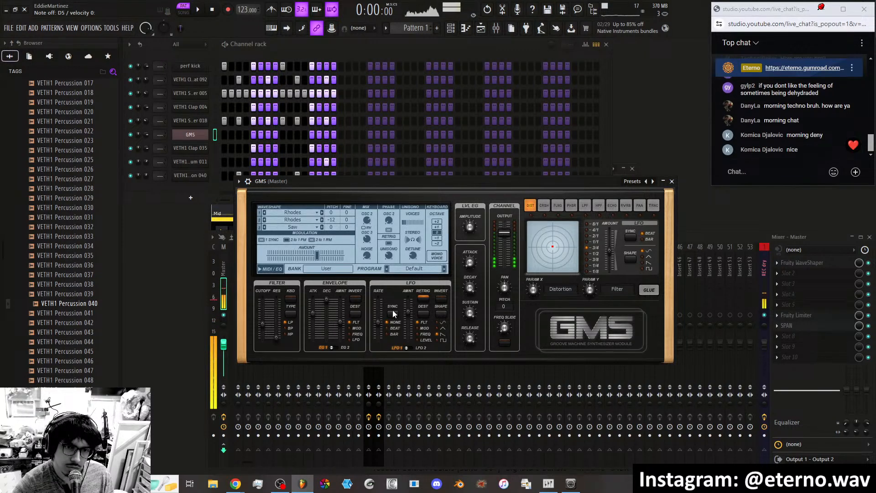
drag(381, 321, 380, 321)
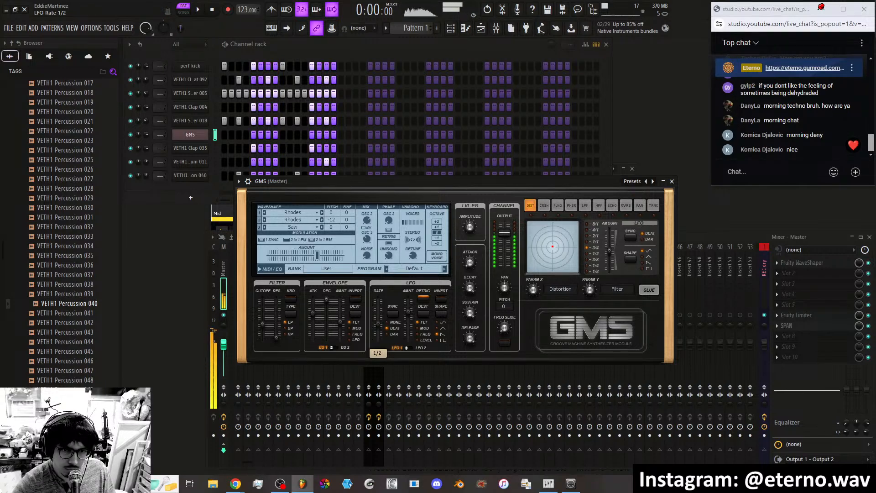
drag(378, 316, 378, 328)
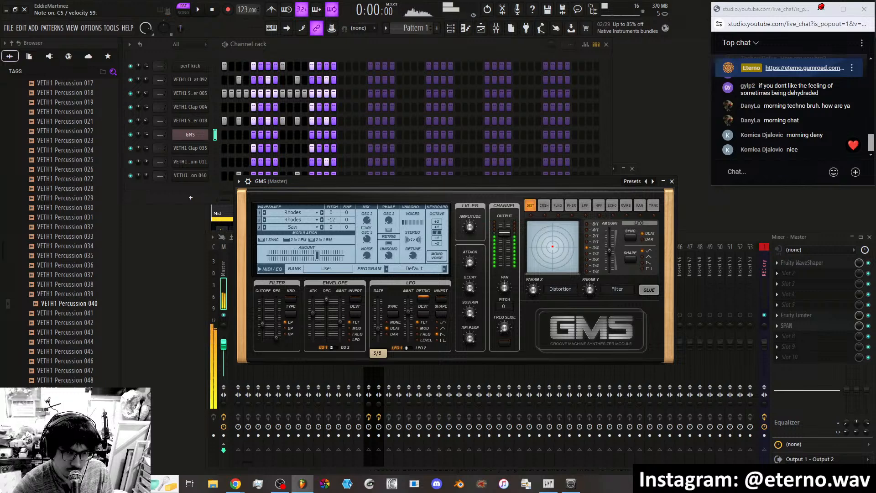
Point LFO 2 at MOD, raise its rate, choose the third wave shape and sync it to BEAT.
click(416, 347)
click(417, 328)
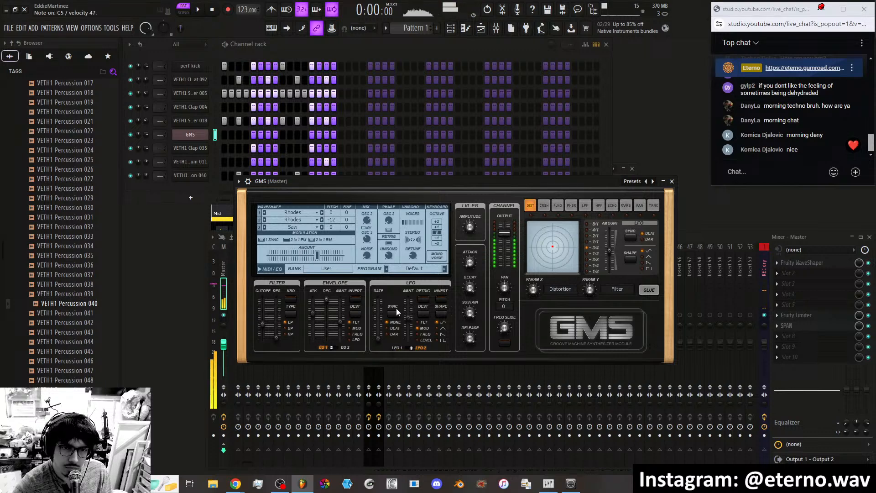
drag(377, 335, 377, 319)
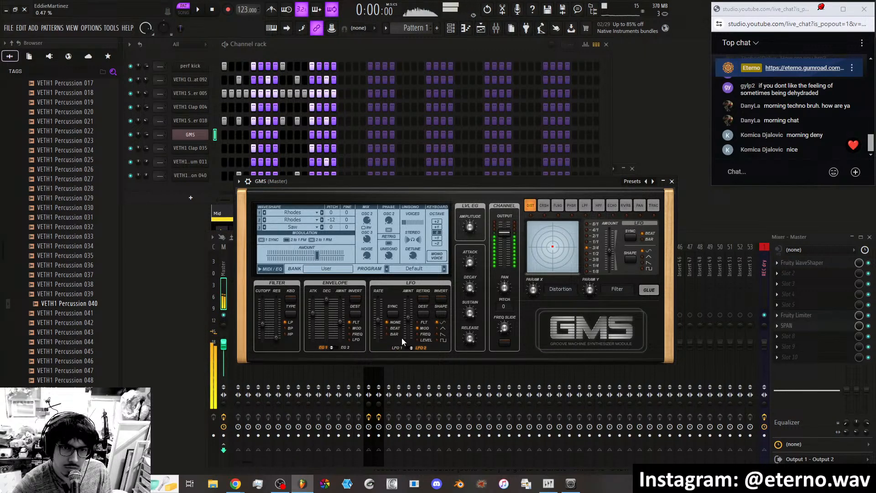
click(437, 334)
click(389, 315)
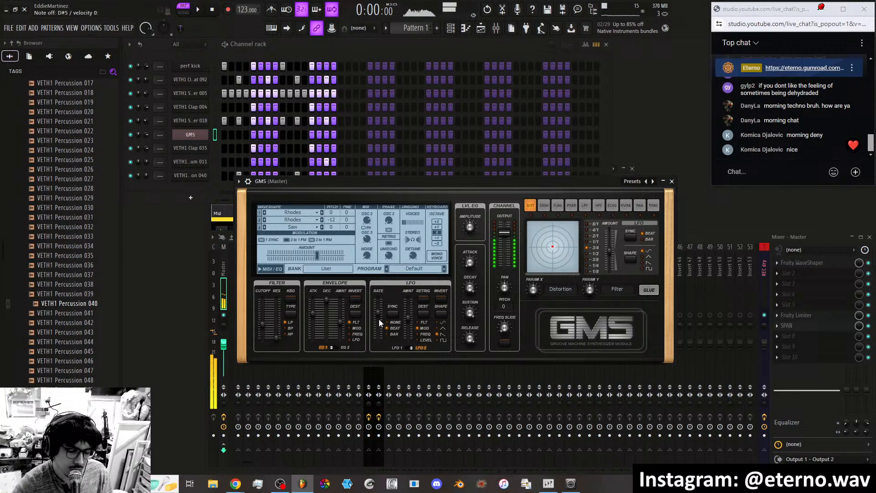
Set LFO 2's destination to FREQ, try different amounts, raise its rate further and leave the amount very low.
scroll(408, 321, up, 3)
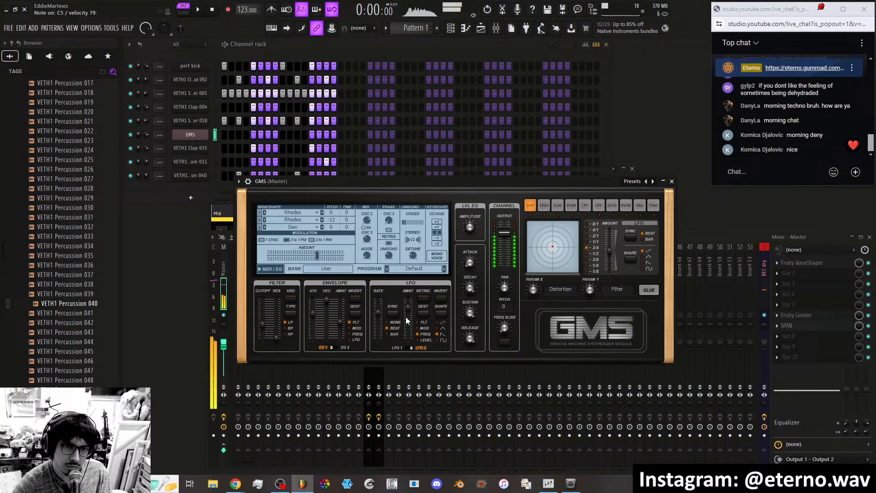
drag(409, 308, 409, 328)
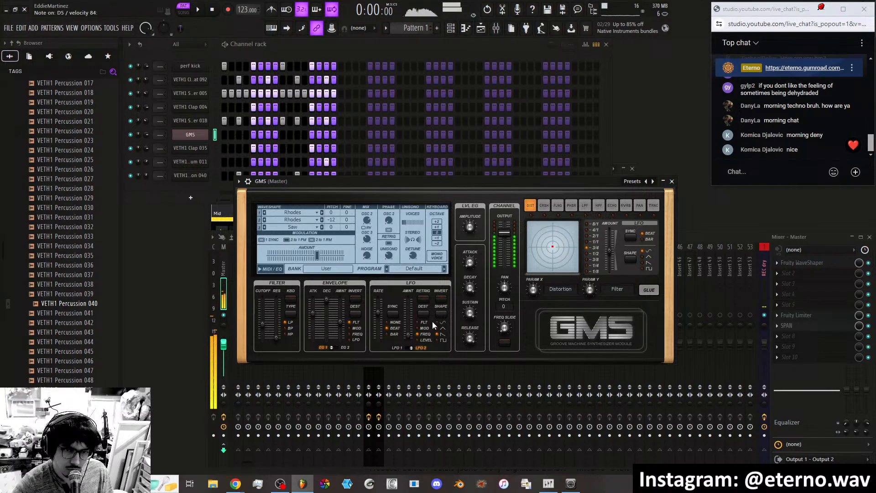
drag(409, 333, 409, 313)
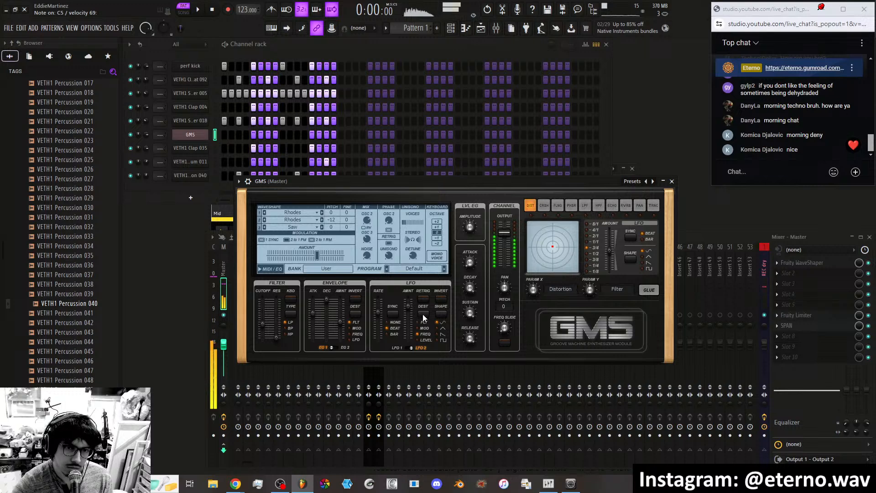
click(381, 311)
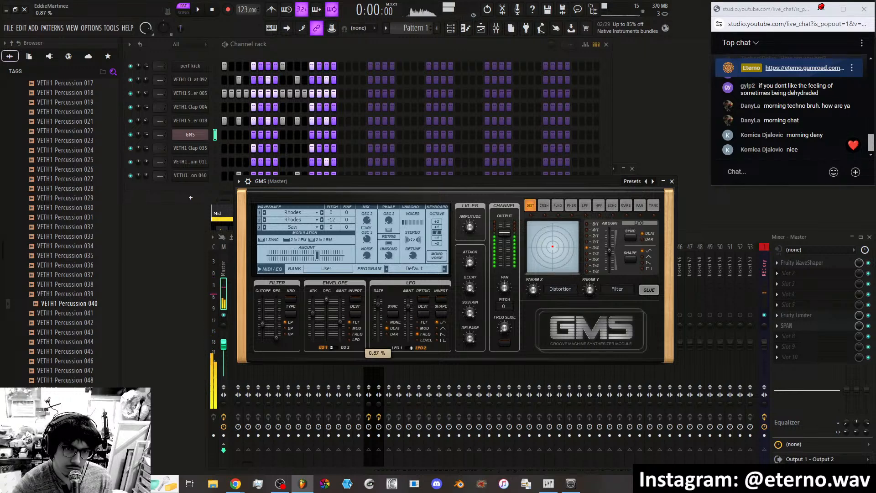
drag(407, 313, 408, 335)
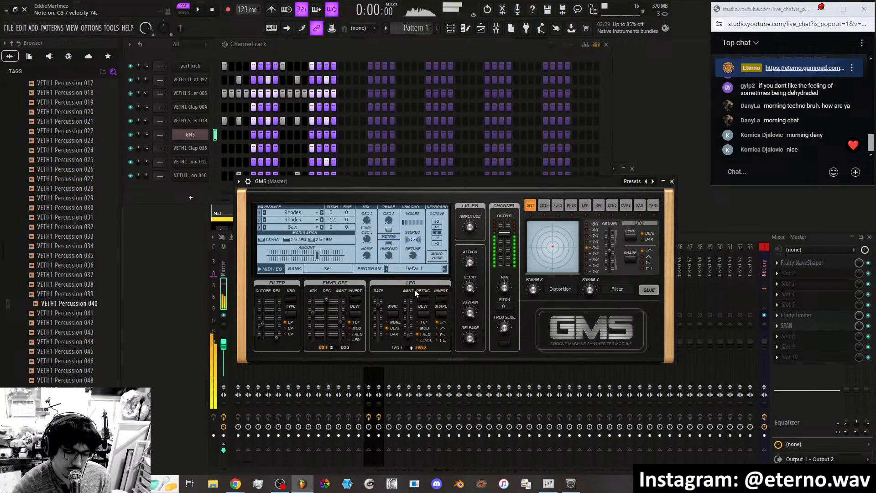
drag(408, 336, 407, 336)
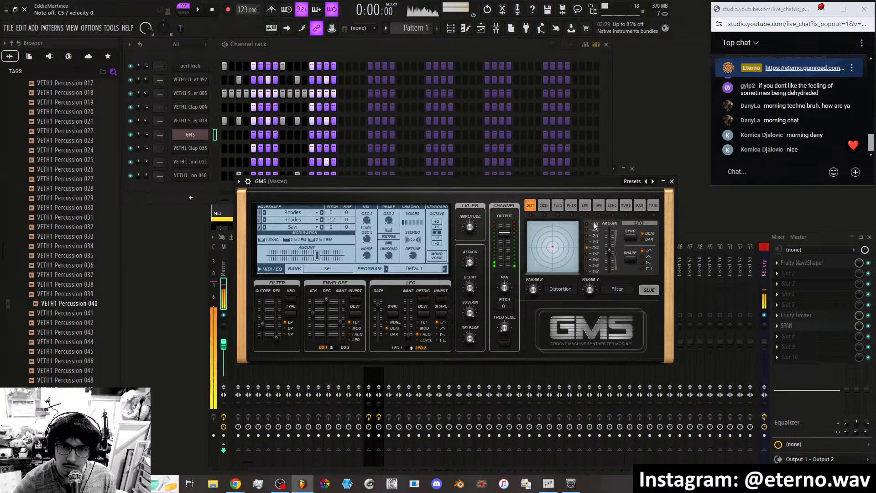
Raise the amount of envelope 2, adjust its decay, and lower the oscillator modulation amount.
click(337, 348)
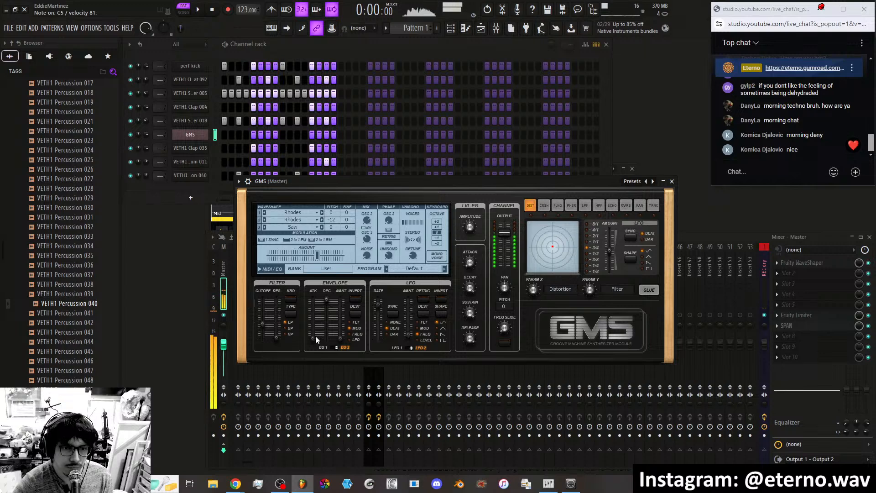
drag(340, 338, 340, 310)
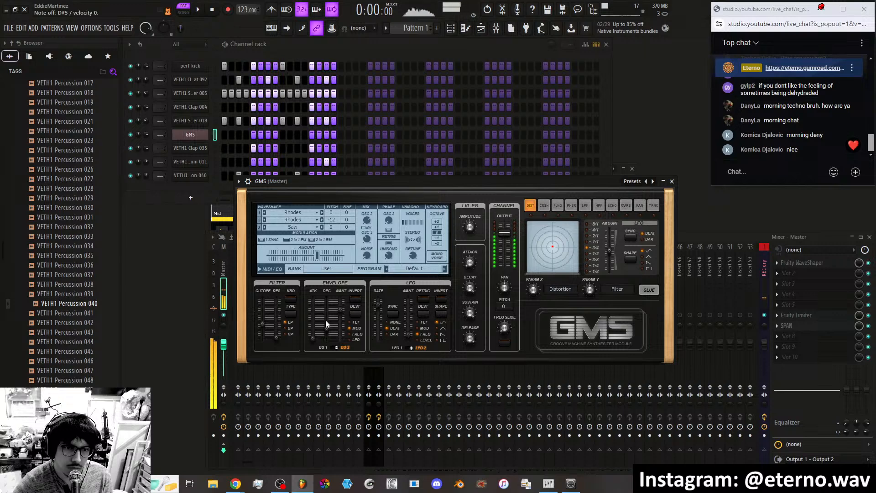
drag(340, 311, 339, 300)
scroll(318, 255, down, 5)
drag(328, 326, 325, 314)
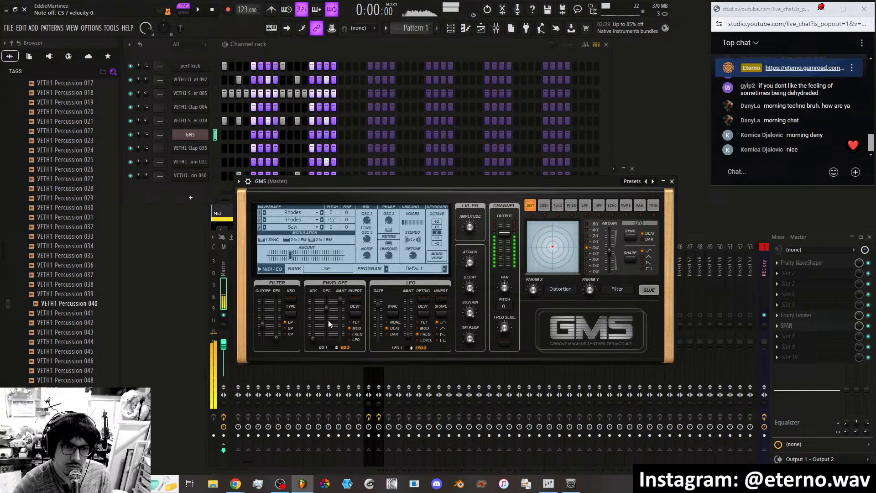
Try LFO as envelope 2's destination while varying its amount and lengthening its decay.
click(349, 340)
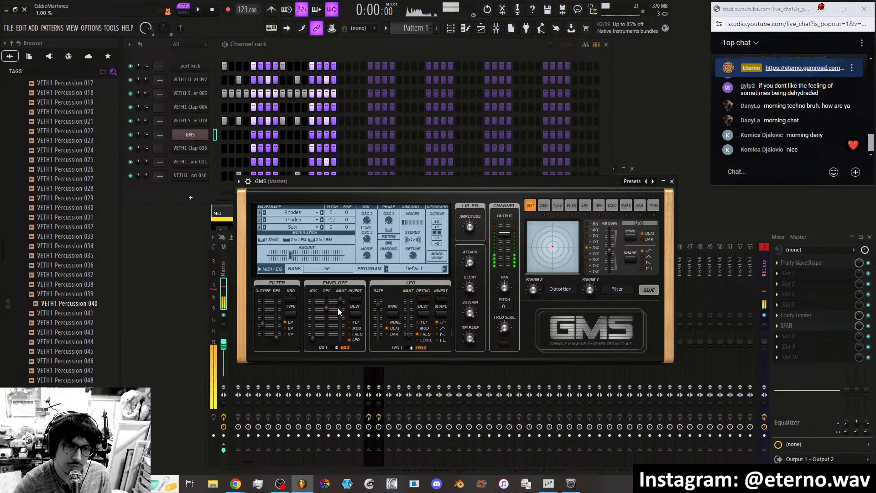
mouse_move(335, 308)
mouse_down()
mouse_move(340, 339)
mouse_move(327, 301)
mouse_up()
scroll(340, 340, up, 5)
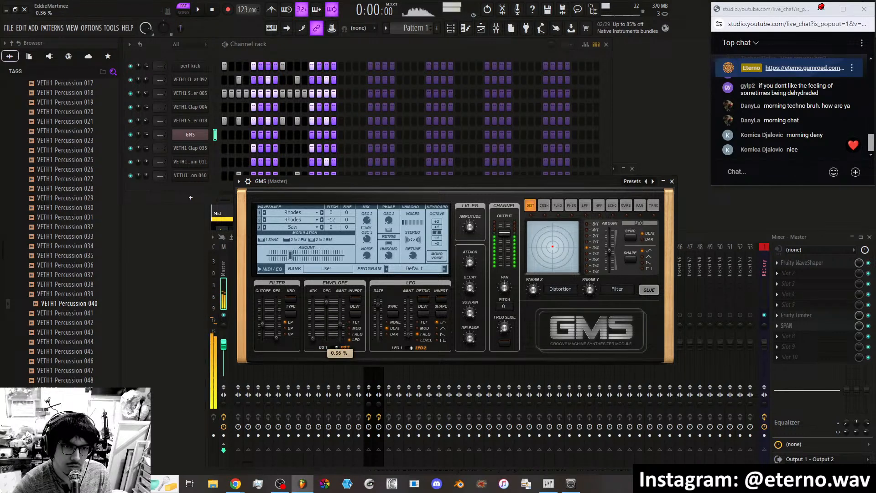
scroll(339, 322, up, 5)
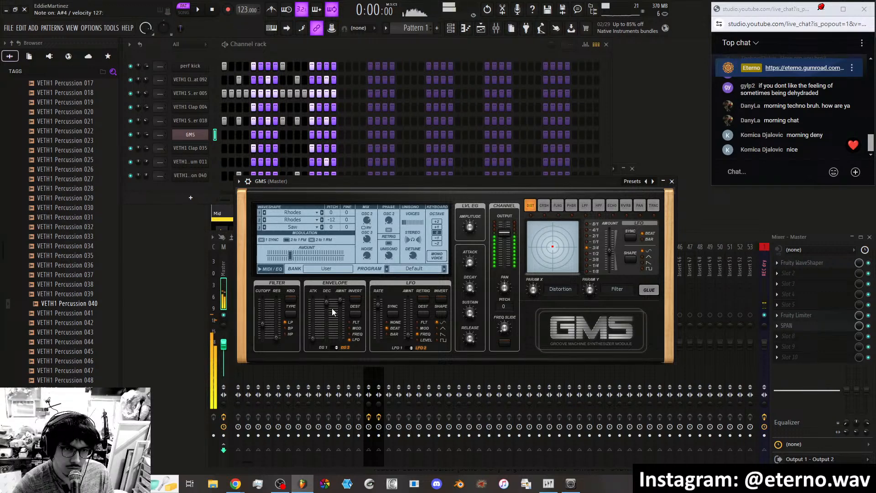
Set envelope 2's destination back to MOD, lengthen its attack and reduce its amount.
drag(313, 339, 313, 311)
click(348, 328)
drag(311, 308, 337, 315)
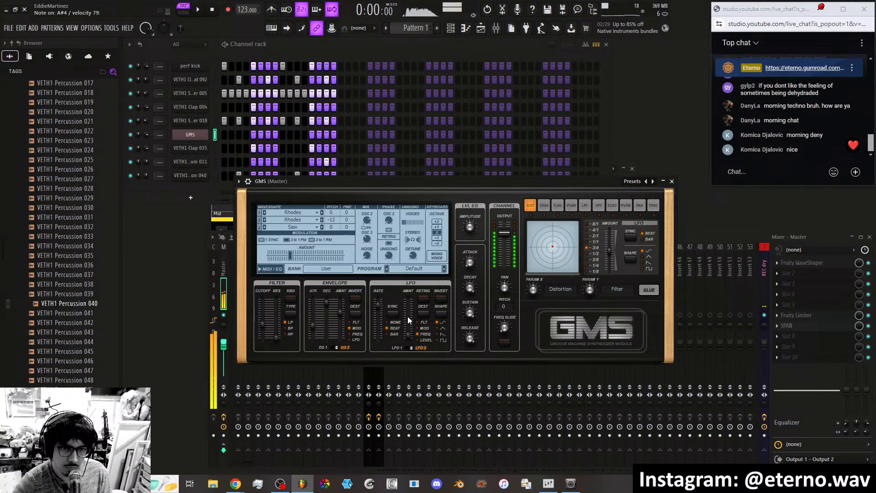
Reduce LFO 1's amount to the minimum, raise the filter cutoff and adjust the frequency slide.
click(402, 348)
drag(408, 313, 408, 338)
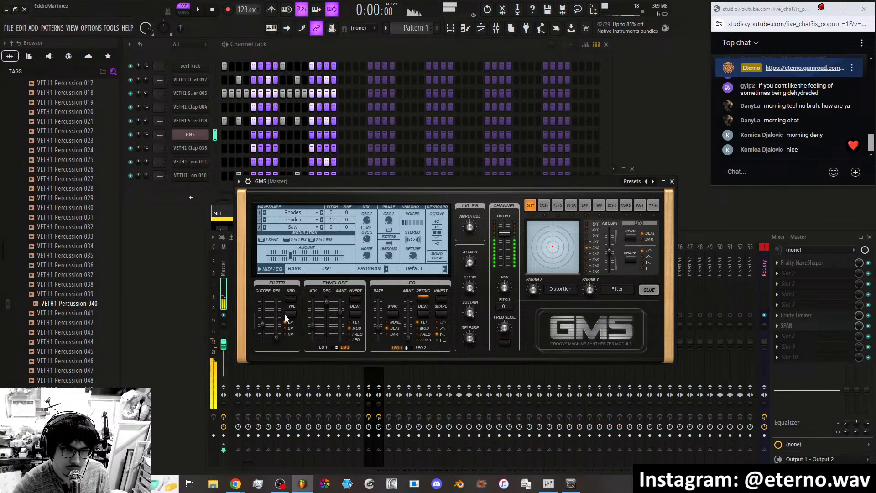
drag(262, 324, 262, 316)
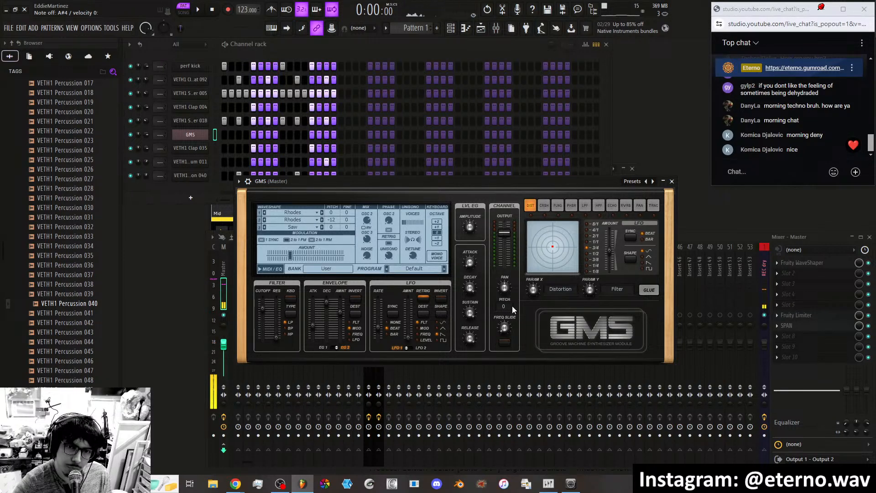
drag(507, 327, 511, 336)
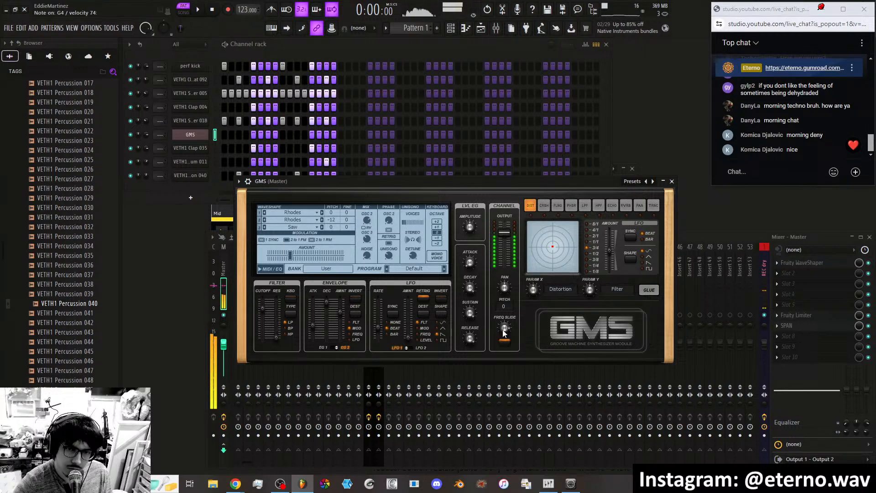
Try the channel pitch at 12, -12 and 24, and set it back to 0.
mouse_move(503, 306)
mouse_down()
mouse_move(503, 297)
mouse_move(503, 307)
mouse_up()
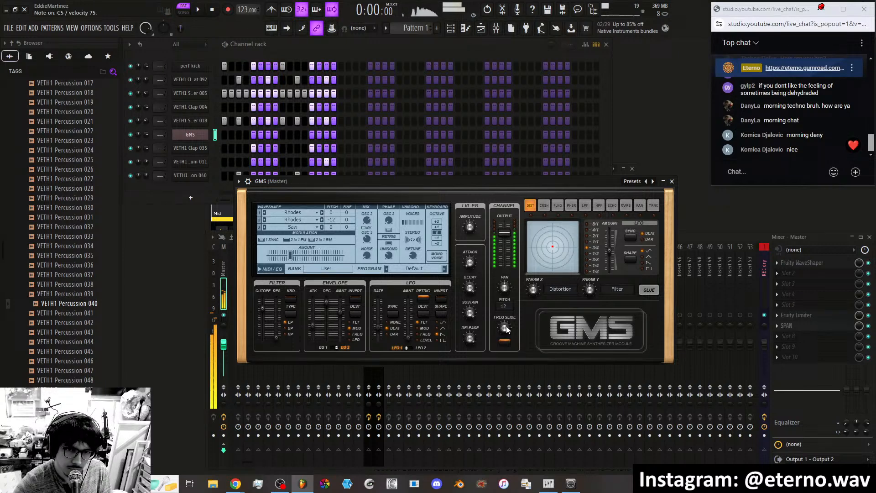
drag(501, 315, 501, 340)
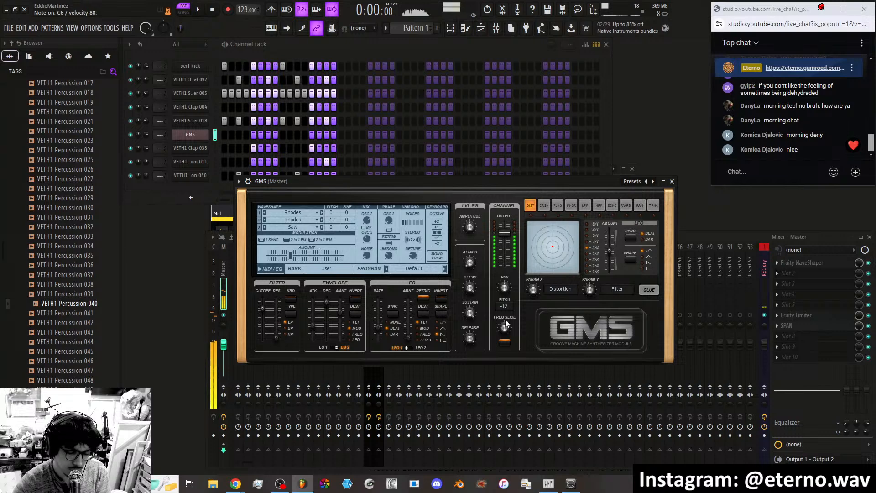
drag(507, 307, 508, 292)
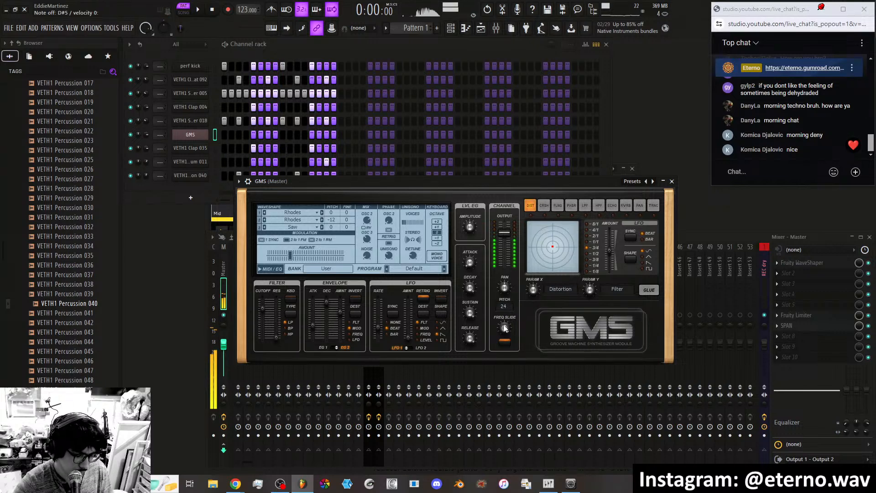
drag(505, 309, 502, 343)
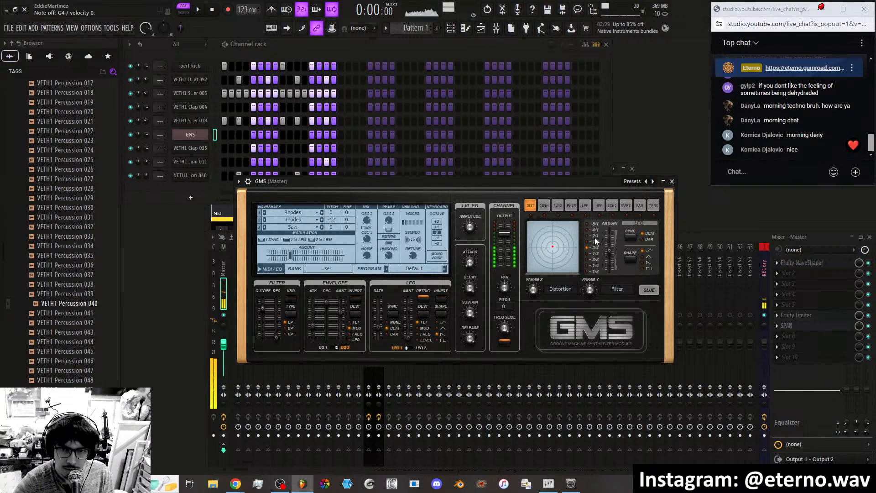
Compare the crush and distortion effect pages, end on distortion, and try GLUE on and off.
click(544, 205)
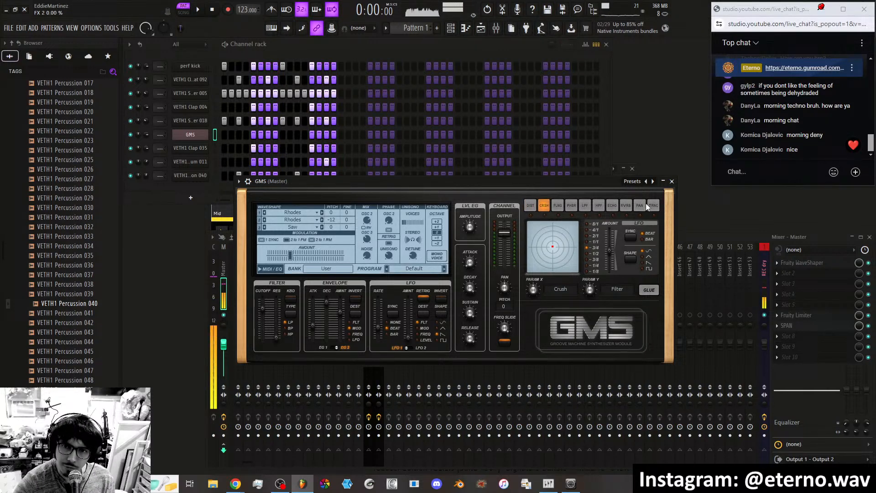
click(534, 204)
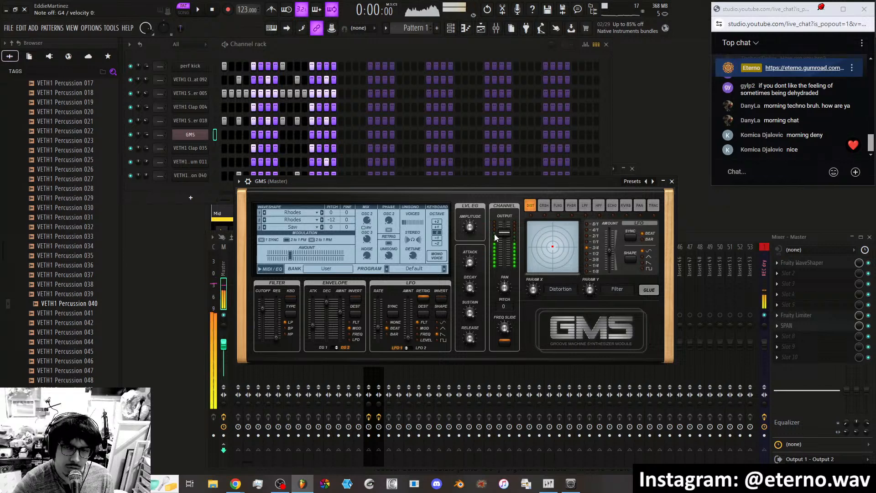
click(544, 207)
click(529, 208)
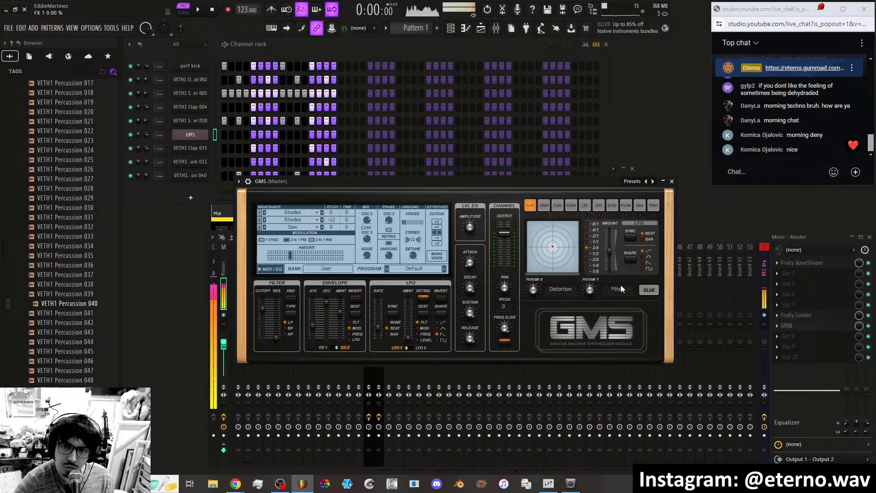
click(647, 291)
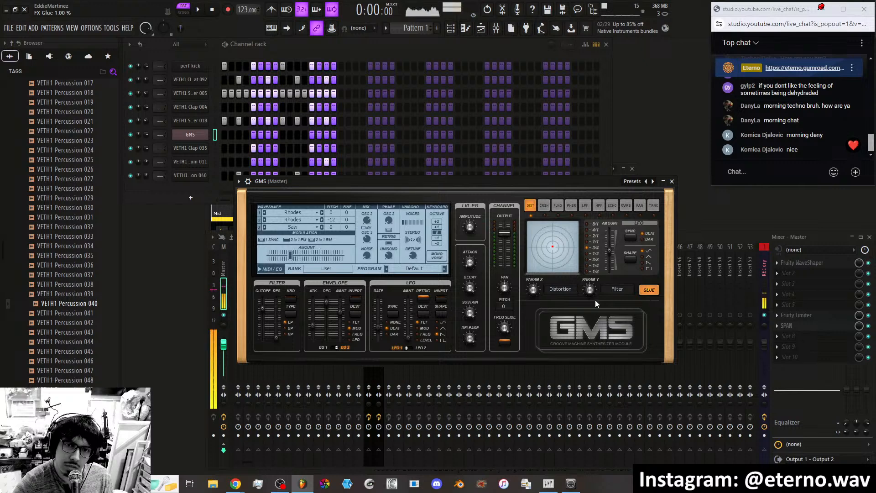
click(646, 291)
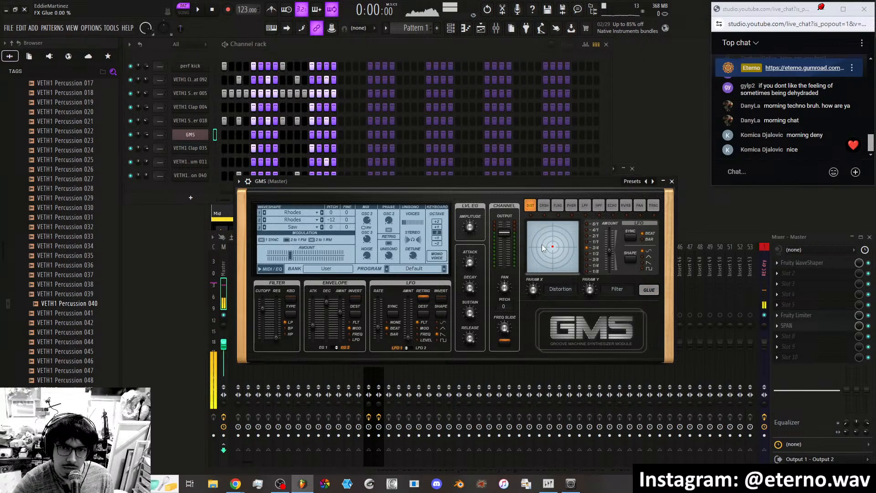
Audition distortion settings on the X/Y pad, enable GLUE, and place the point near the pad's upper-left corner.
mouse_move(554, 243)
mouse_down()
mouse_move(541, 229)
mouse_move(565, 246)
mouse_move(557, 247)
mouse_up()
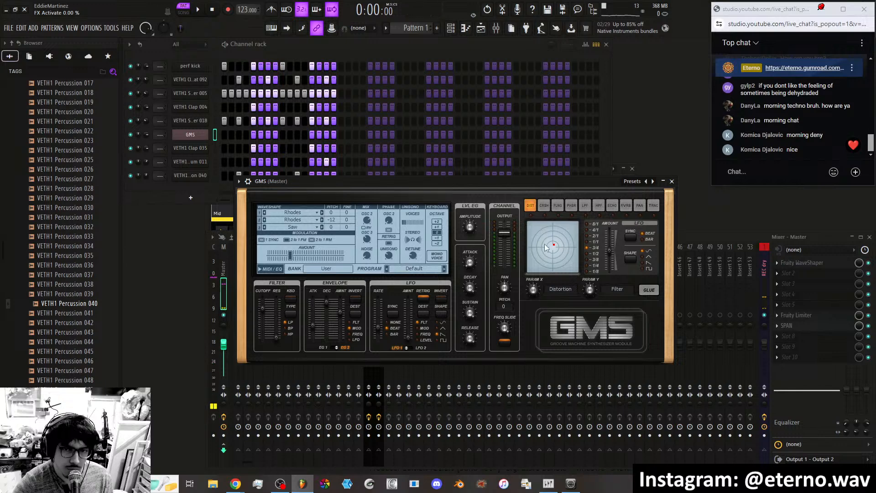
mouse_move(532, 226)
mouse_down()
mouse_move(545, 239)
mouse_move(543, 267)
mouse_move(570, 257)
mouse_move(535, 229)
mouse_up()
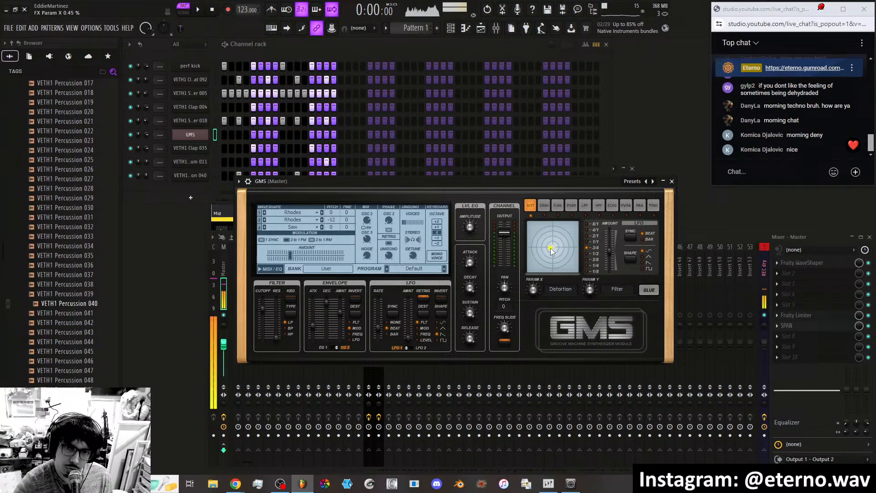
drag(538, 233, 541, 229)
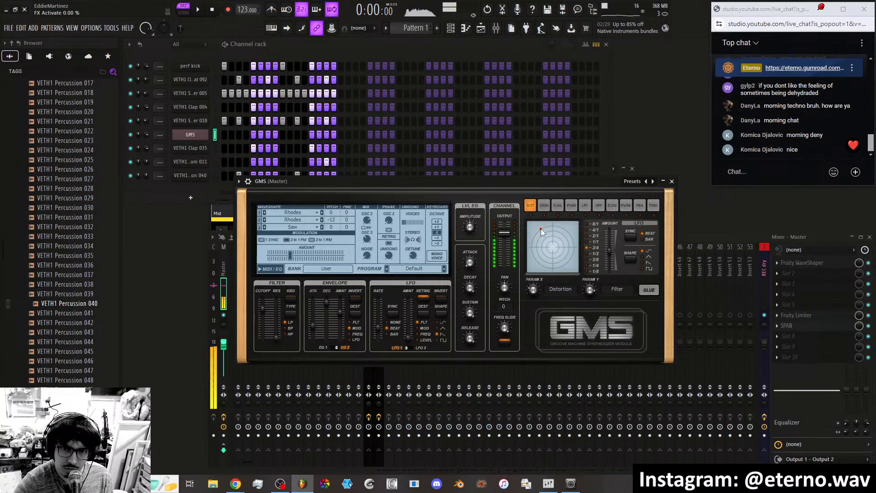
click(649, 289)
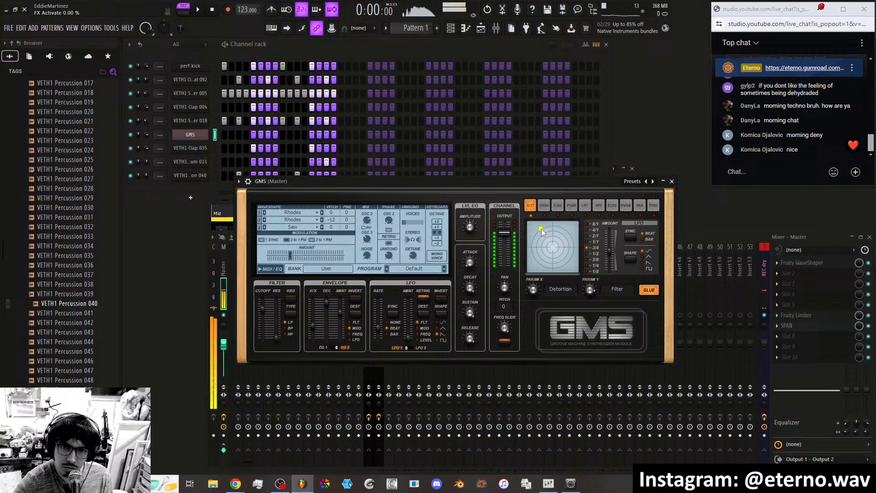
drag(565, 232, 535, 225)
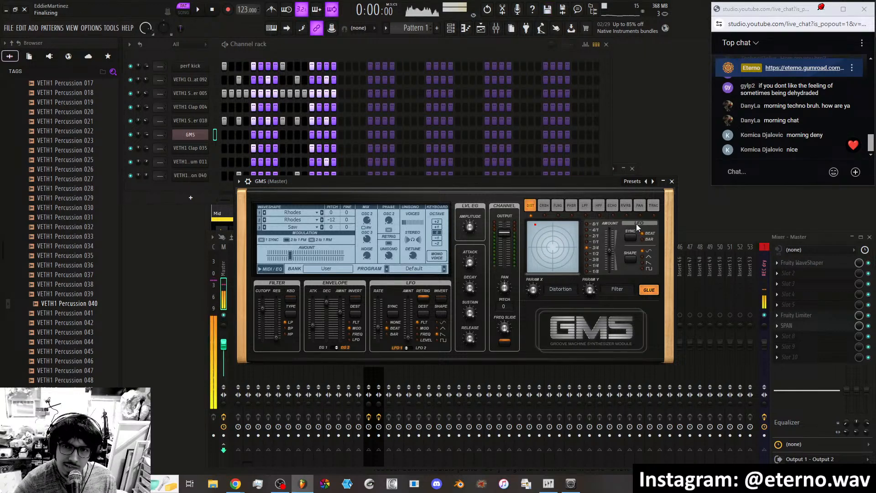
Raise the distortion effect's LFO amount, try BAR sync, and change its LFO shape from sine to sawtooth.
drag(609, 250, 609, 238)
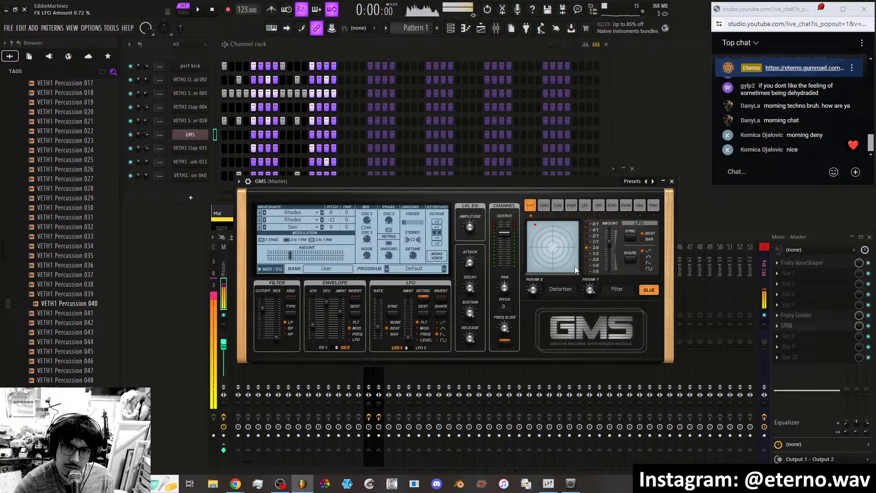
mouse_move(610, 243)
mouse_down()
mouse_move(609, 265)
mouse_move(609, 237)
mouse_up()
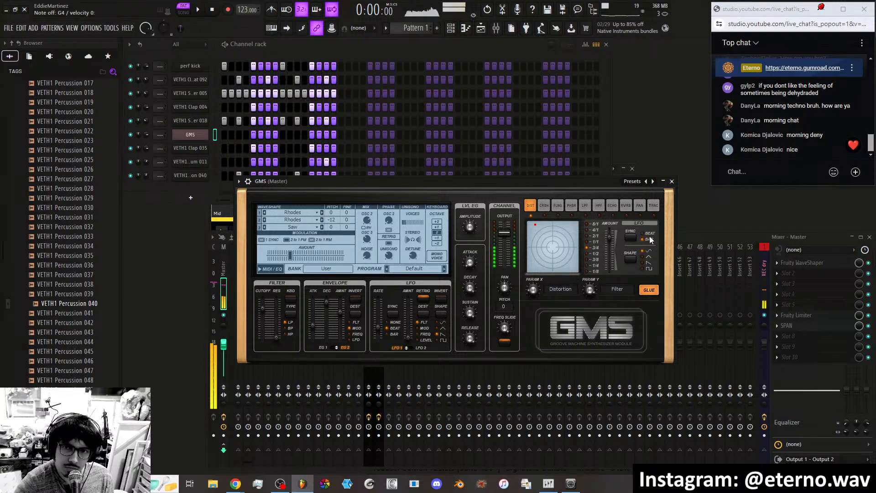
click(633, 258)
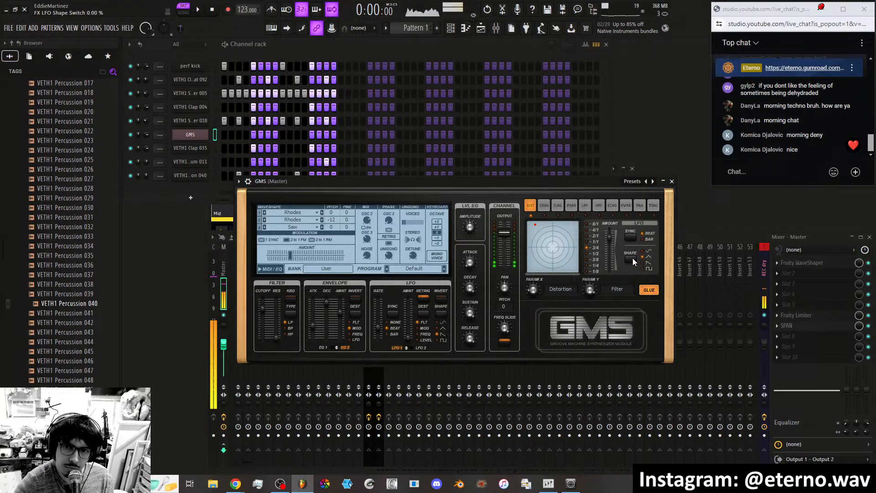
click(632, 260)
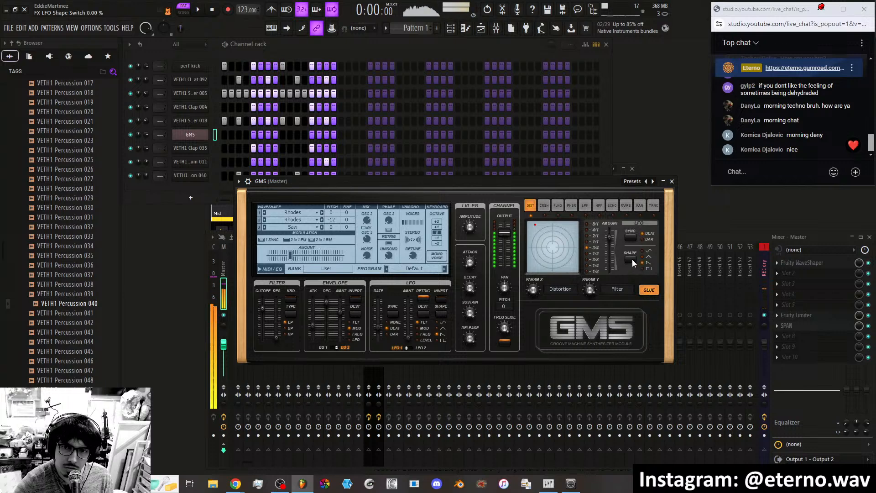
Try distortion LFO rates of 1/2 and 1/8, restore 3/4, and return the LFO amount to the centre.
click(588, 254)
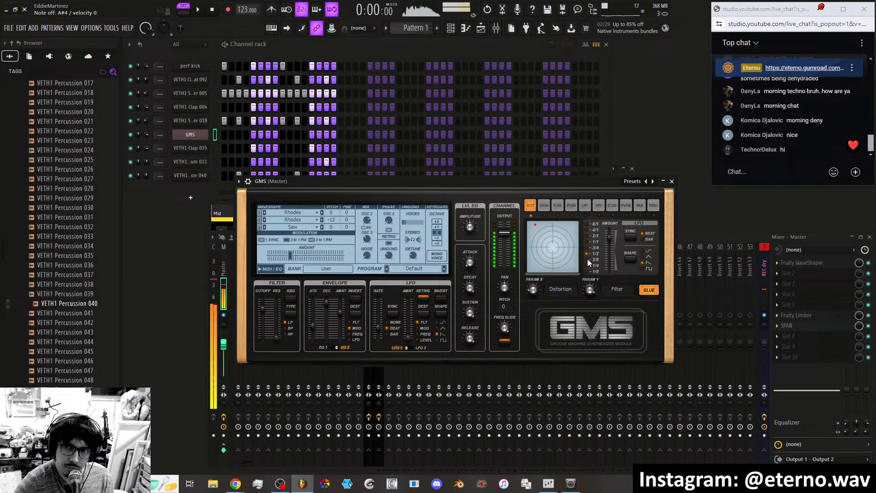
click(588, 271)
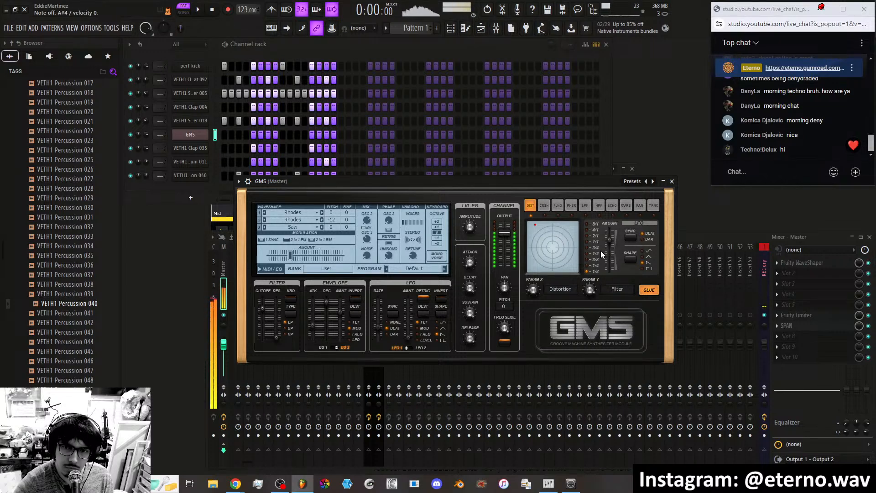
click(587, 248)
right_click(609, 239)
drag(609, 239, 609, 249)
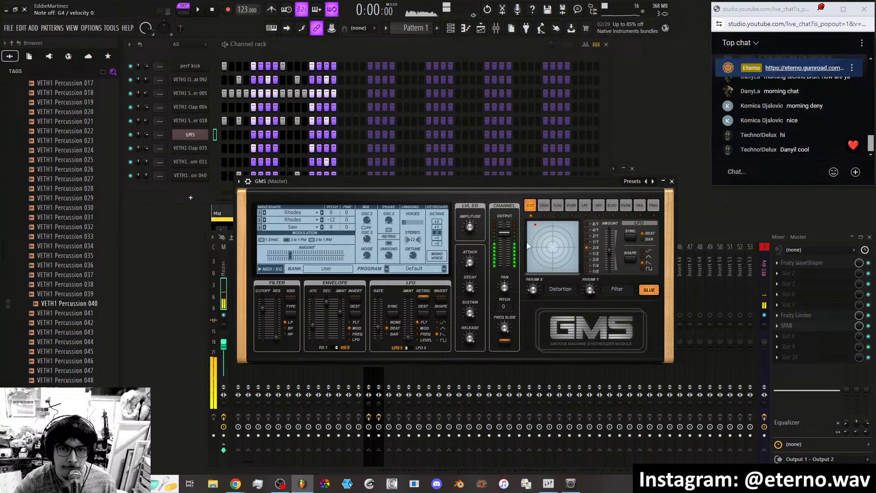
Move the distortion pad point slightly inward from the upper-left corner and compare the sound with GLUE off and on.
click(543, 249)
drag(543, 249, 539, 232)
click(650, 292)
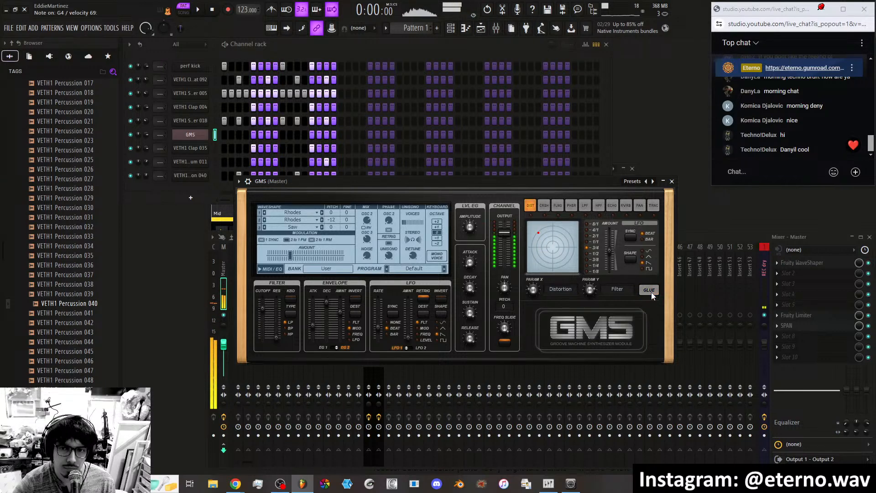
click(650, 290)
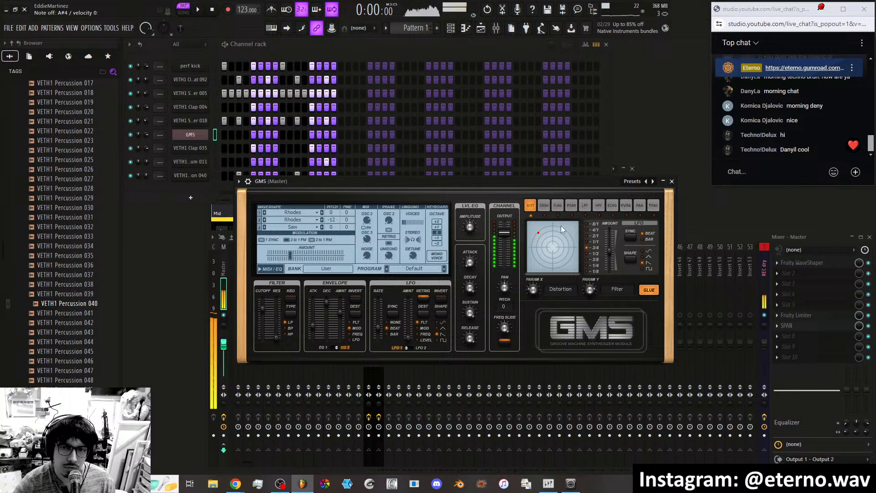
Audition the crush effect by moving its X/Y pad point through several crush and filter settings.
click(544, 205)
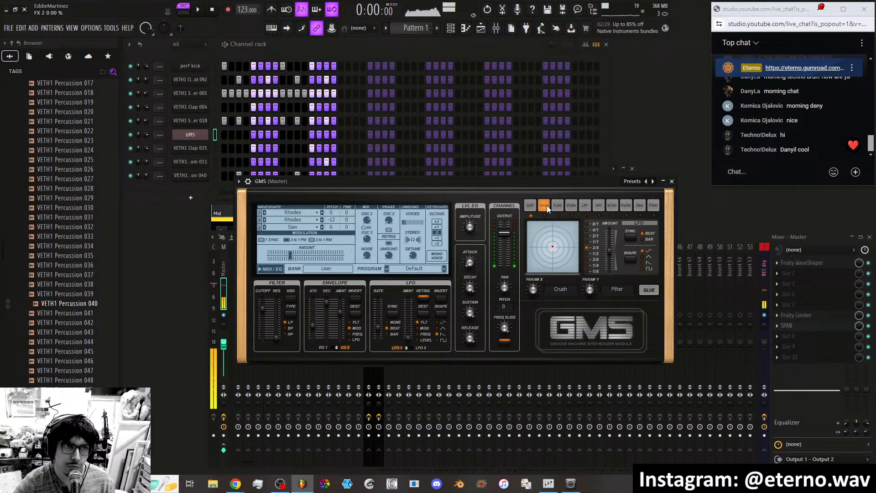
drag(546, 244, 537, 258)
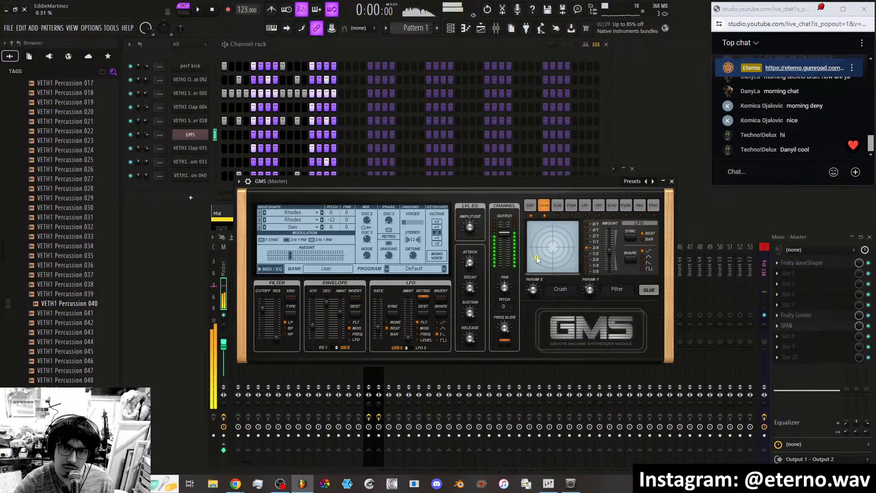
drag(547, 228, 543, 225)
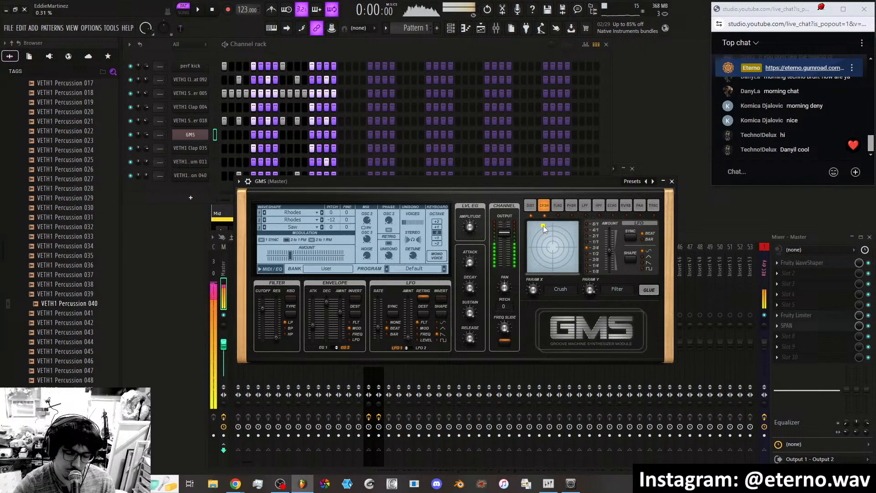
mouse_move(543, 225)
mouse_down()
mouse_move(565, 231)
mouse_move(553, 238)
mouse_move(568, 230)
mouse_move(541, 244)
mouse_move(557, 265)
mouse_move(541, 229)
mouse_up()
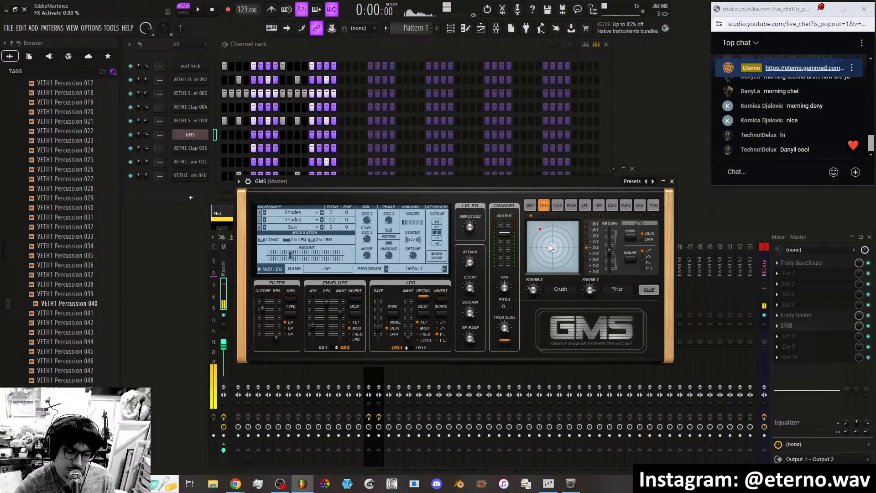
drag(544, 253, 550, 235)
Audition the flanger and the phaser by moving their X/Y pad points around the centre.
click(557, 206)
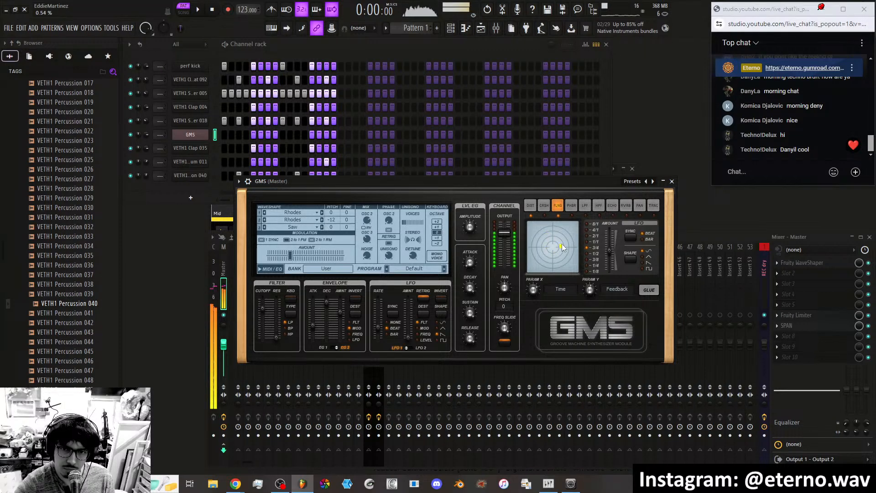
click(571, 206)
drag(544, 235, 562, 246)
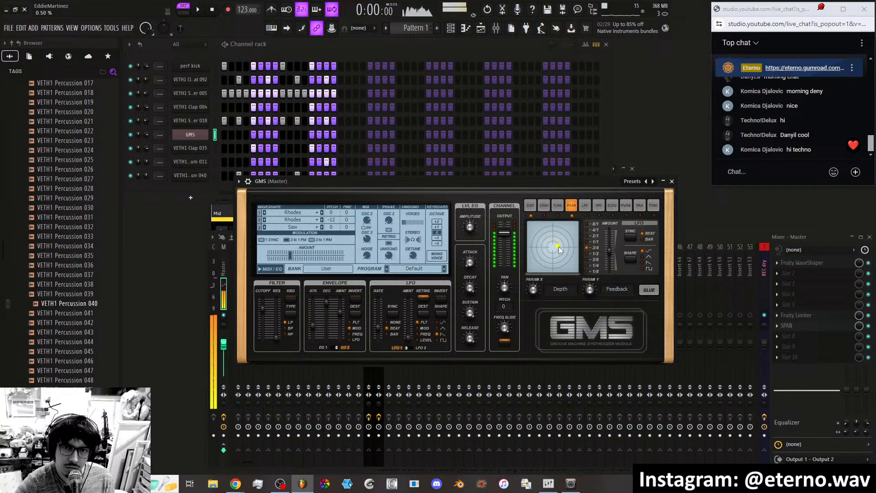
Audition the LPF effect by sweeping its frequency and bandwidth on the X/Y pad.
click(585, 206)
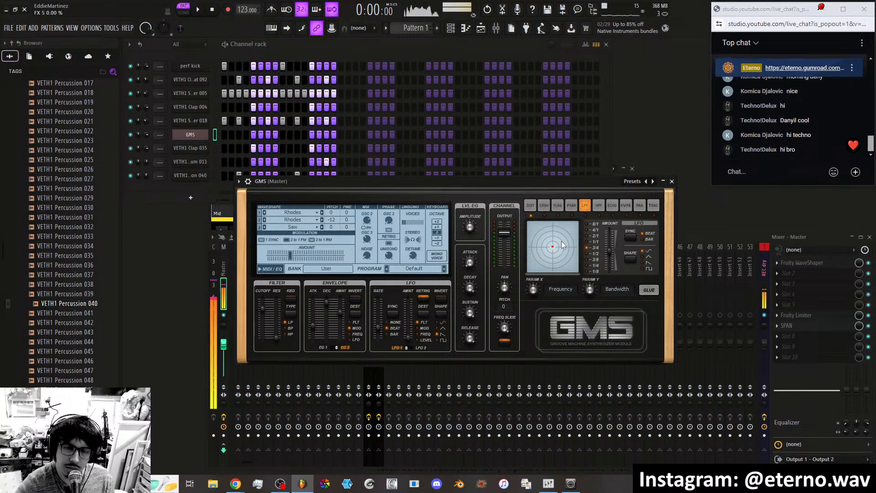
mouse_move(557, 242)
mouse_down()
mouse_move(543, 251)
mouse_move(570, 241)
mouse_move(555, 240)
mouse_up()
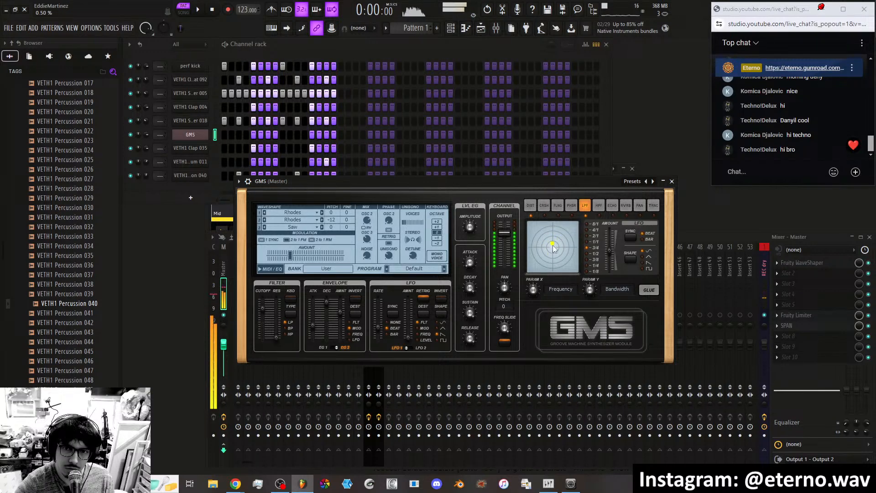
drag(564, 254, 556, 229)
Audition the HPF effect's frequency and bandwidth, and the echo effect's feedback and filter, on the X/Y pad.
click(598, 205)
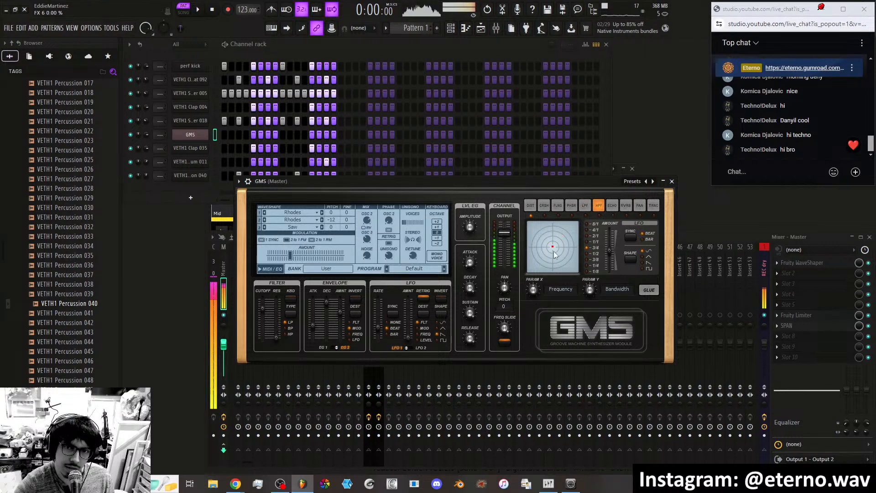
drag(547, 248, 537, 267)
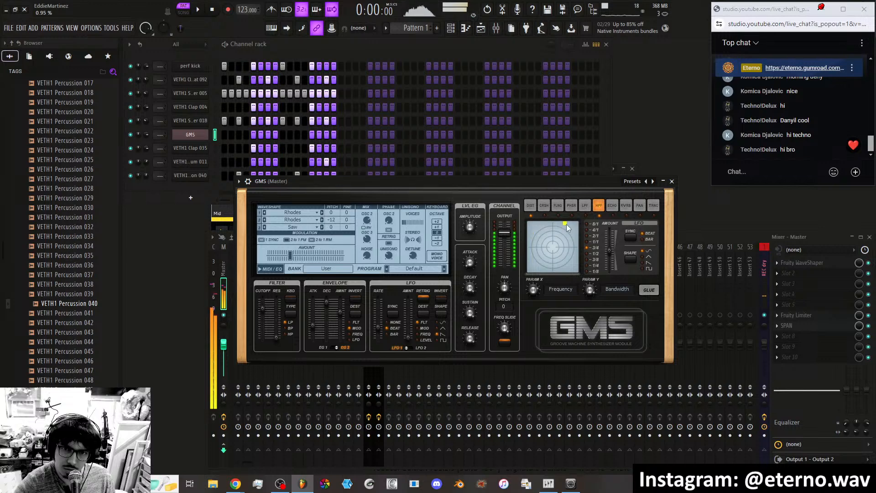
click(612, 207)
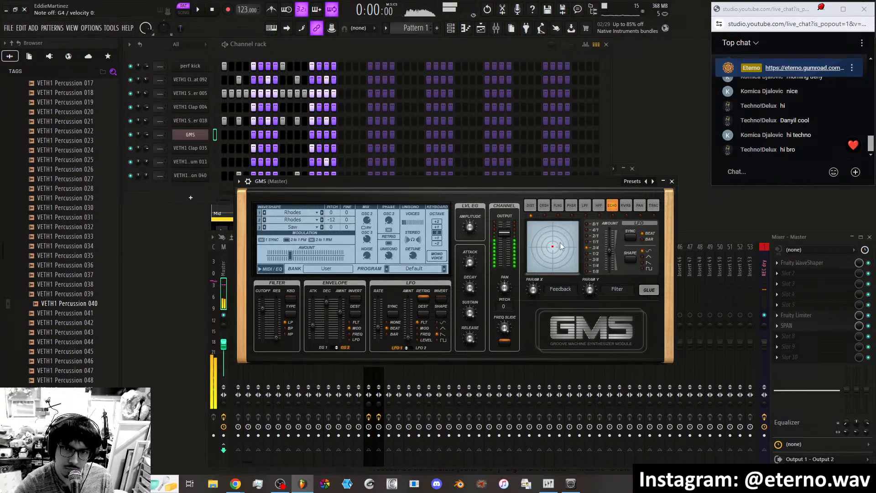
drag(554, 243, 566, 259)
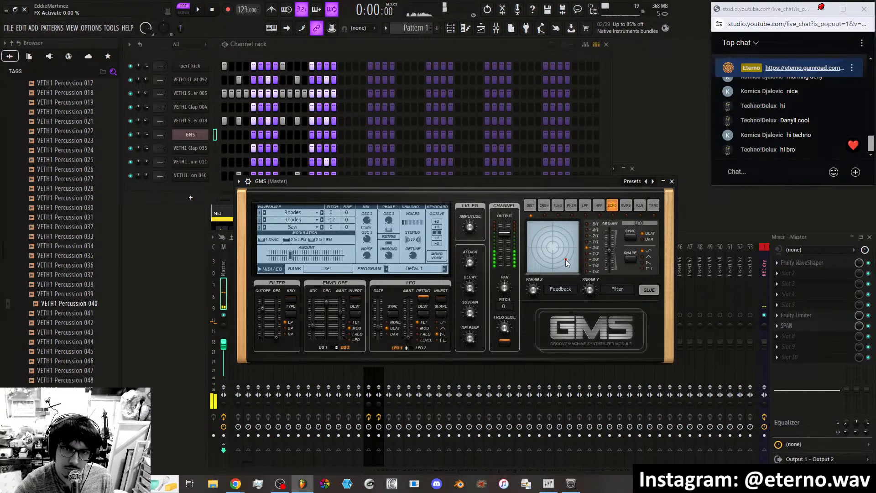
Enable glue for the echo effect and audition several feedback and filter positions on its X/Y pad.
click(649, 289)
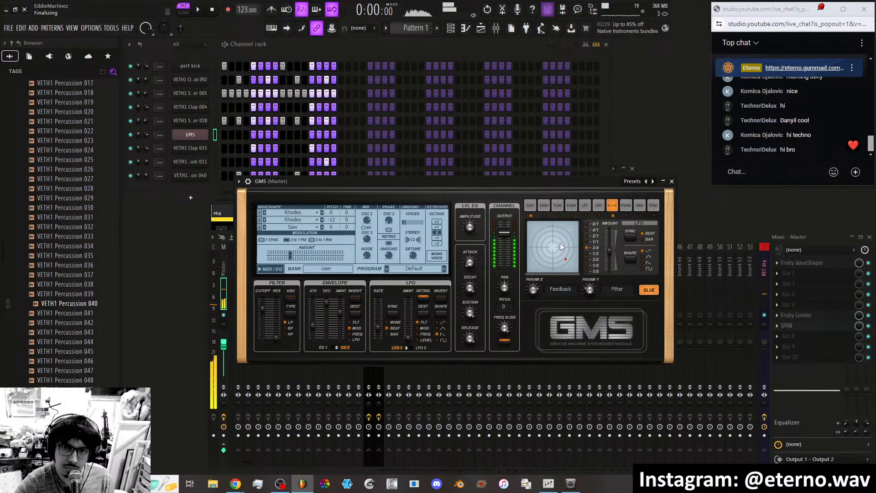
click(571, 233)
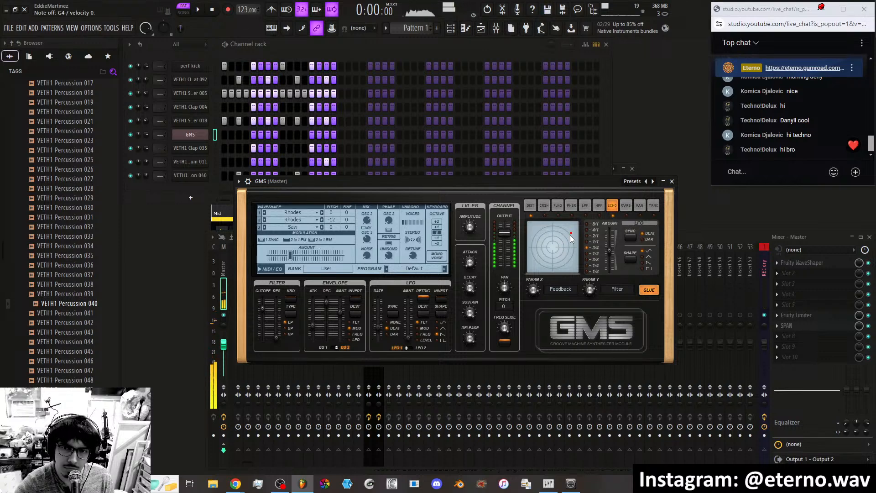
click(569, 256)
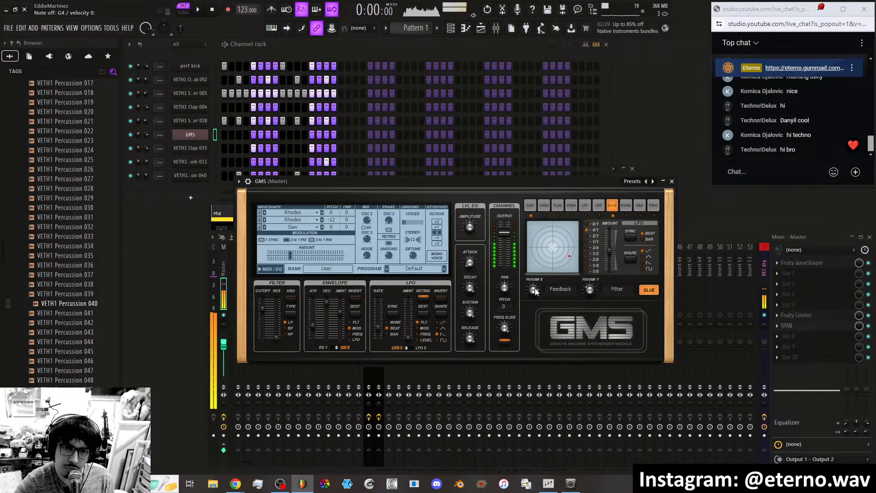
mouse_move(561, 253)
mouse_down()
mouse_move(581, 247)
mouse_move(530, 246)
mouse_move(563, 246)
mouse_up()
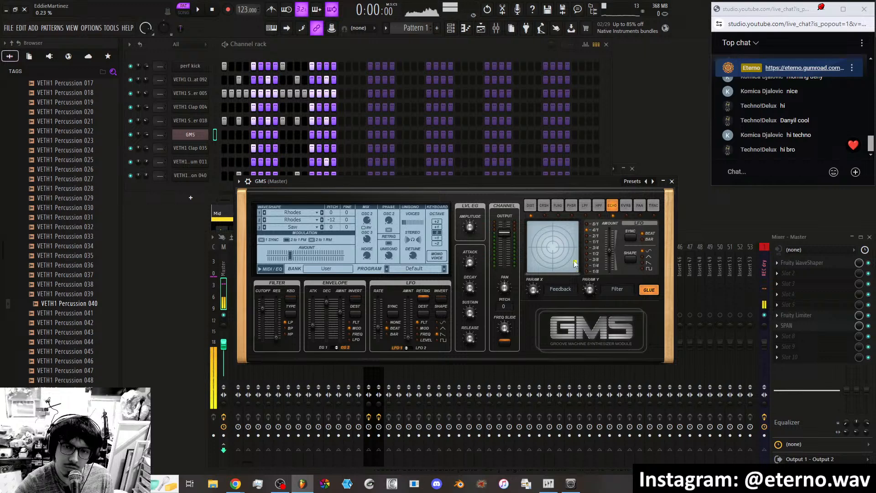
click(567, 242)
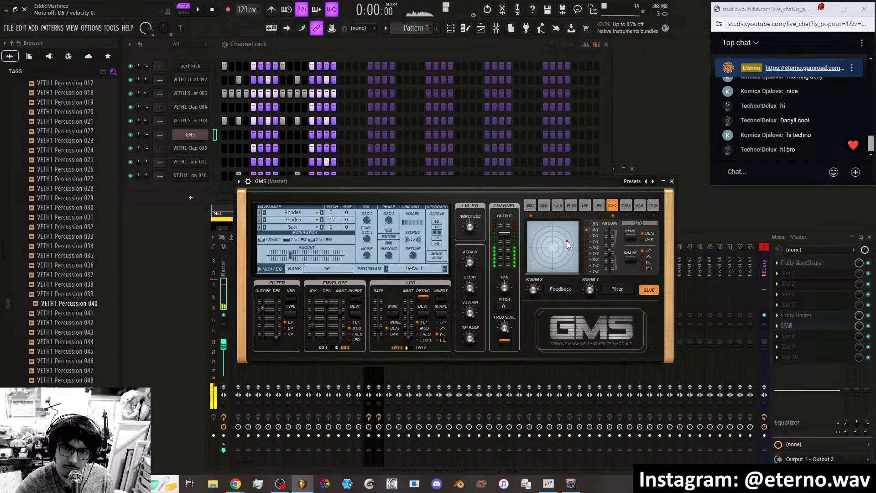
Change the echo's beat division, audition it with the pad point at high feedback and filter positions, and turn glue off.
click(590, 247)
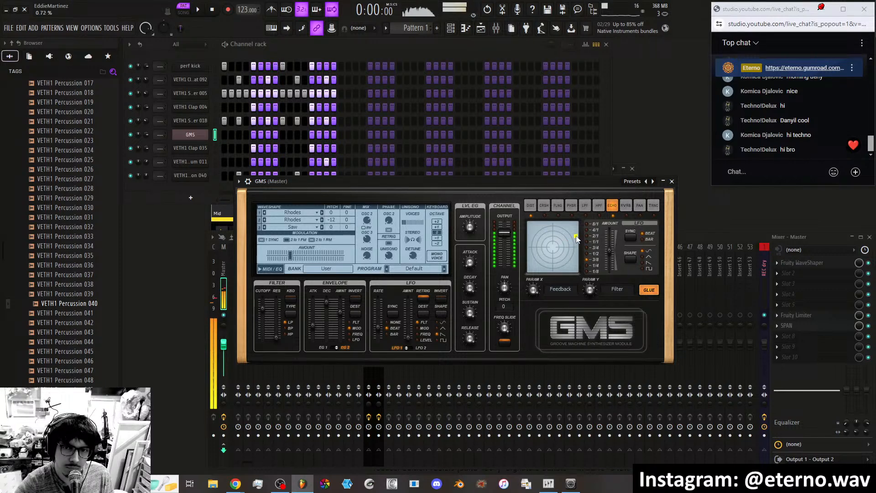
drag(577, 231, 570, 222)
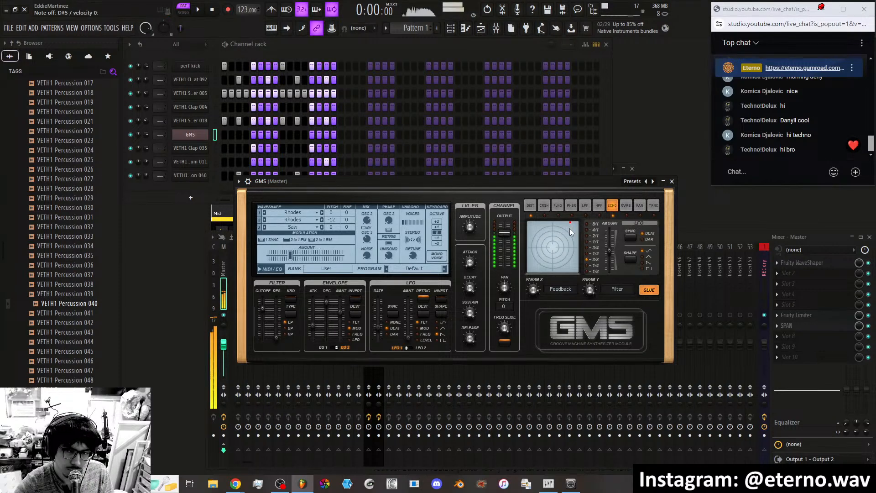
drag(571, 228, 579, 234)
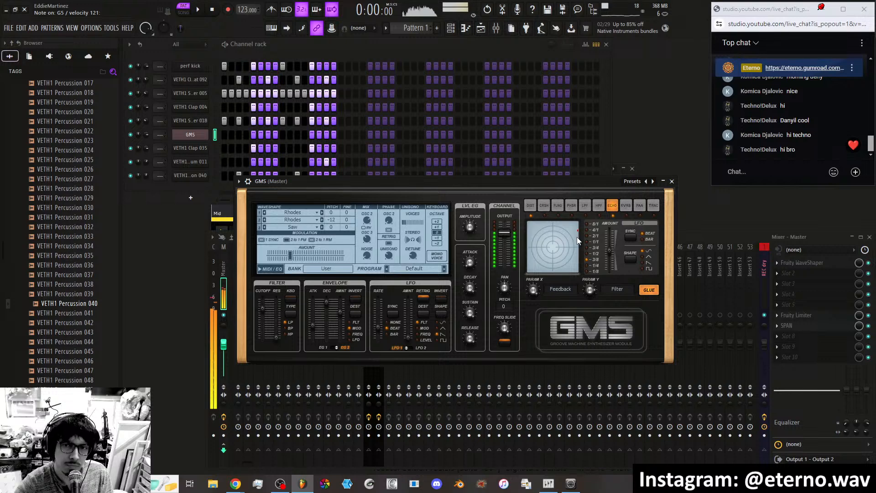
click(649, 289)
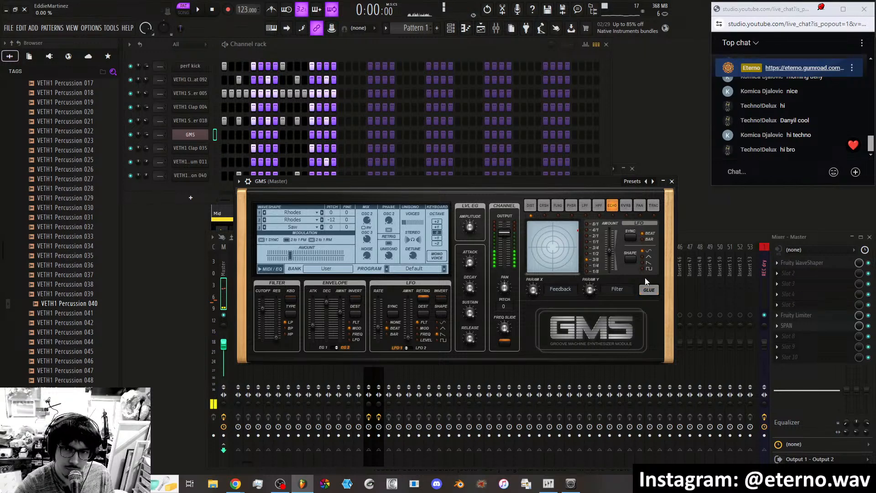
Switch to the RVRB effect, try several beat divisions ending on 3/4, and audition its feedback and filter on the X/Y pad.
click(625, 205)
click(550, 246)
drag(551, 248, 573, 236)
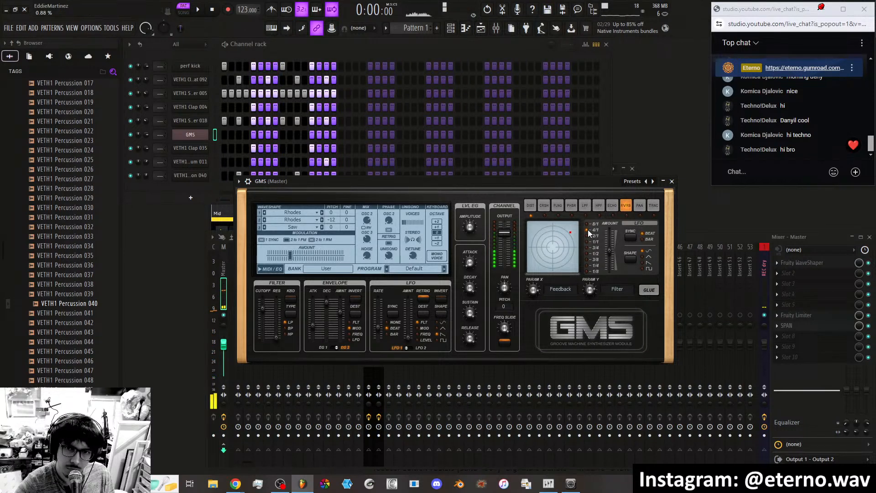
click(587, 266)
click(587, 247)
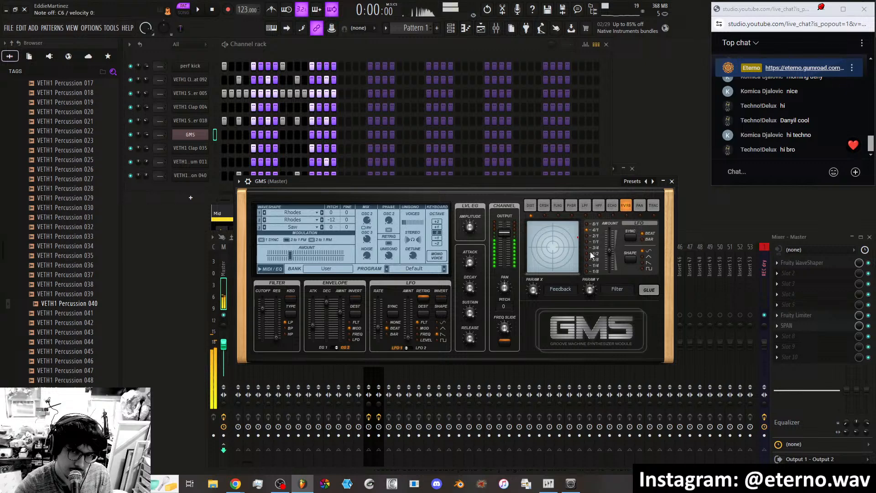
click(587, 246)
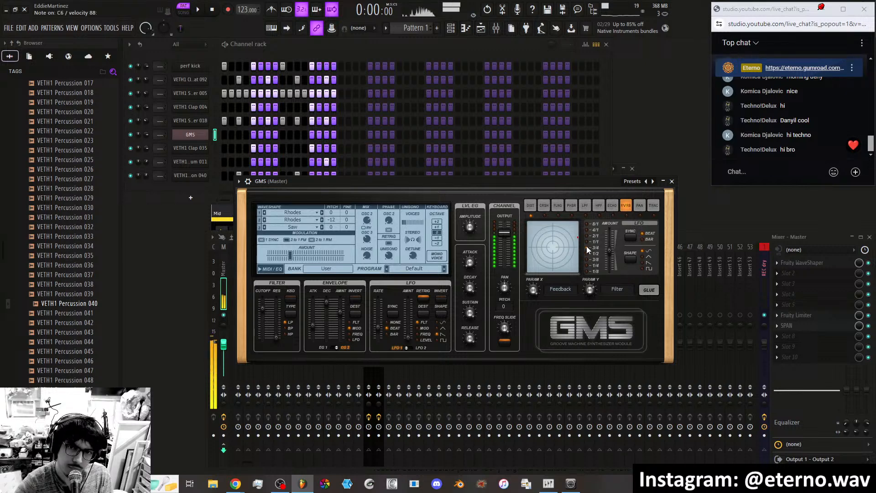
click(561, 245)
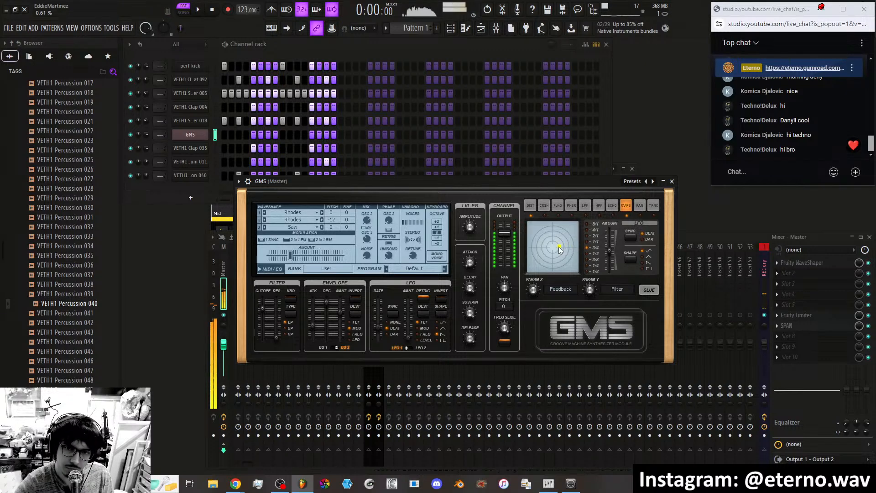
drag(548, 258, 570, 240)
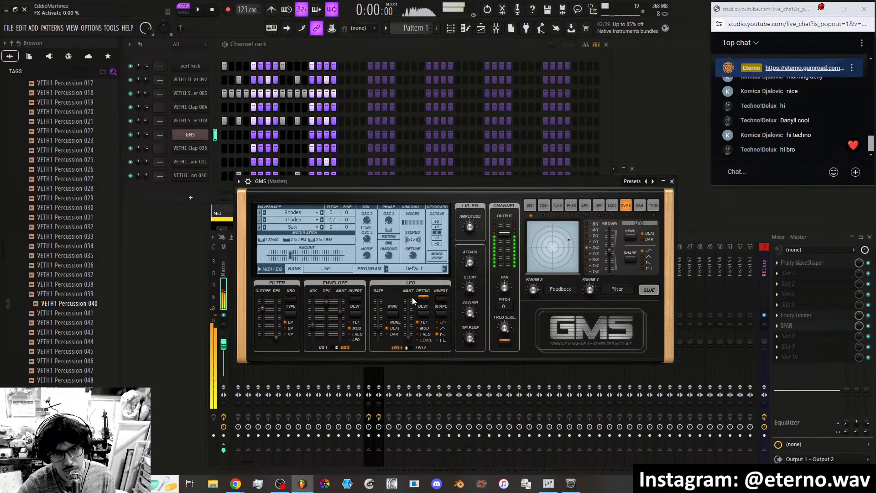
Lower the envelope 1 amount and readjust the filter cutoff while auditioning the patch.
mouse_move(262, 307)
mouse_down()
mouse_move(262, 300)
mouse_move(262, 317)
mouse_up()
mouse_move(339, 312)
mouse_down()
mouse_move(339, 303)
mouse_move(338, 323)
mouse_move(338, 313)
mouse_up()
click(330, 349)
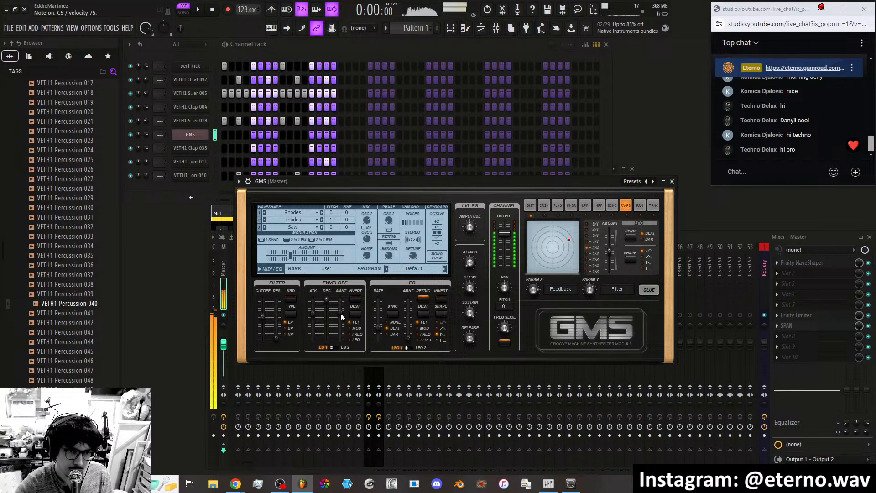
mouse_move(340, 313)
mouse_down()
mouse_move(340, 303)
mouse_move(341, 316)
mouse_up()
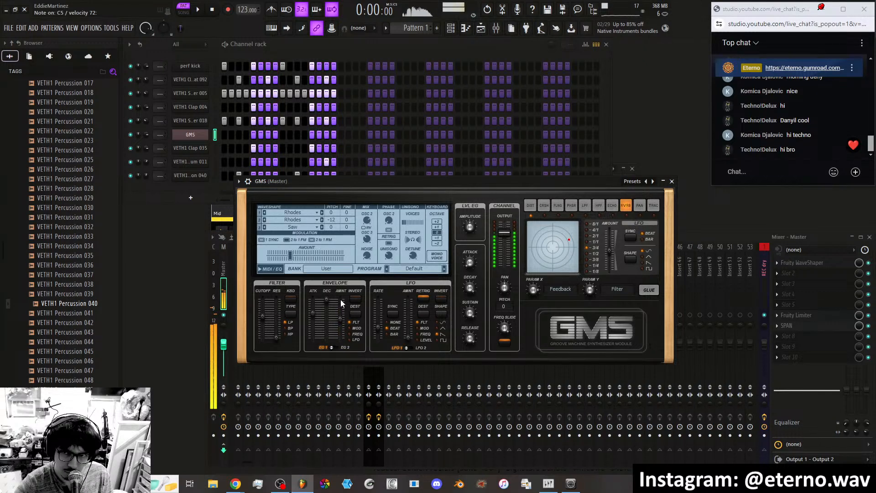
drag(271, 313, 263, 300)
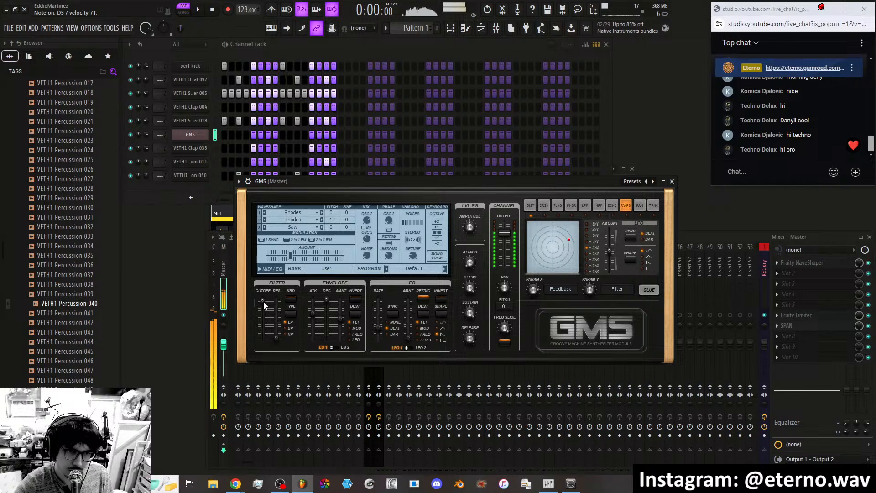
drag(262, 306, 261, 301)
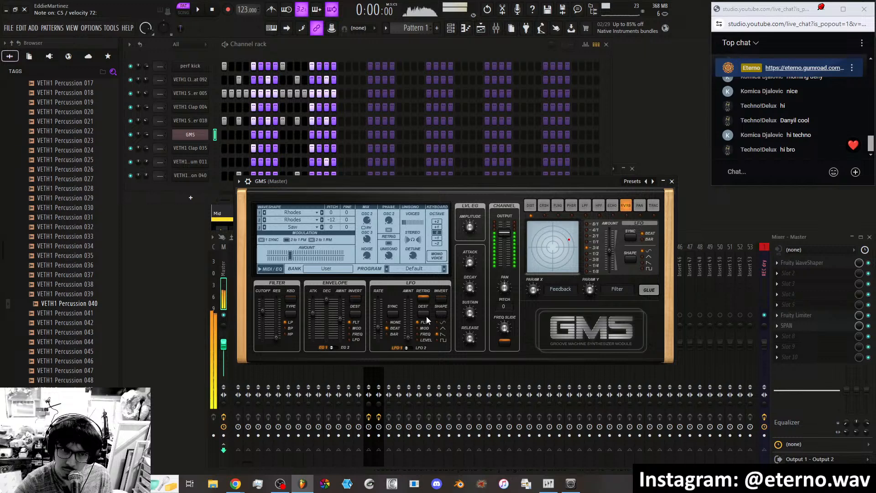
Audition the PAN effect's panning and binaural settings on the X/Y pad, first without glue and again with it enabled.
click(636, 209)
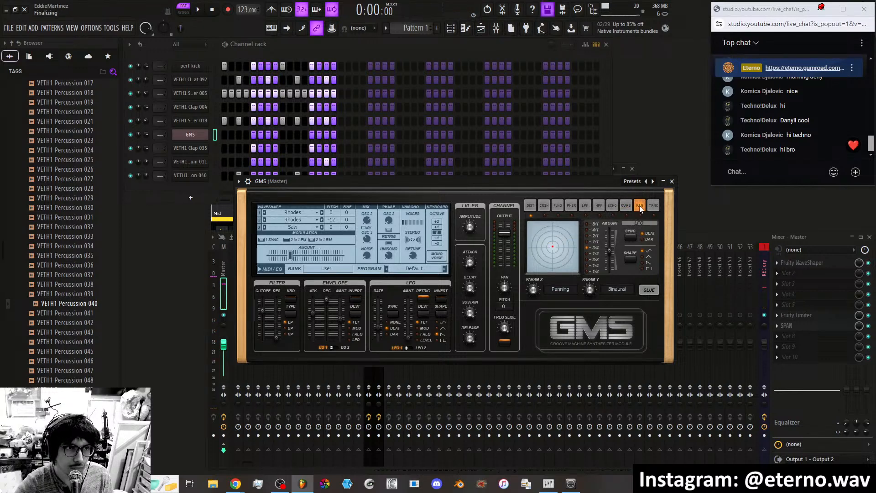
drag(553, 254, 530, 223)
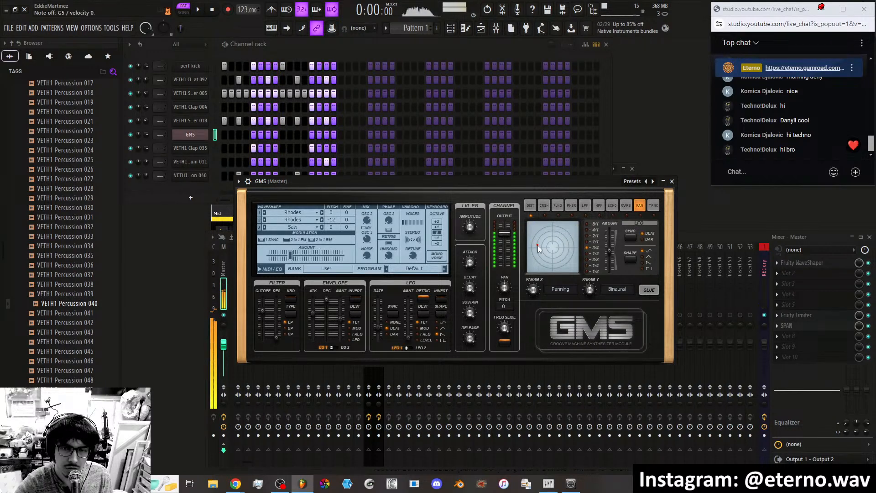
mouse_move(539, 243)
mouse_down()
mouse_move(575, 237)
mouse_move(528, 233)
mouse_move(541, 232)
mouse_up()
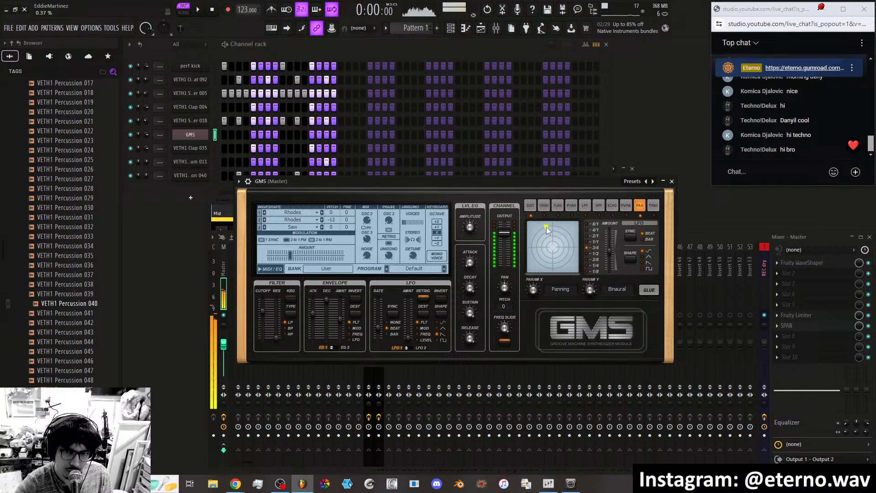
drag(542, 226, 539, 225)
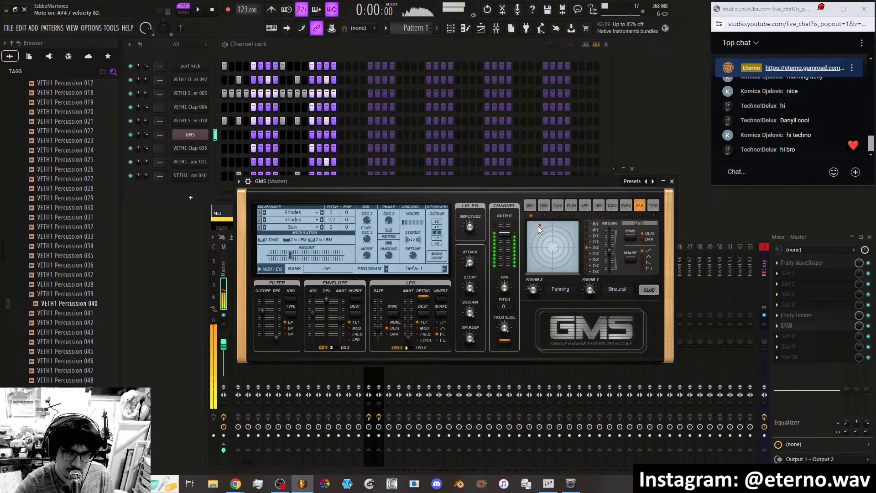
click(652, 289)
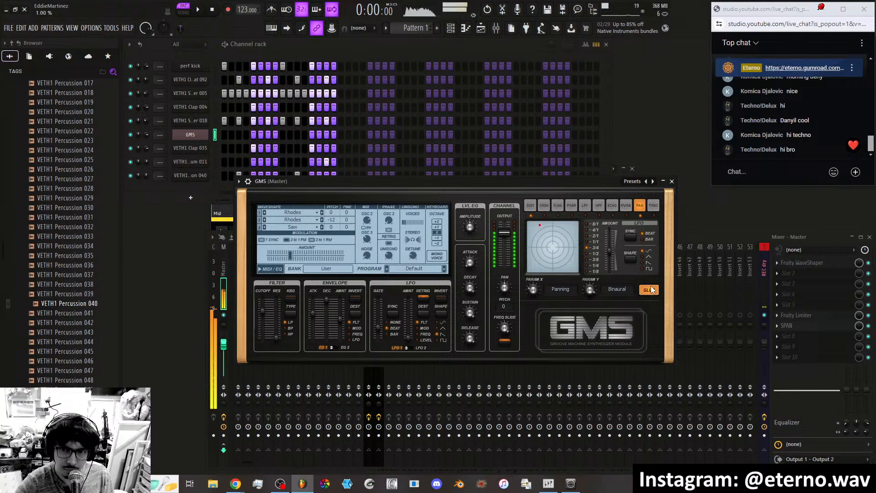
click(562, 228)
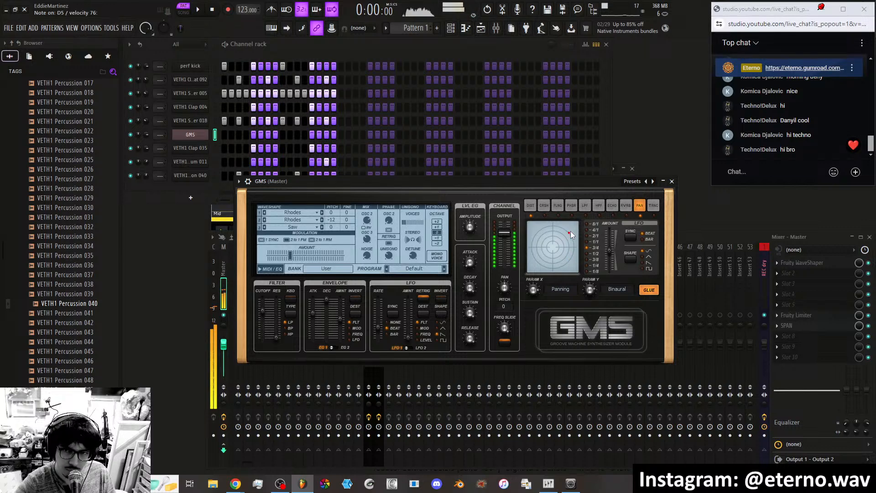
Audition the truncate effect's release and depth on the X/Y pad, with glue off and on, leaving glue off.
click(652, 206)
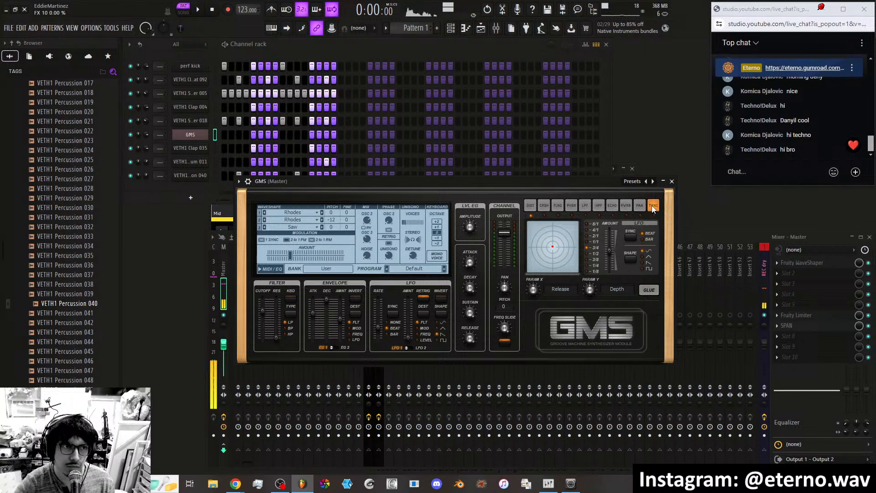
click(551, 234)
mouse_move(547, 245)
mouse_down()
mouse_move(568, 239)
mouse_move(562, 268)
mouse_move(552, 269)
mouse_move(569, 269)
mouse_move(545, 269)
mouse_move(571, 262)
mouse_move(589, 236)
mouse_move(588, 262)
mouse_move(573, 265)
mouse_move(590, 275)
mouse_move(574, 259)
mouse_move(559, 270)
mouse_move(537, 257)
mouse_move(546, 246)
mouse_move(563, 249)
mouse_up()
click(649, 289)
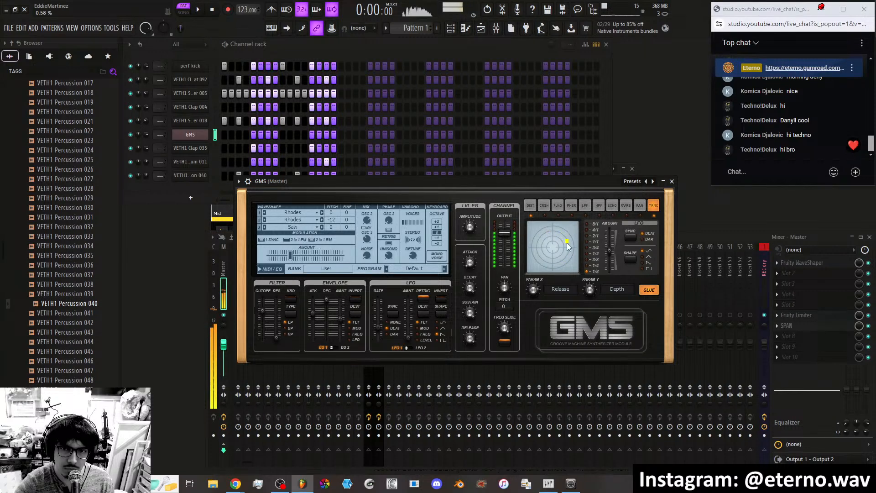
click(651, 291)
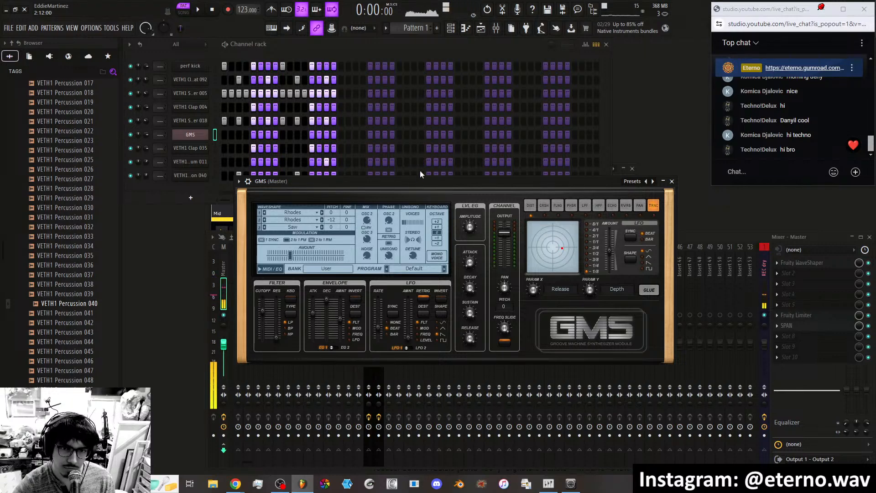
Reposition the GMS window, show its MIDI/EQ page, and examine the available modulation destinations.
drag(339, 182, 375, 210)
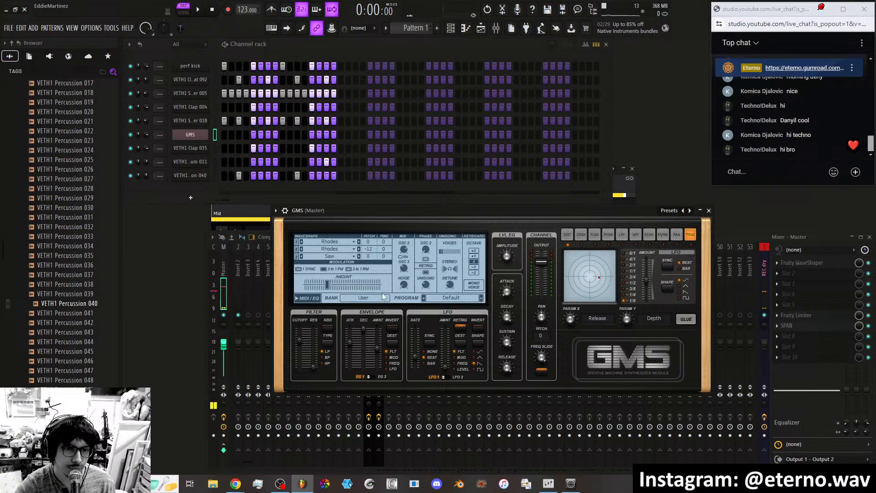
click(308, 298)
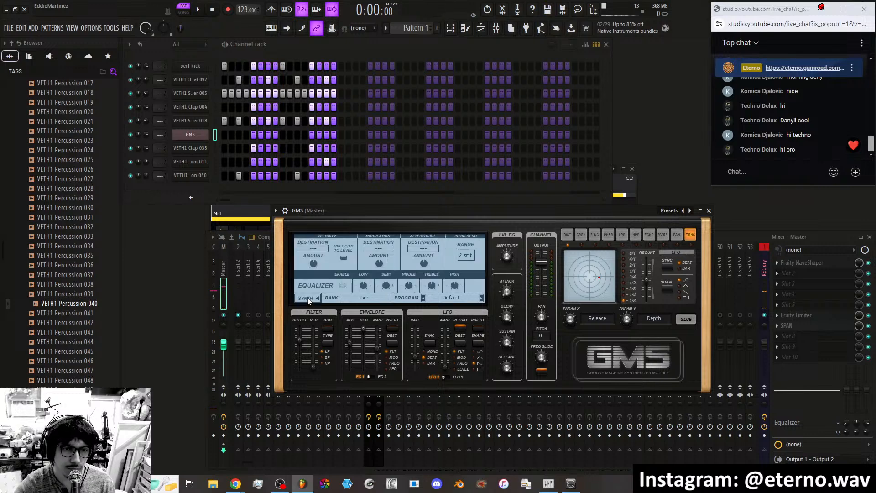
click(382, 249)
drag(454, 272, 455, 298)
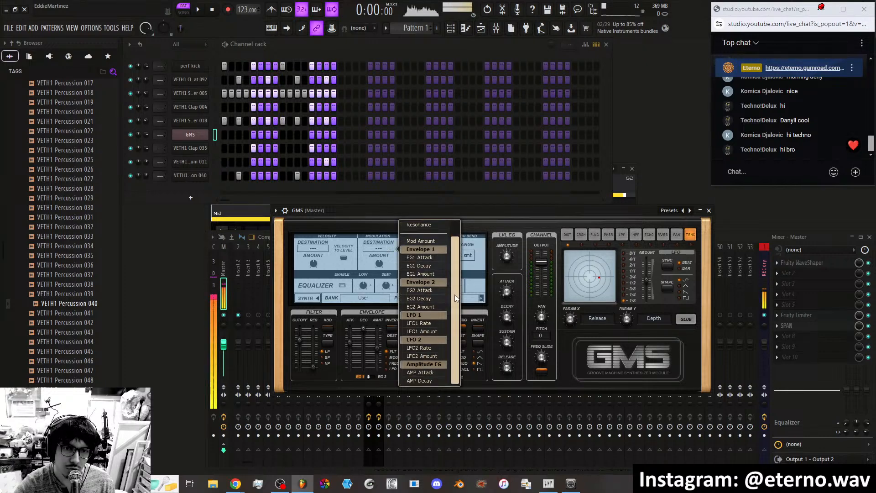
click(363, 259)
click(387, 249)
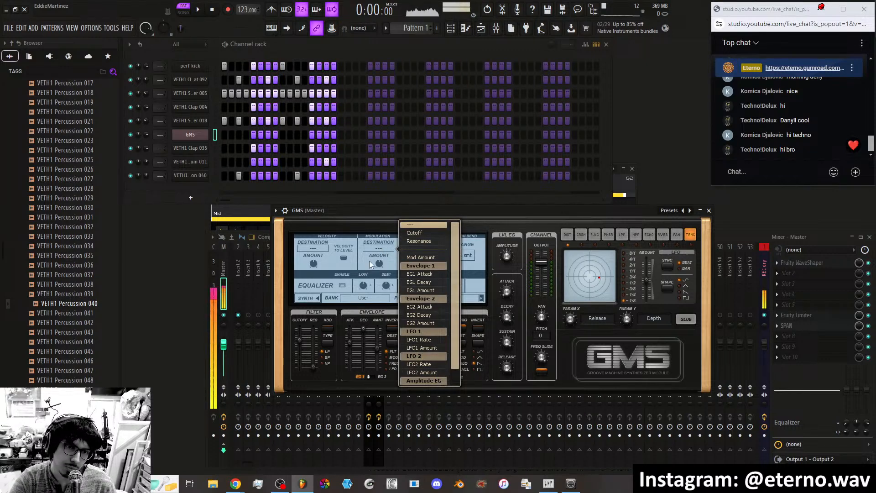
click(369, 261)
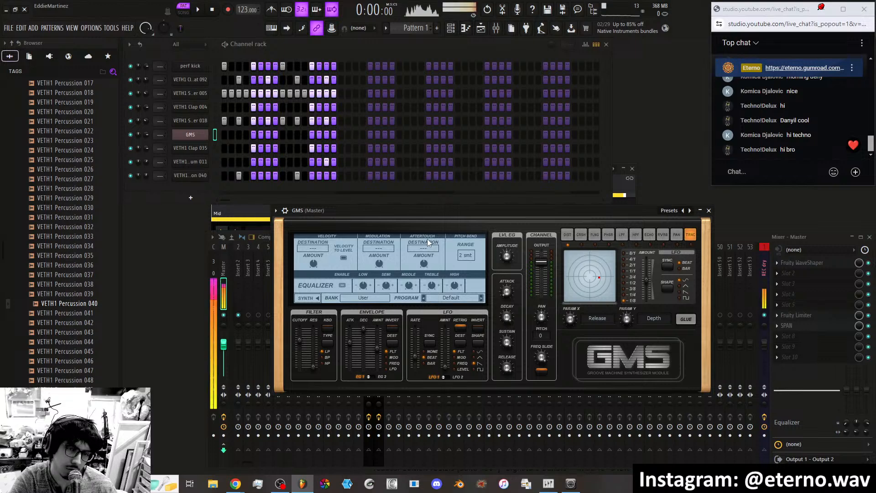
Examine the velocity destination options and close the list without assigning one.
click(313, 248)
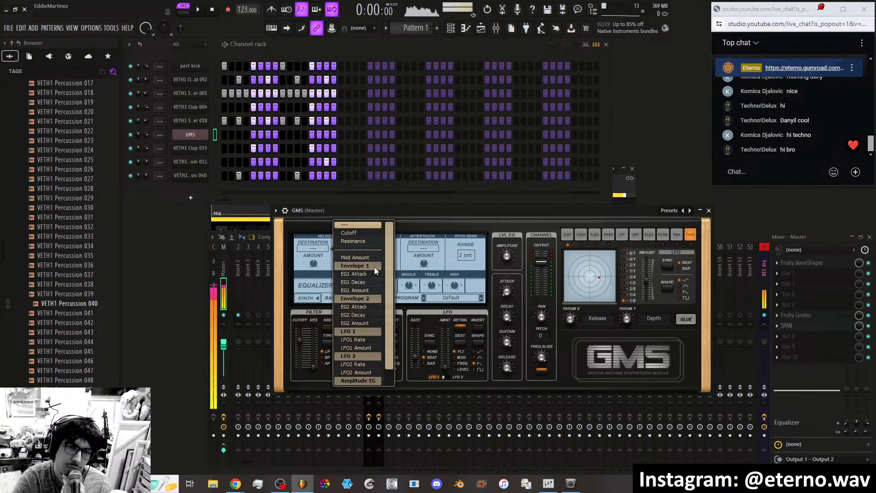
scroll(372, 332, down, 1)
scroll(373, 332, up, 1)
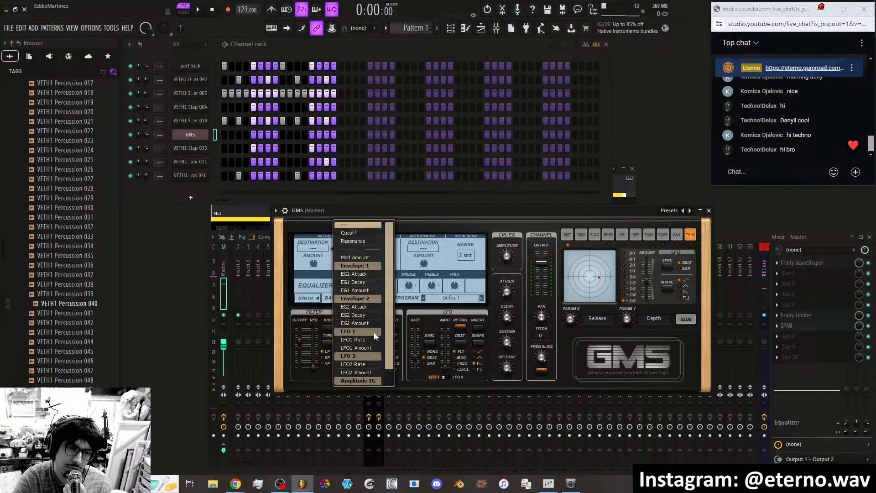
click(336, 216)
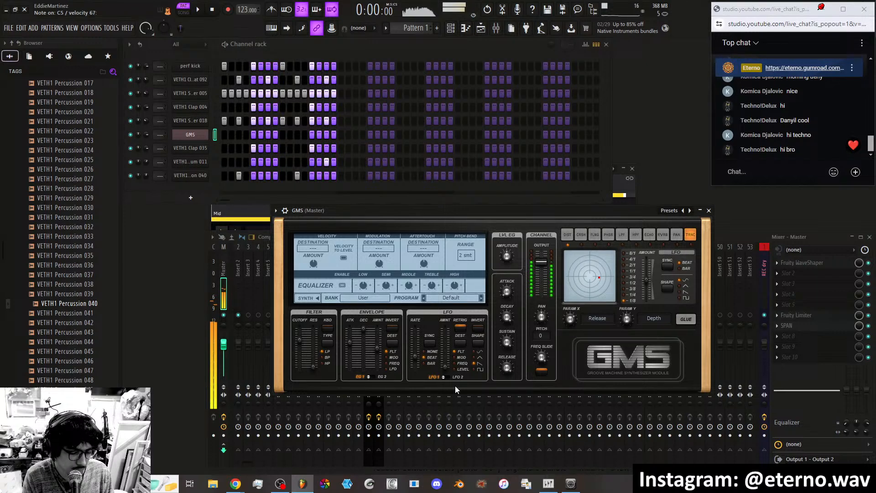
Rebalance the filter cutoff, envelope amount and LFO 1 amount while auditioning notes, setting the LFO amount to 0.66%.
drag(443, 377, 443, 375)
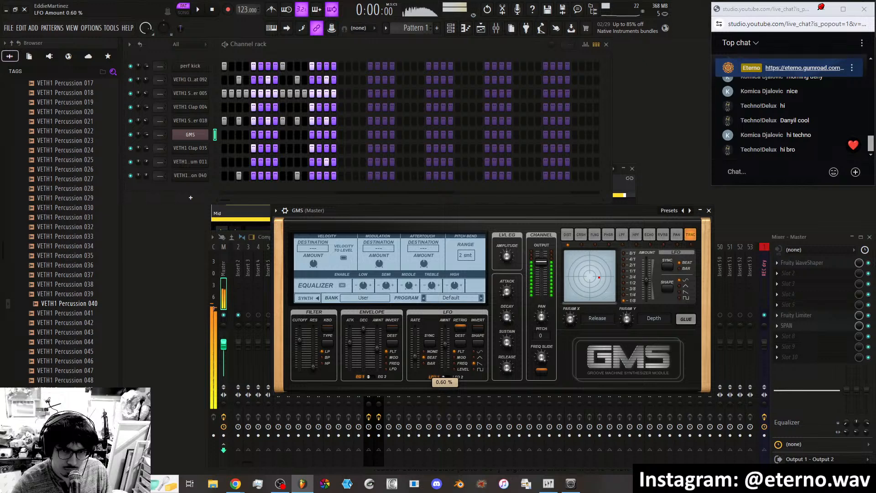
drag(299, 340, 299, 339)
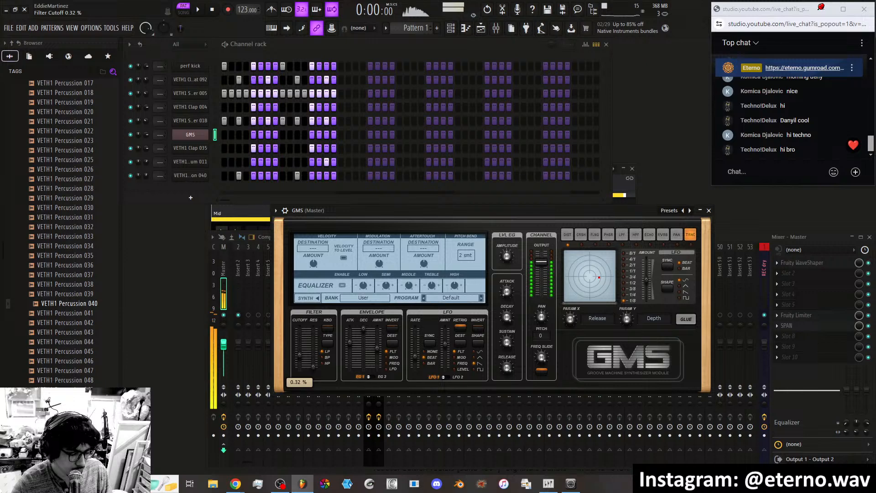
drag(299, 355, 299, 354)
drag(375, 347, 377, 338)
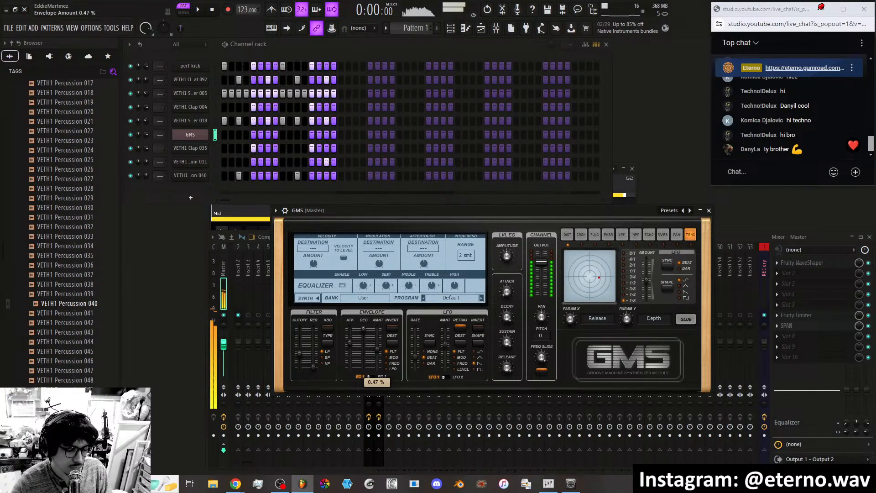
drag(377, 352, 377, 353)
drag(444, 346, 444, 345)
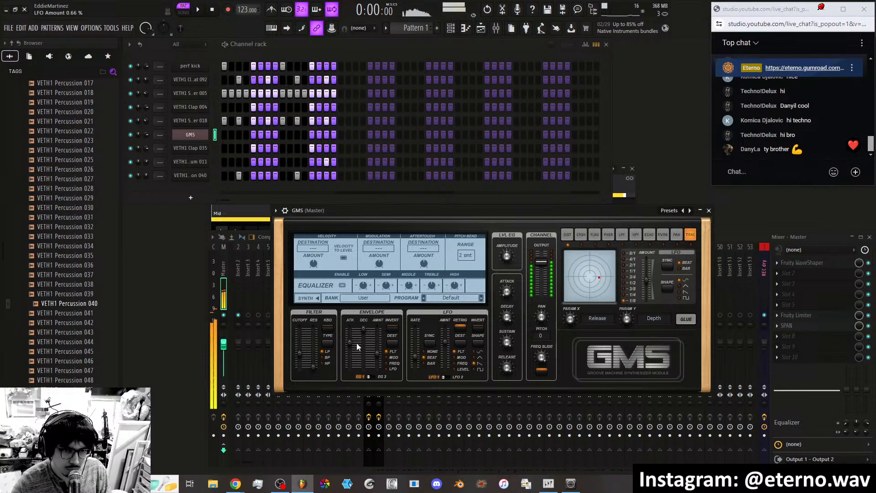
drag(303, 350, 303, 350)
Switch to LFO 2 and lower its amount to 0.07%.
click(458, 377)
drag(445, 361, 445, 363)
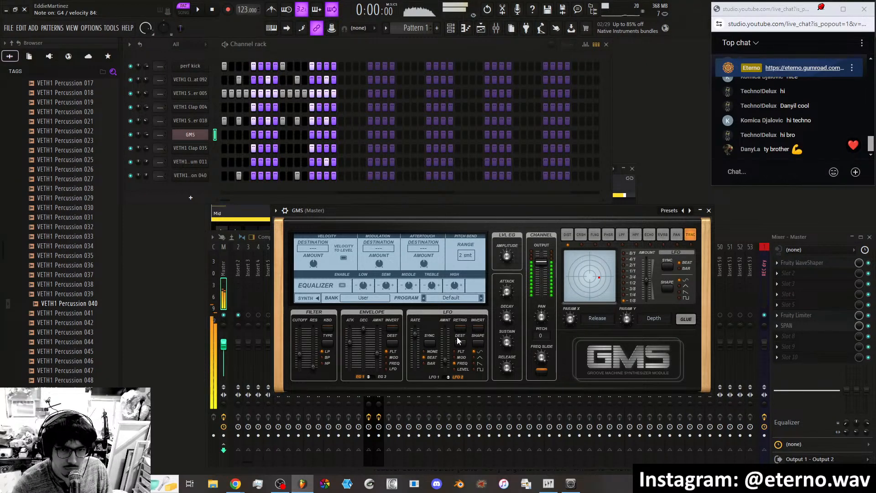
drag(443, 364, 442, 369)
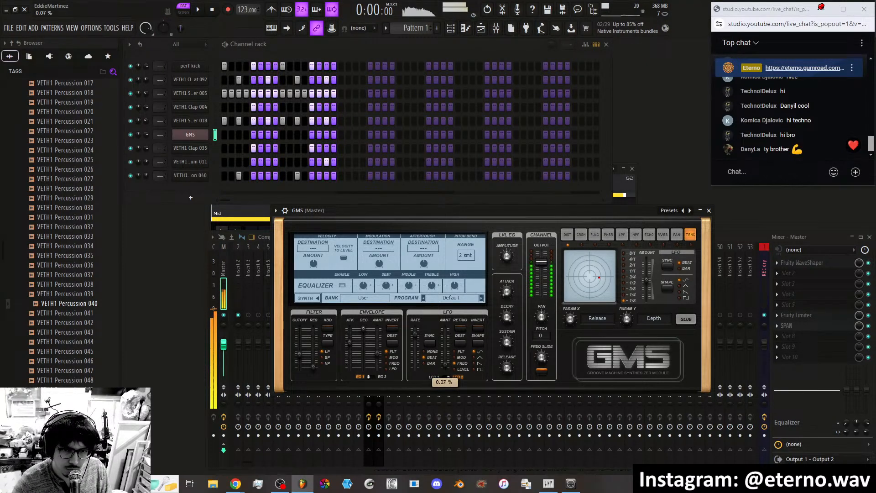
Return to GMS's synth page and examine the oscillator 2 mix, phase and unison controls while playing notes.
click(302, 298)
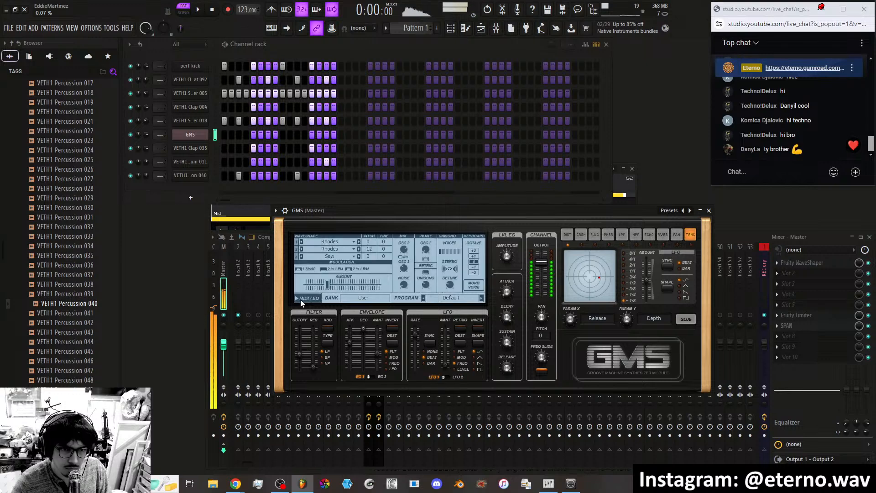
drag(404, 257, 406, 252)
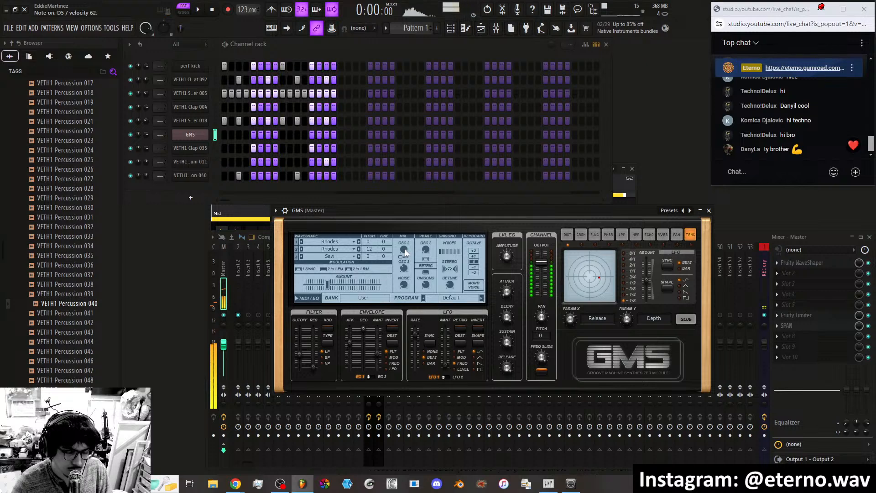
drag(406, 253, 429, 253)
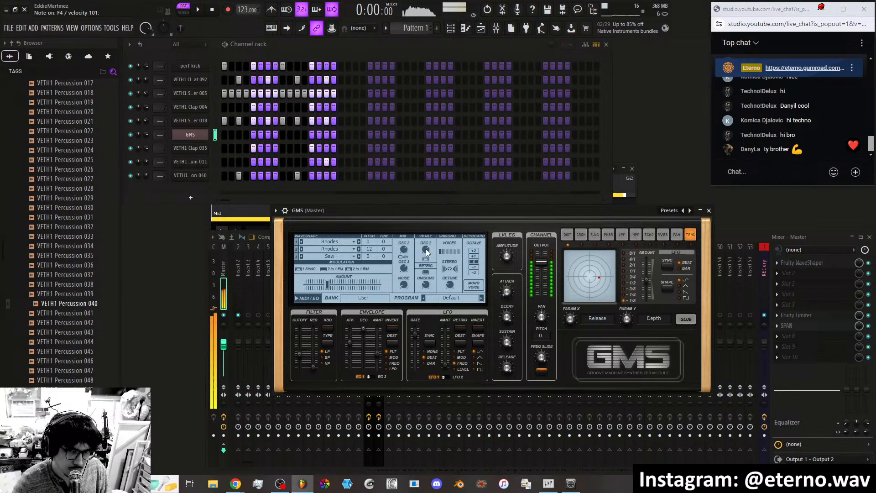
drag(444, 254, 451, 270)
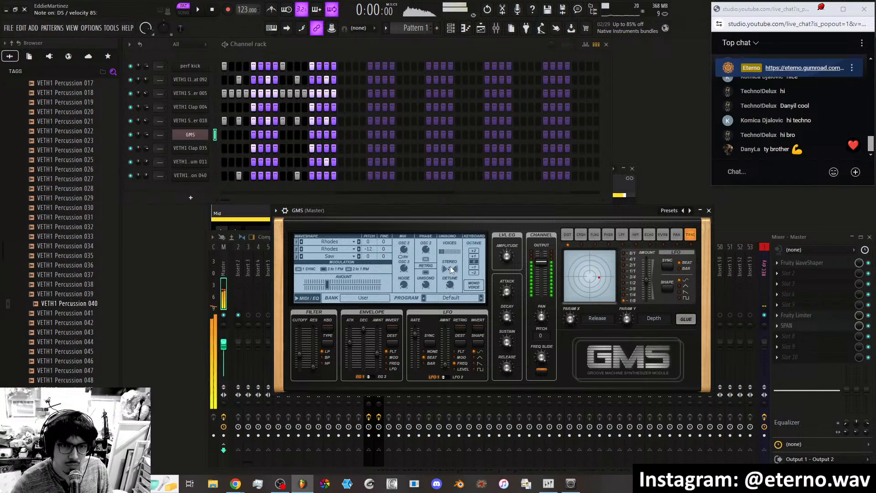
Try the band-pass filter type with a slightly adjusted cutoff and return to low-pass.
mouse_move(299, 354)
mouse_down()
mouse_move(314, 361)
mouse_move(313, 347)
mouse_move(313, 367)
mouse_move(300, 345)
mouse_move(300, 353)
mouse_up()
click(322, 357)
click(324, 352)
Select GMS's reverb effect, enable glue, and adjust its feedback and filter on the X/Y pad.
click(663, 234)
click(686, 319)
drag(595, 271, 596, 272)
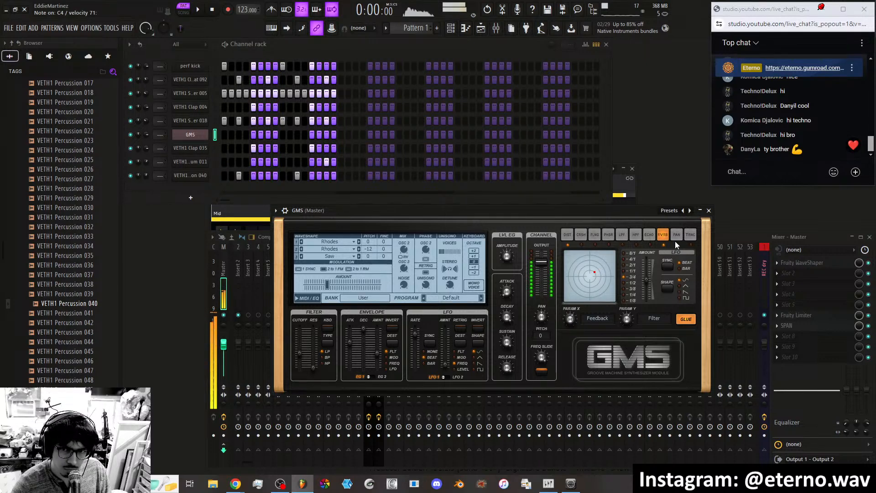
Play the pattern, adjust the LFO 1 and LFO 2 amounts, and set the filter cutoff to 0.22%.
mouse_move(299, 353)
mouse_down()
mouse_move(300, 332)
mouse_move(300, 360)
mouse_up()
click(199, 10)
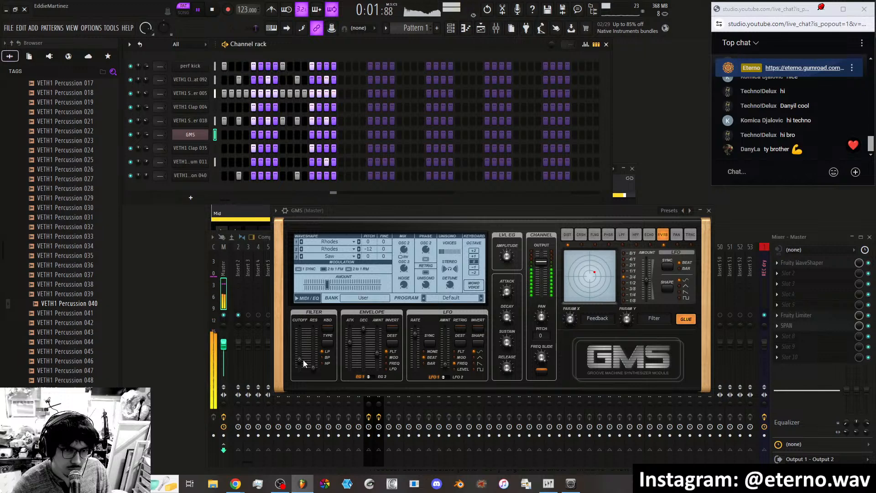
mouse_move(445, 364)
mouse_down()
mouse_move(445, 353)
mouse_move(445, 364)
mouse_up()
click(457, 377)
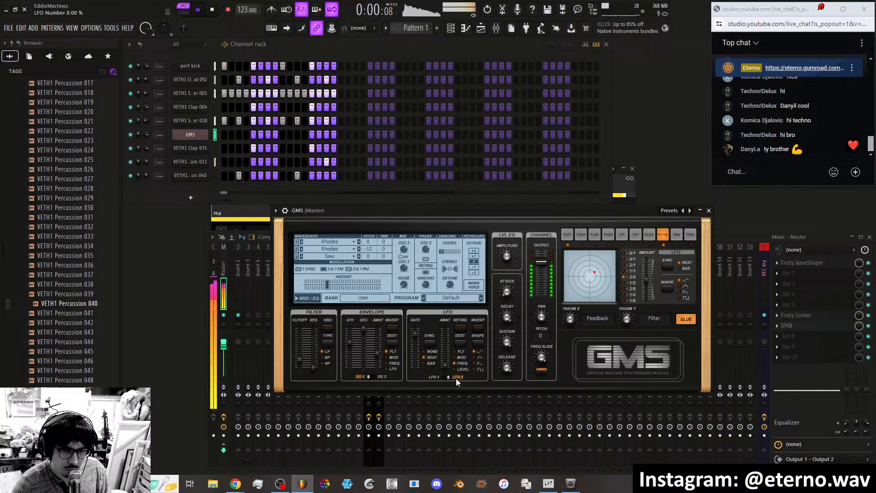
mouse_move(446, 366)
mouse_down()
mouse_move(446, 356)
mouse_move(442, 367)
mouse_up()
click(437, 377)
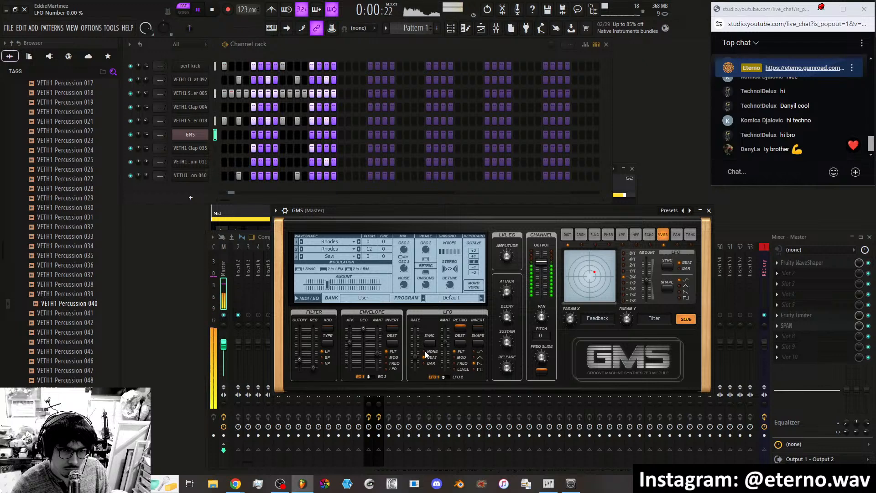
drag(303, 360, 300, 358)
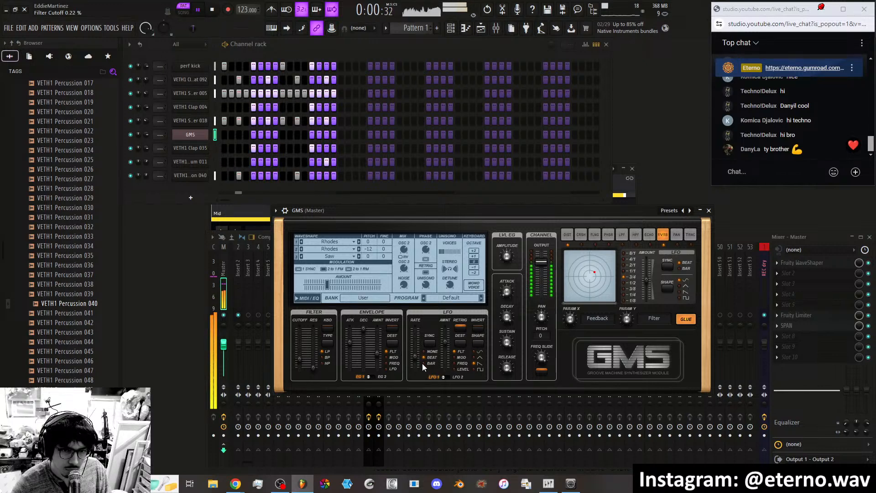
Audition different LFO 1 rates with bar sync, adjust the filter cutoff, and turn off LFO retrigger.
click(415, 352)
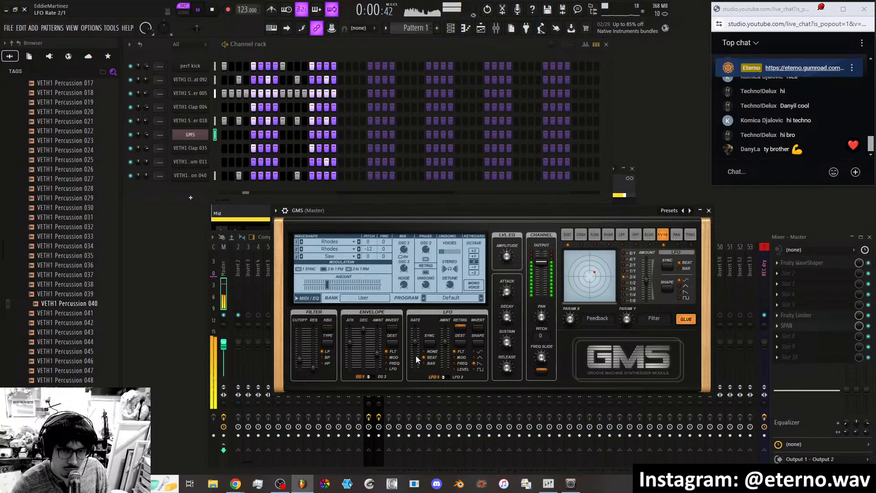
mouse_move(416, 340)
mouse_down()
mouse_move(416, 331)
mouse_move(415, 350)
mouse_up()
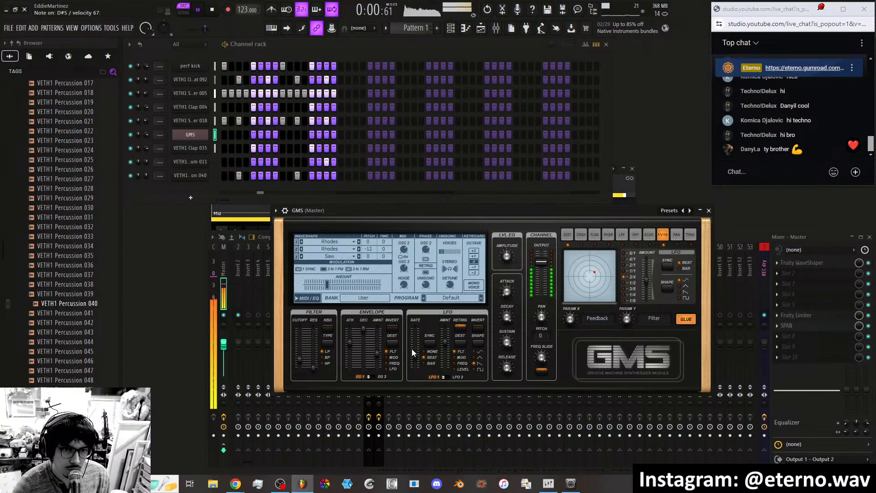
mouse_move(299, 358)
mouse_down()
mouse_move(299, 342)
mouse_move(300, 355)
mouse_up()
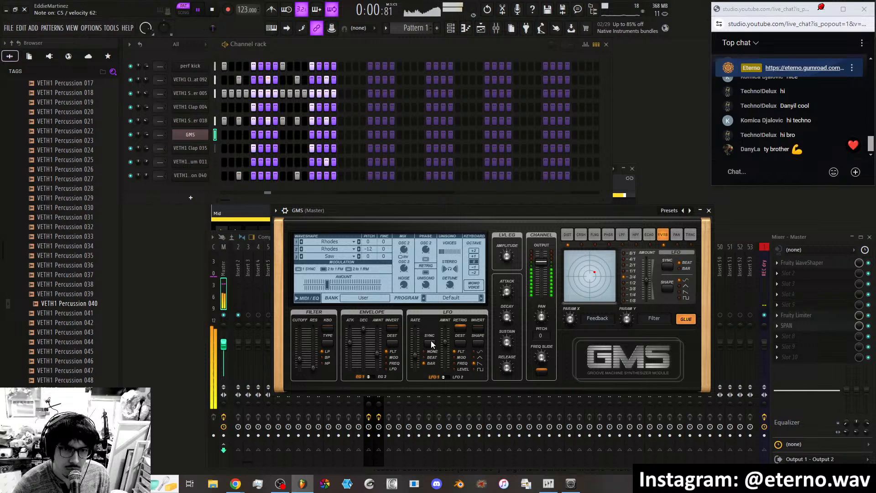
mouse_move(415, 357)
mouse_down()
mouse_move(415, 344)
mouse_move(446, 343)
mouse_move(415, 344)
mouse_move(415, 360)
mouse_up()
click(458, 327)
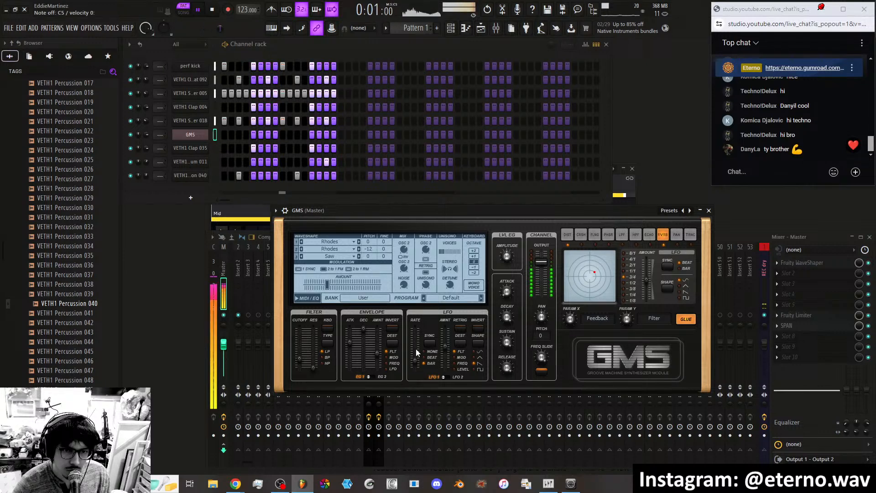
Check the EG 2 envelope and return to EG 1, raising the filter cutoff and LFO 1 amount.
click(380, 378)
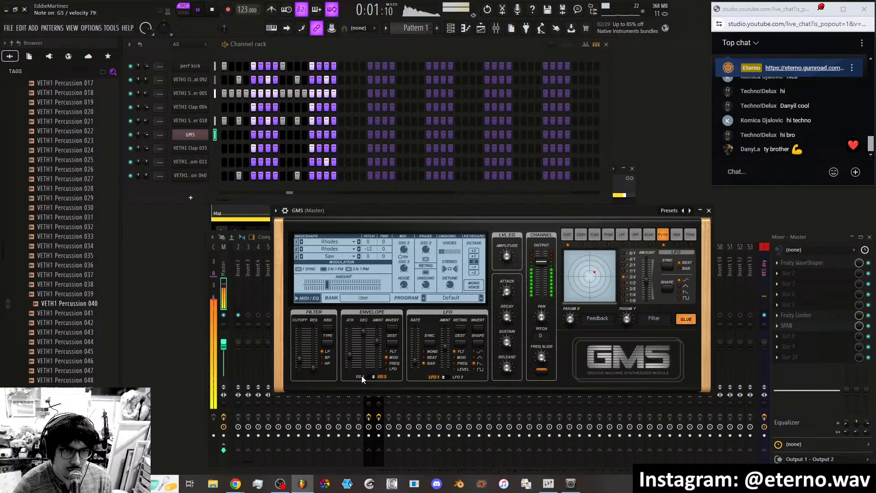
click(361, 375)
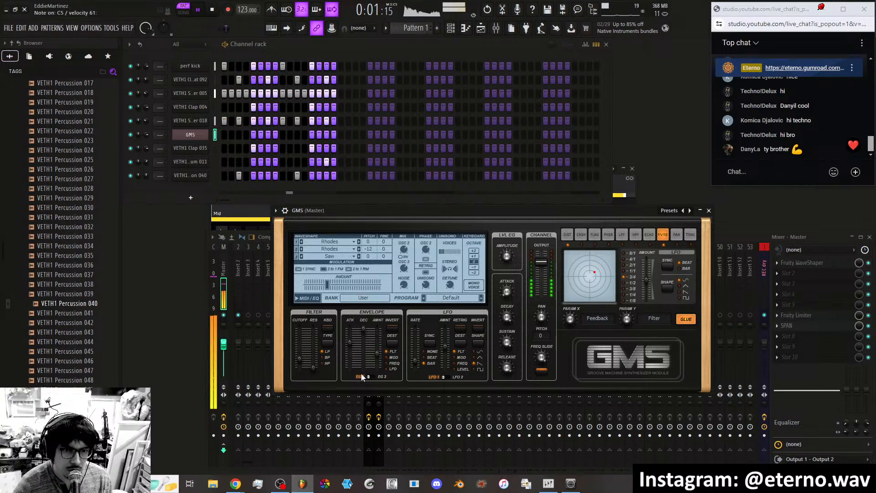
drag(304, 361, 299, 352)
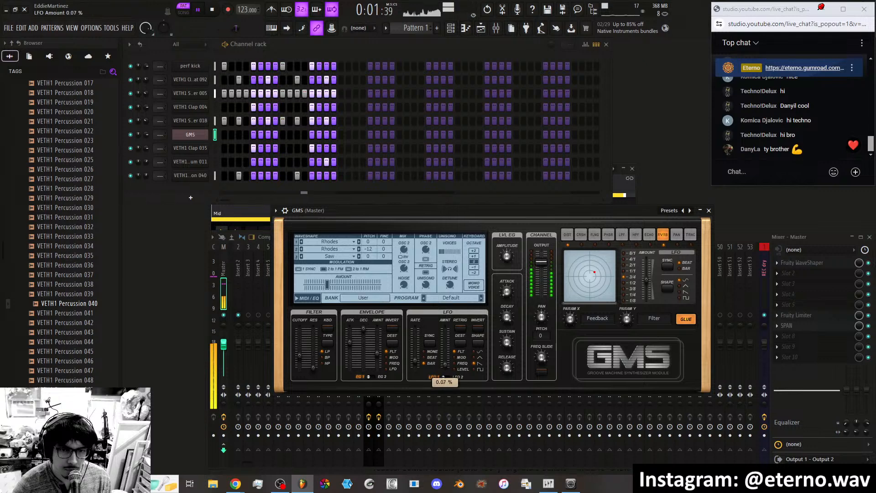
drag(445, 362, 446, 347)
Enable LFO 1 retrigger without sync, lower the envelope amount to 0.00%, retune the LFO's rate and amount, and stop playback.
click(460, 326)
drag(415, 360, 415, 329)
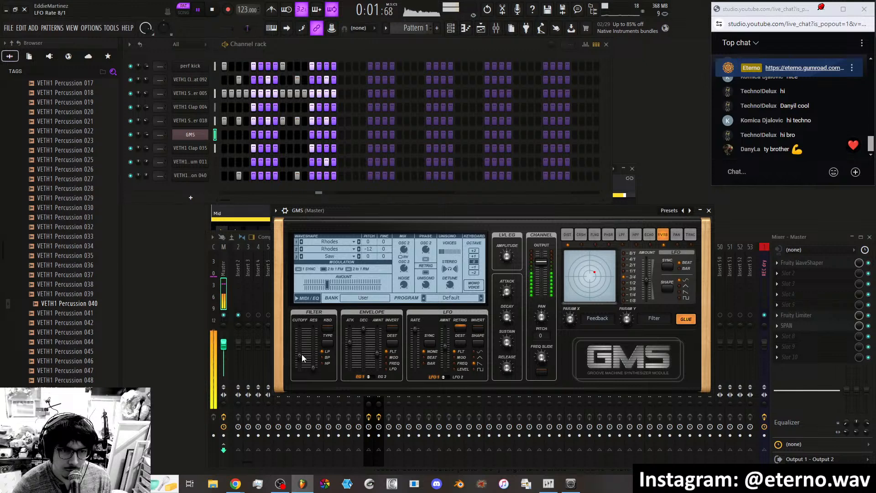
drag(378, 351, 375, 345)
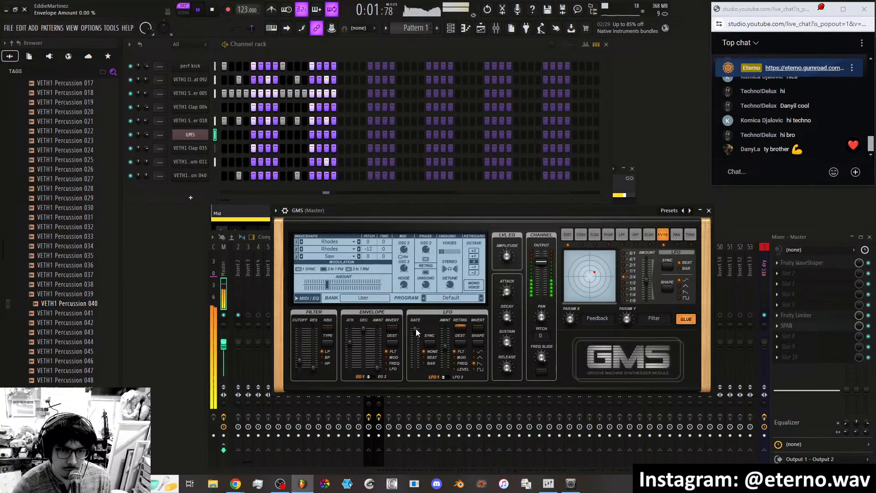
drag(445, 342, 414, 352)
click(212, 9)
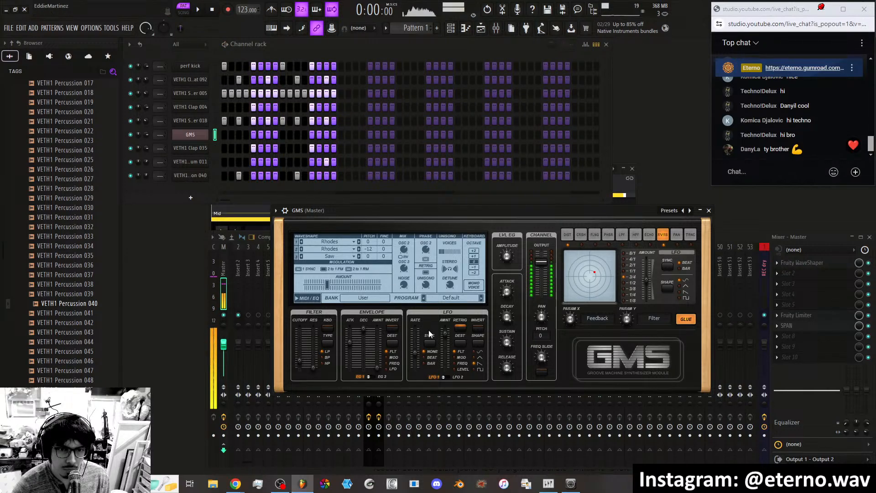
Compare how the LFO modulation sounds on played notes with the pattern running and stopped.
click(198, 10)
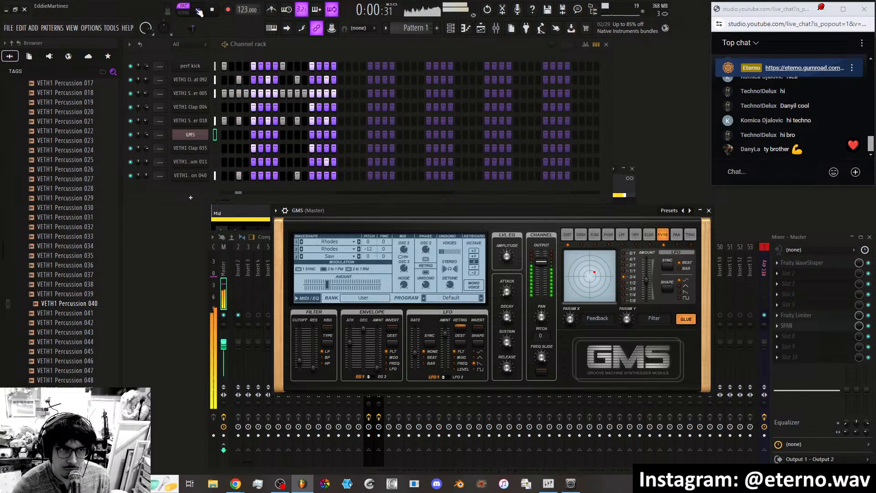
click(212, 9)
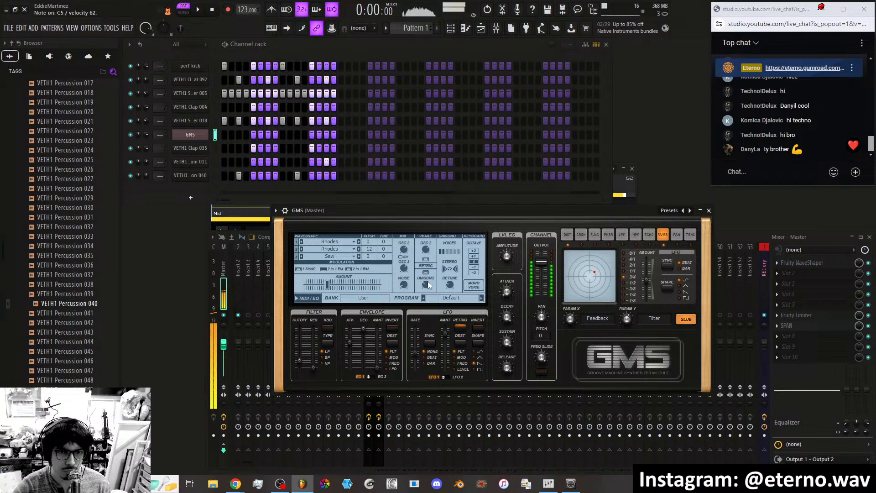
click(204, 16)
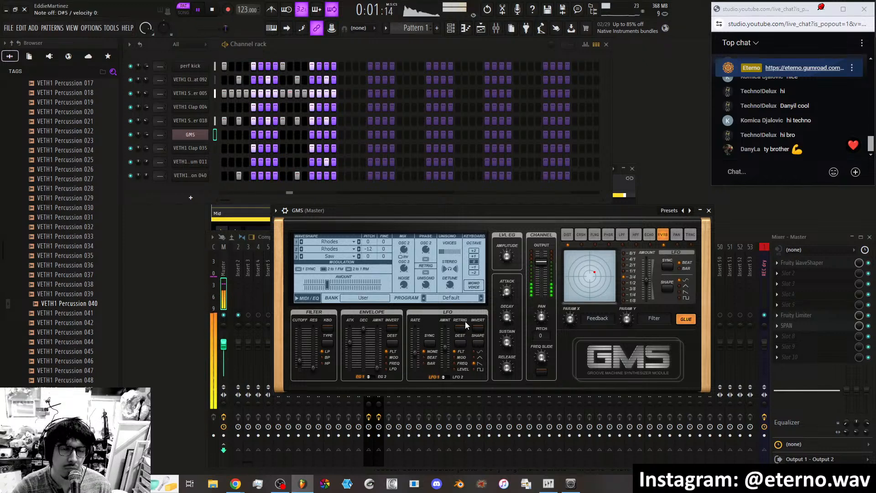
Set the filter cutoff to 0.62%, change LFO 1's sync mode, and set its rate to 1/2 with the pattern stopped.
drag(300, 360, 300, 348)
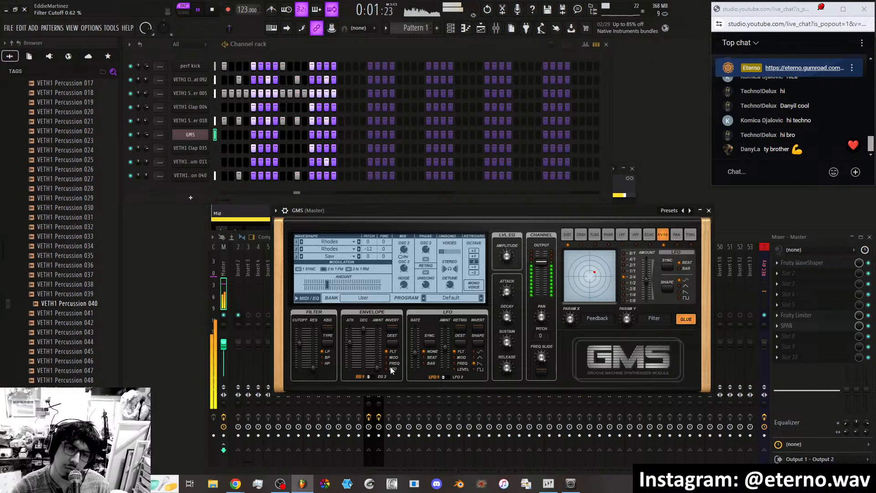
drag(416, 353, 415, 342)
click(431, 344)
click(456, 376)
click(434, 377)
click(212, 9)
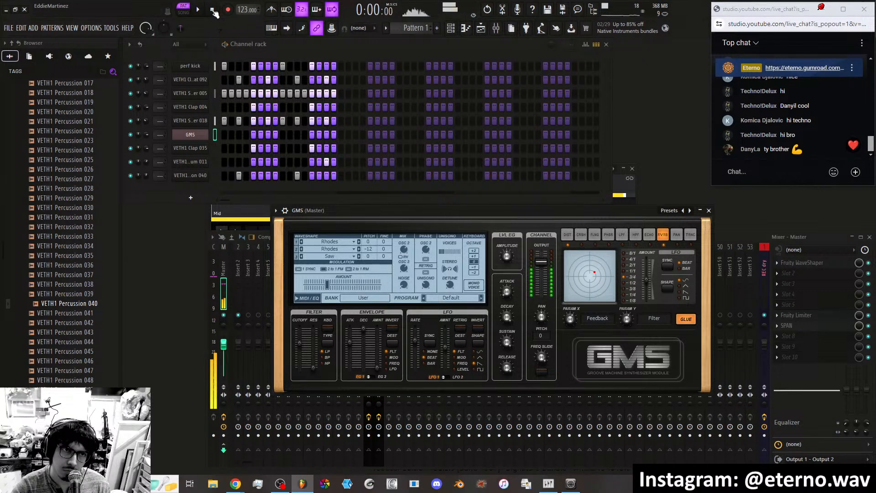
mouse_move(414, 340)
mouse_down()
mouse_move(415, 364)
mouse_move(414, 353)
mouse_up()
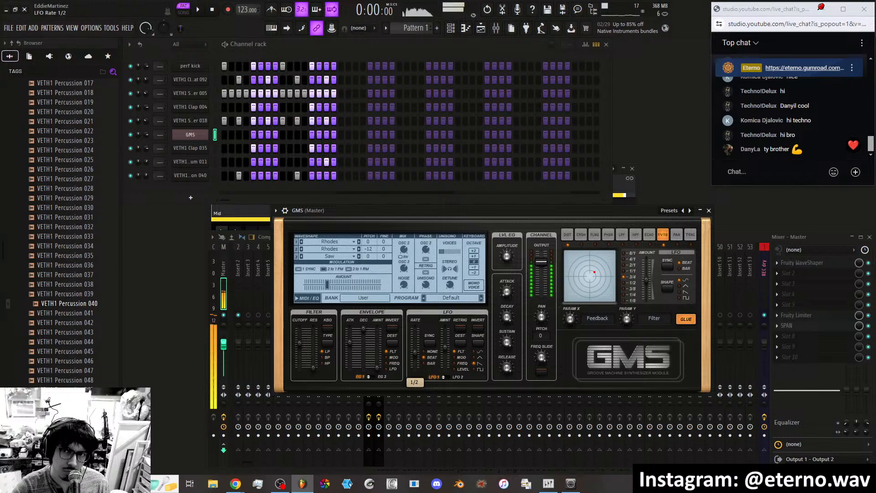
Switch to Chrome and search Google for "gms lfo changes when song is played".
click(235, 484)
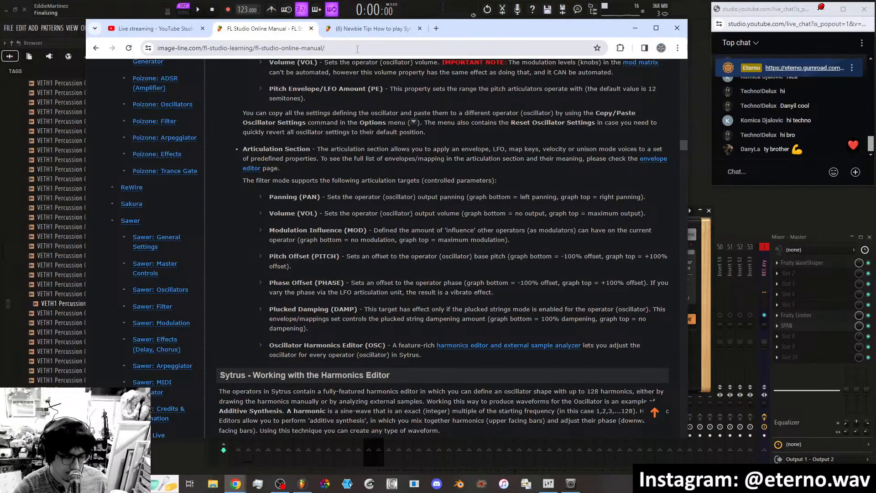
click(357, 48)
text(gms lfo)
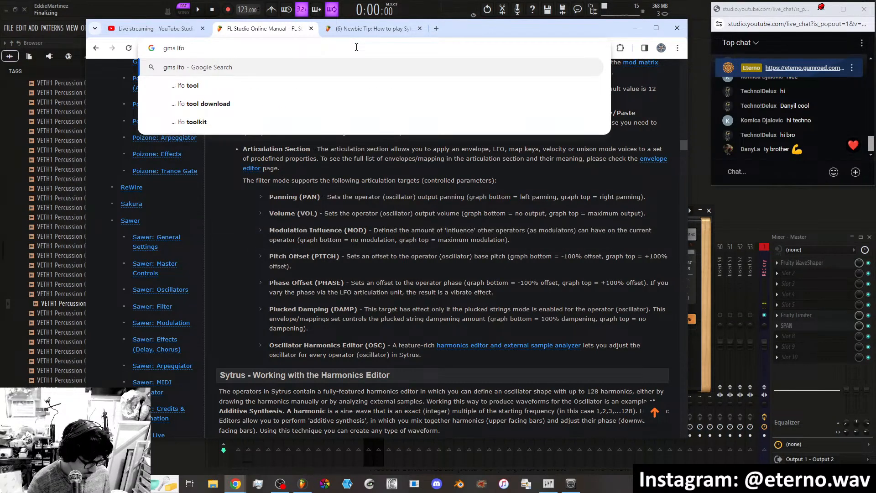
text( changes)
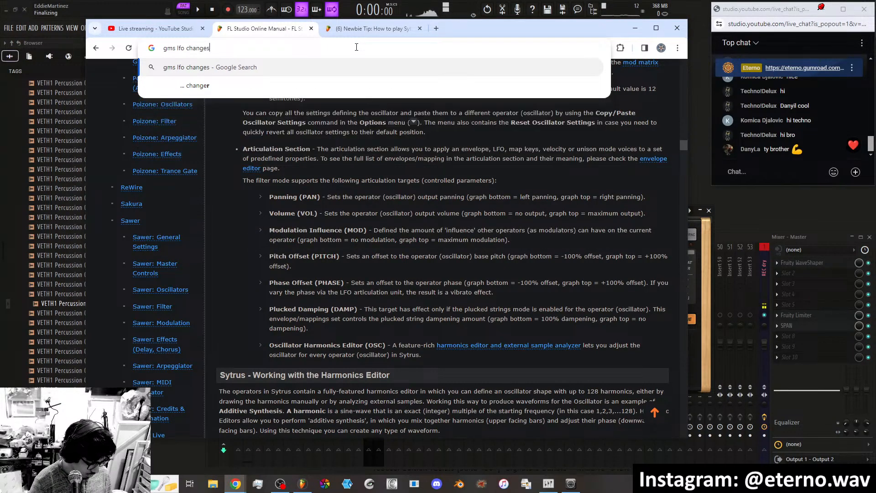
text( when song i)
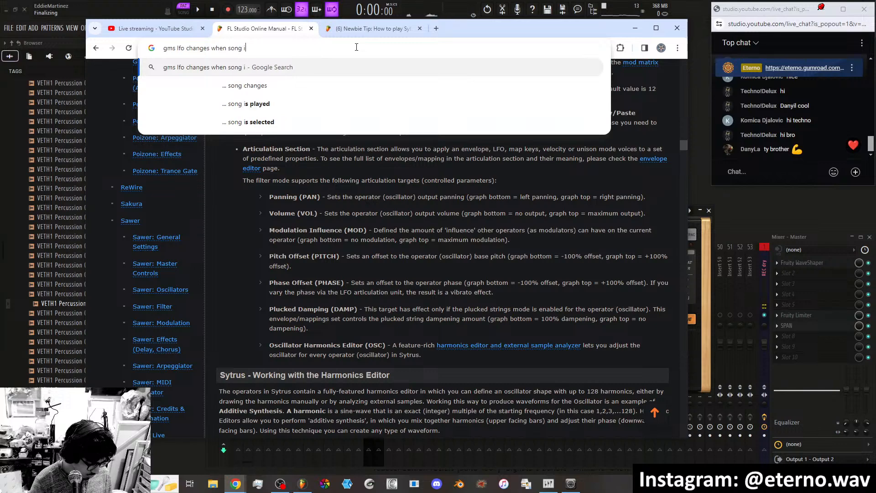
text(s played)
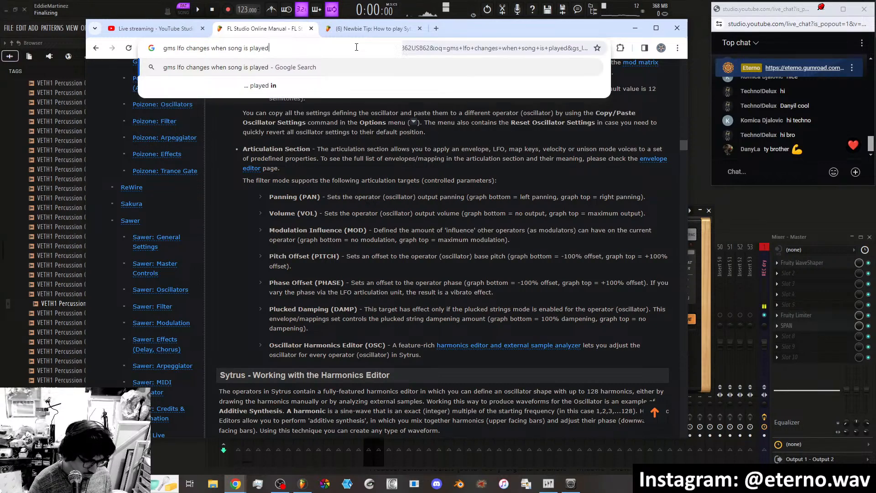
key(Return)
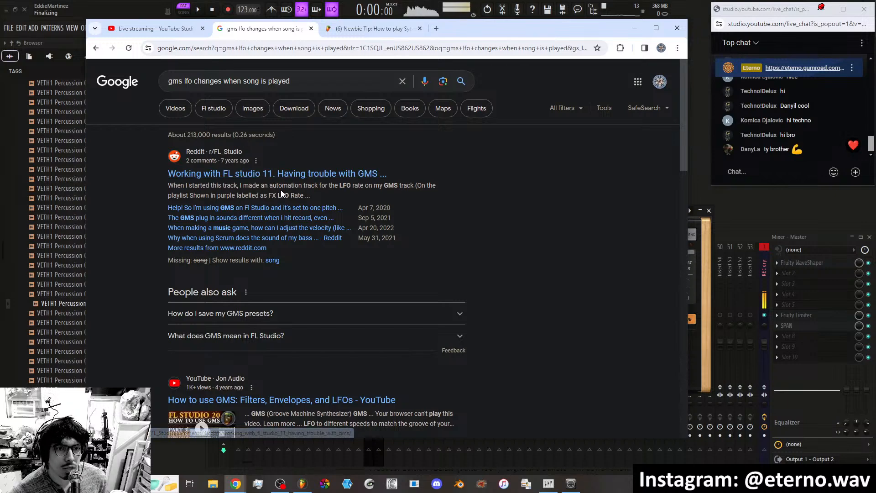
Read the Reddit thread about trouble with GMS automation tracks in FL Studio 11 and return to the search results.
click(348, 175)
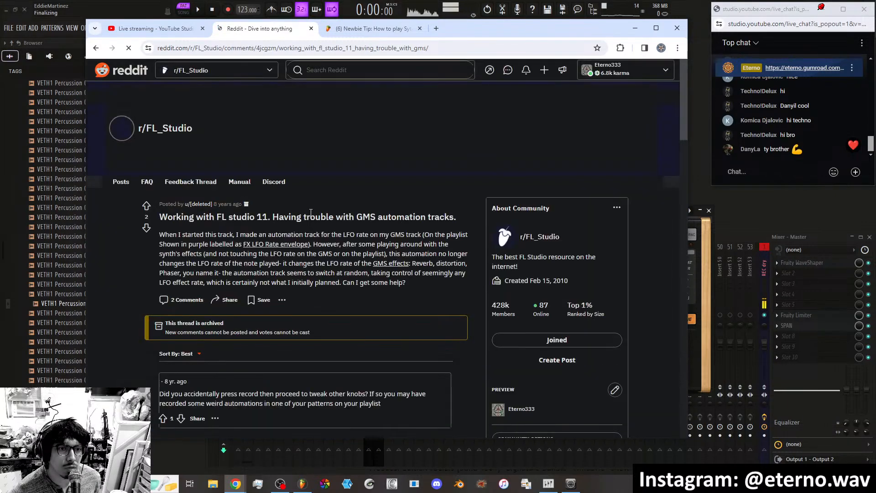
scroll(343, 273, down, 3)
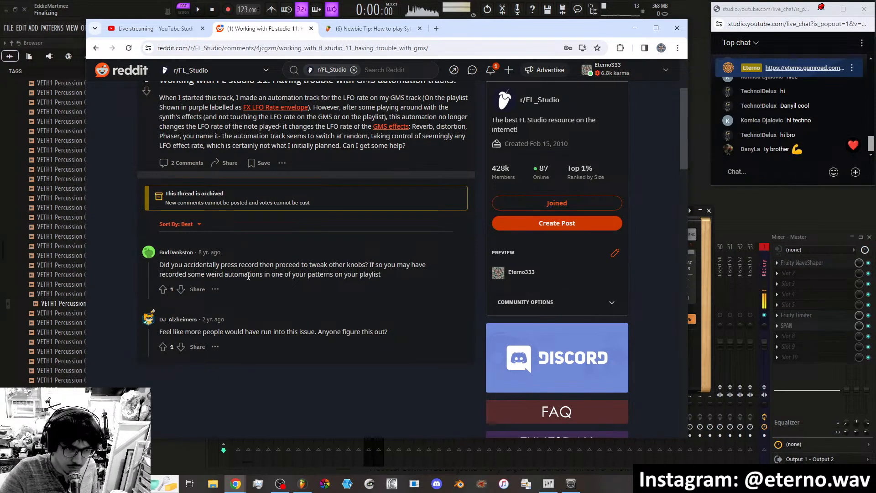
click(94, 48)
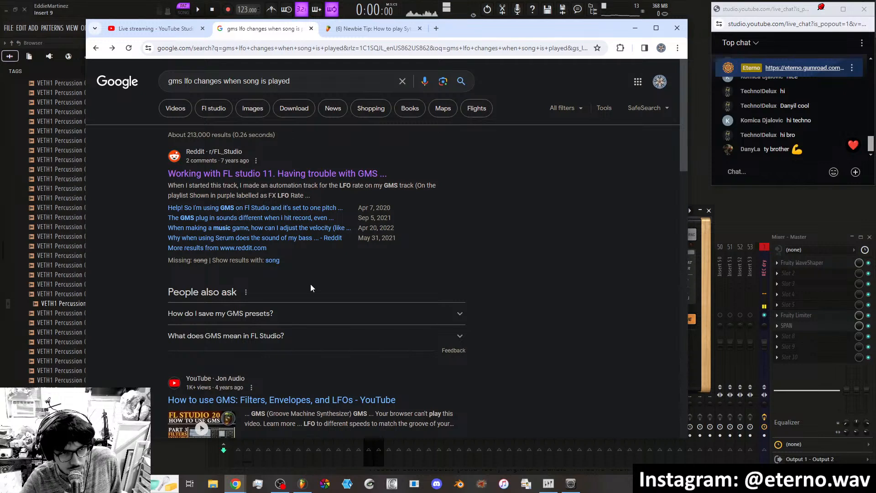
Read the Reddit thread about GMS sounding different when recording, including its replies, and return to the search results.
click(316, 217)
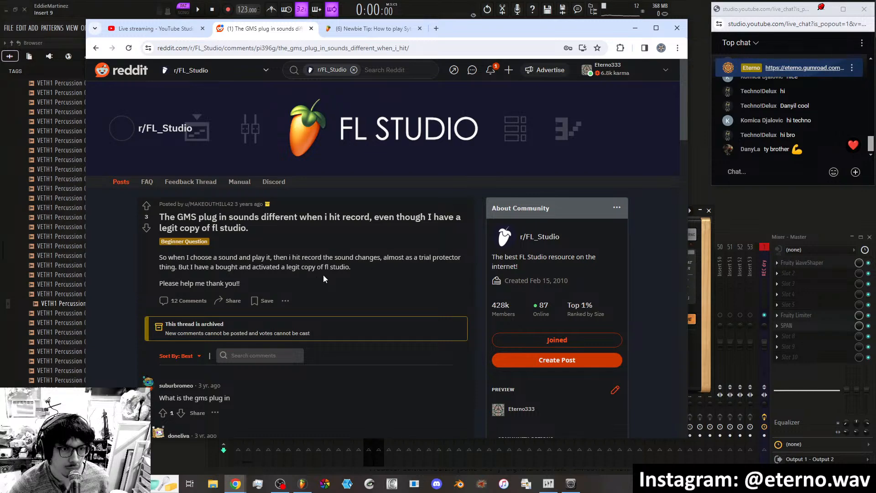
scroll(324, 279, down, 4)
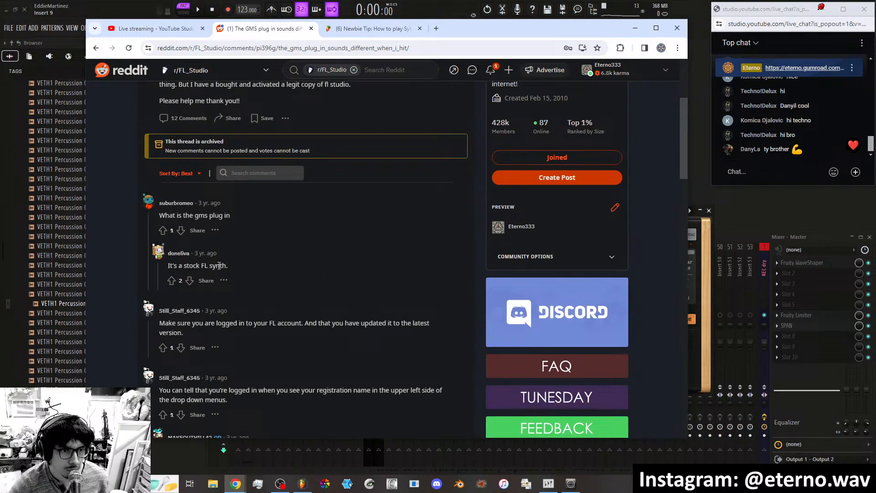
scroll(236, 276, down, 2)
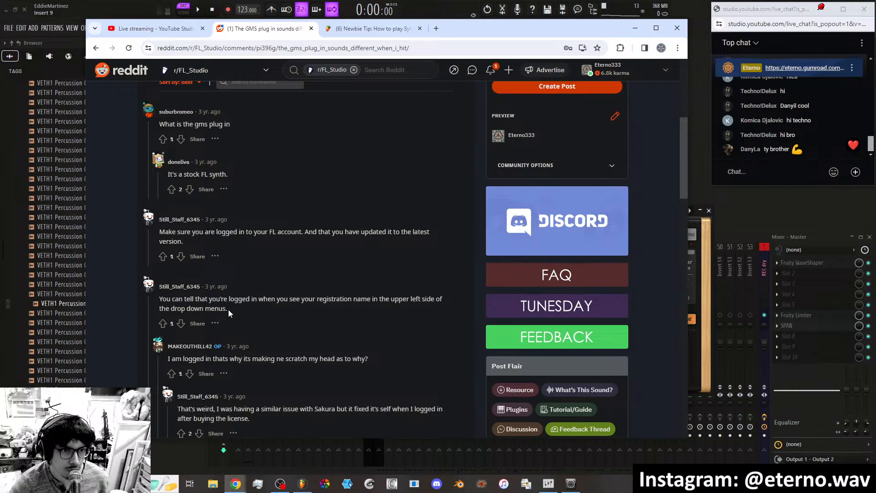
scroll(229, 309, down, 1)
scroll(253, 292, down, 2)
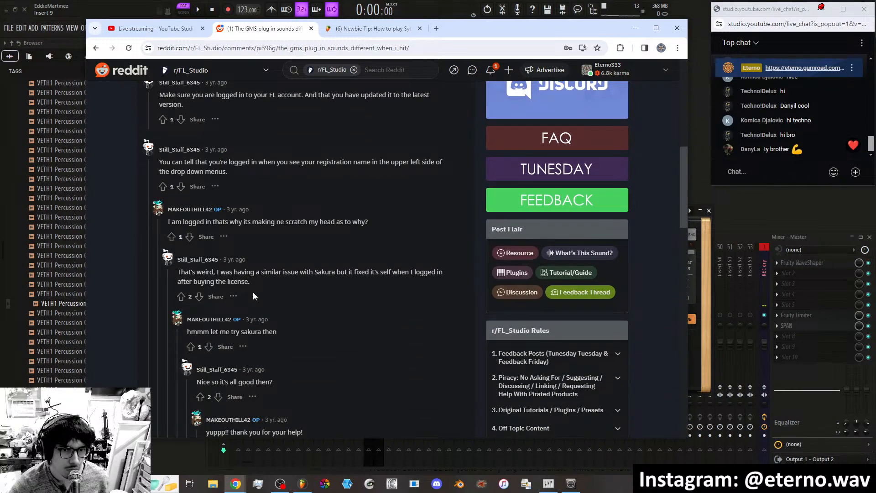
scroll(254, 295, down, 4)
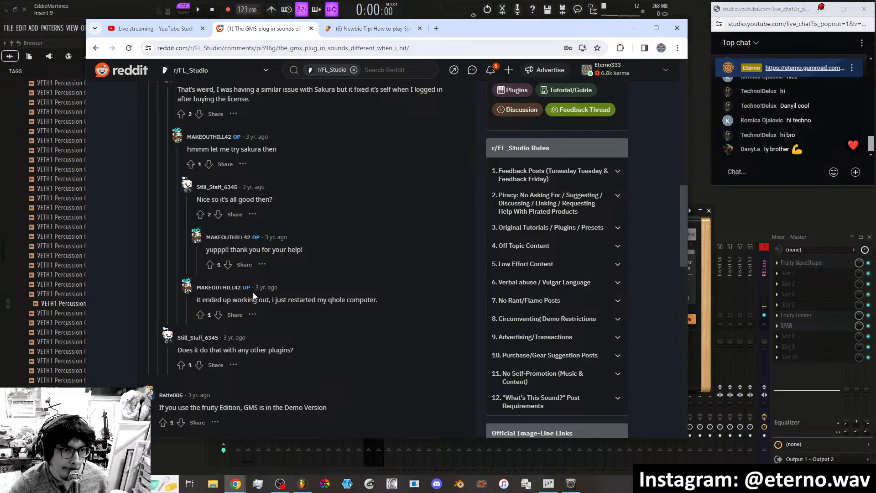
click(96, 47)
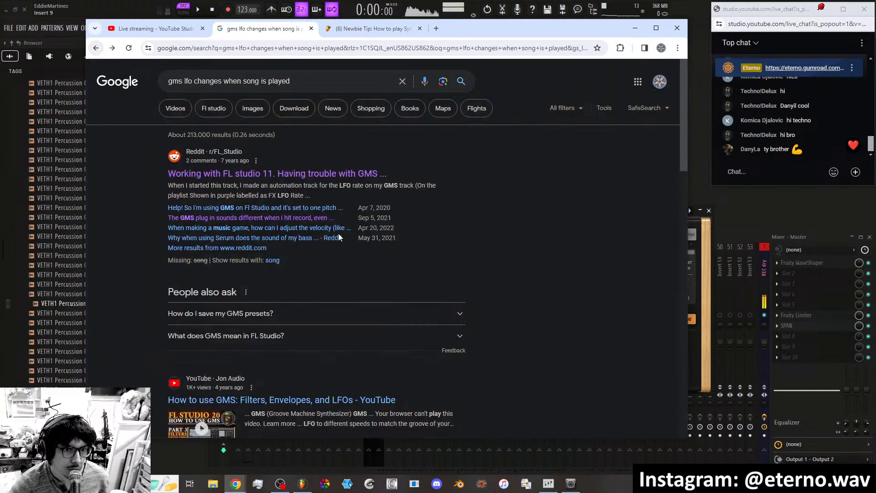
Look through the remaining search results and open the Groove Machine Synth page of the FL Studio manual.
scroll(285, 313, down, 4)
scroll(284, 310, down, 1)
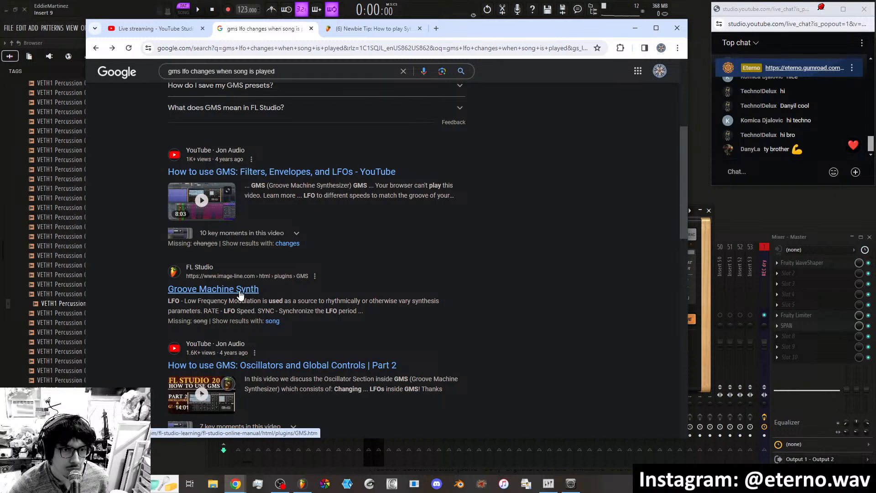
scroll(241, 295, down, 3)
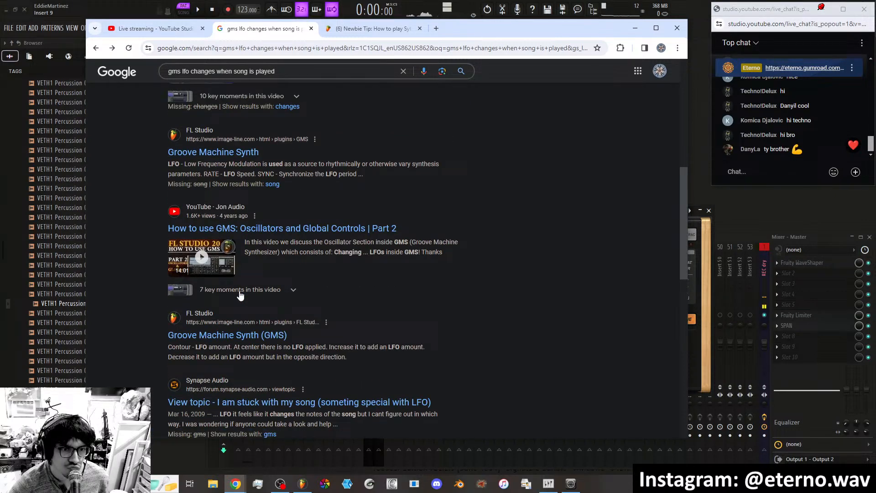
scroll(241, 296, down, 2)
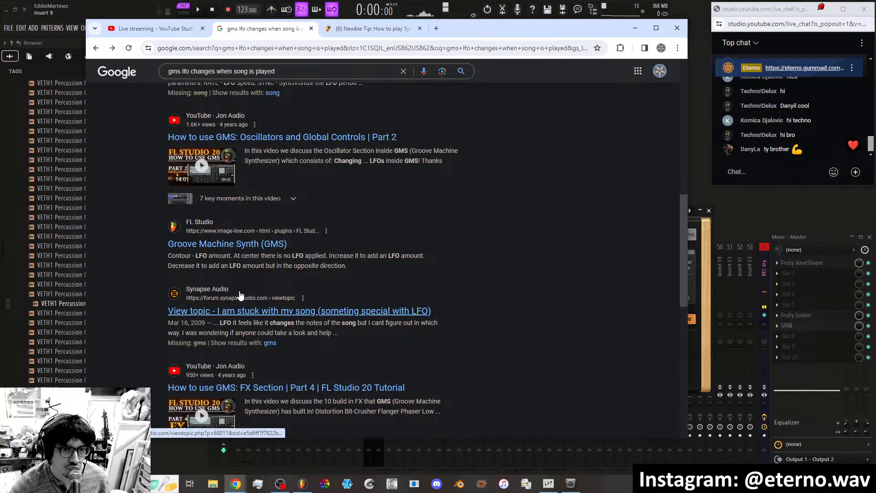
scroll(241, 295, down, 8)
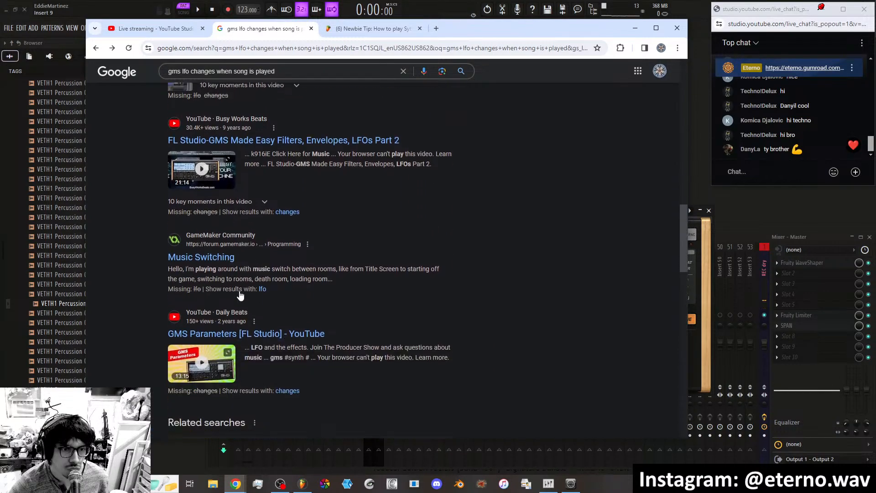
scroll(240, 295, up, 10)
scroll(241, 272, up, 1)
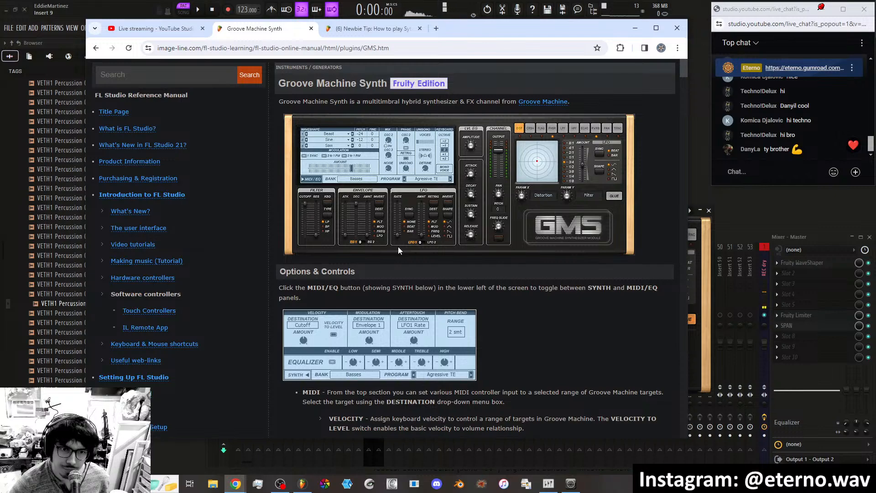
Read the manual's LFO entries on sync, retrigger and shape, and switch back to FL Studio.
scroll(454, 299, down, 1)
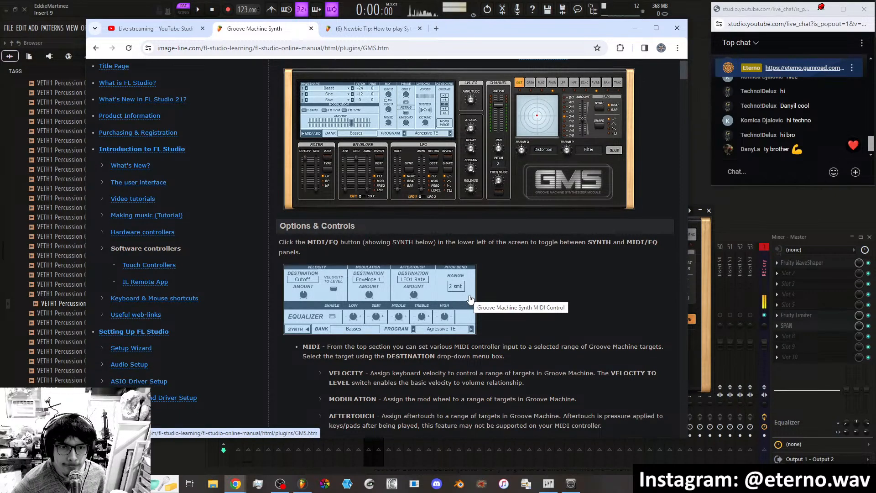
scroll(523, 303, down, 8)
scroll(523, 301, down, 11)
scroll(523, 301, down, 4)
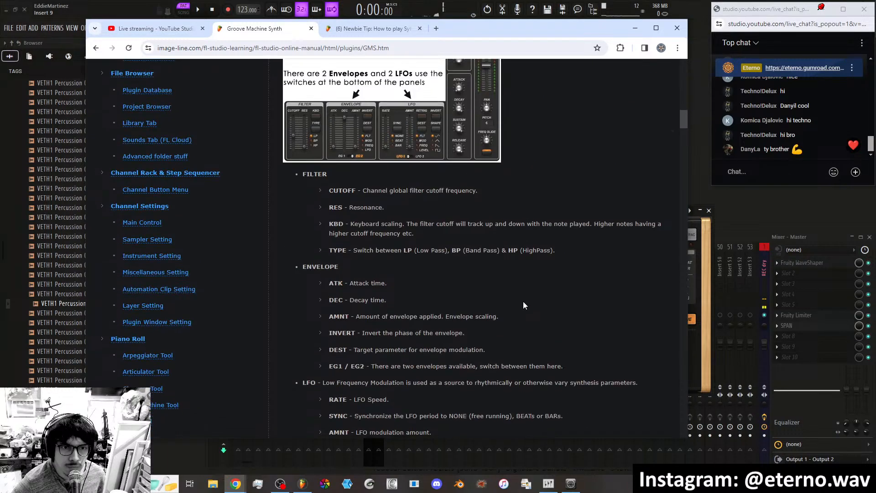
scroll(523, 301, down, 5)
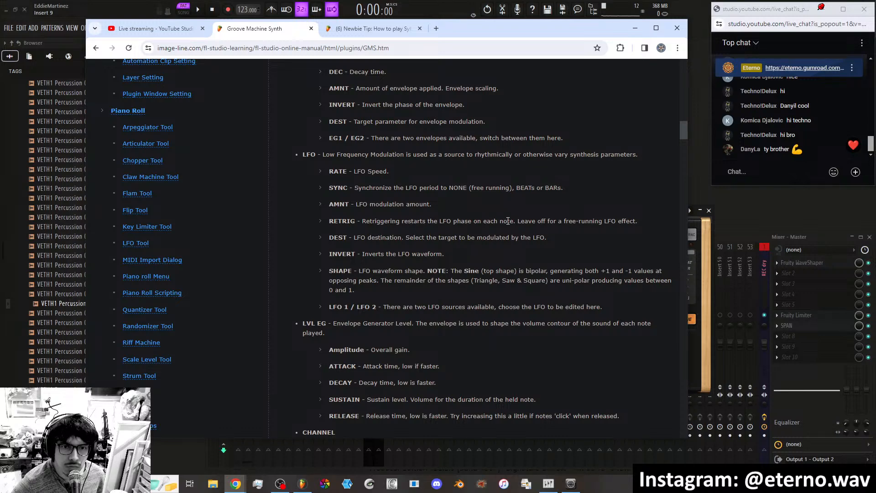
scroll(508, 221, down, 2)
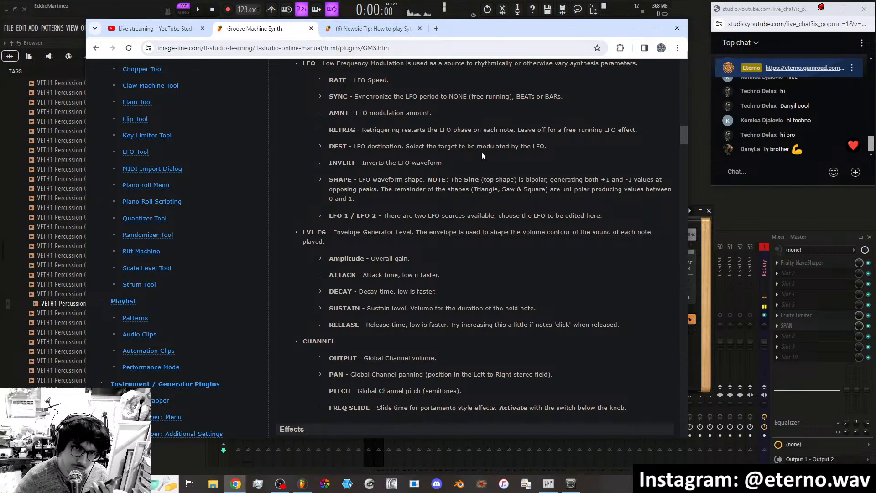
click(738, 236)
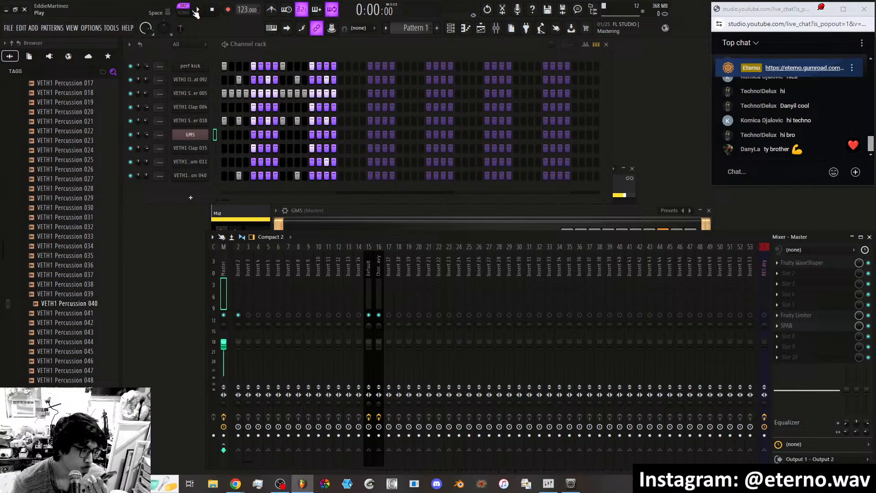
Return to the GMS manual page in Chrome and read the Effects section down to its LFO parameters.
mouse_move(236, 483)
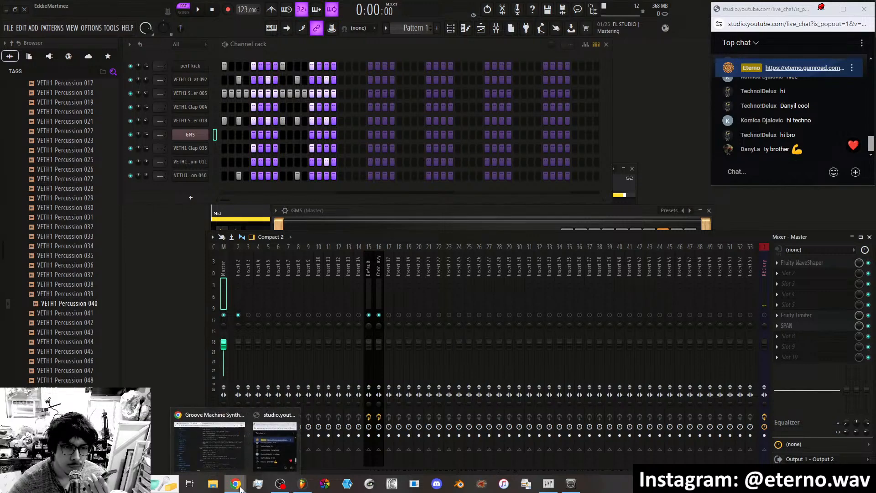
click(230, 442)
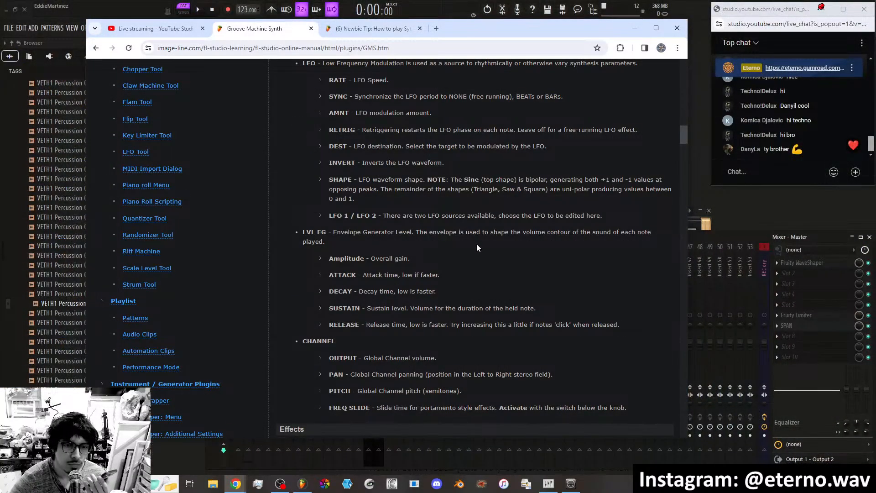
scroll(477, 244, down, 2)
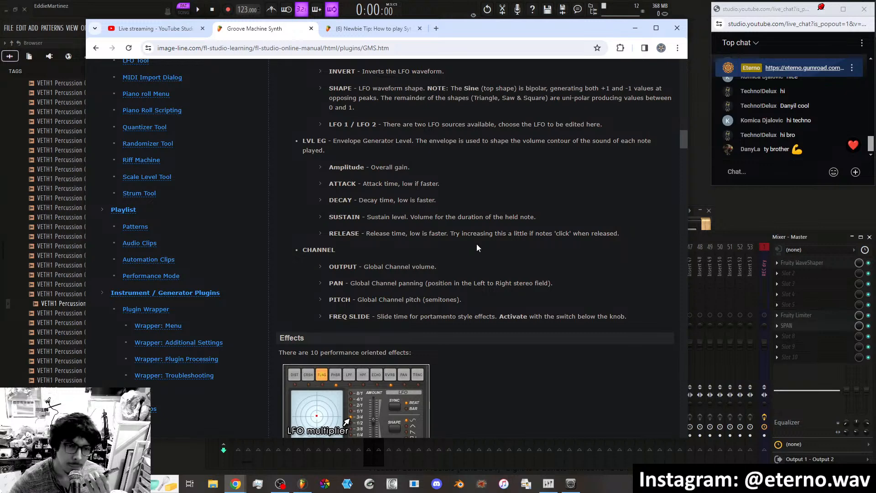
scroll(468, 244, down, 2)
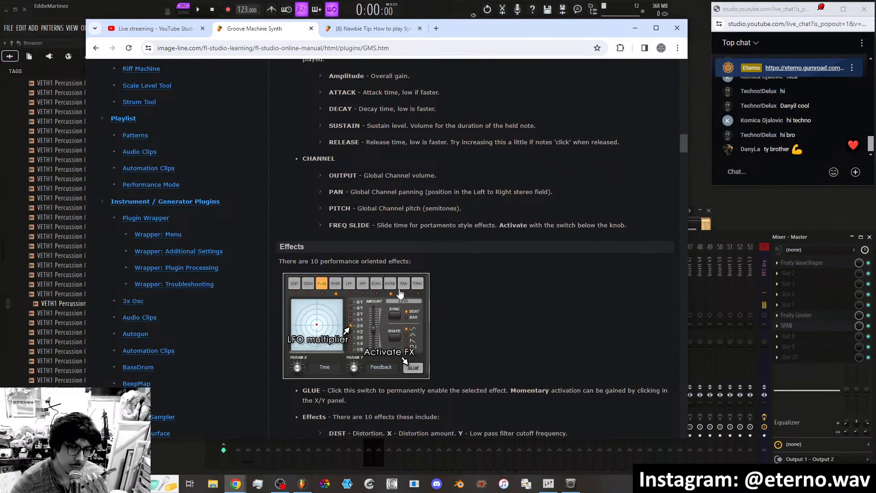
scroll(441, 283, down, 2)
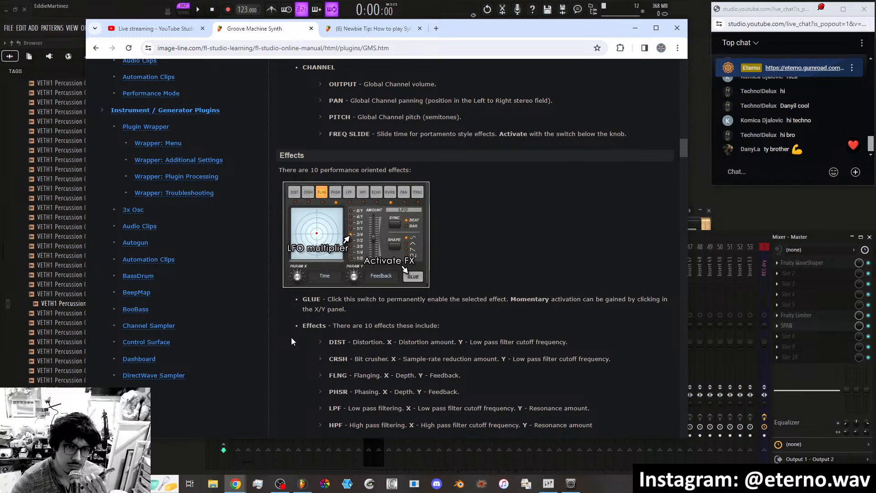
scroll(292, 340, down, 3)
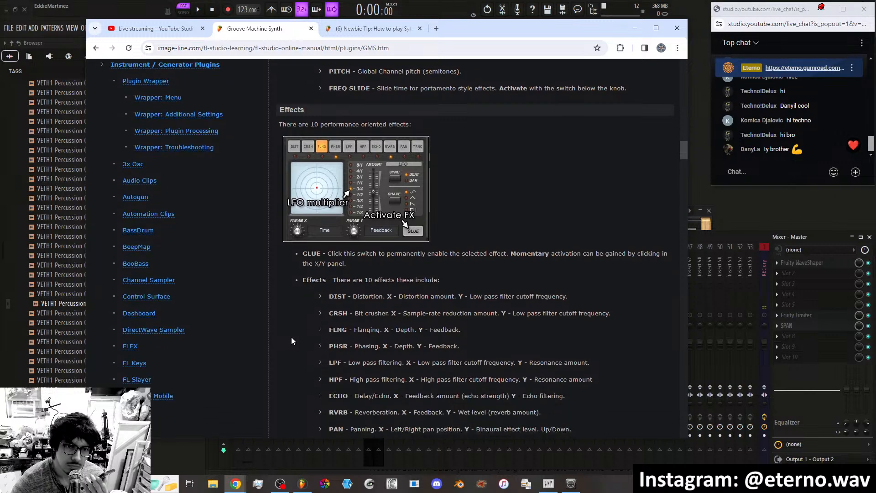
scroll(291, 340, down, 3)
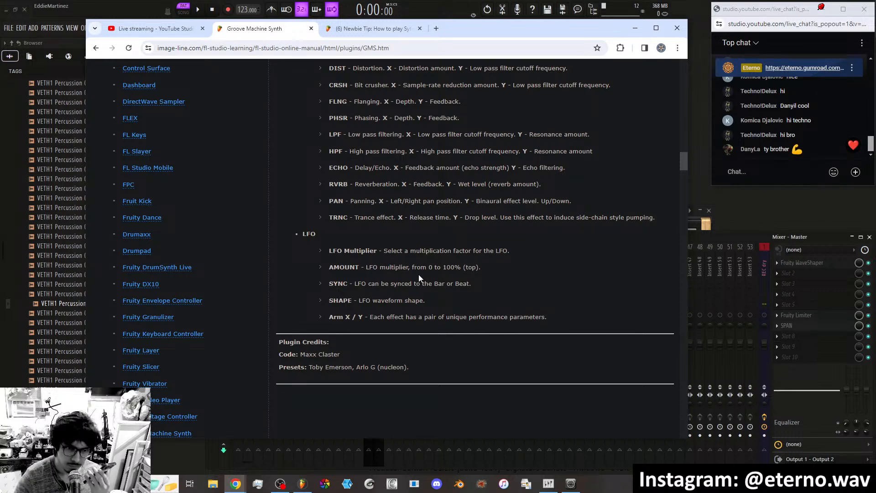
scroll(419, 277, down, 3)
Go back to the manual's Articulation section to recheck the filter, envelope and LFO controls.
scroll(420, 274, up, 2)
scroll(420, 272, up, 10)
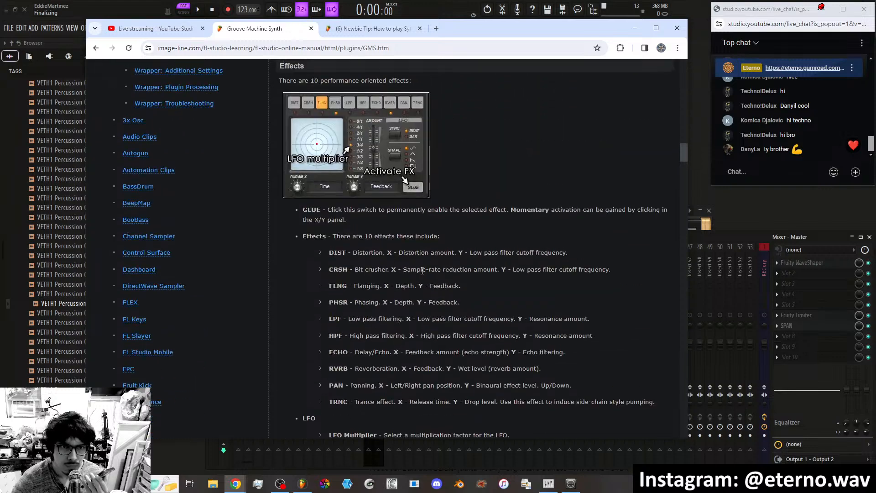
scroll(421, 270, up, 6)
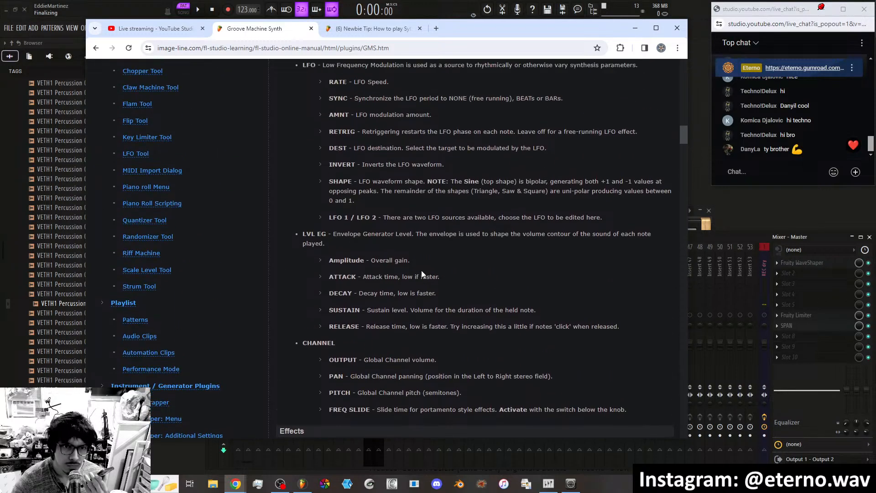
scroll(421, 270, up, 5)
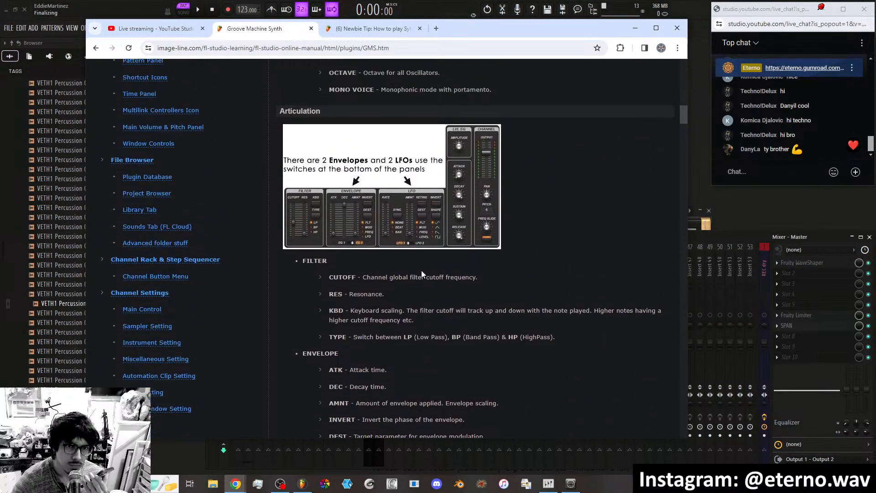
Review the manual's Synth Panel section, covering the keyboard, unison, phase, mix, modulation and oscillator controls.
scroll(421, 273, up, 4)
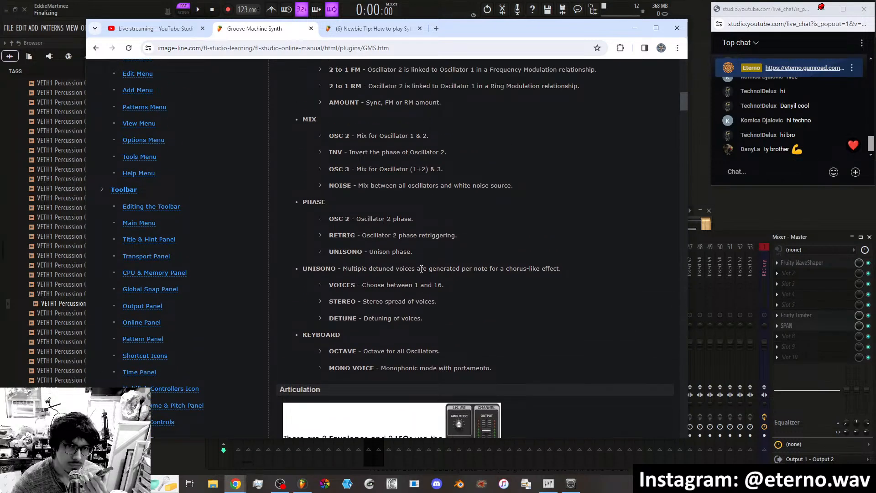
scroll(475, 243, up, 2)
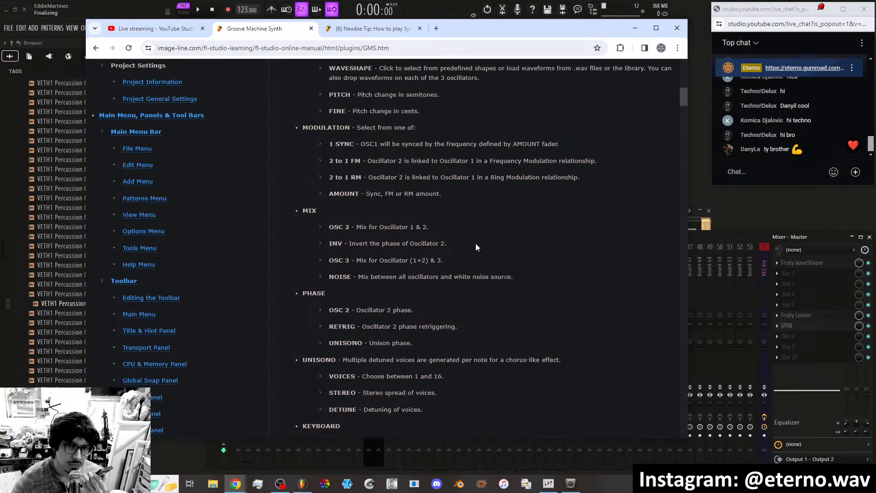
scroll(510, 242, up, 2)
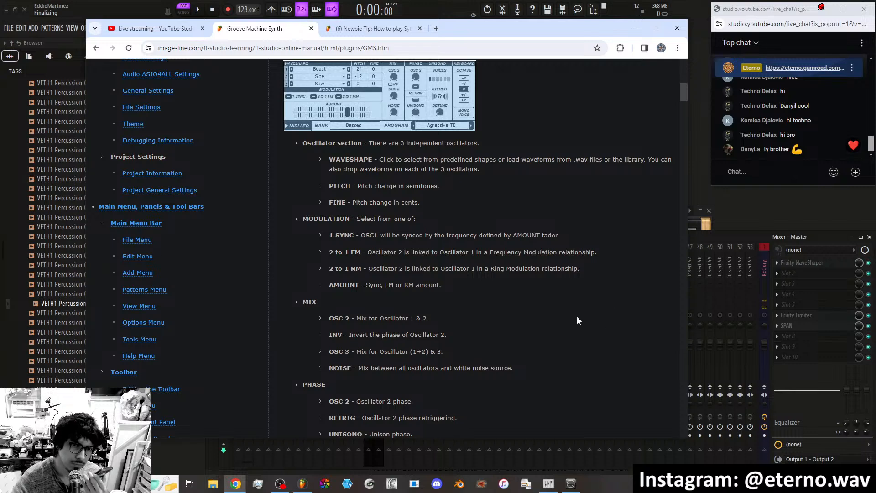
scroll(598, 290, up, 1)
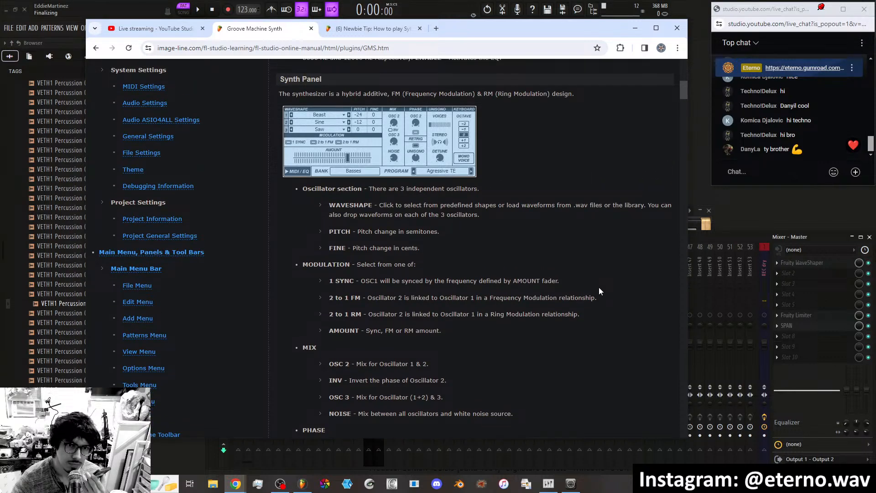
scroll(598, 287, up, 1)
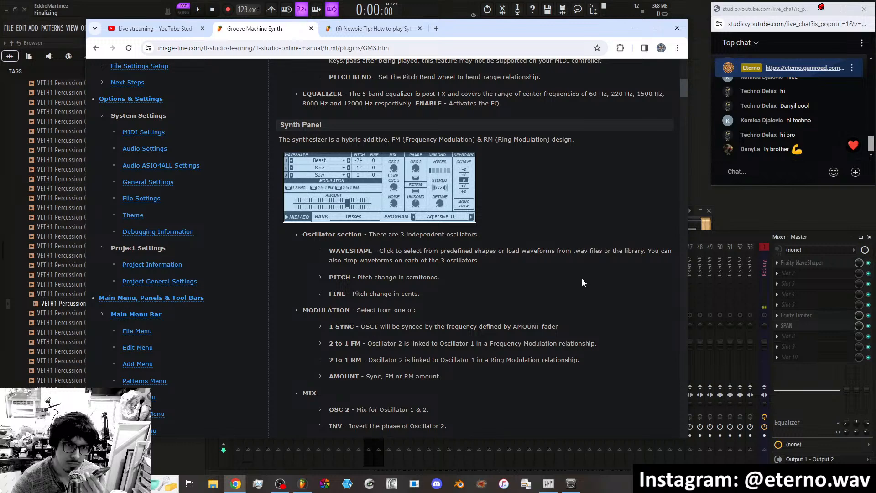
scroll(582, 279, up, 1)
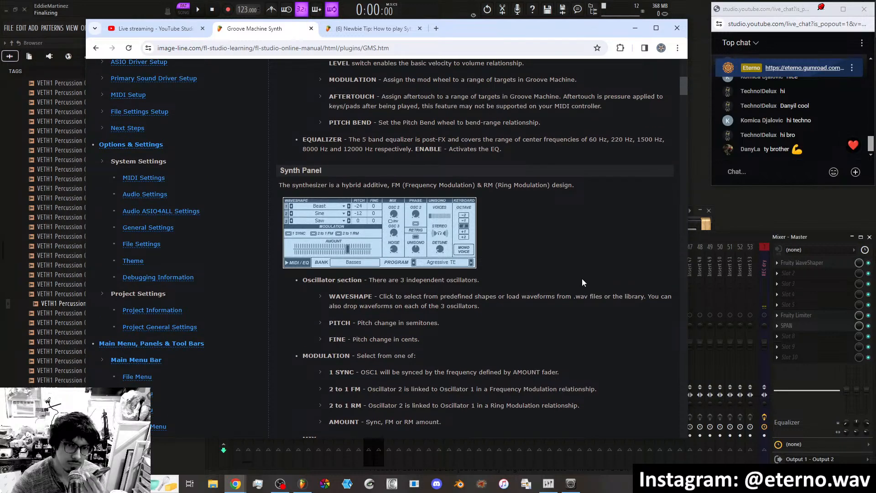
Read the manual's Options & Controls section on MIDI assignments and the equalizer, ending at the page's GMS overview.
scroll(583, 279, up, 2)
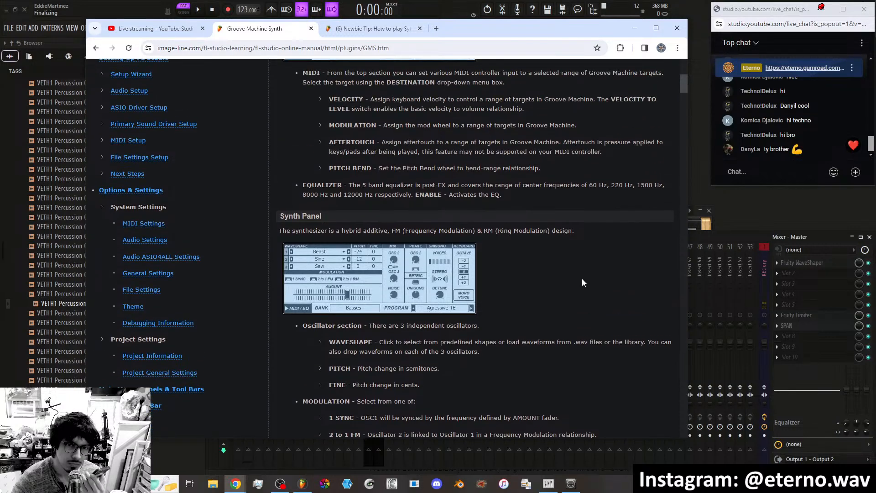
scroll(582, 282, up, 1)
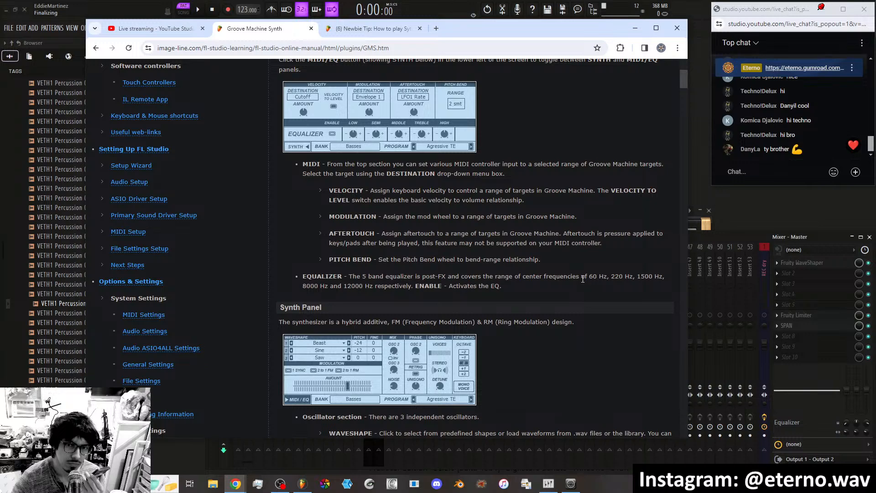
scroll(632, 265, up, 1)
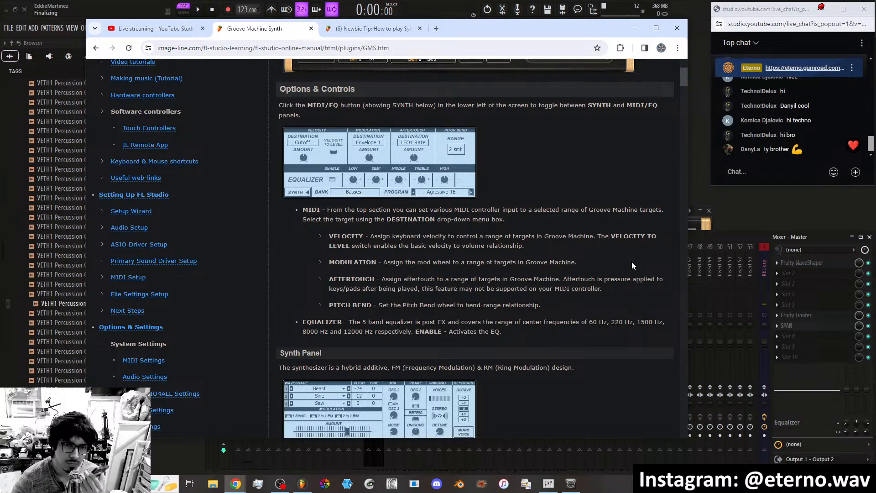
scroll(632, 262, up, 1)
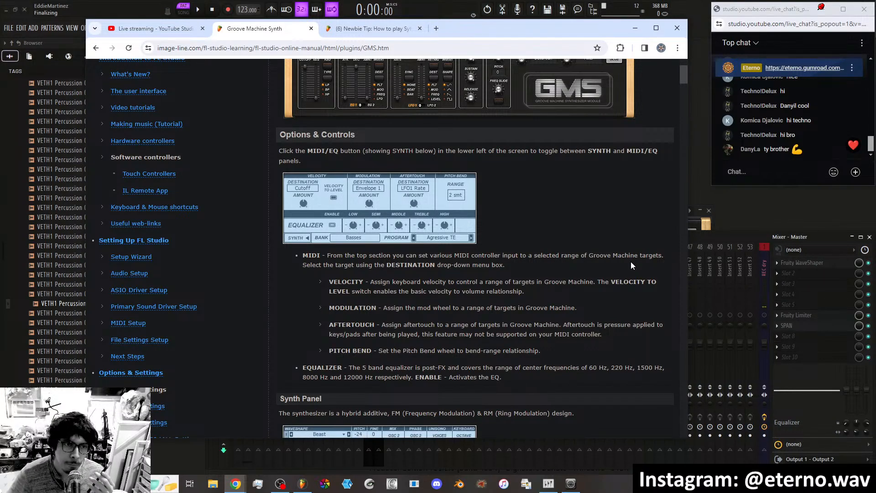
scroll(527, 232, up, 2)
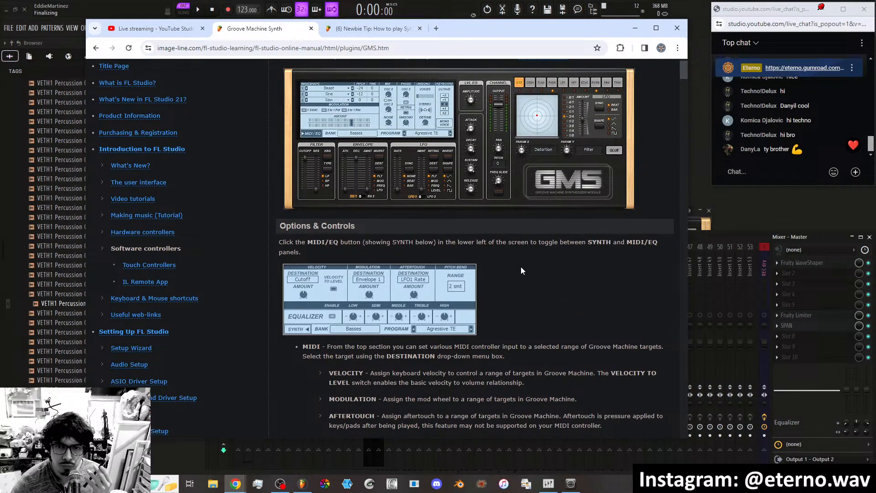
scroll(531, 271, up, 1)
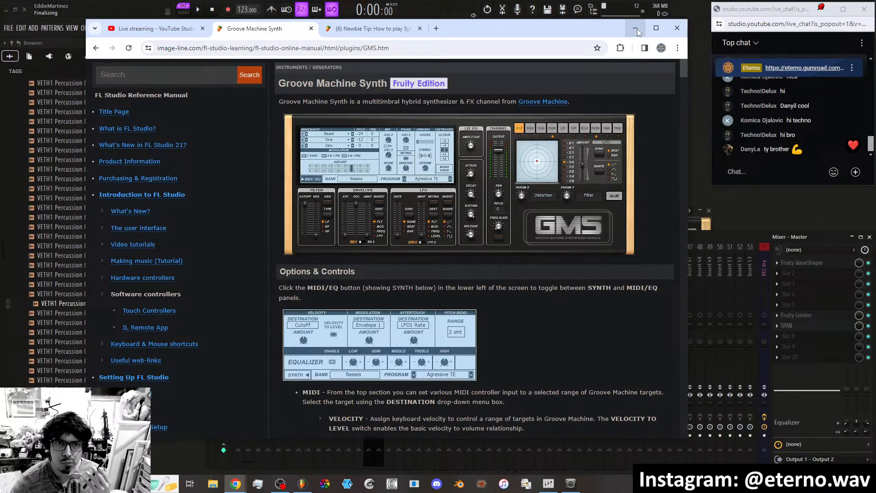
Glance at the Sytrus forum thread, return to the GMS manual page, then switch to FL Studio and close the GMS plugin window.
click(374, 31)
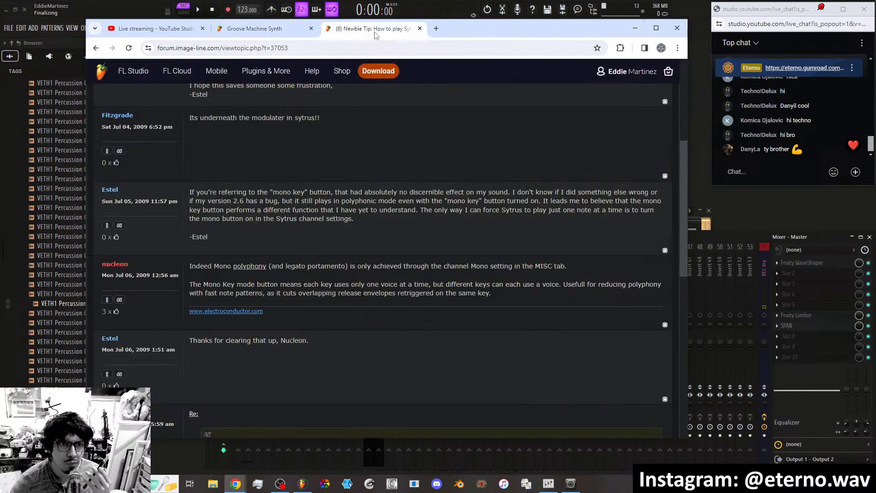
click(281, 31)
click(635, 28)
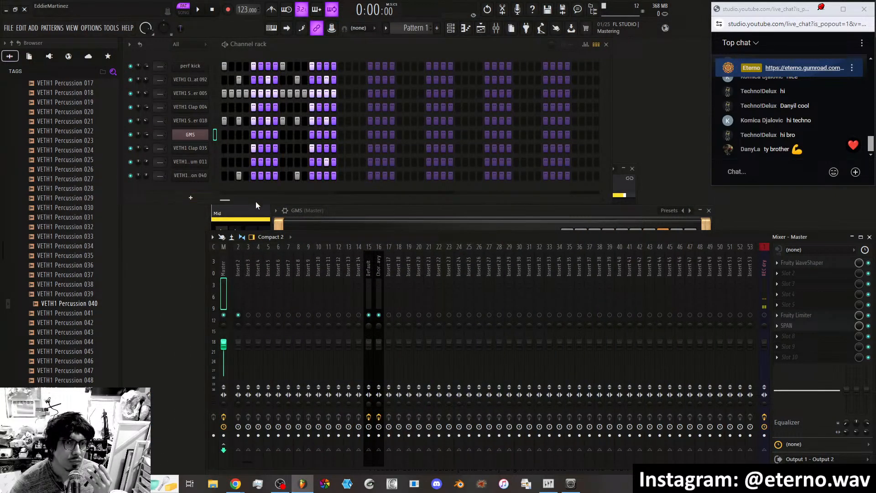
click(709, 211)
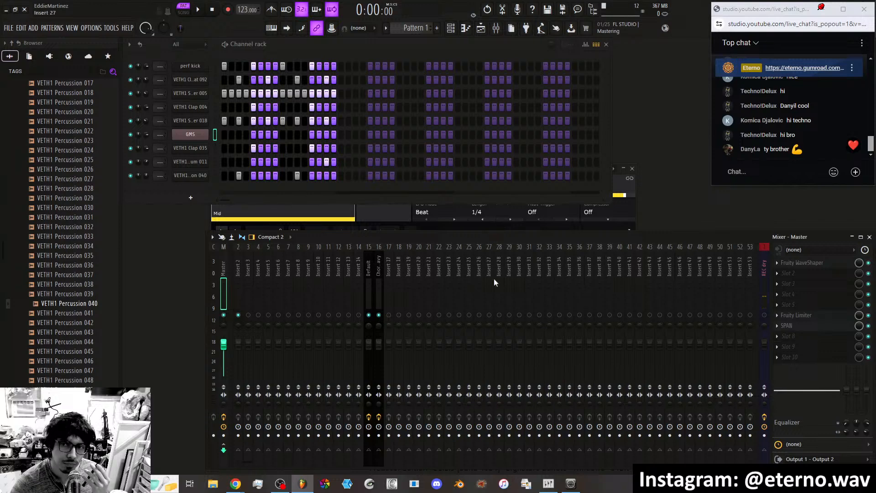
Switch to OBS, stop the recording and request the end of the live stream.
click(280, 484)
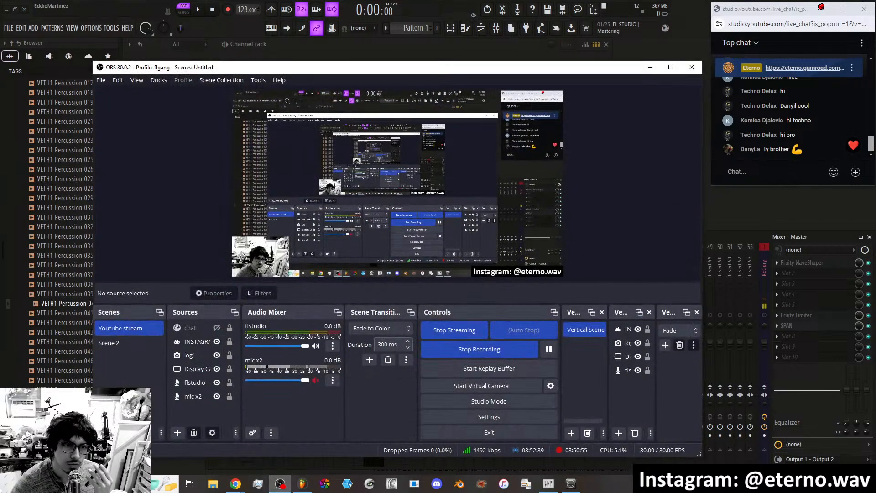
click(485, 349)
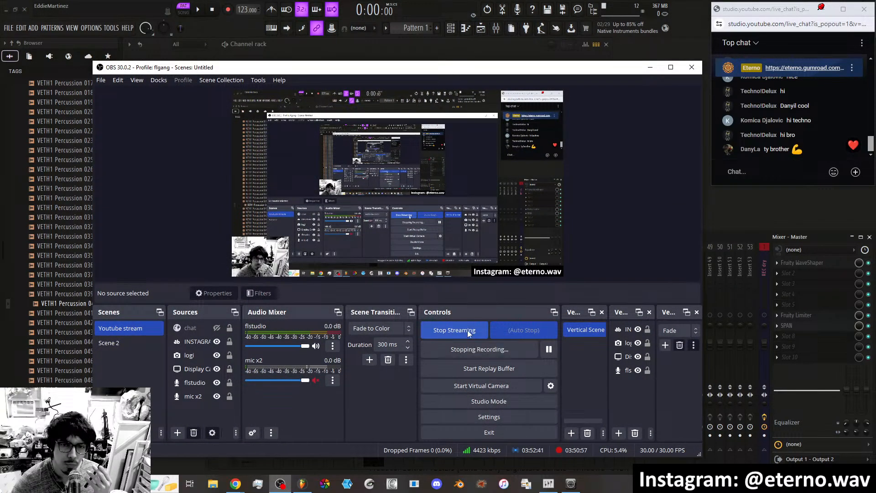
click(466, 332)
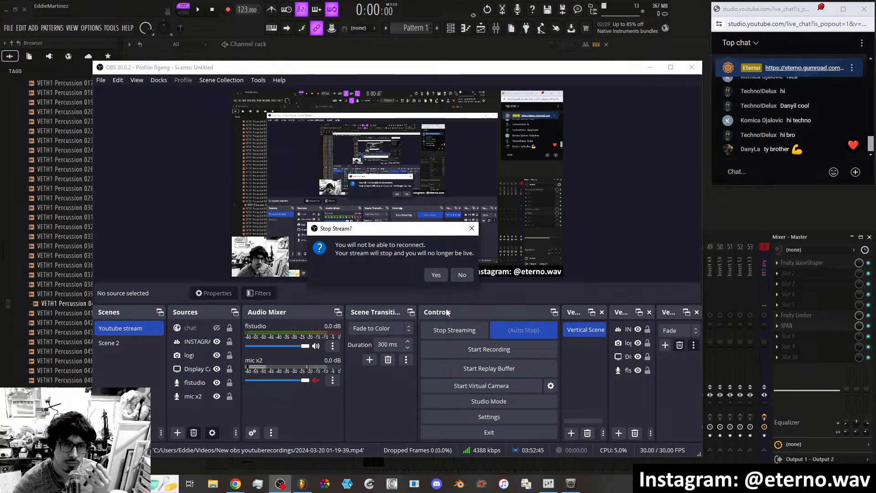